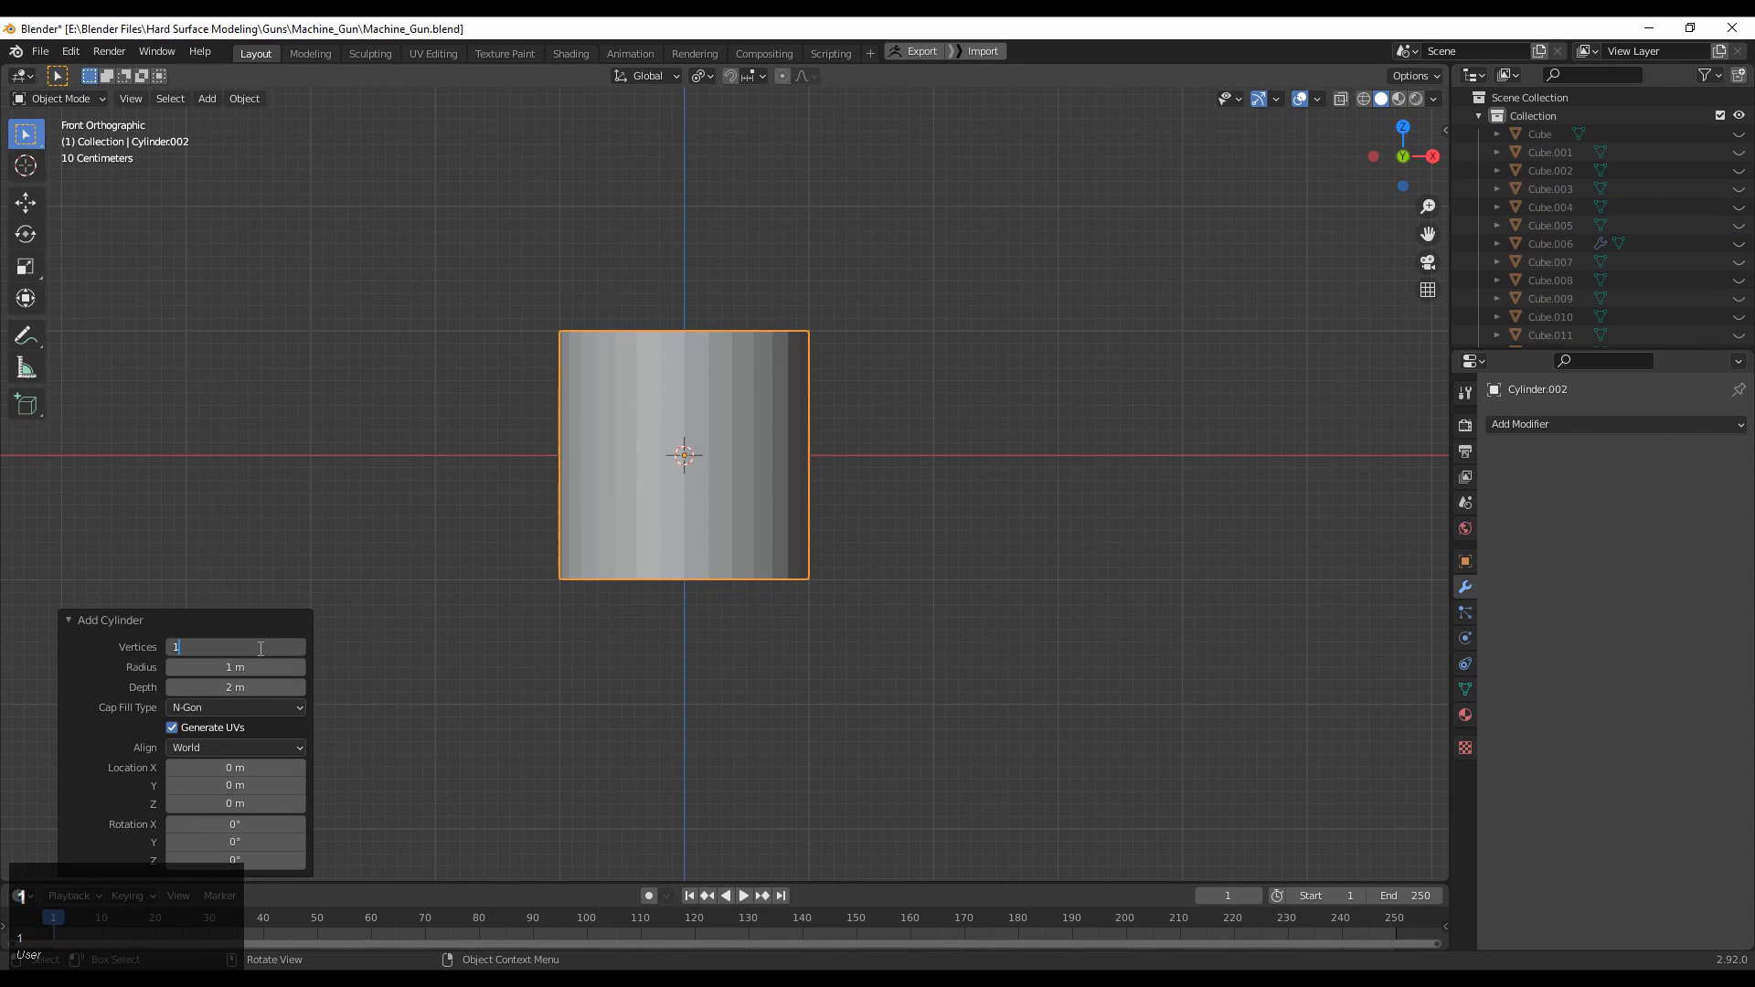
# Set the new cylinder's vertex count to 12.
pyautogui.press('Return')
pyautogui.keyDown('ctrl'); pyautogui.moveTo(726, 485); pyautogui.dragTo(663, 492, button='middle'); pyautogui.keyUp('ctrl')
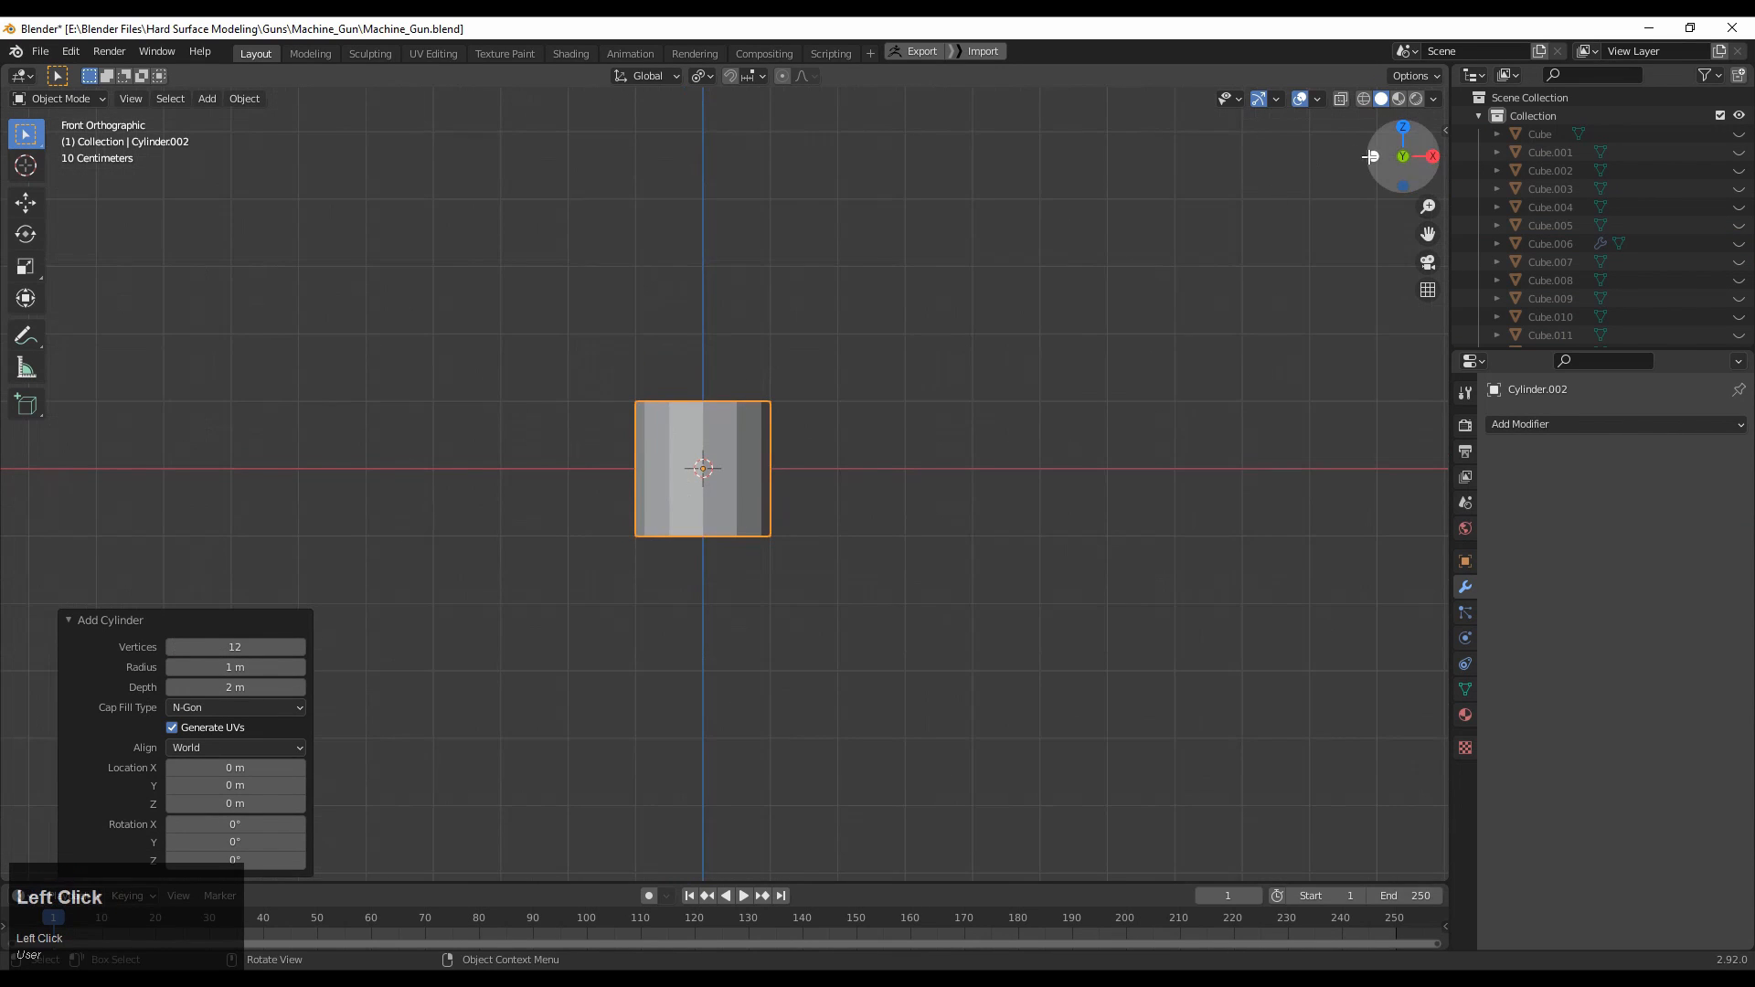
pyautogui.click(1370, 156)
pyautogui.keyDown('shift'); pyautogui.moveTo(957, 441); pyautogui.dragTo(931, 424, button='middle'); pyautogui.keyUp('shift')
pyautogui.press('r')
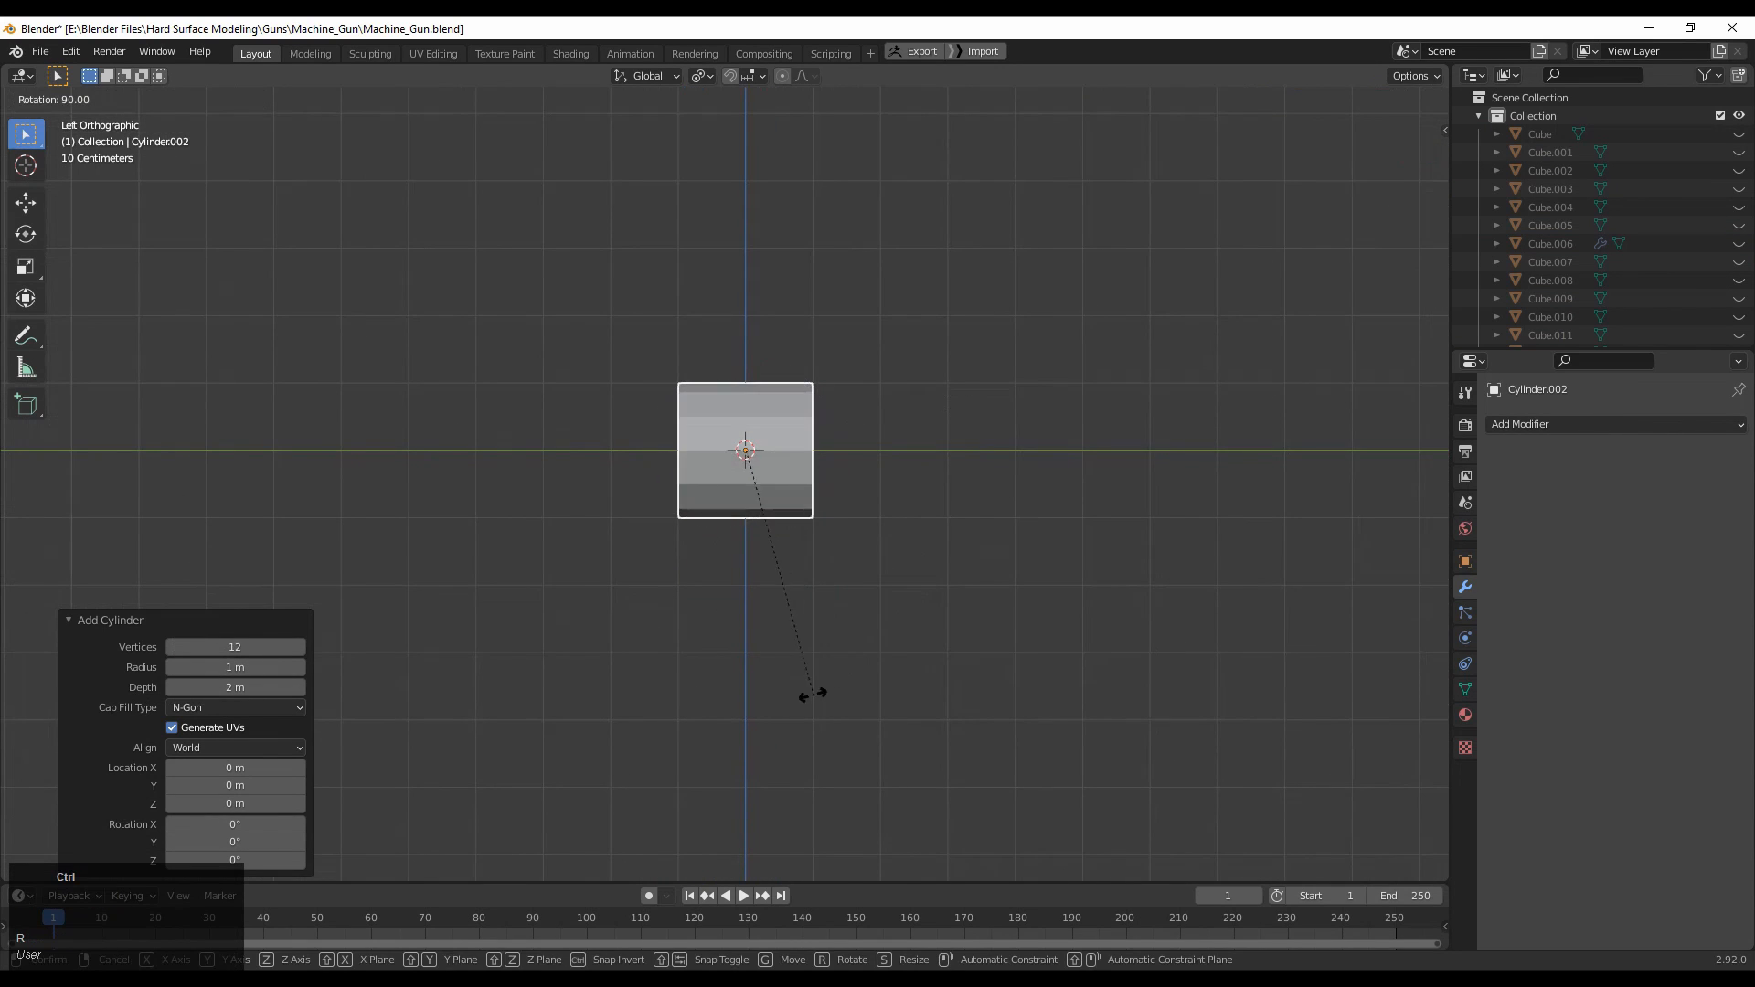
pyautogui.click(816, 695)
pyautogui.click(1401, 127)
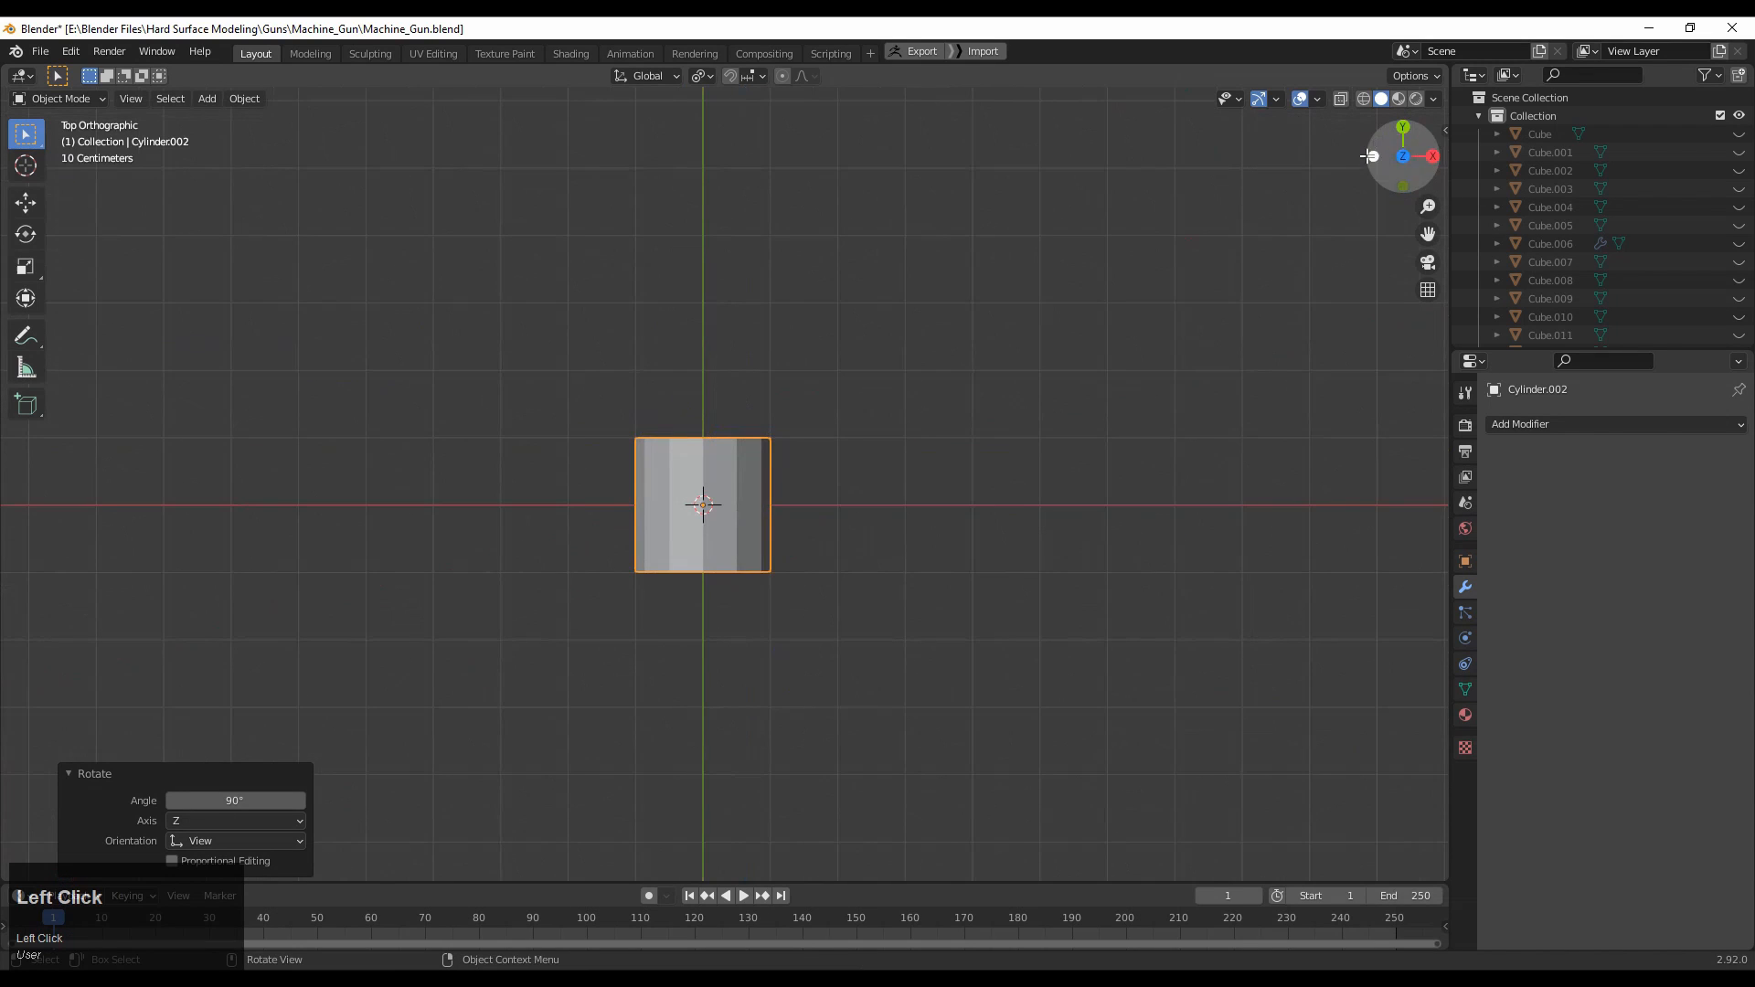
pyautogui.click(1370, 158)
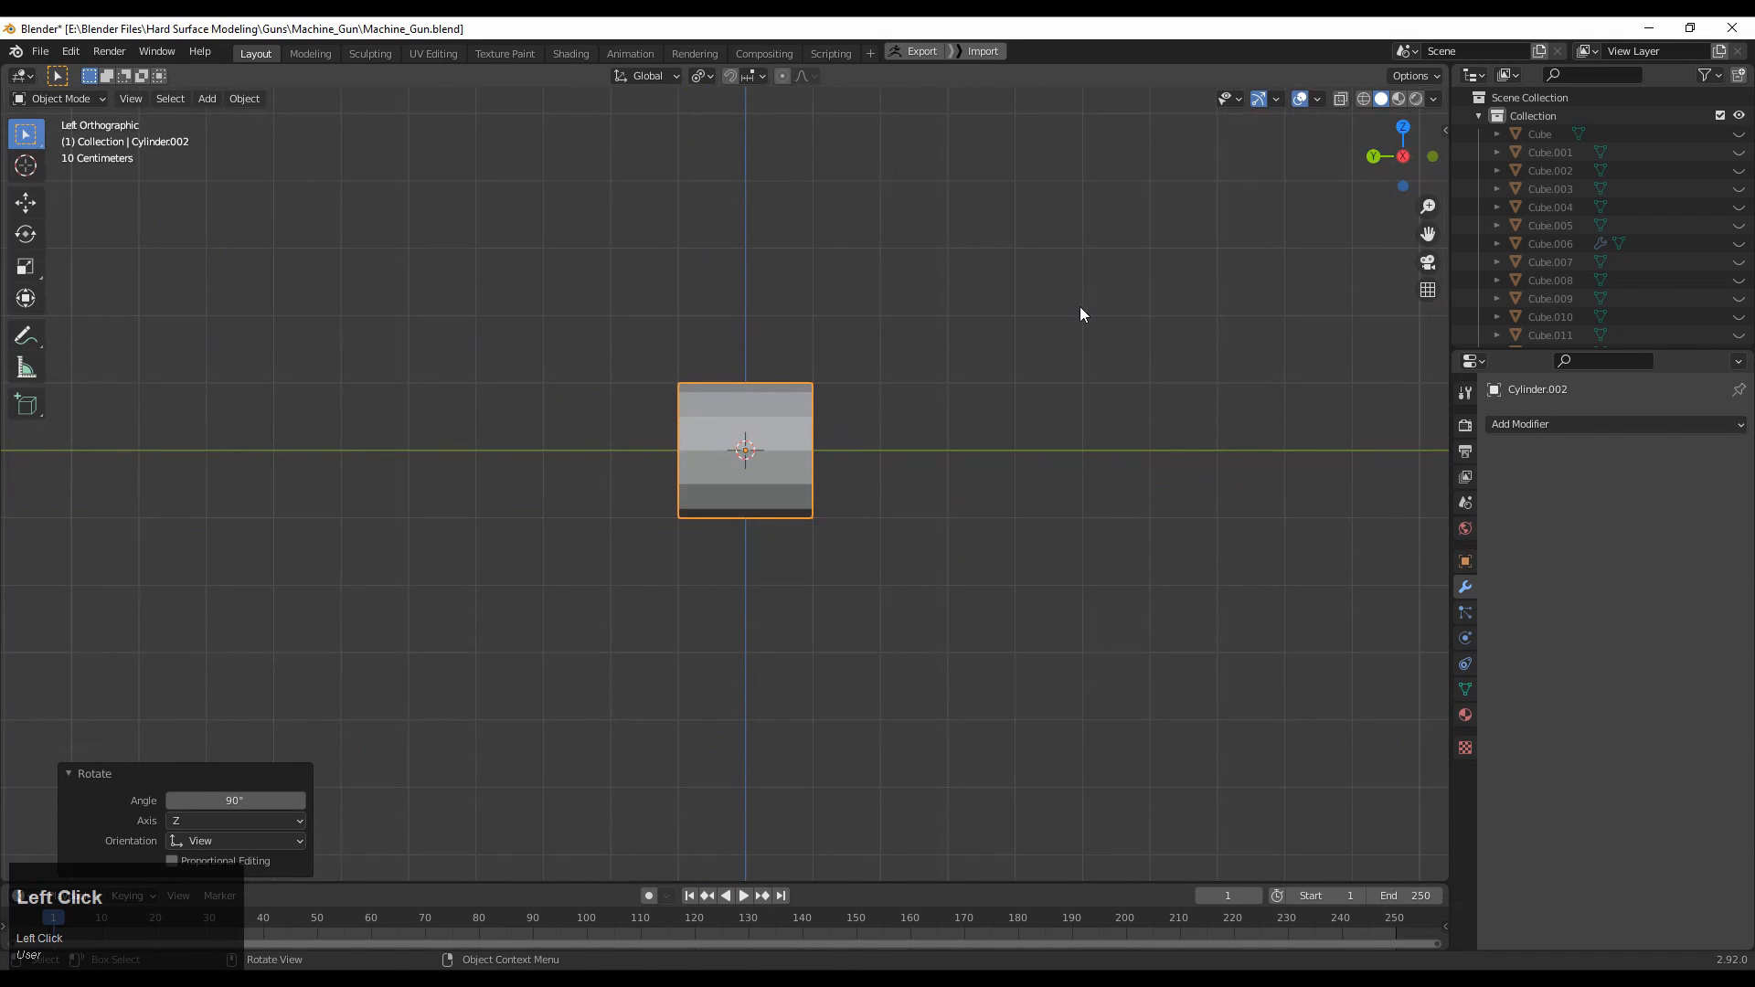
pyautogui.press('r')
pyautogui.keyDown('ctrl'); pyautogui.click(830, 664); pyautogui.keyUp('ctrl')
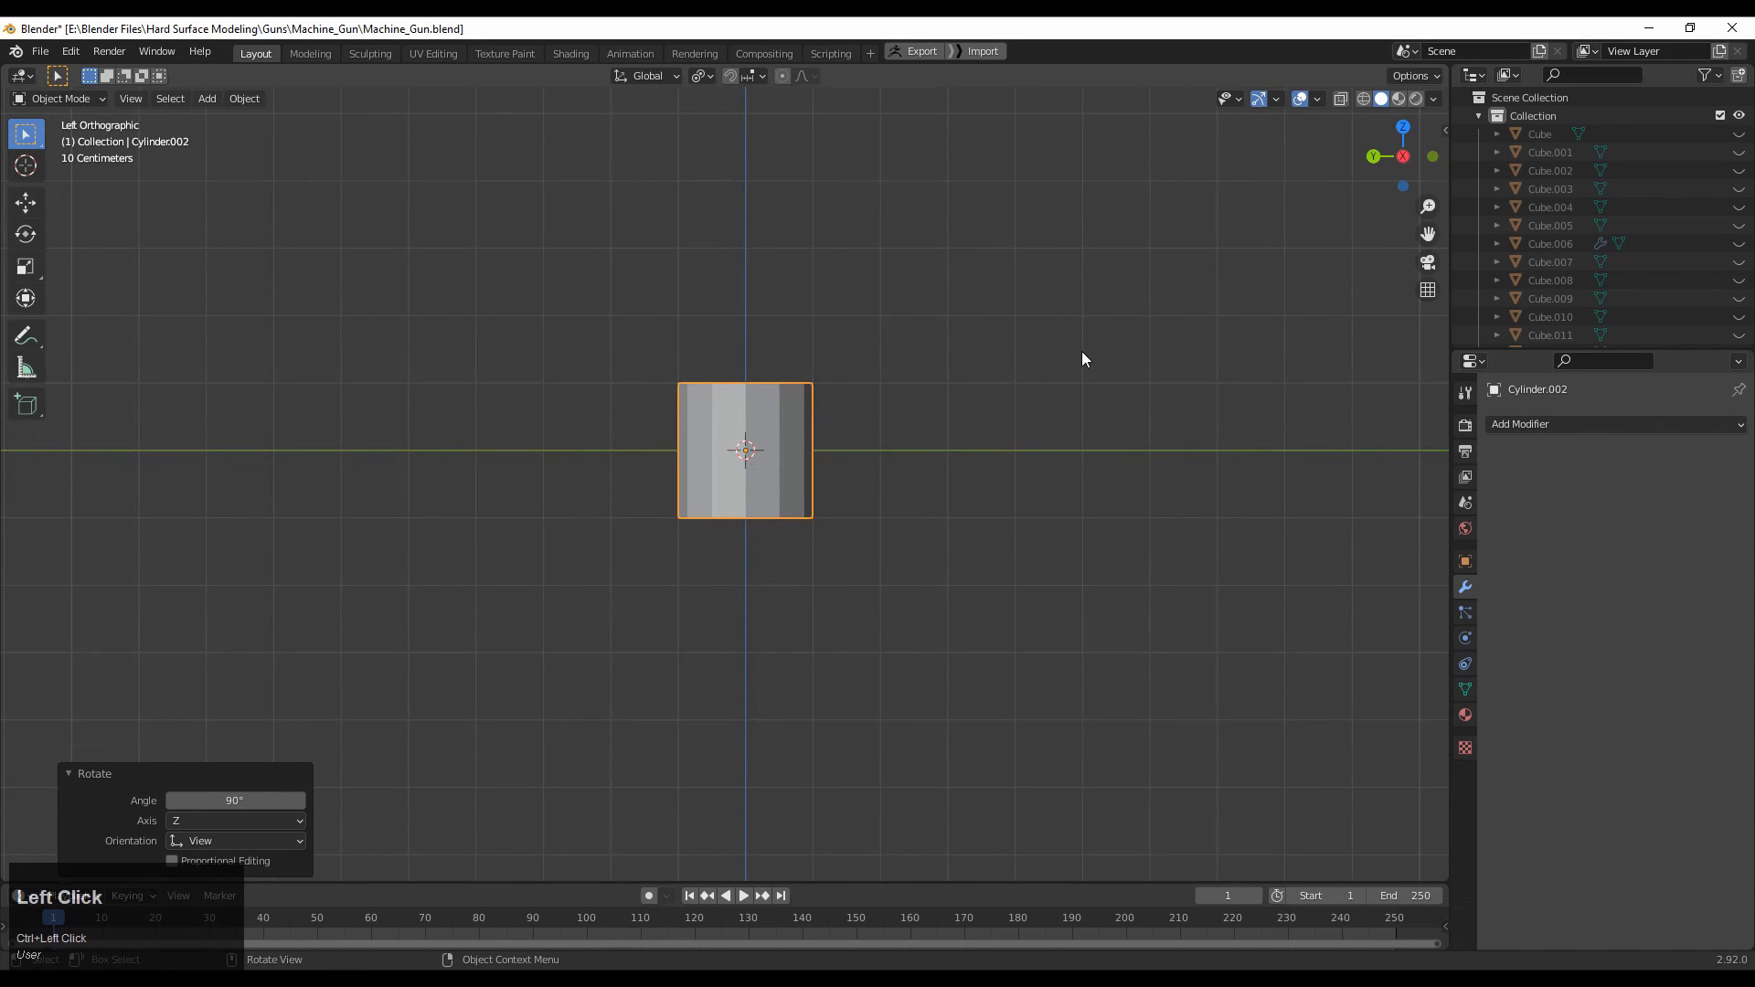
# Flatten the cylinder into a disc by scaling it to about 0.3 along the Z axis.
pyautogui.press('s')
pyautogui.press('z')
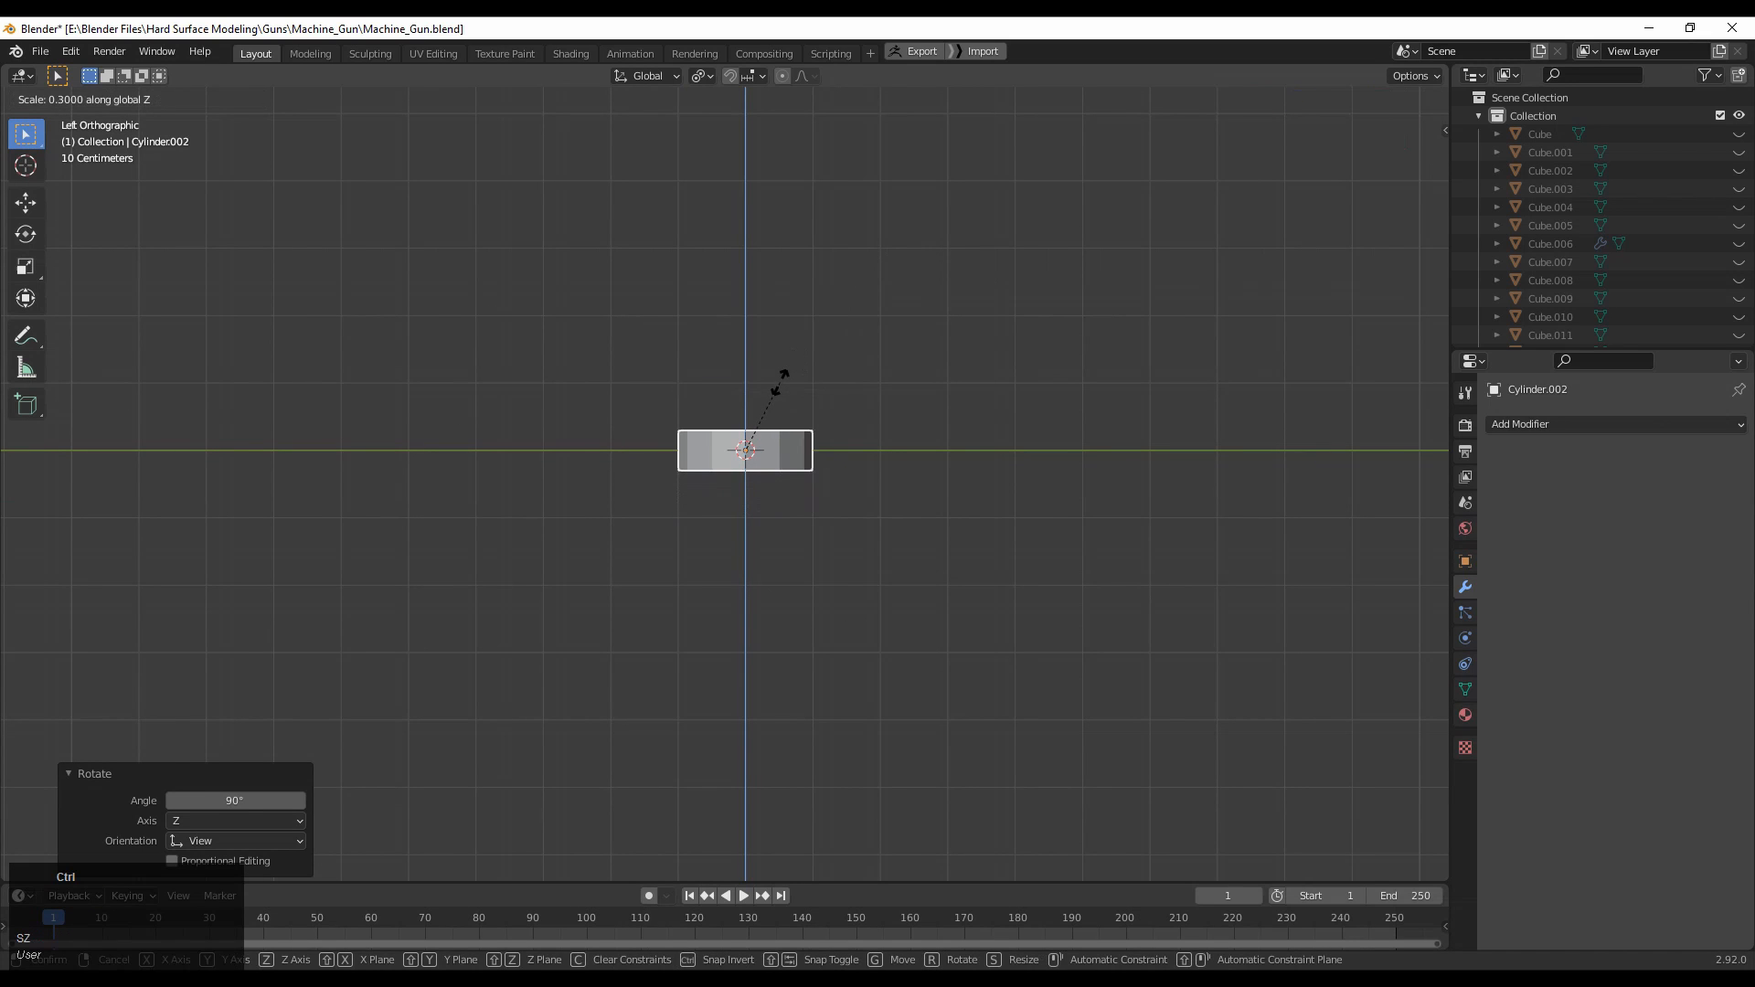
pyautogui.click(820, 377)
pyautogui.moveTo(820, 377); pyautogui.dragTo(1136, 376, button='middle')
pyautogui.click(1405, 135)
pyautogui.scroll(2, 991, 391)
# Extrude the four adjacent side faces facing negative Y by 0.4 m with X-ray display enabled.
pyautogui.press('Tab')
pyautogui.scroll(-2, 975, 515)
pyautogui.moveTo(976, 515); pyautogui.dragTo(889, 504, button='middle')
pyautogui.press('2')
pyautogui.keyDown('shift'); pyautogui.click(865, 416); pyautogui.keyUp('shift')
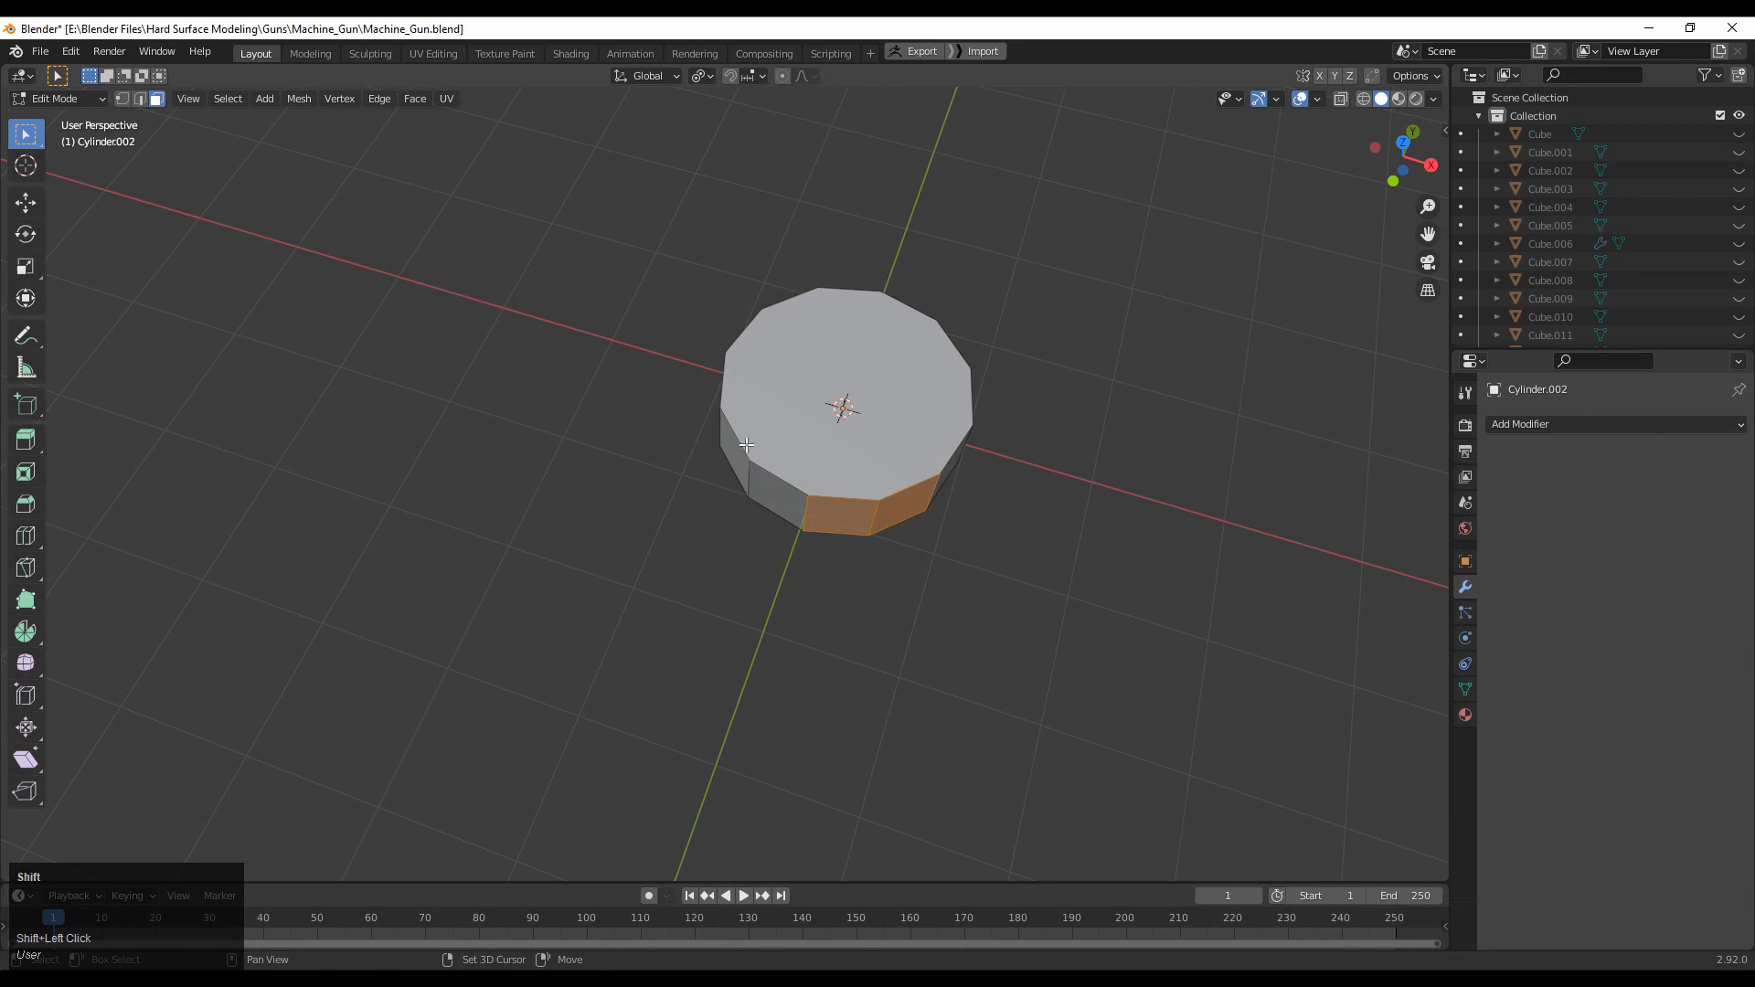
pyautogui.click(1400, 142)
pyautogui.scroll(3, 1012, 321)
pyautogui.keyDown('shift'); pyautogui.moveTo(1114, 359); pyautogui.dragTo(975, 406, button='middle'); pyautogui.keyUp('shift')
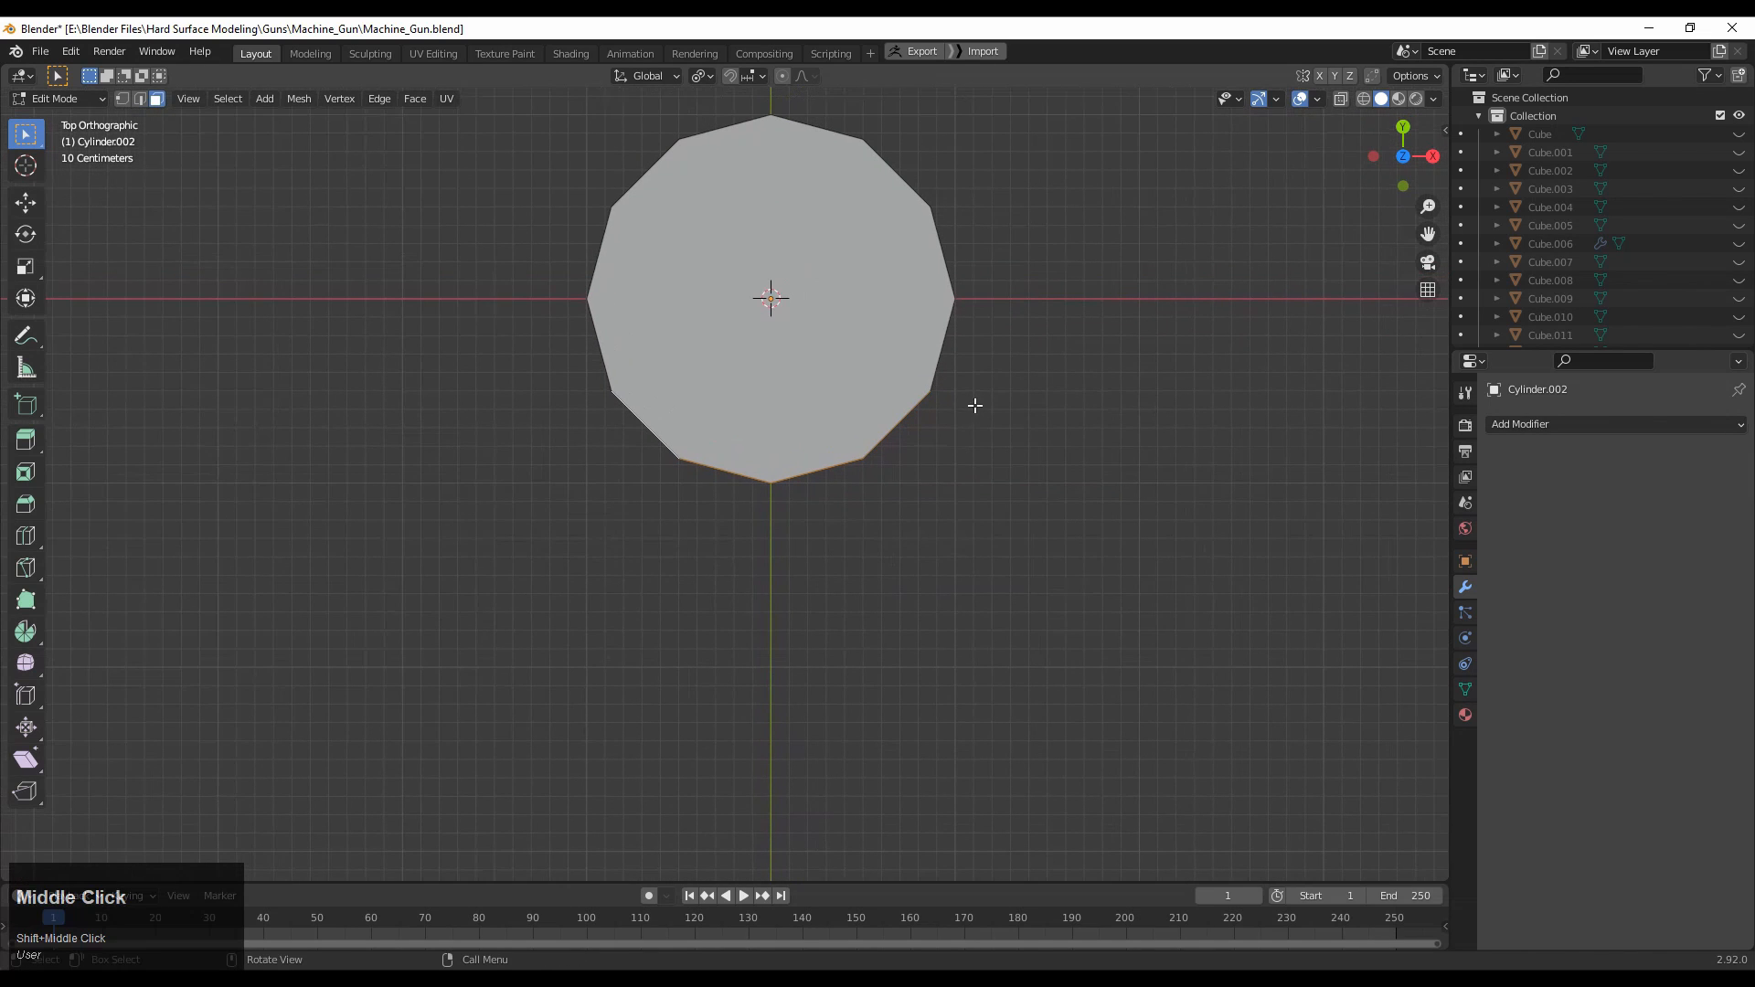
pyautogui.press('r')
pyautogui.press('Escape')
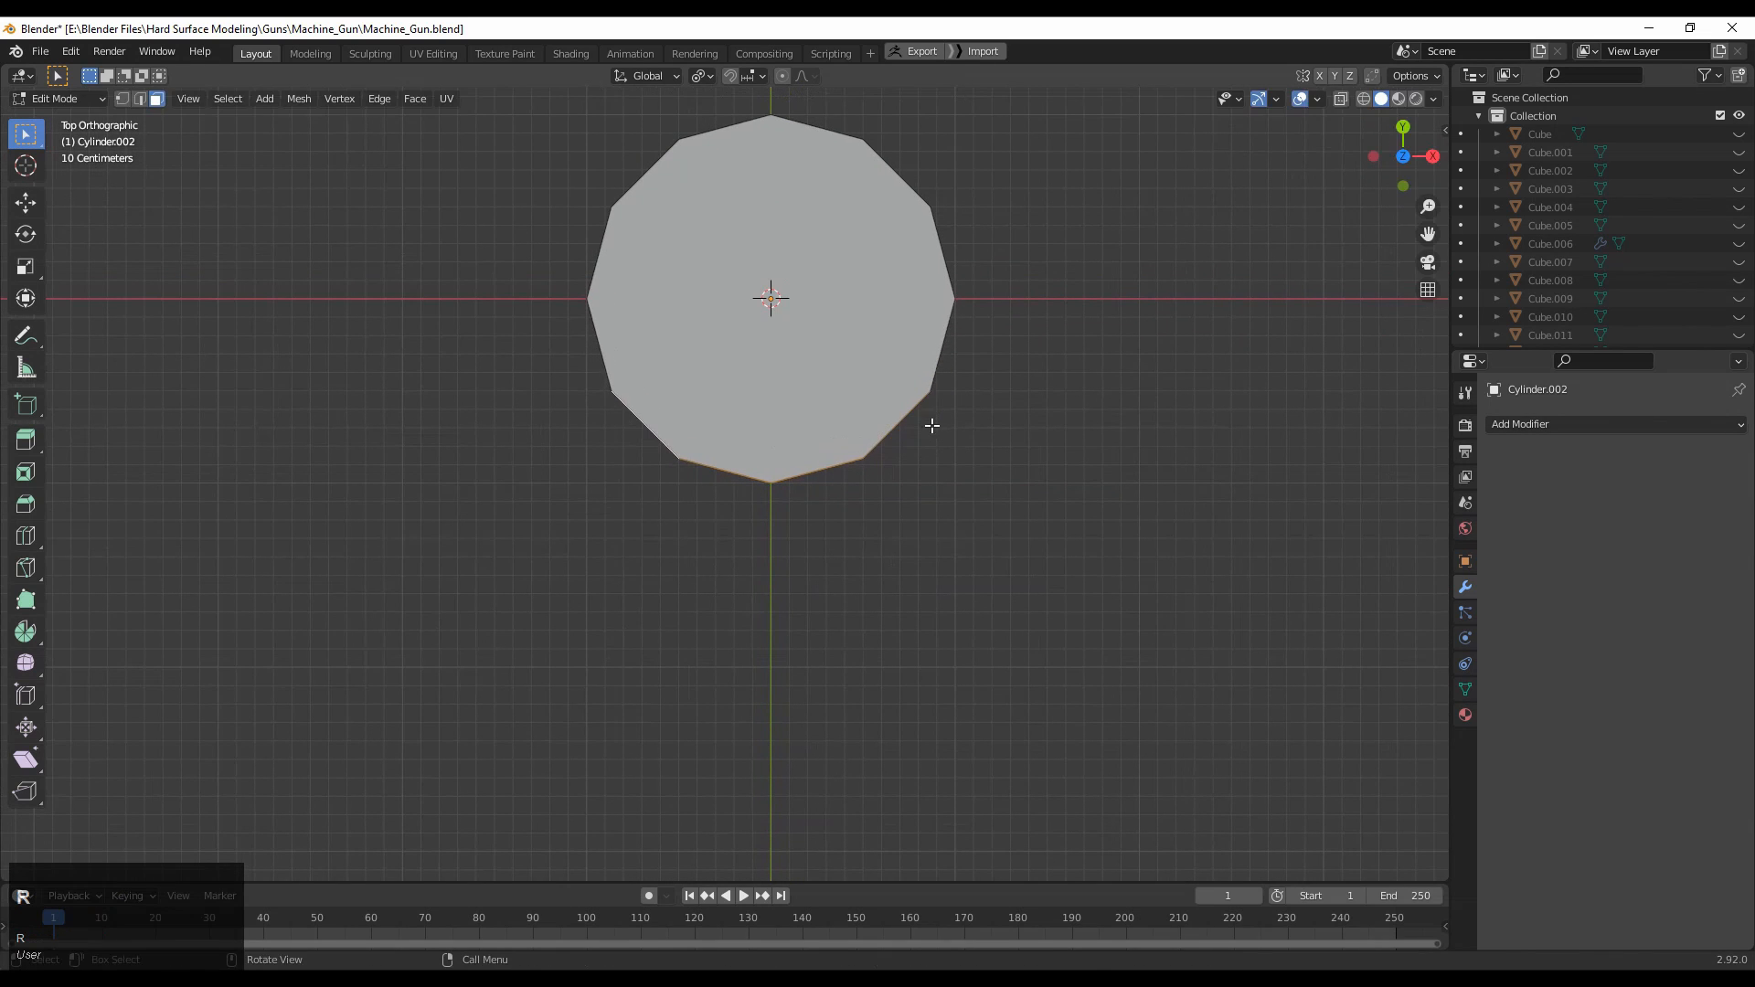
pyautogui.click(1341, 98)
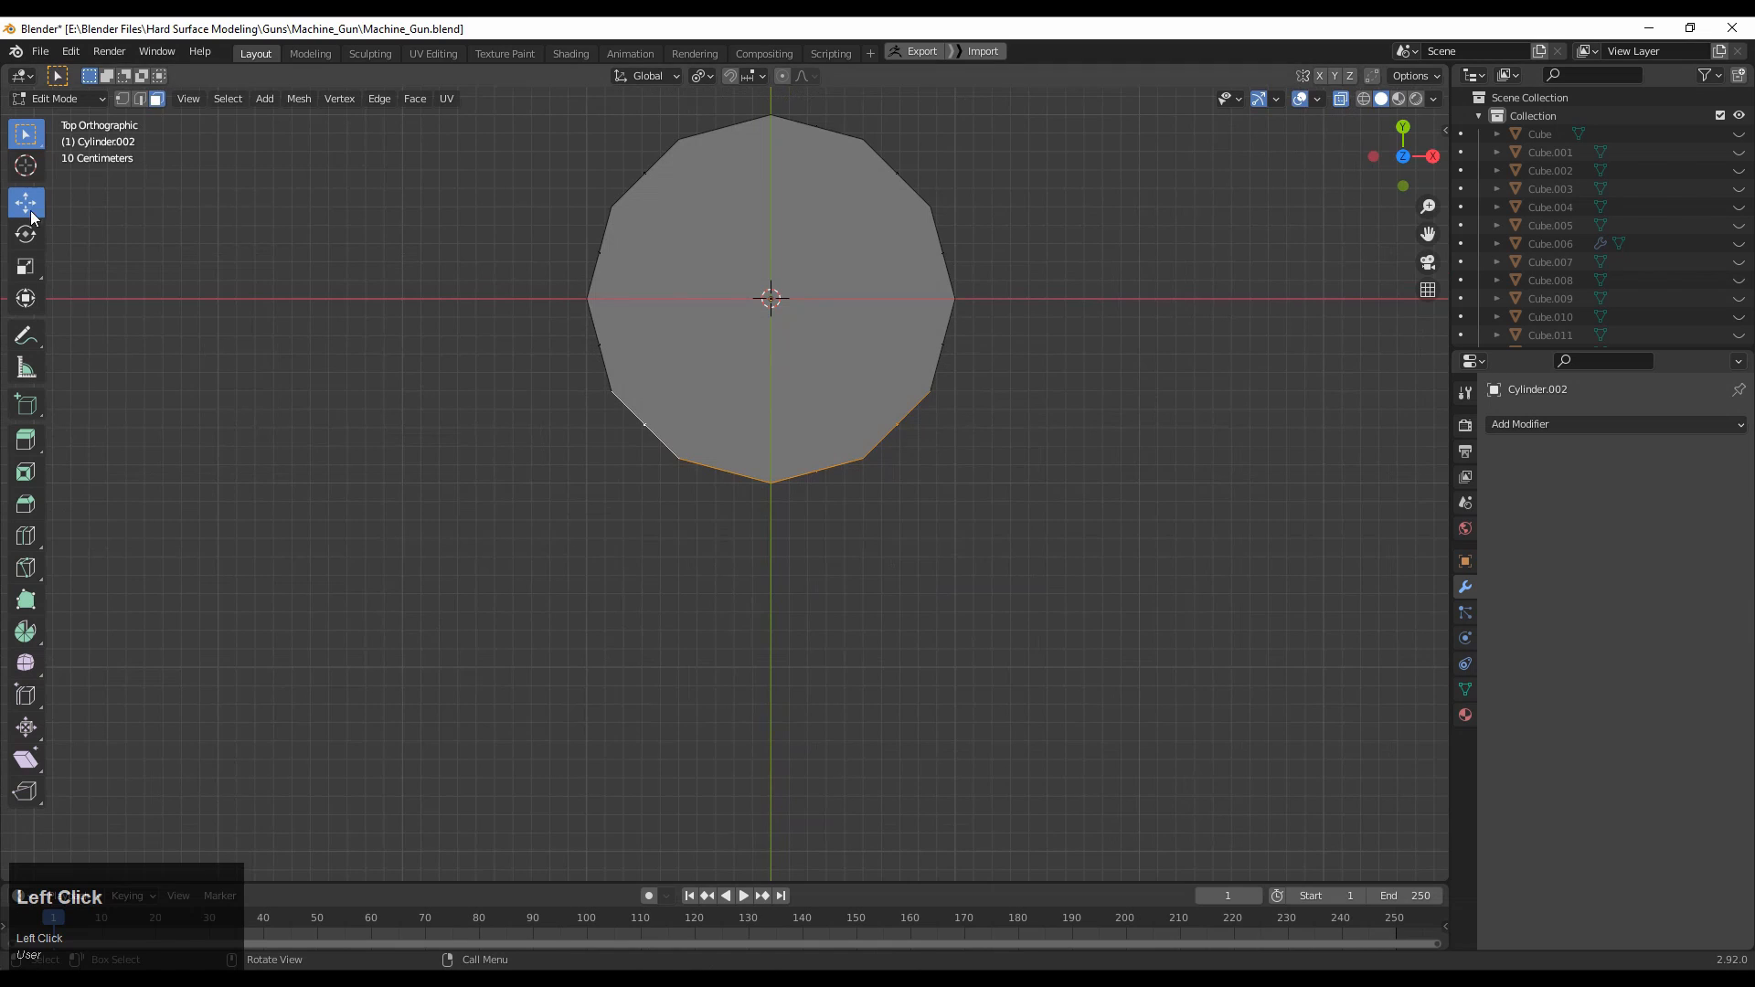
pyautogui.press('e')
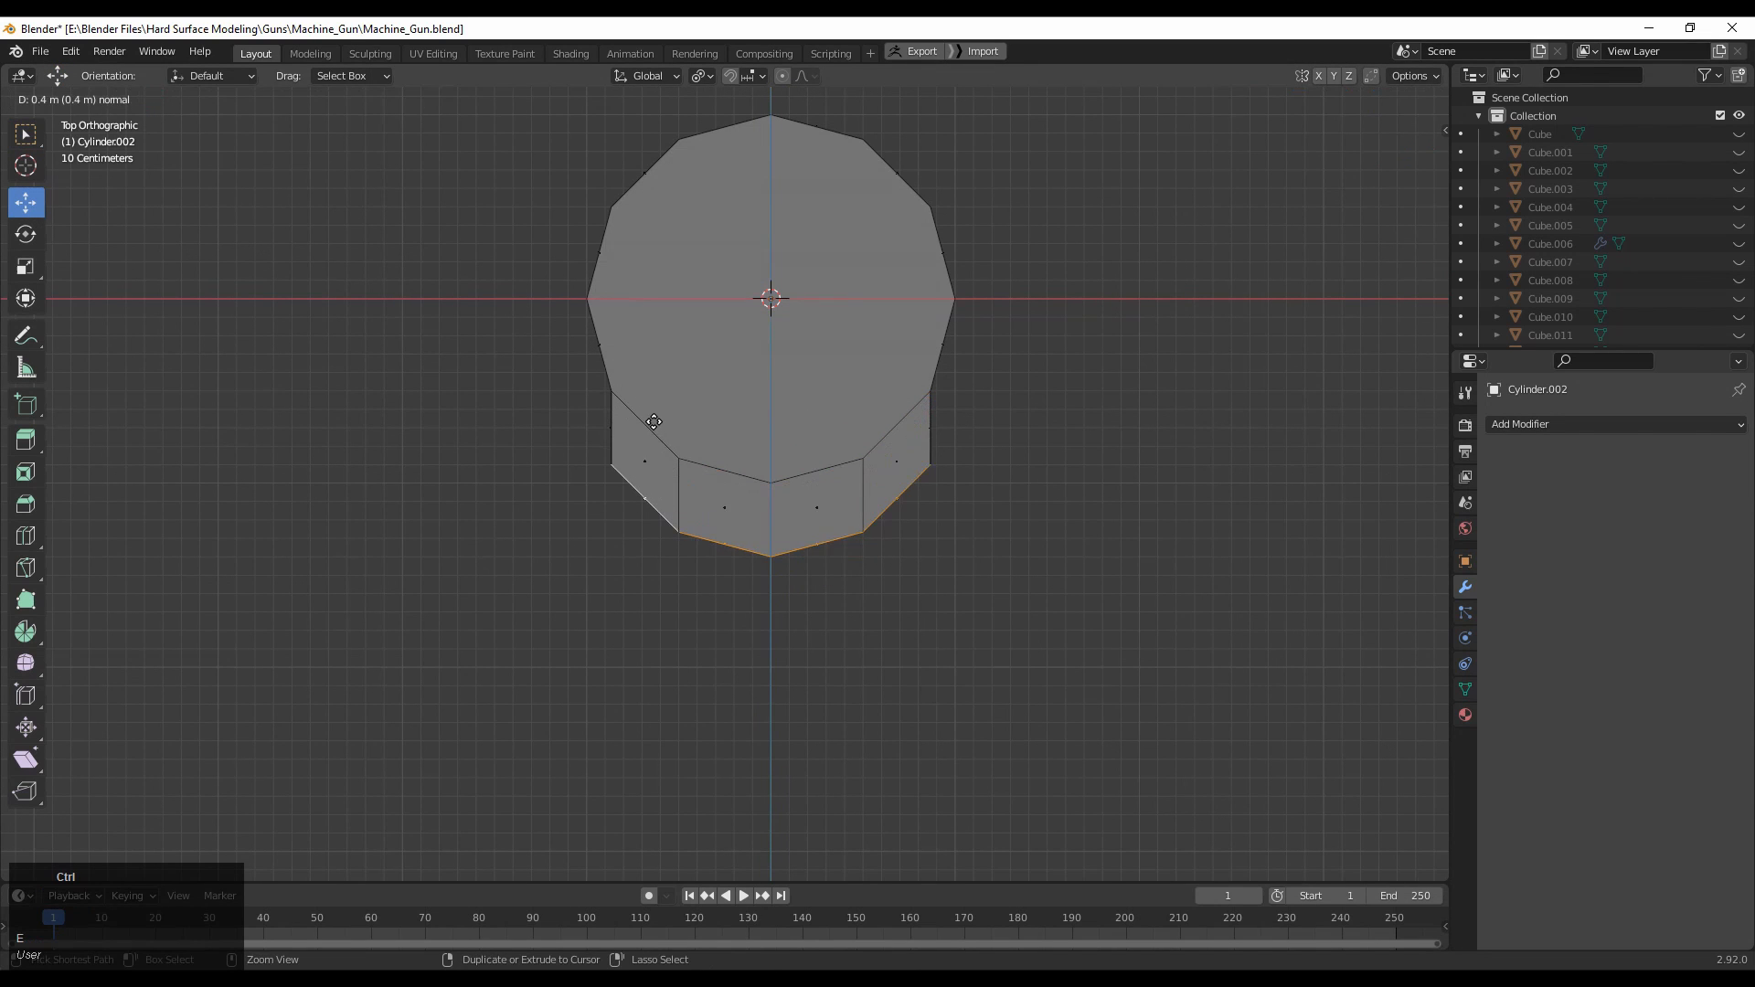
pyautogui.click(653, 421)
pyautogui.keyDown('shift'); pyautogui.moveTo(647, 439); pyautogui.dragTo(805, 426, button='middle'); pyautogui.keyUp('shift')
pyautogui.moveTo(763, 429); pyautogui.dragTo(734, 427)
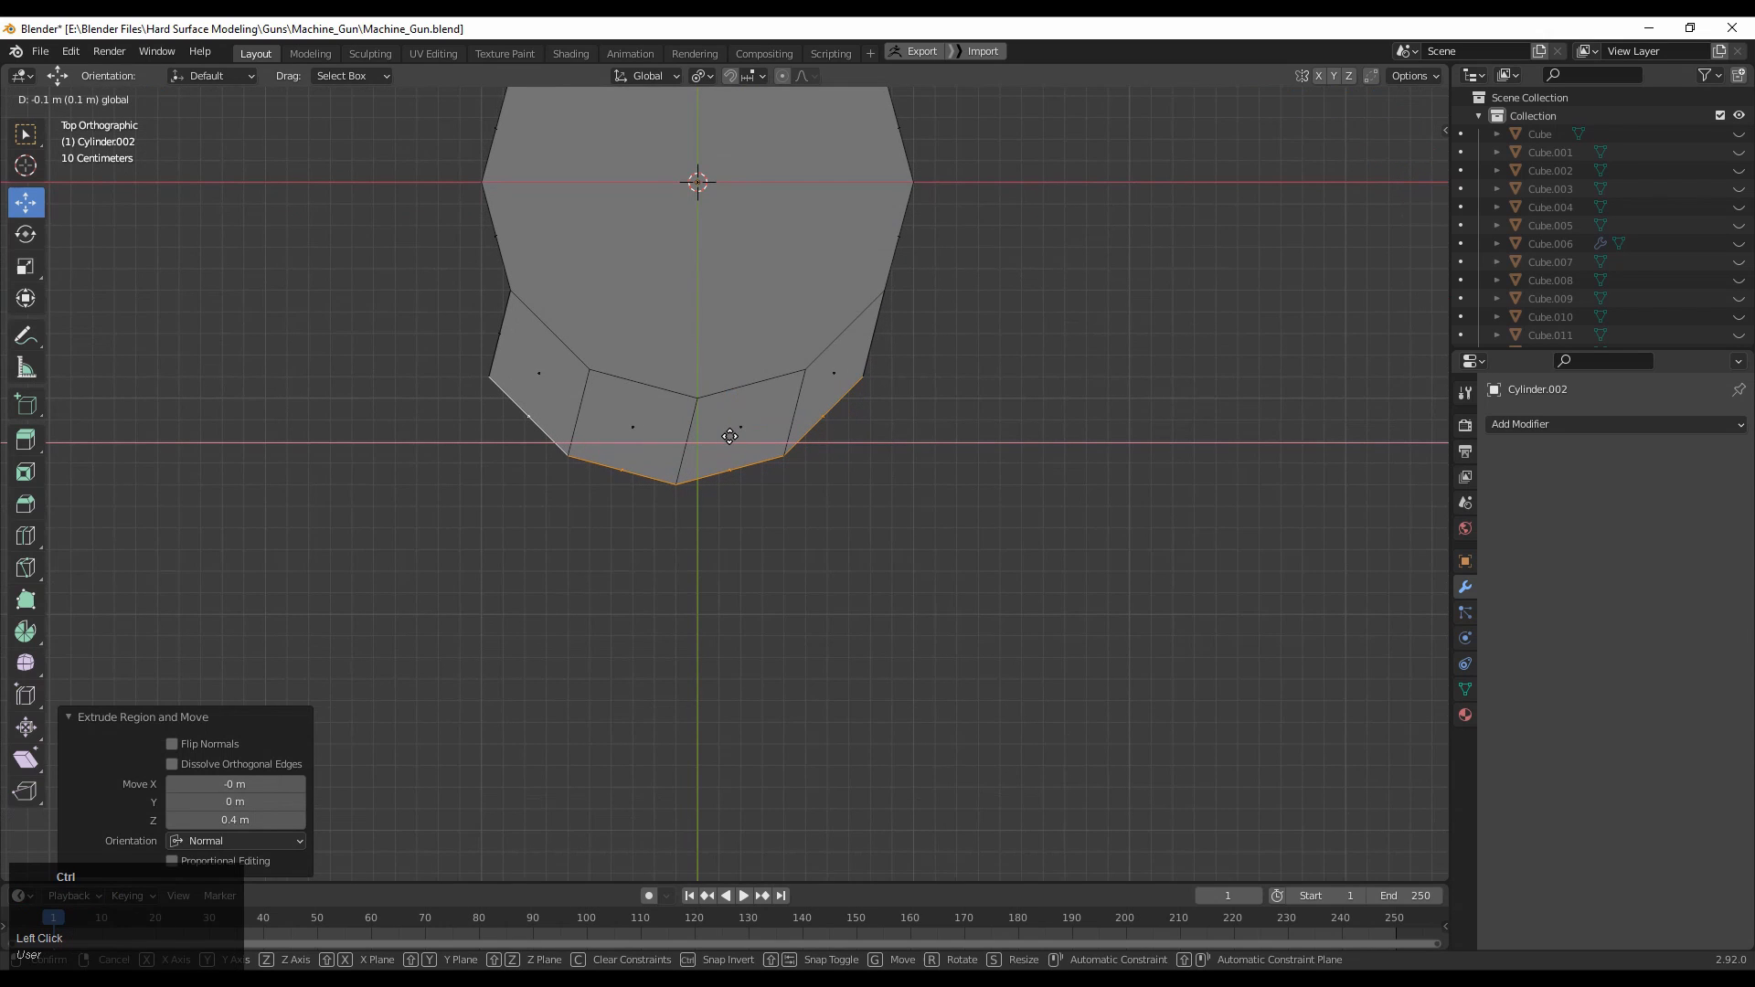
pyautogui.moveTo(726, 438); pyautogui.dragTo(718, 433)
pyautogui.rightClick(720, 437)
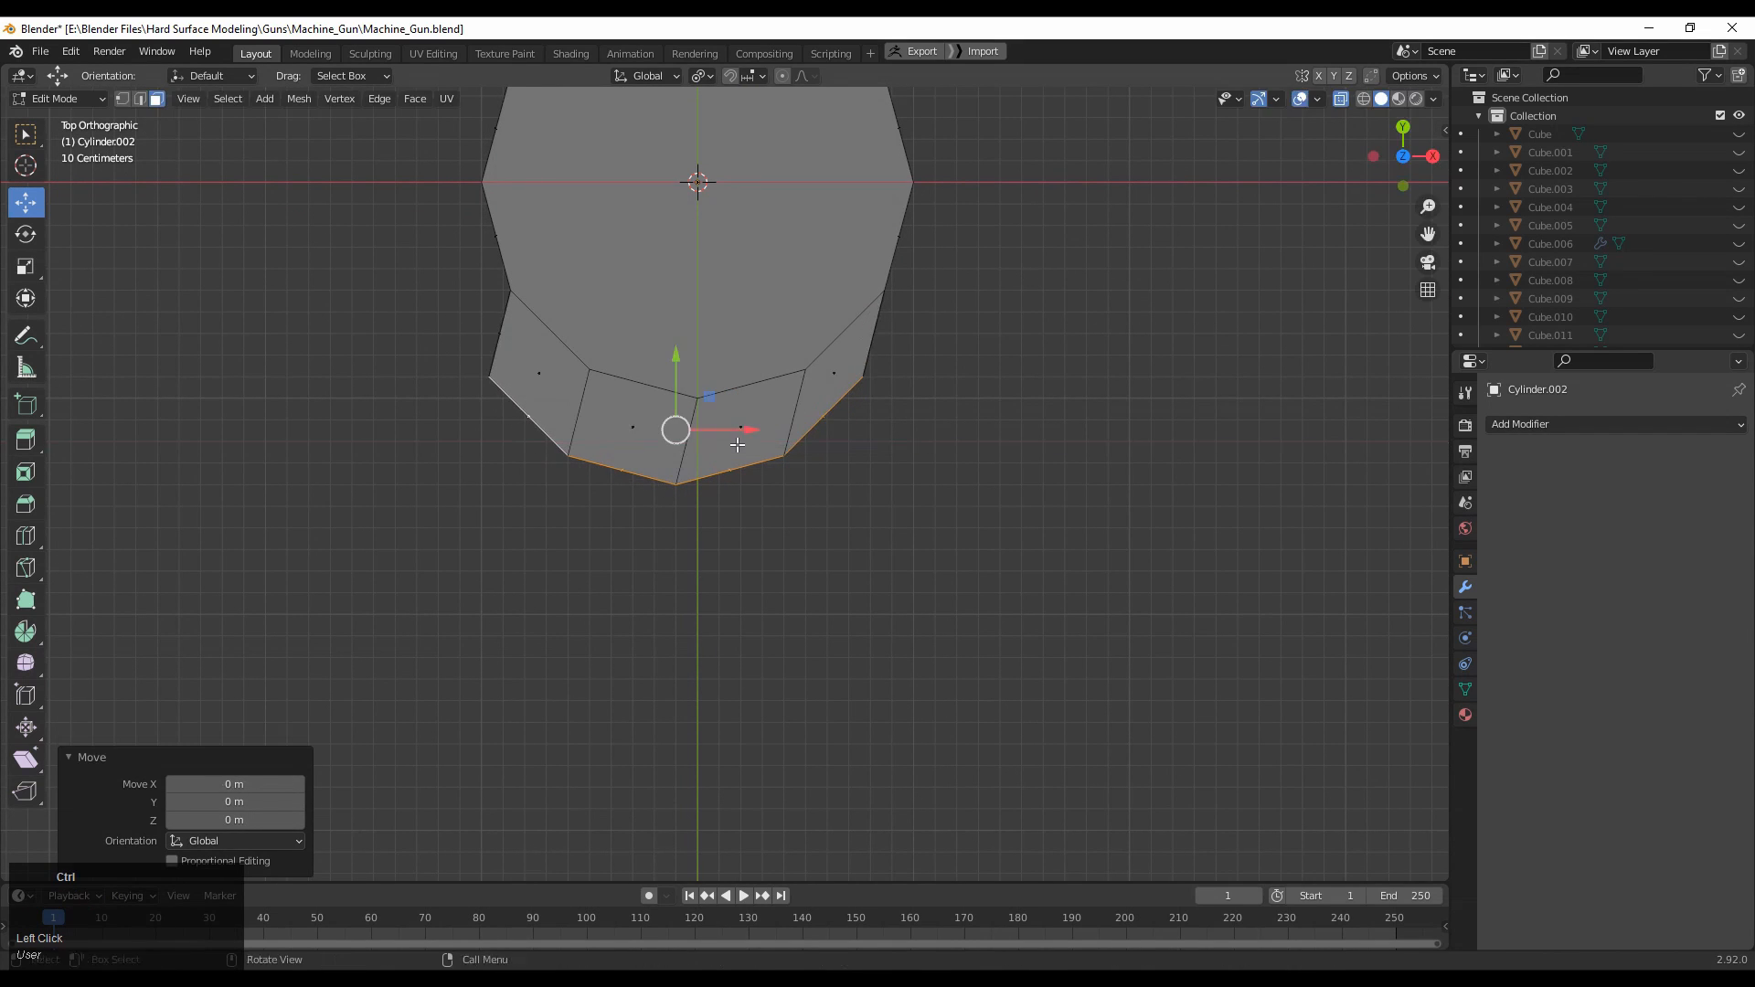
pyautogui.hotkey('ctrl', 'z')
# Scale the extruded end faces to 0.8 with Z locked, and fine-tune their size slightly larger in the same plane.
pyautogui.keyDown('shift'); pyautogui.moveTo(813, 433); pyautogui.dragTo(812, 421, button='middle'); pyautogui.keyUp('shift')
pyautogui.press('s')
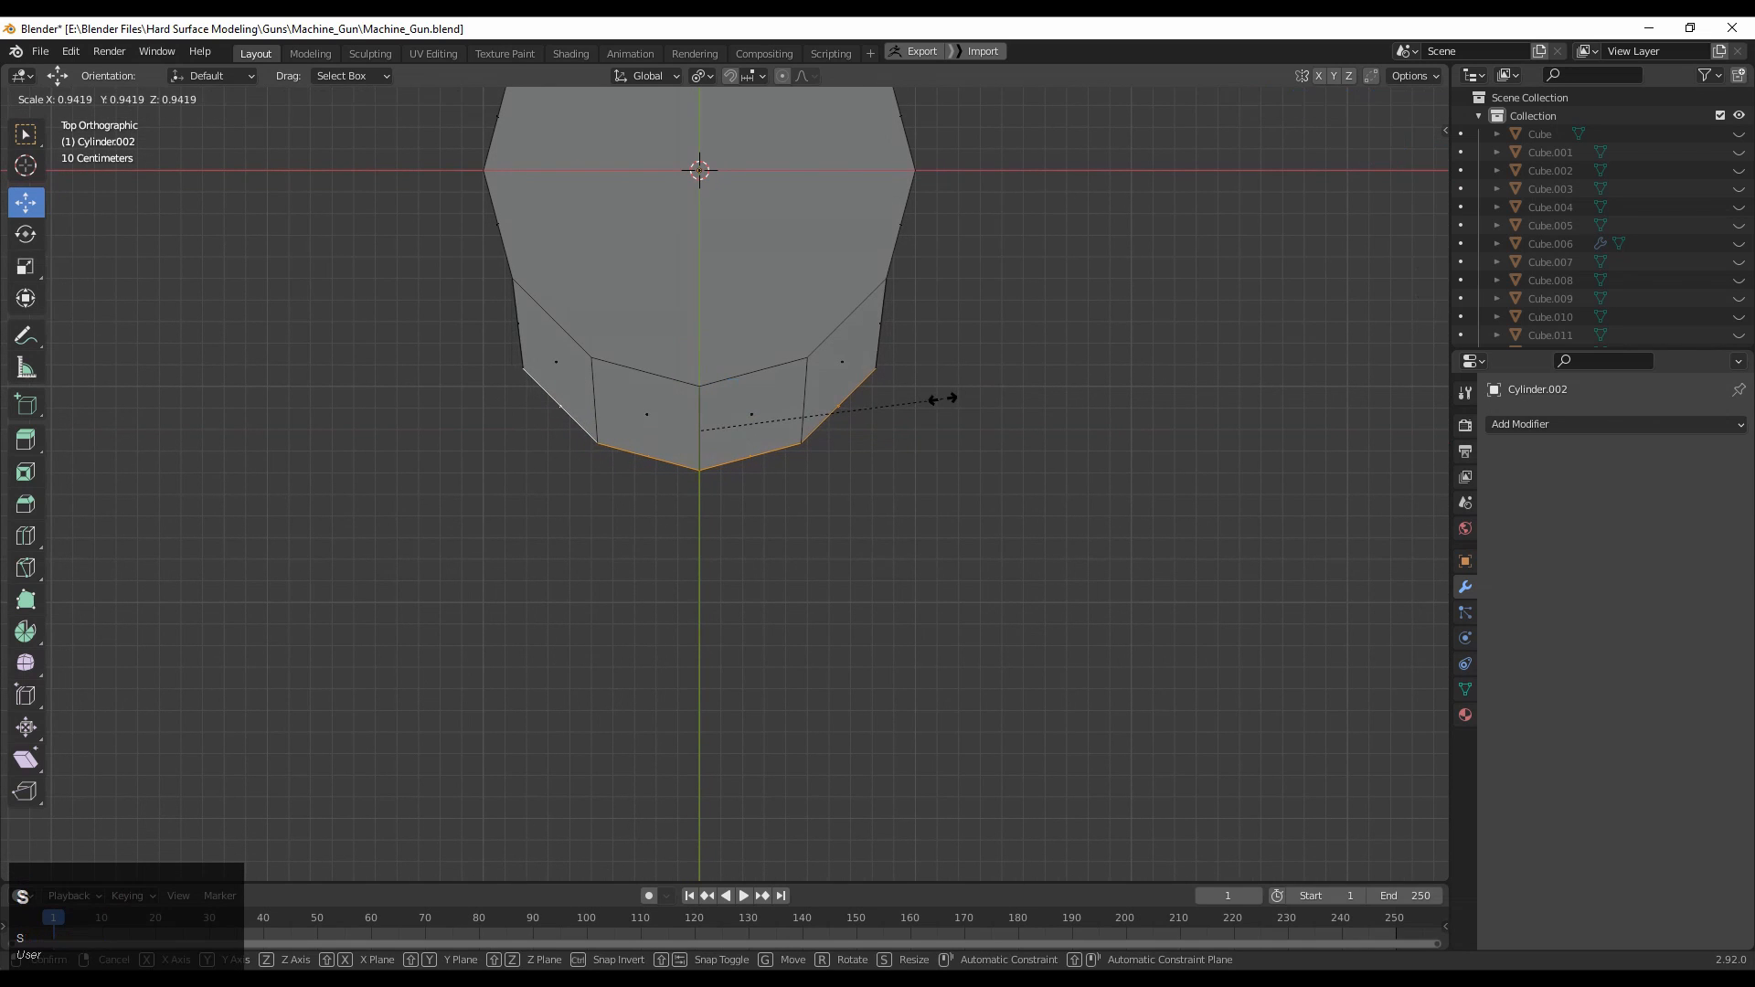
pyautogui.hotkey('shift', 'z')
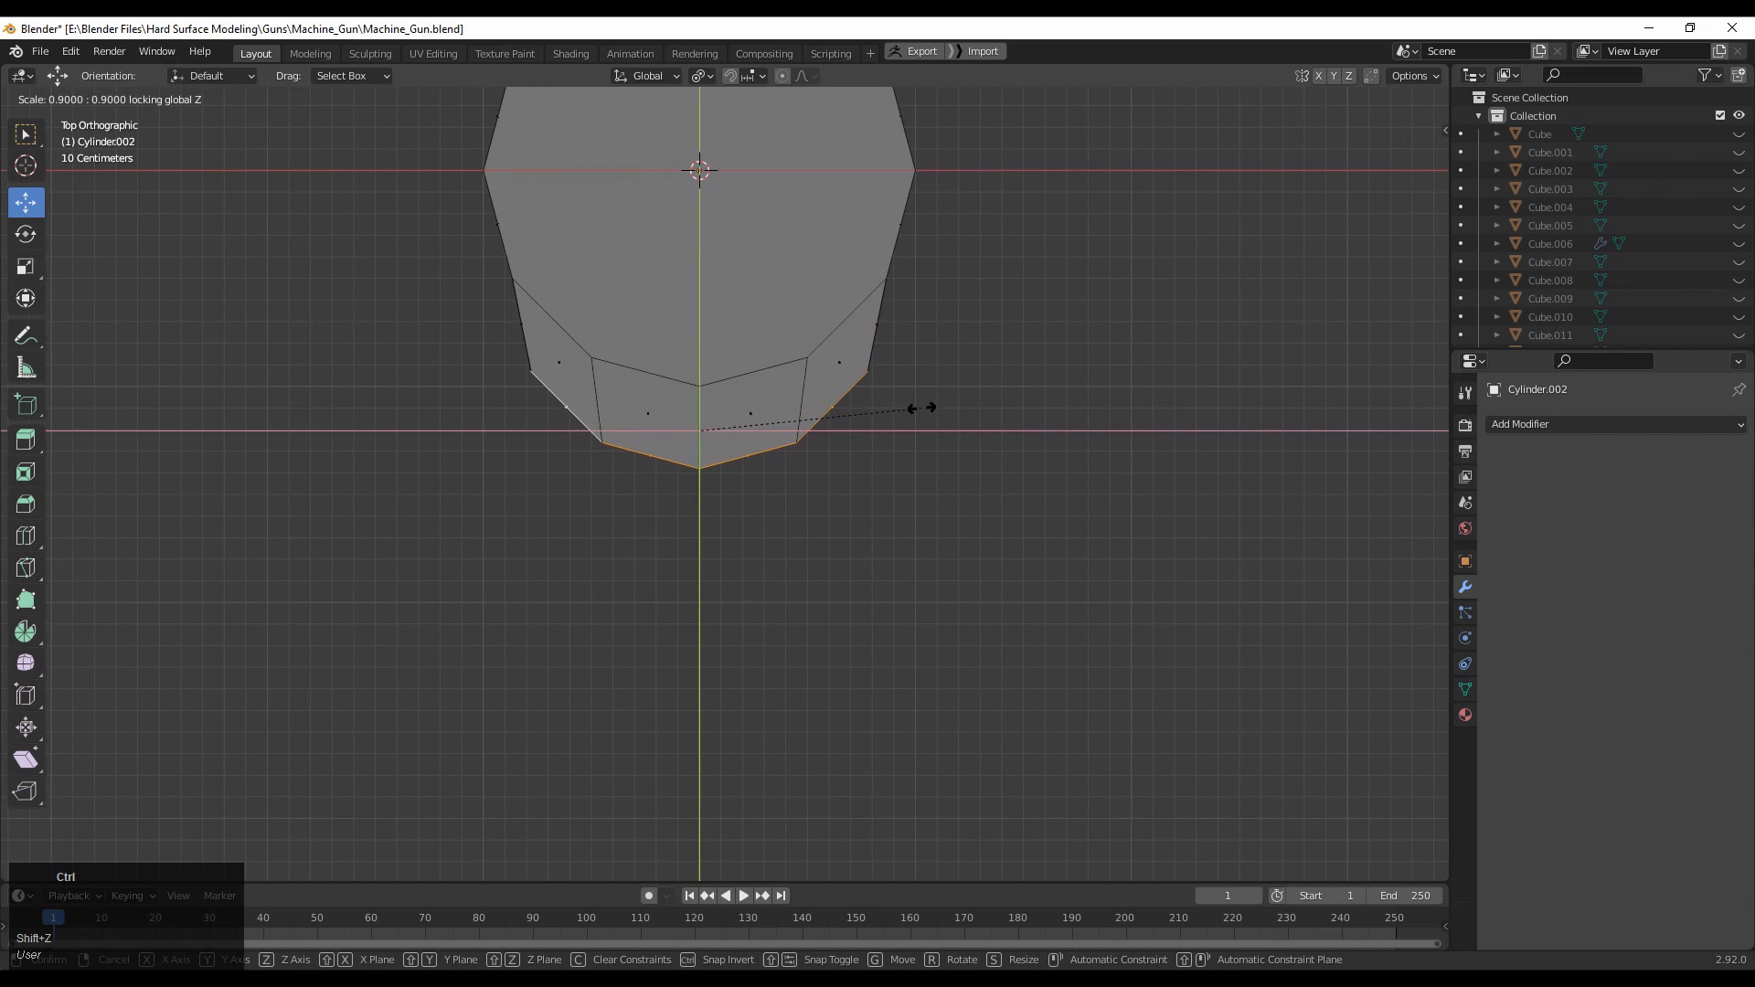
pyautogui.keyDown('ctrl'); pyautogui.click(914, 417); pyautogui.keyUp('ctrl')
pyautogui.press('s')
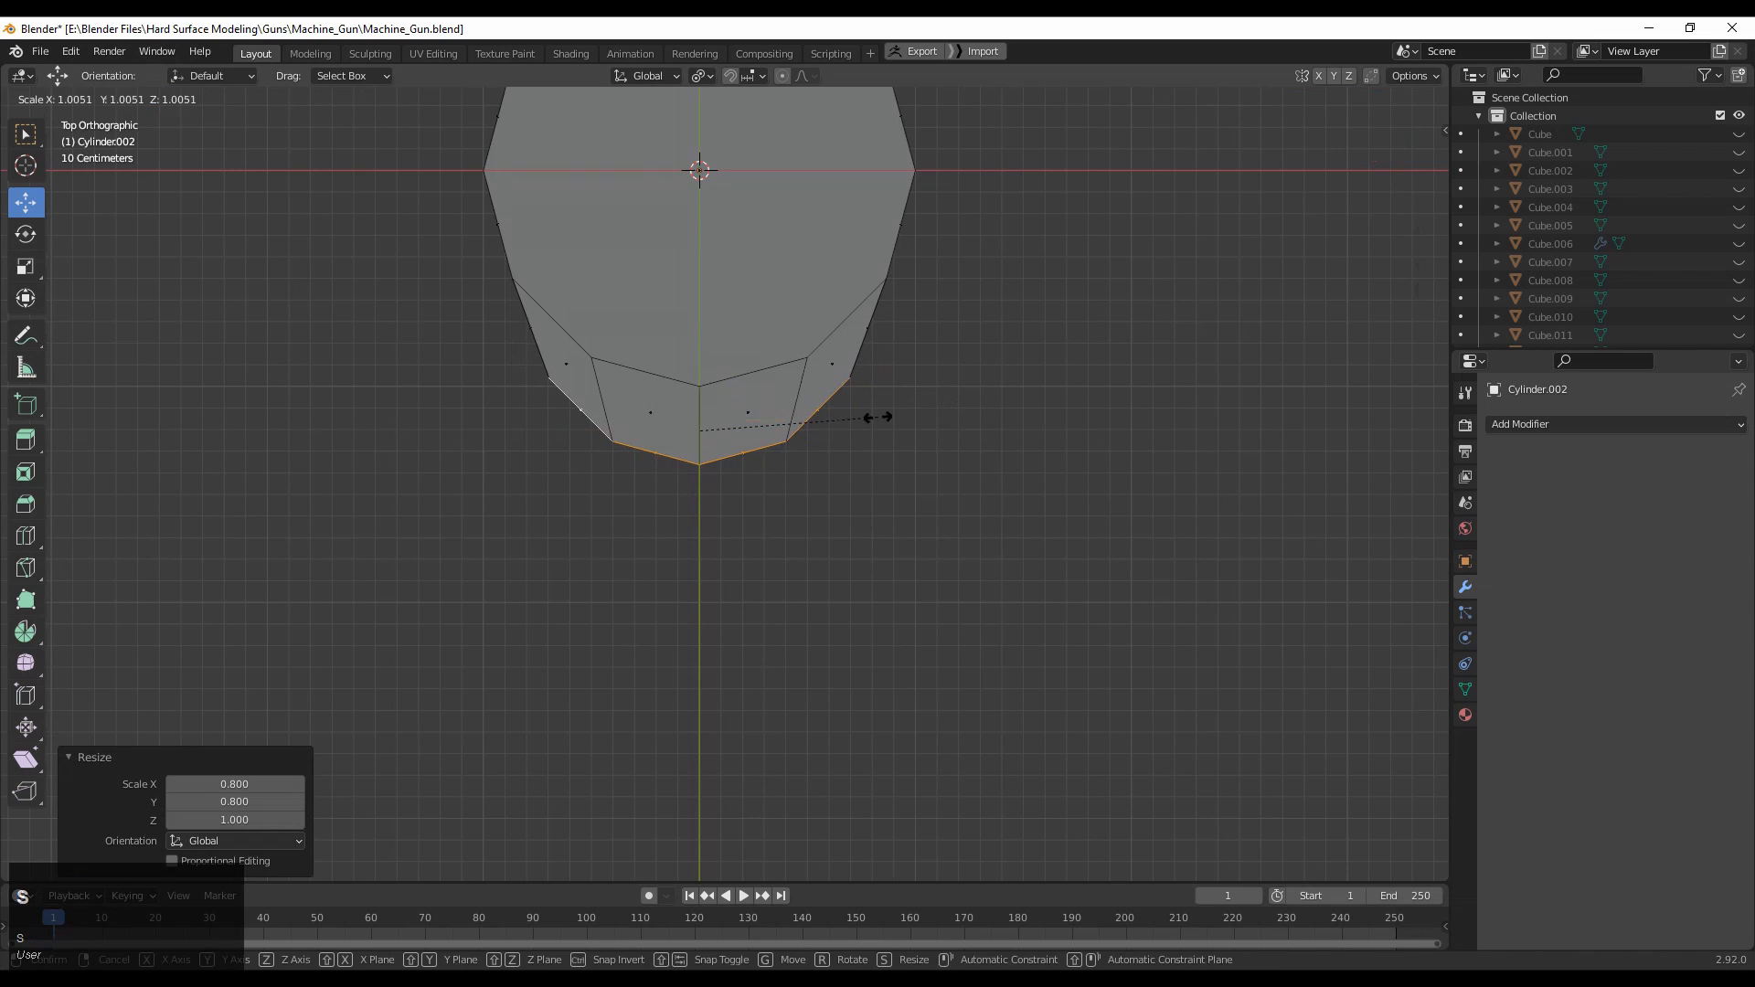
pyautogui.rightClick(900, 418)
pyautogui.press('s')
pyautogui.hotkey('shift', 'z')
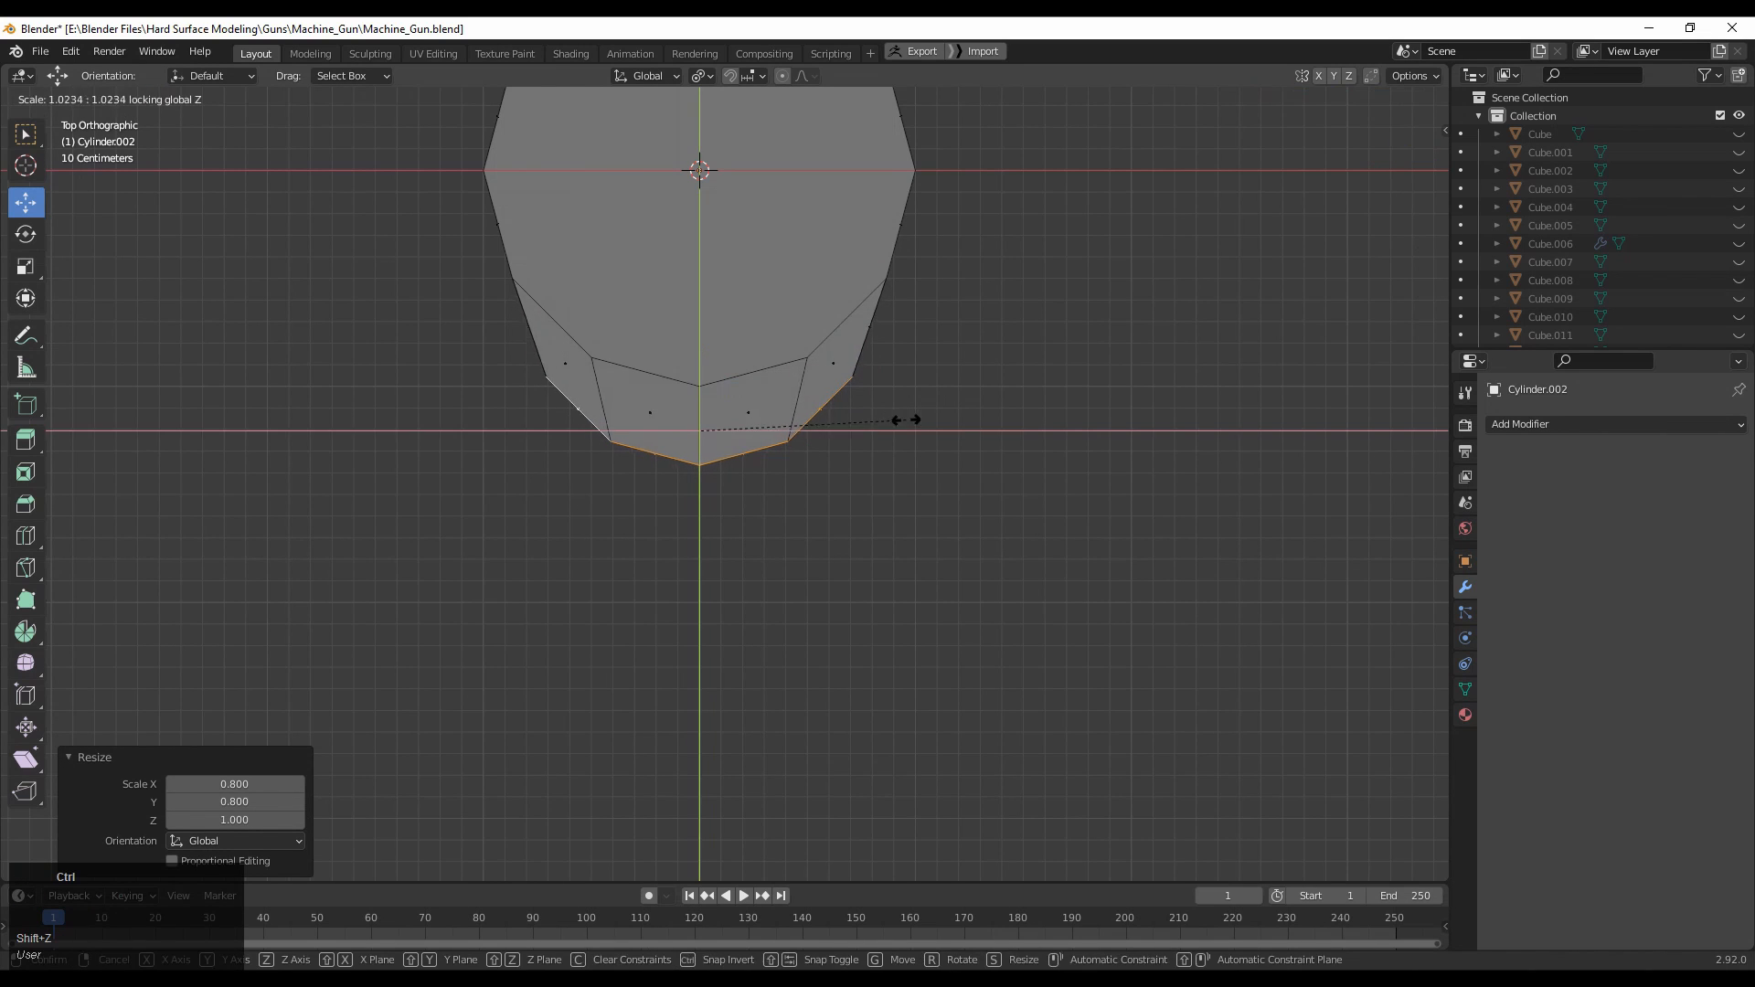
pyautogui.click(928, 424)
# Extrude the end faces again and shift the new end toward negative X to begin a bend.
pyautogui.press('e')
pyautogui.click(701, 533)
pyautogui.moveTo(742, 530); pyautogui.dragTo(717, 536)
pyautogui.keyDown('shift'); pyautogui.moveTo(728, 536); pyautogui.dragTo(711, 445, button='middle'); pyautogui.keyUp('shift')
pyautogui.moveTo(667, 376); pyautogui.dragTo(667, 392)
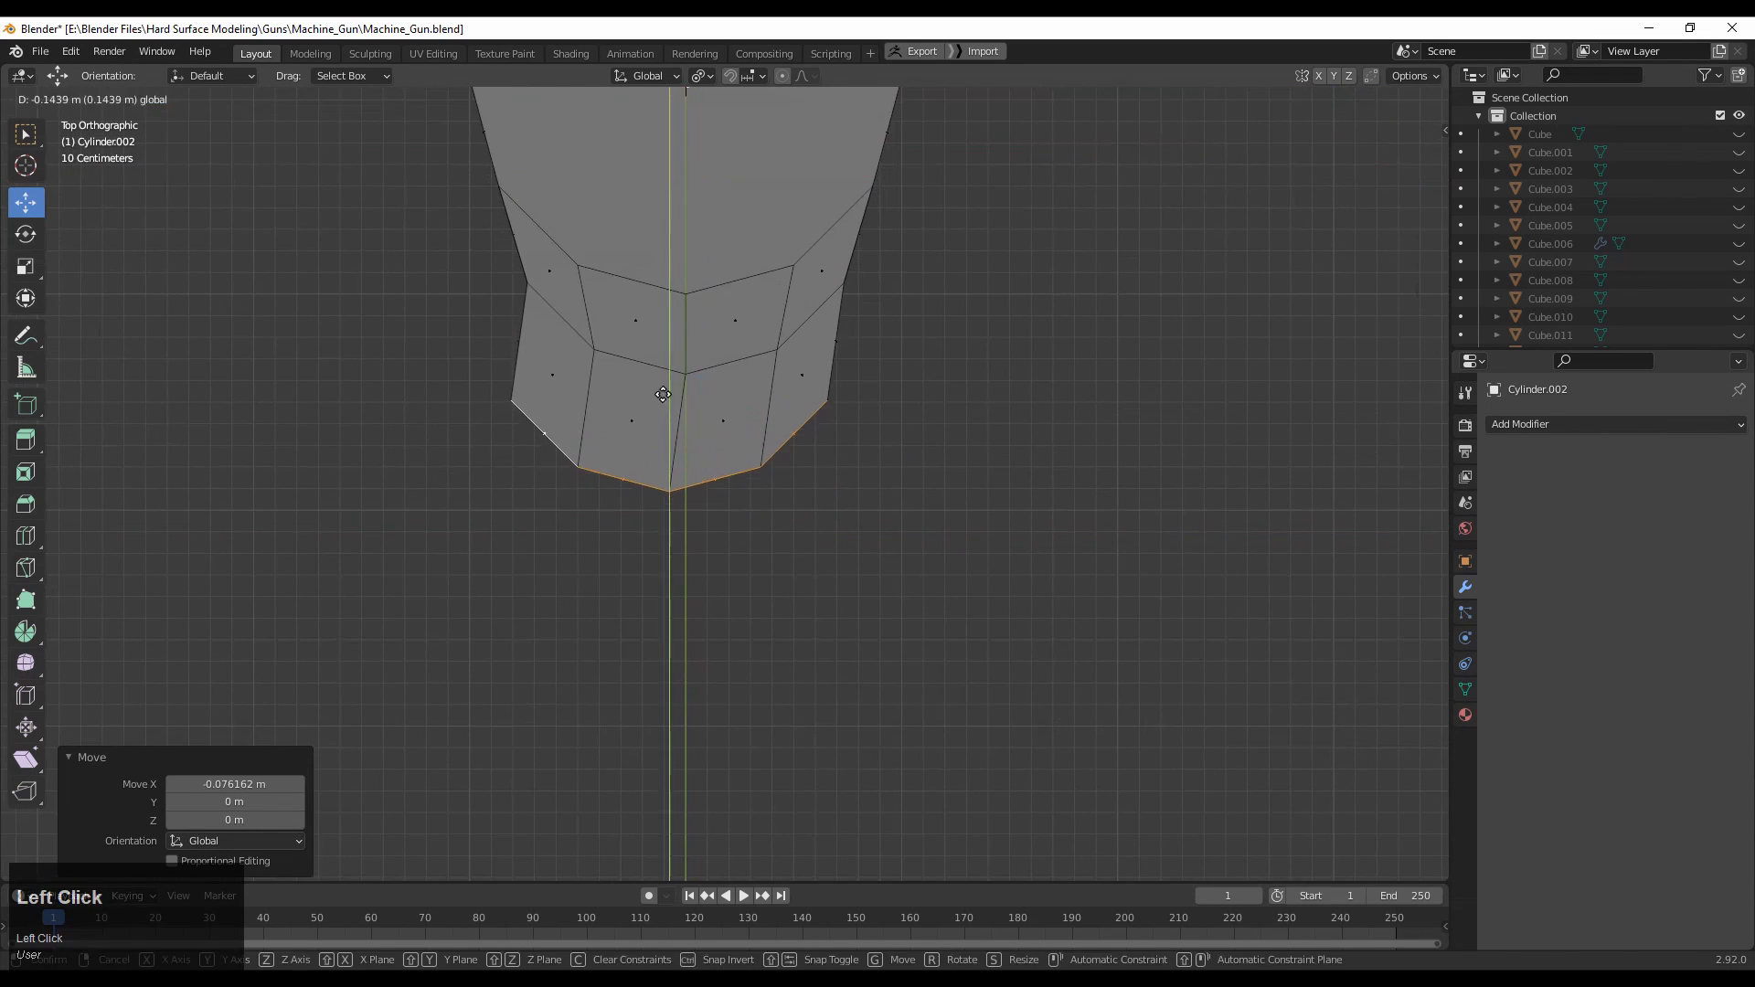
pyautogui.moveTo(727, 452); pyautogui.dragTo(718, 453)
# Add a third extrusion to the arm and offset its end farther toward negative X.
pyautogui.press('e')
pyautogui.click(632, 533)
pyautogui.moveTo(679, 558); pyautogui.dragTo(624, 530)
pyautogui.scroll(-3, 660, 590)
pyautogui.moveTo(680, 589); pyautogui.dragTo(681, 588)
pyautogui.keyDown('shift'); pyautogui.moveTo(666, 556); pyautogui.dragTo(742, 426, button='middle'); pyautogui.keyUp('shift')
pyautogui.moveTo(779, 454); pyautogui.dragTo(768, 455)
# Extrude the arm's end 1.4 m and shift it about 0.2 m toward negative X.
pyautogui.keyDown('shift'); pyautogui.moveTo(778, 497); pyautogui.dragTo(771, 458, button='middle'); pyautogui.keyUp('shift')
pyautogui.press('e')
pyautogui.click(764, 651)
pyautogui.keyDown('ctrl'); pyautogui.moveTo(751, 615); pyautogui.dragTo(722, 612); pyautogui.keyUp('ctrl')
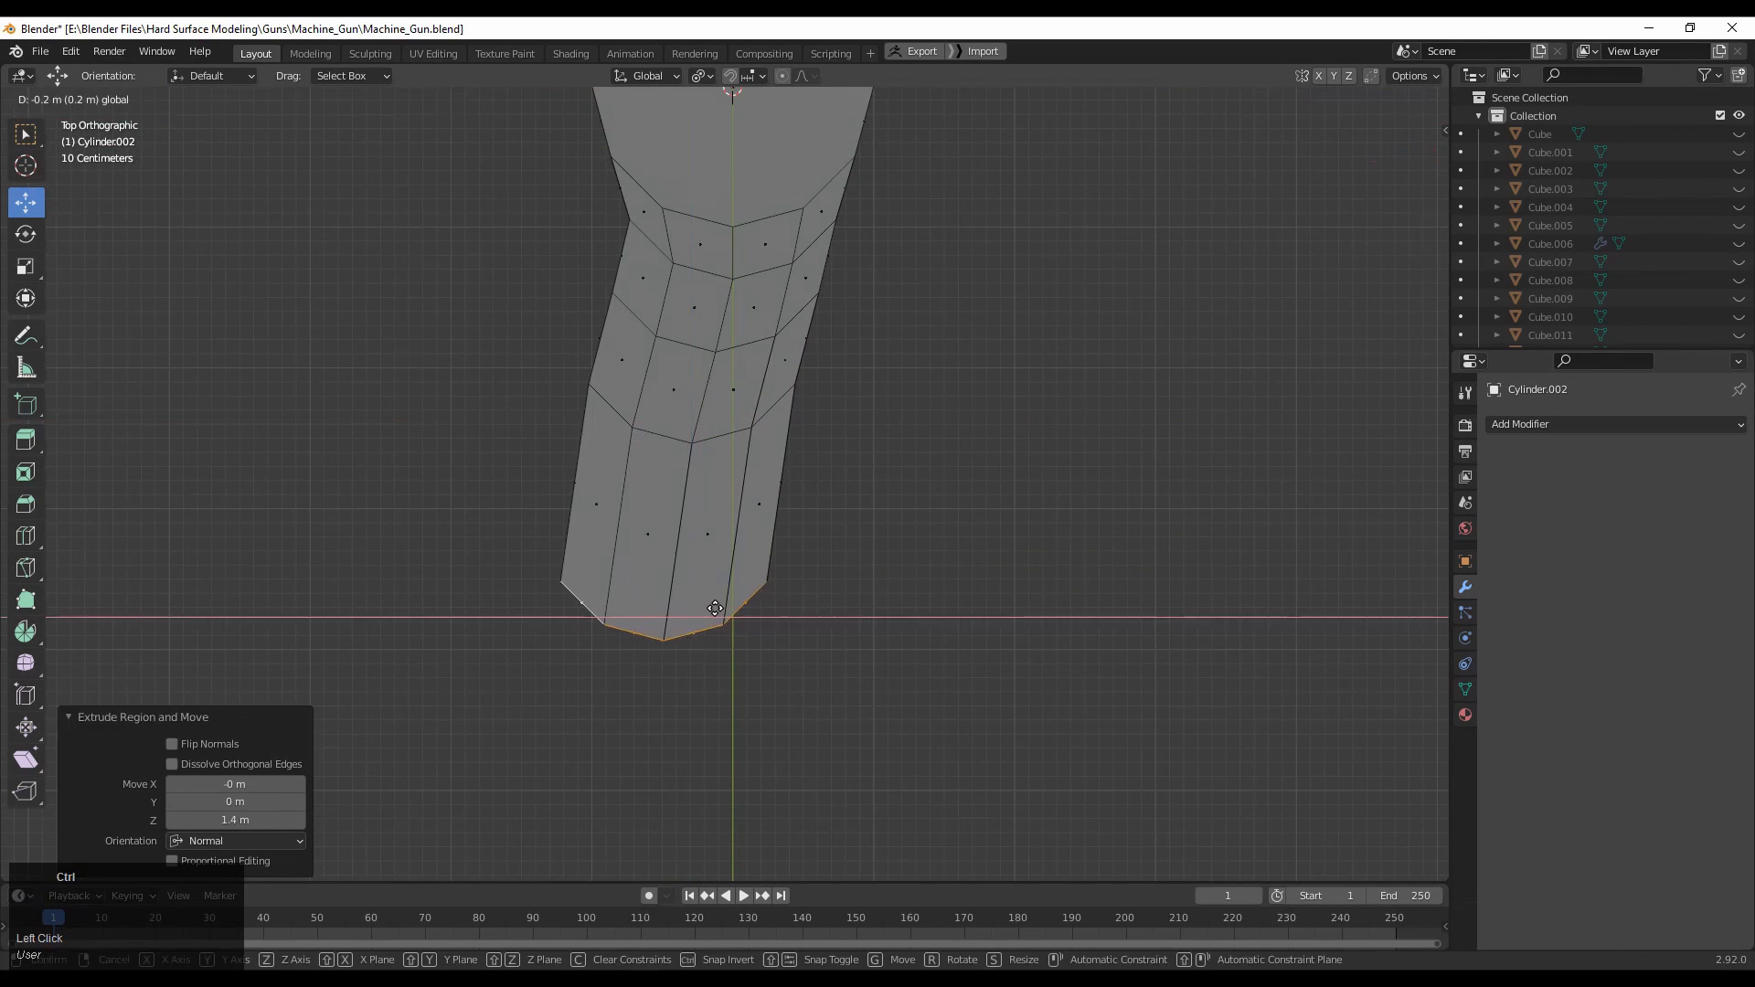
# Extrude another long segment from the arm's end and shift it toward positive X to reverse the curve.
pyautogui.scroll(-3, 717, 603)
pyautogui.keyDown('shift'); pyautogui.moveTo(708, 581); pyautogui.dragTo(661, 513, button='middle'); pyautogui.keyUp('shift')
pyautogui.press('e')
pyautogui.click(671, 712)
pyautogui.keyDown('ctrl'); pyautogui.moveTo(722, 696); pyautogui.dragTo(773, 691); pyautogui.keyUp('ctrl')
# Extrude a final 1 m segment, shift it toward positive X and rotate its end to follow the curve.
pyautogui.keyDown('shift'); pyautogui.moveTo(808, 706); pyautogui.dragTo(830, 631, button='middle'); pyautogui.keyUp('shift')
pyautogui.press('e')
pyautogui.click(846, 716)
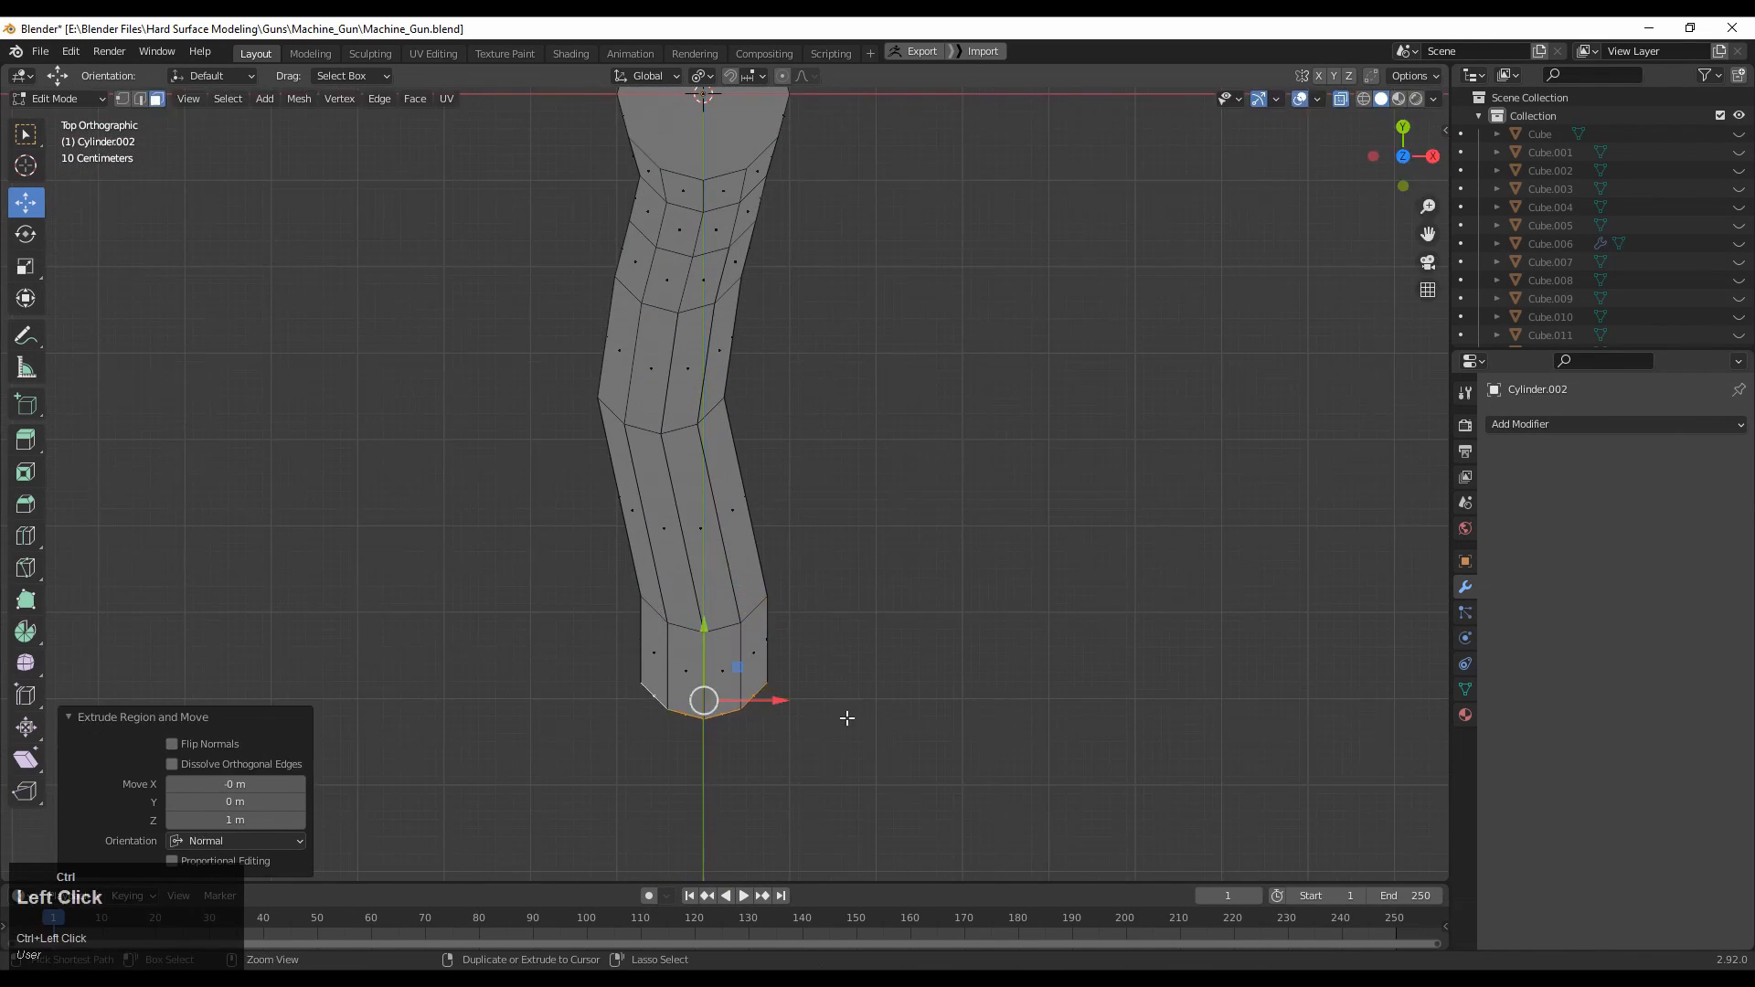
pyautogui.moveTo(783, 702); pyautogui.dragTo(811, 702)
pyautogui.press('r')
pyautogui.click(864, 684)
# Rotate the crosswise edge loop before the arm's final segment to match the bend.
pyautogui.keyDown('alt'); pyautogui.click(728, 637); pyautogui.keyUp('alt')
pyautogui.keyDown('alt'); pyautogui.click(725, 628); pyautogui.keyUp('alt')
pyautogui.press('r')
pyautogui.click(852, 579)
# Add a centred loop cut across the long lower segment and move it toward negative X.
pyautogui.keyDown('shift'); pyautogui.moveTo(777, 494); pyautogui.dragTo(775, 560, button='middle'); pyautogui.keyUp('shift')
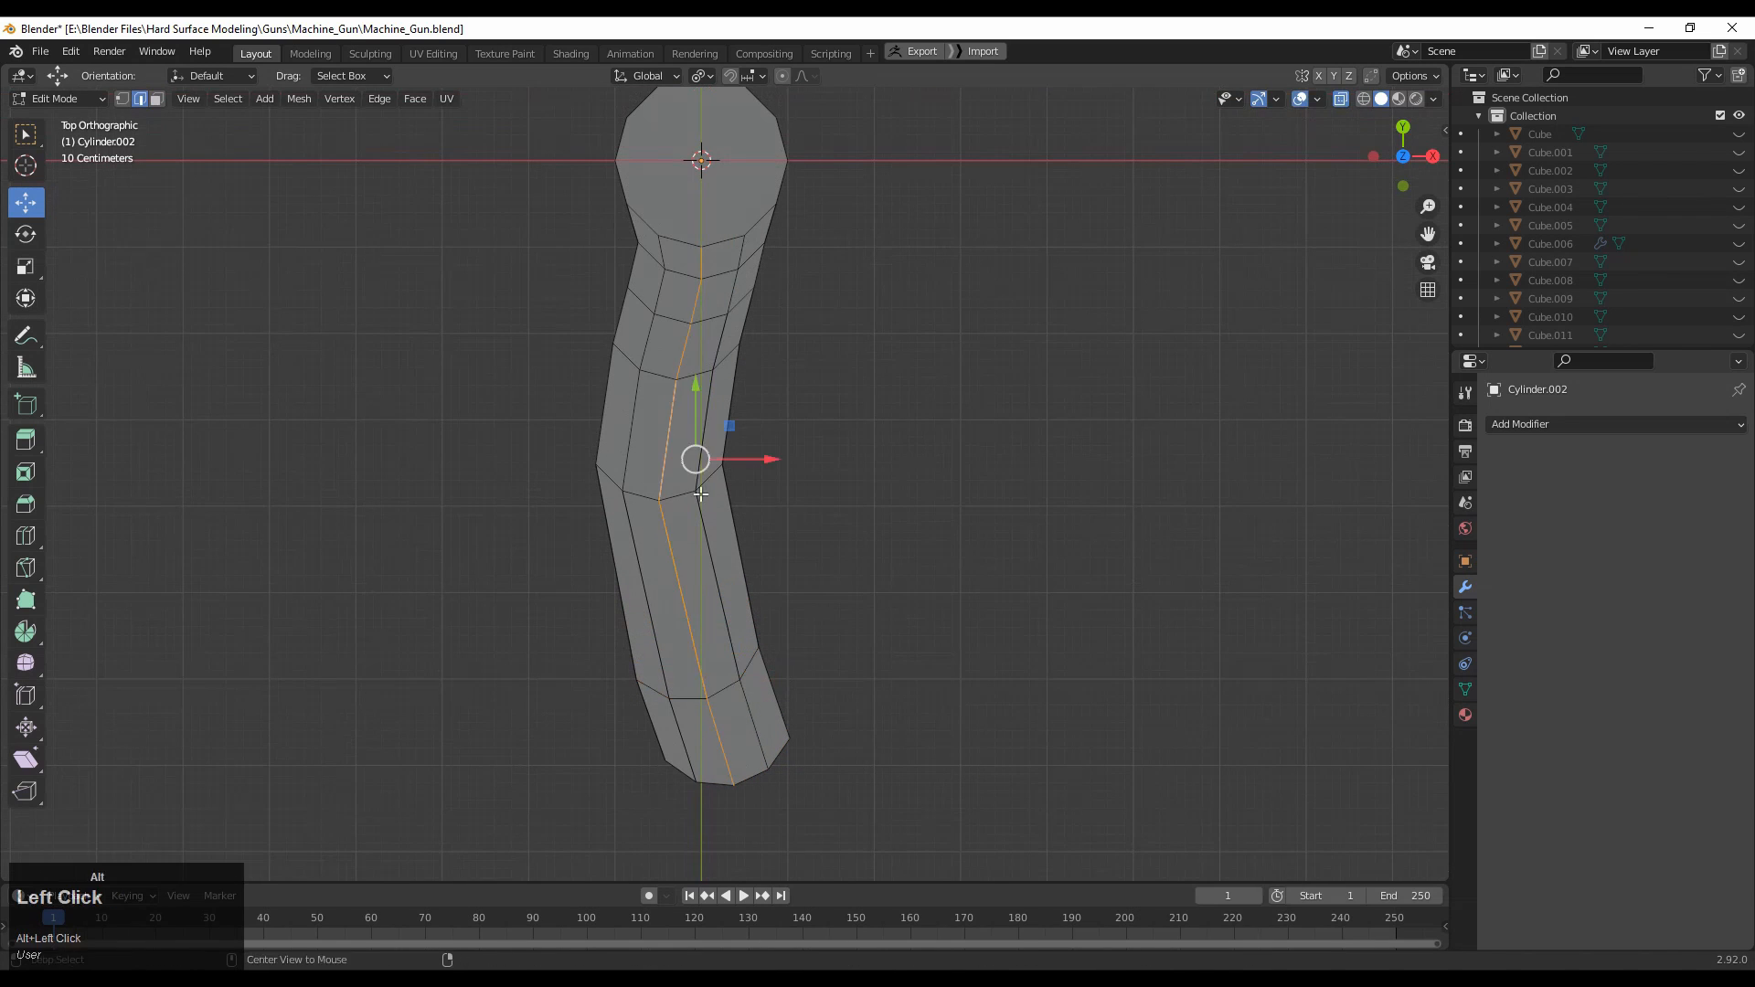
pyautogui.hotkey('ctrl', 'r')
pyautogui.click(727, 556)
pyautogui.rightClick(738, 530)
pyautogui.moveTo(745, 582); pyautogui.dragTo(733, 582)
# Add another loop cut in the lower half of the long lower segment.
pyautogui.keyDown('shift'); pyautogui.moveTo(764, 606); pyautogui.dragTo(754, 519, button='middle'); pyautogui.keyUp('shift')
pyautogui.hotkey('ctrl', 'r')
pyautogui.click(732, 539)
pyautogui.moveTo(732, 545); pyautogui.dragTo(736, 589)
pyautogui.keyDown('alt'); pyautogui.click(717, 599); pyautogui.keyUp('alt')
# Add a centred loop cut in the long segment above the bend and move it toward negative X.
pyautogui.keyDown('shift'); pyautogui.moveTo(751, 393); pyautogui.dragTo(754, 567, button='middle'); pyautogui.keyUp('shift')
pyautogui.hotkey('ctrl', 'r')
pyautogui.click(714, 508)
pyautogui.rightClick(714, 513)
pyautogui.moveTo(720, 517); pyautogui.dragTo(698, 508)
# Add a centred loop cut just below the bend and move it slightly toward negative X.
pyautogui.hotkey('ctrl', 'r')
pyautogui.click(709, 610)
pyautogui.rightClick(713, 615)
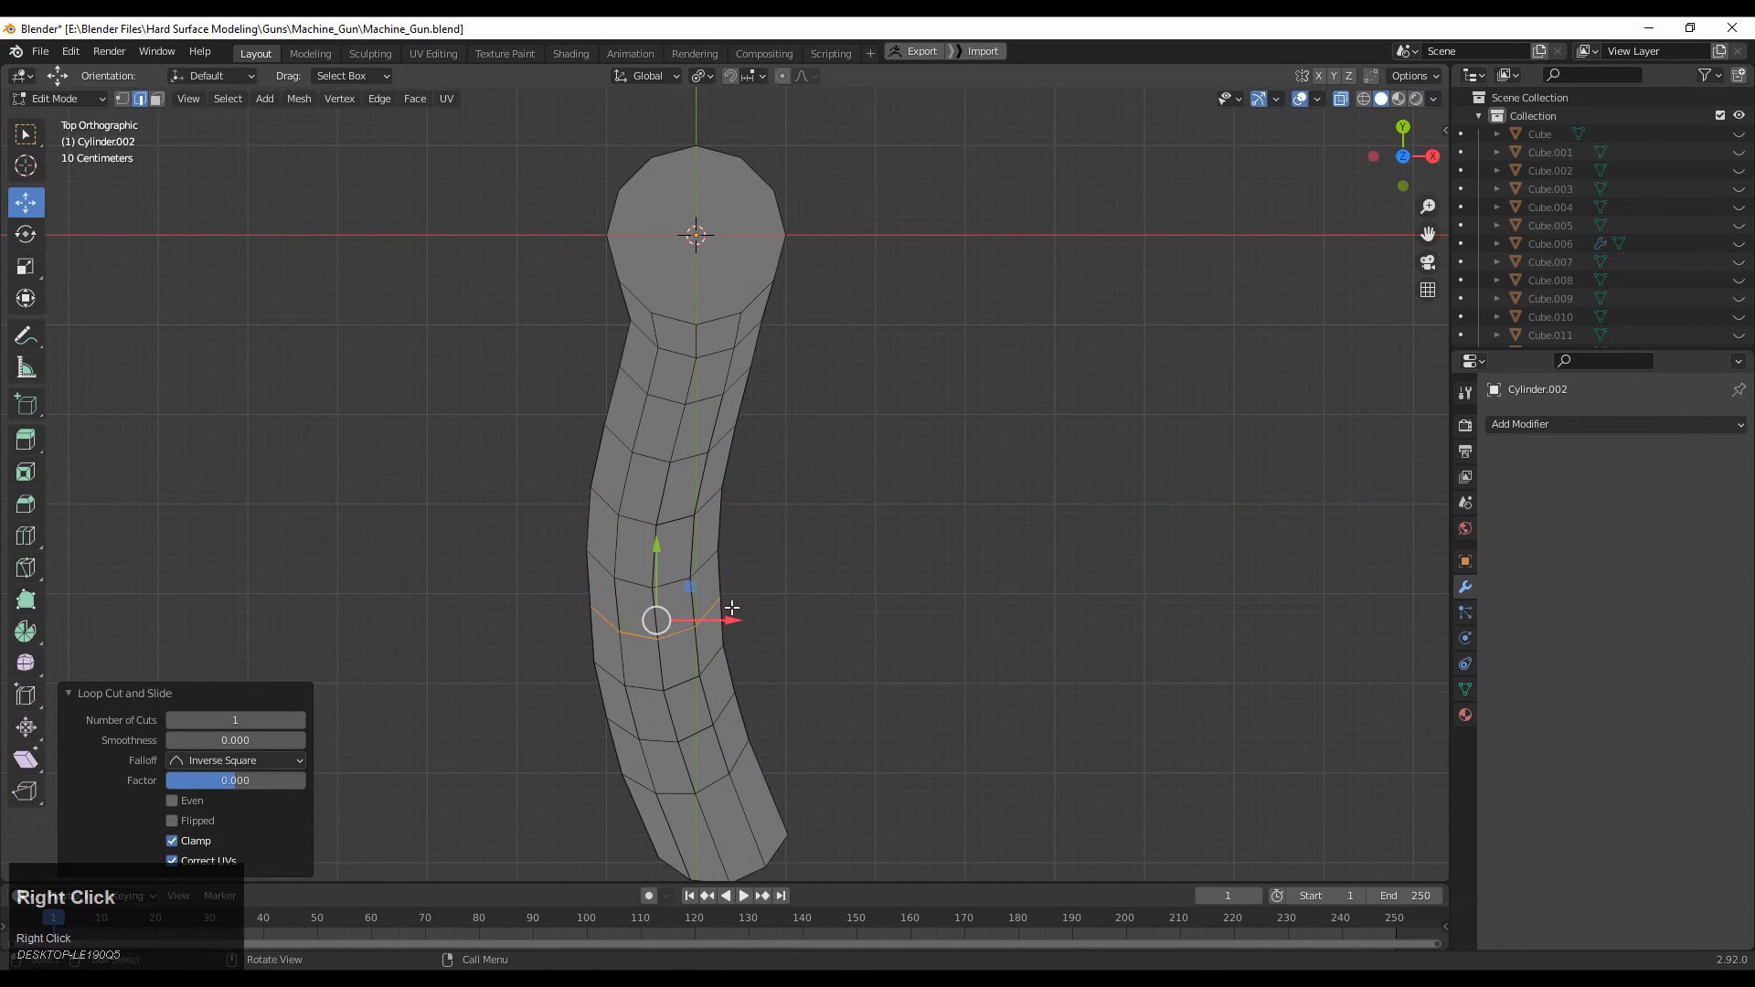
pyautogui.moveTo(726, 613); pyautogui.dragTo(716, 632)
# Add a centred loop cut across the arm's final segment.
pyautogui.keyDown('ctrl'); pyautogui.moveTo(813, 590); pyautogui.dragTo(798, 513, button='middle'); pyautogui.keyUp('ctrl')
pyautogui.click(799, 509)
pyautogui.keyDown('shift'); pyautogui.moveTo(800, 376); pyautogui.dragTo(705, 674, button='middle'); pyautogui.keyUp('shift')
pyautogui.hotkey('ctrl', 'r')
pyautogui.click(704, 705)
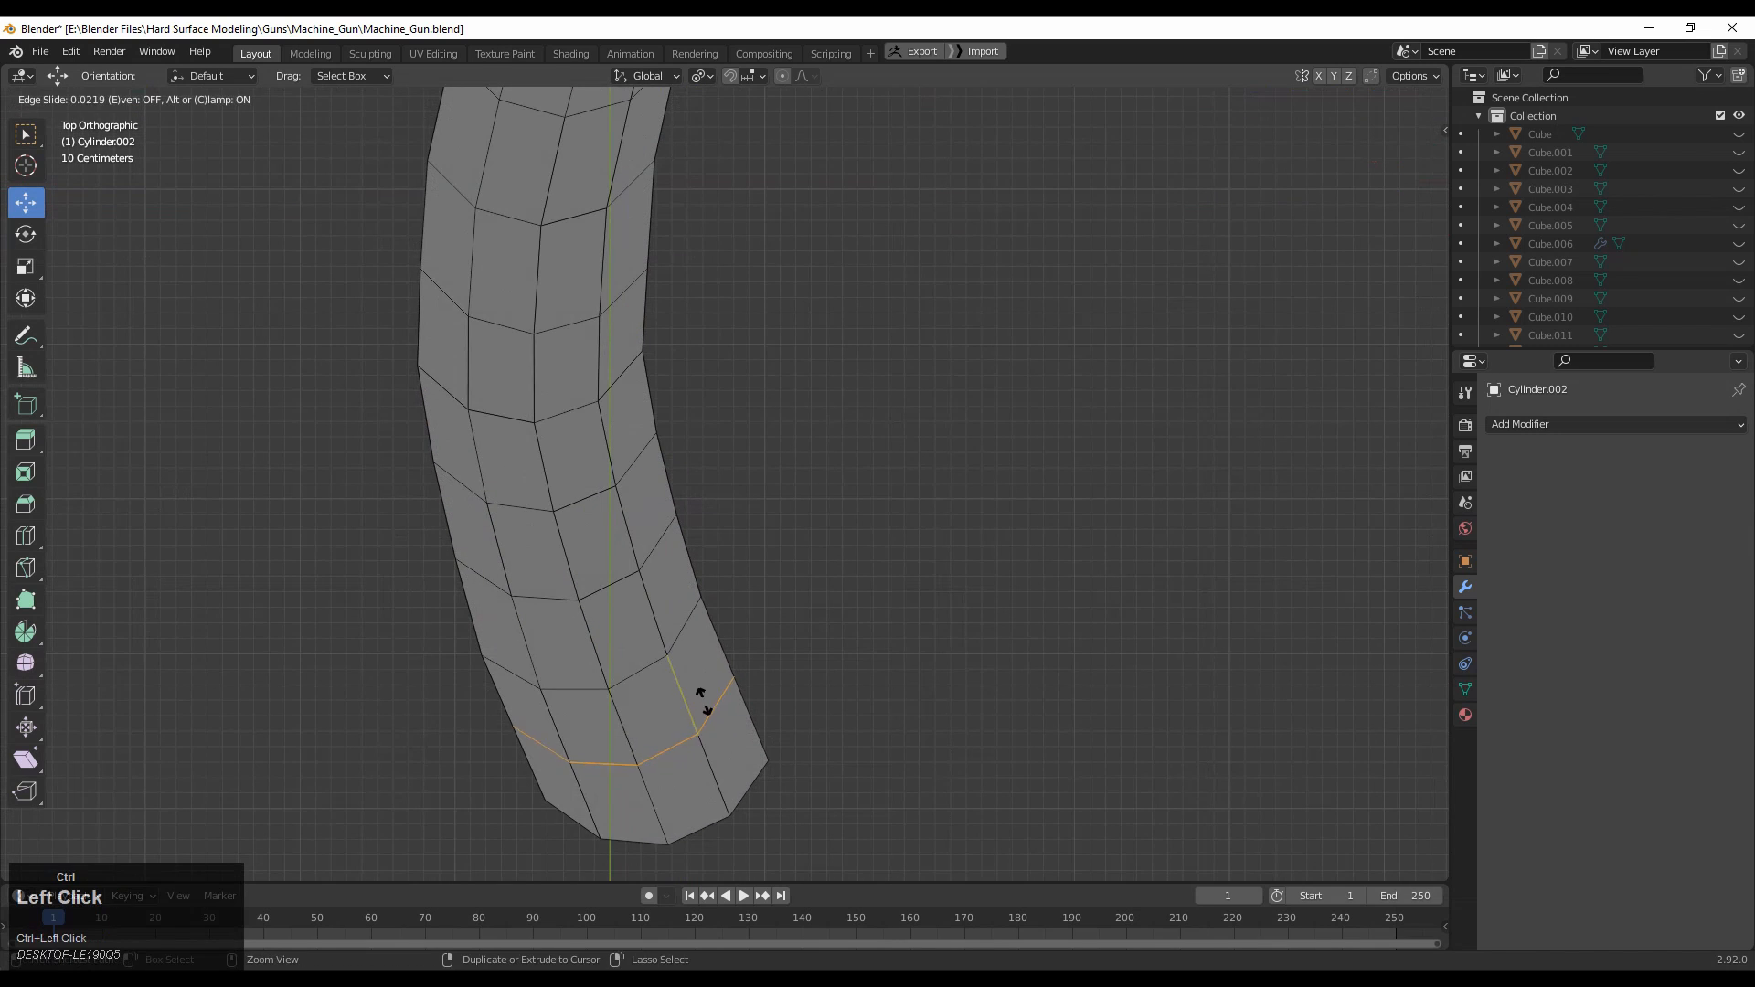
pyautogui.rightClick(704, 585)
# Examine the curved arm's overall shape in Object Mode from several angles and from above.
pyautogui.keyDown('ctrl'); pyautogui.moveTo(705, 580); pyautogui.dragTo(831, 480, button='middle'); pyautogui.keyUp('ctrl')
pyautogui.keyDown('ctrl'); pyautogui.moveTo(757, 508); pyautogui.dragTo(722, 594, button='middle'); pyautogui.keyUp('ctrl')
pyautogui.keyDown('shift'); pyautogui.moveTo(666, 560); pyautogui.dragTo(690, 526, button='middle'); pyautogui.keyUp('shift')
pyautogui.keyDown('ctrl'); pyautogui.moveTo(730, 435); pyautogui.dragTo(782, 324, button='middle'); pyautogui.keyUp('ctrl')
pyautogui.press('Tab')
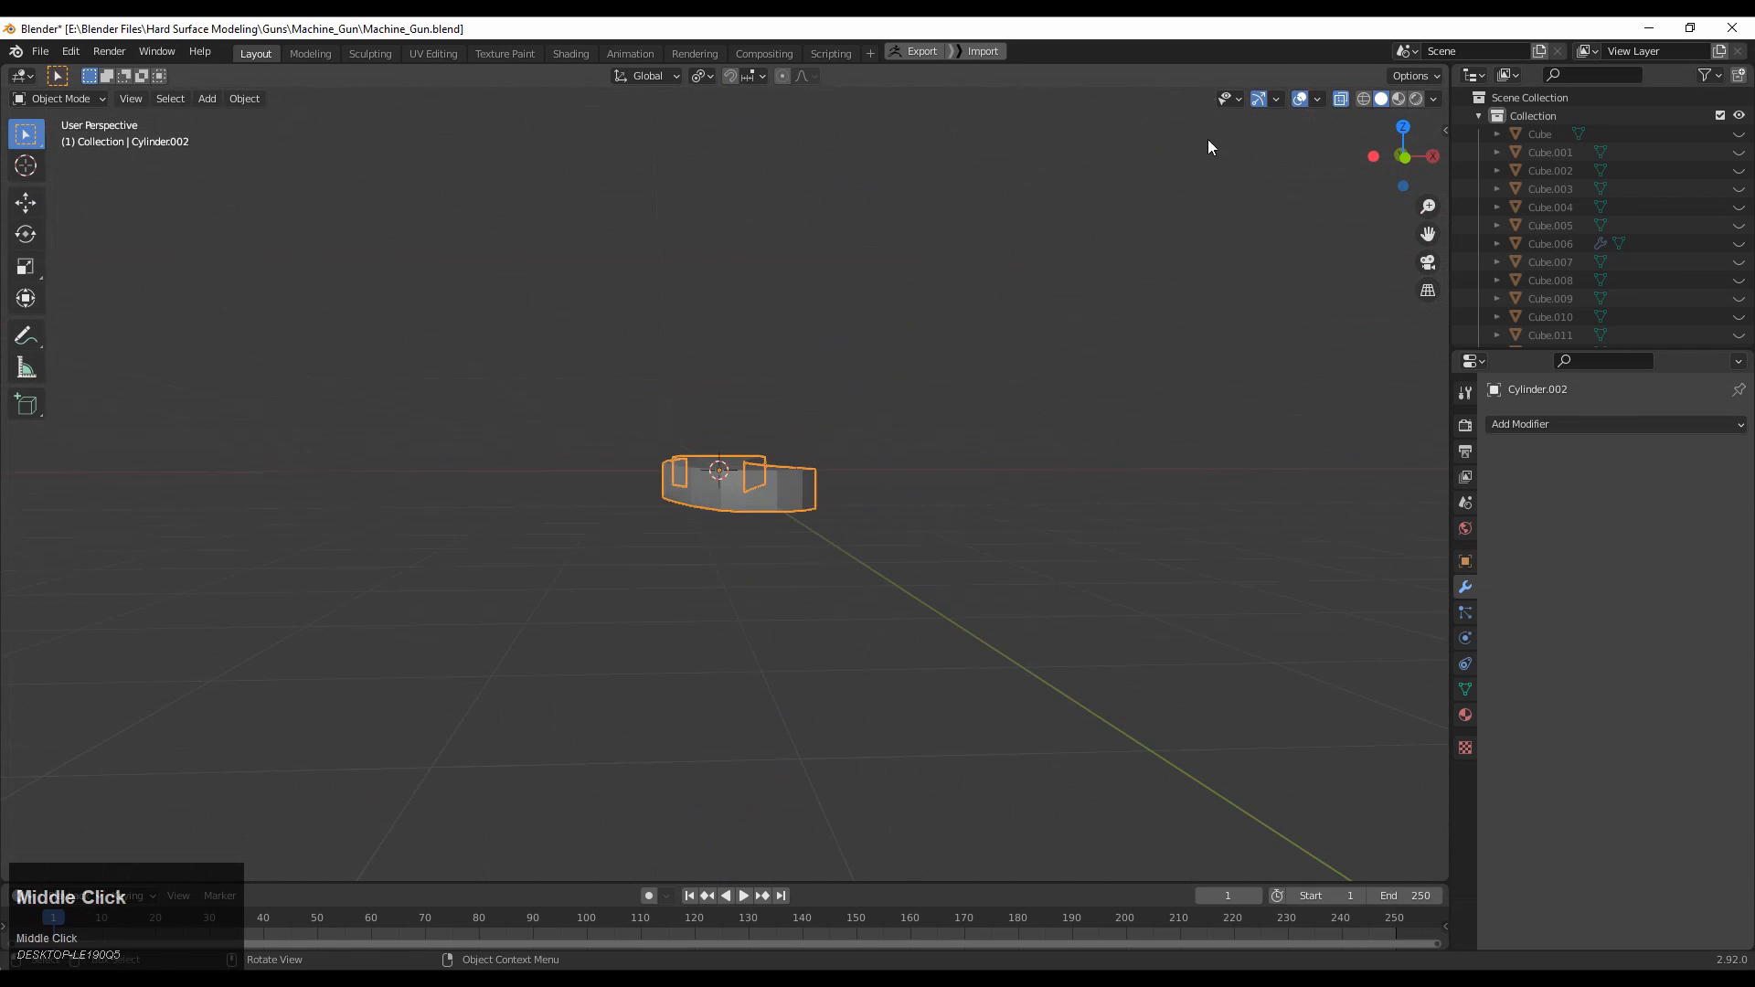
pyautogui.click(1342, 102)
pyautogui.moveTo(1051, 320); pyautogui.dragTo(1024, 430, button='middle')
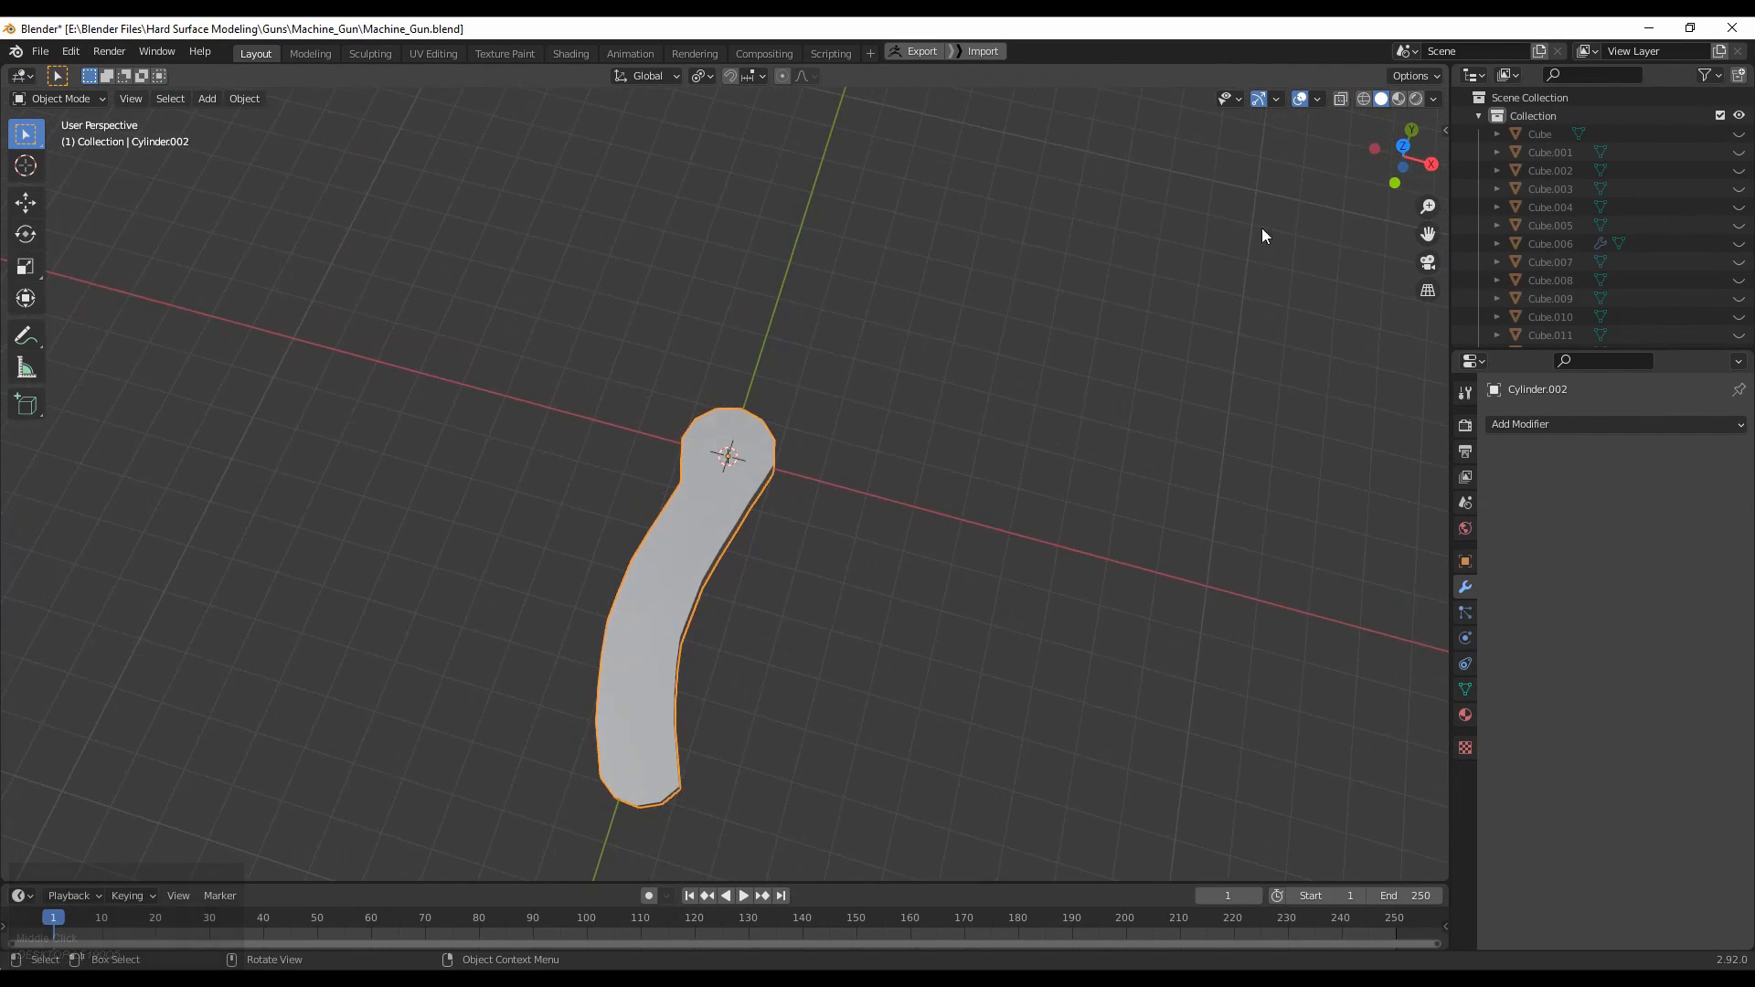
pyautogui.click(1403, 147)
pyautogui.keyDown('ctrl'); pyautogui.moveTo(1279, 146); pyautogui.dragTo(1268, 215, button='middle'); pyautogui.keyUp('ctrl')
pyautogui.click(1336, 99)
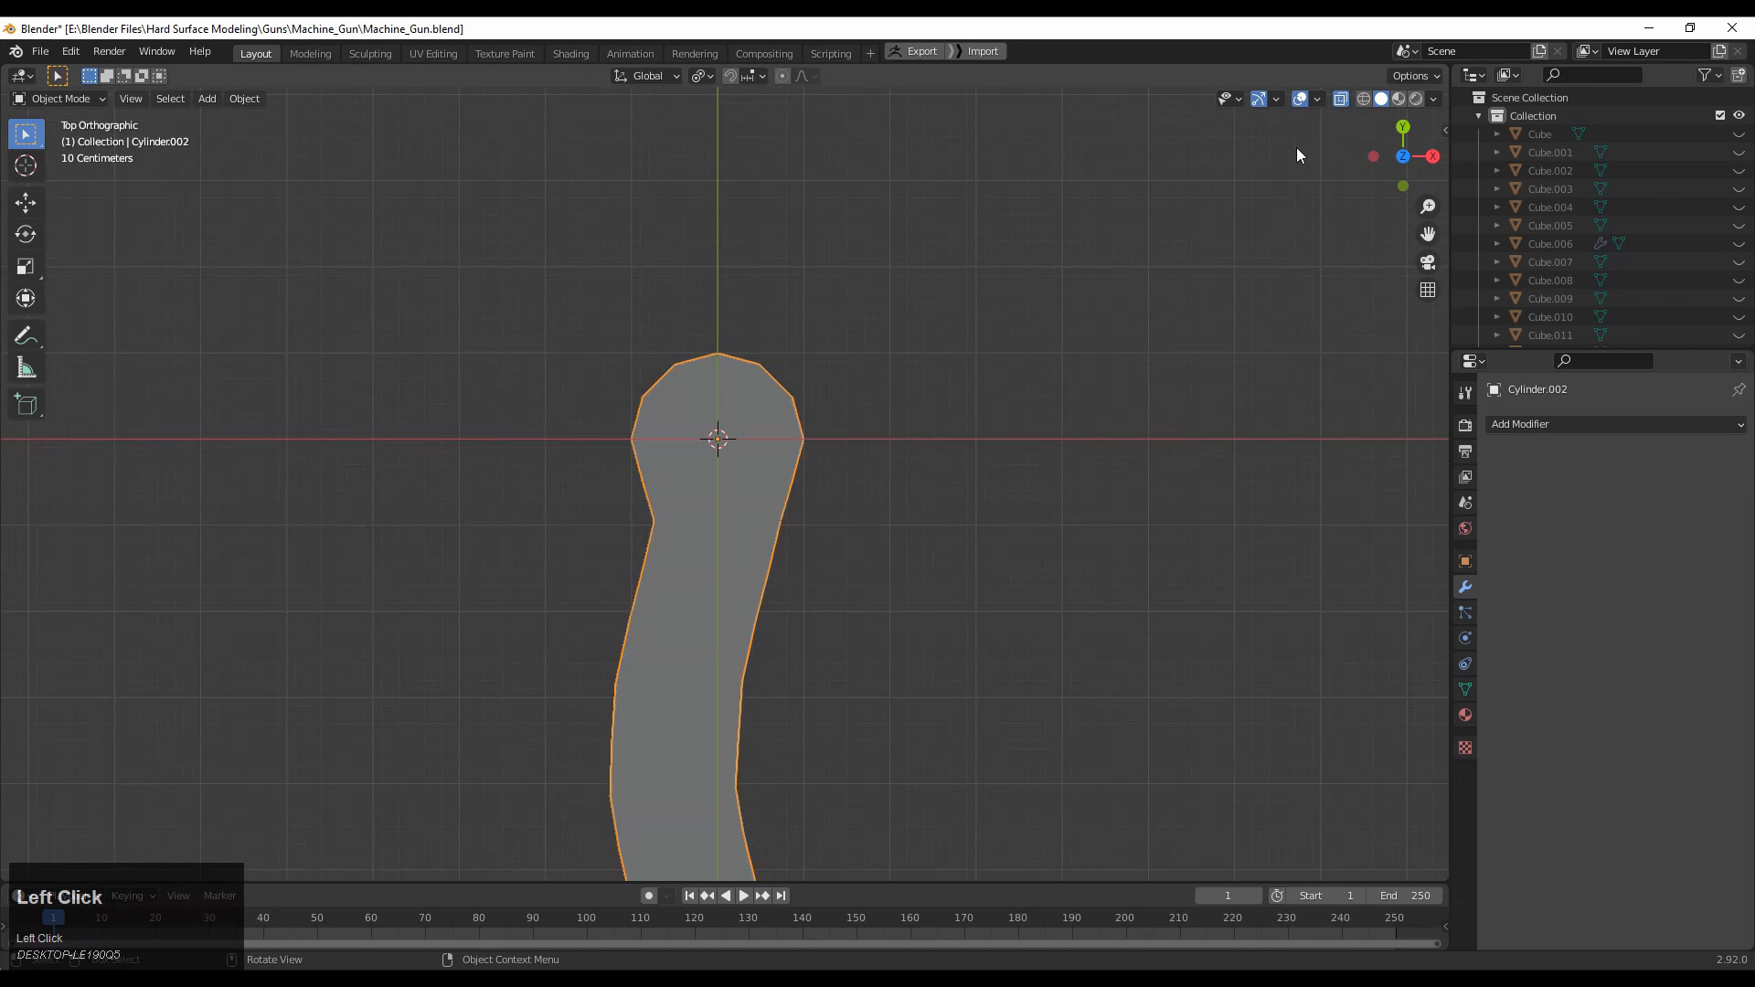
pyautogui.click(1339, 100)
# Return to mesh editing with X-ray enabled and slightly rotate a crosswise edge loop in the arm's lower bend.
pyautogui.press('Tab')
pyautogui.keyDown('ctrl'); pyautogui.moveTo(991, 457); pyautogui.dragTo(1035, 257, button='middle'); pyautogui.keyUp('ctrl')
pyautogui.click(1340, 100)
pyautogui.keyDown('ctrl'); pyautogui.moveTo(1328, 125); pyautogui.dragTo(932, 456, button='middle'); pyautogui.keyUp('ctrl')
pyautogui.keyDown('alt'); pyautogui.click(771, 562); pyautogui.keyUp('alt')
pyautogui.keyDown('shift'); pyautogui.moveTo(998, 554); pyautogui.dragTo(980, 522, button='middle'); pyautogui.keyUp('shift')
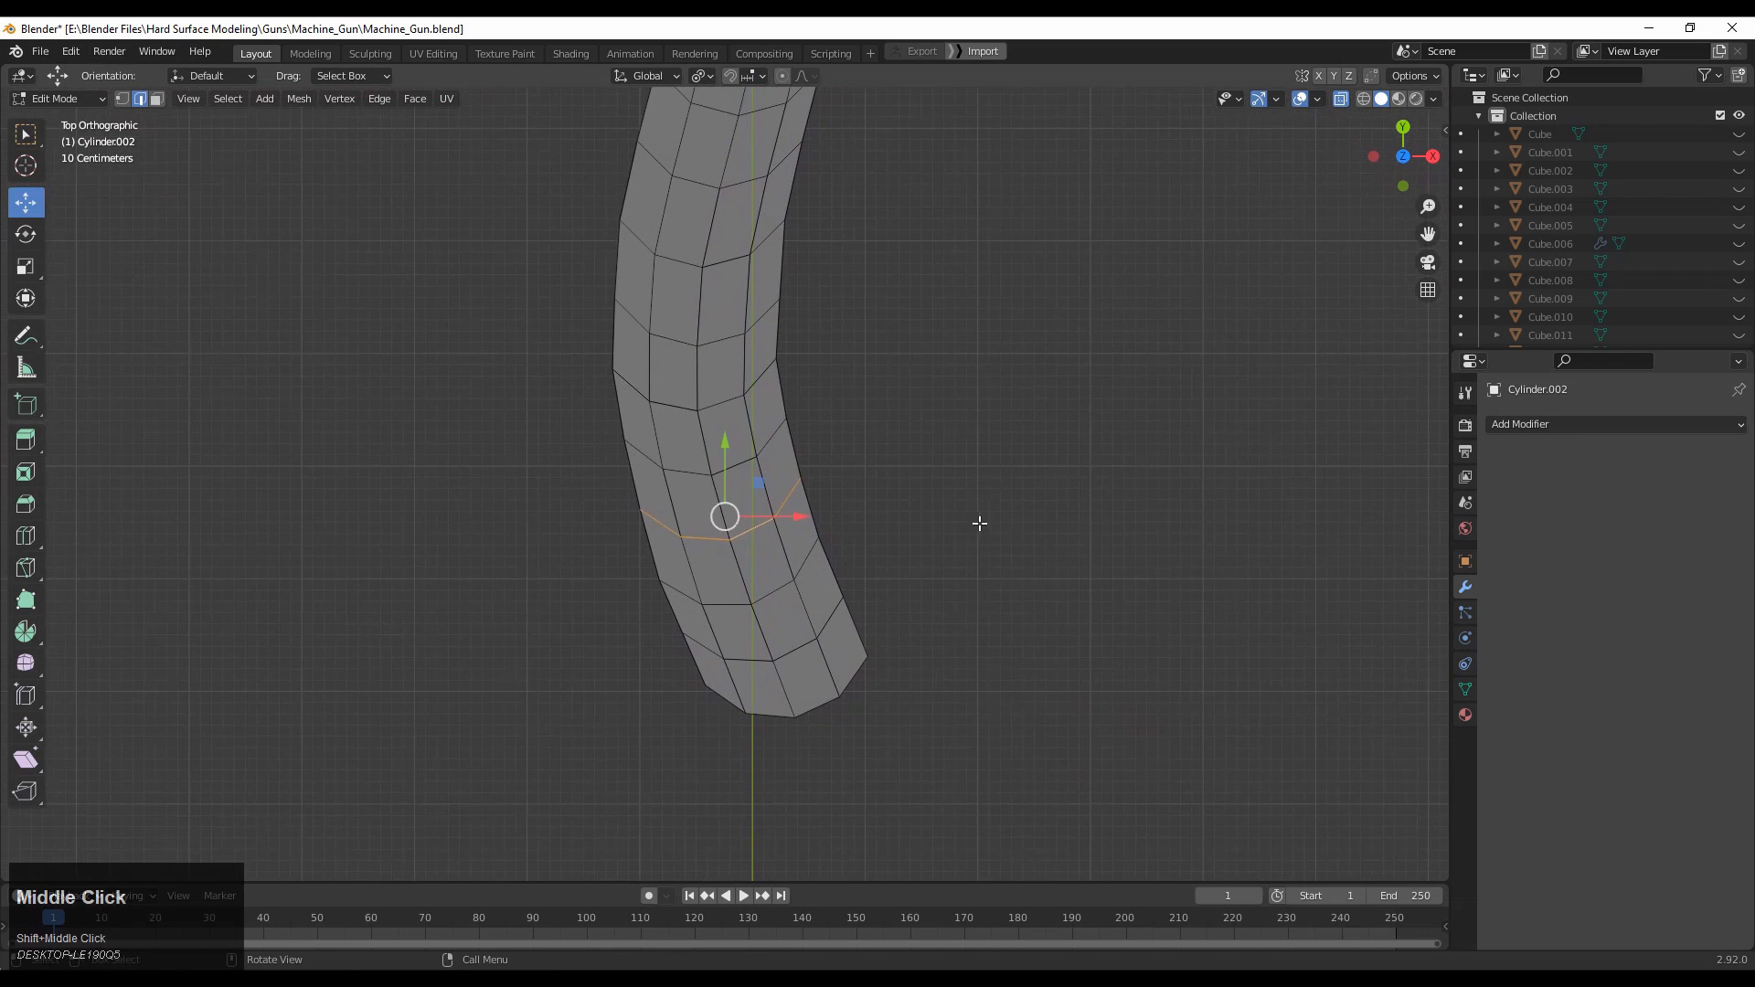
pyautogui.press('r')
pyautogui.keyDown('shift'); pyautogui.click(985, 509); pyautogui.keyUp('shift')
pyautogui.keyDown('alt'); pyautogui.click(784, 578); pyautogui.keyUp('alt')
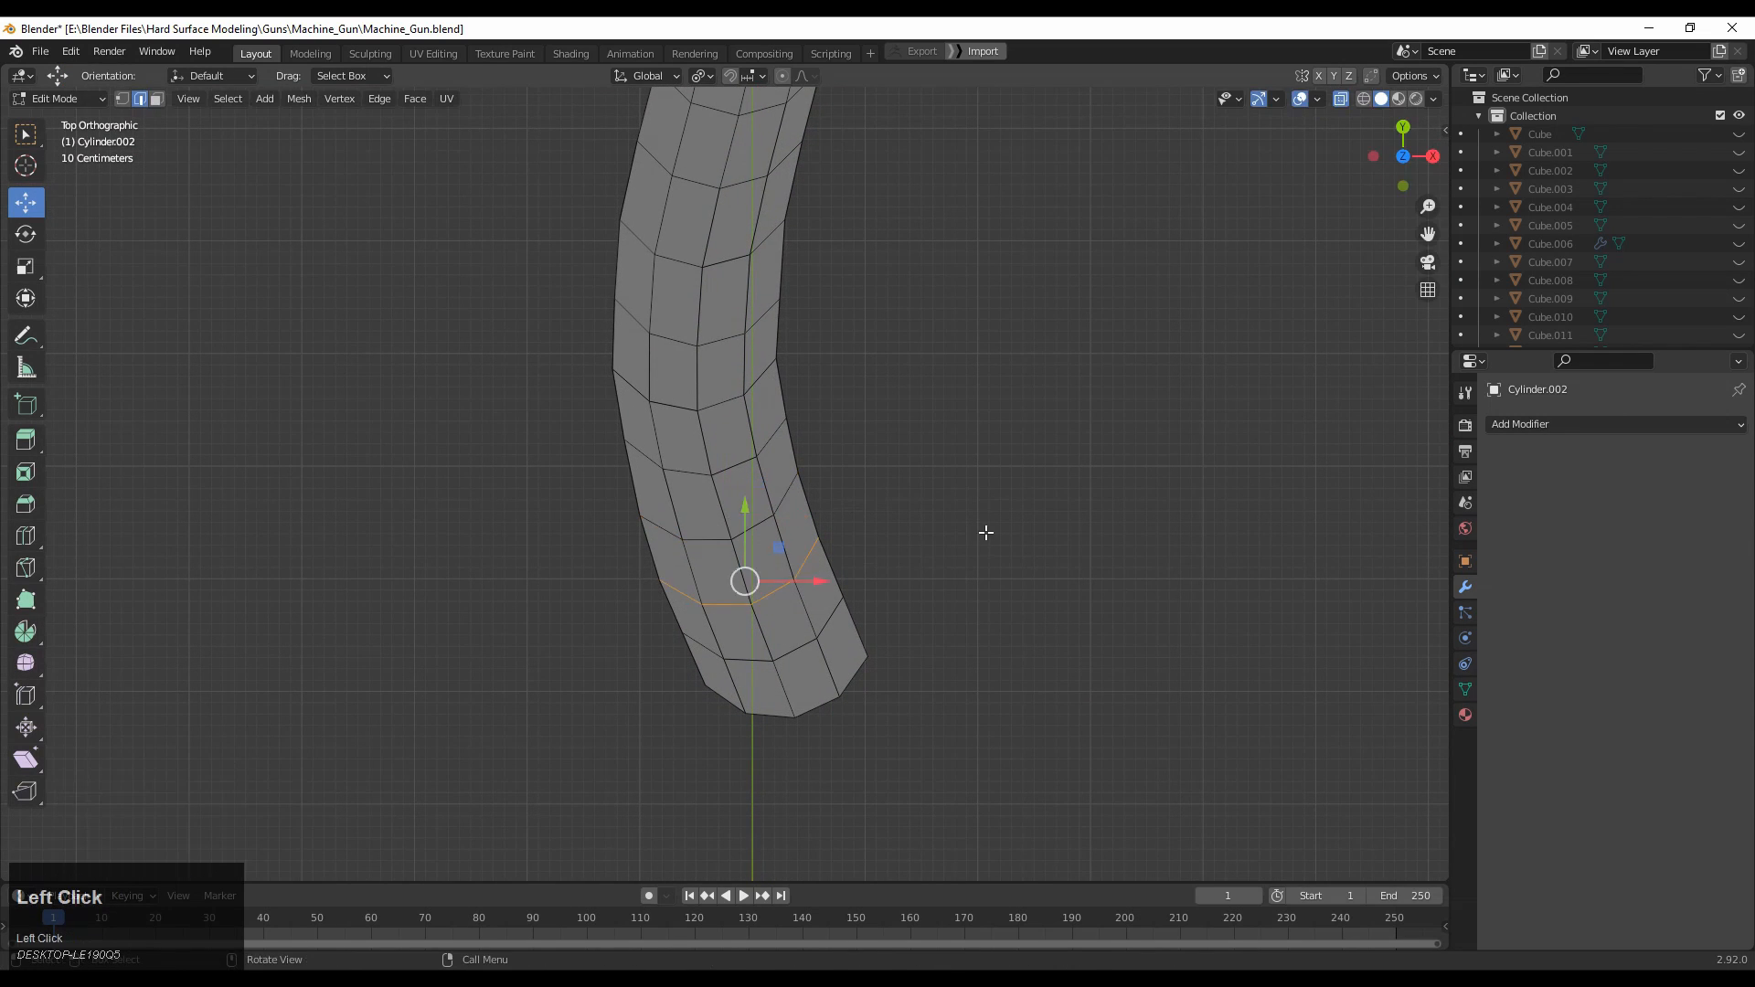
pyautogui.press('e')
pyautogui.rightClick(981, 532)
pyautogui.hotkey('ctrl', 'z')
# Rotate the edge loop at the arm's free end slightly to follow the curve.
pyautogui.keyDown('alt'); pyautogui.click(816, 706); pyautogui.keyUp('alt')
pyautogui.press('r')
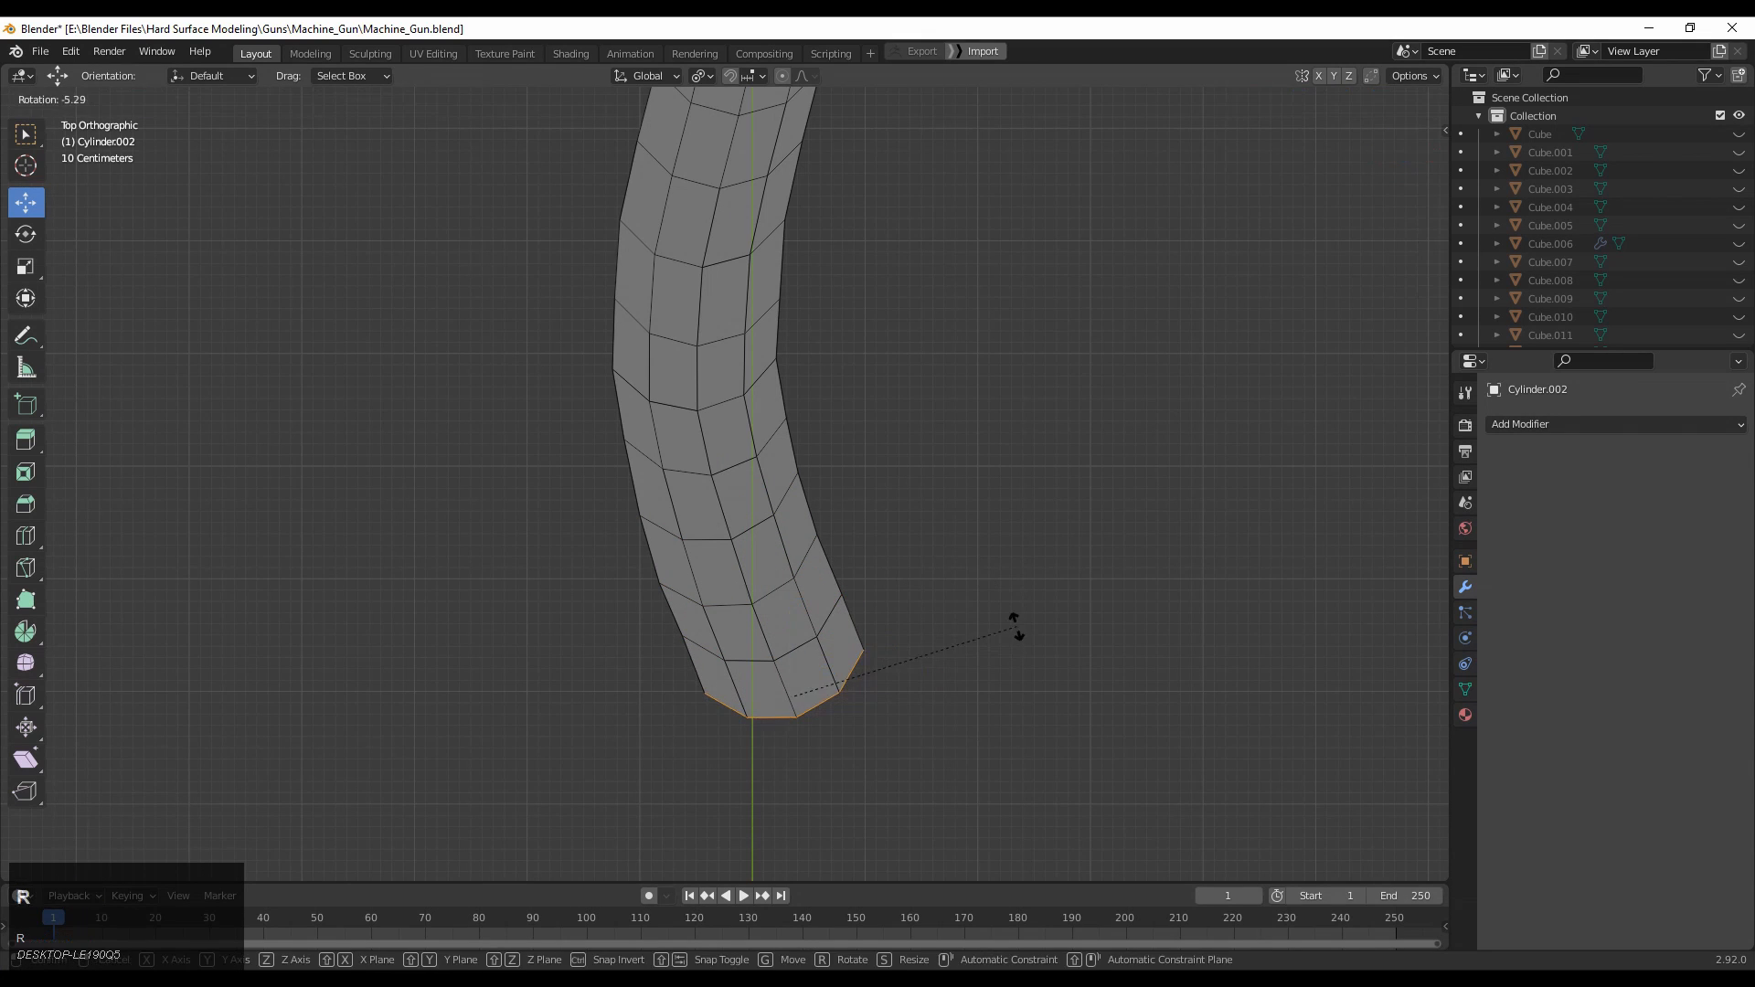
pyautogui.click(1016, 627)
# Flatten the free end by scaling it to 0 along Z in Normal orientation.
pyautogui.click(647, 76)
pyautogui.click(642, 168)
pyautogui.click(26, 267)
pyautogui.moveTo(809, 762); pyautogui.dragTo(812, 773)
pyautogui.press('0')
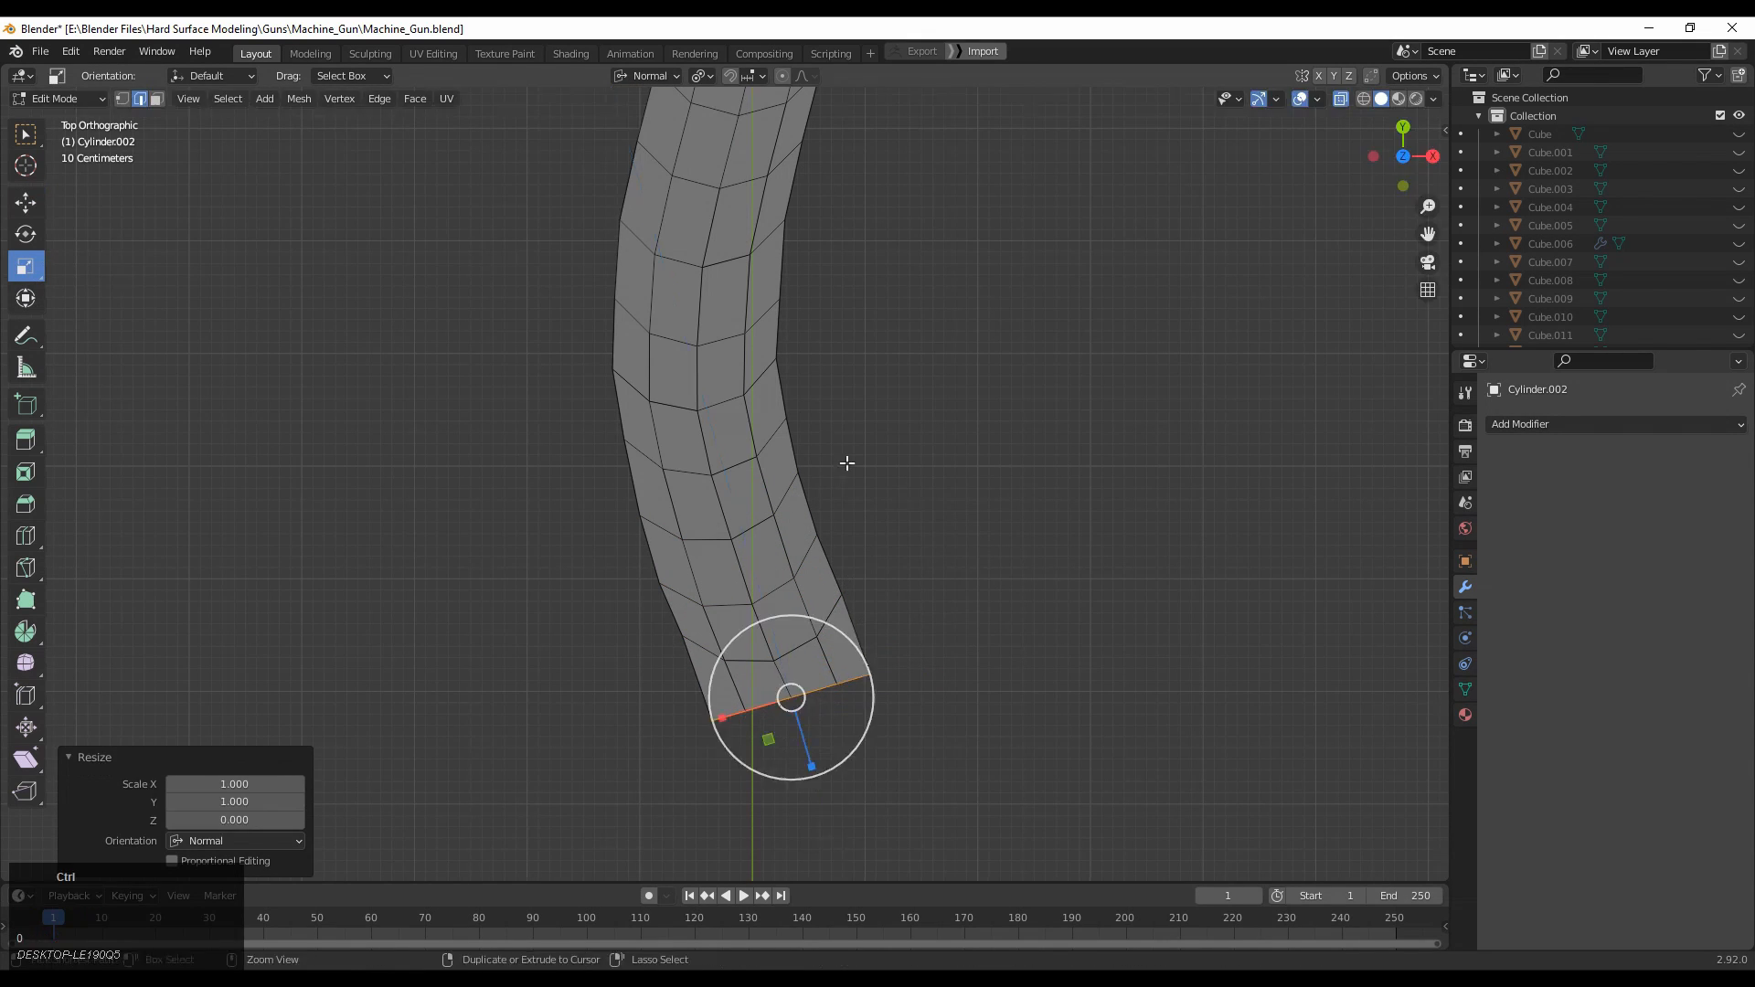
pyautogui.scroll(-2, 847, 464)
pyautogui.press('s')
pyautogui.hotkey('ctrl', 'z')
pyautogui.moveTo(757, 665); pyautogui.dragTo(756, 635)
# Inset the opposite round cap faces of the disc end by 0.1778 m with X-ray disabled.
pyautogui.scroll(-5, 823, 549)
pyautogui.moveTo(823, 549); pyautogui.dragTo(923, 439, button='middle')
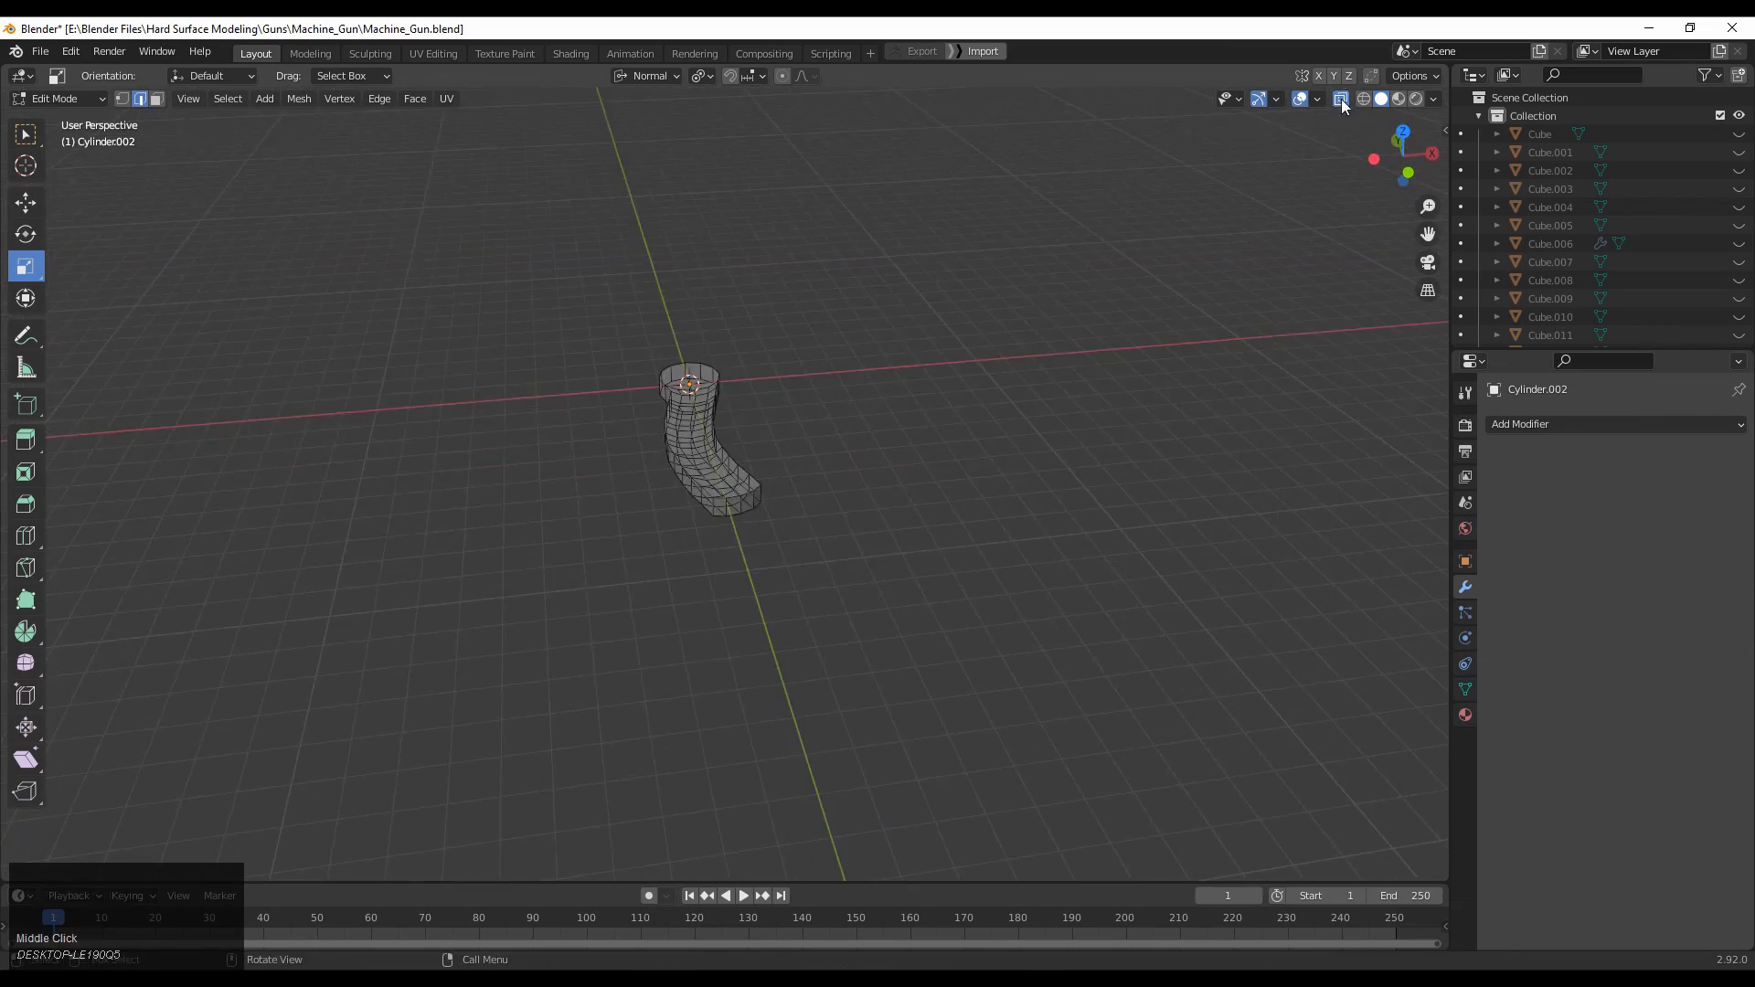
pyautogui.click(1340, 98)
pyautogui.moveTo(1024, 365); pyautogui.dragTo(1088, 412, button='middle')
pyautogui.click(764, 375)
pyautogui.keyDown('ctrl'); pyautogui.moveTo(850, 403); pyautogui.dragTo(854, 370, button='middle'); pyautogui.keyUp('ctrl')
pyautogui.moveTo(854, 370); pyautogui.dragTo(1022, 429, button='middle')
pyautogui.click(867, 342)
pyautogui.keyDown('shift'); pyautogui.click(662, 713); pyautogui.keyUp('shift')
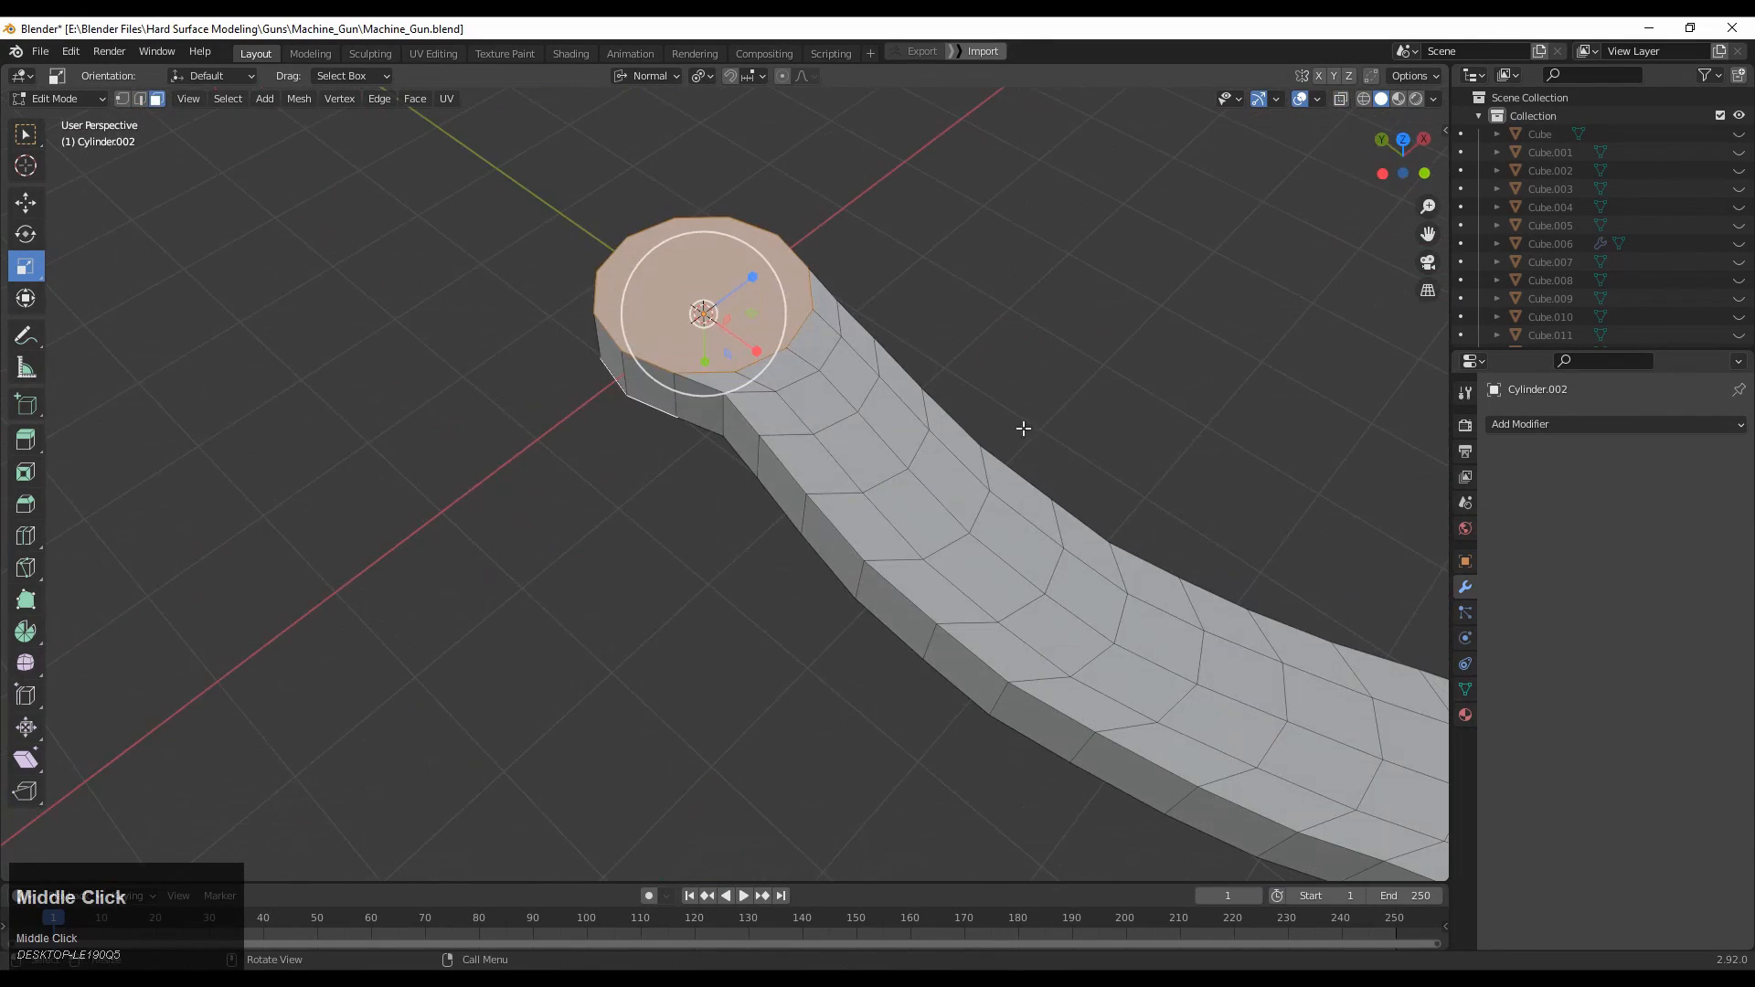
pyautogui.click(1403, 139)
pyautogui.scroll(2, 1143, 439)
pyautogui.press('i')
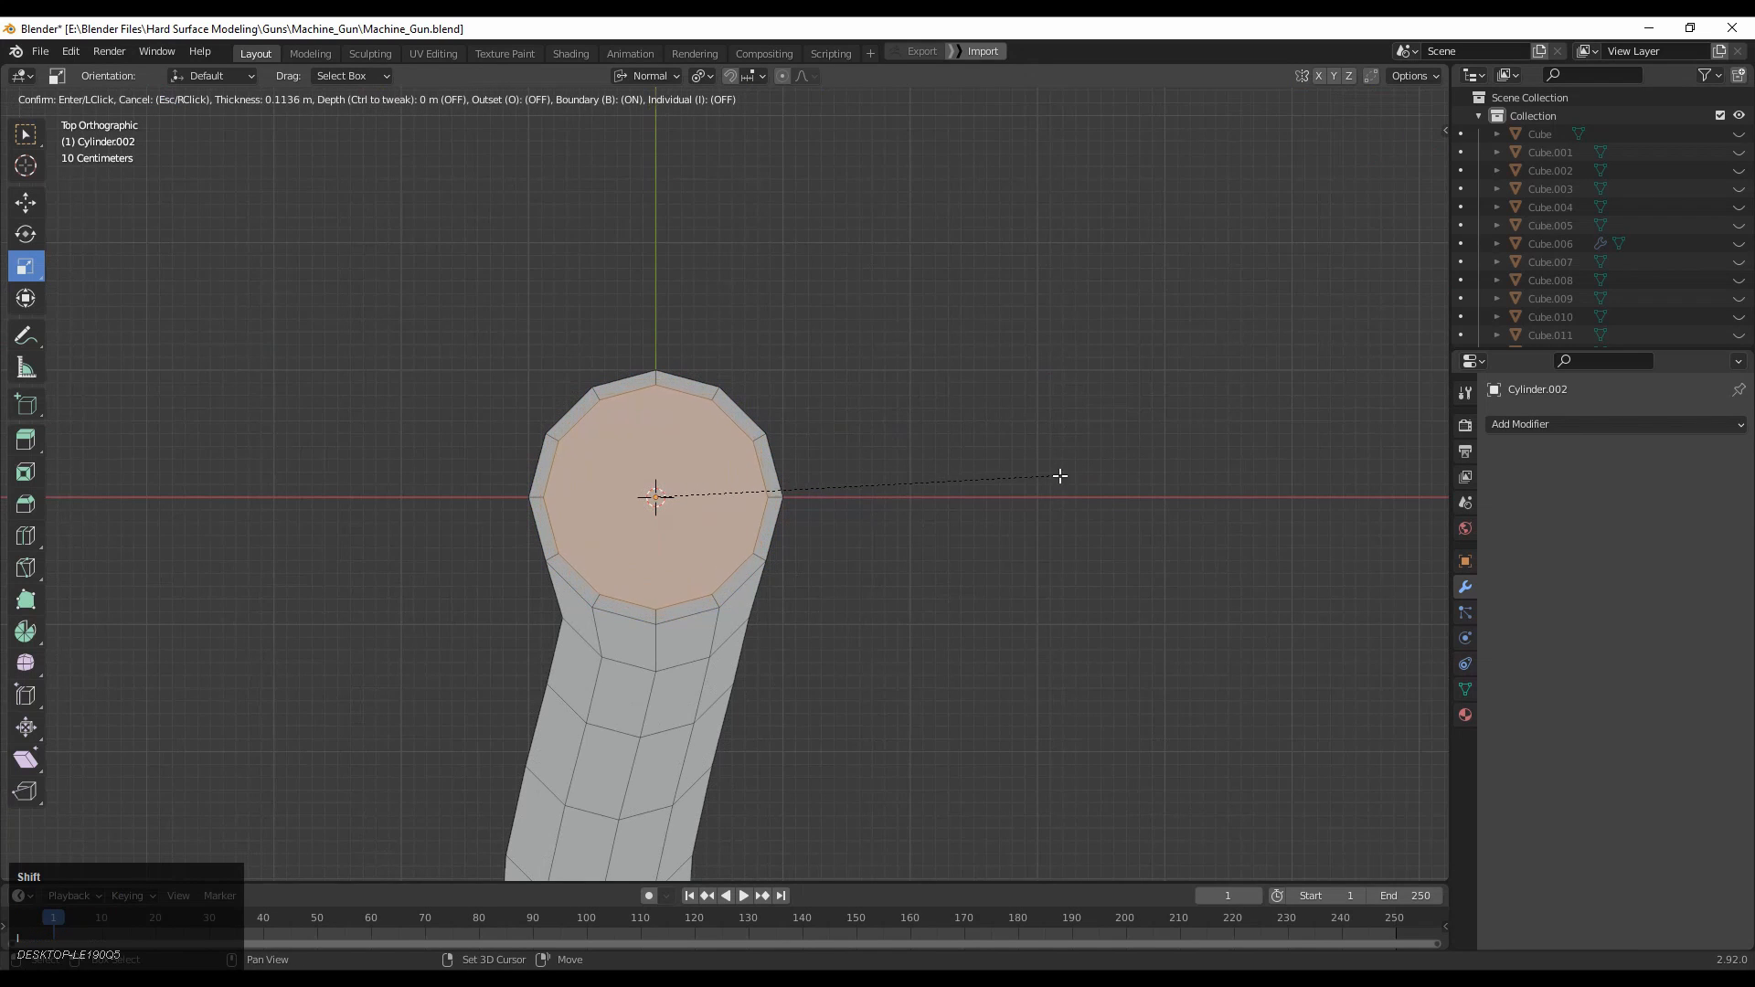
pyautogui.click(987, 498)
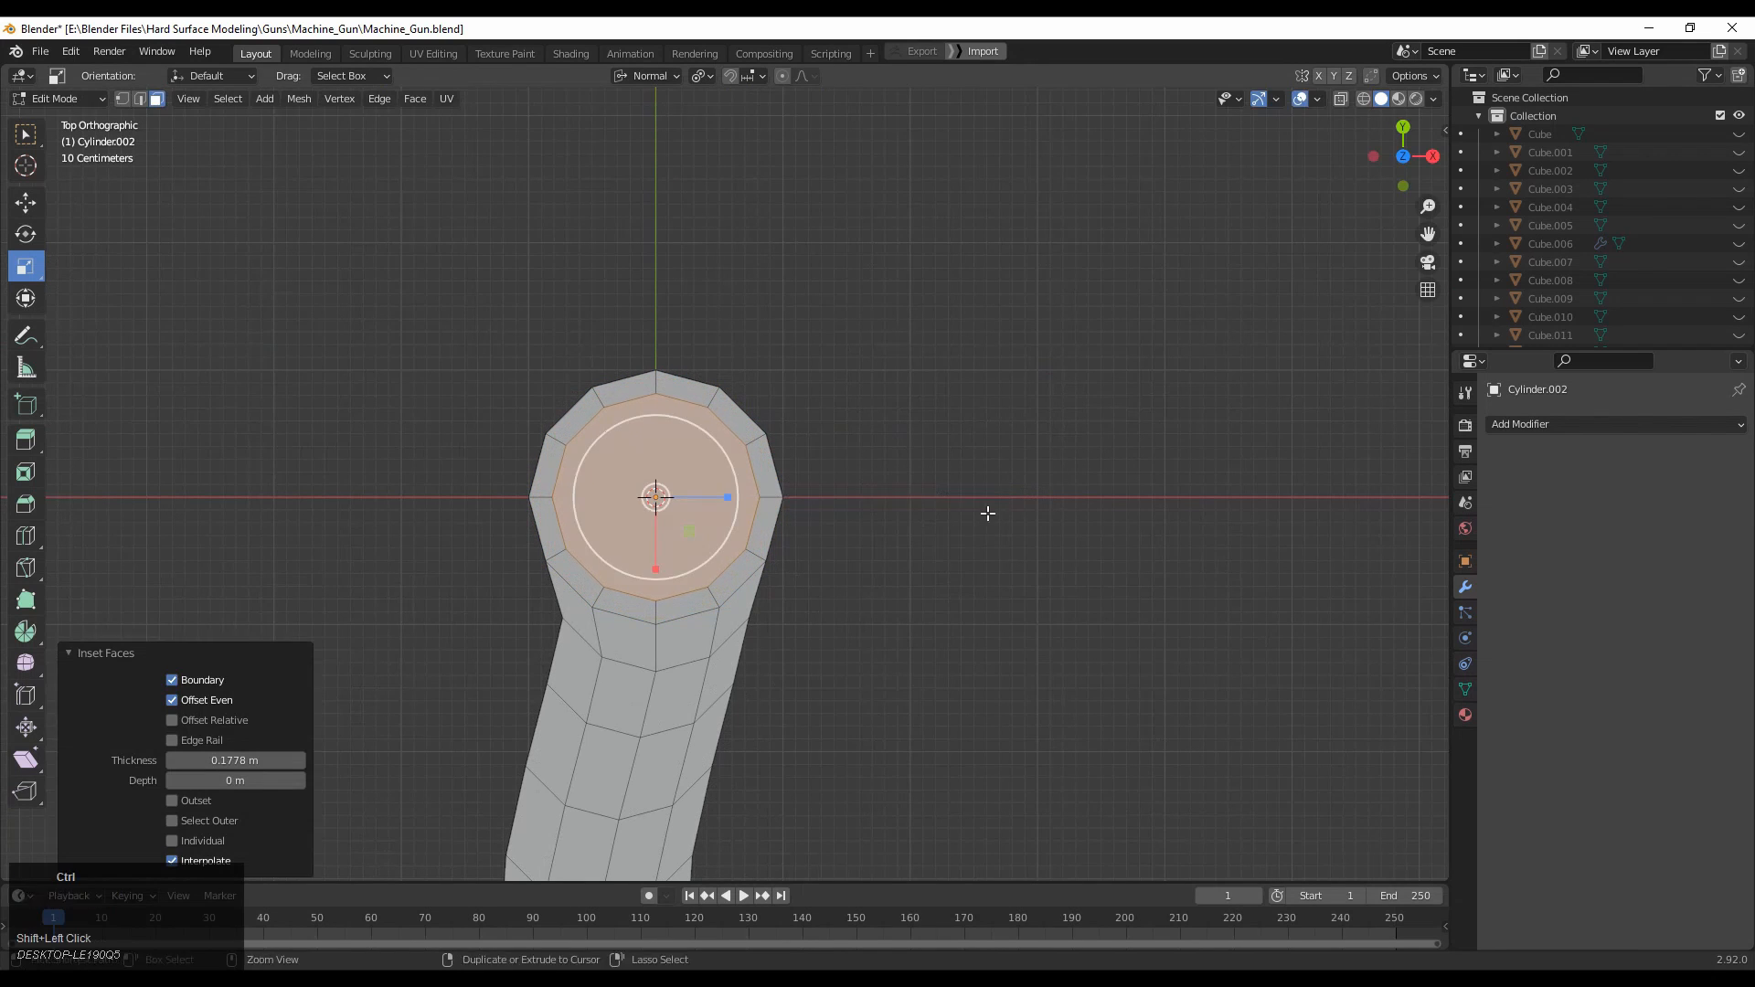
# Try scaling the inset round cap faces of the head by 1.1 in their plane.
pyautogui.keyDown('ctrl'); pyautogui.moveTo(987, 513); pyautogui.dragTo(1023, 469, button='middle'); pyautogui.keyUp('ctrl')
pyautogui.press('s')
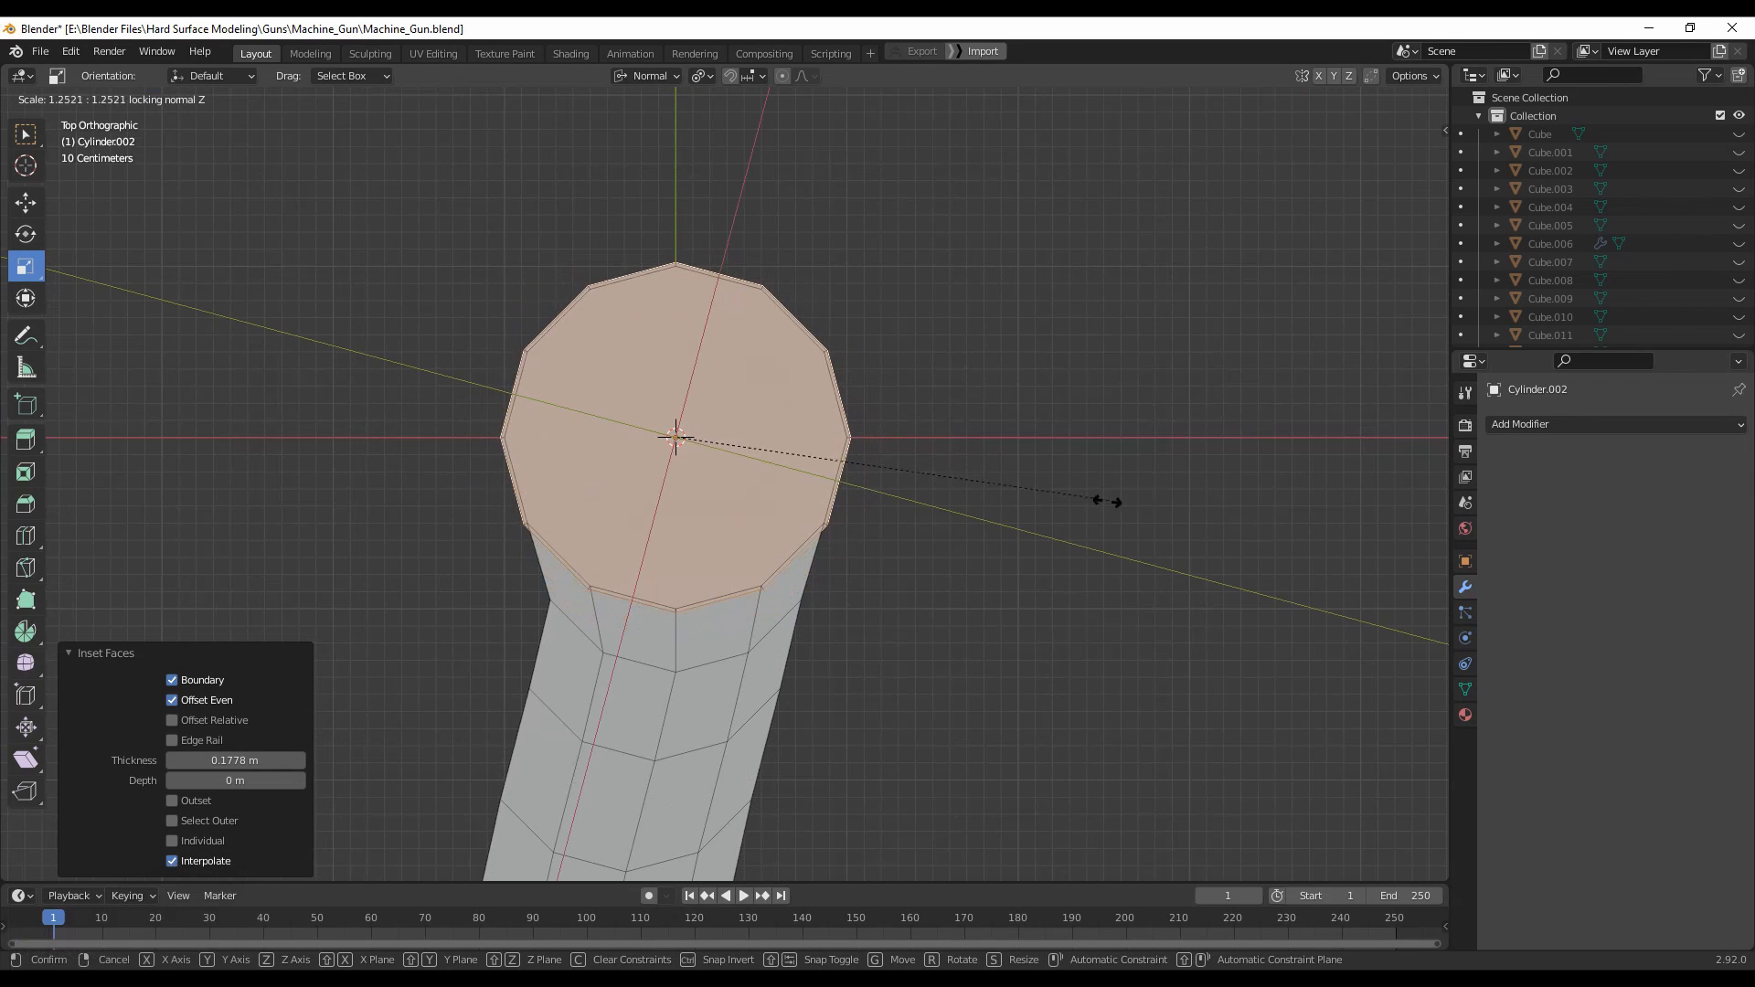
pyautogui.click(1033, 522)
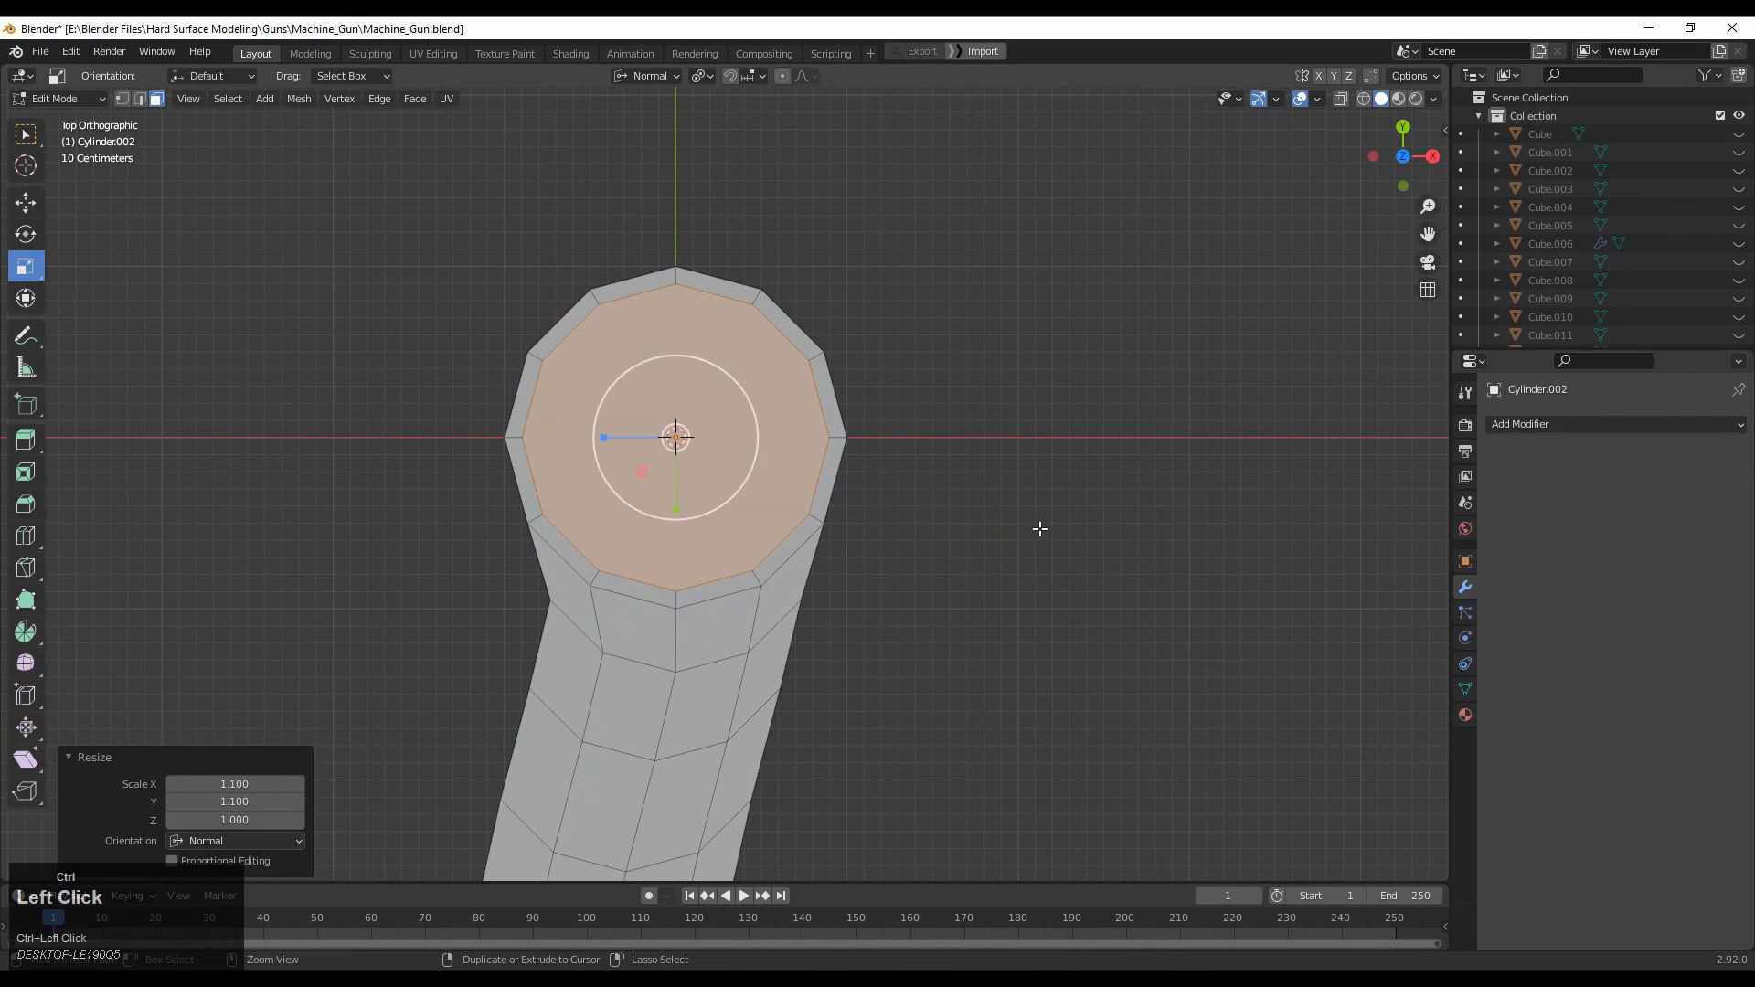
pyautogui.hotkey('ctrl', 'z')
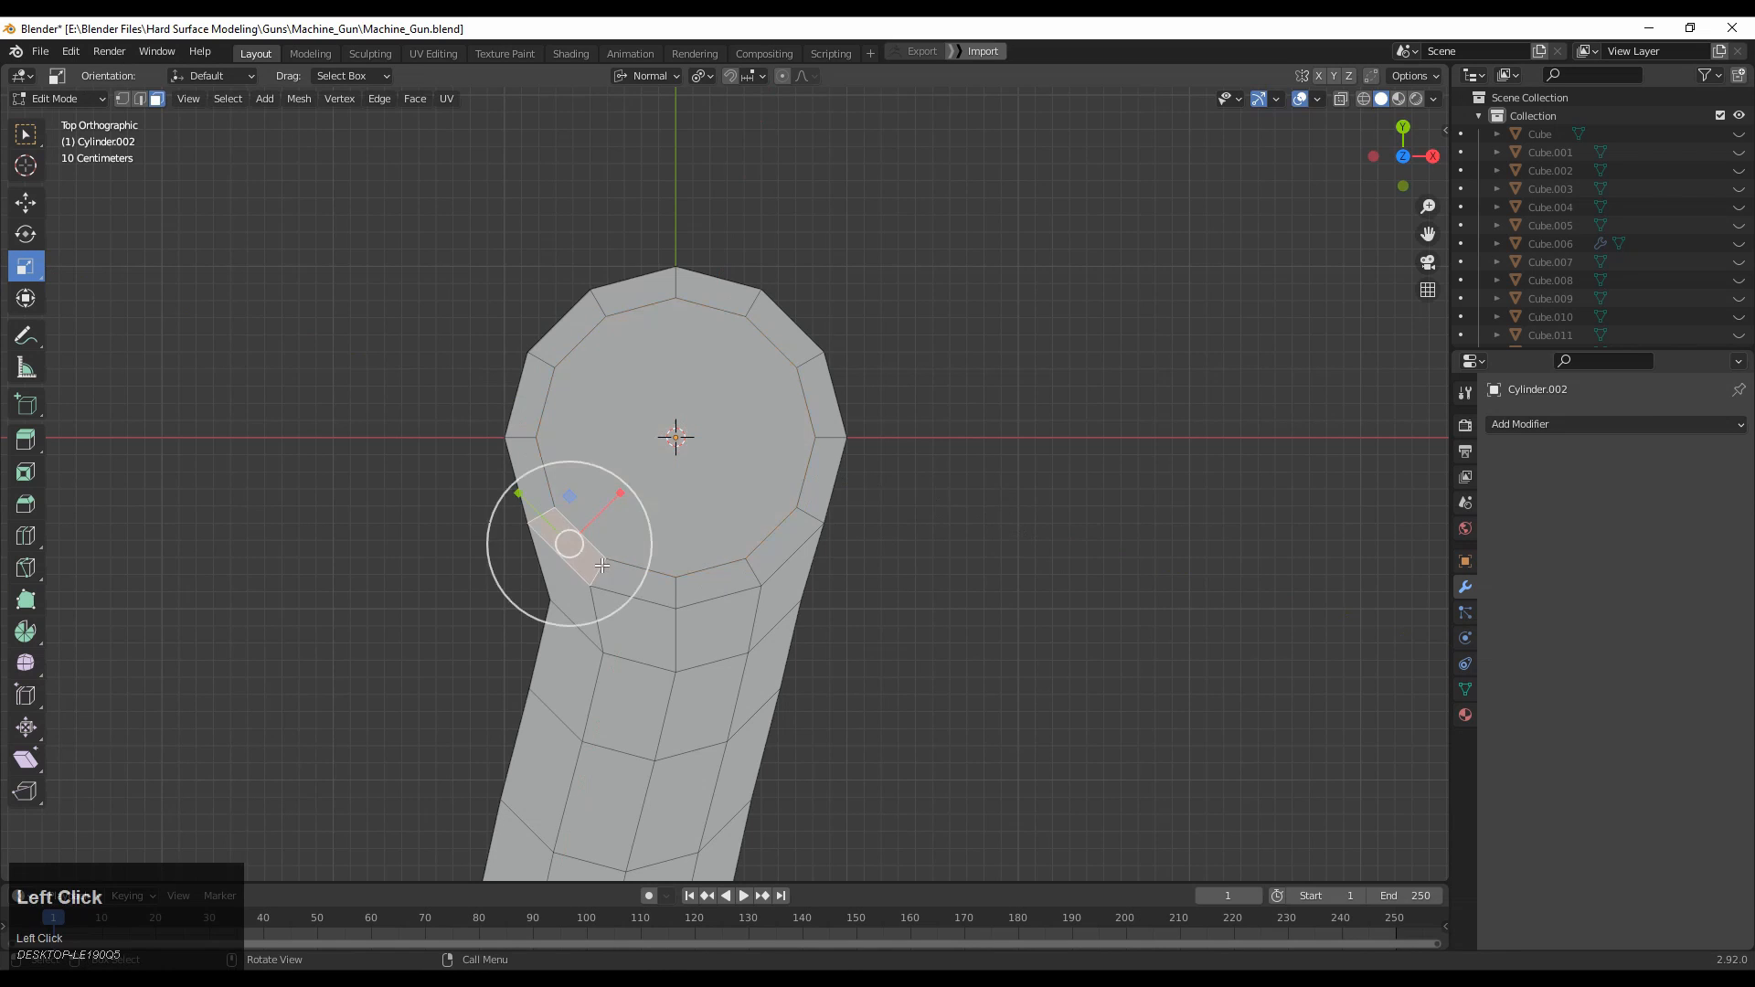
# Select the rim faces around the head's upper cap and the two central face strips along the arm's upper surface.
pyautogui.keyDown('shift'); pyautogui.moveTo(713, 614); pyautogui.dragTo(849, 479, button='middle'); pyautogui.keyUp('shift')
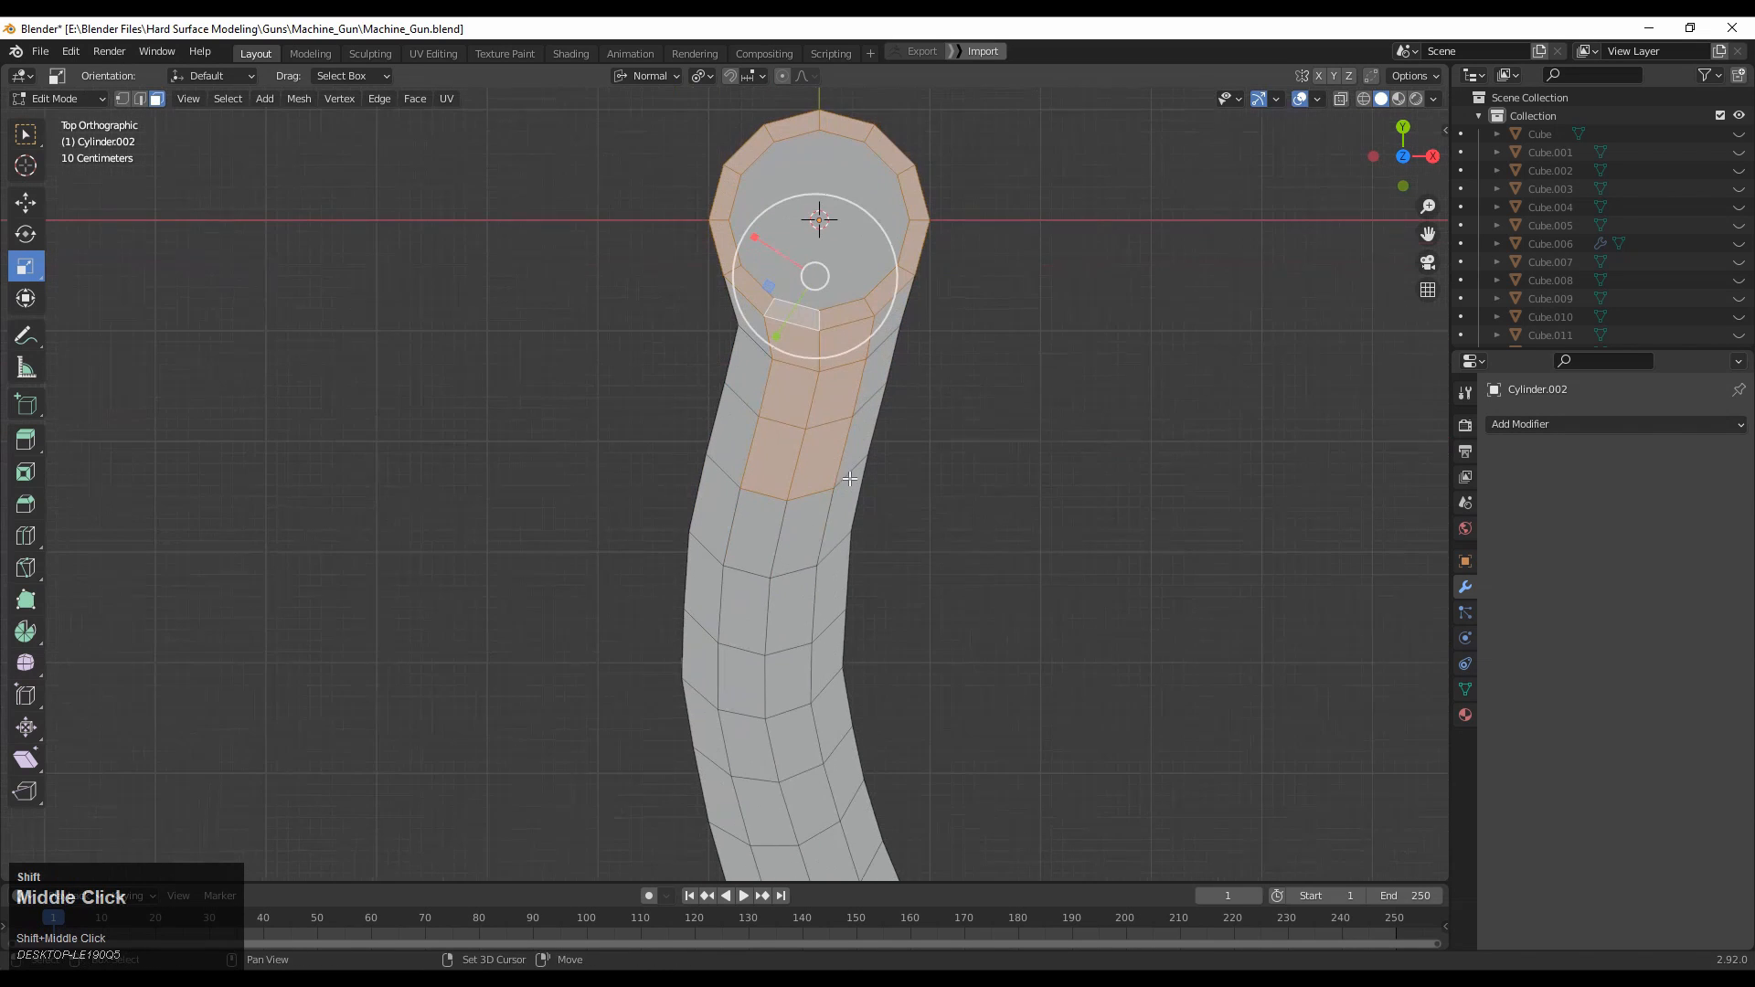
pyautogui.keyDown('shift'); pyautogui.moveTo(790, 480); pyautogui.dragTo(761, 697); pyautogui.keyUp('shift')
pyautogui.keyDown('shift'); pyautogui.moveTo(761, 698); pyautogui.dragTo(767, 515, button='middle'); pyautogui.keyUp('shift')
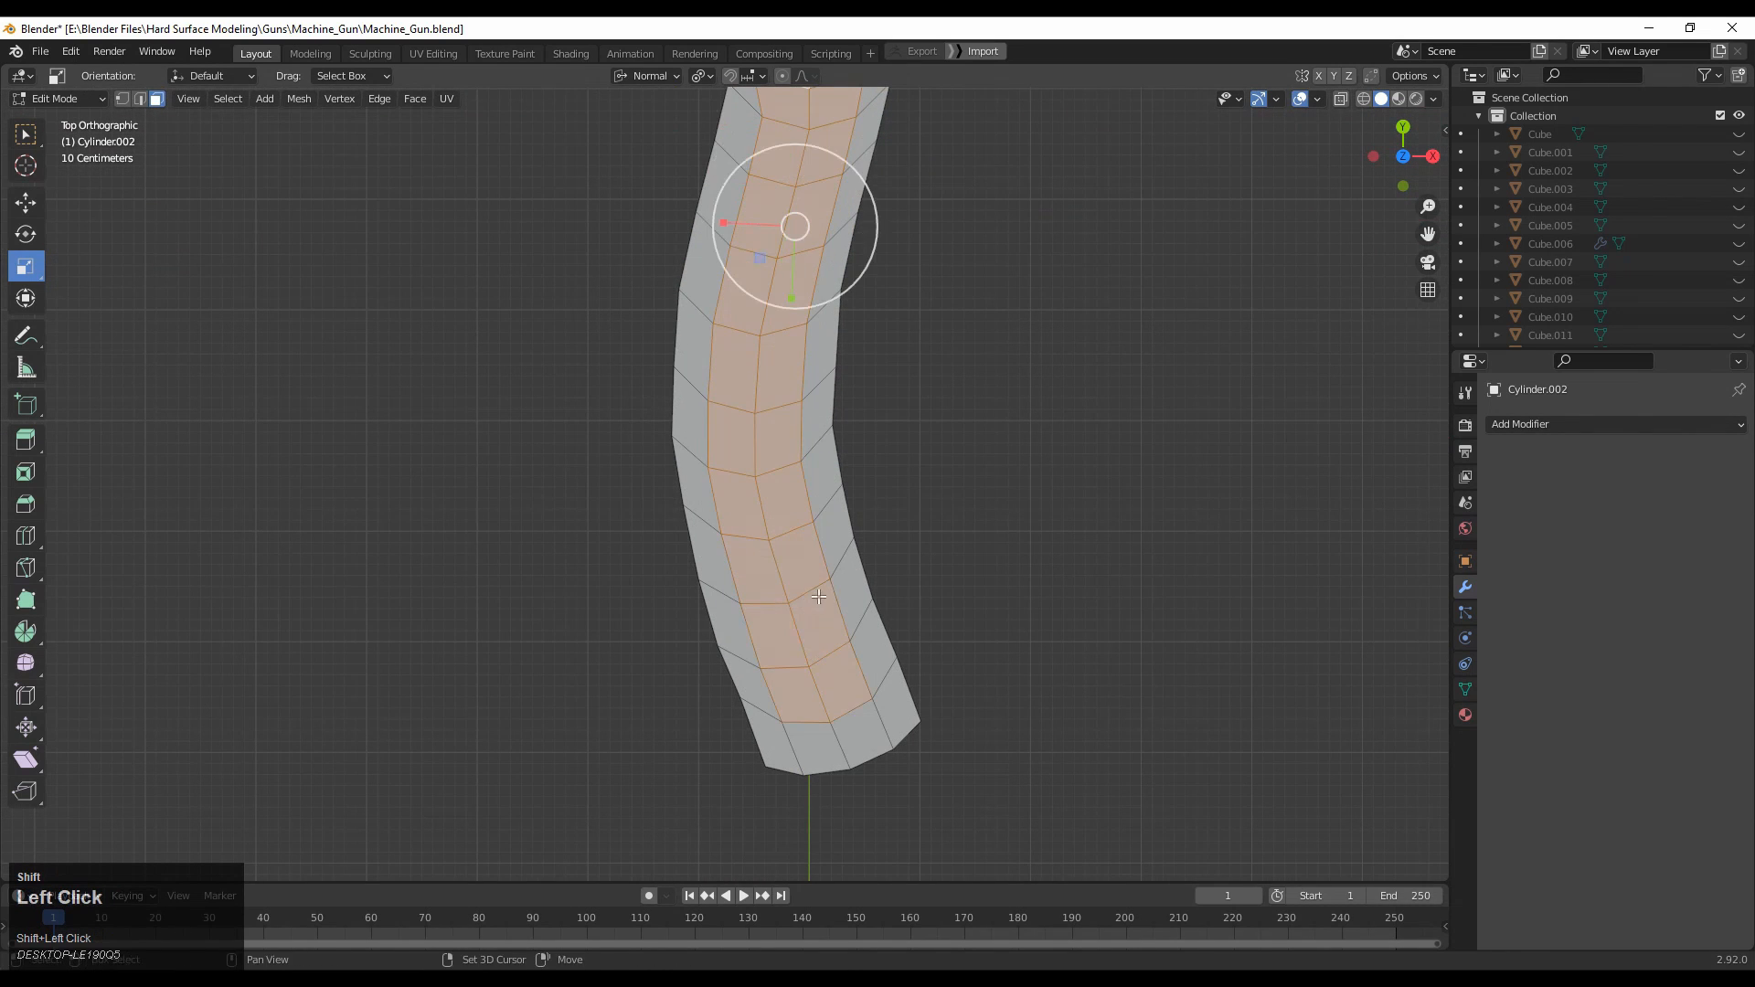
# Add the underside's round cap, its rim faces and the two central face strips along the arm to the selection.
pyautogui.moveTo(834, 746); pyautogui.dragTo(1224, 429, button='middle')
pyautogui.scroll(-3, 1225, 430)
pyautogui.keyDown('shift'); pyautogui.moveTo(671, 493); pyautogui.dragTo(896, 481, button='middle'); pyautogui.keyUp('shift')
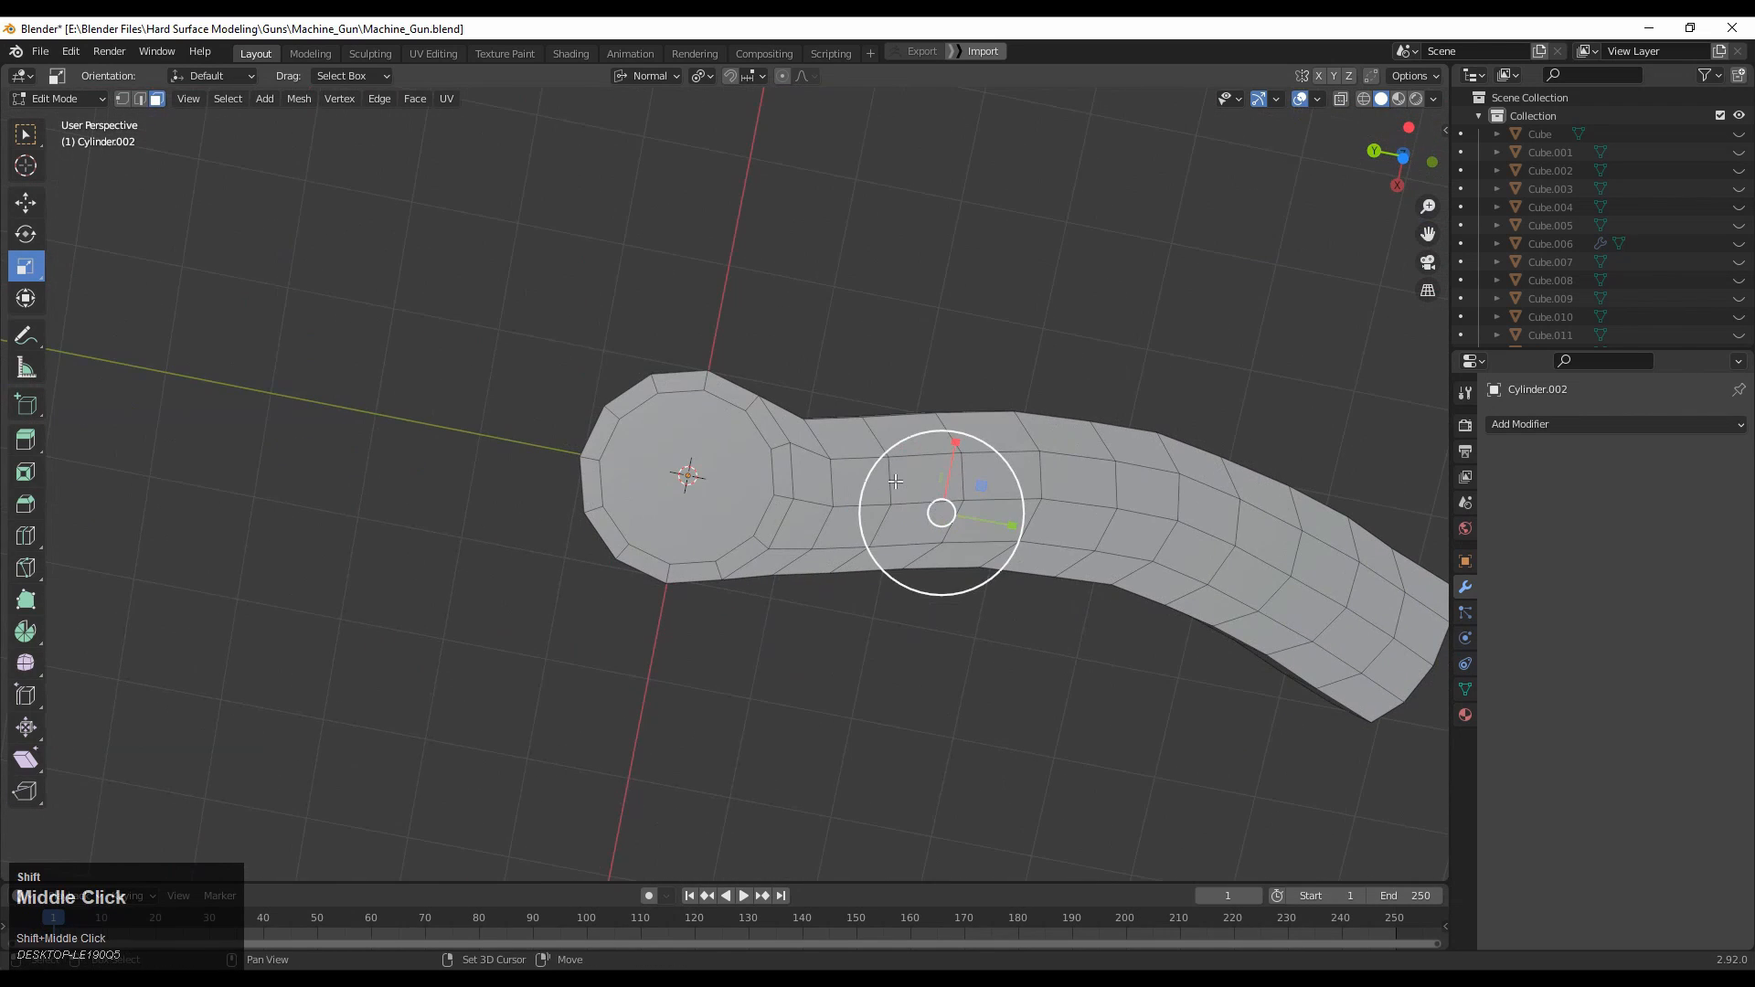
pyautogui.keyDown('alt'); pyautogui.keyDown('shift'); pyautogui.click(781, 451); pyautogui.keyUp('shift'); pyautogui.keyUp('alt')
pyautogui.moveTo(781, 451); pyautogui.dragTo(820, 364, button='middle')
pyautogui.scroll(3, 803, 727)
pyautogui.keyDown('shift'); pyautogui.moveTo(821, 364); pyautogui.dragTo(805, 403); pyautogui.keyUp('shift')
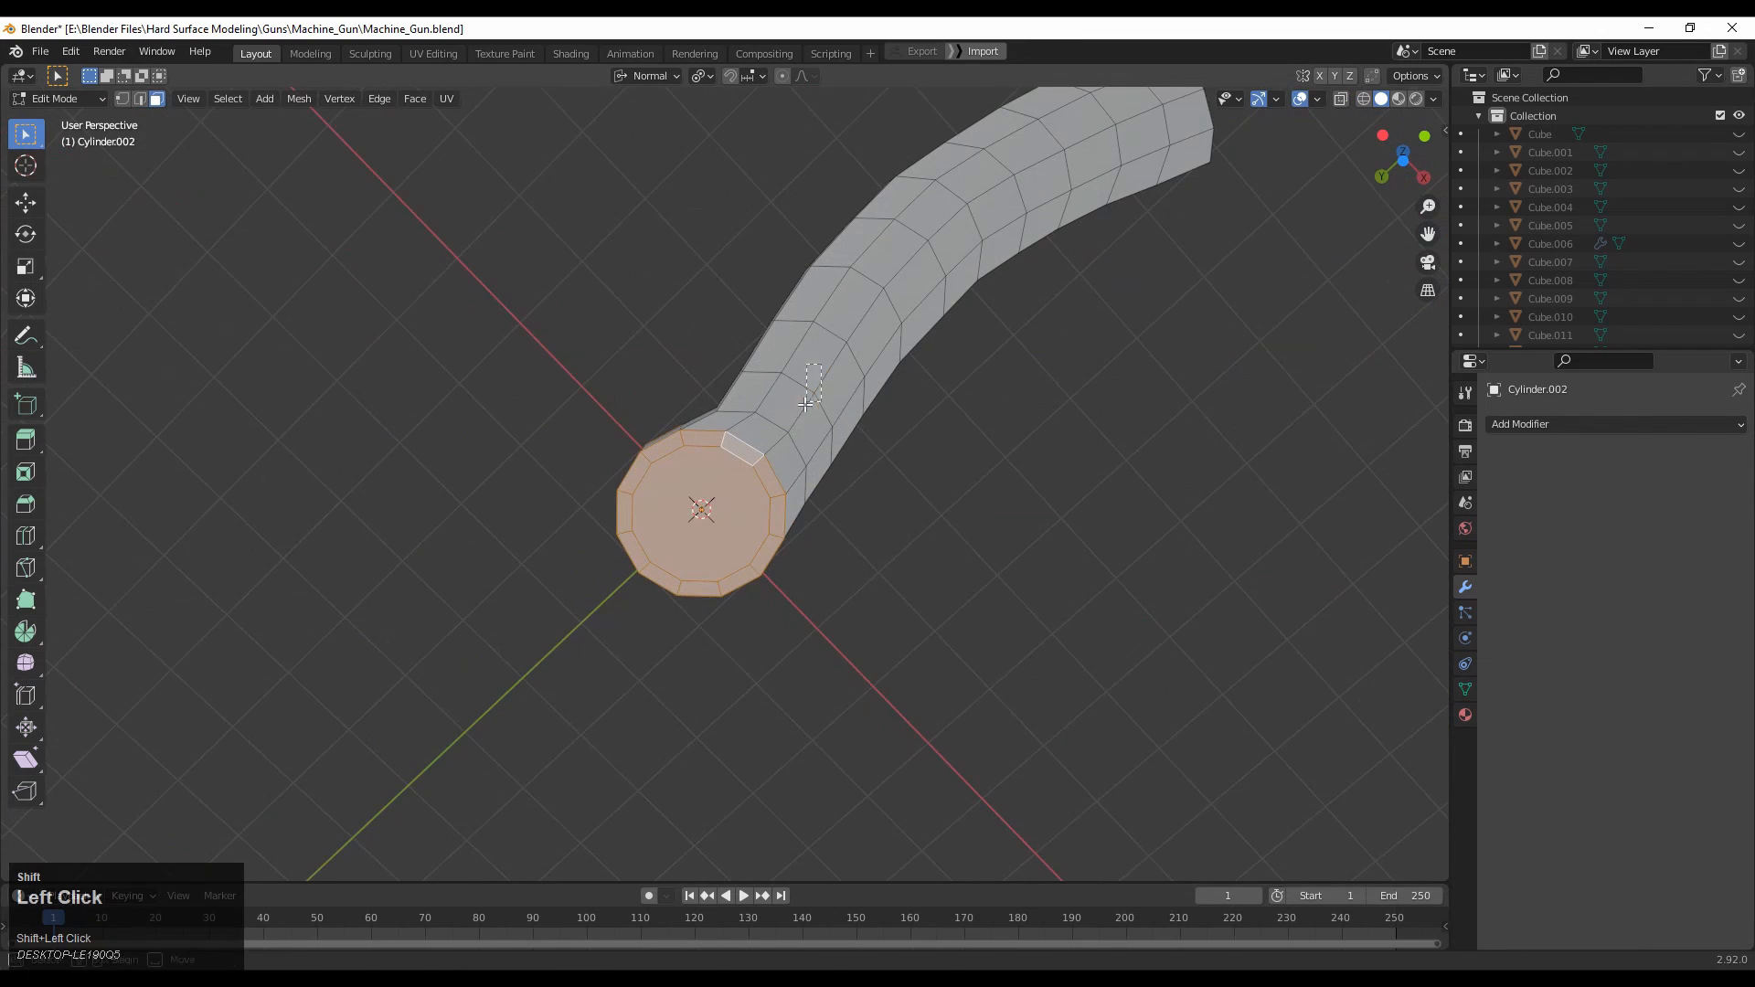
pyautogui.keyDown('shift'); pyautogui.moveTo(834, 407); pyautogui.dragTo(749, 513, button='middle'); pyautogui.keyUp('shift')
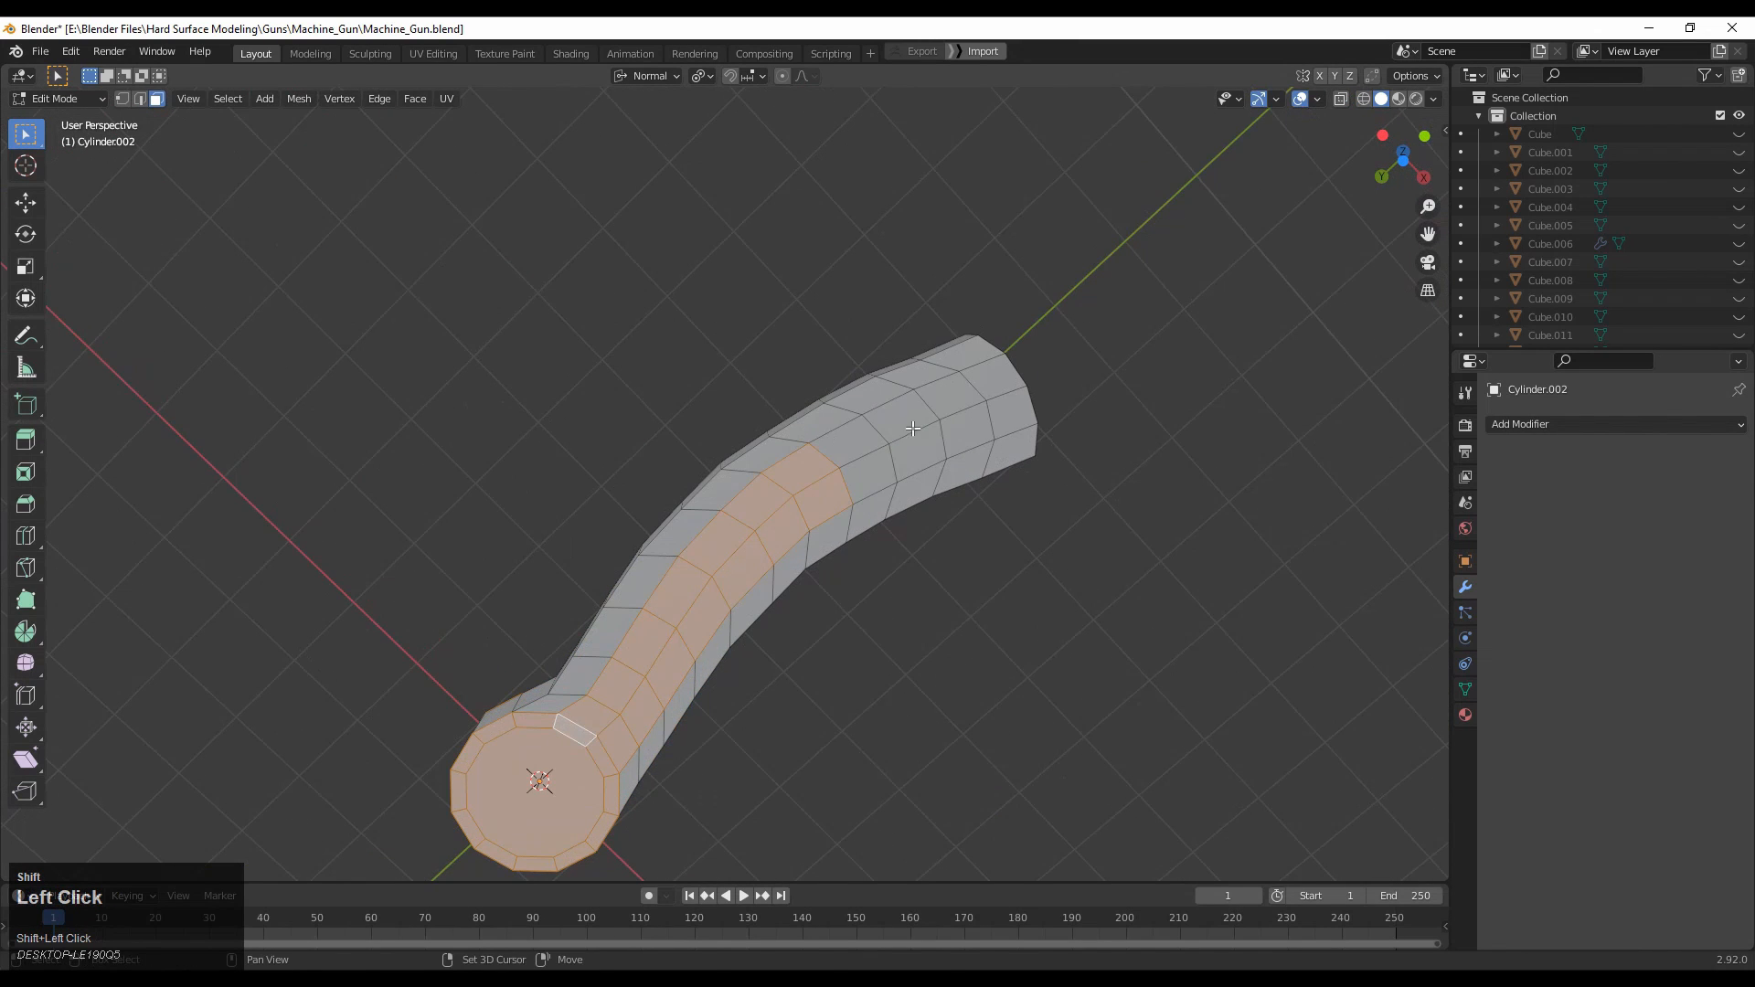
# Activate Extrude Along Normals, try extruding the selected rim and strip faces, and undo that extrusion.
pyautogui.moveTo(1108, 364); pyautogui.dragTo(1363, 171, button='middle')
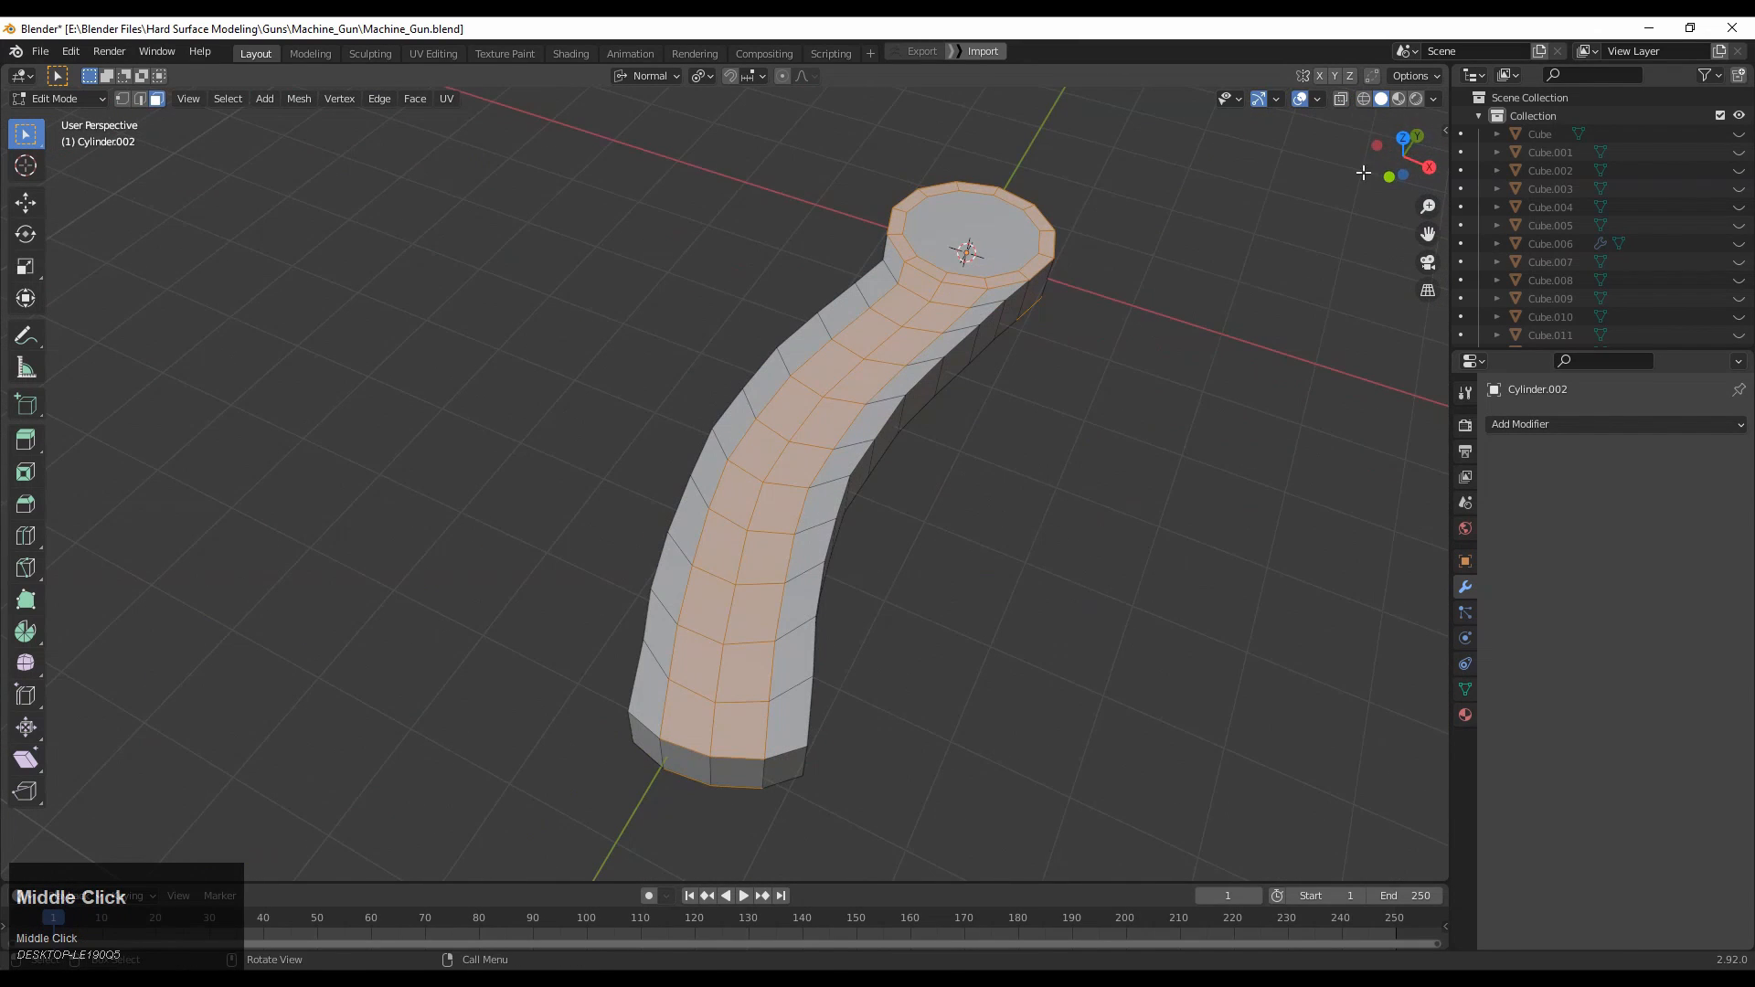
pyautogui.moveTo(824, 408); pyautogui.dragTo(988, 361, button='middle')
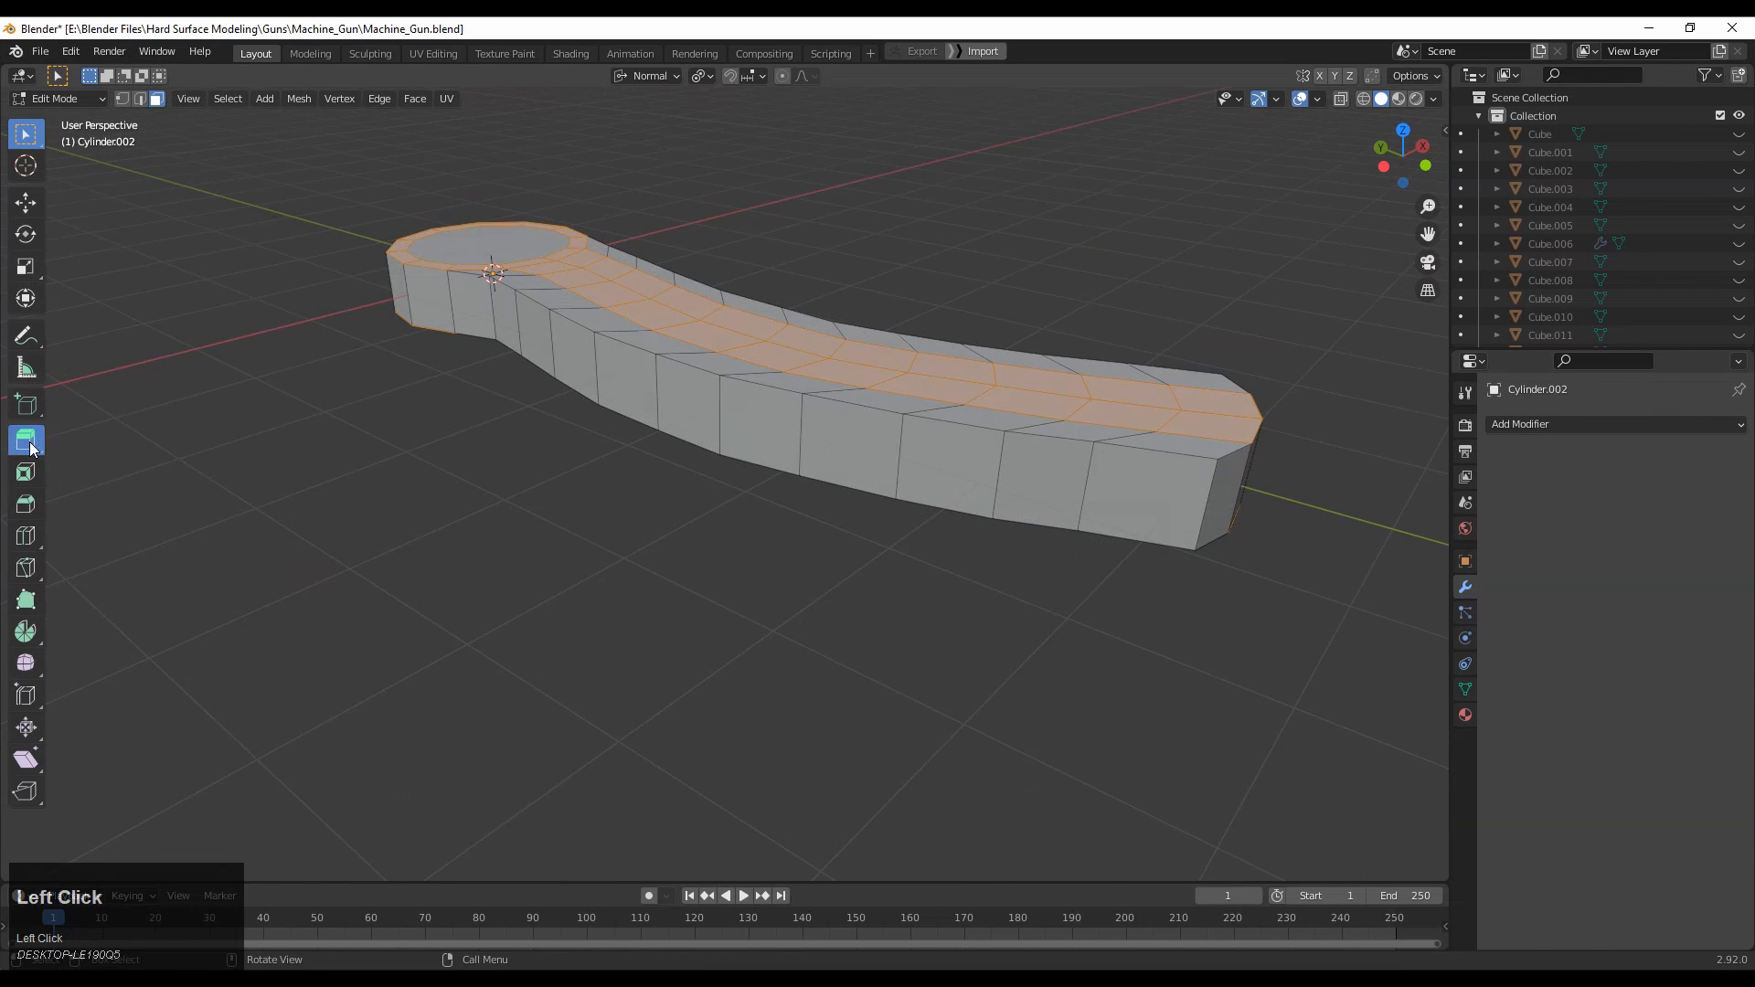
pyautogui.moveTo(30, 443); pyautogui.dragTo(80, 534)
pyautogui.keyDown('shift'); pyautogui.moveTo(587, 395); pyautogui.dragTo(536, 452, button='middle'); pyautogui.keyUp('shift')
pyautogui.keyDown('ctrl'); pyautogui.moveTo(594, 512); pyautogui.dragTo(599, 445, button='middle'); pyautogui.keyUp('ctrl')
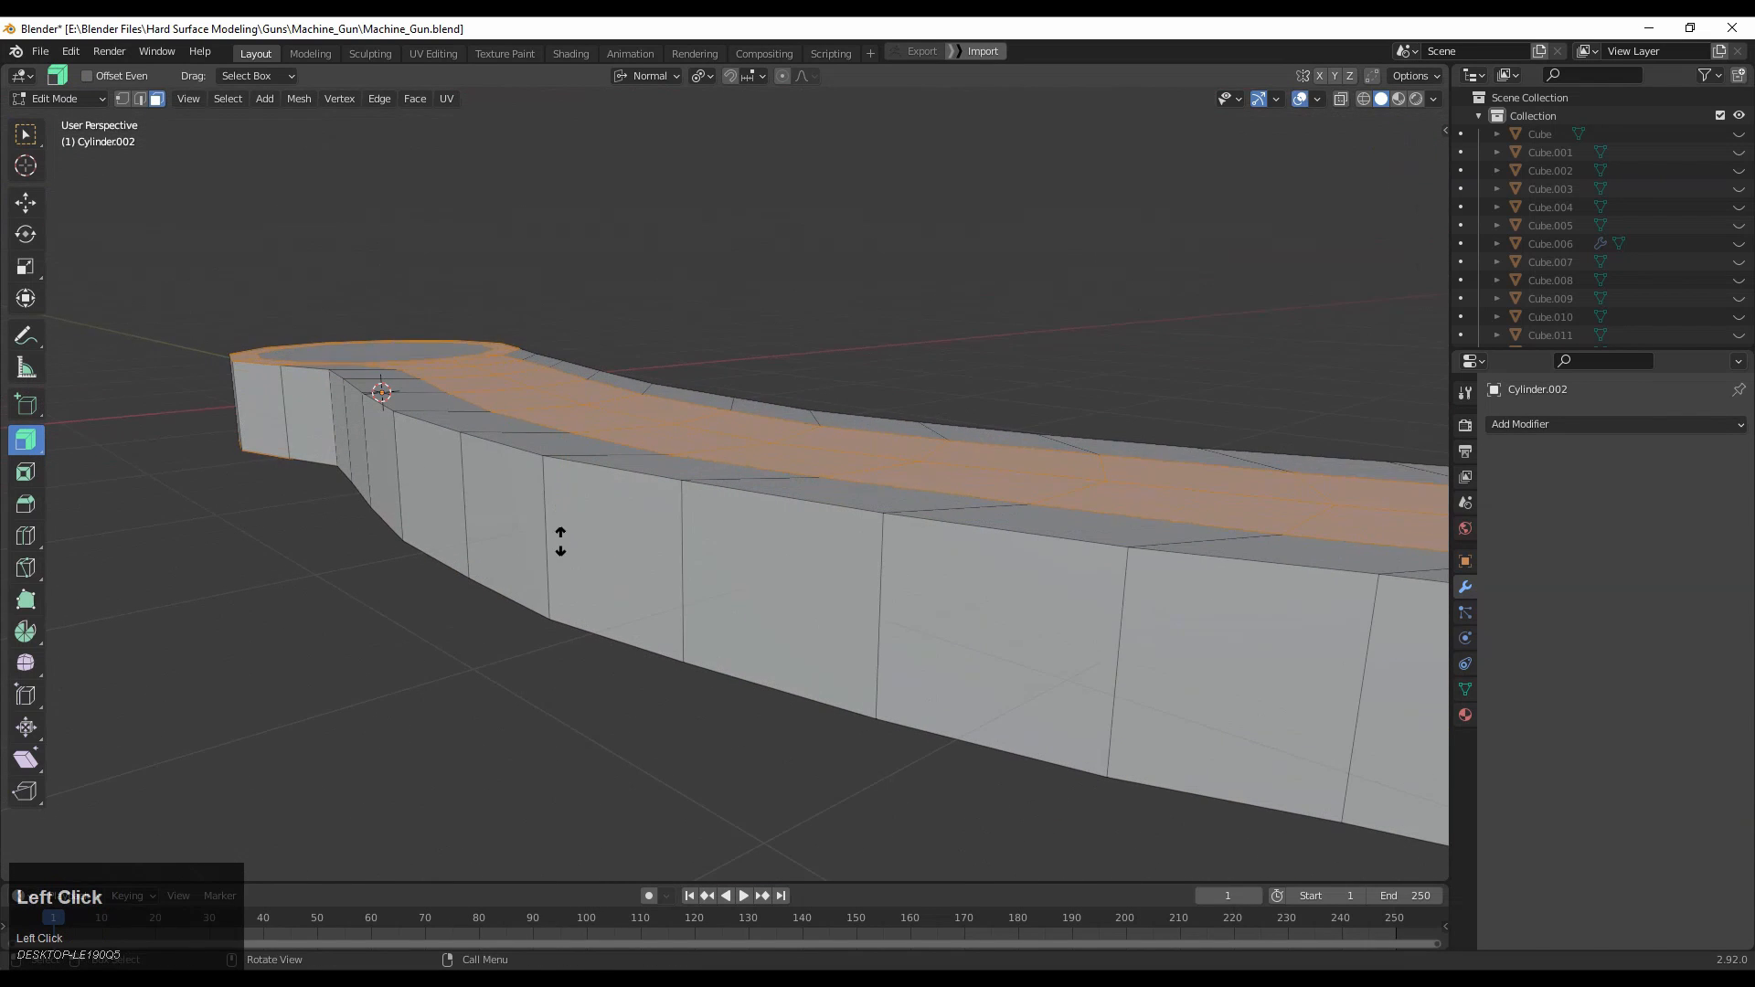
pyautogui.moveTo(560, 541); pyautogui.dragTo(552, 485)
pyautogui.hotkey('ctrl', 'z')
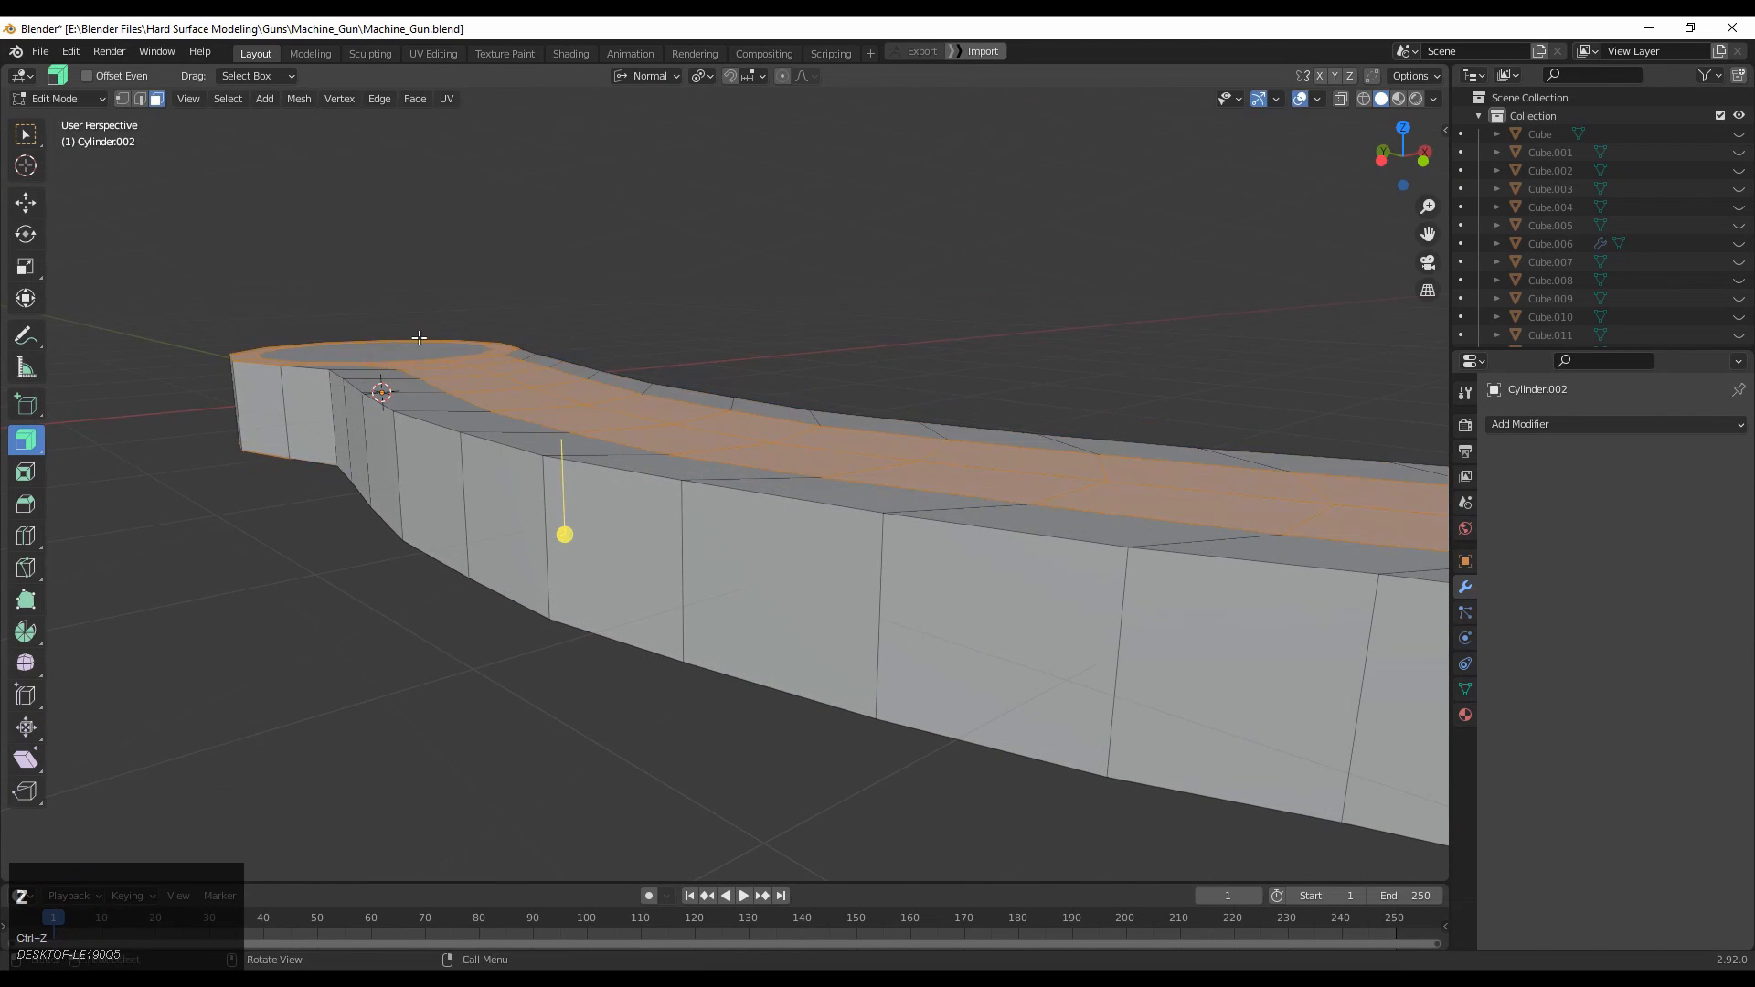
# Include the head's upper cap face in the selection and extrude all selected faces along their normals by 0.35 m.
pyautogui.moveTo(418, 338); pyautogui.dragTo(428, 413, button='middle')
pyautogui.keyDown('shift'); pyautogui.click(216, 144); pyautogui.keyUp('shift')
pyautogui.moveTo(489, 581); pyautogui.dragTo(494, 503, button='middle')
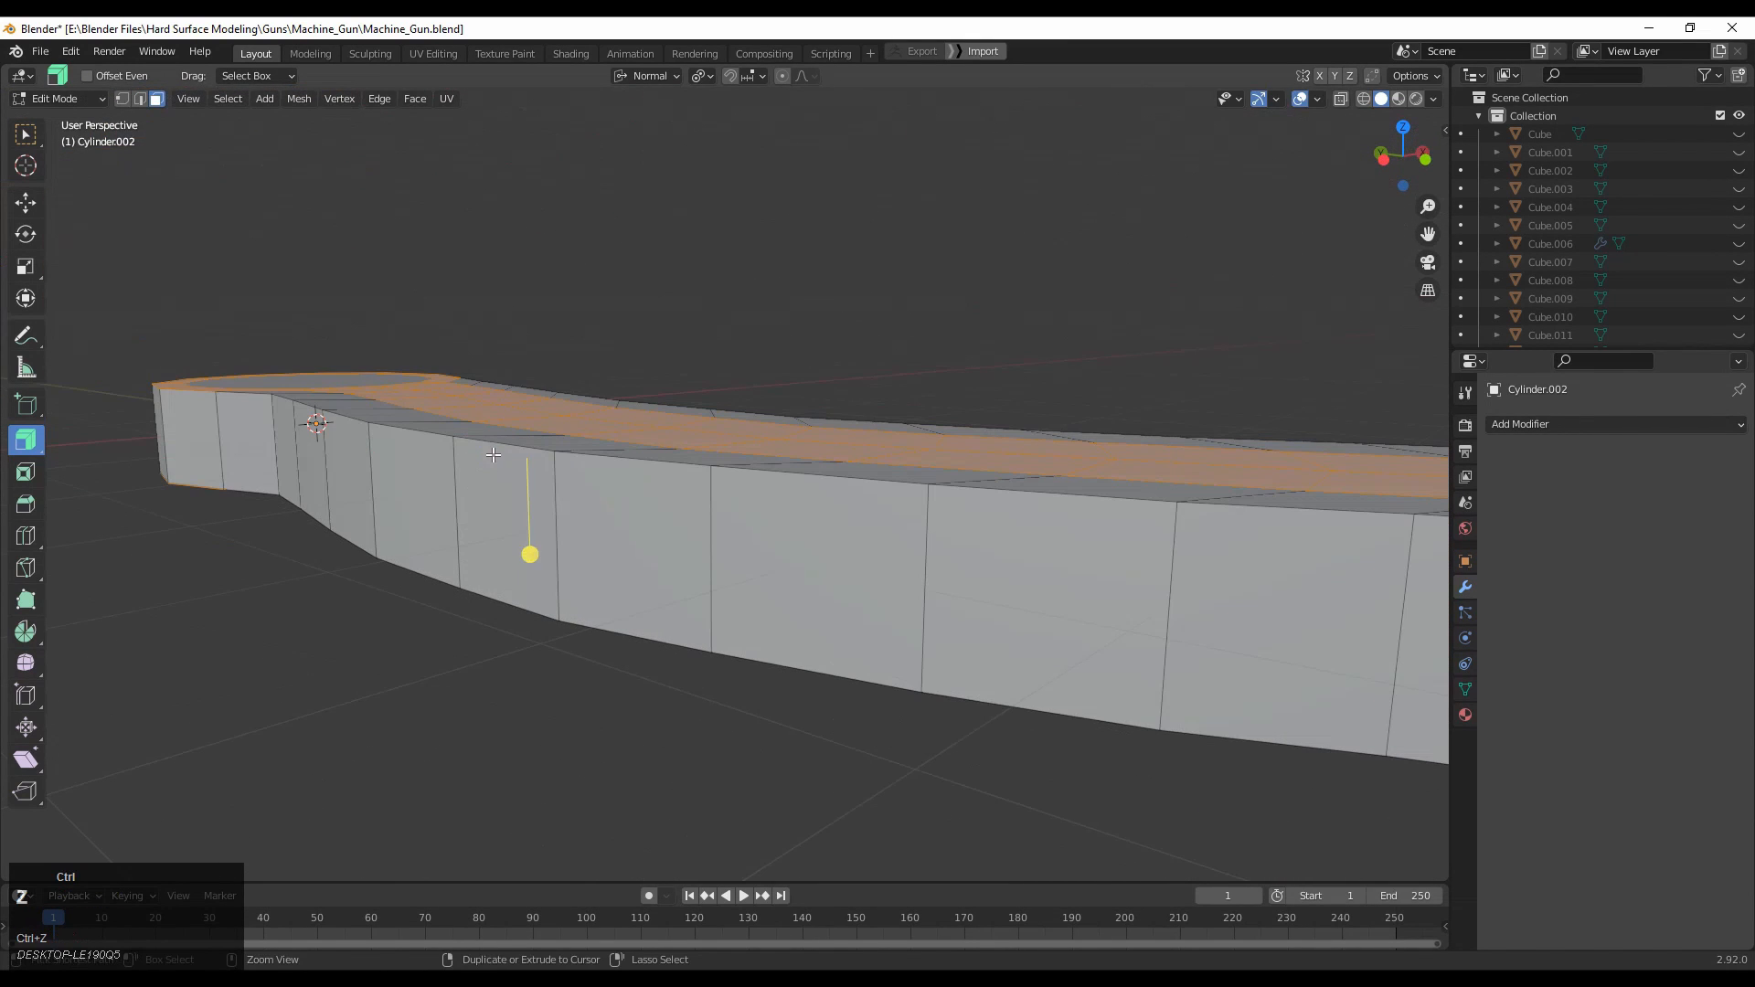
pyautogui.moveTo(360, 373); pyautogui.dragTo(584, 423, button='middle')
pyautogui.moveTo(584, 423); pyautogui.dragTo(578, 383)
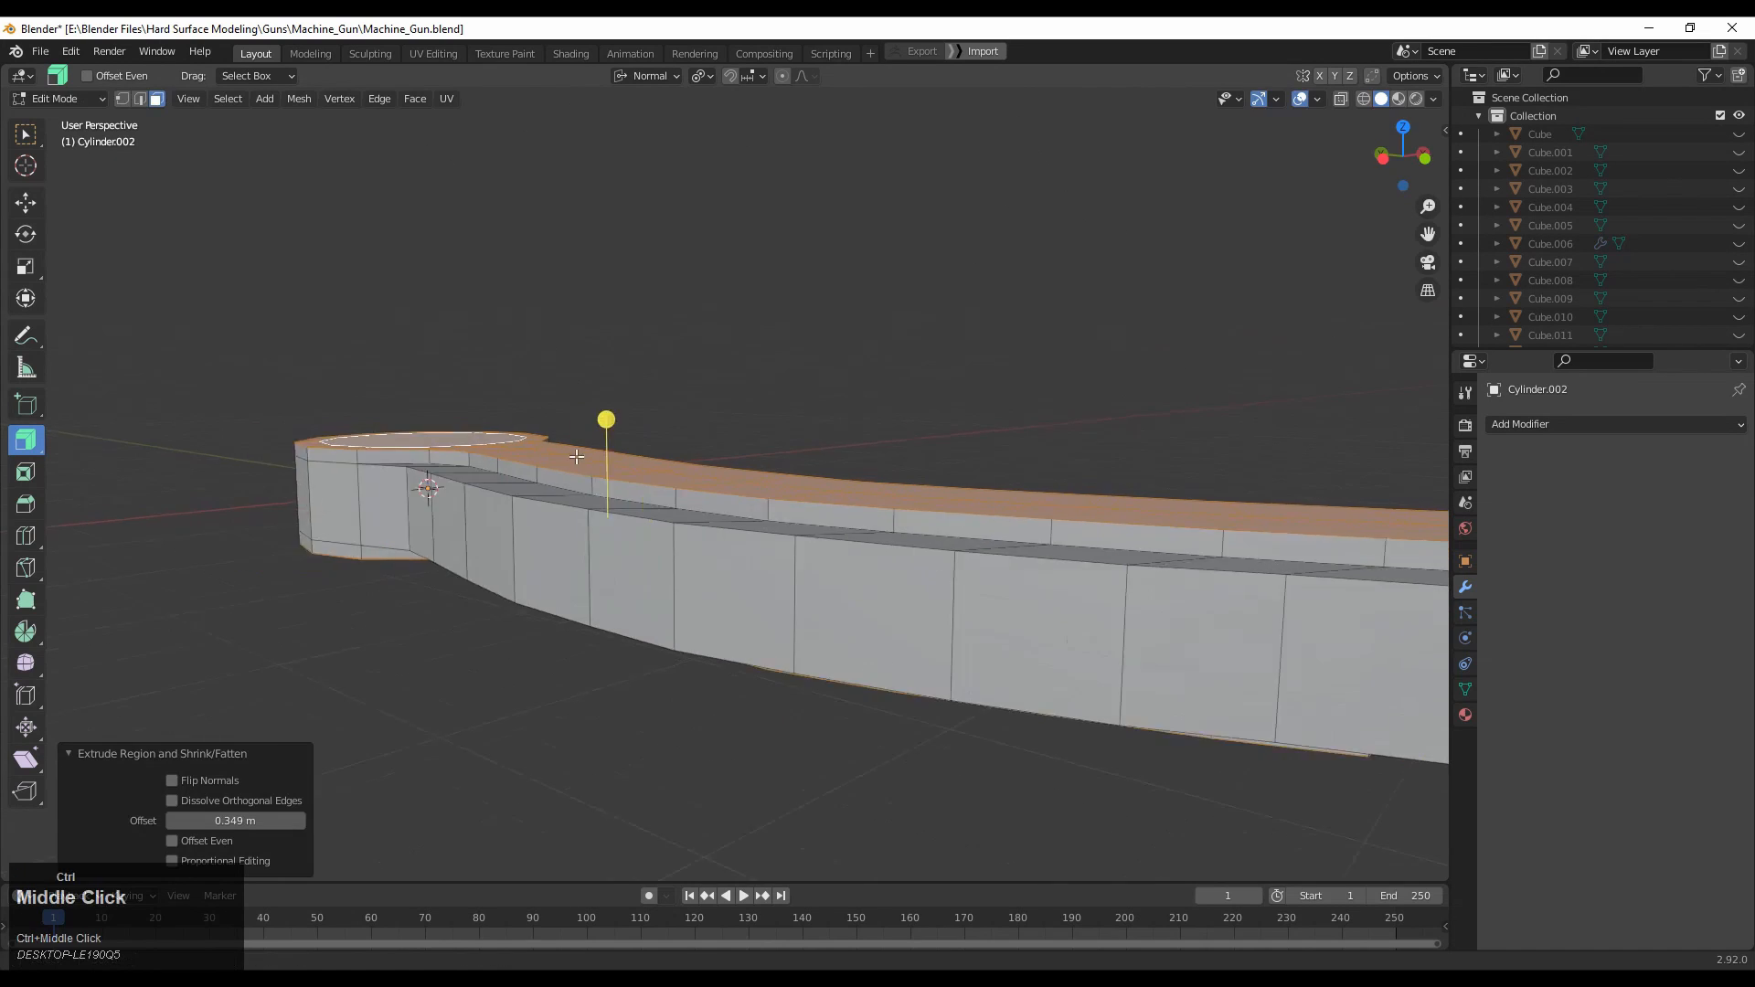
pyautogui.moveTo(578, 384); pyautogui.dragTo(712, 478, button='middle')
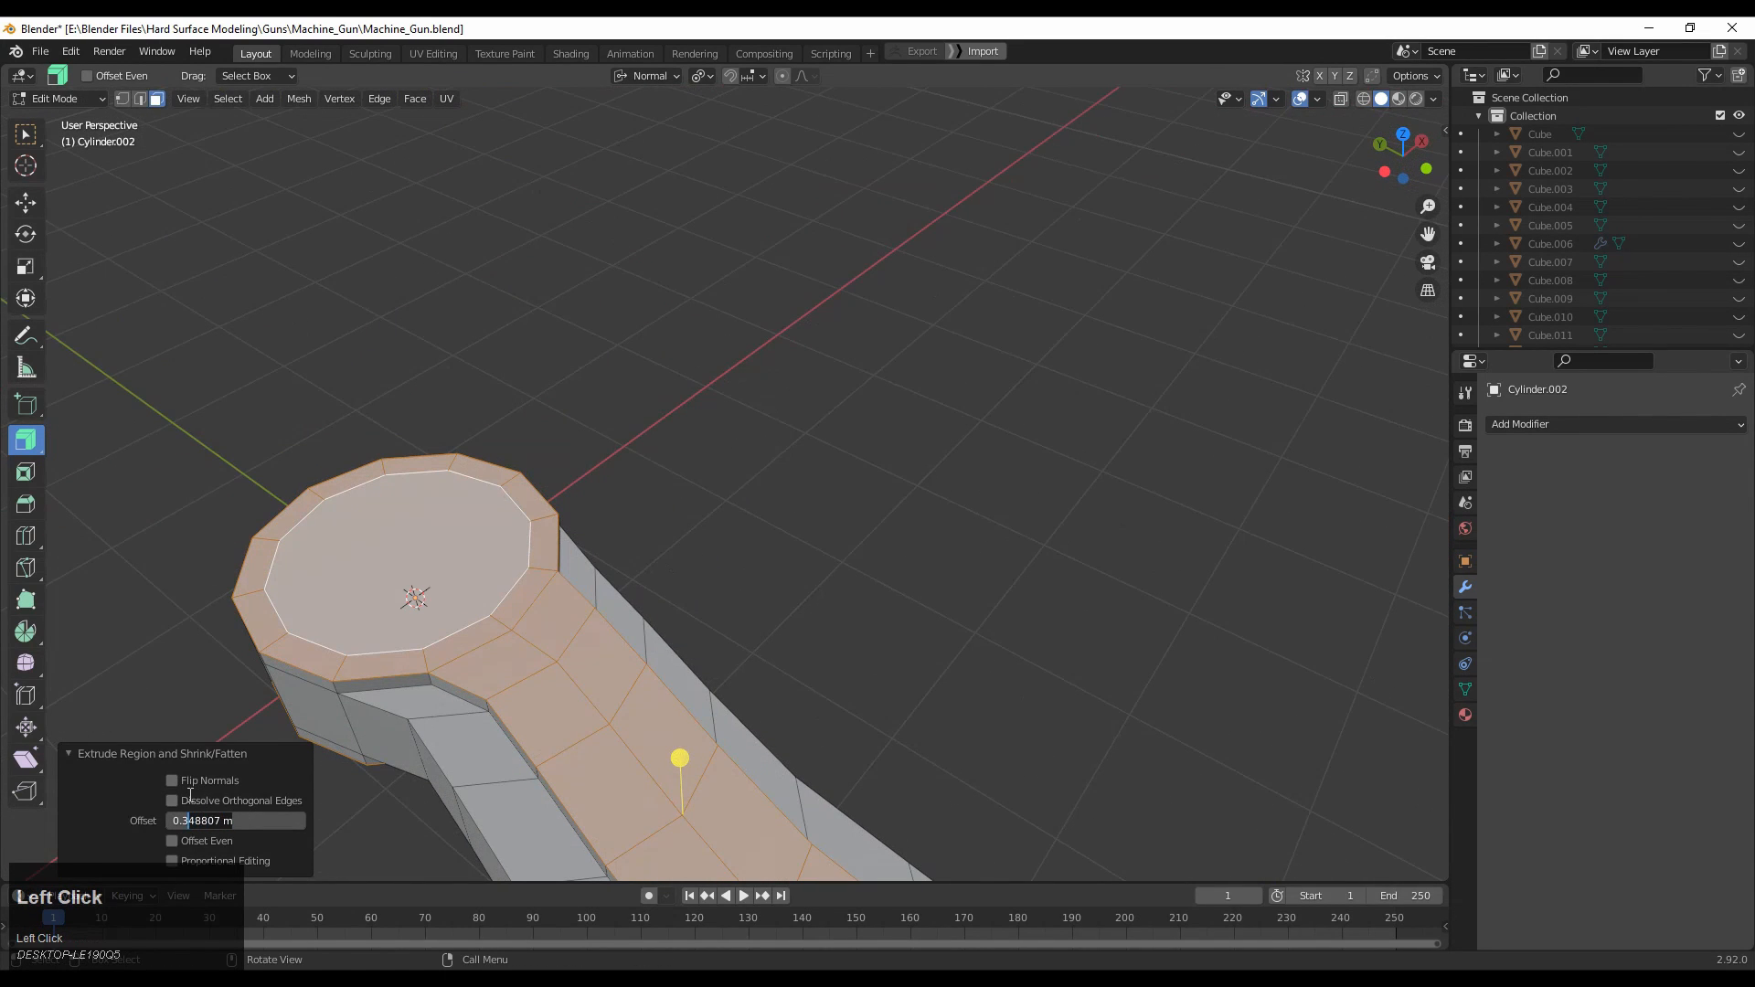
pyautogui.write('5')
pyautogui.press('Return')
pyautogui.scroll(-1, 521, 576)
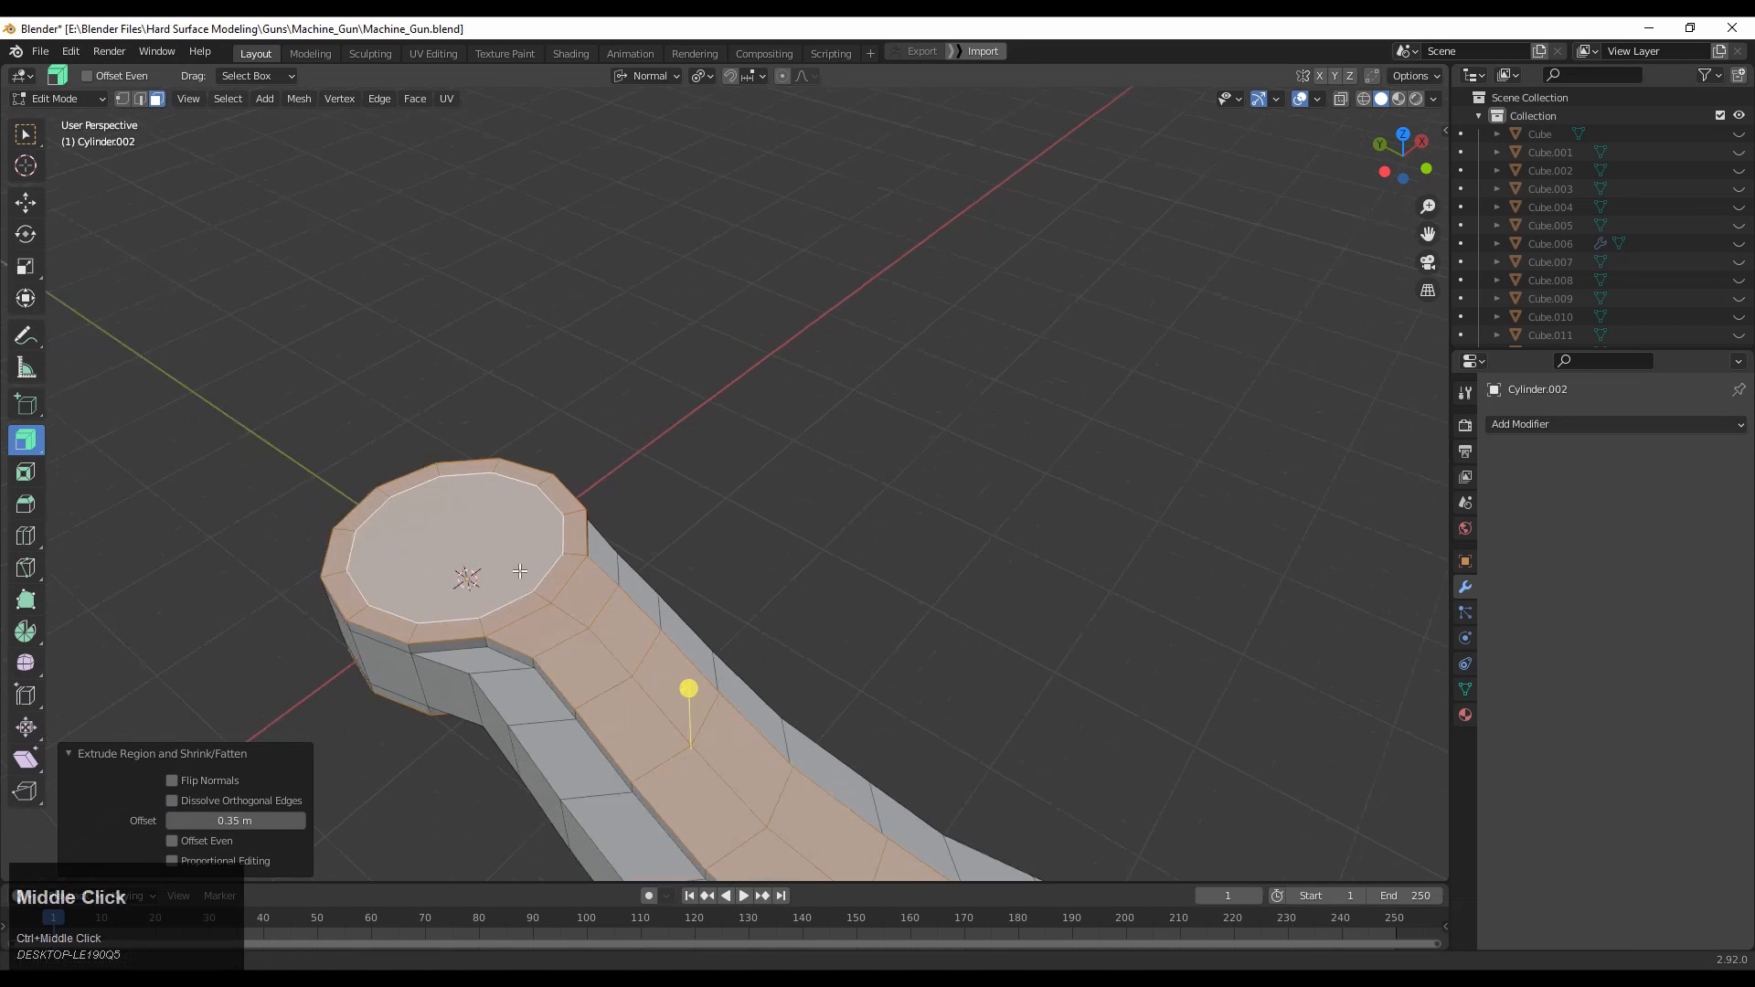
# Leave mesh editing and add a Subdivision Surface modifier to the arm, discarding the mistakenly added Solidify modifier.
pyautogui.moveTo(521, 575); pyautogui.dragTo(694, 423, button='middle')
pyautogui.press('Tab')
pyautogui.click(1534, 422)
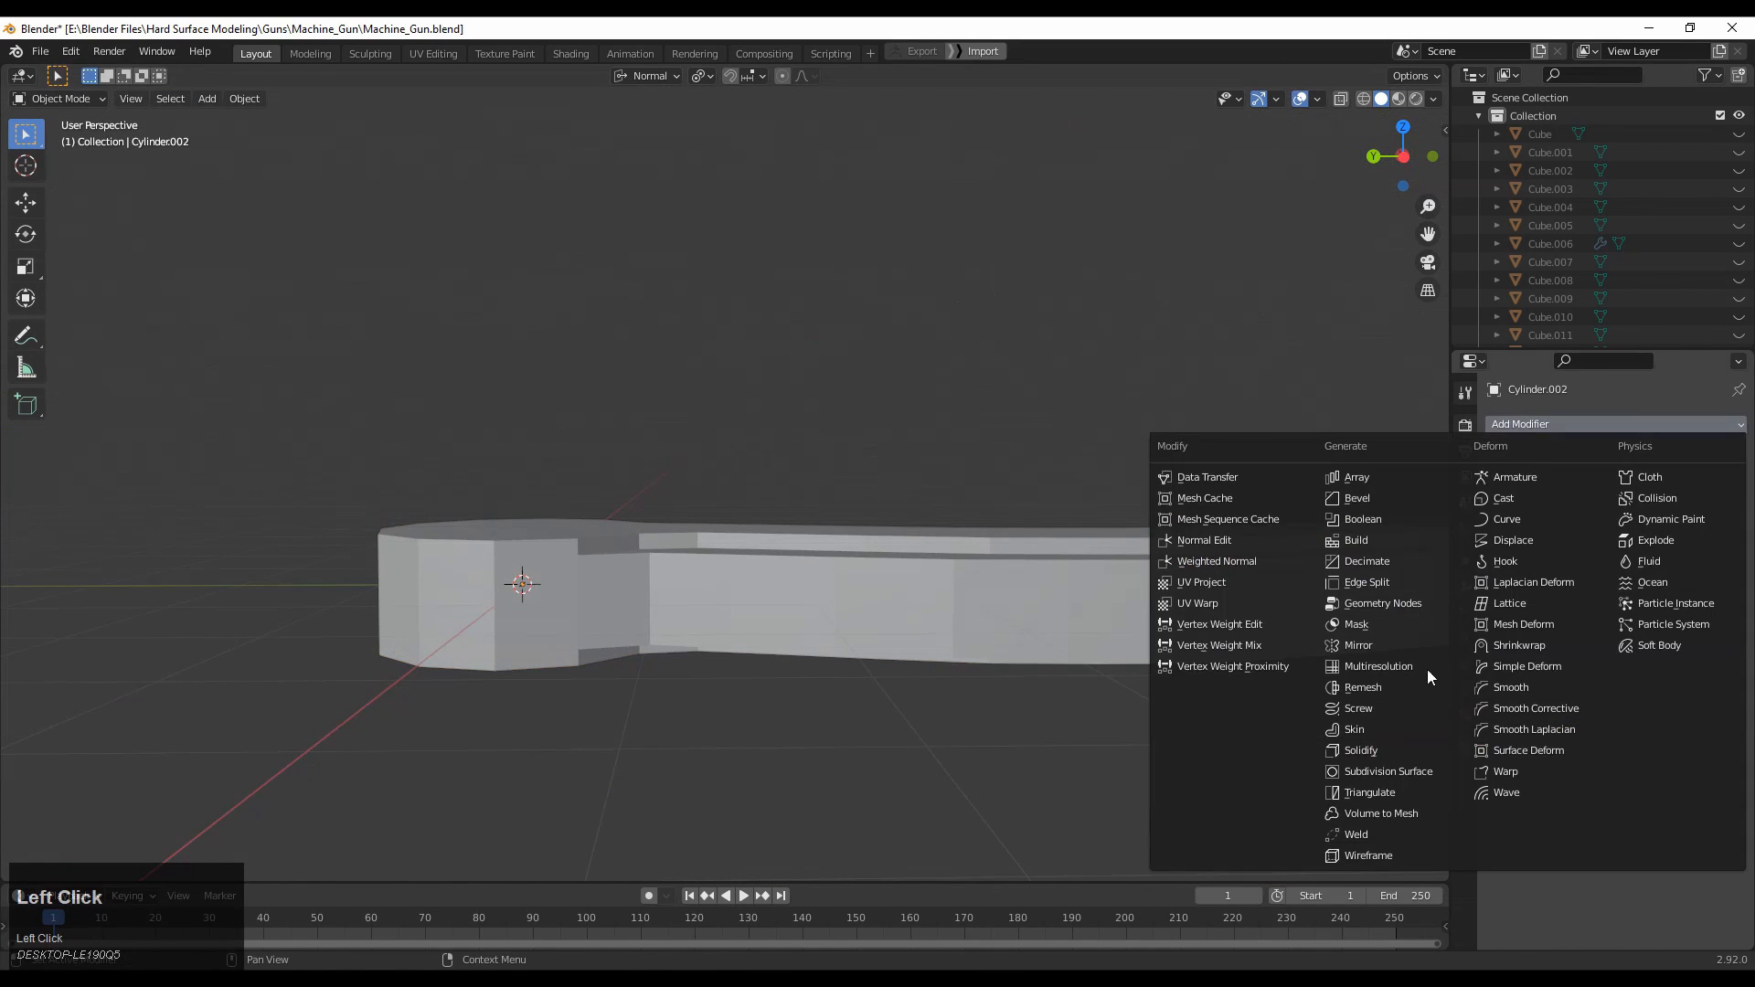
pyautogui.click(1383, 758)
pyautogui.click(1718, 456)
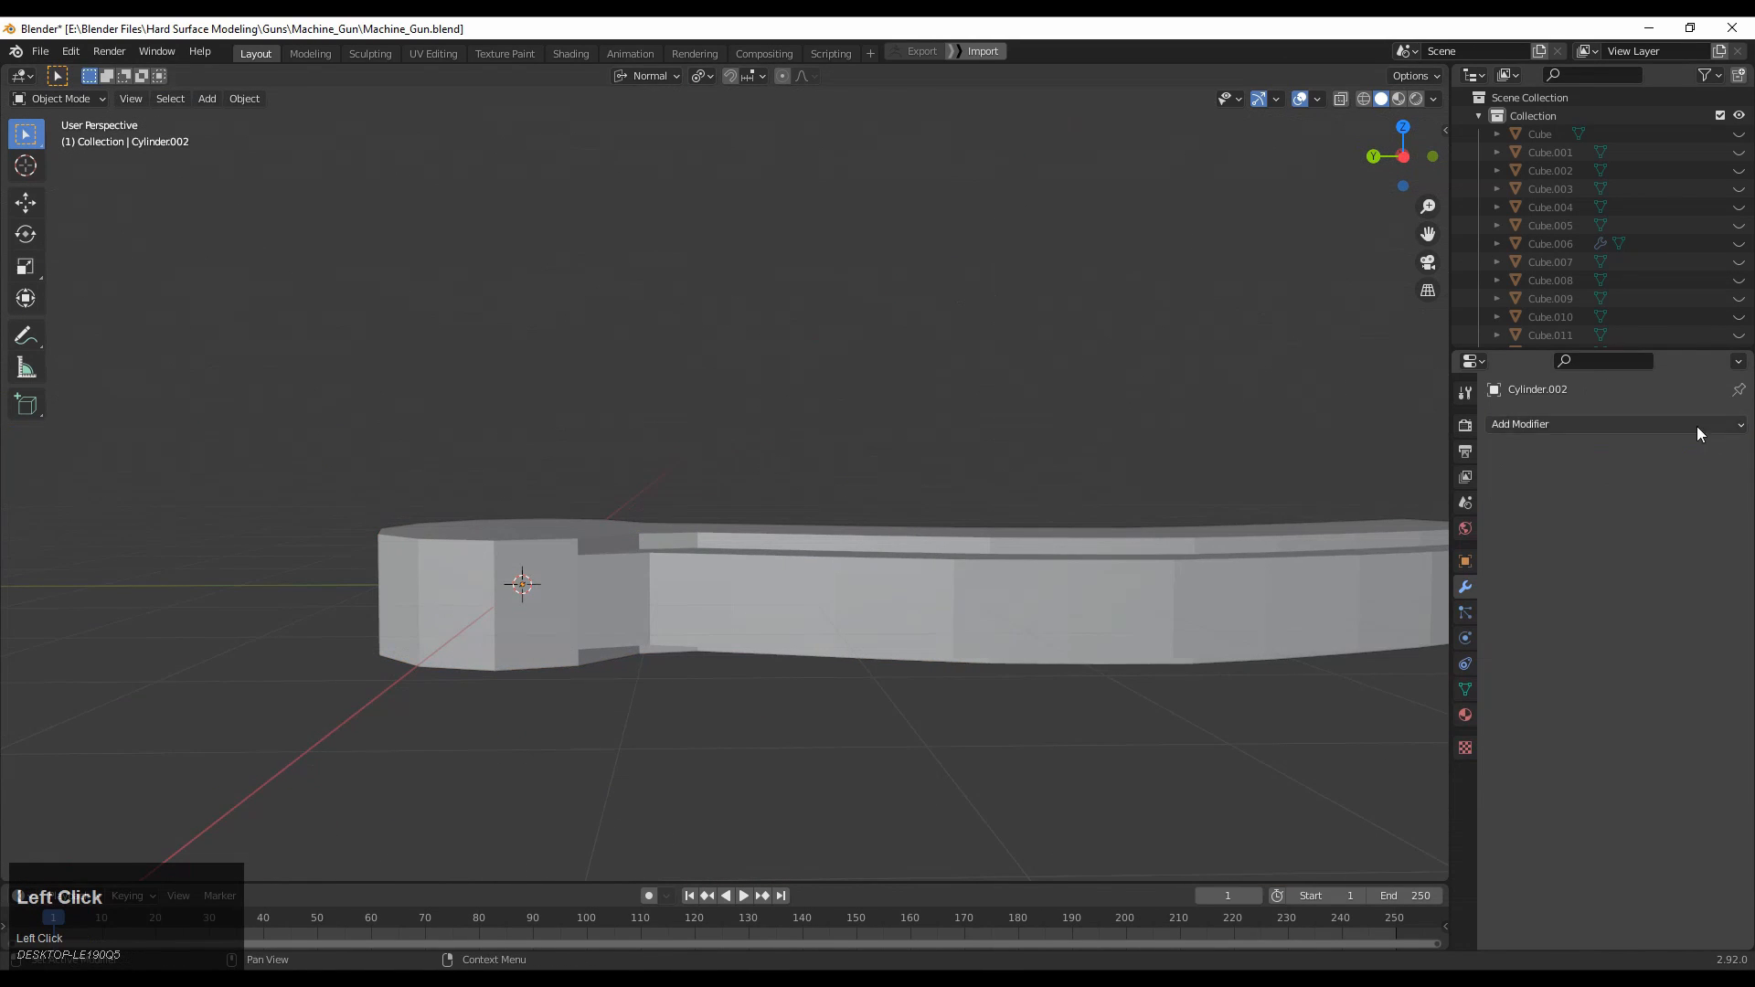
pyautogui.click(1693, 425)
pyautogui.click(1380, 771)
pyautogui.moveTo(1379, 764); pyautogui.dragTo(1330, 189, button='middle')
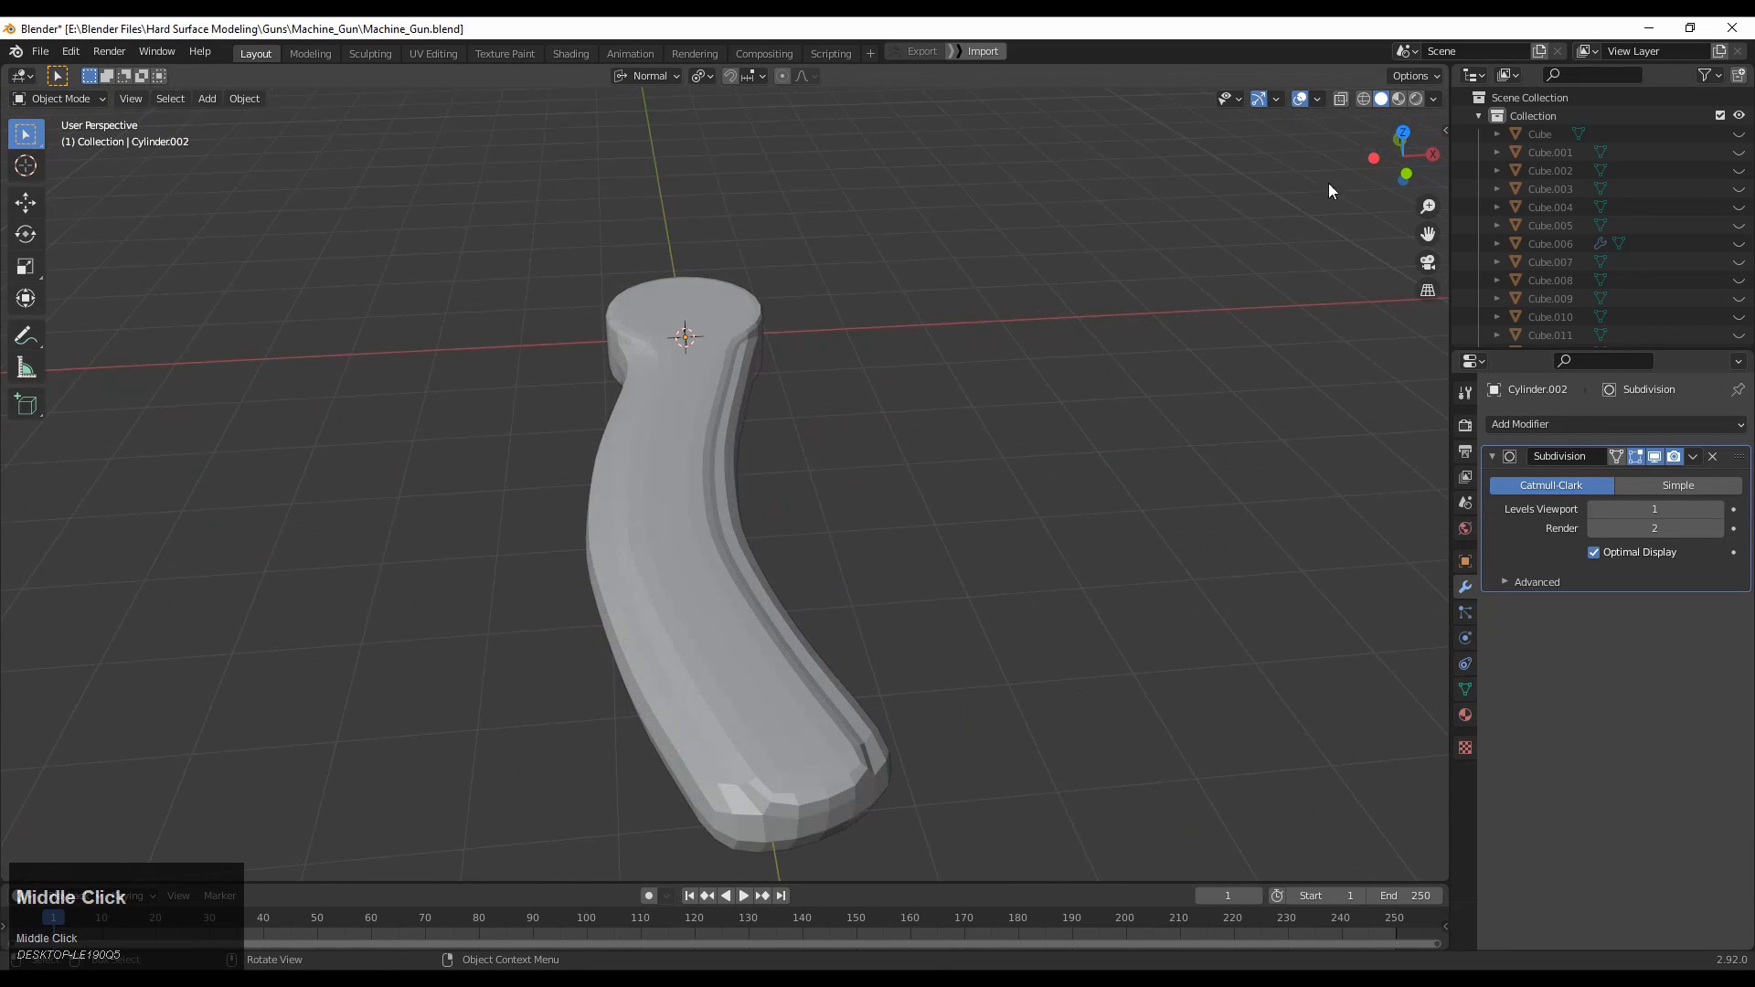
# Return to mesh editing and turn off the Subdivision modifier's viewport display.
pyautogui.click(1411, 172)
pyautogui.press('Tab')
pyautogui.moveTo(851, 452); pyautogui.dragTo(1065, 539, button='middle')
pyautogui.keyDown('shift'); pyautogui.moveTo(1064, 539); pyautogui.dragTo(882, 507, button='middle'); pyautogui.keyUp('shift')
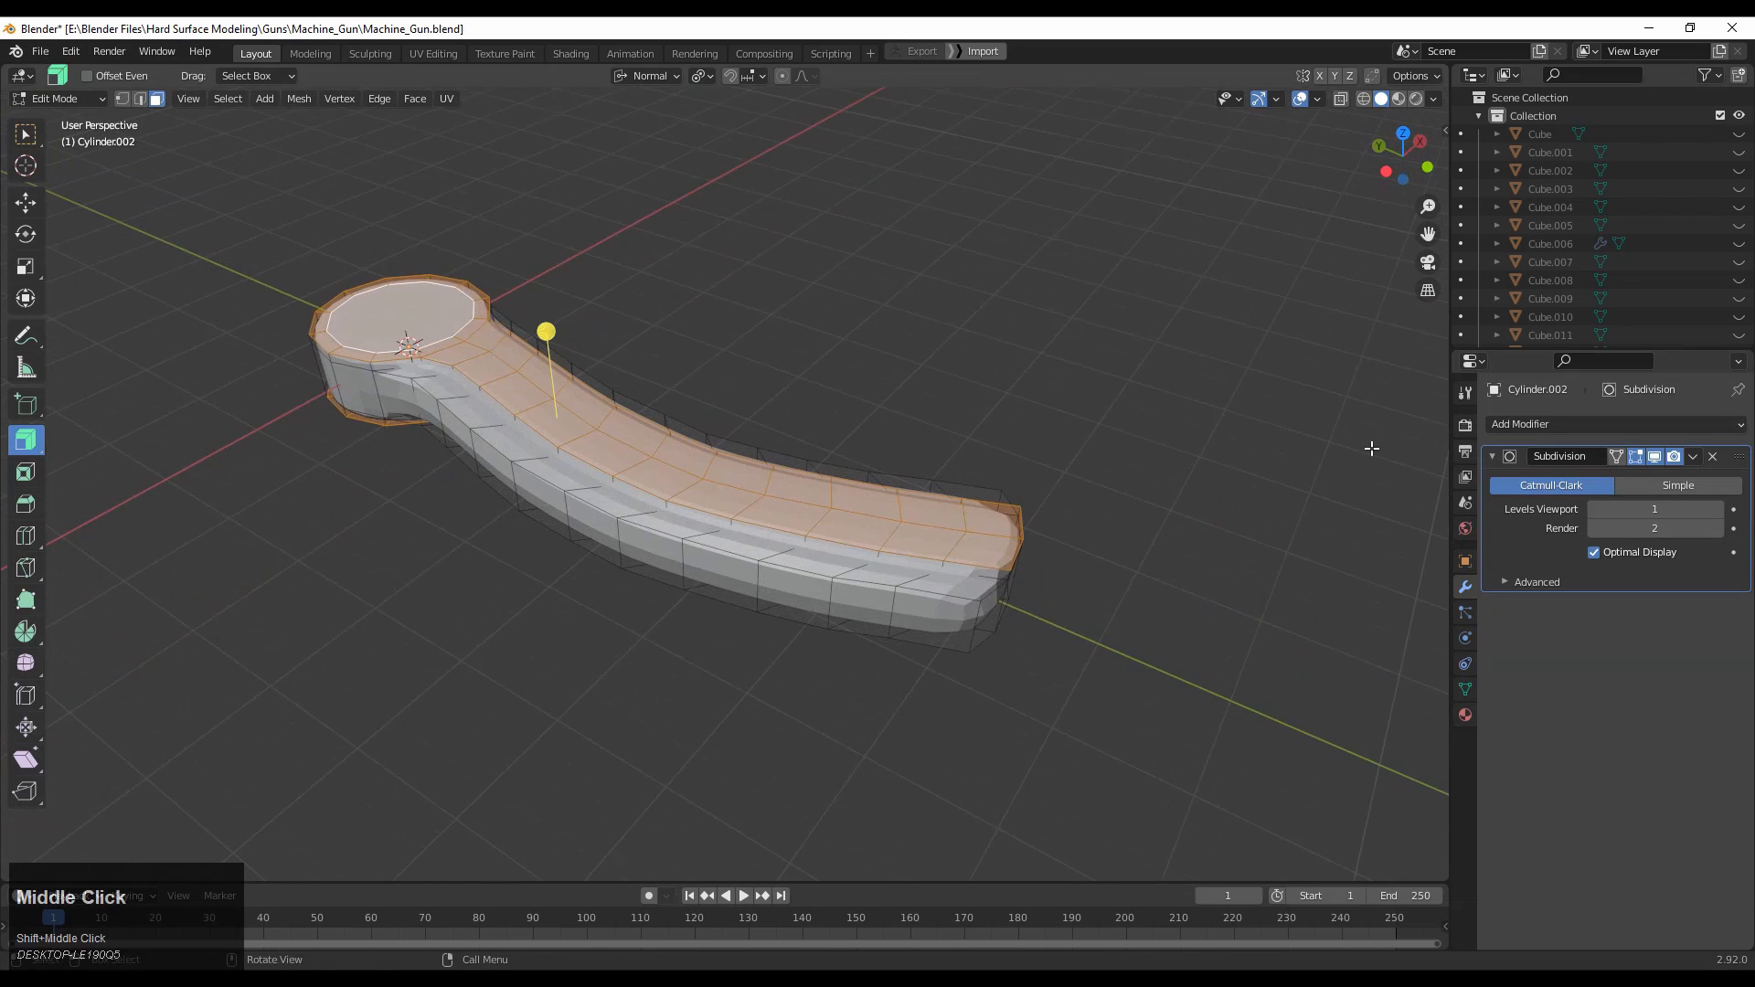
pyautogui.click(1654, 456)
# Add two lengthwise loop cuts around the outer side wall, near its upper and lower edges, with factors 0.8 and -0.8.
pyautogui.moveTo(1051, 512); pyautogui.dragTo(885, 500, button='middle')
pyautogui.click(948, 470)
pyautogui.keyDown('ctrl'); pyautogui.click(821, 363); pyautogui.keyUp('ctrl')
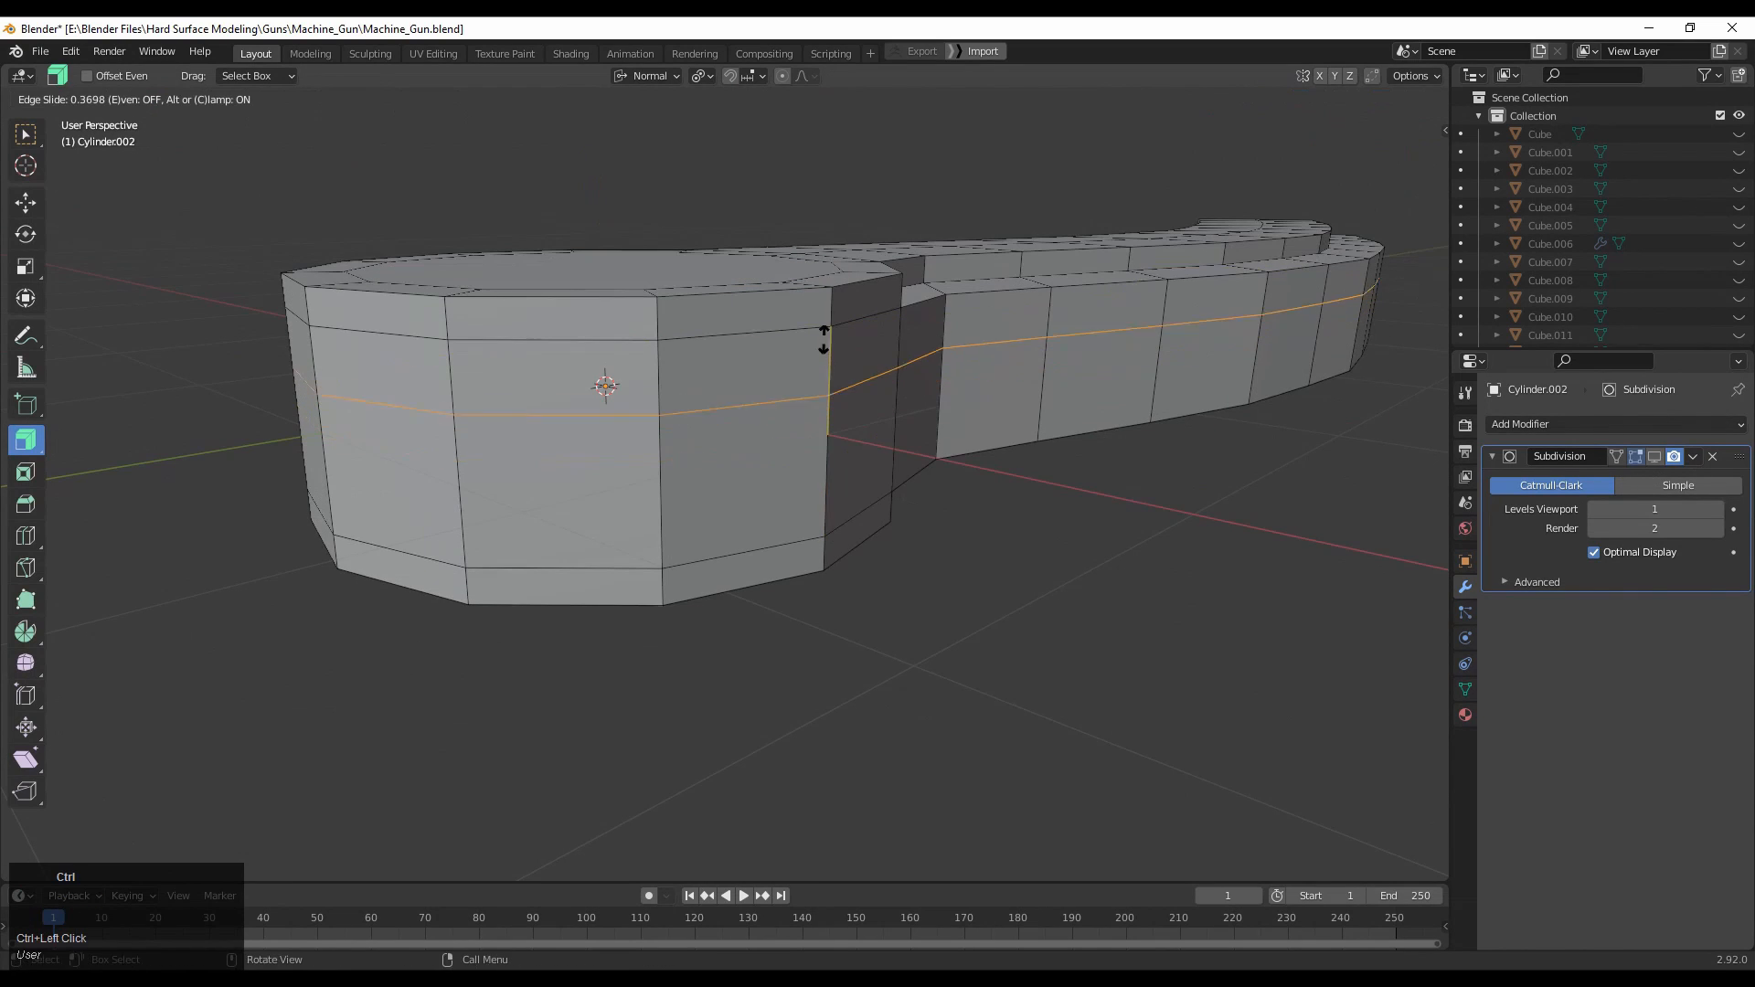
pyautogui.click(816, 289)
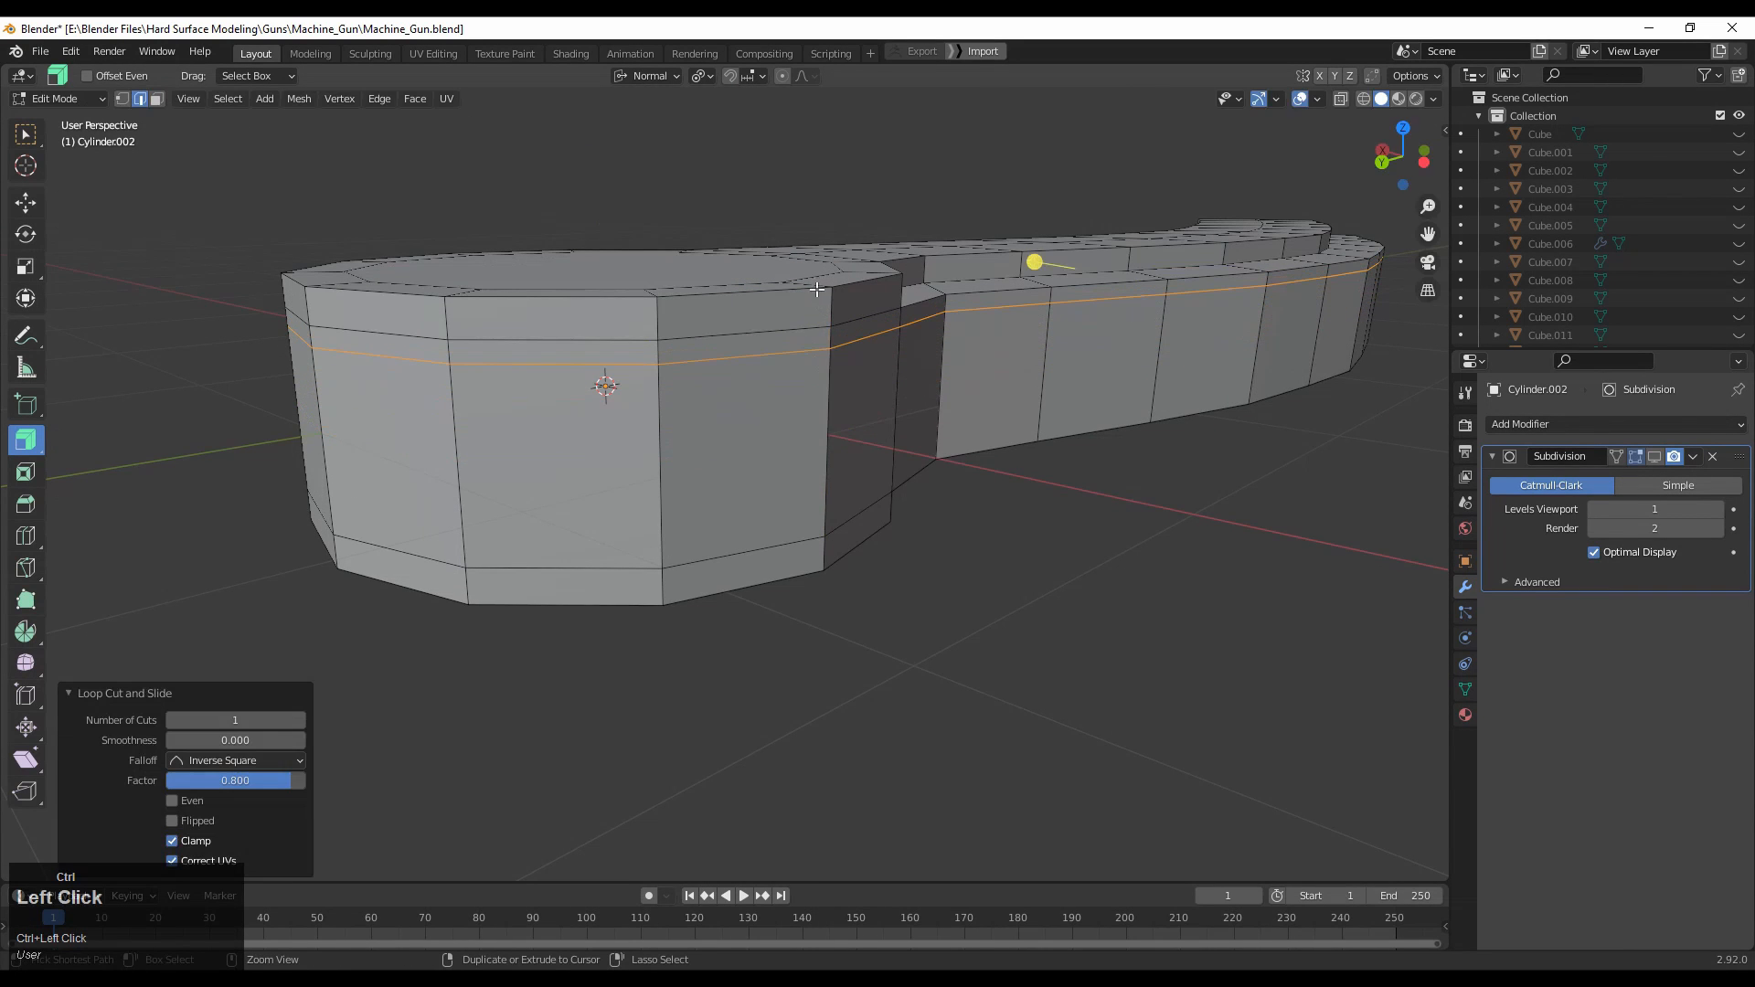
pyautogui.hotkey('ctrl', 'r')
pyautogui.keyDown('ctrl'); pyautogui.click(895, 393); pyautogui.keyUp('ctrl')
pyautogui.click(890, 458)
pyautogui.moveTo(890, 458); pyautogui.dragTo(969, 549, button='middle')
# Add a crosswise loop cut close to the arm's free end.
pyautogui.hotkey('ctrl', 'r')
pyautogui.keyDown('ctrl'); pyautogui.click(900, 487); pyautogui.keyUp('ctrl')
pyautogui.click(912, 489)
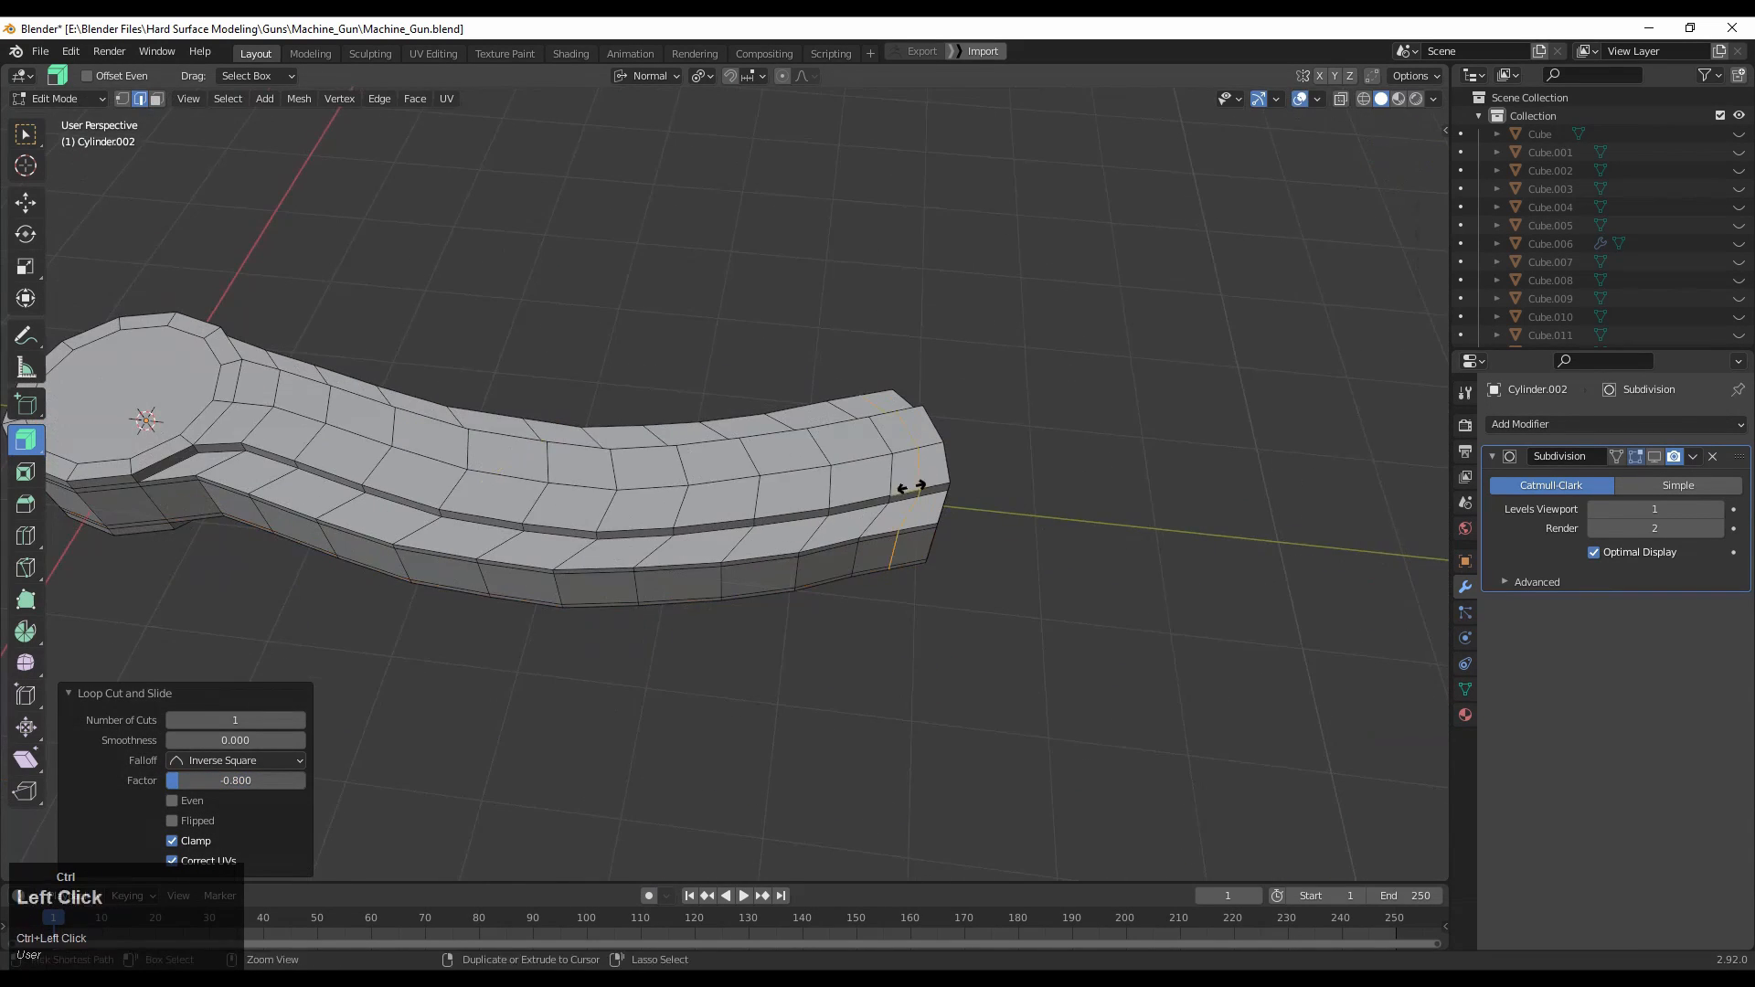
# Box-select a group of the arm's edges with X-ray enabled, move them slightly, and disable X-ray again.
pyautogui.moveTo(916, 487); pyautogui.dragTo(1167, 600, button='middle')
pyautogui.scroll(5, 1185, 729)
pyautogui.click(1186, 730)
pyautogui.click(1340, 99)
pyautogui.moveTo(1139, 777); pyautogui.dragTo(846, 630)
pyautogui.keyDown('shift'); pyautogui.moveTo(886, 819); pyautogui.dragTo(691, 692); pyautogui.keyUp('shift')
pyautogui.click(26, 202)
pyautogui.keyDown('shift'); pyautogui.moveTo(809, 735); pyautogui.dragTo(835, 721); pyautogui.keyUp('shift')
pyautogui.click(1340, 99)
pyautogui.scroll(-5, 971, 365)
# Add a loop cut near the upper edge of the raised strip's side wall and set its factor to -0.8.
pyautogui.keyDown('shift'); pyautogui.moveTo(970, 348); pyautogui.dragTo(1018, 584, button='middle'); pyautogui.keyUp('shift')
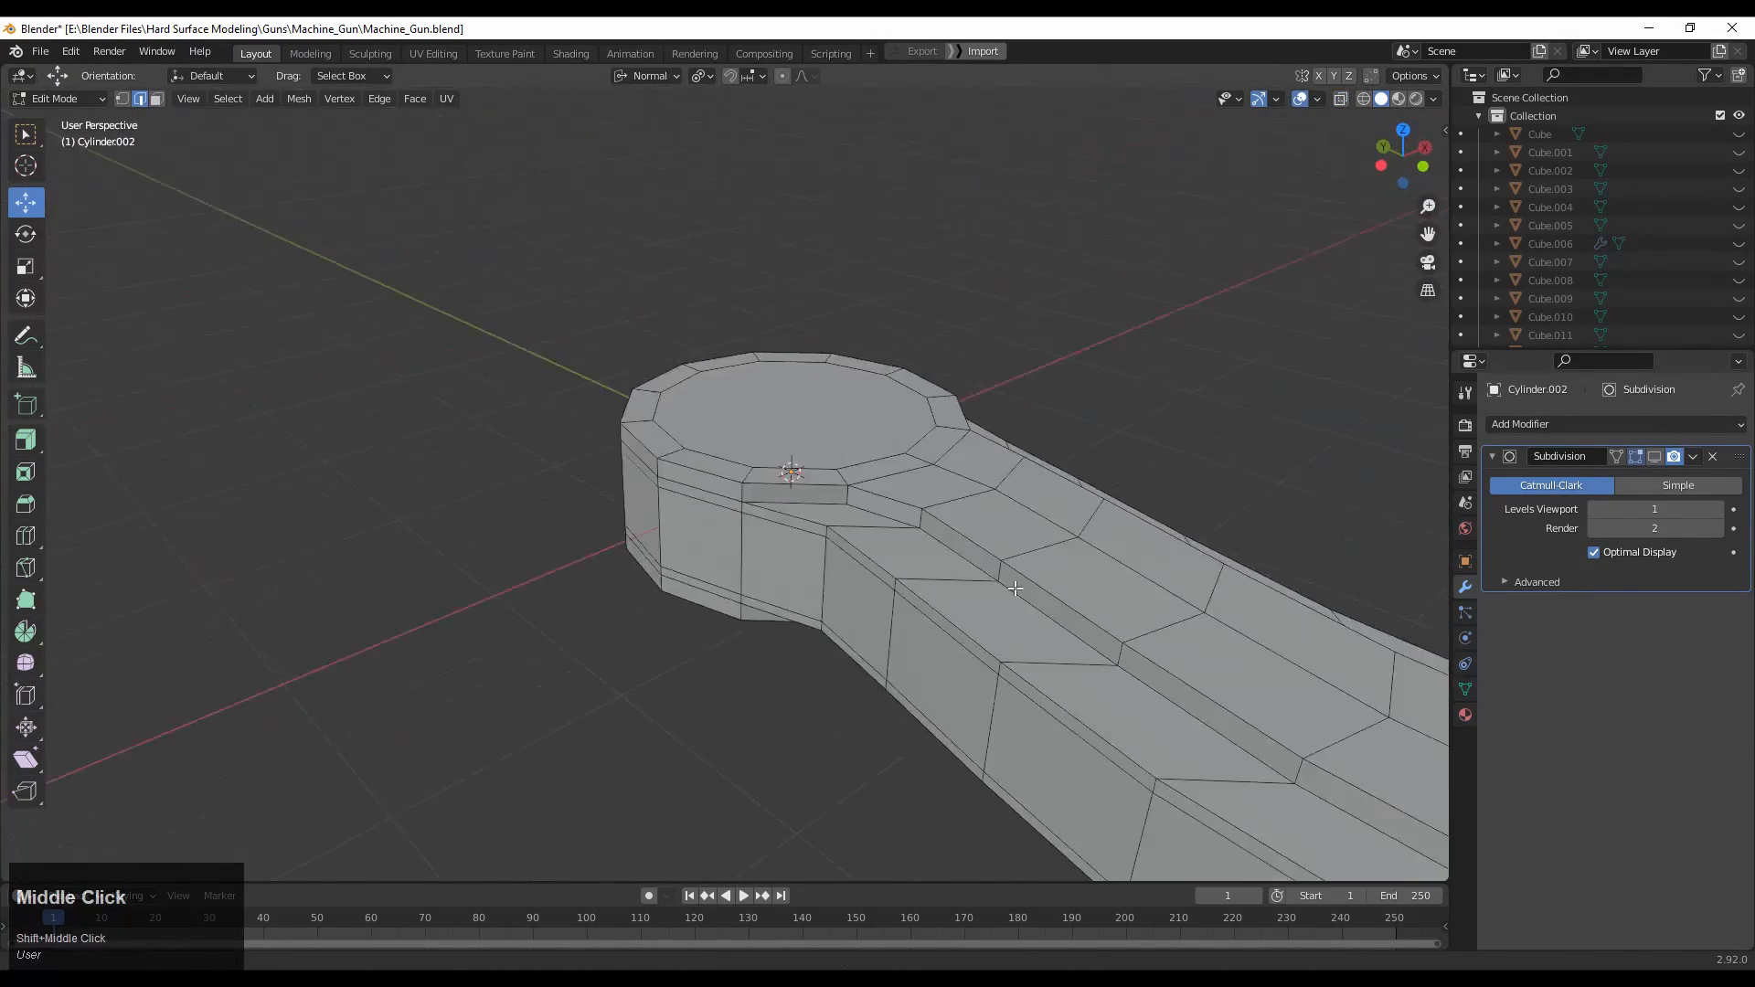
pyautogui.scroll(4, 1018, 584)
pyautogui.hotkey('ctrl', 'r')
pyautogui.keyDown('ctrl'); pyautogui.click(1110, 541); pyautogui.keyUp('ctrl')
pyautogui.click(1117, 539)
pyautogui.moveTo(1117, 539); pyautogui.dragTo(1080, 558, button='middle')
pyautogui.keyDown('shift'); pyautogui.moveTo(1080, 557); pyautogui.dragTo(910, 568, button='middle'); pyautogui.keyUp('shift')
pyautogui.scroll(5, 910, 568)
pyautogui.doubleClick(189, 779)
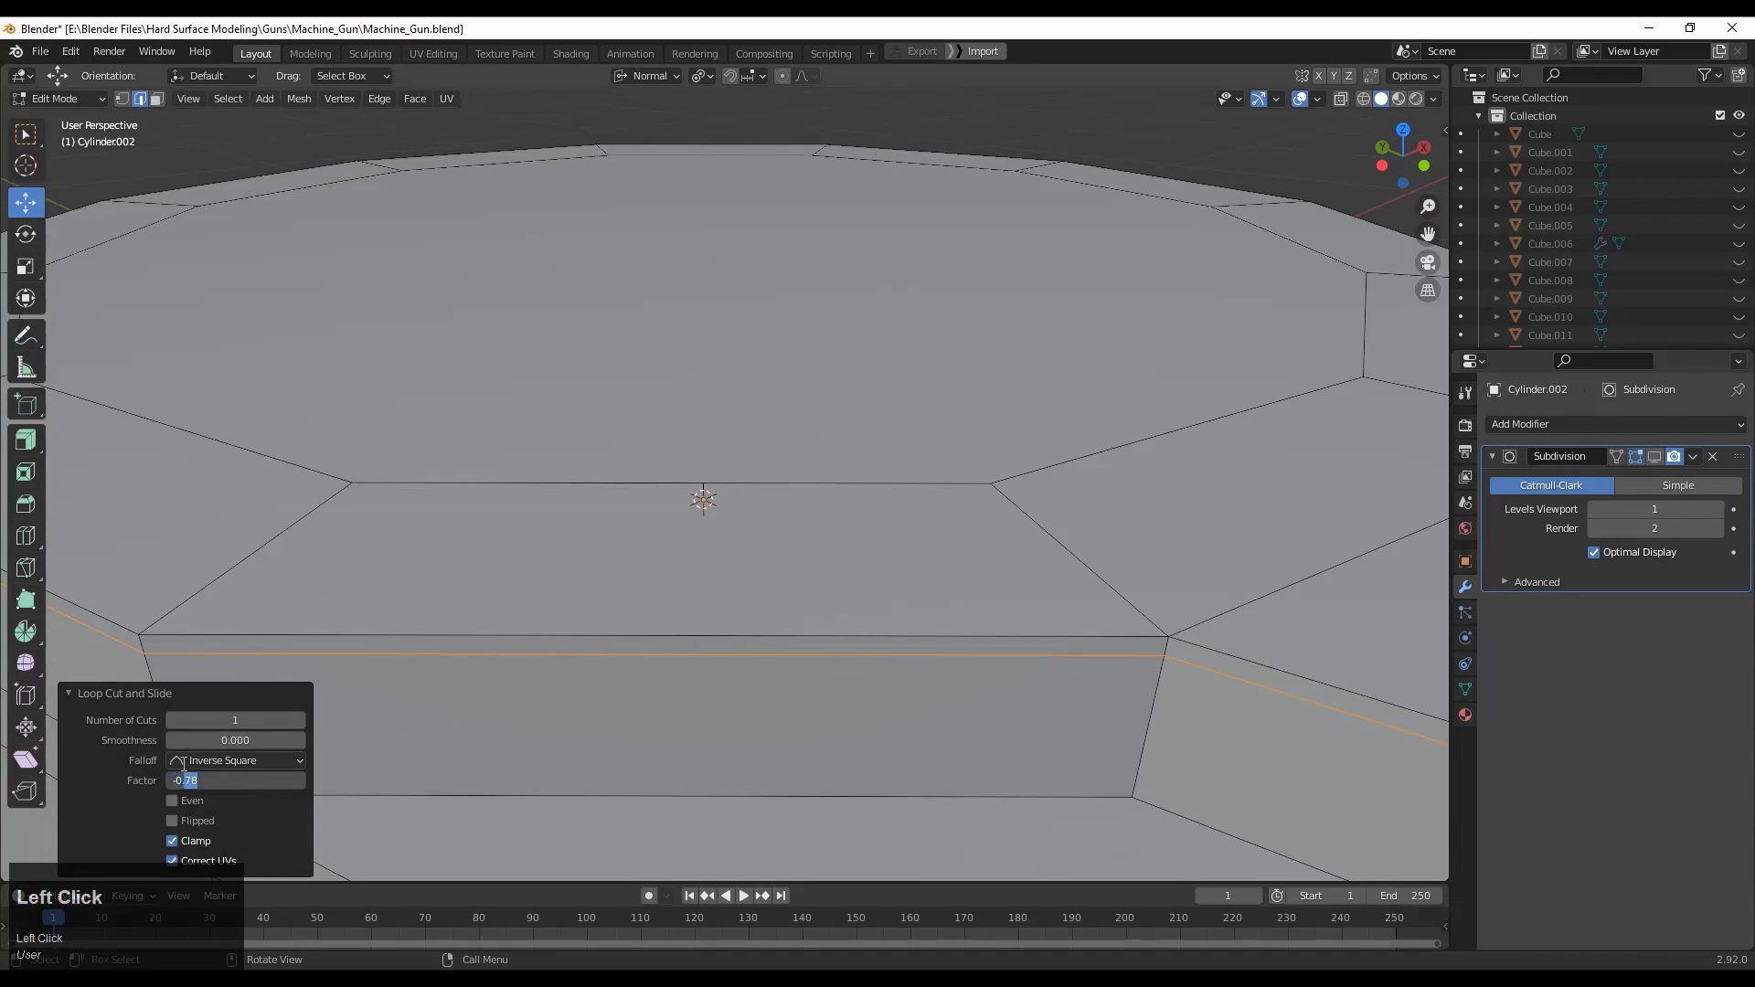
pyautogui.doubleClick(196, 776)
pyautogui.write('8')
pyautogui.press('Return')
# Add another loop cut near the lower edge of the raised strip's side wall with a factor of 0.8.
pyautogui.moveTo(658, 604); pyautogui.dragTo(783, 548, button='middle')
pyautogui.scroll(-5, 783, 548)
pyautogui.hotkey('ctrl', 'r')
pyautogui.keyDown('ctrl'); pyautogui.click(512, 475); pyautogui.keyUp('ctrl')
pyautogui.keyDown('ctrl'); pyautogui.click(594, 607); pyautogui.keyUp('ctrl')
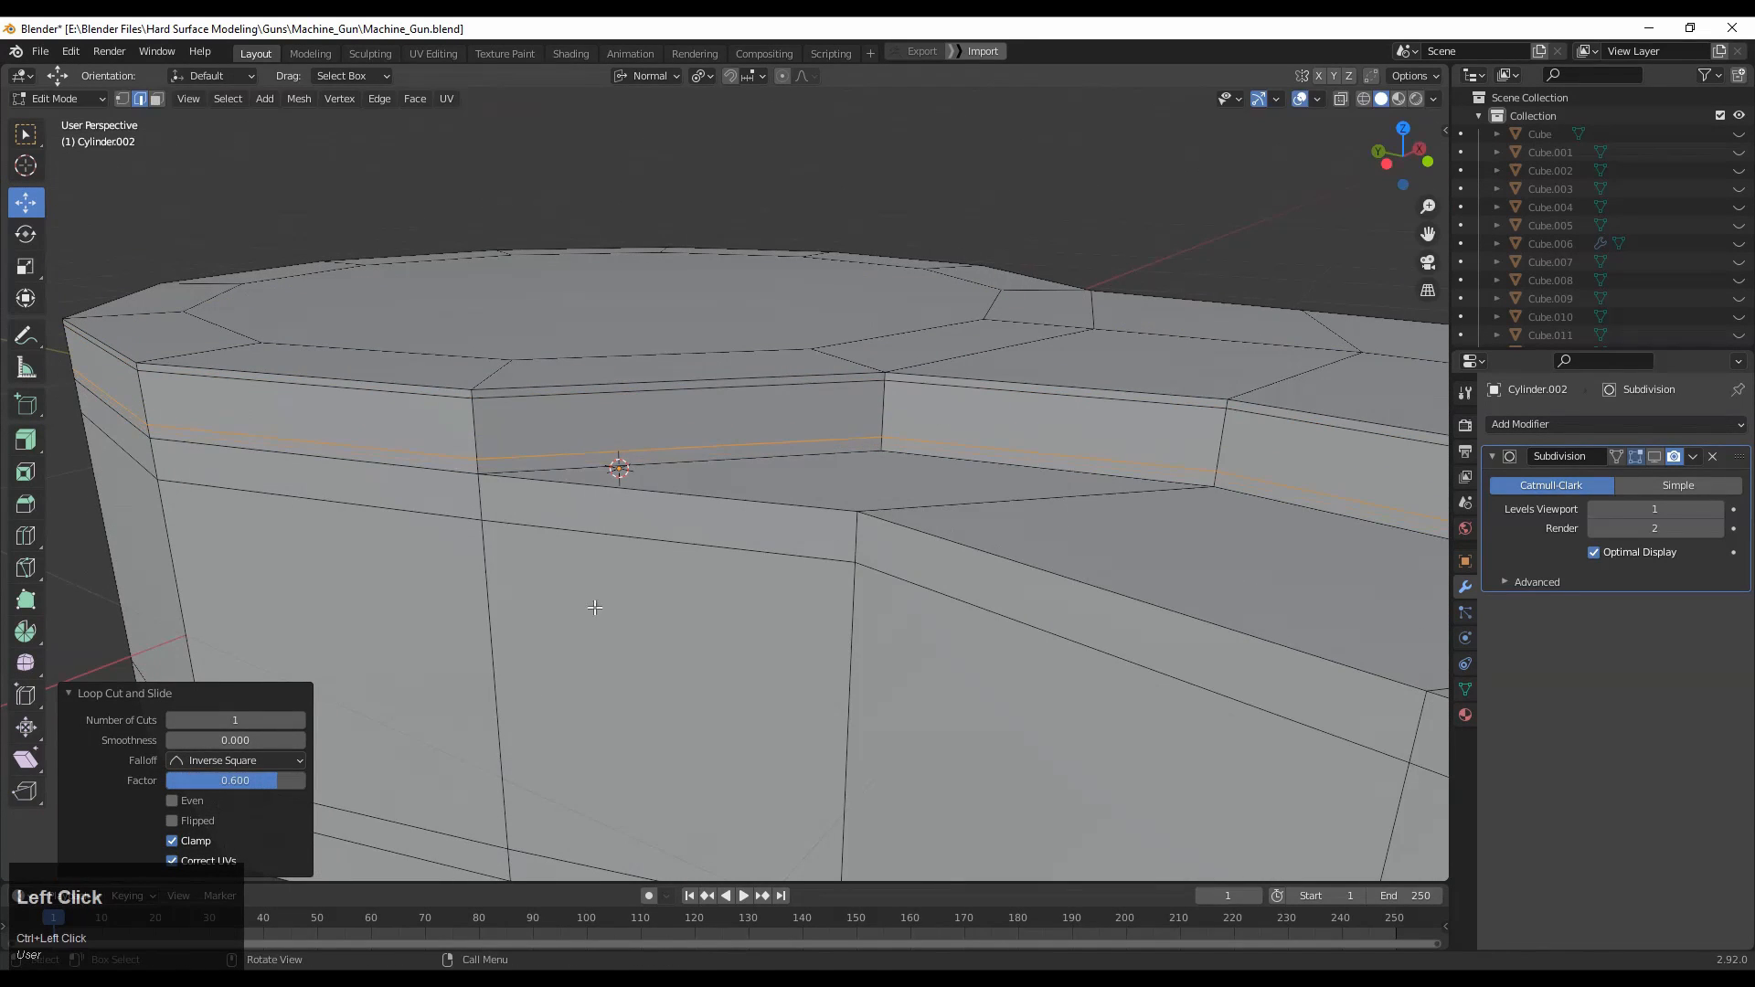
# Add a lengthwise loop cut around the middle of the arm's outer side wall.
pyautogui.moveTo(664, 387); pyautogui.dragTo(749, 302, button='middle')
pyautogui.hotkey('ctrl', 'r')
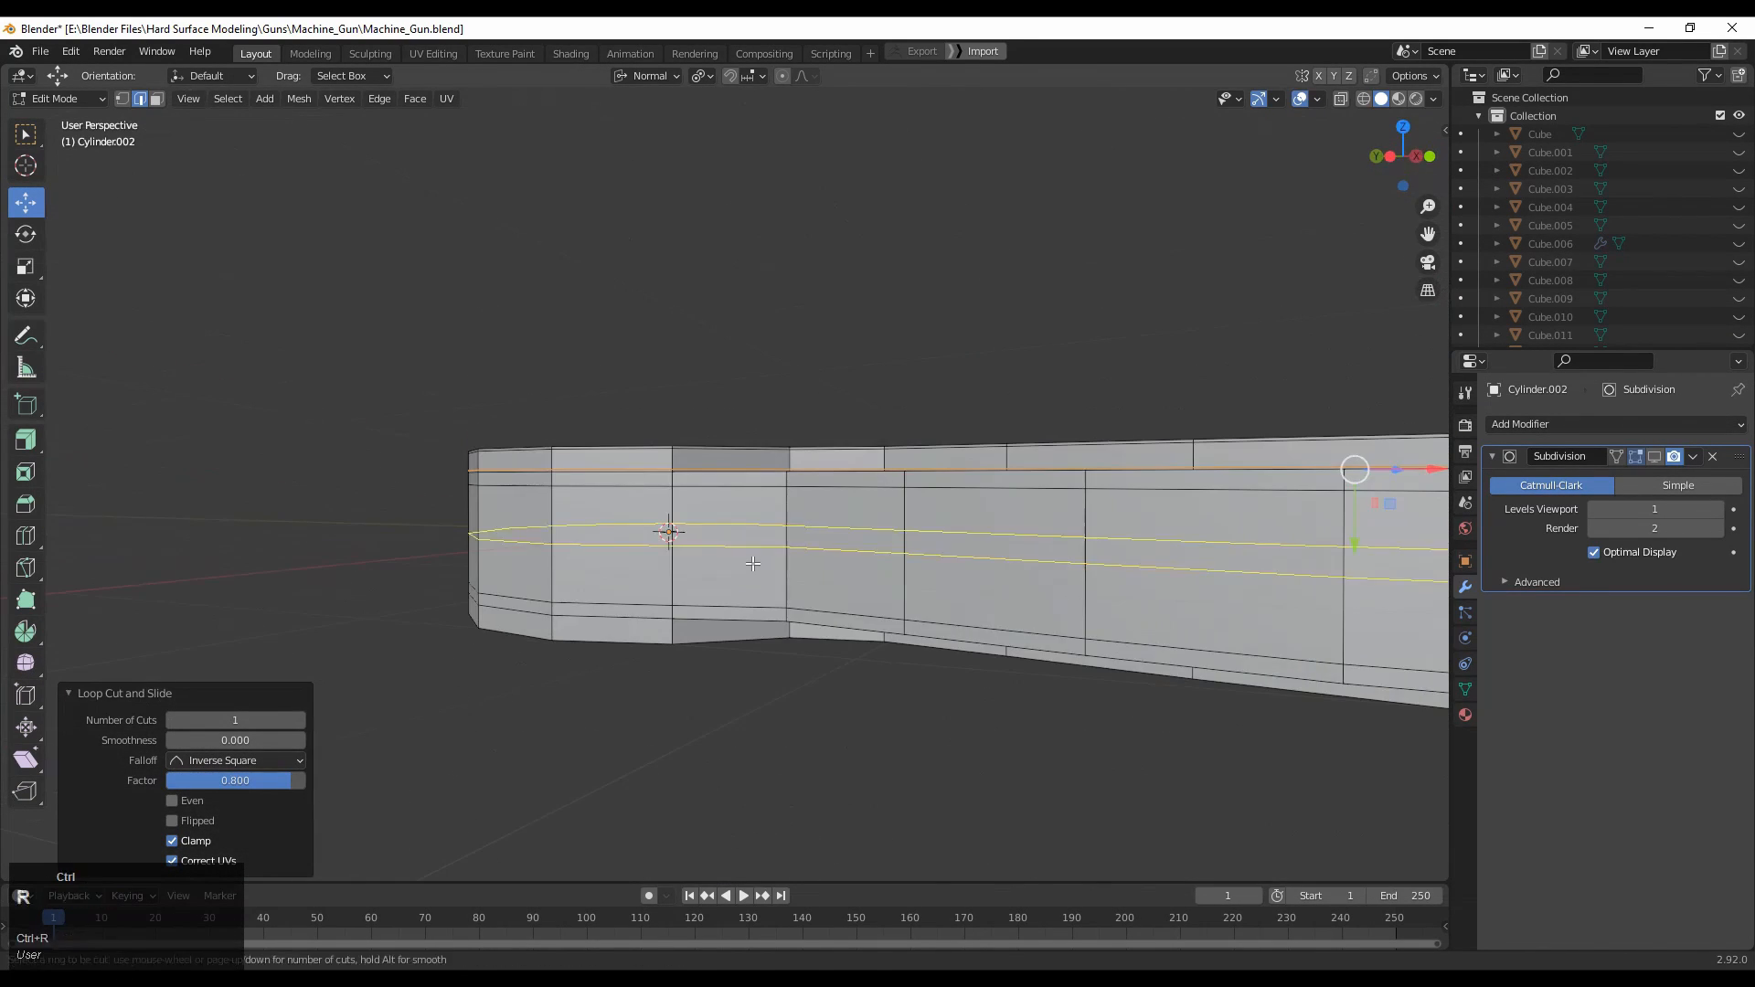
pyautogui.click(748, 560)
# Re-enable the Subdivision modifier's viewport display in Object Mode, set its viewport levels to 2, and check the smoothed arm.
pyautogui.press('Tab')
pyautogui.moveTo(749, 366); pyautogui.dragTo(783, 442, button='middle')
pyautogui.click(1654, 456)
pyautogui.moveTo(950, 402); pyautogui.dragTo(1097, 402, button='middle')
pyautogui.click(1659, 512)
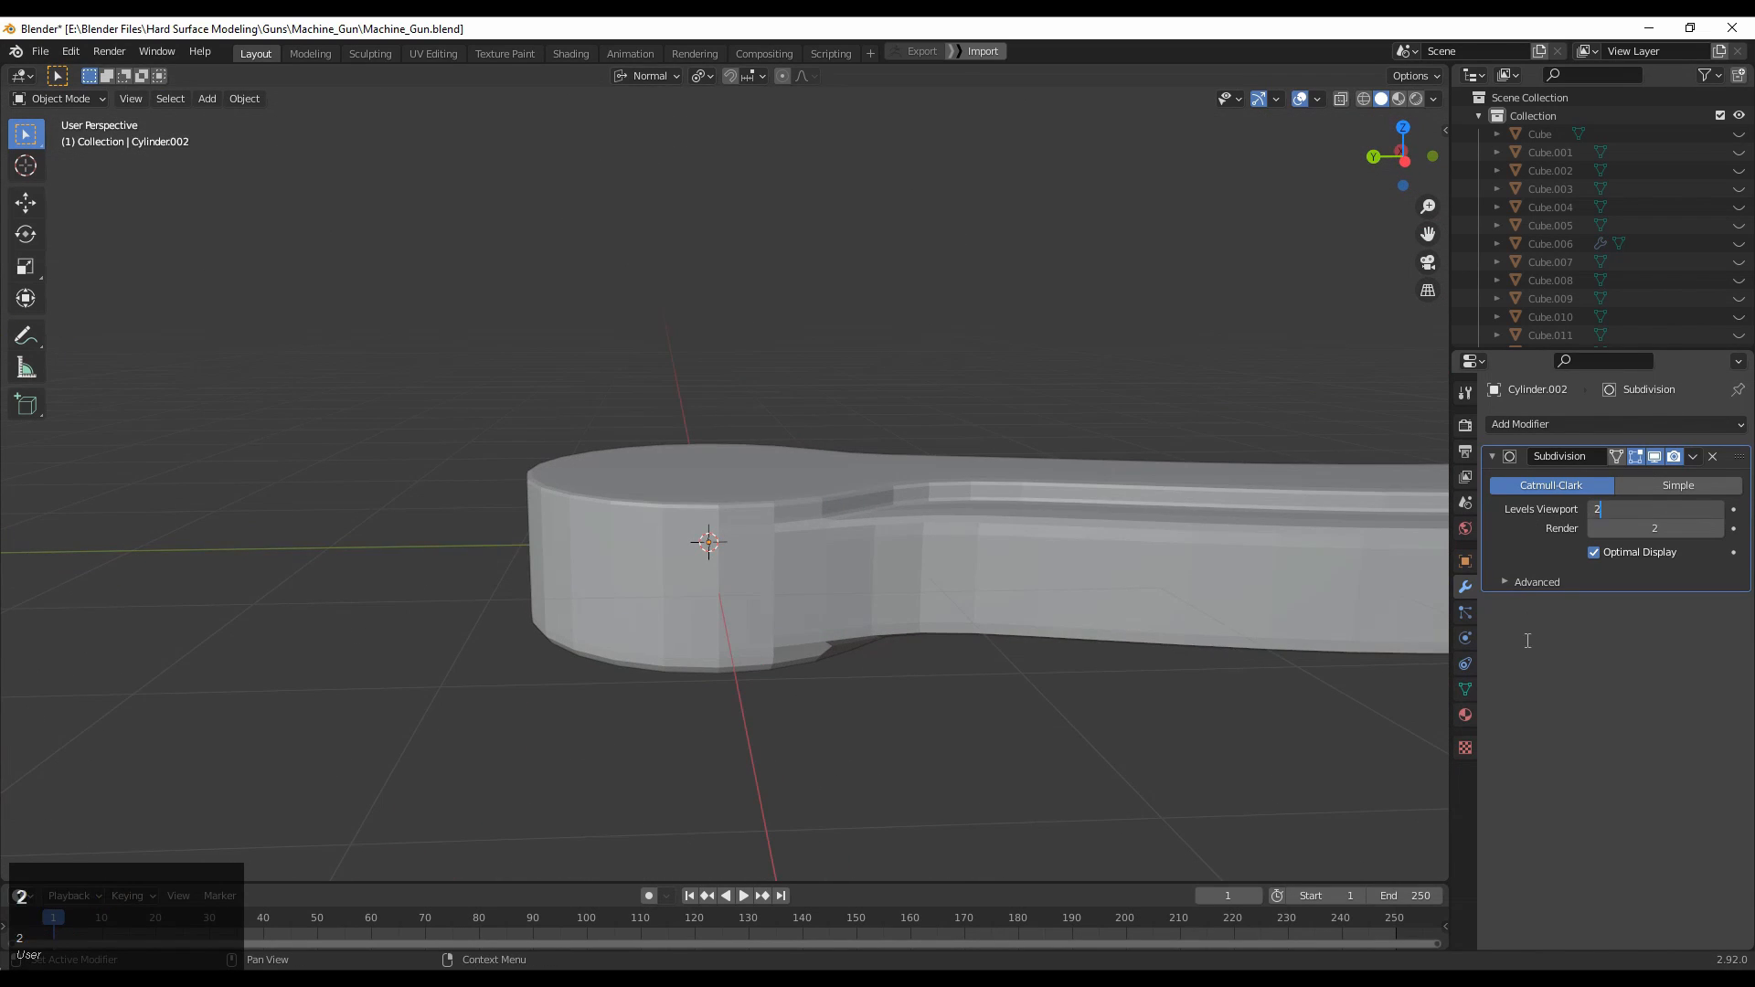
pyautogui.moveTo(1120, 672); pyautogui.dragTo(1183, 470, button='middle')
pyautogui.press('Tab')
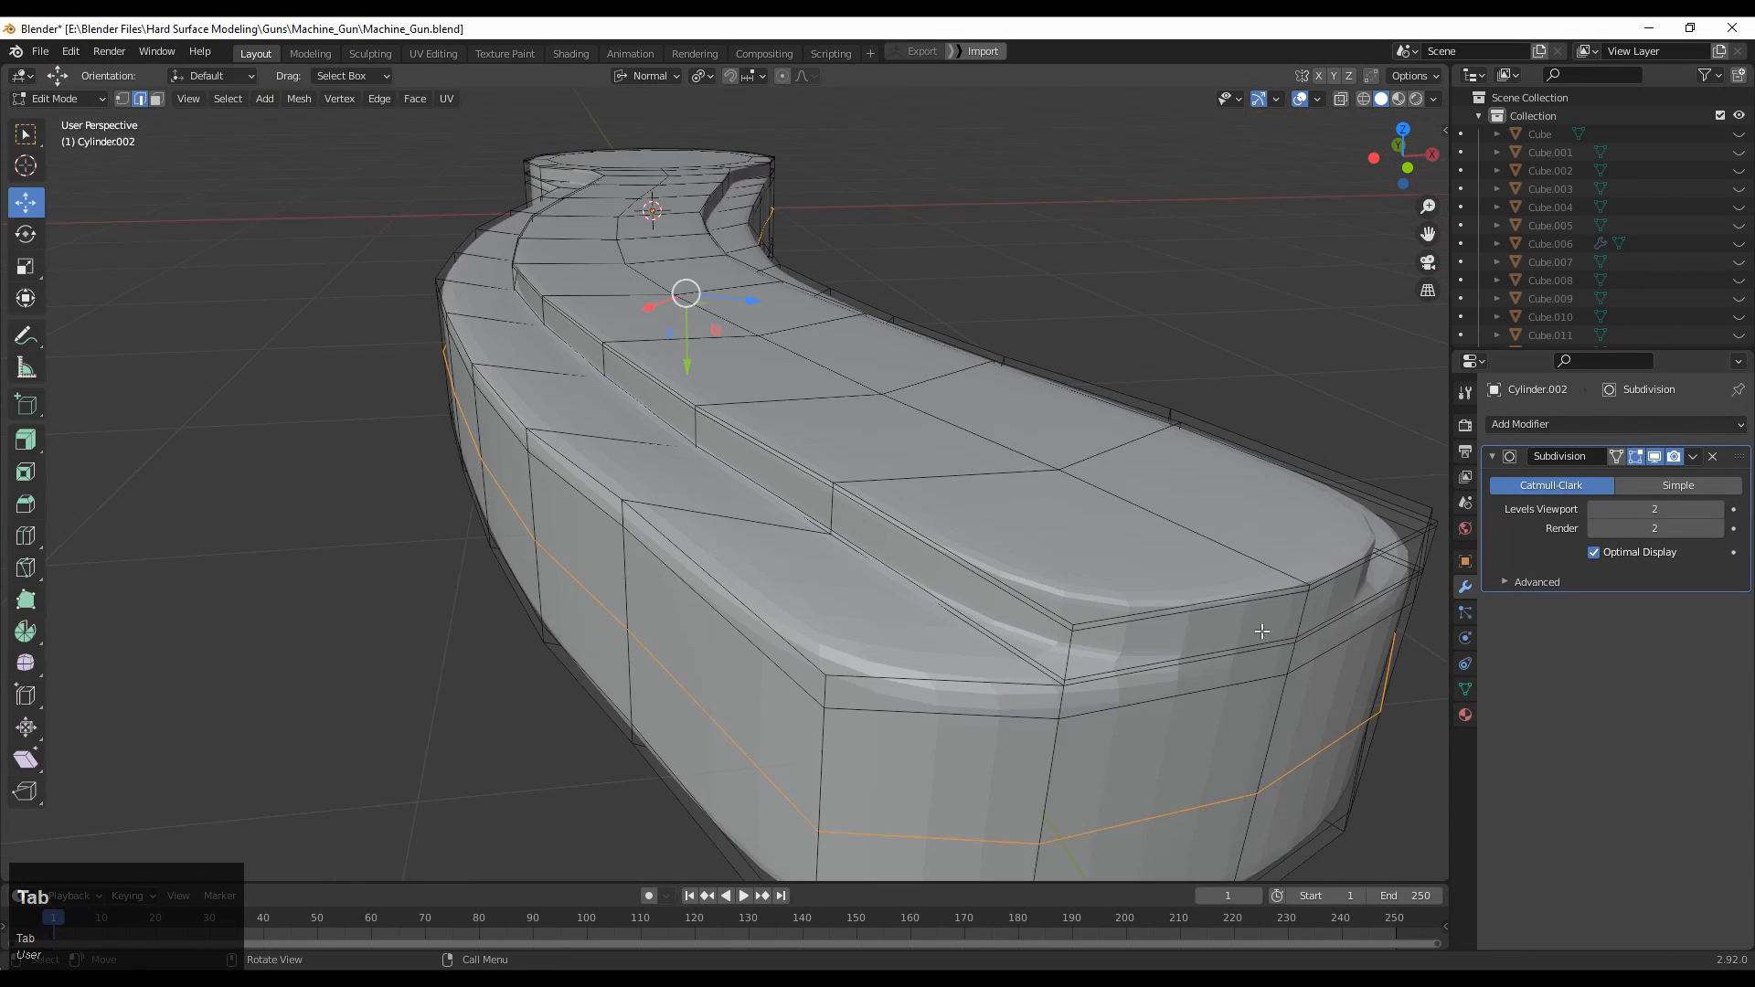
pyautogui.moveTo(1334, 97); pyautogui.dragTo(1108, 247, button='middle')
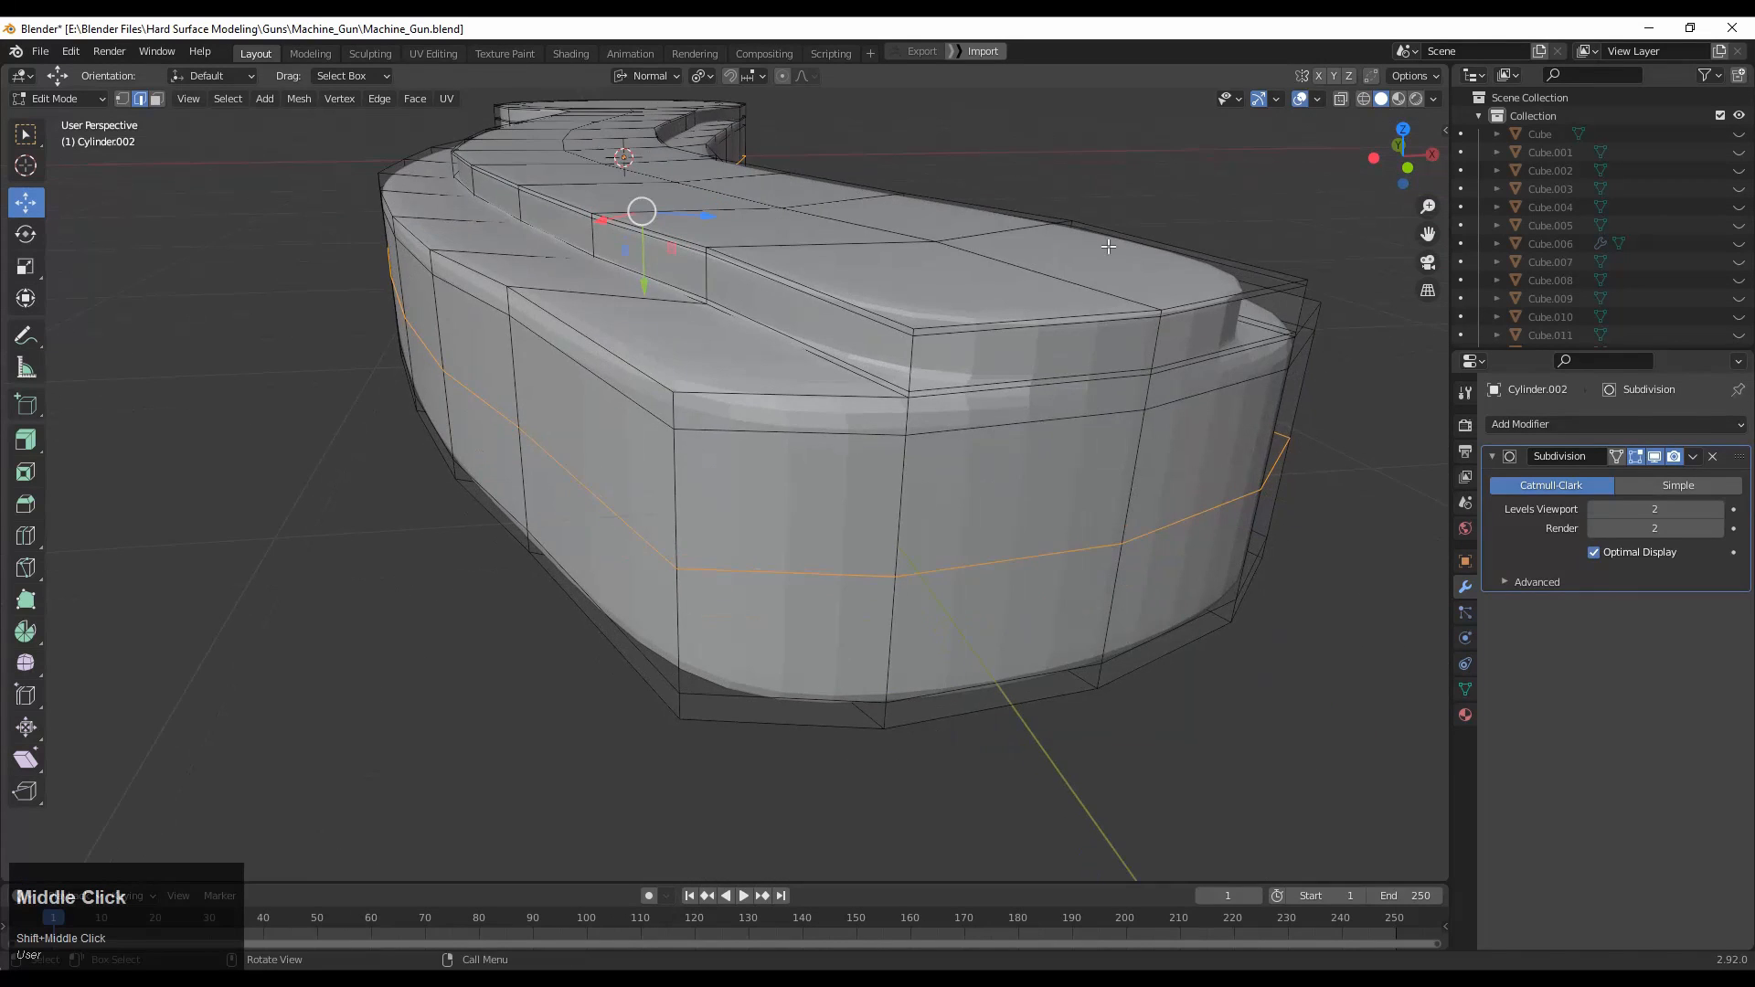
pyautogui.press('Tab')
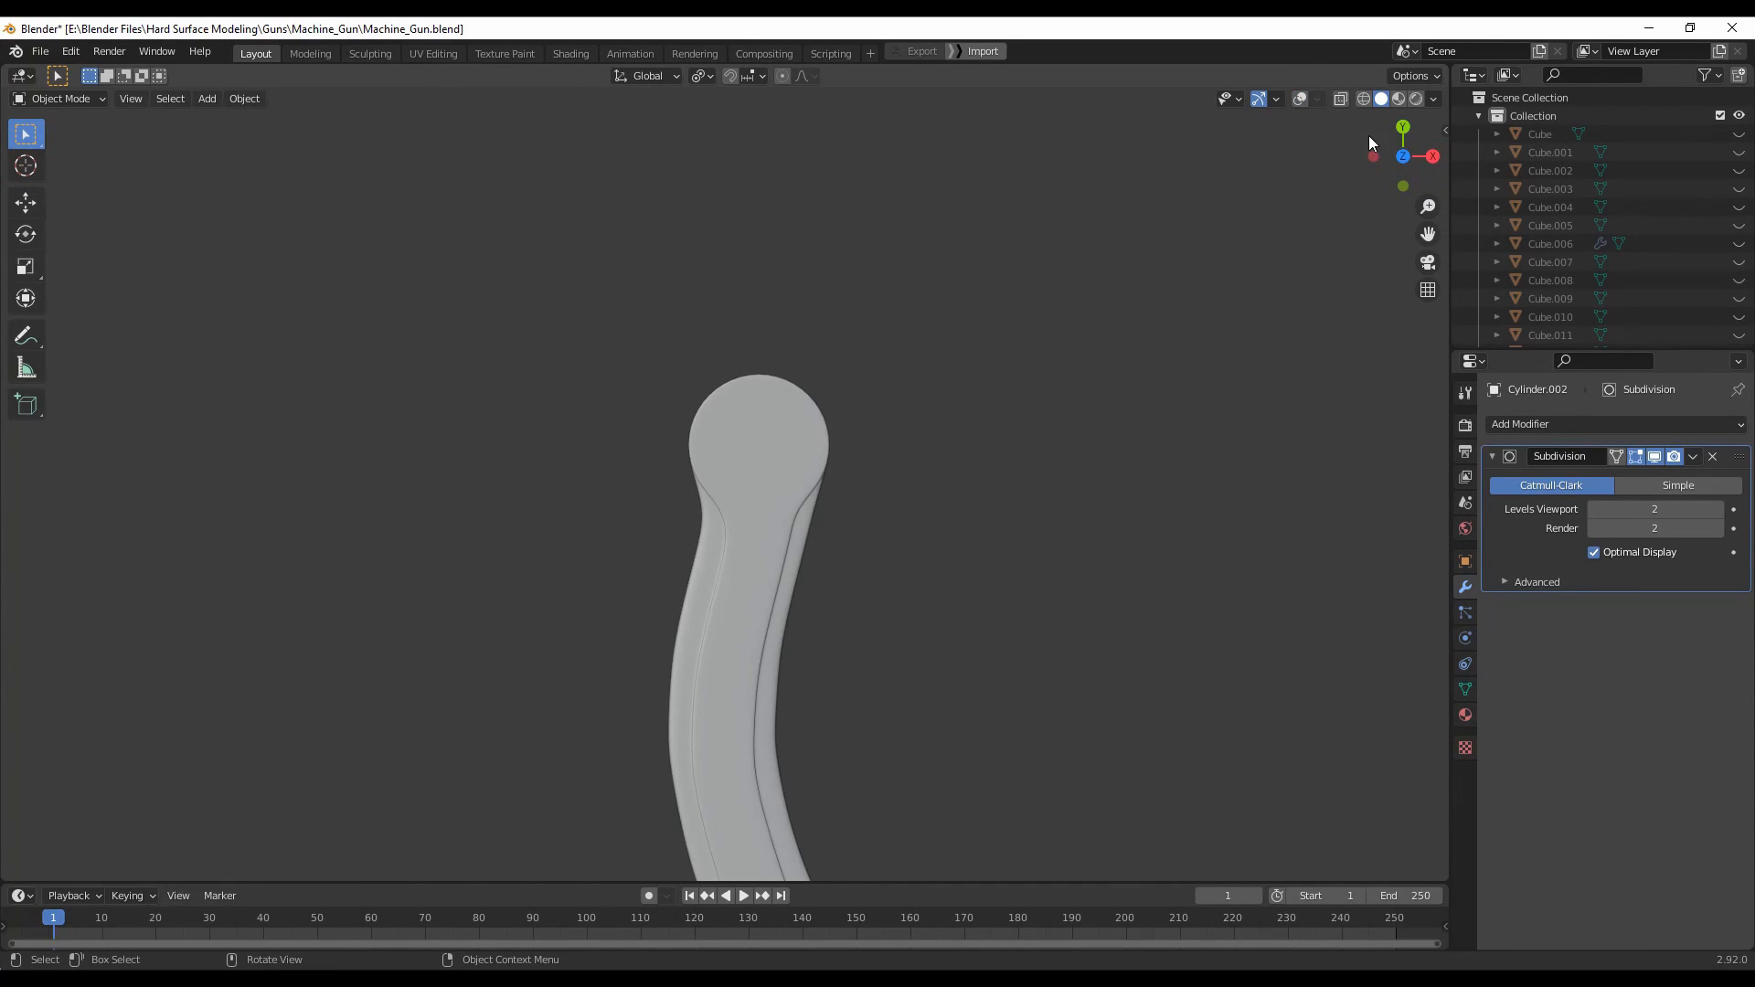
# Reopen the mesh for editing with overlays shown and inset the head's round upper cap face by 0.2766 m.
pyautogui.scroll(2, 745, 575)
pyautogui.keyDown('shift'); pyautogui.moveTo(794, 470); pyautogui.dragTo(752, 483, button='middle'); pyautogui.keyUp('shift')
pyautogui.press('Tab')
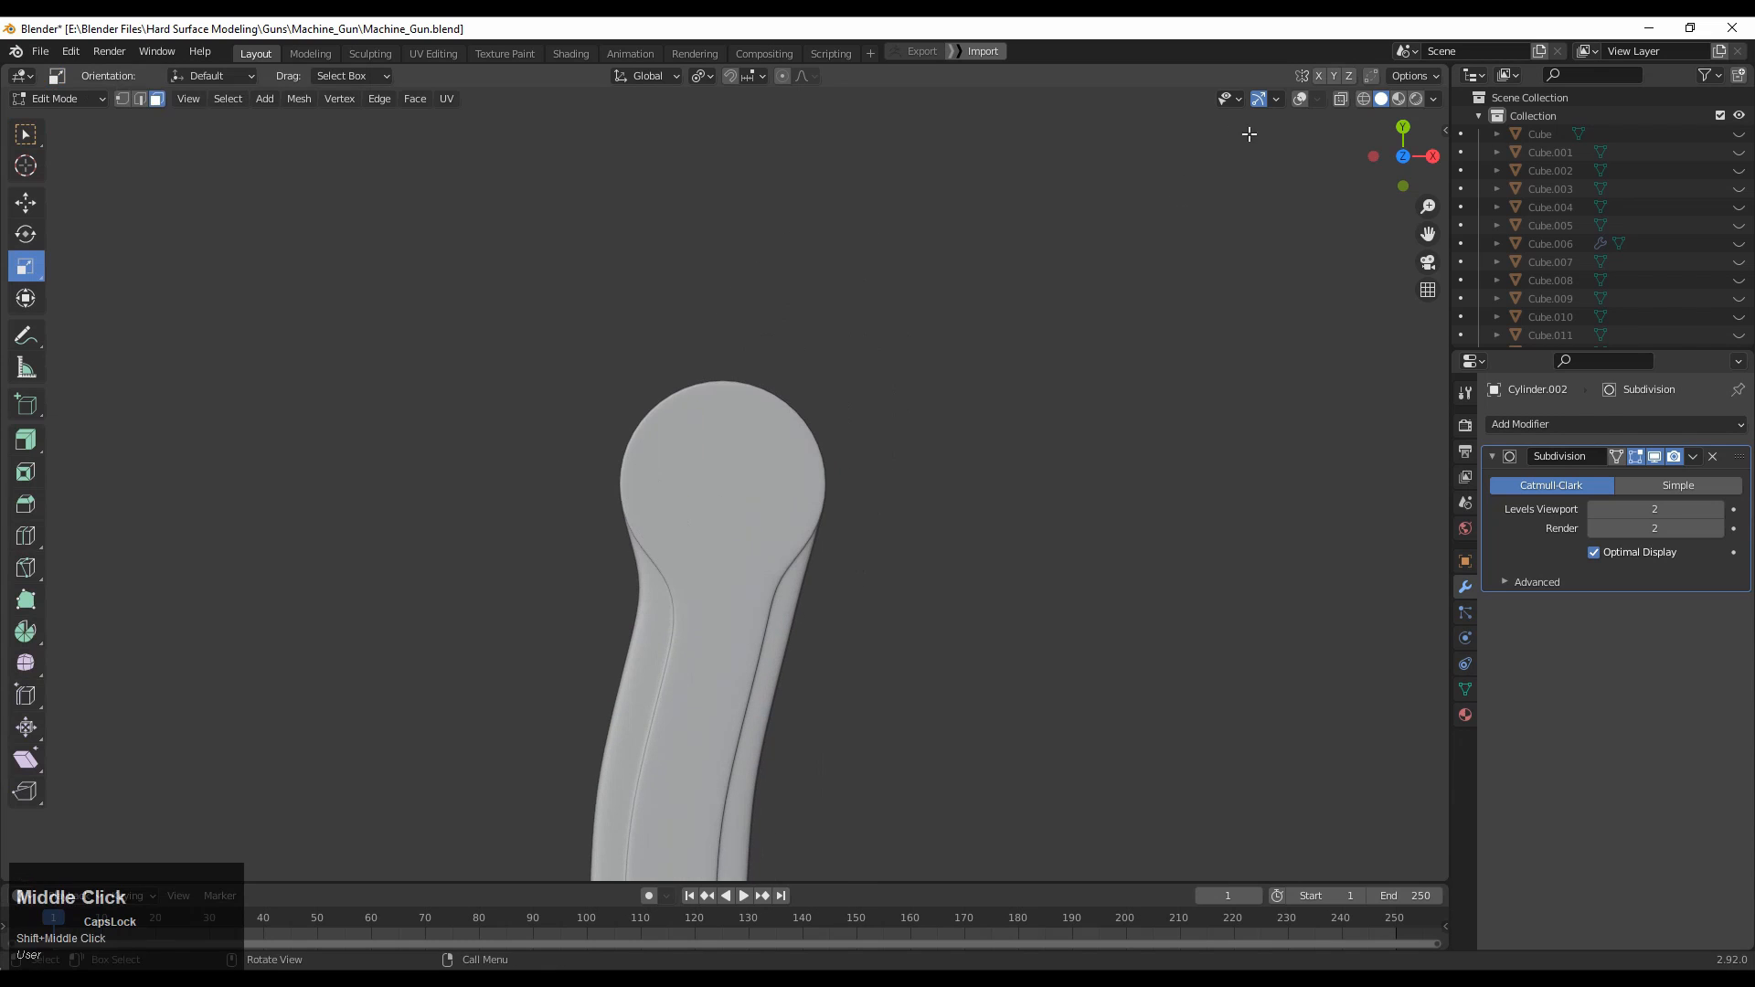
pyautogui.click(1299, 99)
pyautogui.click(737, 475)
pyautogui.scroll(3, 823, 475)
pyautogui.keyDown('shift'); pyautogui.moveTo(964, 458); pyautogui.dragTo(952, 501, button='middle'); pyautogui.keyUp('shift')
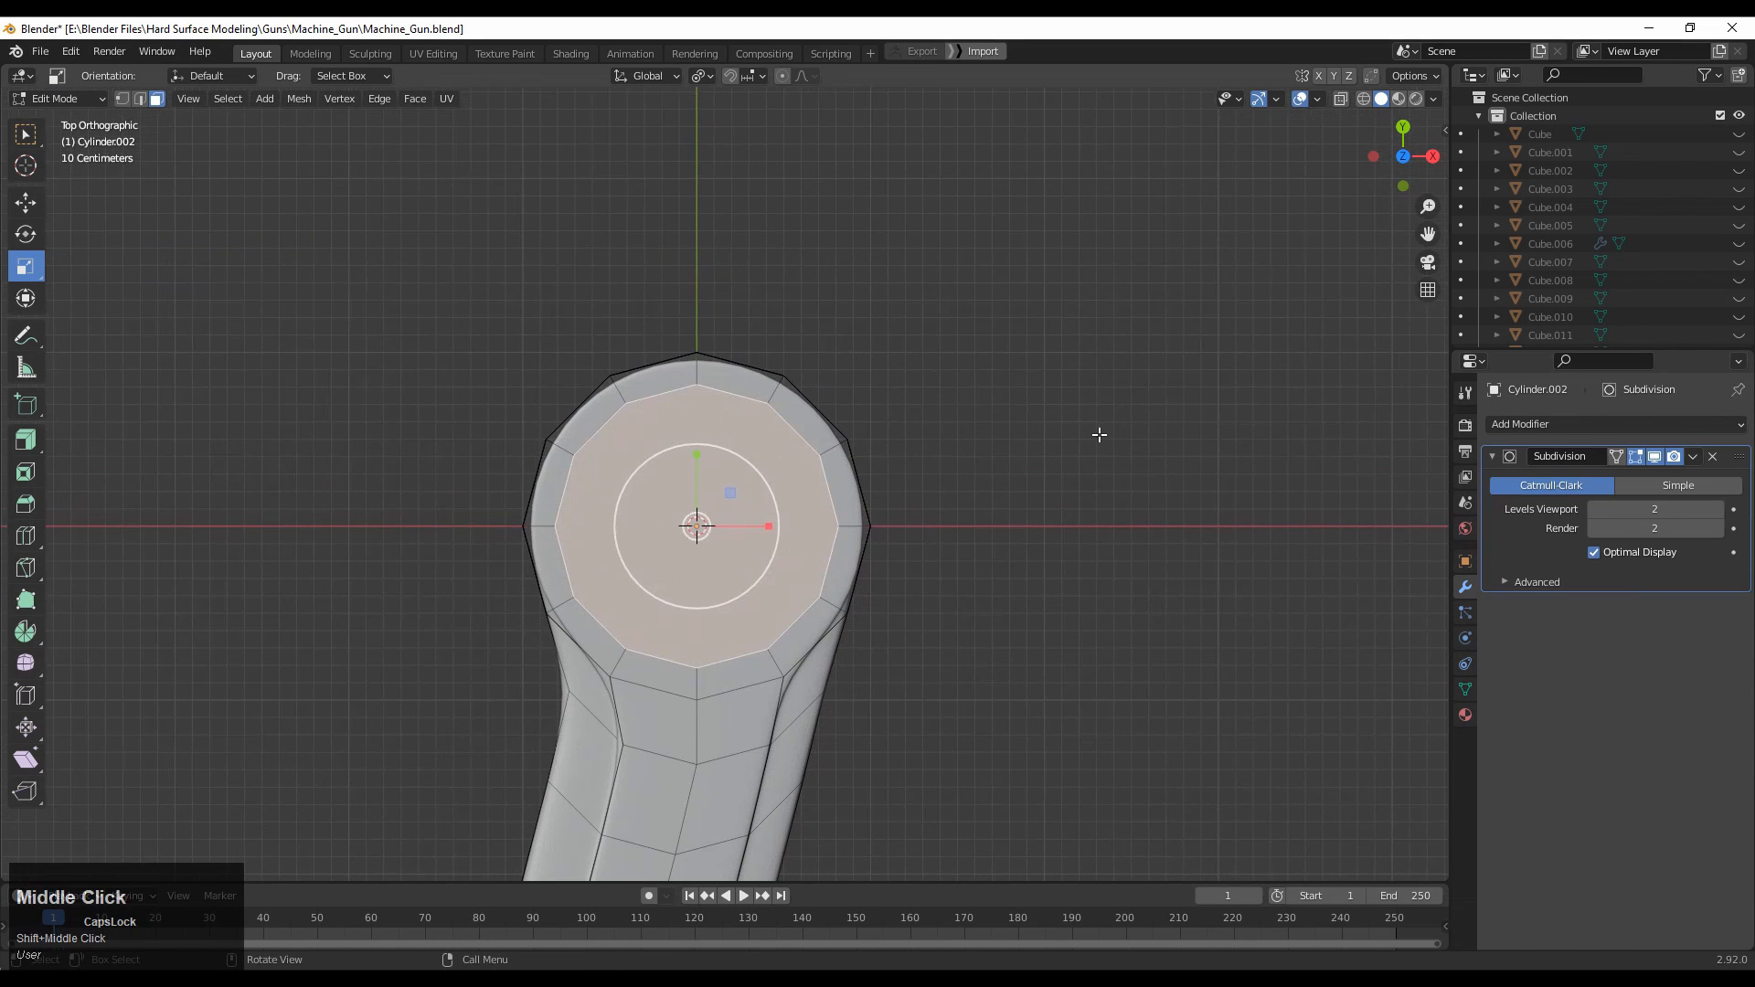
pyautogui.press('i')
pyautogui.click(1224, 430)
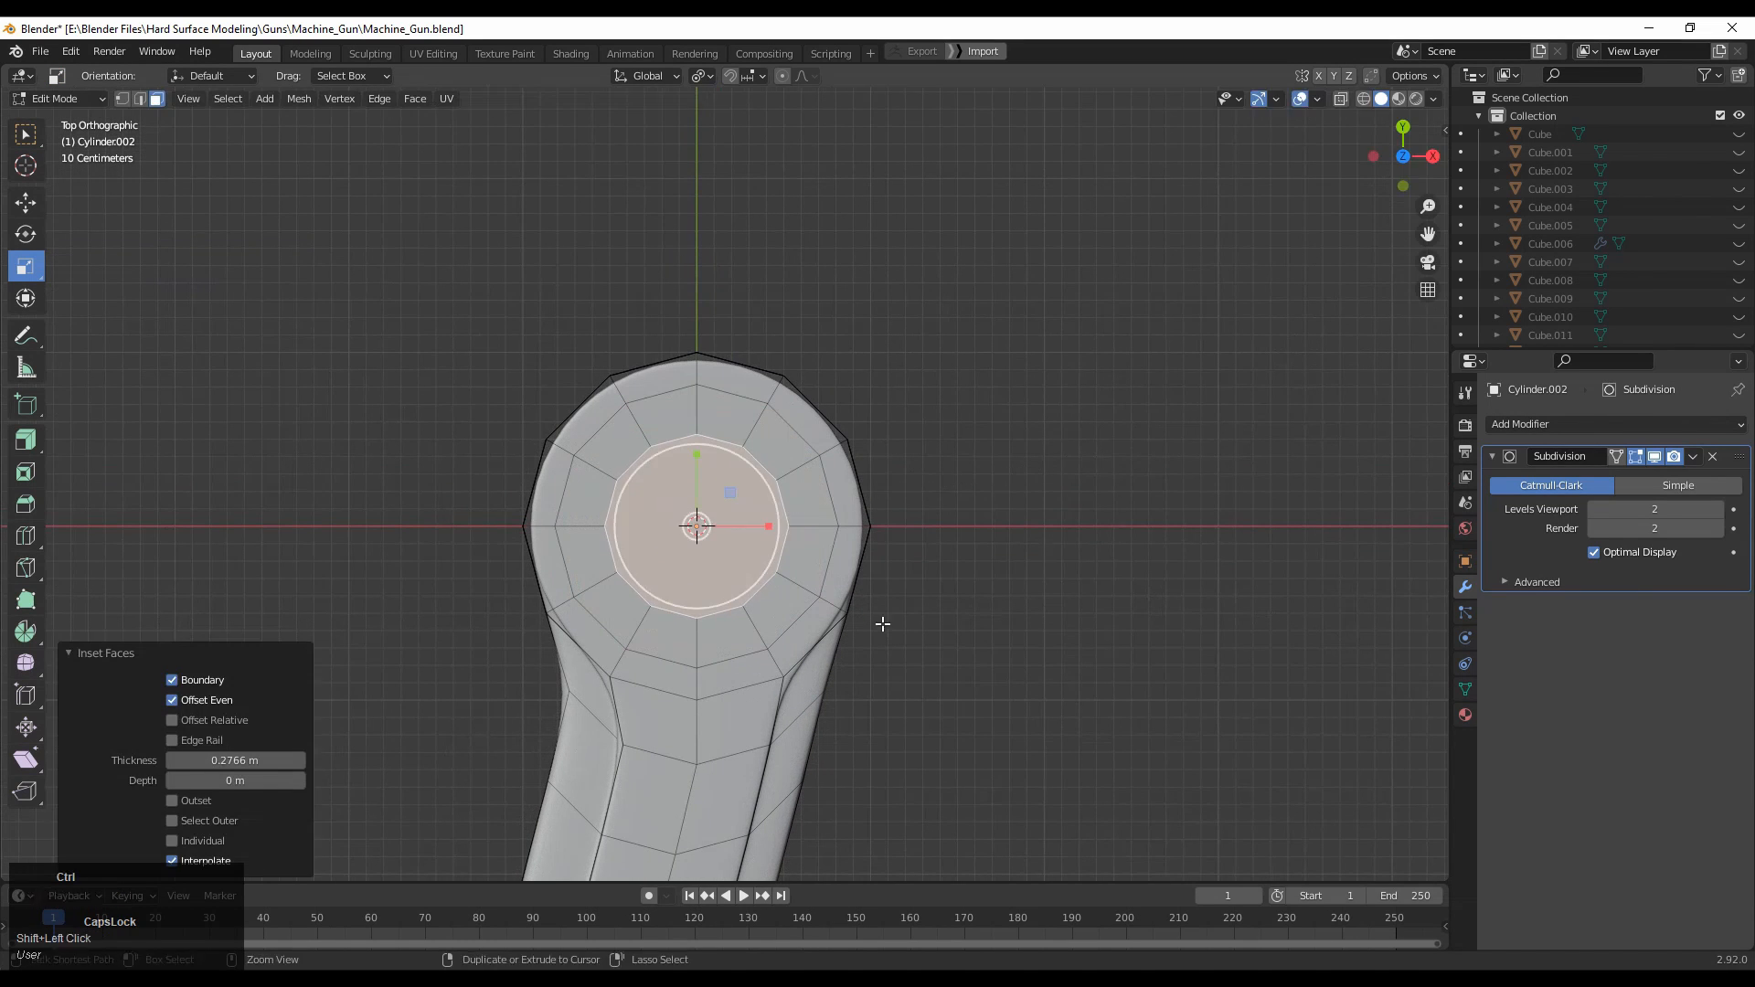
pyautogui.moveTo(881, 619); pyautogui.dragTo(656, 463, button='middle')
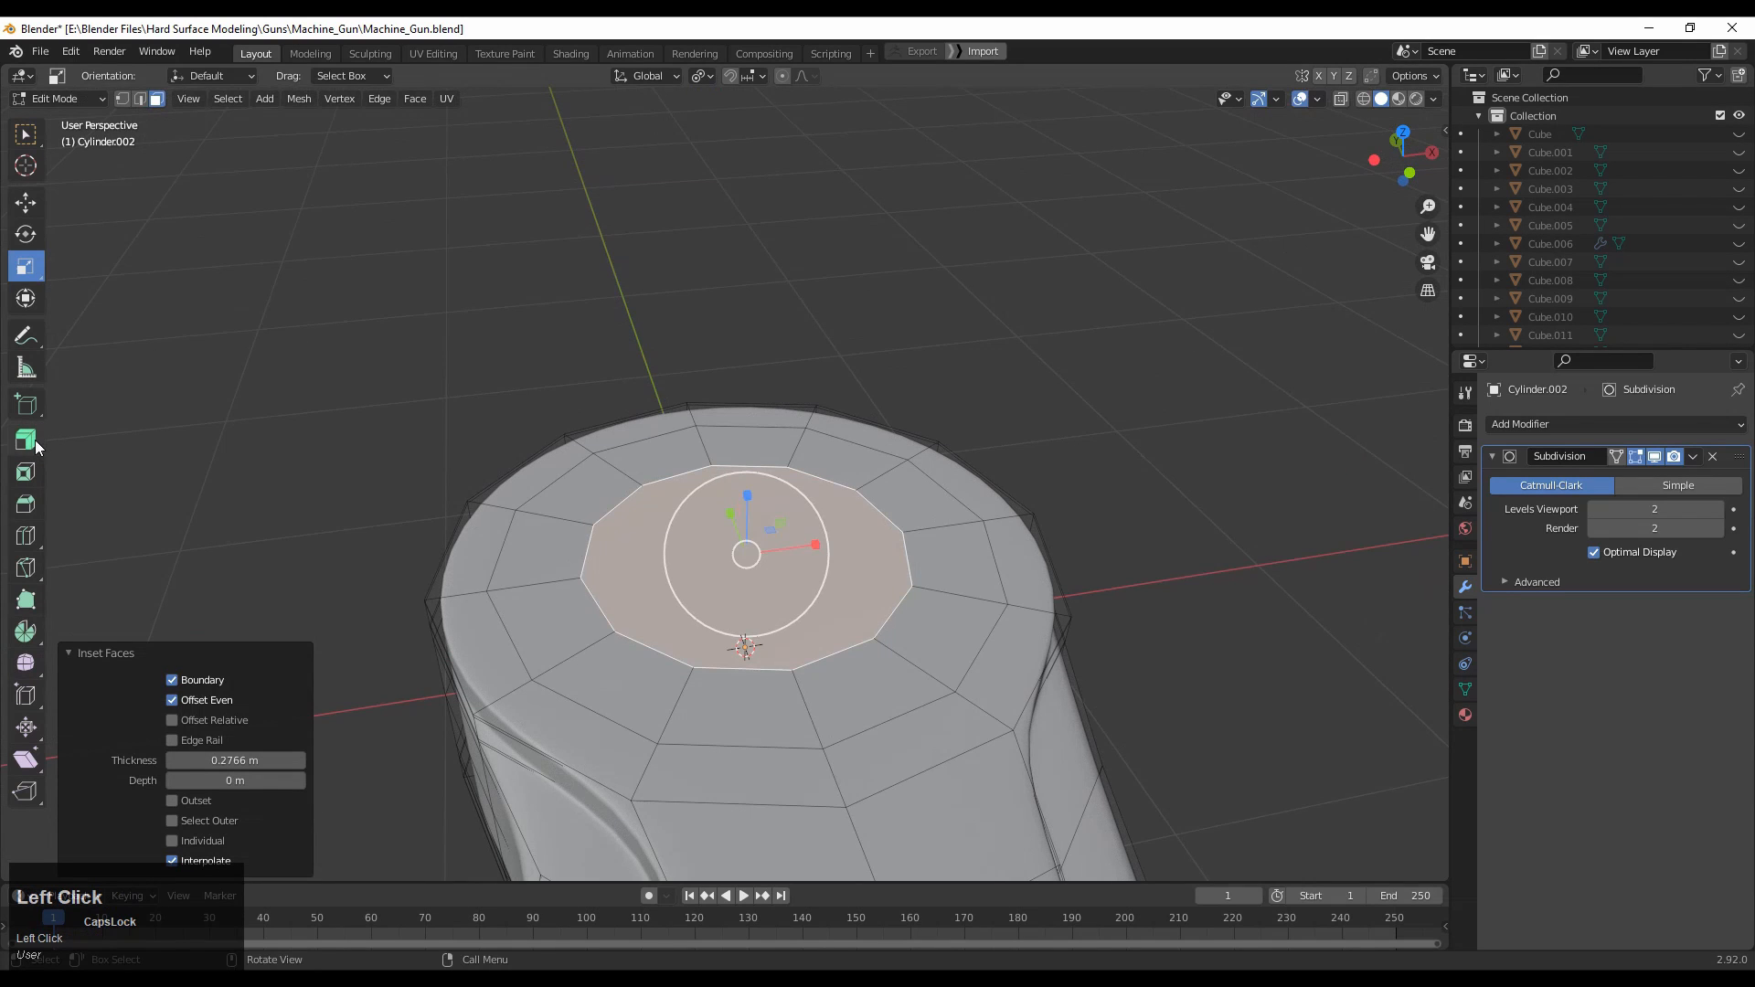
# Turn off the Subdivision modifier's viewport display and undo a trial 0.59 m inward extrusion of the head's inset face.
pyautogui.moveTo(748, 472); pyautogui.dragTo(747, 502)
pyautogui.click(743, 555)
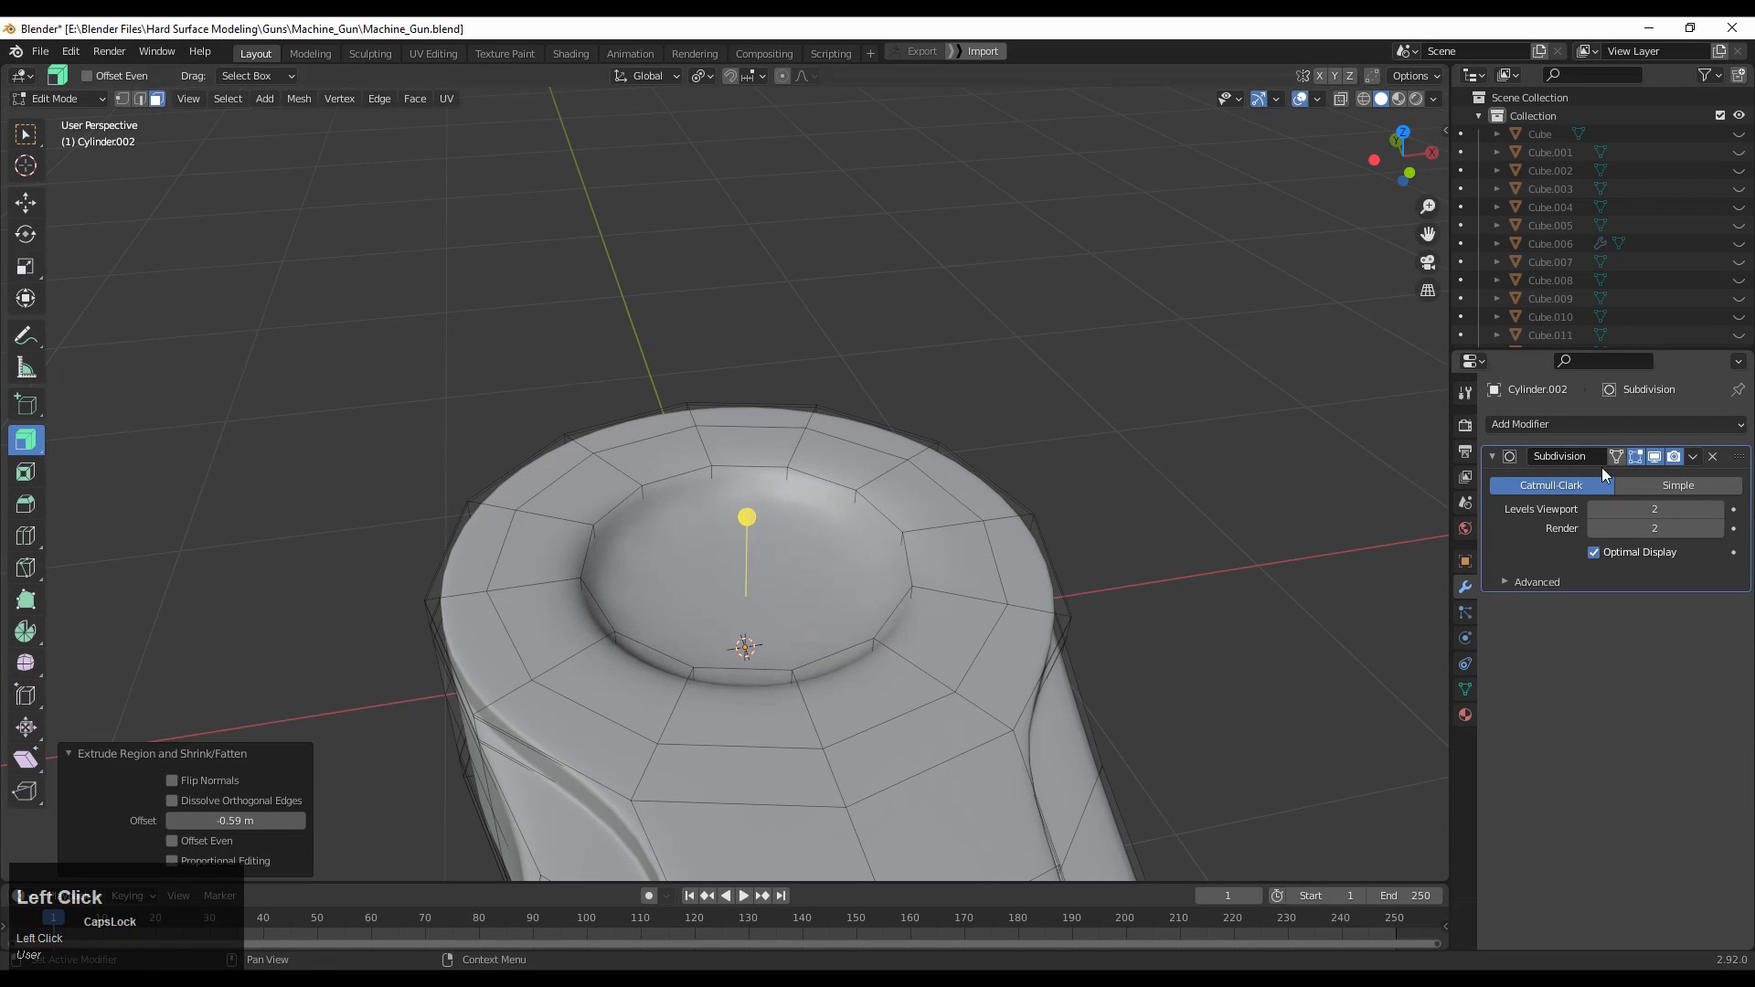
pyautogui.click(1654, 456)
pyautogui.moveTo(732, 493); pyautogui.dragTo(1141, 491, button='middle')
pyautogui.hotkey('ctrl', 'z')
# Extrude the head's inset face inward by 0.333 m and shrink the recess floor twice by a factor of 0.9.
pyautogui.hotkey('alt', 'e')
pyautogui.click(747, 461)
pyautogui.press('s')
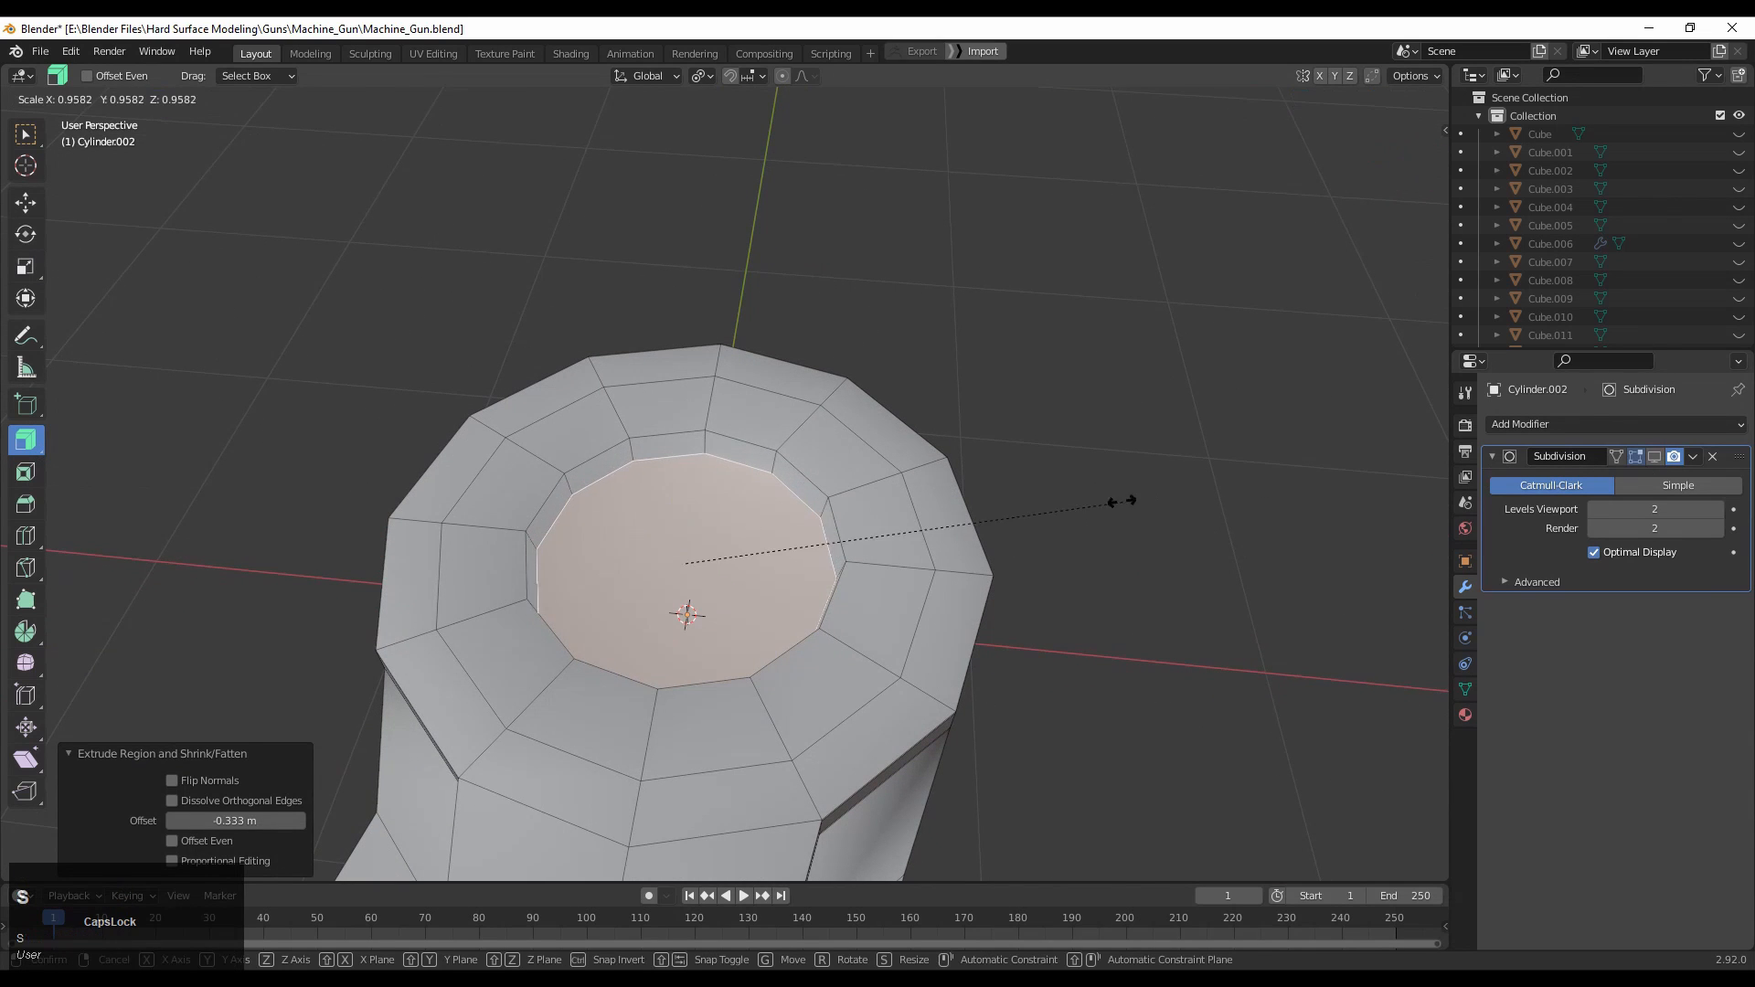
pyautogui.click(1070, 523)
pyautogui.moveTo(1077, 552); pyautogui.dragTo(1101, 517, button='middle')
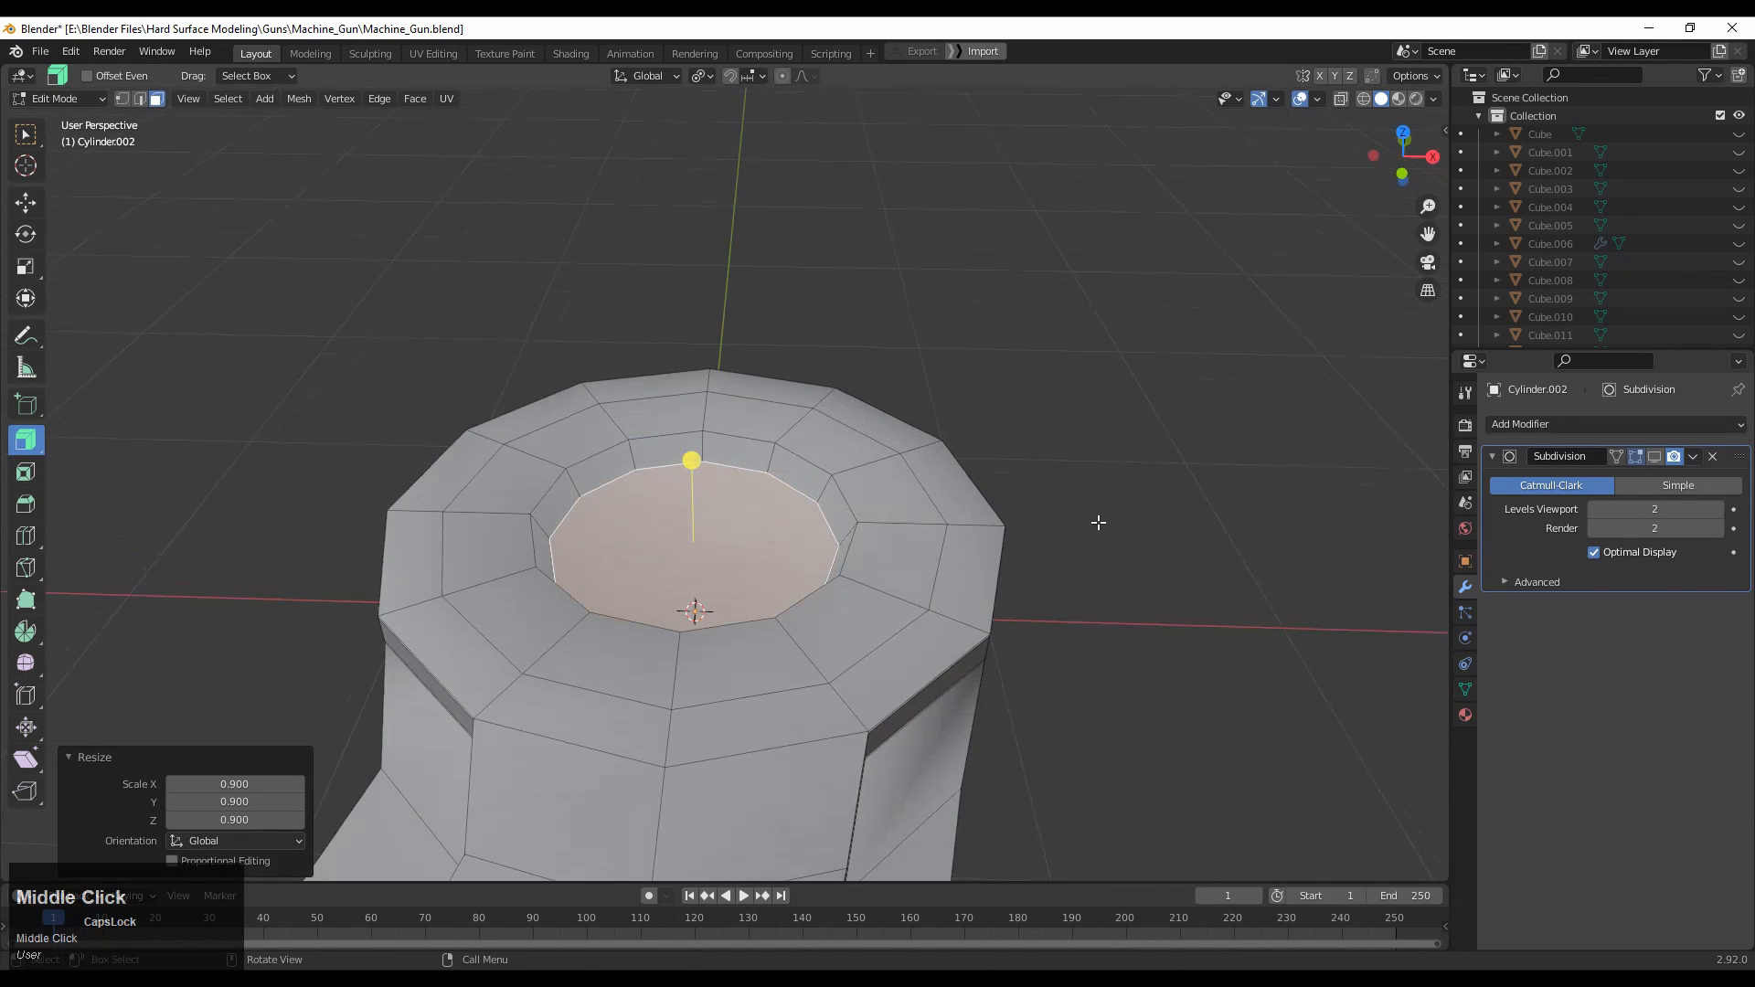
pyautogui.press('s')
pyautogui.keyDown('ctrl'); pyautogui.click(1133, 518); pyautogui.keyUp('ctrl')
# Inset the recess floor by 0.01418 m, and inset the resulting face again by 0.1115 m.
pyautogui.press('i')
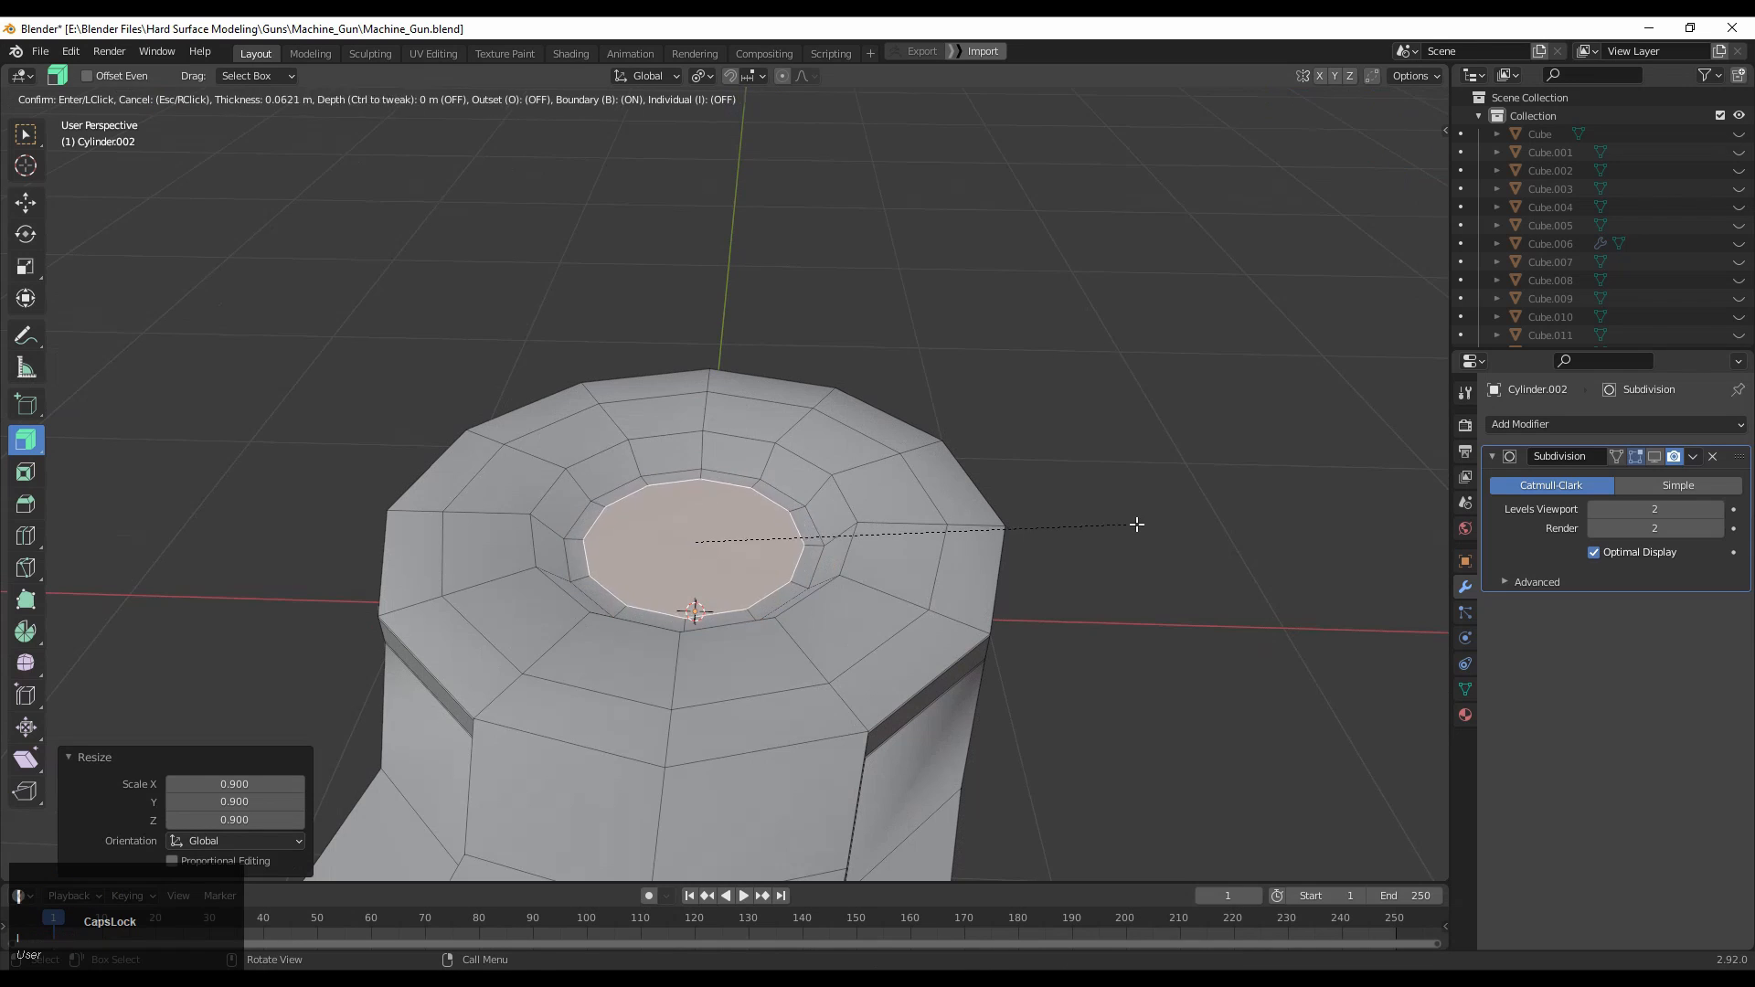
pyautogui.click(1169, 545)
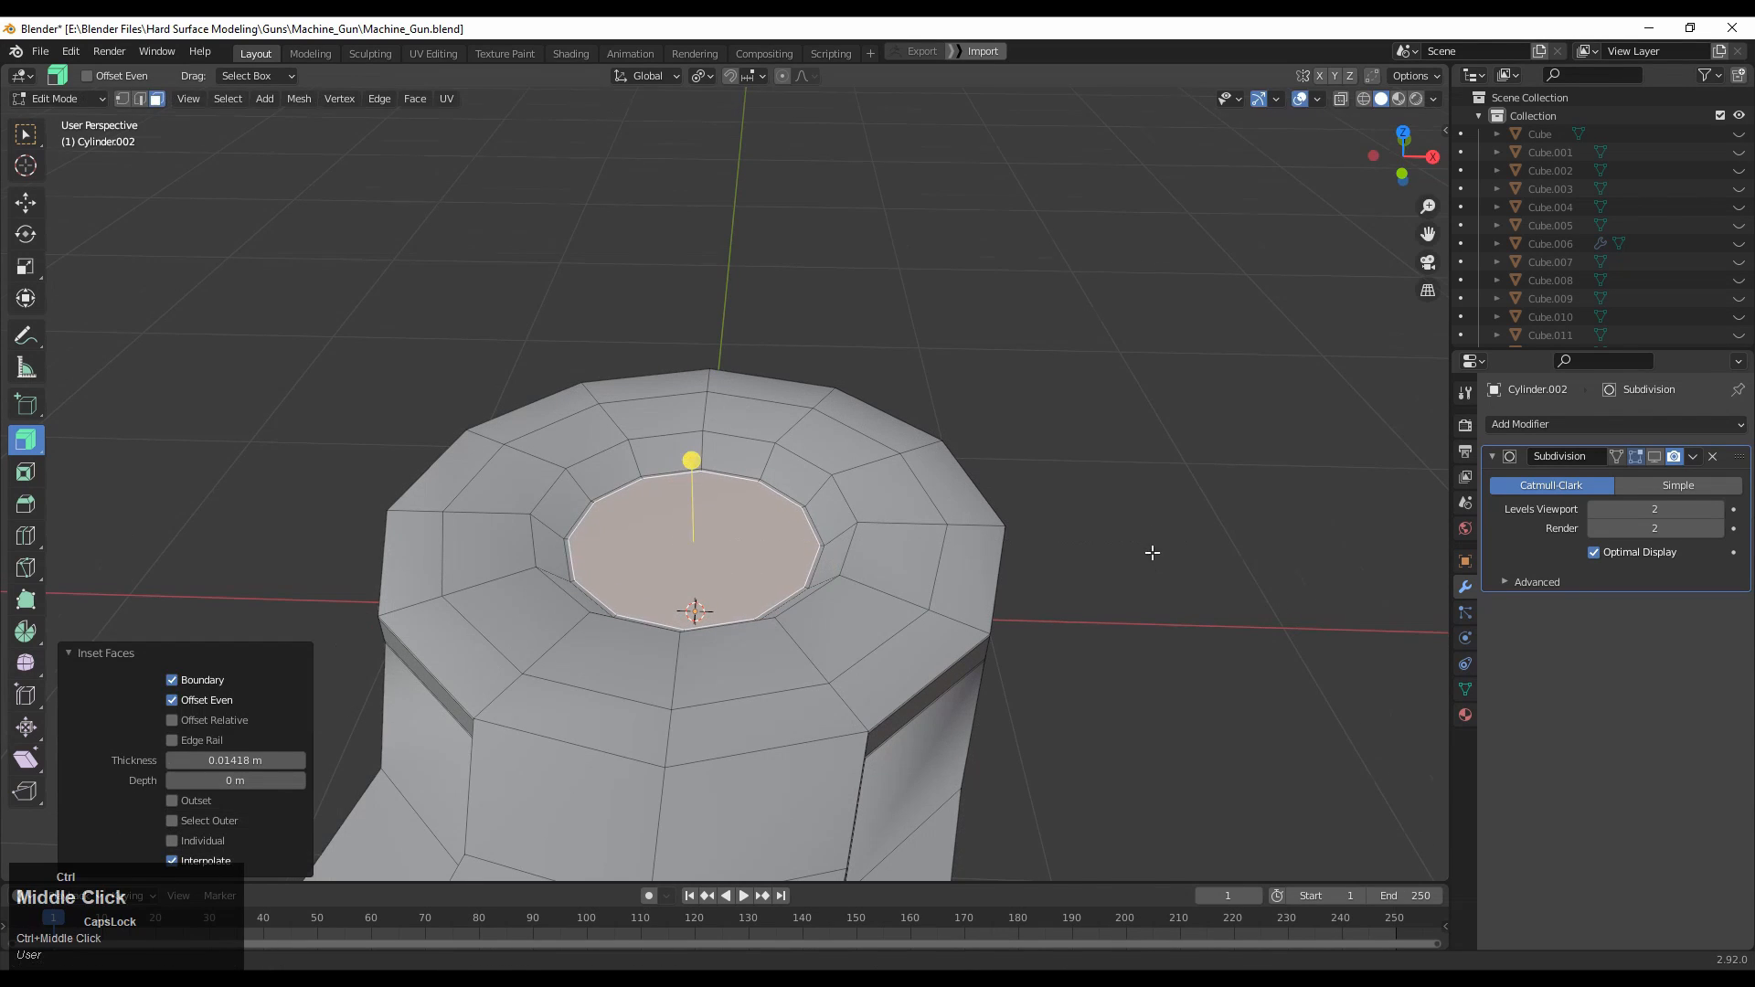
pyautogui.moveTo(1149, 549); pyautogui.dragTo(1197, 517, button='middle')
pyautogui.press('i')
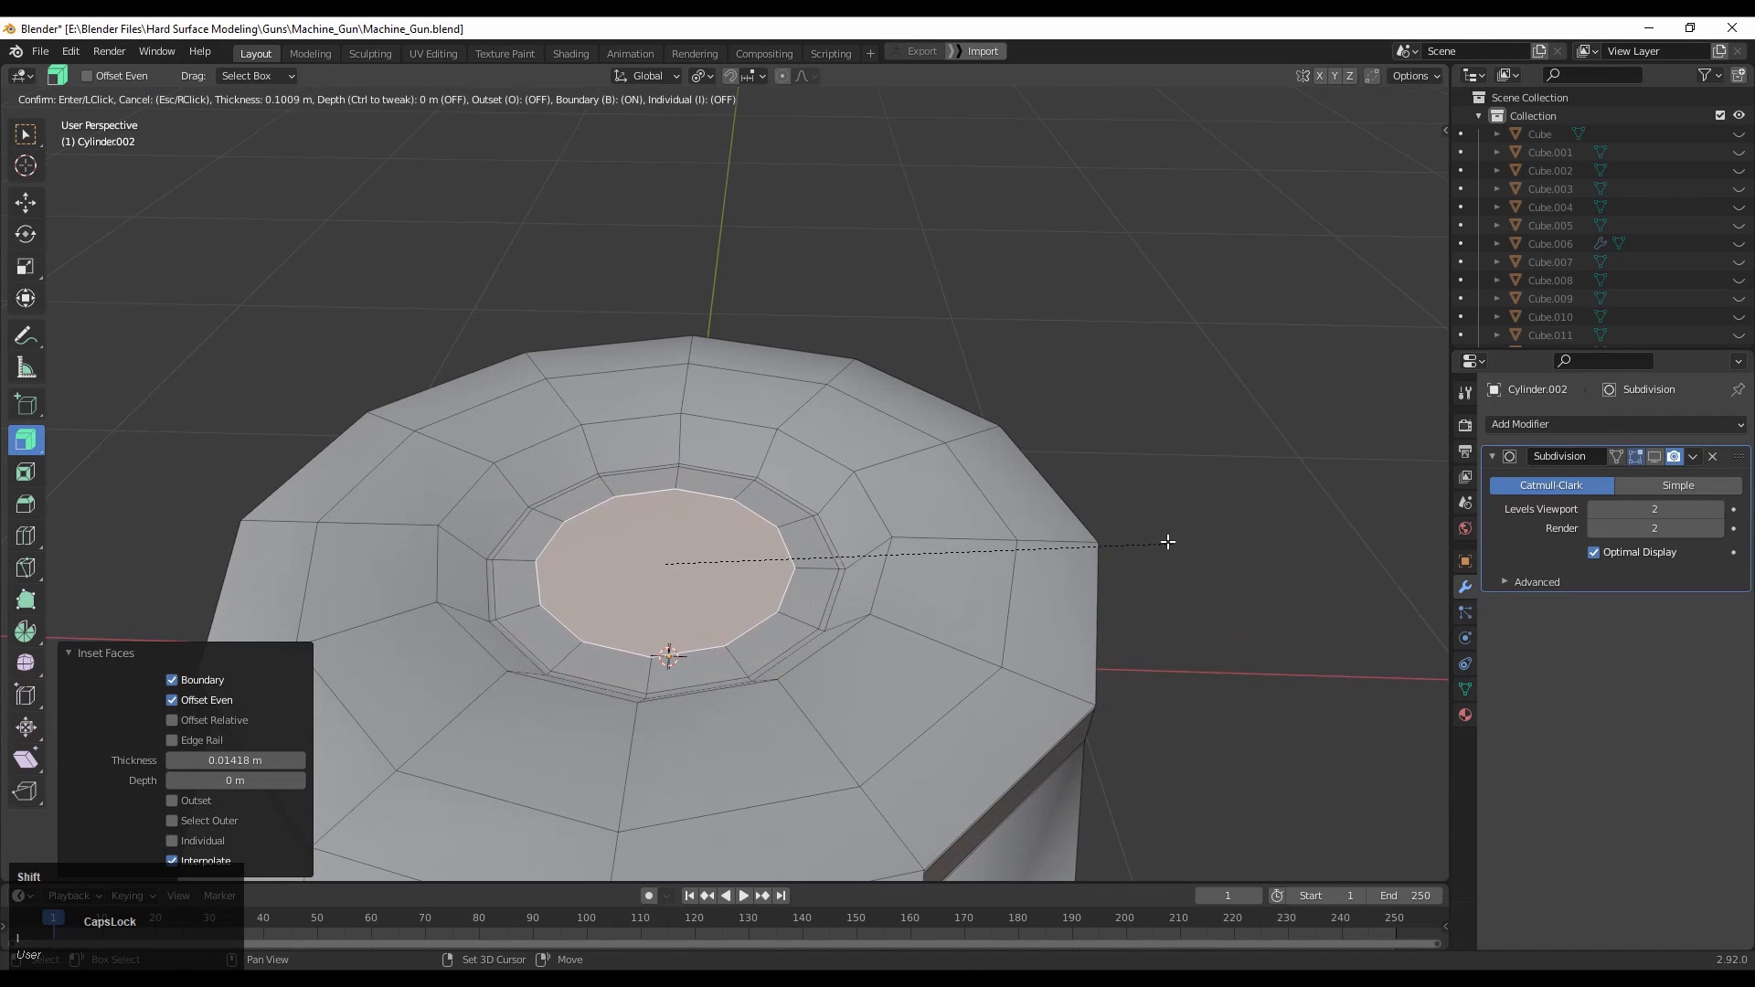
pyautogui.keyDown('shift'); pyautogui.click(1137, 559); pyautogui.keyUp('shift')
# Shrink the inner face slightly, extrude it inward by 0.196 m and inset its floor by 0.01468 m.
pyautogui.press('s')
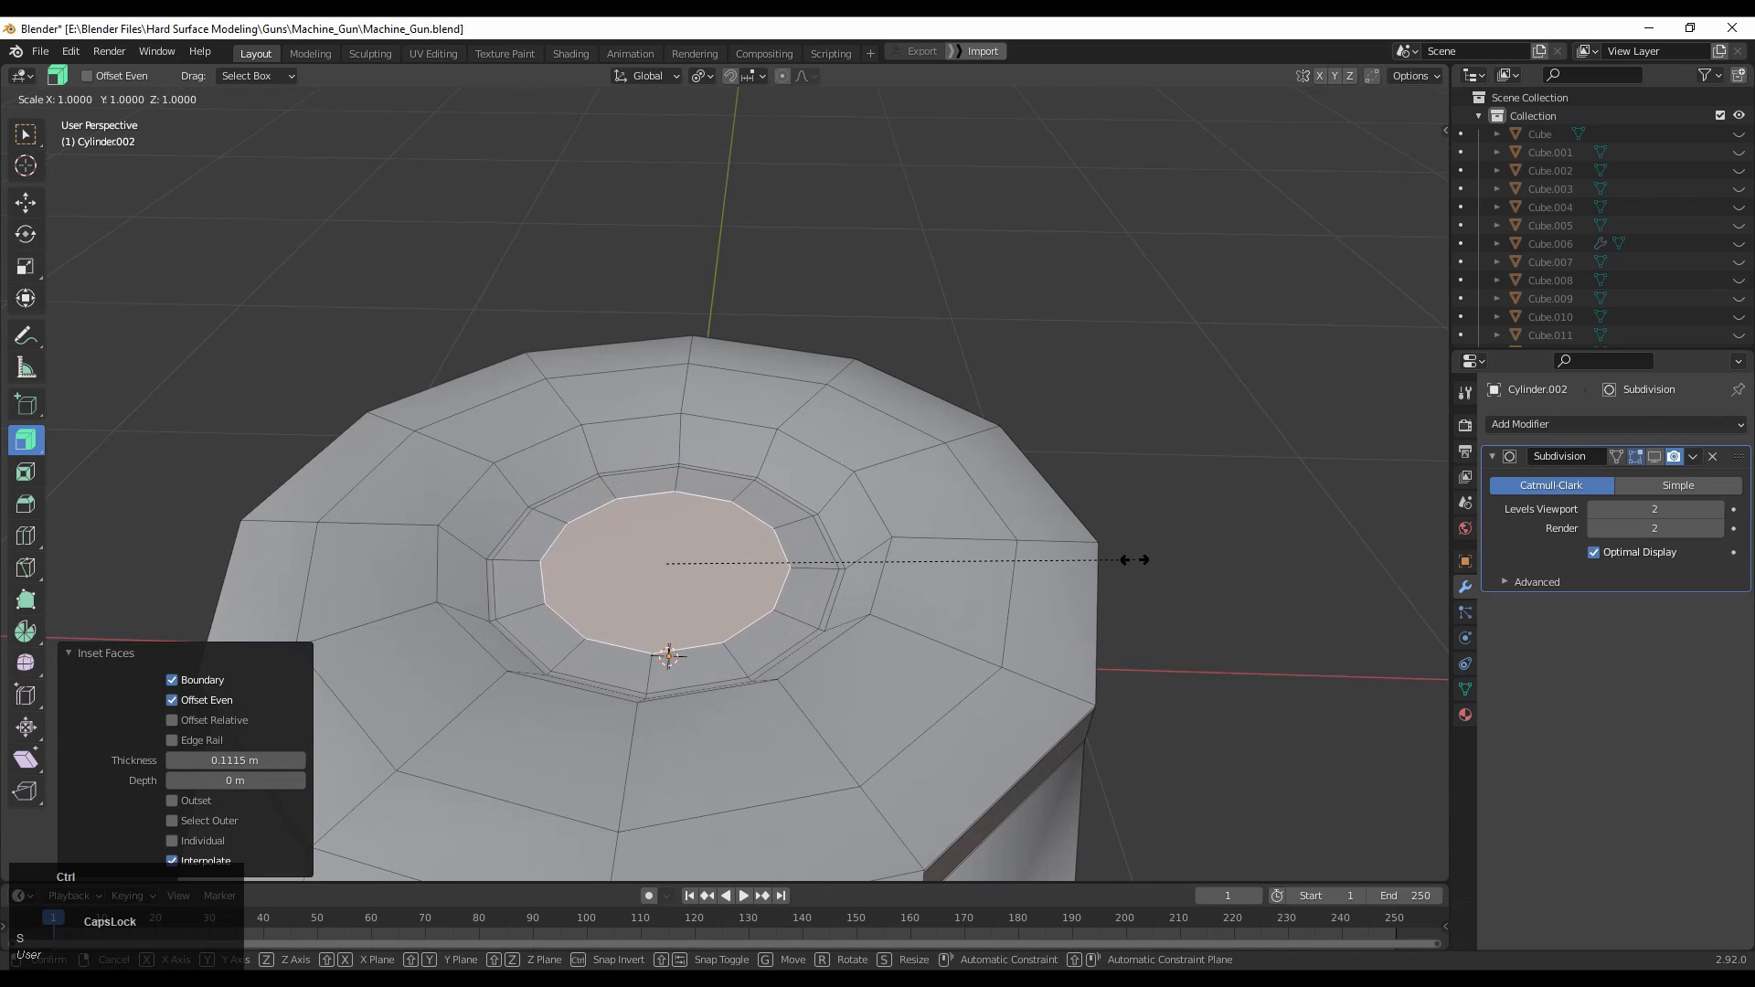
pyautogui.keyDown('ctrl'); pyautogui.click(1093, 555); pyautogui.keyUp('ctrl')
pyautogui.moveTo(652, 484); pyautogui.dragTo(983, 487)
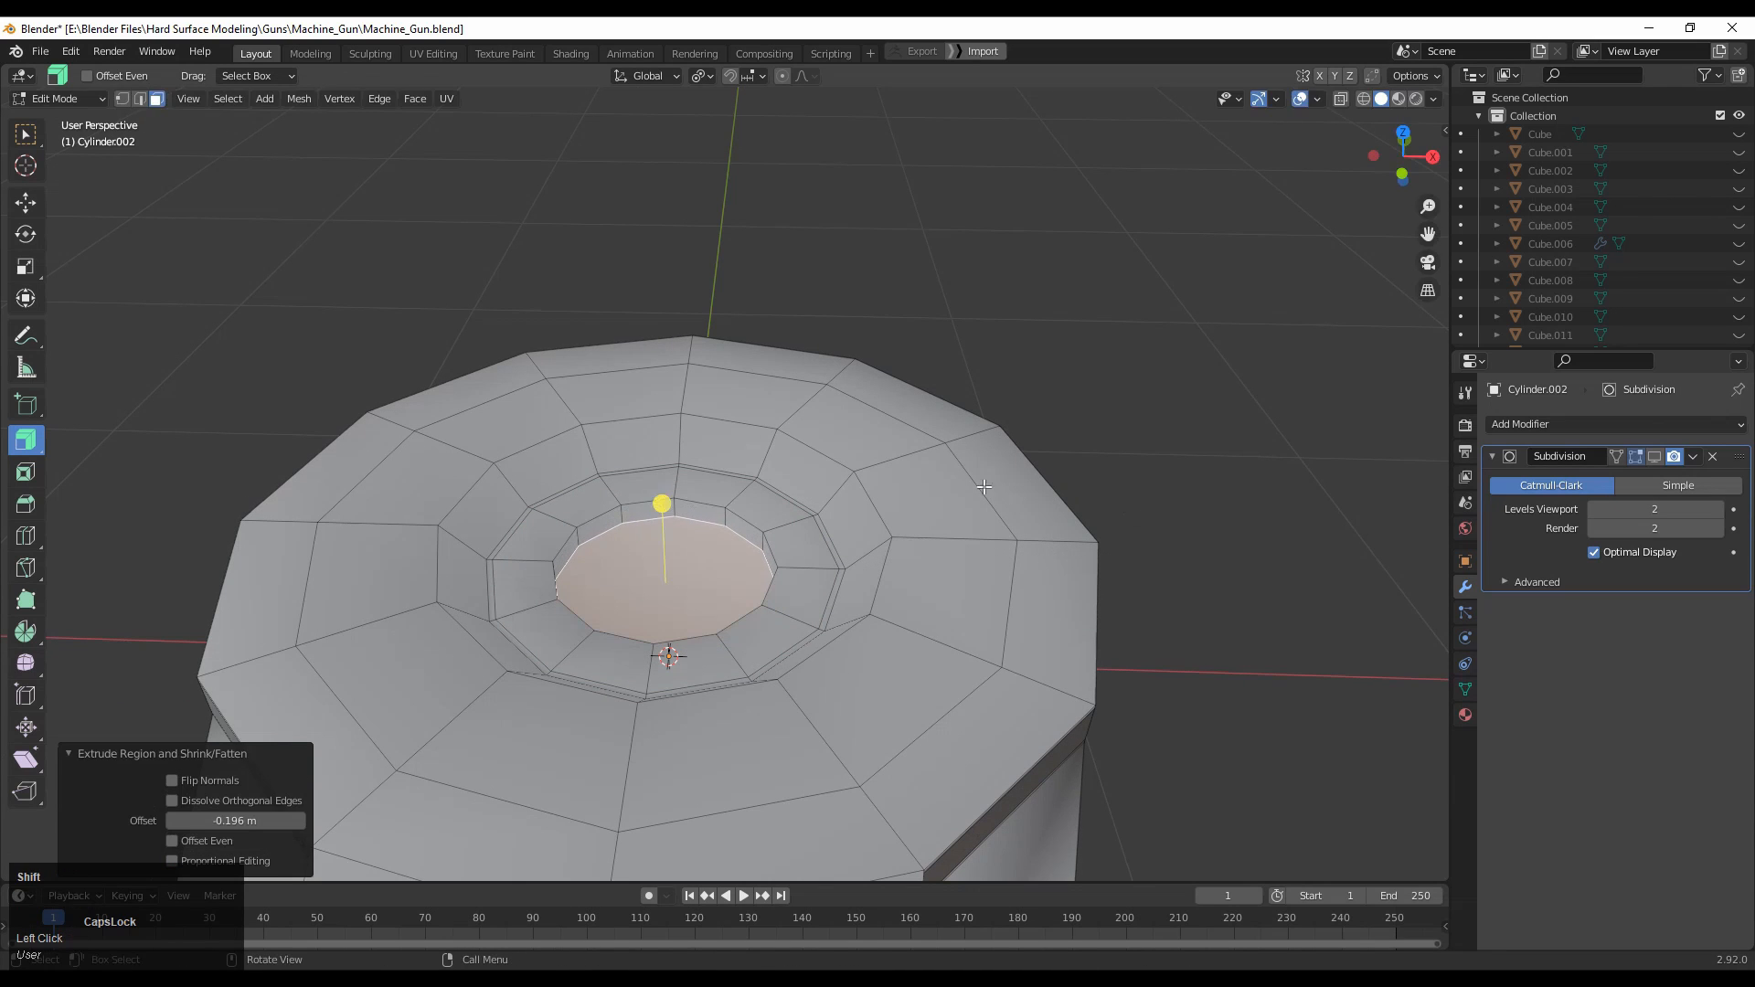
pyautogui.press('i')
pyautogui.keyDown('shift'); pyautogui.click(1305, 561); pyautogui.keyUp('shift')
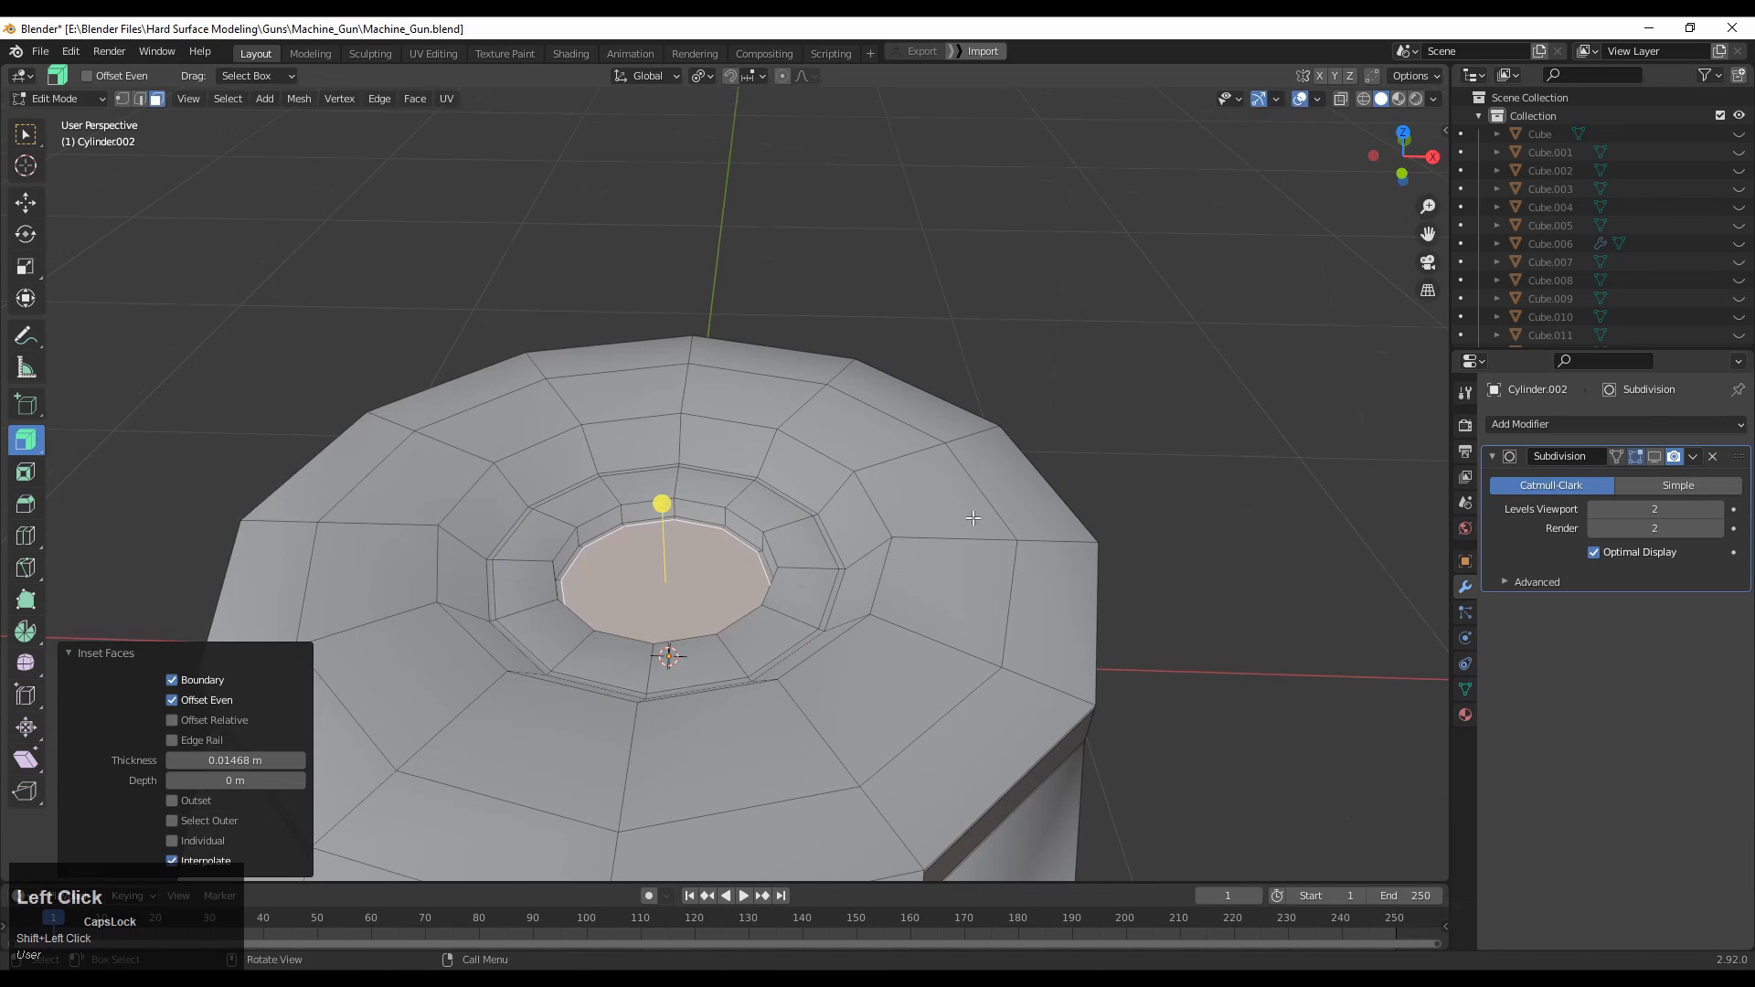
# Add a loop cut with a factor of 0.8 to the flat ring, close to the rim of the inner recess.
pyautogui.keyDown('ctrl'); pyautogui.moveTo(1032, 548); pyautogui.dragTo(1024, 498, button='middle'); pyautogui.keyUp('ctrl')
pyautogui.moveTo(1024, 498); pyautogui.dragTo(951, 493, button='middle')
pyautogui.keyDown('ctrl'); pyautogui.click(883, 549); pyautogui.keyUp('ctrl')
pyautogui.hotkey('ctrl', 'r')
pyautogui.click(848, 519)
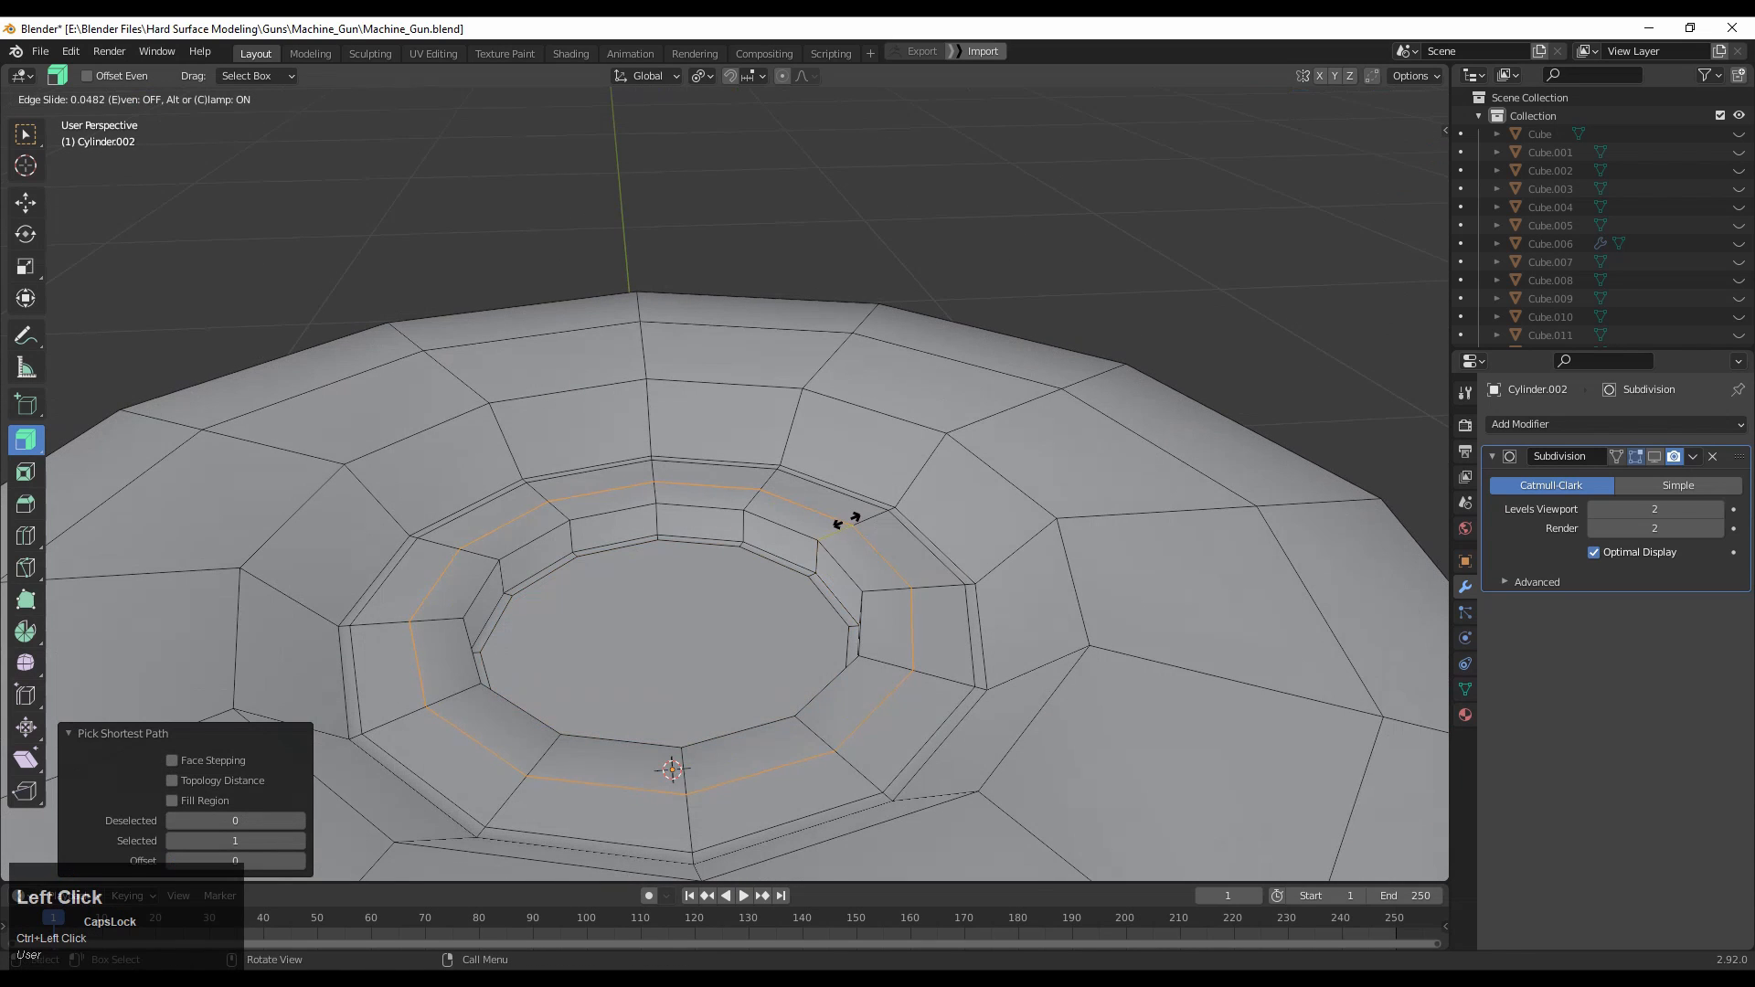
pyautogui.click(662, 521)
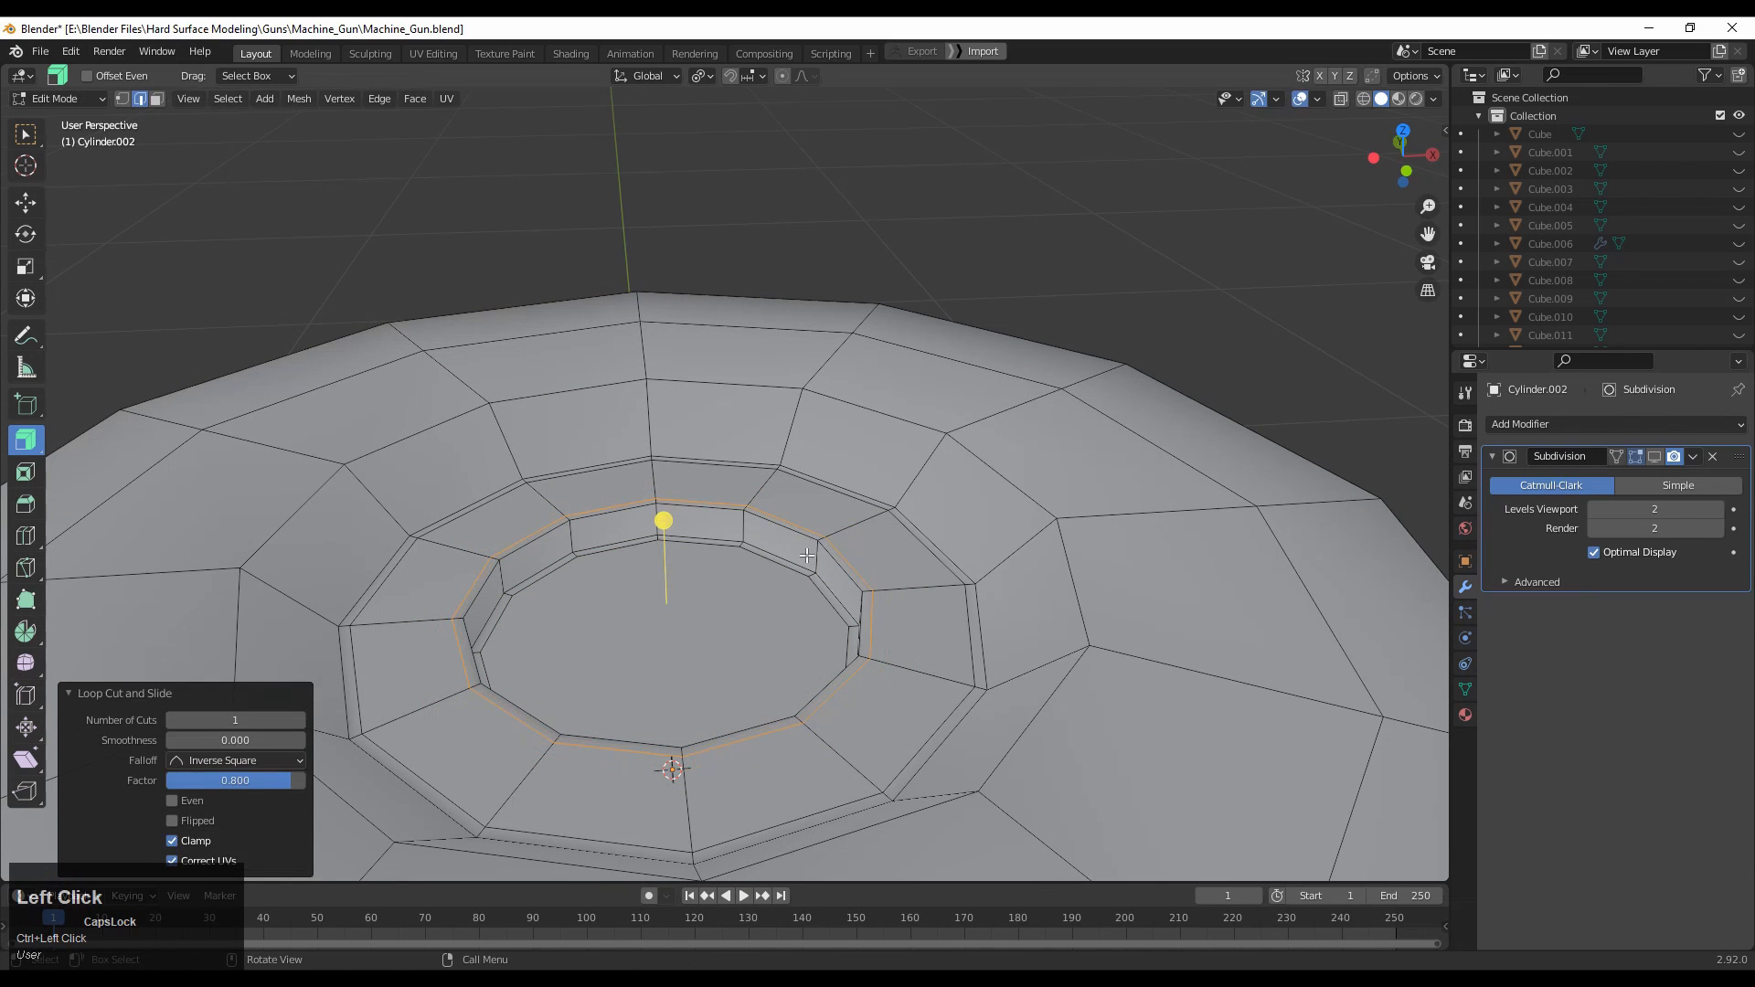
# Inset the face ring of the inner recess wall, and inset the outer recess's sloped face ring by about 0.03 m.
pyautogui.press('3')
pyautogui.press('i')
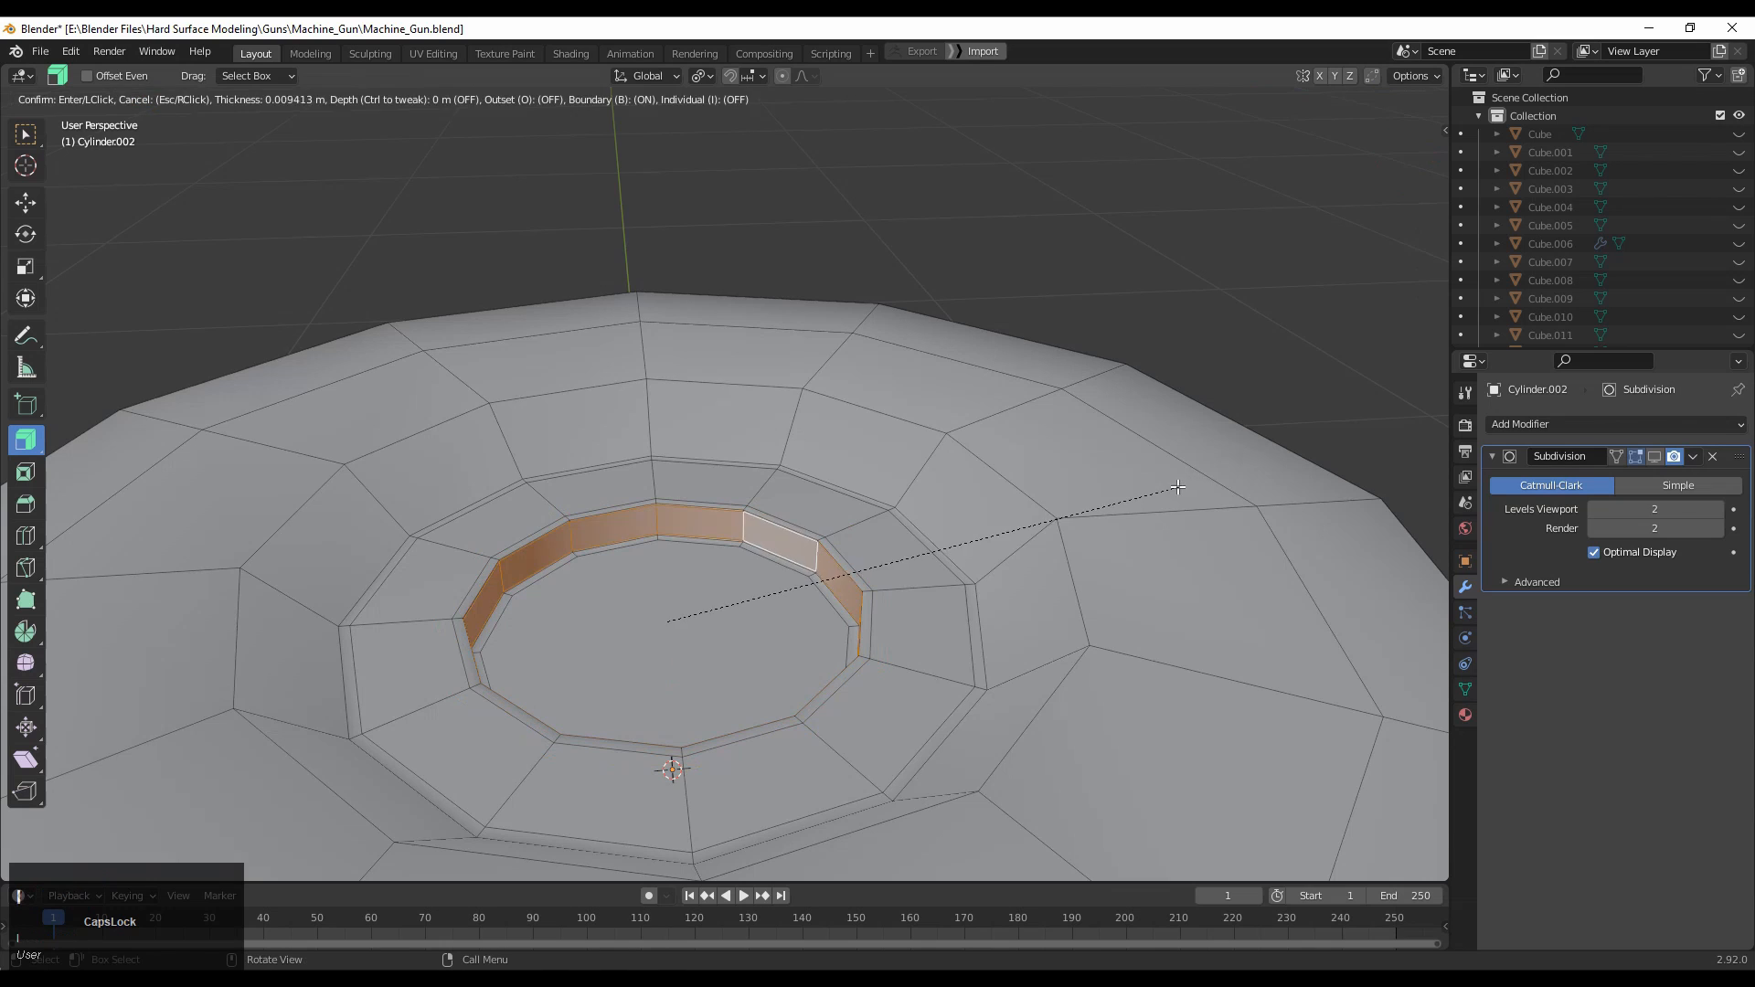
pyautogui.click(1150, 500)
pyautogui.keyDown('alt'); pyautogui.click(834, 524); pyautogui.keyUp('alt')
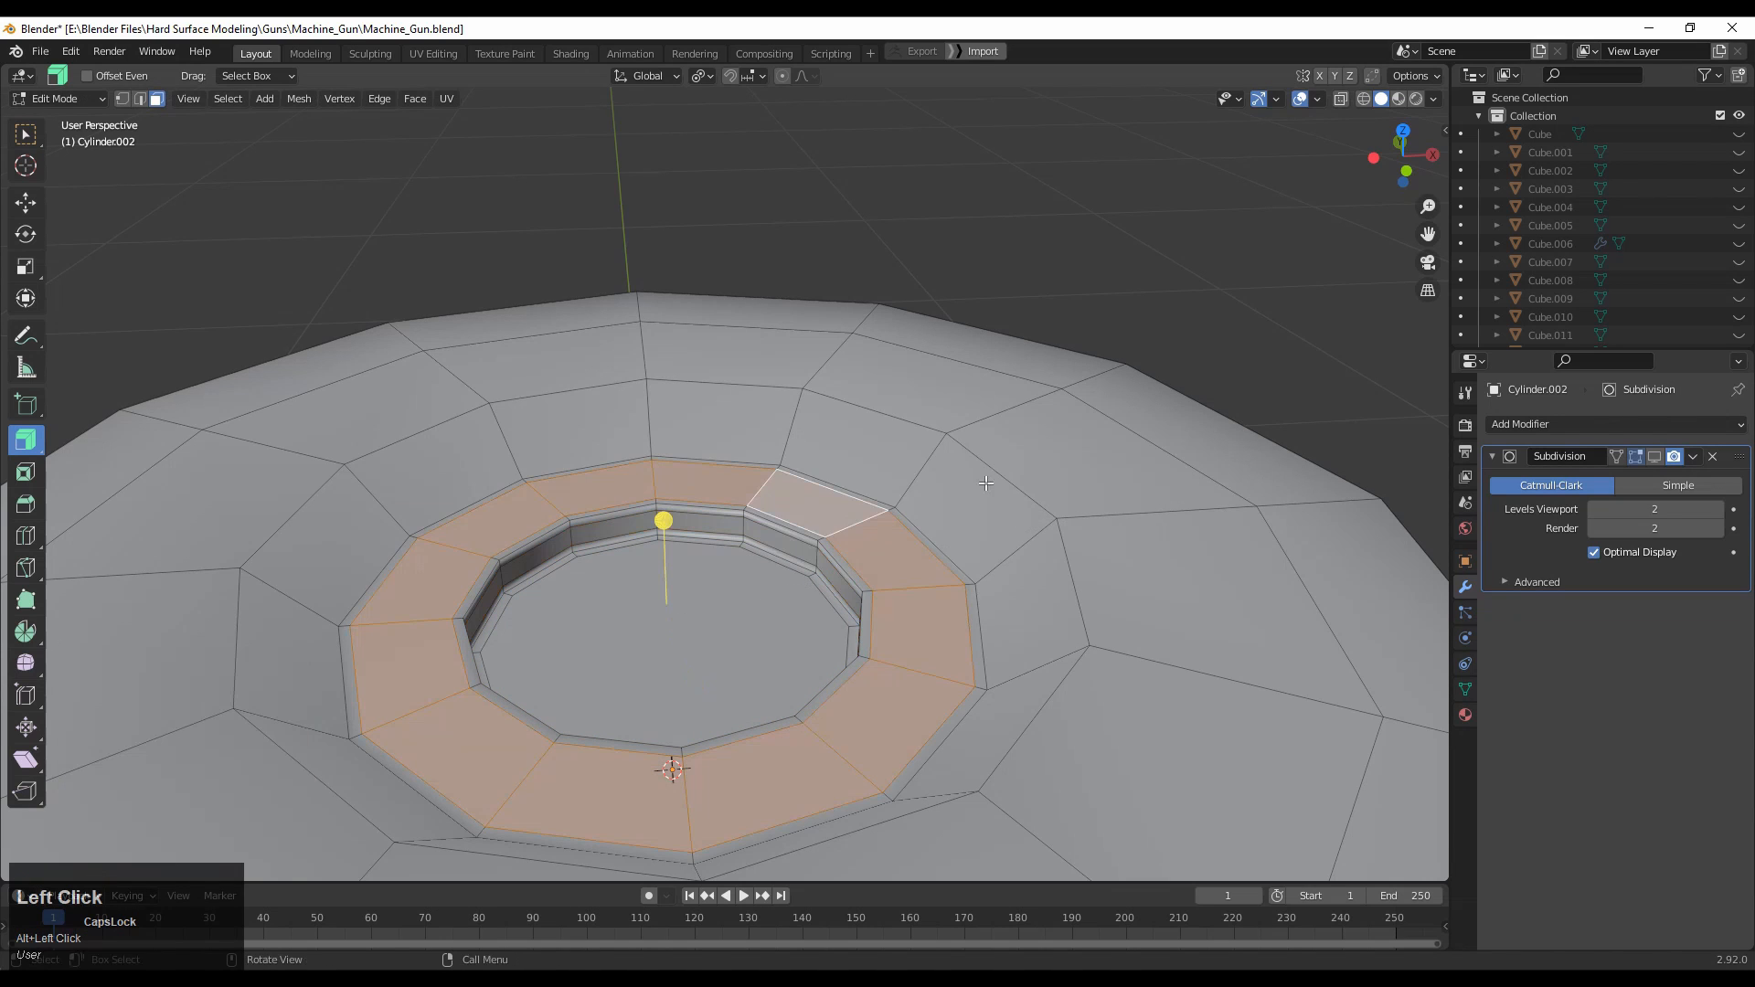
pyautogui.keyDown('alt'); pyautogui.click(939, 464); pyautogui.keyUp('alt')
pyautogui.press('i')
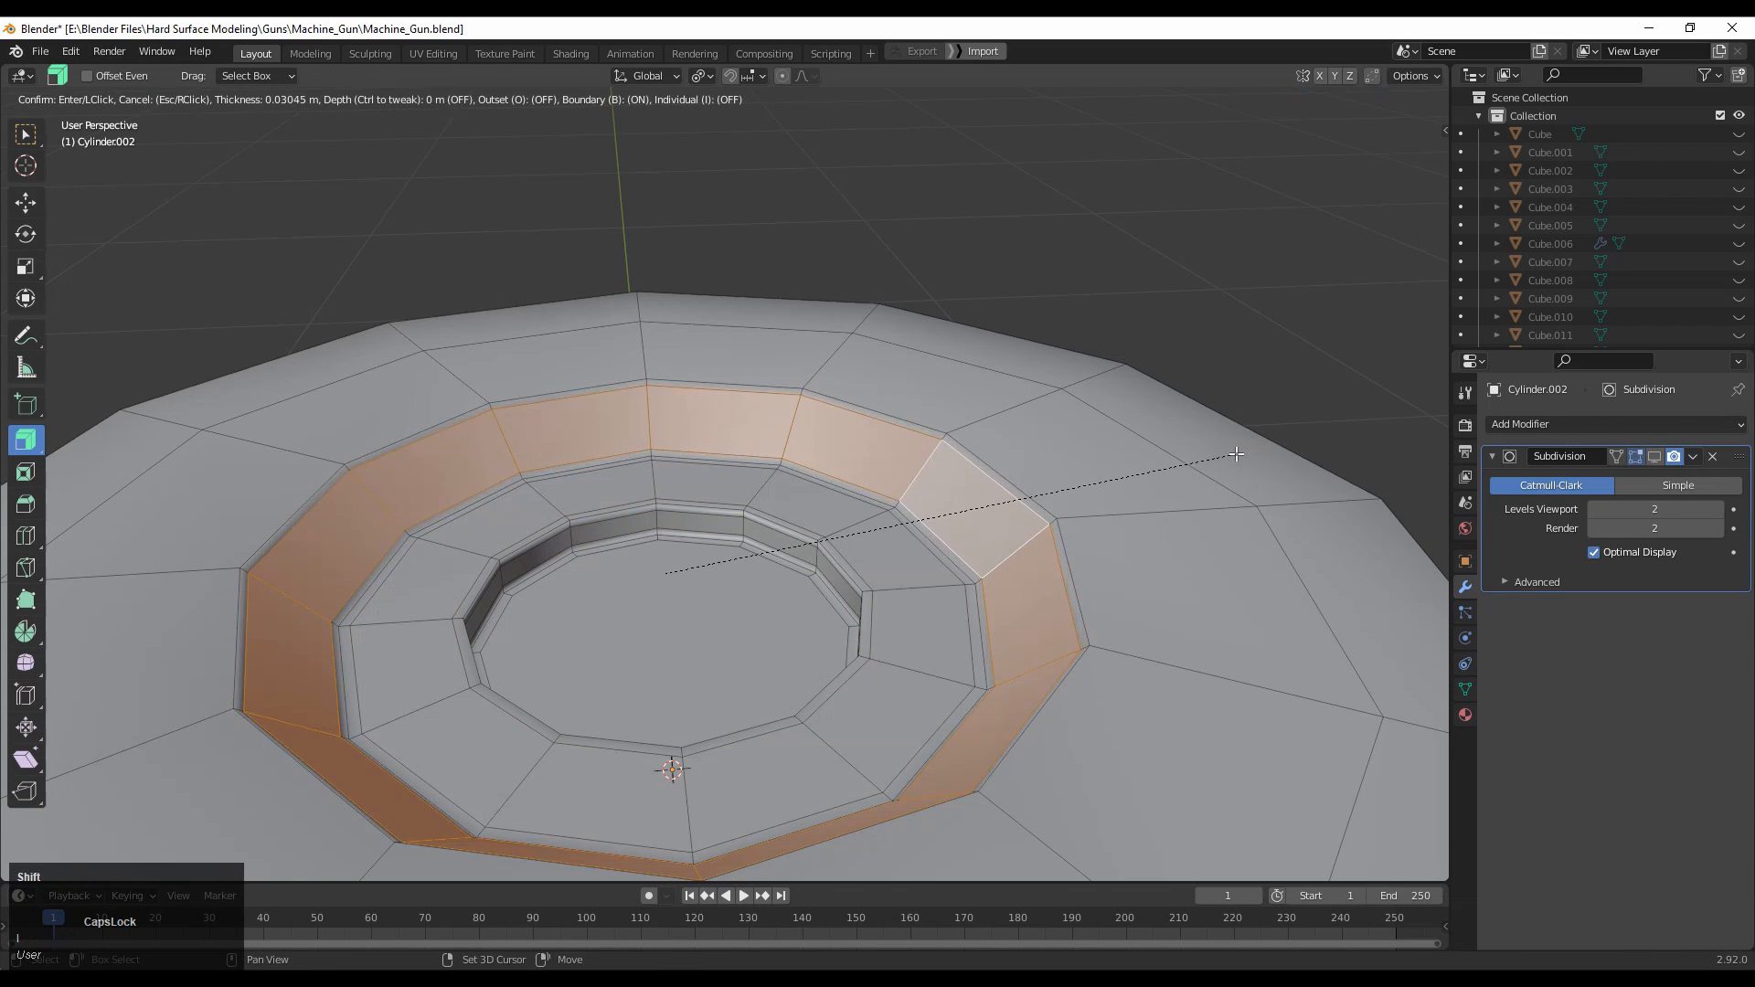
pyautogui.click(1236, 455)
# Re-enable the Subdivision modifier's viewport display in Object Mode and check the smoothed stepped recess.
pyautogui.moveTo(1215, 457); pyautogui.dragTo(1188, 429, button='middle')
pyautogui.press('Tab')
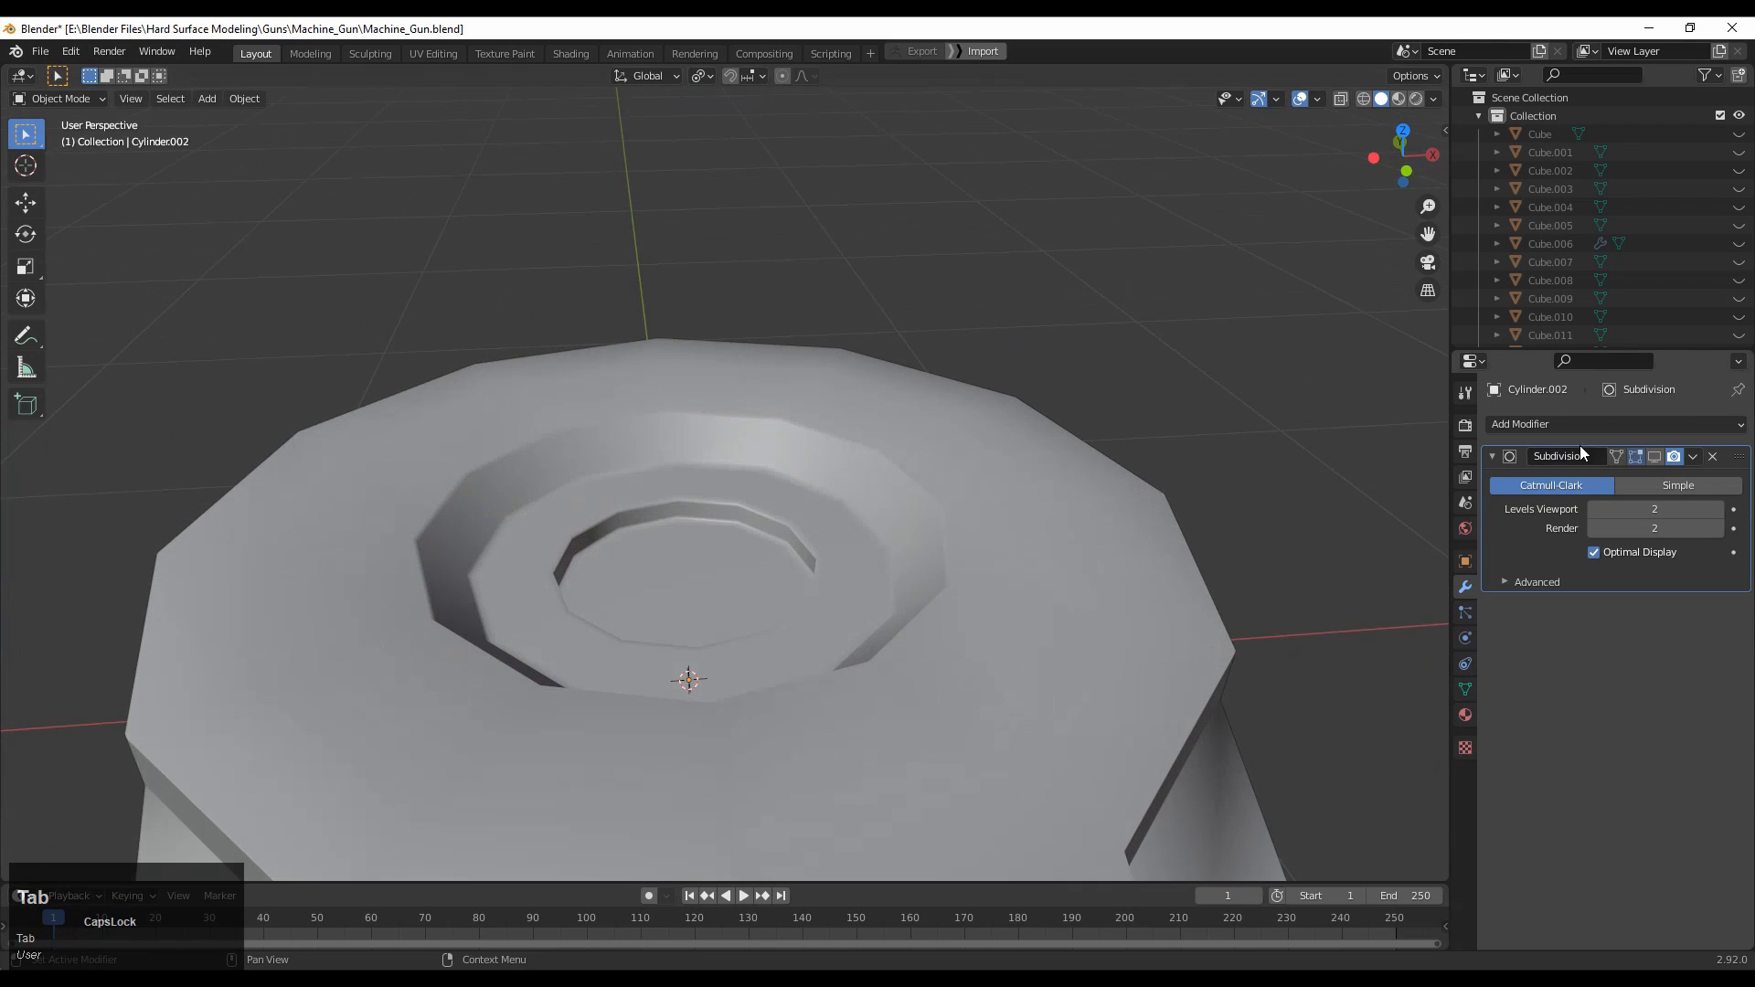
pyautogui.click(1654, 455)
pyautogui.moveTo(1126, 332); pyautogui.dragTo(809, 468, button='middle')
# Symmetrize the arm's whole mesh in the -Z to +Z direction and return to Object Mode.
pyautogui.press('Tab')
pyautogui.press('a')
pyautogui.click(299, 99)
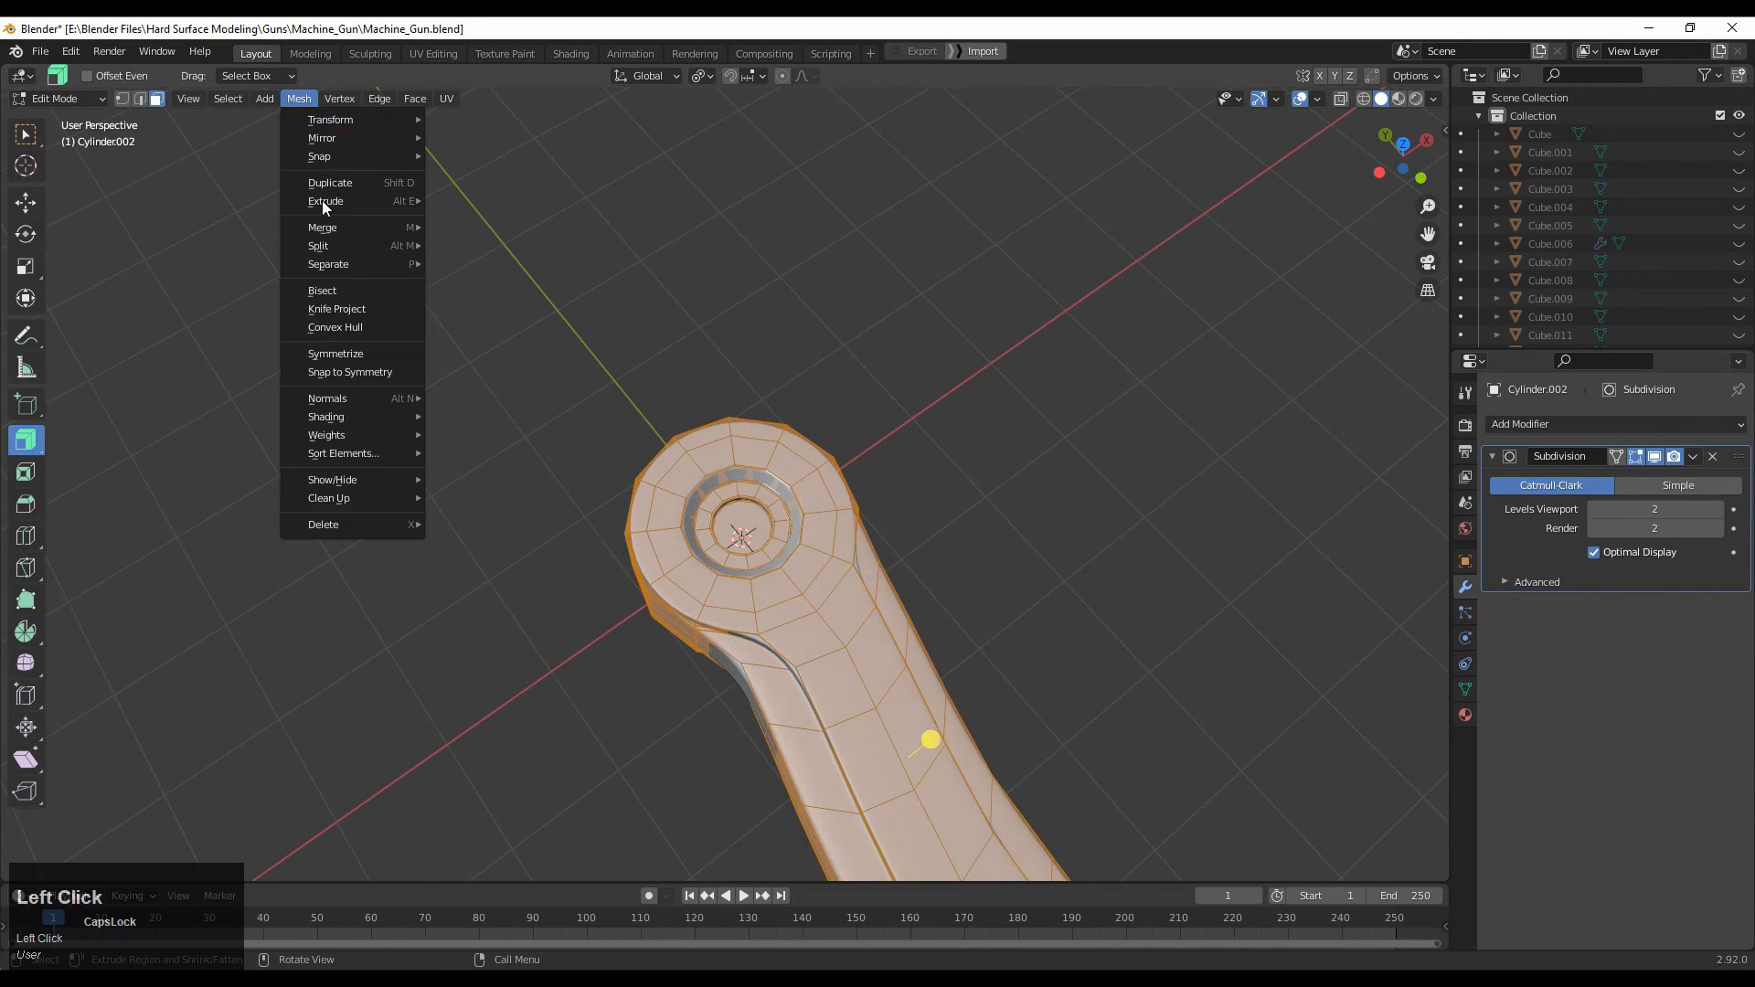
pyautogui.moveTo(441, 381); pyautogui.dragTo(669, 384, button='middle')
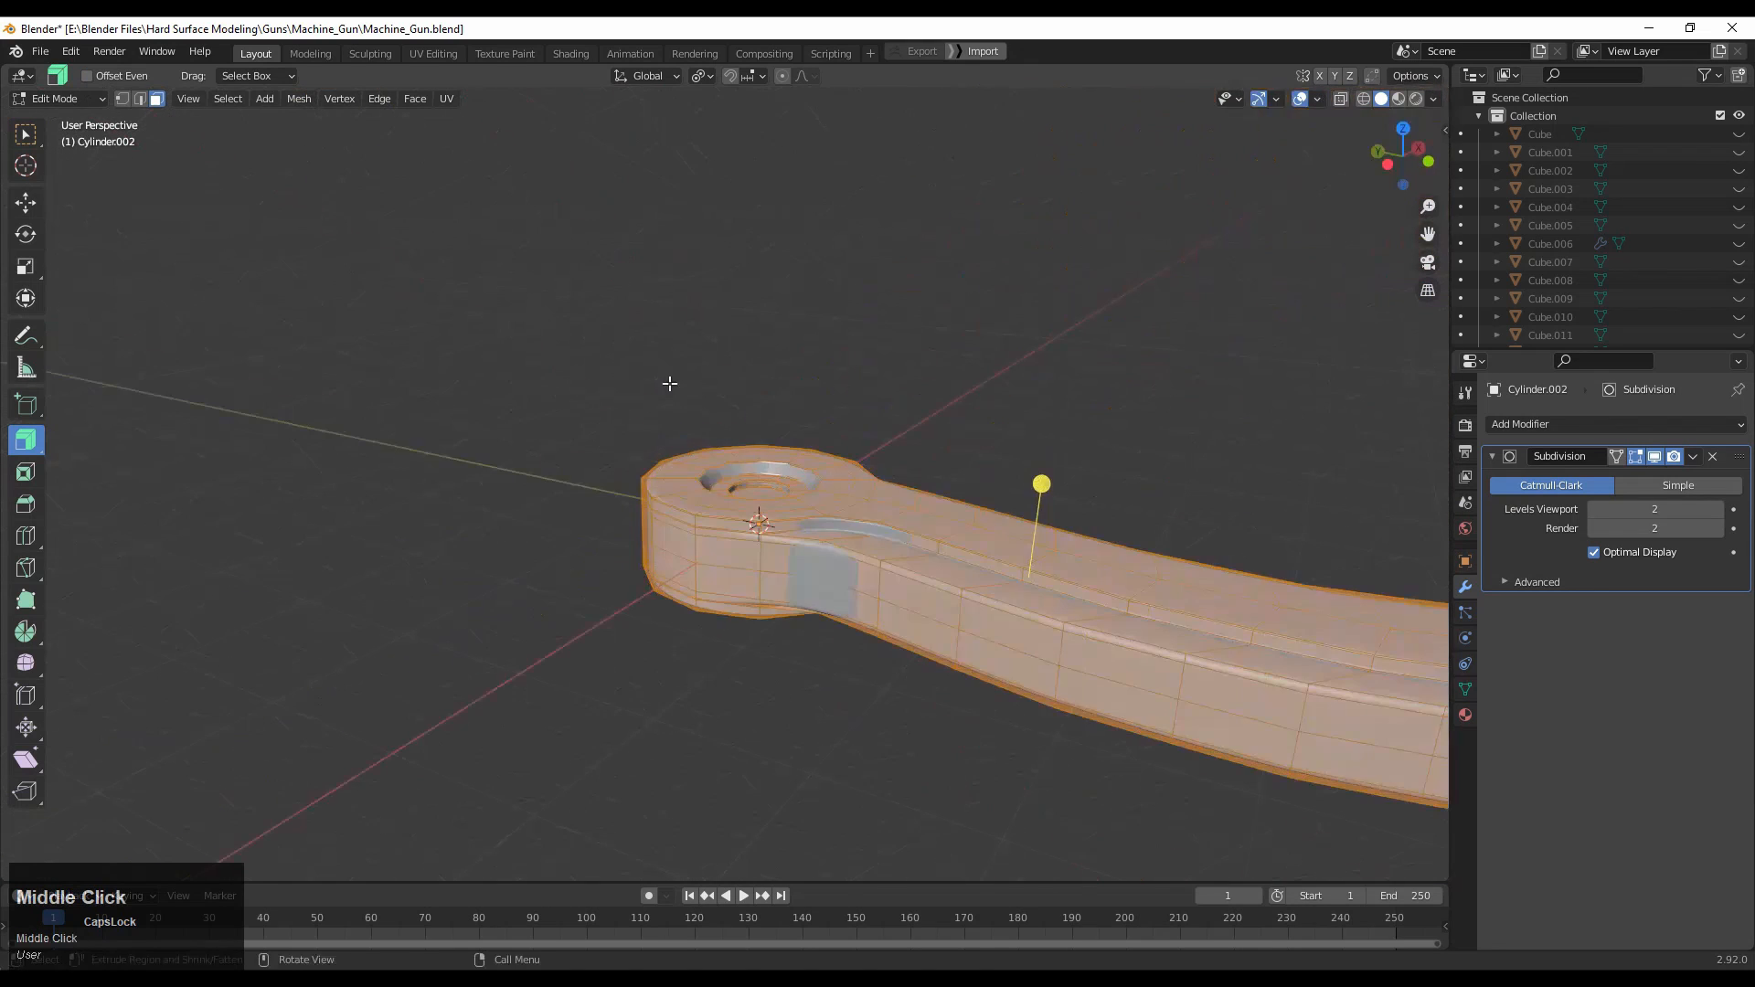
pyautogui.click(297, 101)
pyautogui.click(326, 357)
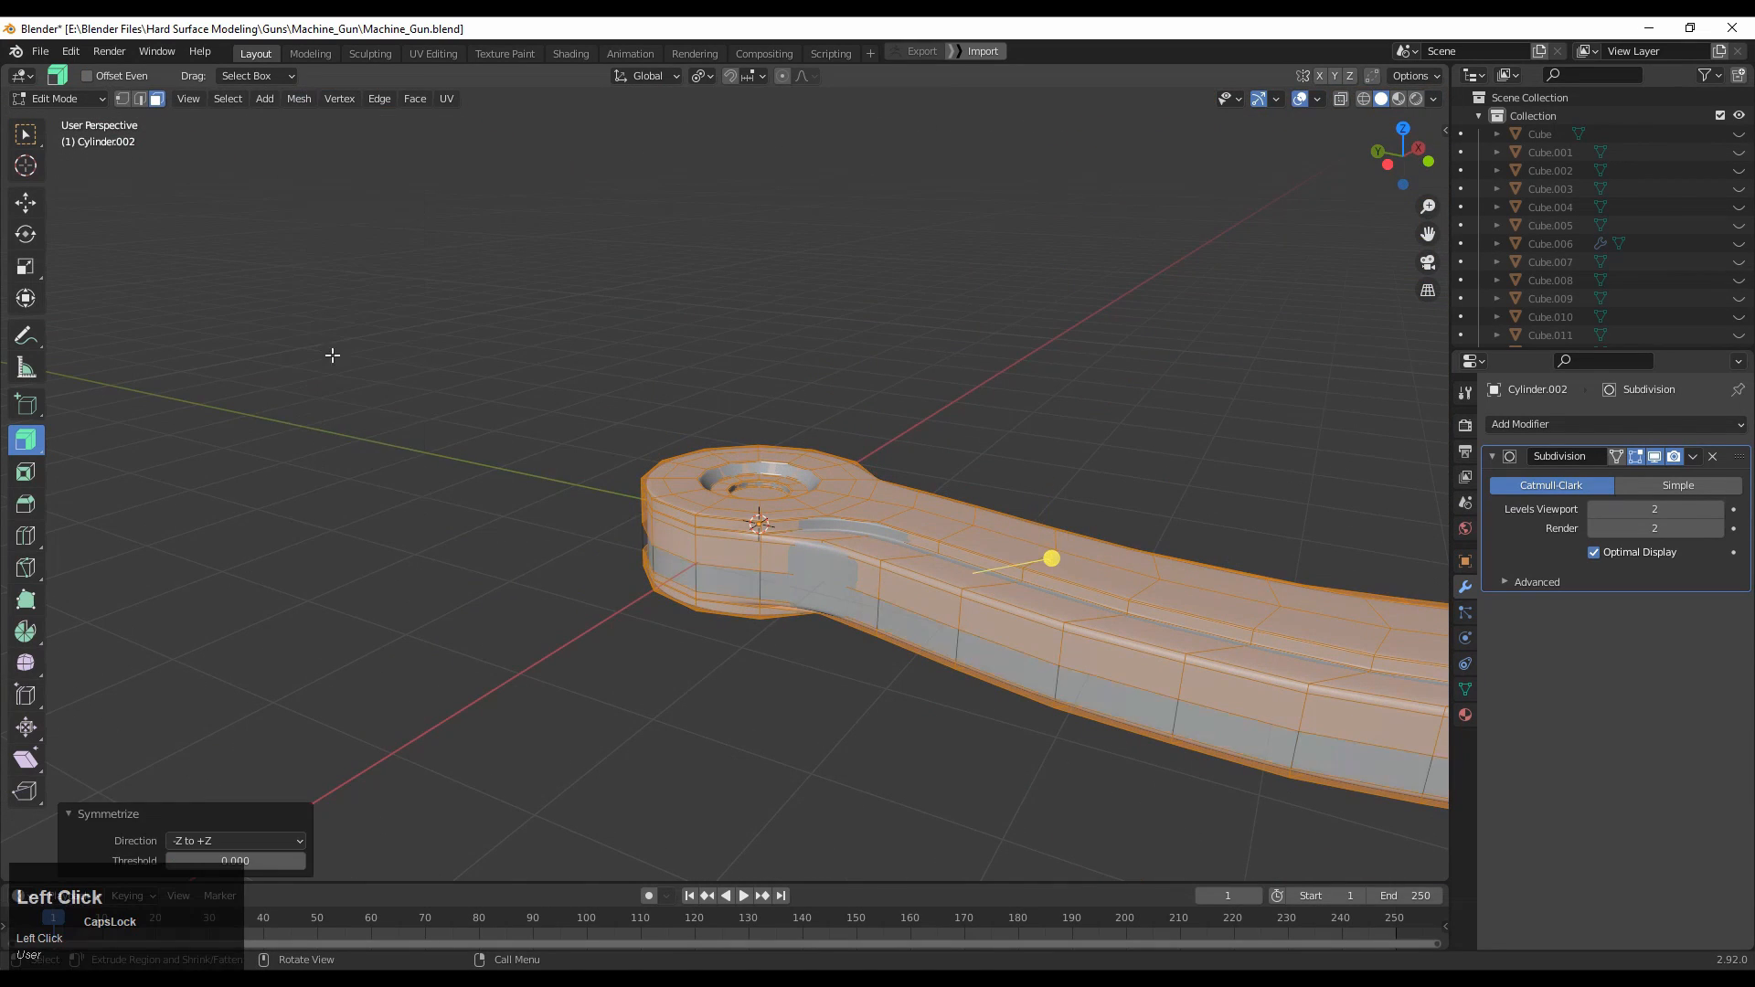
pyautogui.moveTo(333, 353)
pyautogui.mouseDown(button='middle')
pyautogui.moveTo(666, 327)
pyautogui.moveTo(771, 345)
pyautogui.moveTo(897, 521)
pyautogui.moveTo(834, 435)
pyautogui.moveTo(786, 475)
pyautogui.moveTo(834, 490)
pyautogui.moveTo(814, 468)
pyautogui.moveTo(816, 410)
pyautogui.moveTo(758, 495)
pyautogui.moveTo(819, 513)
pyautogui.mouseUp(button='middle')
pyautogui.press('Tab')
pyautogui.scroll(-5, 815, 439)
pyautogui.scroll(3, 763, 475)
# Duplicate the finished arm and move one copy 12 m along the X axis.
pyautogui.click(770, 460)
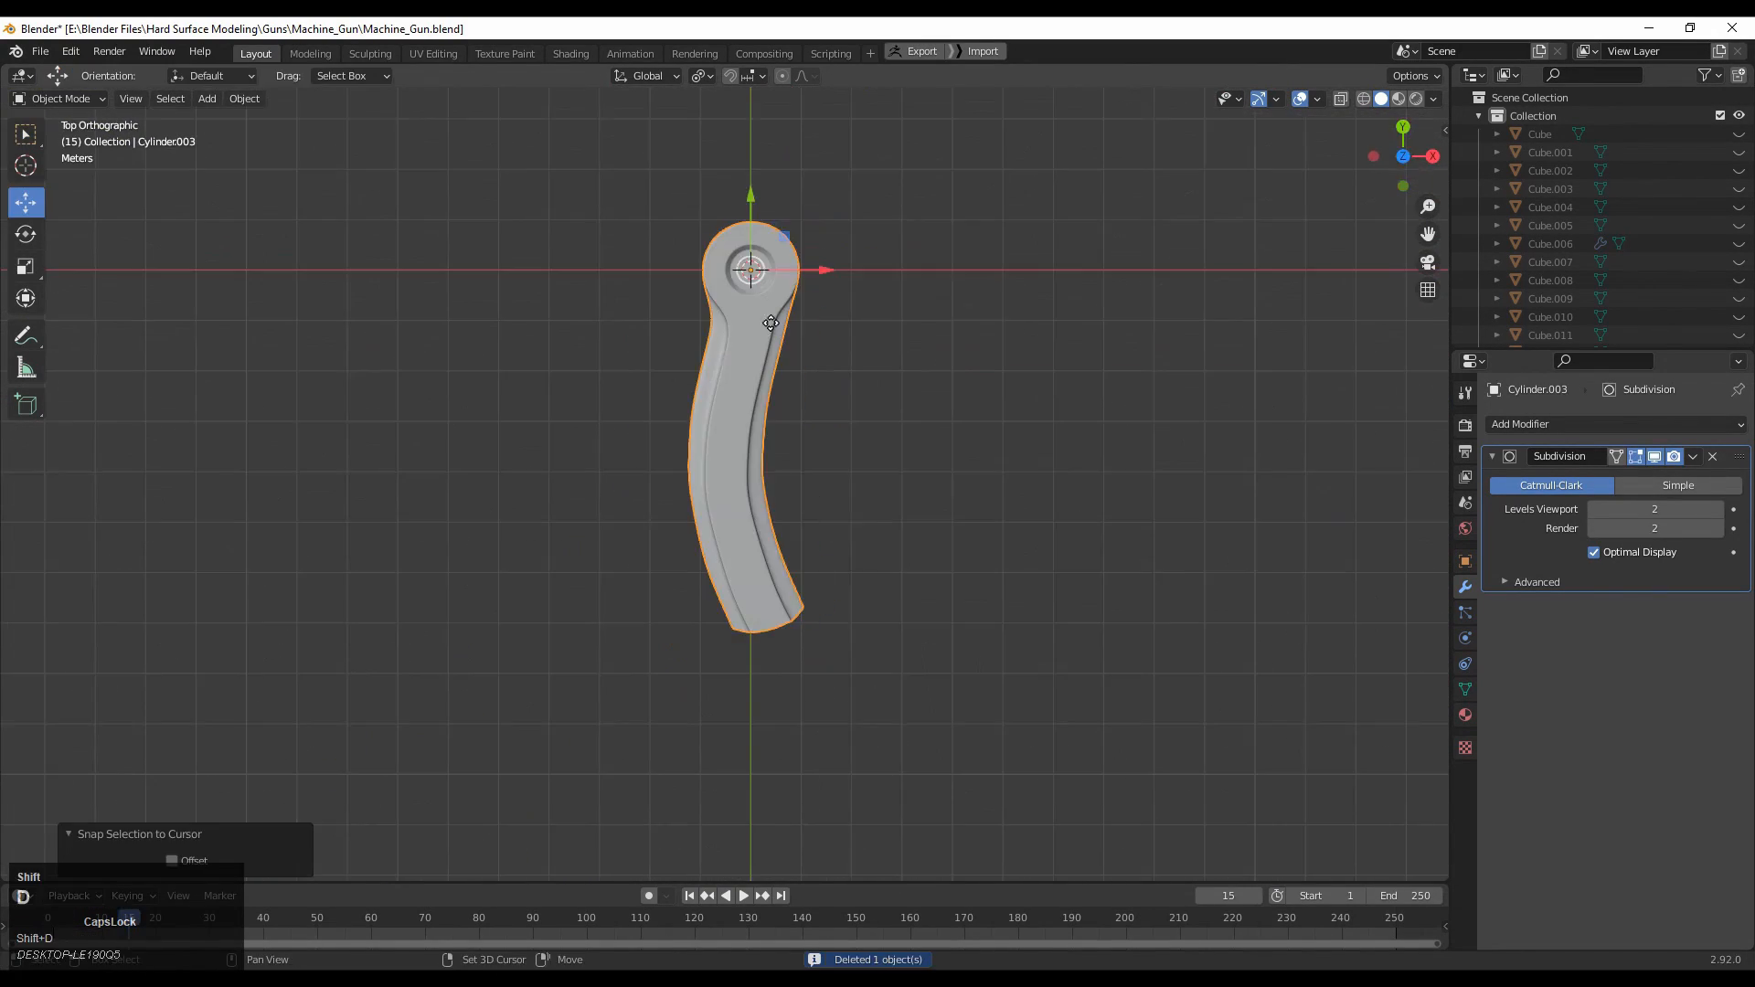
pyautogui.hotkey('shift', 'd')
pyautogui.rightClick(938, 358)
pyautogui.moveTo(826, 269); pyautogui.dragTo(870, 311)
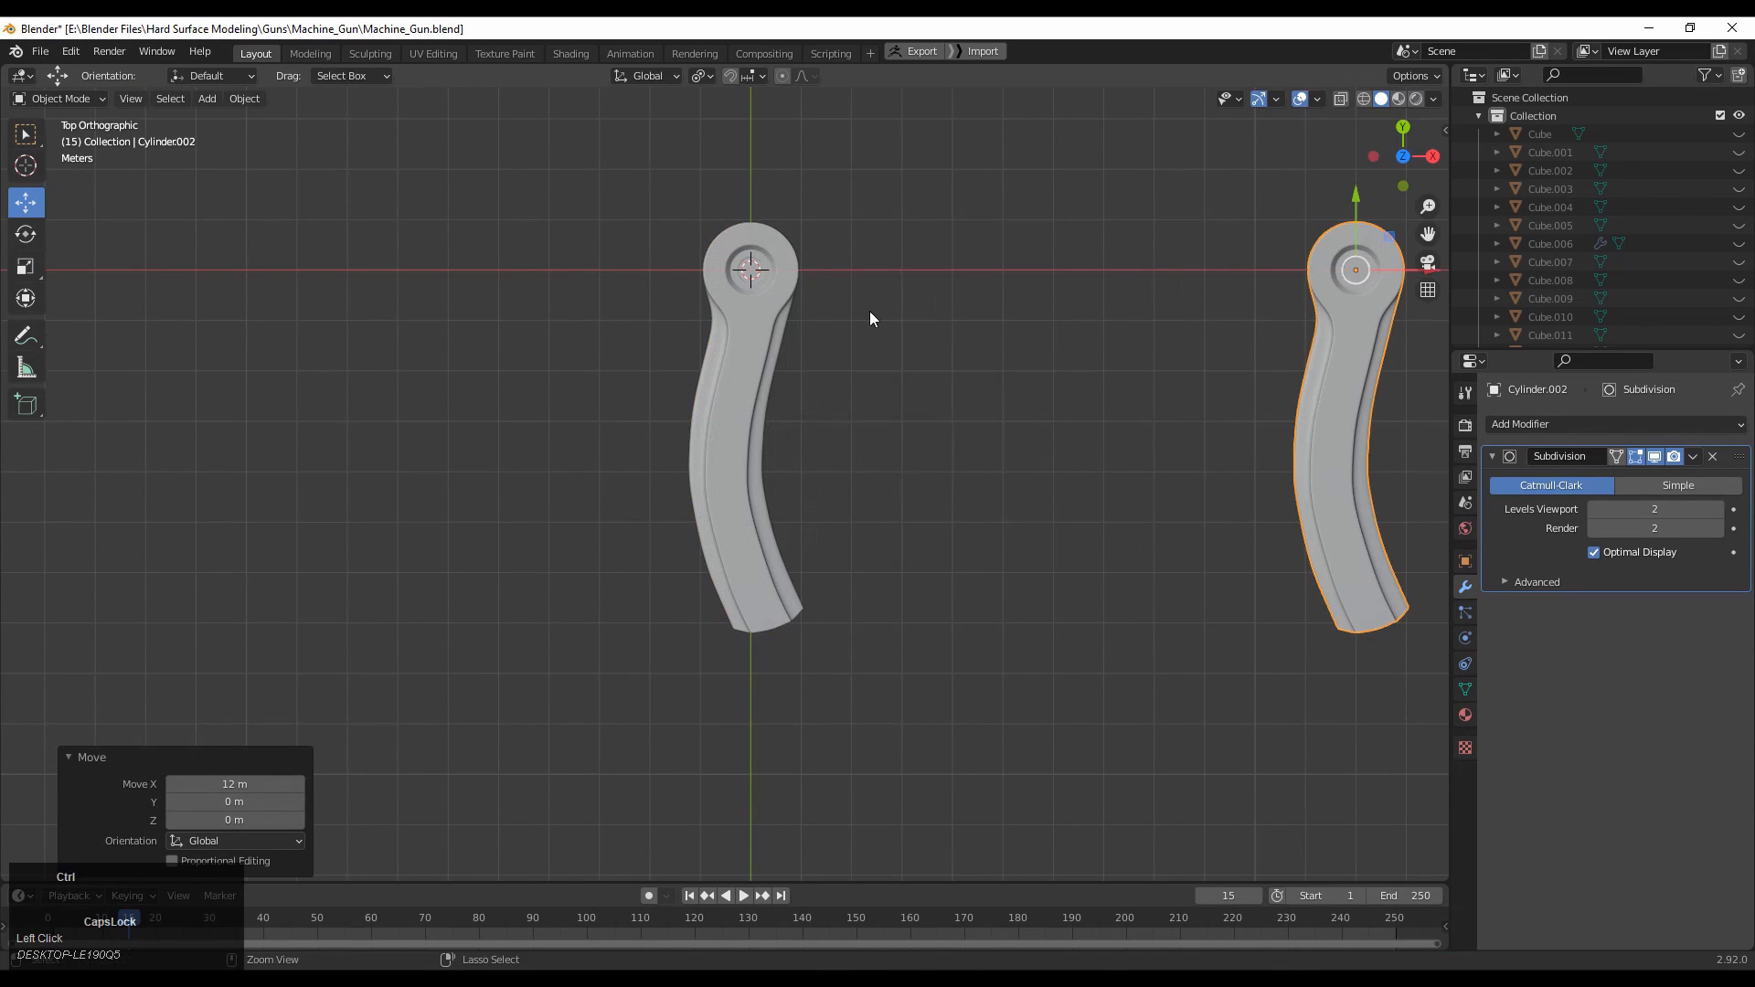
# Open the arm at the world origin for editing and select the boundary edge loop of its open lower end.
pyautogui.click(883, 196)
pyautogui.moveTo(882, 195); pyautogui.dragTo(819, 420, button='middle')
pyautogui.click(819, 420)
pyautogui.press('Tab')
pyautogui.moveTo(951, 549); pyautogui.dragTo(886, 466, button='middle')
pyautogui.scroll(4, 887, 466)
pyautogui.keyDown('shift'); pyautogui.moveTo(845, 777); pyautogui.dragTo(853, 498, button='middle'); pyautogui.keyUp('shift')
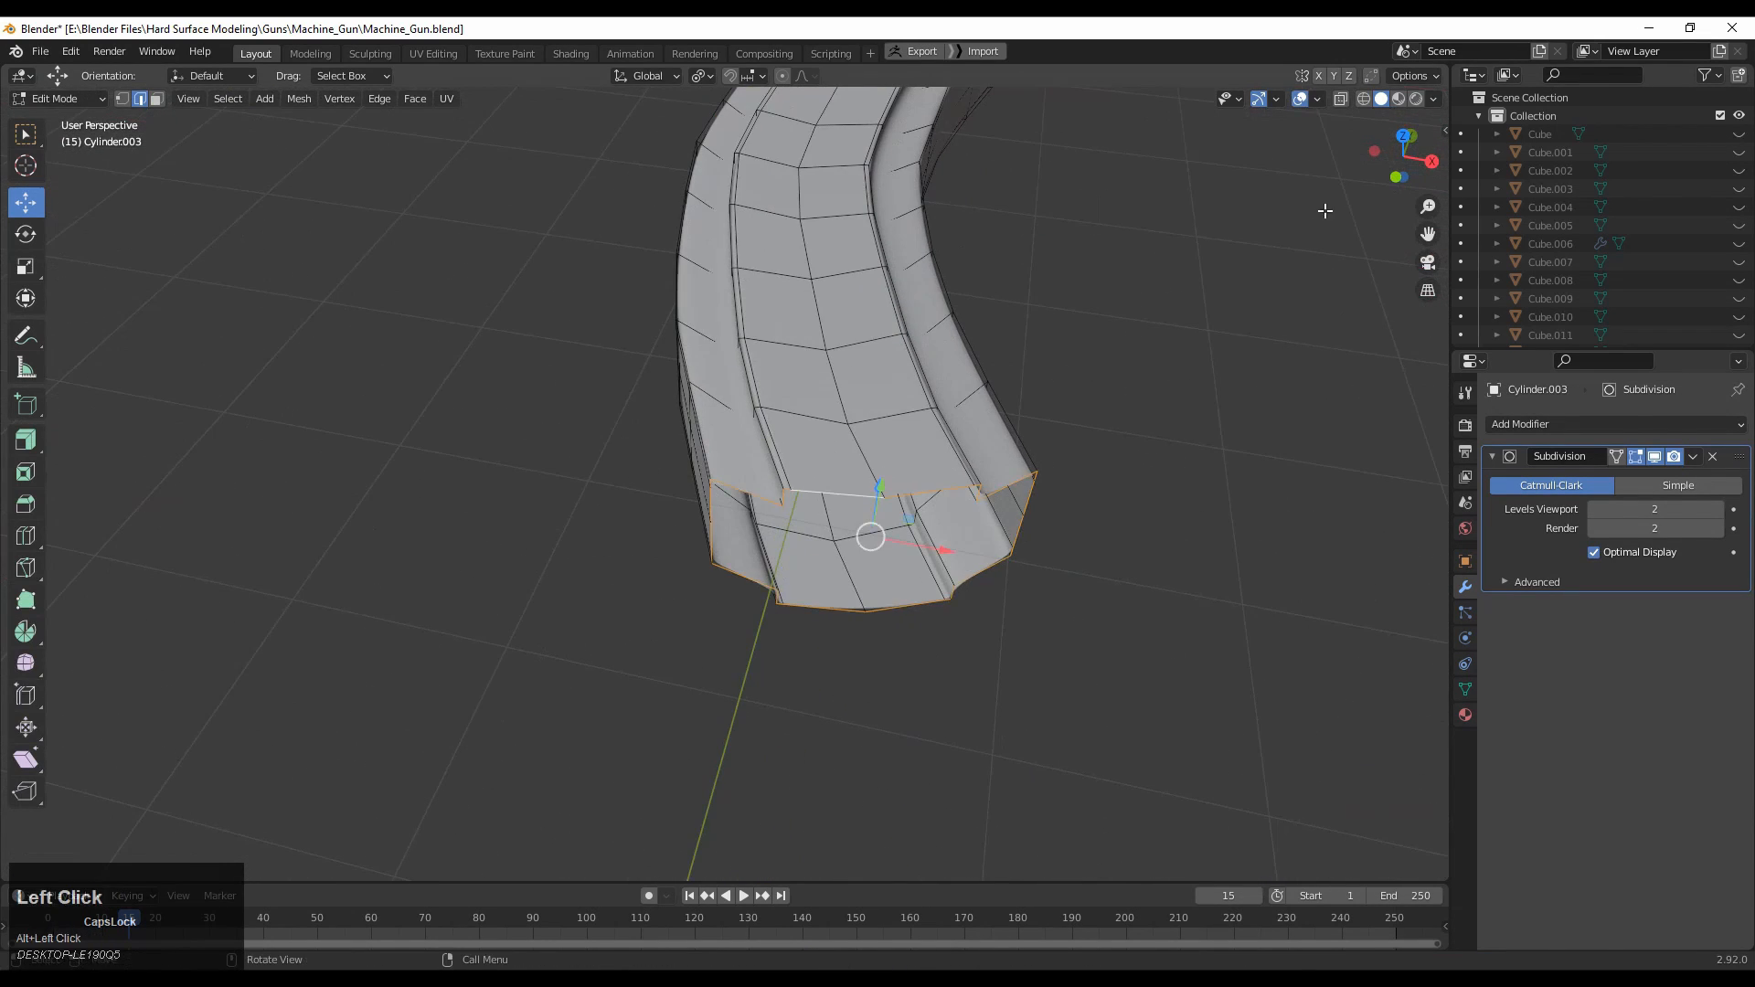
# Flatten the end loop to 0 along Z in Normal orientation and move it 0.076125 m along that axis.
pyautogui.click(1398, 136)
pyautogui.keyDown('shift'); pyautogui.moveTo(1122, 274); pyautogui.dragTo(1057, 228, button='middle'); pyautogui.keyUp('shift')
pyautogui.scroll(2, 1023, 411)
pyautogui.keyDown('shift'); pyautogui.moveTo(1009, 522); pyautogui.dragTo(937, 237, button='middle'); pyautogui.keyUp('shift')
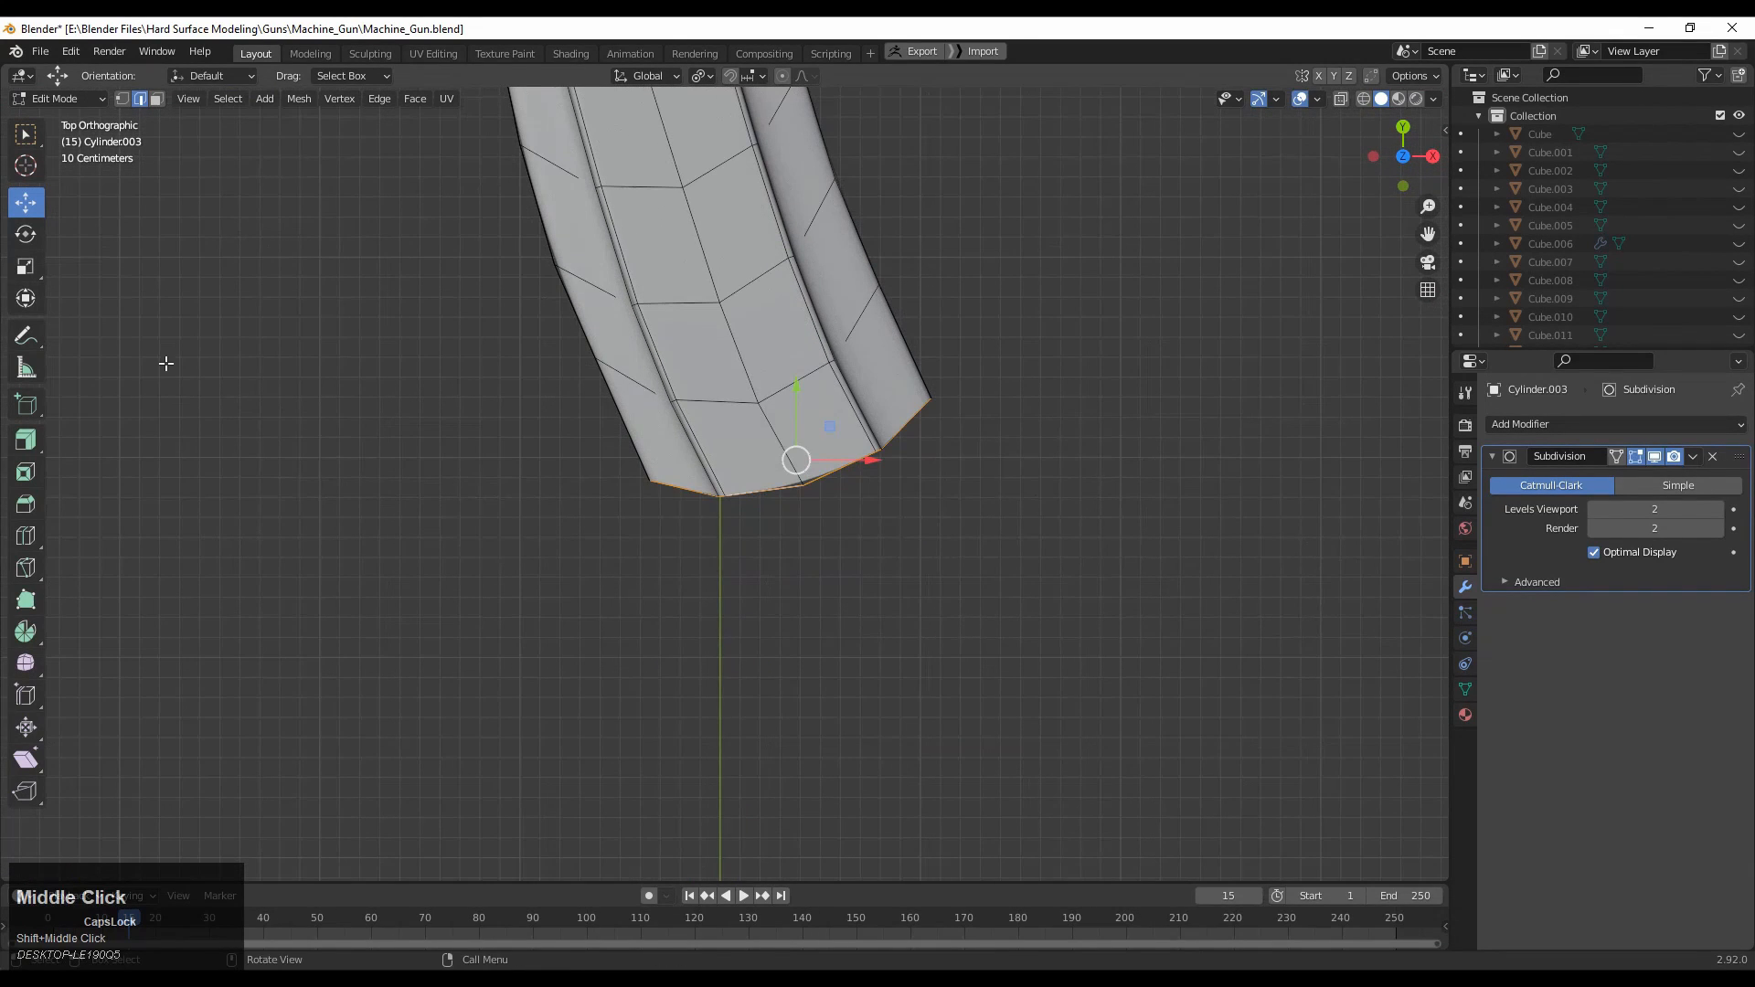
pyautogui.keyDown('shift'); pyautogui.moveTo(735, 346); pyautogui.dragTo(769, 433, button='middle'); pyautogui.keyUp('shift')
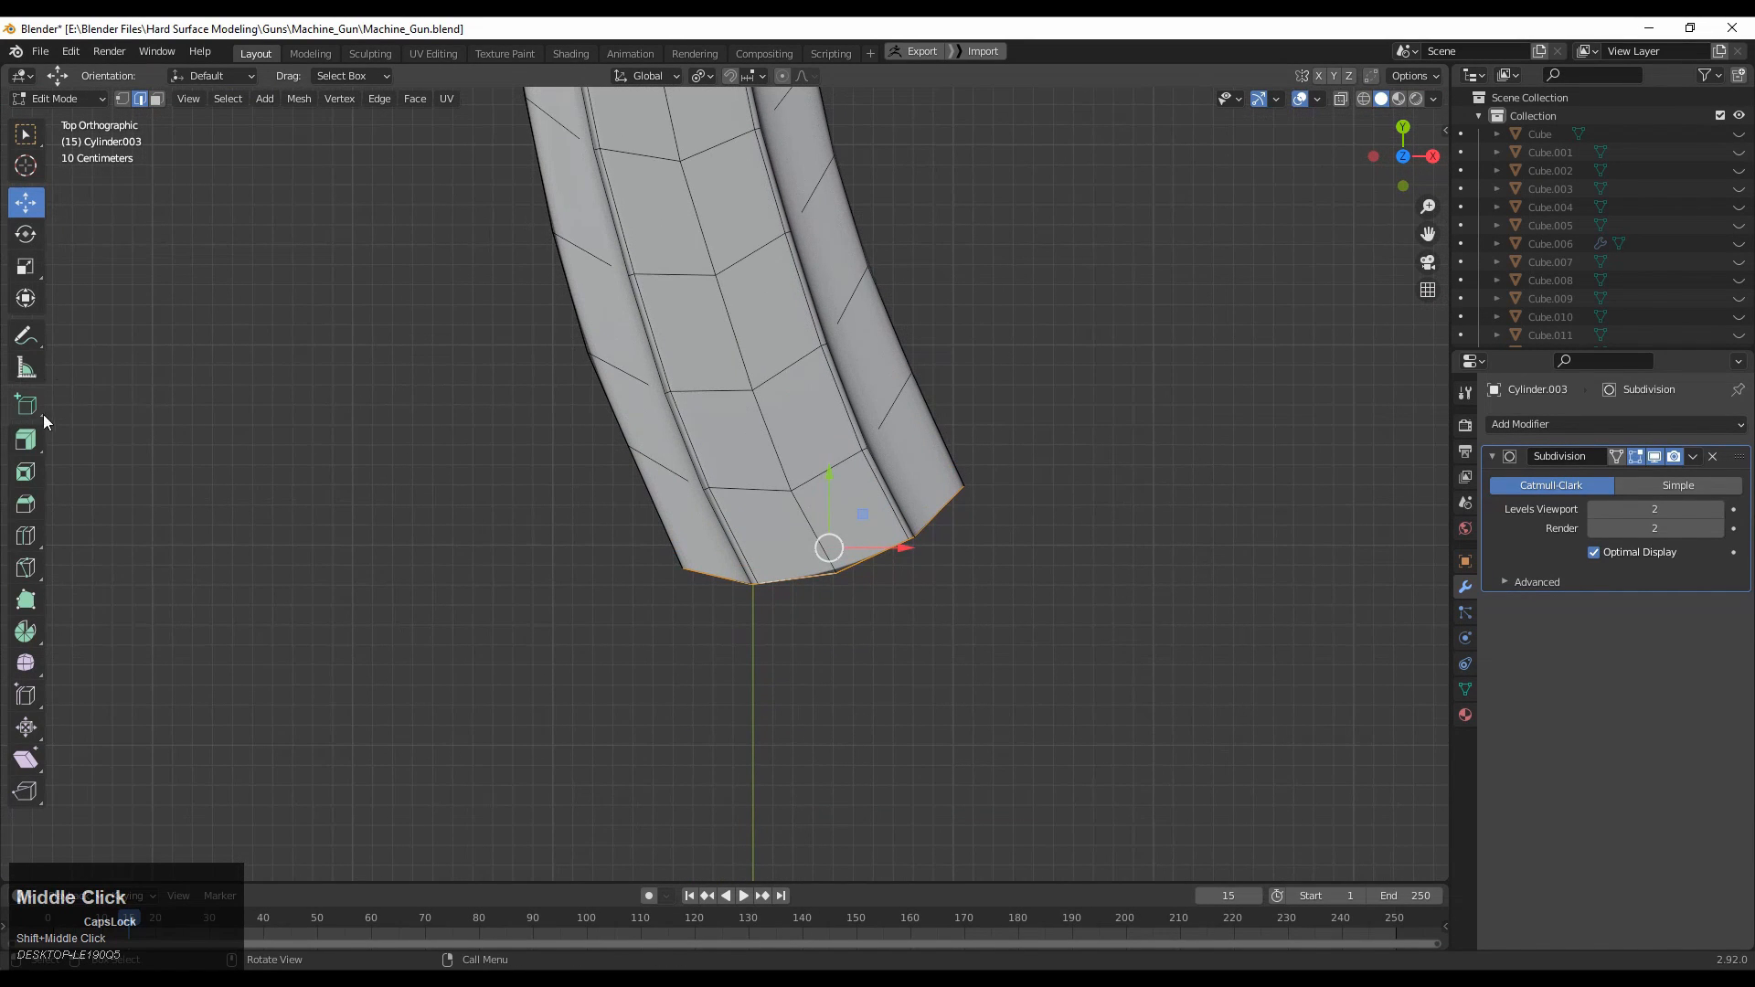
pyautogui.click(648, 76)
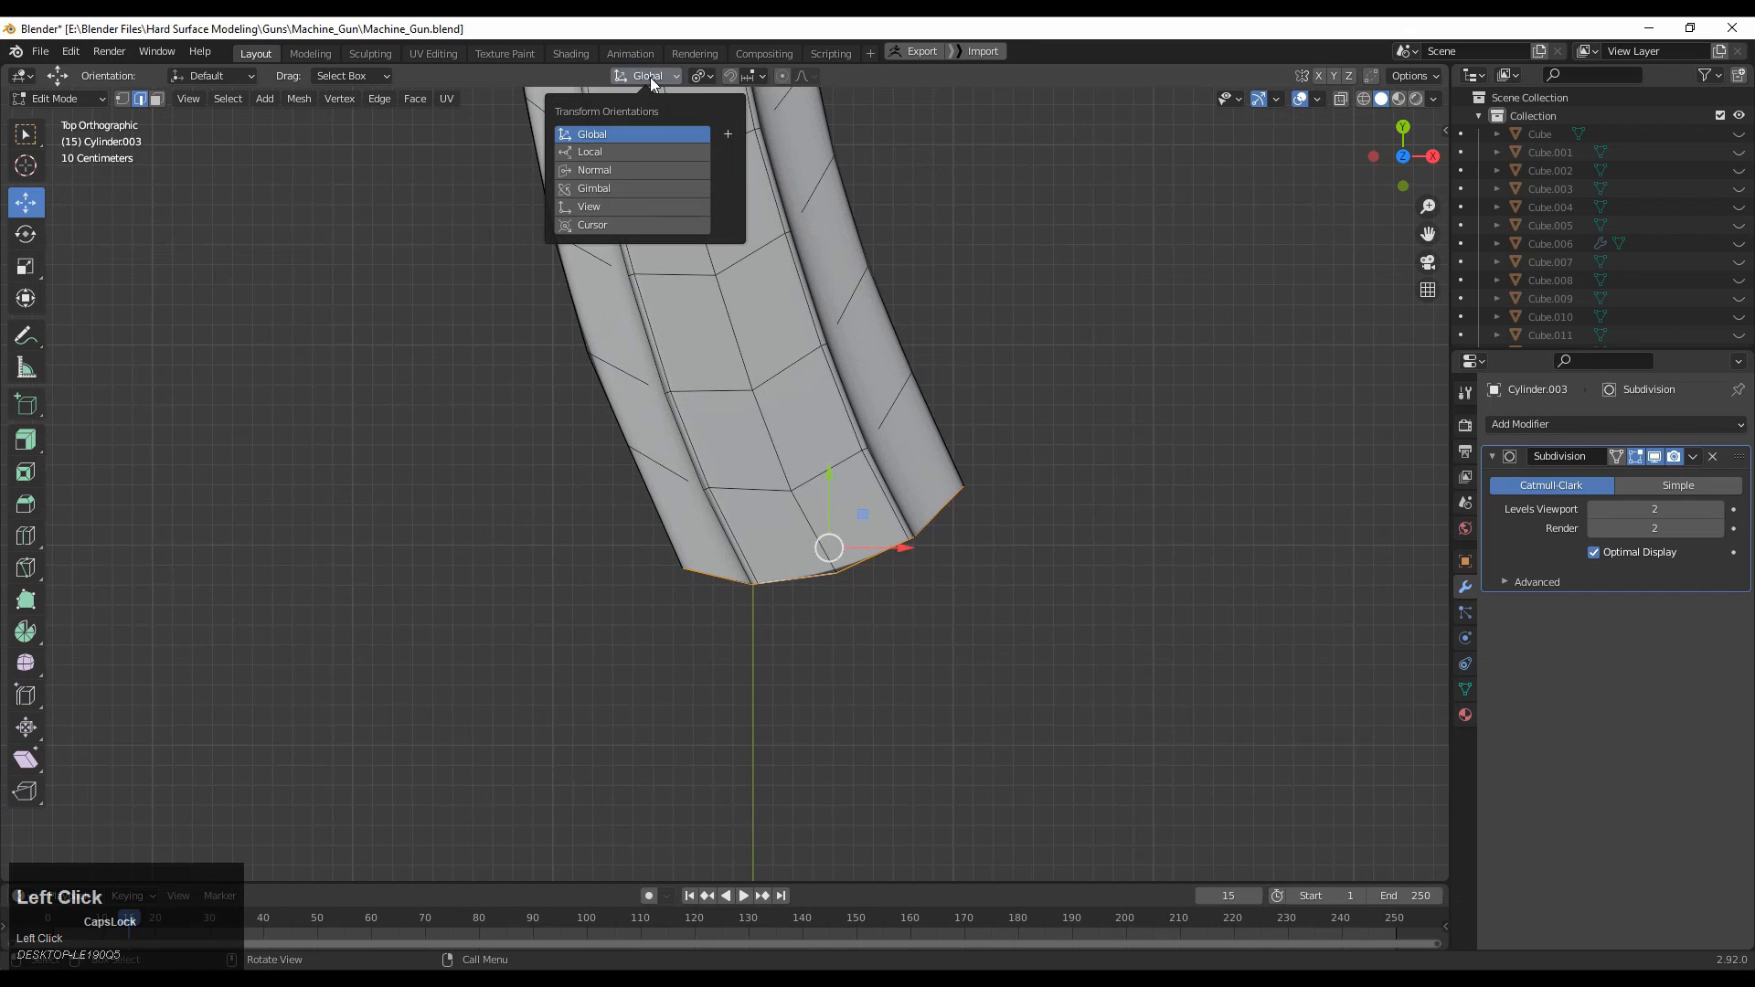
pyautogui.click(623, 167)
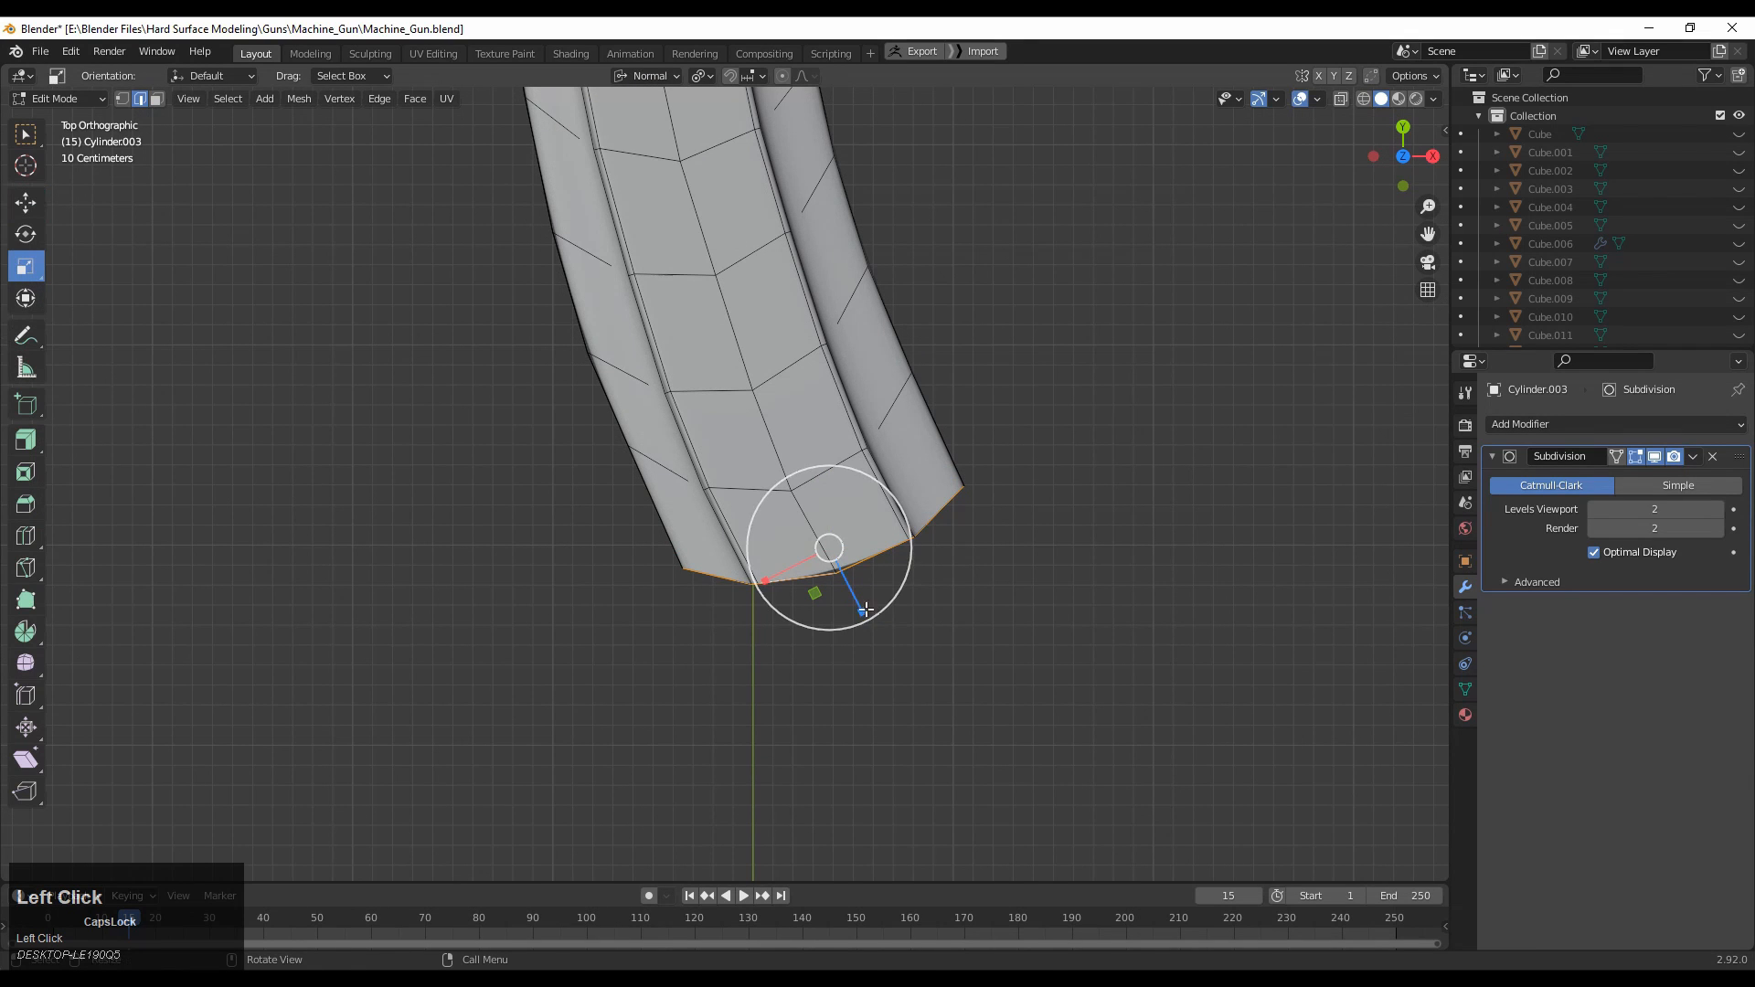
pyautogui.moveTo(863, 609)
pyautogui.mouseDown()
pyautogui.moveTo(841, 585)
pyautogui.moveTo(878, 618)
pyautogui.mouseUp()
pyautogui.press('0')
# Rotate the flattened end loop by -13° in the top view.
pyautogui.press('r')
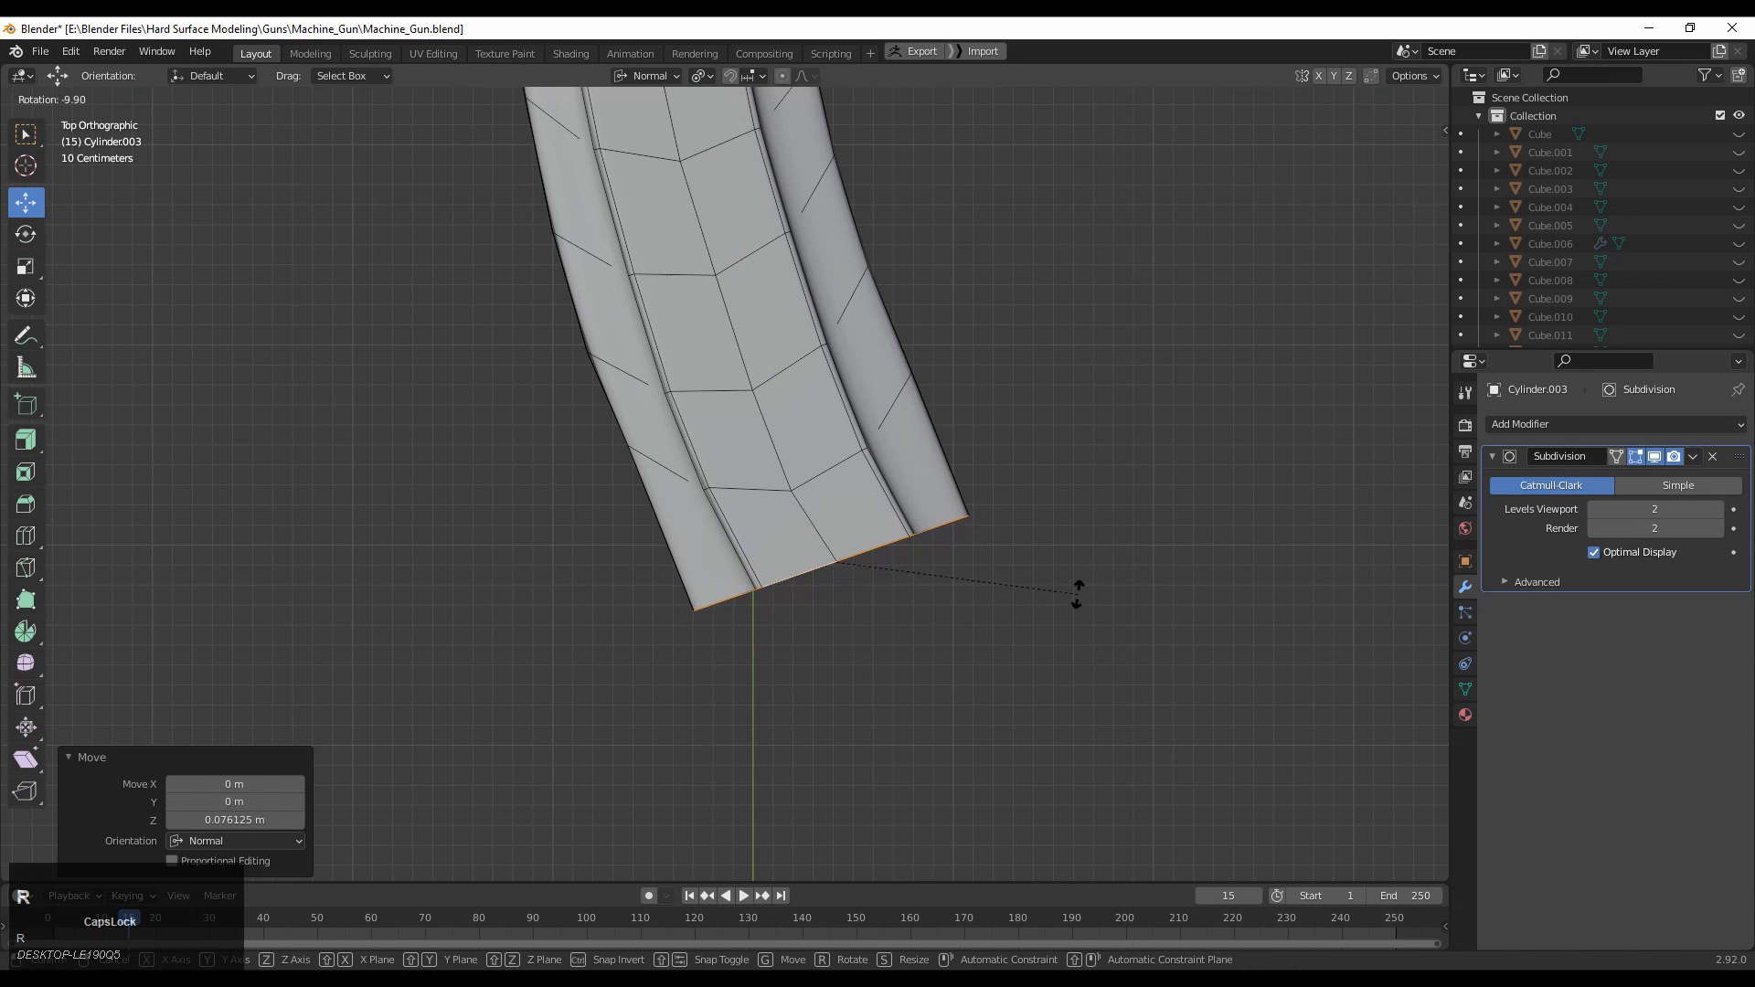
pyautogui.click(1073, 564)
# Try to close the arm's open end with Grid Fill and undo the fill.
pyautogui.moveTo(881, 572); pyautogui.dragTo(731, 163, button='middle')
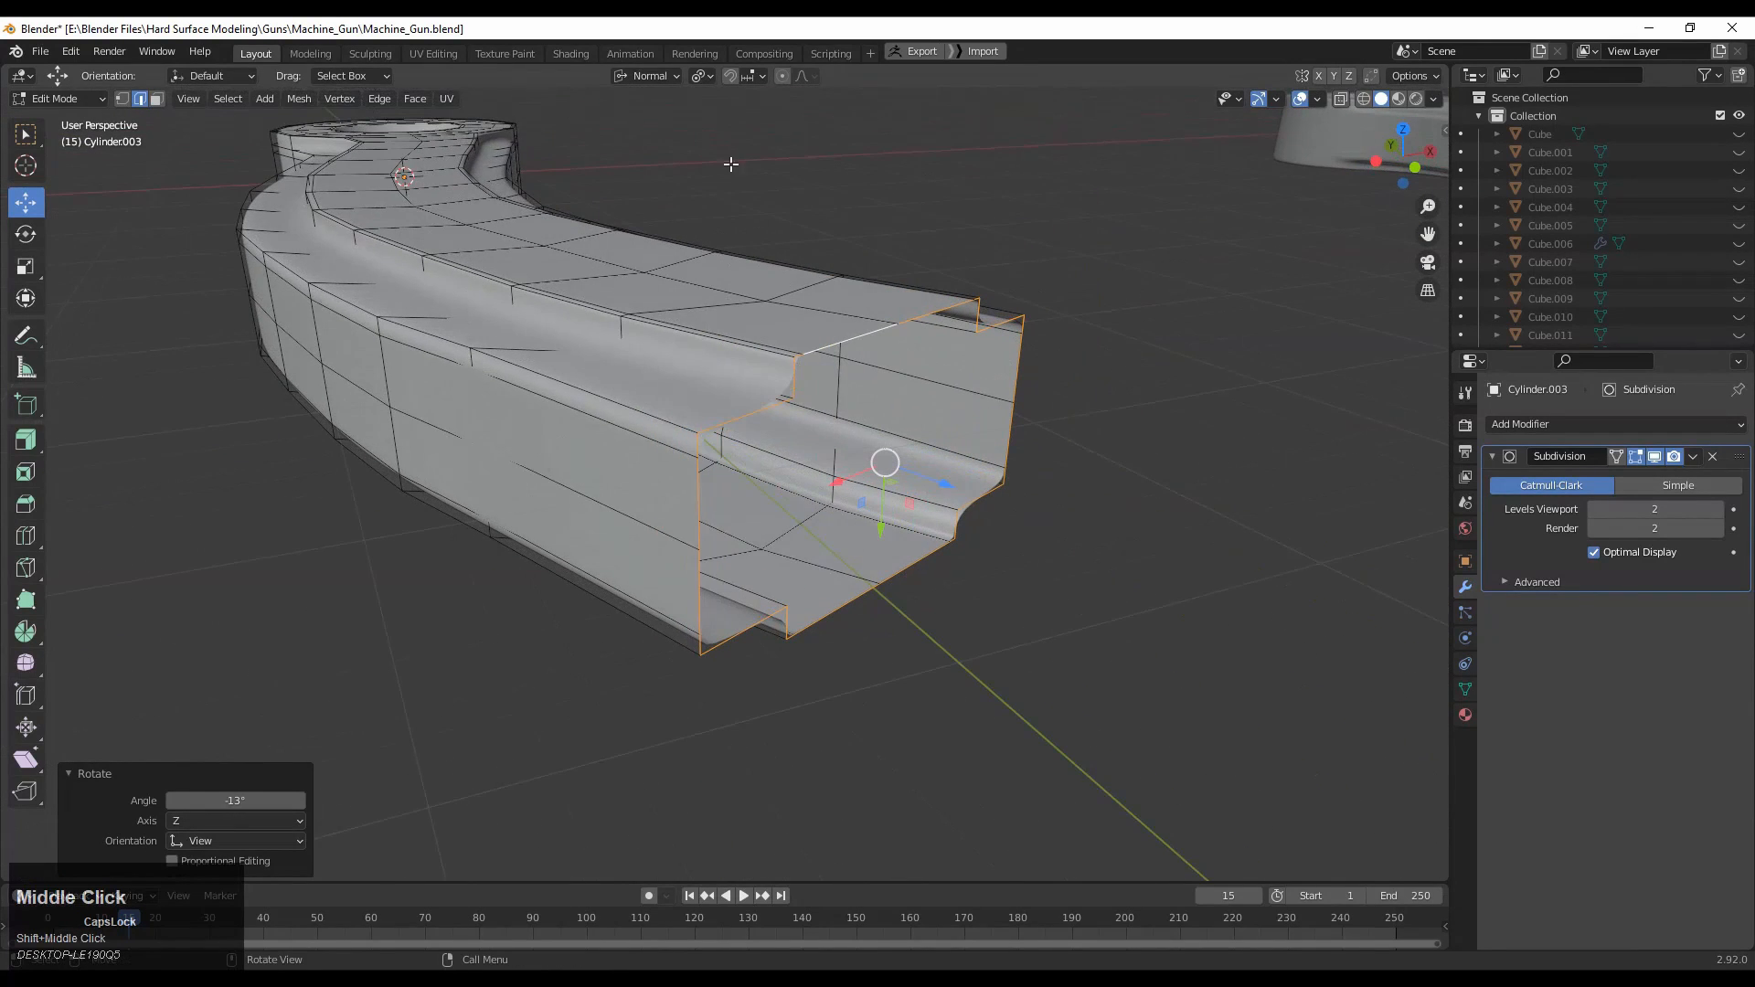
pyautogui.click(408, 97)
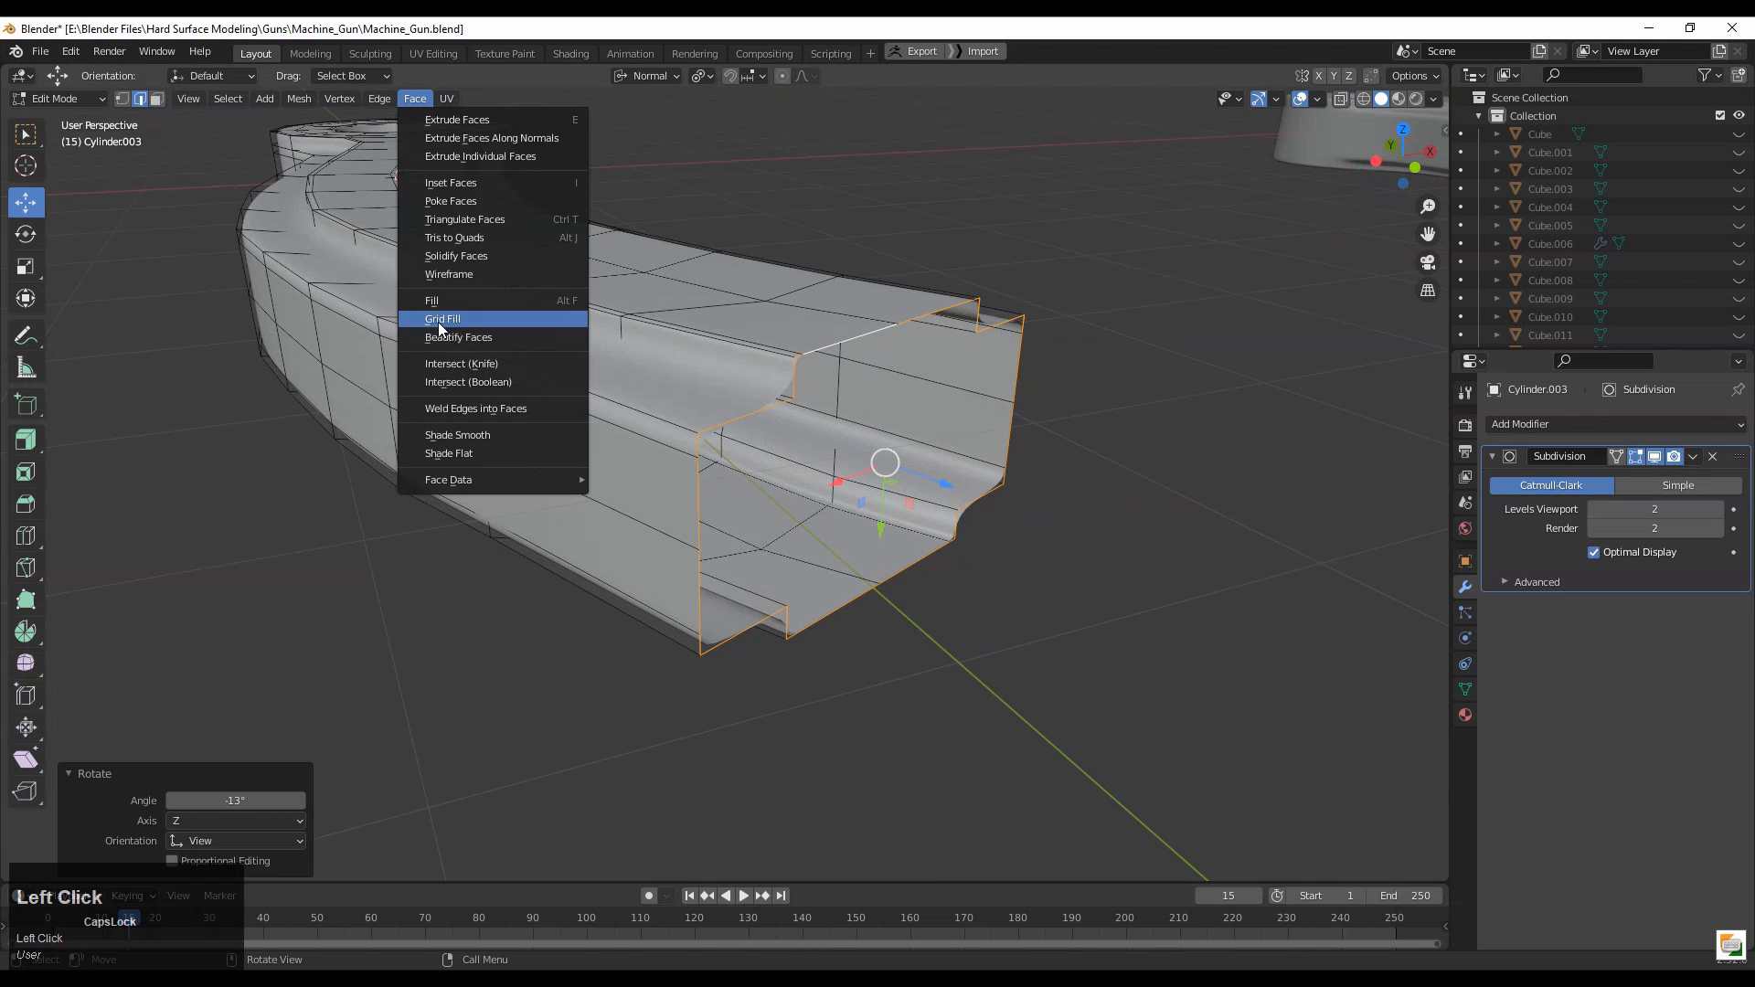
pyautogui.click(437, 320)
pyautogui.hotkey('ctrl', 'z')
pyautogui.click(414, 100)
pyautogui.click(454, 320)
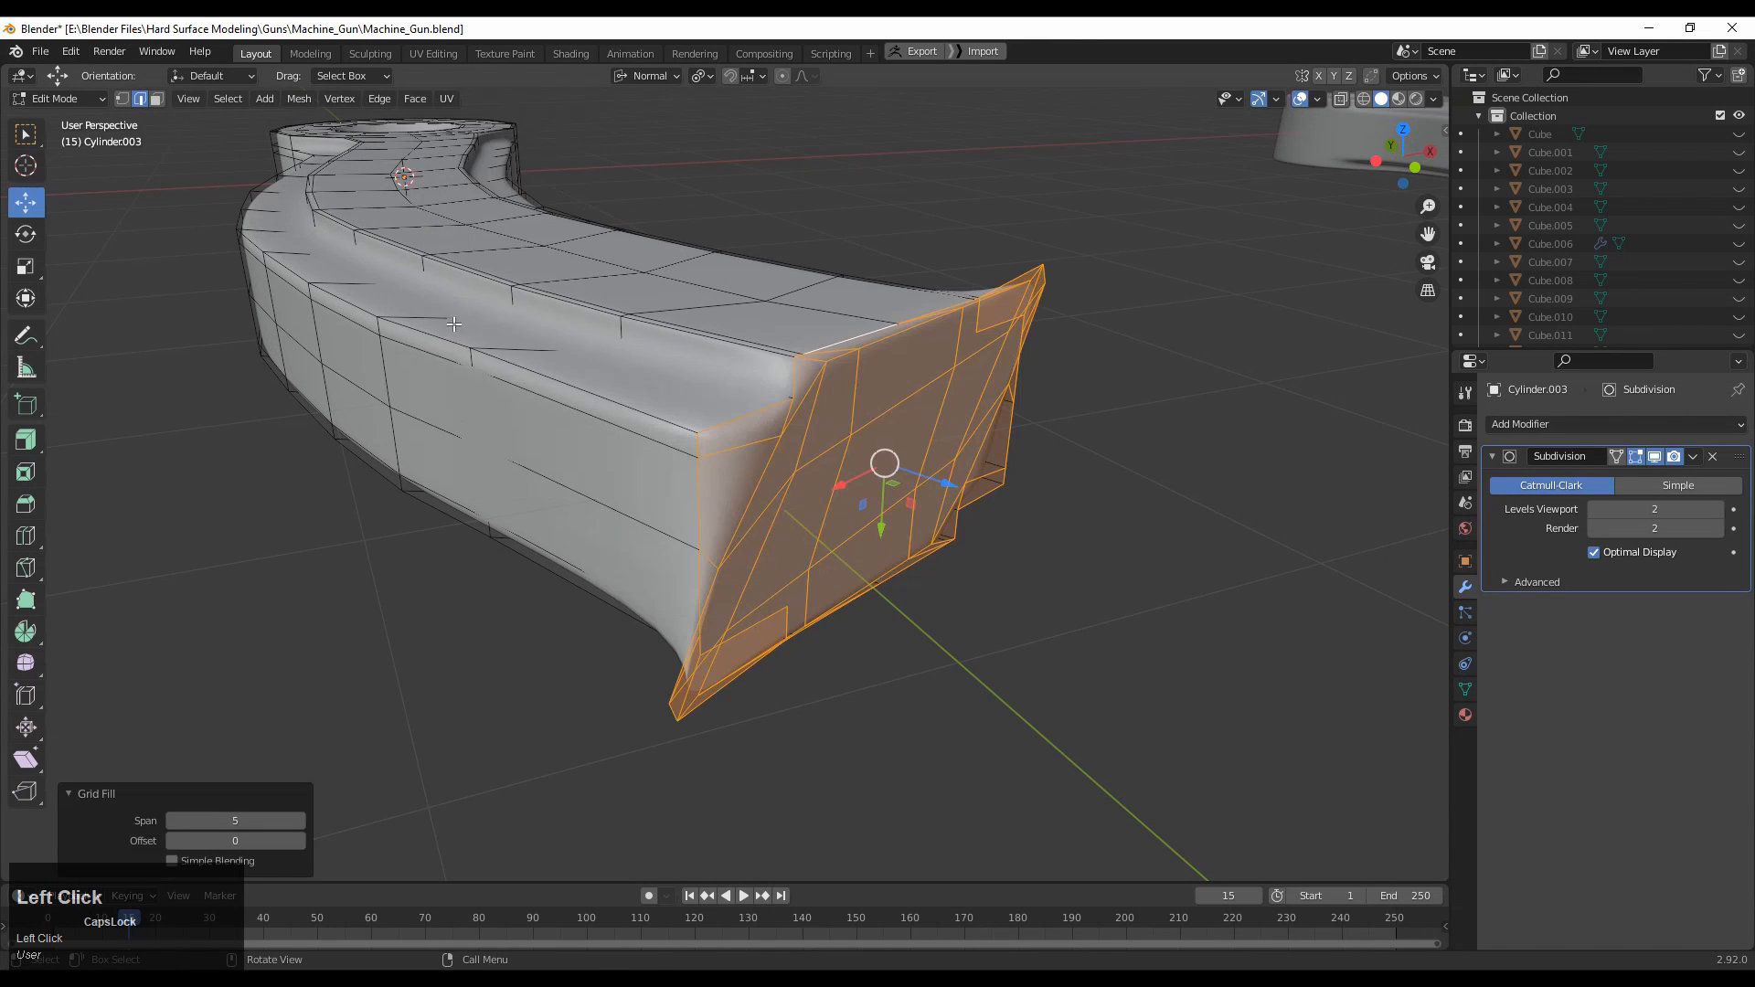
pyautogui.moveTo(996, 511); pyautogui.dragTo(969, 388, button='middle')
pyautogui.hotkey('ctrl', 'z')
# Hide the Subdivision effect in the viewport and fill two stacked faces across the open end between its opposite side edges.
pyautogui.click(1167, 669)
pyautogui.keyDown('shift'); pyautogui.click(1005, 384); pyautogui.keyUp('shift')
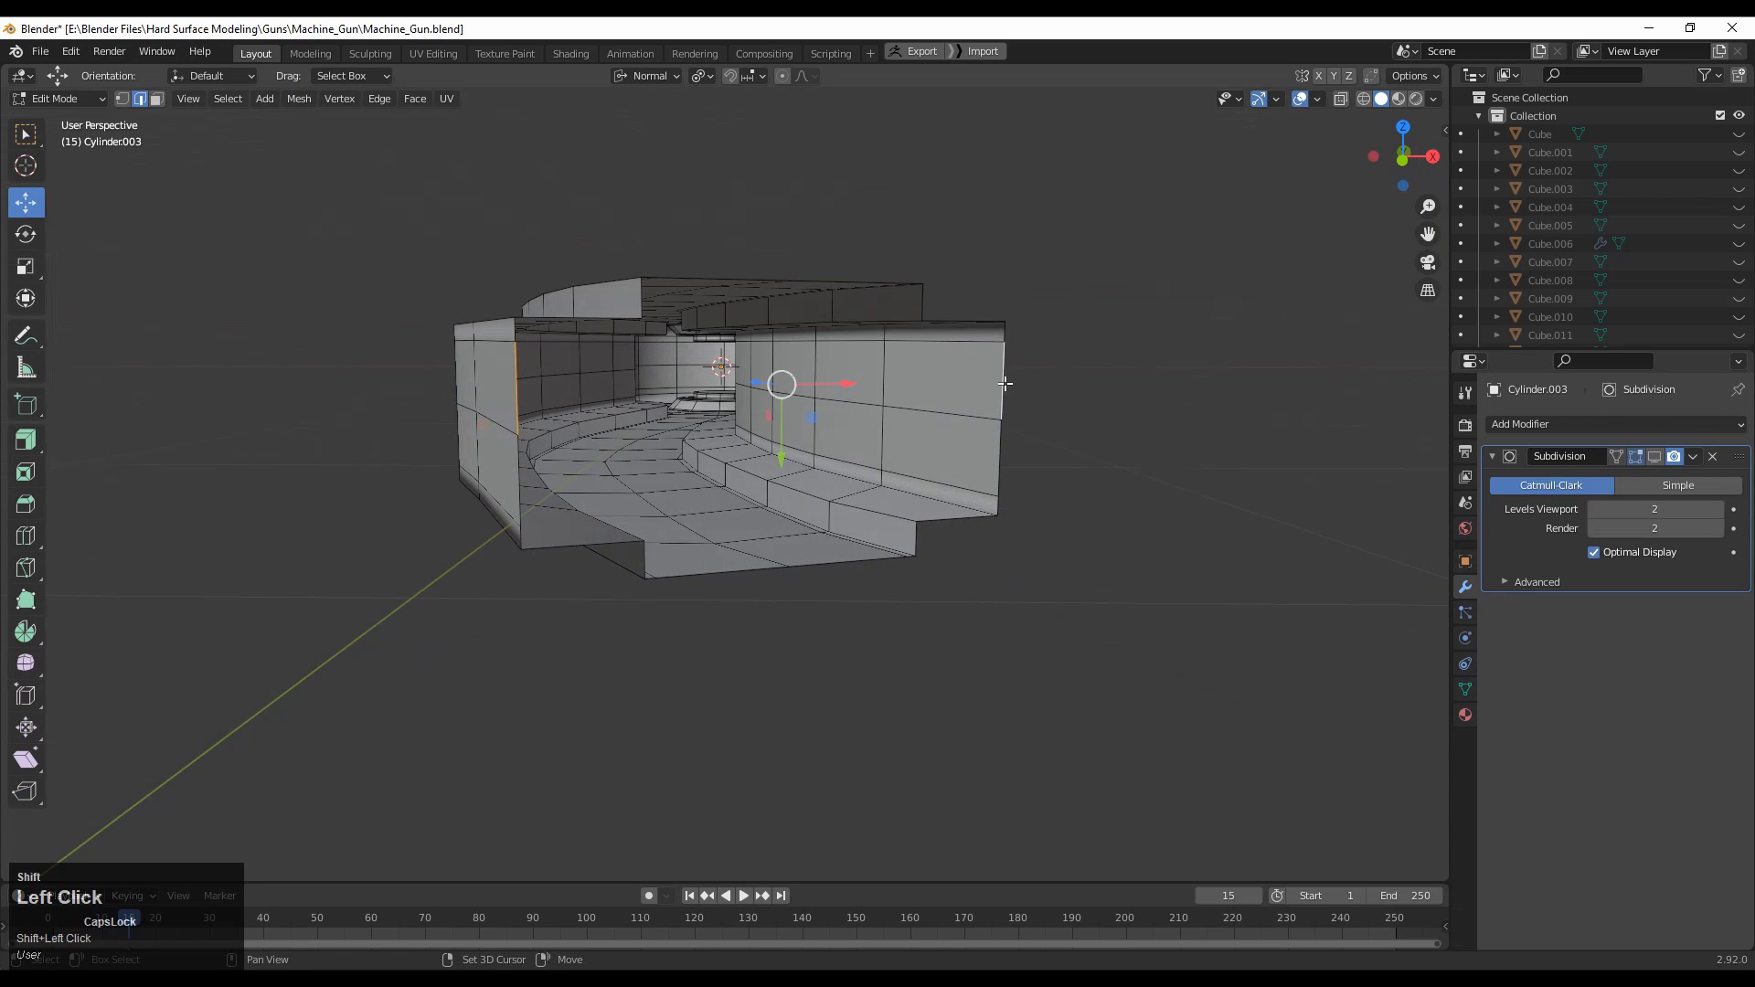
pyautogui.press('f')
pyautogui.click(528, 477)
pyautogui.press('f')
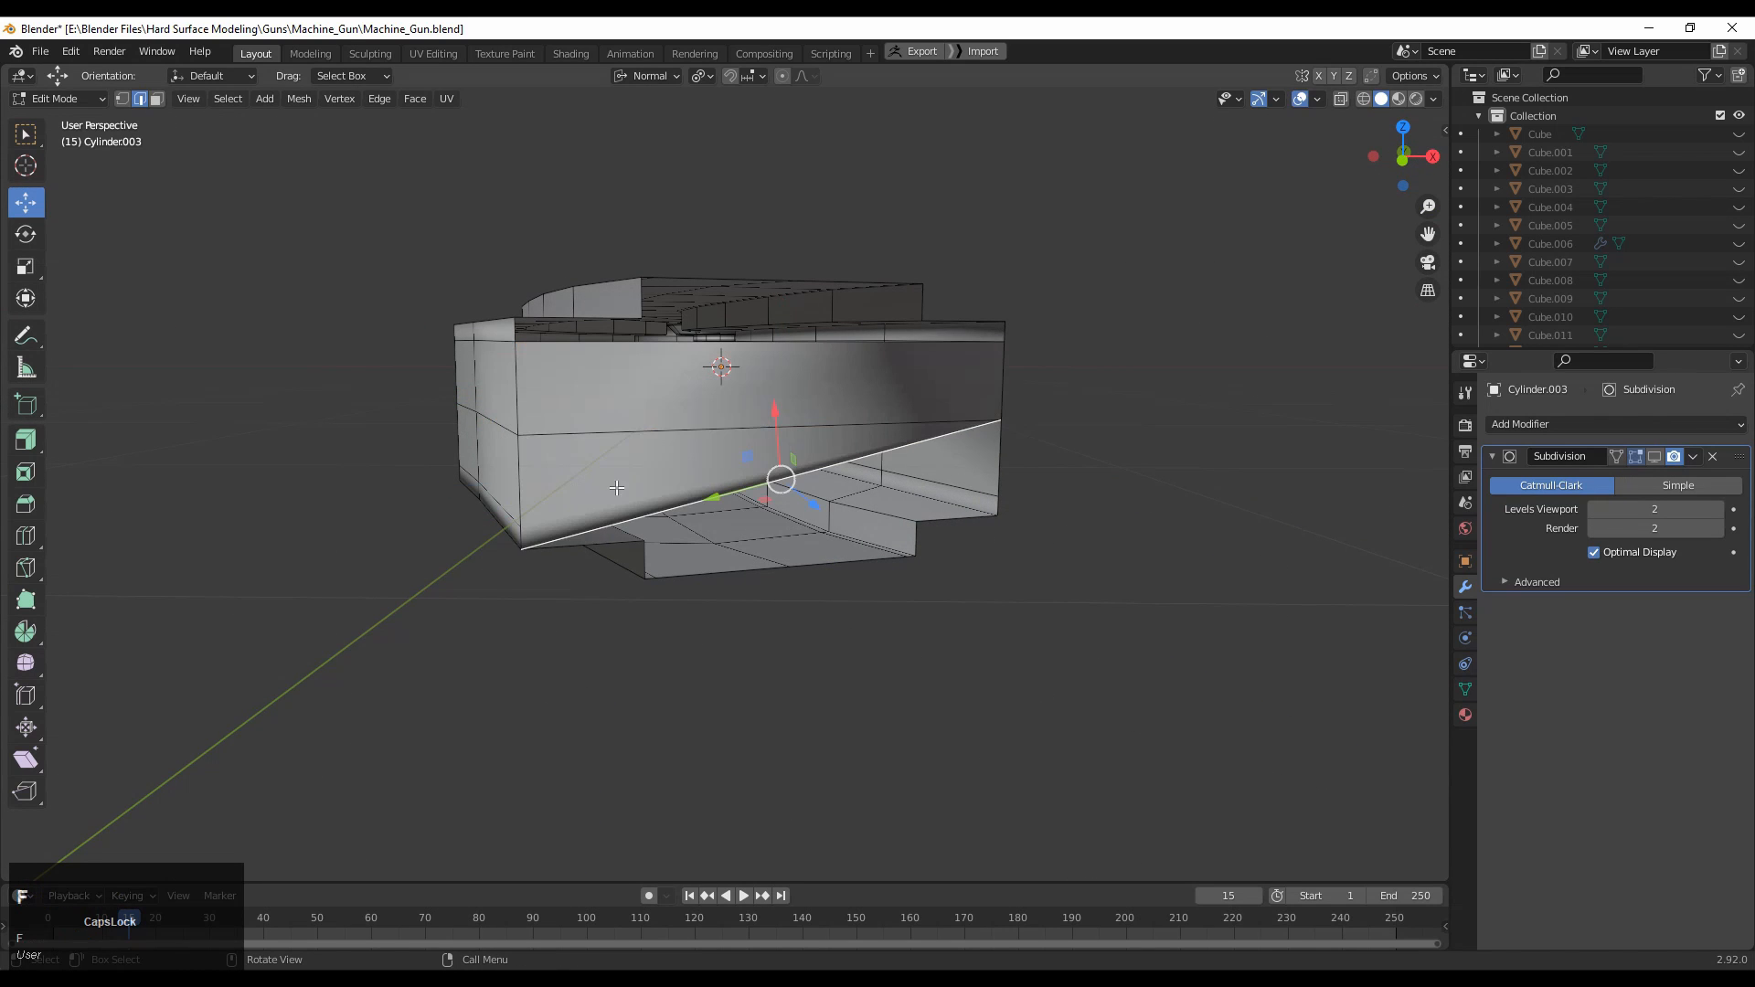
pyautogui.click(535, 485)
pyautogui.moveTo(535, 485); pyautogui.dragTo(815, 489, button='middle')
pyautogui.press('f')
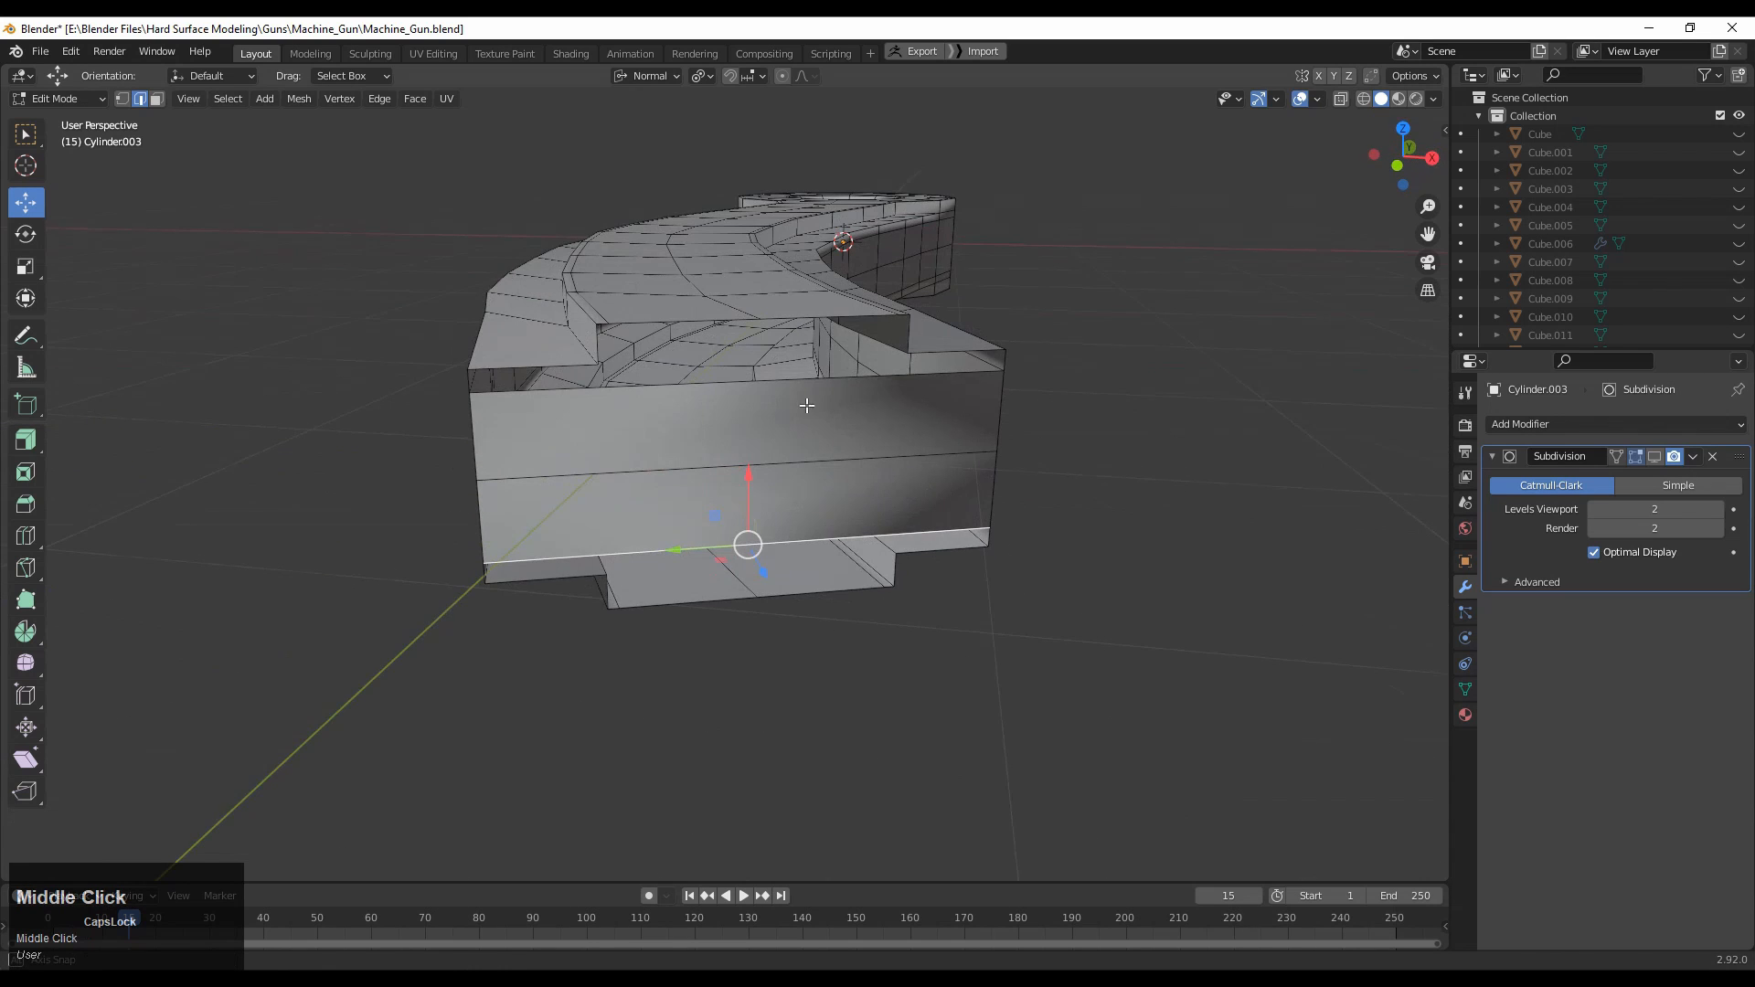
# Add a vertical loop cut through the end's two new faces with a factor of 0.544, near the raised strip's corner.
pyautogui.moveTo(807, 408); pyautogui.dragTo(763, 403, button='middle')
pyautogui.keyDown('ctrl'); pyautogui.click(579, 339); pyautogui.keyUp('ctrl')
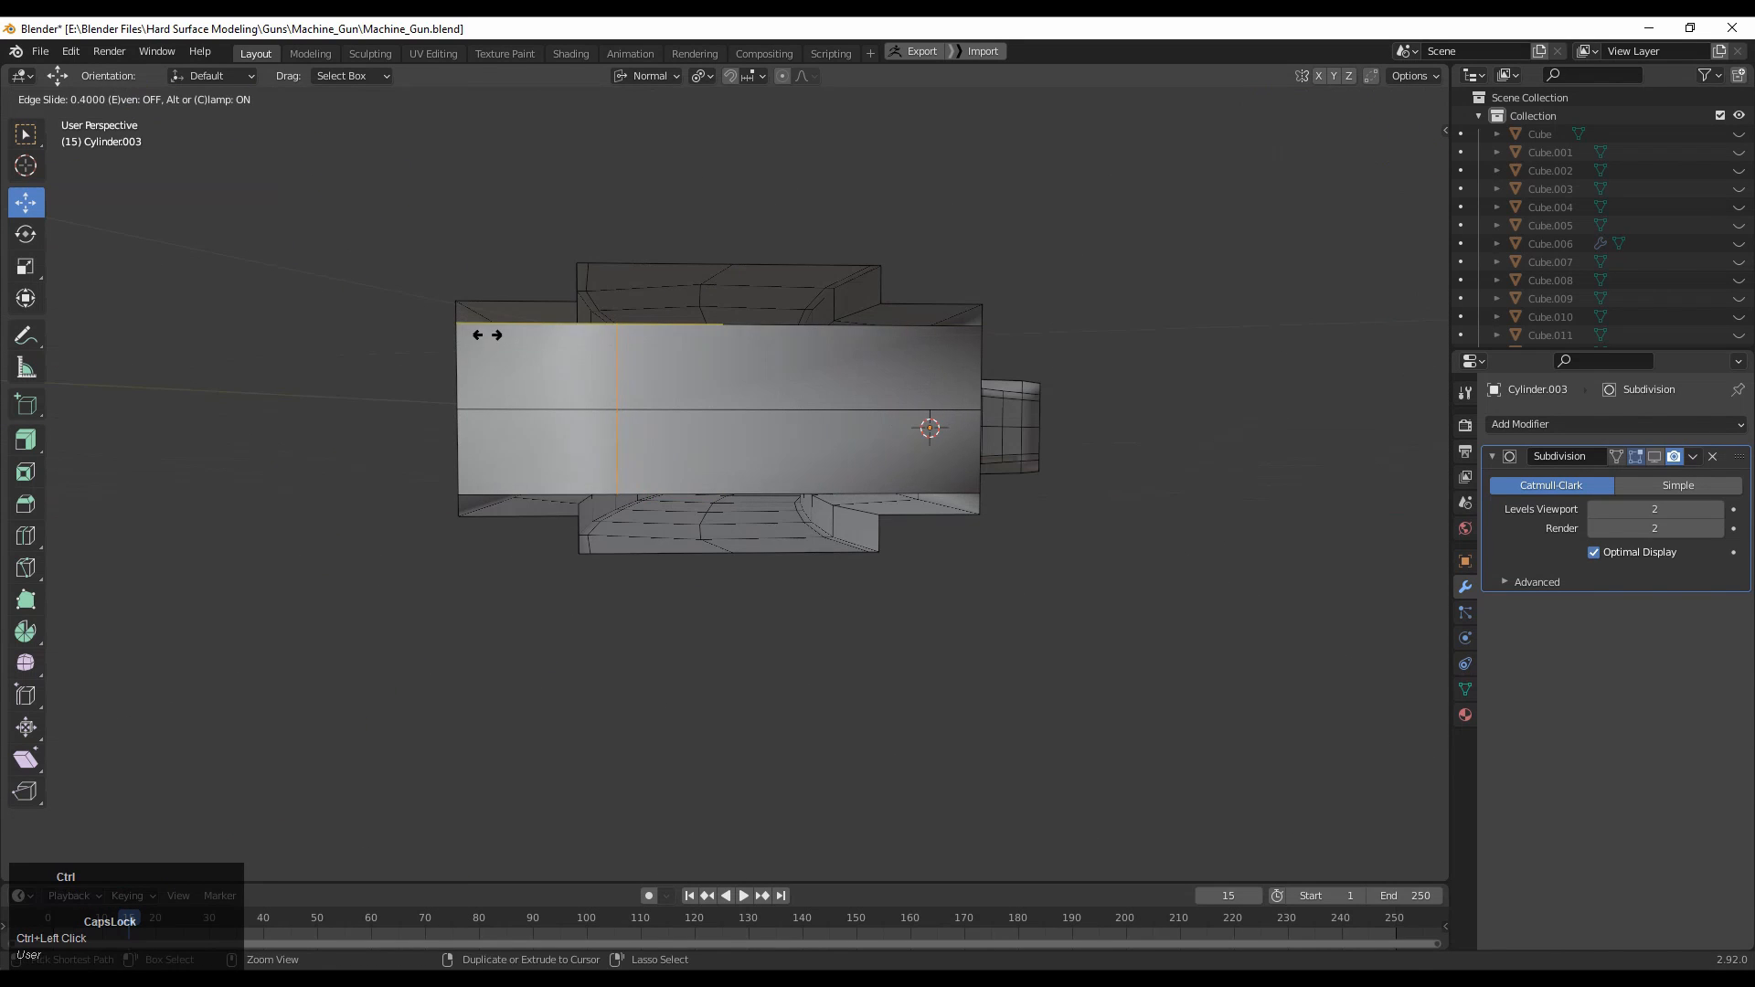
pyautogui.click(425, 332)
# Fill the narrow gaps above and below the end face between the vertical cut and the arm's near side edge.
pyautogui.moveTo(425, 332); pyautogui.dragTo(787, 412, button='middle')
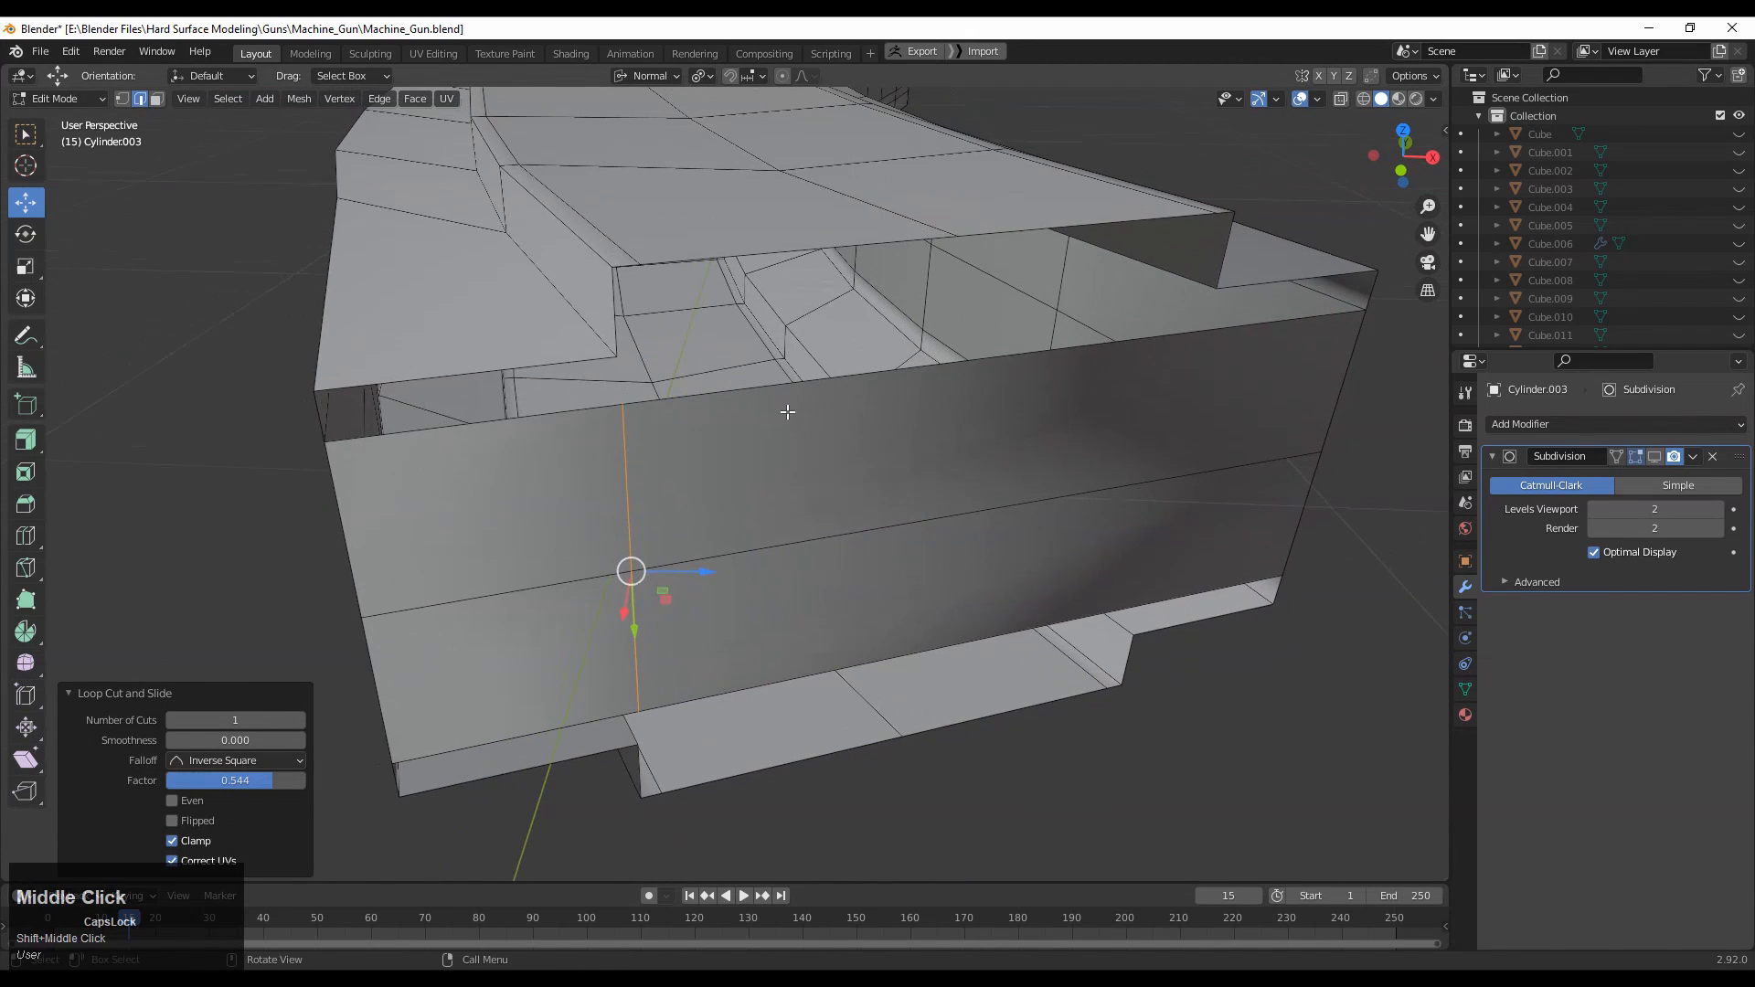
pyautogui.click(581, 359)
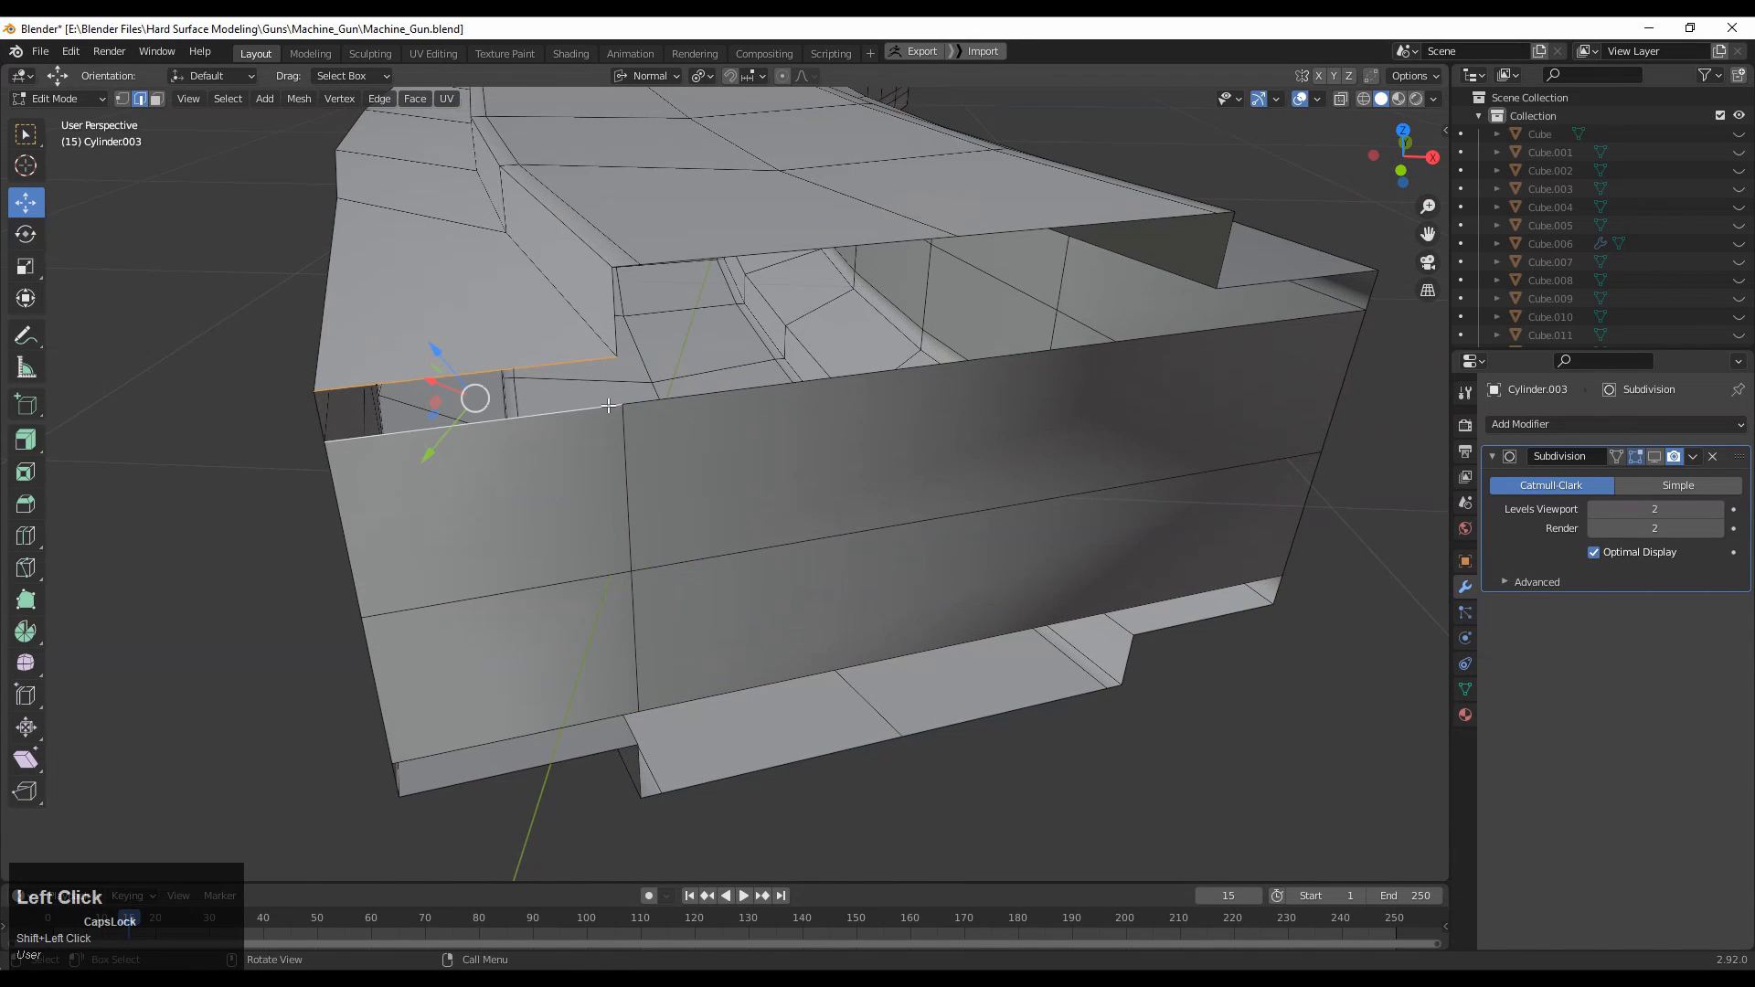
pyautogui.press('f')
pyautogui.moveTo(611, 405)
pyautogui.mouseDown(button='middle')
pyautogui.moveTo(640, 396)
pyautogui.moveTo(590, 386)
pyautogui.mouseUp(button='middle')
pyautogui.click(437, 539)
pyautogui.press('f')
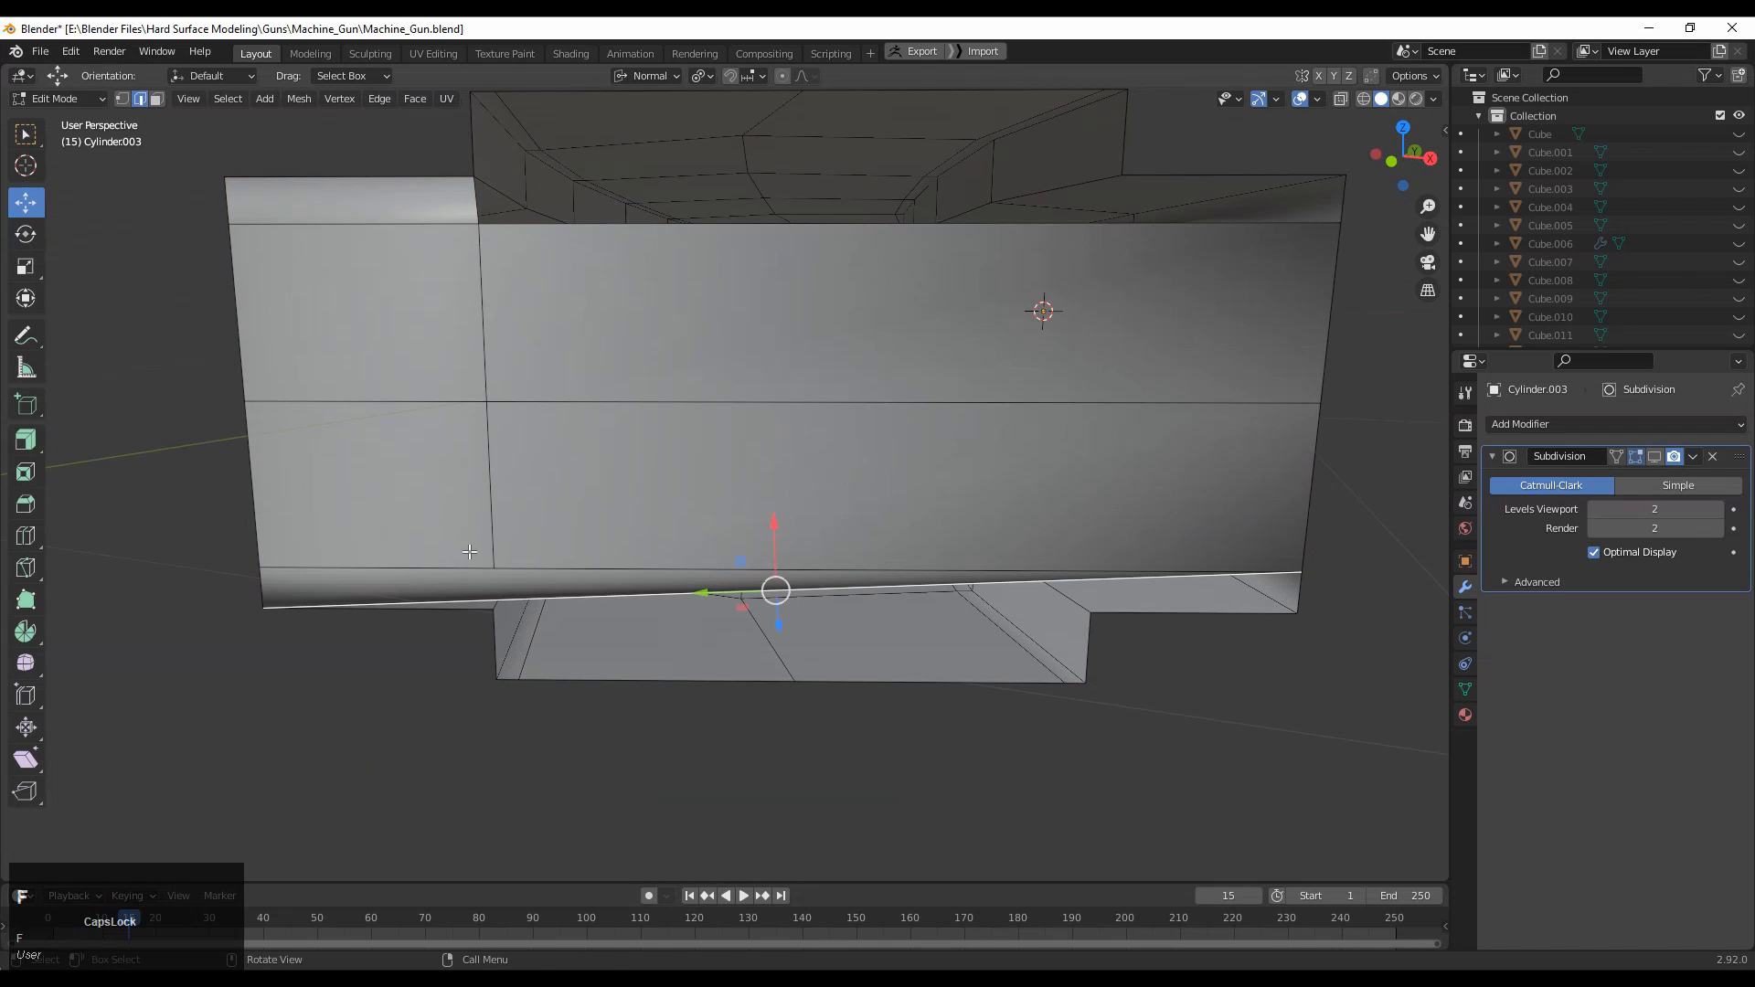
pyautogui.hotkey('ctrl', 'z')
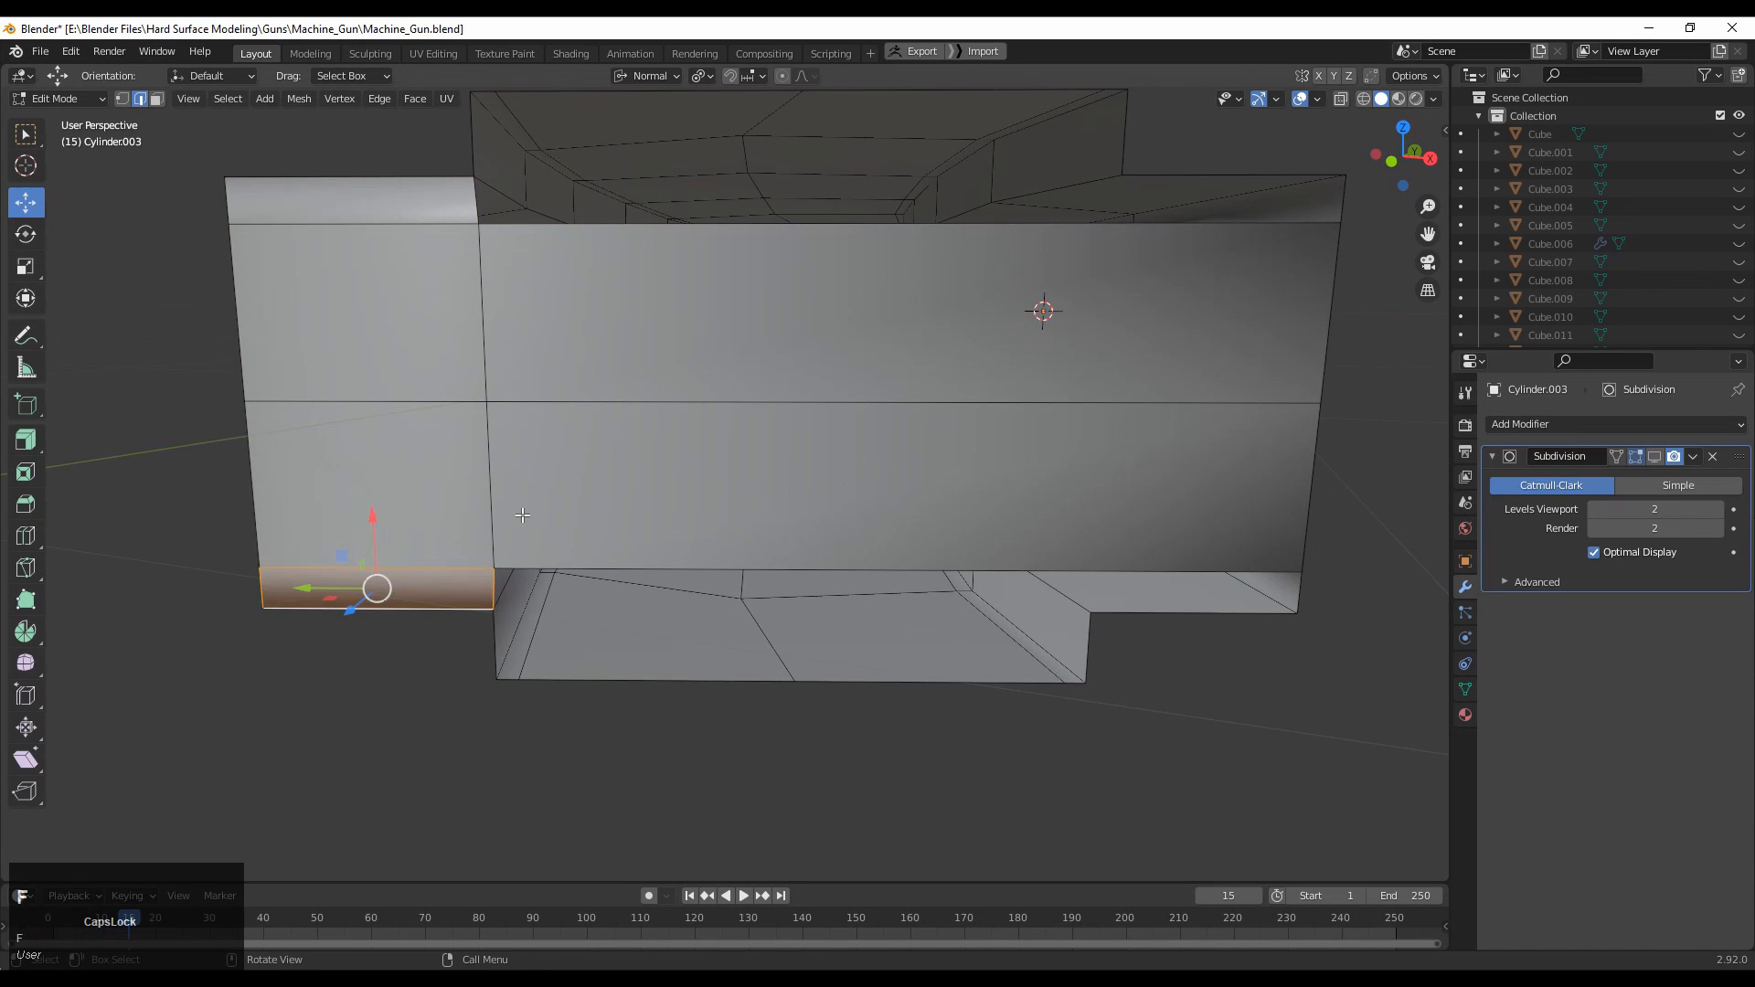
# Add a second vertical loop cut through the end face near the raised strip's opposite corner.
pyautogui.moveTo(807, 381); pyautogui.dragTo(971, 481, button='middle')
pyautogui.hotkey('ctrl', 'r')
pyautogui.click(967, 487)
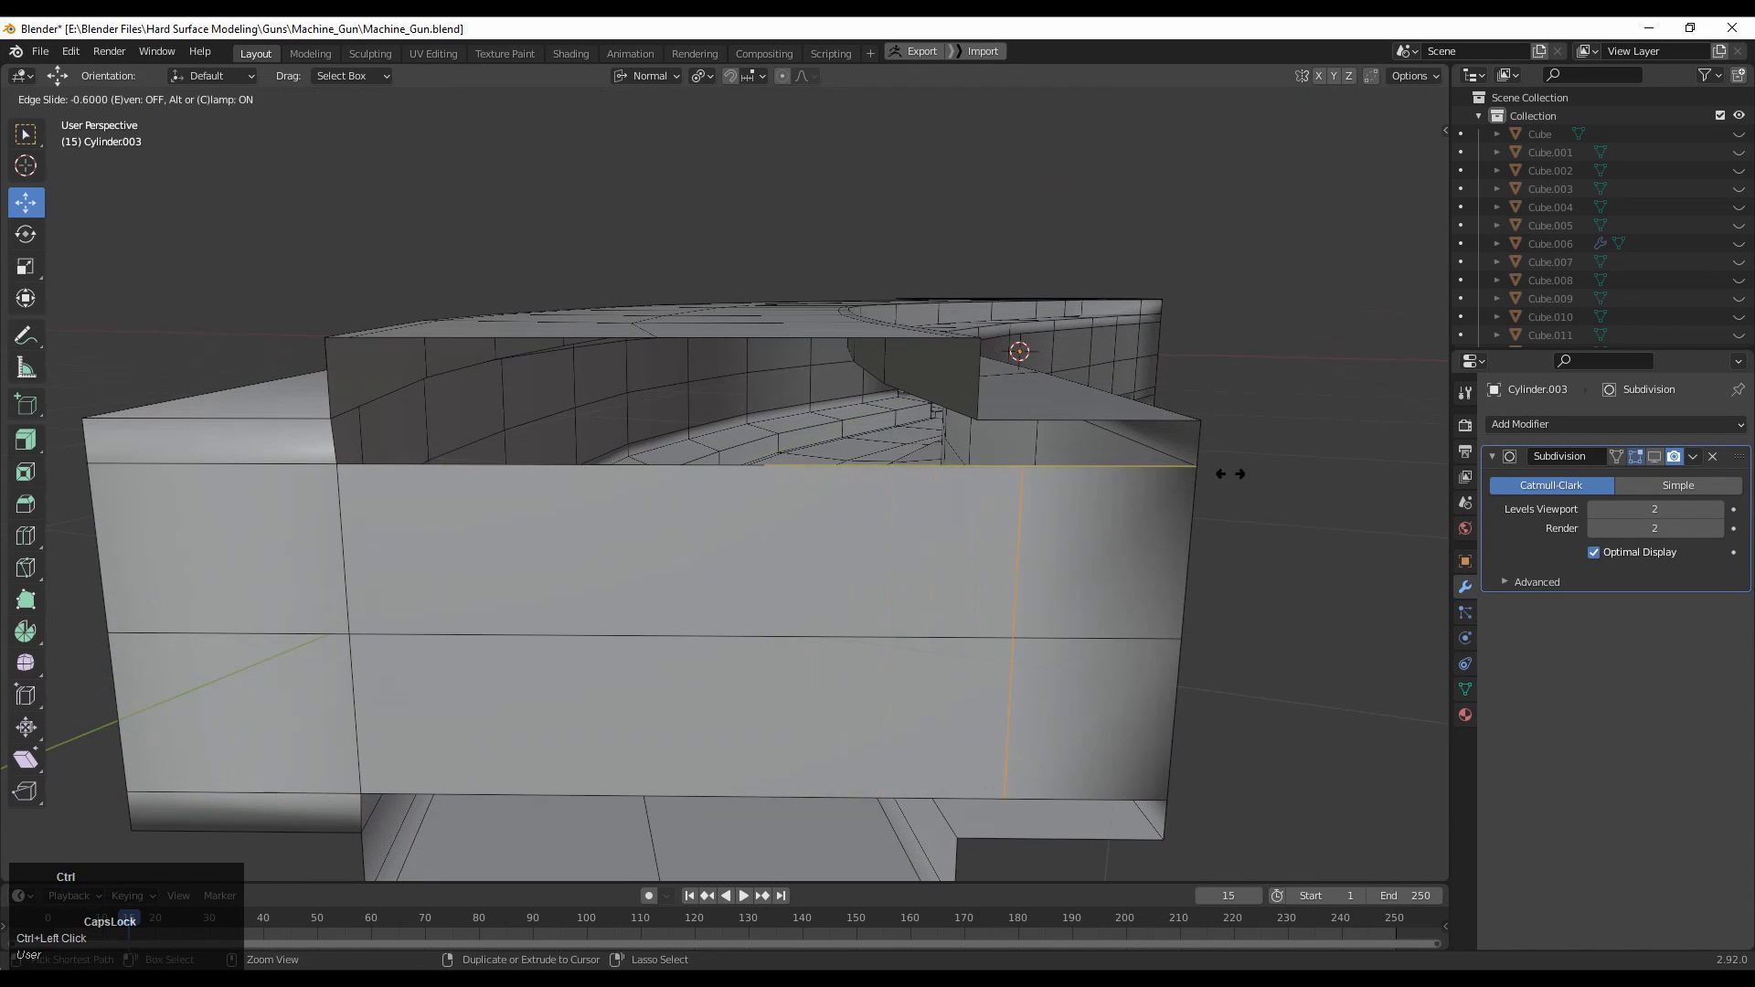
pyautogui.click(1188, 470)
# Fill the narrow gaps above and below the end face between the second vertical cut and the adjacent side edge.
pyautogui.moveTo(1188, 470); pyautogui.dragTo(1064, 493, button='middle')
pyautogui.click(771, 556)
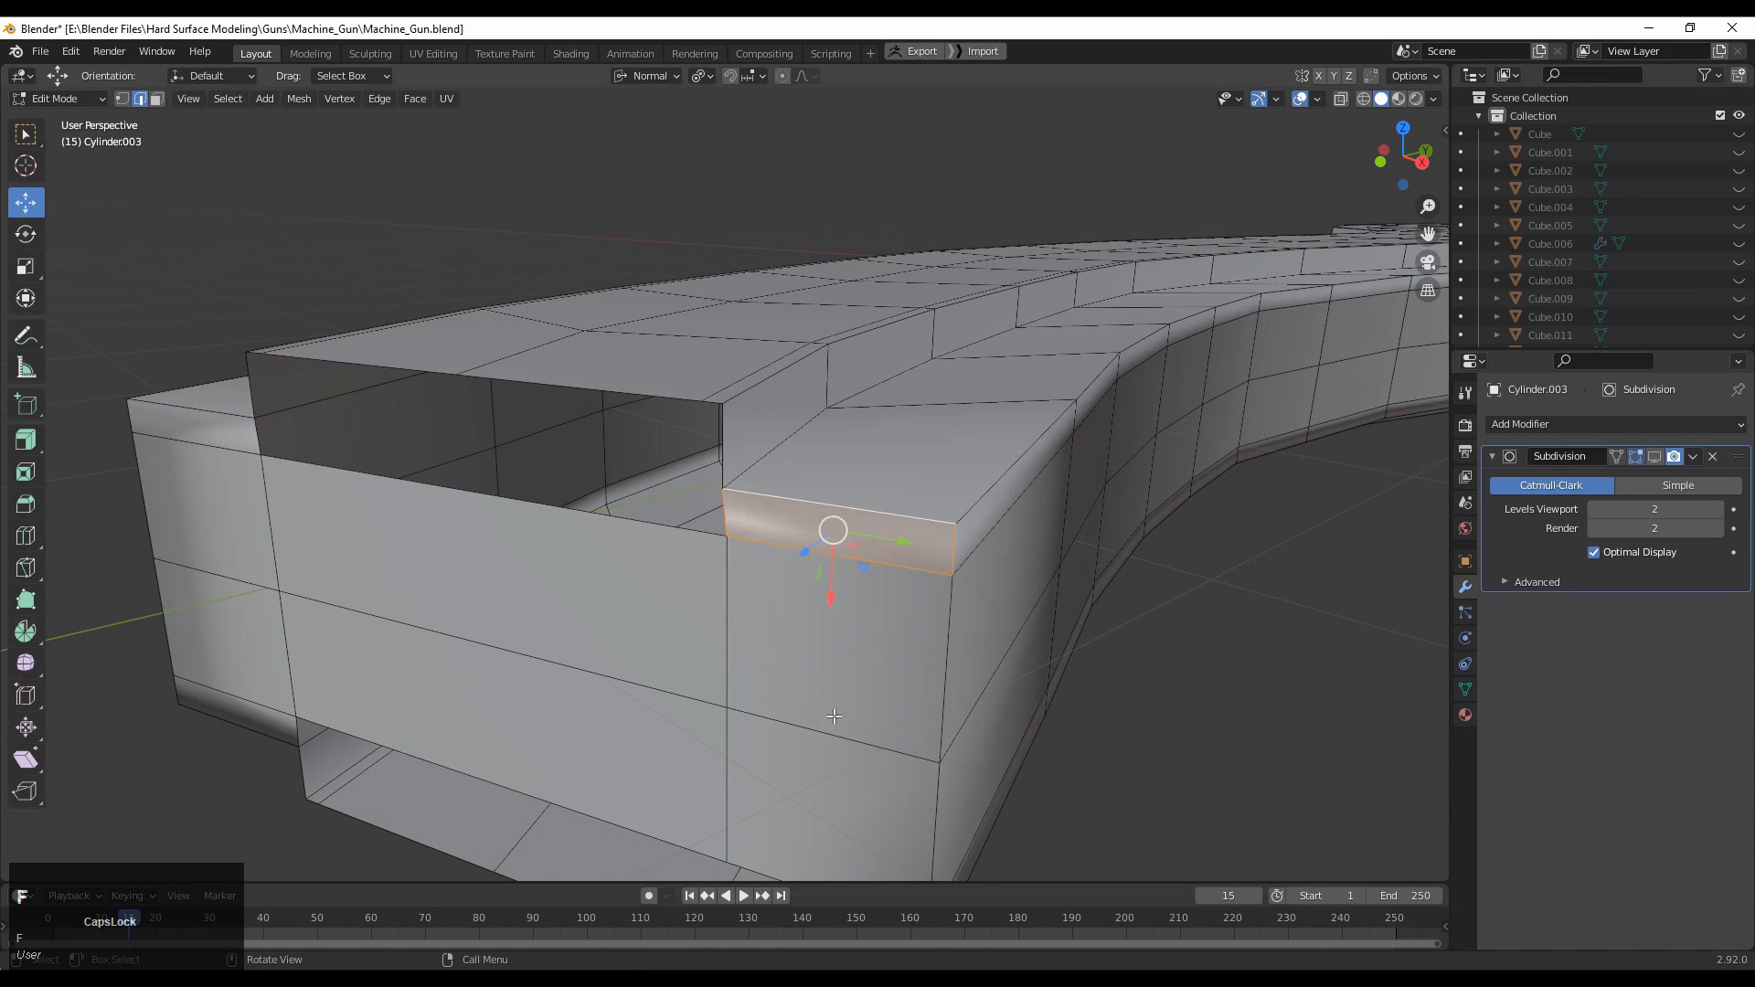
pyautogui.moveTo(826, 605); pyautogui.dragTo(922, 619, button='middle')
pyautogui.press('f')
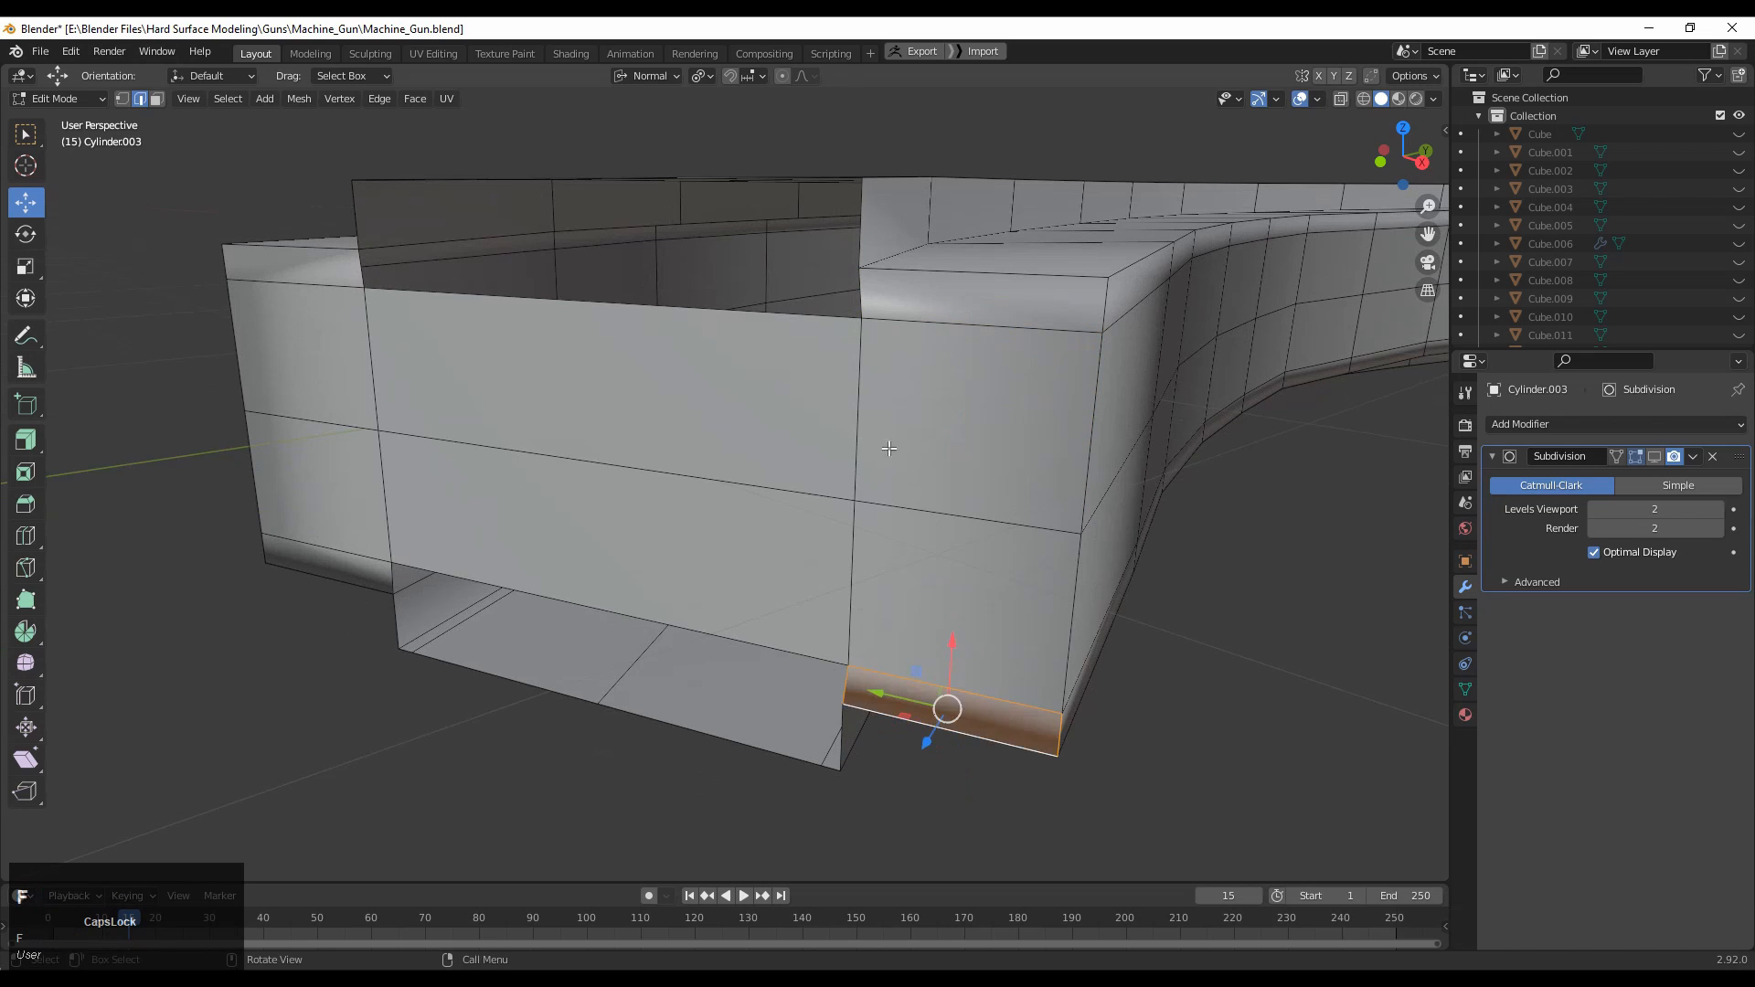
# Slide the second cut's vertical edges slightly to line up with the raised strip's corner.
pyautogui.click(857, 430)
pyautogui.keyDown('shift'); pyautogui.click(853, 567); pyautogui.keyUp('shift')
pyautogui.moveTo(933, 475); pyautogui.dragTo(1028, 448, button='middle')
pyautogui.keyDown('shift'); pyautogui.moveTo(1124, 406); pyautogui.dragTo(1044, 480, button='middle'); pyautogui.keyUp('shift')
pyautogui.hotkey('ctrl', 'z')
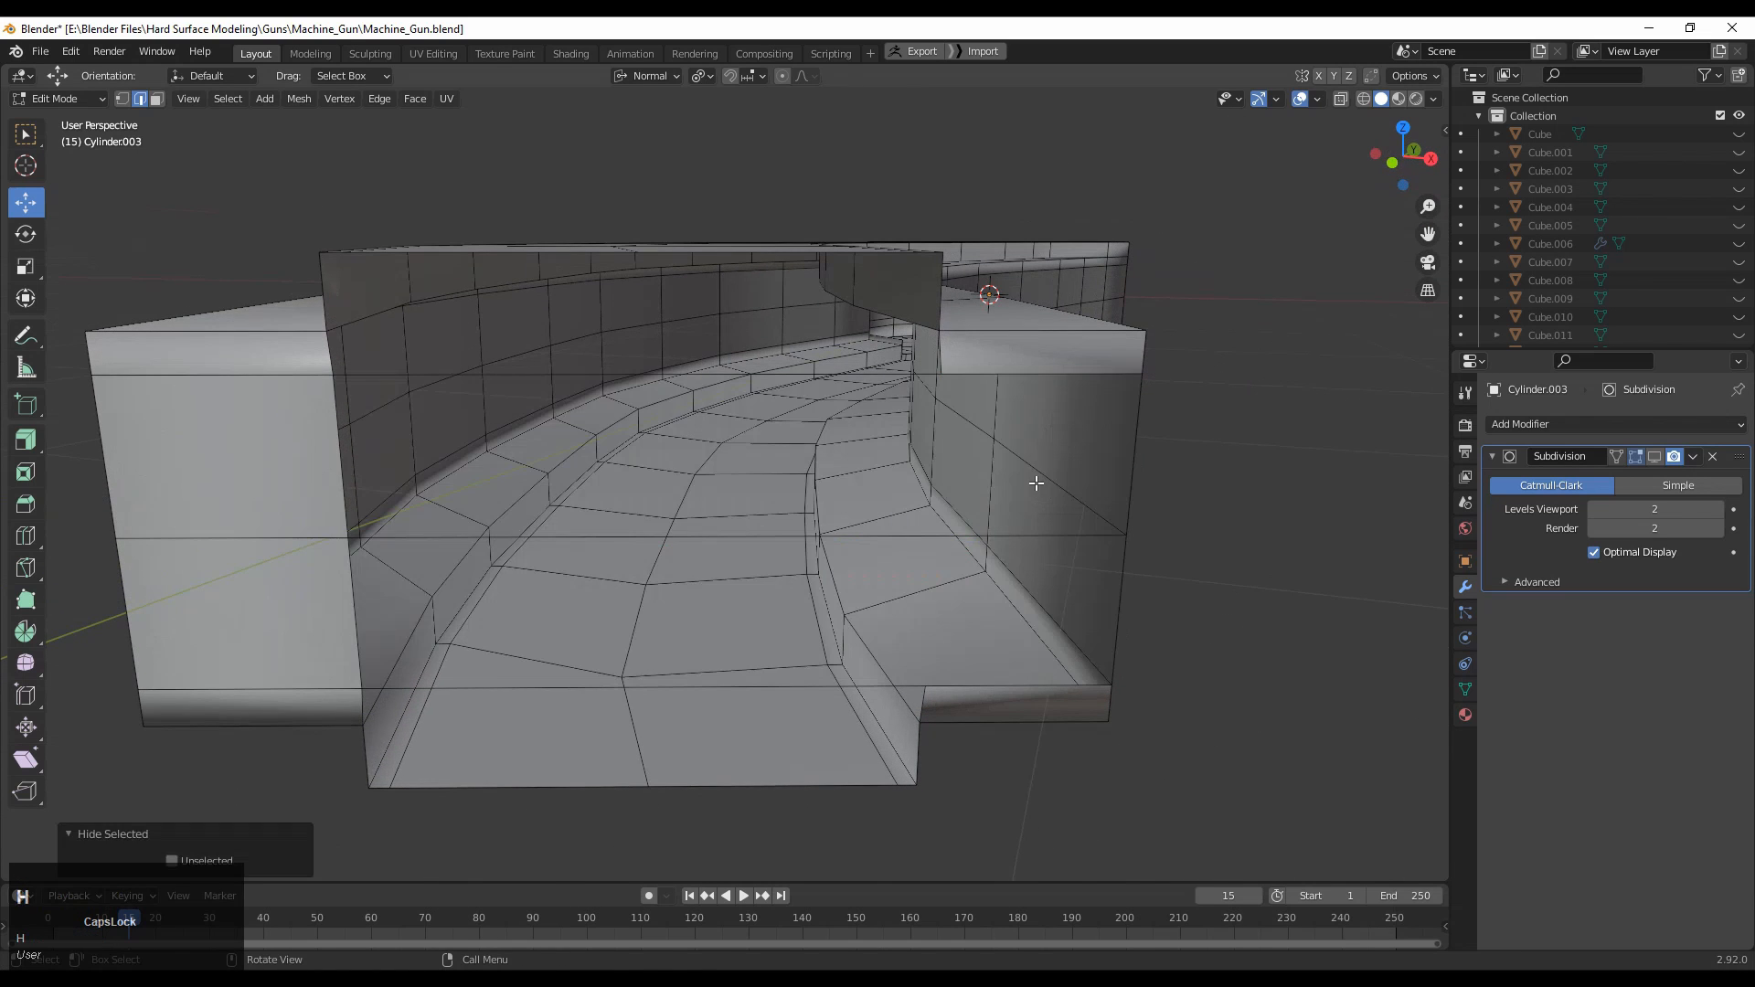
pyautogui.hotkey('ctrl', 'shift', 'z')
pyautogui.press('g')
pyautogui.press('g')
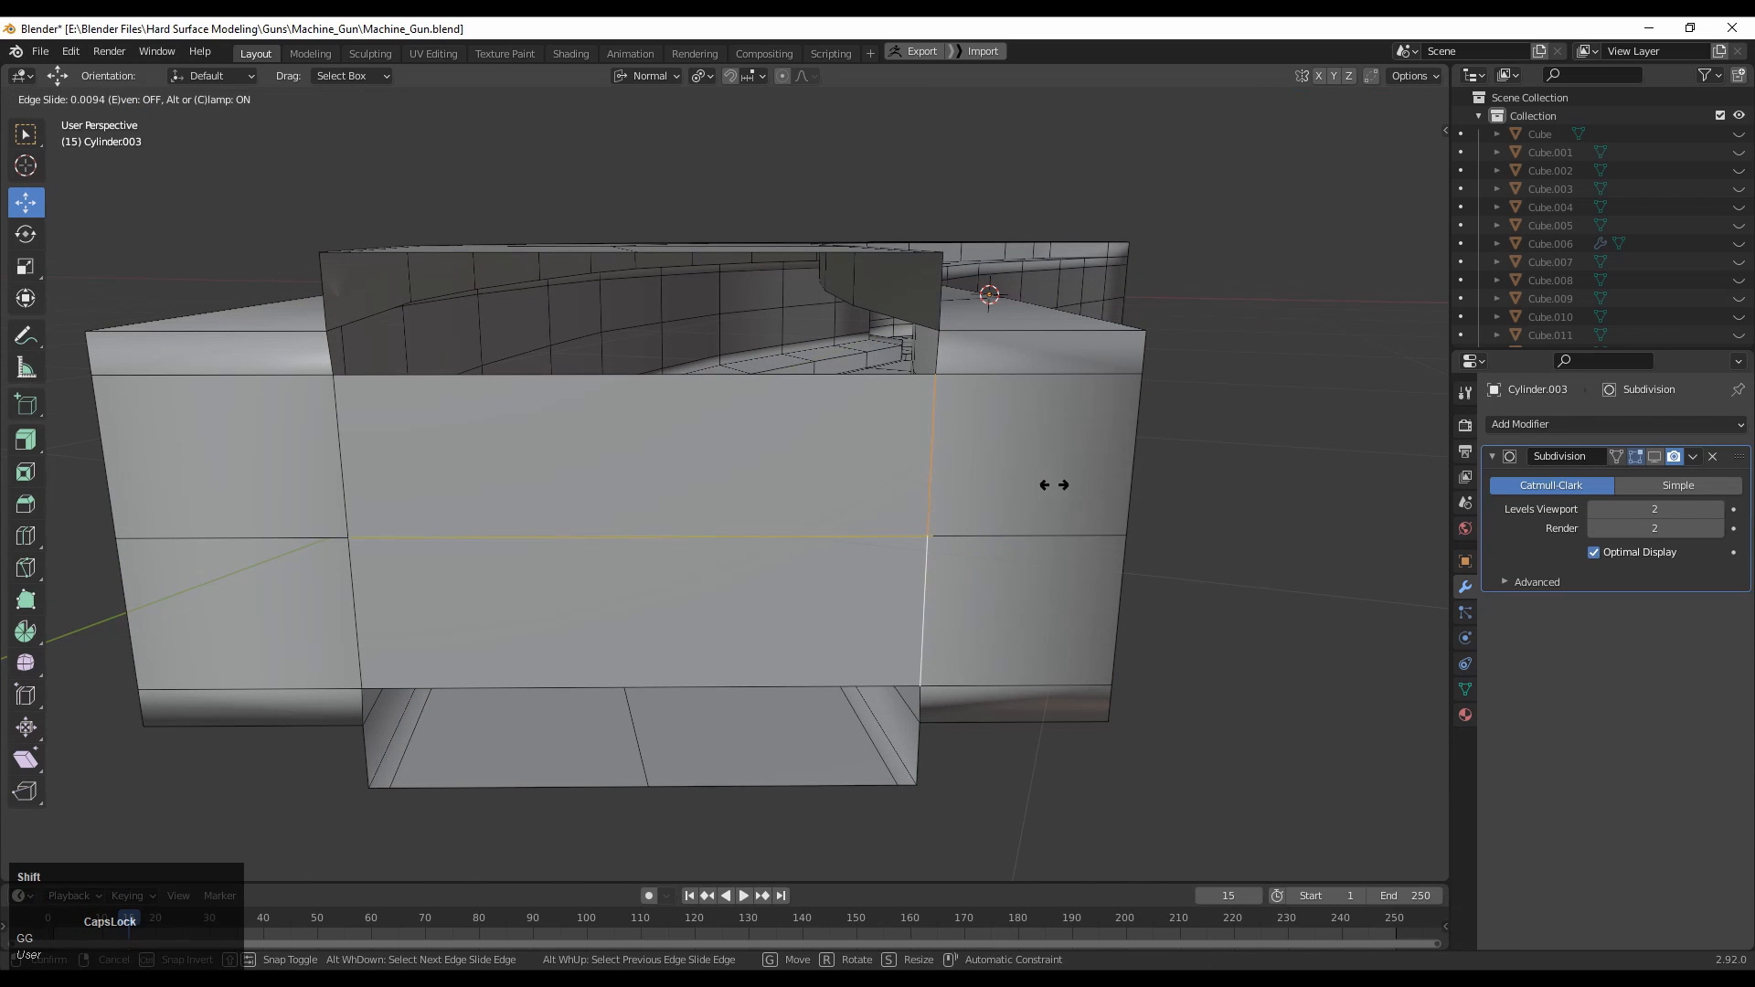
pyautogui.click(1063, 489)
# Fill the long narrow faces along the upper and lower borders of the end's middle section.
pyautogui.moveTo(1063, 489); pyautogui.dragTo(786, 544, button='middle')
pyautogui.click(773, 541)
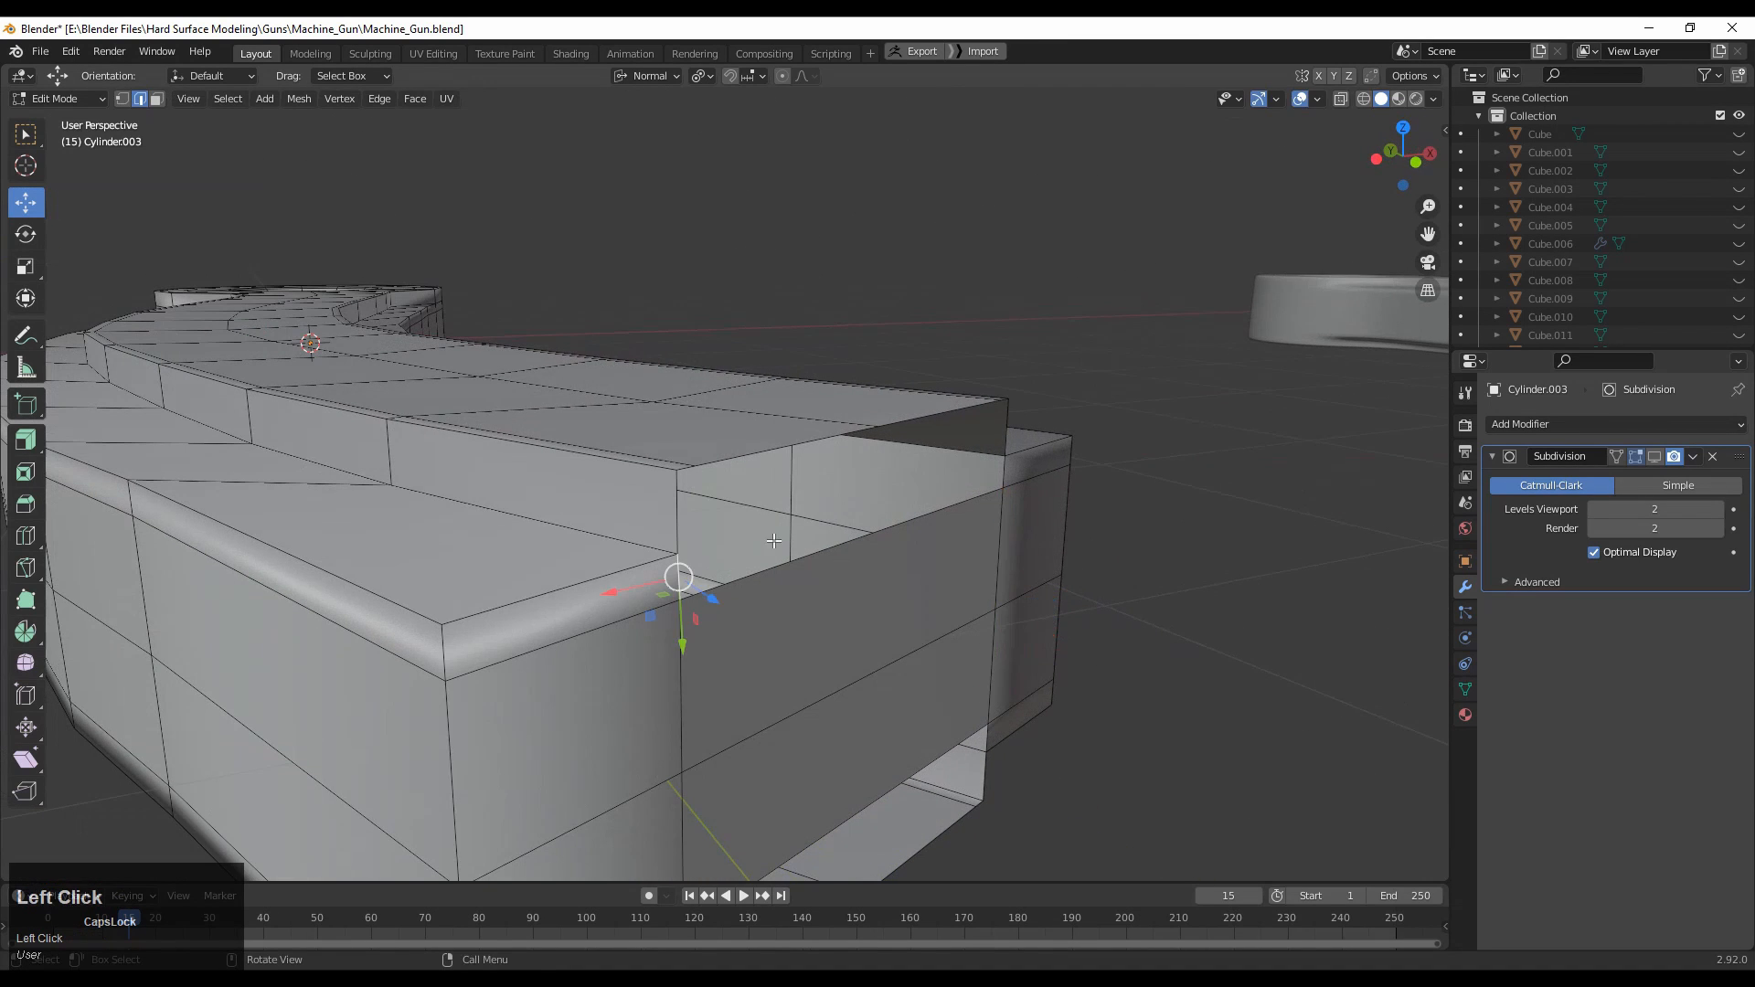
pyautogui.moveTo(1014, 478); pyautogui.dragTo(832, 522, button='middle')
pyautogui.hotkey('ctrl', 'z')
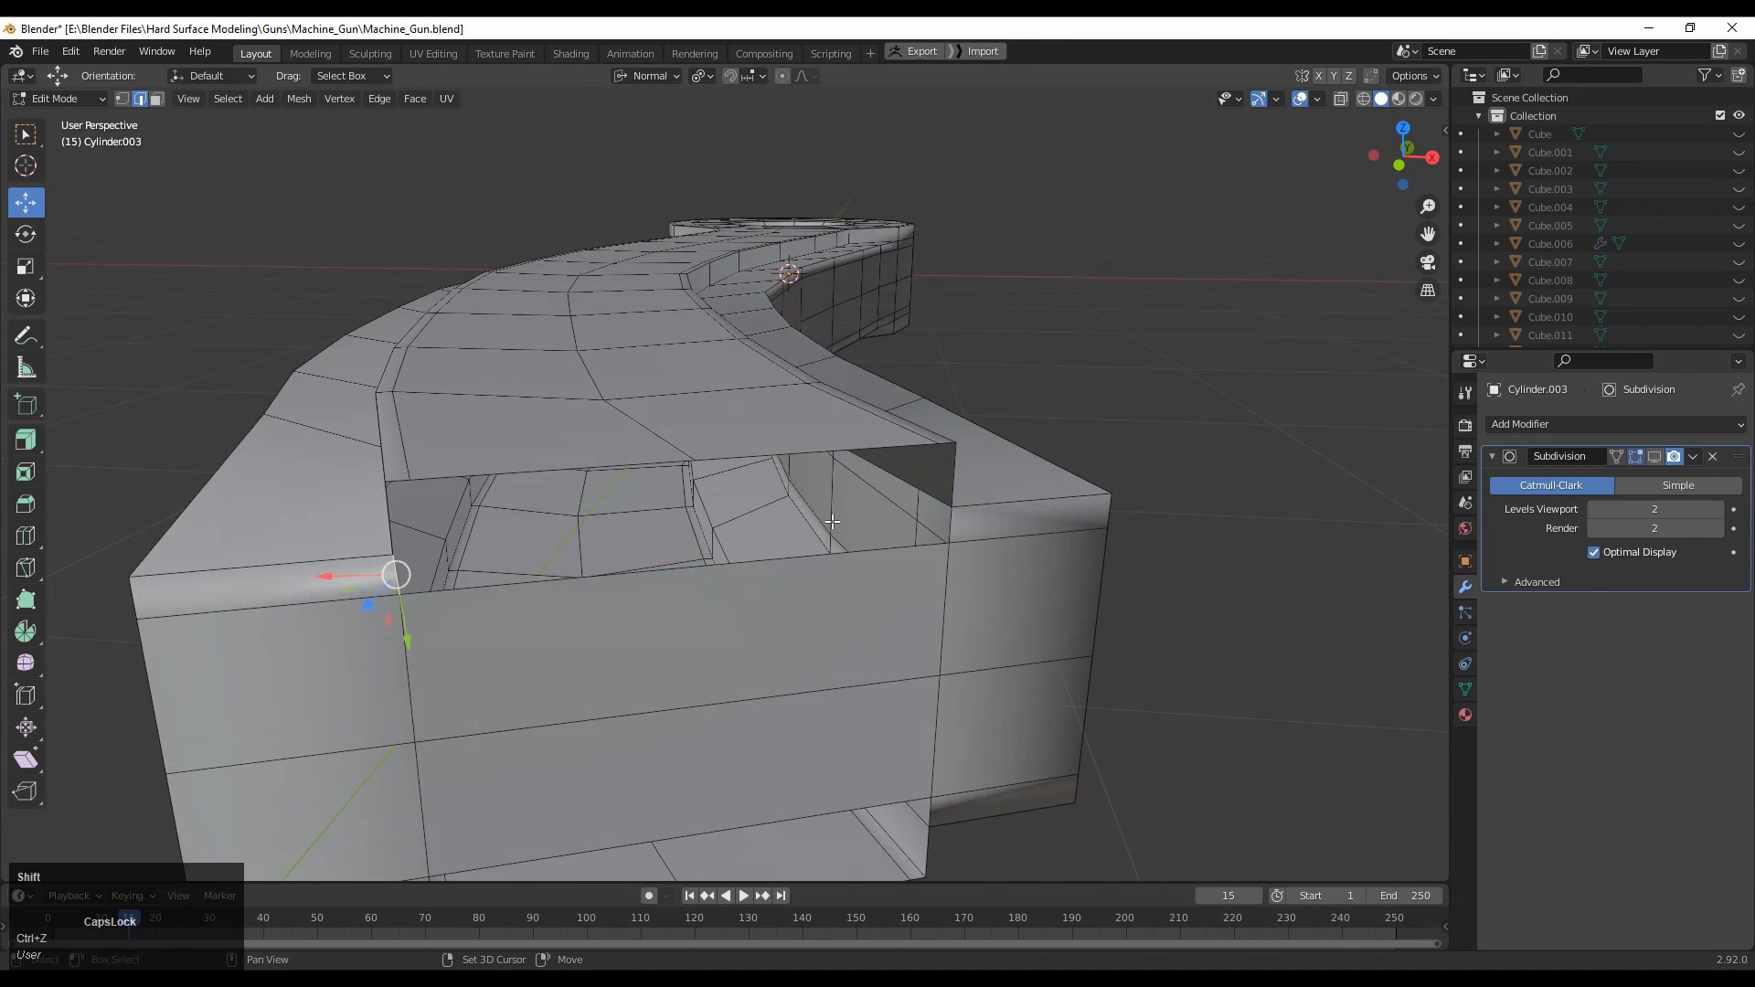
pyautogui.keyDown('alt'); pyautogui.click(853, 537); pyautogui.keyUp('alt')
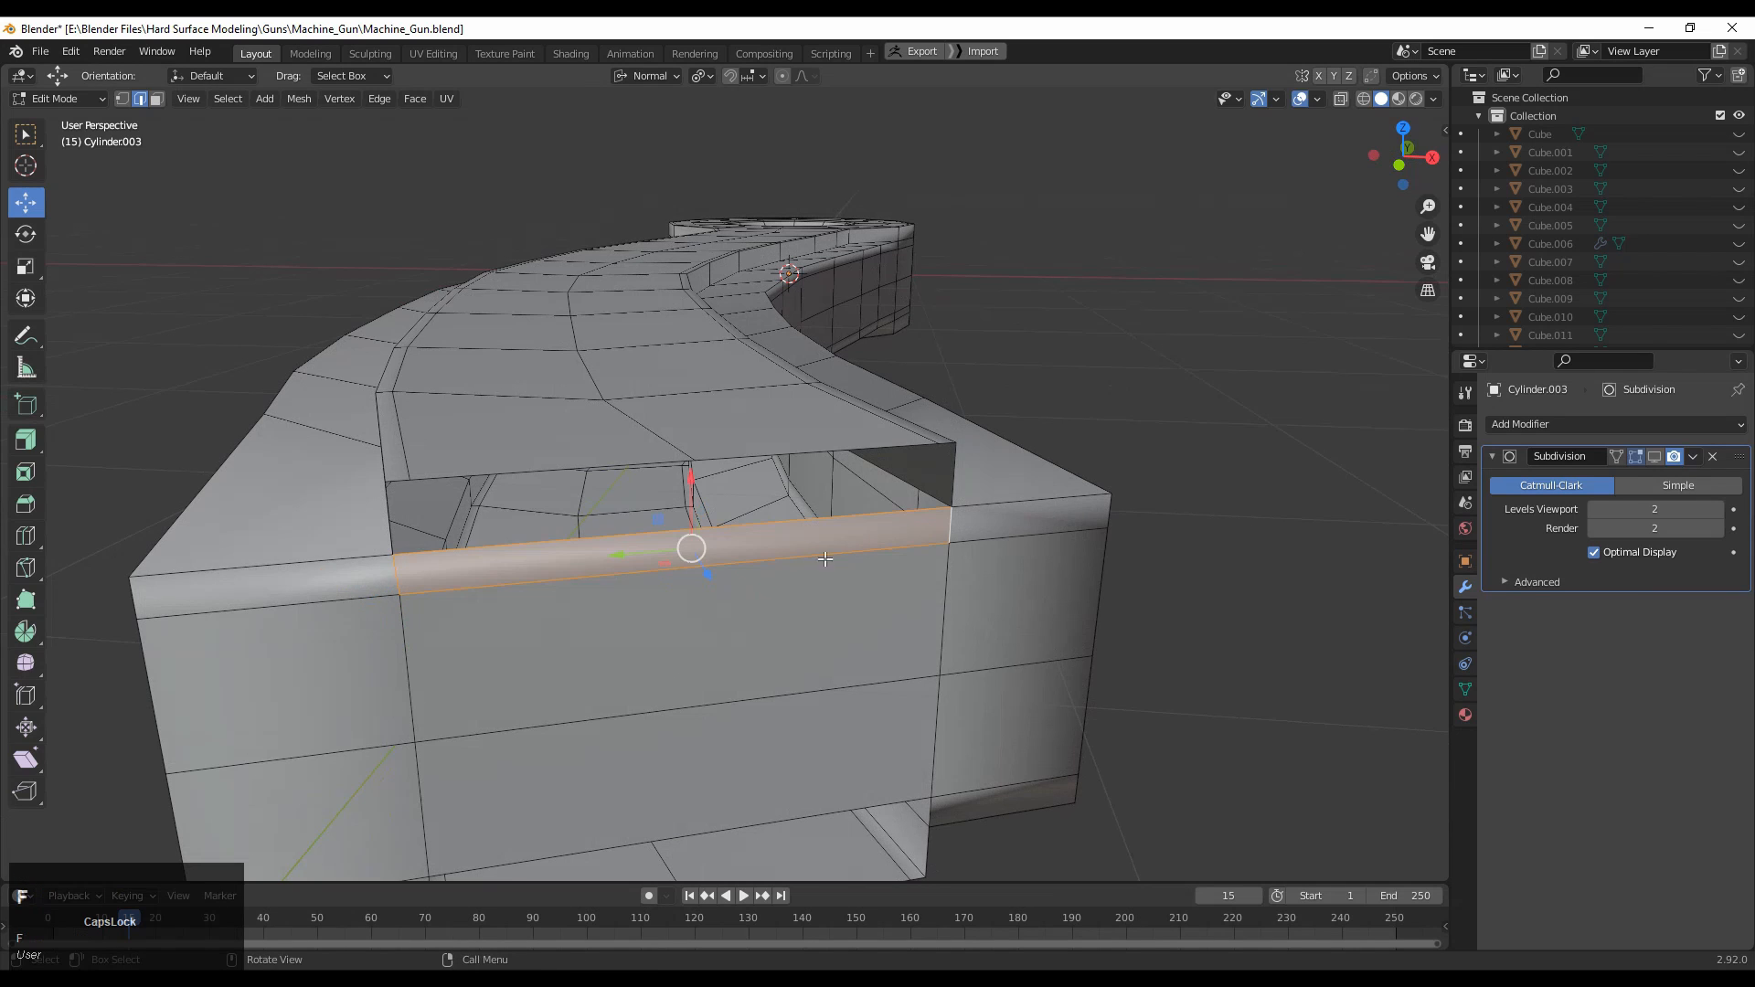
pyautogui.moveTo(853, 537); pyautogui.dragTo(741, 596, button='middle')
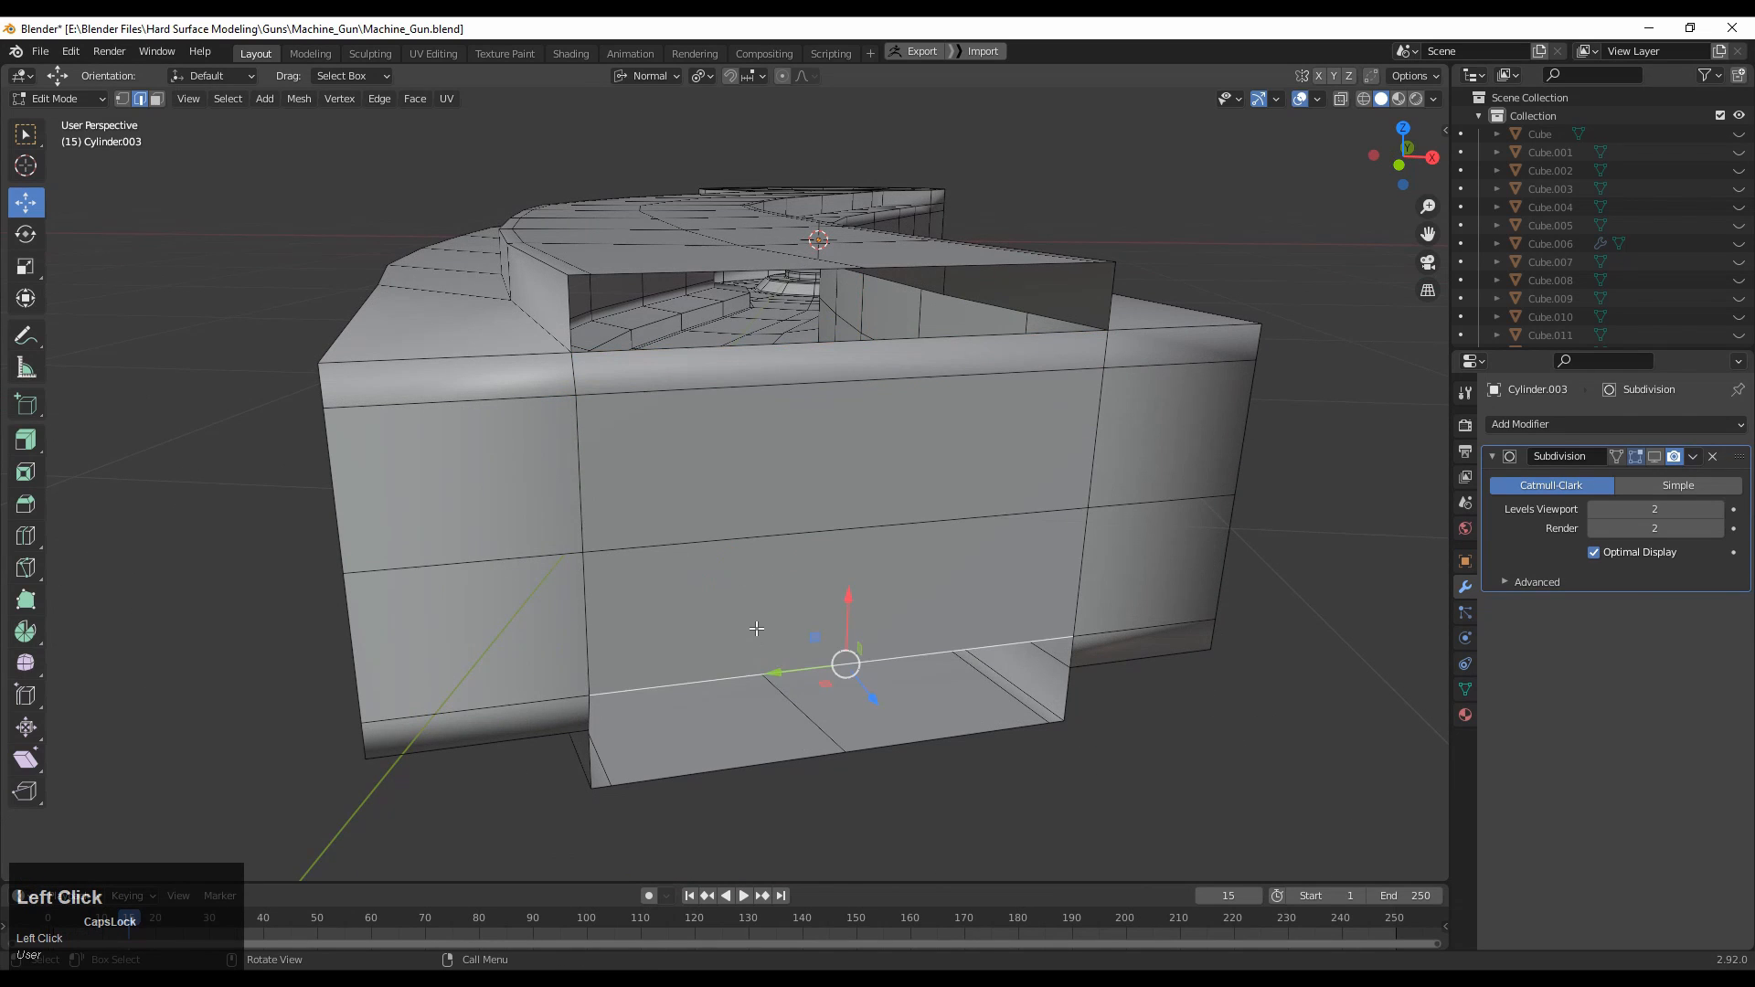
pyautogui.press('f')
# Add a vertical loop cut with a factor of 0.900 inside the middle section beside the first strip corner and slide it by -0.1.
pyautogui.click(603, 365)
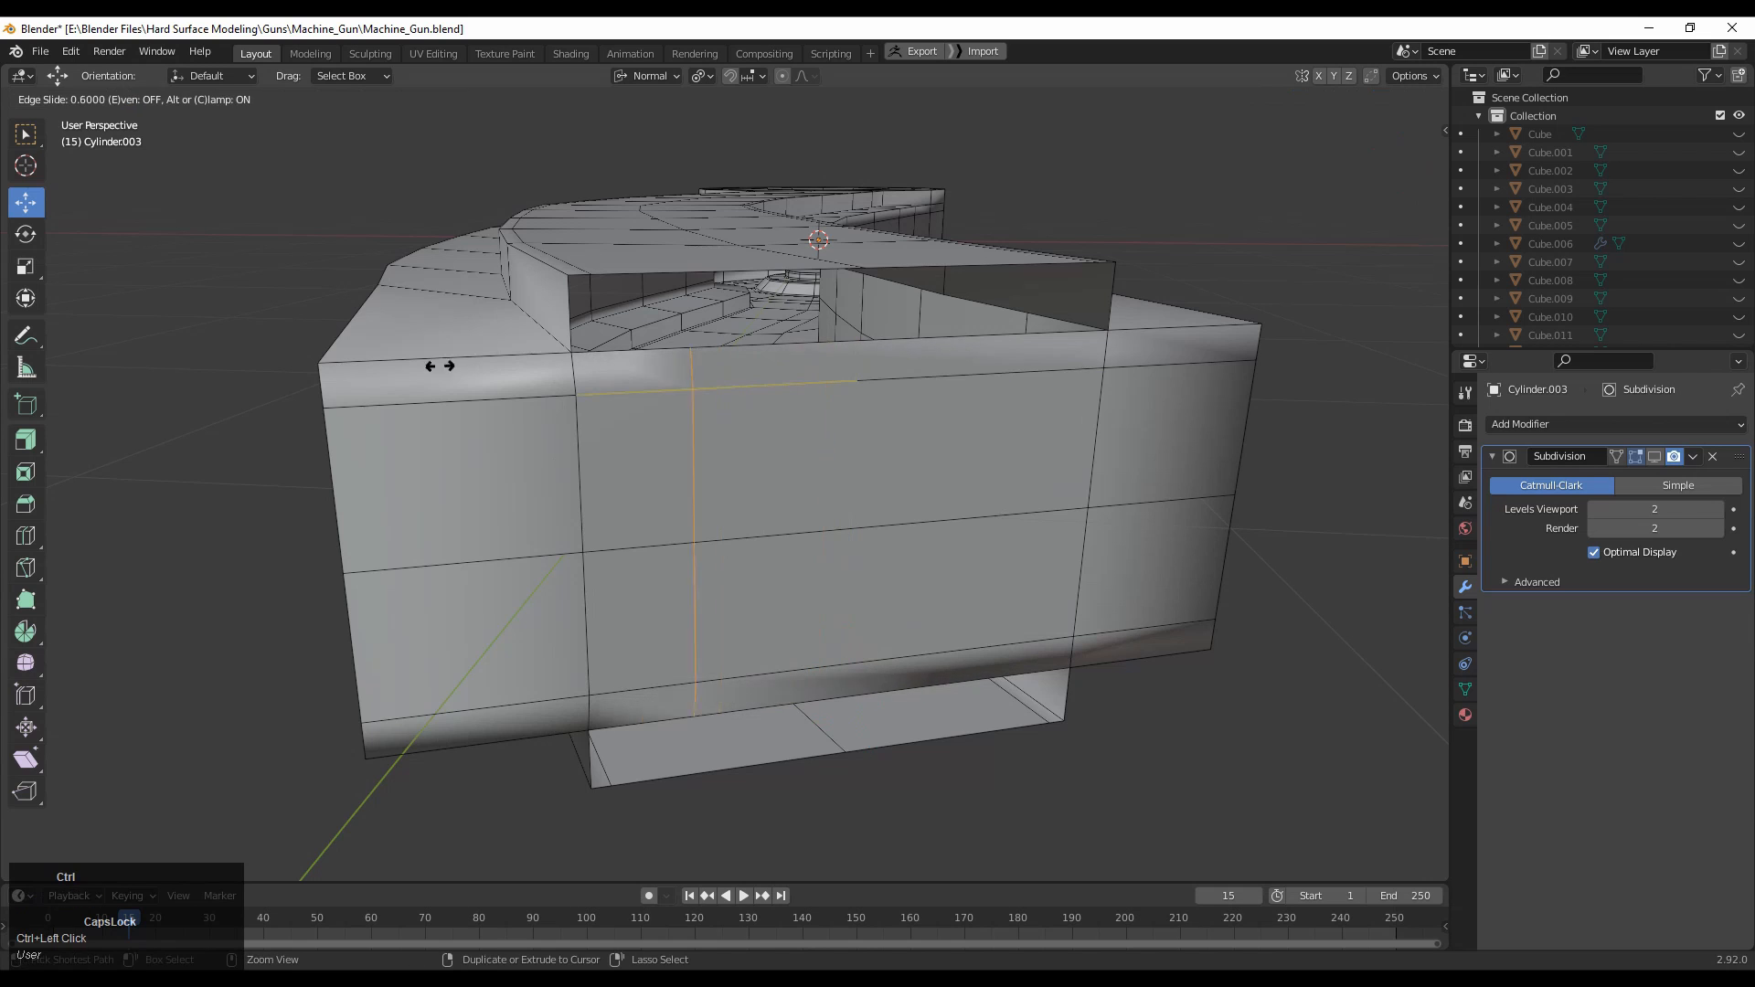
pyautogui.click(372, 365)
pyautogui.moveTo(372, 365); pyautogui.dragTo(751, 476, button='middle')
pyautogui.press('g')
pyautogui.press('g')
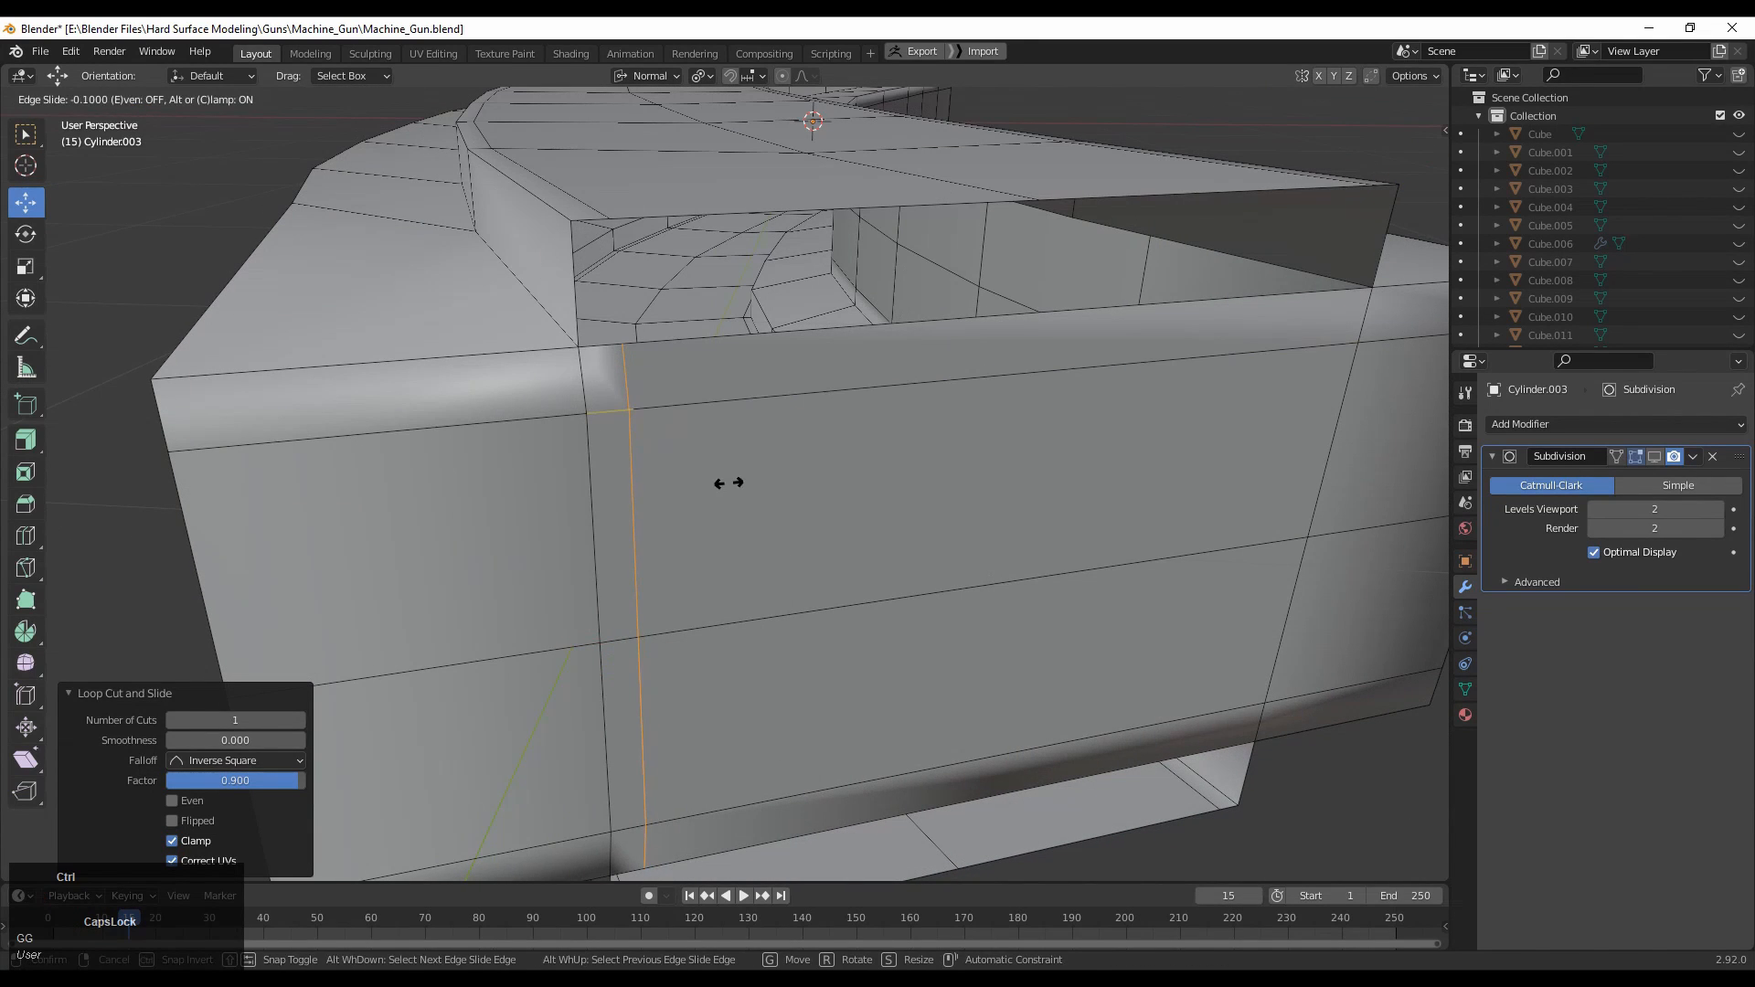
pyautogui.click(729, 482)
# Fill the narrow upright face between the raised strip's corner edge and the new loop cut.
pyautogui.keyDown('shift'); pyautogui.click(617, 380); pyautogui.keyUp('shift')
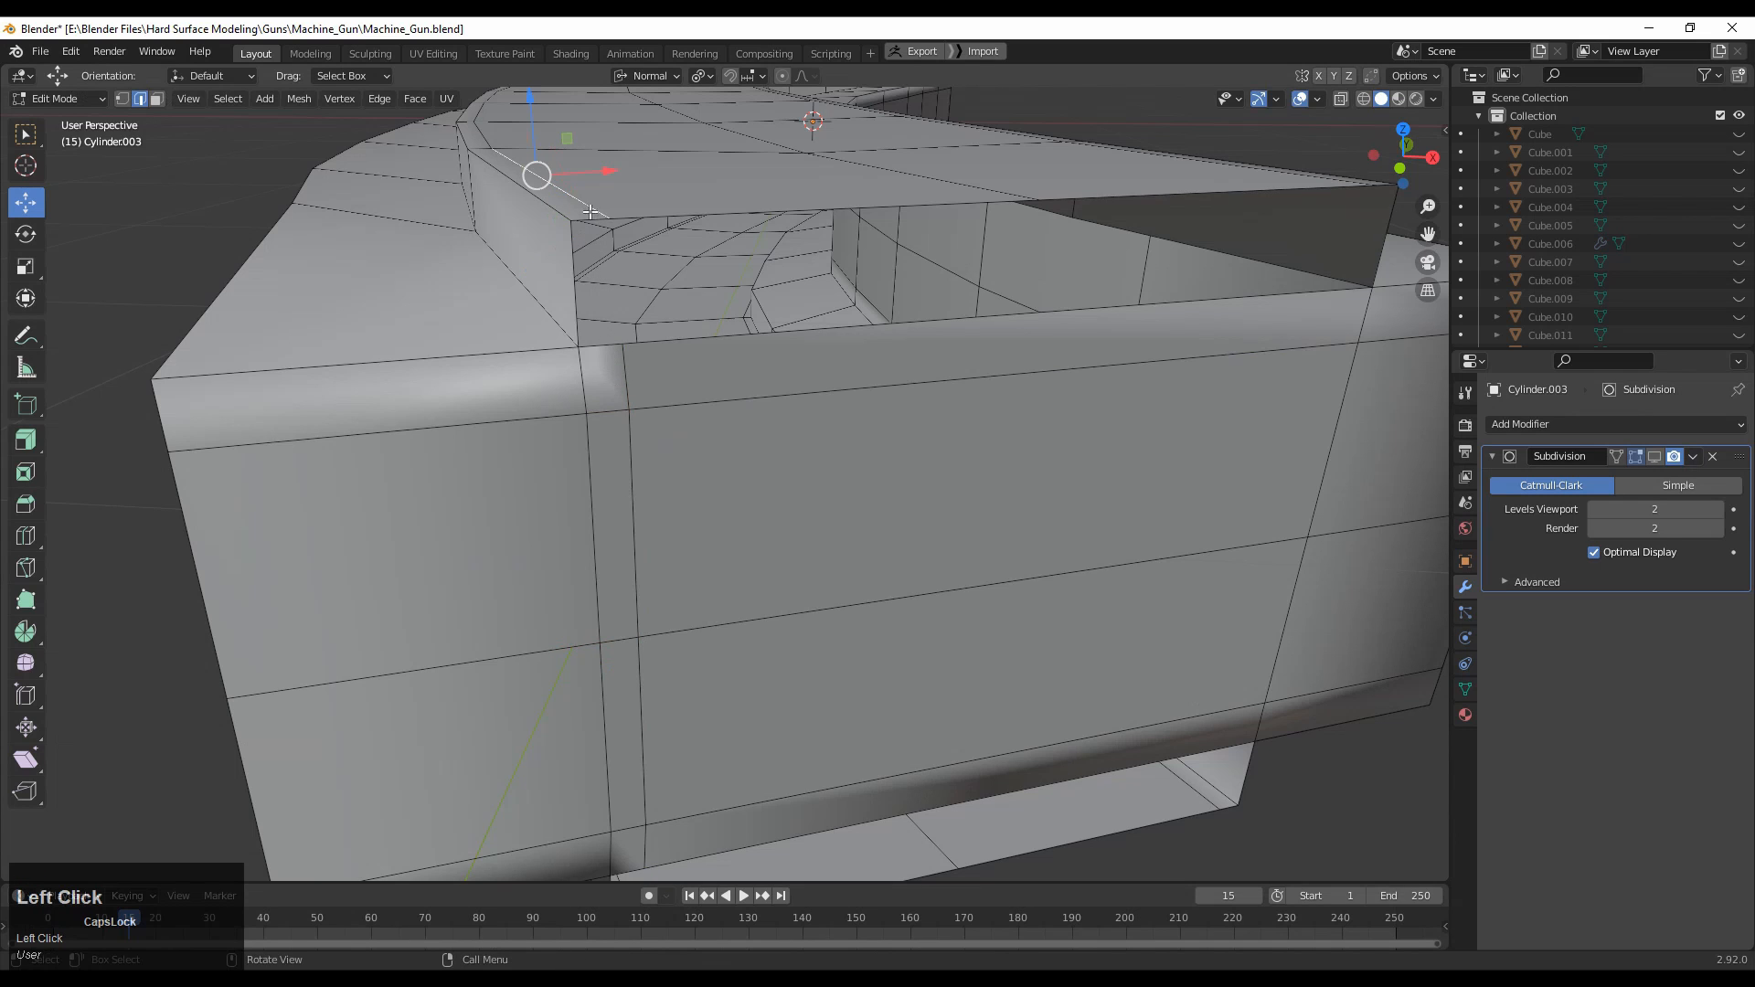
pyautogui.press('c')
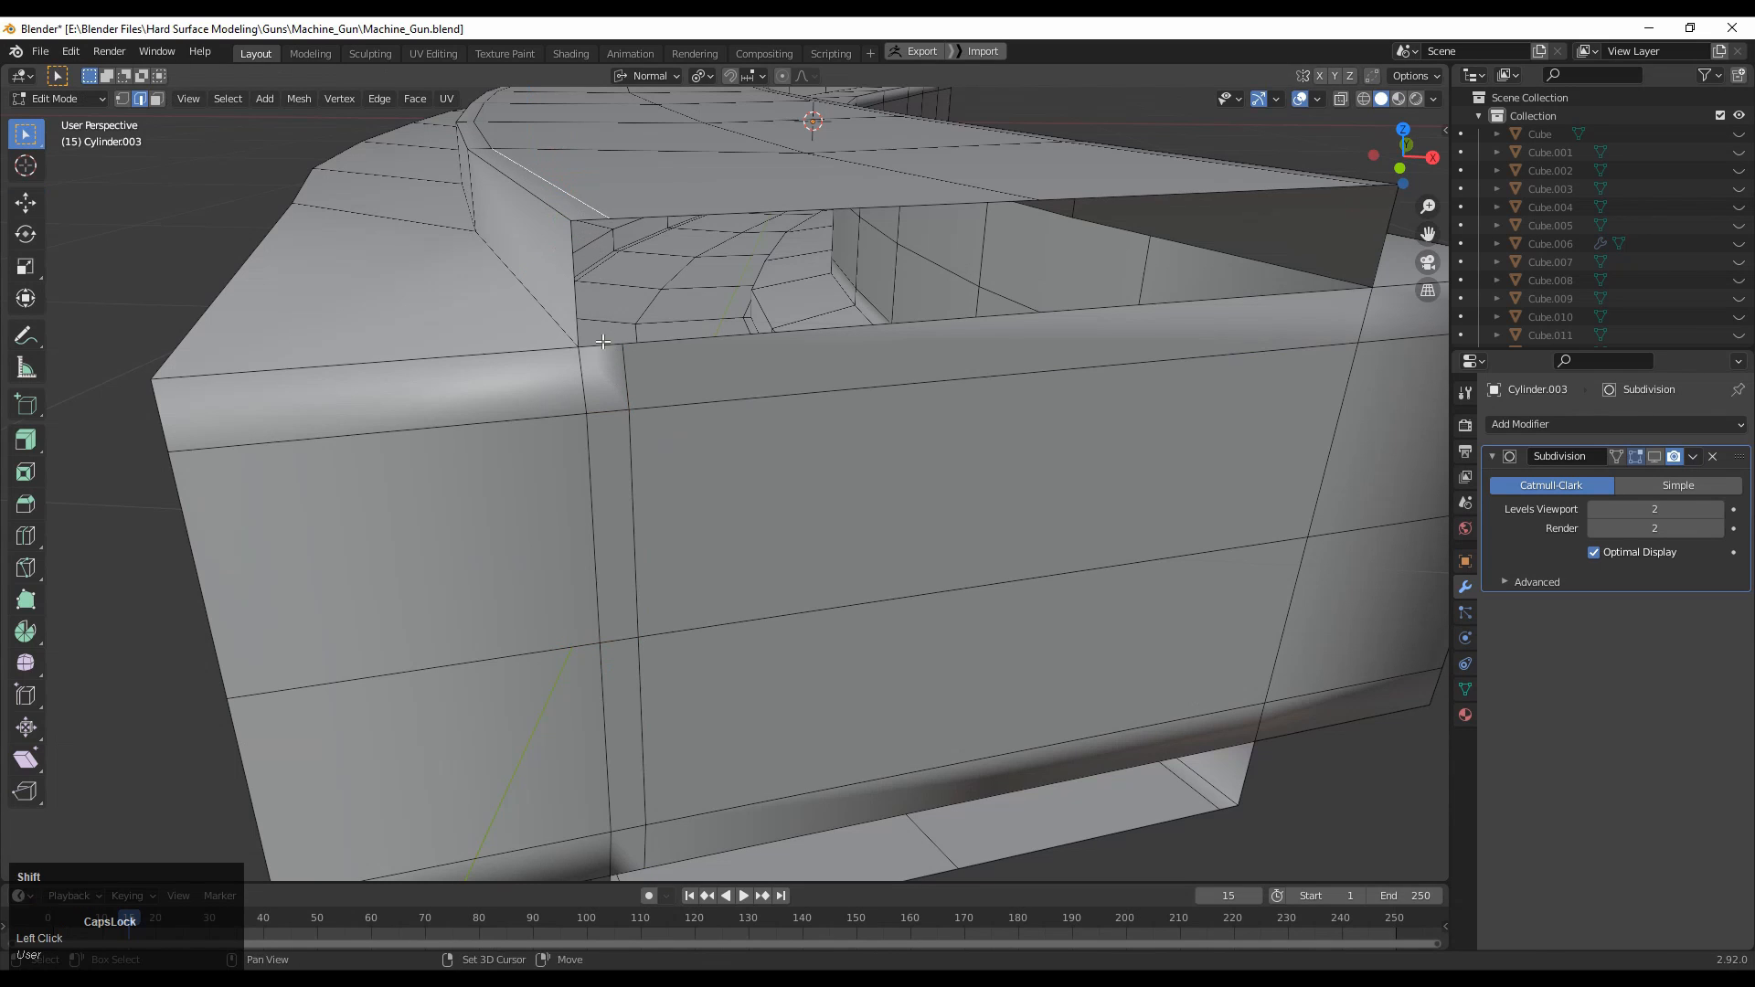
pyautogui.press('f')
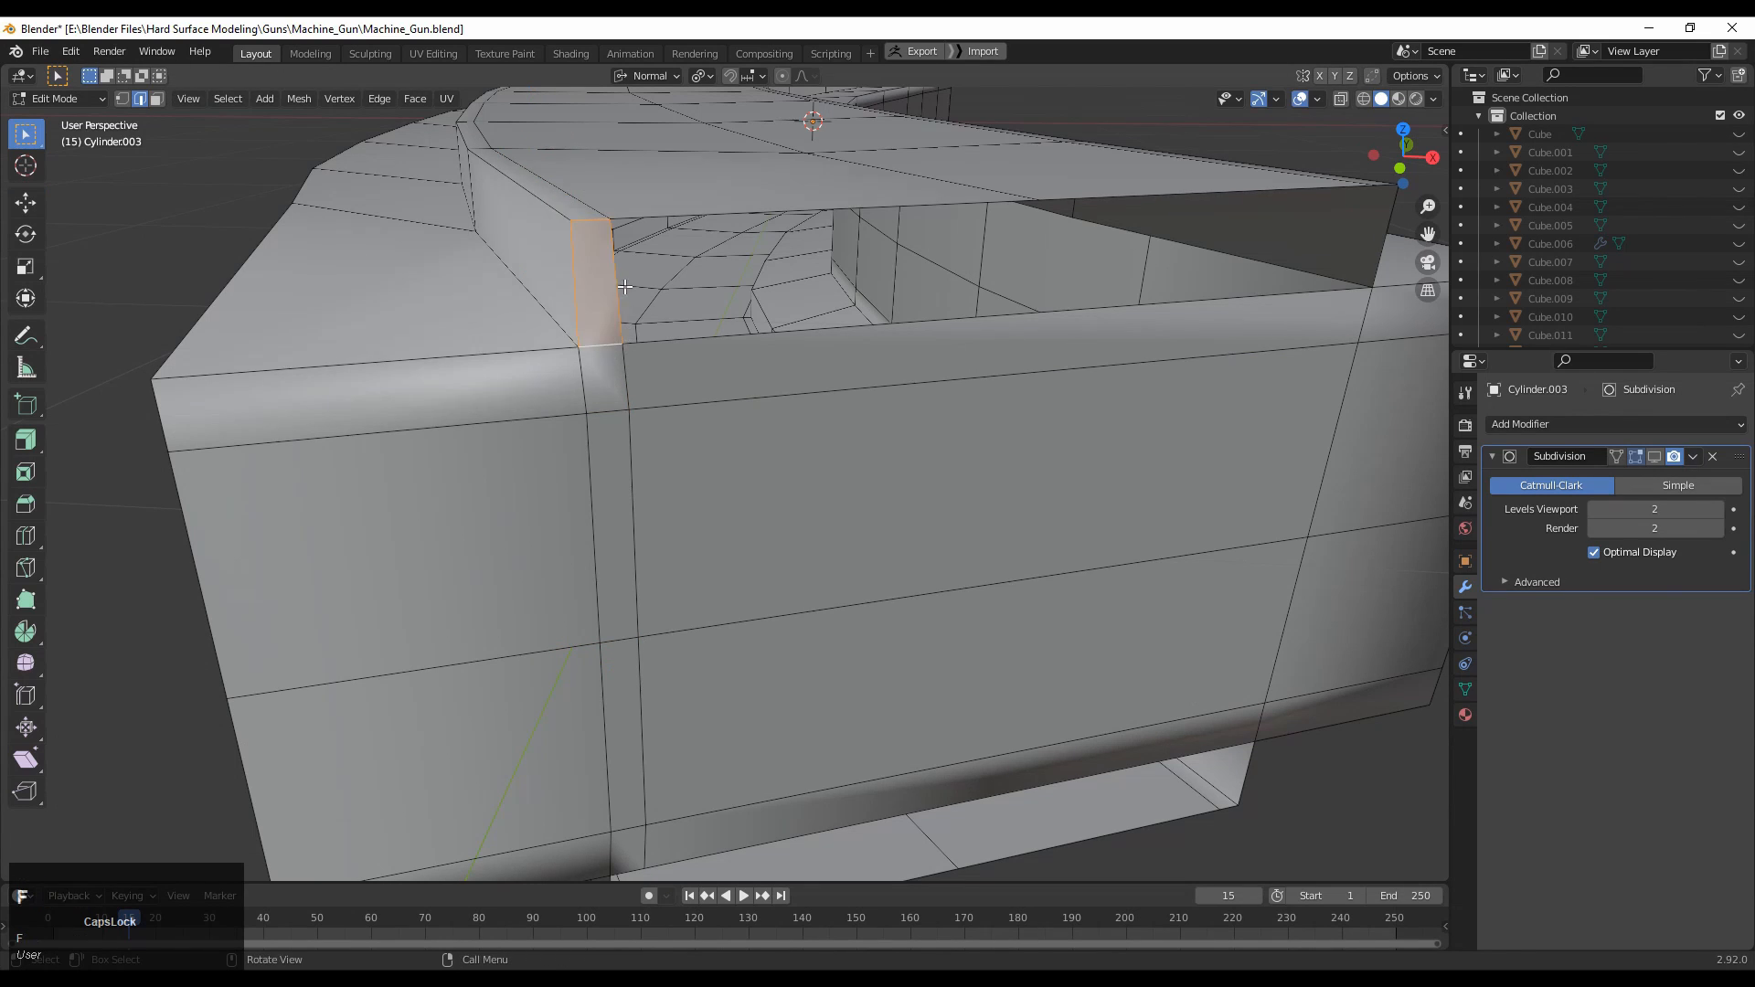
# Add a matching vertical loop cut beside the strip's opposite corner and fill the narrow upright face above it.
pyautogui.moveTo(701, 310); pyautogui.dragTo(871, 340, button='middle')
pyautogui.hotkey('ctrl', 'r')
pyautogui.click(887, 403)
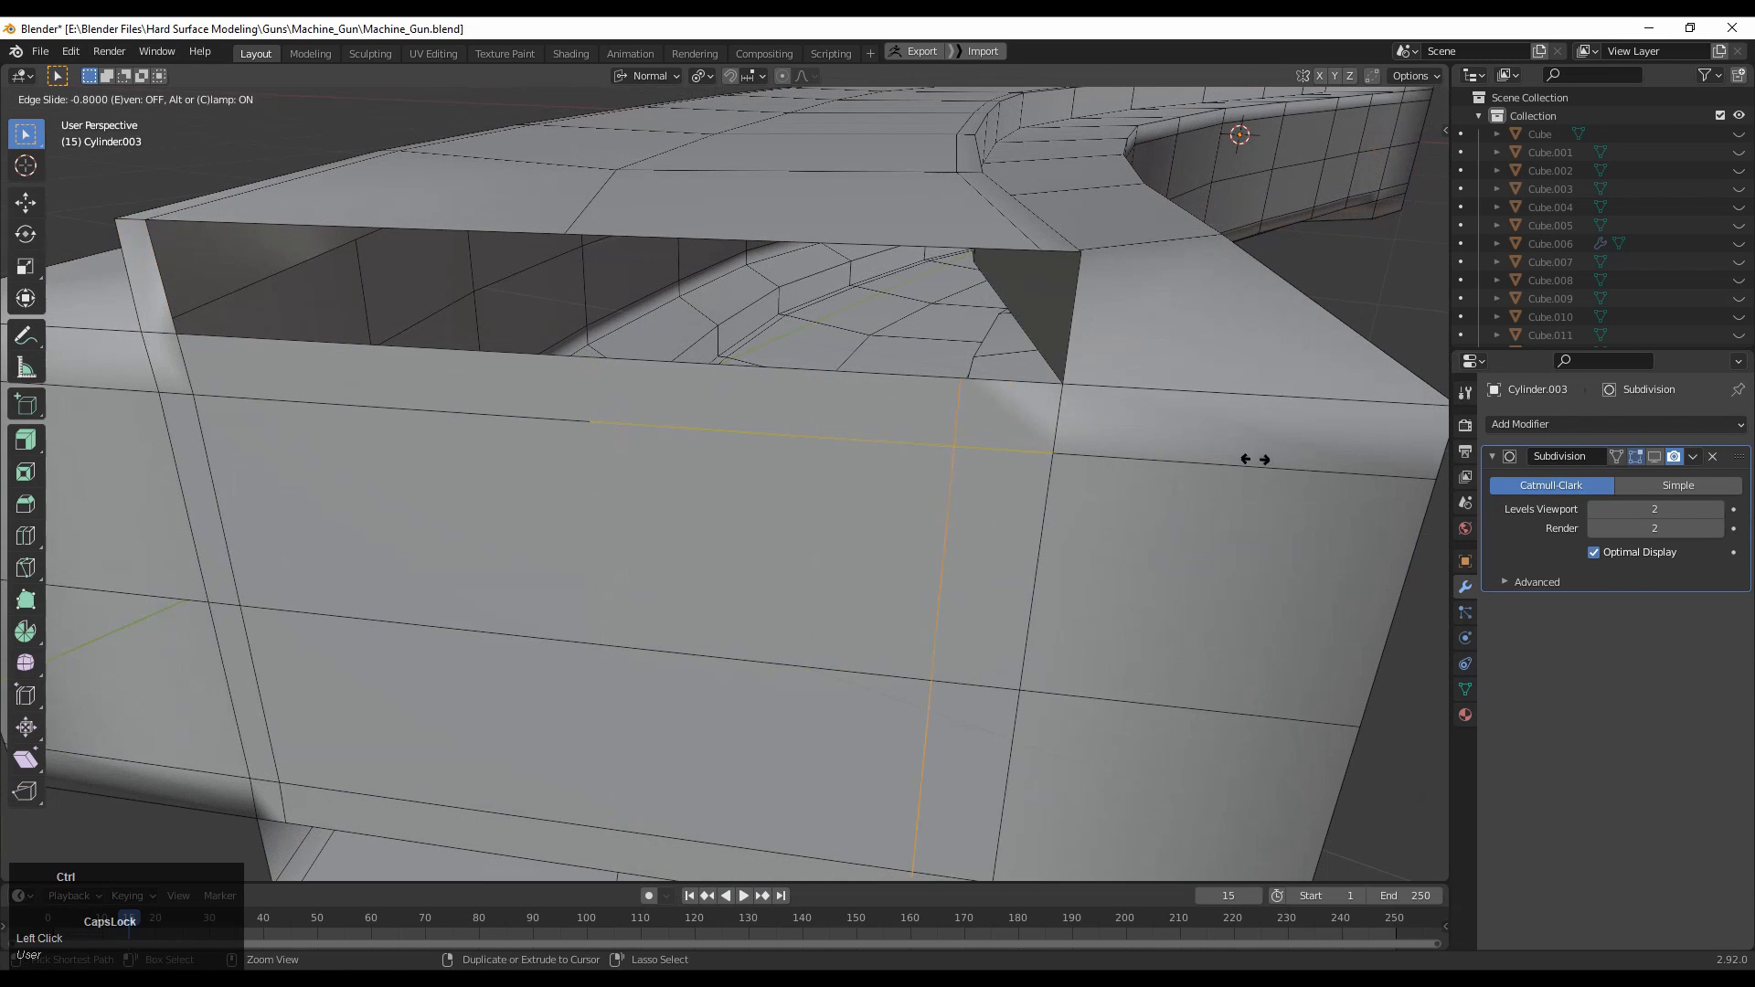
pyautogui.click(1280, 468)
pyautogui.moveTo(1276, 468); pyautogui.dragTo(1159, 516, button='middle')
pyautogui.click(905, 331)
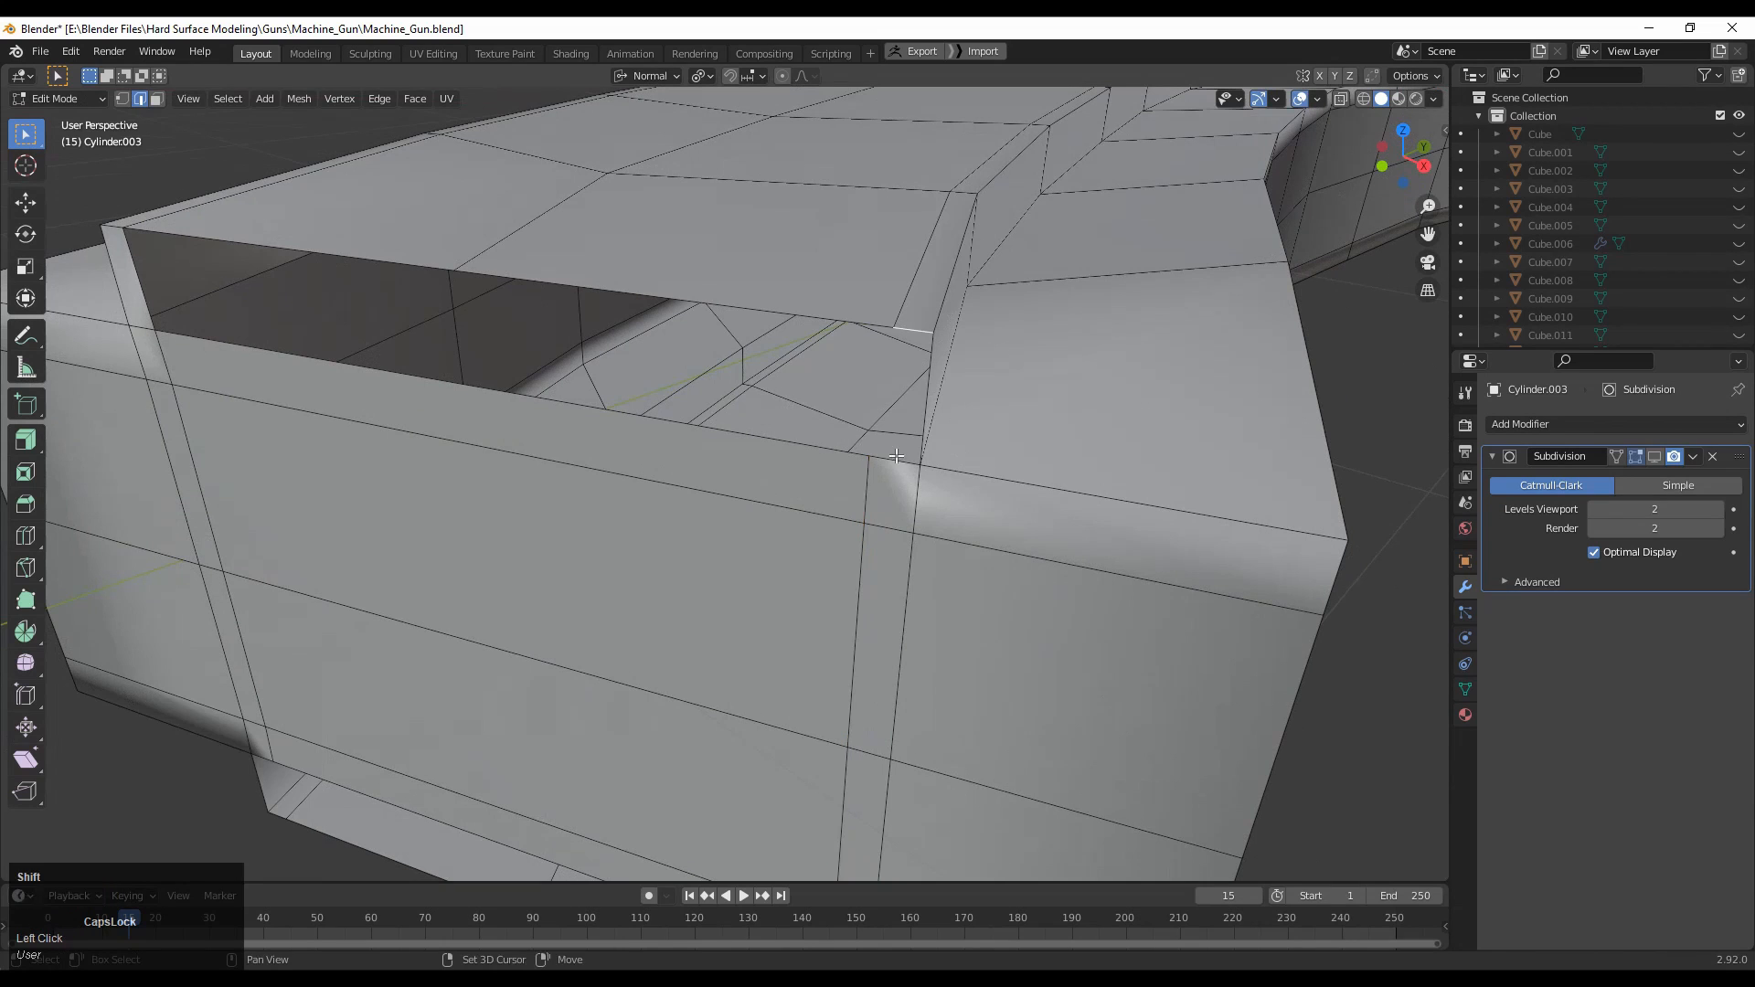
pyautogui.press('f')
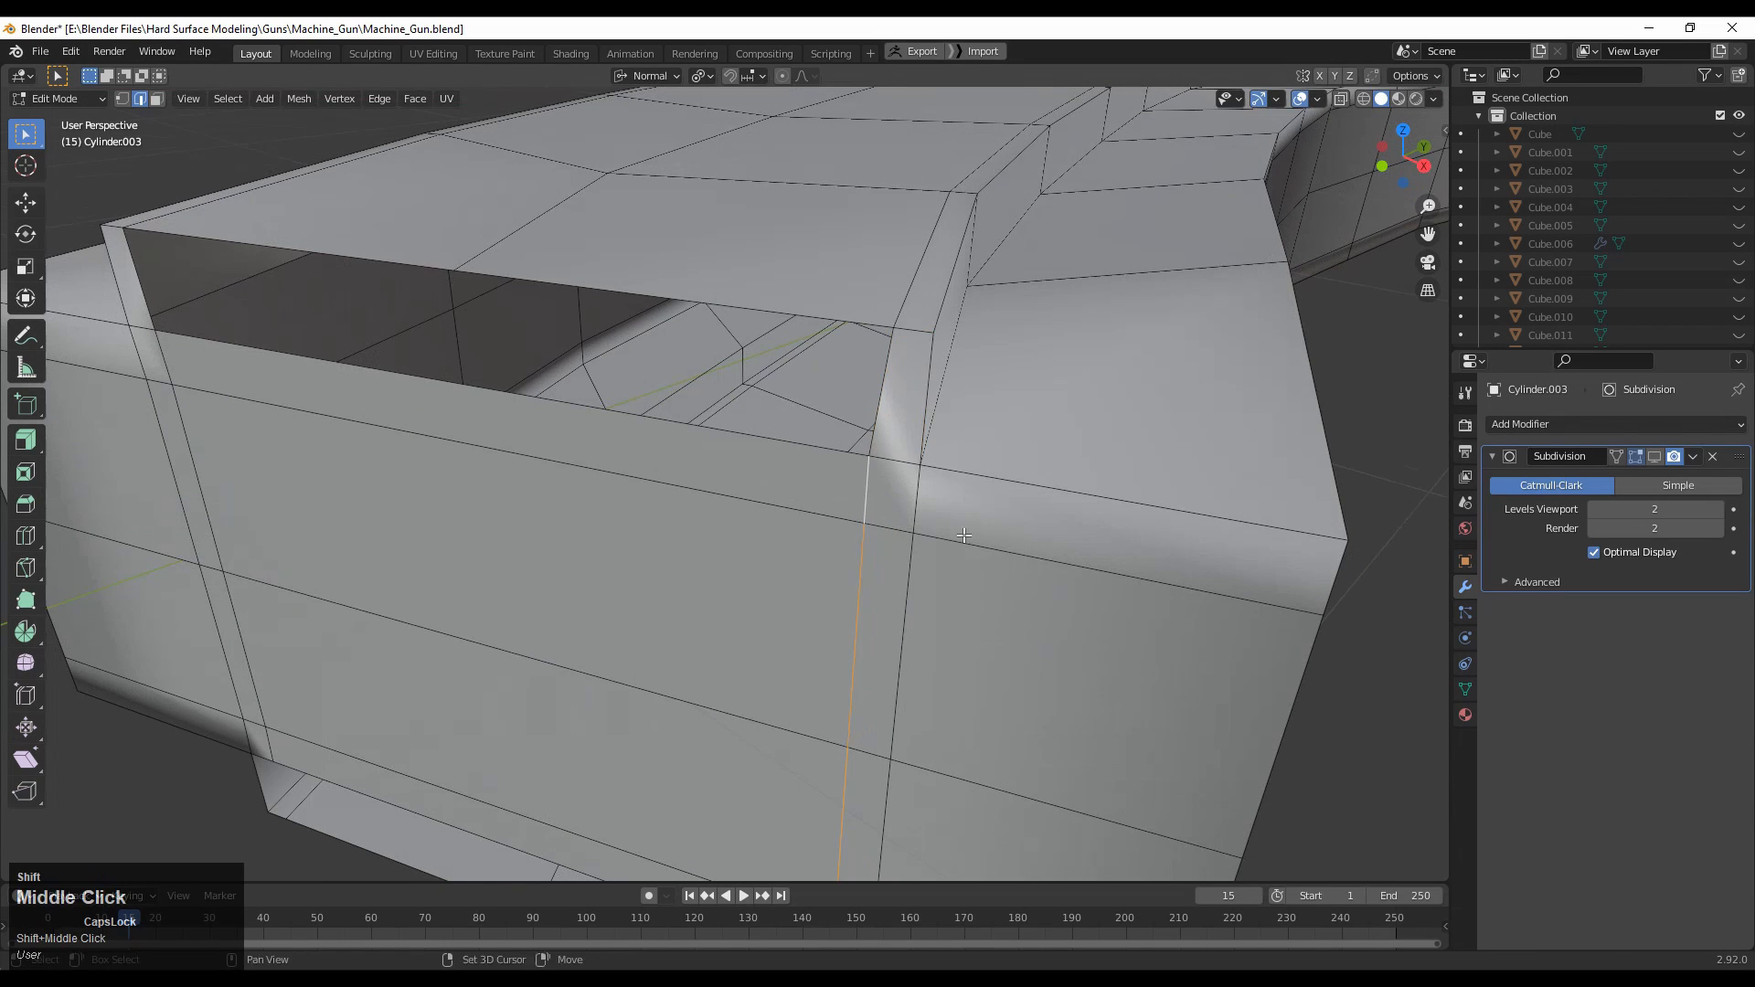
# Edge-slide both vertical support loops by 0.2 to line them up with the raised strip's narrow corner faces.
pyautogui.keyDown('shift'); pyautogui.moveTo(963, 535); pyautogui.dragTo(1087, 475, button='middle'); pyautogui.keyUp('shift')
pyautogui.press('g')
pyautogui.press('g')
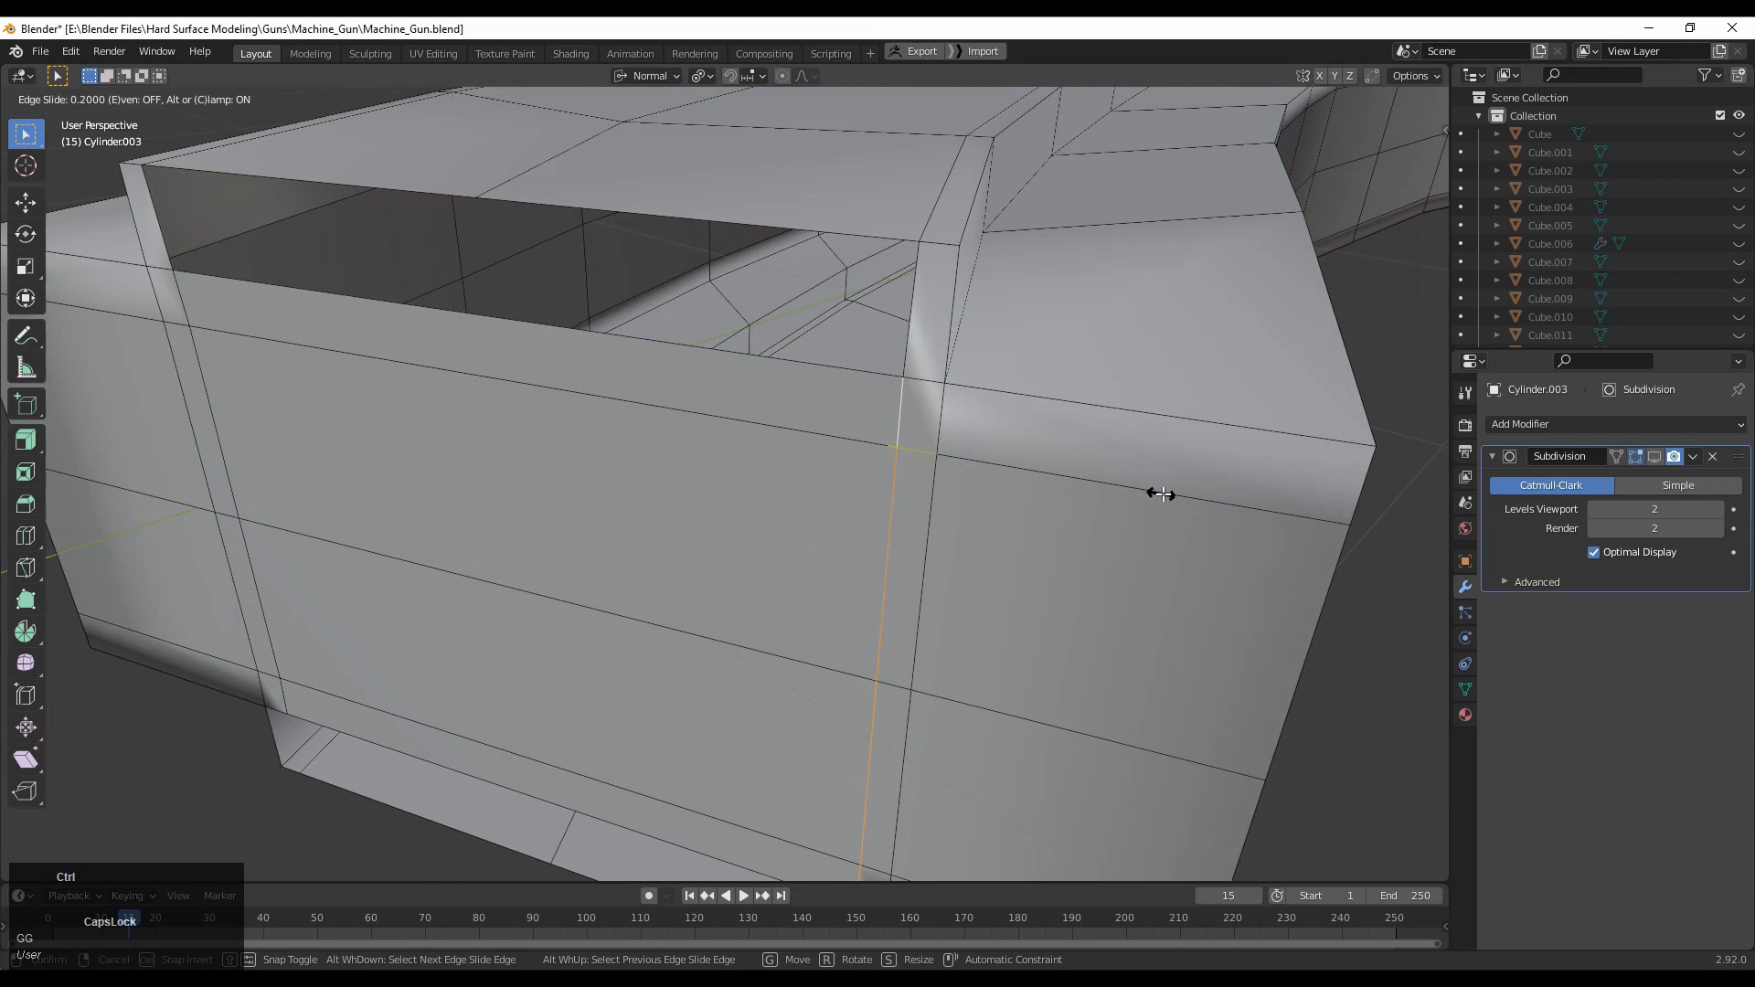
pyautogui.click(1160, 494)
pyautogui.moveTo(676, 521); pyautogui.dragTo(783, 466, button='middle')
pyautogui.keyDown('shift'); pyautogui.moveTo(567, 397); pyautogui.dragTo(752, 490, button='middle'); pyautogui.keyUp('shift')
pyautogui.keyDown('alt'); pyautogui.click(727, 502); pyautogui.keyUp('alt')
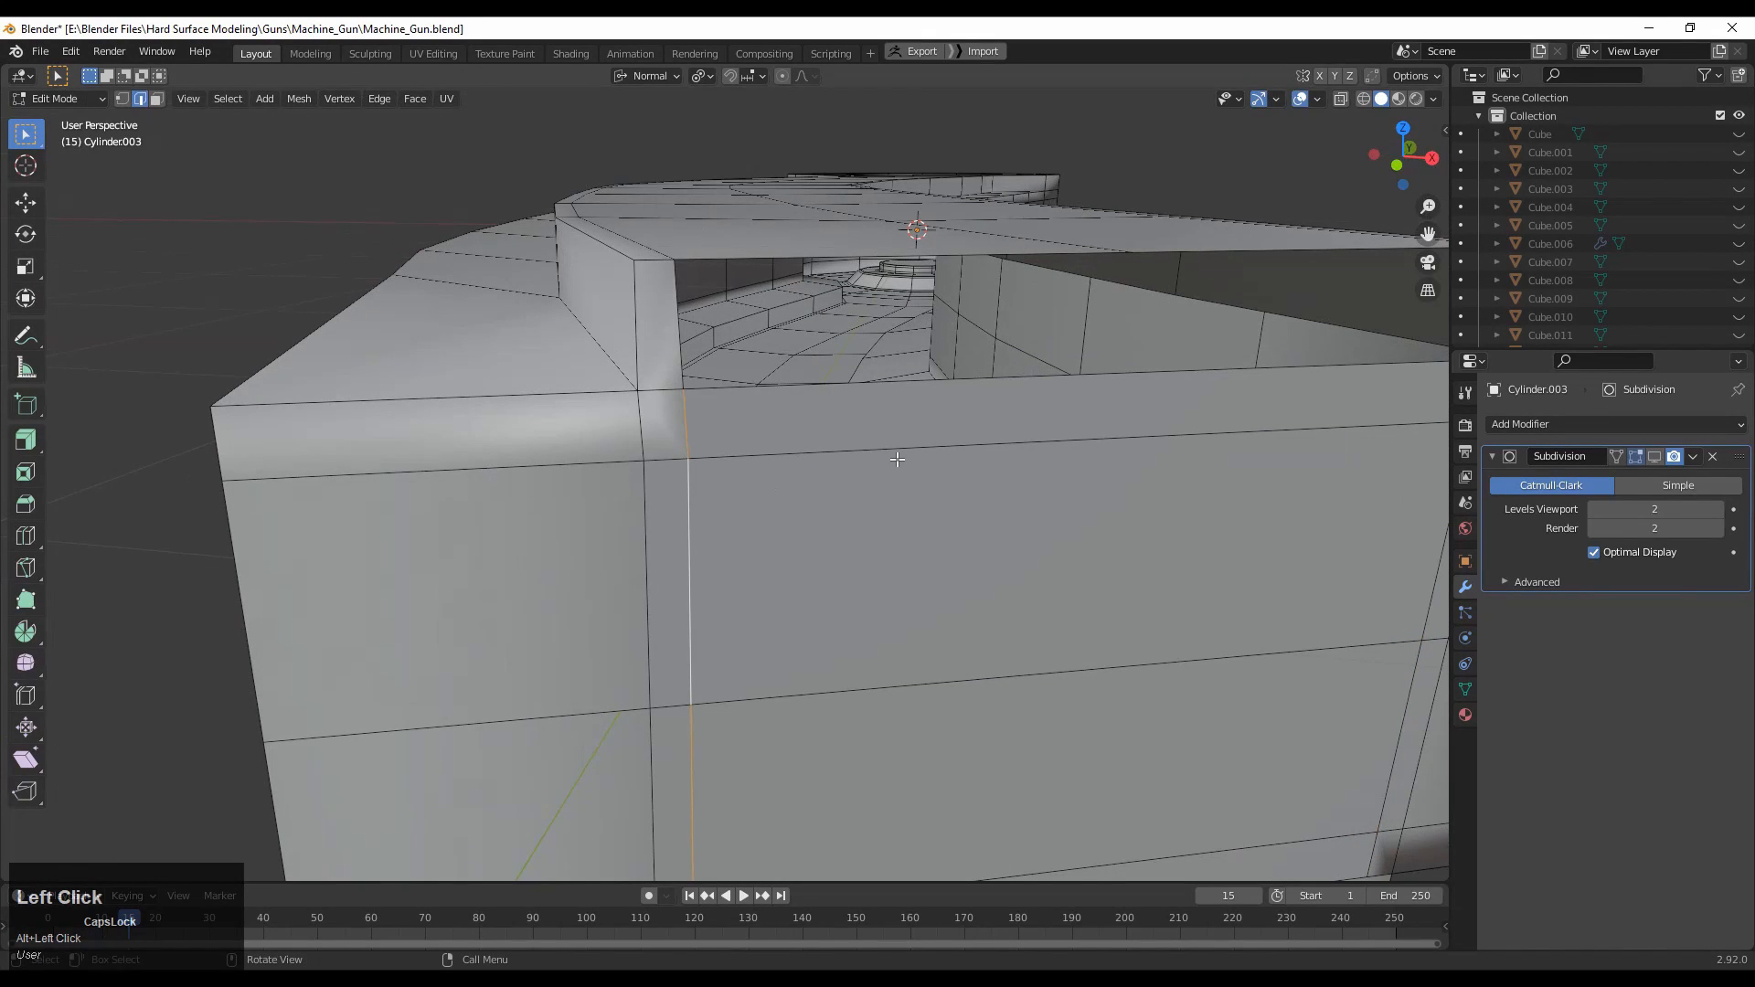
pyautogui.press('g')
pyautogui.press('g')
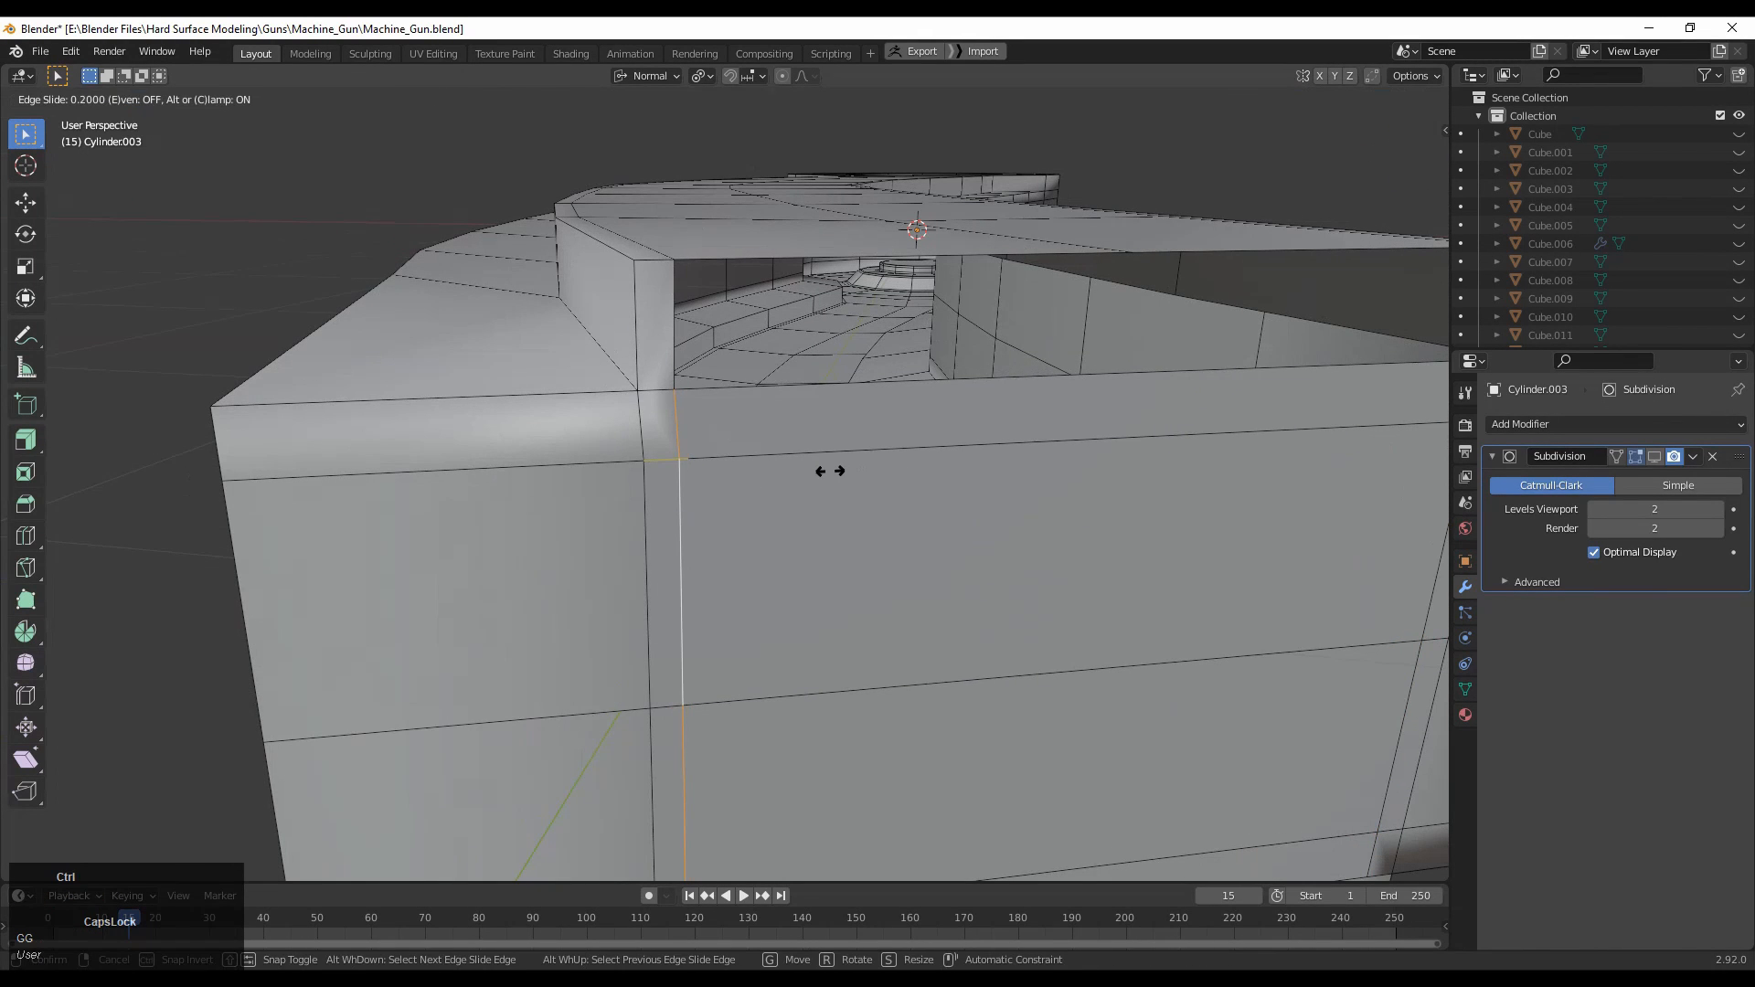
pyautogui.click(829, 470)
# Try to fill the upper opening of the raised strip's end and undo the fill.
pyautogui.click(712, 340)
pyautogui.press('f')
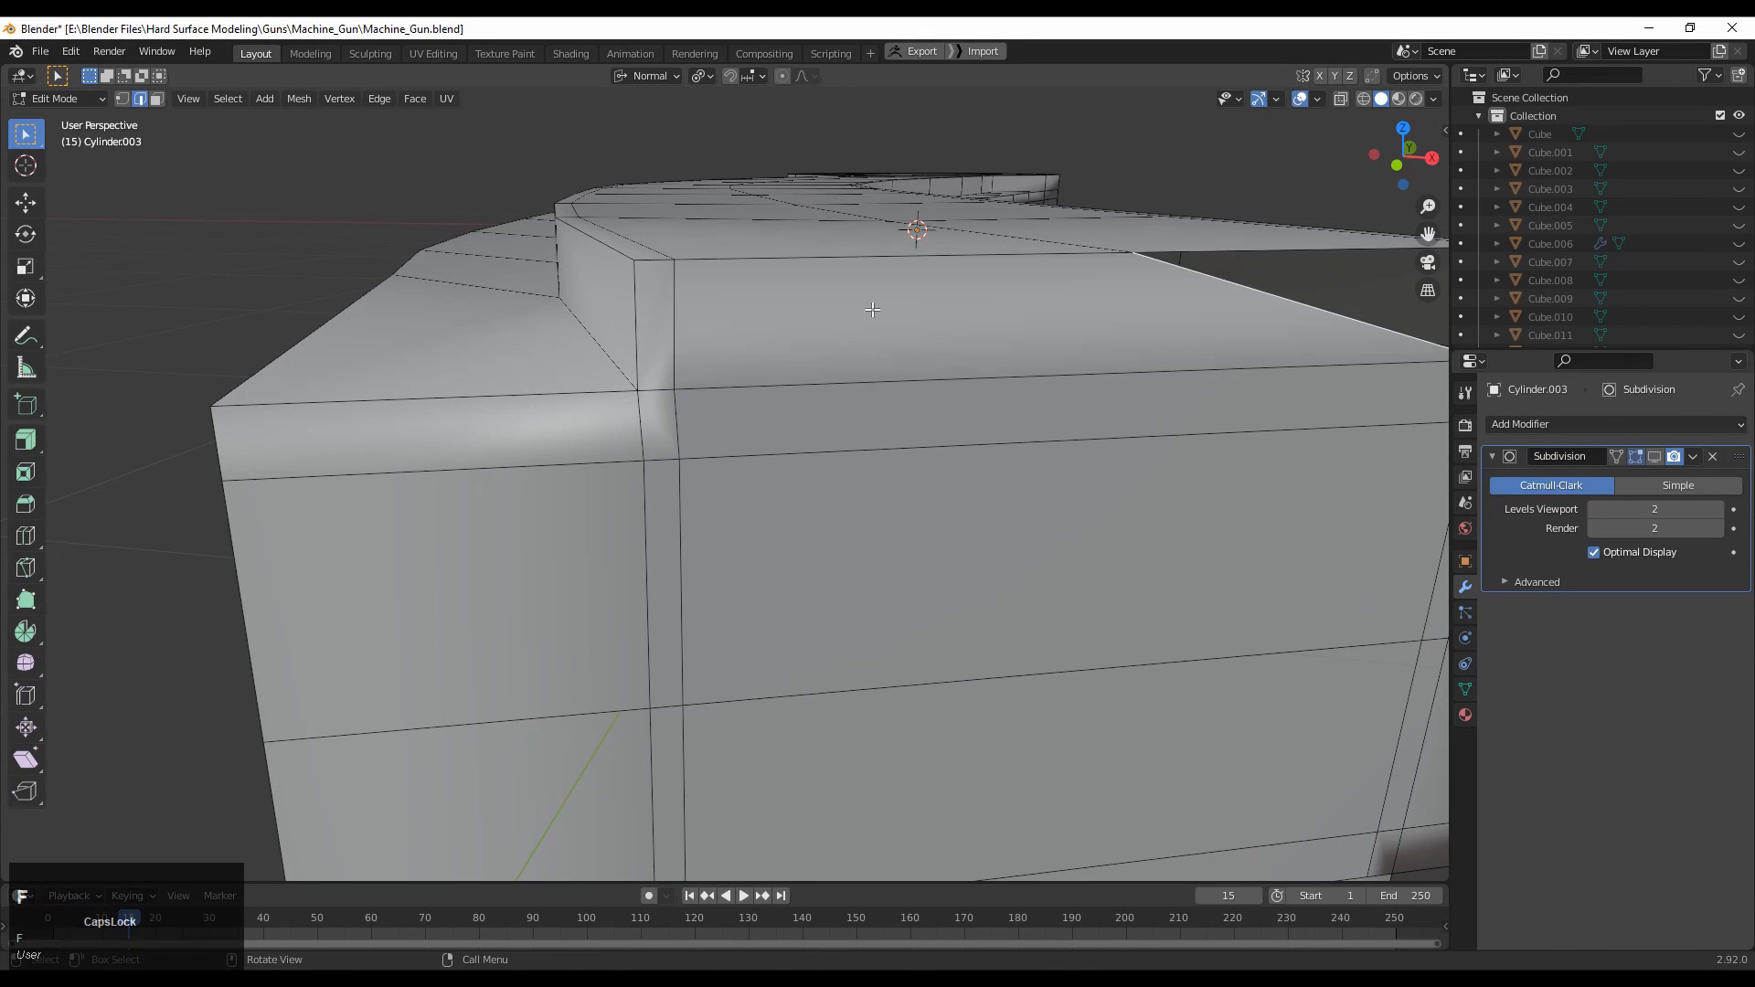
pyautogui.scroll(-4, 877, 352)
pyautogui.hotkey('ctrl', 'z')
# Add a centered vertical loop cut through the end's middle section and fill the two remaining upper openings.
pyautogui.hotkey('ctrl', 'r')
pyautogui.click(900, 456)
pyautogui.rightClick(896, 457)
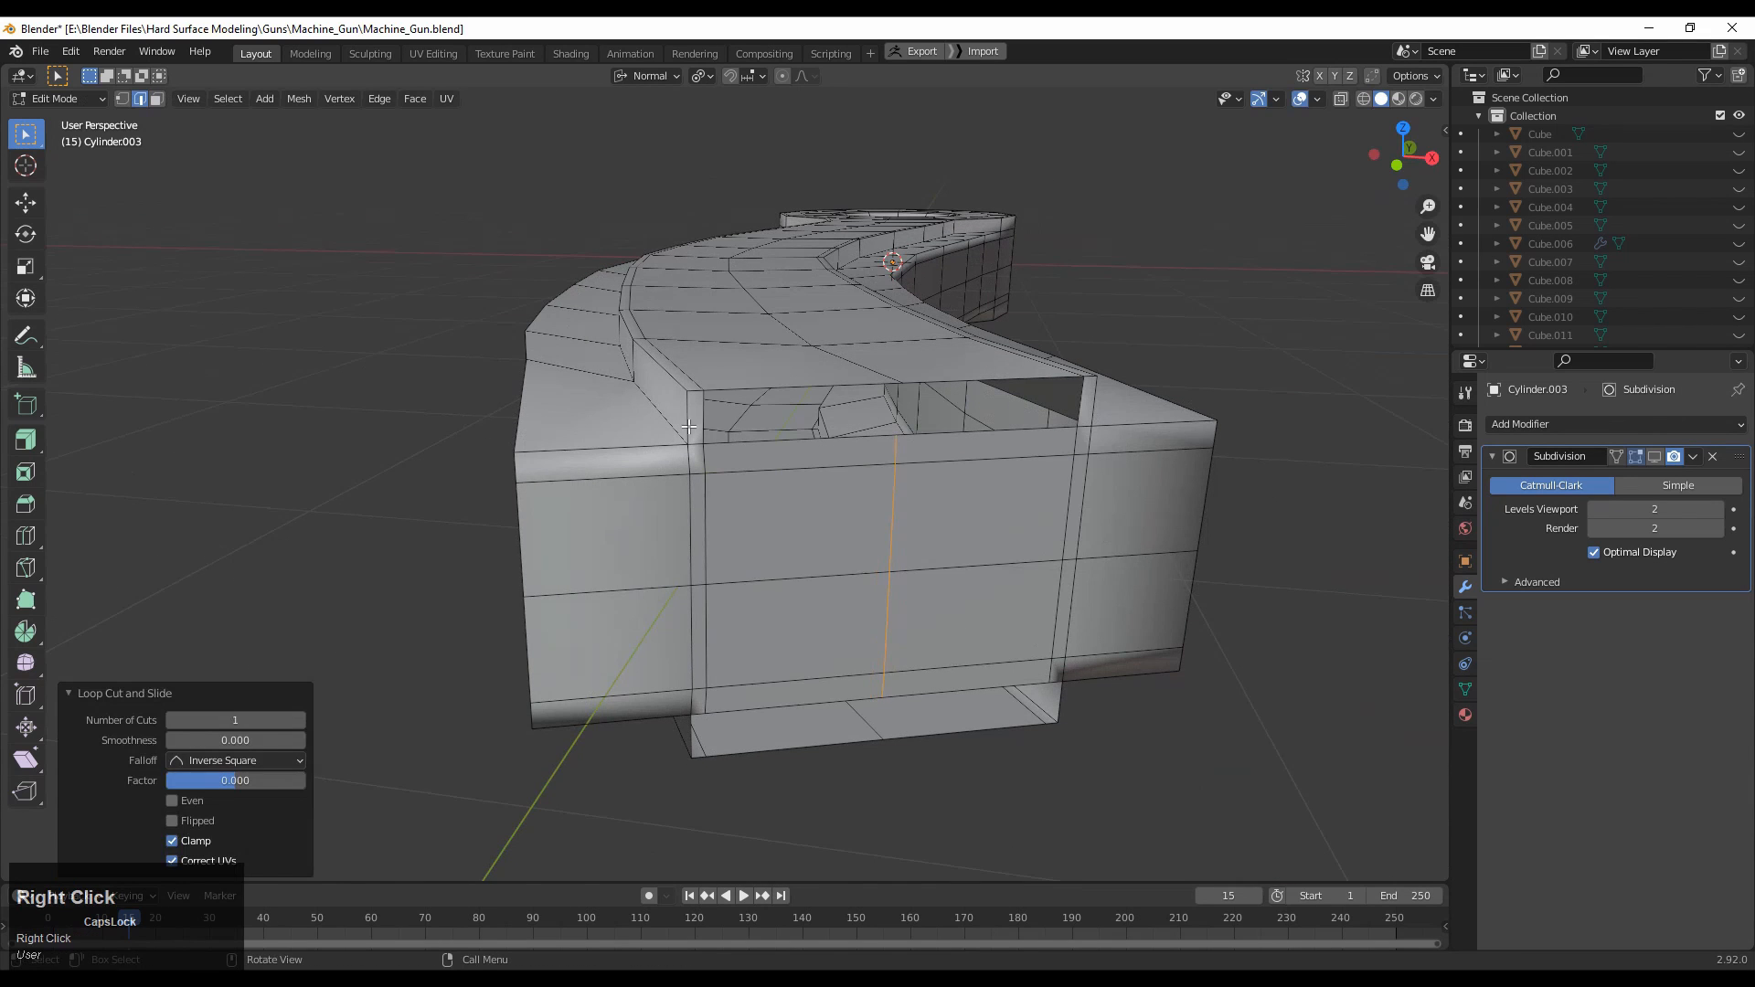
pyautogui.click(733, 430)
pyautogui.press('f')
pyautogui.press('f')
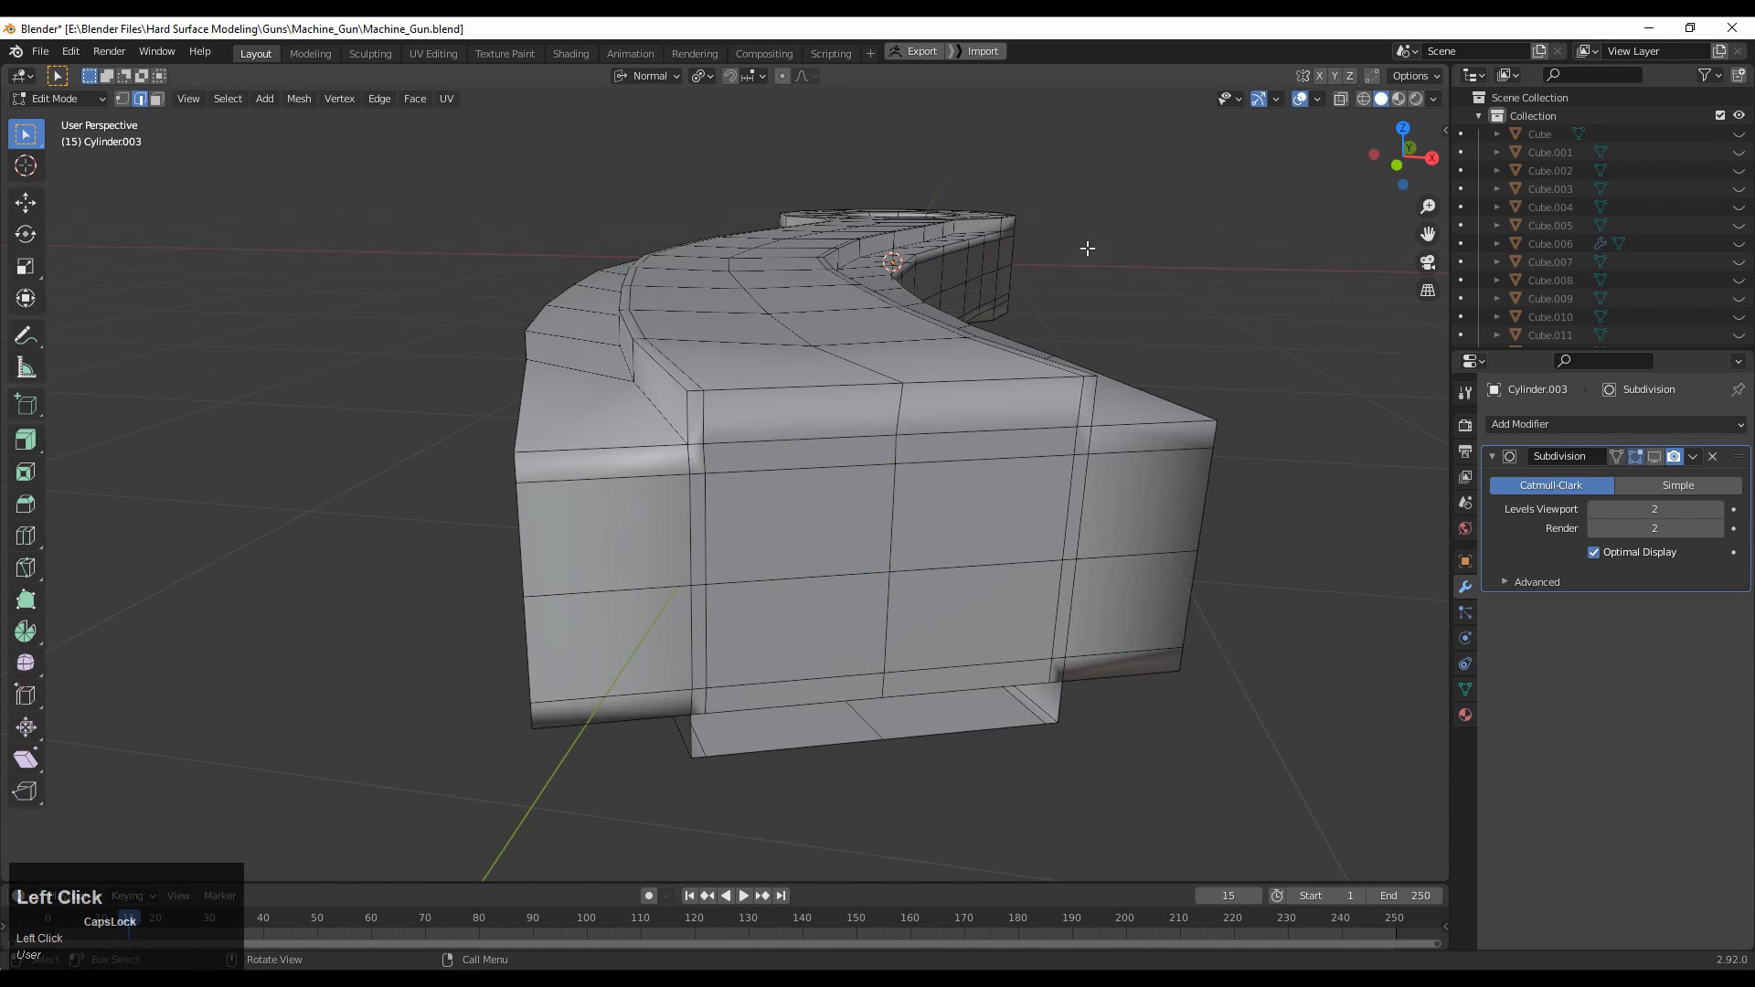
# Show the Subdivision effect in the viewport to inspect the capped end's smoothing, then hide it.
pyautogui.moveTo(1087, 248); pyautogui.dragTo(1204, 552, button='middle')
pyautogui.moveTo(986, 611); pyautogui.dragTo(1206, 525, button='middle')
pyautogui.click(1649, 463)
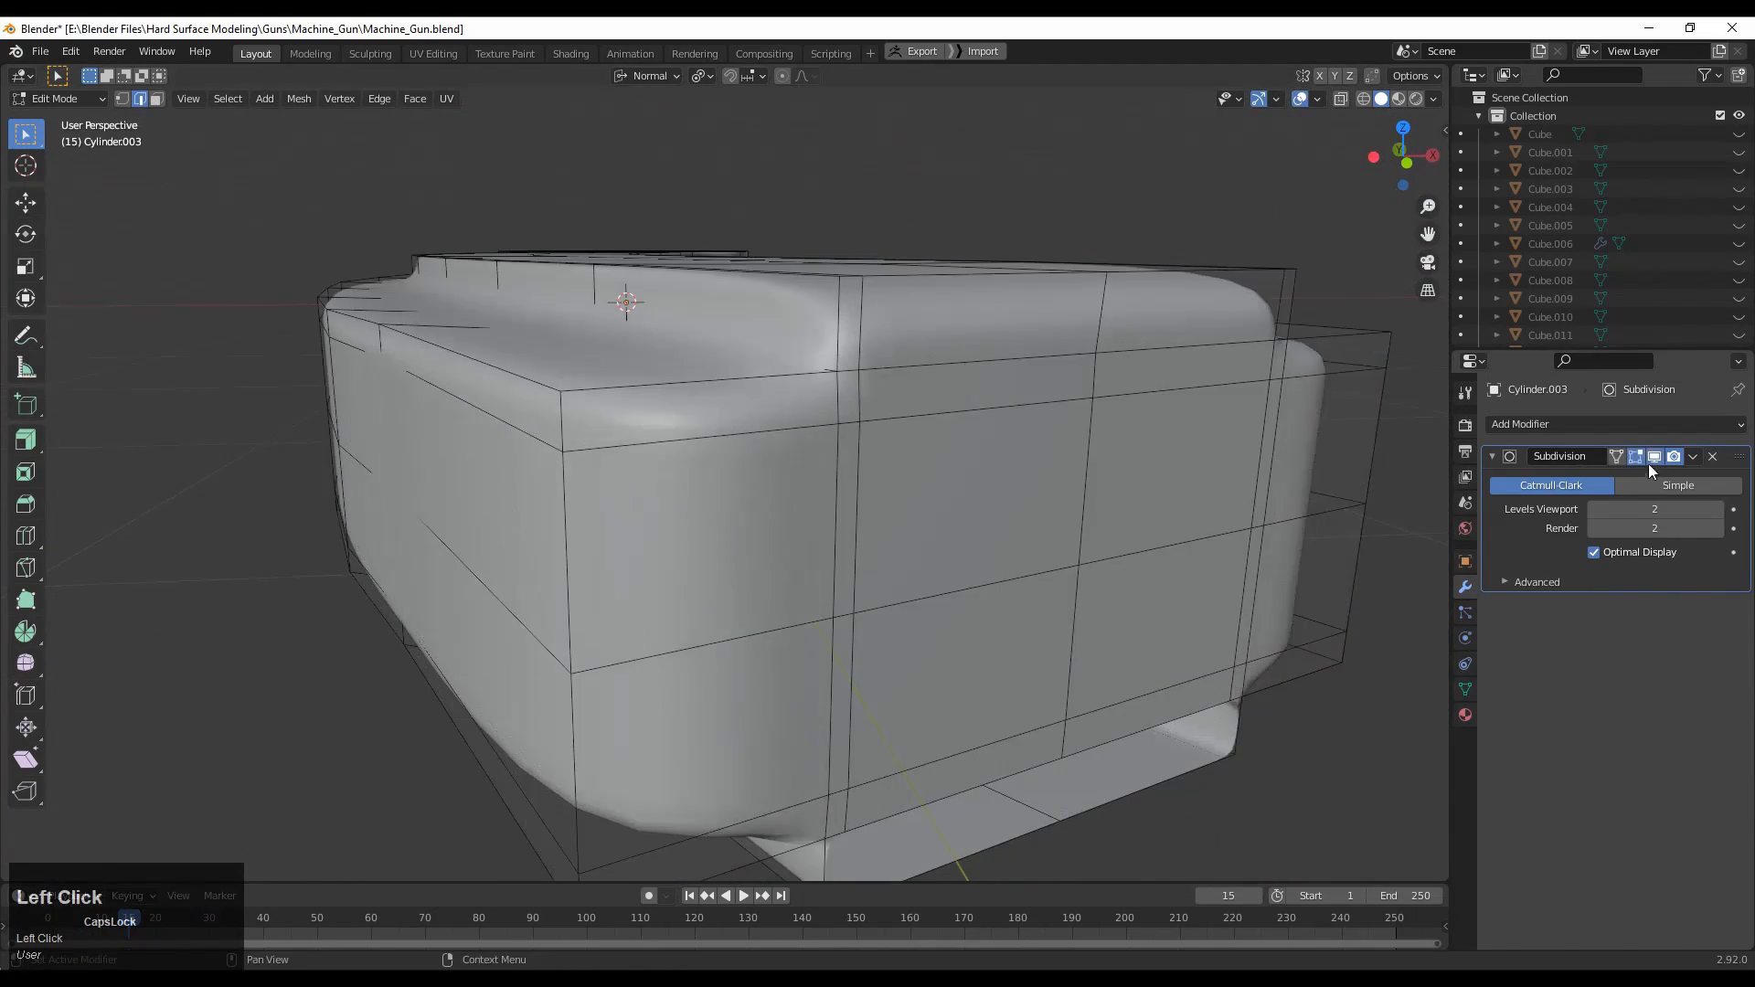
pyautogui.moveTo(1074, 553)
pyautogui.mouseDown(button='middle')
pyautogui.moveTo(1057, 561)
pyautogui.moveTo(1088, 595)
pyautogui.moveTo(1113, 572)
pyautogui.moveTo(1047, 572)
pyautogui.mouseUp(button='middle')
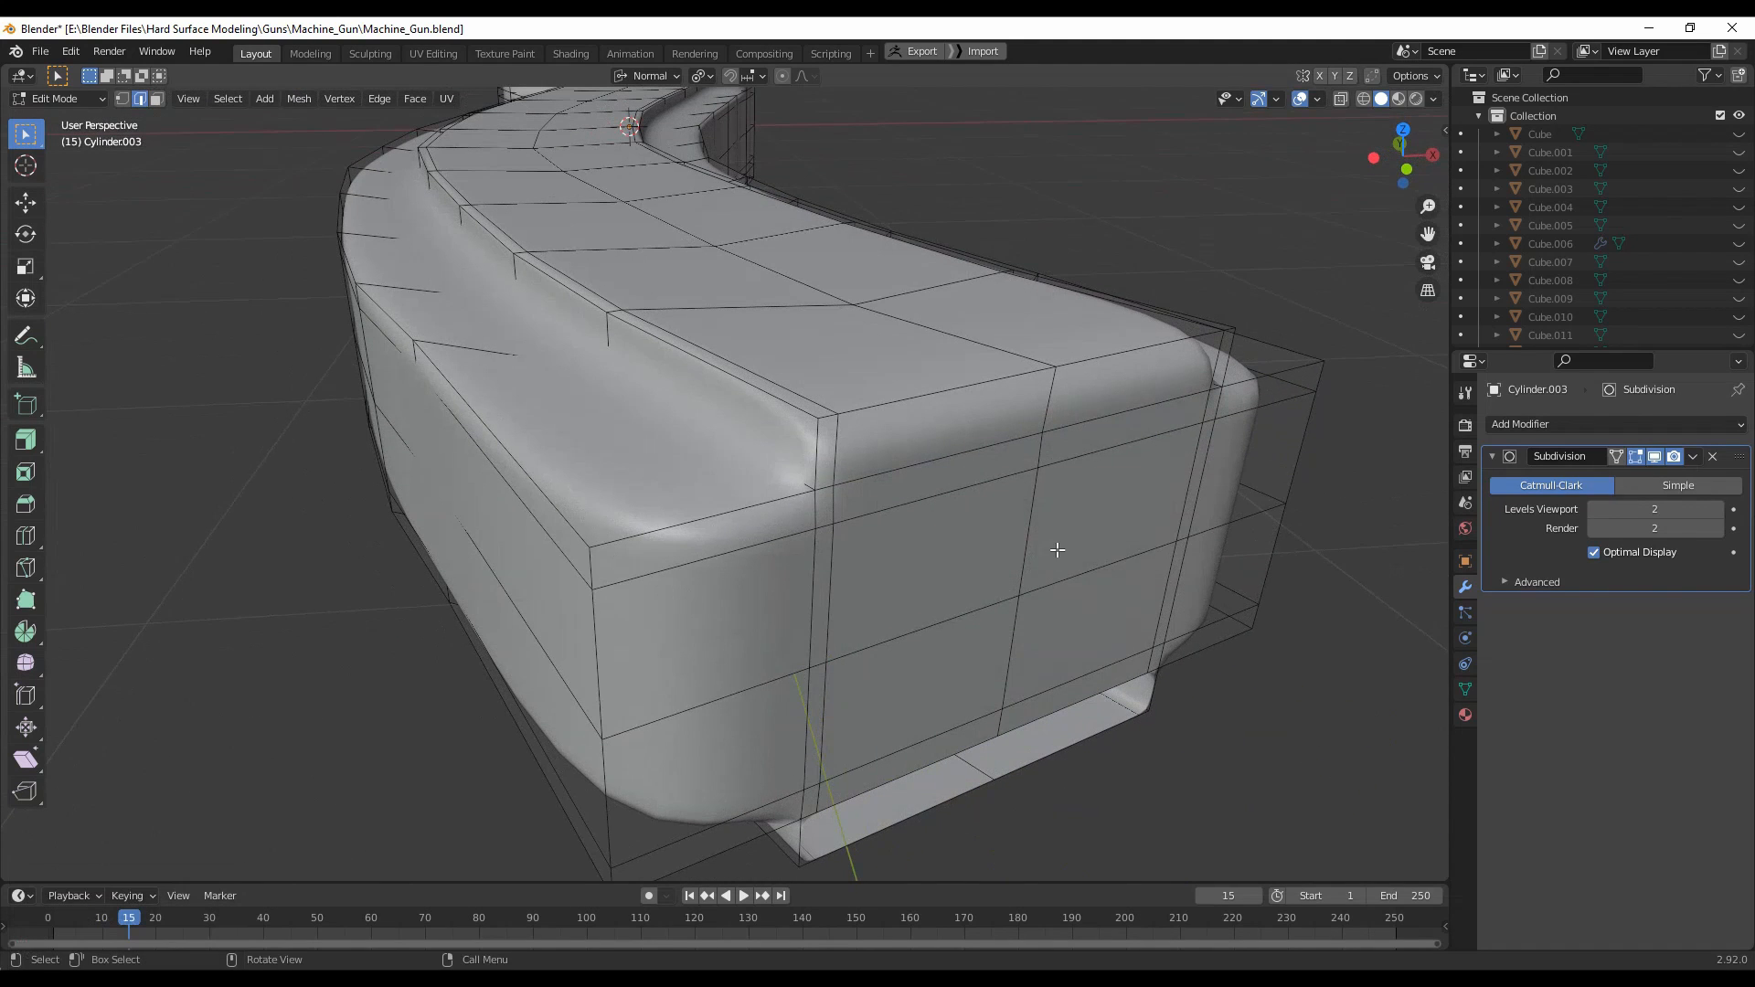
pyautogui.click(1653, 457)
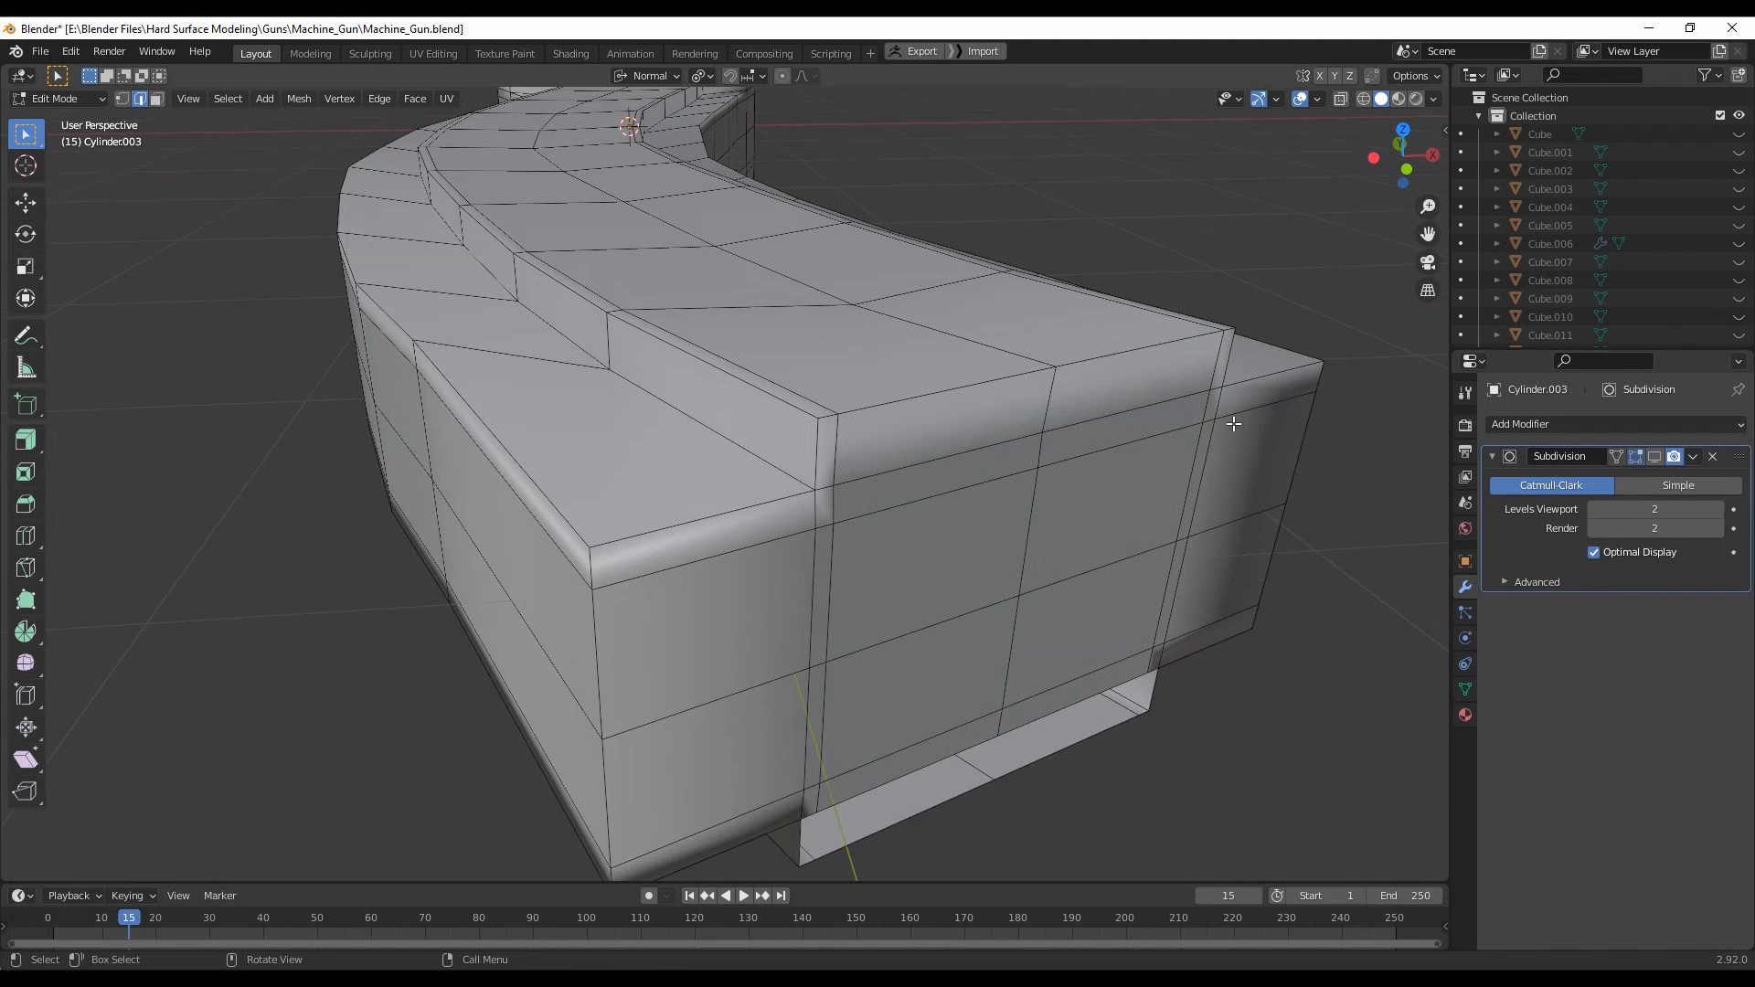
# Select the whole mesh and symmetrize it in the -Z to +Z direction.
pyautogui.press('a')
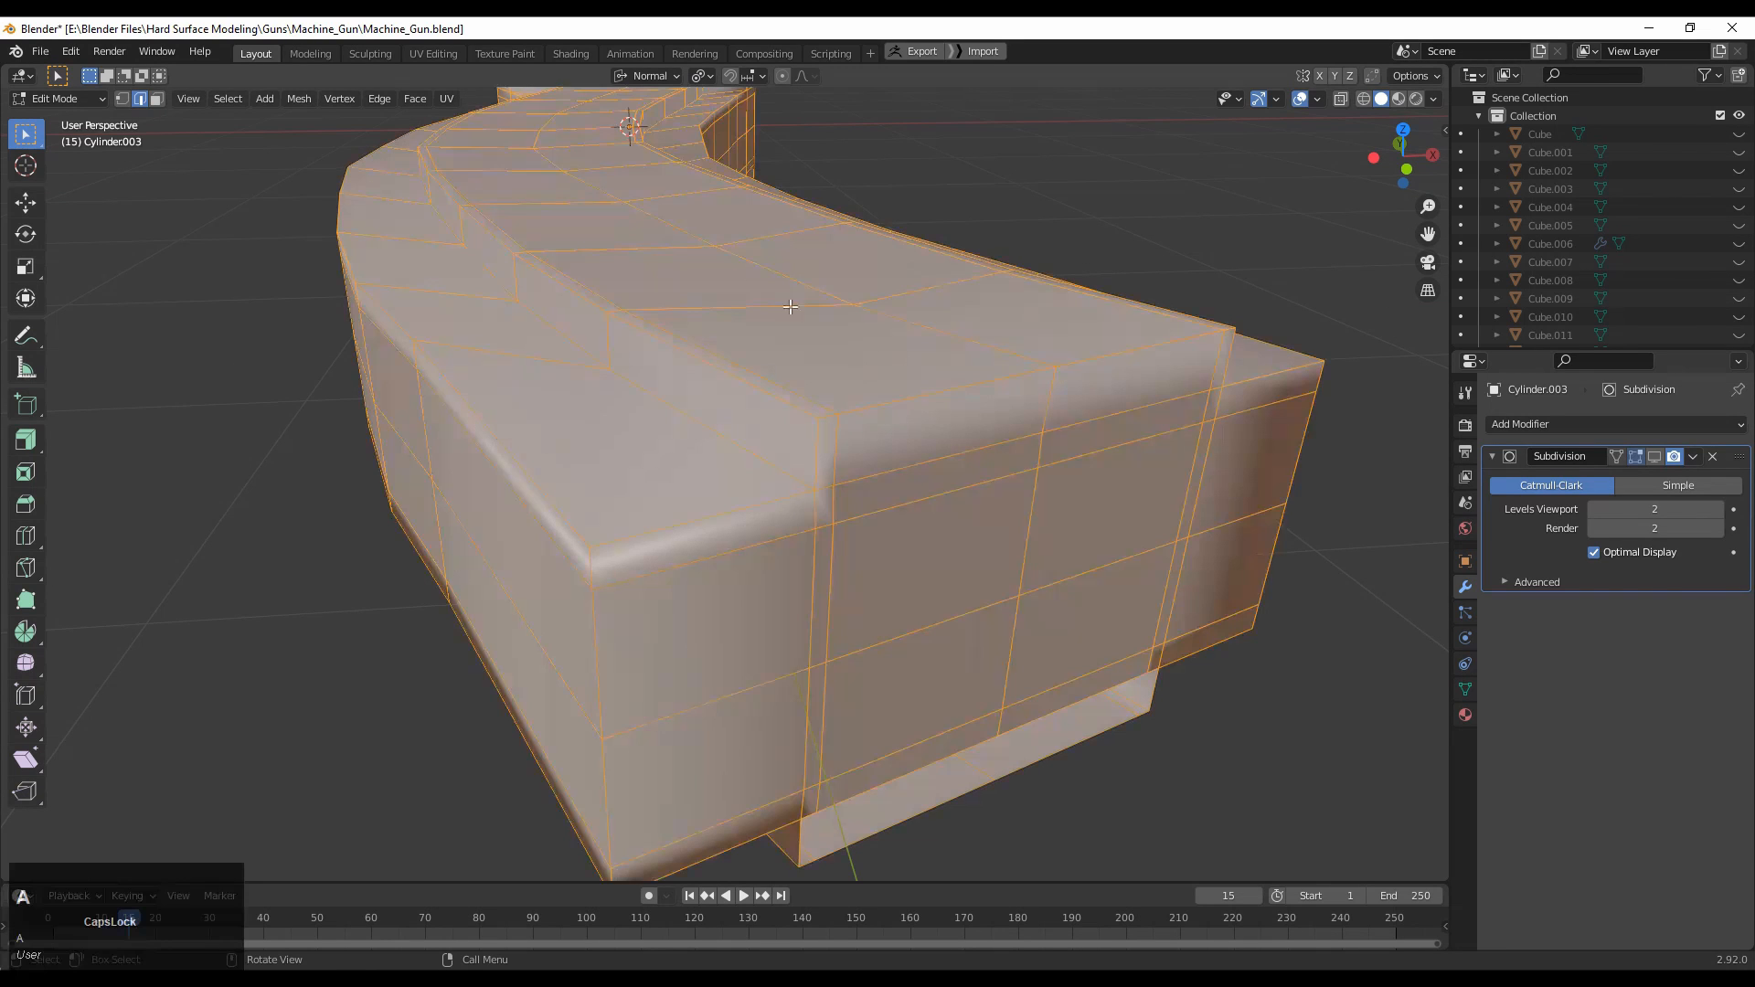
pyautogui.click(415, 99)
pyautogui.click(468, 334)
pyautogui.click(295, 95)
pyautogui.click(353, 353)
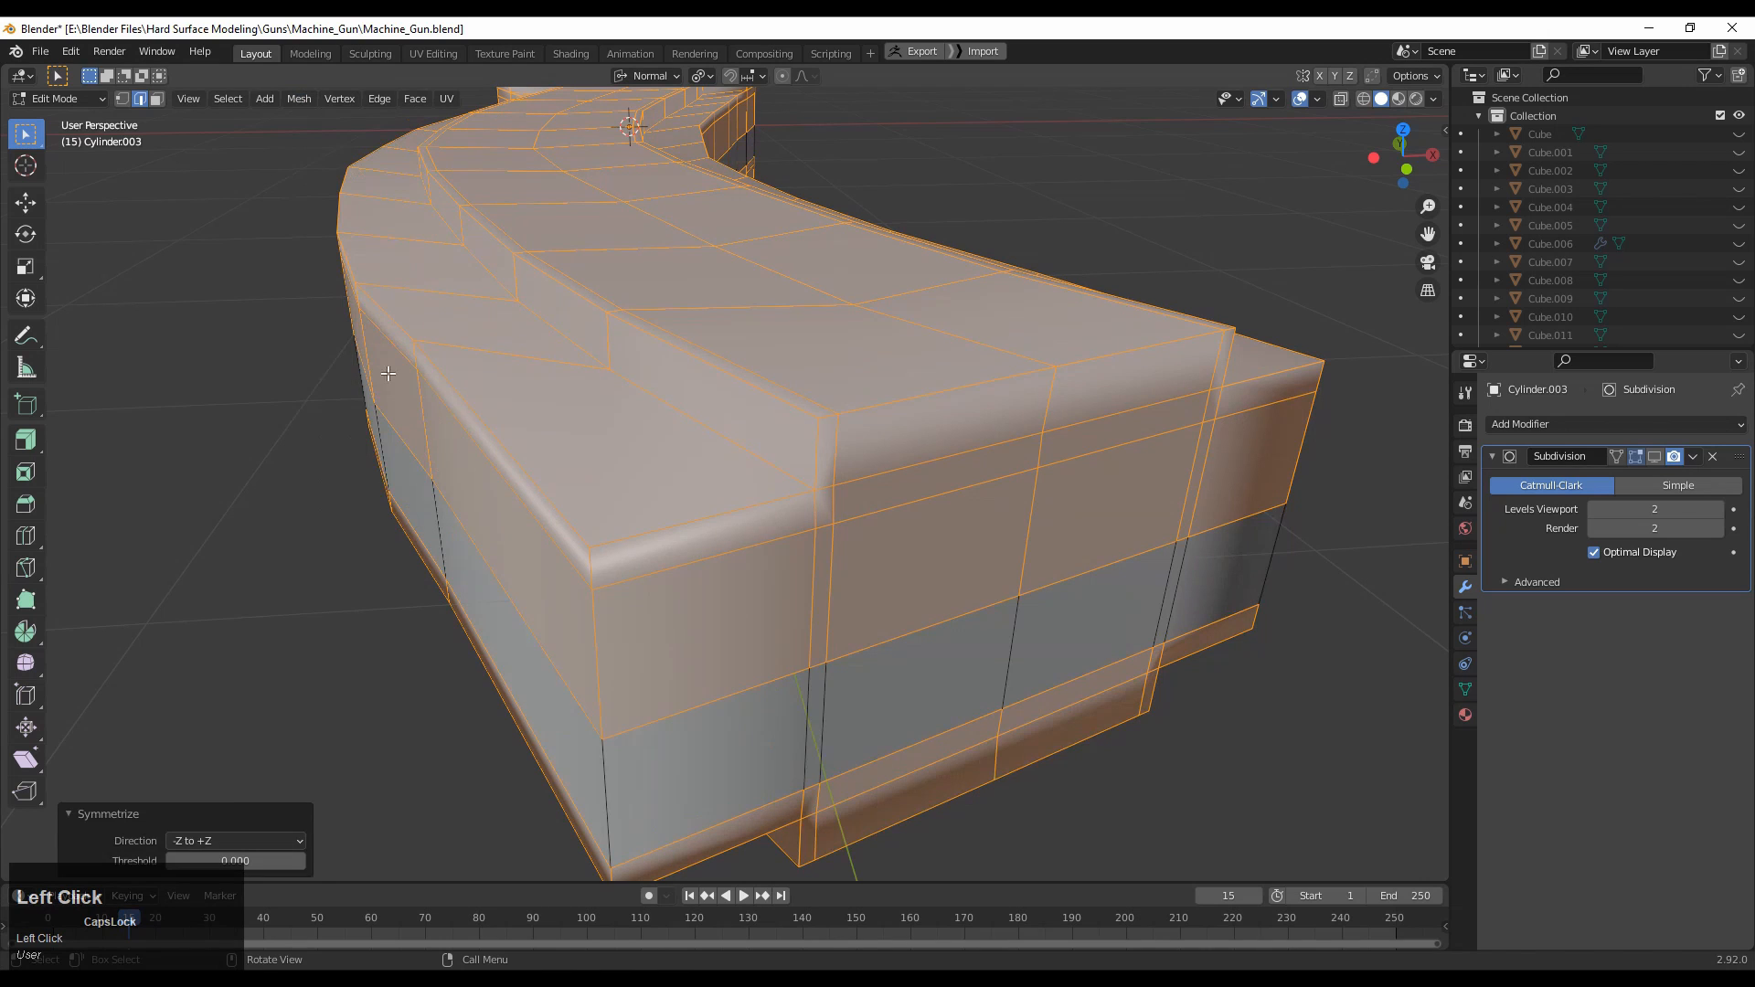
pyautogui.click(1110, 703)
# Select all faces of the arm's capped end, including the middle section, and inset them with a thin border.
pyautogui.moveTo(1111, 703); pyautogui.dragTo(1031, 540, button='middle')
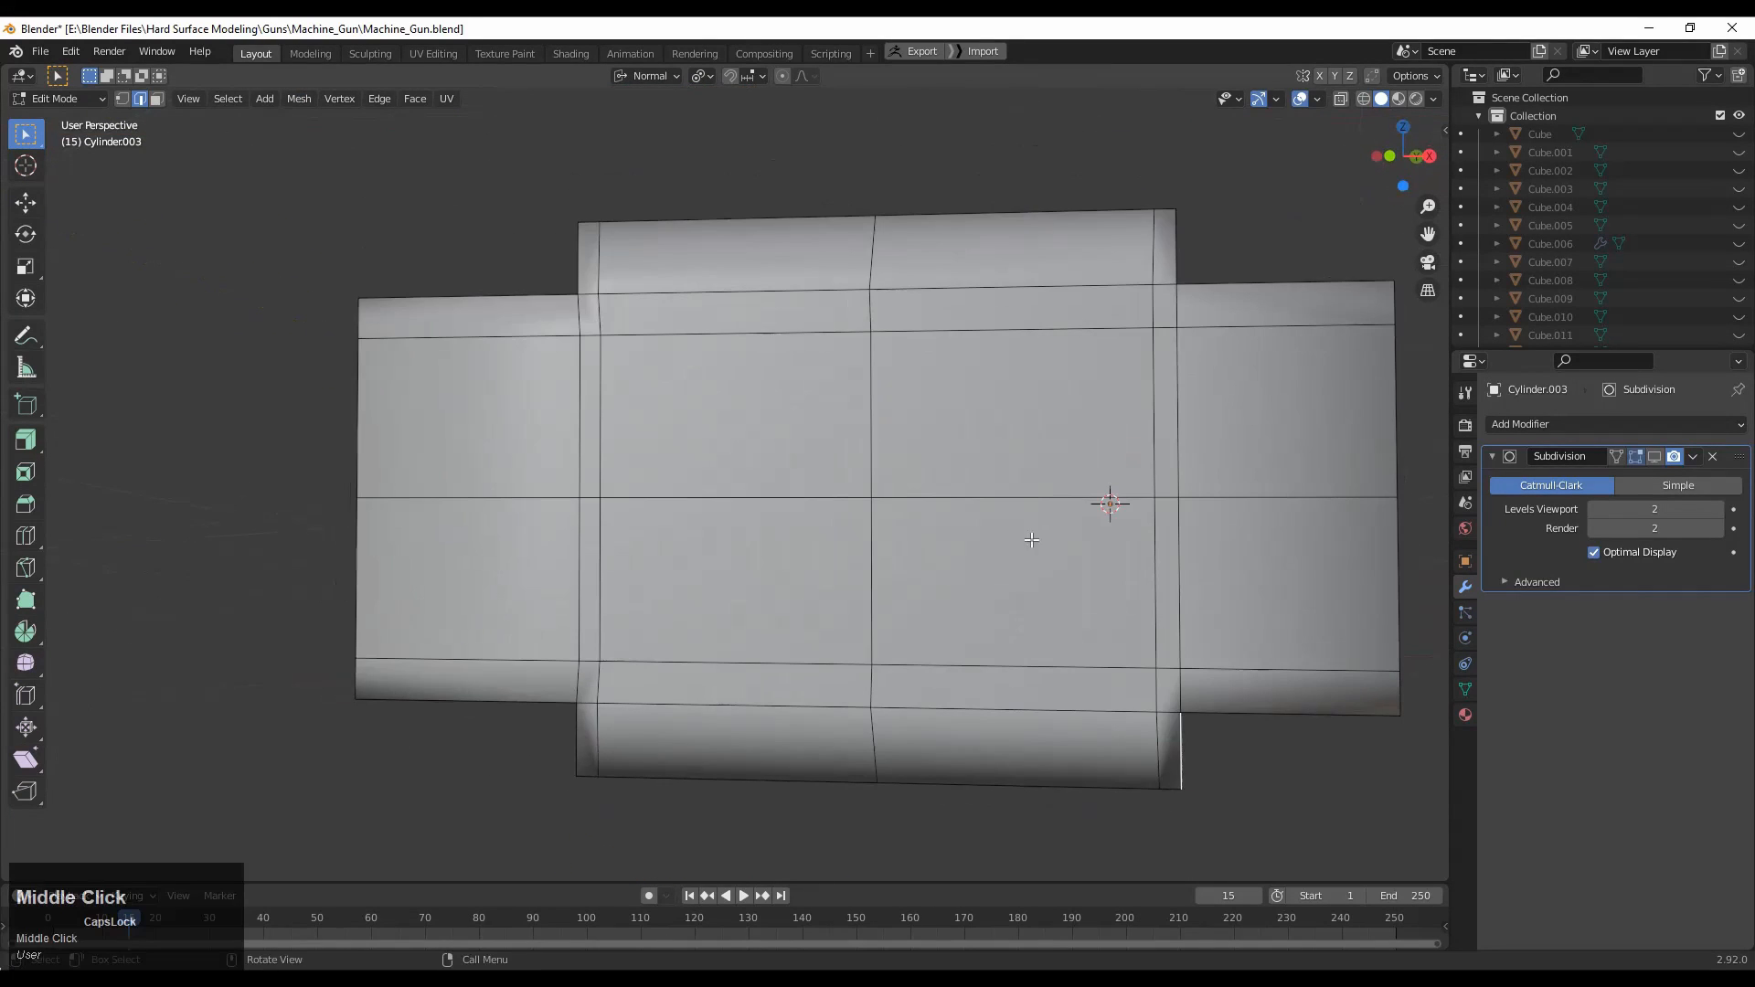
pyautogui.press('3')
pyautogui.click(587, 624)
pyautogui.moveTo(588, 624); pyautogui.dragTo(663, 681, button='middle')
pyautogui.keyDown('shift'); pyautogui.moveTo(736, 358); pyautogui.dragTo(707, 573); pyautogui.keyUp('shift')
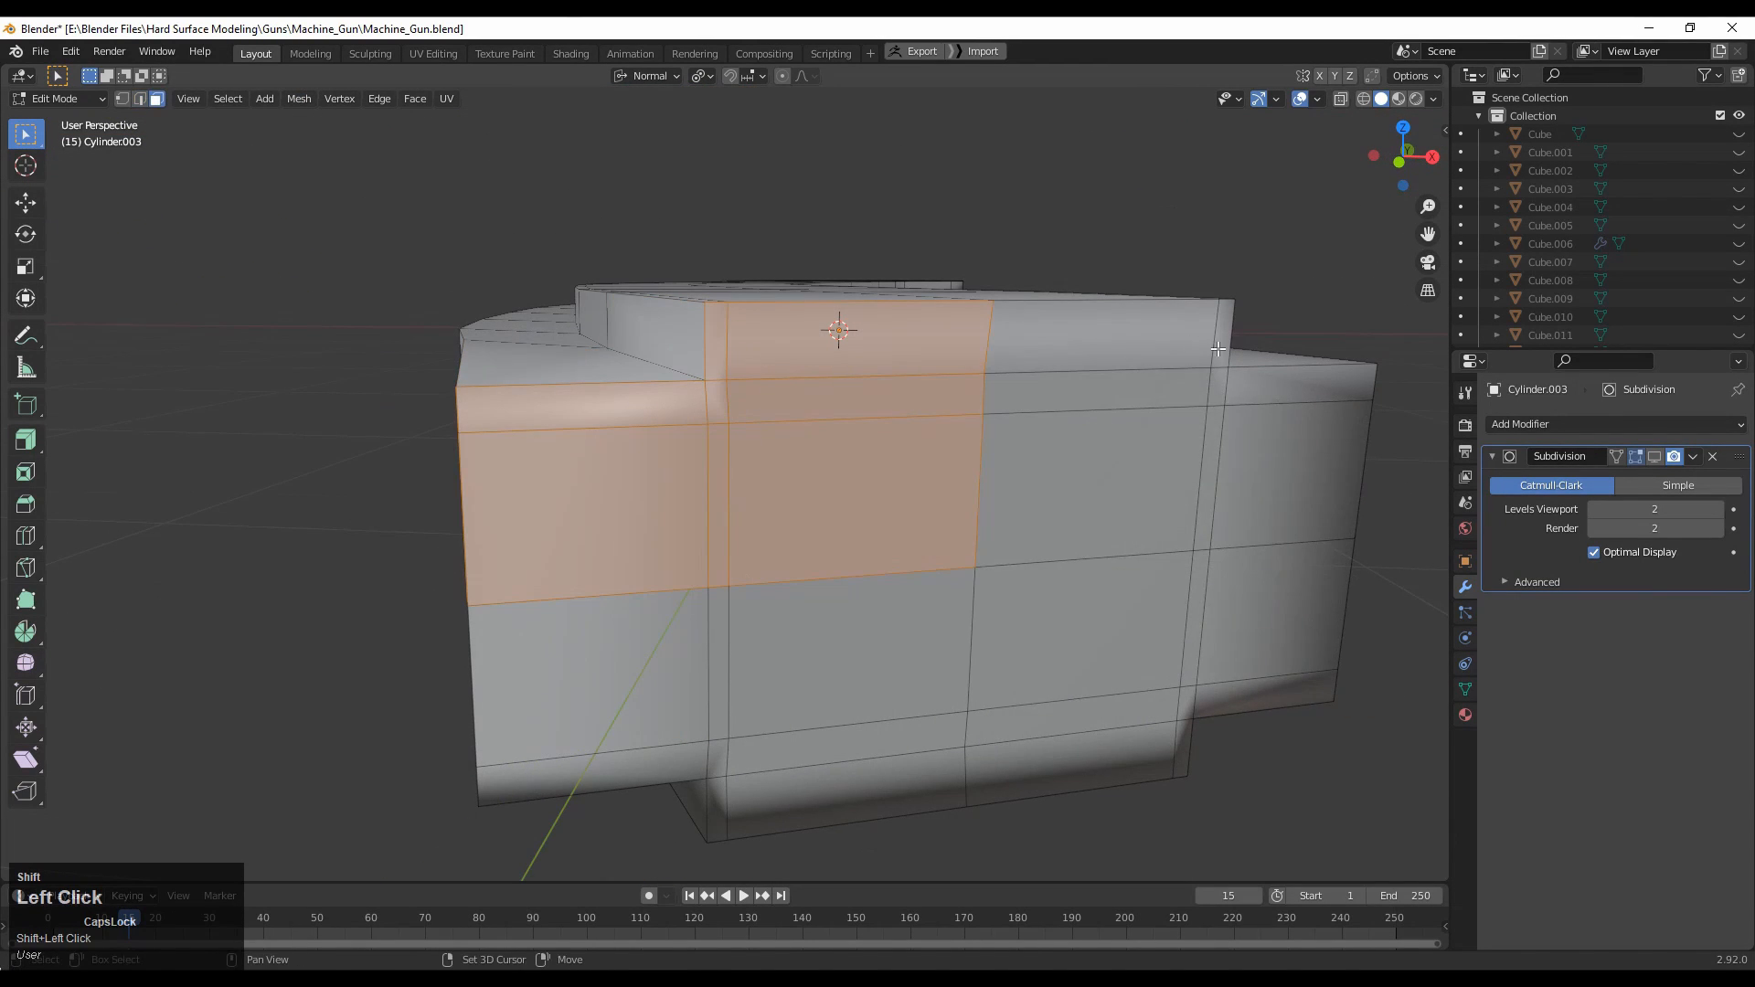
pyautogui.keyDown('shift'); pyautogui.moveTo(1235, 352); pyautogui.dragTo(1028, 707); pyautogui.keyUp('shift')
pyautogui.keyDown('shift'); pyautogui.moveTo(960, 742); pyautogui.dragTo(640, 786); pyautogui.keyUp('shift')
pyautogui.keyDown('shift'); pyautogui.moveTo(859, 484); pyautogui.dragTo(767, 497, button='middle'); pyautogui.keyUp('shift')
pyautogui.press('i')
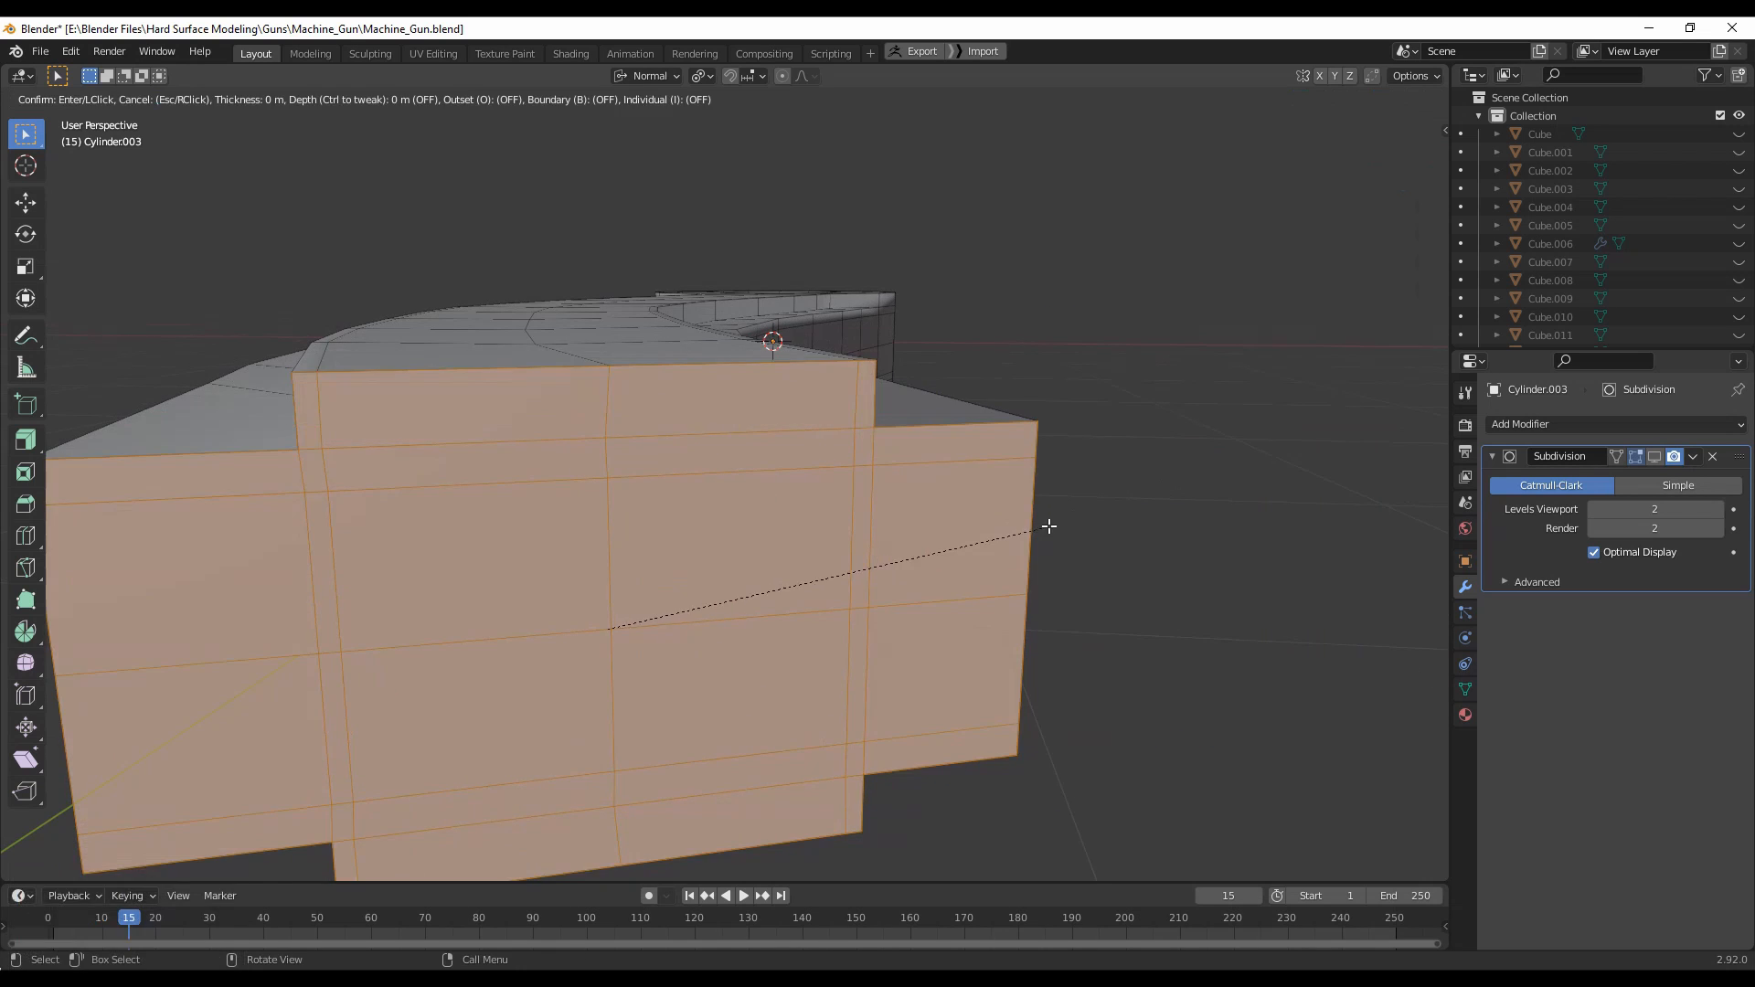
pyautogui.click(1292, 482)
# Scale the inset end faces slightly in height and clear the selection.
pyautogui.moveTo(1288, 481); pyautogui.dragTo(1142, 512, button='middle')
pyautogui.click(25, 266)
pyautogui.keyDown('shift'); pyautogui.moveTo(637, 548); pyautogui.dragTo(638, 522); pyautogui.keyUp('shift')
pyautogui.moveTo(645, 519); pyautogui.dragTo(987, 462, button='middle')
pyautogui.scroll(1, 1023, 439)
pyautogui.keyDown('shift'); pyautogui.moveTo(1061, 402); pyautogui.dragTo(1058, 385); pyautogui.keyUp('shift')
pyautogui.moveTo(1058, 386); pyautogui.dragTo(786, 430, button='middle')
pyautogui.scroll(-4, 823, 428)
pyautogui.click(903, 424)
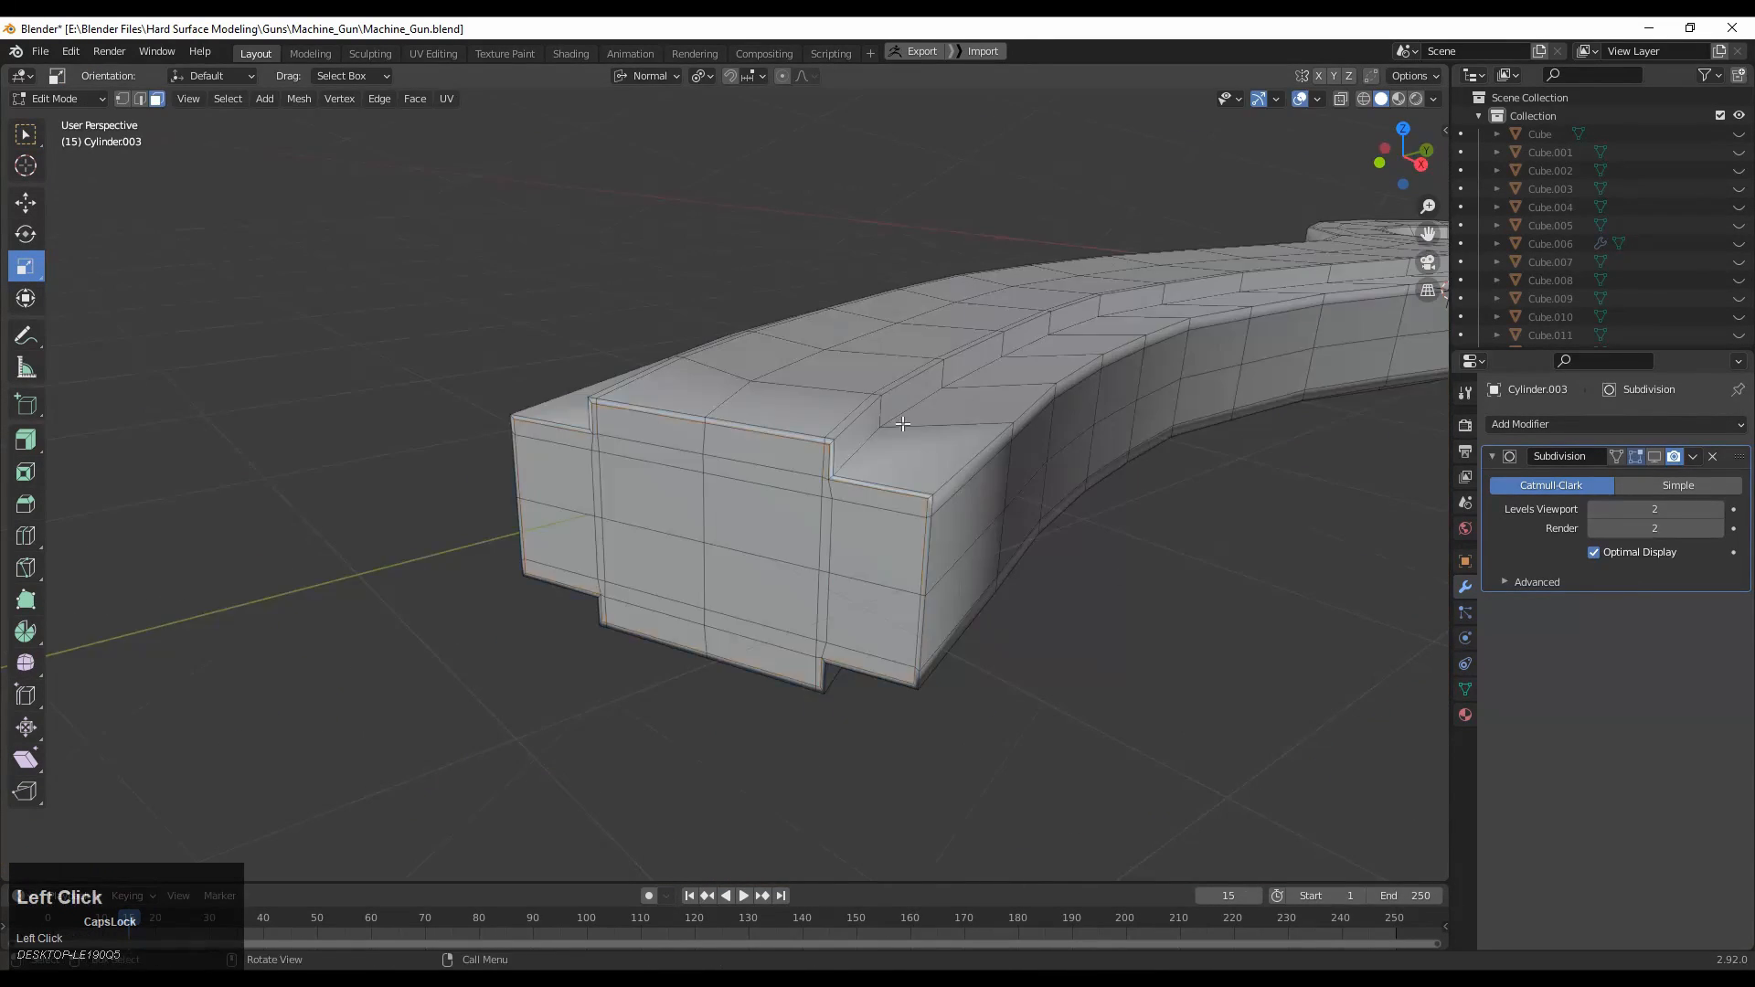
# Select the full cross-section edge loop nearest the arm's end, including hidden edges, and nudge it in top view with Subdivision shown.
pyautogui.moveTo(903, 424); pyautogui.dragTo(1252, 240, button='middle')
pyautogui.press('Tab')
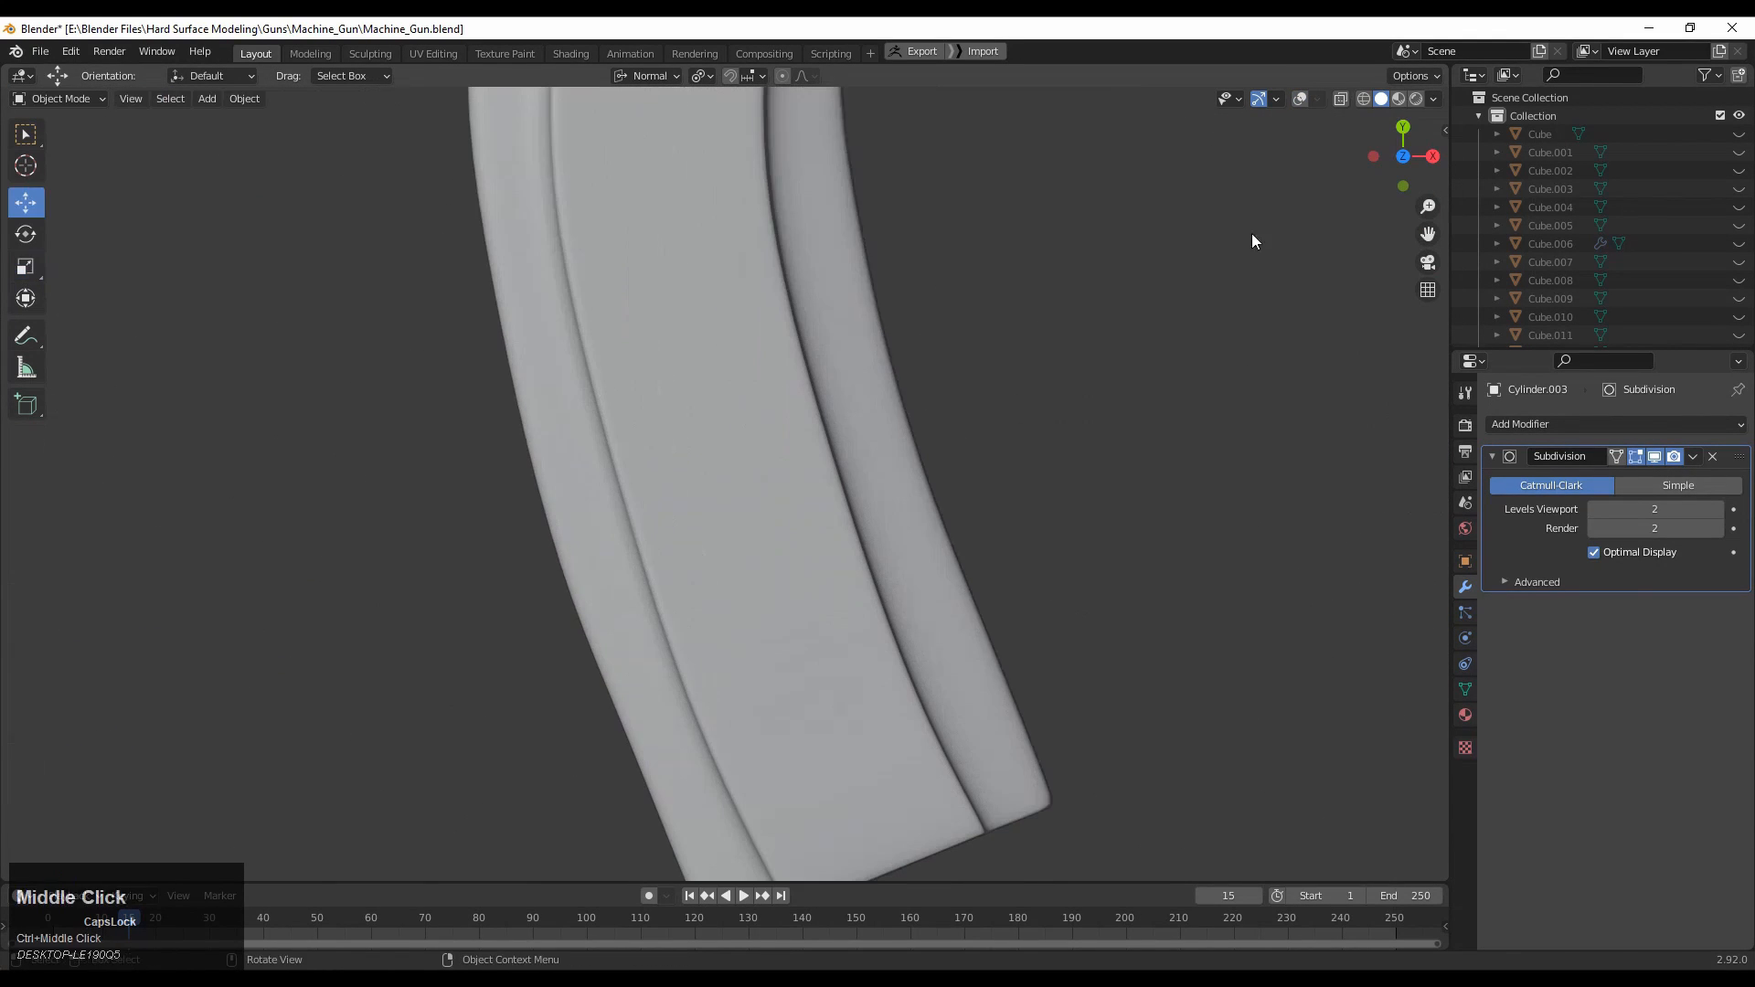
pyautogui.keyDown('ctrl'); pyautogui.moveTo(1252, 235); pyautogui.dragTo(1264, 219, button='middle'); pyautogui.keyUp('ctrl')
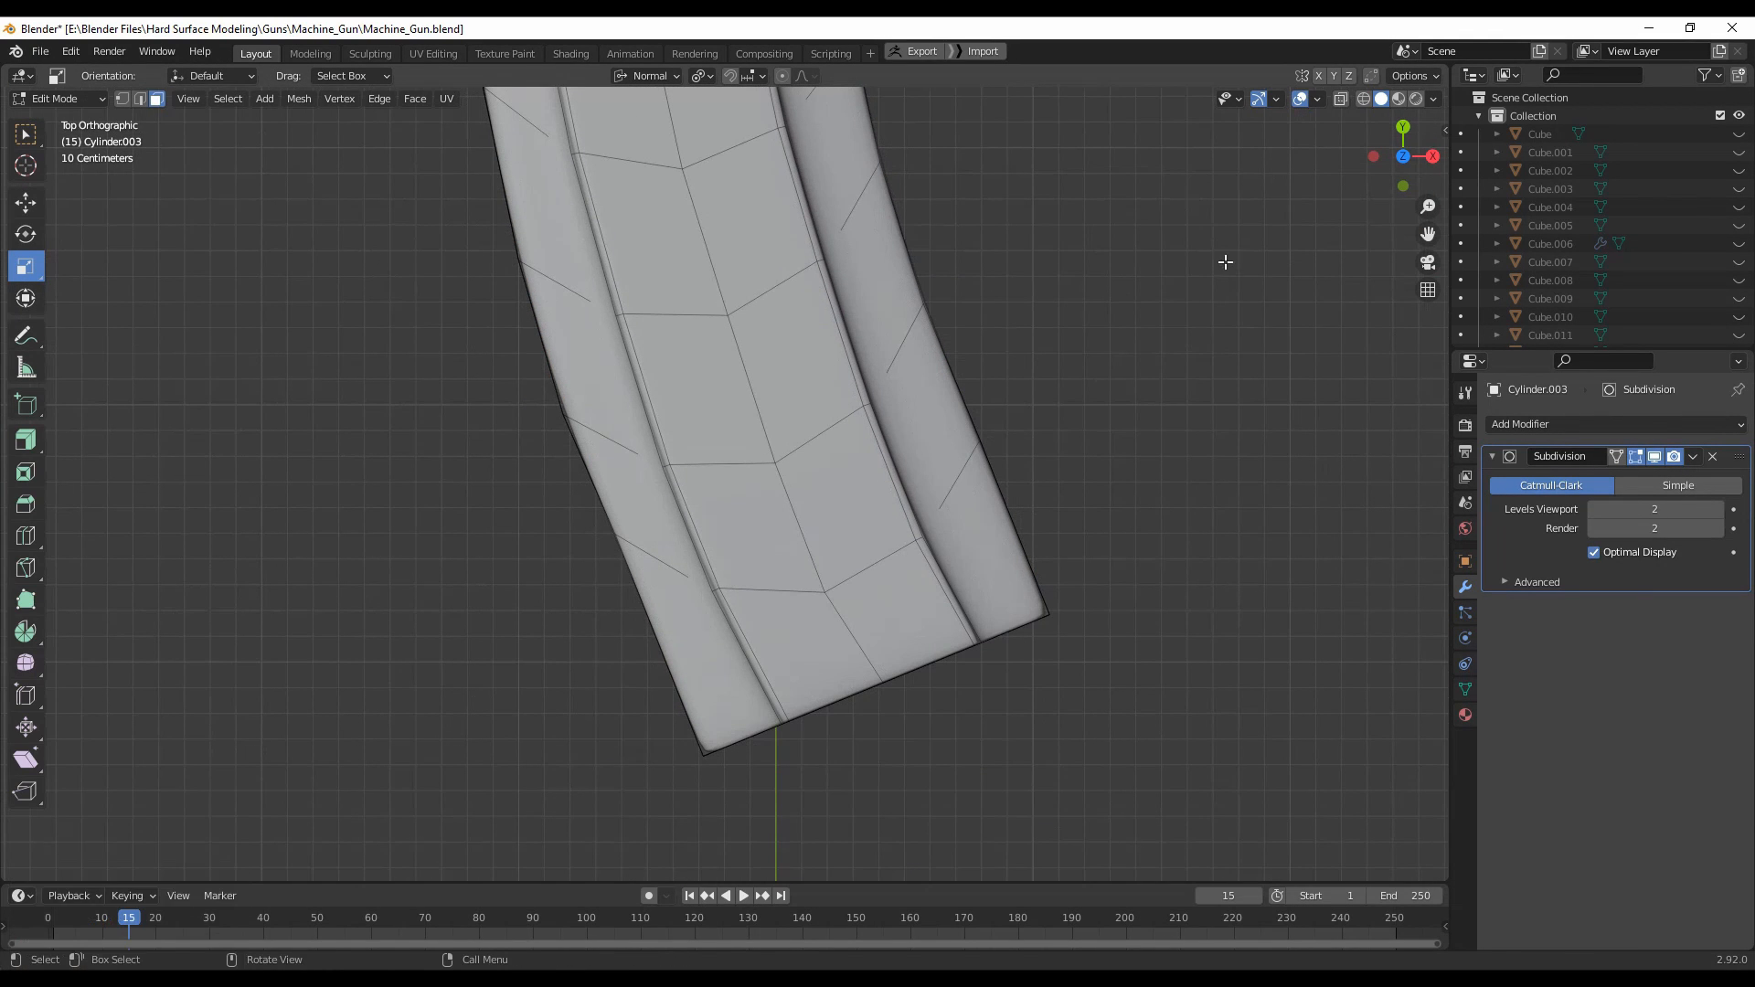
pyautogui.press('2')
pyautogui.keyDown('alt'); pyautogui.click(963, 472); pyautogui.keyUp('alt')
pyautogui.click(26, 203)
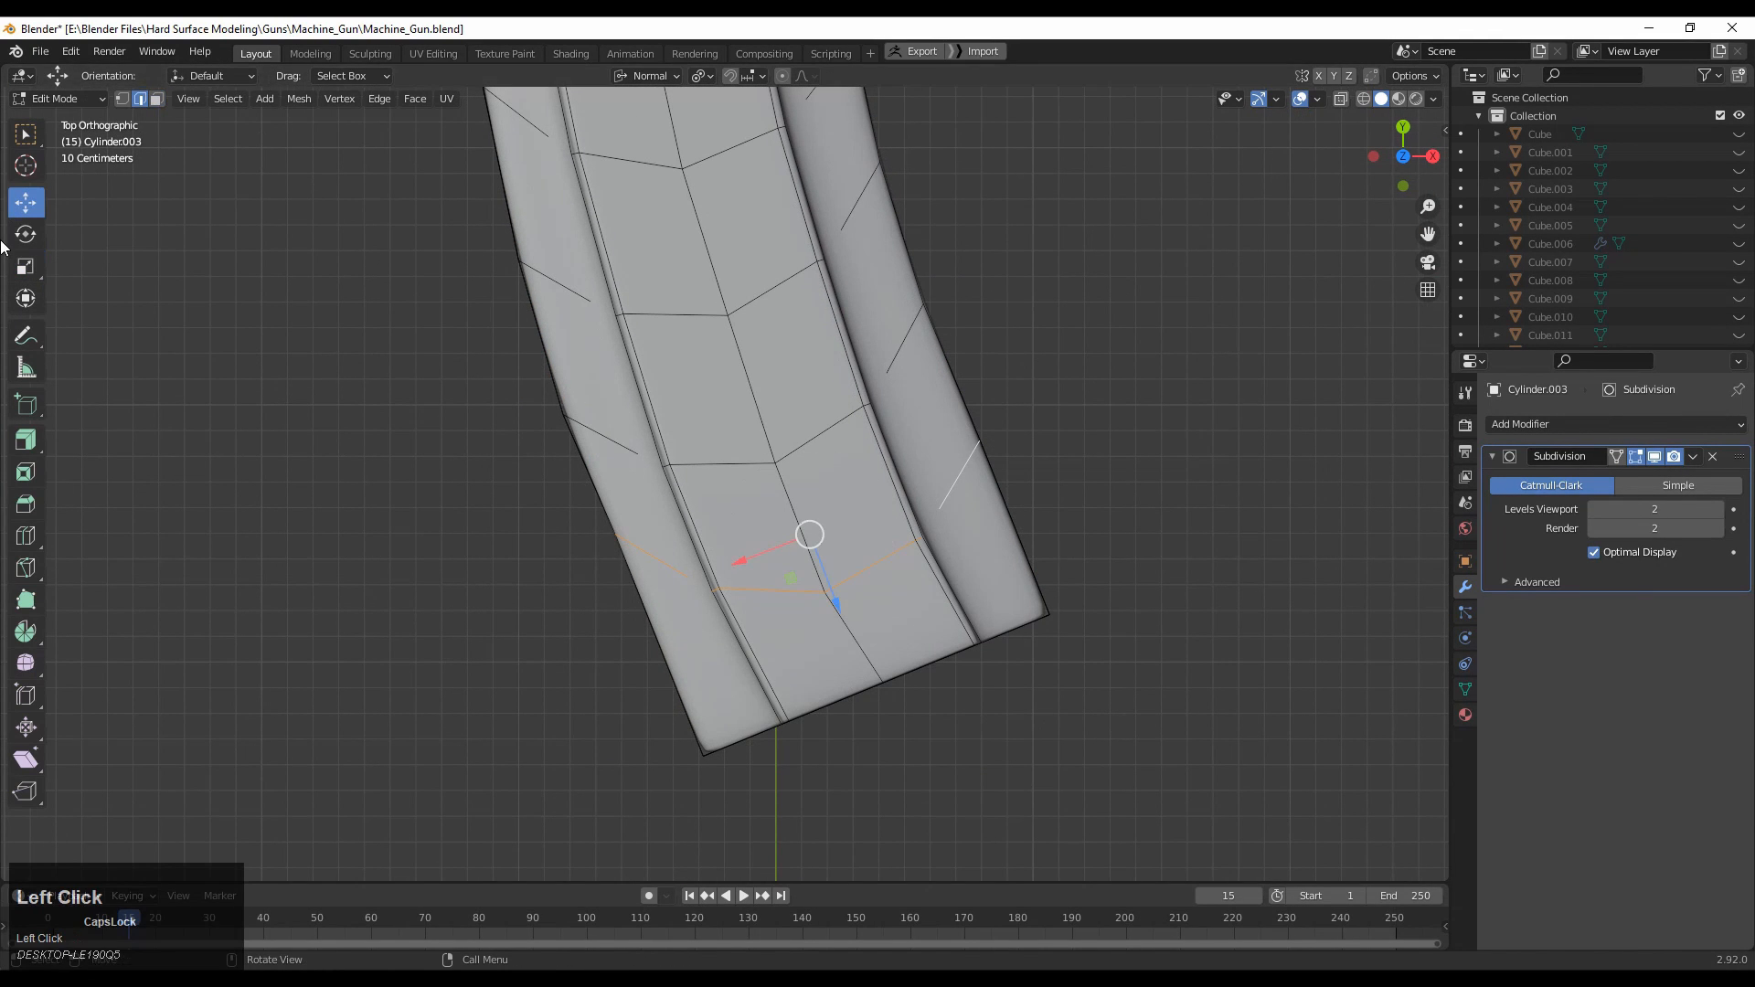
pyautogui.moveTo(804, 557); pyautogui.dragTo(1123, 383, button='middle')
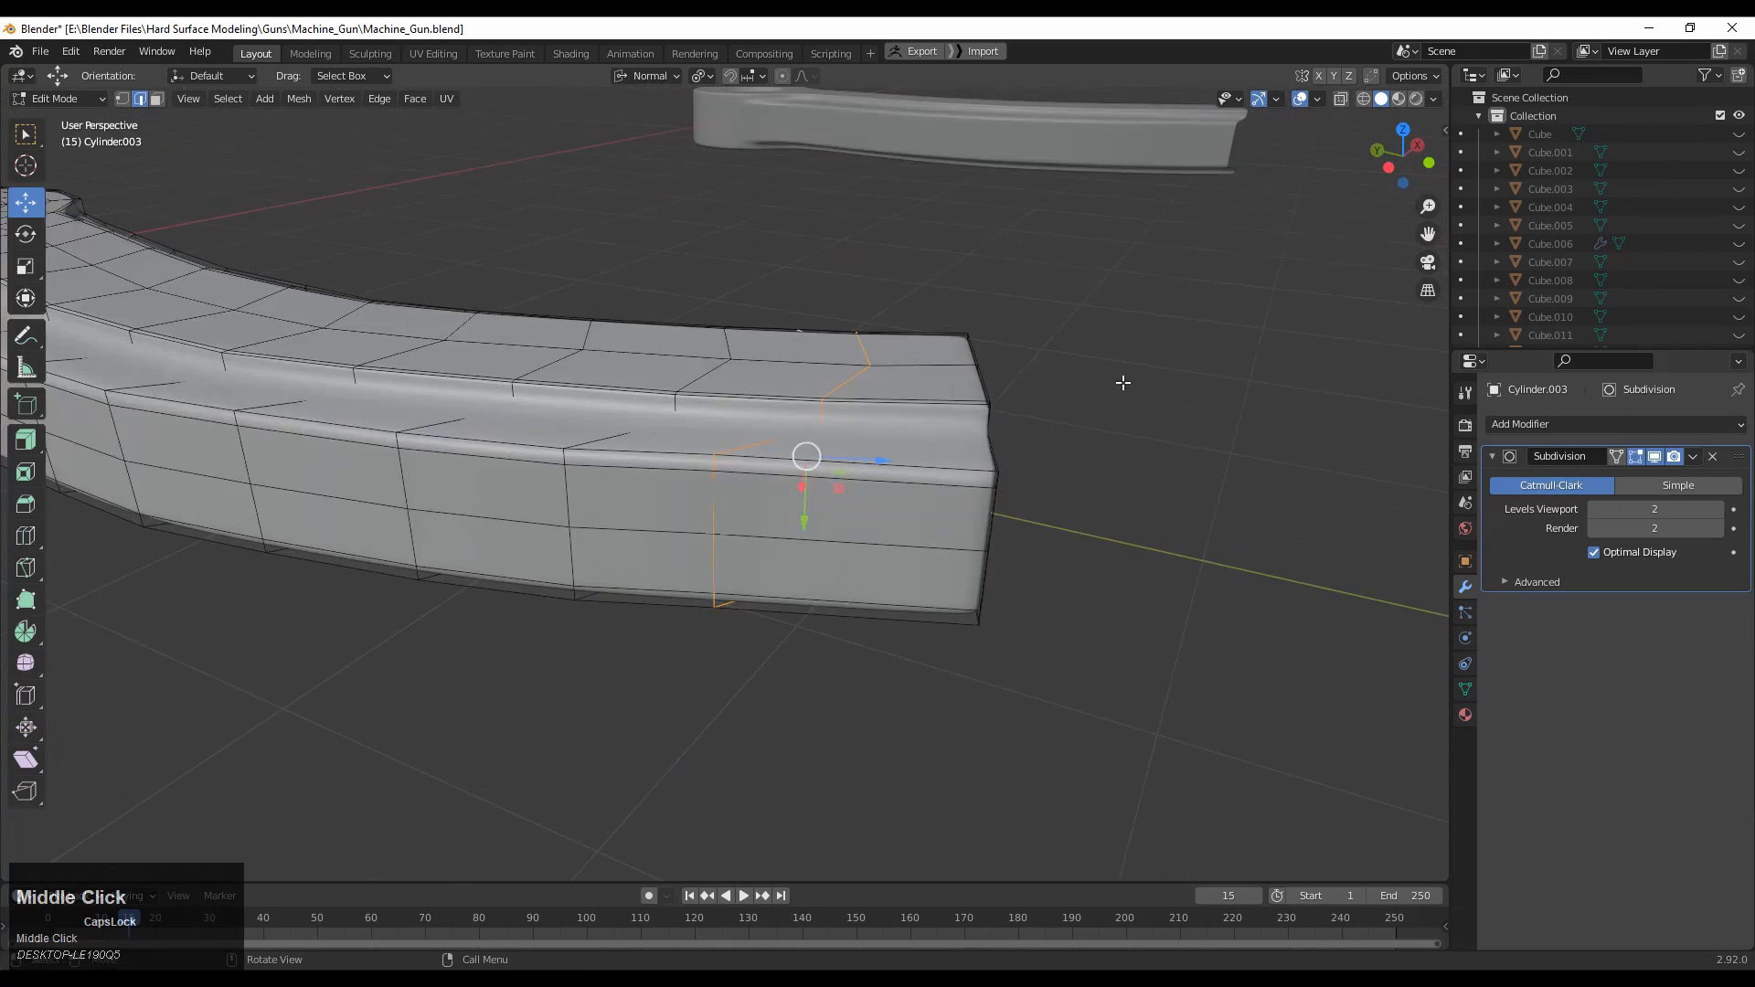
pyautogui.click(1340, 99)
pyautogui.moveTo(925, 293); pyautogui.dragTo(1065, 672)
pyautogui.click(1340, 99)
pyautogui.click(1403, 130)
pyautogui.click(1403, 155)
pyautogui.click(1403, 157)
pyautogui.keyDown('shift'); pyautogui.moveTo(835, 705); pyautogui.dragTo(839, 701); pyautogui.keyUp('shift')
# Select a cross-section edge loop midway along the arm and move it slightly sideways along its Normal X axis.
pyautogui.keyDown('ctrl'); pyautogui.moveTo(895, 640); pyautogui.dragTo(1042, 464, button='middle'); pyautogui.keyUp('ctrl')
pyautogui.press('Tab')
pyautogui.keyDown('shift'); pyautogui.moveTo(1041, 465); pyautogui.dragTo(1023, 589, button='middle'); pyautogui.keyUp('shift')
pyautogui.keyDown('ctrl'); pyautogui.moveTo(859, 421); pyautogui.dragTo(853, 514, button='middle'); pyautogui.keyUp('ctrl')
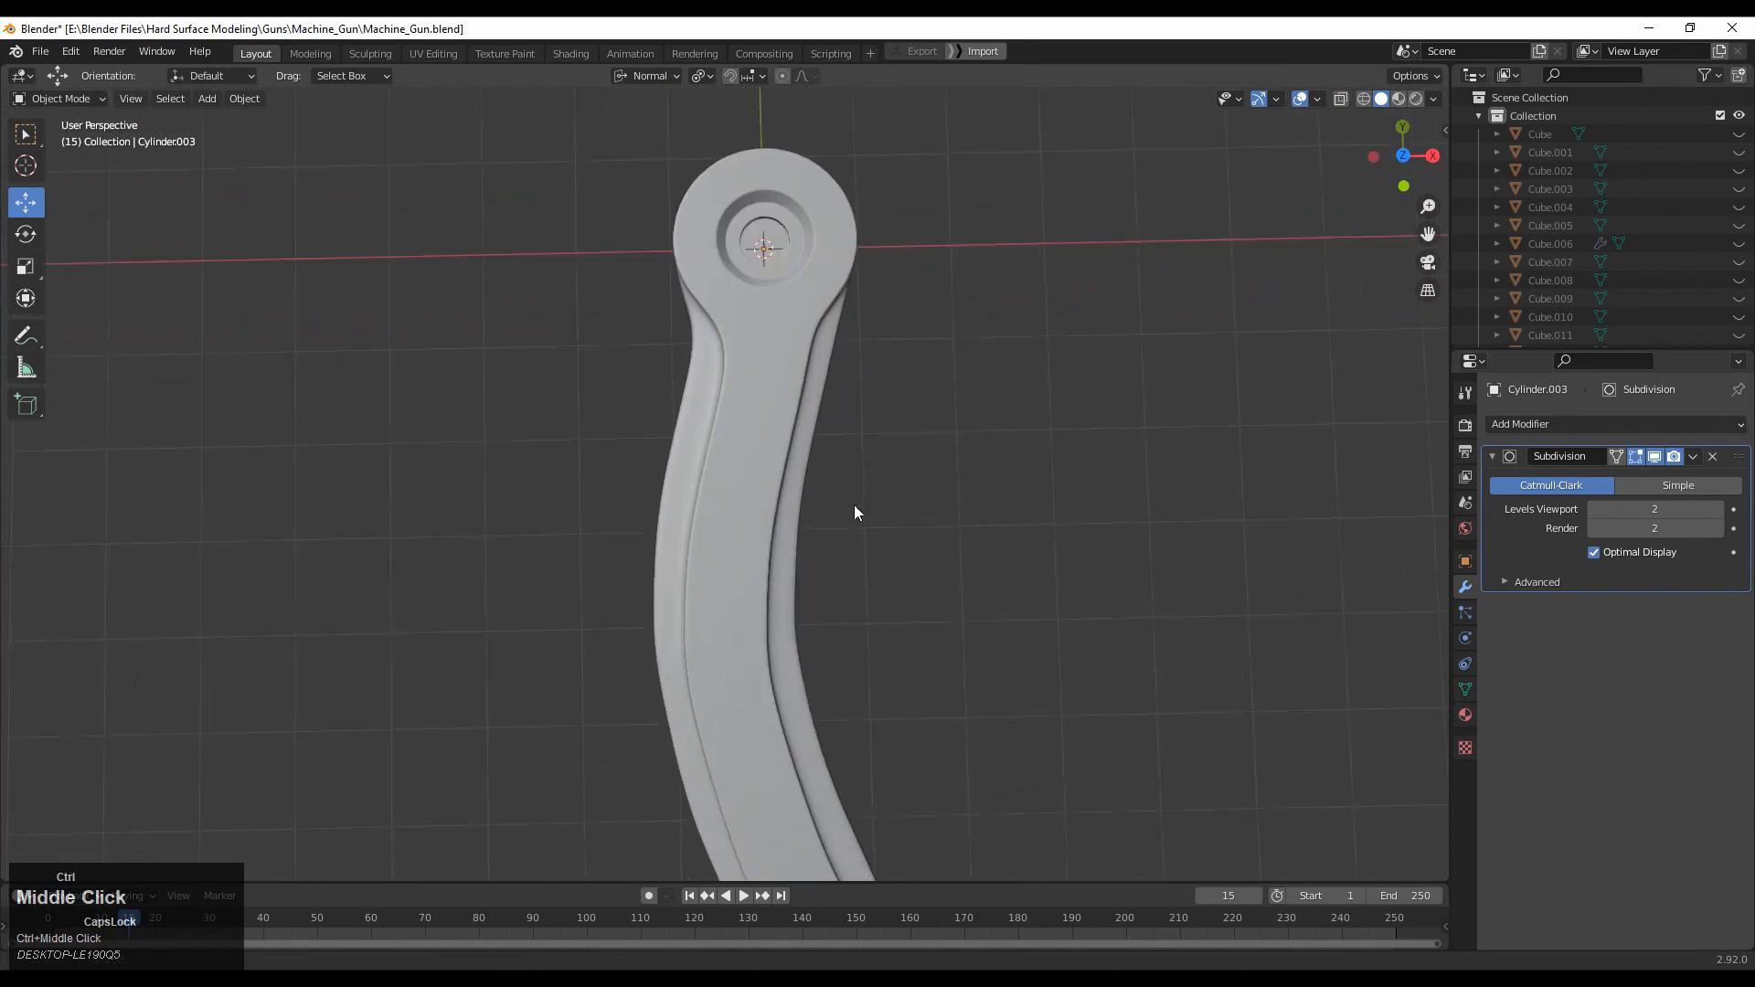
pyautogui.click(1403, 156)
pyautogui.click(1403, 155)
pyautogui.click(1402, 155)
pyautogui.press('Tab')
pyautogui.keyDown('shift'); pyautogui.moveTo(877, 594); pyautogui.dragTo(905, 517, button='middle'); pyautogui.keyUp('shift')
pyautogui.keyDown('alt'); pyautogui.click(770, 537); pyautogui.keyUp('alt')
pyautogui.keyDown('ctrl'); pyautogui.moveTo(804, 475); pyautogui.dragTo(809, 530, button='middle'); pyautogui.keyUp('ctrl')
pyautogui.moveTo(729, 535); pyautogui.dragTo(705, 528)
pyautogui.keyDown('ctrl'); pyautogui.moveTo(731, 530); pyautogui.dragTo(736, 608, button='middle'); pyautogui.keyUp('ctrl')
pyautogui.keyDown('shift'); pyautogui.moveTo(786, 585); pyautogui.dragTo(752, 428, button='middle'); pyautogui.keyUp('shift')
# Select the mid-arm cross-section through the whole mesh, switch the transform orientation to Global, and nudge it slightly along X and Y.
pyautogui.click(1341, 98)
pyautogui.moveTo(942, 352); pyautogui.dragTo(627, 463)
pyautogui.click(647, 77)
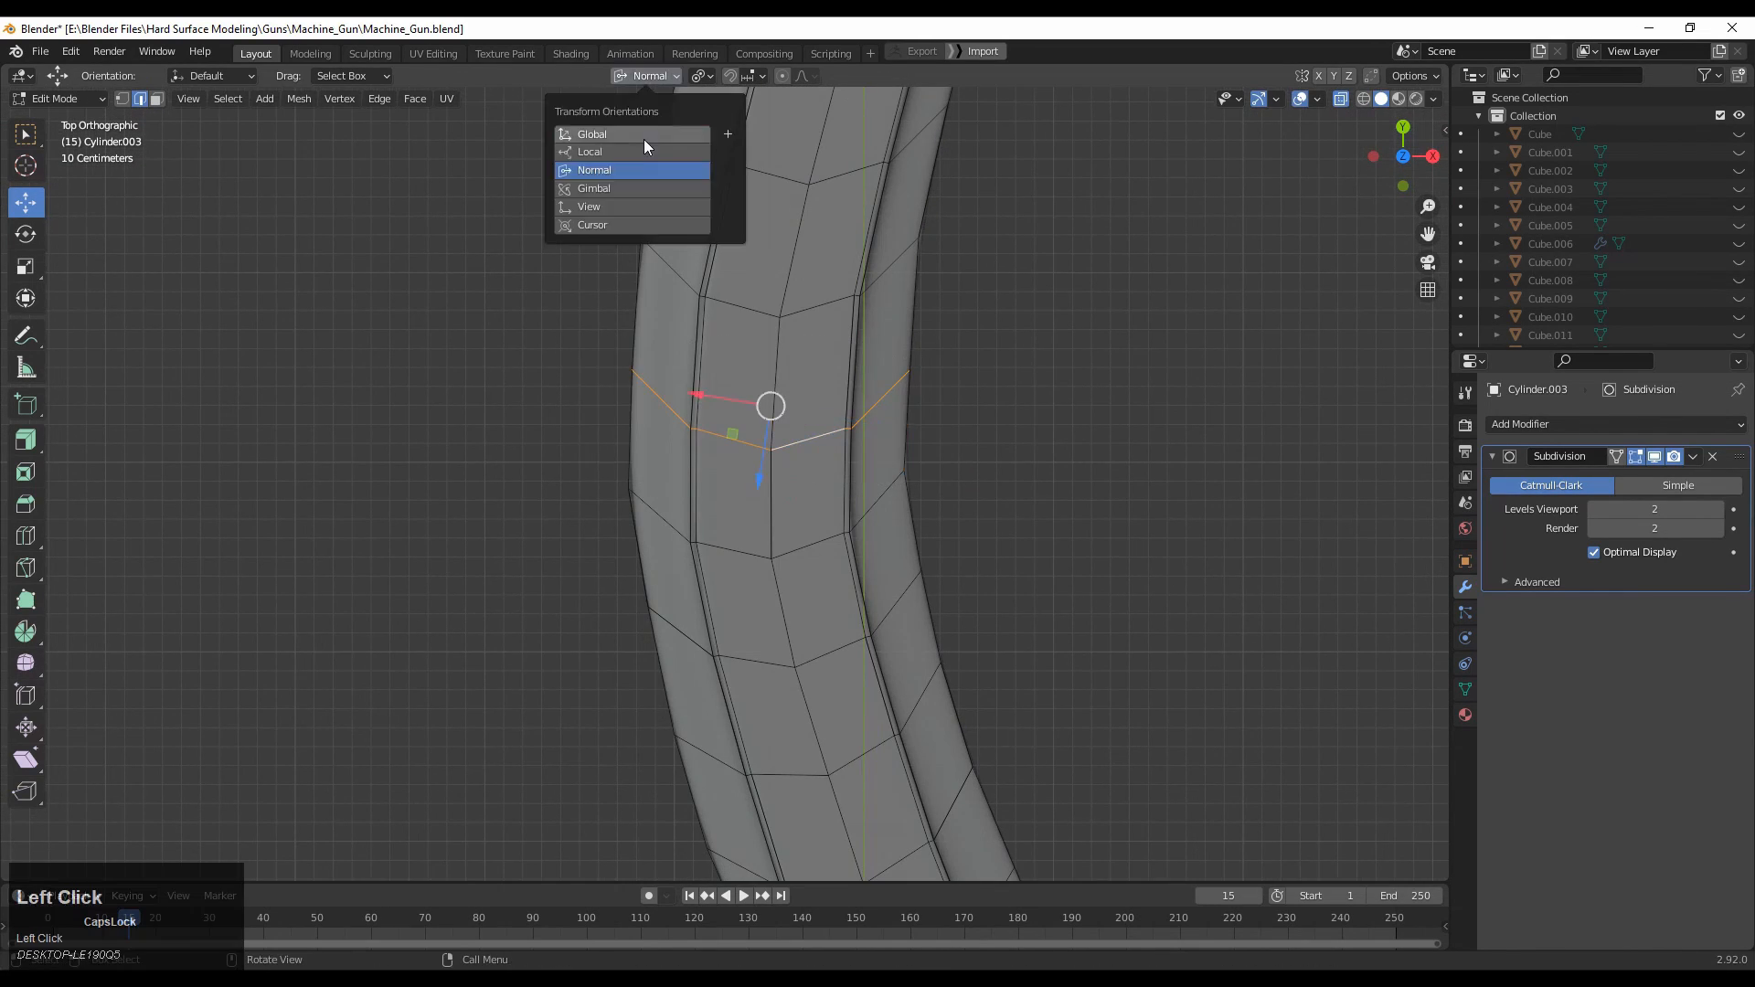
pyautogui.click(643, 135)
pyautogui.keyDown('ctrl'); pyautogui.moveTo(823, 457); pyautogui.dragTo(945, 571, button='middle'); pyautogui.keyUp('ctrl')
pyautogui.keyDown('shift'); pyautogui.moveTo(946, 572); pyautogui.dragTo(985, 532, button='middle'); pyautogui.keyUp('shift')
pyautogui.moveTo(833, 549); pyautogui.dragTo(829, 549)
pyautogui.moveTo(770, 485); pyautogui.dragTo(771, 491)
pyautogui.click(1023, 421)
# Inspect the smoothed arm's overall curve and capped end in Object Mode.
pyautogui.keyDown('ctrl'); pyautogui.moveTo(1097, 430); pyautogui.dragTo(1189, 498, button='middle'); pyautogui.keyUp('ctrl')
pyautogui.press('Tab')
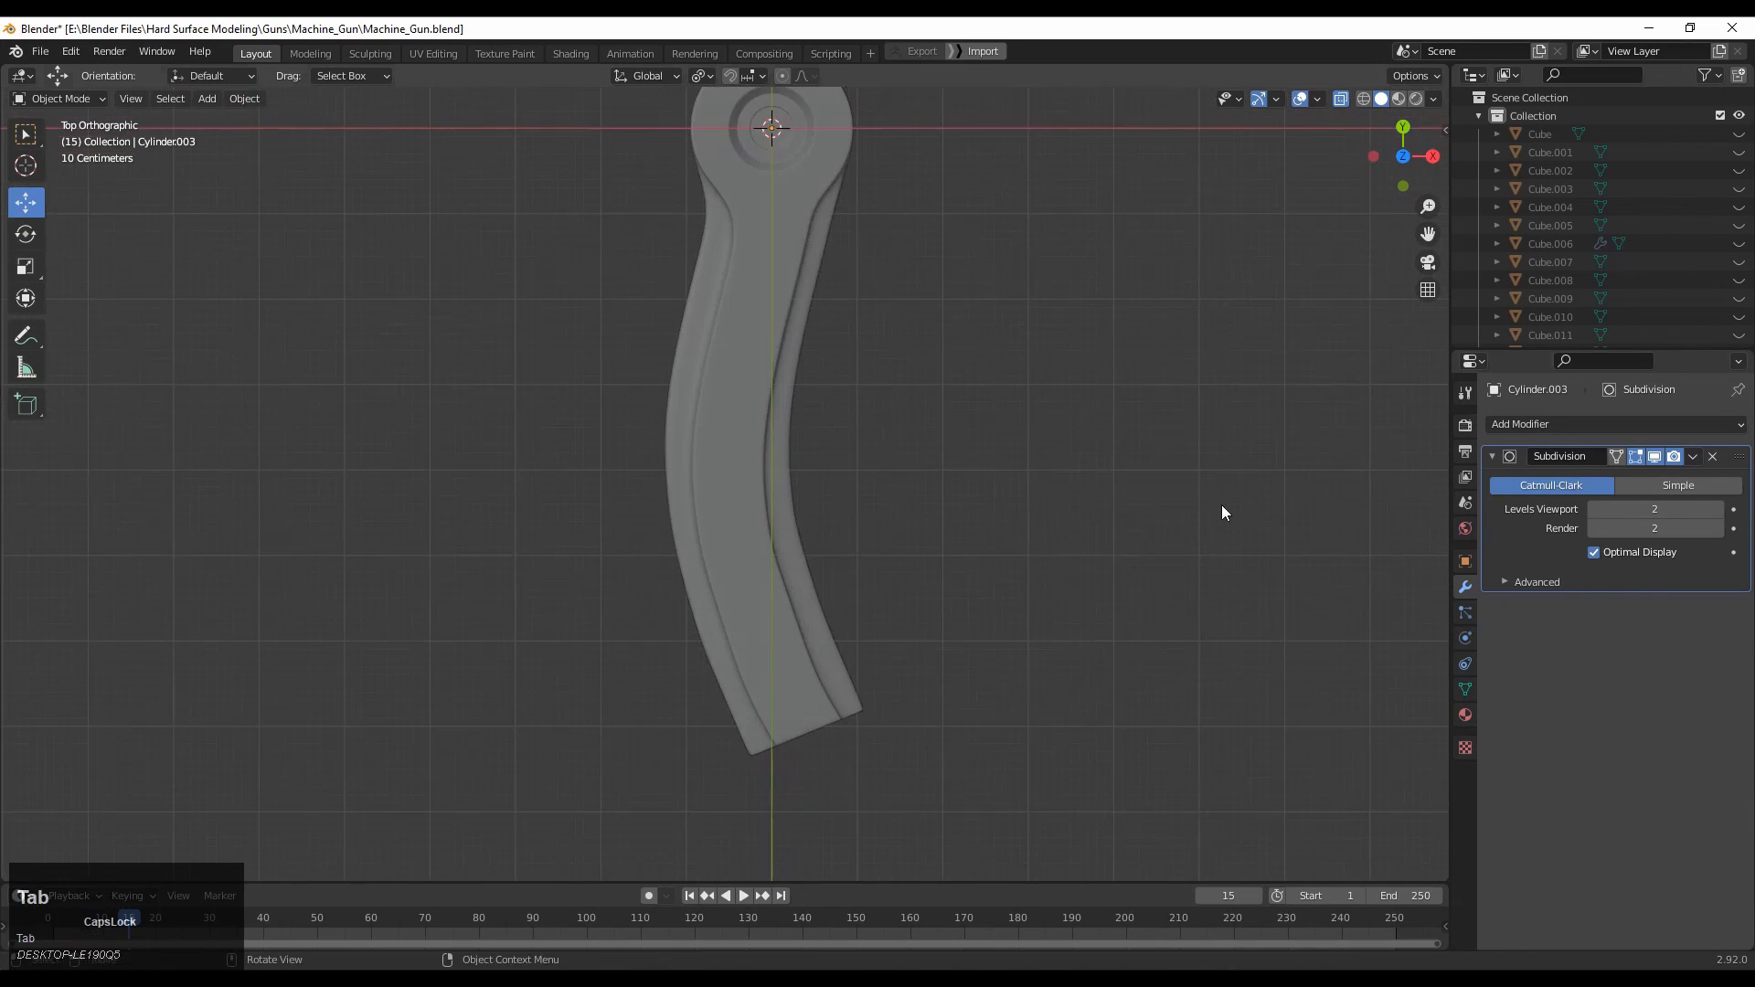
pyautogui.click(1340, 99)
pyautogui.keyDown('ctrl'); pyautogui.moveTo(823, 210); pyautogui.dragTo(775, 363, button='middle'); pyautogui.keyUp('ctrl')
pyautogui.moveTo(1033, 695); pyautogui.dragTo(955, 585, button='middle')
pyautogui.keyDown('ctrl'); pyautogui.moveTo(969, 685); pyautogui.dragTo(1046, 658, button='middle'); pyautogui.keyUp('ctrl')
pyautogui.keyDown('shift'); pyautogui.moveTo(859, 635); pyautogui.dragTo(890, 643, button='middle'); pyautogui.keyUp('shift')
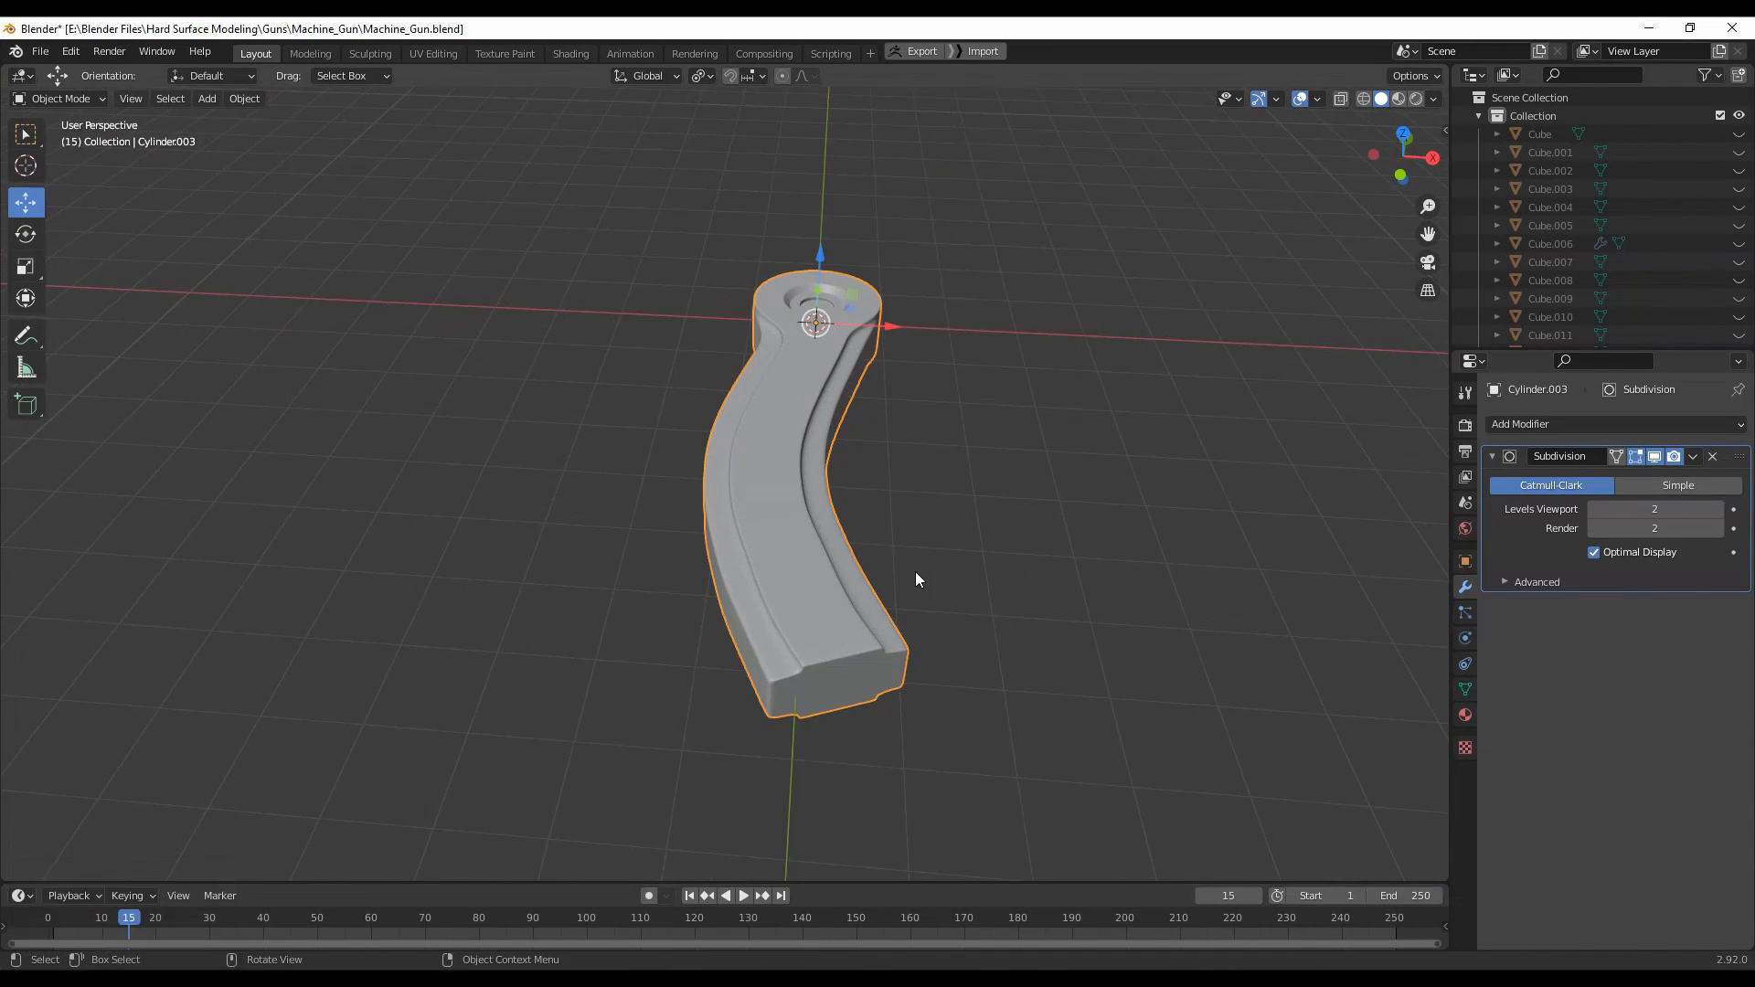
pyautogui.moveTo(917, 579); pyautogui.dragTo(812, 539, button='middle')
pyautogui.moveTo(783, 560); pyautogui.dragTo(868, 229, button='middle')
# Add a loop cut close to the arm's capped end and set the transform orientation to Normal.
pyautogui.hotkey('ctrl', 'r')
pyautogui.click(955, 818)
pyautogui.click(968, 818)
pyautogui.click(1401, 131)
pyautogui.click(647, 76)
pyautogui.click(622, 170)
# Select all faces of the capped end inside the thin border and scale them uniformly to 0.9.
pyautogui.moveTo(613, 328); pyautogui.dragTo(820, 349, button='middle')
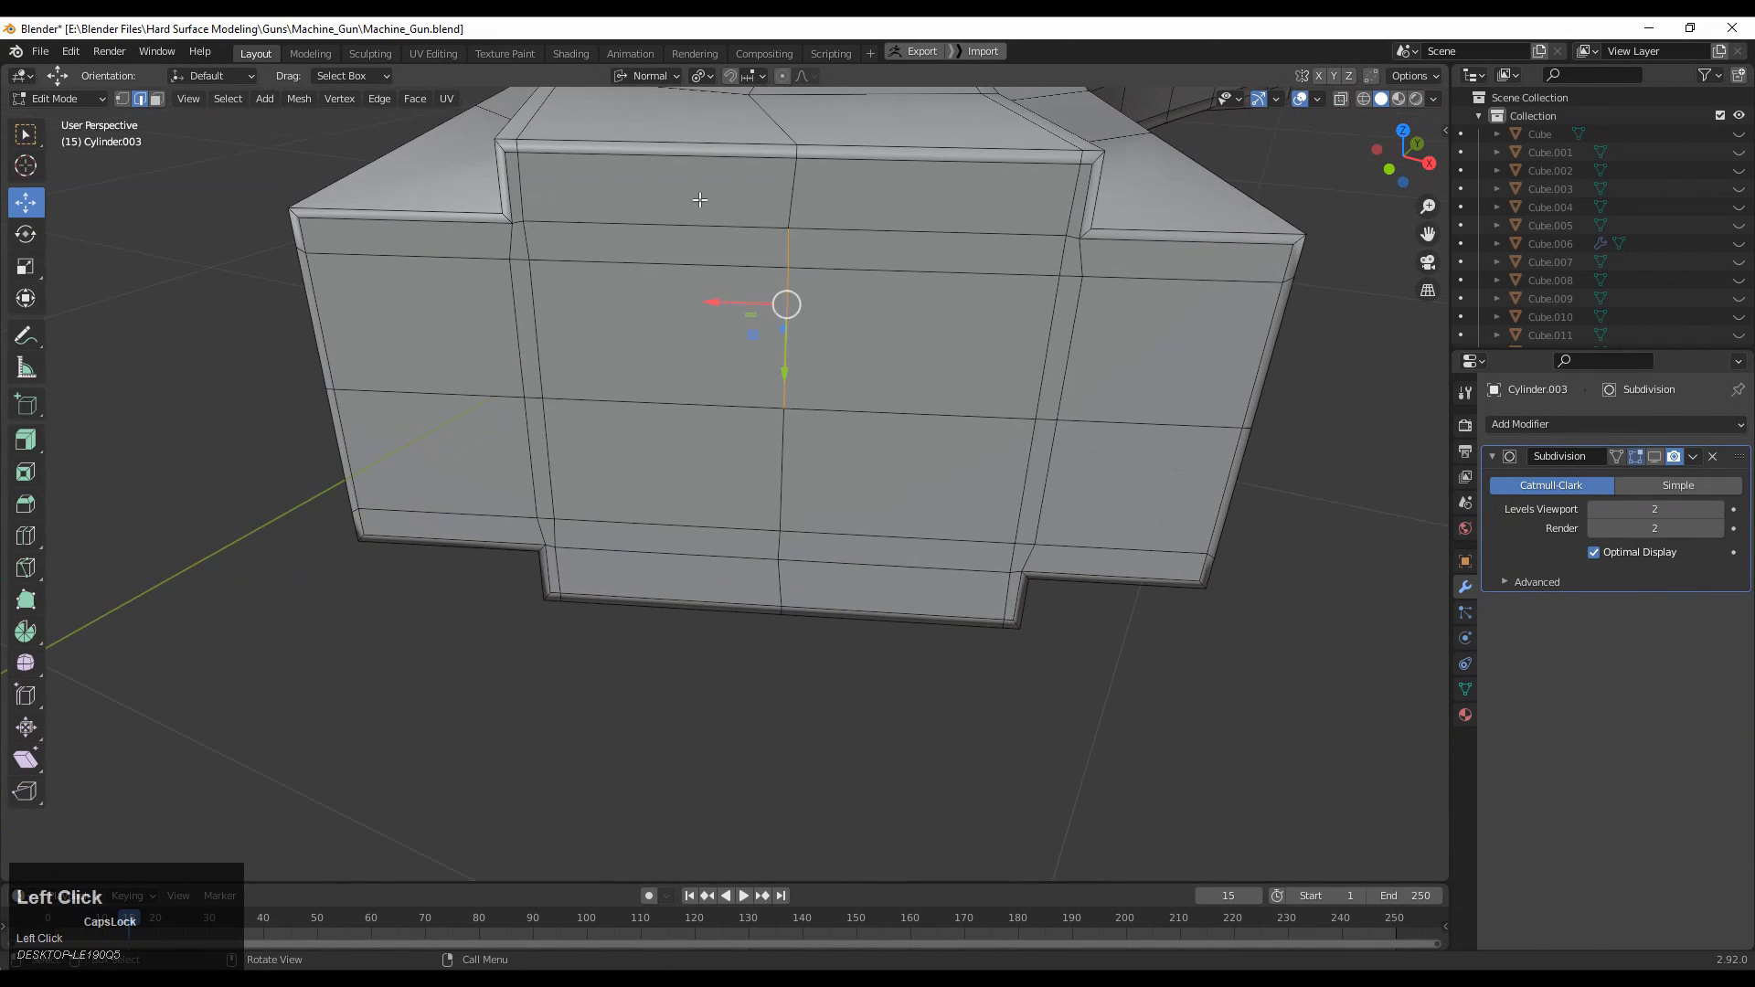
pyautogui.moveTo(559, 336); pyautogui.dragTo(561, 335)
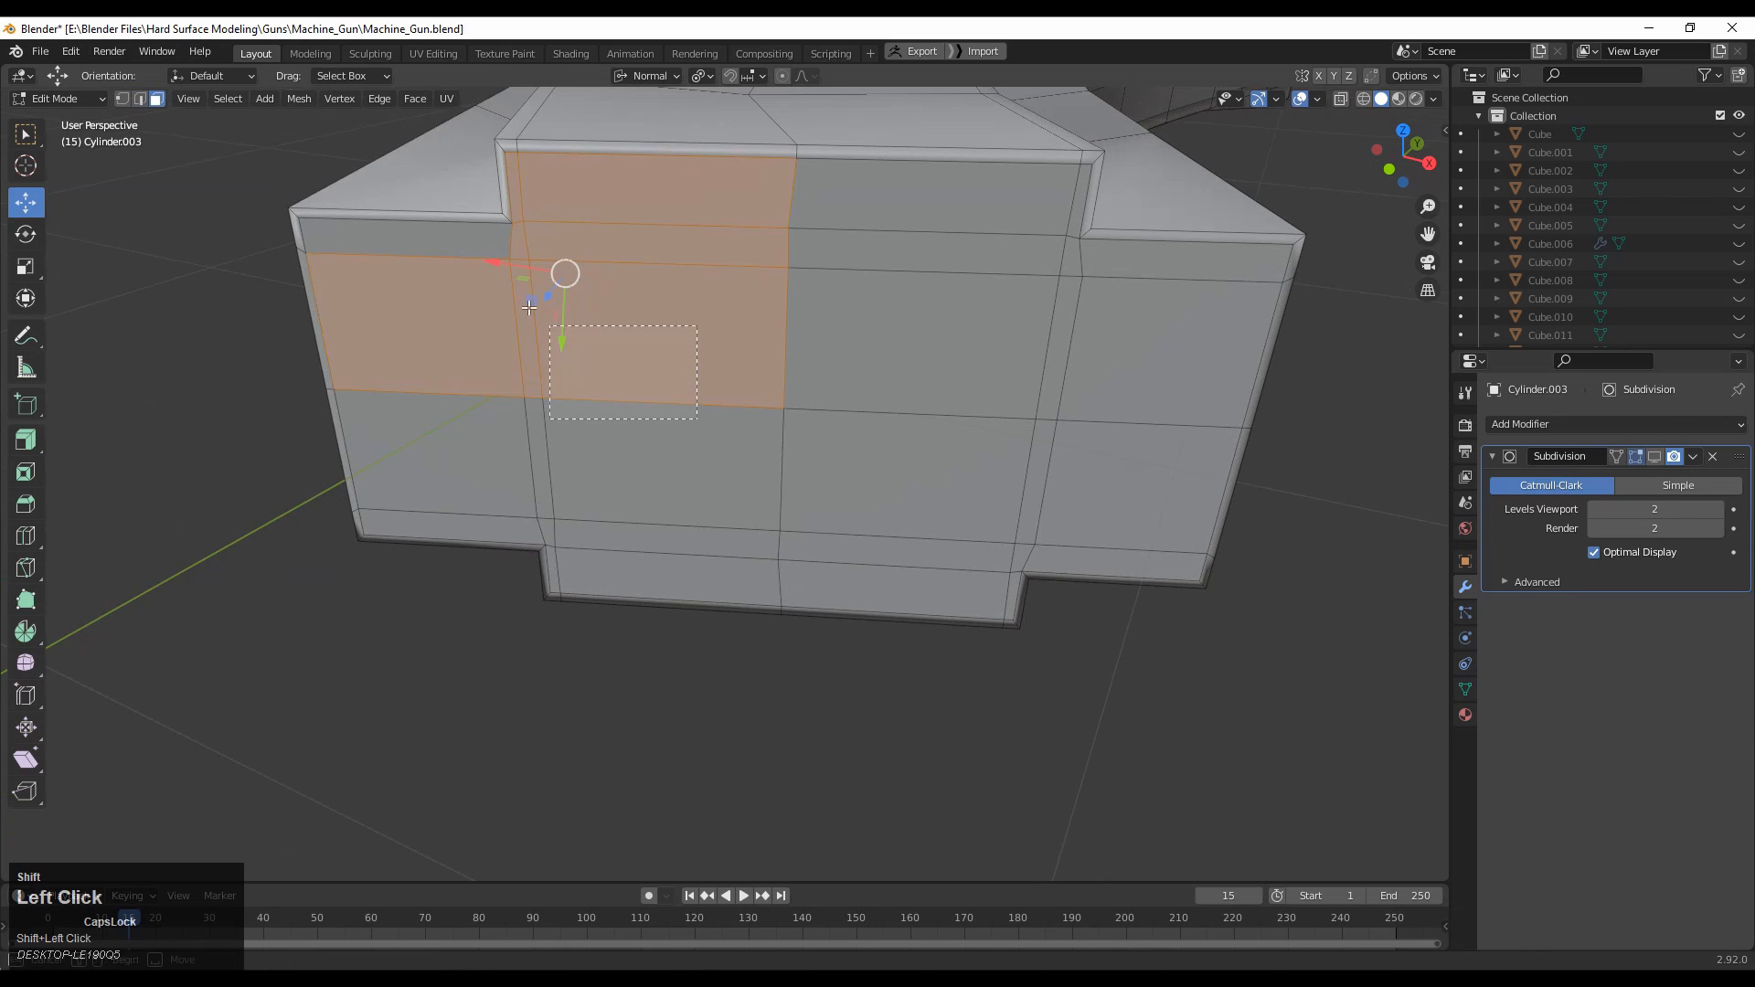
pyautogui.keyDown('shift'); pyautogui.moveTo(393, 498); pyautogui.dragTo(747, 259); pyautogui.keyUp('shift')
pyautogui.keyDown('shift'); pyautogui.moveTo(1083, 233); pyautogui.dragTo(997, 476); pyautogui.keyUp('shift')
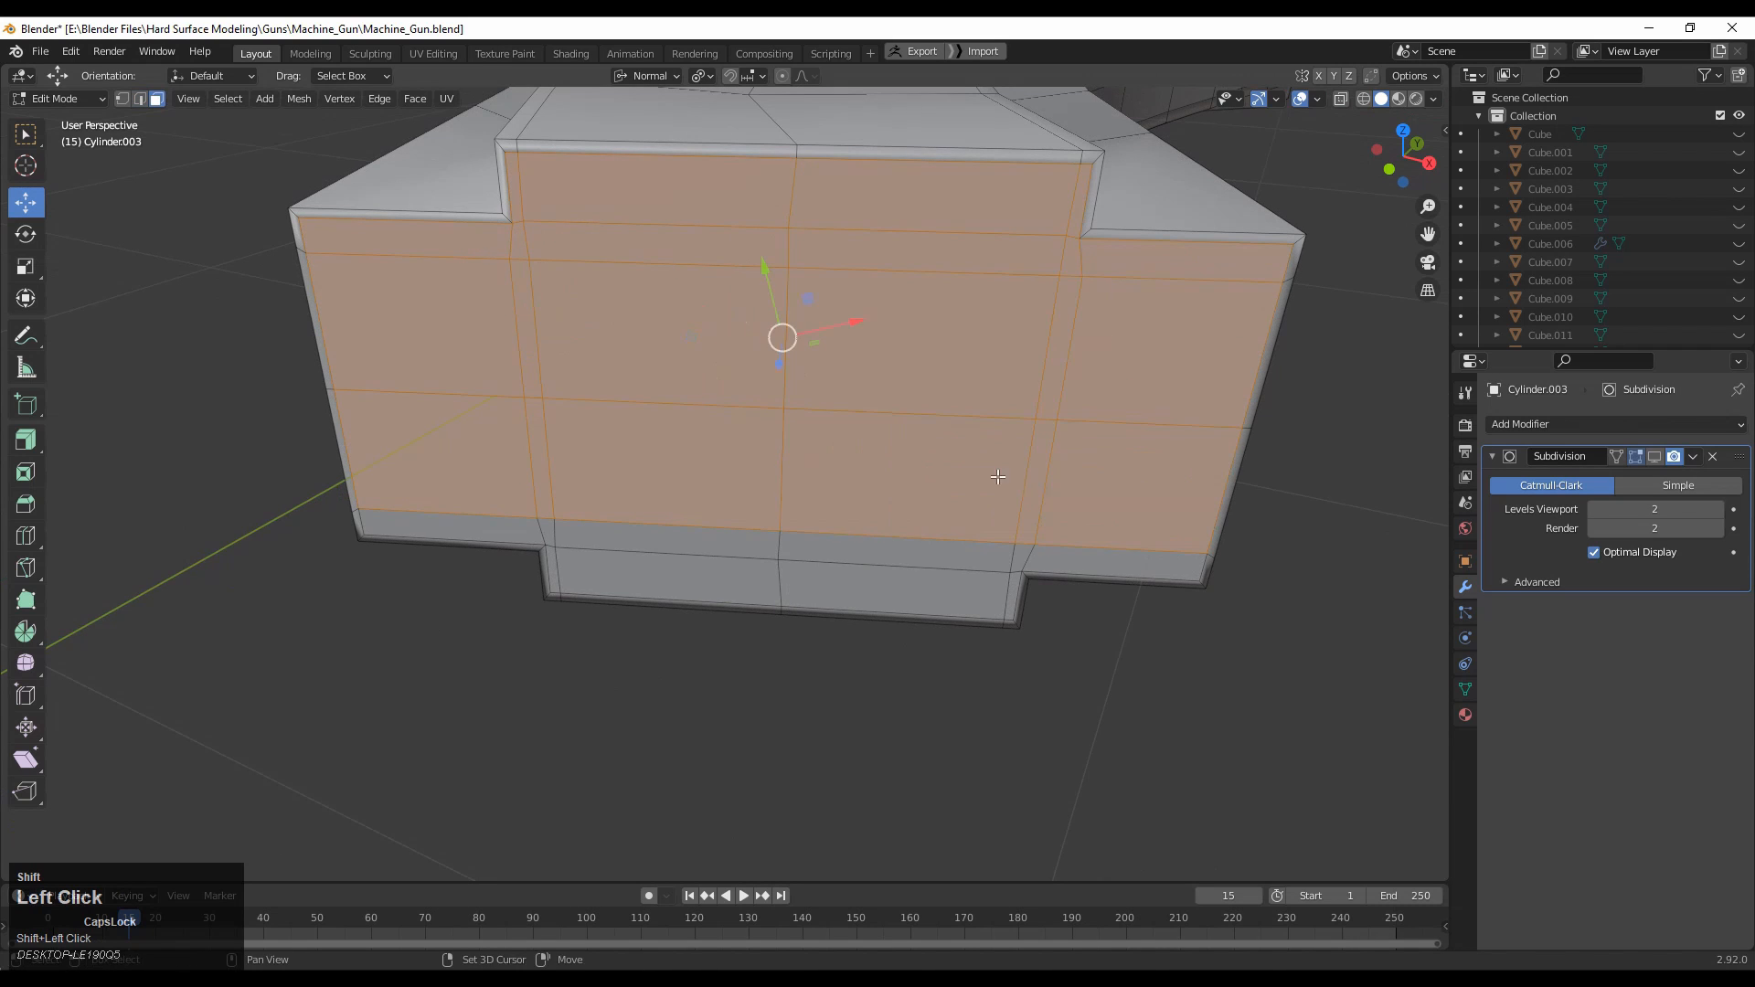
pyautogui.keyDown('shift'); pyautogui.click(859, 582); pyautogui.keyUp('shift')
pyautogui.hotkey('ctrl', 'z')
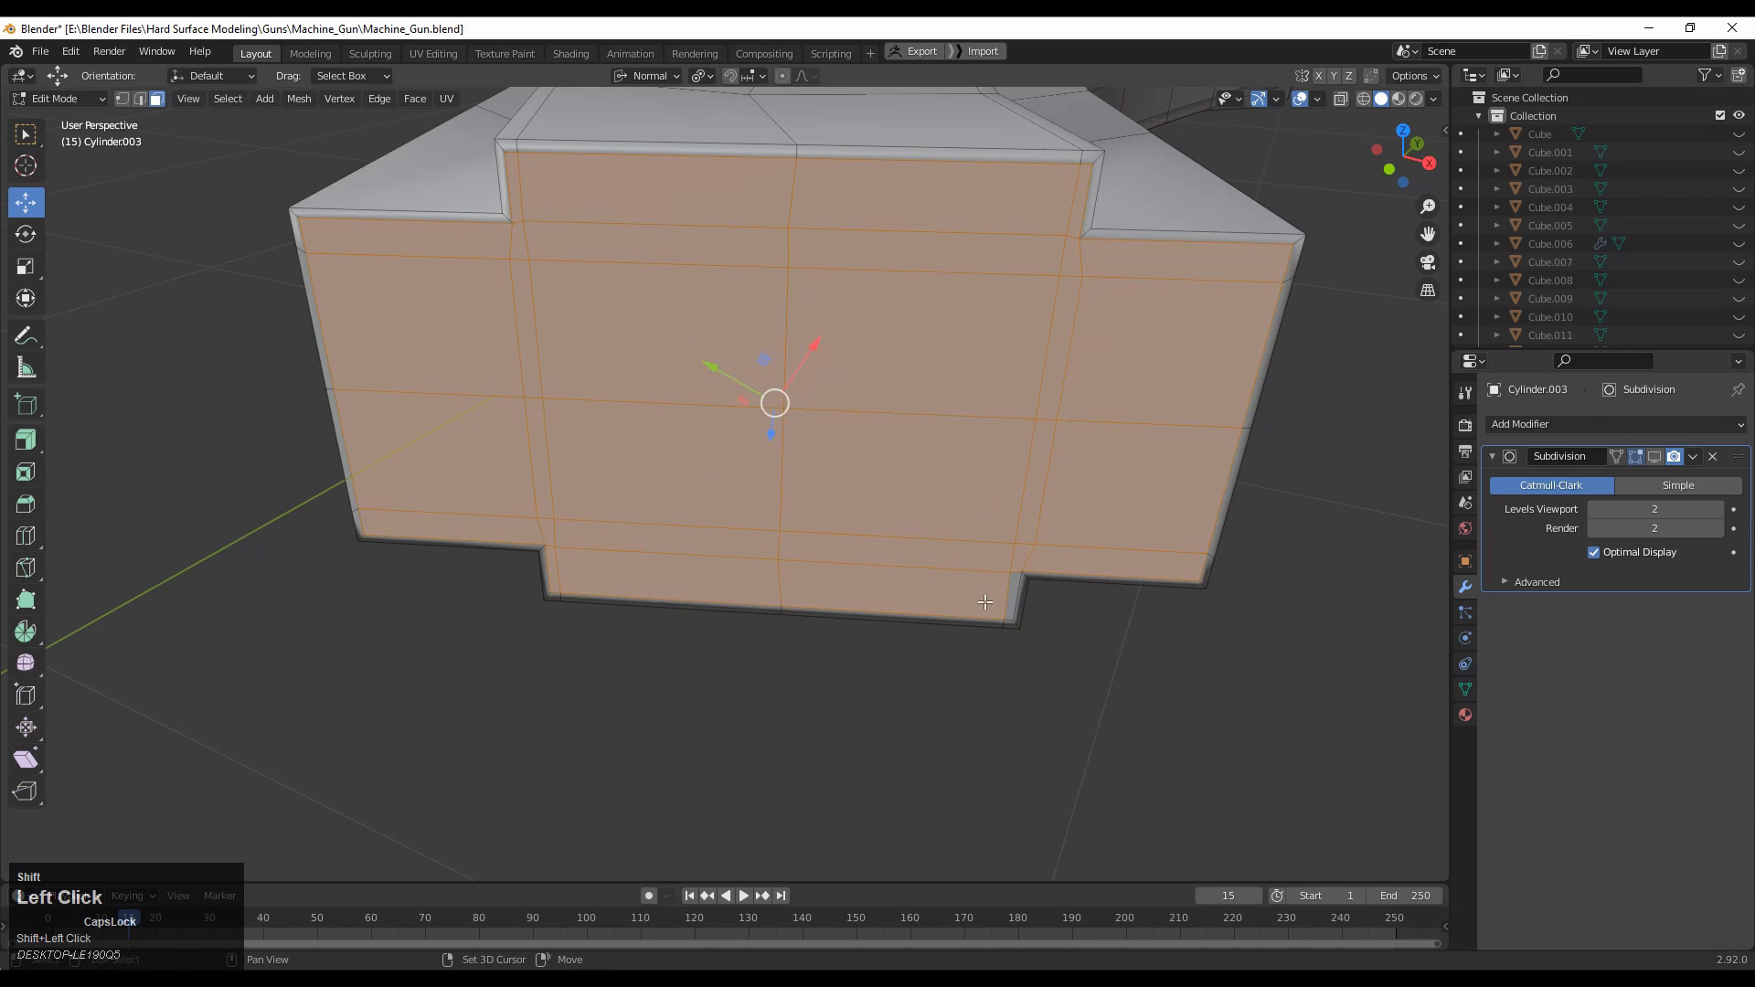
pyautogui.moveTo(1198, 435); pyautogui.dragTo(836, 467, button='middle')
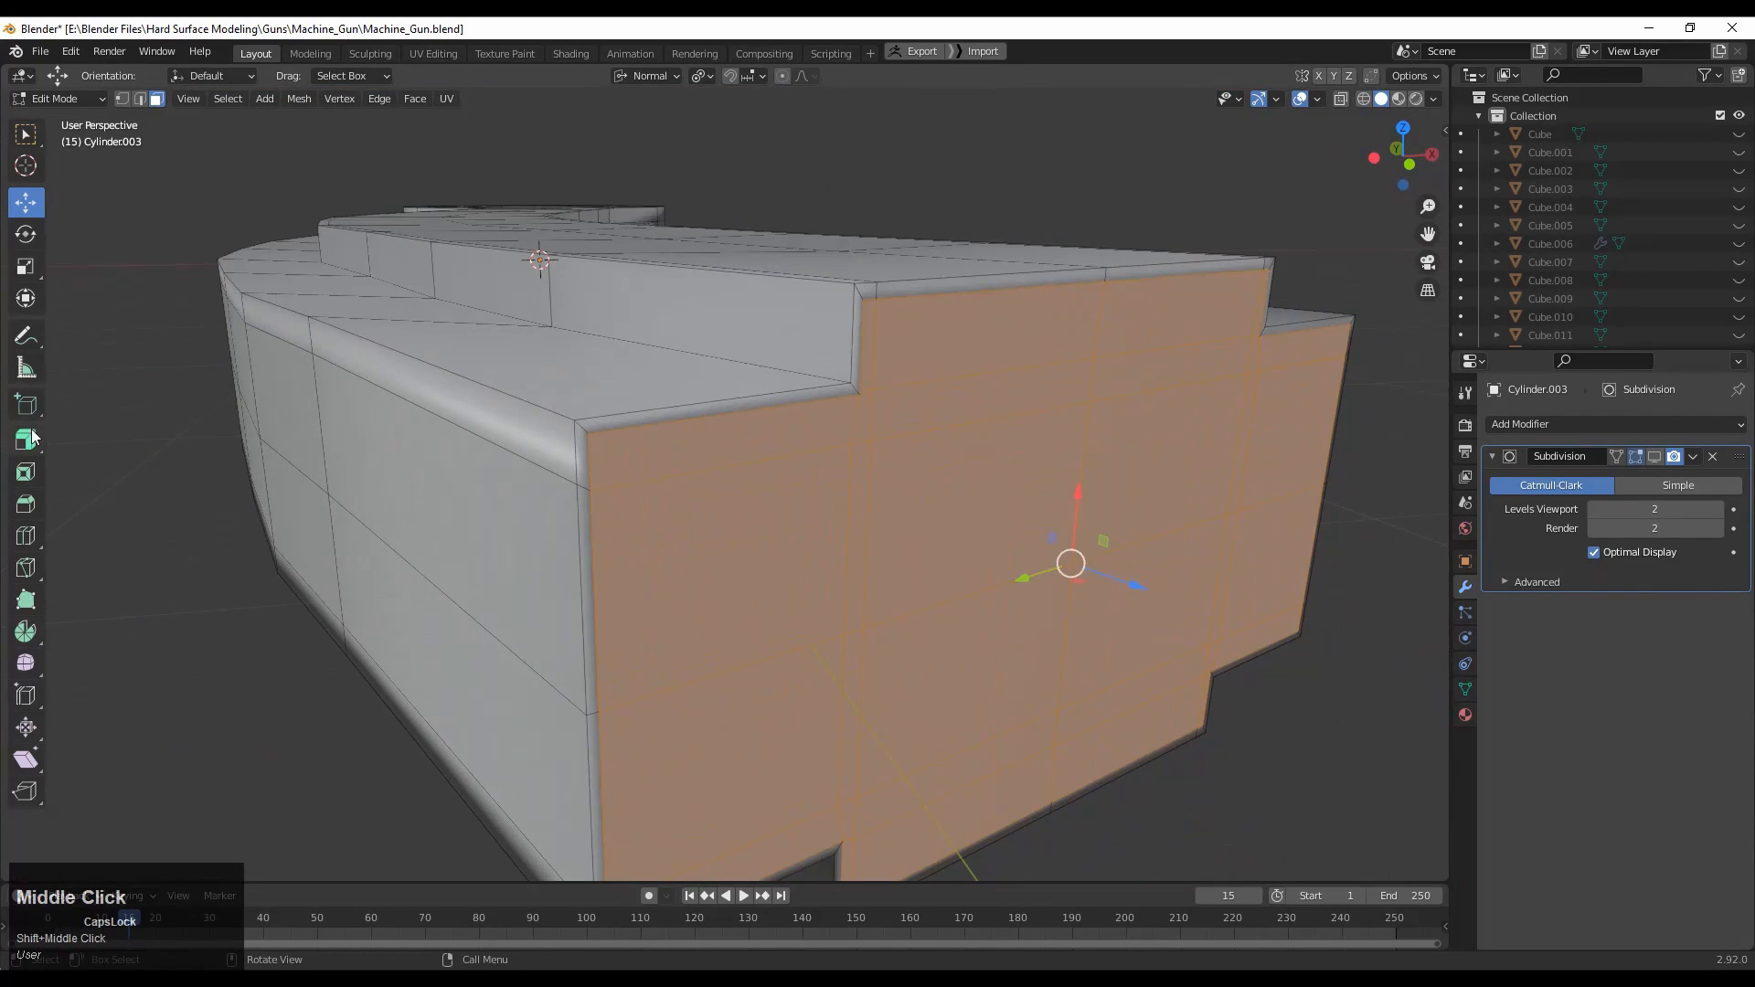
pyautogui.moveTo(1159, 588); pyautogui.dragTo(764, 419, button='middle')
pyautogui.press('s')
pyautogui.press('ctrl')
pyautogui.click(1375, 616)
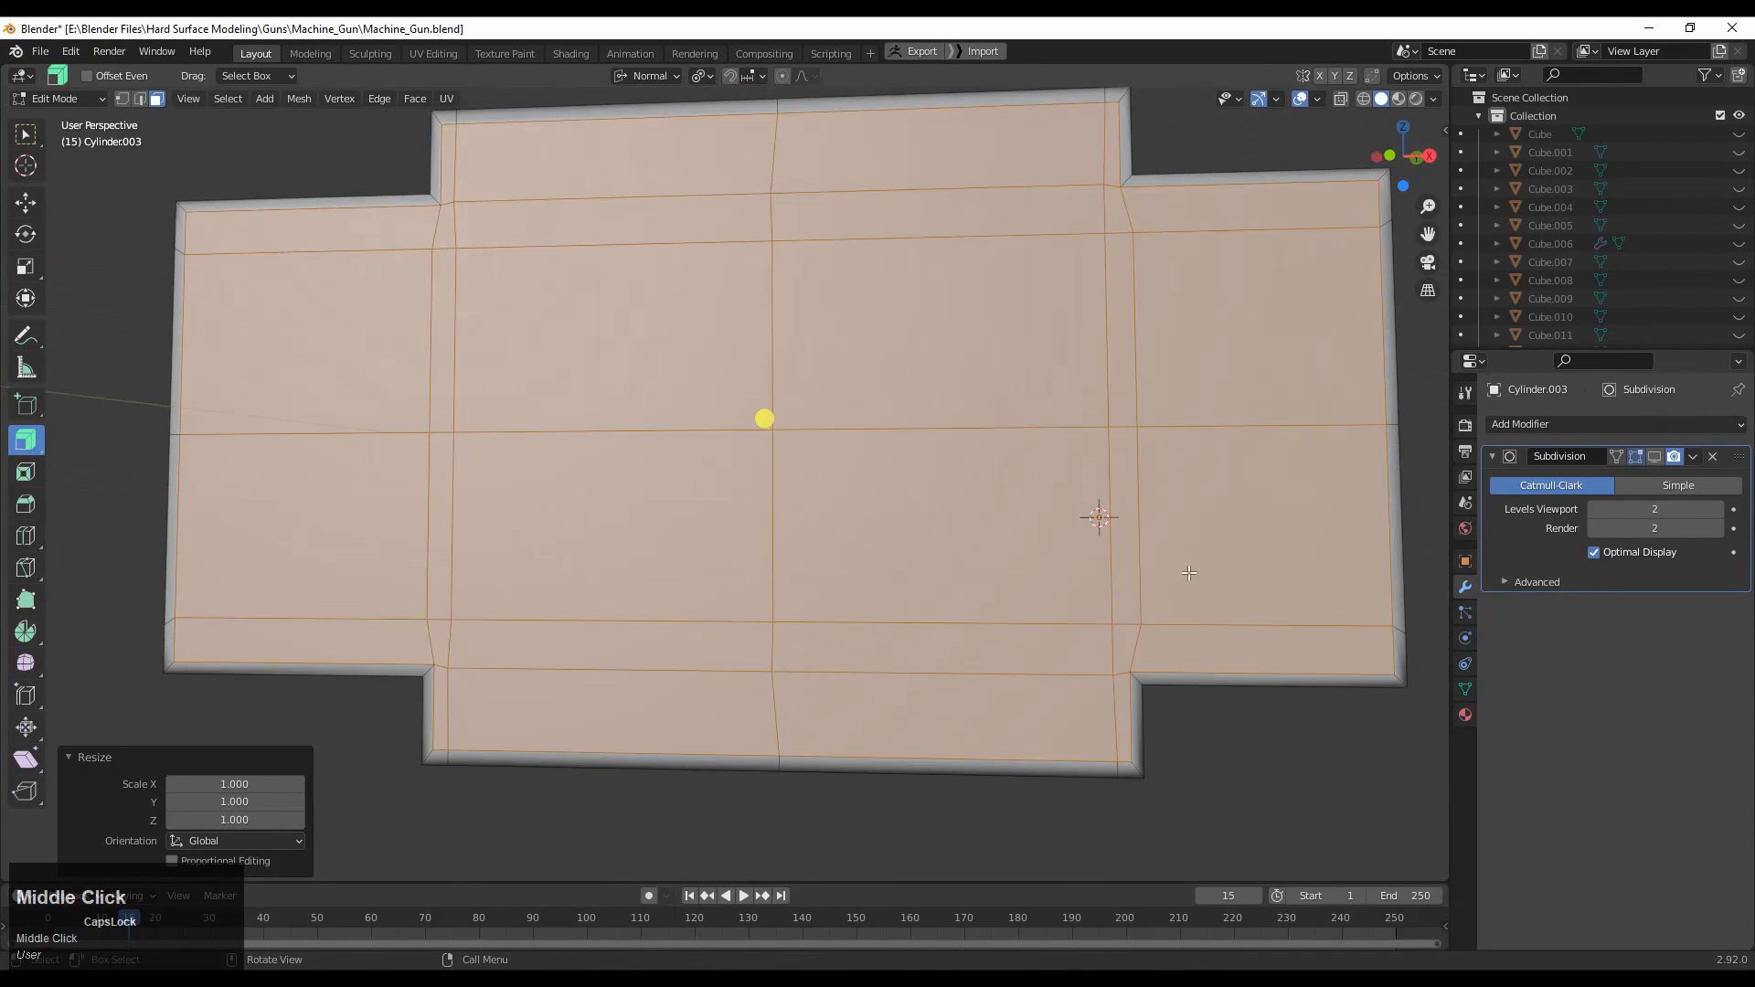
pyautogui.press('s')
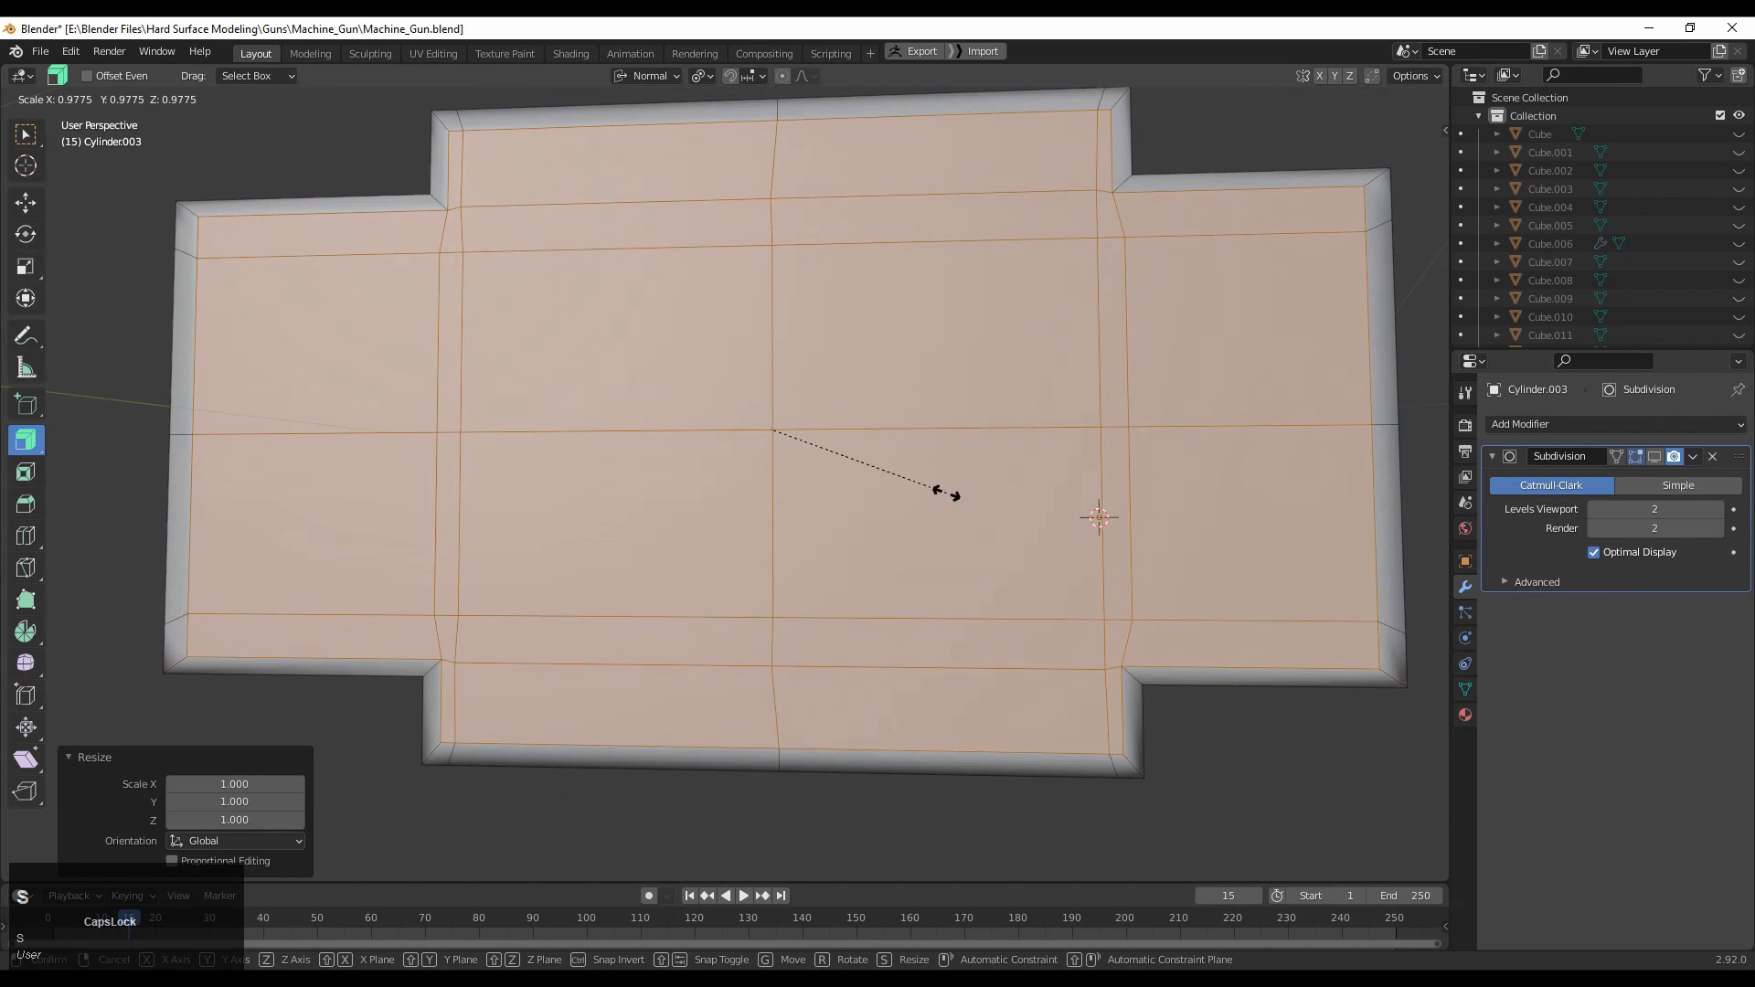
pyautogui.rightClick(894, 482)
# Scale the selected end faces to 0.922 along the Normal X axis.
pyautogui.moveTo(896, 486)
pyautogui.mouseDown(button='middle')
pyautogui.moveTo(993, 595)
pyautogui.moveTo(1085, 536)
pyautogui.moveTo(895, 503)
pyautogui.moveTo(987, 485)
pyautogui.moveTo(923, 476)
pyautogui.mouseUp(button='middle')
pyautogui.click(26, 266)
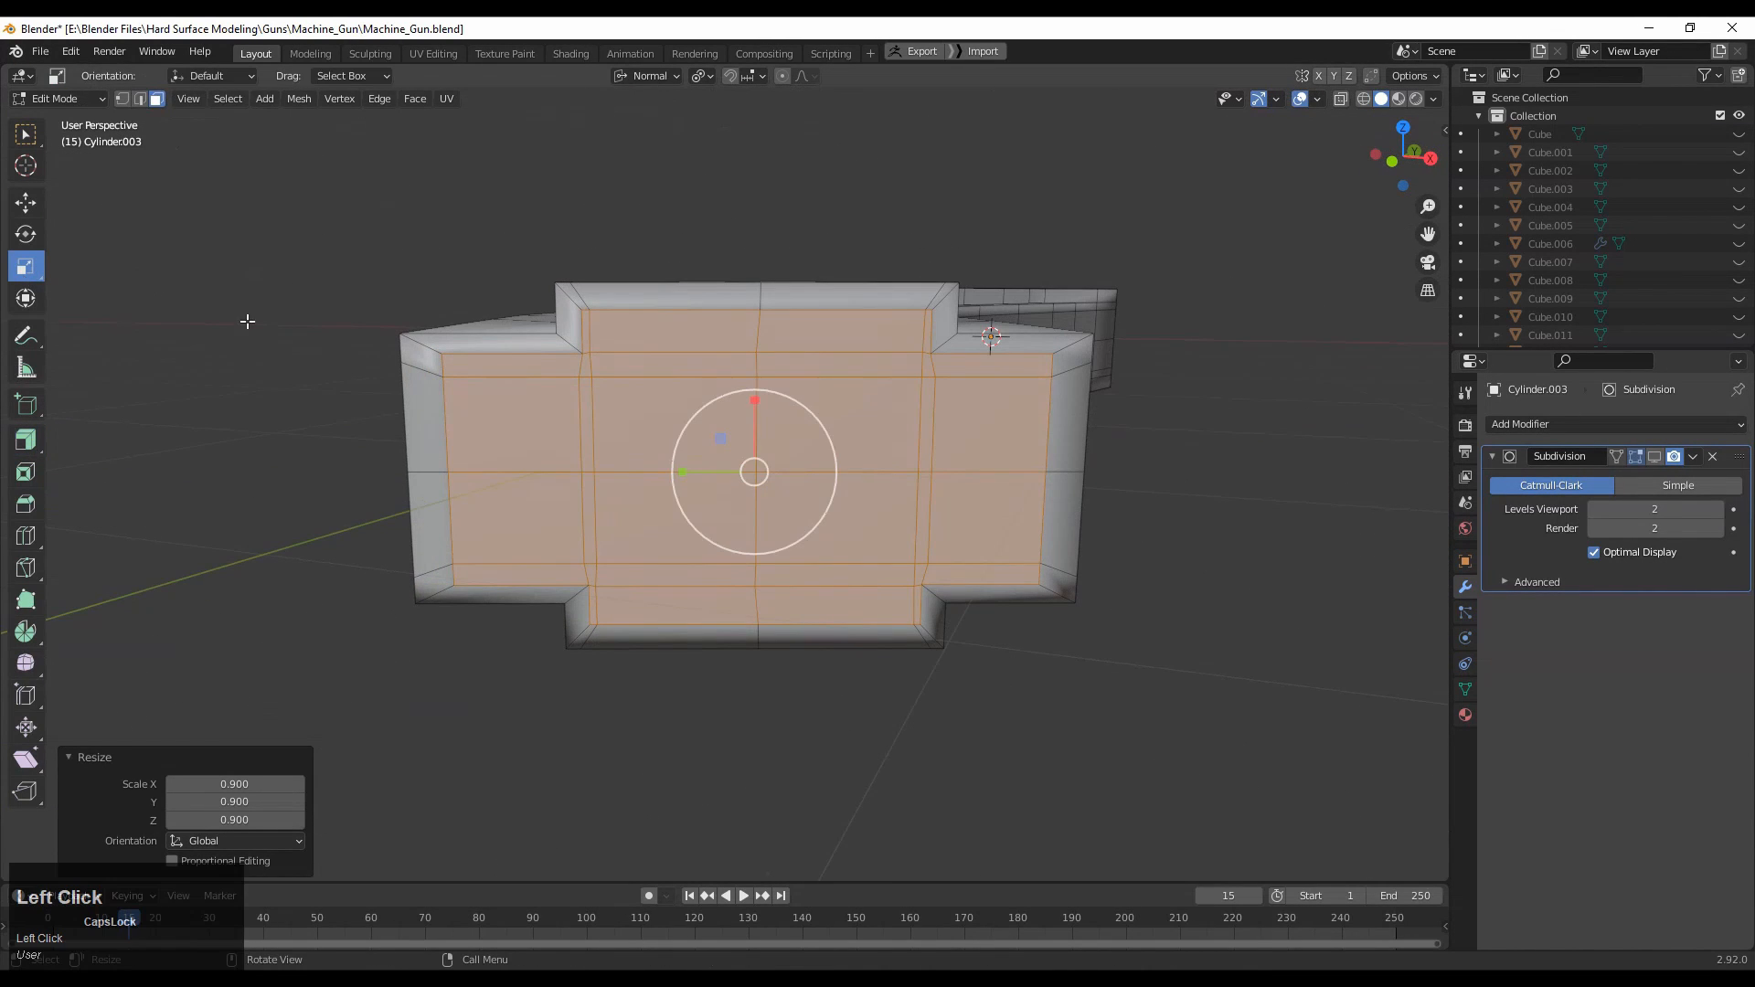
pyautogui.moveTo(762, 409); pyautogui.dragTo(759, 410)
# Extrude the selected end faces inward with an offset of -0.102 m to form a recess.
pyautogui.moveTo(718, 434); pyautogui.dragTo(698, 504, button='middle')
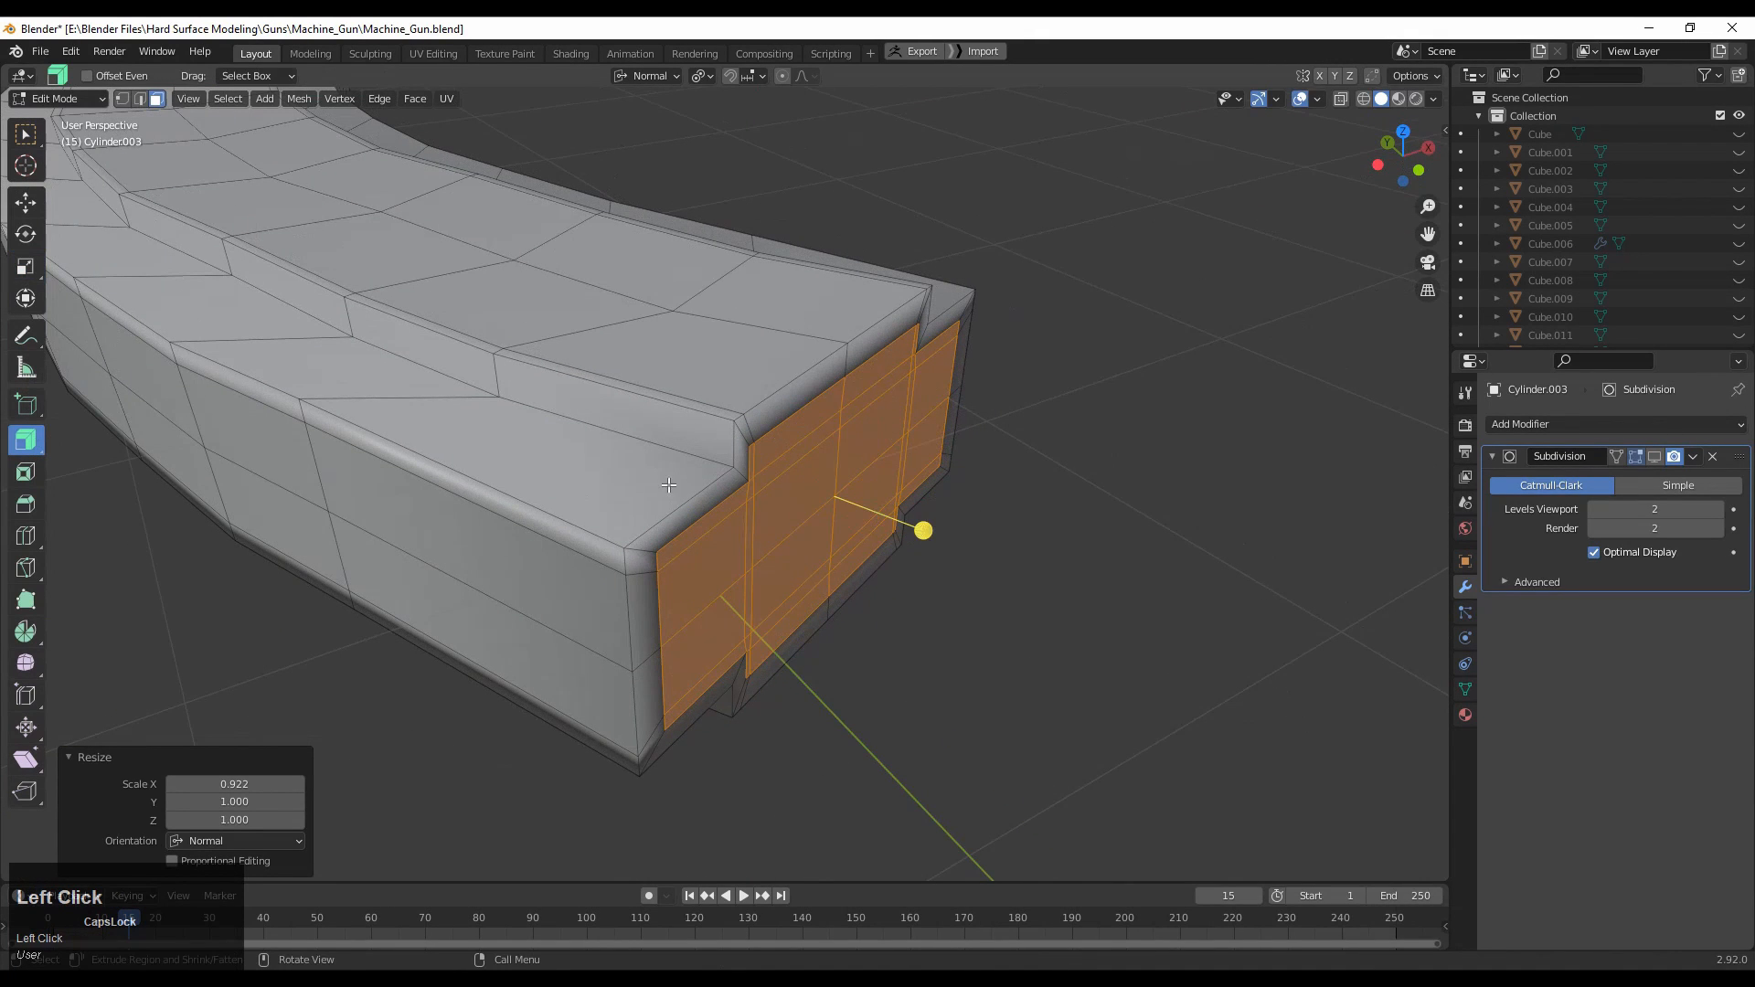
pyautogui.moveTo(922, 528); pyautogui.dragTo(942, 547)
pyautogui.click(946, 554)
# Inset the recess floor by about 0.008 m and scale it to 0.973 along the Normal X axis.
pyautogui.moveTo(947, 554); pyautogui.dragTo(1136, 396, button='middle')
pyautogui.press('i')
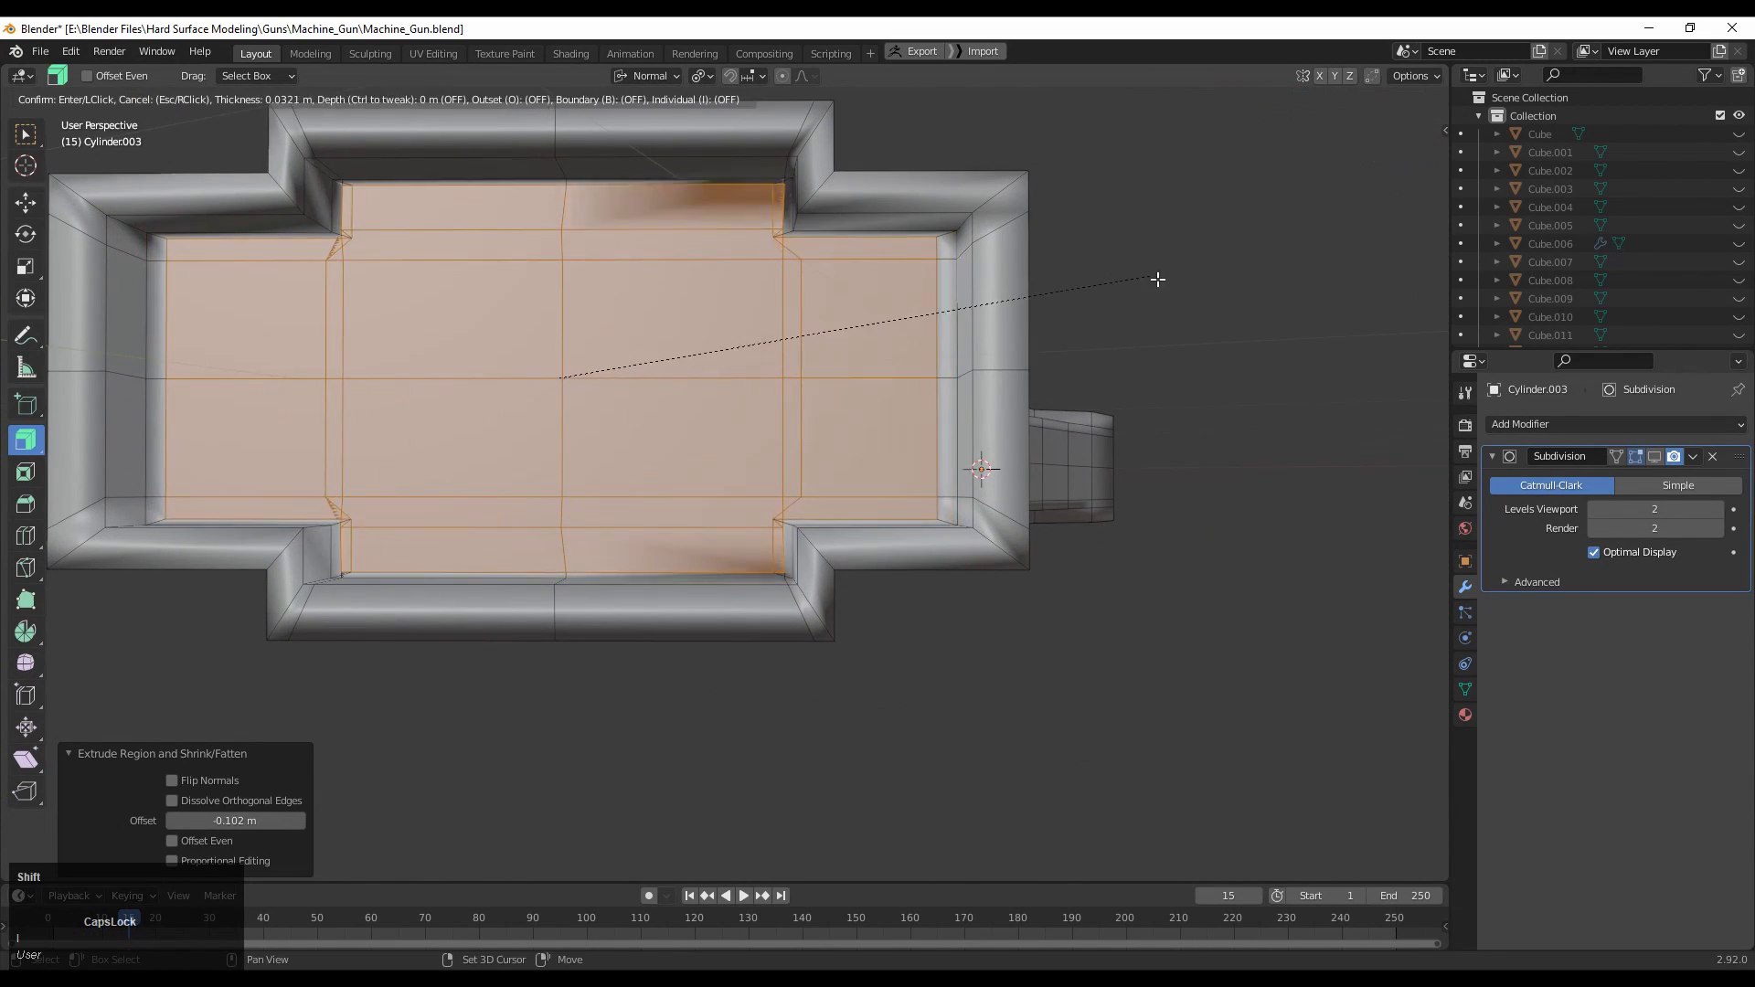
pyautogui.click(1034, 351)
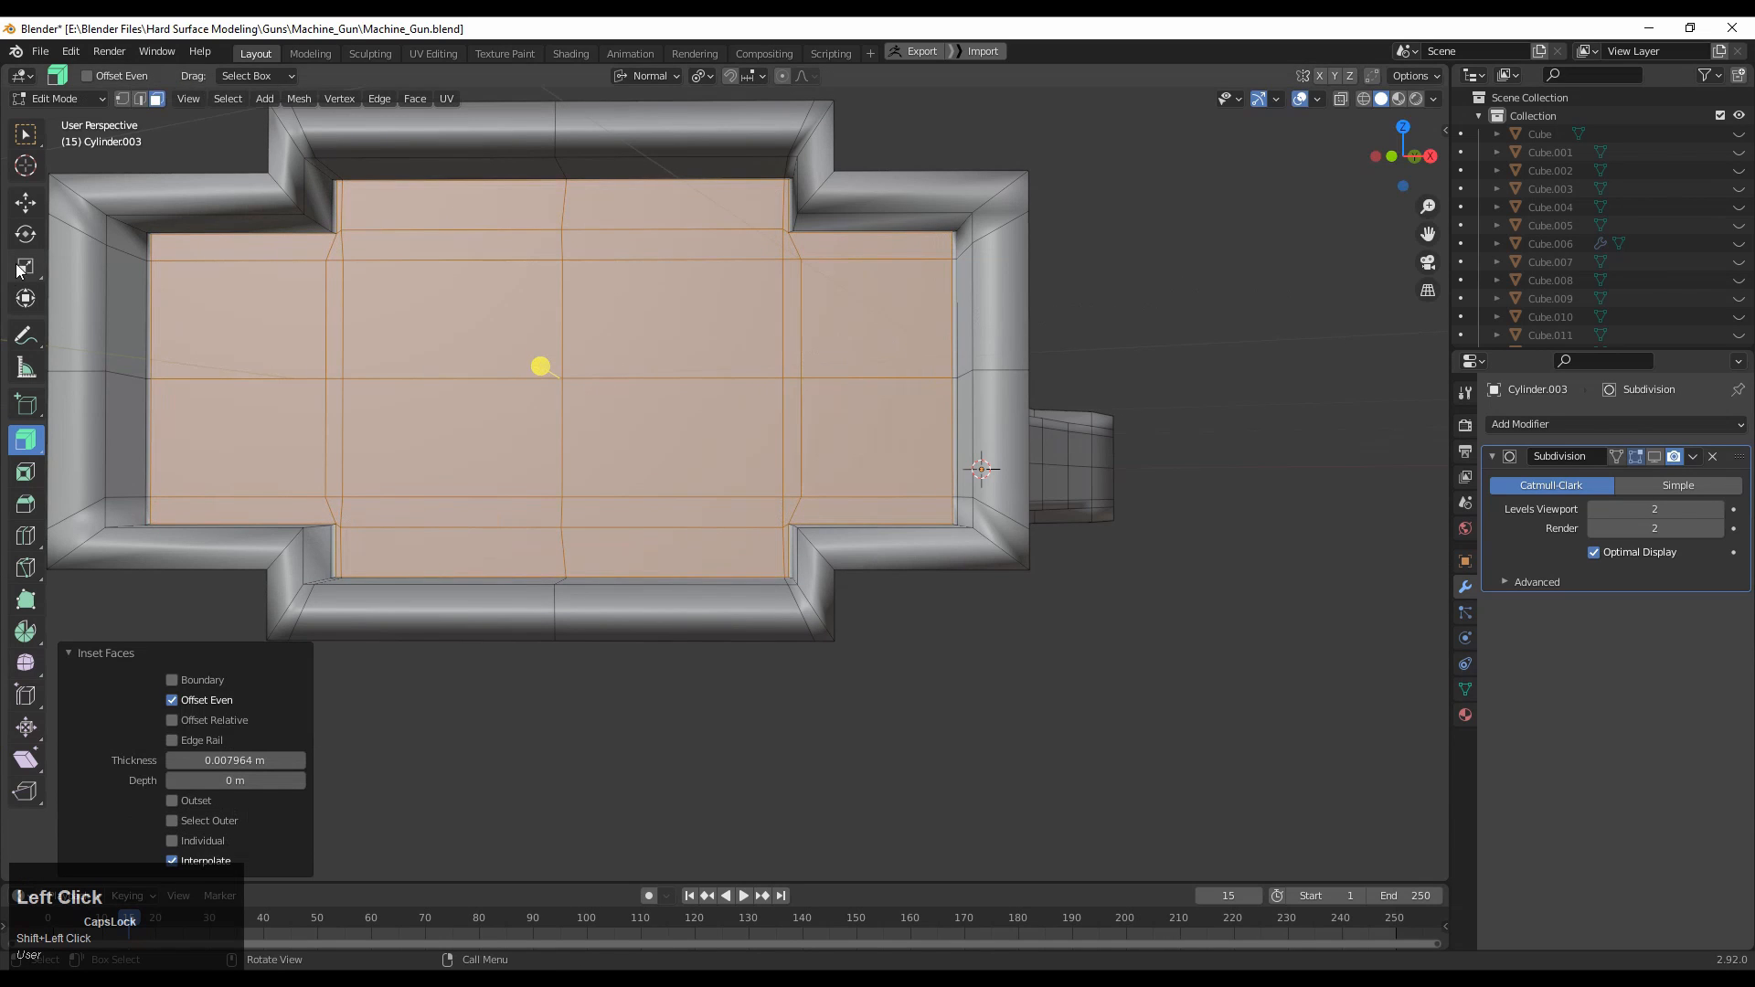
pyautogui.moveTo(559, 307); pyautogui.dragTo(552, 274)
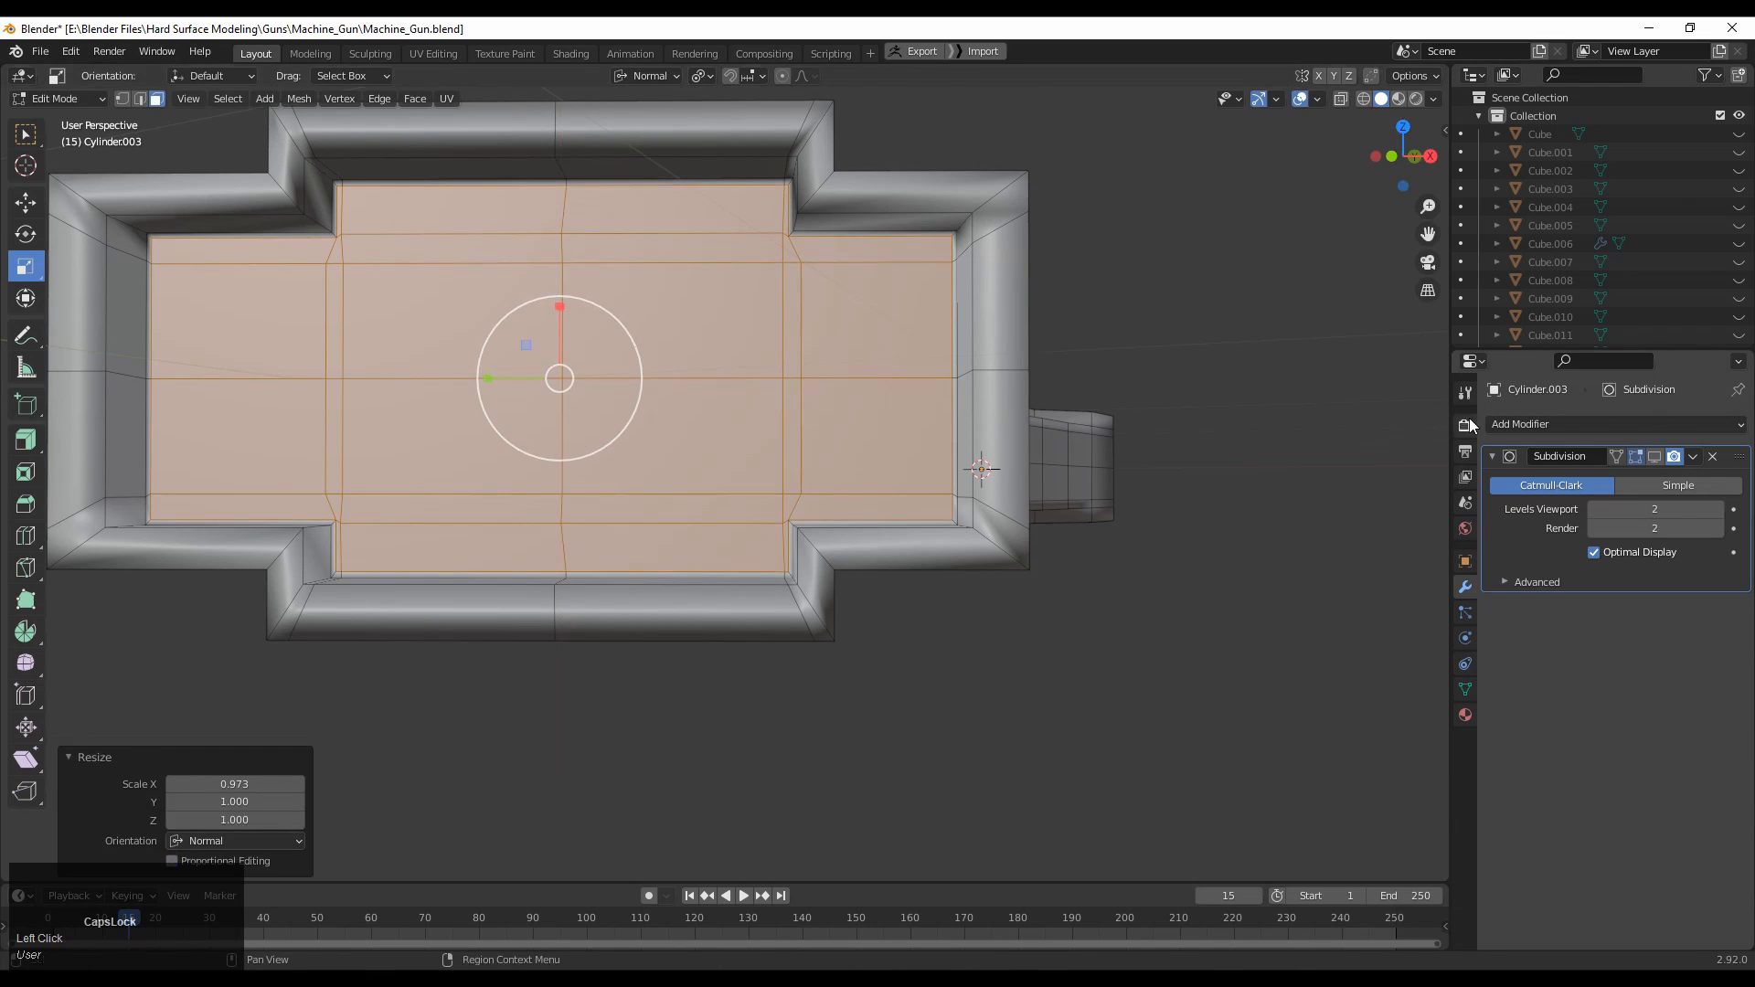
# Show the Subdivision effect in the viewport and inspect the recessed end's corners.
pyautogui.click(1654, 456)
pyautogui.moveTo(1188, 512); pyautogui.dragTo(1292, 187, button='middle')
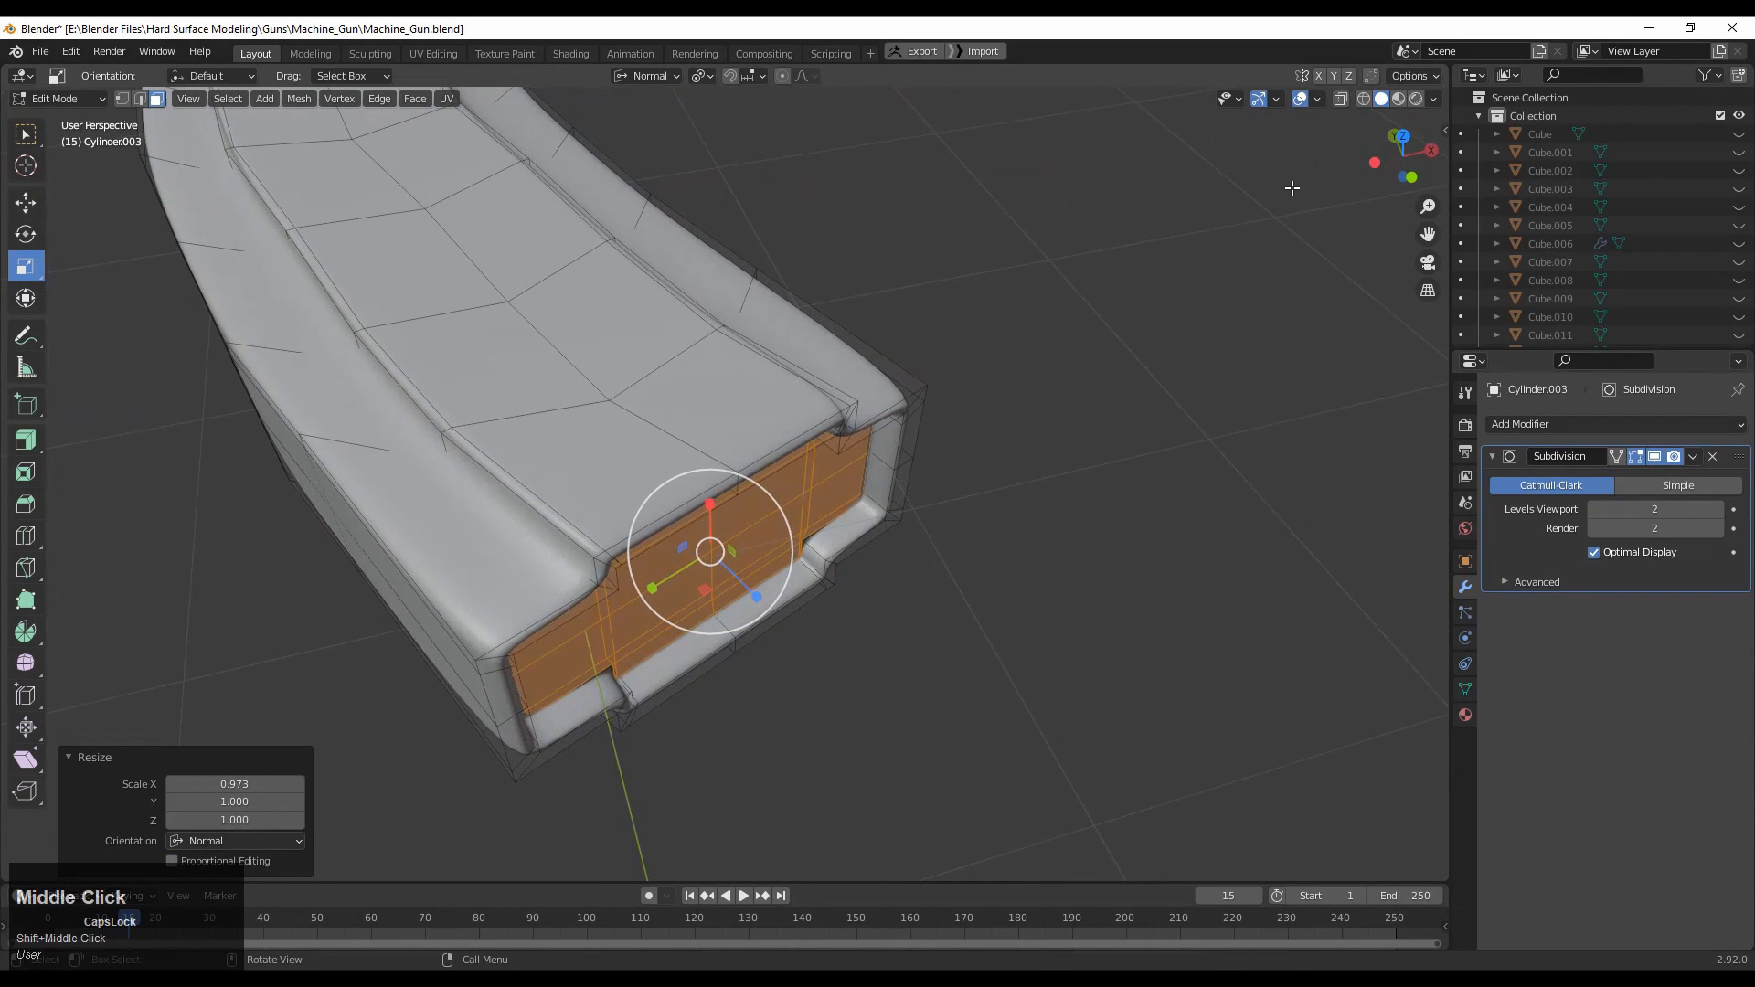
pyautogui.moveTo(1296, 107); pyautogui.dragTo(696, 448, button='middle')
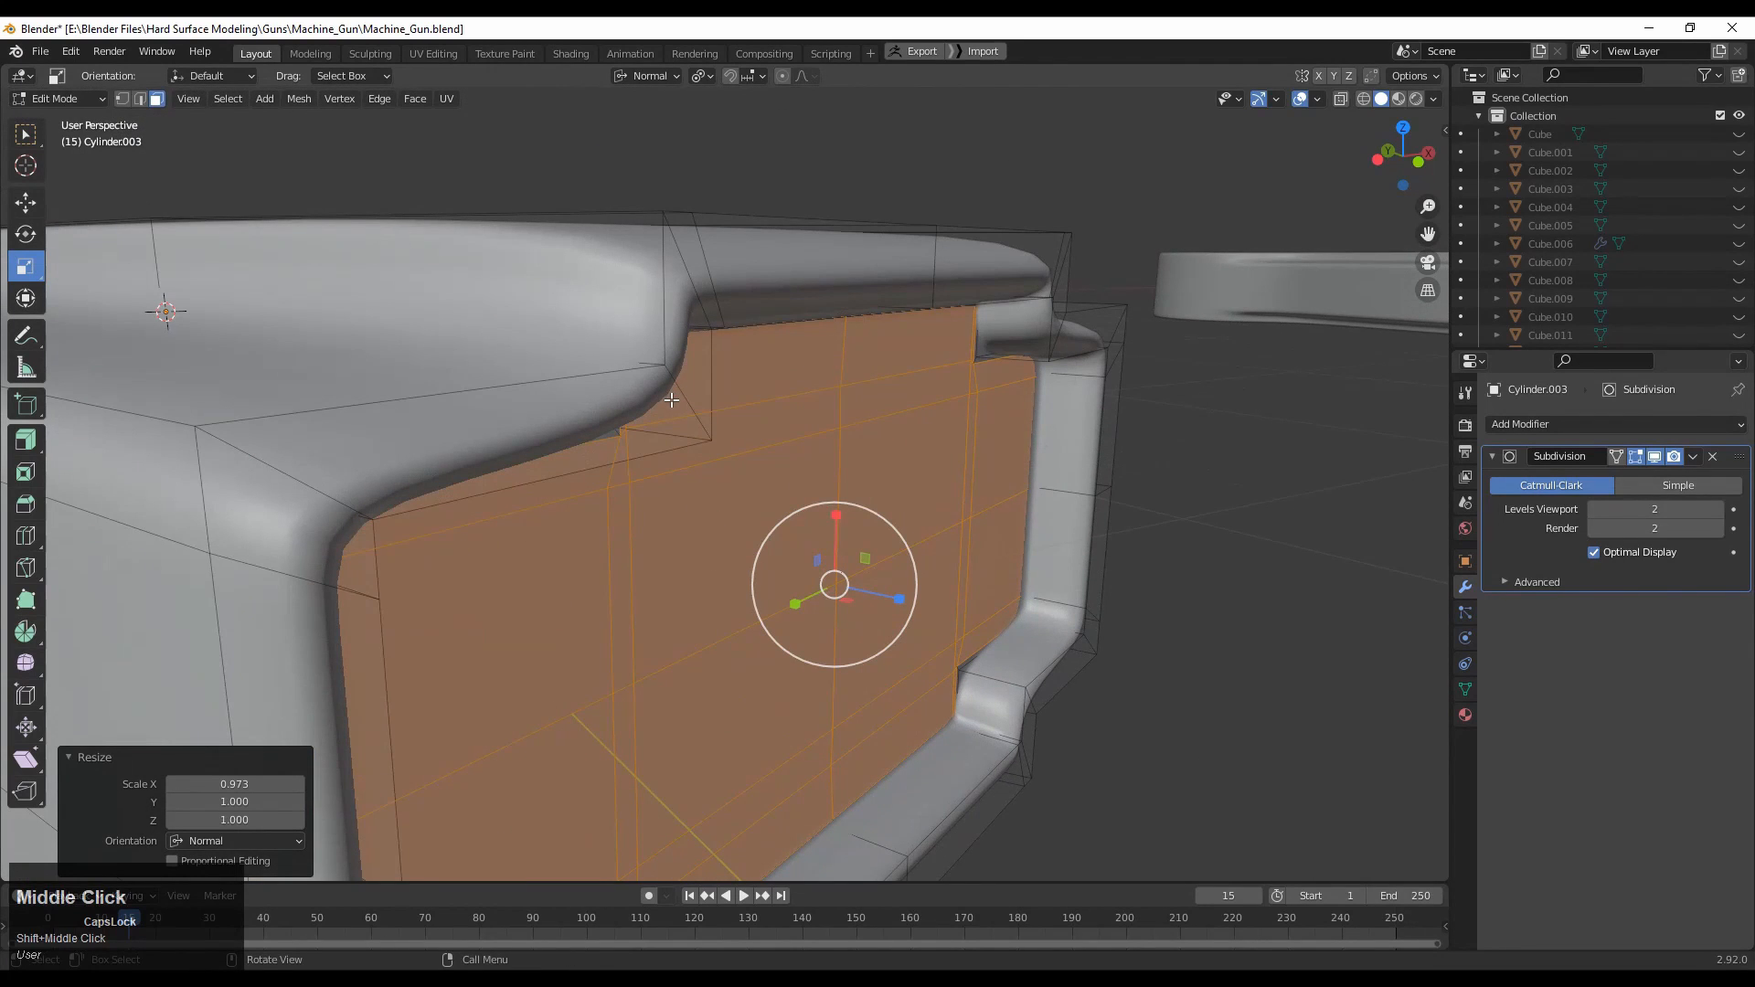
# Select the ring of rim faces around the end recess and inset it with a thin border.
pyautogui.keyDown('alt'); pyautogui.click(679, 400); pyautogui.keyUp('alt')
pyautogui.moveTo(1110, 413); pyautogui.dragTo(1142, 373, button='middle')
pyautogui.keyDown('shift'); pyautogui.moveTo(1142, 373); pyautogui.dragTo(982, 484, button='middle'); pyautogui.keyUp('shift')
pyautogui.press('i')
pyautogui.click(1186, 367)
pyautogui.moveTo(982, 484); pyautogui.dragTo(992, 420, button='middle')
pyautogui.keyDown('ctrl'); pyautogui.moveTo(992, 421); pyautogui.dragTo(992, 548, button='middle'); pyautogui.keyUp('ctrl')
pyautogui.keyDown('shift'); pyautogui.moveTo(992, 548); pyautogui.dragTo(1088, 589, button='middle'); pyautogui.keyUp('shift')
pyautogui.keyDown('shift'); pyautogui.moveTo(1087, 590); pyautogui.dragTo(996, 320, button='middle'); pyautogui.keyUp('shift')
pyautogui.click(1303, 98)
# Select the ring of wall faces inside the recess and inset it, using a thickness of about 0.009 m for the last inset.
pyautogui.keyDown('alt'); pyautogui.click(951, 313); pyautogui.keyUp('alt')
pyautogui.moveTo(1106, 375); pyautogui.dragTo(1059, 479, button='middle')
pyautogui.scroll(3, 1156, 474)
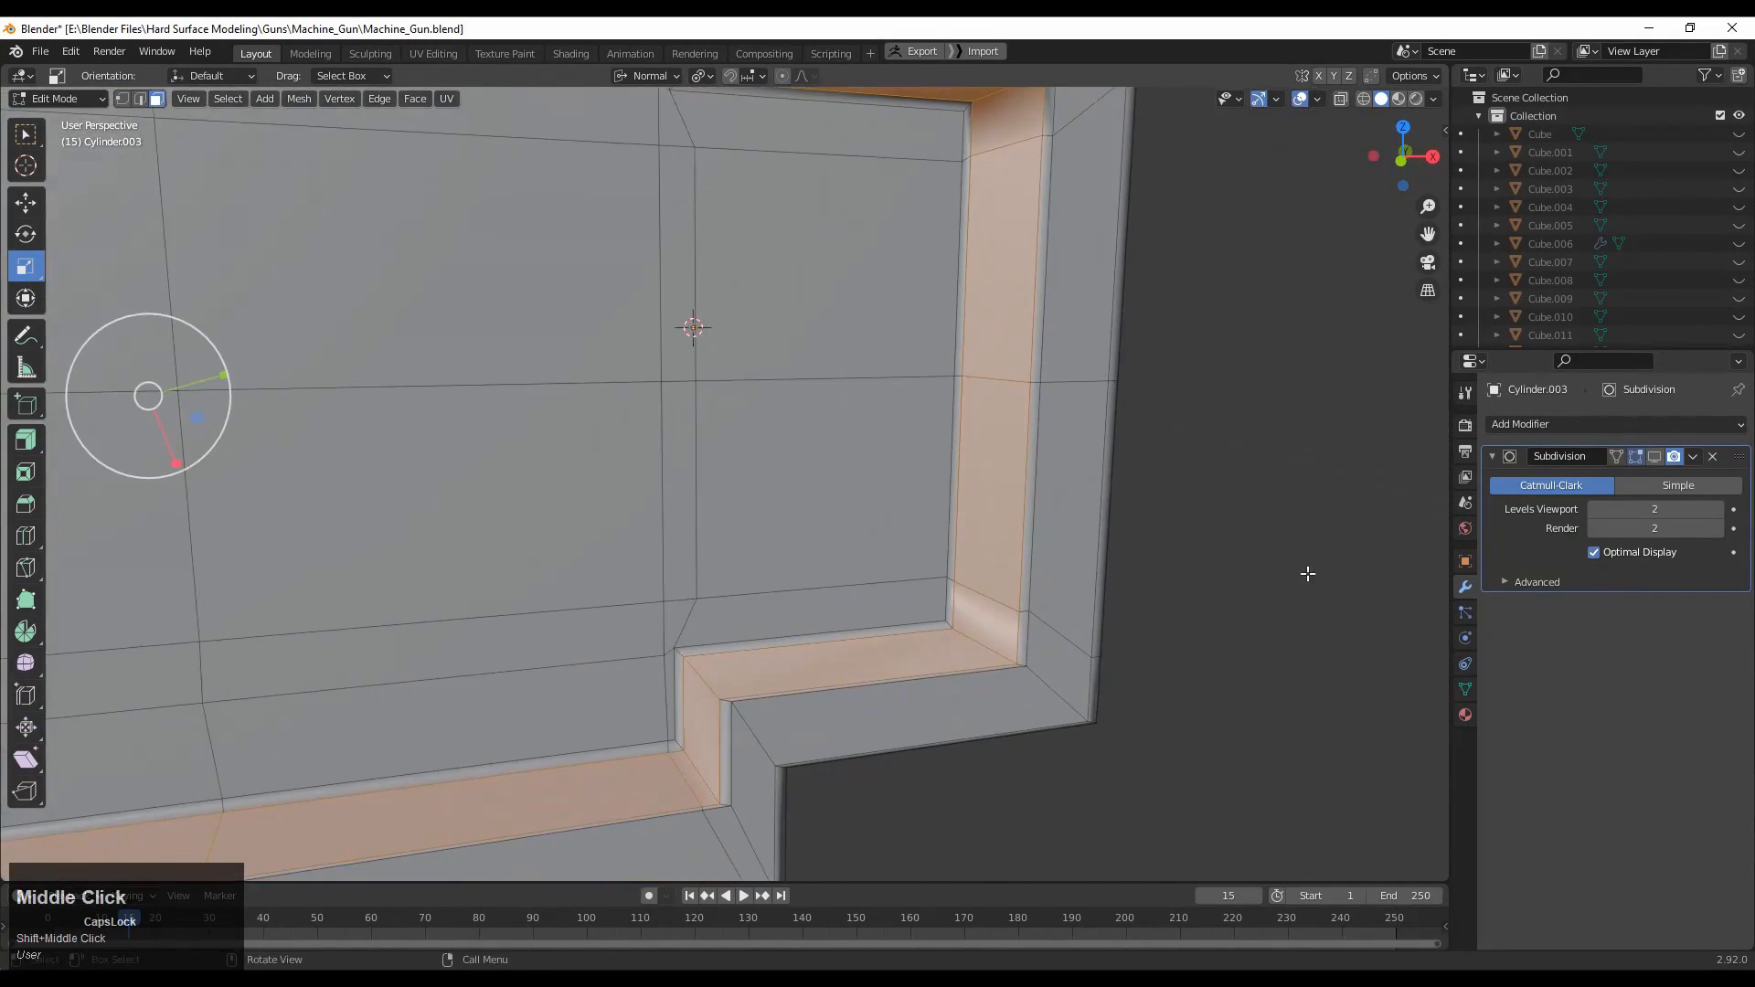
pyautogui.press('i')
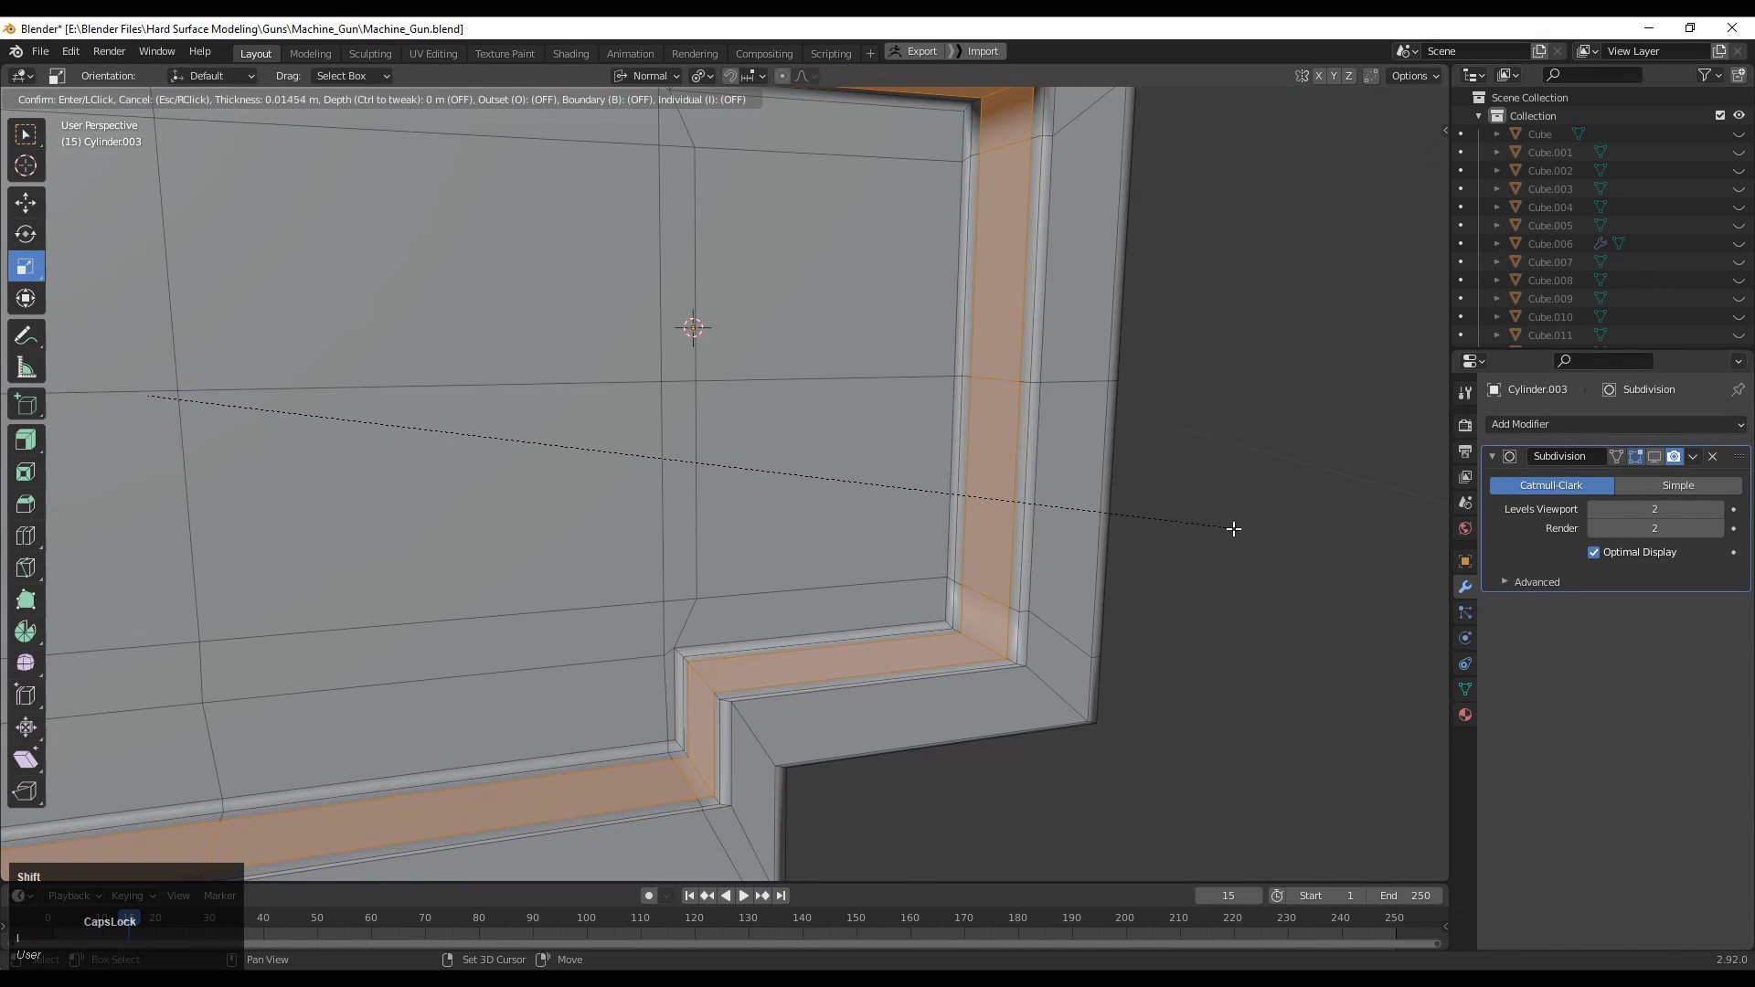
pyautogui.click(1210, 535)
pyautogui.moveTo(1174, 541); pyautogui.dragTo(941, 456, button='middle')
pyautogui.keyDown('shift'); pyautogui.moveTo(1031, 416); pyautogui.dragTo(1202, 490, button='middle'); pyautogui.keyUp('shift')
pyautogui.press('i')
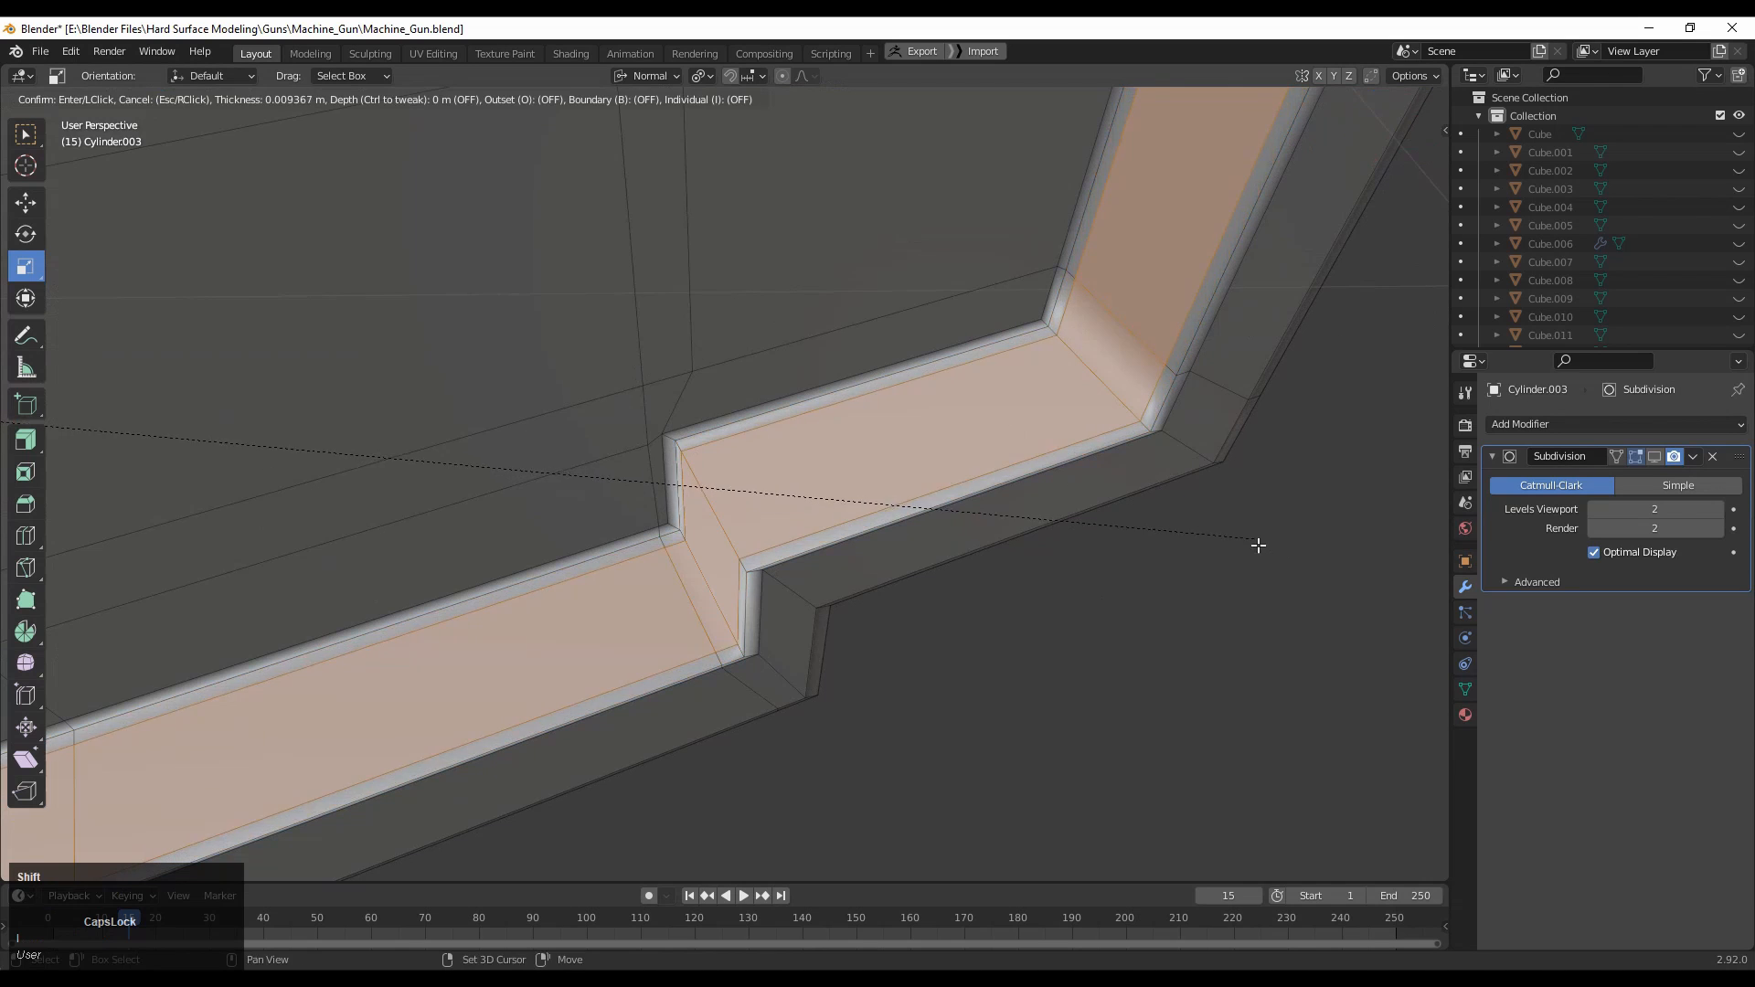
pyautogui.click(1261, 547)
# Select the inner vertical edges near the recess floor's right-hand step and edge-slide them toward the middle.
pyautogui.moveTo(822, 365); pyautogui.dragTo(804, 325, button='middle')
pyautogui.click(799, 318)
pyautogui.press('2')
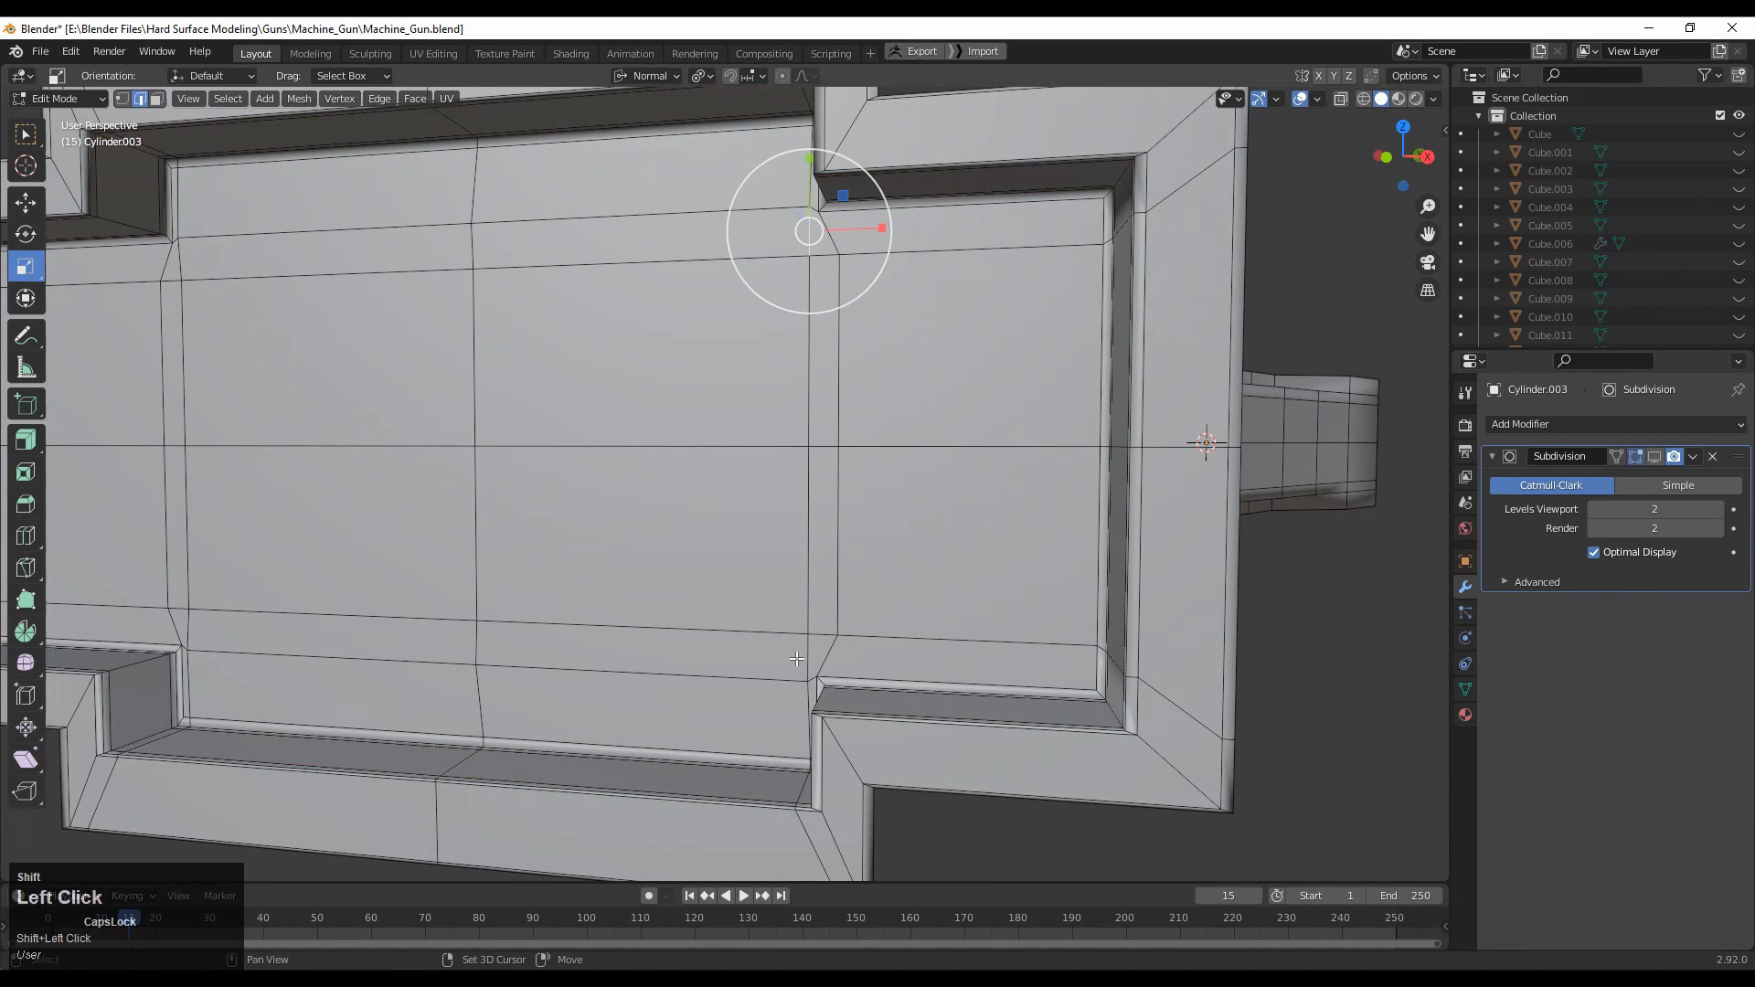
pyautogui.keyDown('ctrl'); pyautogui.keyDown('shift'); pyautogui.click(796, 658); pyautogui.keyUp('shift'); pyautogui.keyUp('ctrl')
pyautogui.keyDown('shift'); pyautogui.moveTo(796, 658); pyautogui.dragTo(966, 406, button='middle'); pyautogui.keyUp('shift')
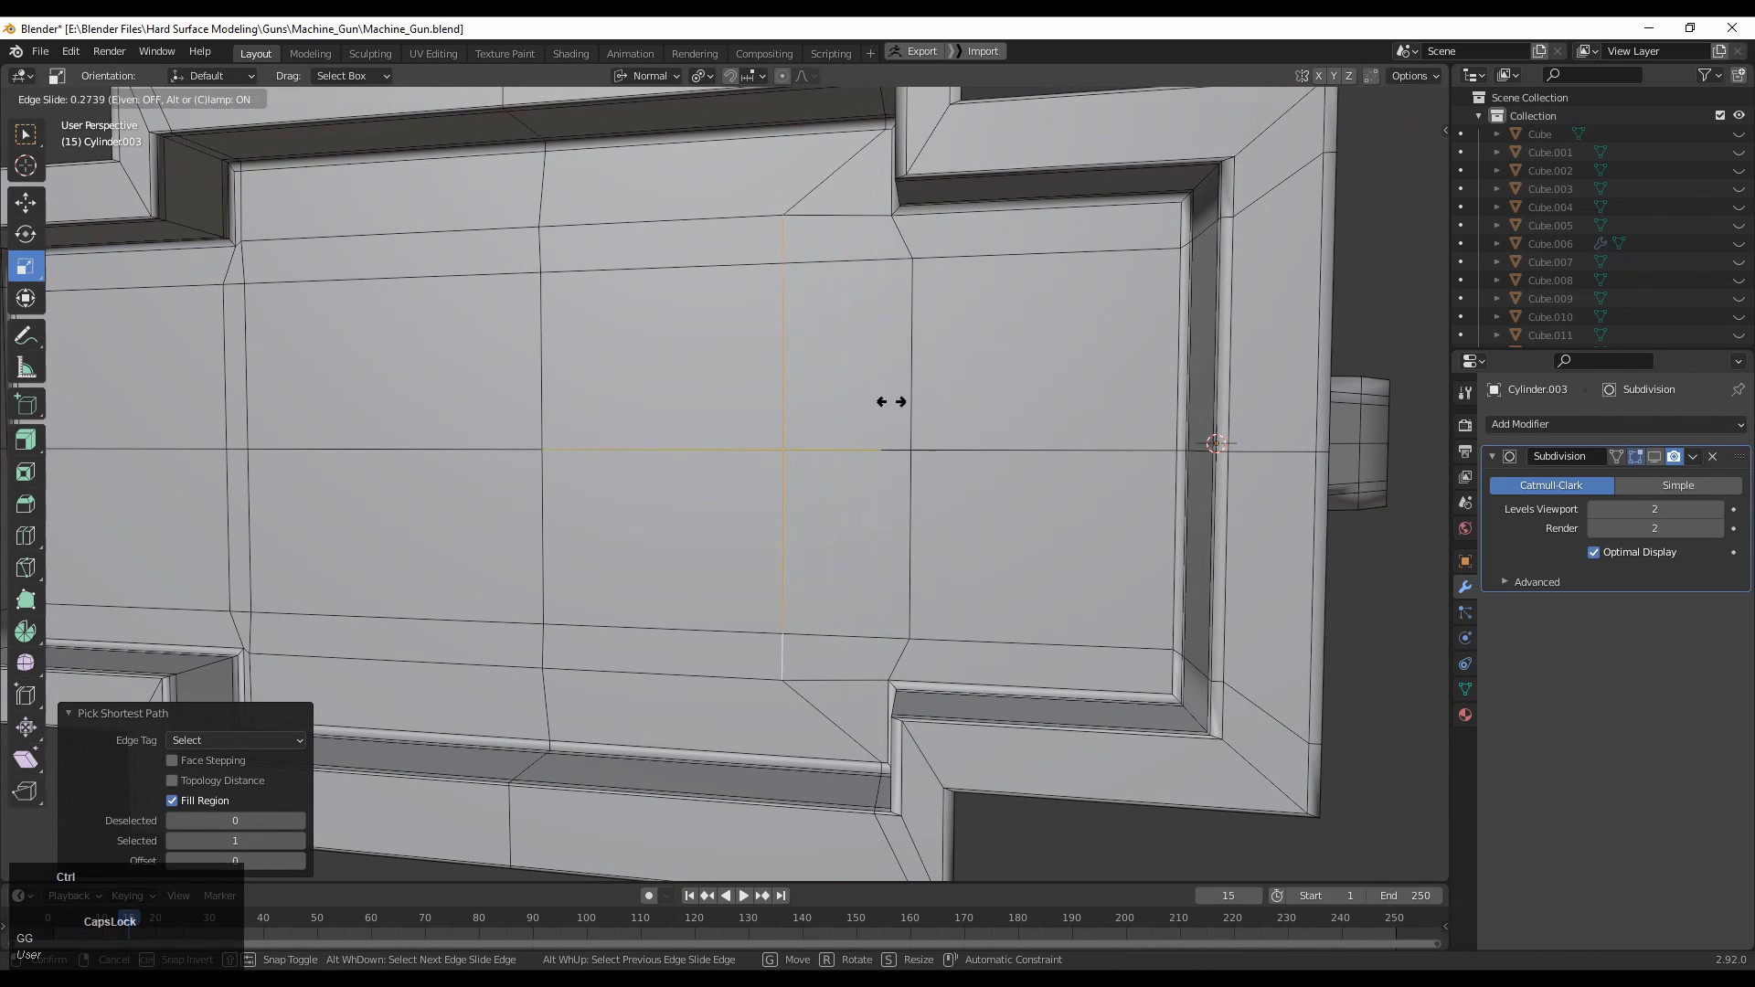
pyautogui.click(915, 432)
# Select the neighbouring outer vertical edges beside the right-hand step and edge-slide them slightly.
pyautogui.click(903, 245)
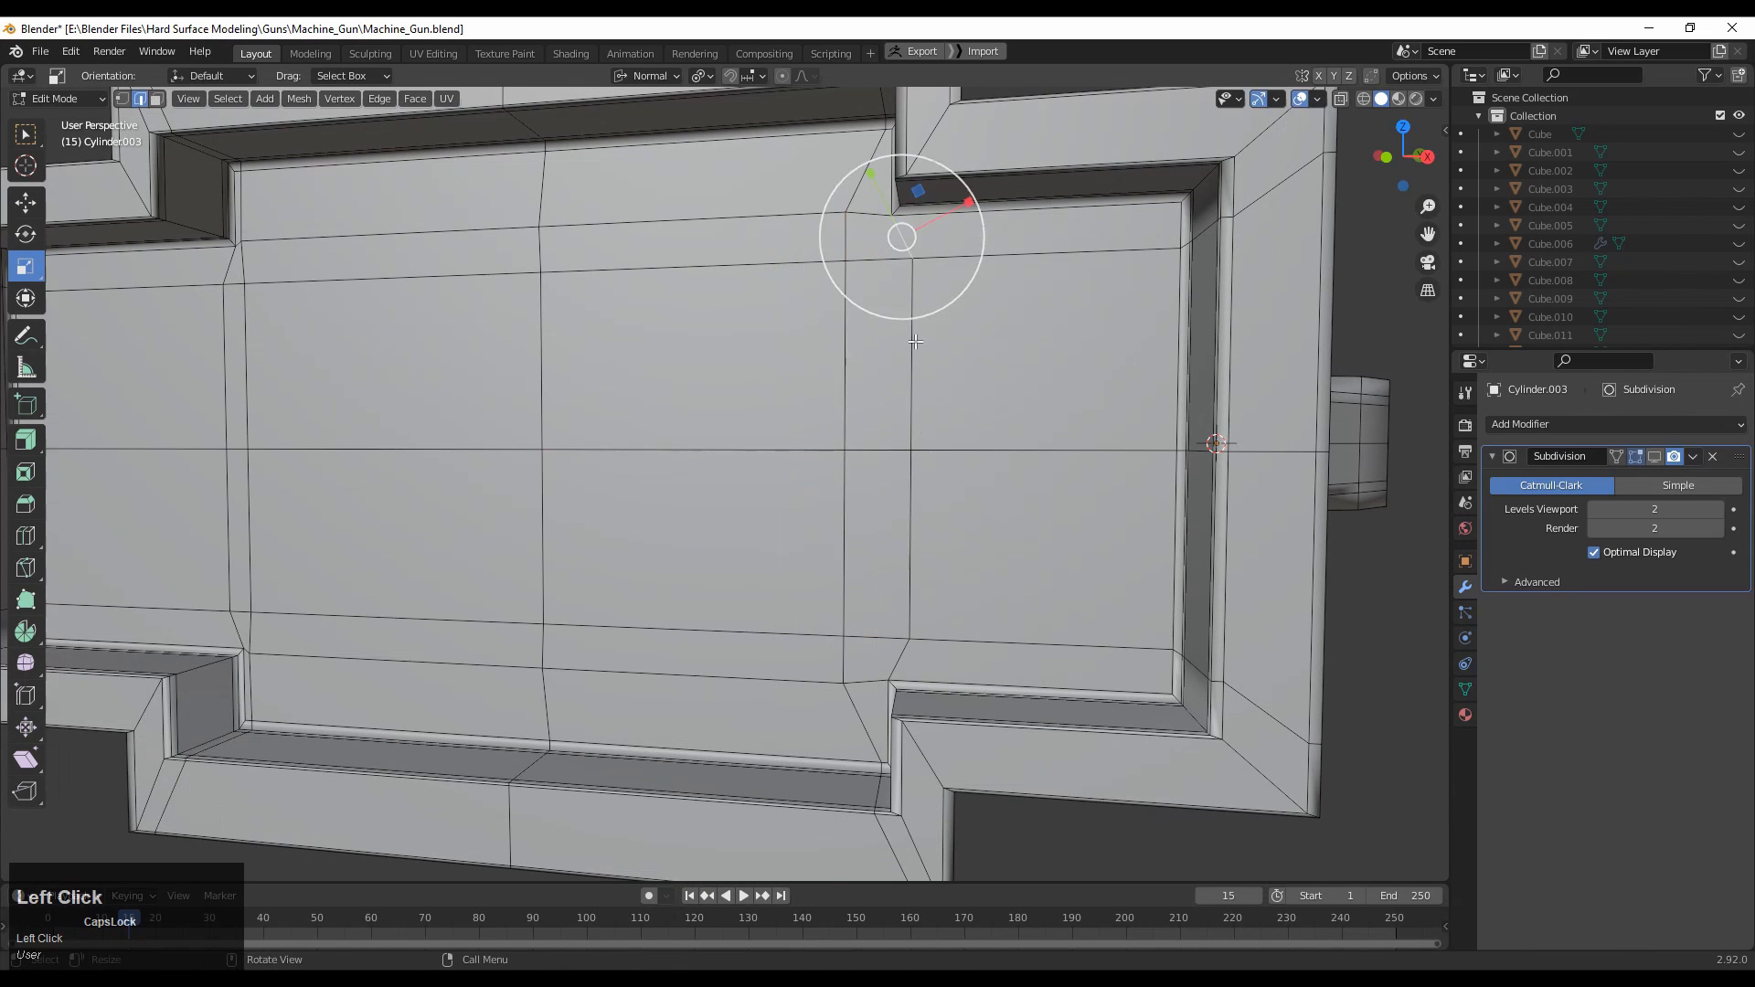
pyautogui.keyDown('ctrl'); pyautogui.keyDown('shift'); pyautogui.click(903, 526); pyautogui.keyUp('shift'); pyautogui.keyUp('ctrl')
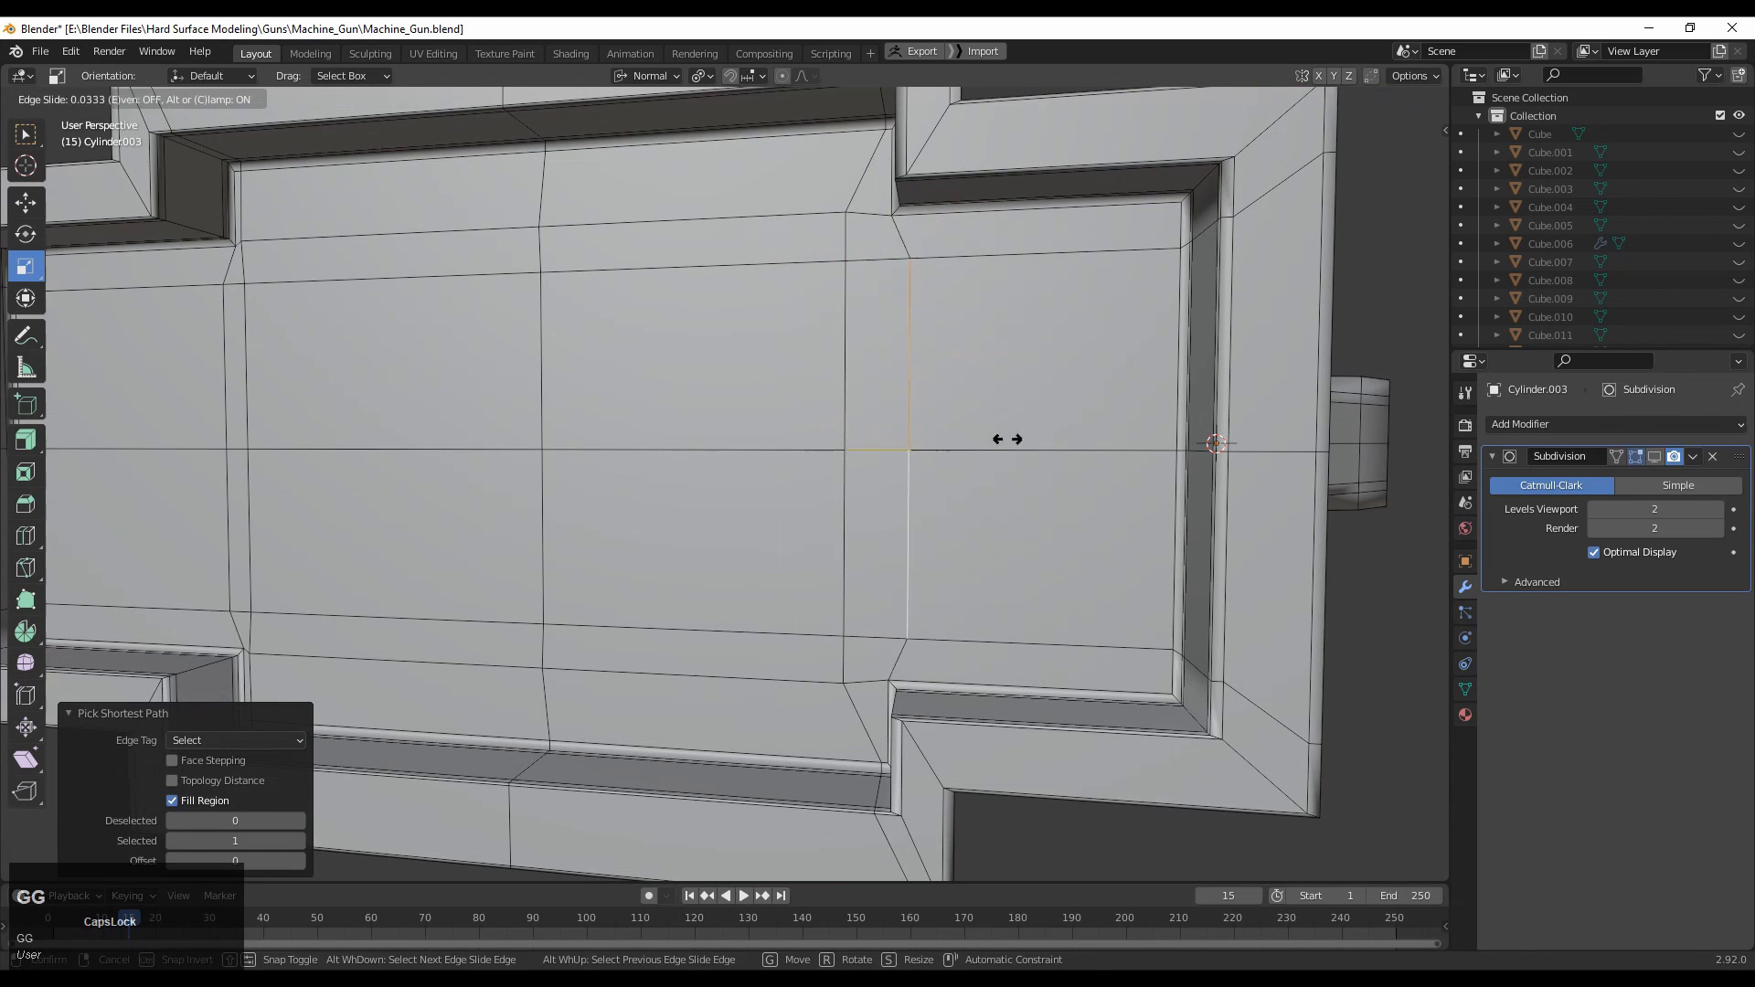
pyautogui.click(959, 435)
# Select the inner vertical edges near the recess floor's left-hand step and edge-slide them.
pyautogui.scroll(-6, 959, 435)
pyautogui.moveTo(958, 435); pyautogui.dragTo(849, 499, button='middle')
pyautogui.click(662, 513)
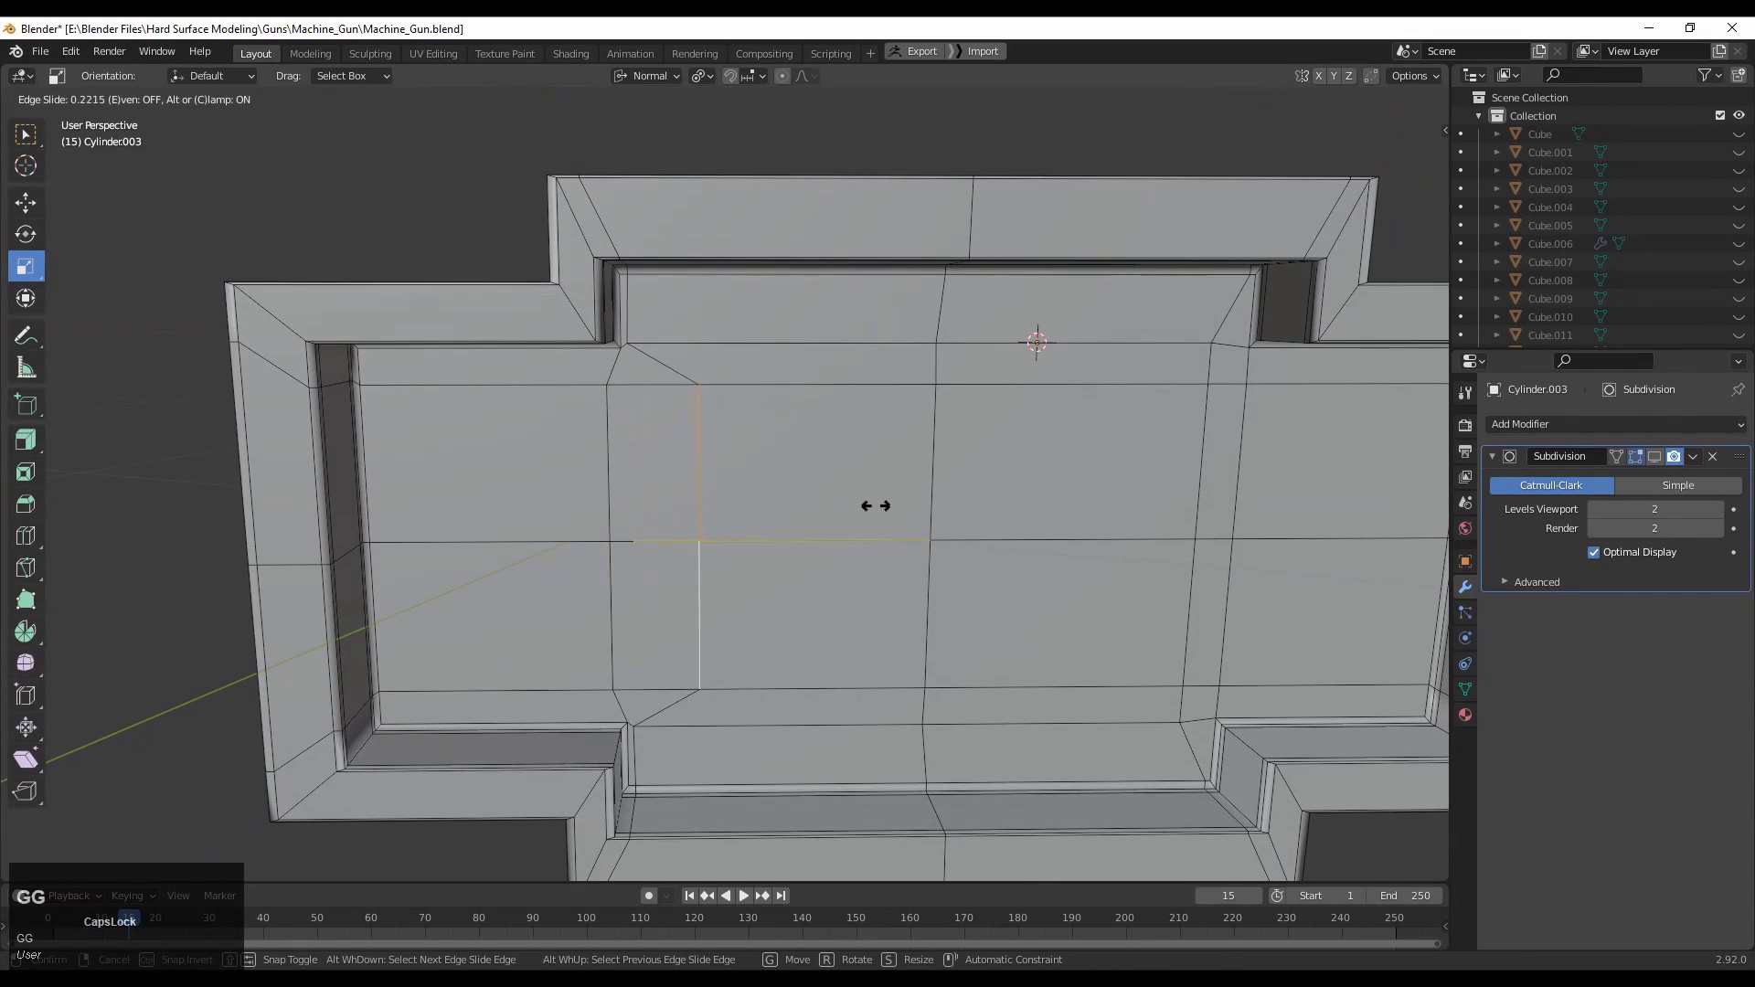
pyautogui.click(858, 518)
# Select the outer vertical edges beside the recess floor's left-hand step and edge-slide them slightly.
pyautogui.click(608, 462)
pyautogui.keyDown('ctrl'); pyautogui.keyDown('shift'); pyautogui.click(612, 626); pyautogui.keyUp('shift'); pyautogui.keyUp('ctrl')
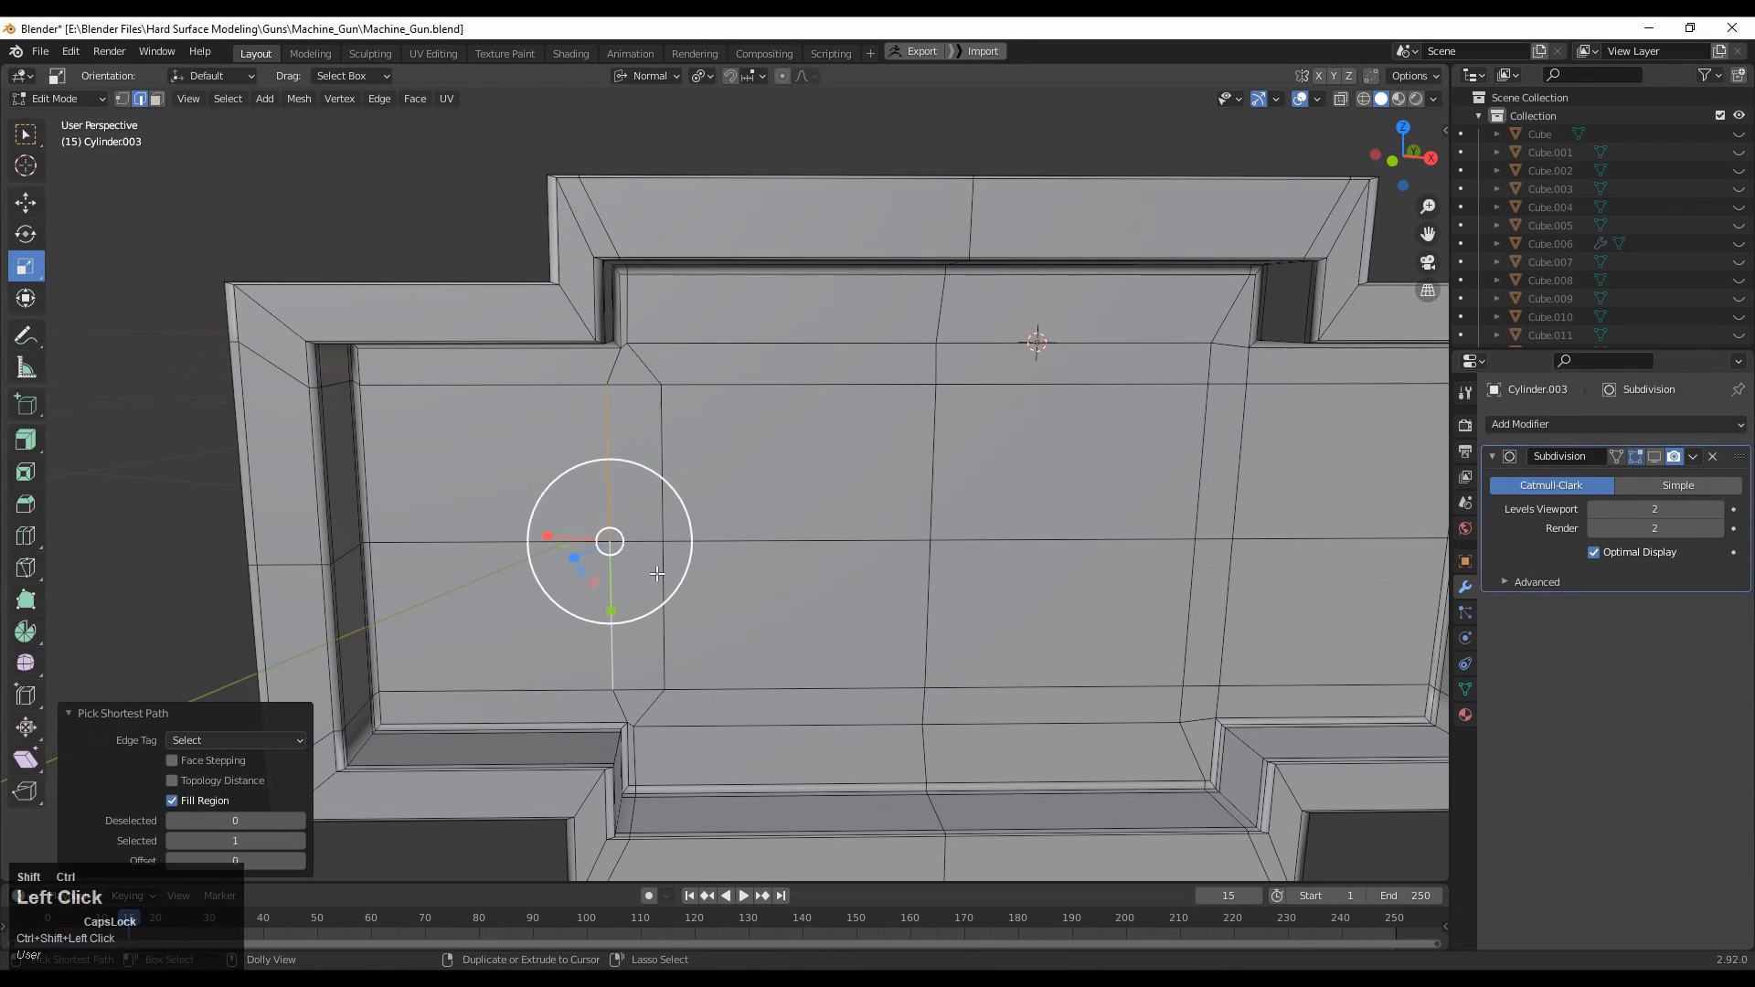
pyautogui.click(795, 505)
# Leave mesh editing and show the Subdivision result in the viewport to examine the arm and its capped end.
pyautogui.press('Tab')
pyautogui.scroll(-5, 921, 517)
pyautogui.moveTo(922, 517); pyautogui.dragTo(867, 369, button='middle')
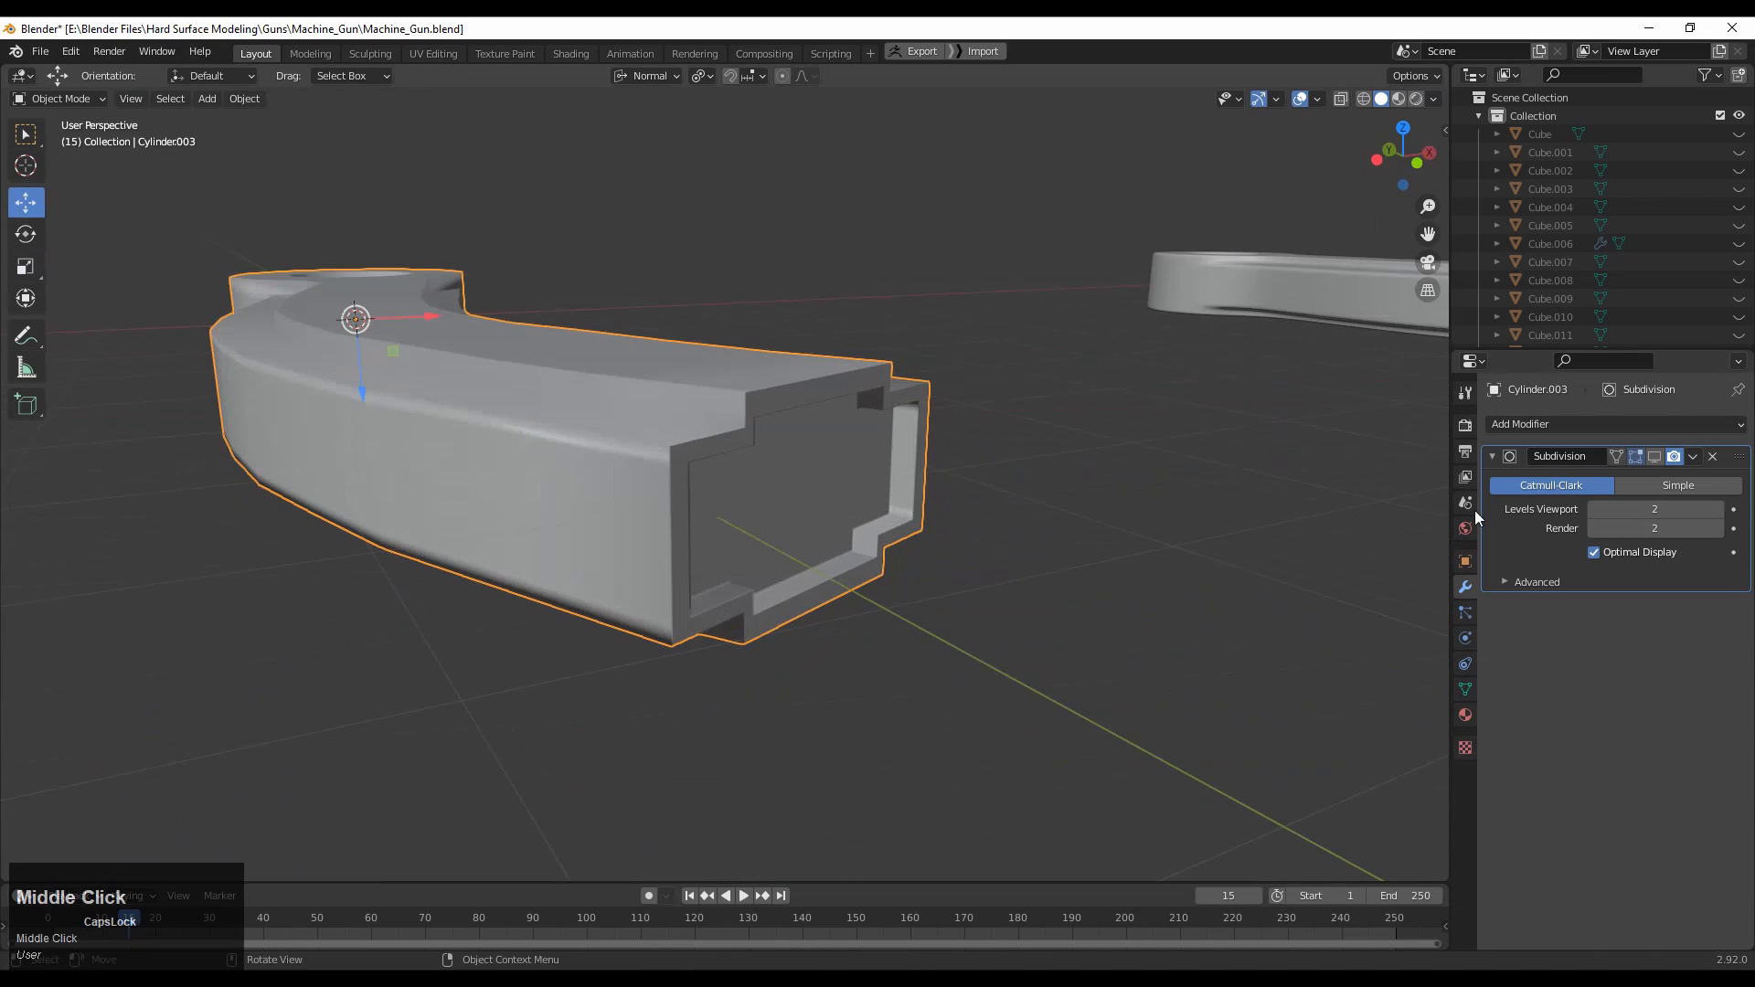
pyautogui.click(1655, 456)
pyautogui.moveTo(1128, 549); pyautogui.dragTo(981, 537, button='middle')
pyautogui.click(1113, 493)
pyautogui.click(1101, 545)
# Select alternate vertical pairs of faces along the arm's long outer side in face select mode.
pyautogui.press('Tab')
pyautogui.click(1085, 585)
pyautogui.press('3')
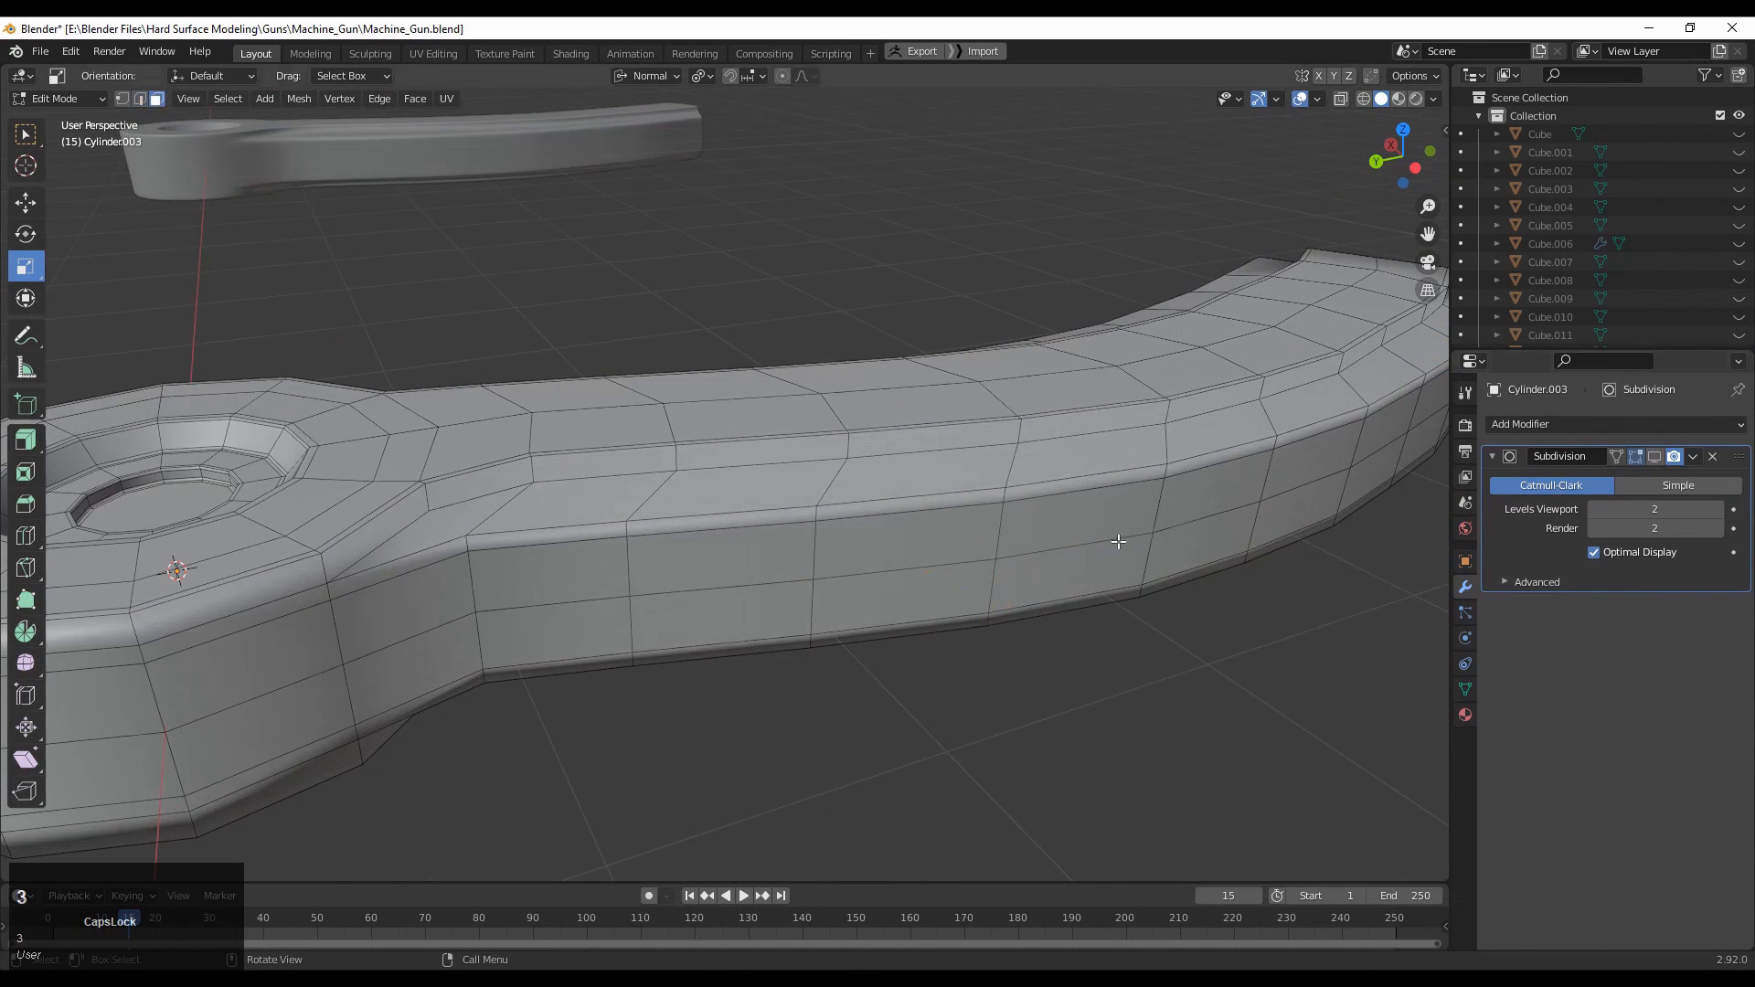
pyautogui.moveTo(743, 613); pyautogui.dragTo(688, 561, button='middle')
pyautogui.keyDown('shift'); pyautogui.moveTo(964, 388); pyautogui.dragTo(973, 452); pyautogui.keyUp('shift')
pyautogui.keyDown('shift'); pyautogui.moveTo(1155, 455); pyautogui.dragTo(765, 537, button='middle'); pyautogui.keyUp('shift')
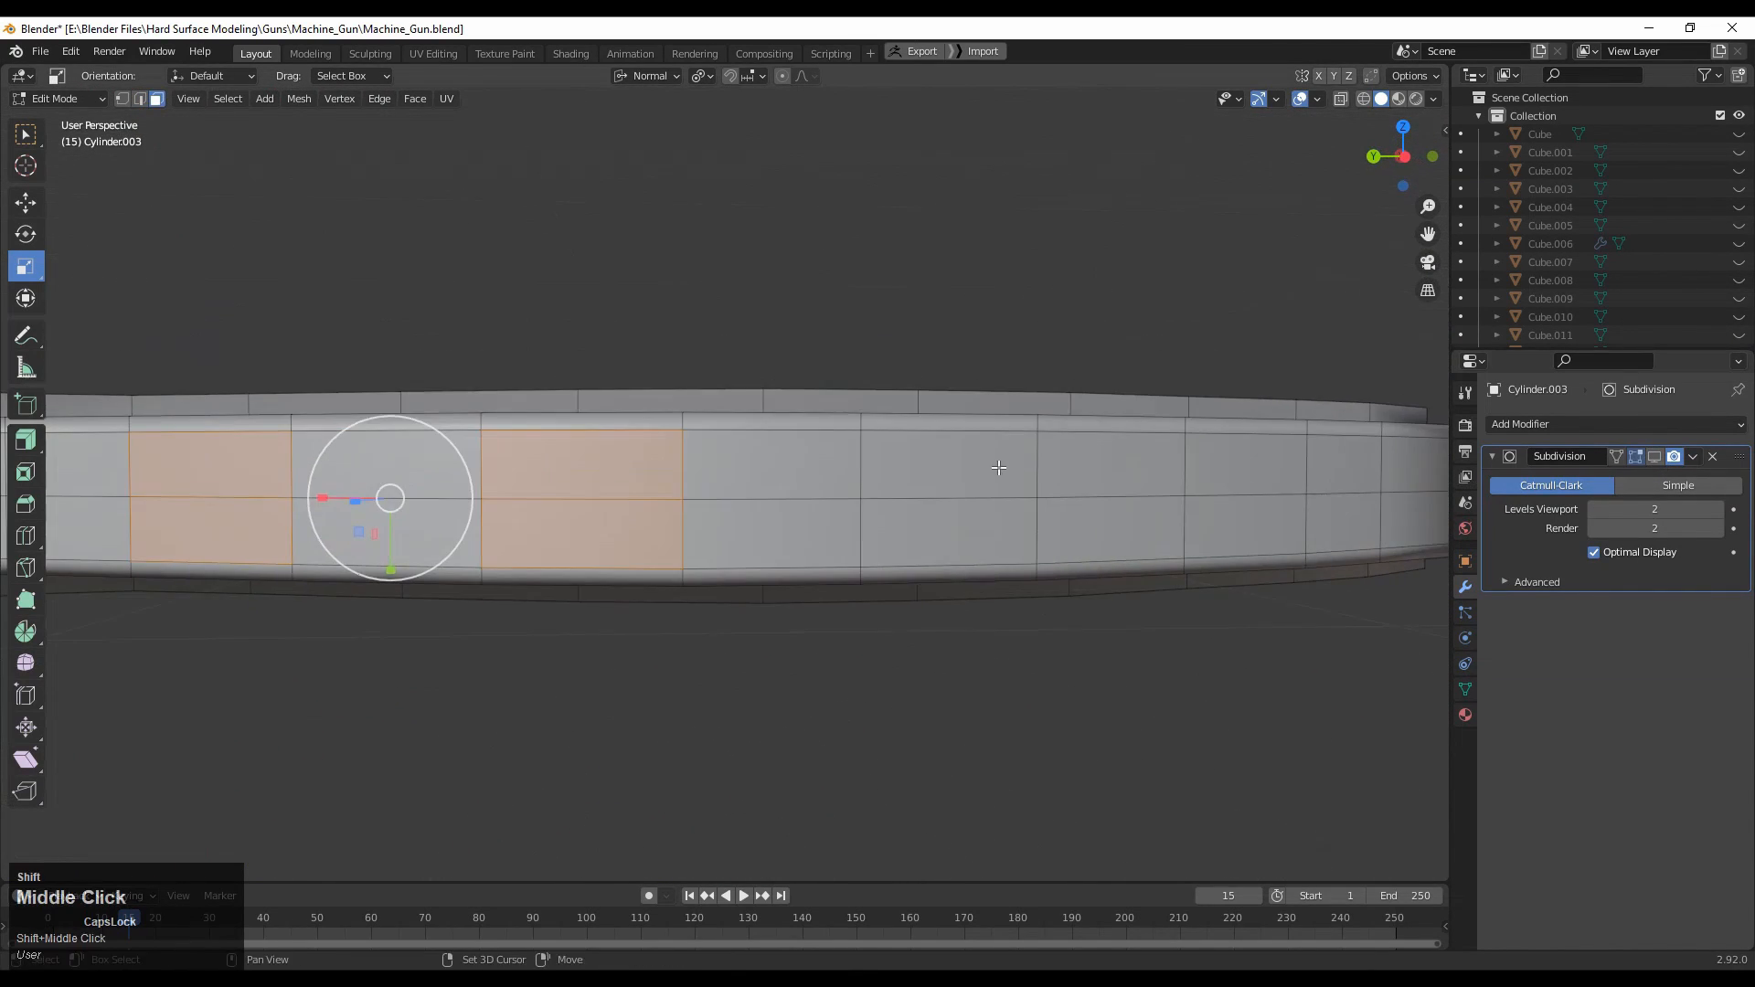
pyautogui.keyDown('shift'); pyautogui.moveTo(991, 468); pyautogui.dragTo(987, 530); pyautogui.keyUp('shift')
pyautogui.moveTo(1147, 539); pyautogui.dragTo(1083, 421, button='middle')
# Preview the arm with Subdivision at viewport level 1 and hide the modifier again for mesh editing.
pyautogui.press('Tab')
pyautogui.click(1653, 458)
pyautogui.moveTo(1083, 420); pyautogui.dragTo(1088, 498, button='middle')
pyautogui.keyDown('ctrl'); pyautogui.moveTo(1088, 498); pyautogui.dragTo(1244, 420, button='middle'); pyautogui.keyUp('ctrl')
pyautogui.click(1653, 459)
pyautogui.press('Tab')
# Add edge loops along the upper and lower edges of the raised strip's side wall, using a slide factor of -0.8.
pyautogui.moveTo(954, 404); pyautogui.dragTo(976, 457, button='middle')
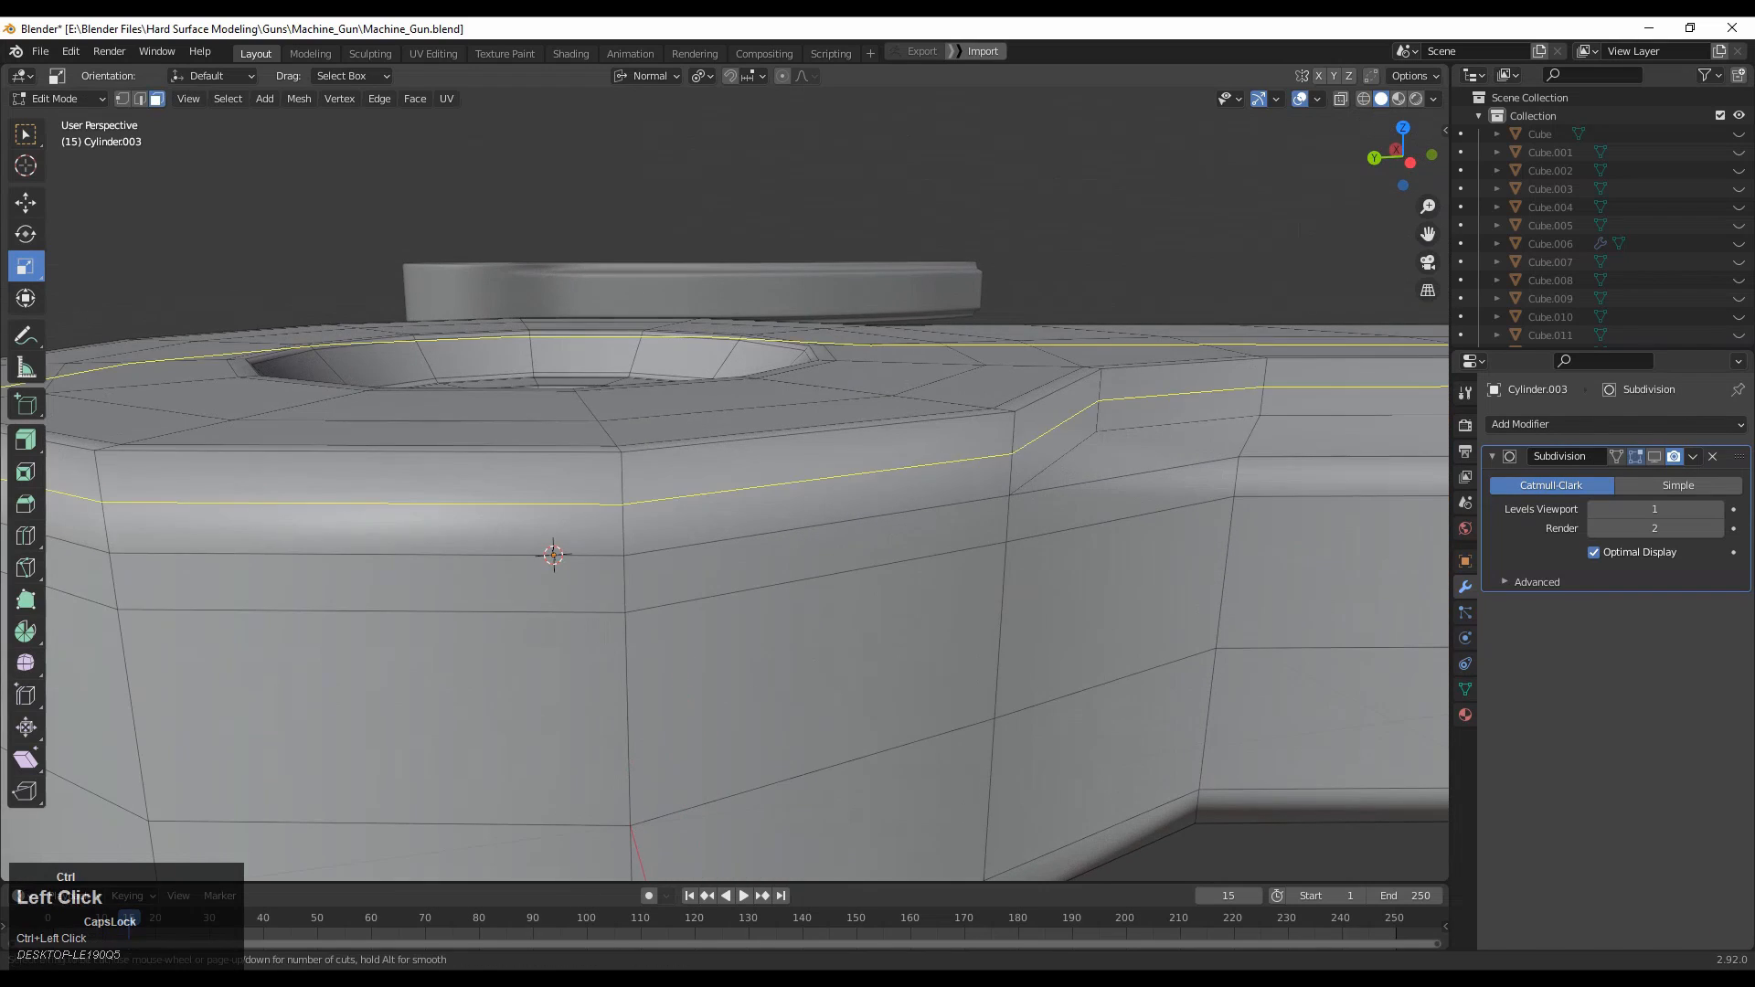
pyautogui.click(1011, 430)
pyautogui.click(1011, 429)
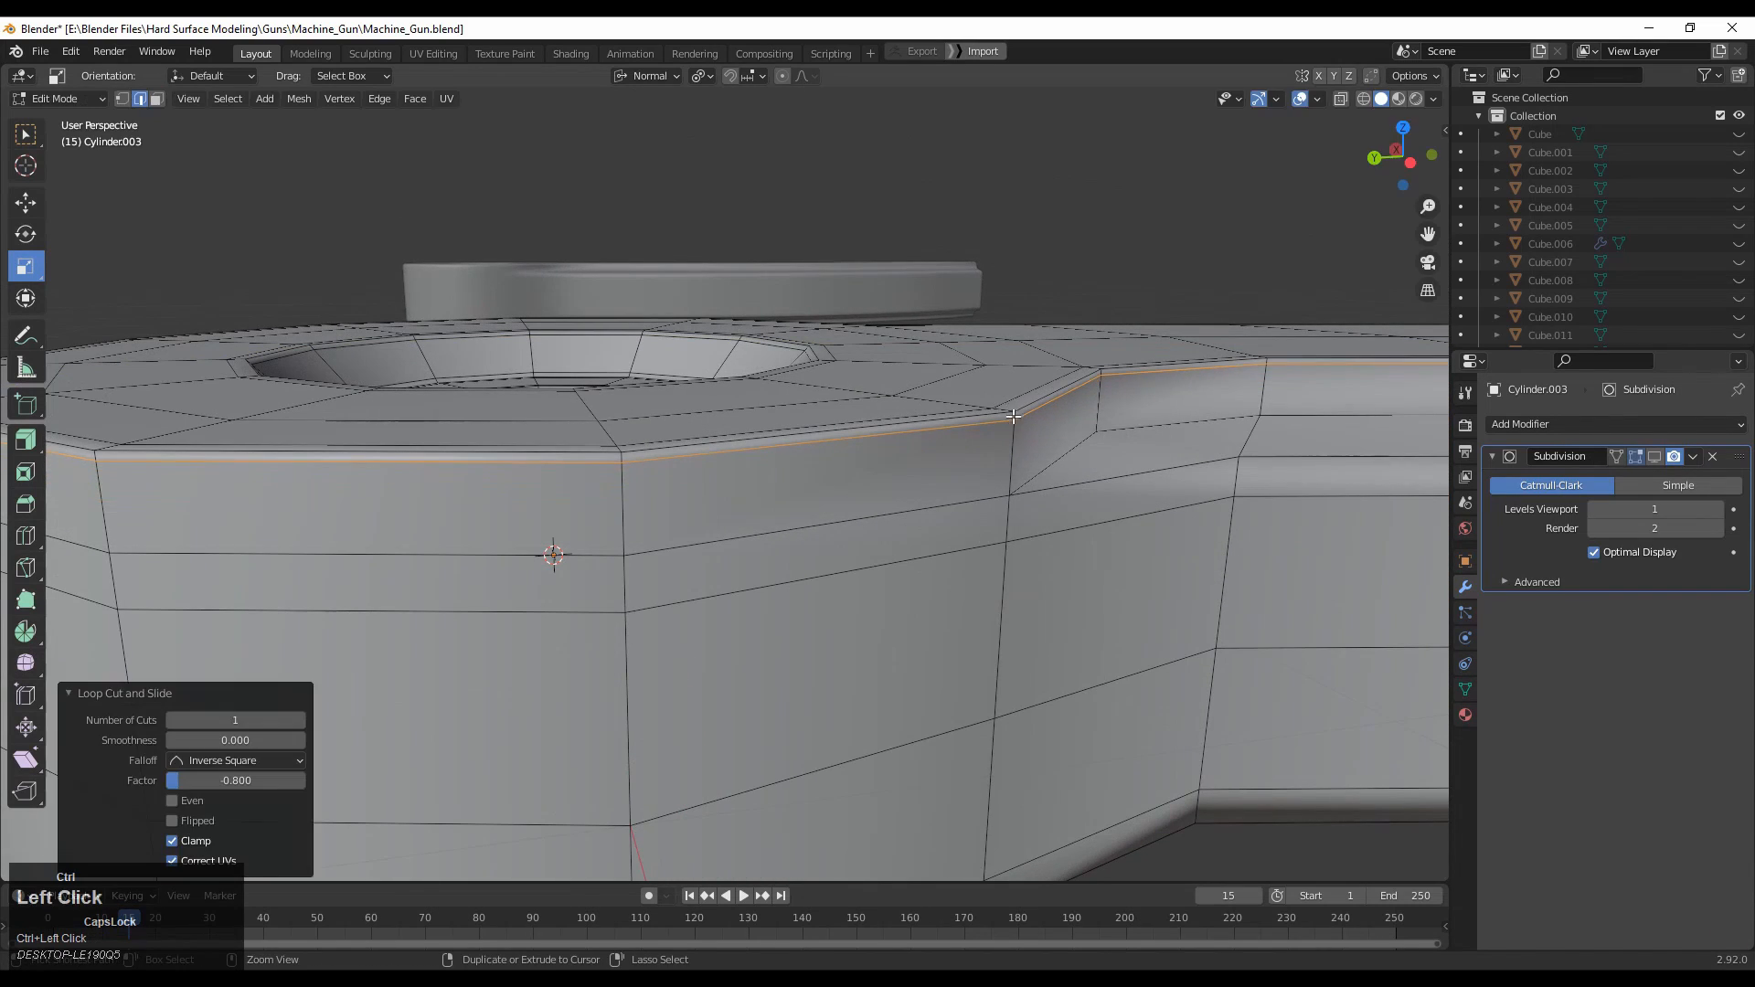
pyautogui.moveTo(1011, 429); pyautogui.dragTo(806, 424, button='middle')
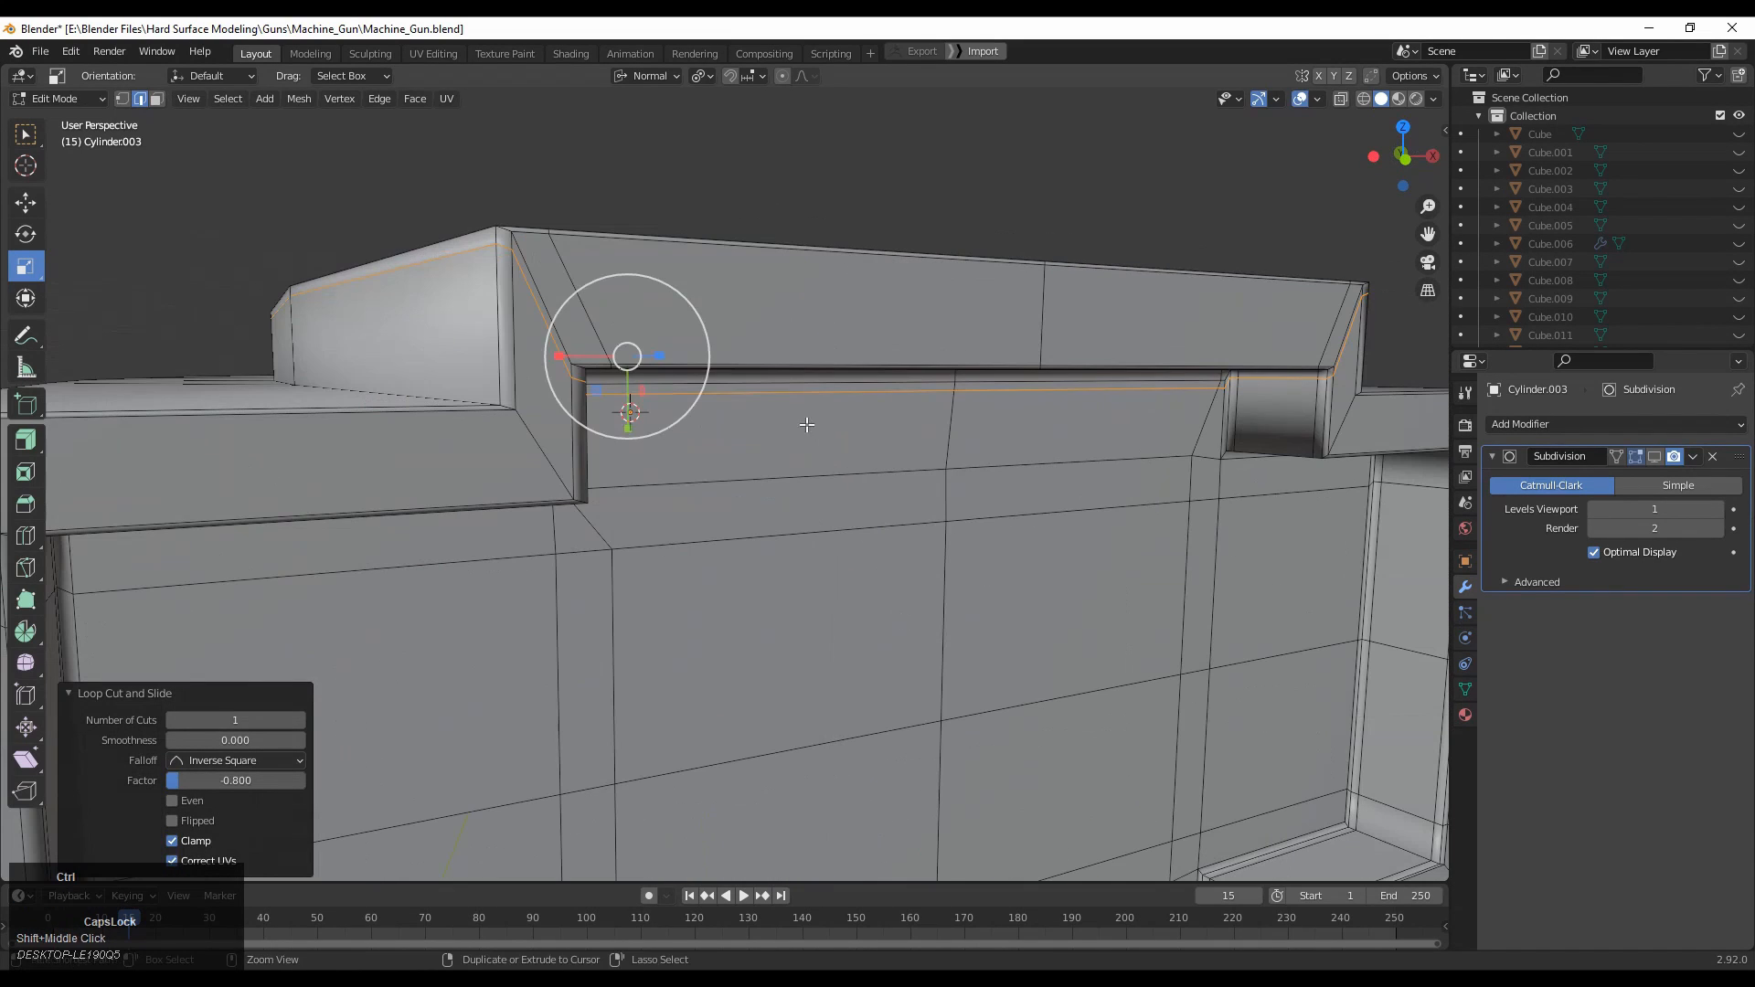
pyautogui.keyDown('ctrl'); pyautogui.click(505, 315); pyautogui.keyUp('ctrl')
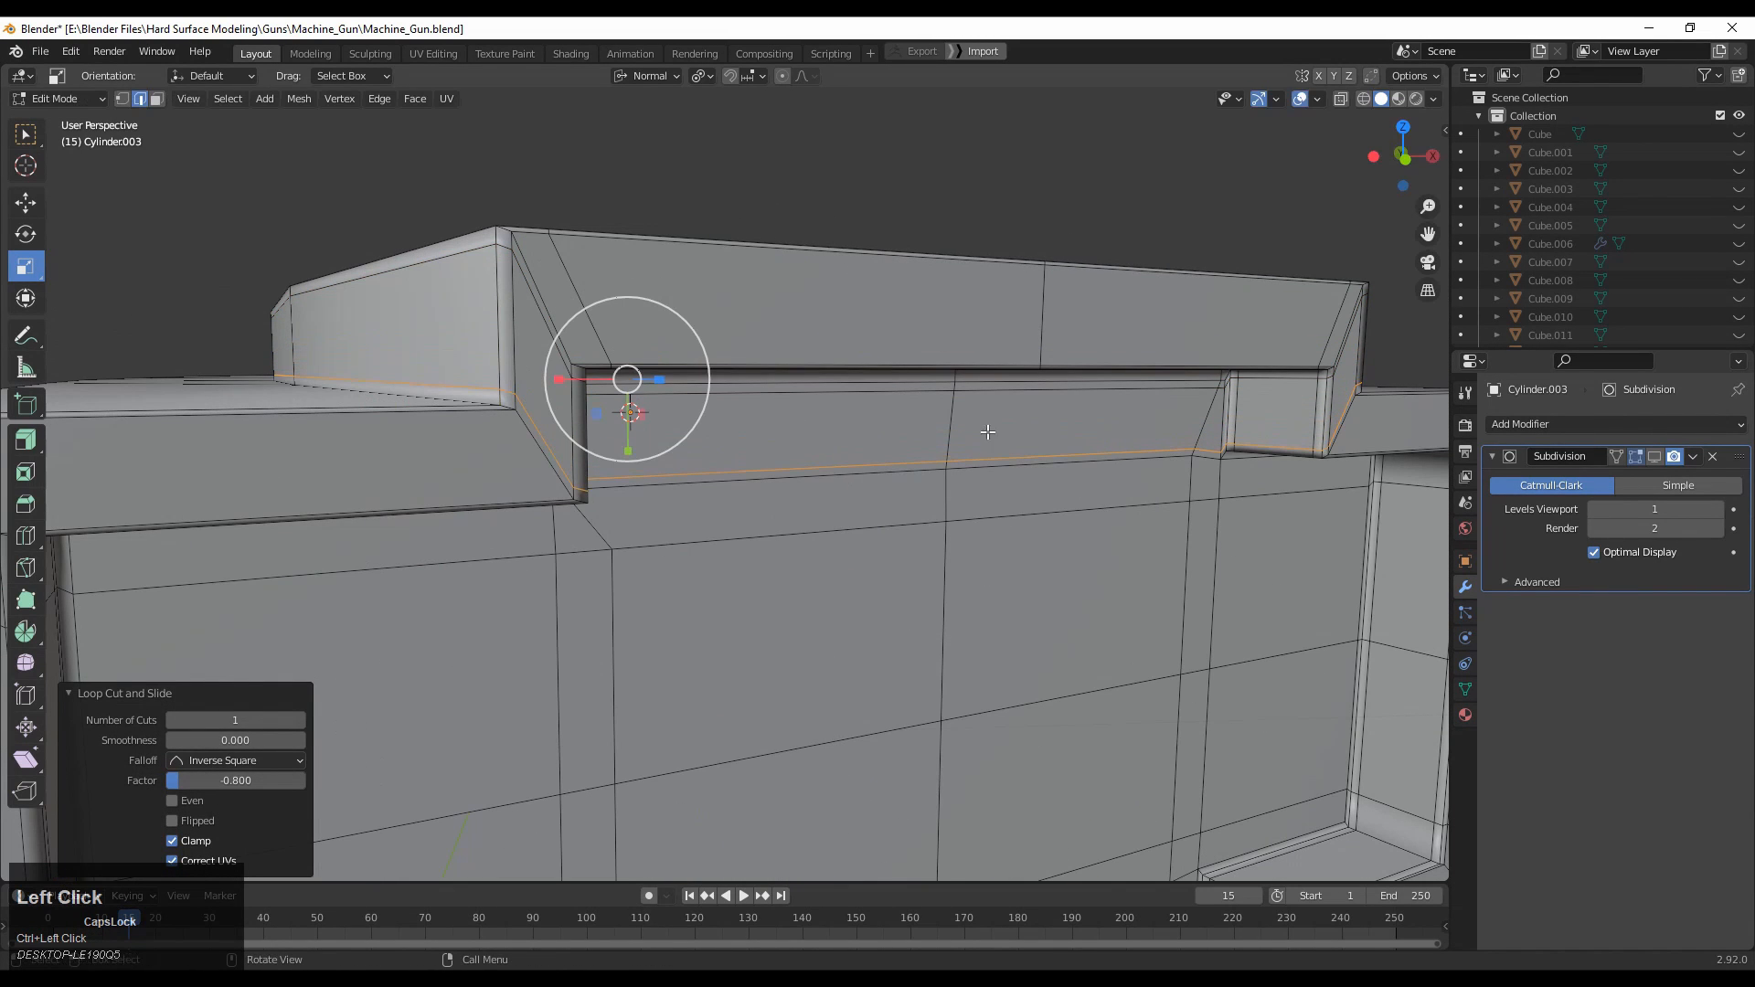
# Show Subdivision at viewport level 2 without overlays and compare the capped end with and without the new loops, leaving them undone.
pyautogui.click(1655, 457)
pyautogui.click(1301, 98)
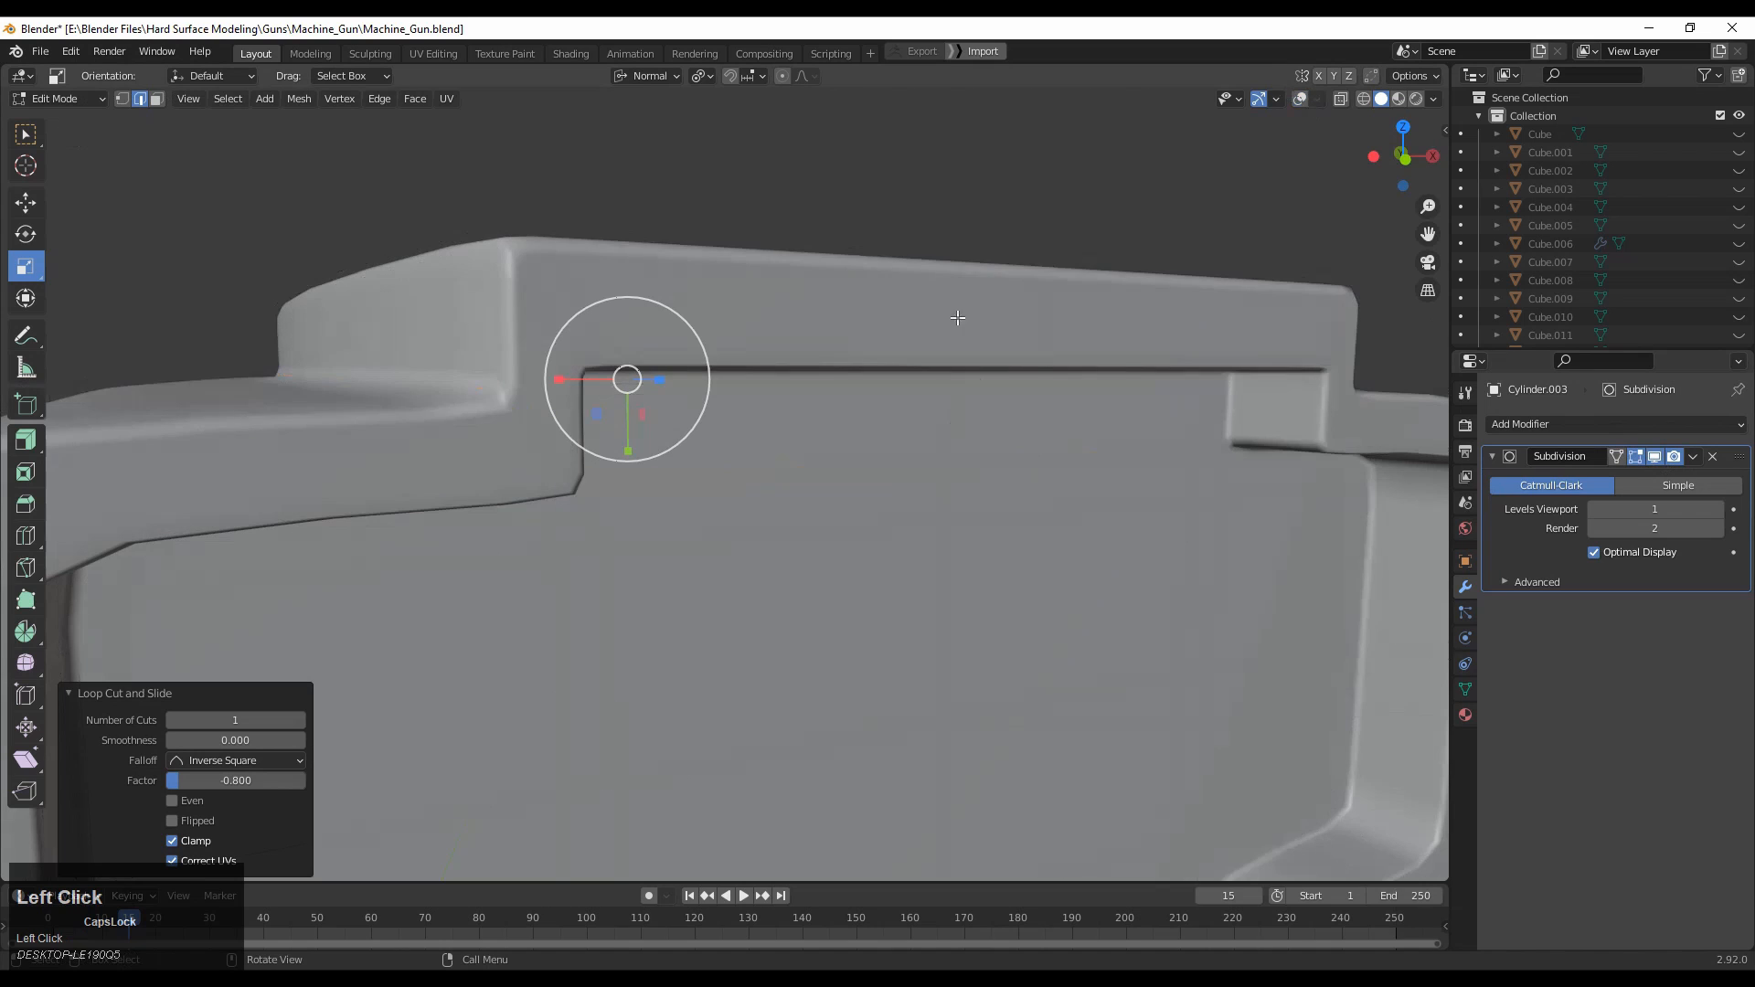
pyautogui.hotkey('ctrl', 'z')
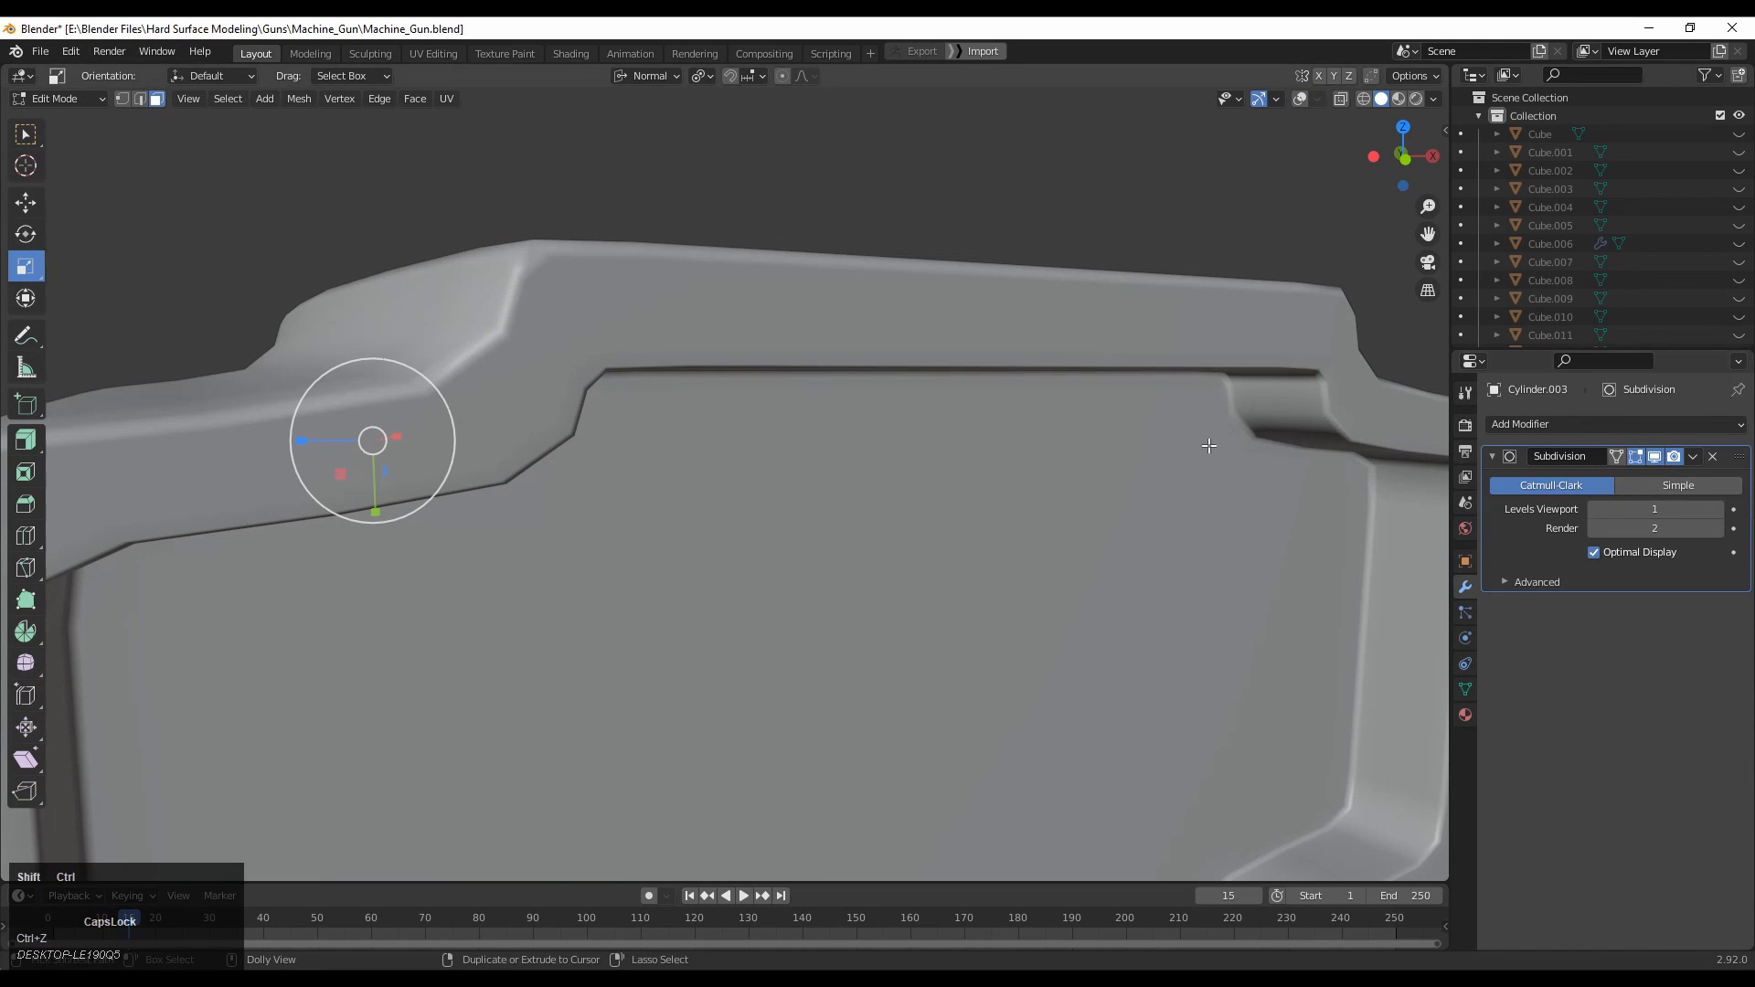
pyautogui.hotkey('ctrl', 'shift', 'z')
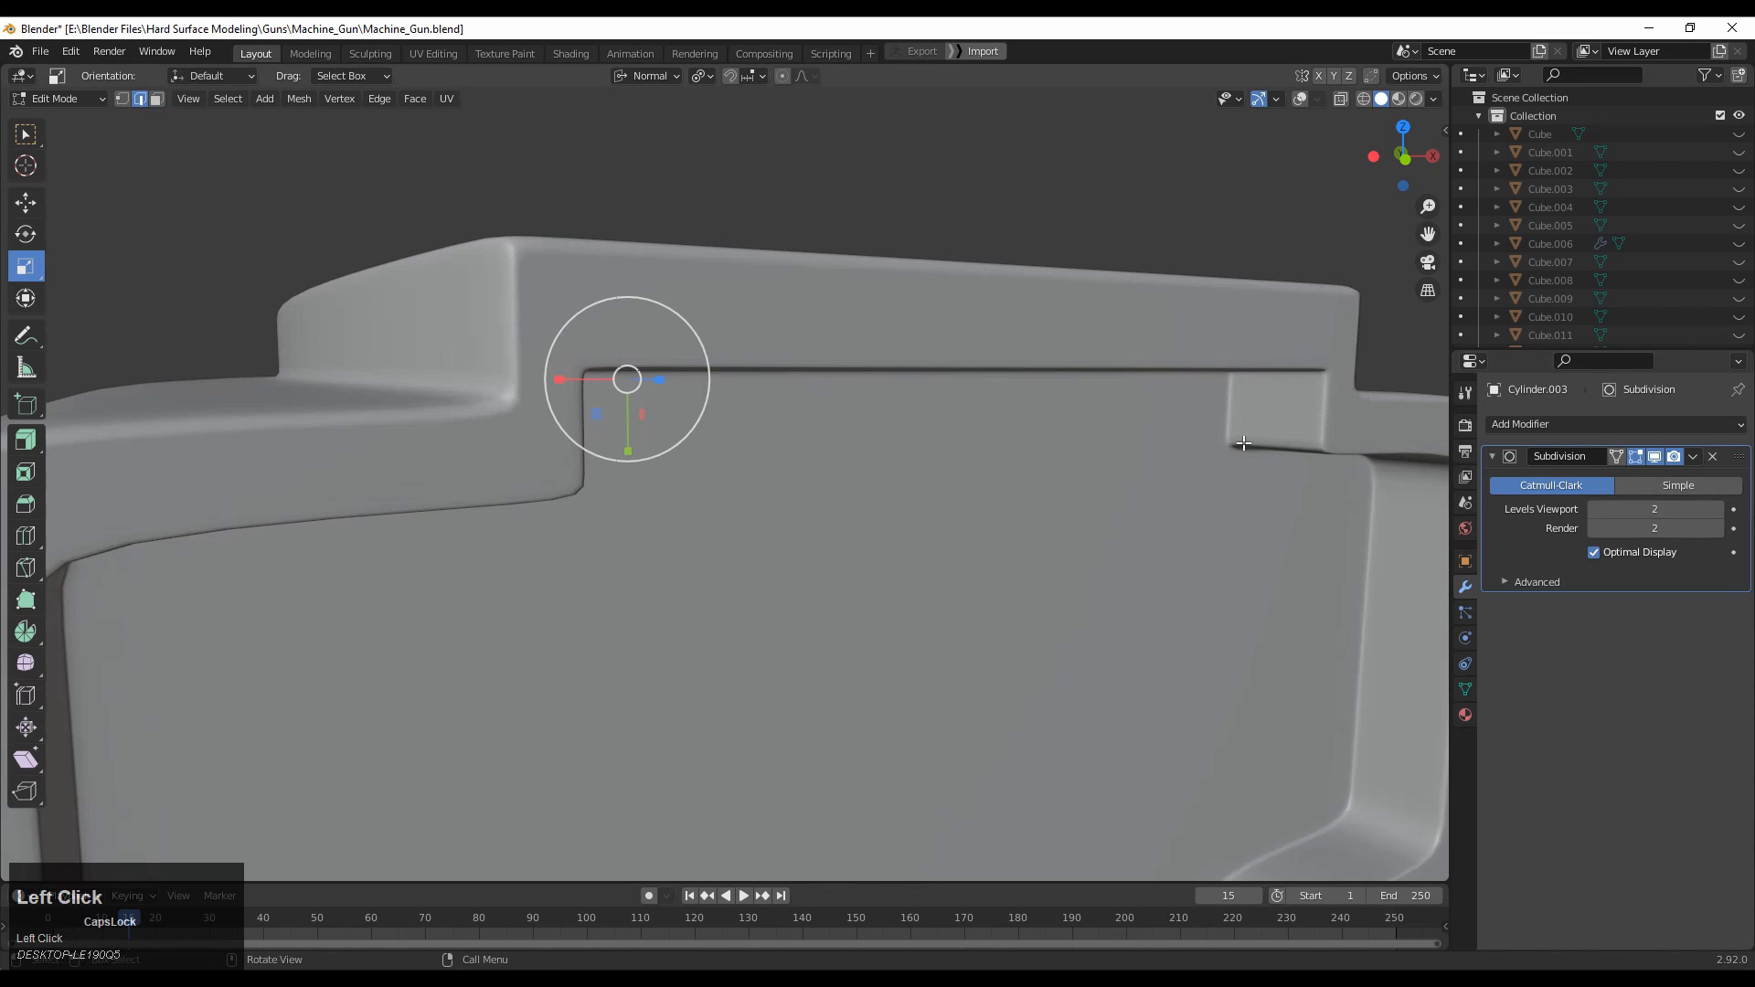
pyautogui.hotkey('ctrl', 'z')
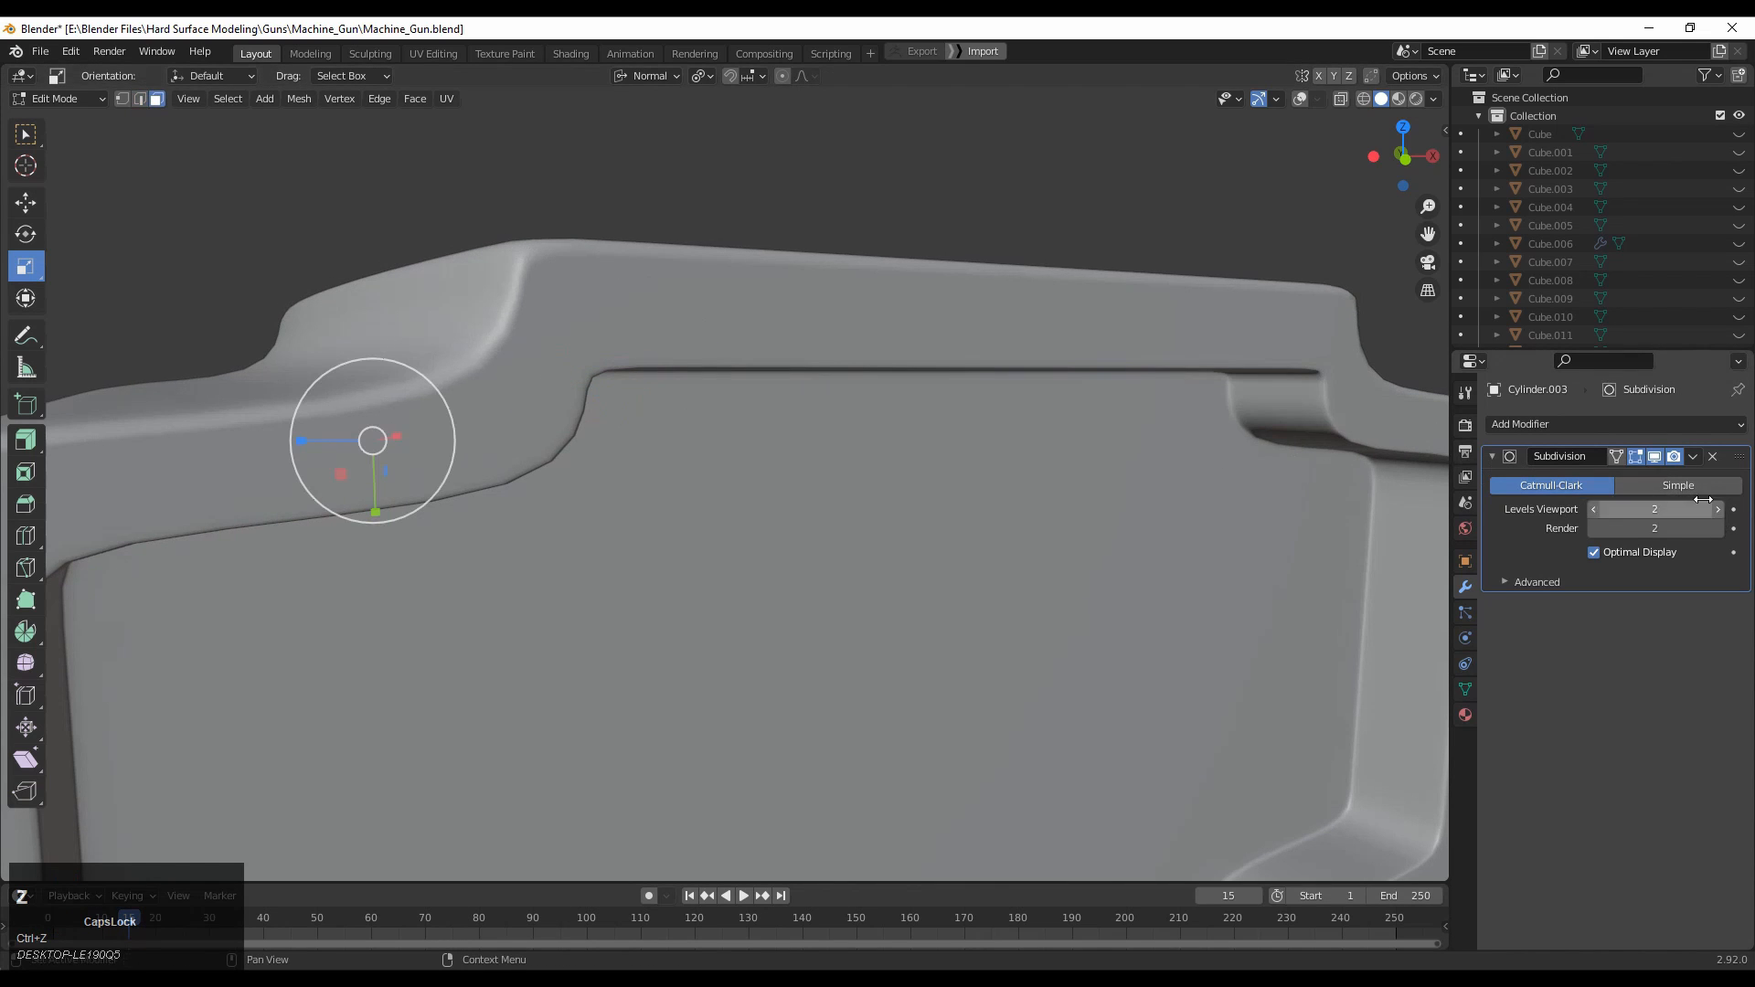
# Add supporting edge loops beside the upper and lower edges of the raised strip's side wall, sliding the upper one to factor -0.6.
pyautogui.moveTo(1196, 422); pyautogui.dragTo(919, 624, button='middle')
pyautogui.keyDown('ctrl'); pyautogui.moveTo(1264, 338); pyautogui.dragTo(1051, 448, button='middle'); pyautogui.keyUp('ctrl')
pyautogui.keyDown('shift'); pyautogui.moveTo(947, 541); pyautogui.dragTo(1316, 540, button='middle'); pyautogui.keyUp('shift')
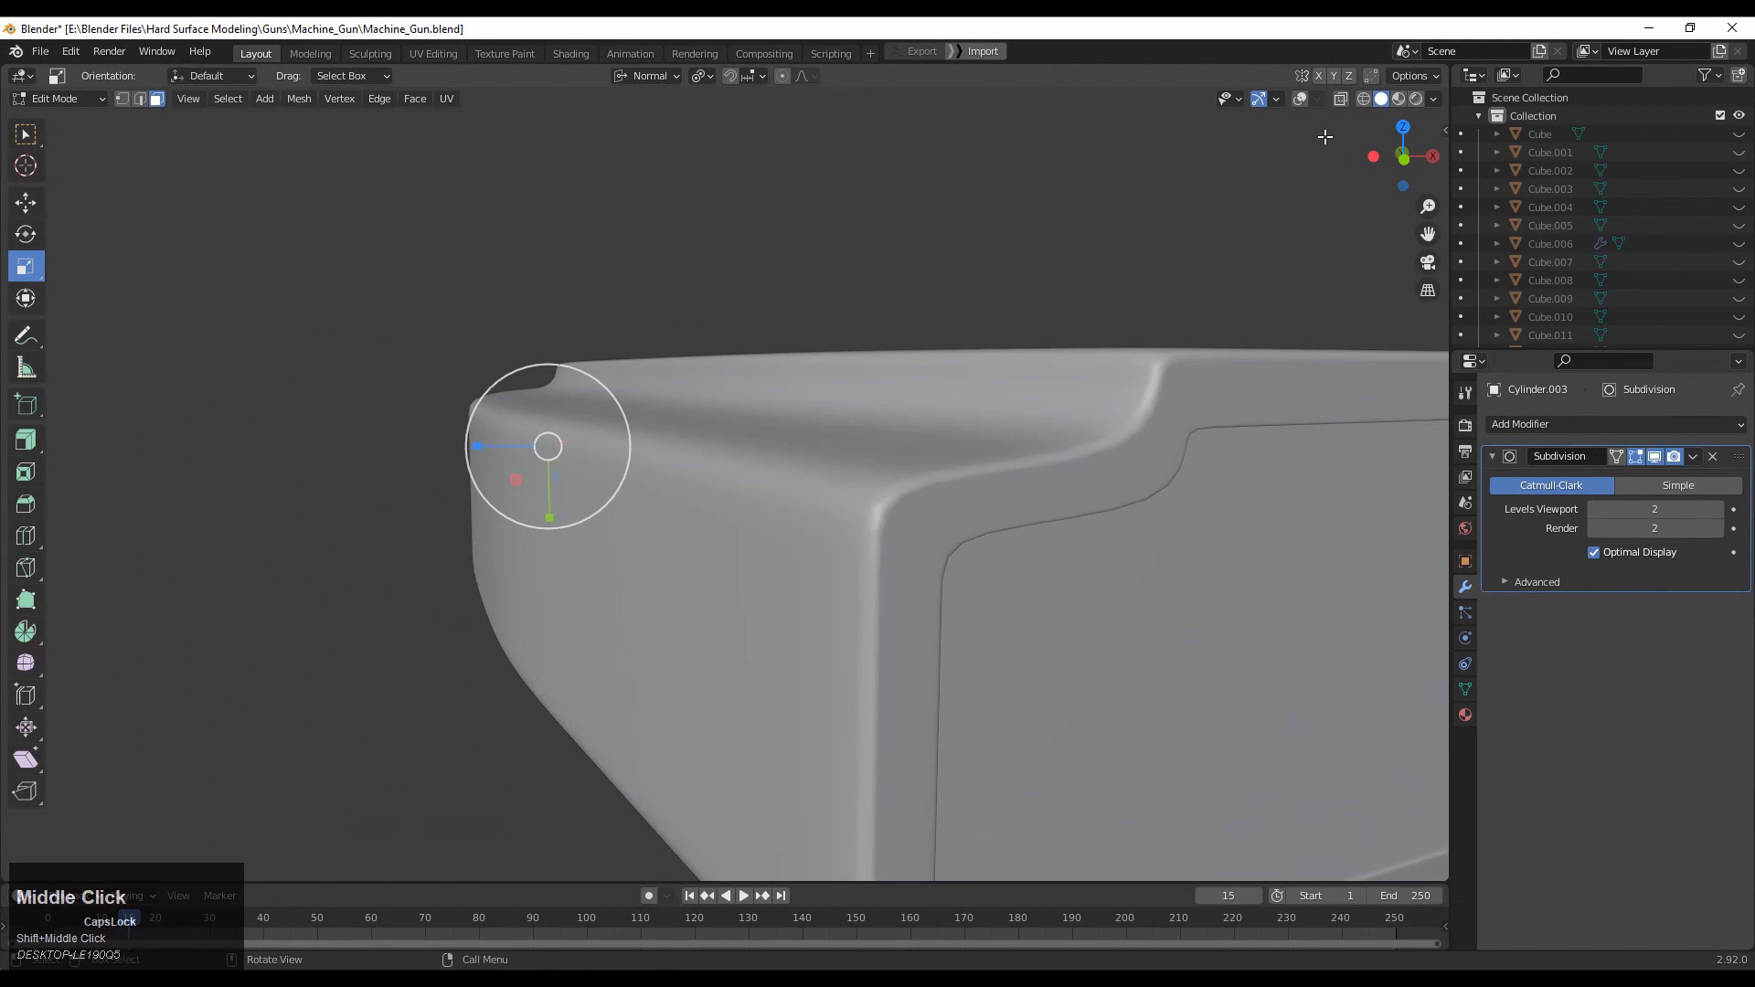
pyautogui.keyDown('shift'); pyautogui.moveTo(1298, 388); pyautogui.dragTo(1066, 368, button='middle'); pyautogui.keyUp('shift')
pyautogui.keyDown('ctrl'); pyautogui.moveTo(896, 631); pyautogui.dragTo(779, 470, button='middle'); pyautogui.keyUp('ctrl')
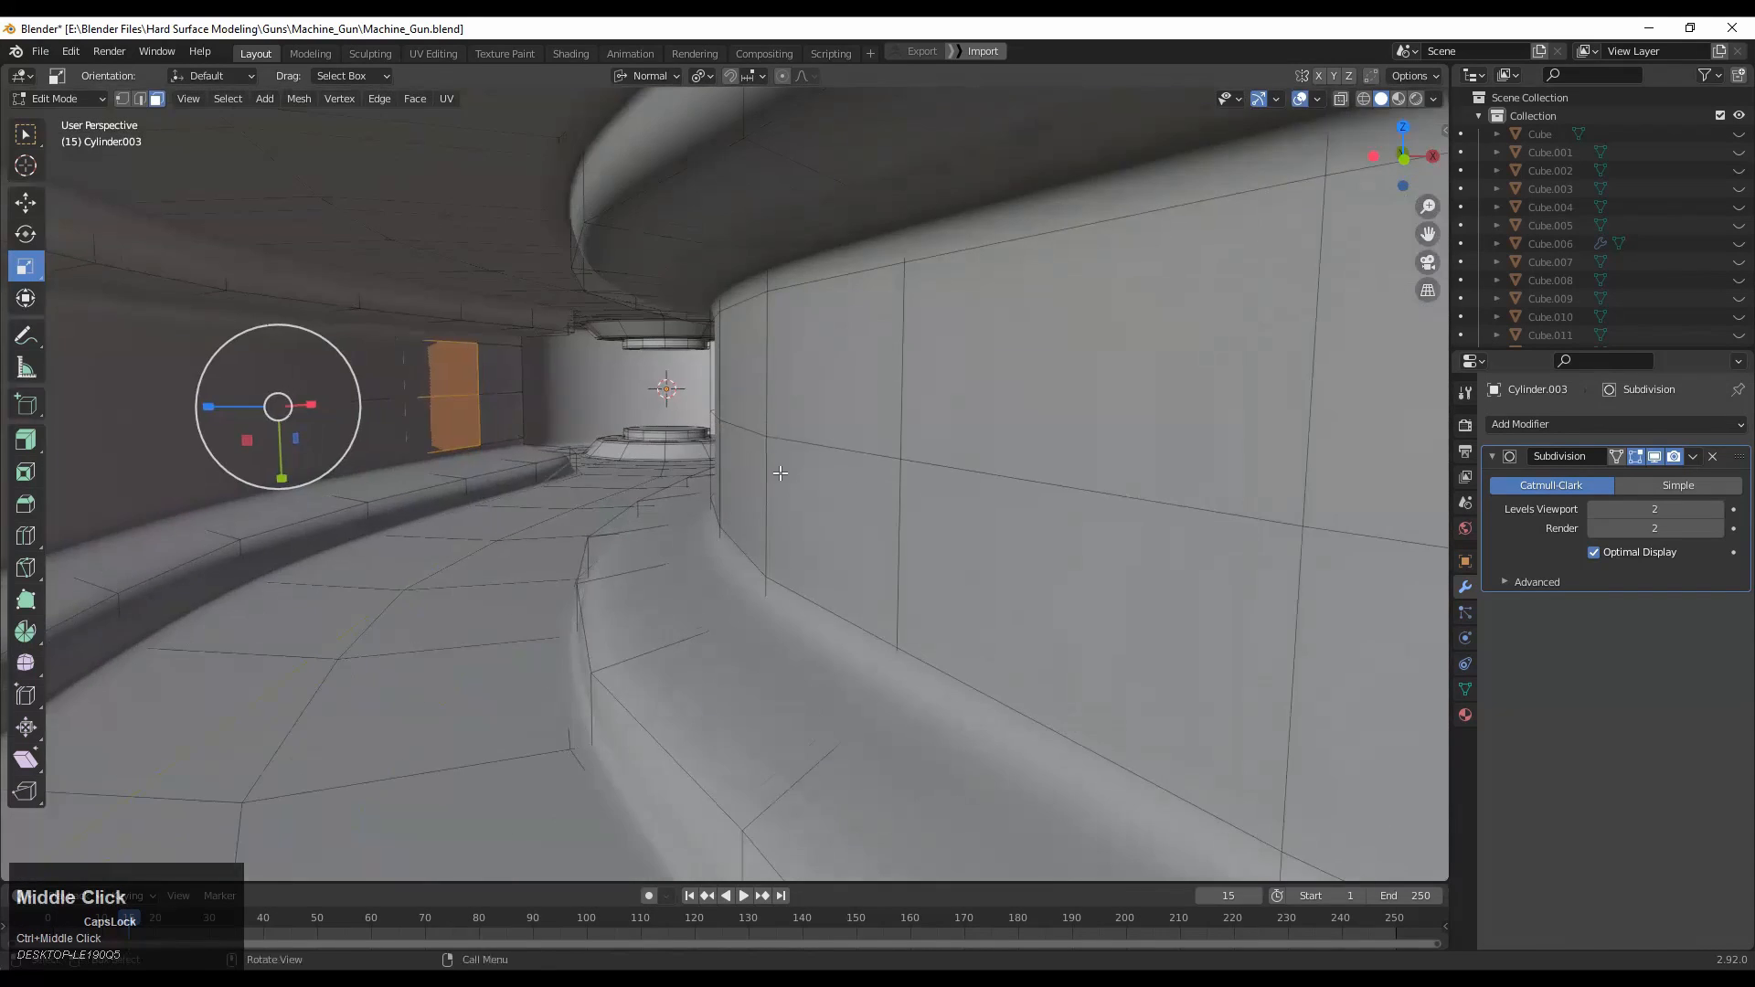
pyautogui.keyDown('ctrl'); pyautogui.moveTo(804, 310); pyautogui.dragTo(743, 335, button='middle'); pyautogui.keyUp('ctrl')
pyautogui.hotkey('ctrl', 'r')
pyautogui.click(602, 245)
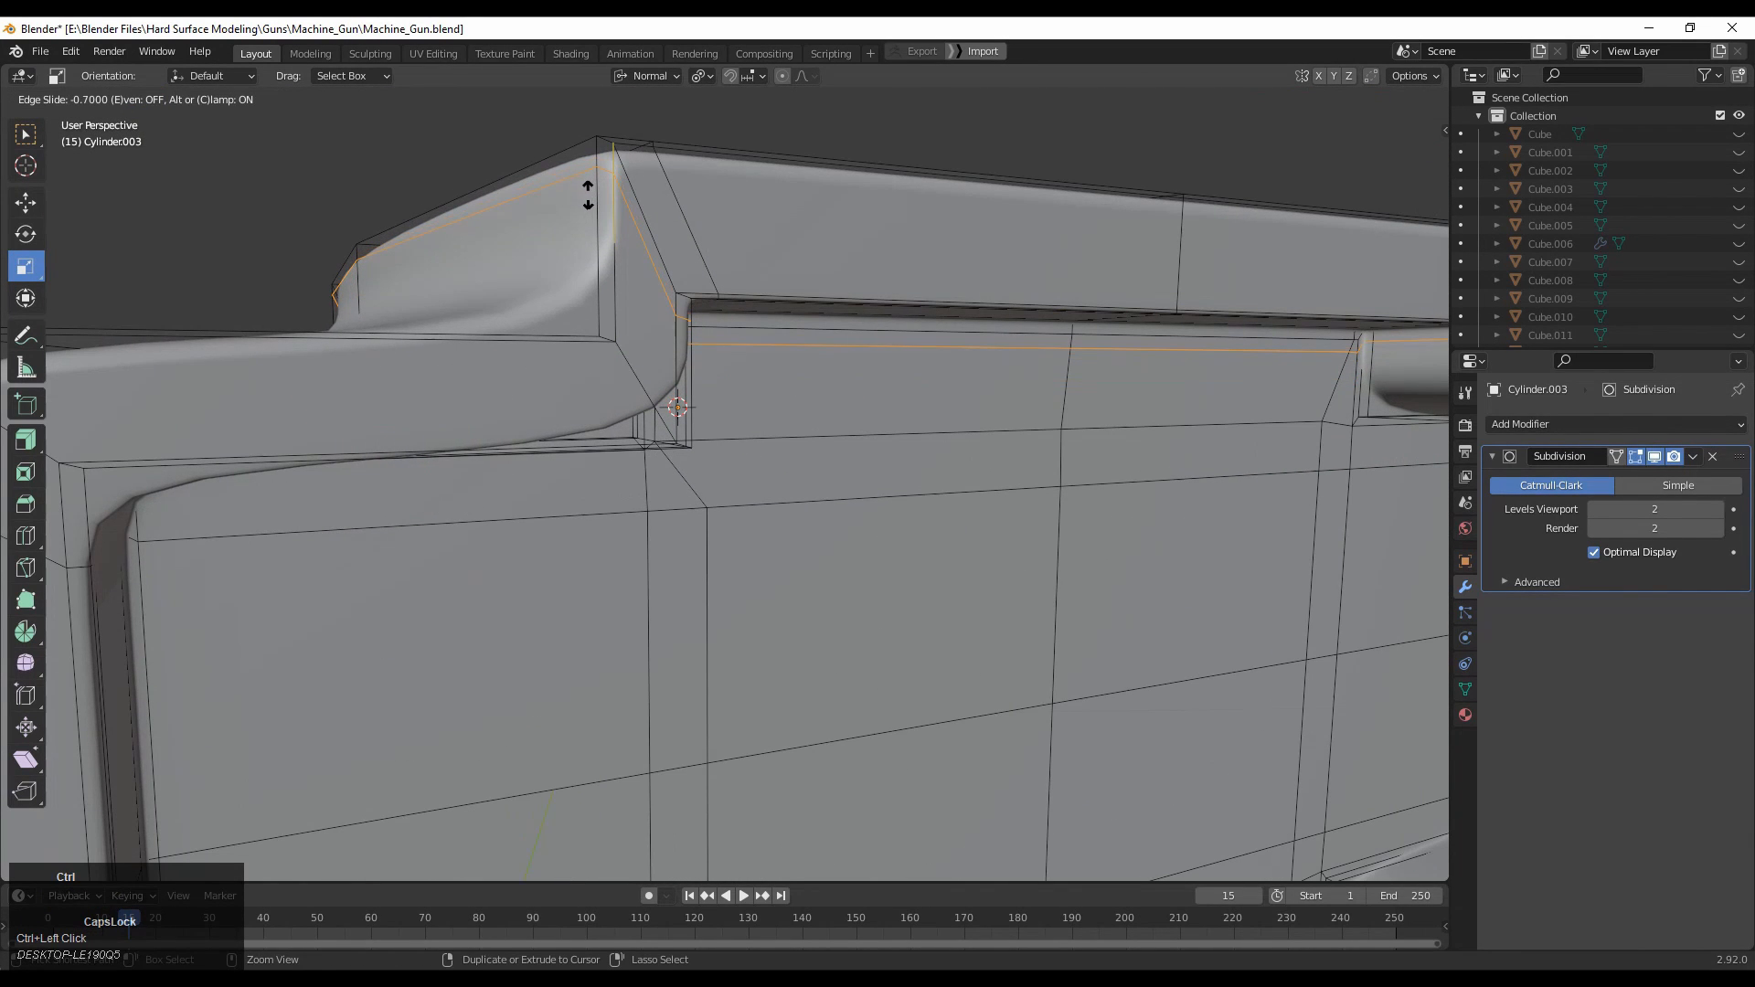
pyautogui.click(587, 202)
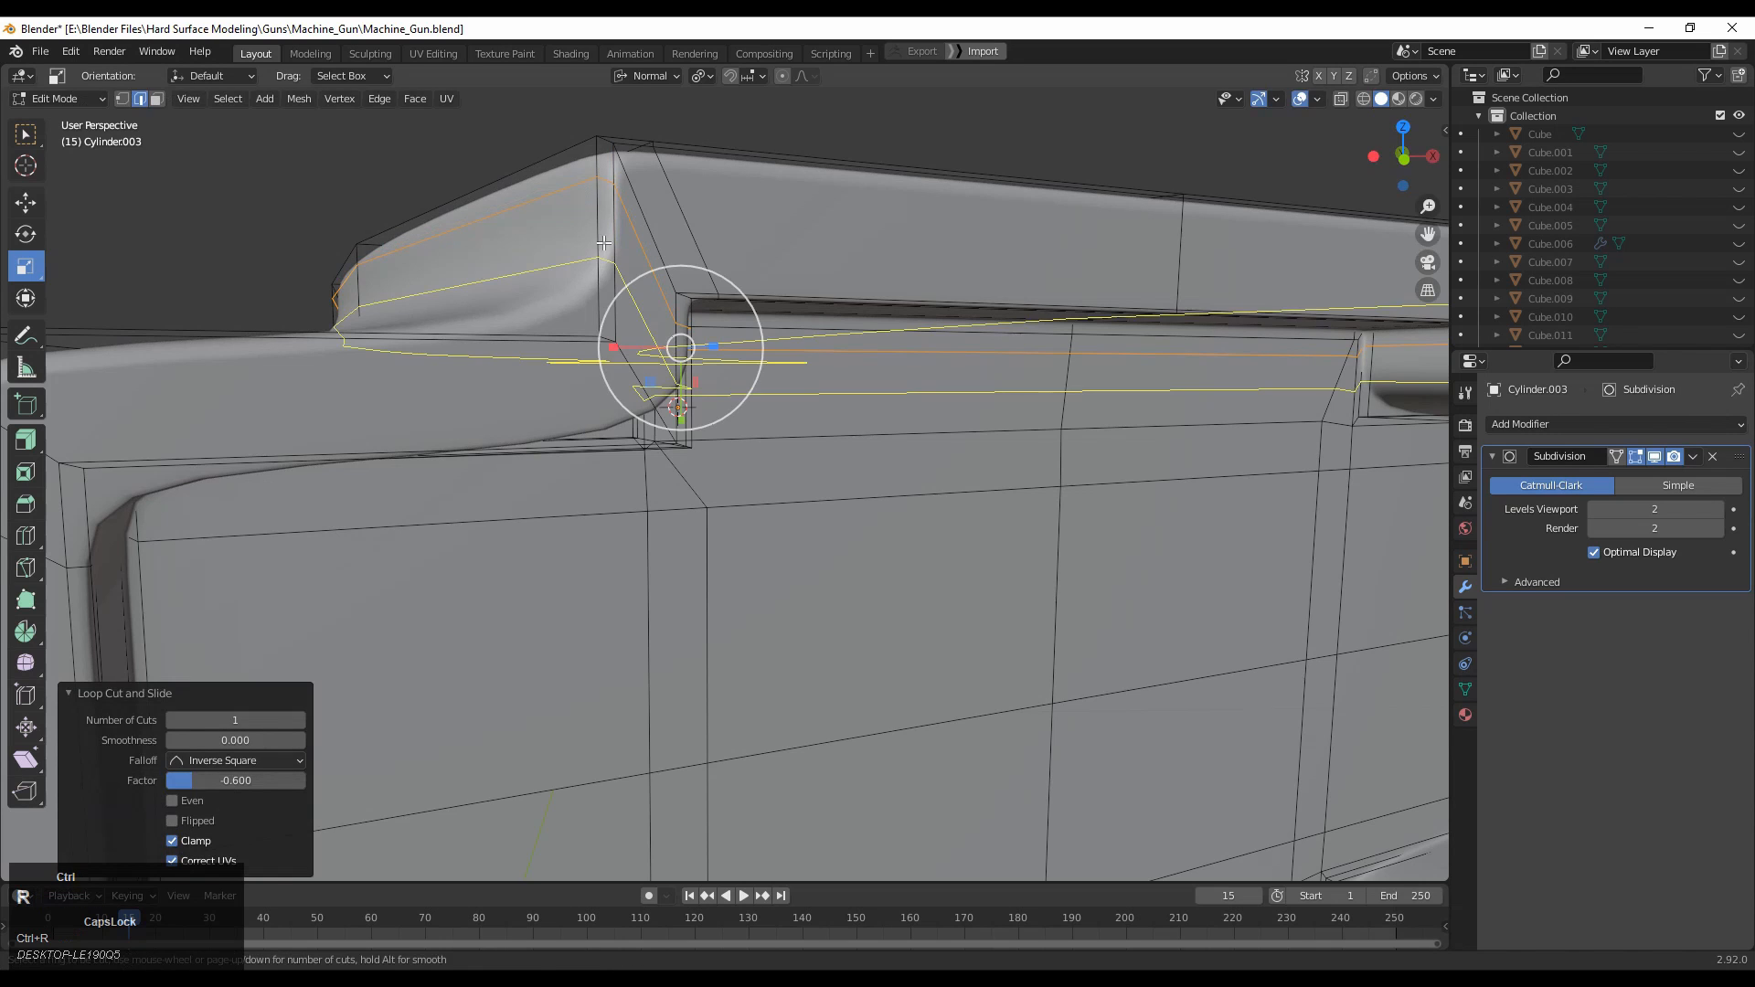
pyautogui.keyDown('ctrl'); pyautogui.click(603, 243); pyautogui.keyUp('ctrl')
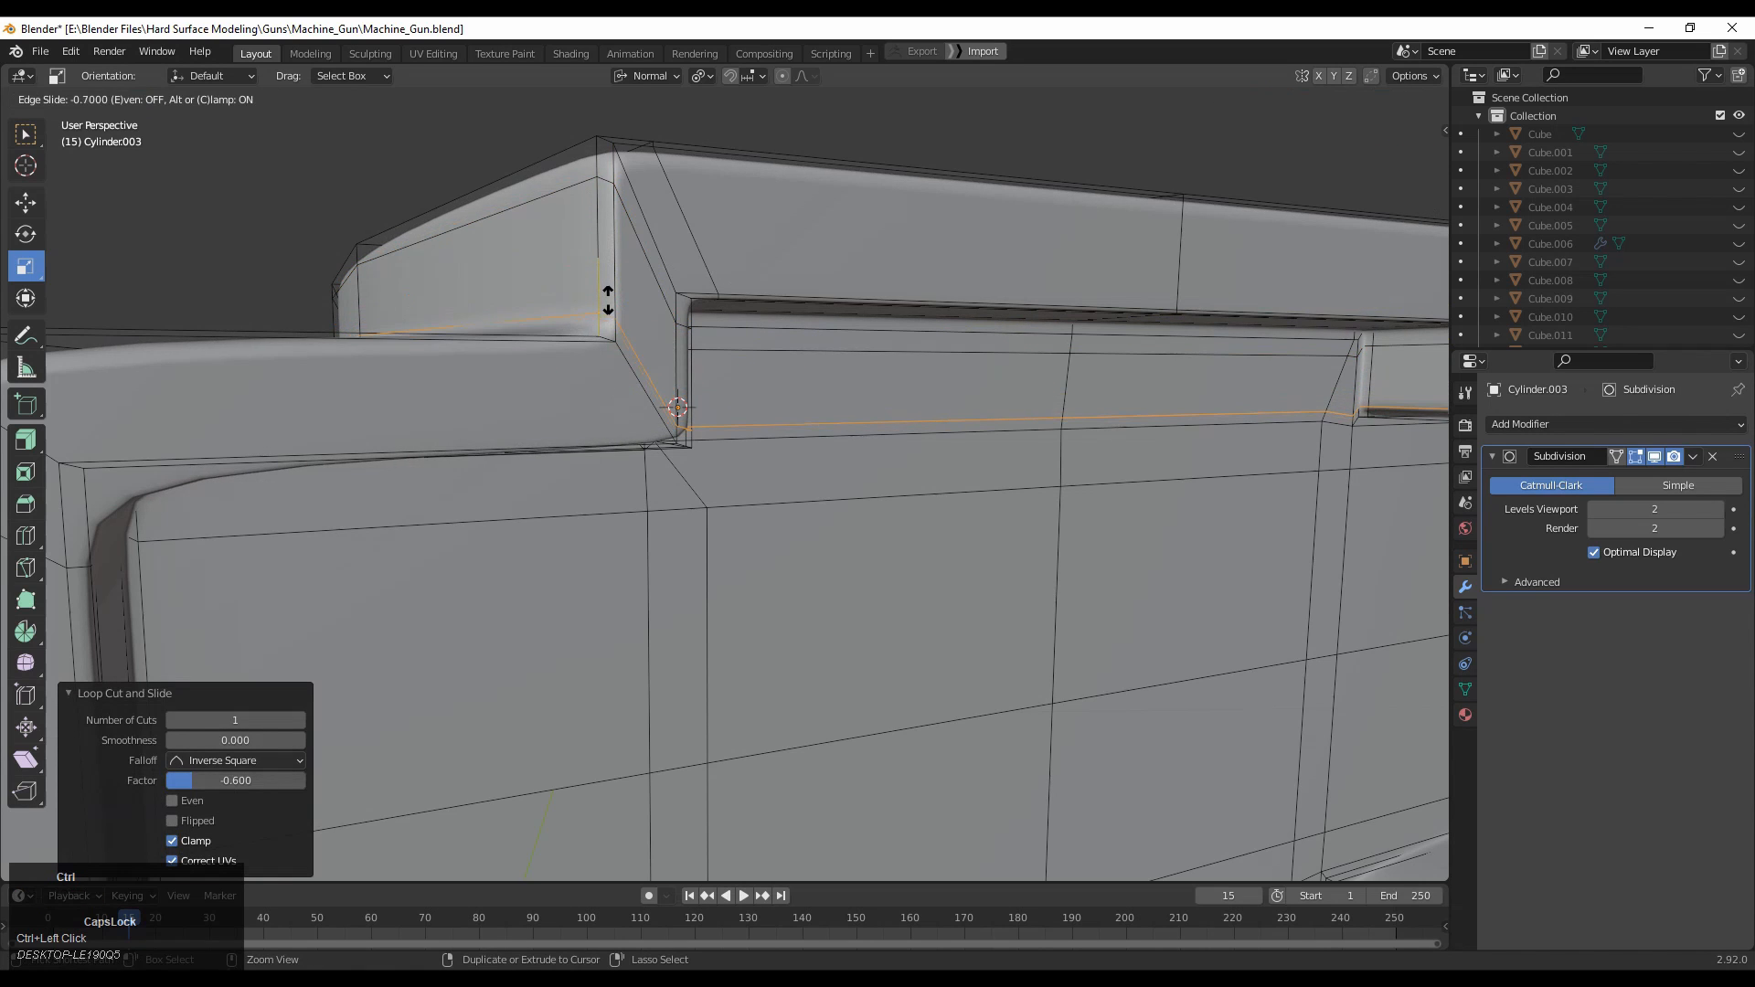
pyautogui.keyDown('alt'); pyautogui.click(639, 255); pyautogui.keyUp('alt')
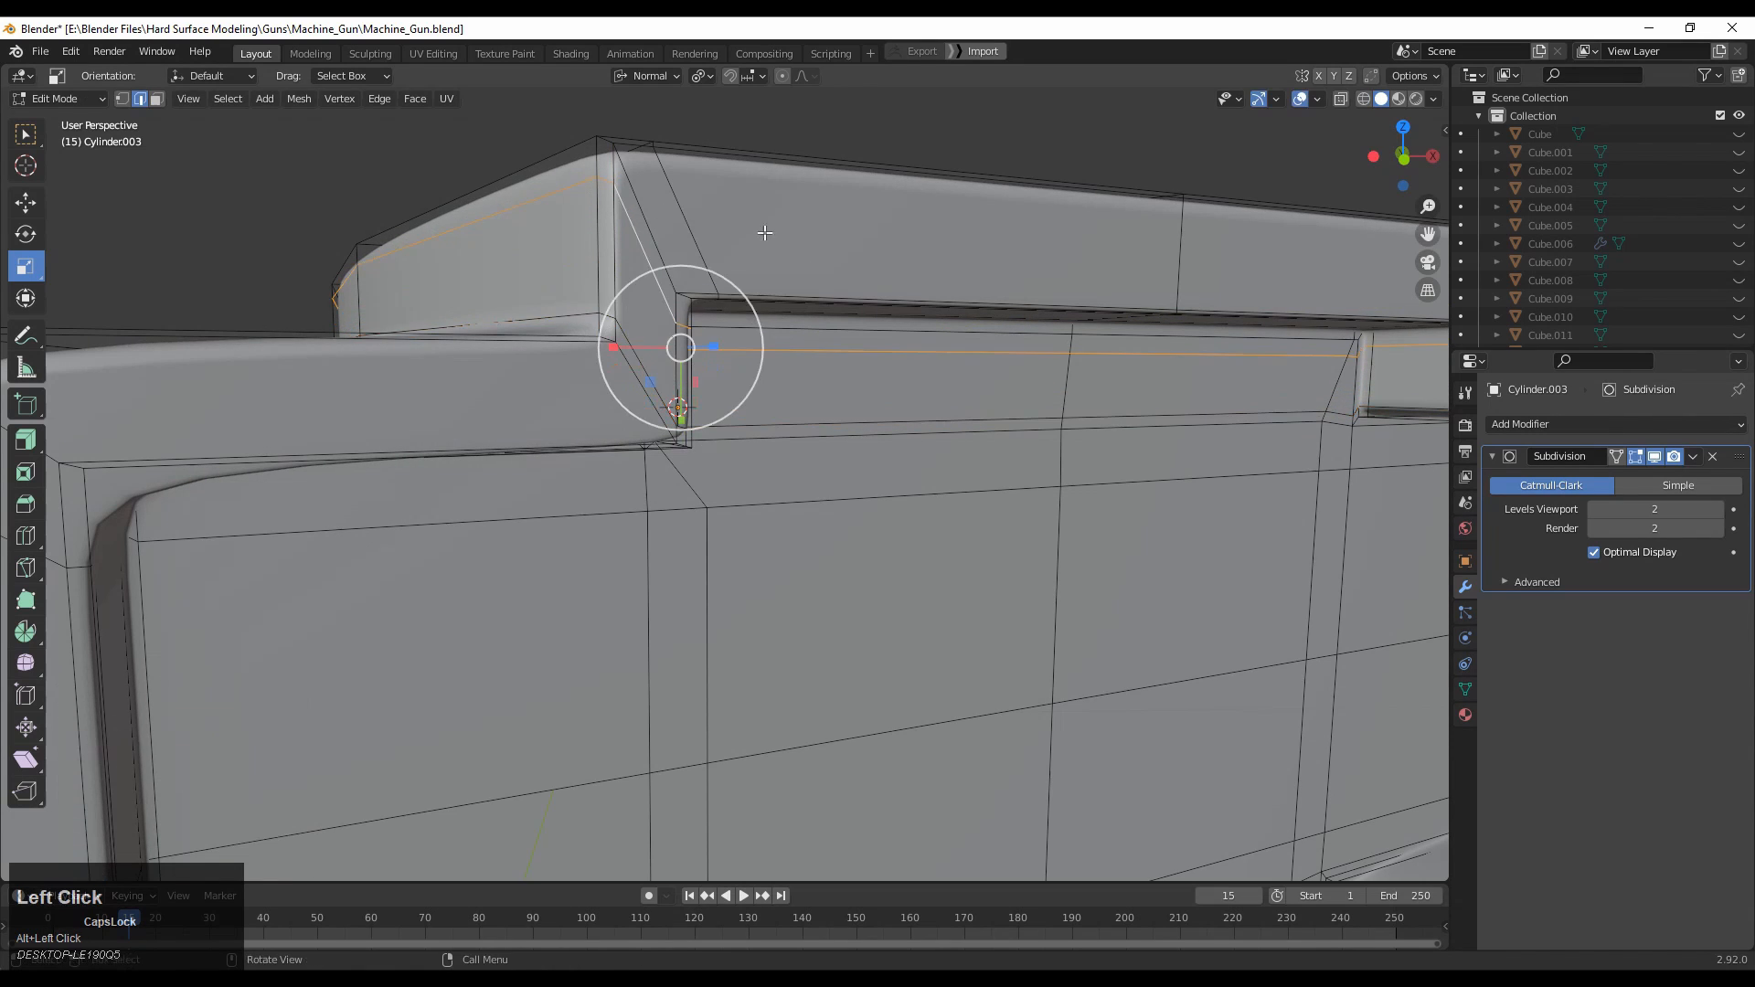
pyautogui.click(804, 433)
# Select the whole mesh and symmetrize it along Z, copying the edited upper half onto the lower half.
pyautogui.keyDown('ctrl'); pyautogui.moveTo(804, 431); pyautogui.dragTo(848, 405, button='middle'); pyautogui.keyUp('ctrl')
pyautogui.press('a')
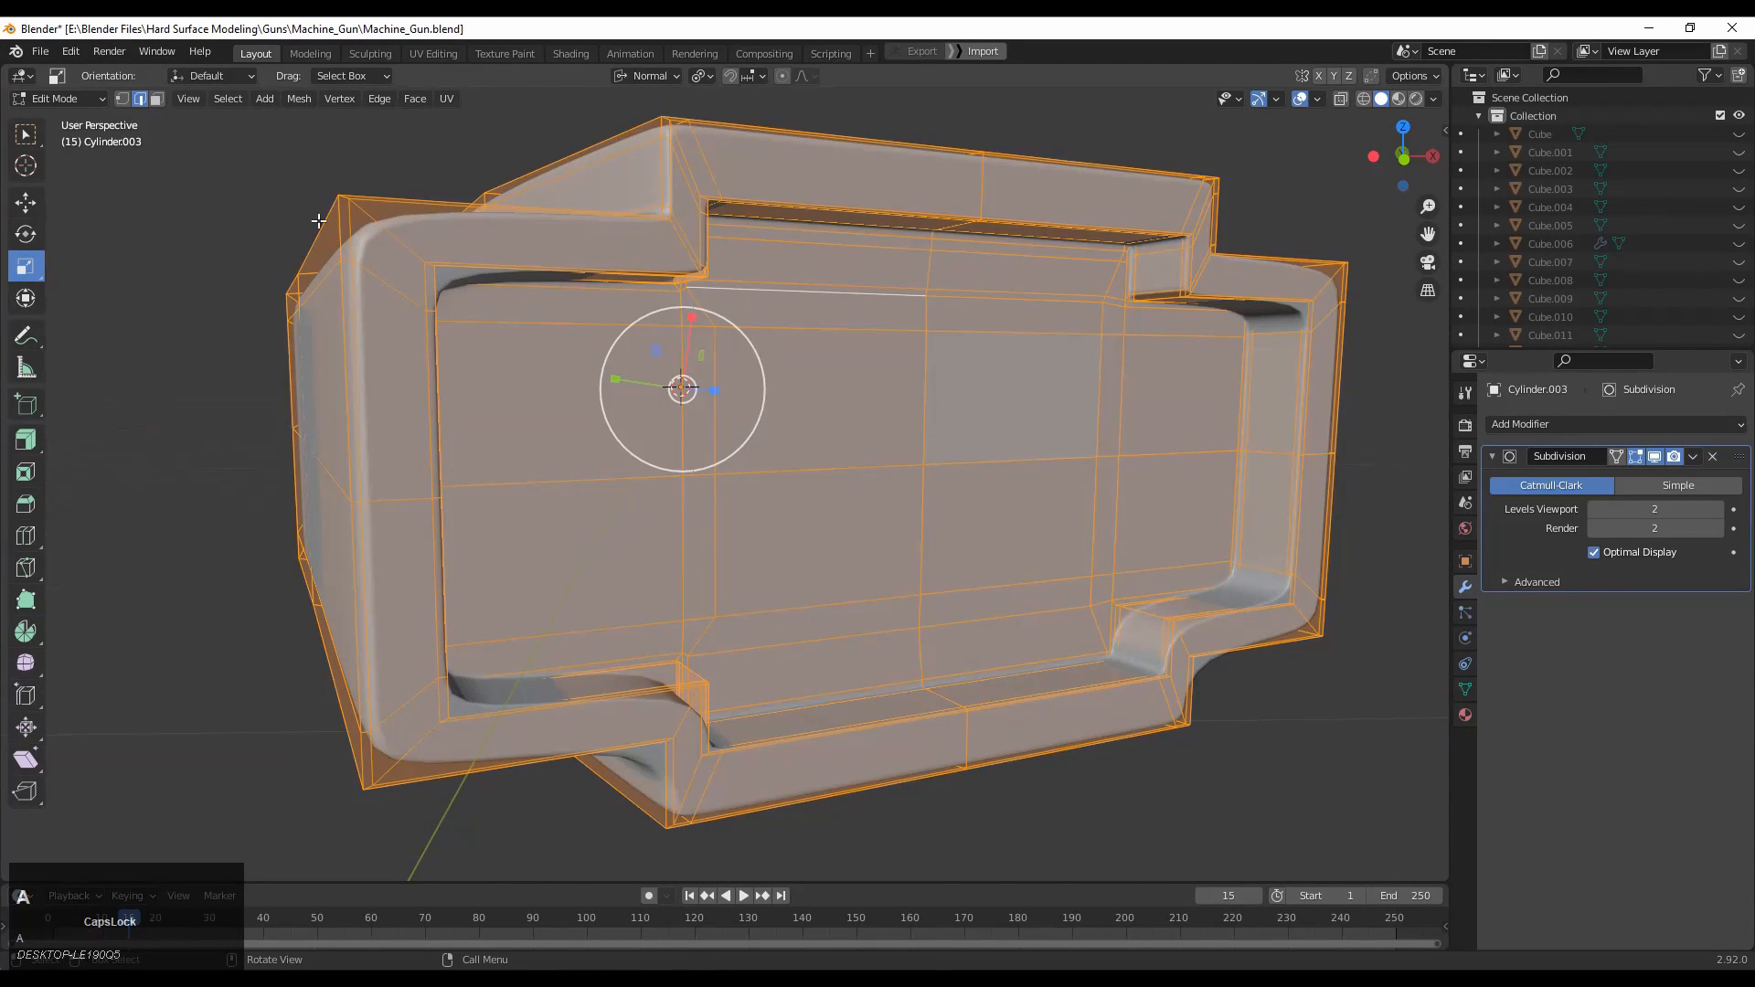
pyautogui.click(299, 98)
pyautogui.click(326, 356)
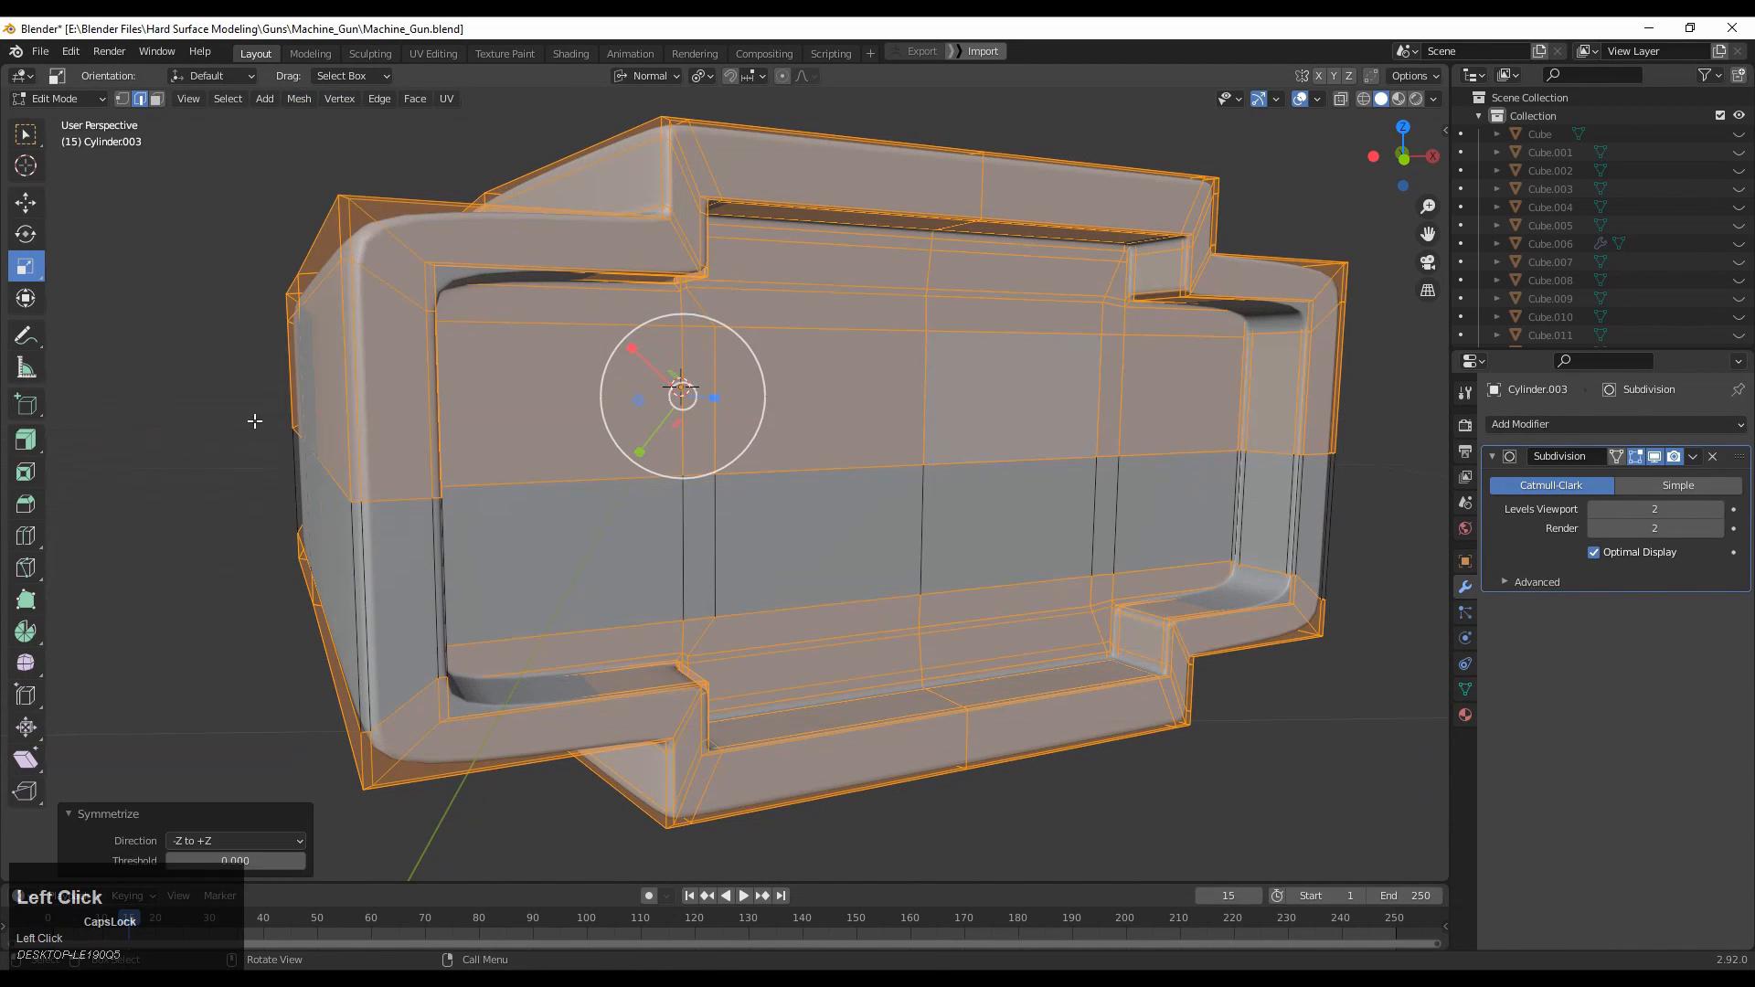
pyautogui.click(239, 457)
# Undo the loop cut below the recess's upper edge and add one along the arm's side ledge near its outer edge, with factor -0.7.
pyautogui.keyDown('shift'); pyautogui.moveTo(530, 440); pyautogui.dragTo(578, 562, button='middle'); pyautogui.keyUp('shift')
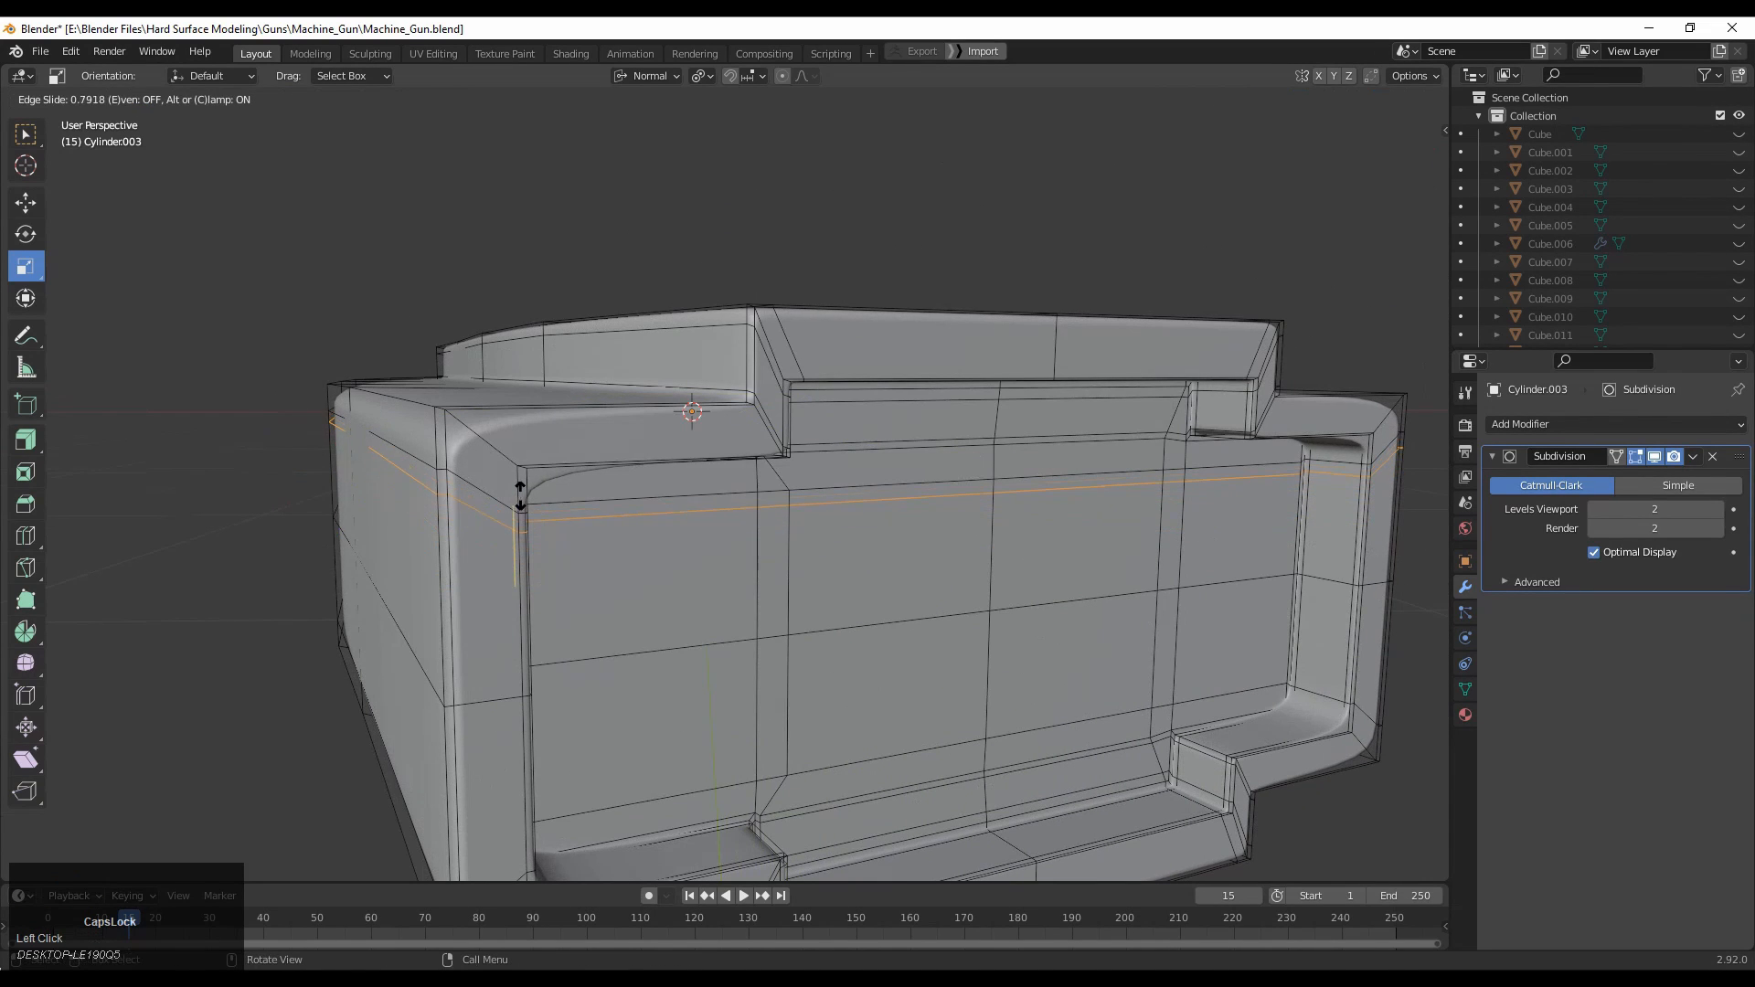
pyautogui.click(521, 495)
pyautogui.hotkey('ctrl', 'z')
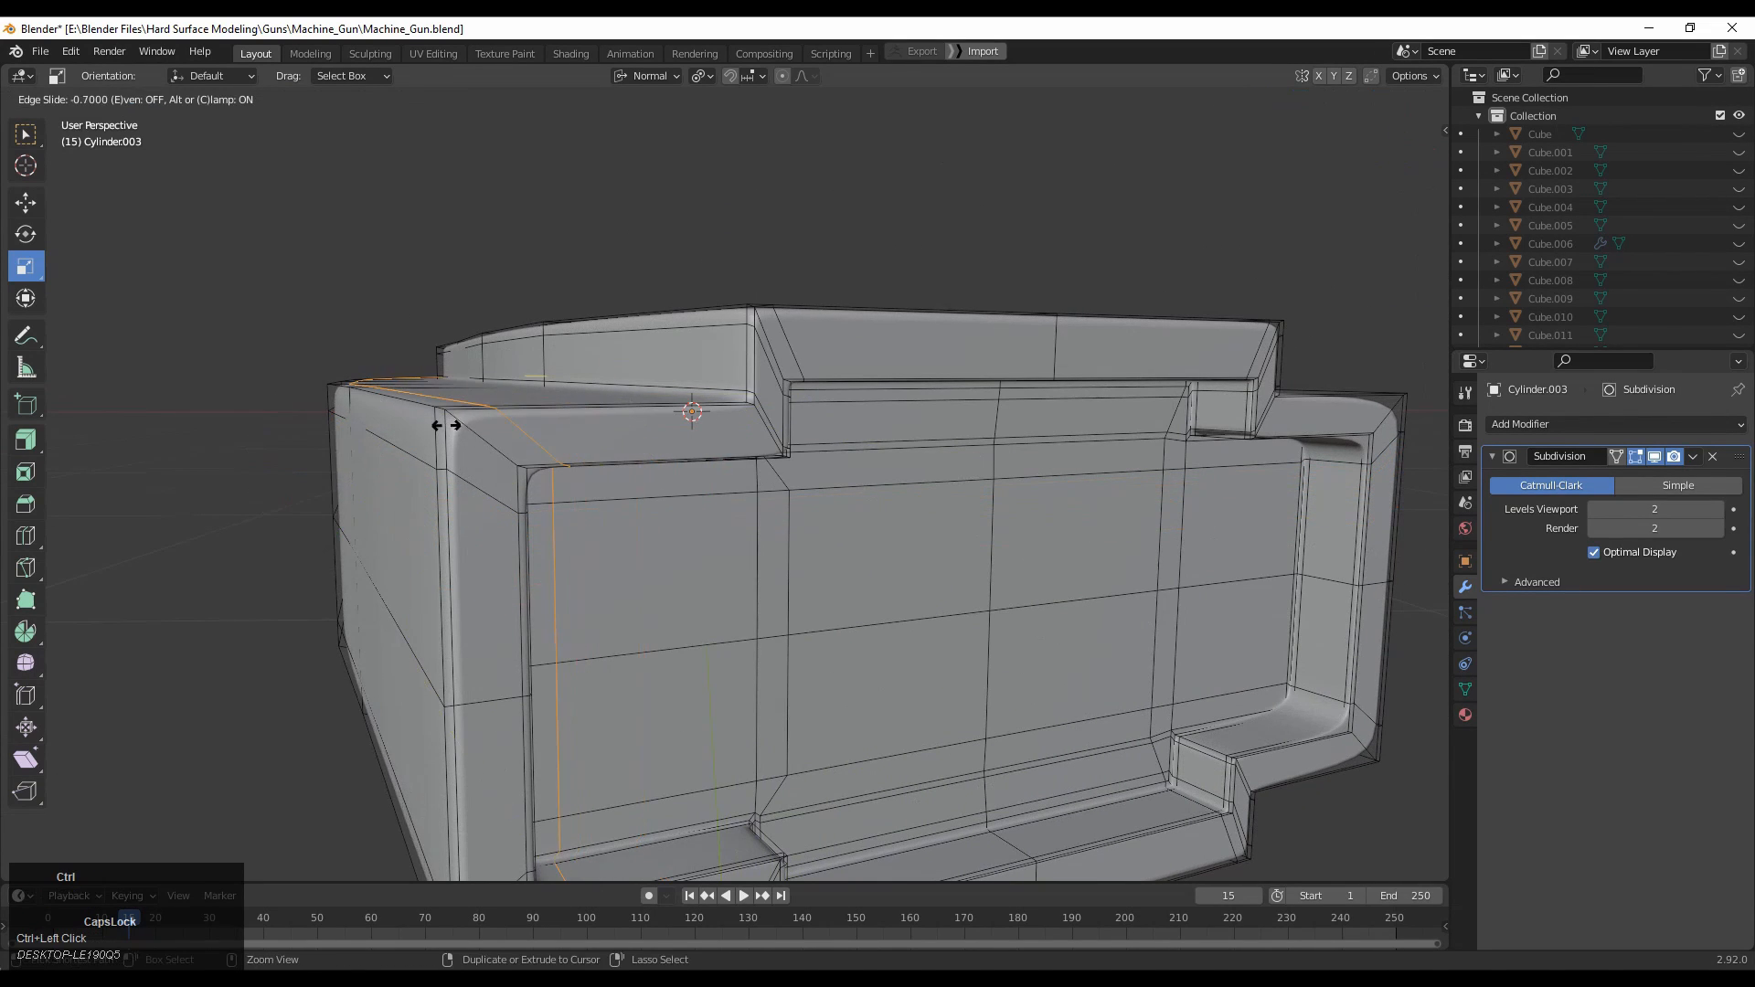
pyautogui.keyDown('ctrl'); pyautogui.click(447, 425); pyautogui.keyUp('ctrl')
pyautogui.keyDown('ctrl'); pyautogui.moveTo(447, 428); pyautogui.dragTo(562, 610, button='middle'); pyautogui.keyUp('ctrl')
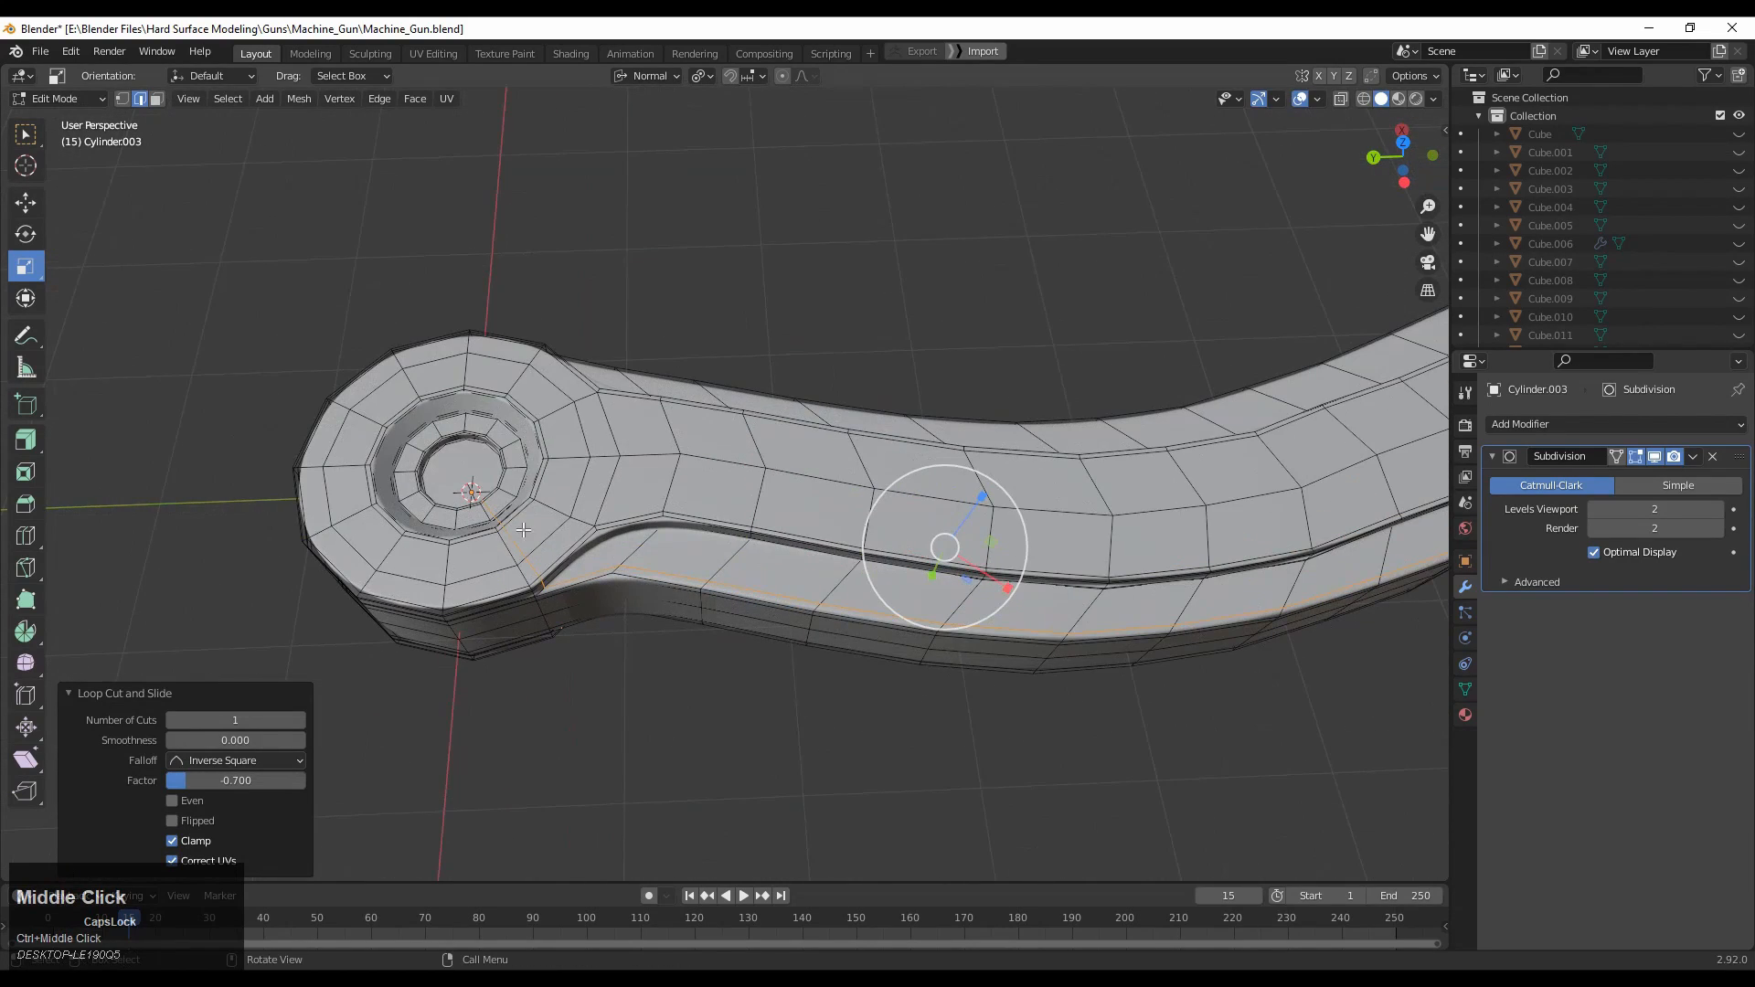
pyautogui.moveTo(523, 530); pyautogui.dragTo(439, 613, button='middle')
pyautogui.moveTo(439, 612); pyautogui.dragTo(654, 557, button='middle')
pyautogui.keyDown('ctrl'); pyautogui.moveTo(653, 557); pyautogui.dragTo(423, 548, button='middle'); pyautogui.keyUp('ctrl')
pyautogui.press('Tab')
pyautogui.keyDown('shift'); pyautogui.moveTo(534, 466); pyautogui.dragTo(770, 455, button='middle'); pyautogui.keyUp('shift')
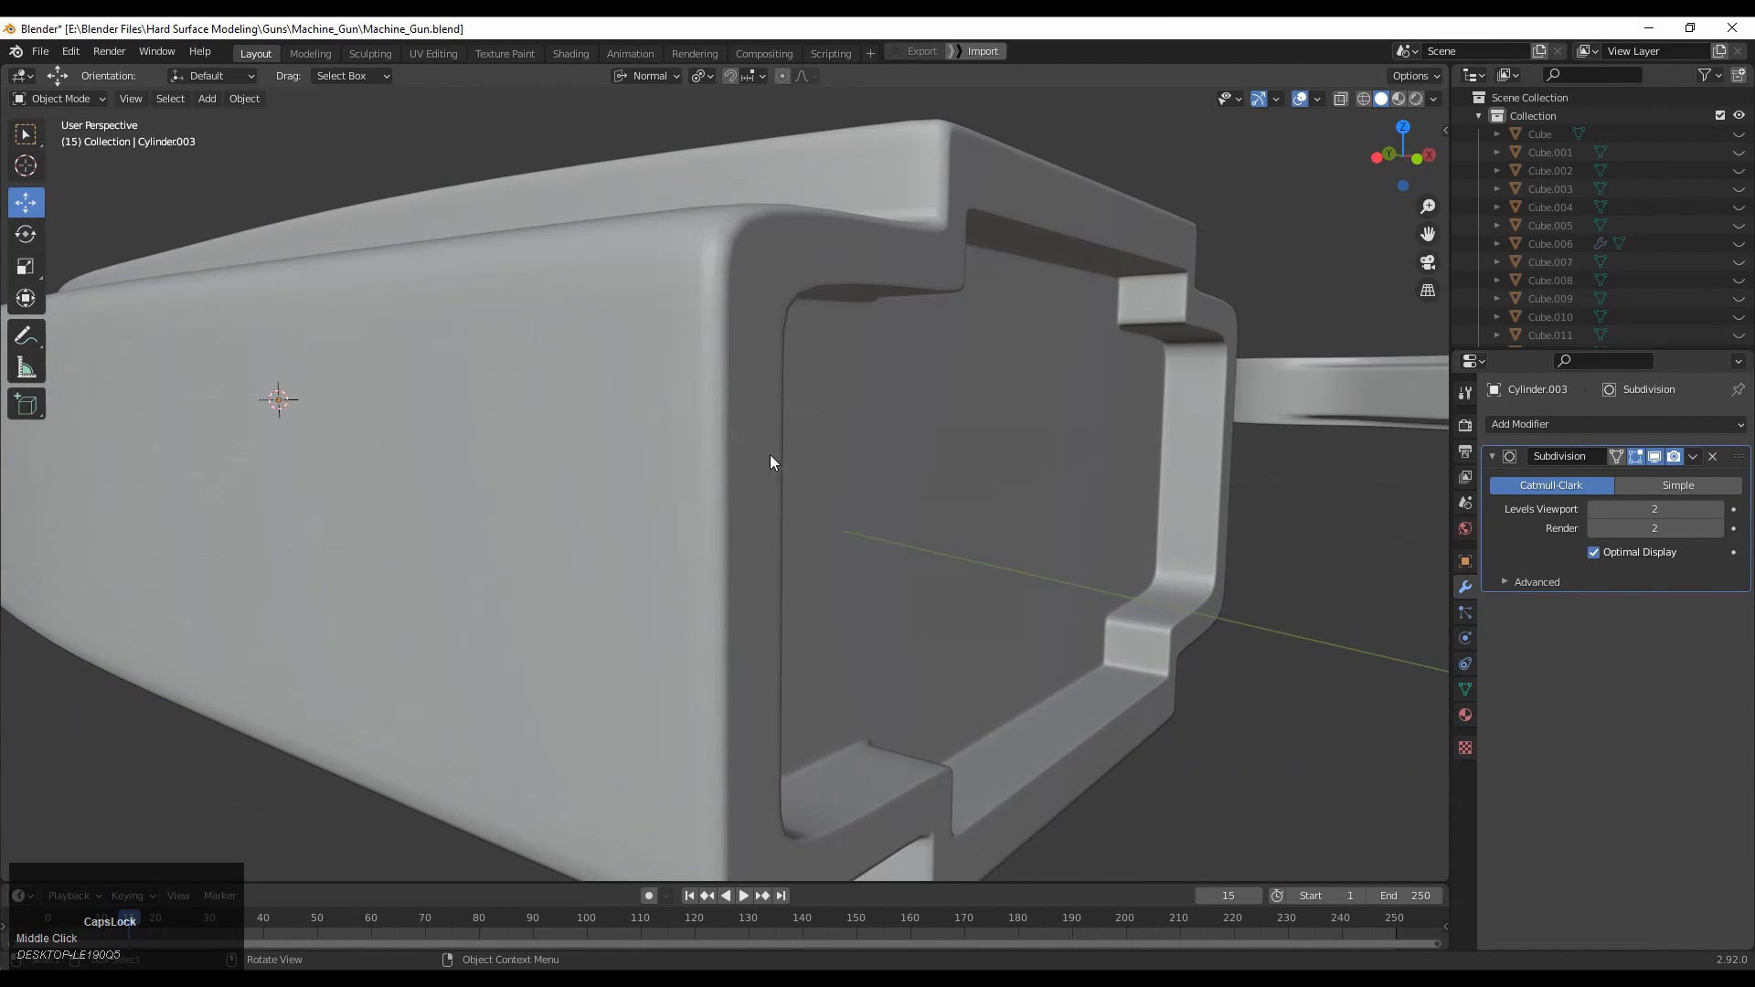
# Add an edge loop around the arm close to its capped end with a slide factor of -0.6.
pyautogui.press('Tab')
pyautogui.moveTo(274, 286); pyautogui.dragTo(817, 351, button='middle')
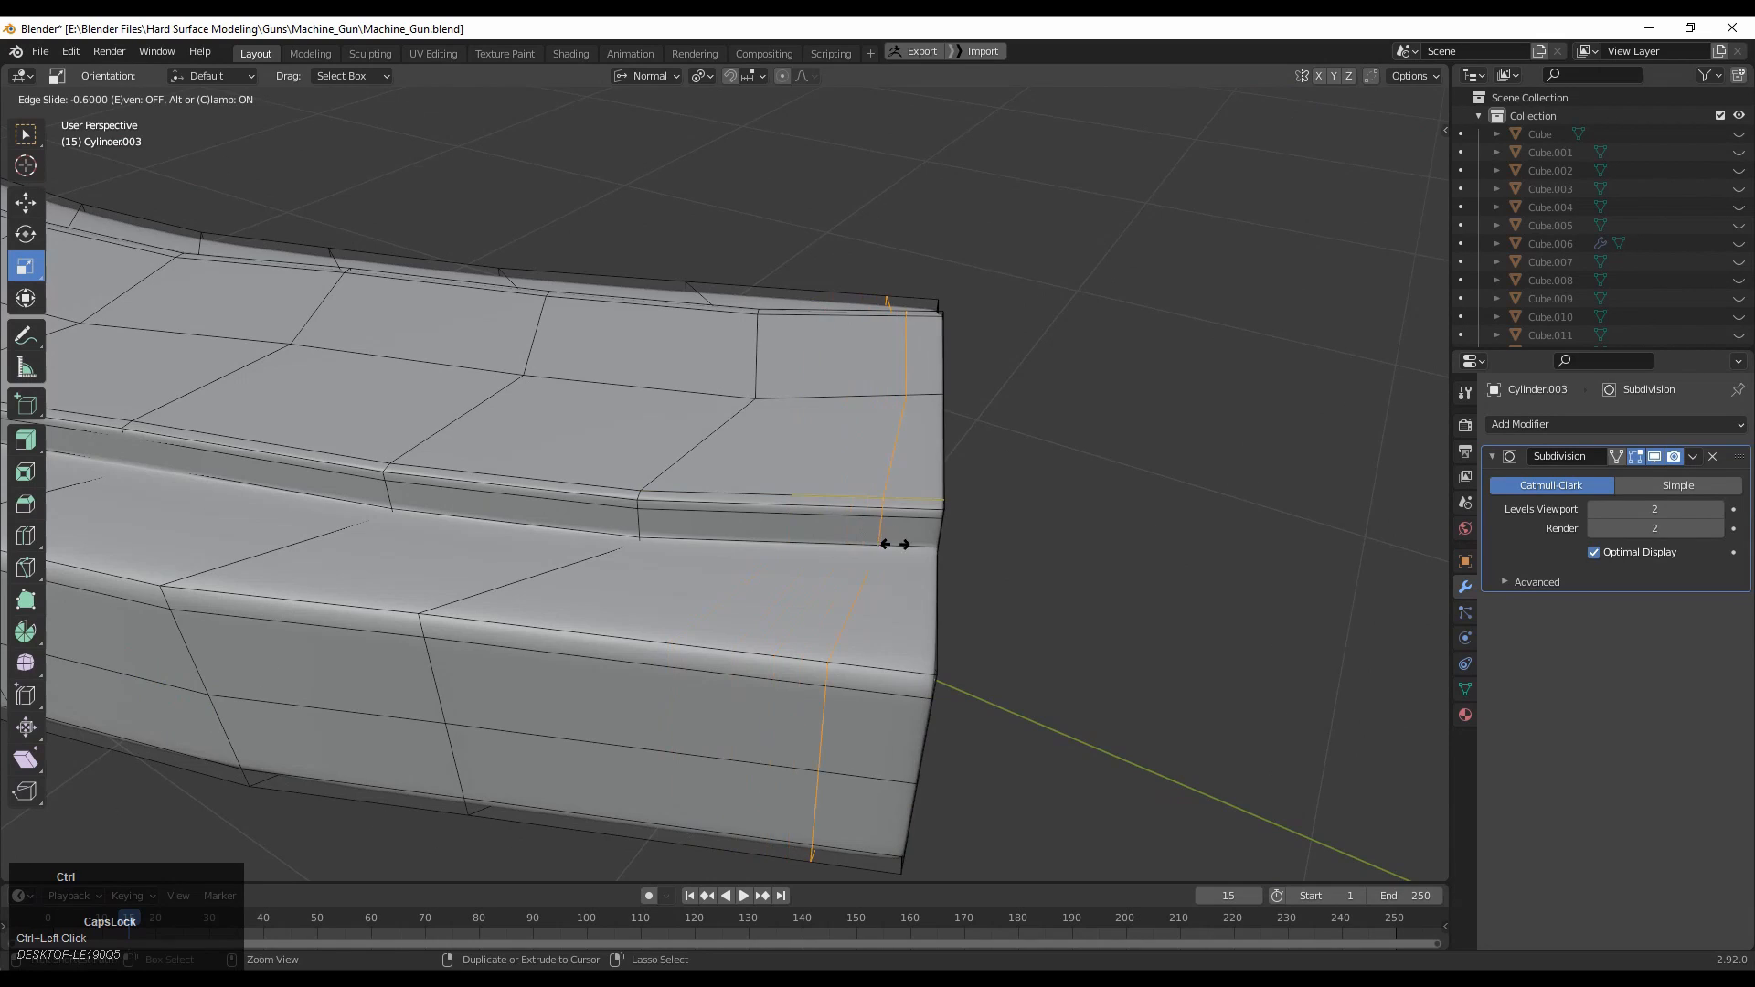
pyautogui.click(898, 544)
pyautogui.moveTo(898, 544); pyautogui.dragTo(998, 533, button='middle')
pyautogui.press('Tab')
# Switch to the top orthographic view and open the arm's mesh for editing at its lower bend.
pyautogui.moveTo(1380, 157); pyautogui.dragTo(1241, 342, button='middle')
pyautogui.click(1378, 157)
pyautogui.moveTo(1403, 155); pyautogui.dragTo(1380, 174)
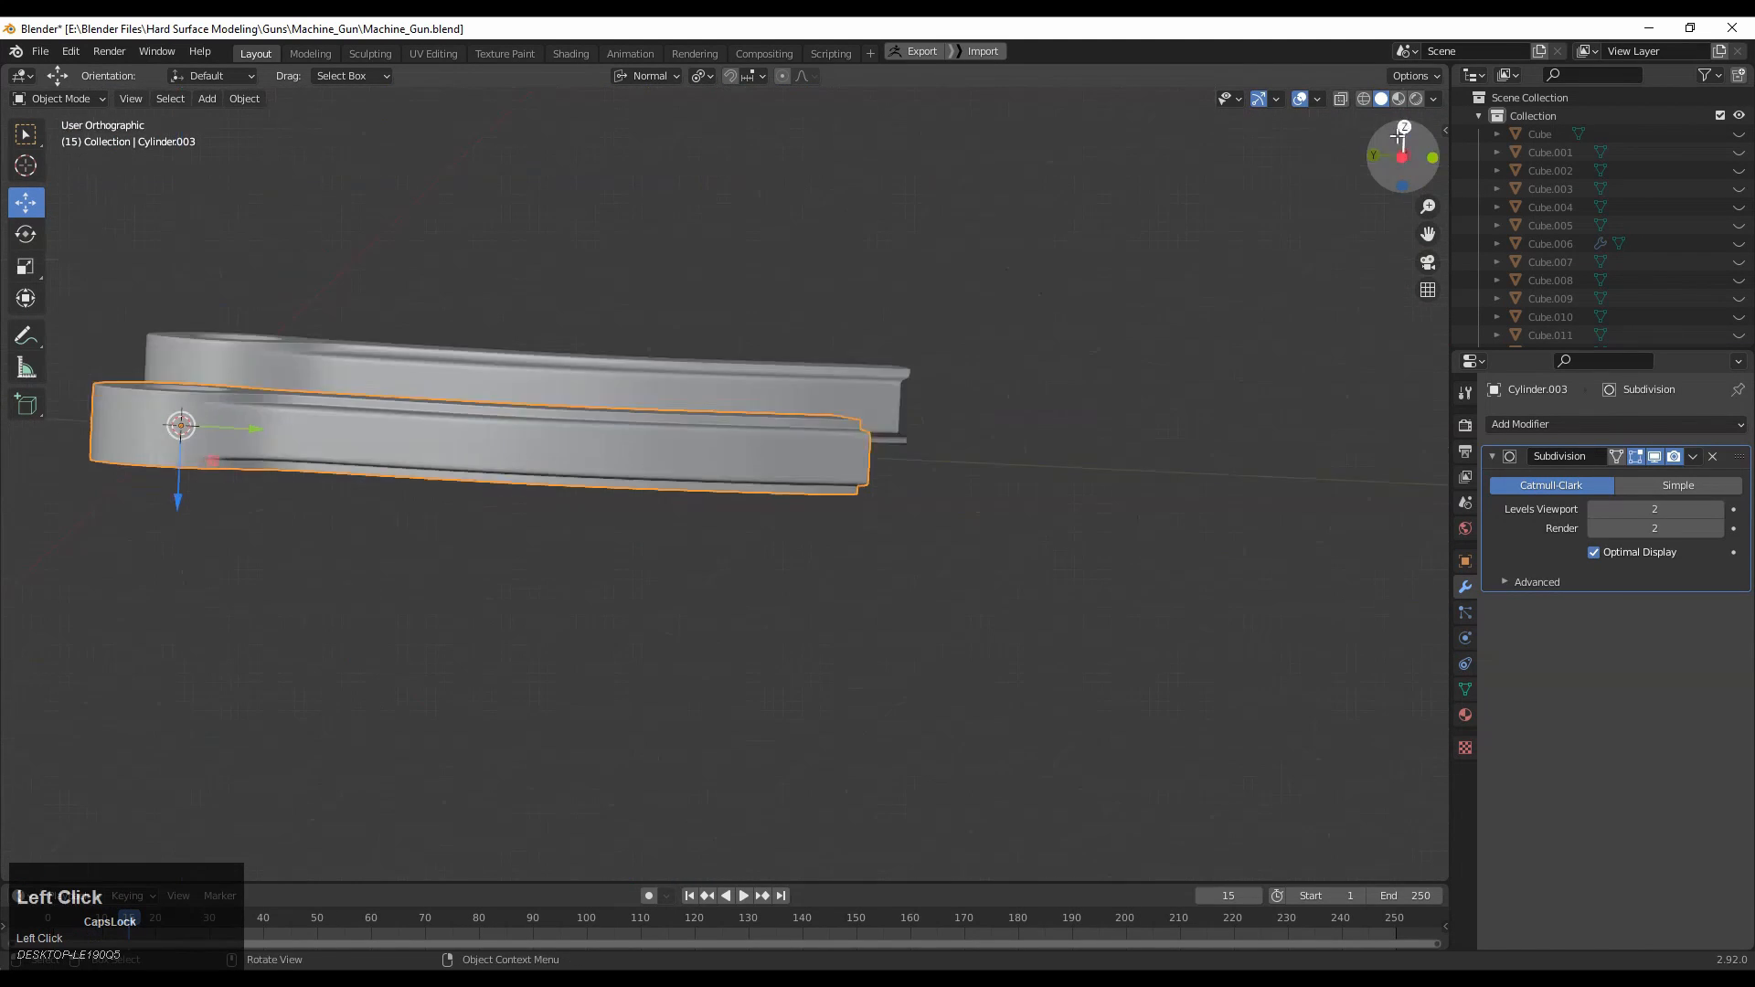
pyautogui.moveTo(1380, 174); pyautogui.dragTo(1058, 642, button='middle')
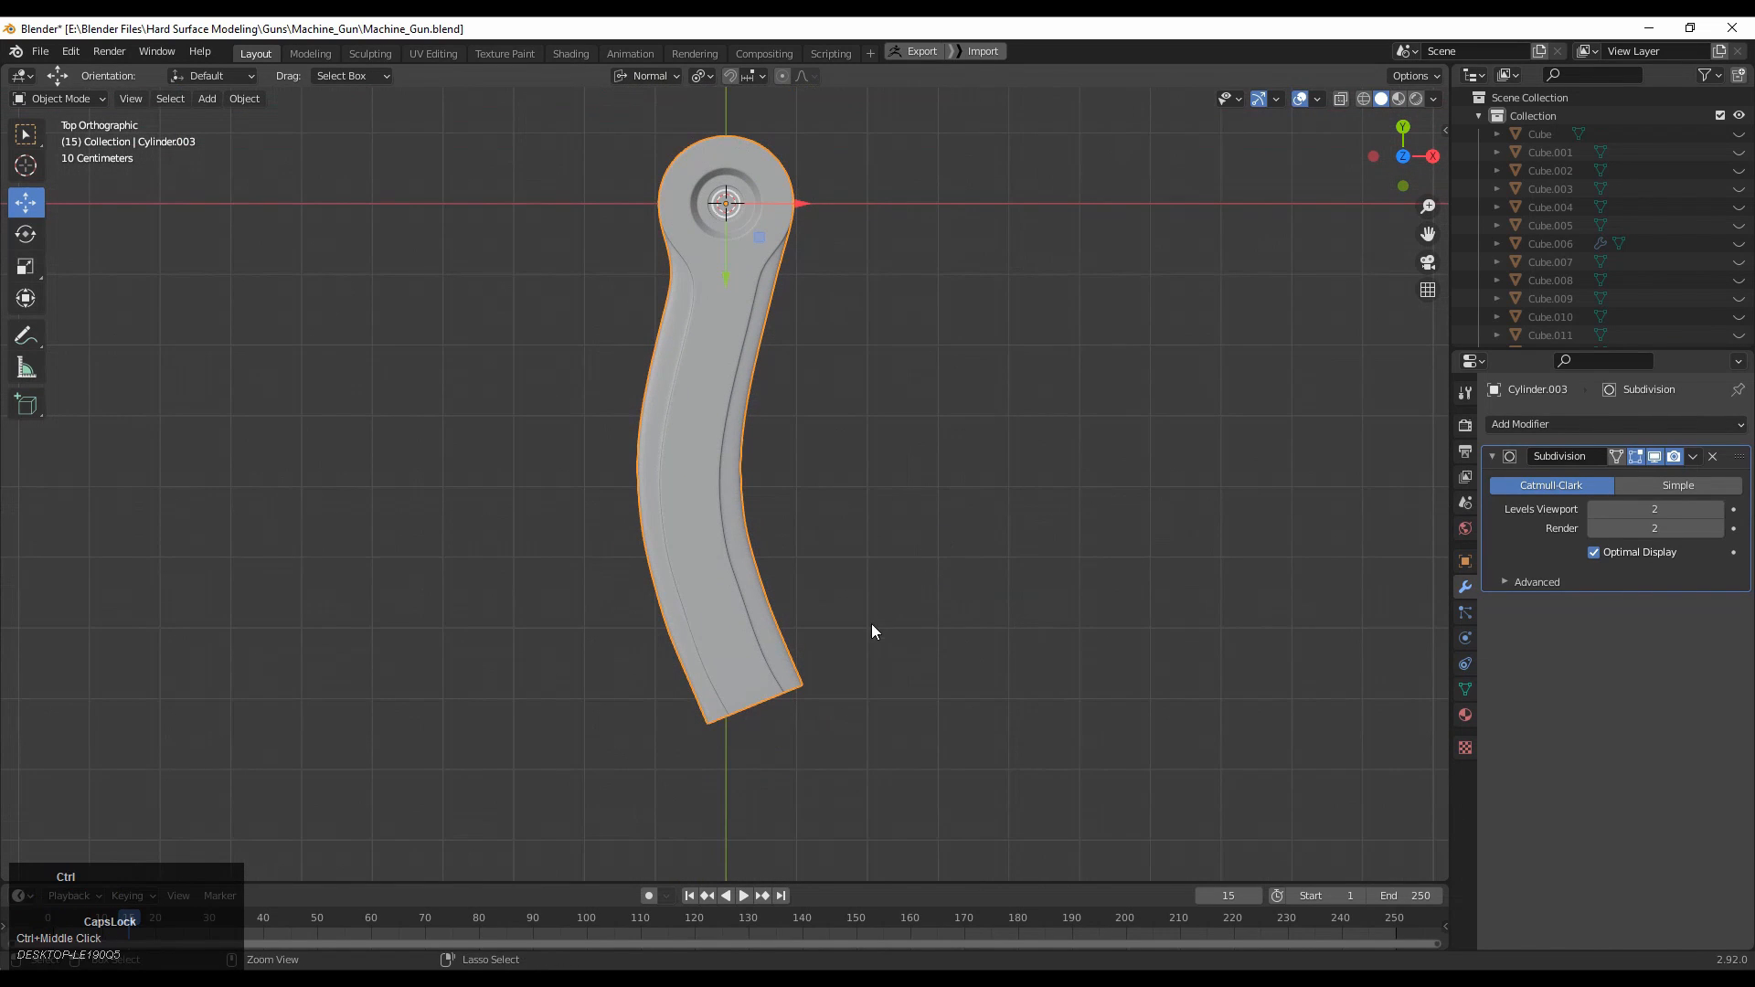
pyautogui.press('Tab')
pyautogui.moveTo(757, 658)
pyautogui.keyDown('ctrl'); pyautogui.mouseDown(button='middle')
pyautogui.moveTo(758, 640)
pyautogui.moveTo(743, 656)
pyautogui.mouseUp(button='middle'); pyautogui.keyUp('ctrl')
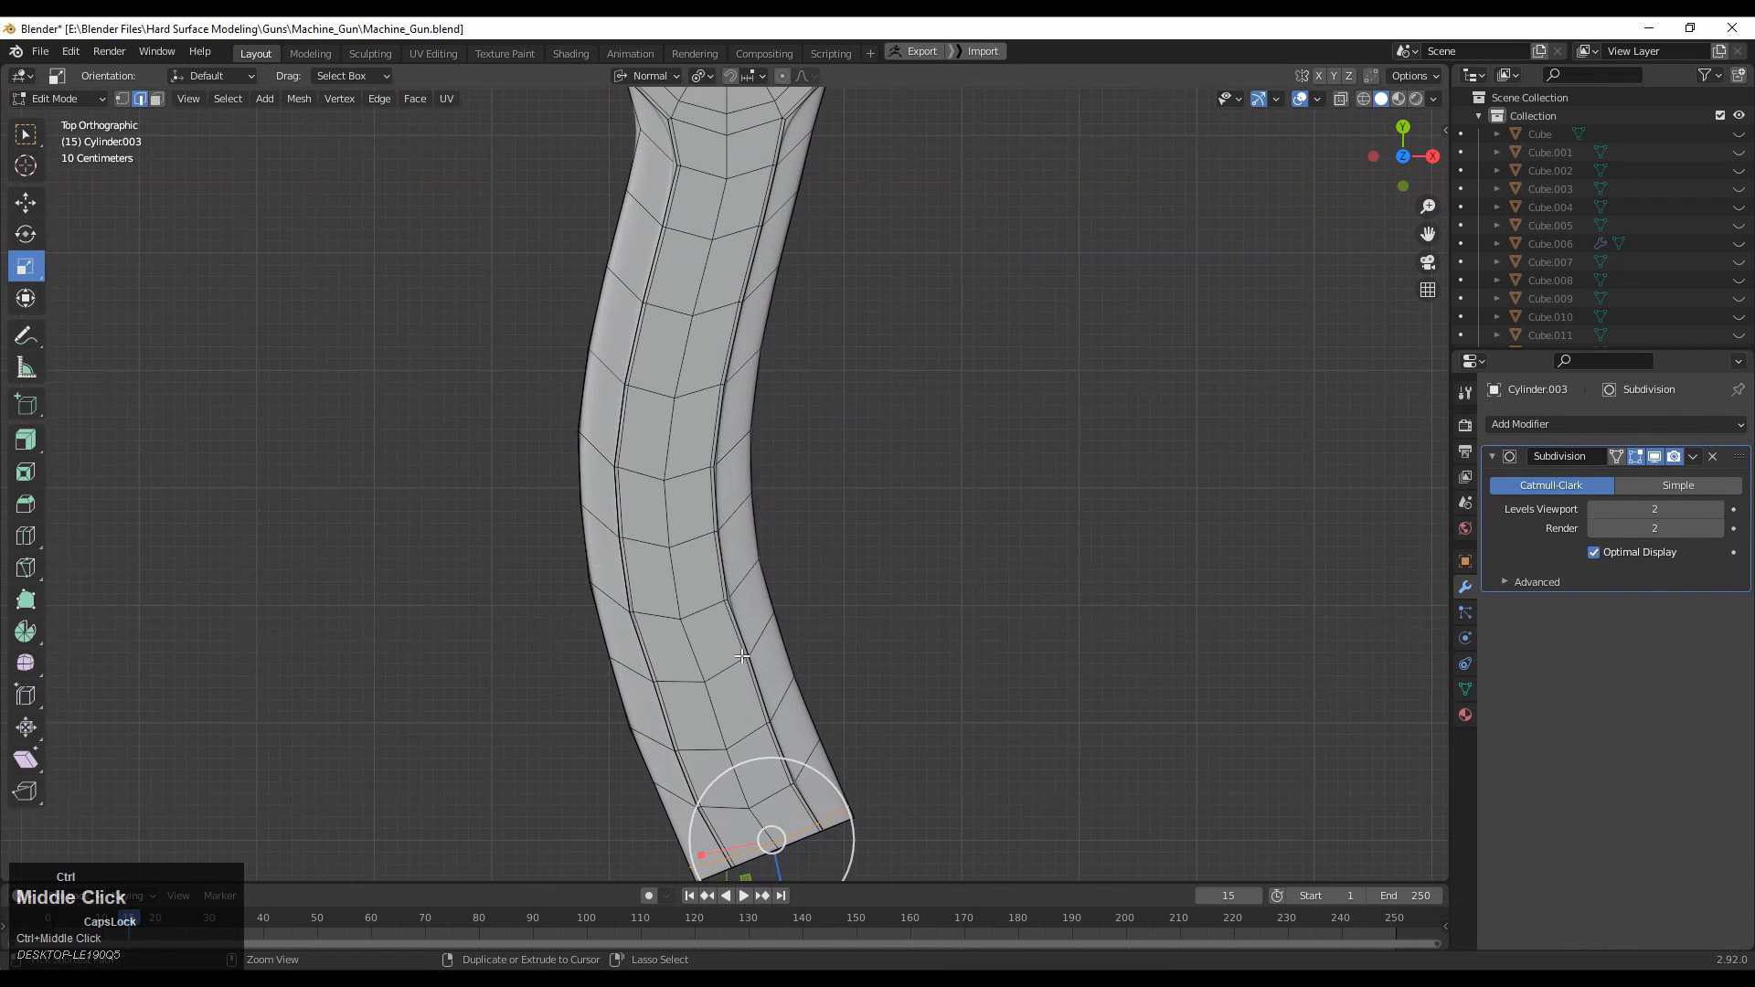
pyautogui.click(629, 726)
pyautogui.keyDown('ctrl'); pyautogui.moveTo(629, 728); pyautogui.dragTo(631, 704, button='middle'); pyautogui.keyUp('ctrl')
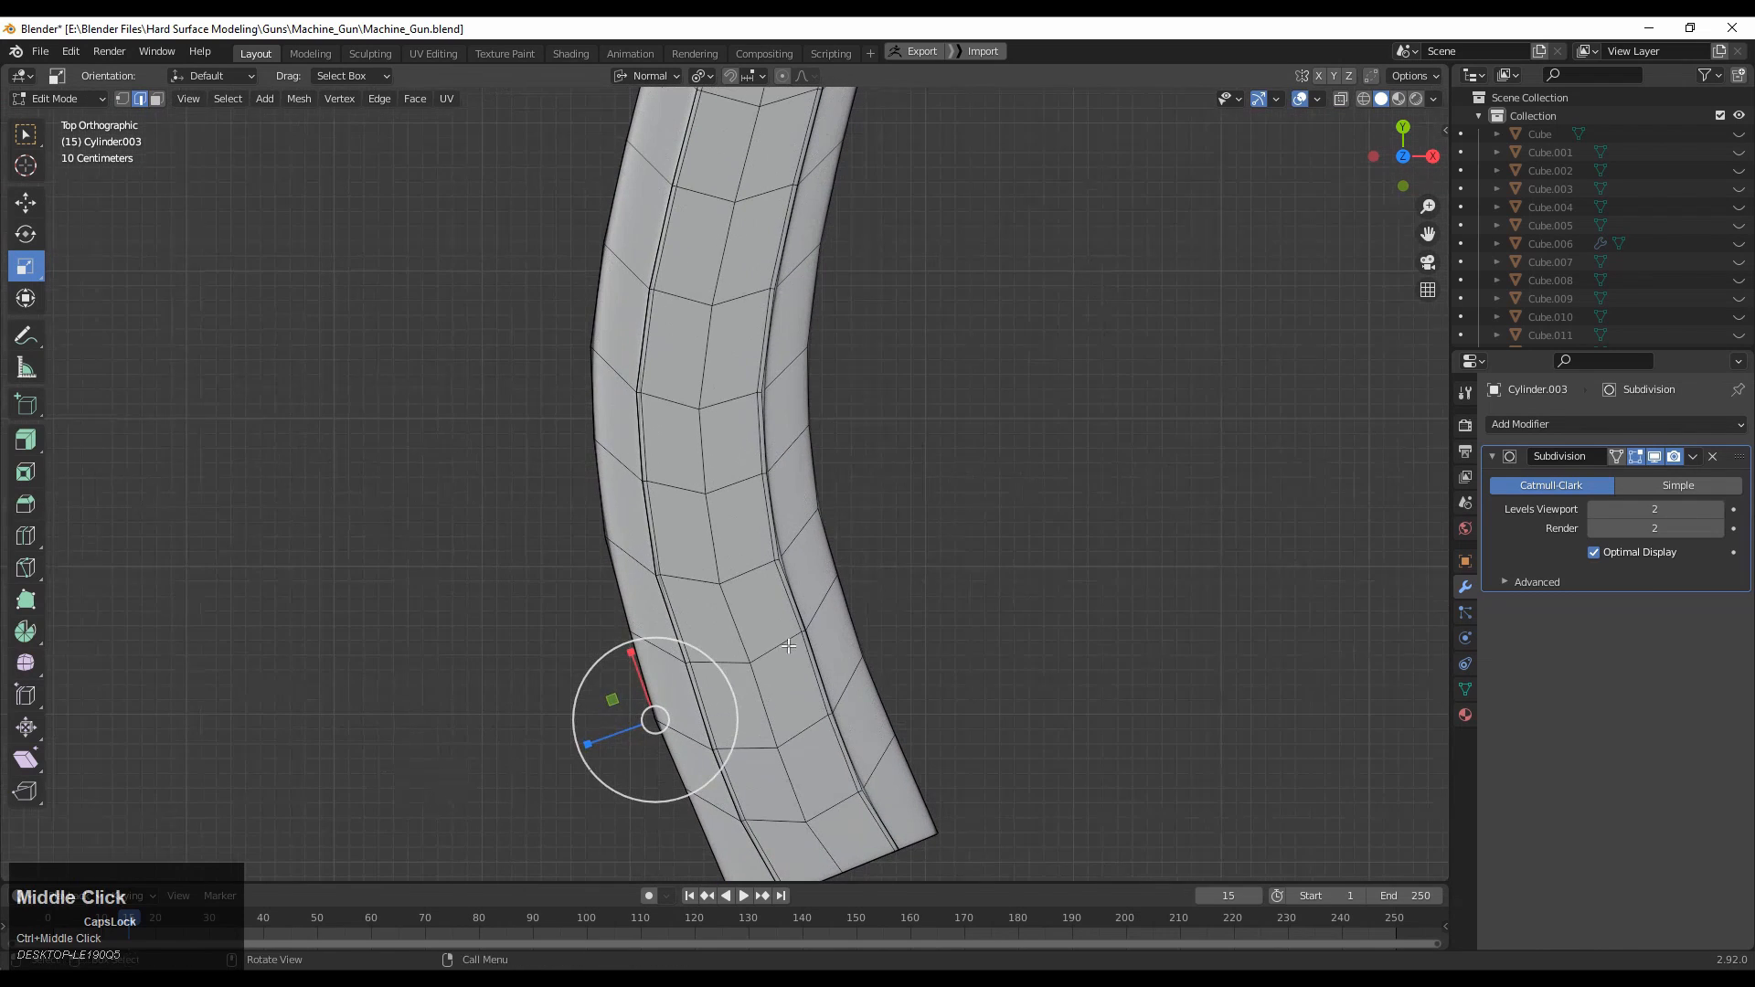
# Hide Subdivision in the viewport and move the cross loop at the lower bend about -0.035 m along global X.
pyautogui.keyDown('alt'); pyautogui.click(790, 637); pyautogui.keyUp('alt')
pyautogui.click(37, 210)
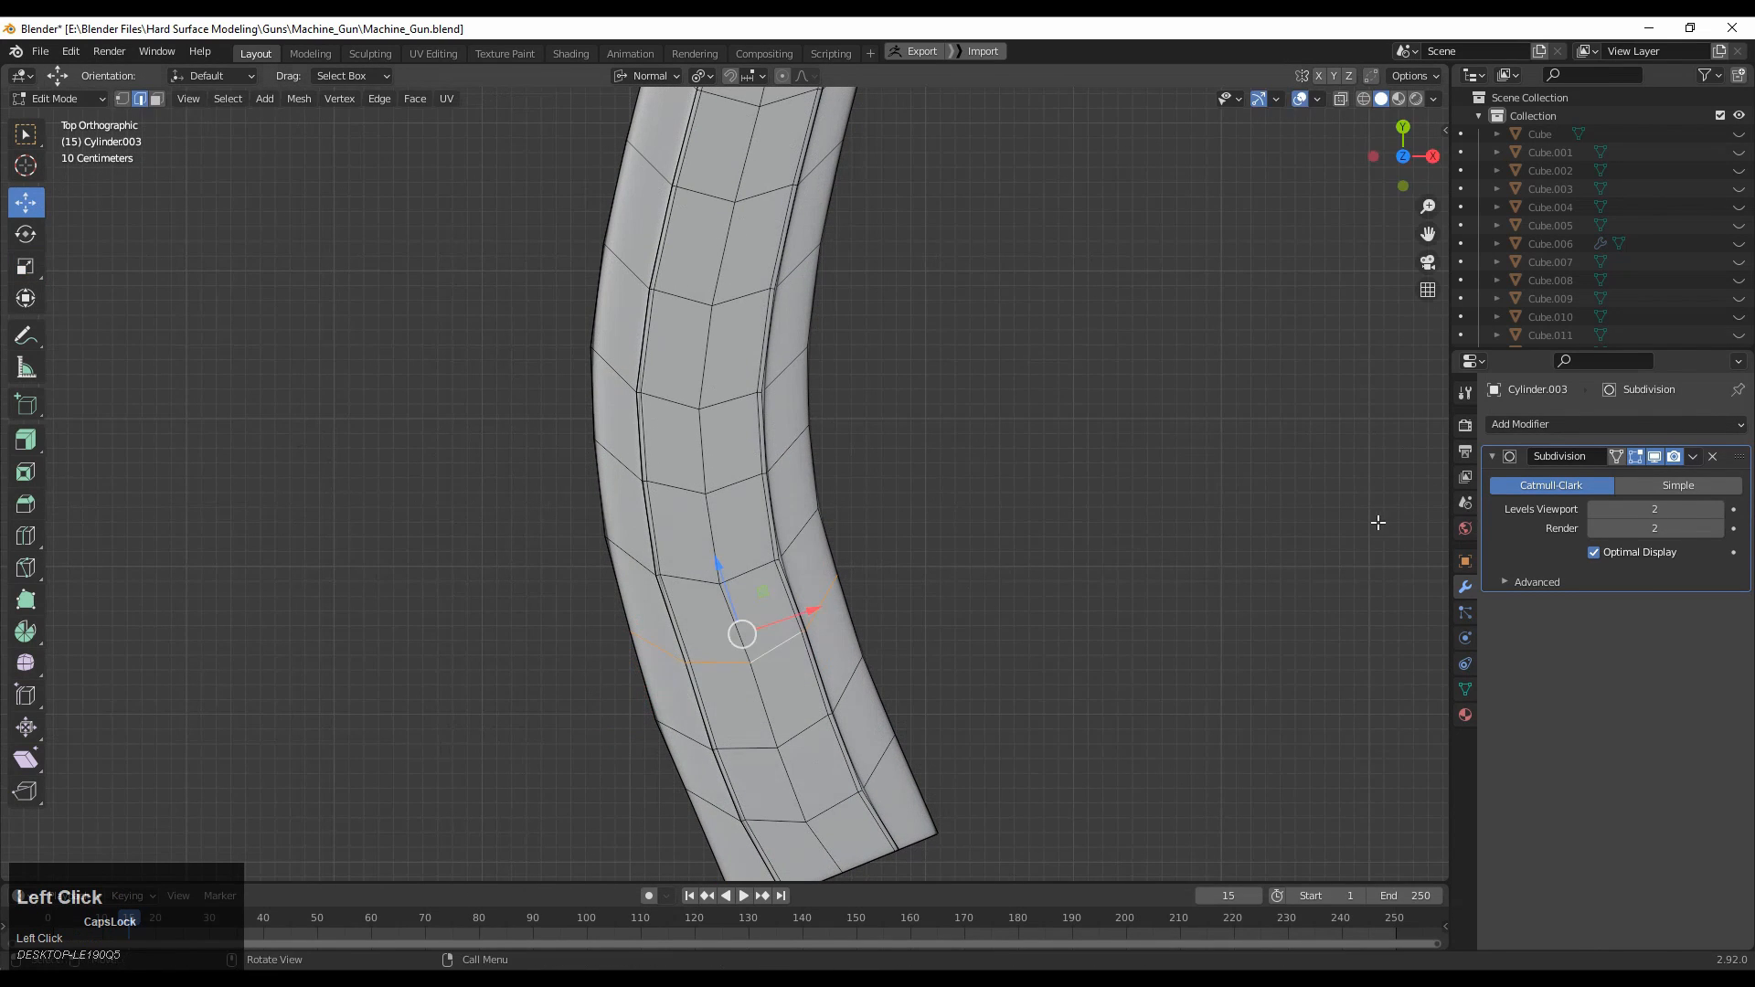
pyautogui.click(1654, 456)
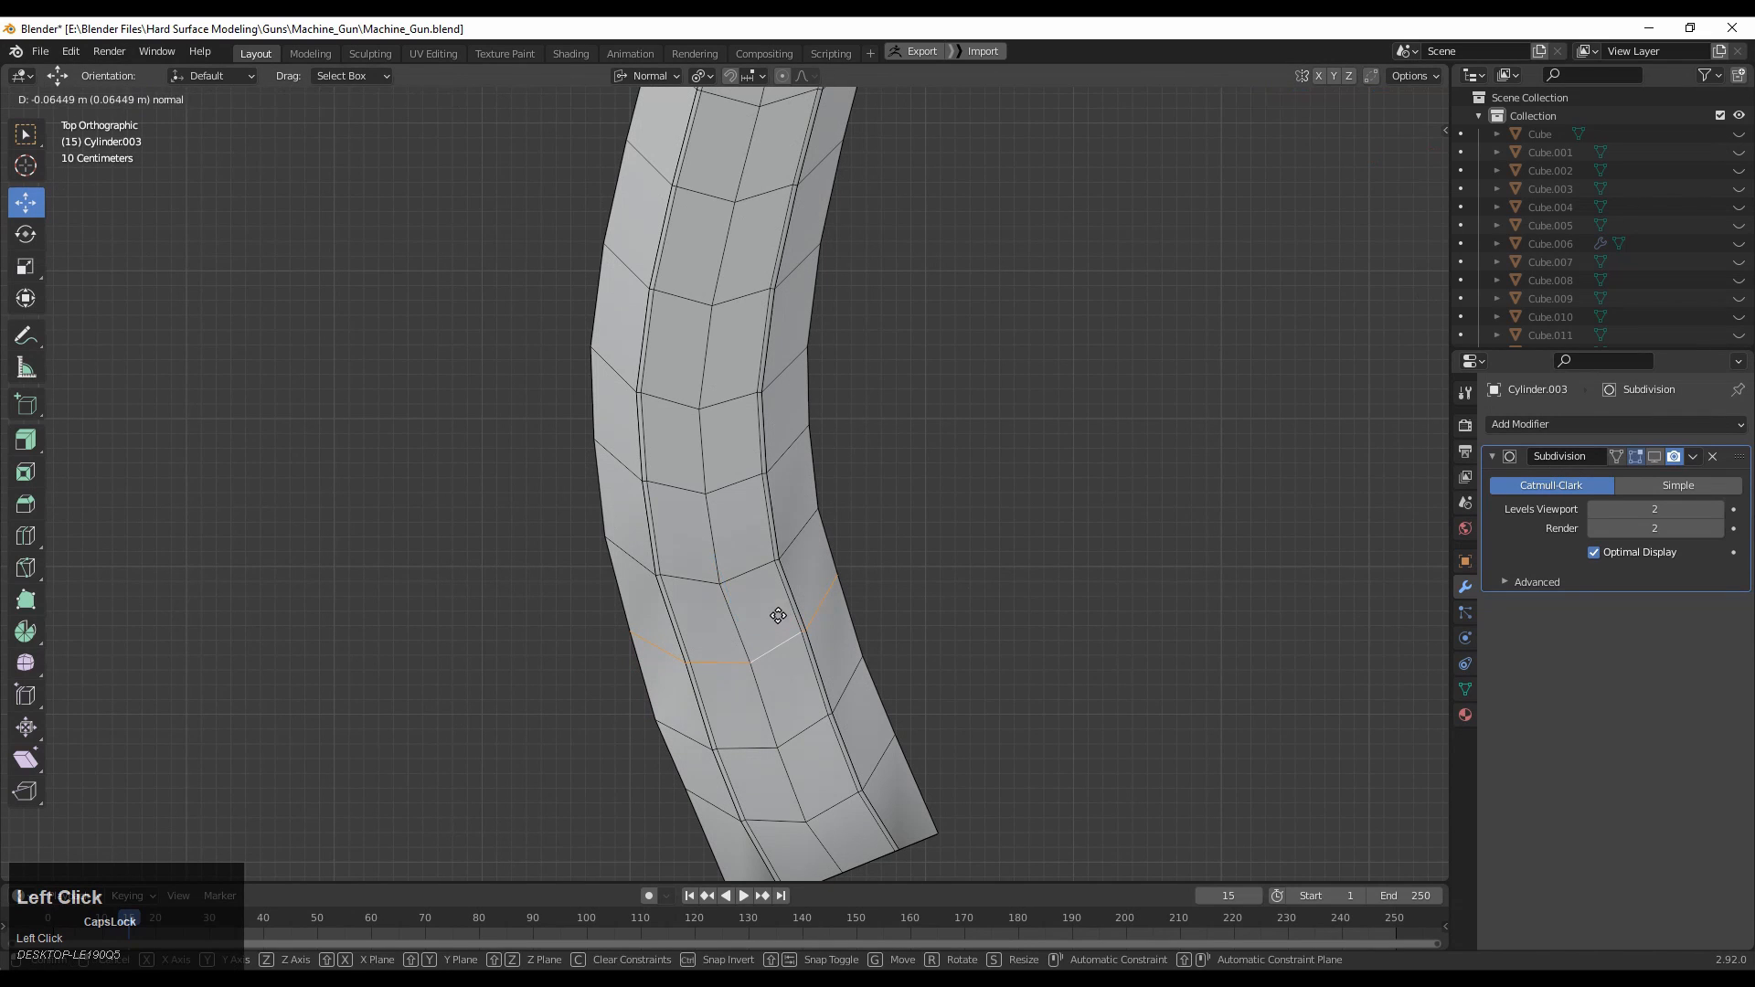
pyautogui.click(651, 75)
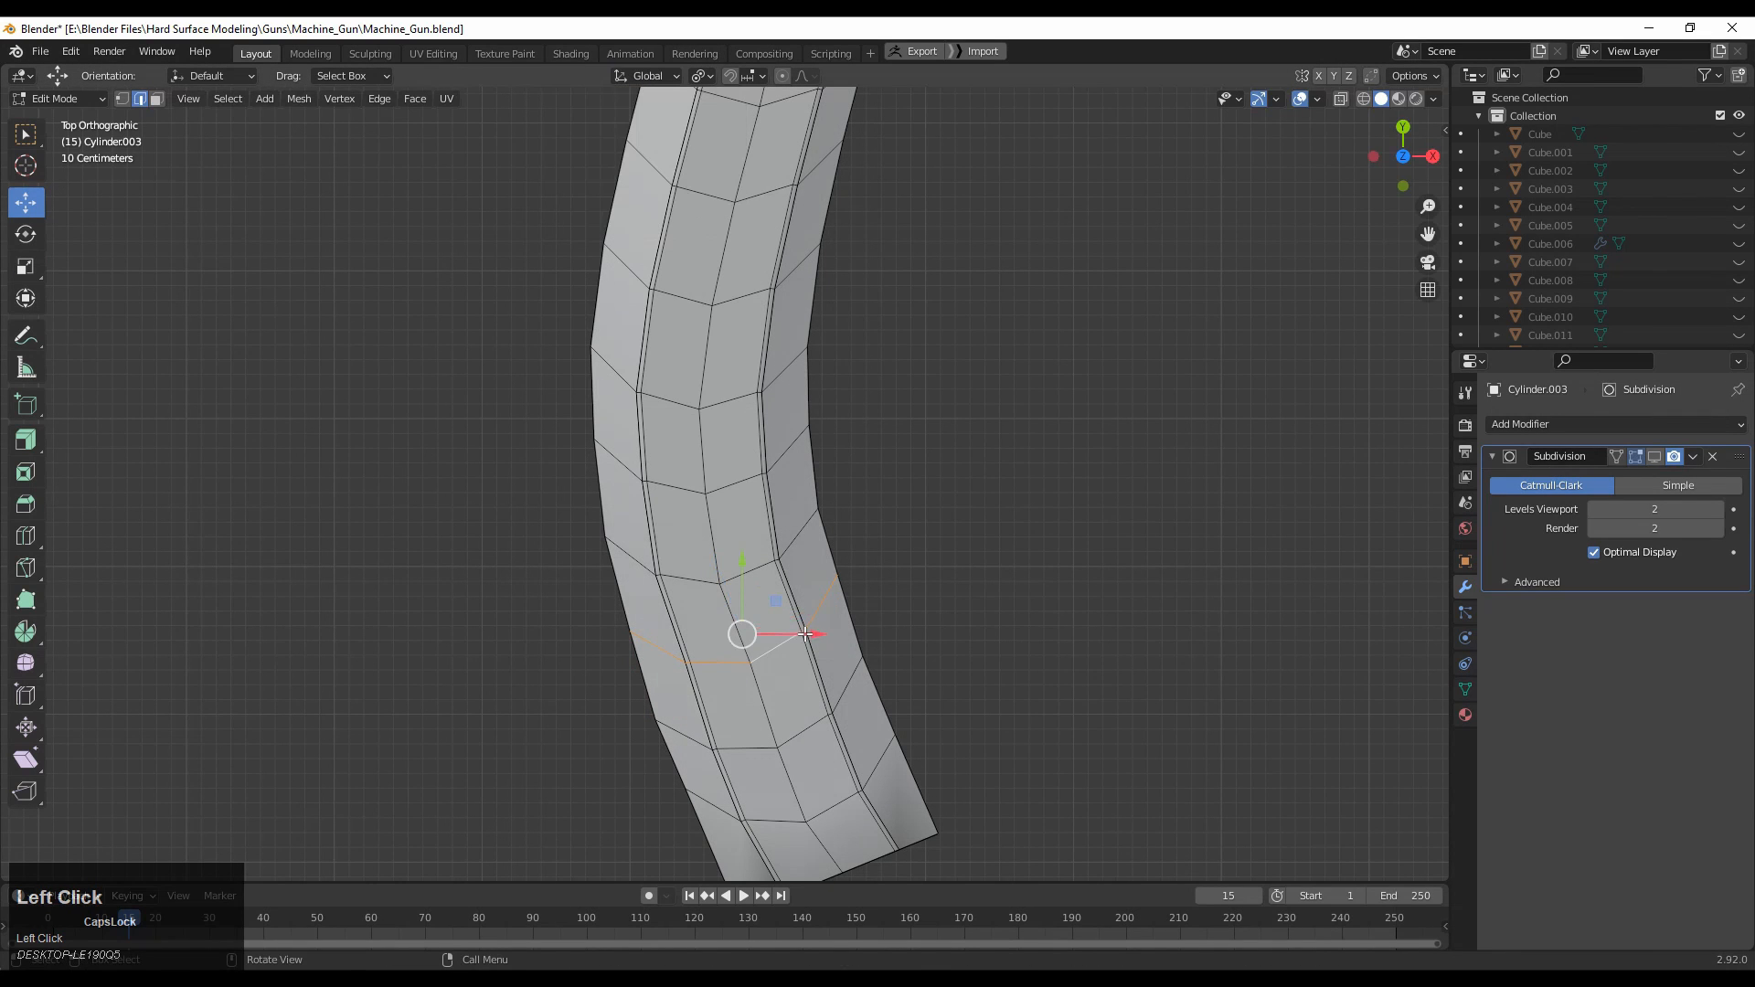
pyautogui.moveTo(815, 634); pyautogui.dragTo(792, 629)
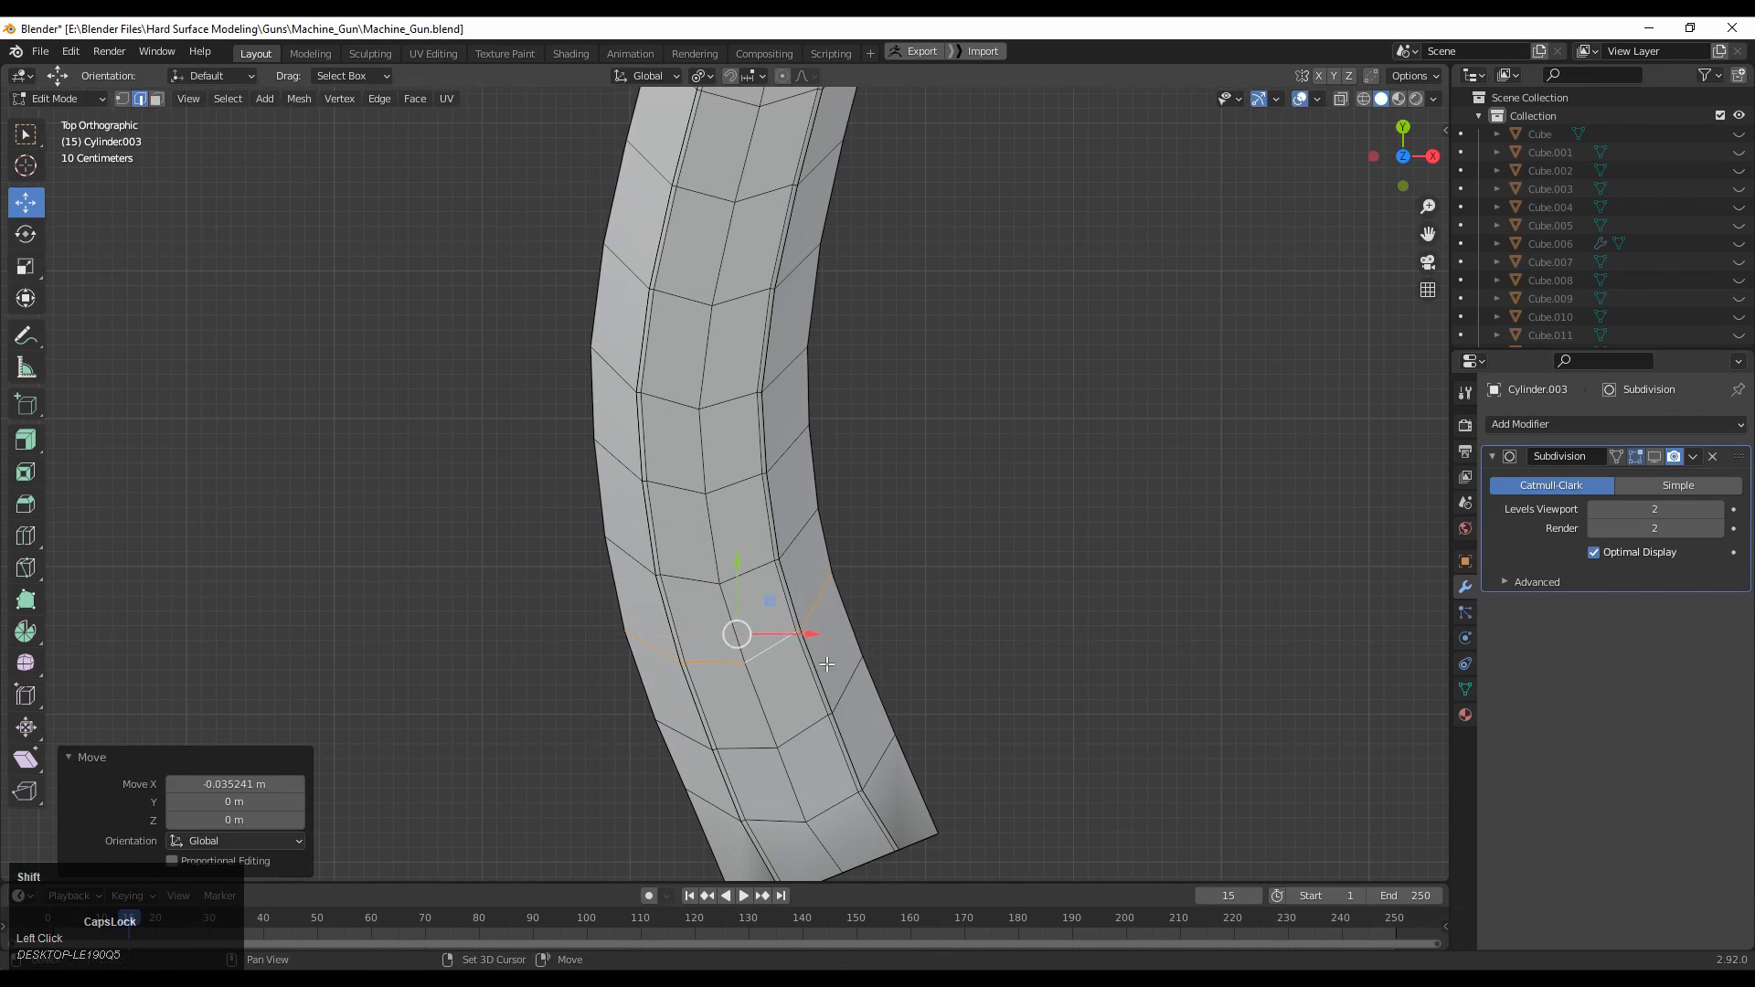
# Move the next two cross loops toward the arm's capped end in negative global X, the first by about -0.026 m.
pyautogui.keyDown('alt'); pyautogui.click(860, 674); pyautogui.keyUp('alt')
pyautogui.moveTo(838, 712); pyautogui.dragTo(846, 704)
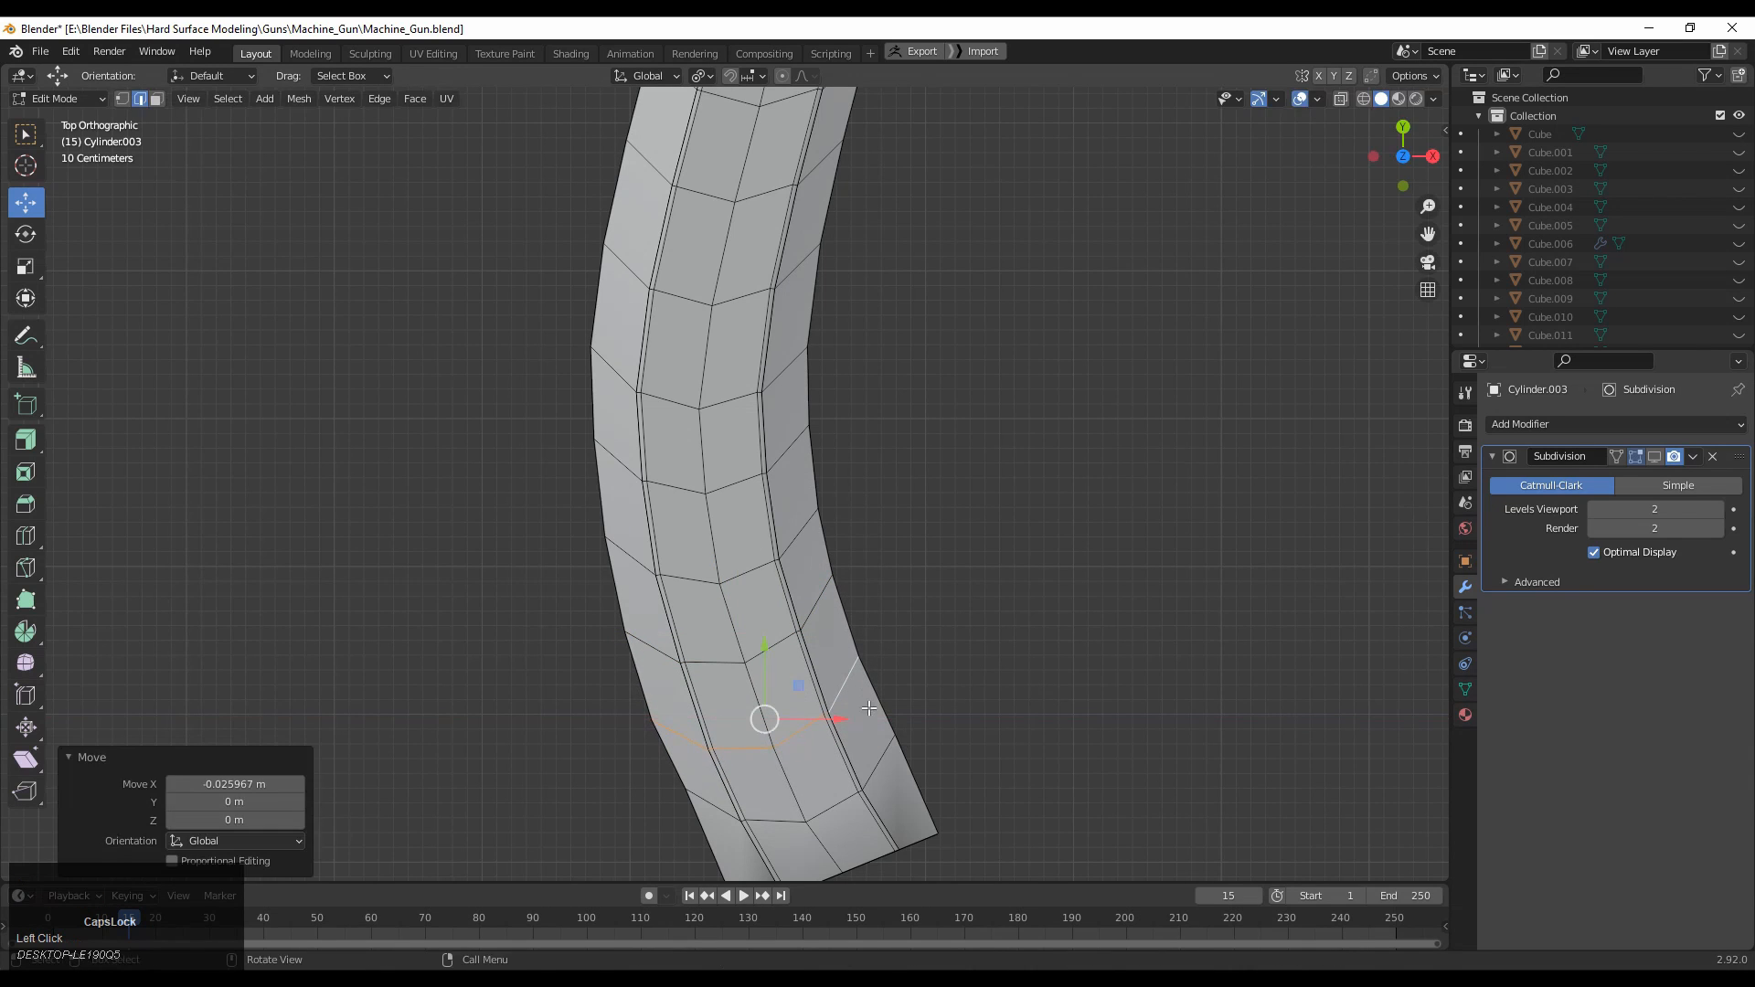
pyautogui.keyDown('alt'); pyautogui.click(879, 744); pyautogui.keyUp('alt')
pyautogui.keyDown('shift'); pyautogui.moveTo(879, 744); pyautogui.dragTo(855, 703, button='middle'); pyautogui.keyUp('shift')
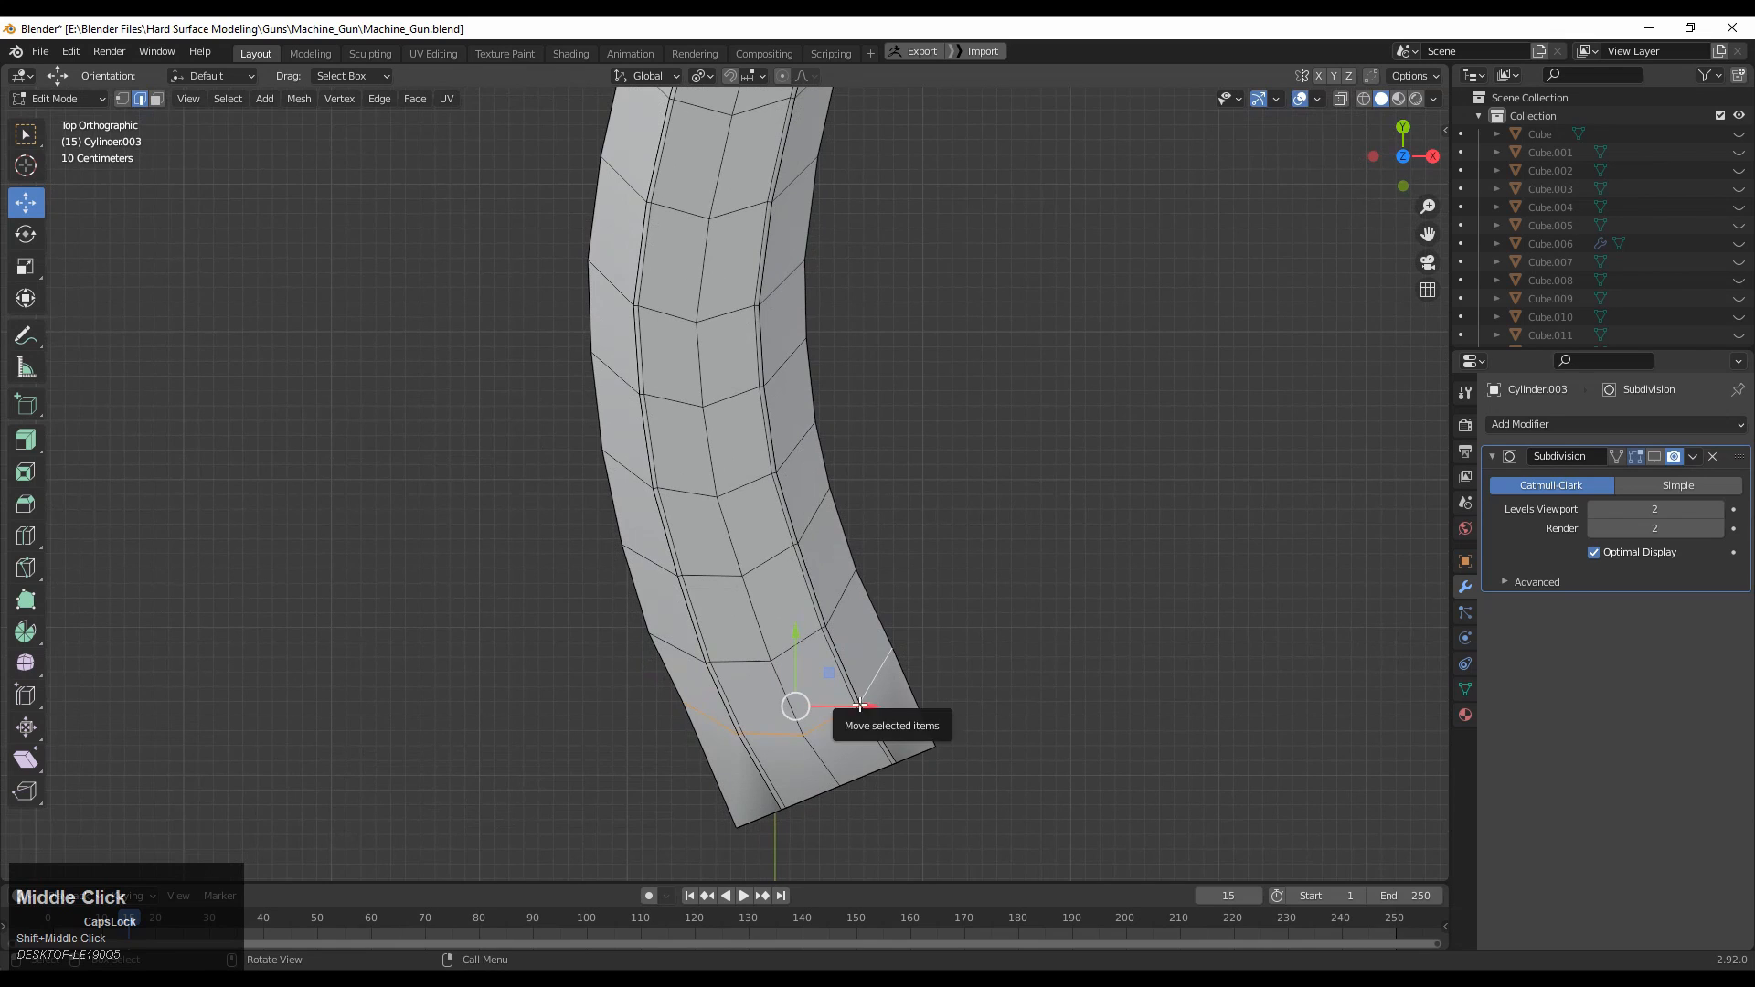
pyautogui.moveTo(849, 707); pyautogui.dragTo(846, 707)
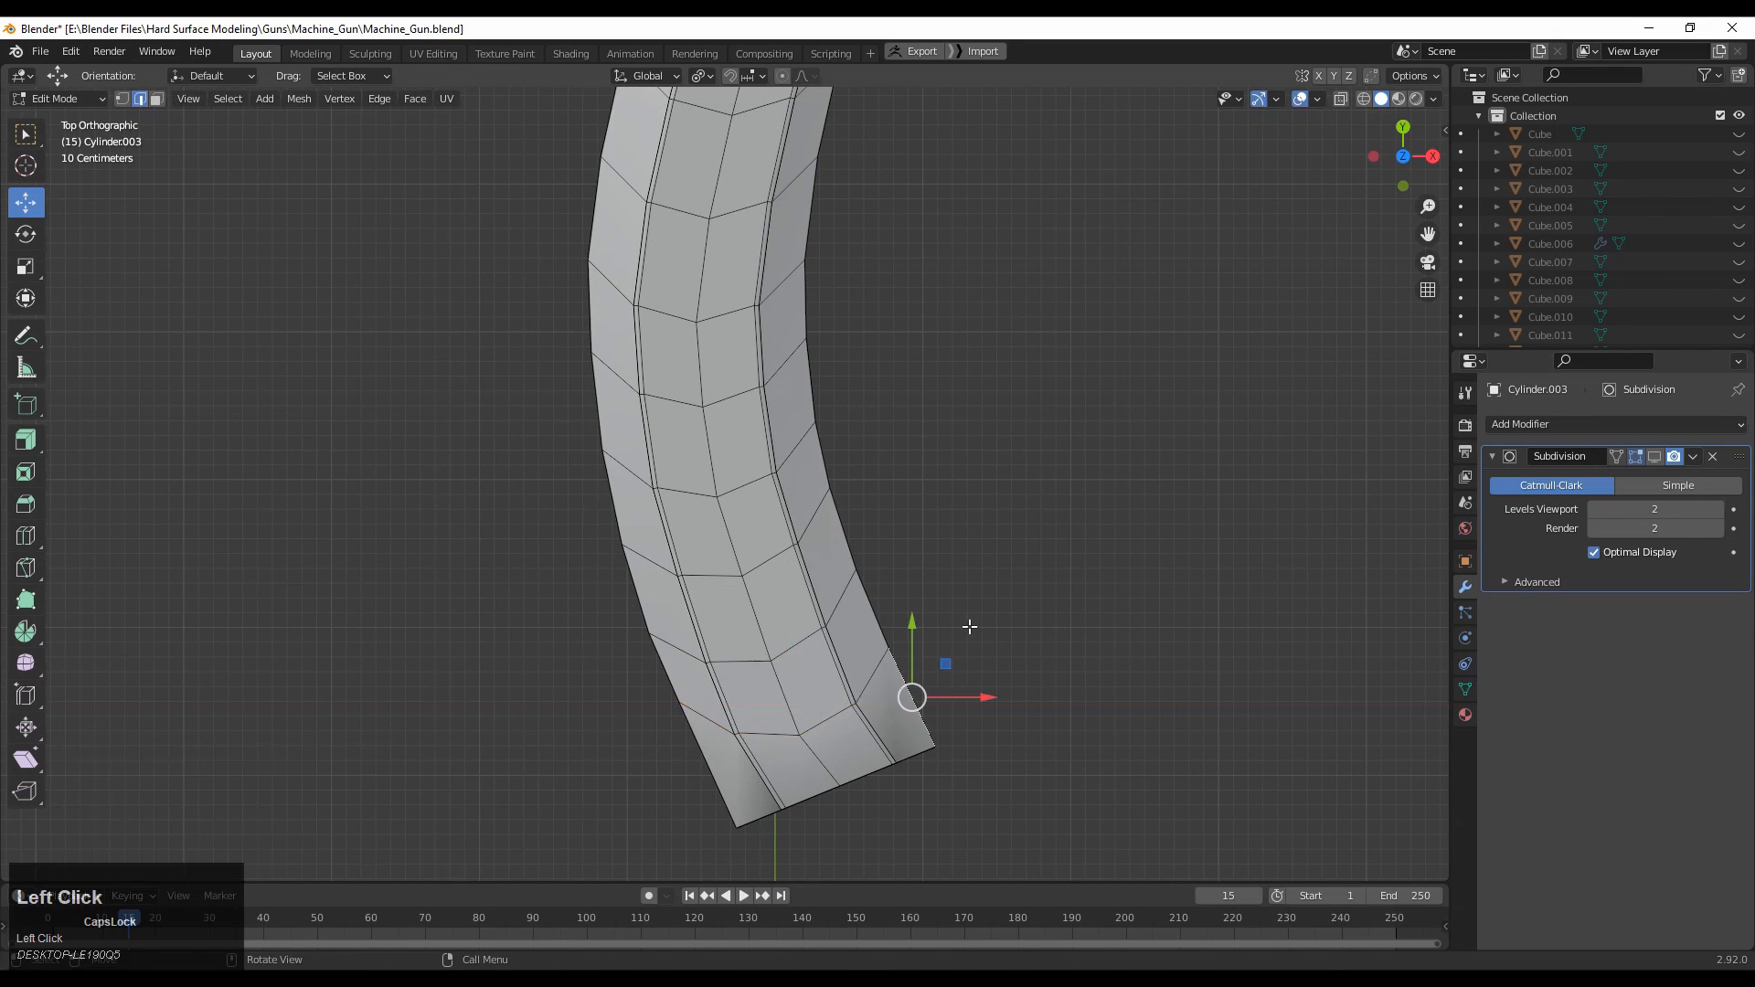
pyautogui.keyDown('shift'); pyautogui.moveTo(845, 707); pyautogui.dragTo(875, 687, button='middle'); pyautogui.keyUp('shift')
pyautogui.keyDown('alt'); pyautogui.click(857, 713); pyautogui.keyUp('alt')
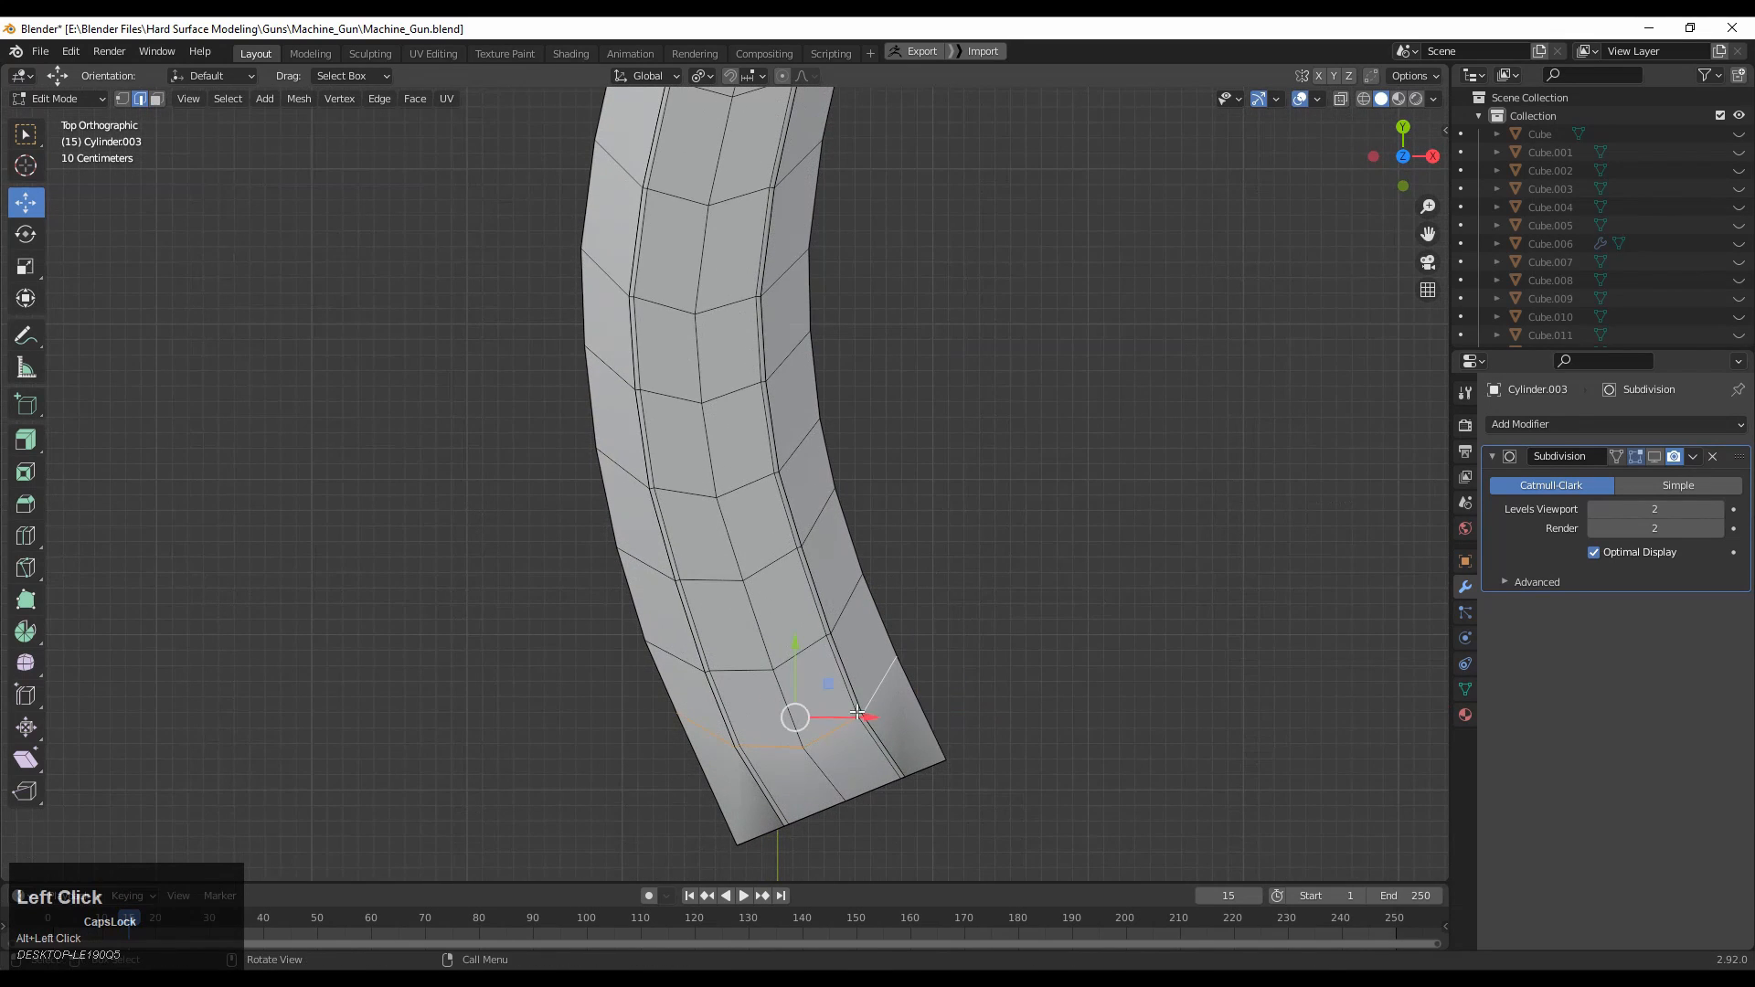
pyautogui.moveTo(853, 718)
pyautogui.mouseDown()
pyautogui.moveTo(831, 731)
pyautogui.moveTo(852, 734)
pyautogui.mouseUp()
pyautogui.click(919, 703)
# In vertex mode with X-ray, move two lower-bend vertices on the arm's +X edge inward along global X, the first about -0.021 m.
pyautogui.keyDown('shift'); pyautogui.moveTo(1006, 533); pyautogui.dragTo(1030, 584, button='middle'); pyautogui.keyUp('shift')
pyautogui.press('1')
pyautogui.click(967, 660)
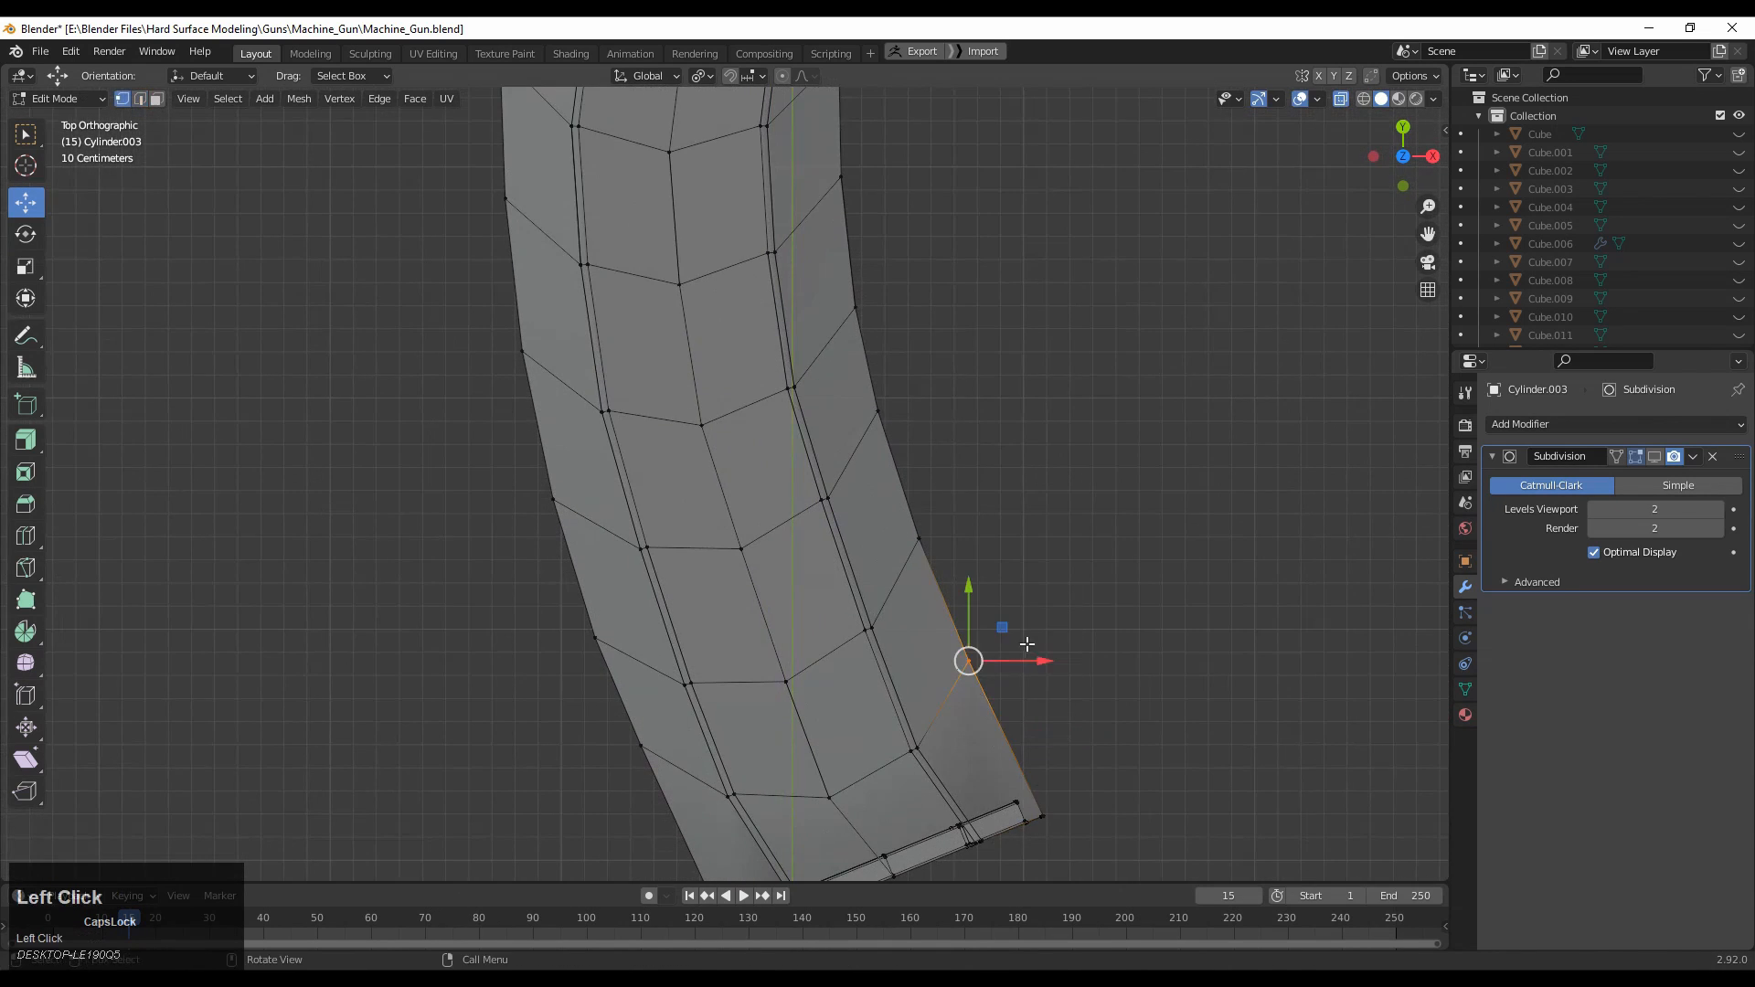
pyautogui.moveTo(1021, 658); pyautogui.dragTo(1012, 659)
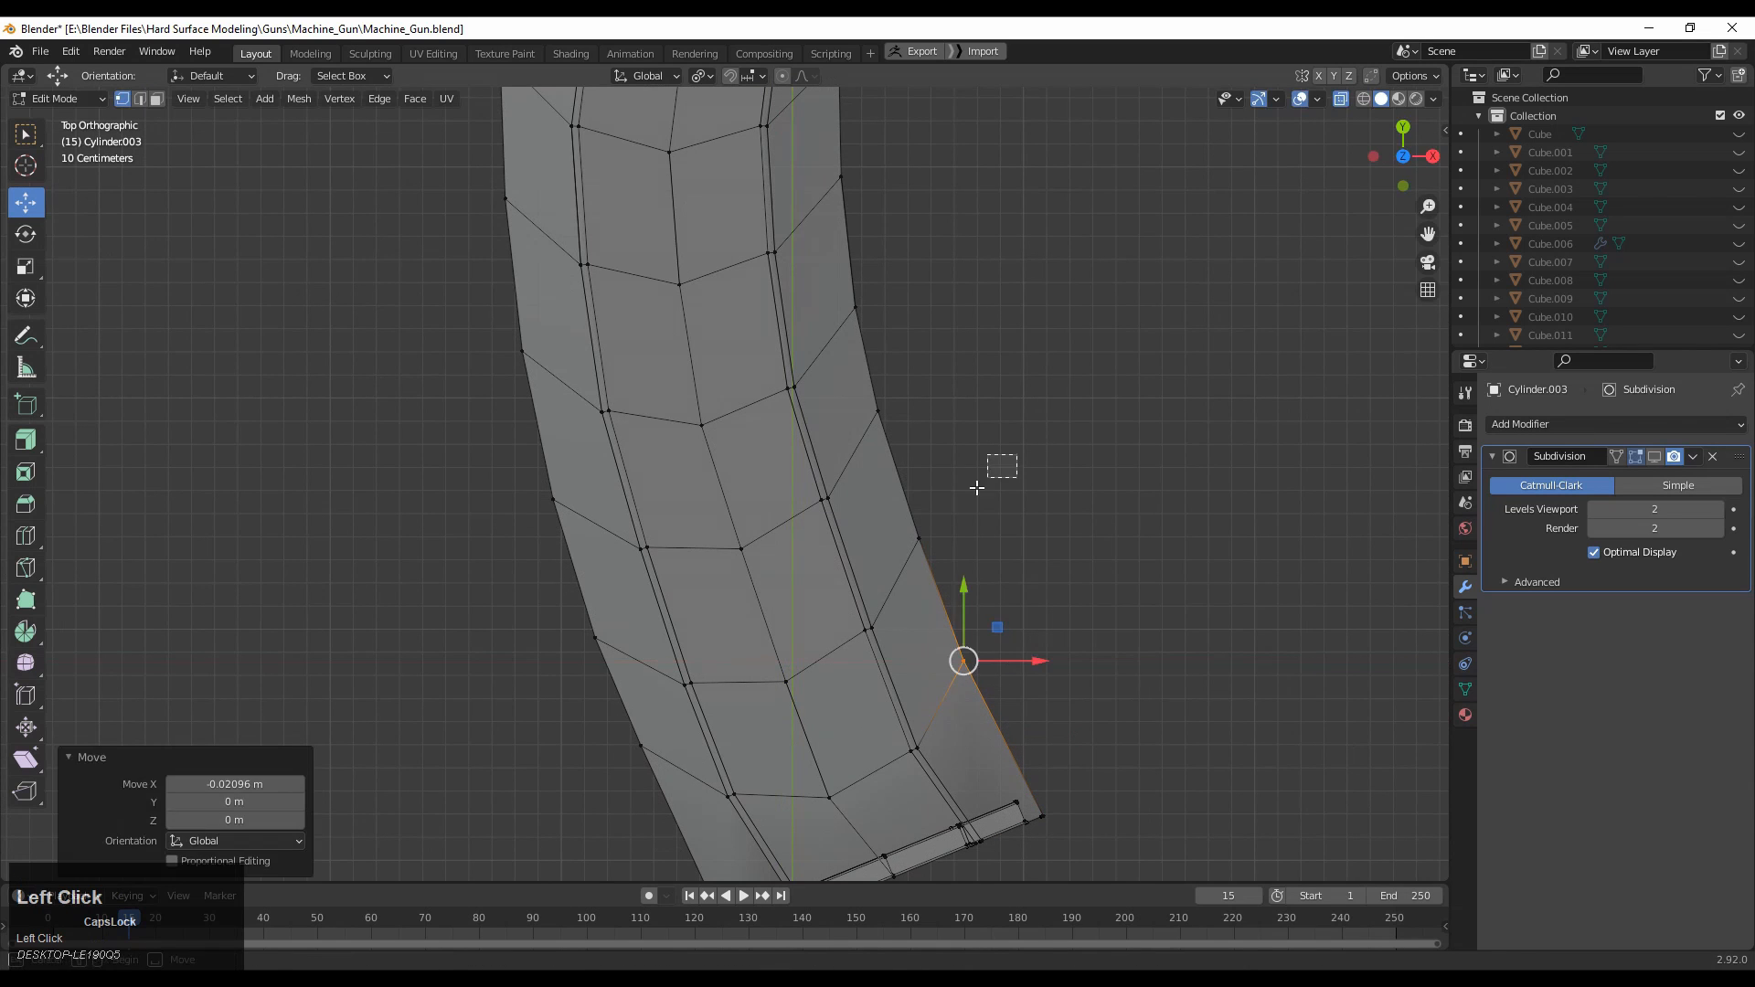
pyautogui.click(917, 534)
pyautogui.moveTo(989, 537); pyautogui.dragTo(972, 548)
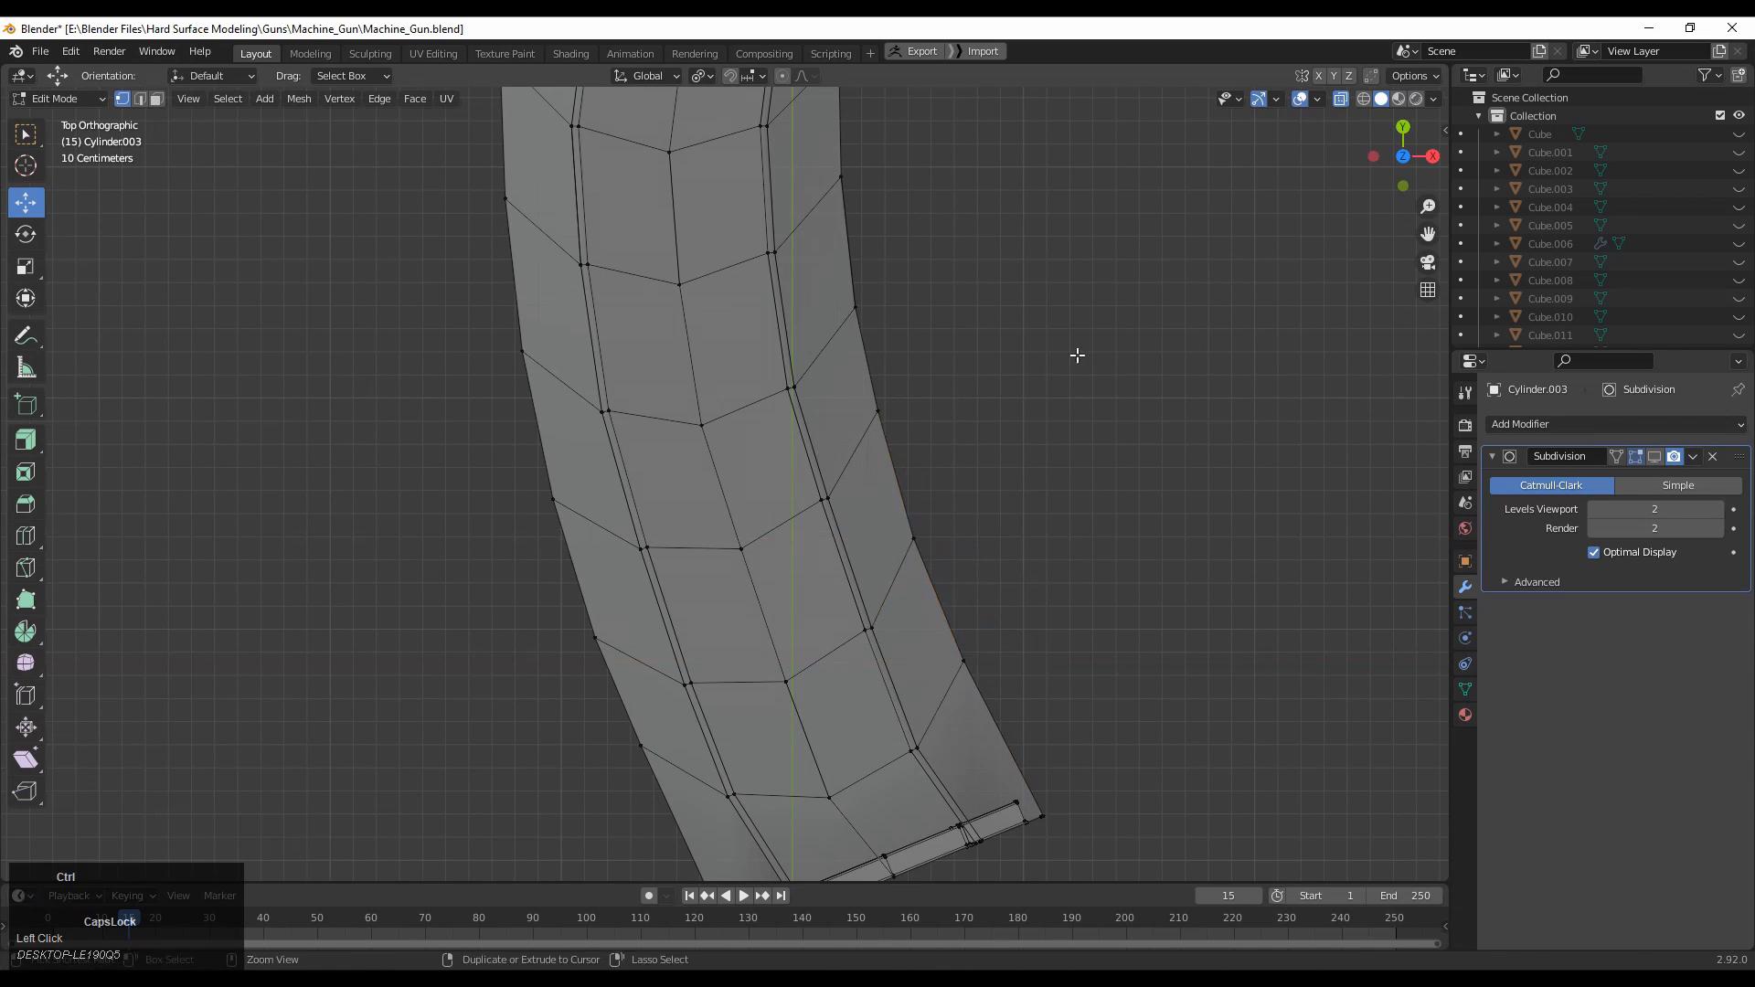
# Nudge the +X edge vertex of the cross loop nearest the capped end inward along global X, and check the arm's curve.
pyautogui.keyDown('ctrl'); pyautogui.moveTo(1081, 356); pyautogui.dragTo(1081, 579, button='middle'); pyautogui.keyUp('ctrl')
pyautogui.scroll(2, 841, 646)
pyautogui.keyDown('alt'); pyautogui.click(882, 631); pyautogui.keyUp('alt')
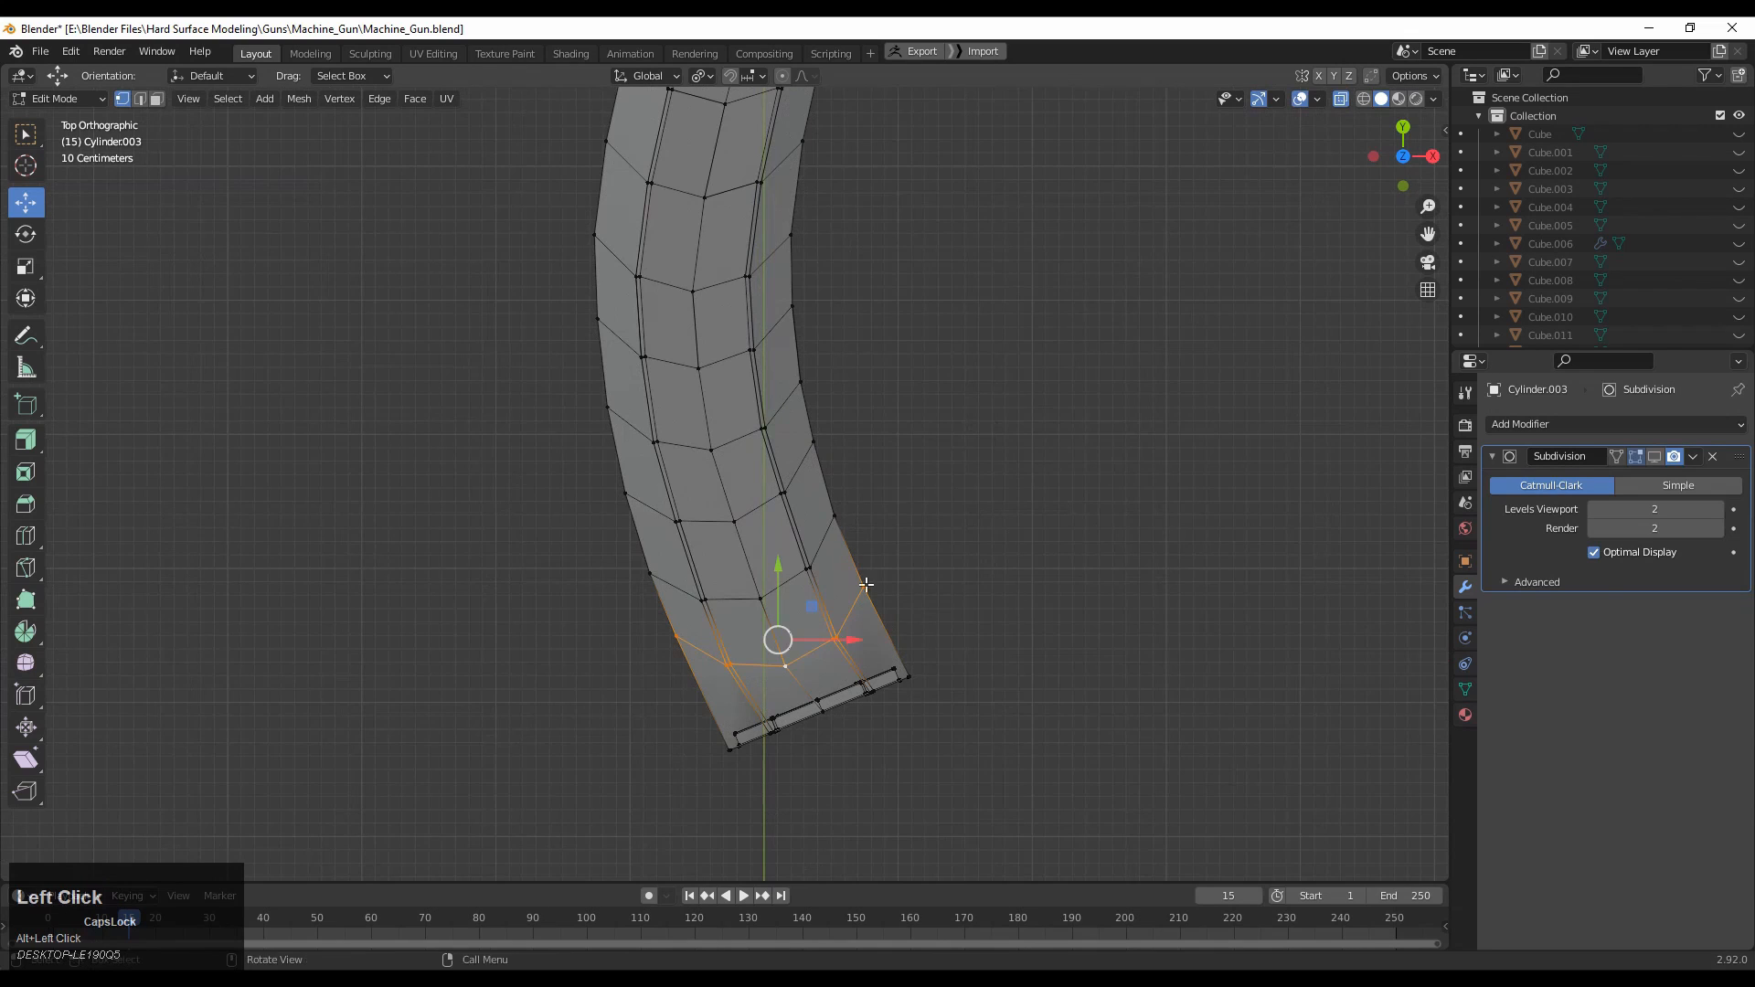
pyautogui.keyDown('ctrl'); pyautogui.moveTo(866, 584); pyautogui.dragTo(866, 549, button='middle'); pyautogui.keyUp('ctrl')
pyautogui.click(870, 620)
pyautogui.moveTo(905, 621); pyautogui.dragTo(897, 630)
pyautogui.scroll(-5, 940, 470)
pyautogui.keyDown('shift'); pyautogui.moveTo(940, 470); pyautogui.dragTo(959, 485, button='middle'); pyautogui.keyUp('shift')
pyautogui.scroll(3, 957, 611)
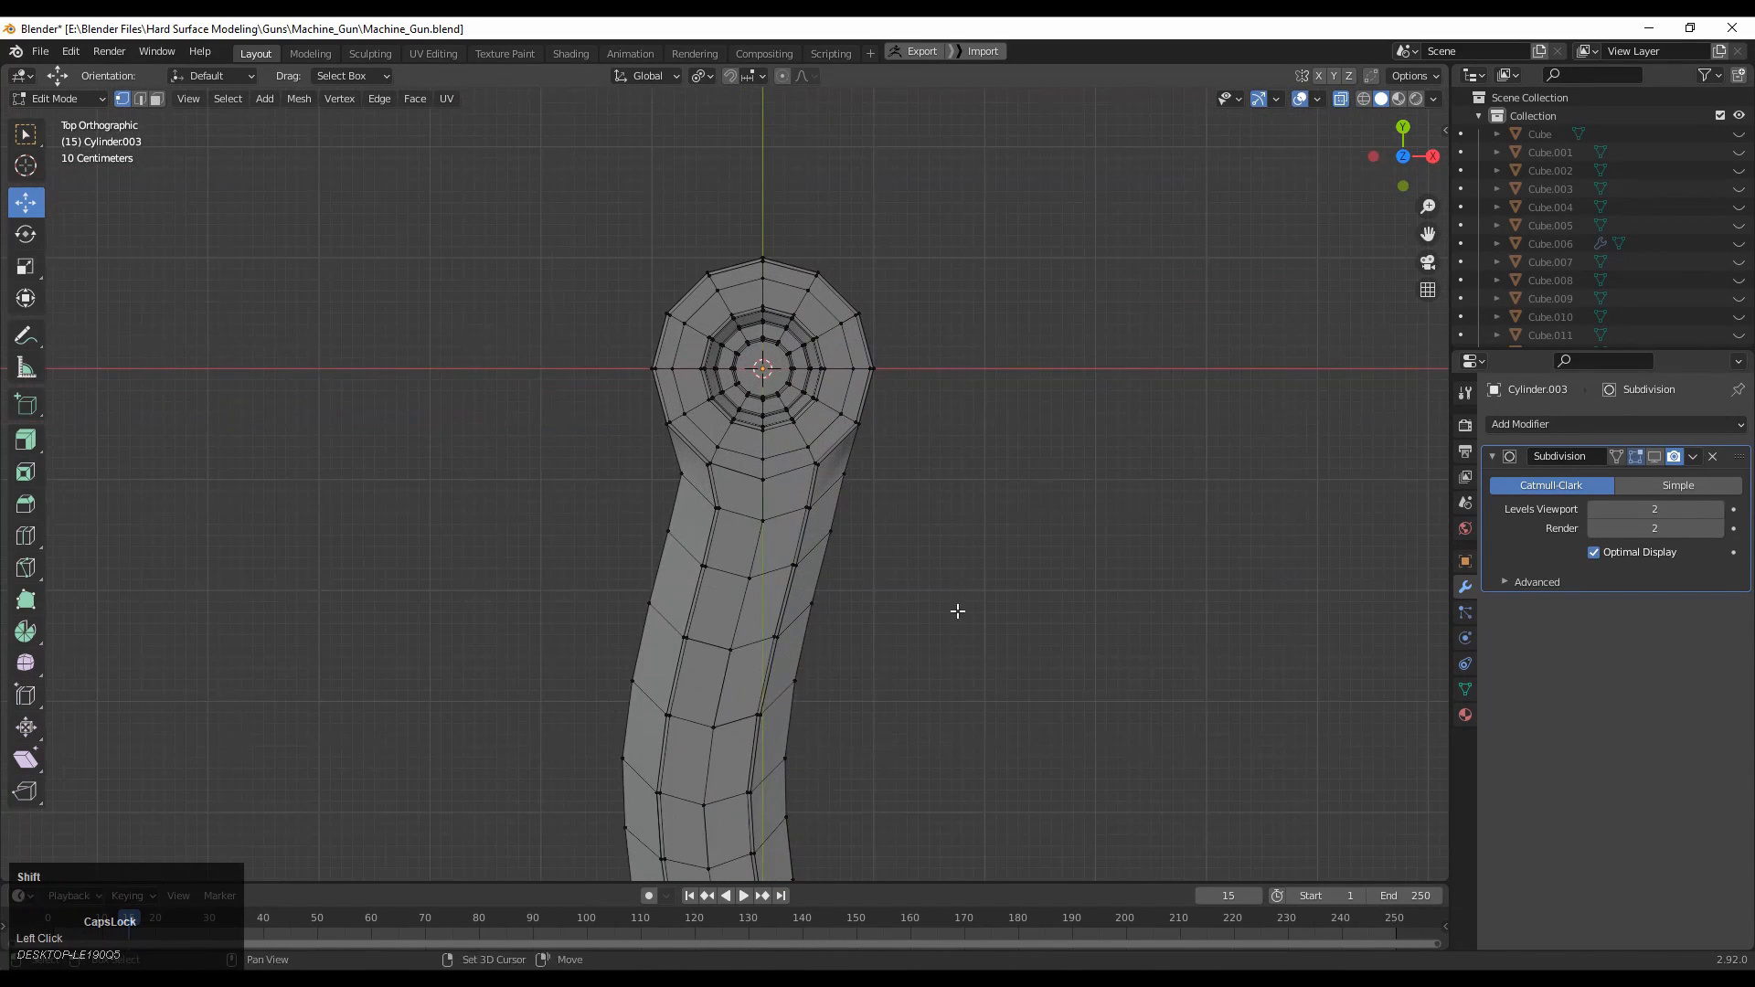
pyautogui.keyDown('shift'); pyautogui.scroll(-3, 950, 626); pyautogui.keyUp('shift')
pyautogui.keyDown('shift'); pyautogui.moveTo(944, 639); pyautogui.dragTo(952, 403, button='middle'); pyautogui.keyUp('shift')
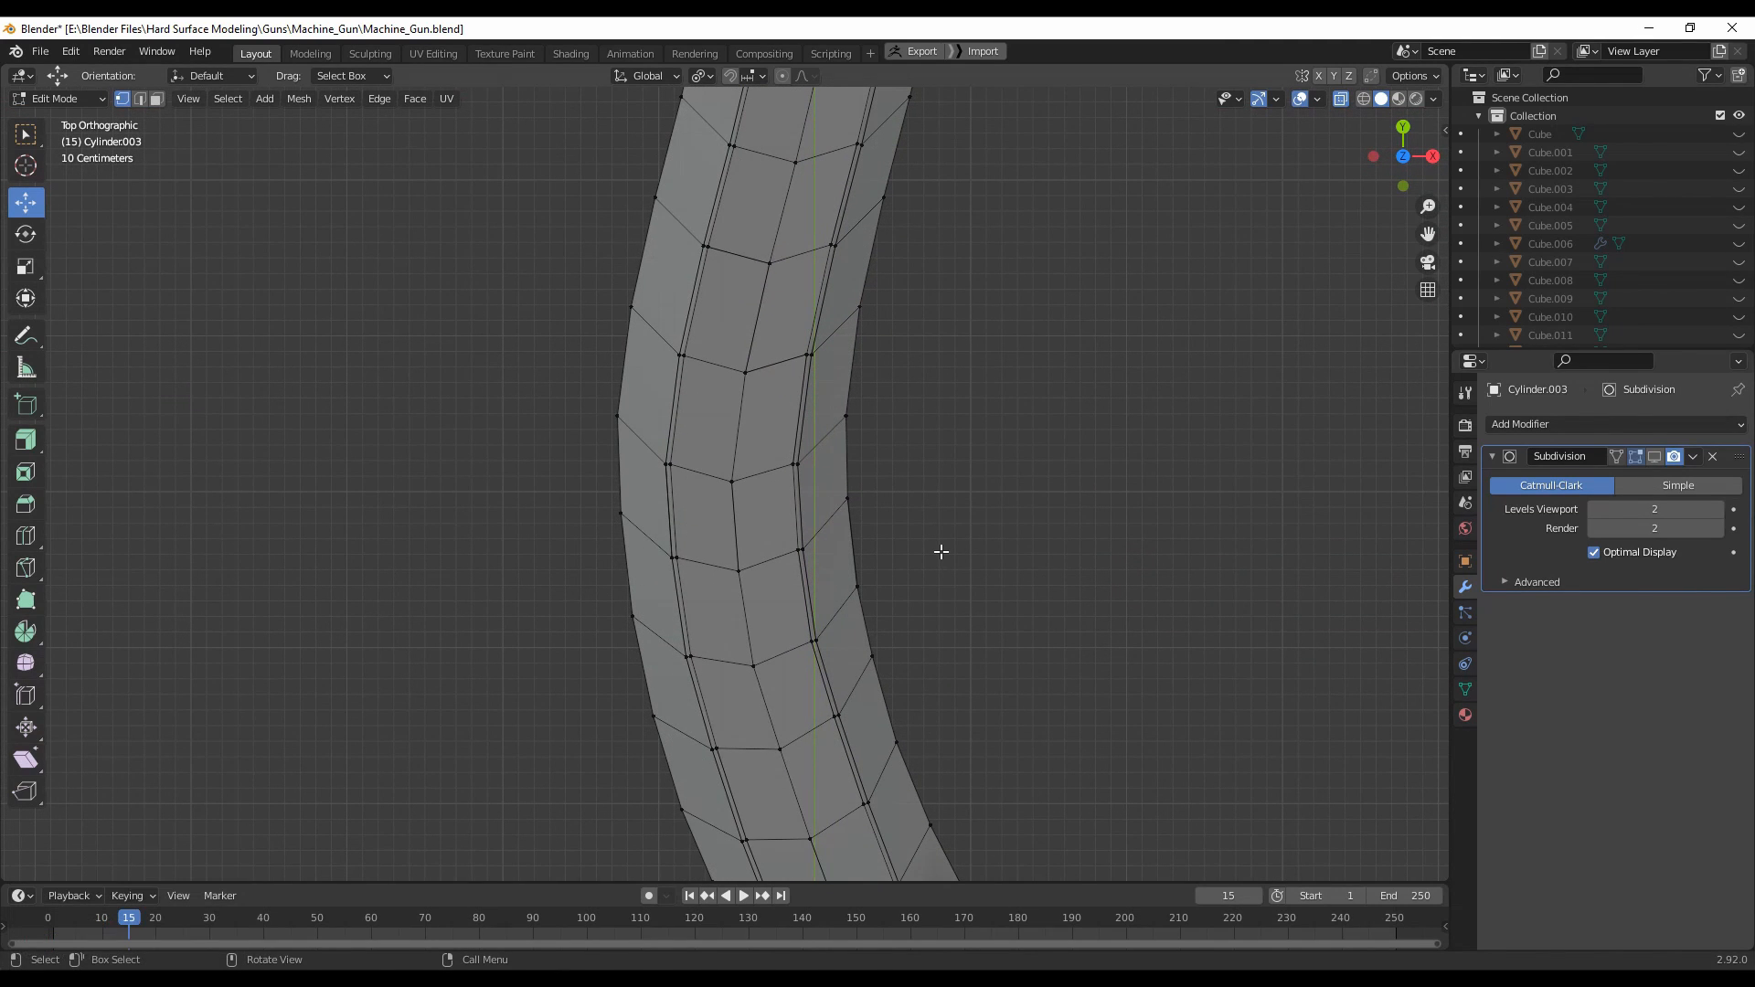
pyautogui.click(980, 520)
pyautogui.keyDown('shift'); pyautogui.moveTo(937, 384); pyautogui.dragTo(769, 425, button='middle'); pyautogui.keyUp('shift')
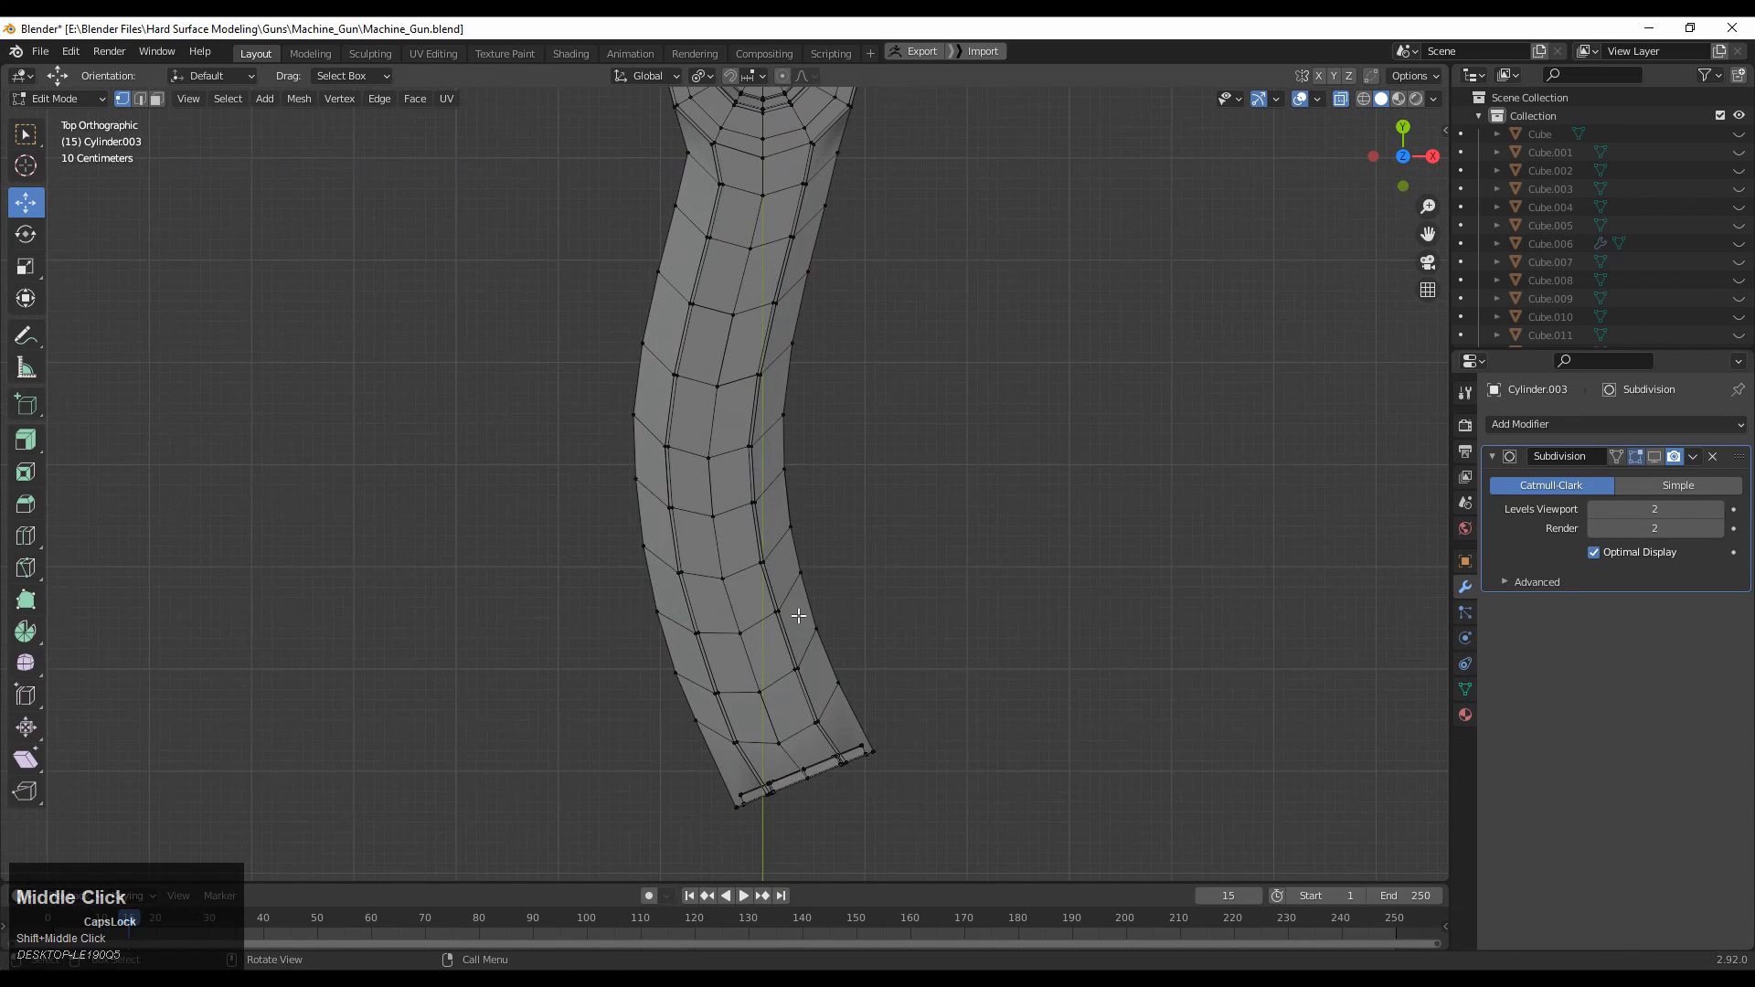
# Set the transform orientation to Normal and move two lower-bend vertices on the +X strip slightly inward along their normals.
pyautogui.scroll(2, 797, 617)
pyautogui.click(796, 655)
pyautogui.click(647, 75)
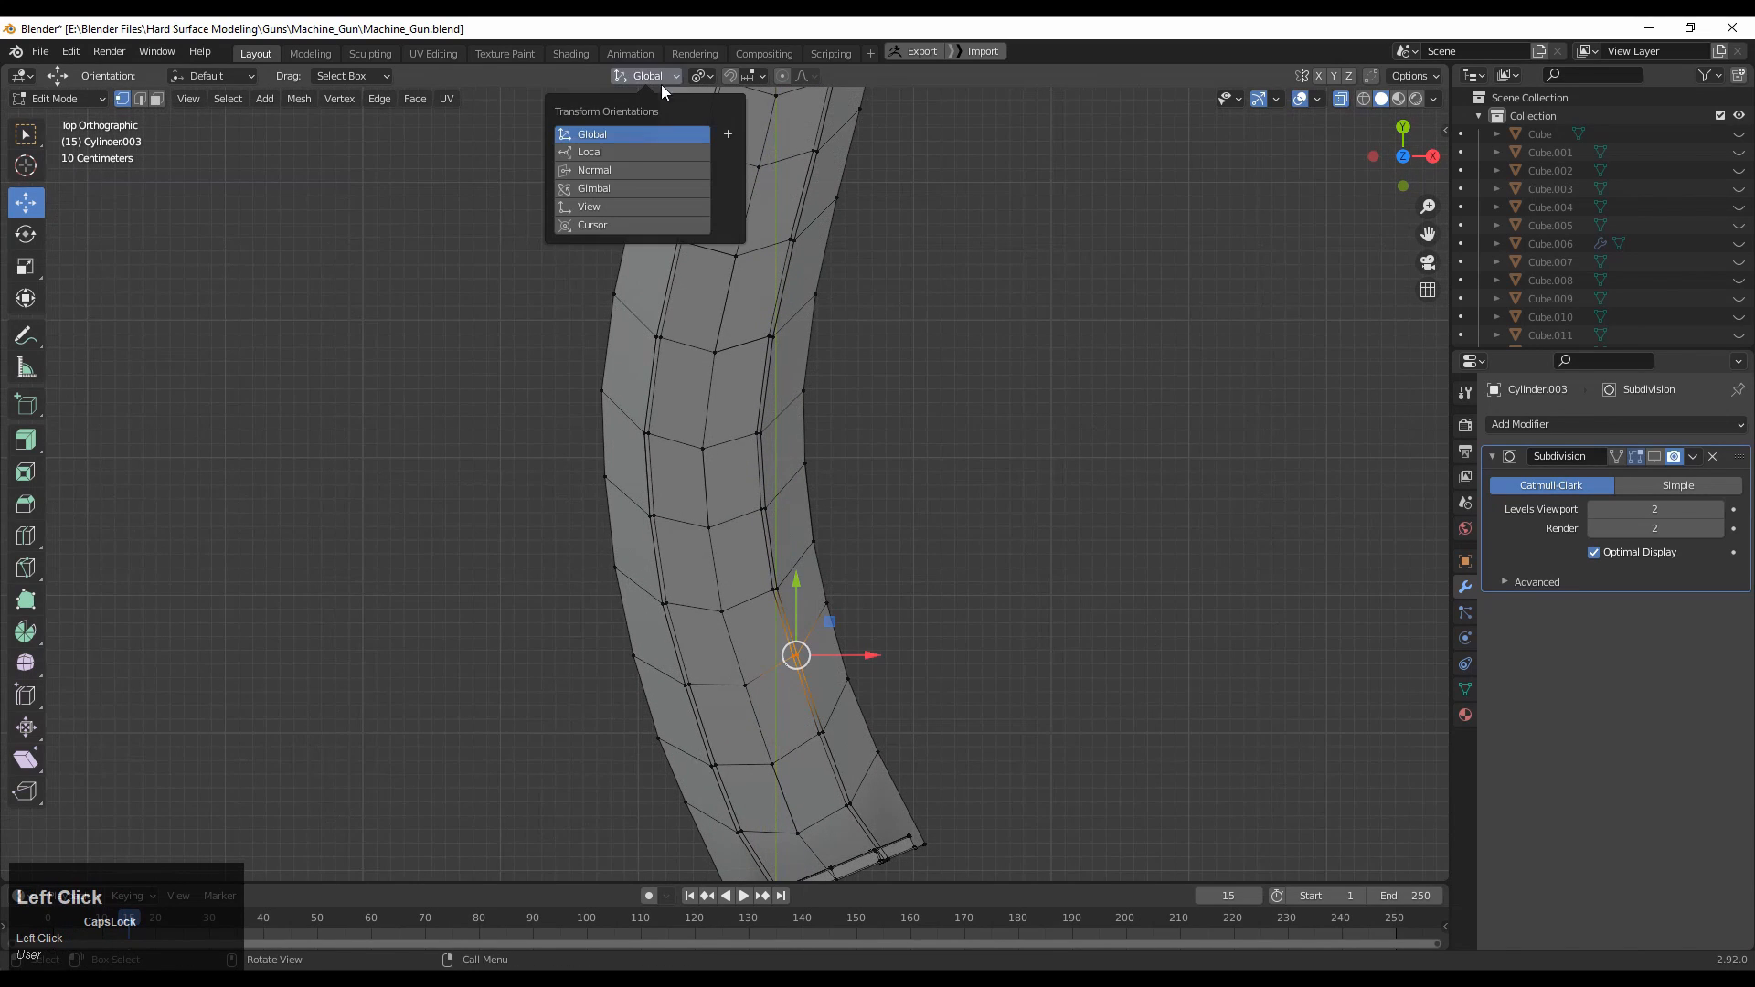
pyautogui.click(627, 168)
pyautogui.keyDown('shift'); pyautogui.moveTo(859, 604); pyautogui.dragTo(839, 552, button='middle'); pyautogui.keyUp('shift')
pyautogui.moveTo(836, 584); pyautogui.dragTo(805, 599)
pyautogui.click(928, 529)
pyautogui.keyDown('ctrl'); pyautogui.moveTo(881, 713); pyautogui.dragTo(882, 595, button='middle'); pyautogui.keyUp('ctrl')
pyautogui.click(827, 640)
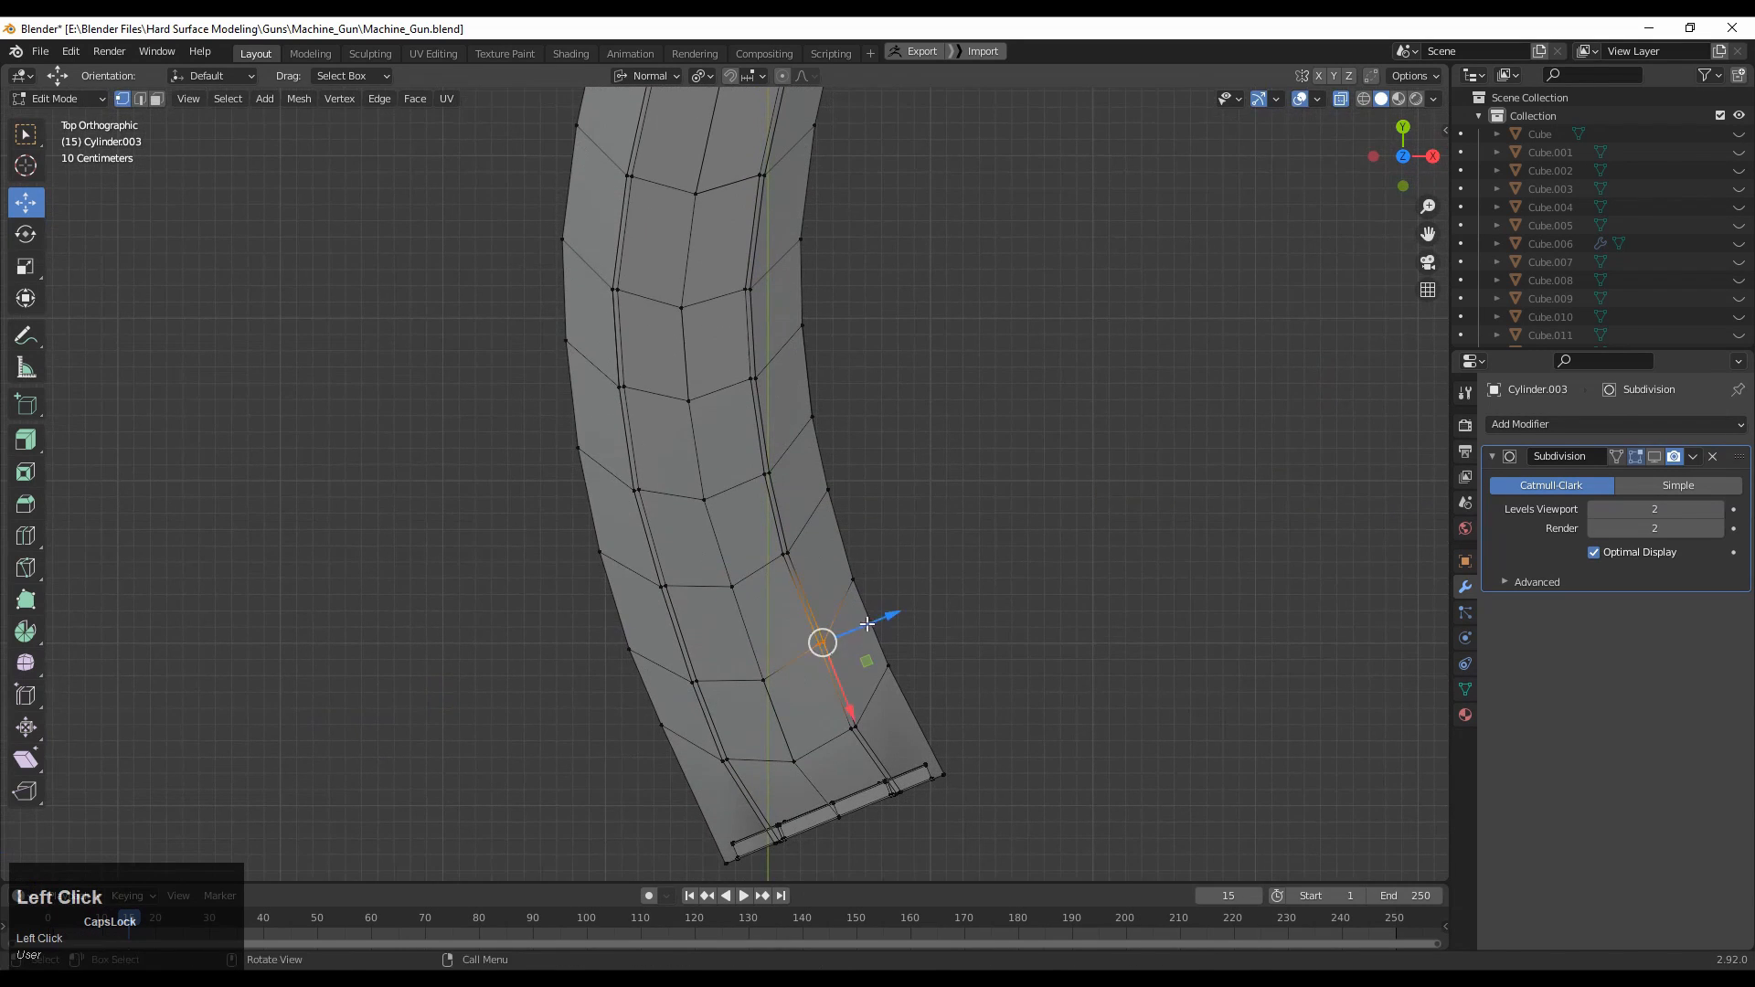
pyautogui.moveTo(866, 624); pyautogui.dragTo(861, 626)
pyautogui.click(974, 598)
# Move the vertices of the -X strip outward along their normals through the lower bend, the one before the last cross loop by about 0.021 m.
pyautogui.keyDown('ctrl'); pyautogui.moveTo(941, 517); pyautogui.dragTo(929, 554, button='middle'); pyautogui.keyUp('ctrl')
pyautogui.keyDown('ctrl'); pyautogui.moveTo(830, 677); pyautogui.dragTo(781, 636, button='middle'); pyautogui.keyUp('ctrl')
pyautogui.keyDown('shift'); pyautogui.moveTo(755, 438); pyautogui.dragTo(741, 533, button='middle'); pyautogui.keyUp('shift')
pyautogui.click(728, 580)
pyautogui.keyDown('shift'); pyautogui.moveTo(623, 579); pyautogui.dragTo(607, 579); pyautogui.keyUp('shift')
pyautogui.keyDown('shift'); pyautogui.moveTo(725, 677); pyautogui.dragTo(717, 528, button='middle'); pyautogui.keyUp('shift')
pyautogui.moveTo(717, 508); pyautogui.dragTo(637, 542)
pyautogui.keyDown('shift'); pyautogui.moveTo(755, 600); pyautogui.dragTo(726, 506, button='middle'); pyautogui.keyUp('shift')
pyautogui.moveTo(715, 540); pyautogui.dragTo(628, 559)
pyautogui.keyDown('shift'); pyautogui.moveTo(746, 607); pyautogui.dragTo(716, 521, button='middle'); pyautogui.keyUp('shift')
pyautogui.moveTo(716, 525); pyautogui.dragTo(648, 569)
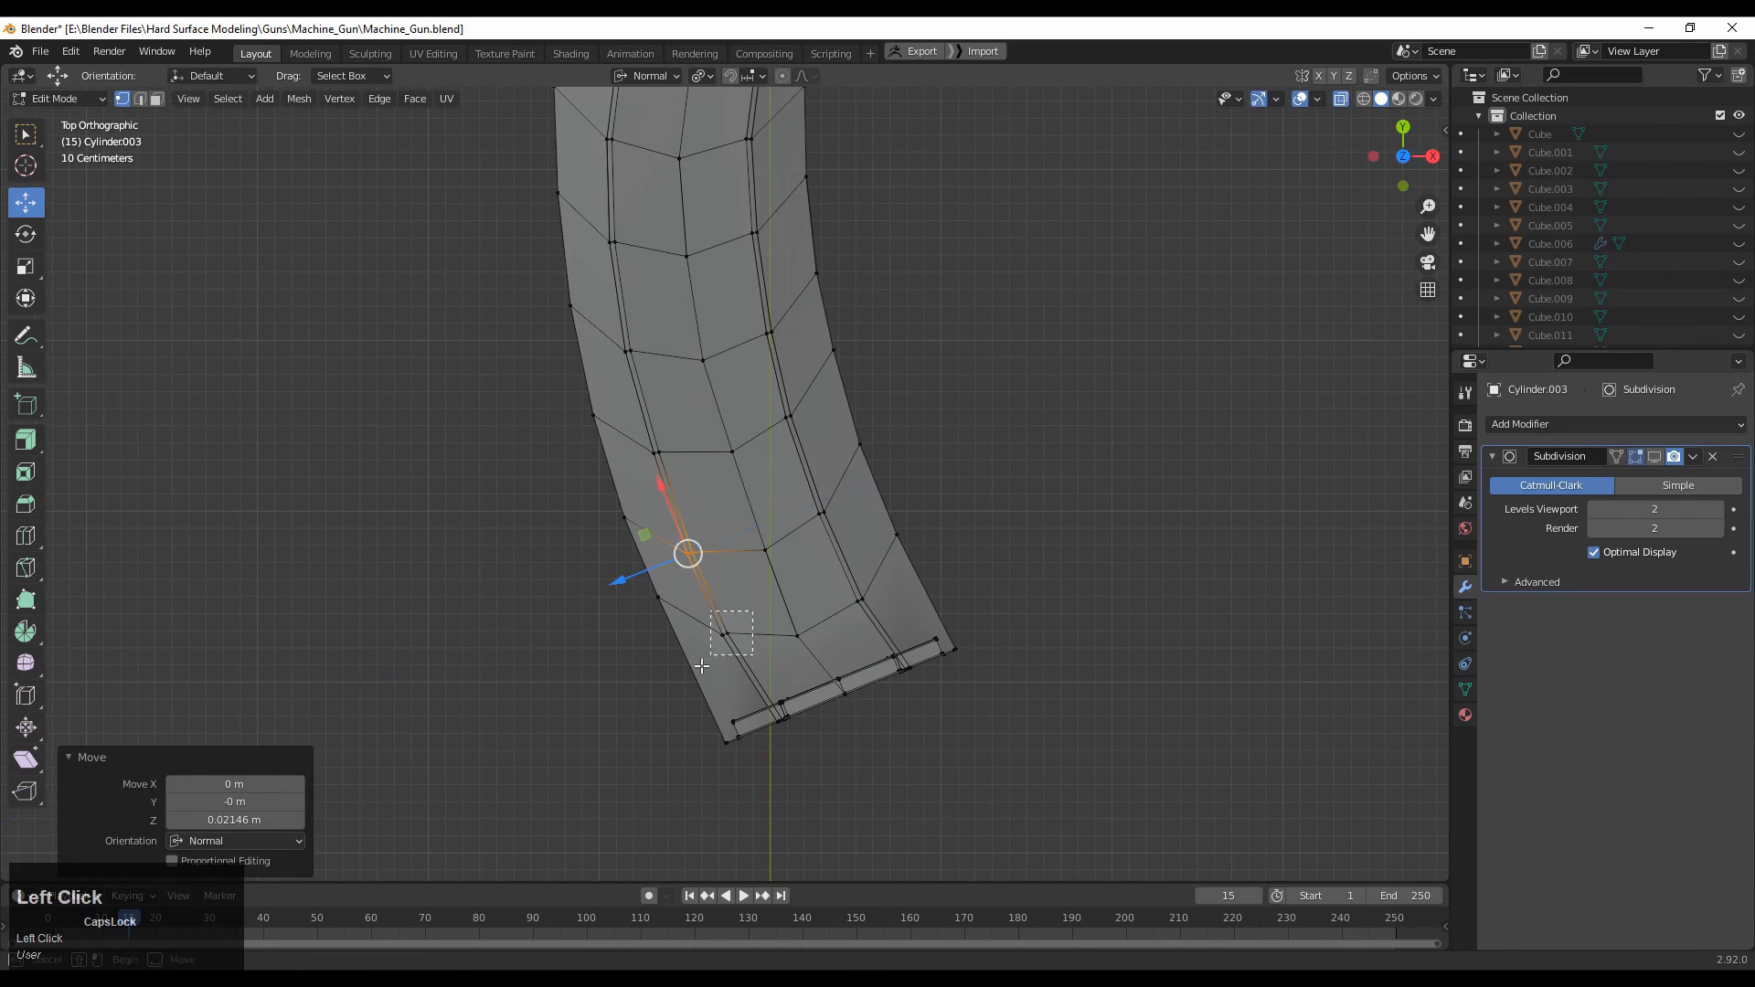
pyautogui.moveTo(701, 666); pyautogui.dragTo(672, 661)
pyautogui.click(963, 354)
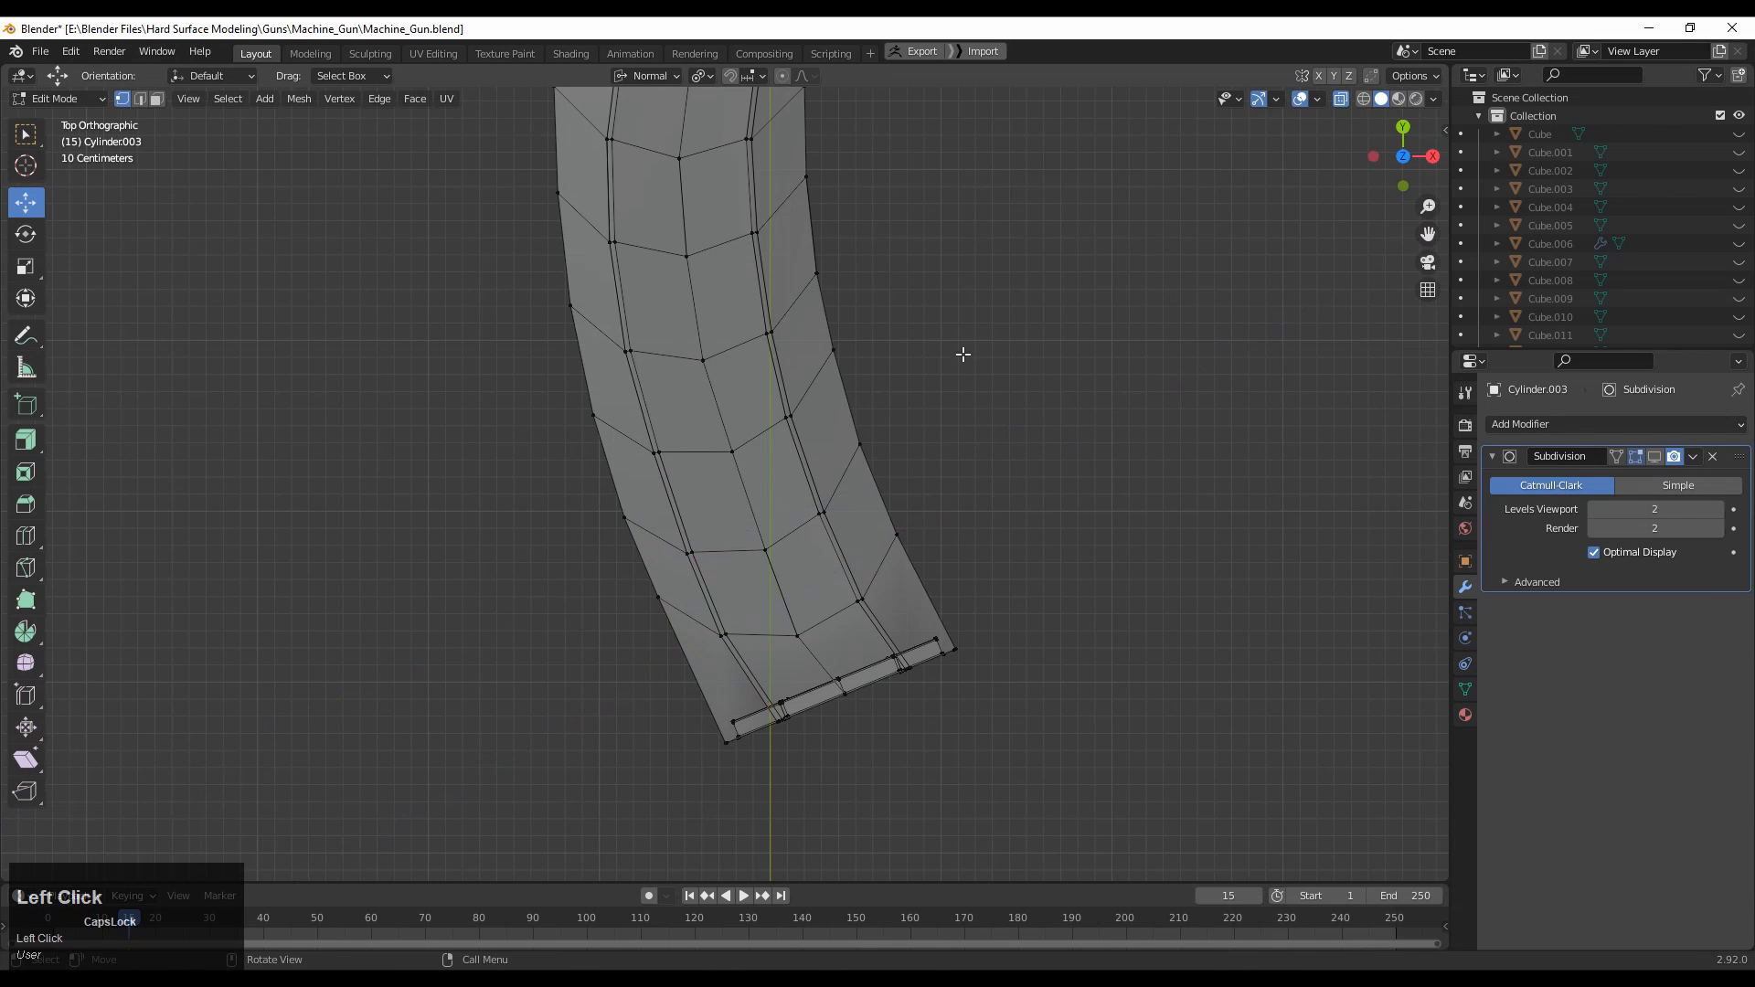
# Turn off X-ray, leave mesh editing and show Subdivision in the viewport to check the whole arm.
pyautogui.keyDown('ctrl'); pyautogui.moveTo(965, 357); pyautogui.dragTo(994, 516, button='middle'); pyautogui.keyUp('ctrl')
pyautogui.keyDown('shift'); pyautogui.moveTo(995, 517); pyautogui.dragTo(1017, 676, button='middle'); pyautogui.keyUp('shift')
pyautogui.keyDown('ctrl'); pyautogui.moveTo(1017, 567); pyautogui.dragTo(1007, 644, button='middle'); pyautogui.keyUp('ctrl')
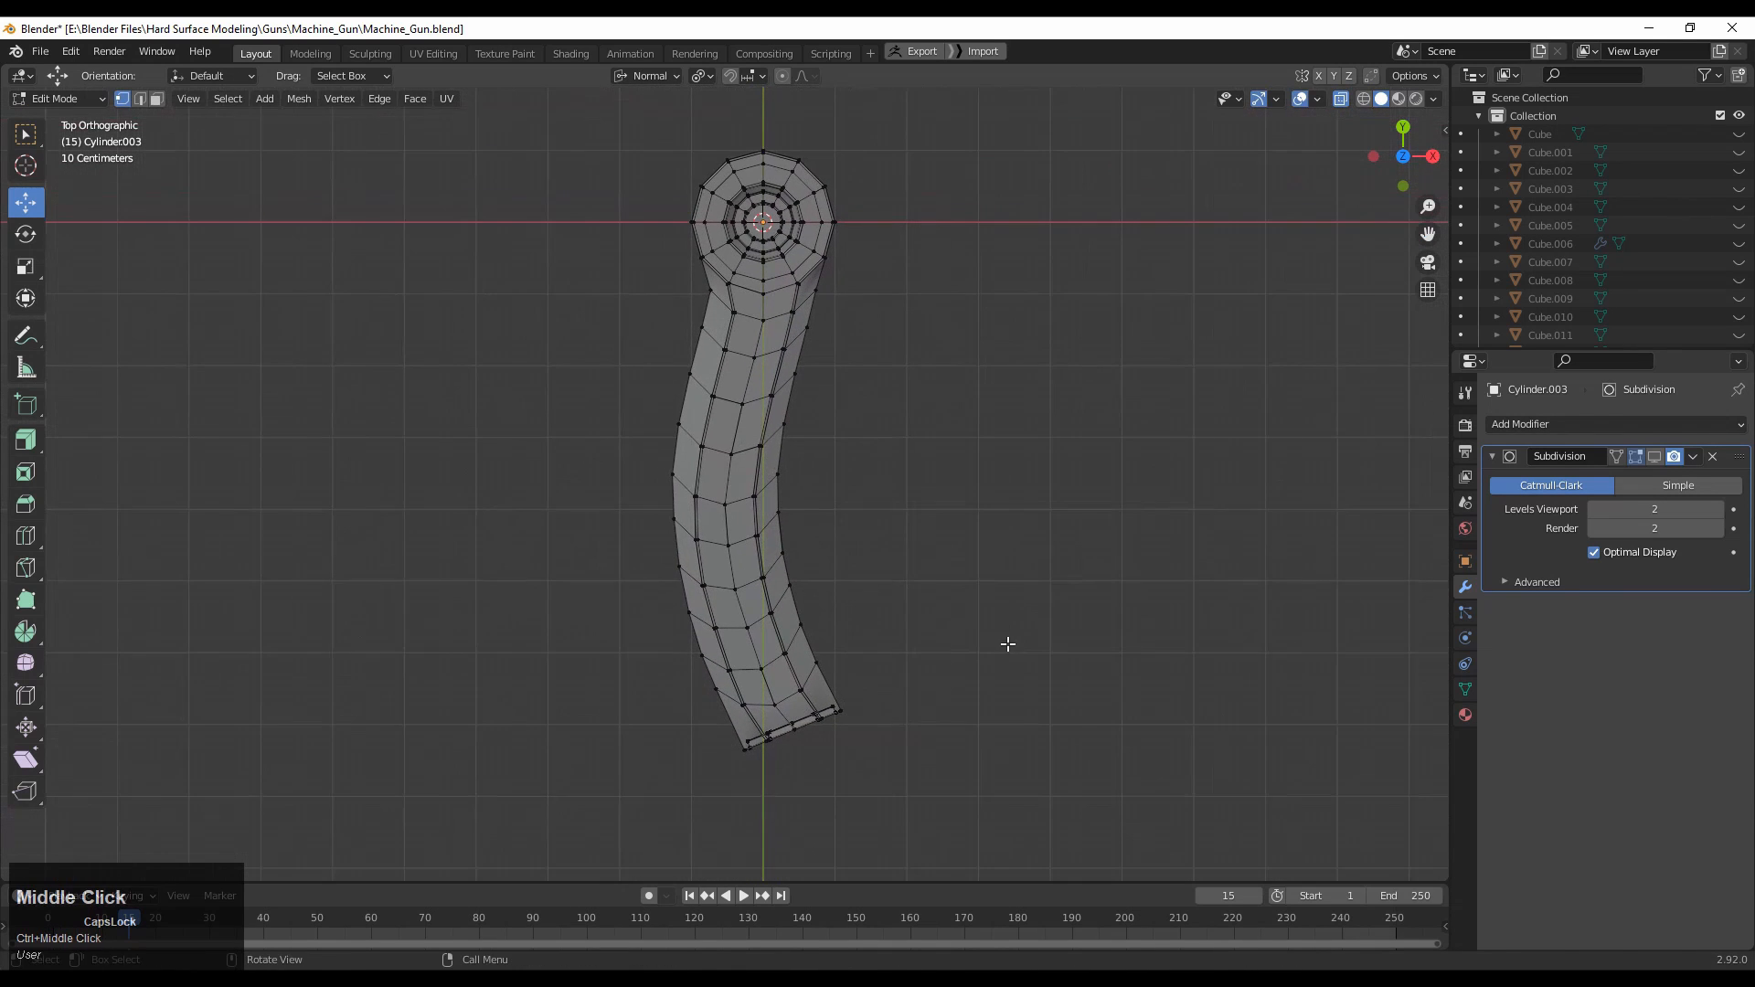
pyautogui.keyDown('ctrl'); pyautogui.moveTo(998, 581); pyautogui.dragTo(993, 619, button='middle'); pyautogui.keyUp('ctrl')
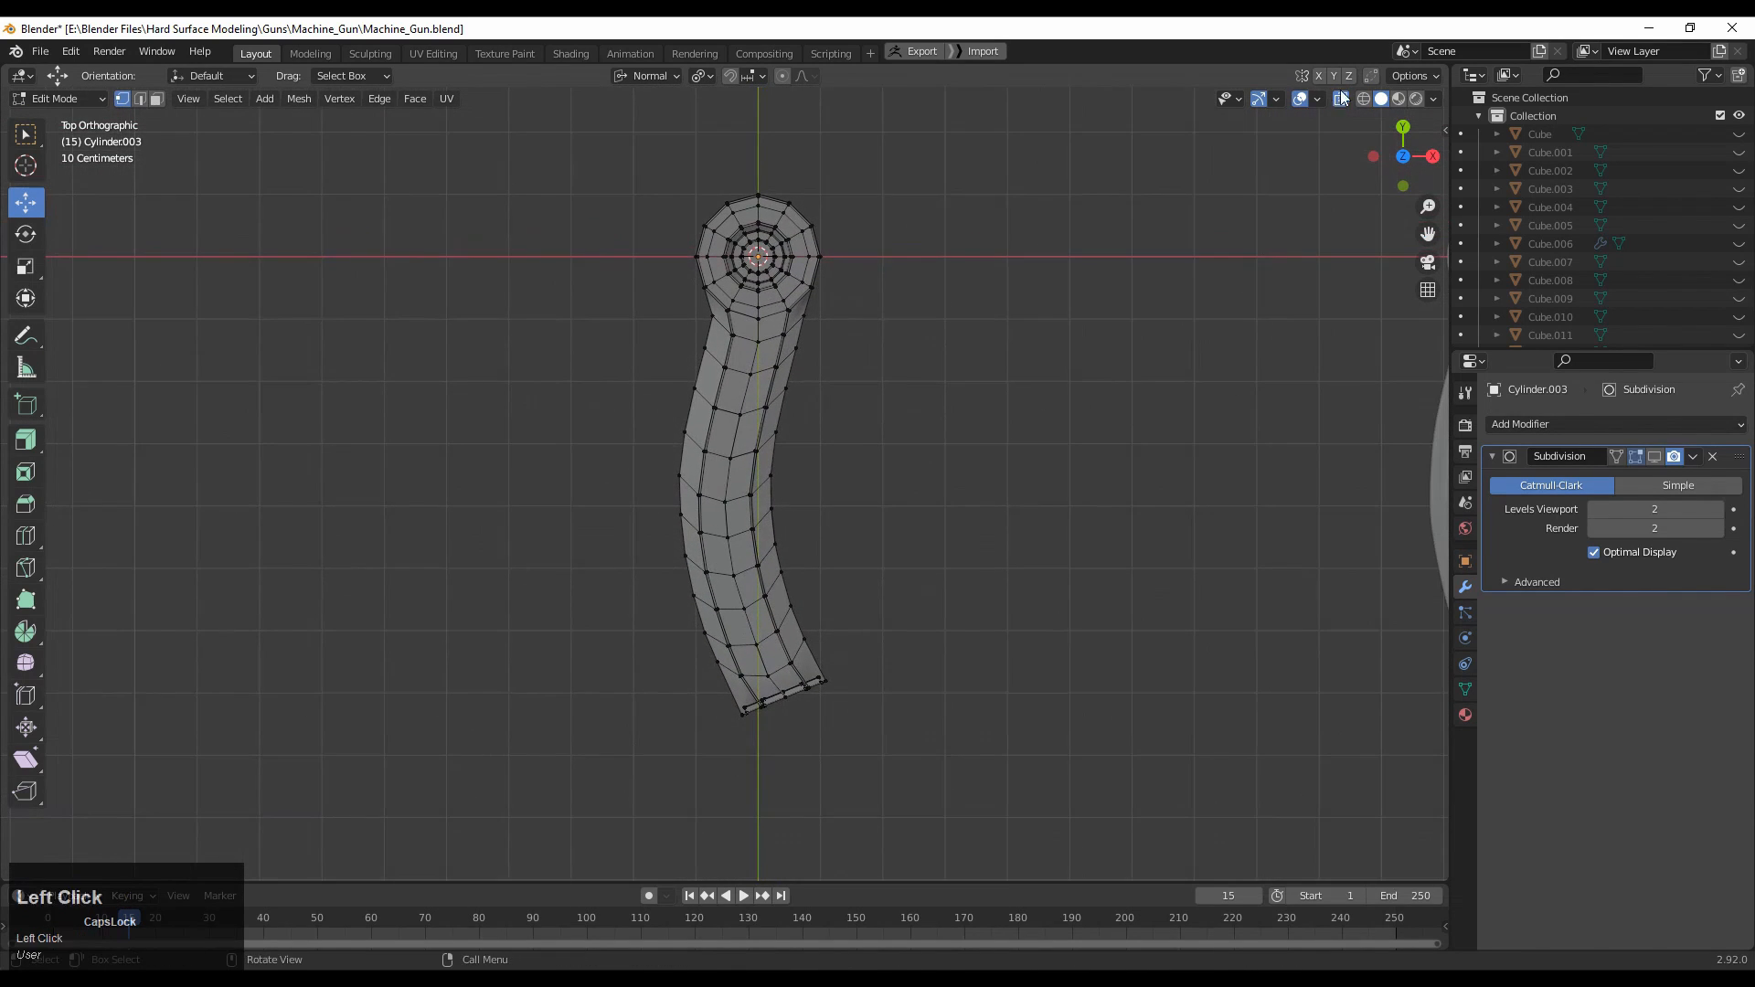
pyautogui.press('Tab')
pyautogui.click(1635, 459)
pyautogui.click(1012, 609)
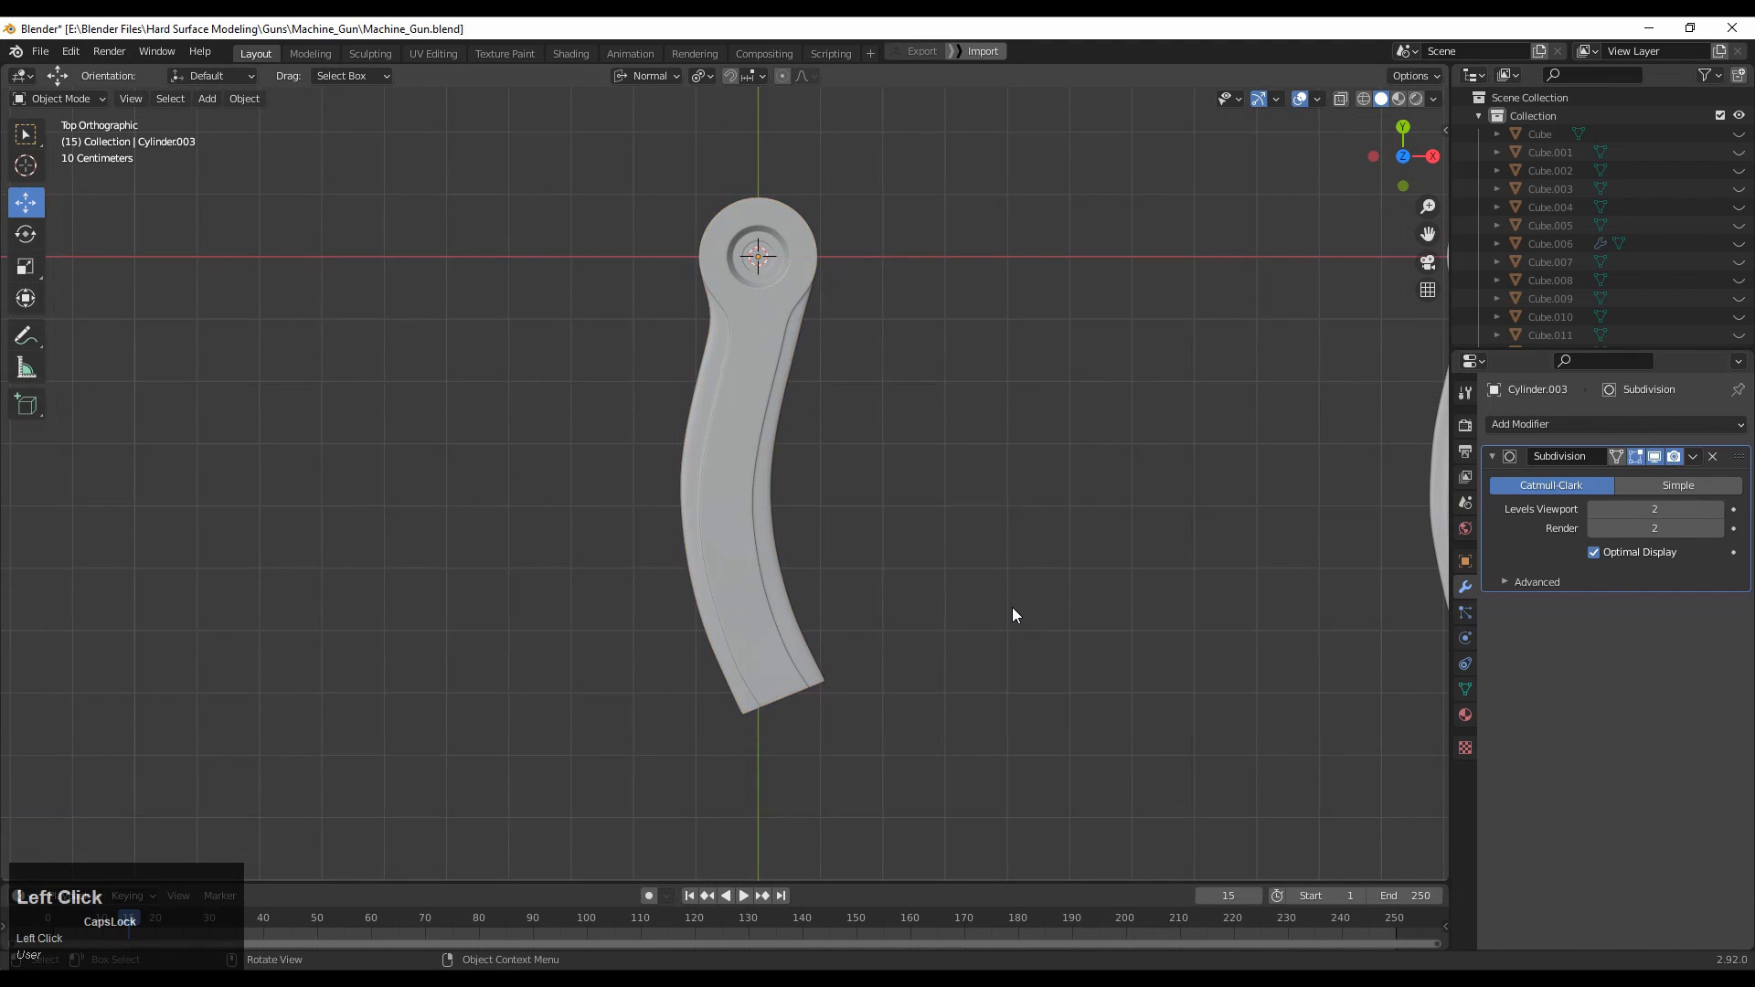
# Reopen the mesh with X-ray, move two lower-bend -X strip vertices outward about 0.027 m and 0.041 m along normals, and nudge one +X strip vertex inward.
pyautogui.keyDown('ctrl'); pyautogui.moveTo(1012, 609); pyautogui.dragTo(991, 530, button='middle'); pyautogui.keyUp('ctrl')
pyautogui.press('Tab')
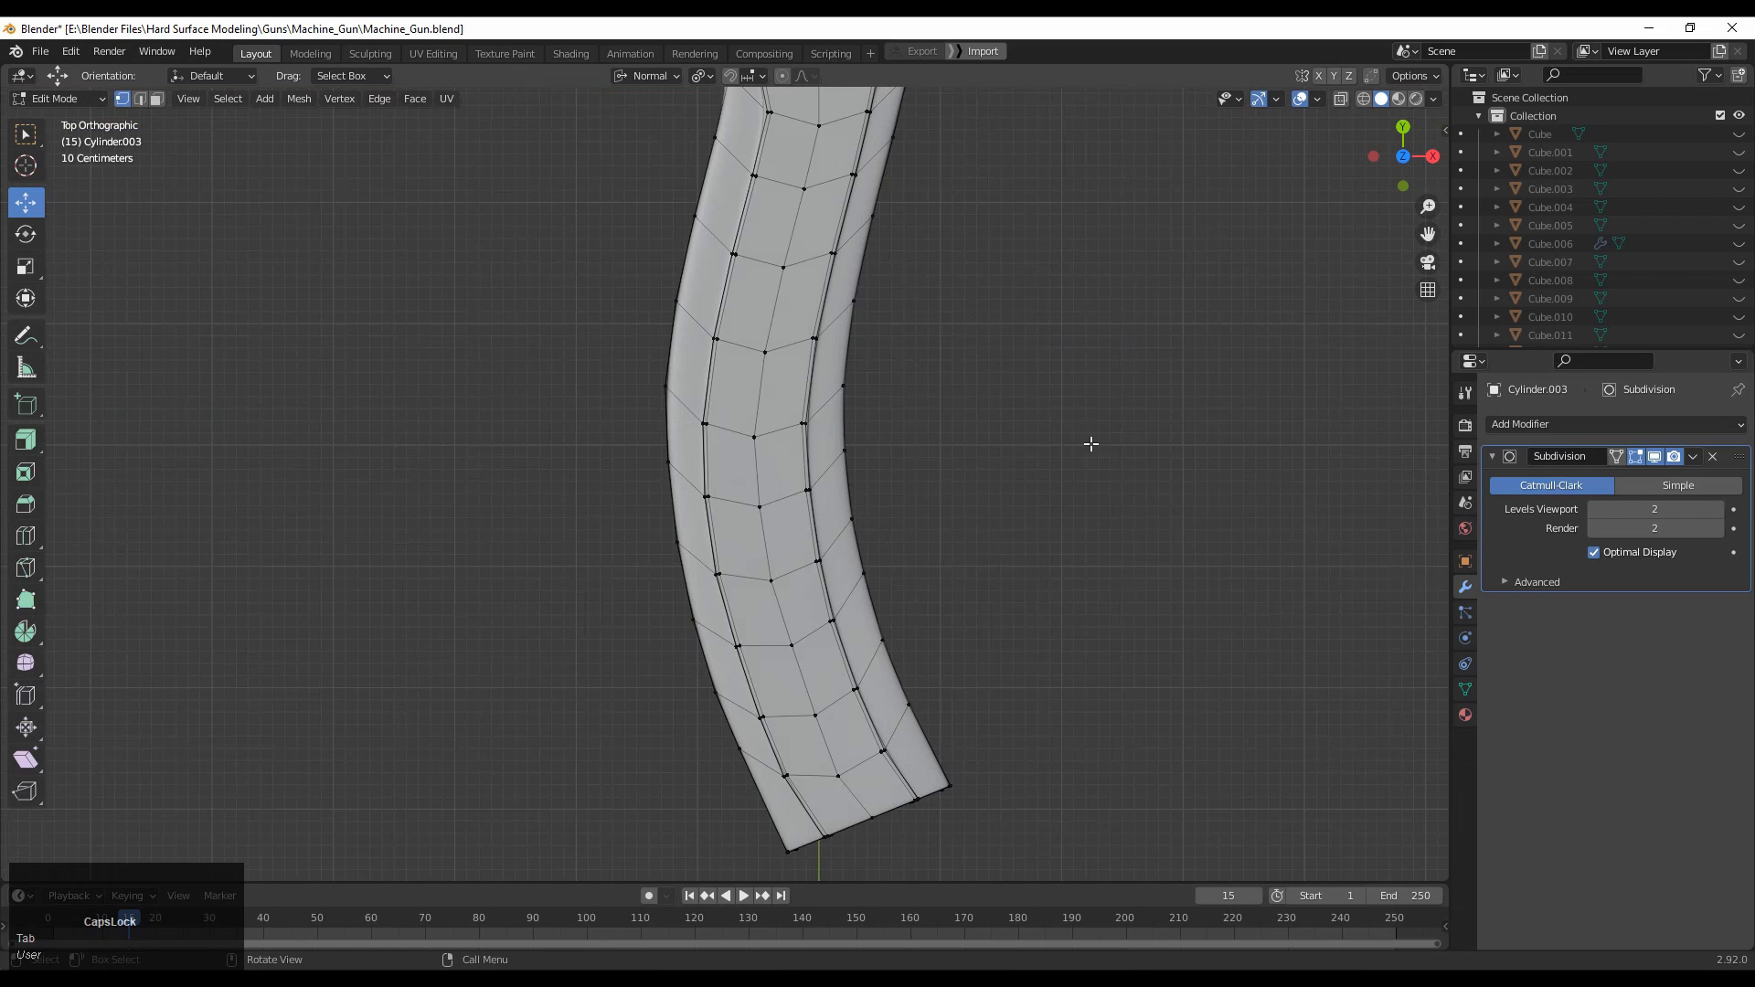
pyautogui.click(1339, 98)
pyautogui.keyDown('ctrl'); pyautogui.moveTo(718, 493); pyautogui.dragTo(774, 462, button='middle'); pyautogui.keyUp('ctrl')
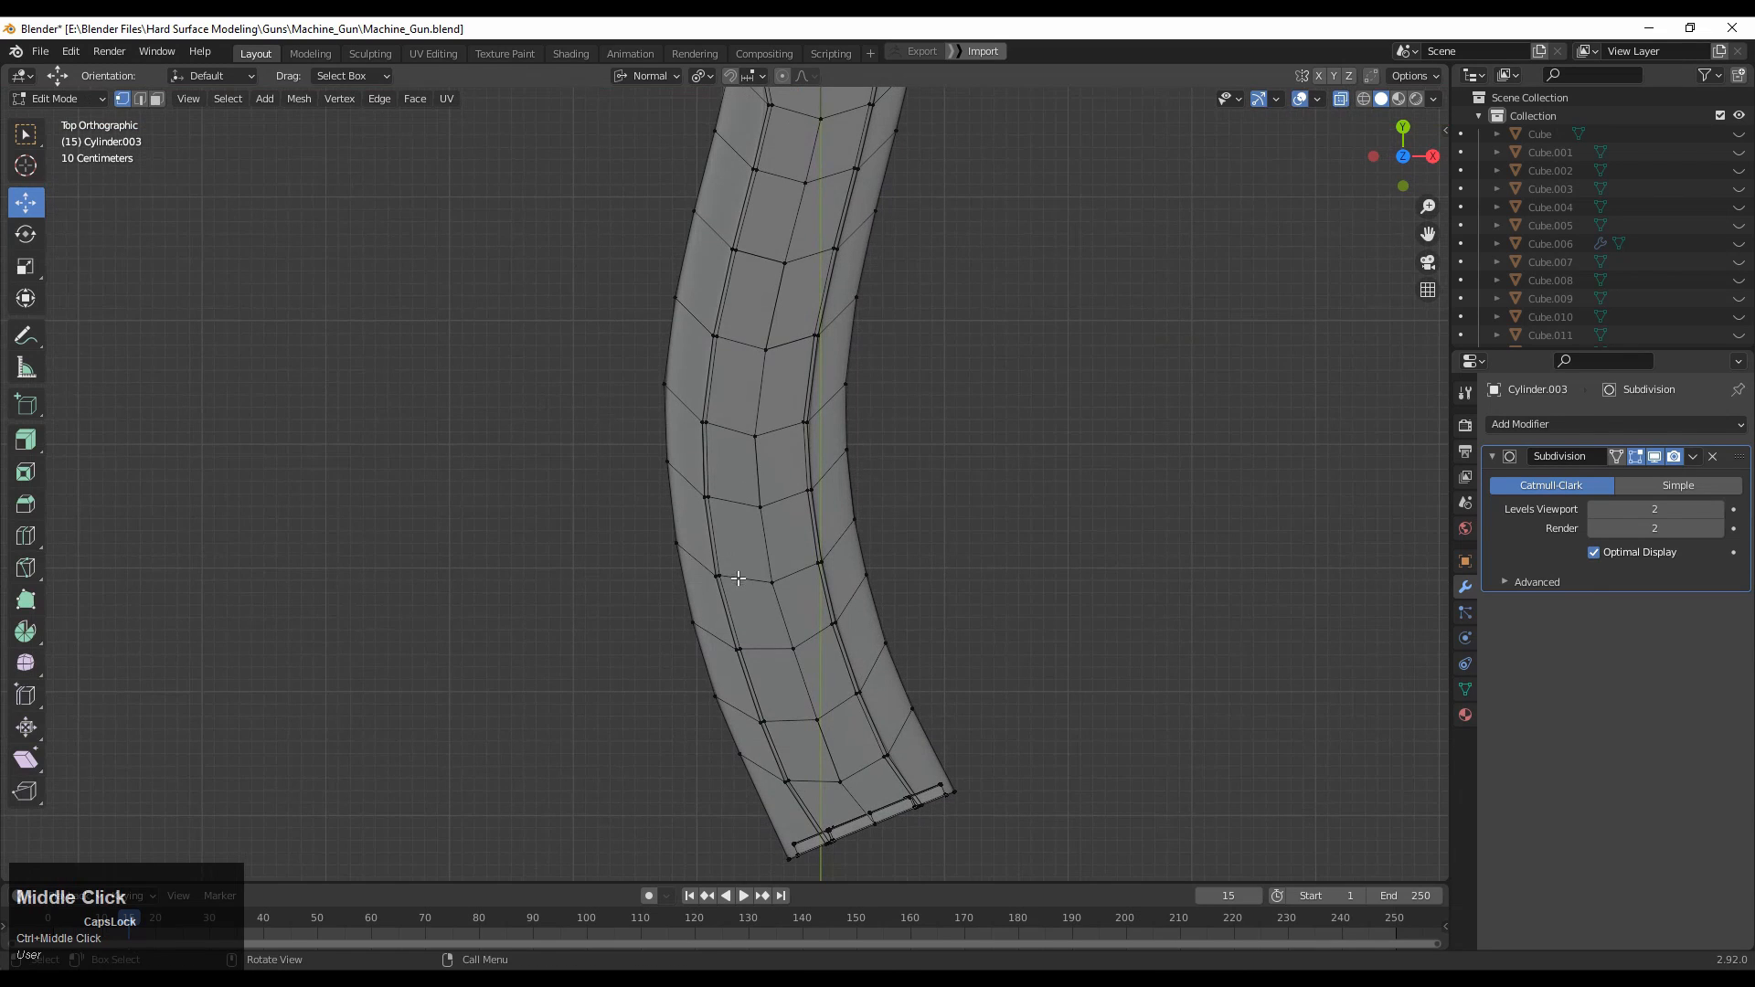
pyautogui.moveTo(673, 593)
pyautogui.mouseDown()
pyautogui.moveTo(652, 594)
pyautogui.moveTo(684, 581)
pyautogui.mouseUp()
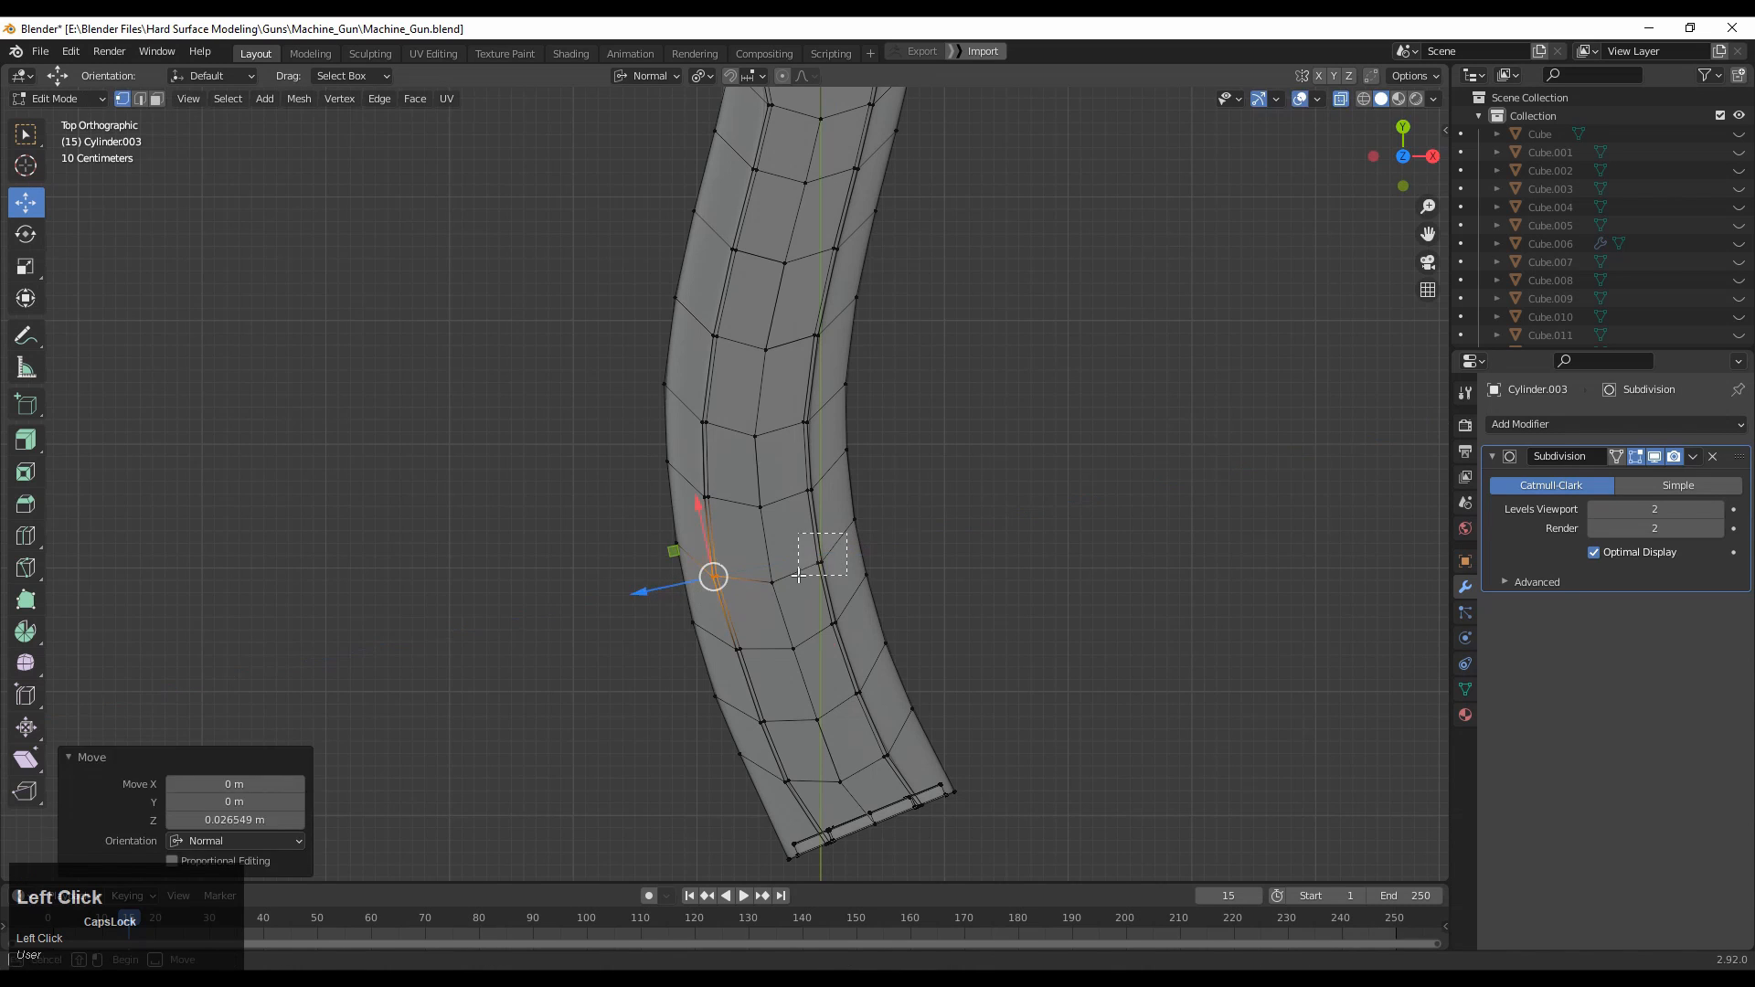
pyautogui.moveTo(847, 532); pyautogui.dragTo(882, 547)
pyautogui.moveTo(719, 625); pyautogui.dragTo(678, 668)
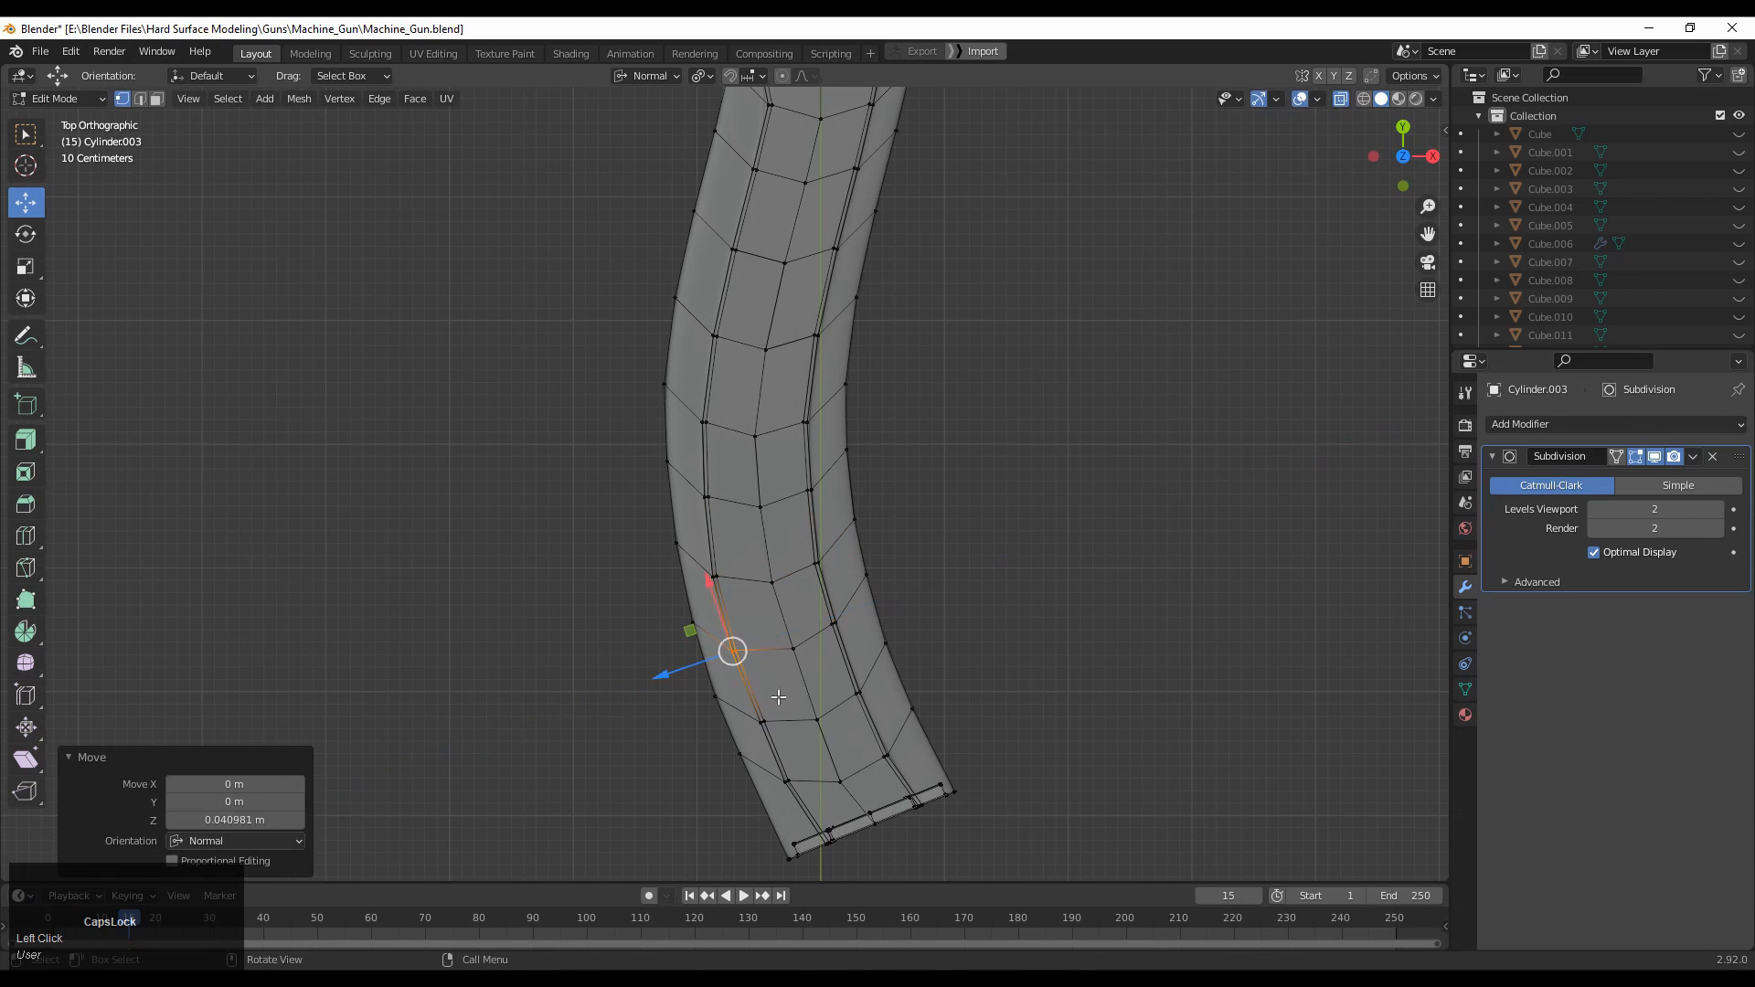
# Move the last two -X strip vertices before the capped end slightly outward along their normals.
pyautogui.click(742, 733)
pyautogui.click(758, 722)
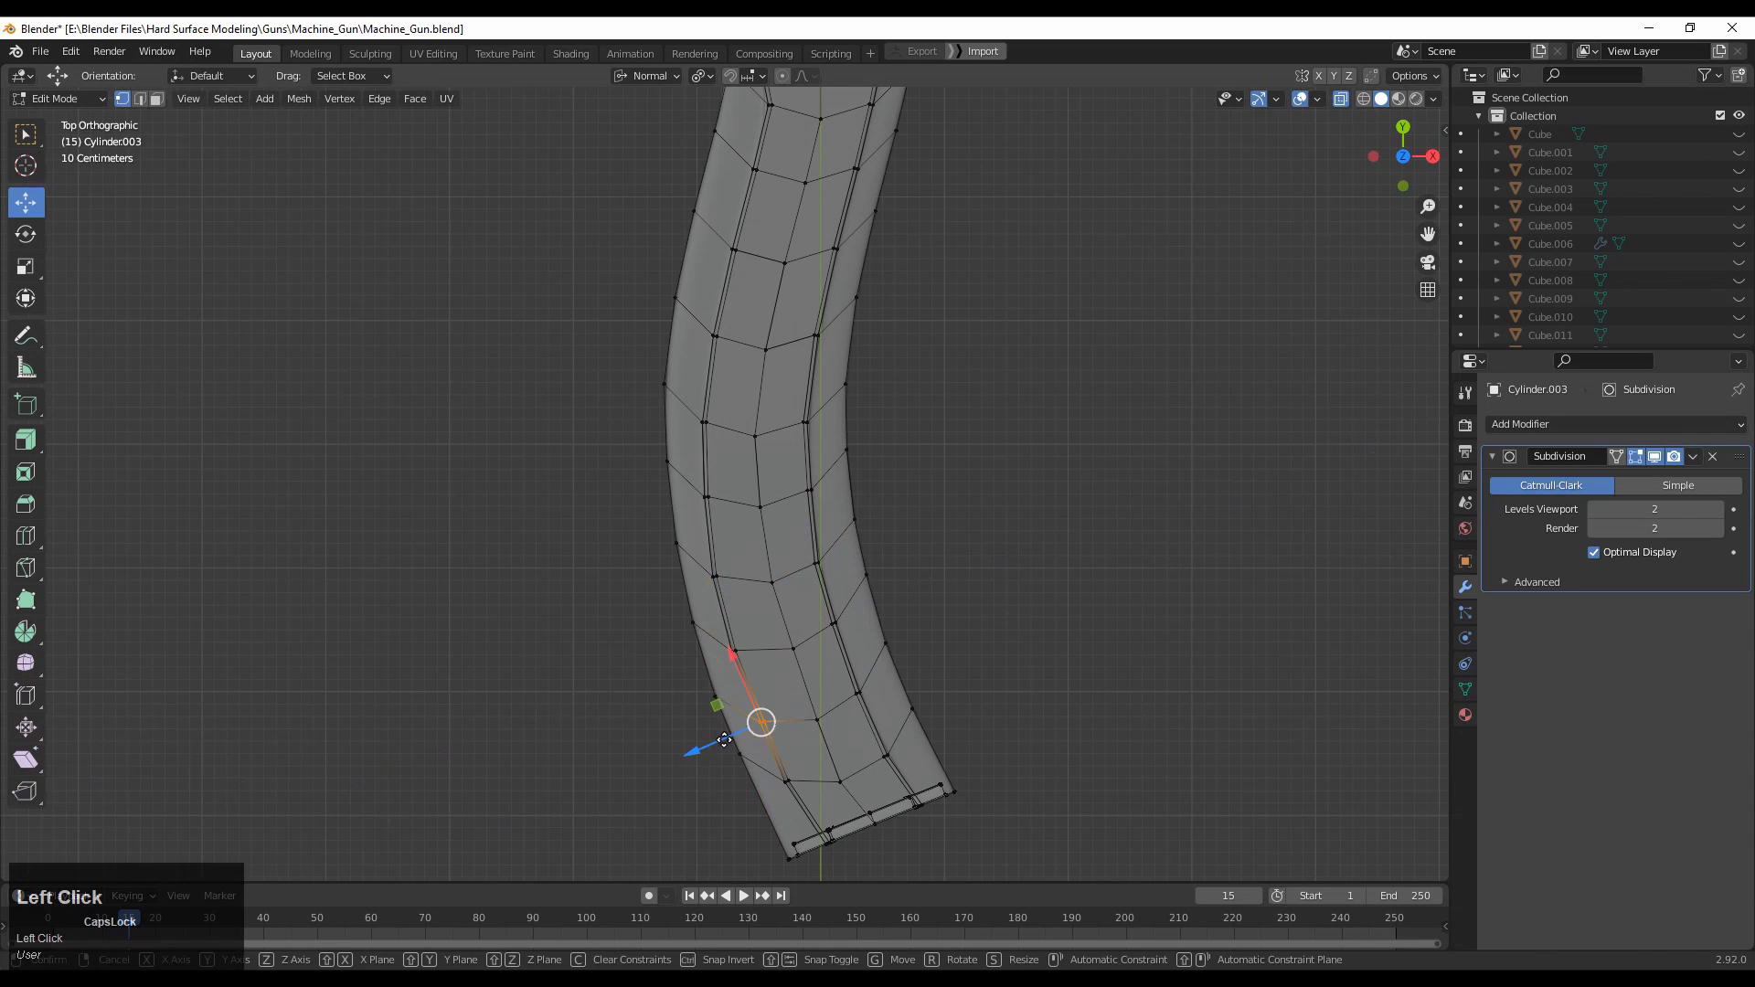
pyautogui.moveTo(728, 737); pyautogui.dragTo(721, 743)
pyautogui.click(1005, 571)
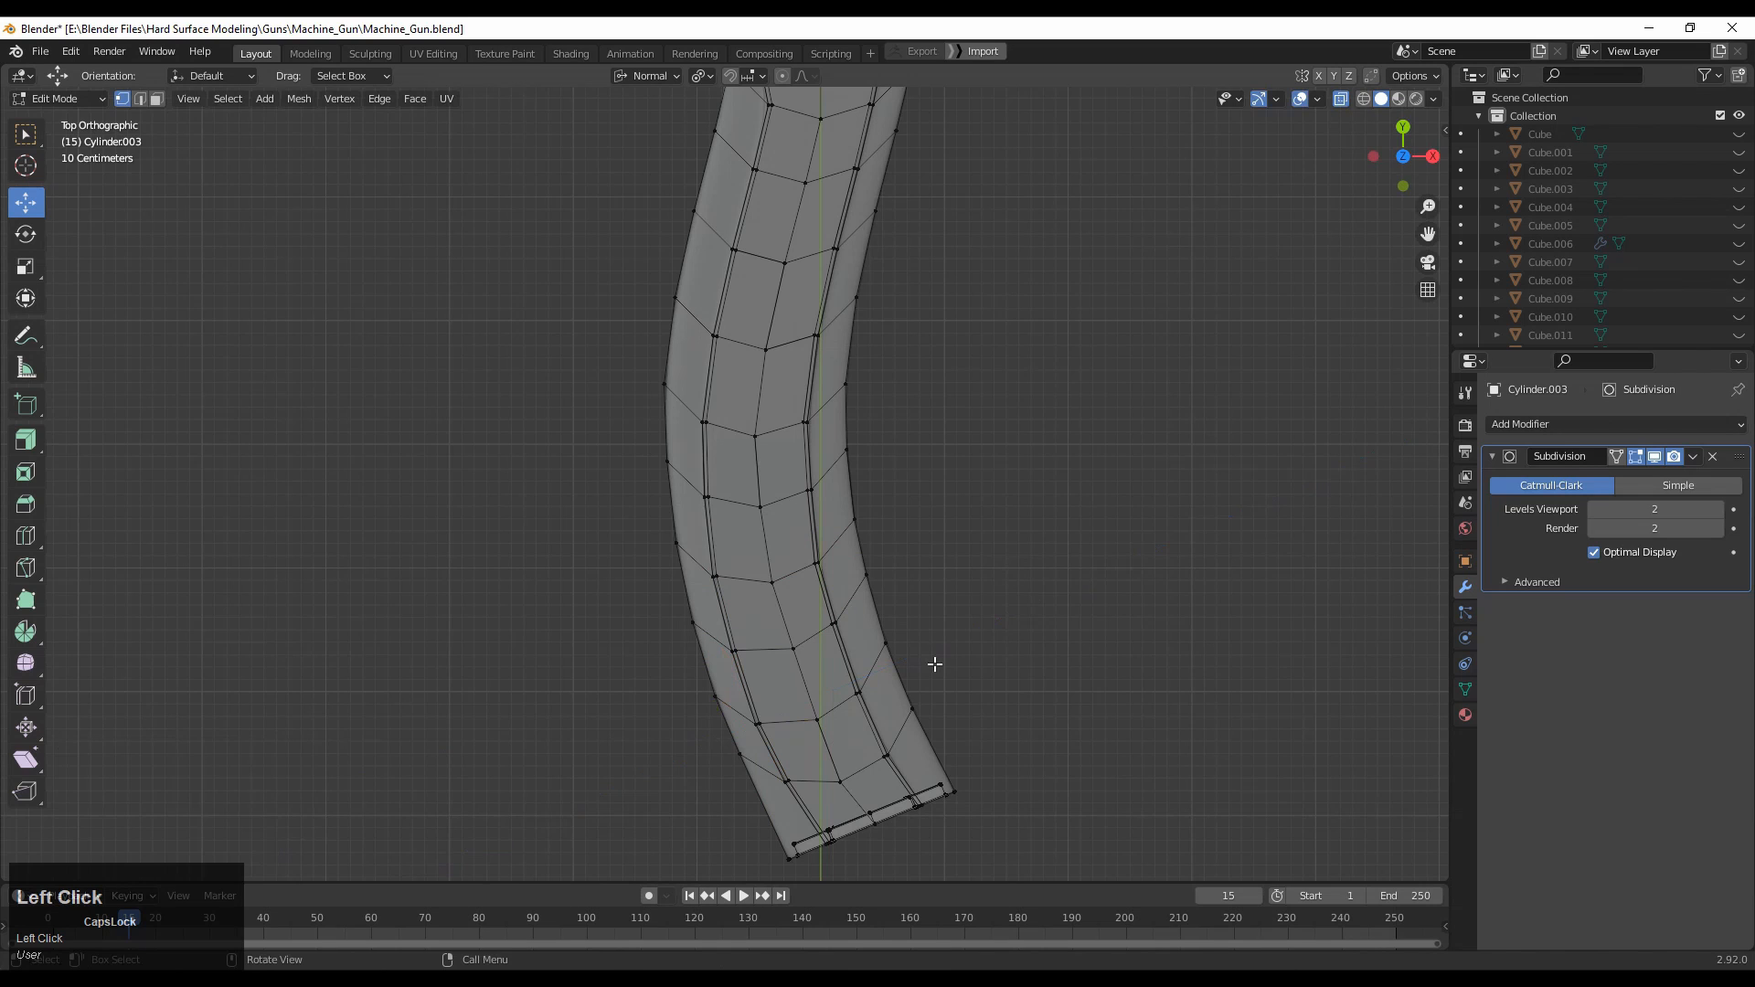
pyautogui.click(785, 781)
pyautogui.moveTo(758, 804); pyautogui.dragTo(741, 808)
# Leave mesh editing and turn off X-ray to view the smoothed arm.
pyautogui.press('Tab')
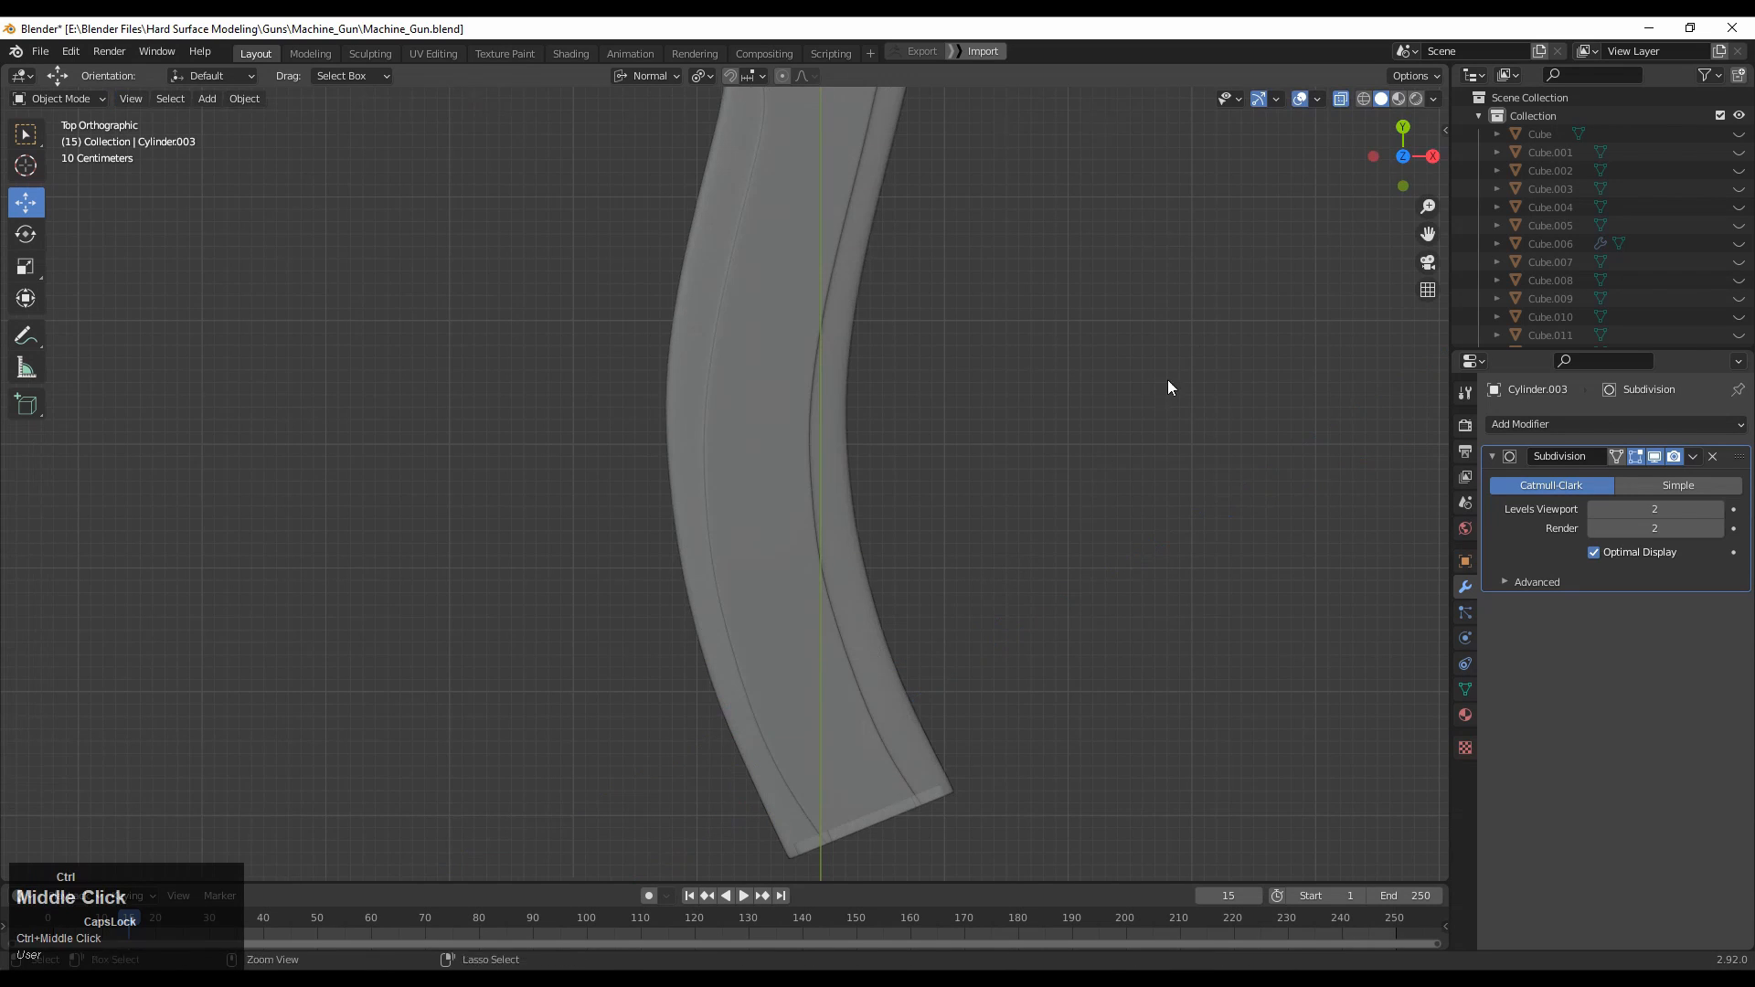
pyautogui.keyDown('ctrl'); pyautogui.moveTo(1166, 380); pyautogui.dragTo(1213, 353, button='middle'); pyautogui.keyUp('ctrl')
pyautogui.click(1214, 353)
pyautogui.click(1340, 99)
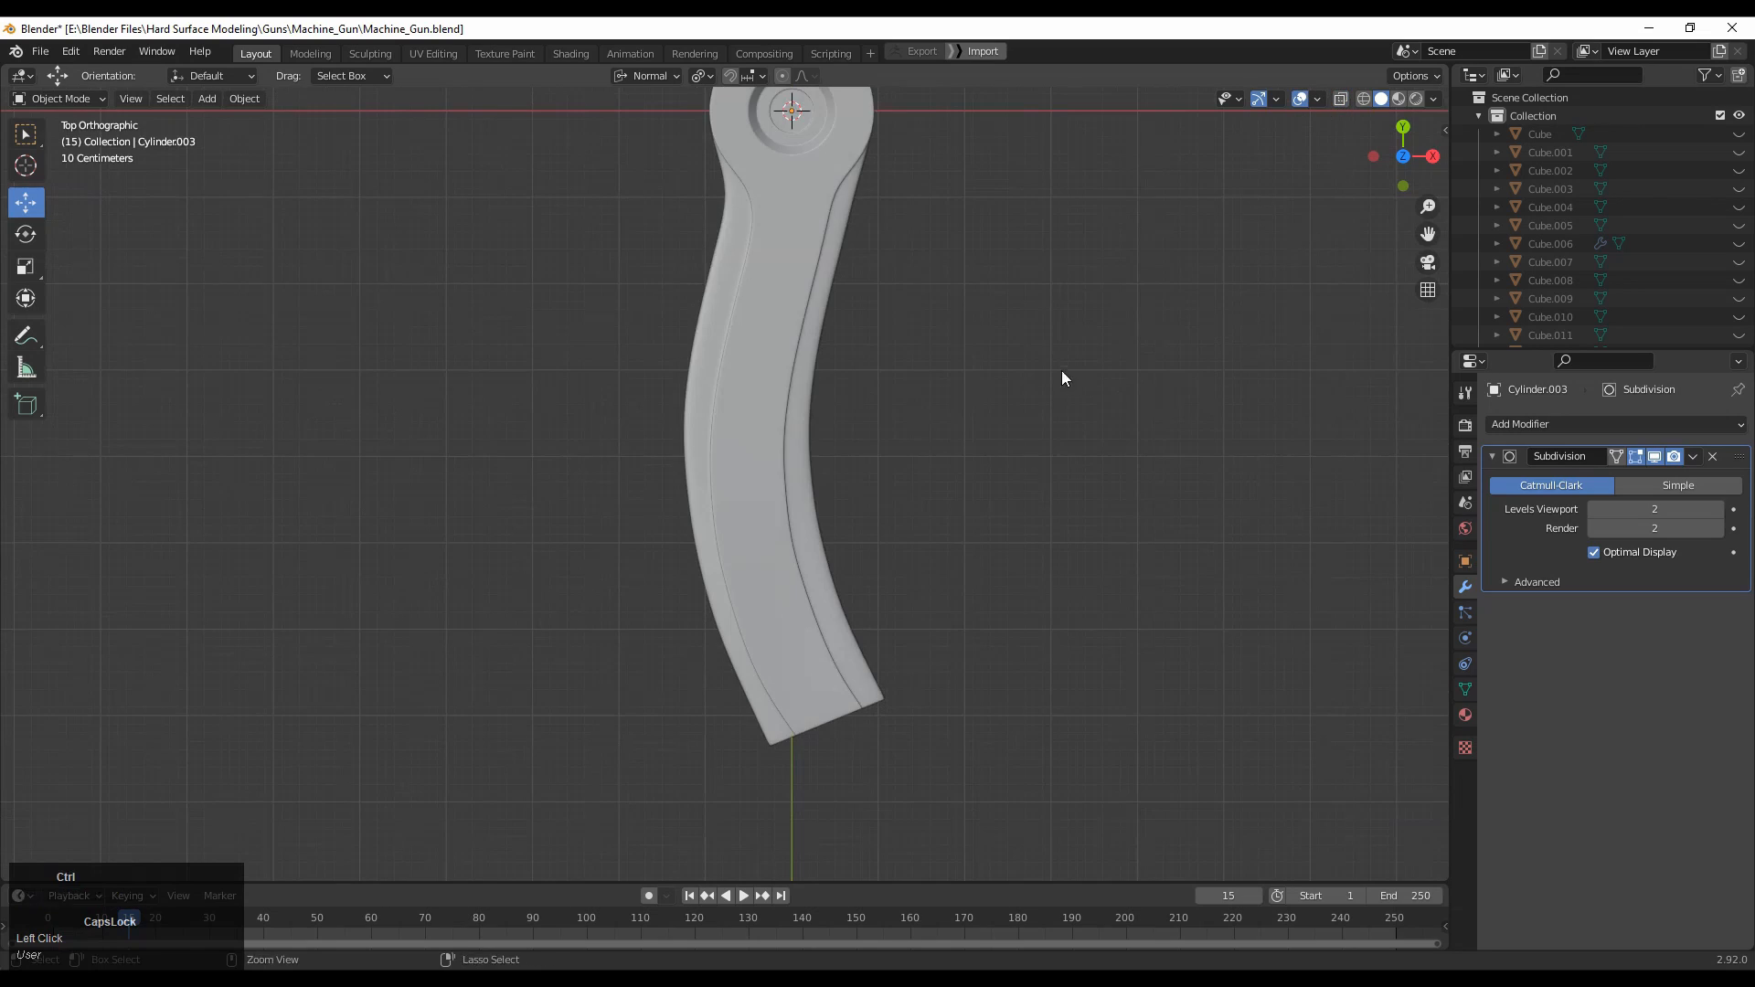
# Examine the curved part's mesh topology from several angles in Edit Mode and Object Mode.
pyautogui.moveTo(1061, 372); pyautogui.dragTo(966, 483, button='middle')
pyautogui.keyDown('shift'); pyautogui.moveTo(965, 483); pyautogui.dragTo(960, 539, button='middle'); pyautogui.keyUp('shift')
pyautogui.click(852, 638)
pyautogui.press('Tab')
pyautogui.keyDown('shift'); pyautogui.moveTo(865, 499); pyautogui.dragTo(942, 505, button='middle'); pyautogui.keyUp('shift')
pyautogui.keyDown('ctrl'); pyautogui.moveTo(942, 504); pyautogui.dragTo(942, 464, button='middle'); pyautogui.keyUp('ctrl')
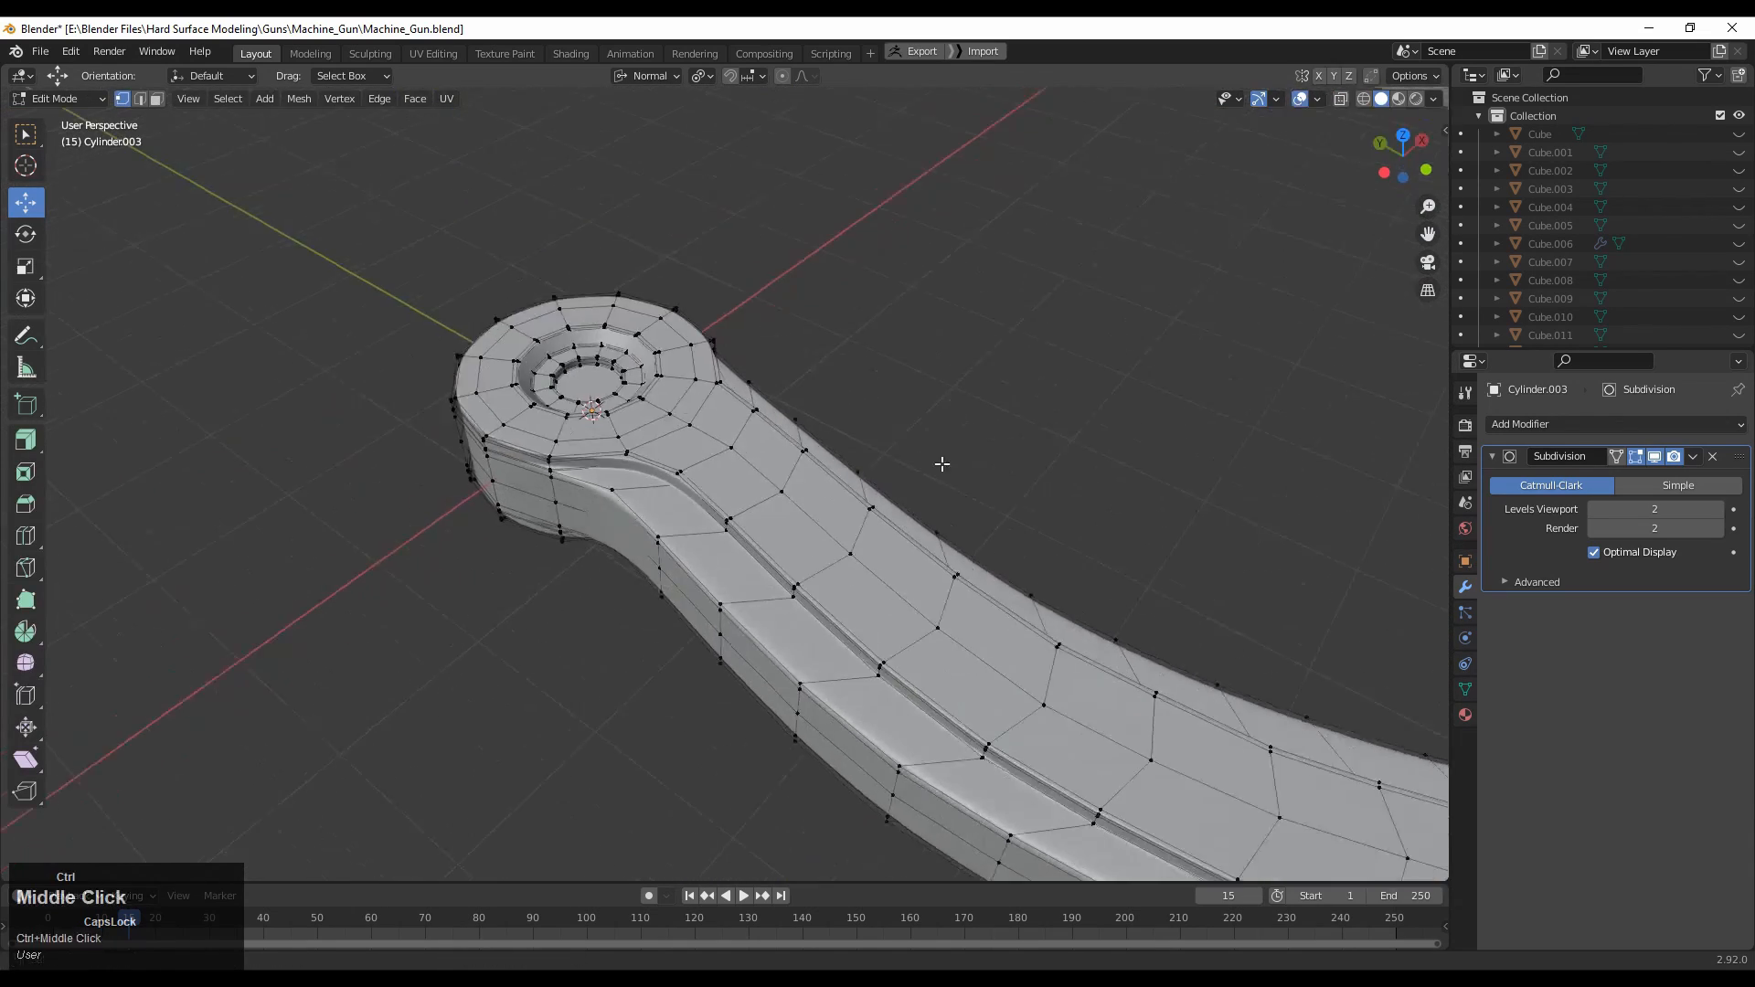
pyautogui.press('Tab')
pyautogui.moveTo(849, 494); pyautogui.dragTo(832, 691, button='middle')
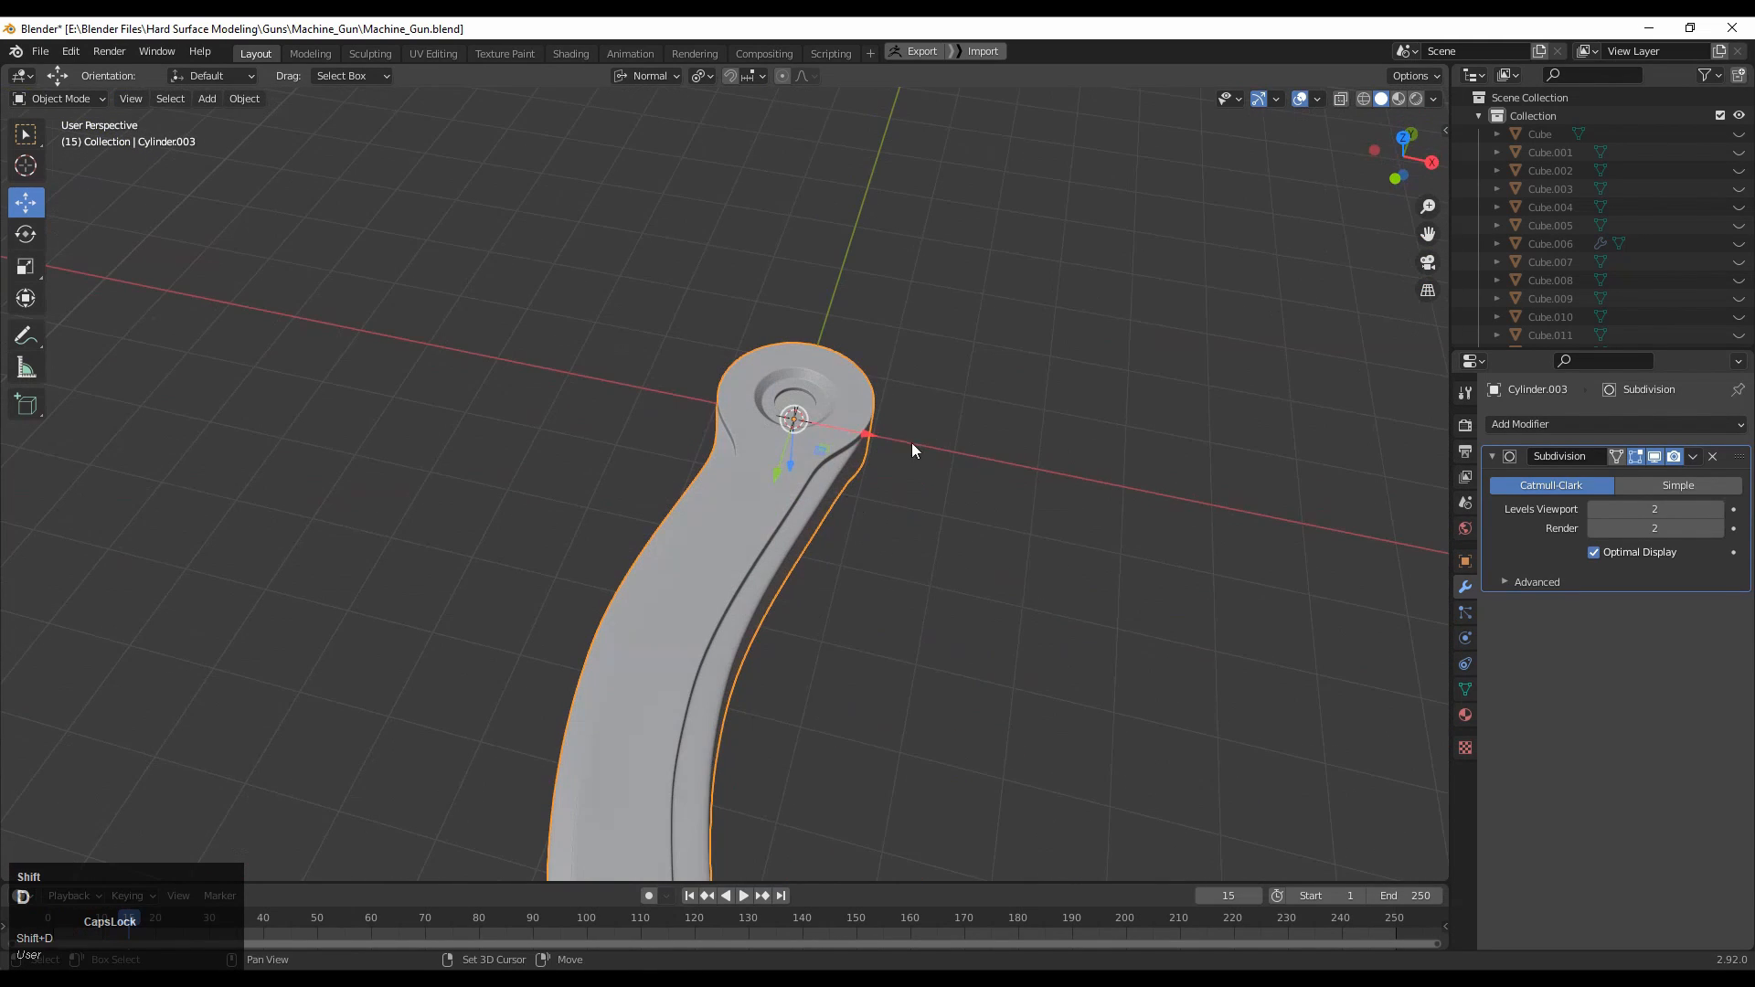
# Duplicate the curved part and move the copy aside along the X axis.
pyautogui.hotkey('shift', 'd')
pyautogui.rightClick(1119, 491)
pyautogui.moveTo(867, 434); pyautogui.dragTo(1352, 532)
pyautogui.press('Tab')
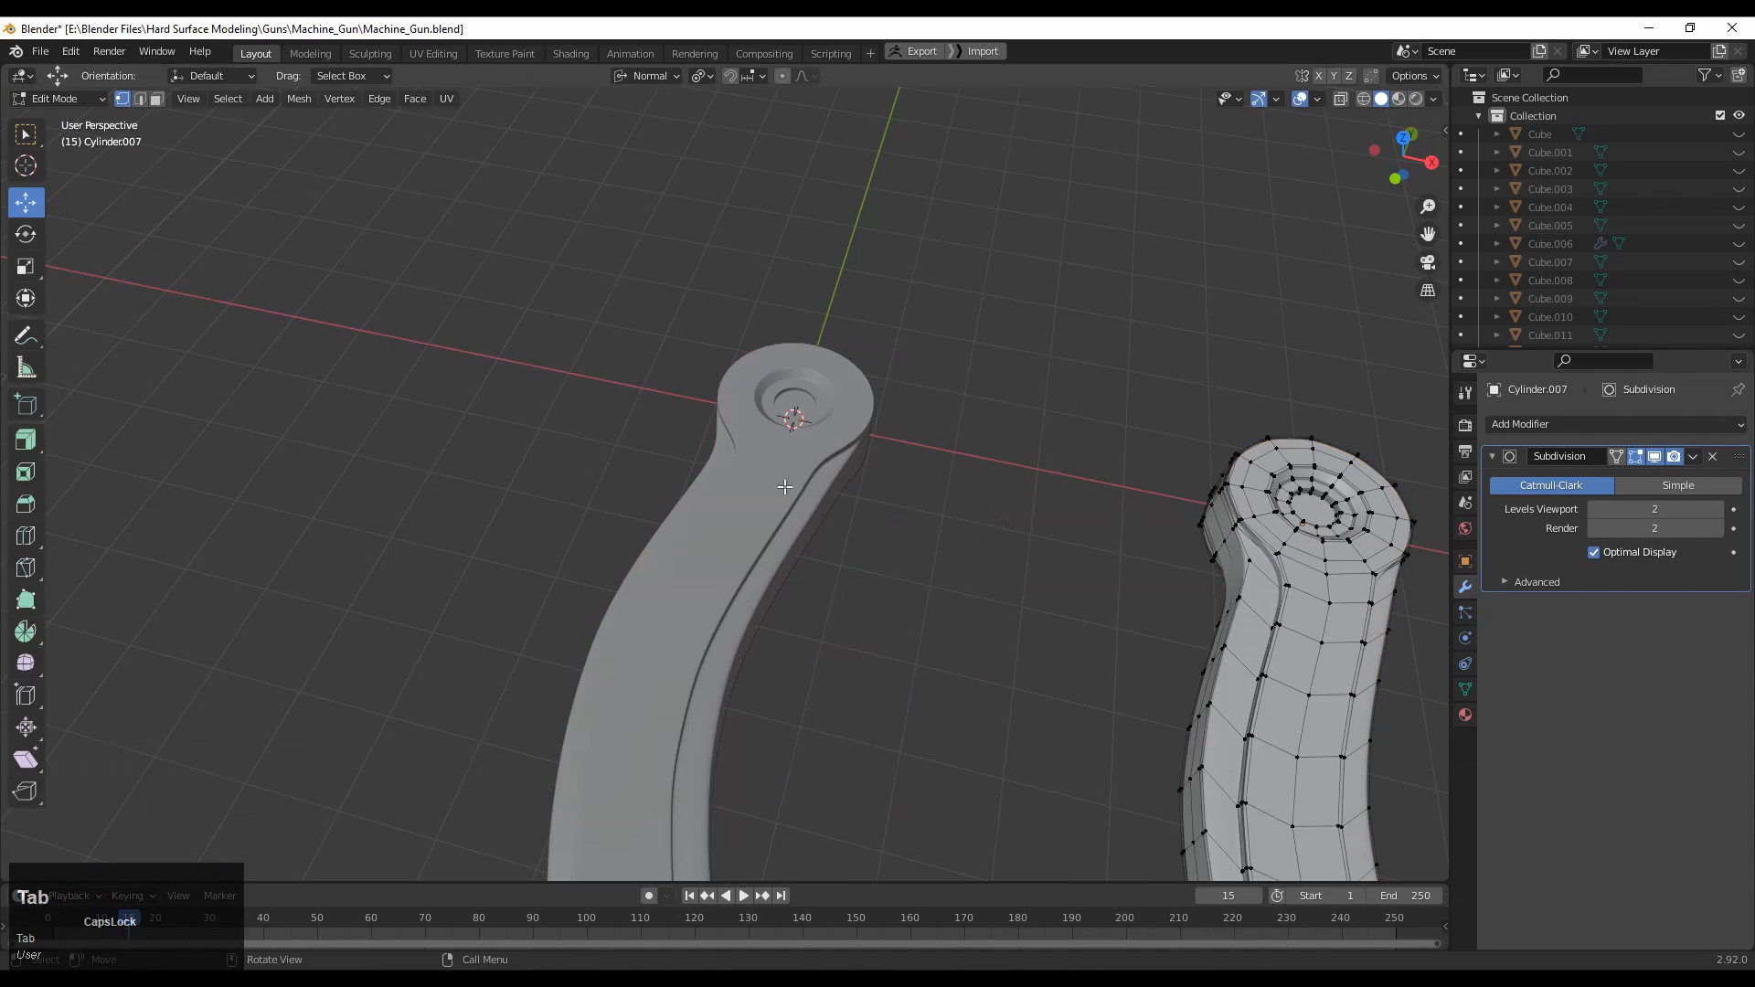
pyautogui.press('Tab')
# Apply the Subdivision modifier on the original curved part.
pyautogui.click(764, 497)
pyautogui.press('Tab')
pyautogui.moveTo(823, 556); pyautogui.dragTo(875, 484, button='middle')
pyautogui.keyDown('shift'); pyautogui.moveTo(1072, 508); pyautogui.dragTo(975, 402, button='middle'); pyautogui.keyUp('shift')
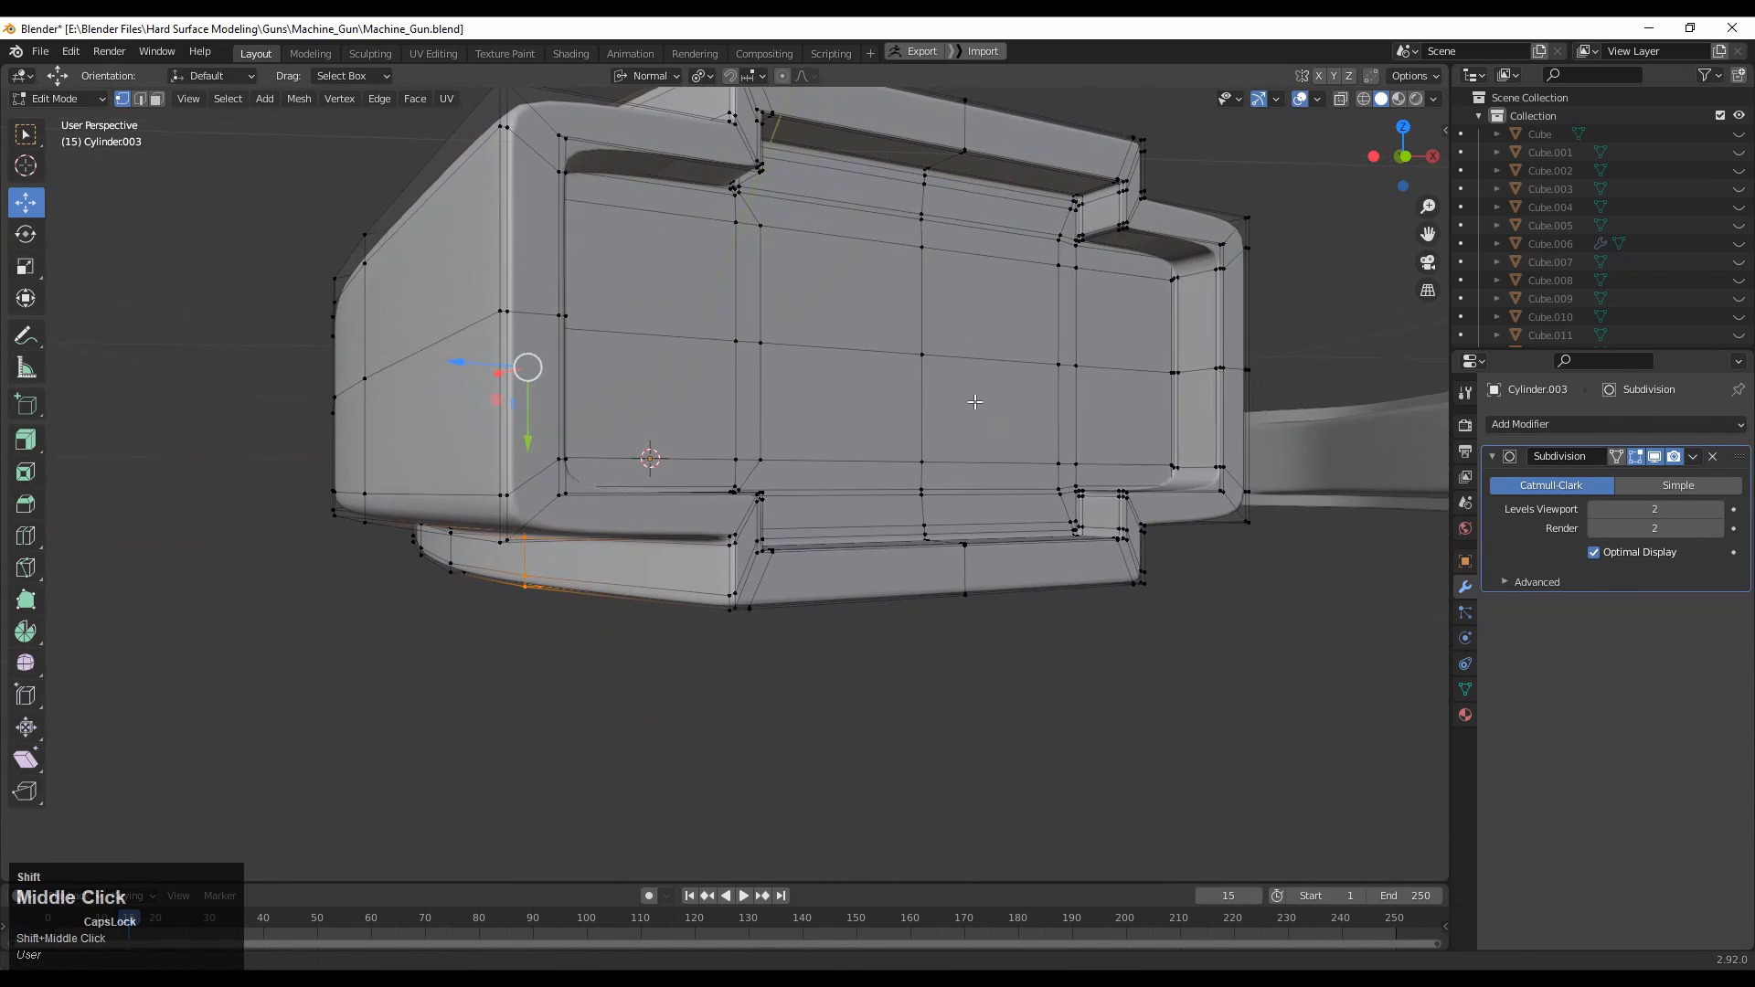
pyautogui.click(1692, 456)
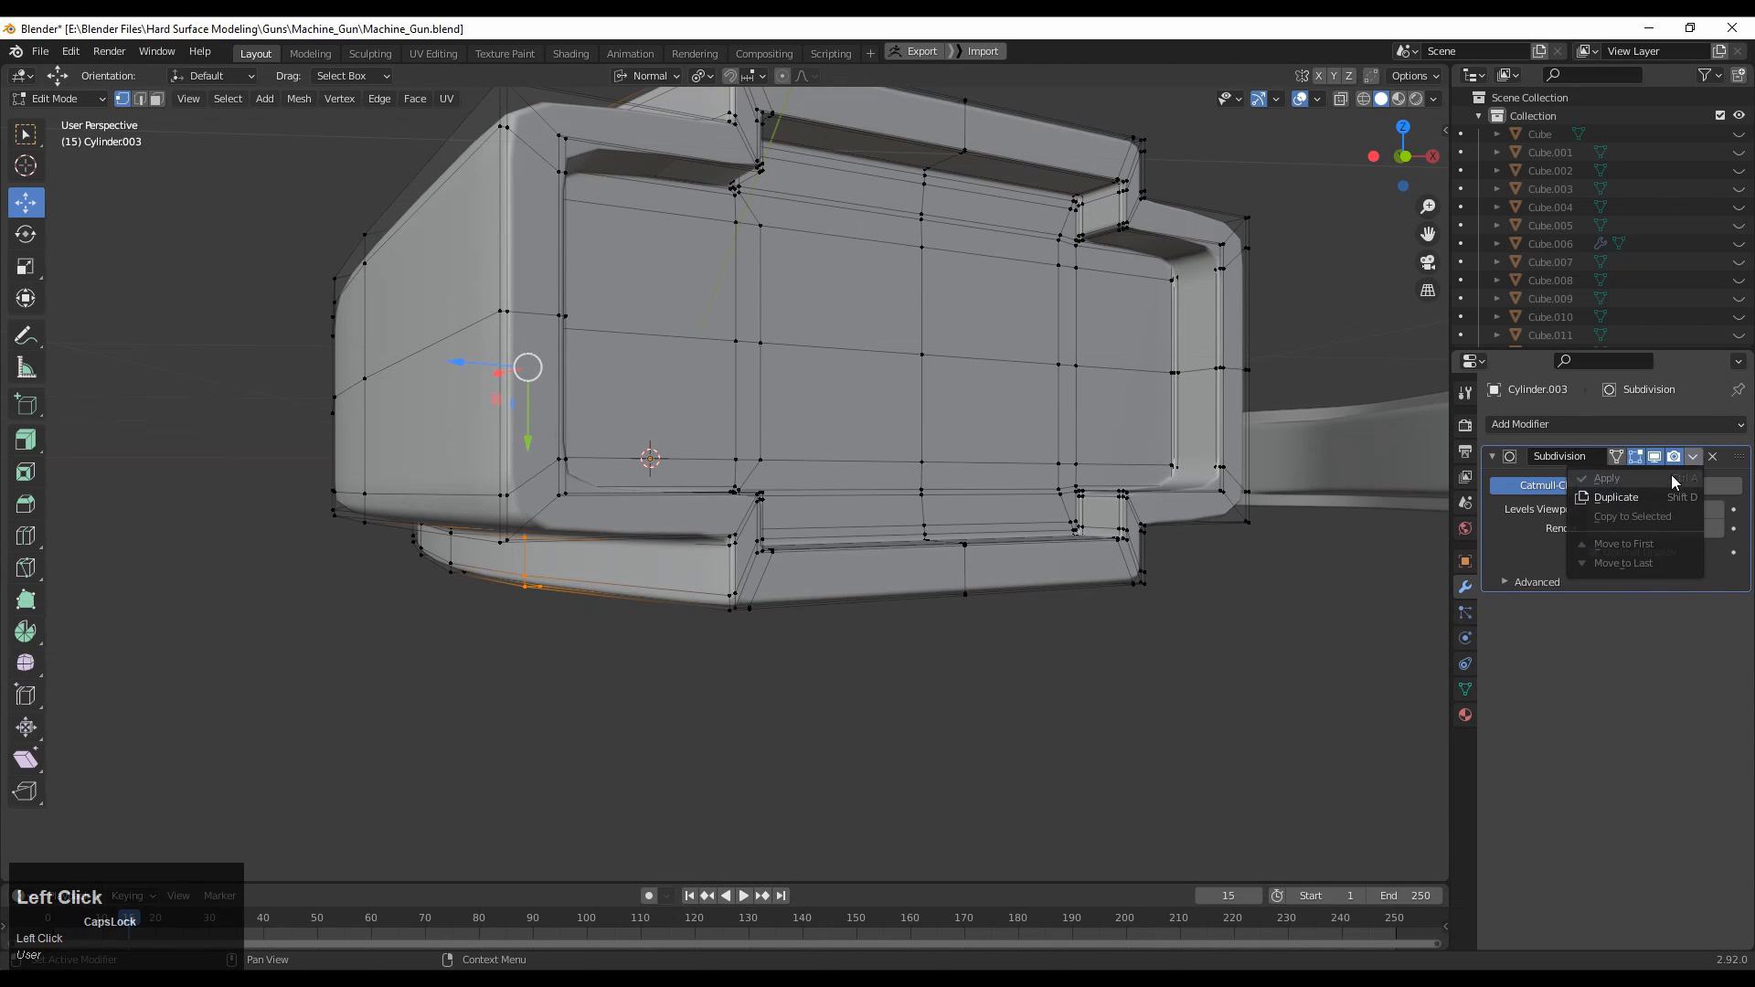
pyautogui.press('Tab')
pyautogui.click(1696, 456)
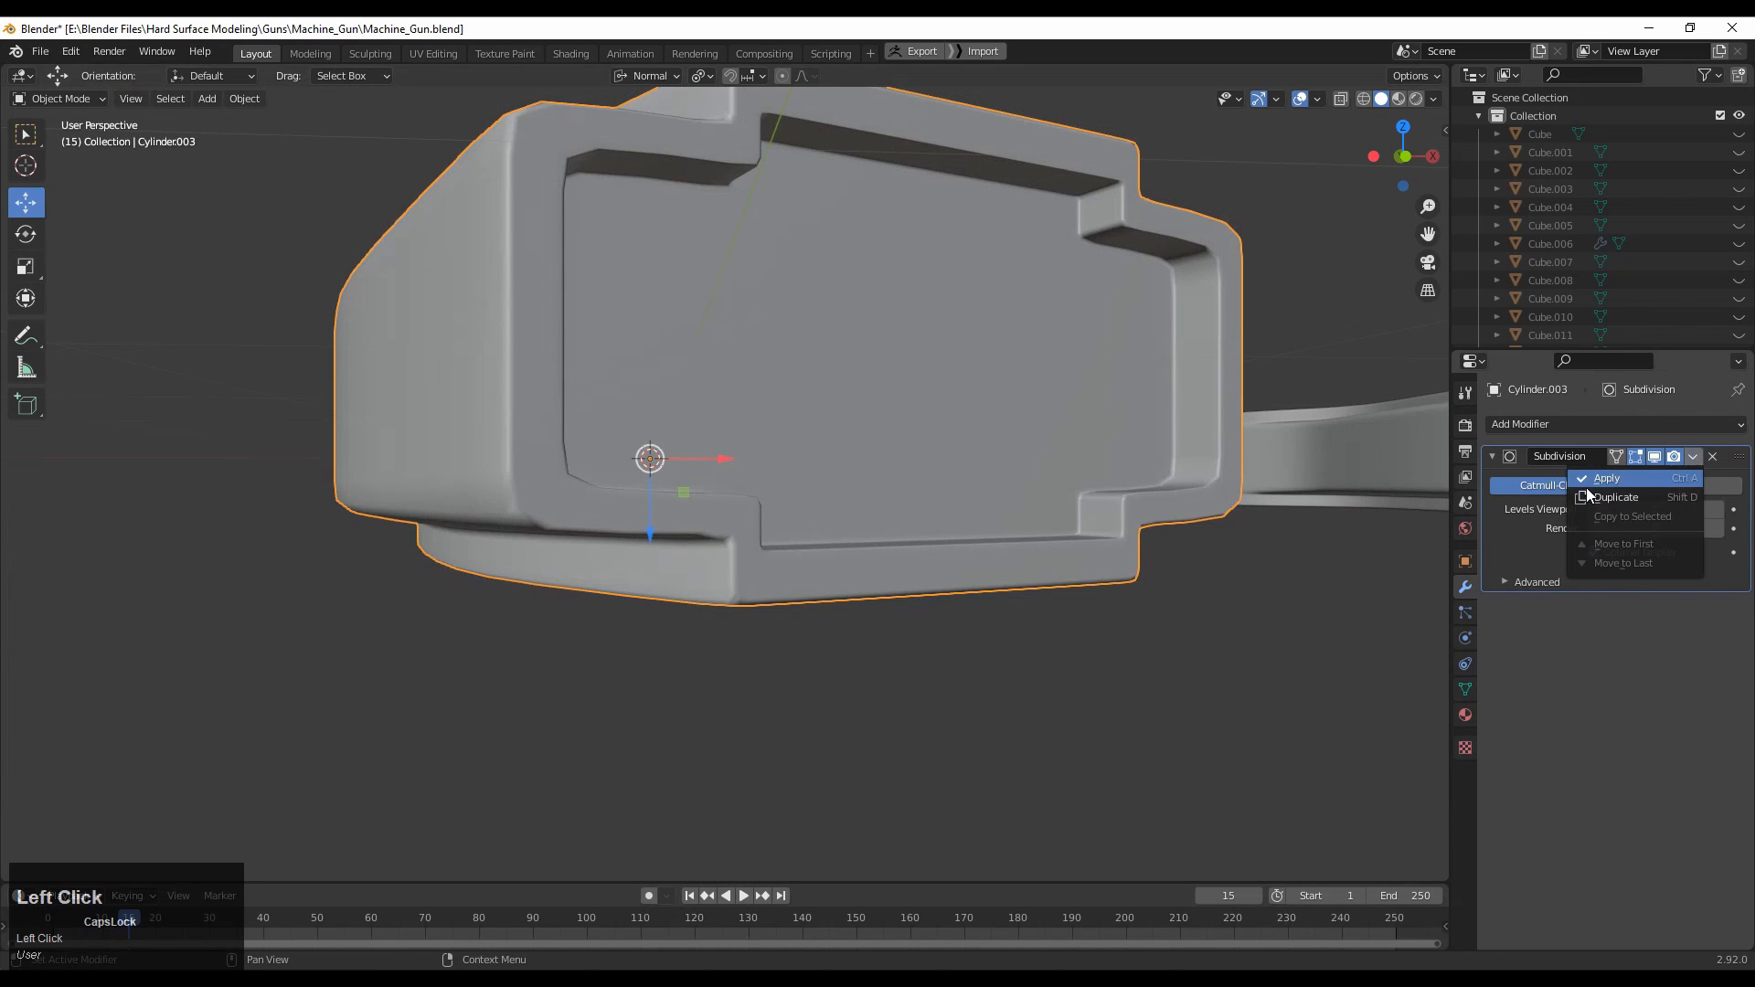
pyautogui.click(1587, 484)
# Edit the original part in face select mode and select the first two-face block on its side wall with the box selection tool.
pyautogui.press('Tab')
pyautogui.moveTo(951, 504)
pyautogui.mouseDown(button='middle')
pyautogui.moveTo(1118, 578)
pyautogui.moveTo(937, 510)
pyautogui.mouseUp(button='middle')
pyautogui.press('3')
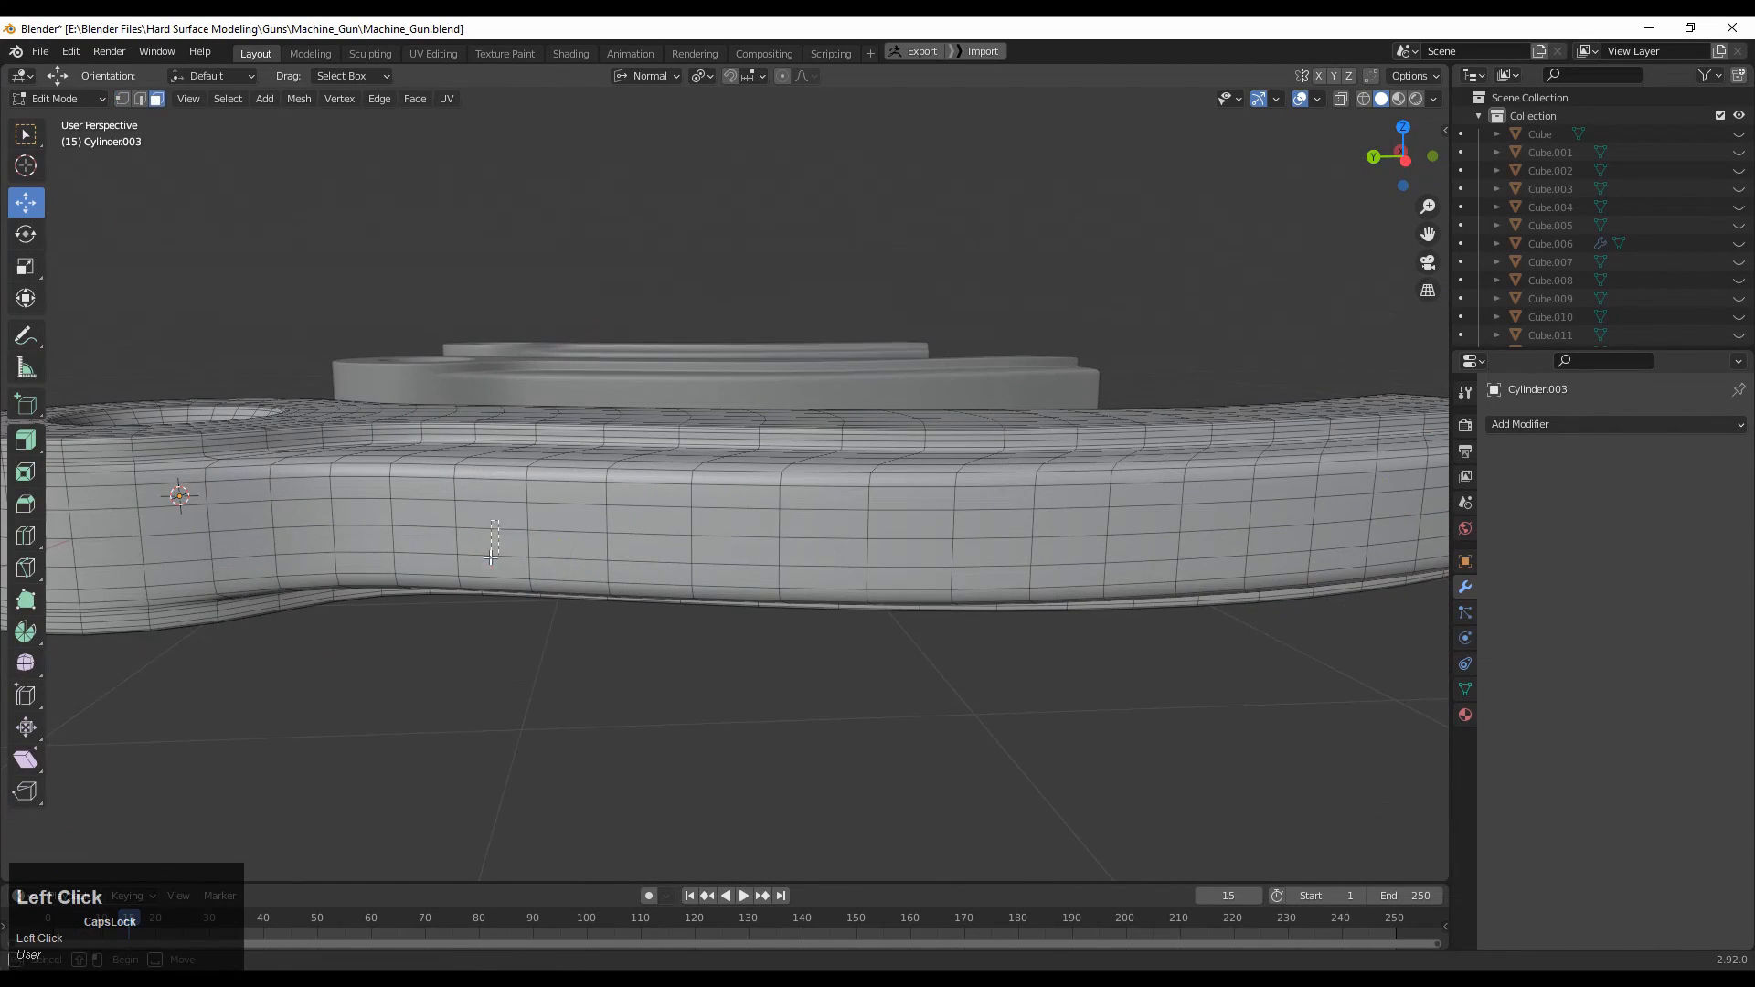
pyautogui.moveTo(494, 541); pyautogui.dragTo(527, 519)
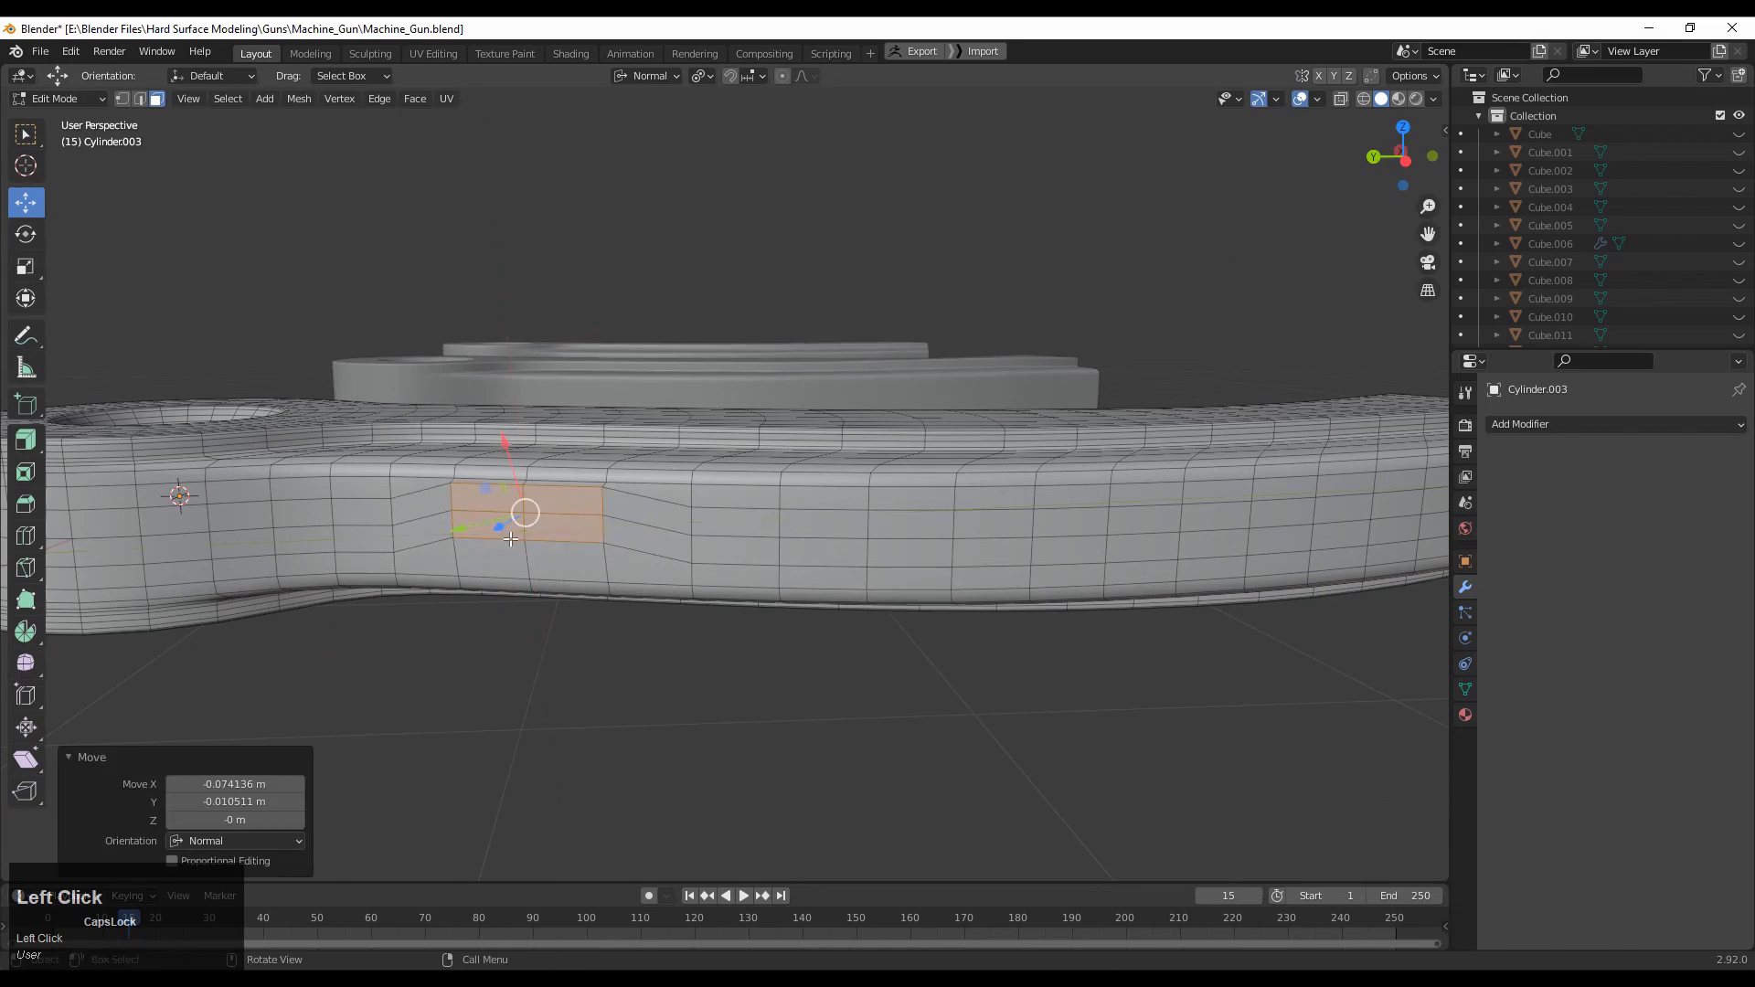
pyautogui.hotkey('ctrl', 'z')
pyautogui.click(26, 134)
pyautogui.moveTo(651, 526)
pyautogui.mouseDown(button='middle')
pyautogui.moveTo(725, 592)
pyautogui.moveTo(778, 515)
pyautogui.moveTo(680, 526)
pyautogui.mouseUp(button='middle')
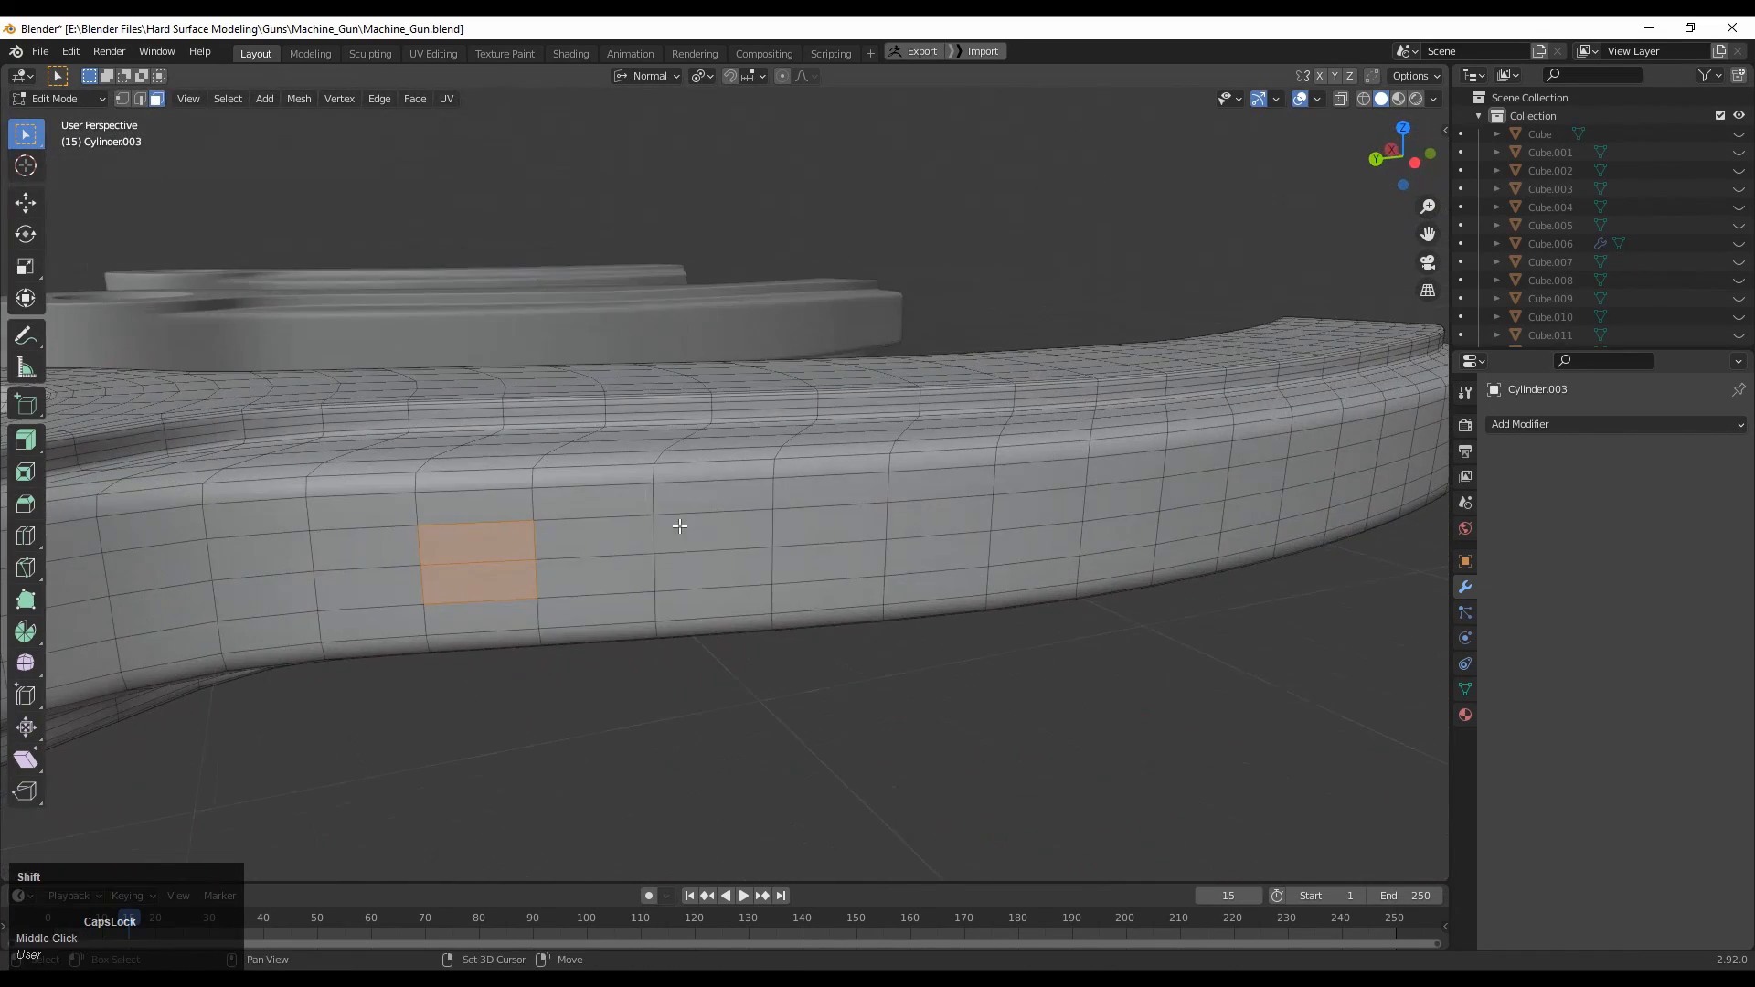
# Extend the selection with alternating two-face blocks along the curved side wall, for eight blocks in total.
pyautogui.keyDown('shift'); pyautogui.click(723, 537); pyautogui.keyUp('shift')
pyautogui.keyDown('shift'); pyautogui.click(942, 544); pyautogui.keyUp('shift')
pyautogui.keyDown('shift'); pyautogui.moveTo(947, 546); pyautogui.dragTo(878, 548, button='middle'); pyautogui.keyUp('shift')
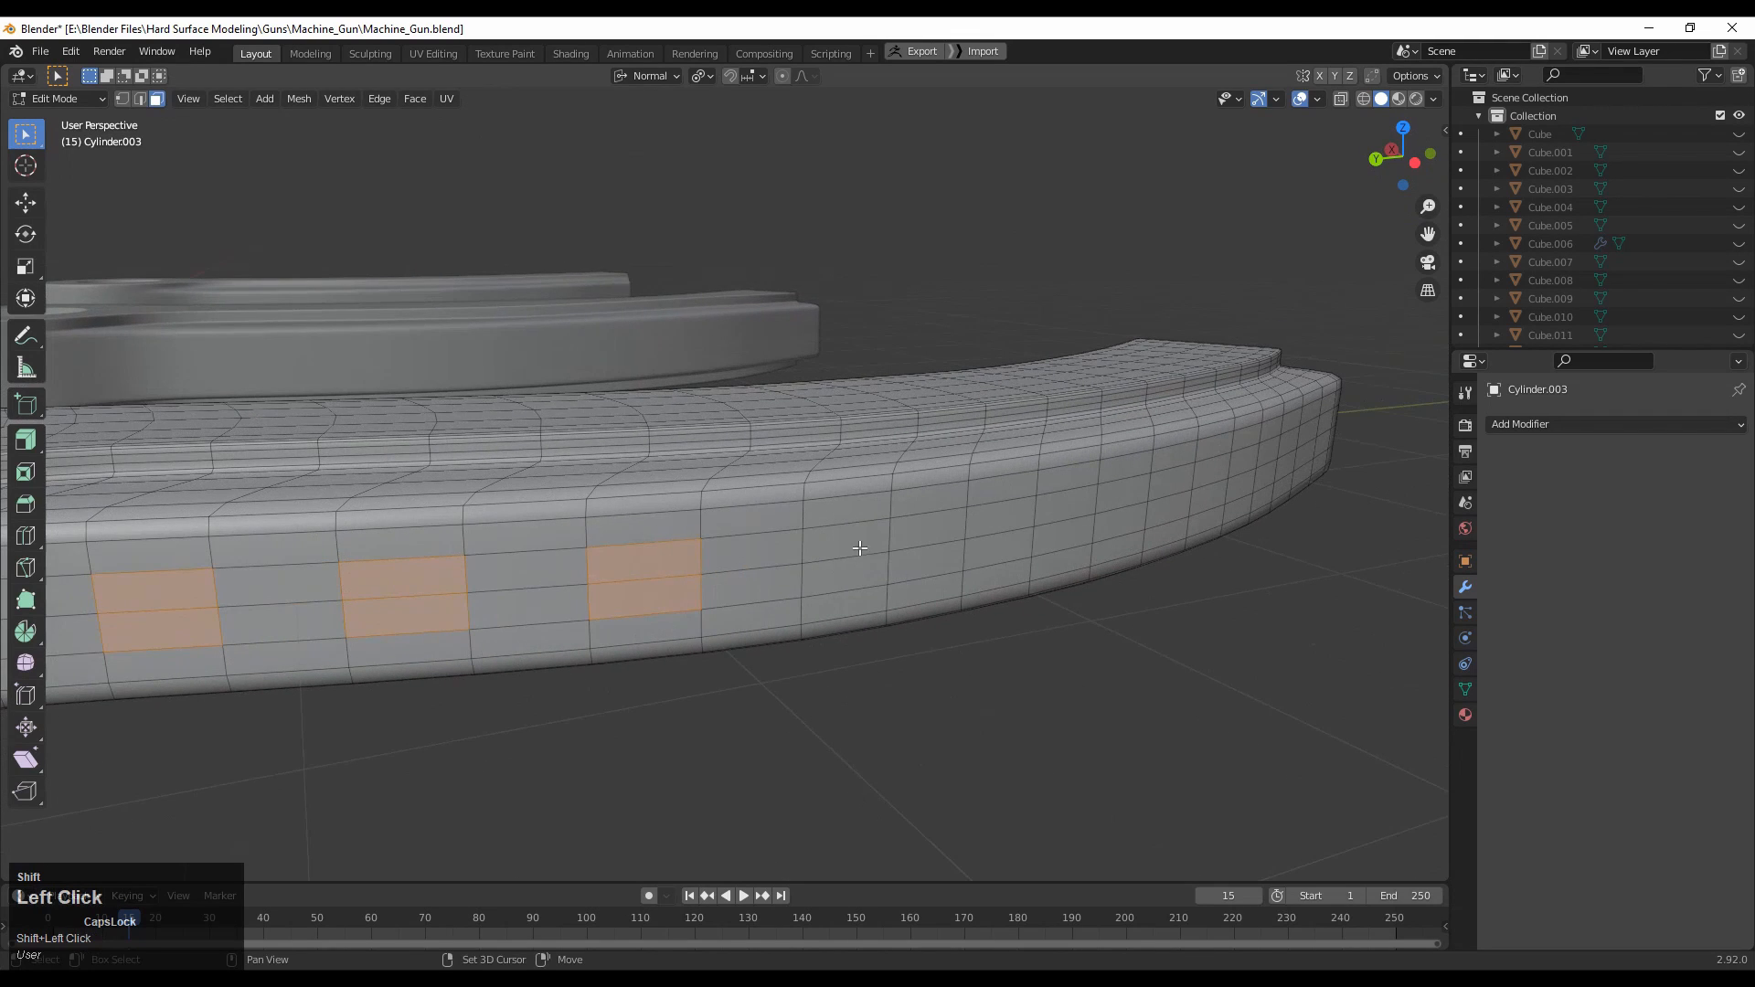
pyautogui.keyDown('shift'); pyautogui.click(850, 553); pyautogui.keyUp('shift')
pyautogui.keyDown('shift'); pyautogui.click(1022, 517); pyautogui.keyUp('shift')
pyautogui.moveTo(1022, 517); pyautogui.dragTo(1093, 581, button='middle')
pyautogui.keyDown('shift'); pyautogui.click(1054, 567); pyautogui.keyUp('shift')
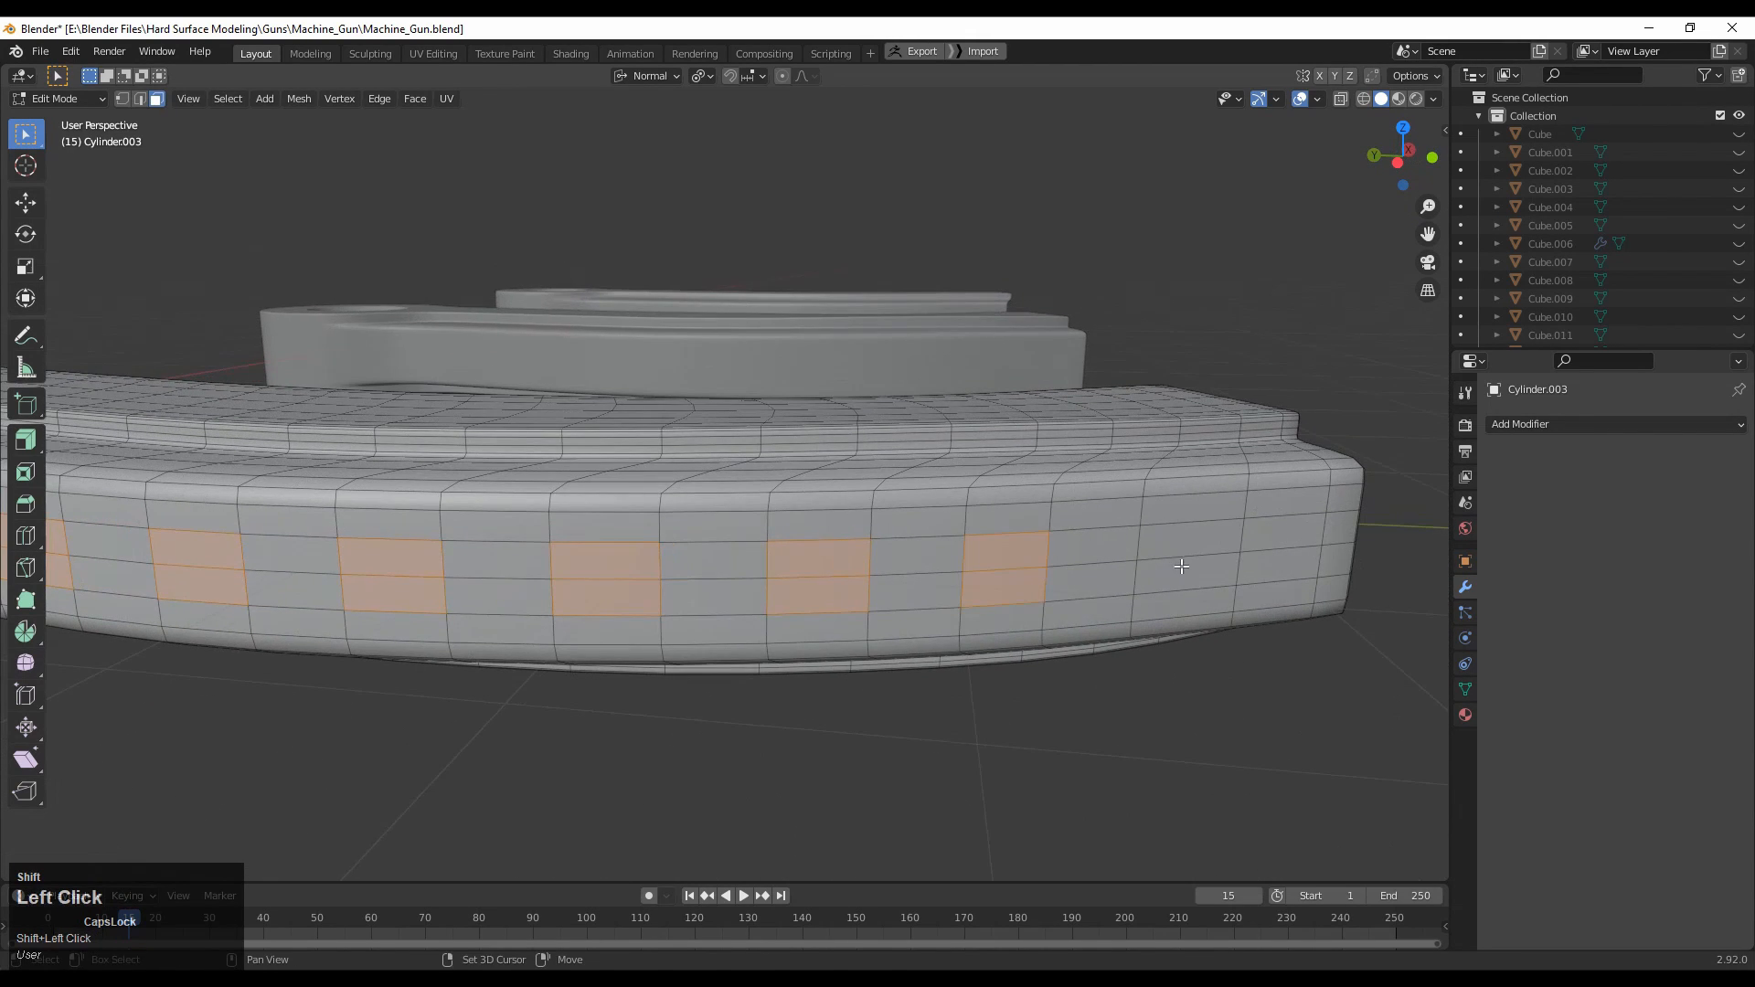
pyautogui.keyDown('ctrl'); pyautogui.moveTo(1174, 488); pyautogui.dragTo(1166, 608, button='middle'); pyautogui.keyUp('ctrl')
pyautogui.keyDown('shift'); pyautogui.moveTo(1165, 585); pyautogui.dragTo(1109, 576, button='middle'); pyautogui.keyUp('shift')
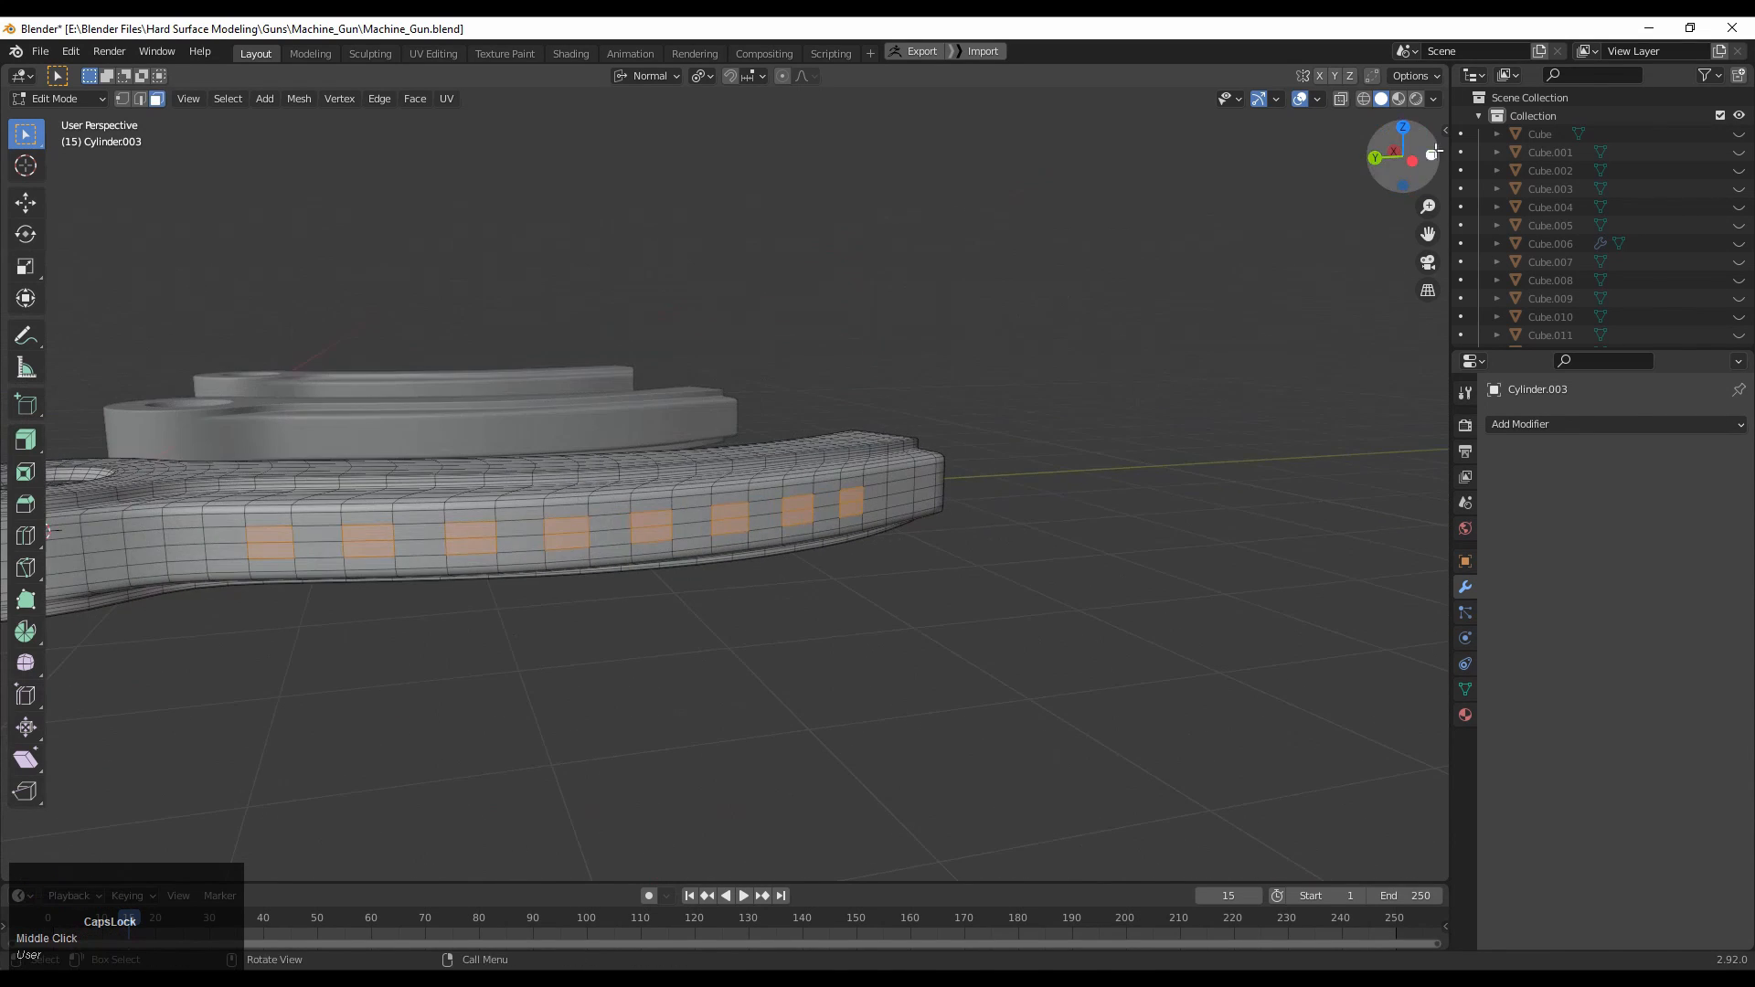
# Try insetting the selected side-wall faces by about 0.014 m.
pyautogui.click(1409, 162)
pyautogui.keyDown('shift'); pyautogui.moveTo(877, 447); pyautogui.dragTo(1014, 457, button='middle'); pyautogui.keyUp('shift')
pyautogui.keyDown('ctrl'); pyautogui.moveTo(1014, 457); pyautogui.dragTo(957, 377, button='middle'); pyautogui.keyUp('ctrl')
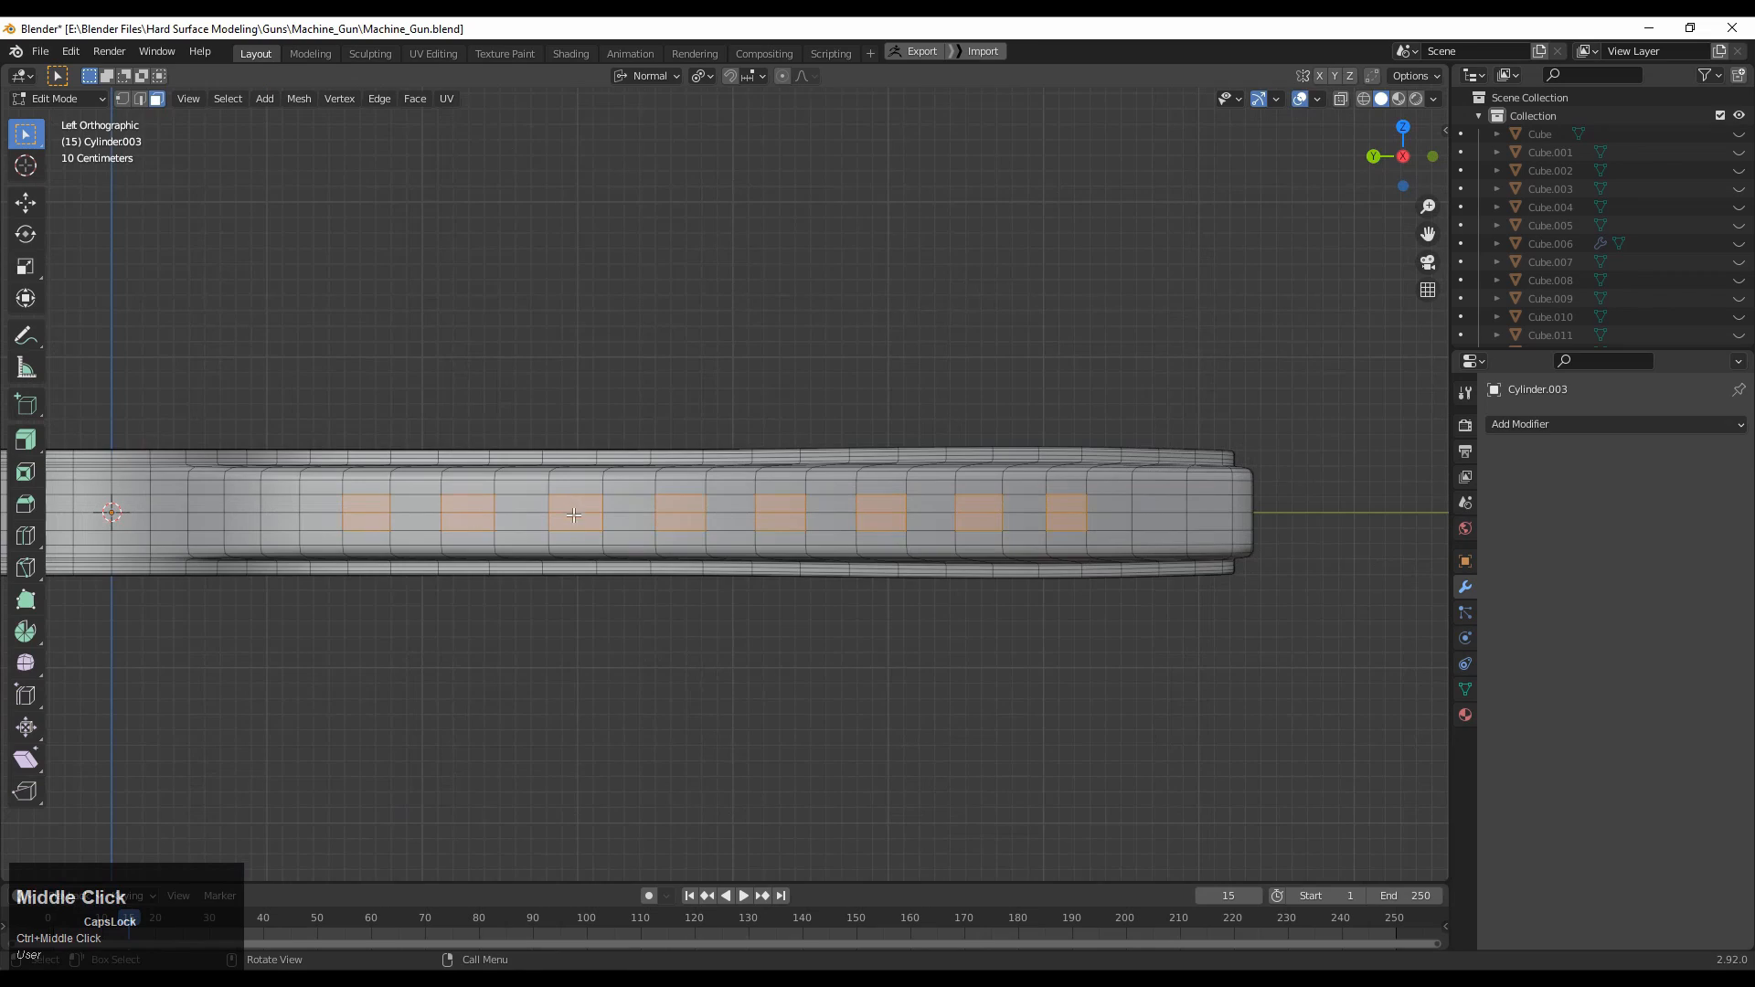
pyautogui.moveTo(1081, 508); pyautogui.dragTo(1139, 441, button='middle')
pyautogui.press('i')
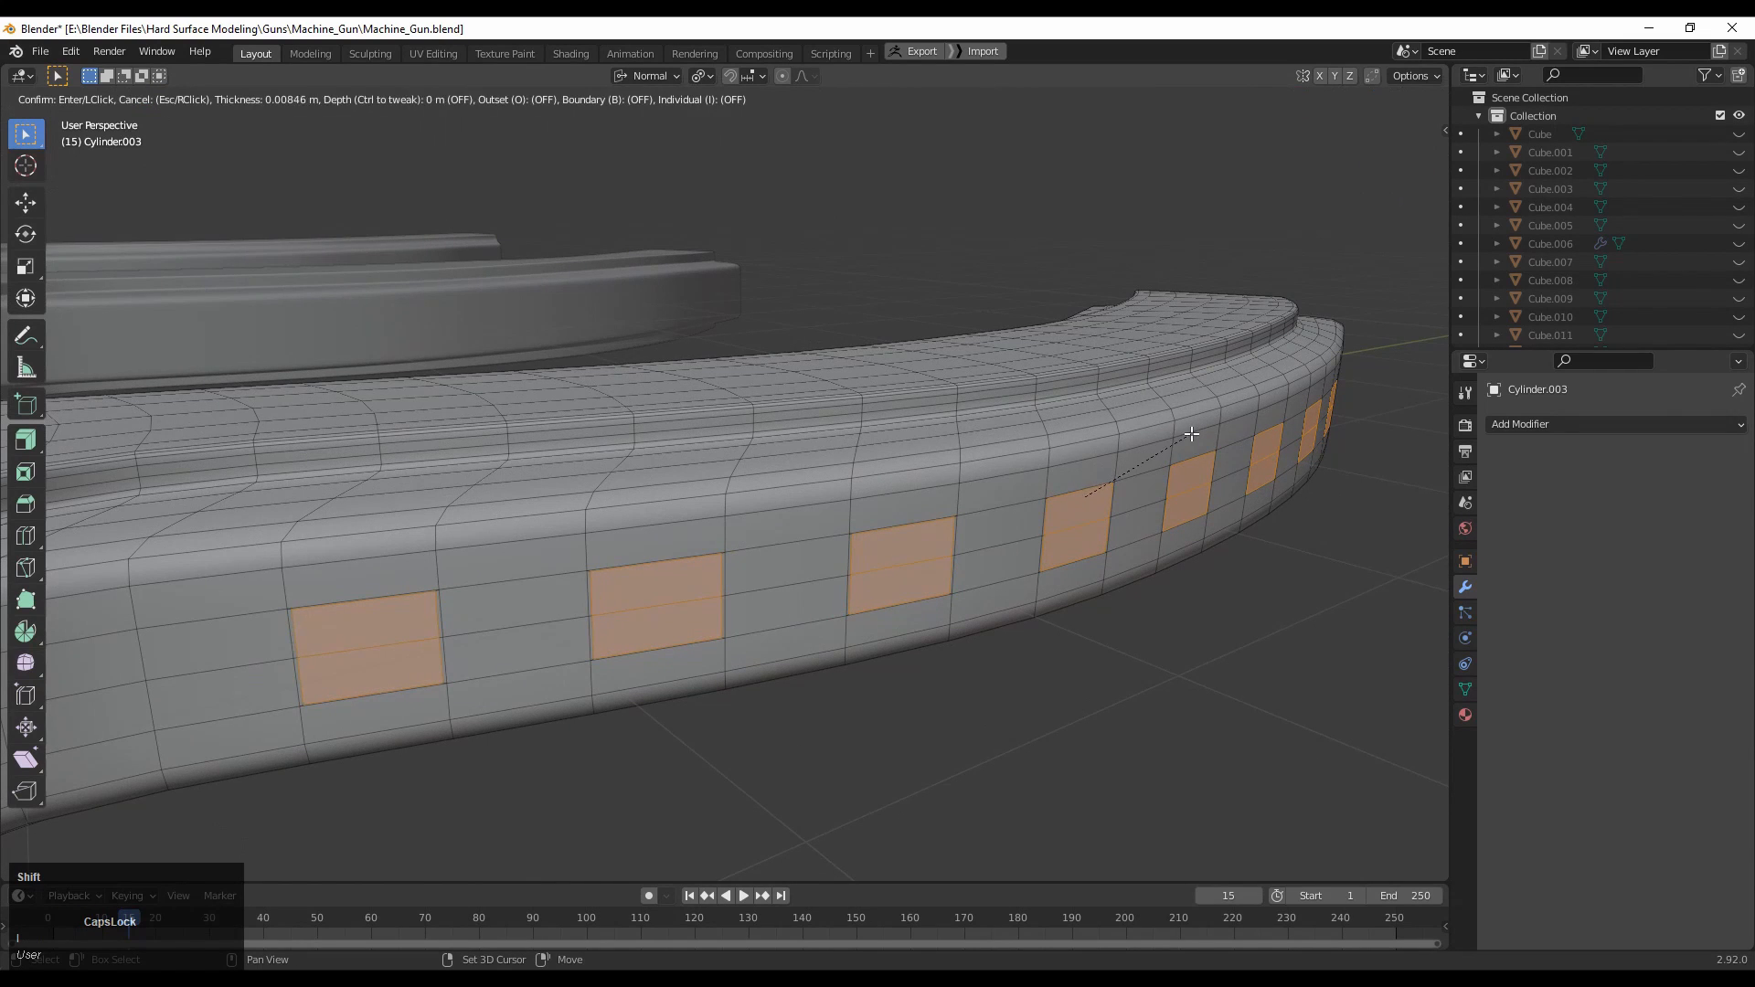
pyautogui.click(1173, 426)
# Activate the Scale tool and set the transform orientation to Global.
pyautogui.click(25, 266)
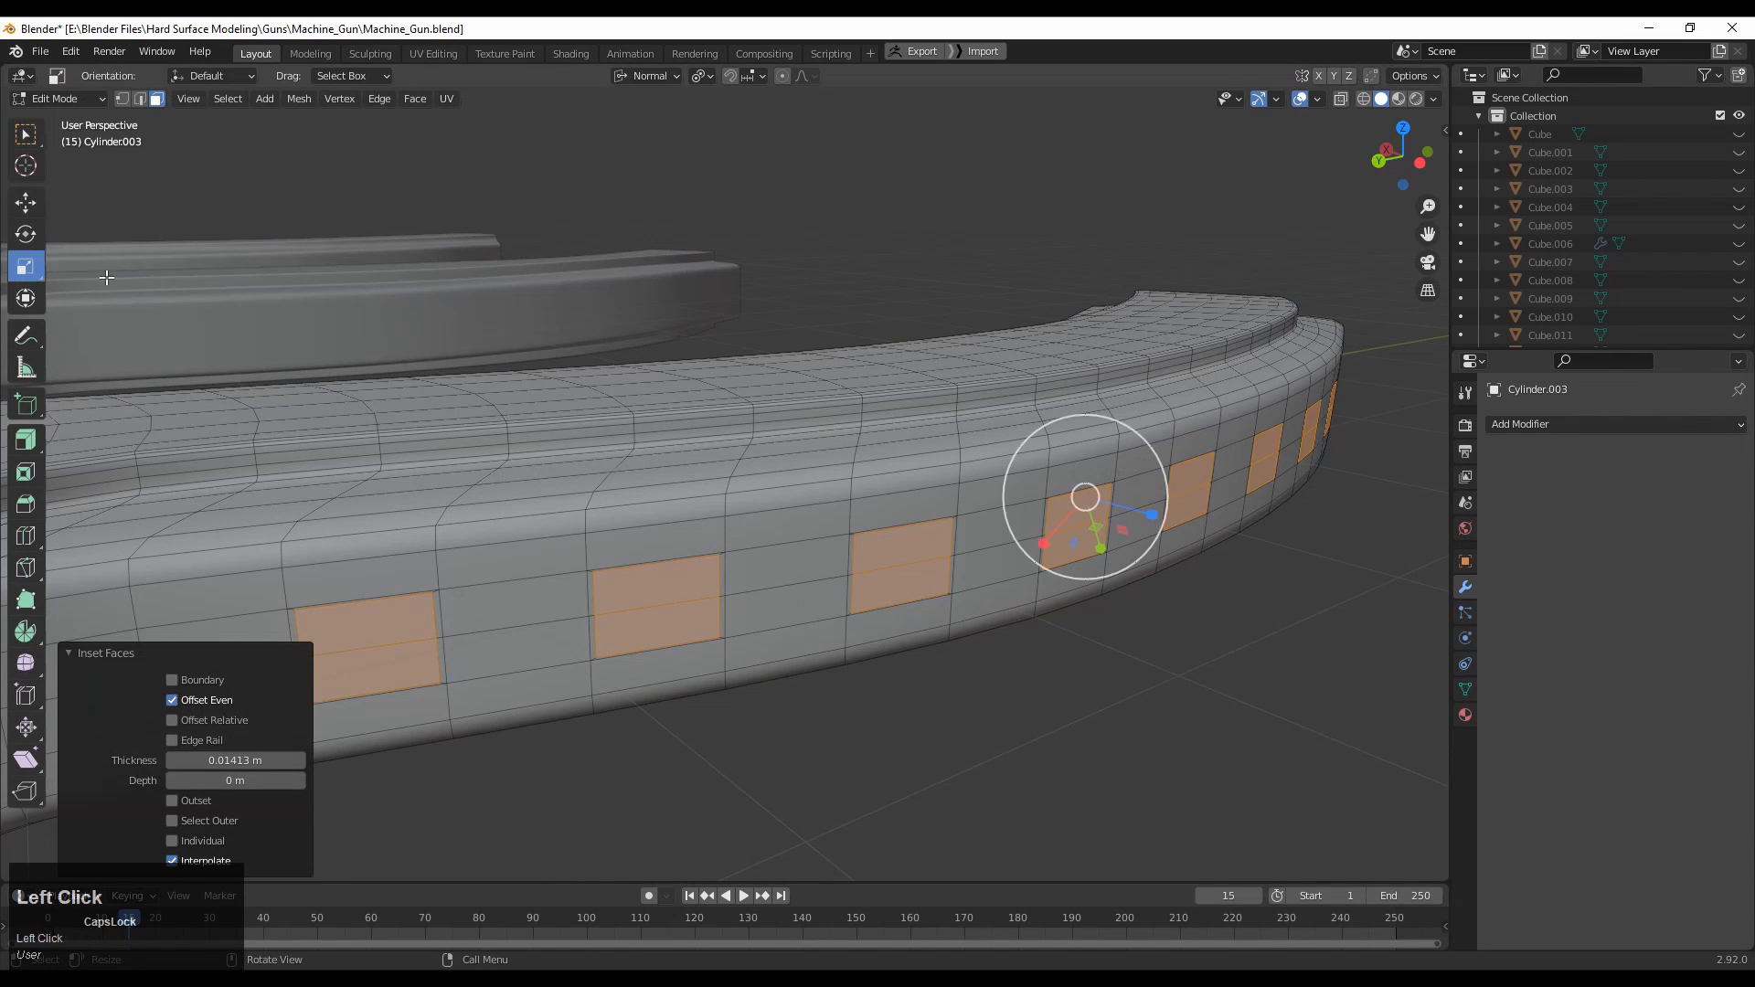
pyautogui.moveTo(1031, 510); pyautogui.dragTo(932, 411, button='middle')
pyautogui.click(646, 76)
pyautogui.click(621, 135)
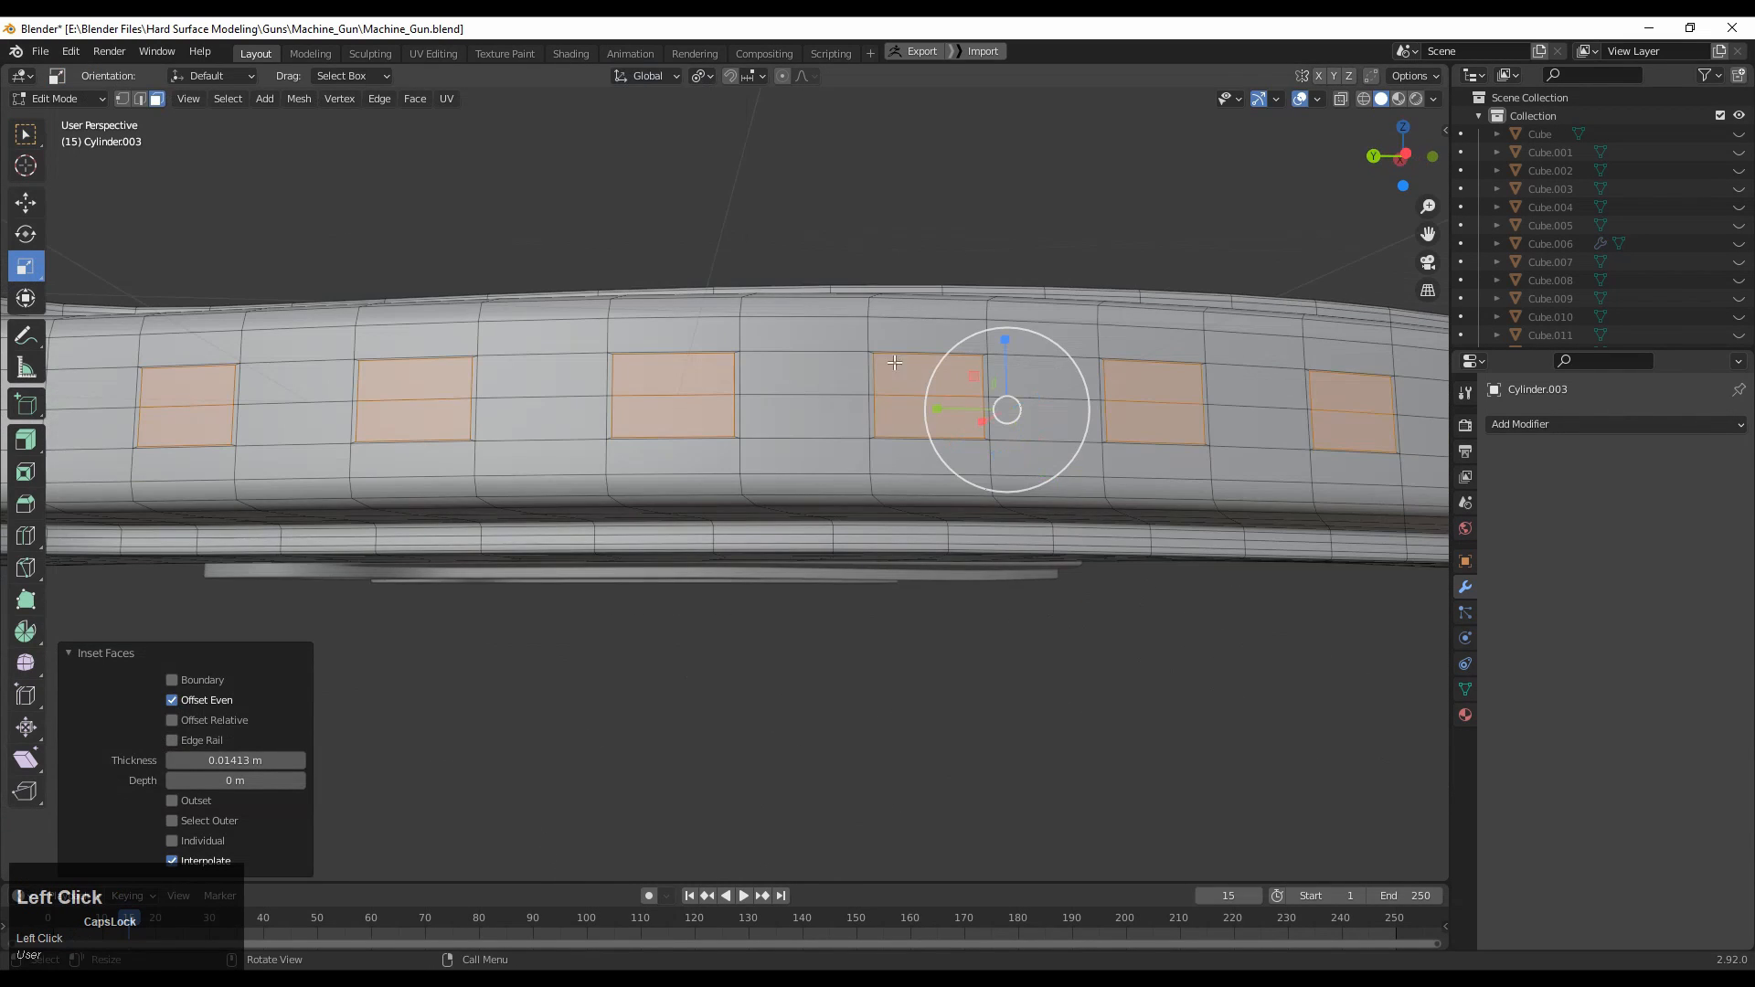
# Try scaling the inset faces to about 0.83 along Z, and undo both the scaling and the inset.
pyautogui.moveTo(1004, 340); pyautogui.dragTo(1002, 370)
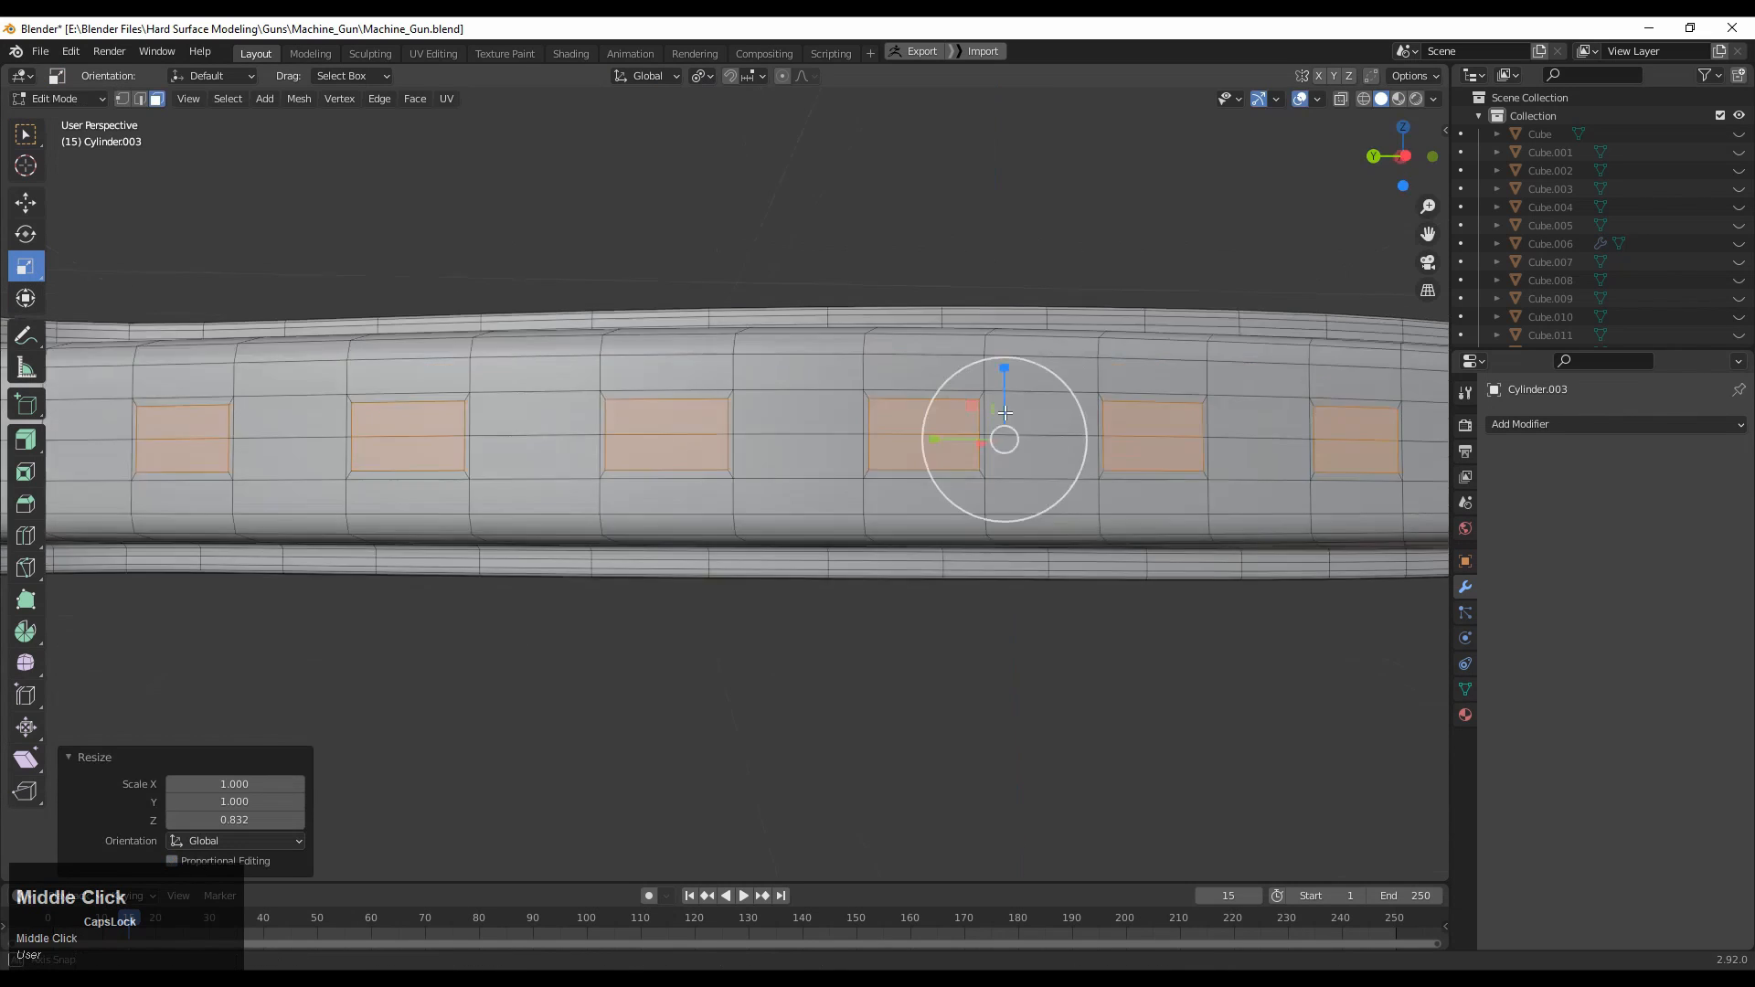
pyautogui.moveTo(1003, 435); pyautogui.dragTo(1057, 497, button='middle')
pyautogui.hotkey('ctrl', 'z')
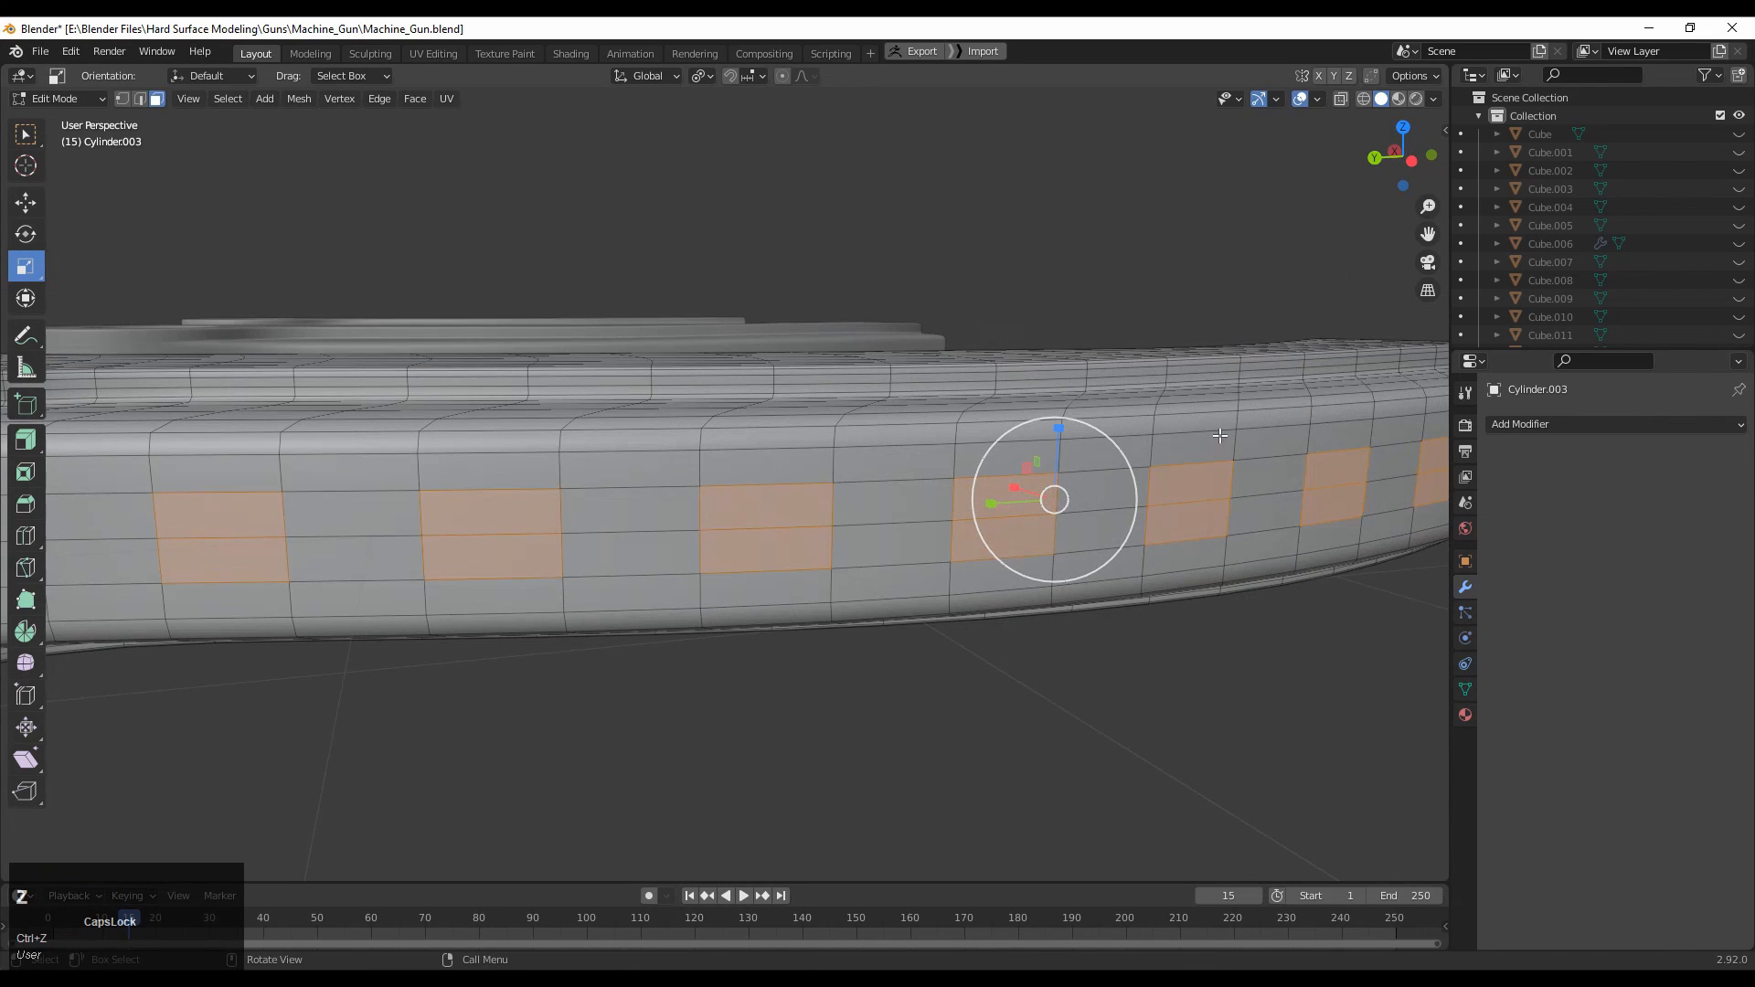
# Inset the selected side-wall faces by about 0.038 m and scale them to about 0.79 along Z.
pyautogui.press('i')
pyautogui.keyDown('shift'); pyautogui.click(1193, 453); pyautogui.keyUp('shift')
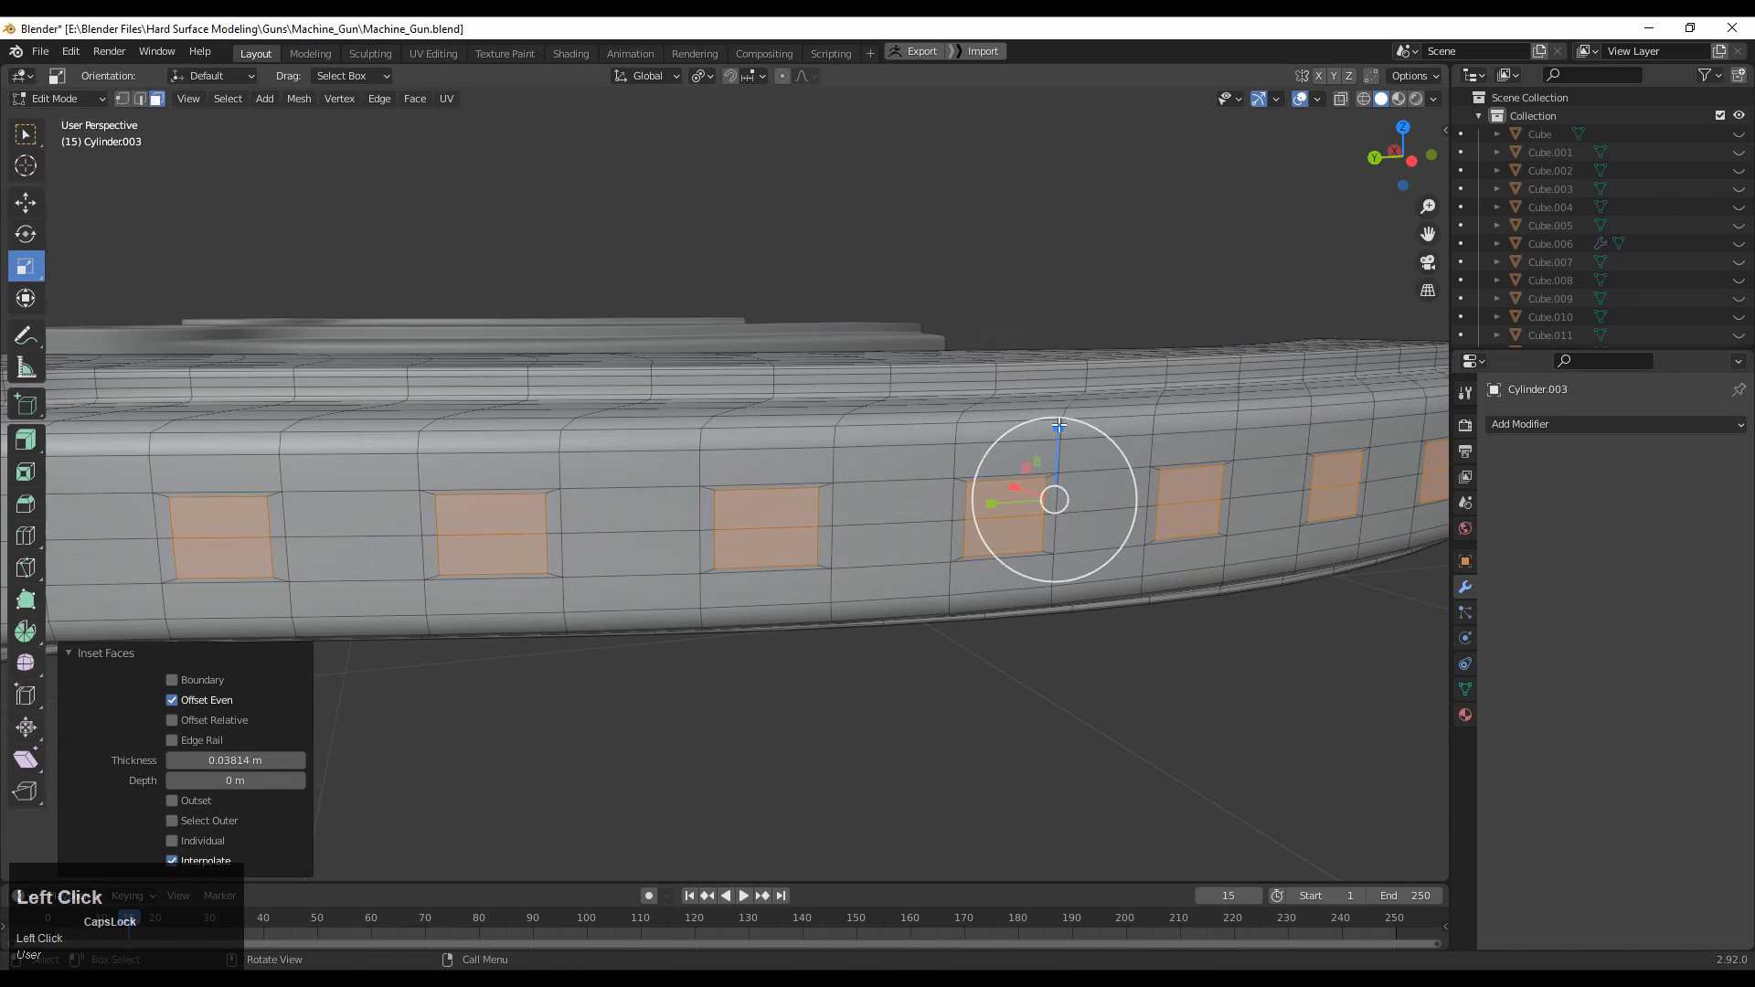
pyautogui.moveTo(1057, 430); pyautogui.dragTo(1052, 441)
pyautogui.moveTo(1052, 441); pyautogui.dragTo(979, 497, button='middle')
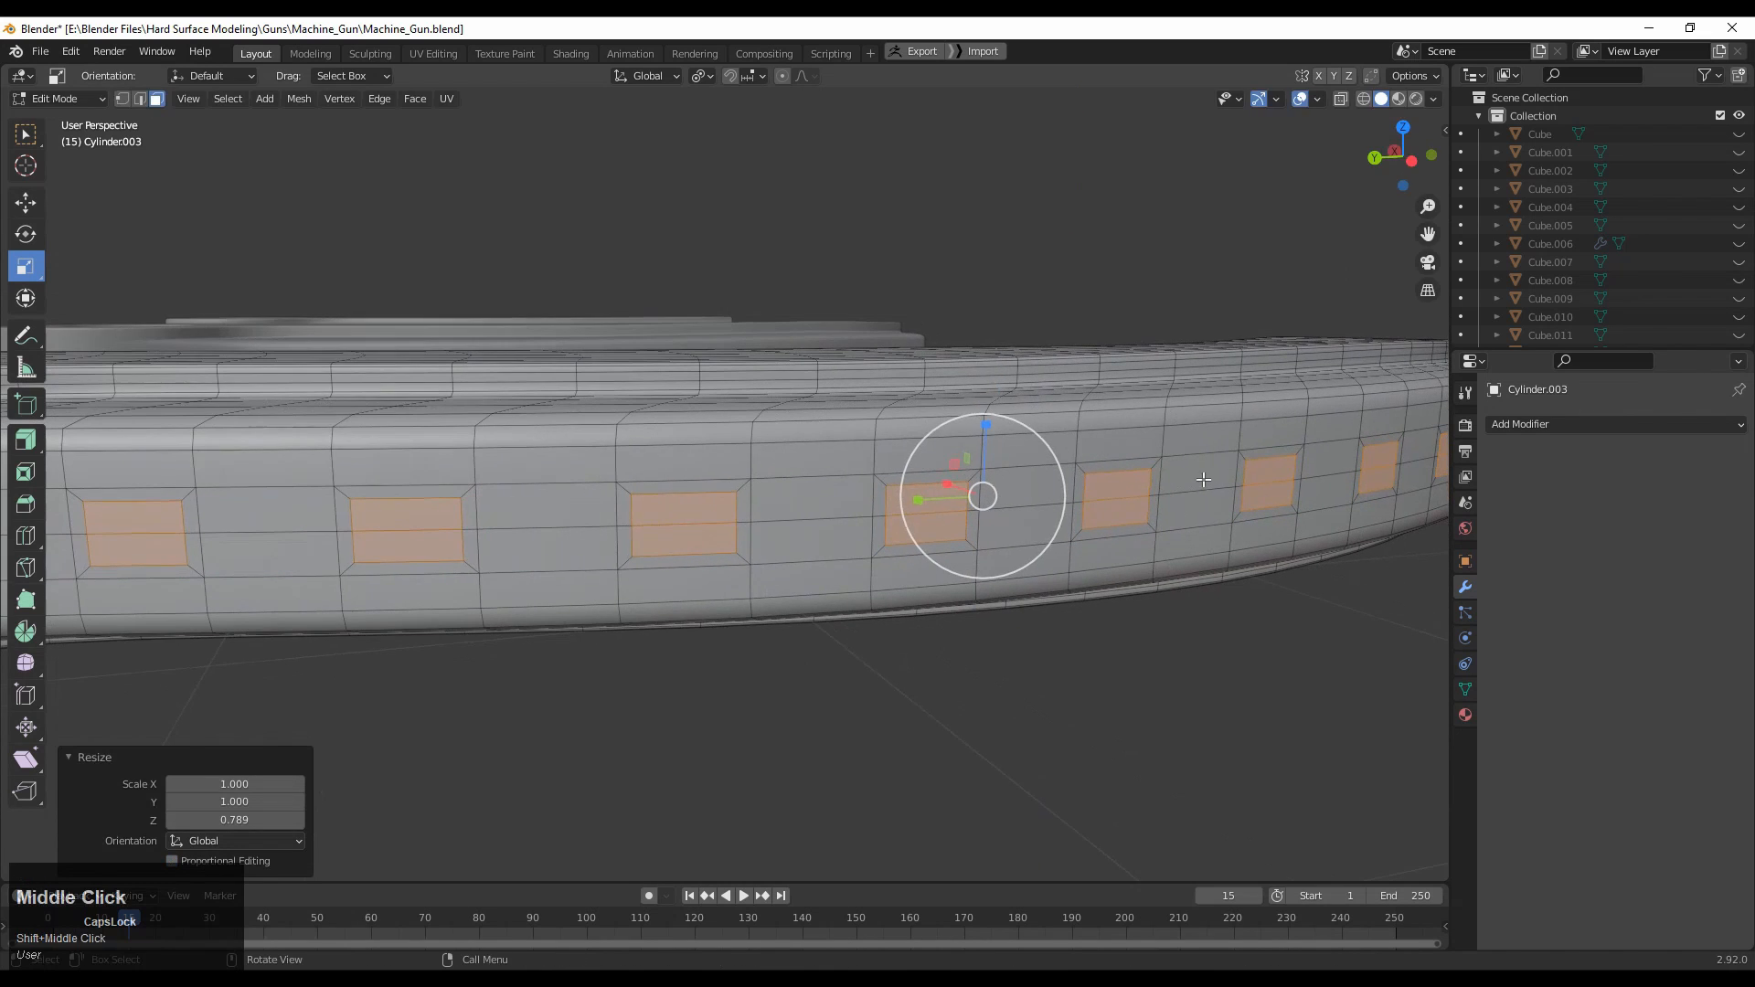
# Try a second inset of about 0.016 m with a further Z scaling, and undo both.
pyautogui.press('i')
pyautogui.keyDown('shift'); pyautogui.click(1191, 484); pyautogui.keyUp('shift')
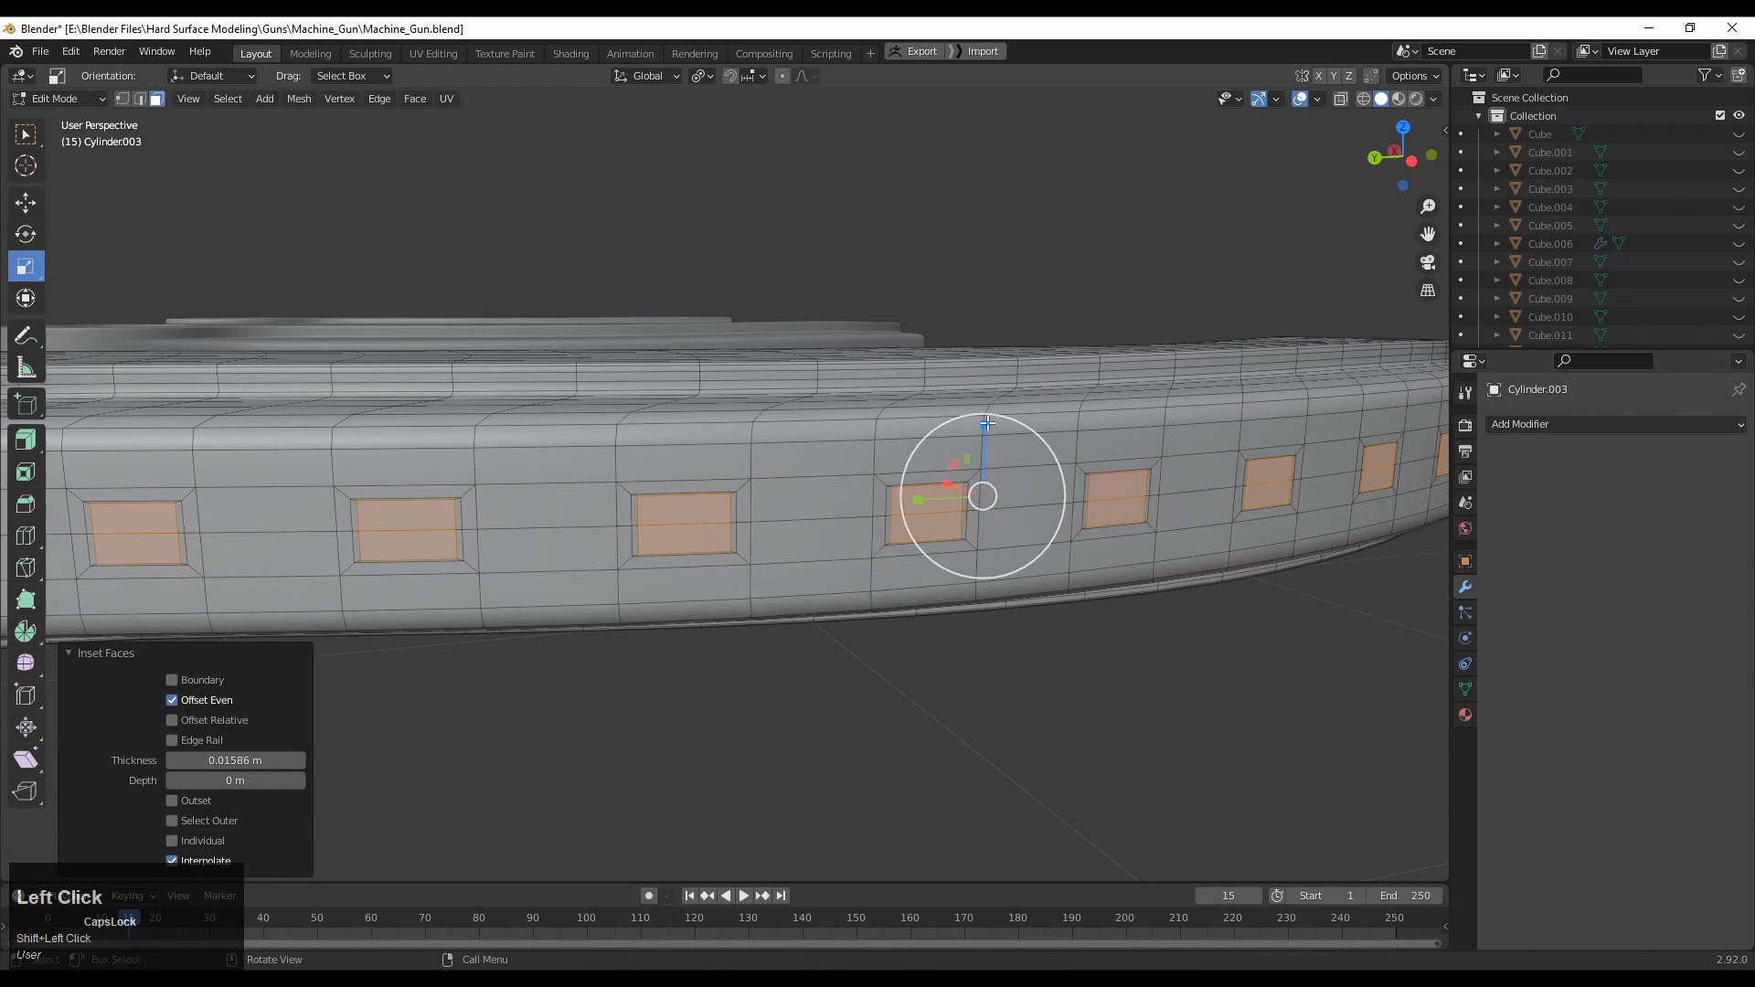
pyautogui.moveTo(986, 426); pyautogui.dragTo(987, 439)
pyautogui.hotkey('ctrl', 'z')
pyautogui.hotkey('ctrl', 'z')
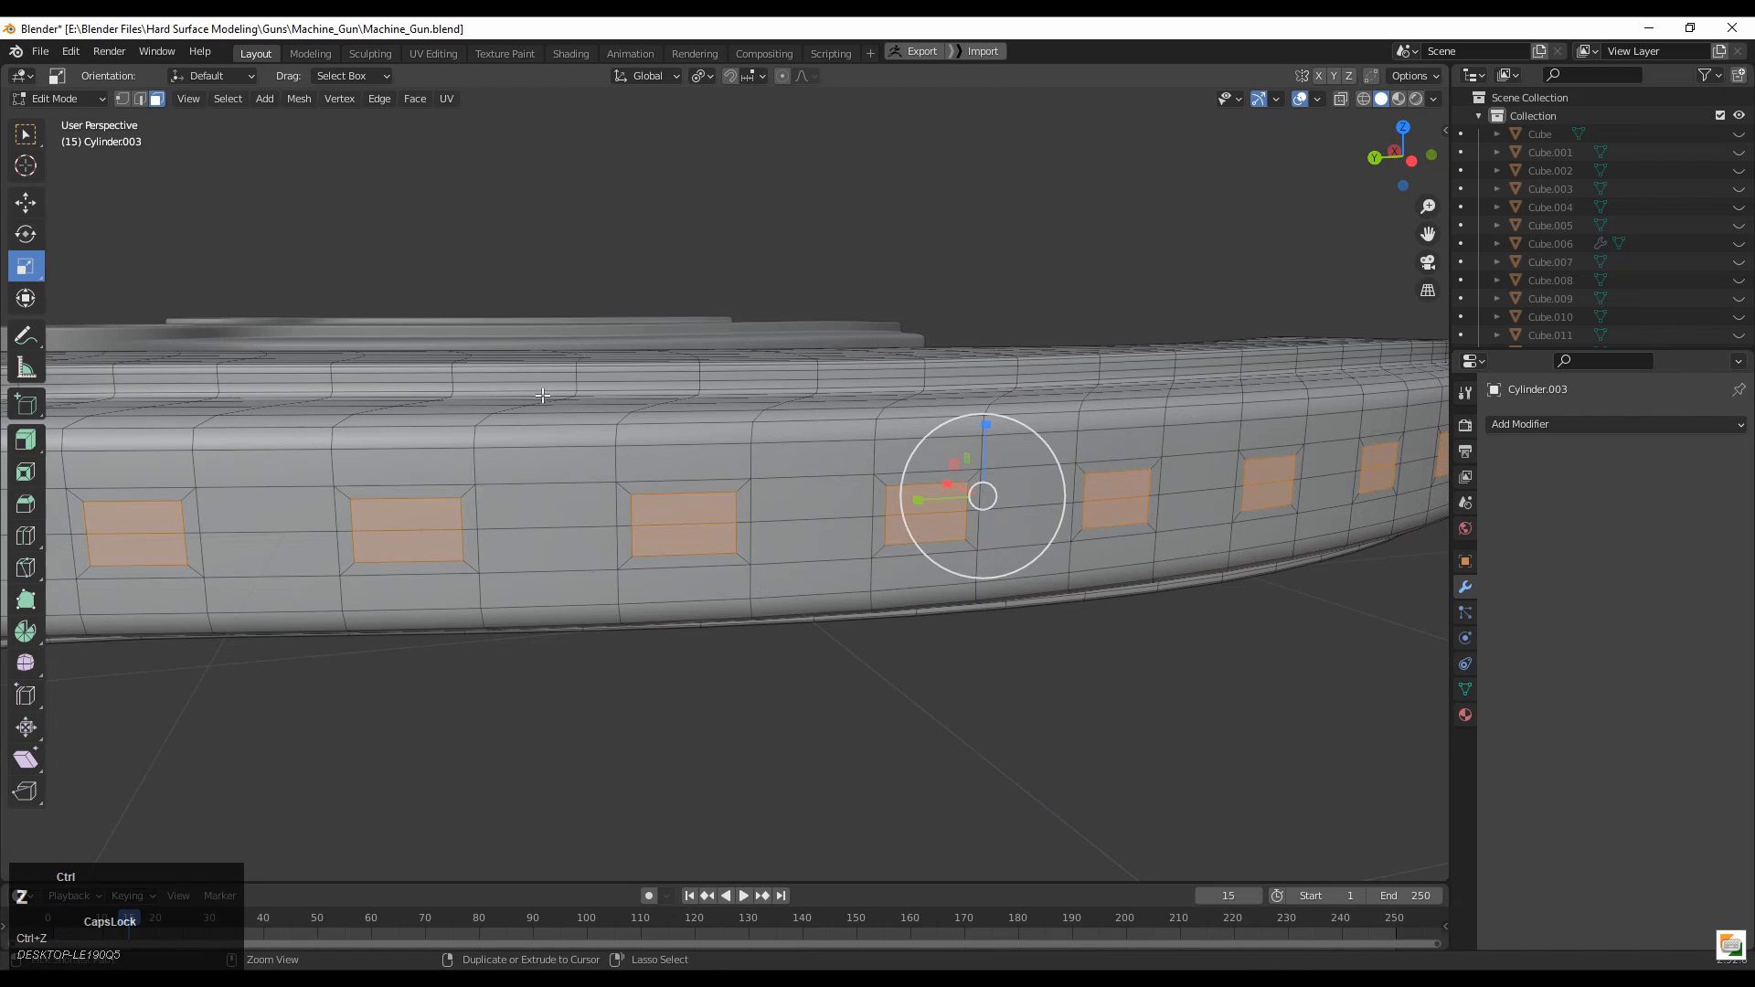
# Extrude the inset faces about 0.05 m inward to form recesses along the side wall.
pyautogui.click(26, 440)
pyautogui.moveTo(1041, 516)
pyautogui.mouseDown()
pyautogui.moveTo(1057, 533)
pyautogui.moveTo(1048, 512)
pyautogui.mouseUp()
pyautogui.moveTo(1049, 511); pyautogui.dragTo(680, 645, button='middle')
pyautogui.moveTo(922, 551); pyautogui.dragTo(1035, 498, button='middle')
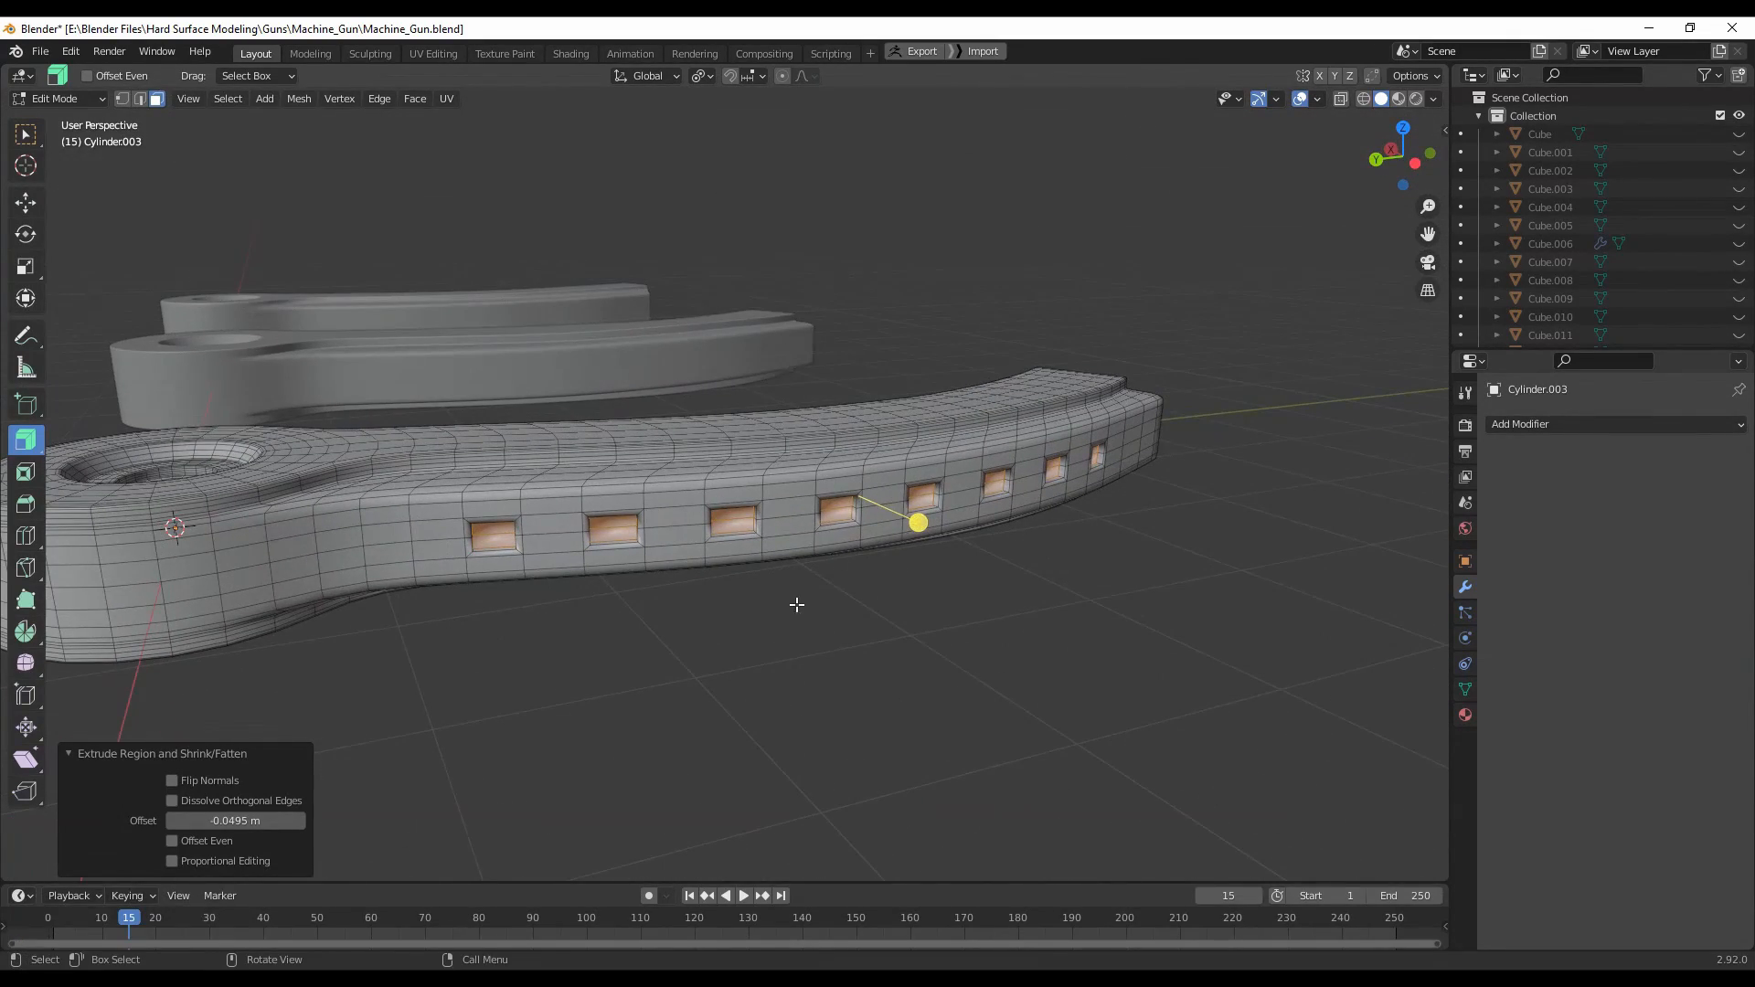
pyautogui.keyDown('ctrl'); pyautogui.moveTo(796, 604); pyautogui.dragTo(965, 549, button='middle'); pyautogui.keyUp('ctrl')
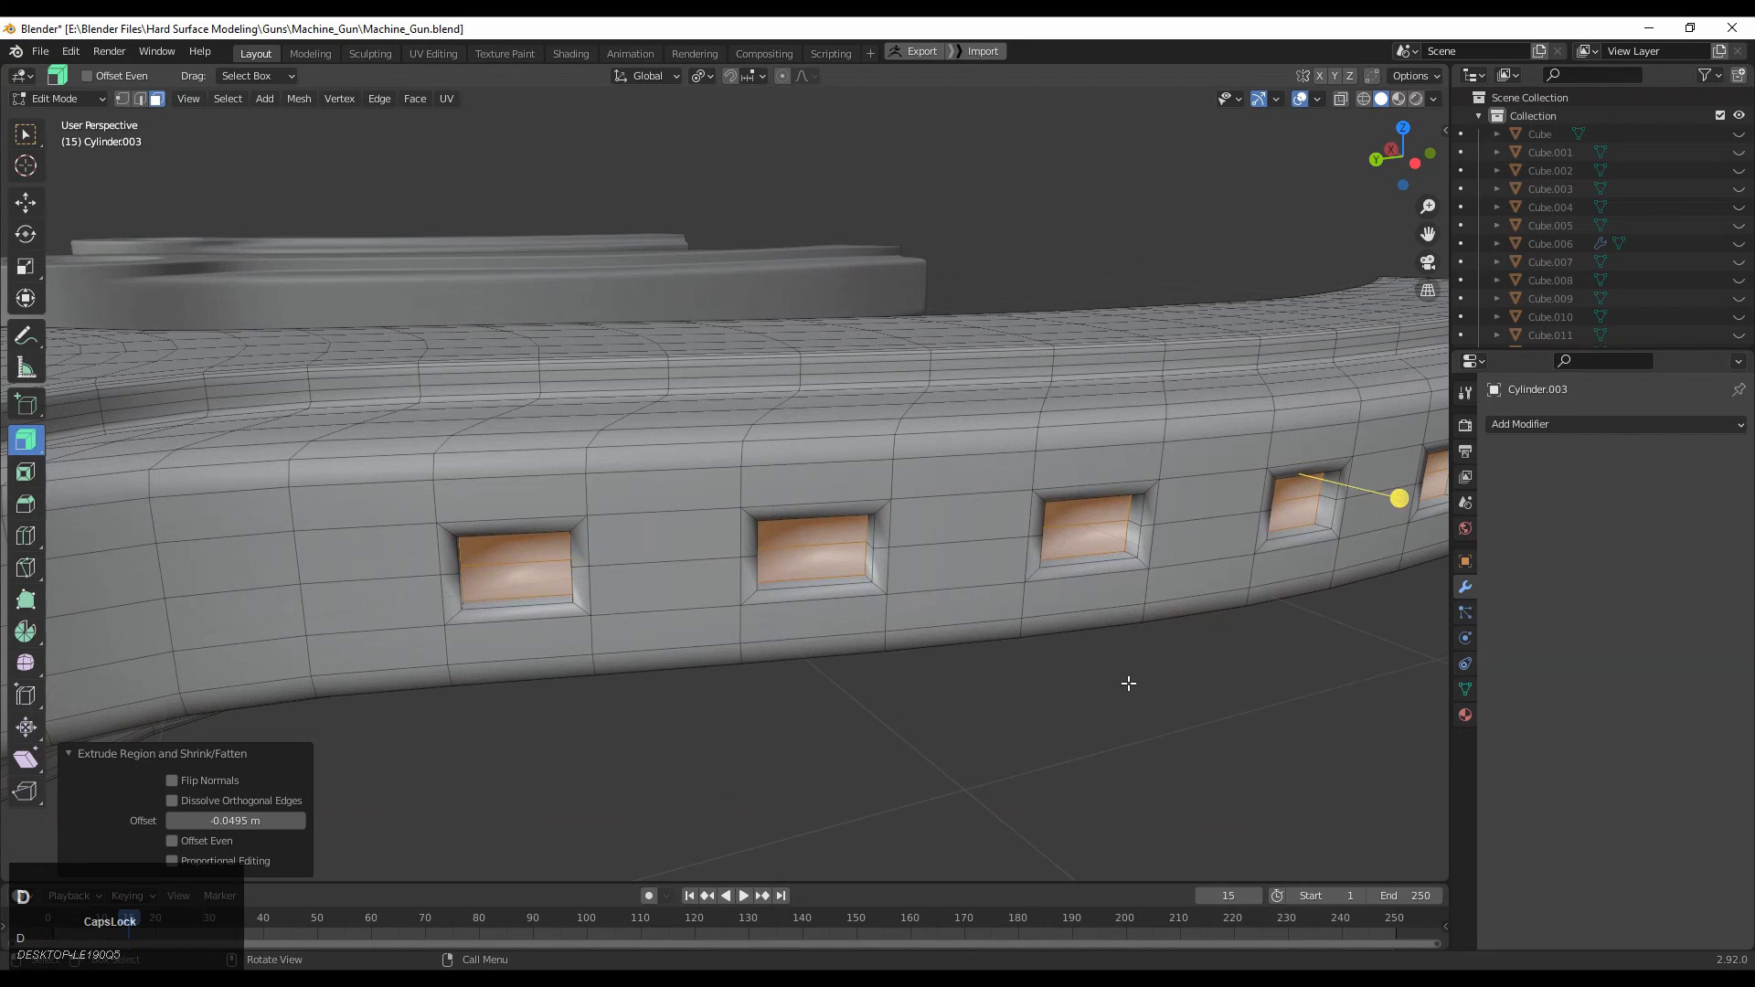
# Scale the recess floor faces uniformly to 0.8, plus an extra 0.7 along Z.
pyautogui.press('s')
pyautogui.click(1148, 635)
pyautogui.moveTo(1148, 634); pyautogui.dragTo(777, 503, button='middle')
pyautogui.click(25, 265)
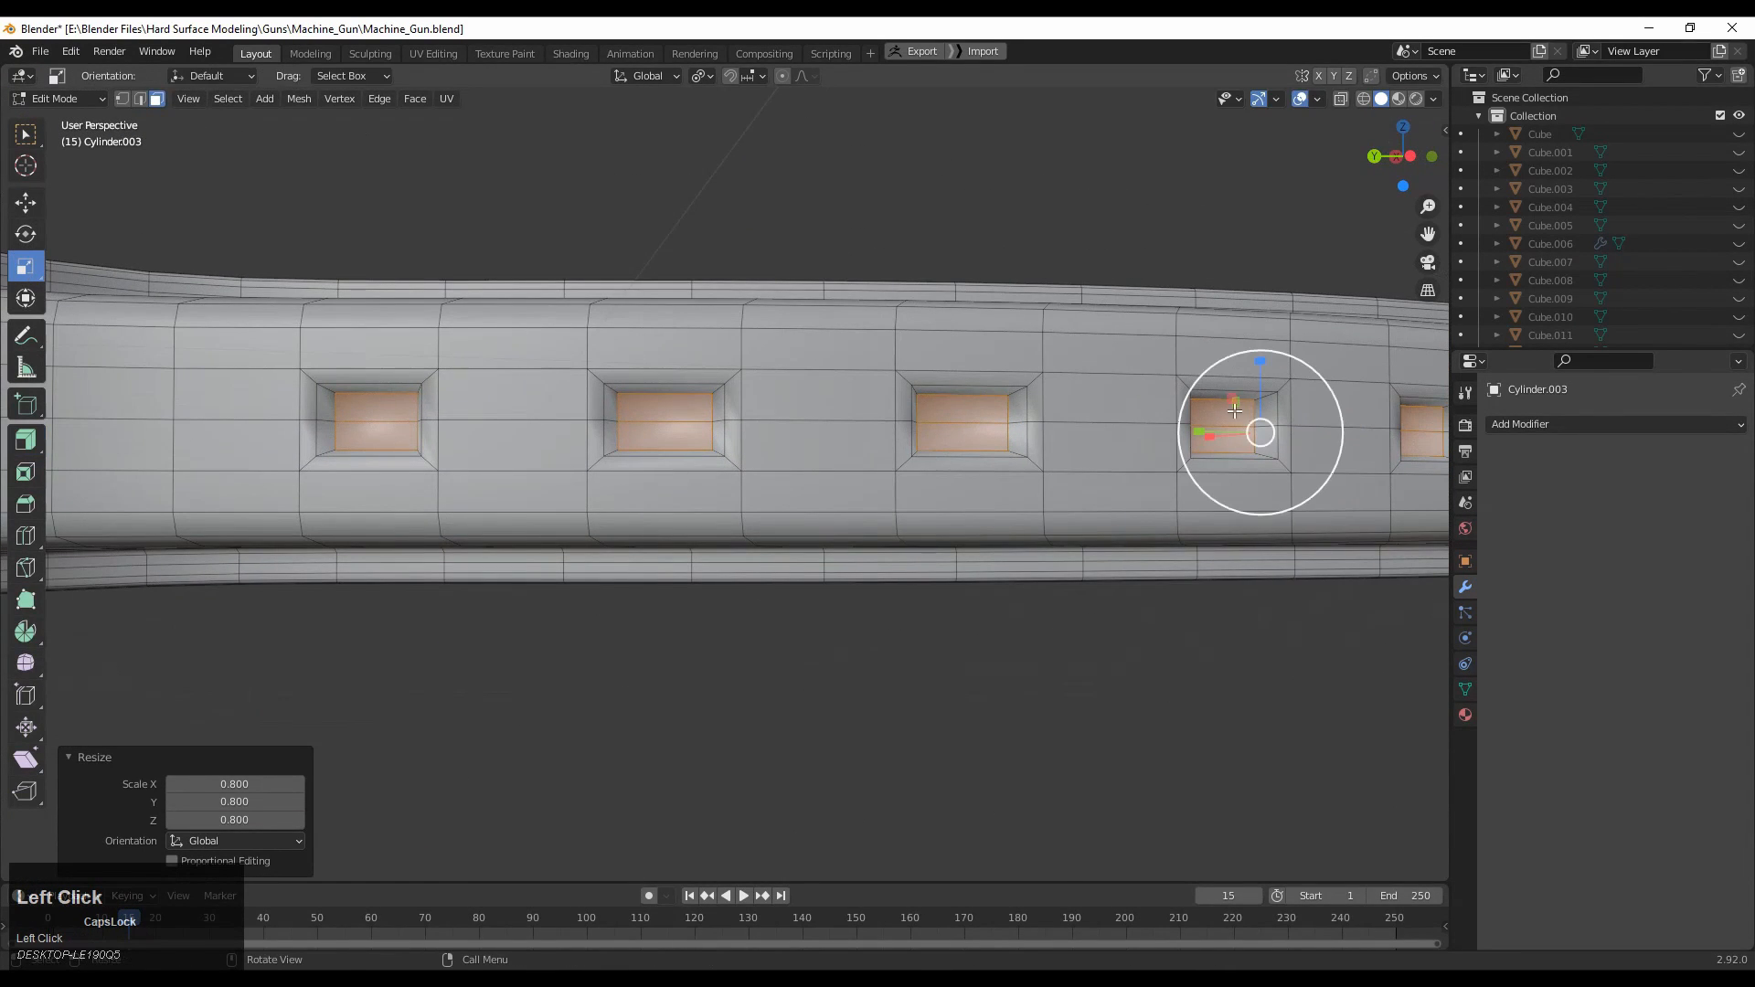
pyautogui.moveTo(1258, 362); pyautogui.dragTo(1255, 387)
# Inset the recess floor faces by about 0.011 m and scale them to 0.7 along Z.
pyautogui.keyDown('shift'); pyautogui.moveTo(1255, 393); pyautogui.dragTo(965, 409, button='middle'); pyautogui.keyUp('shift')
pyautogui.keyDown('ctrl'); pyautogui.moveTo(965, 409); pyautogui.dragTo(968, 356, button='middle'); pyautogui.keyUp('ctrl')
pyautogui.moveTo(1143, 402); pyautogui.dragTo(1032, 411, button='middle')
pyautogui.keyDown('shift'); pyautogui.moveTo(1188, 429); pyautogui.dragTo(1143, 467, button='middle'); pyautogui.keyUp('shift')
pyautogui.keyDown('ctrl'); pyautogui.moveTo(1250, 493); pyautogui.dragTo(1254, 442, button='middle'); pyautogui.keyUp('ctrl')
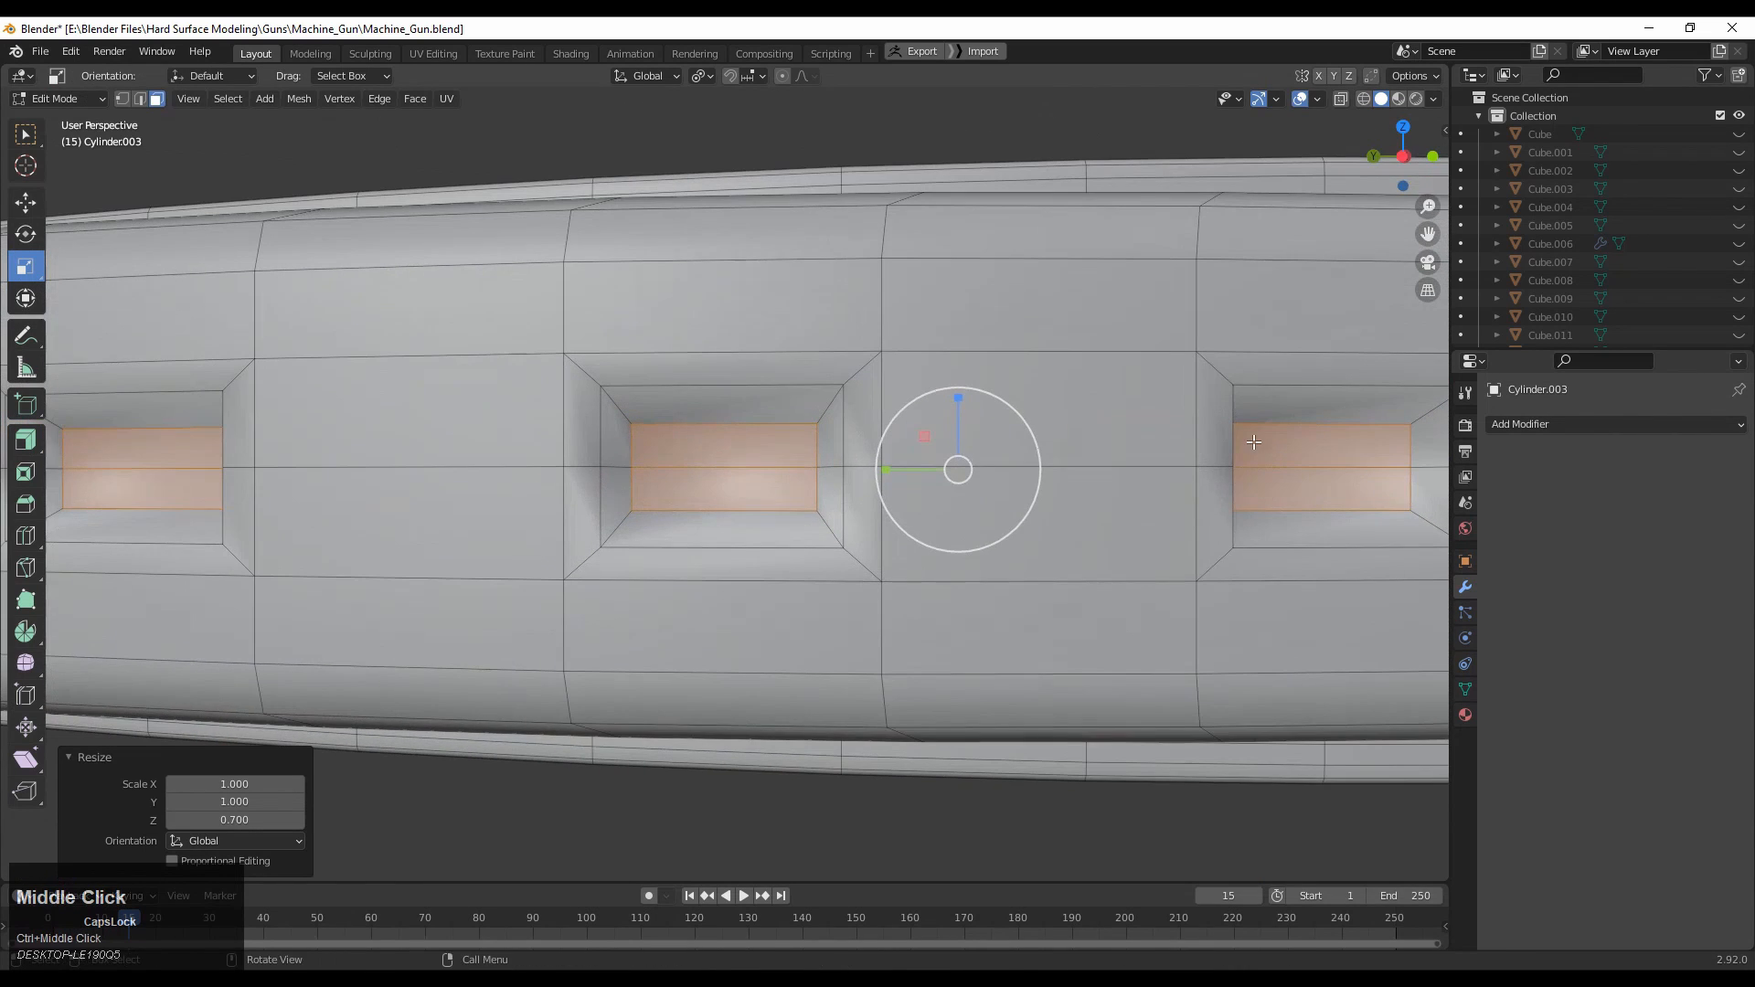
pyautogui.press('i')
pyautogui.click(1224, 460)
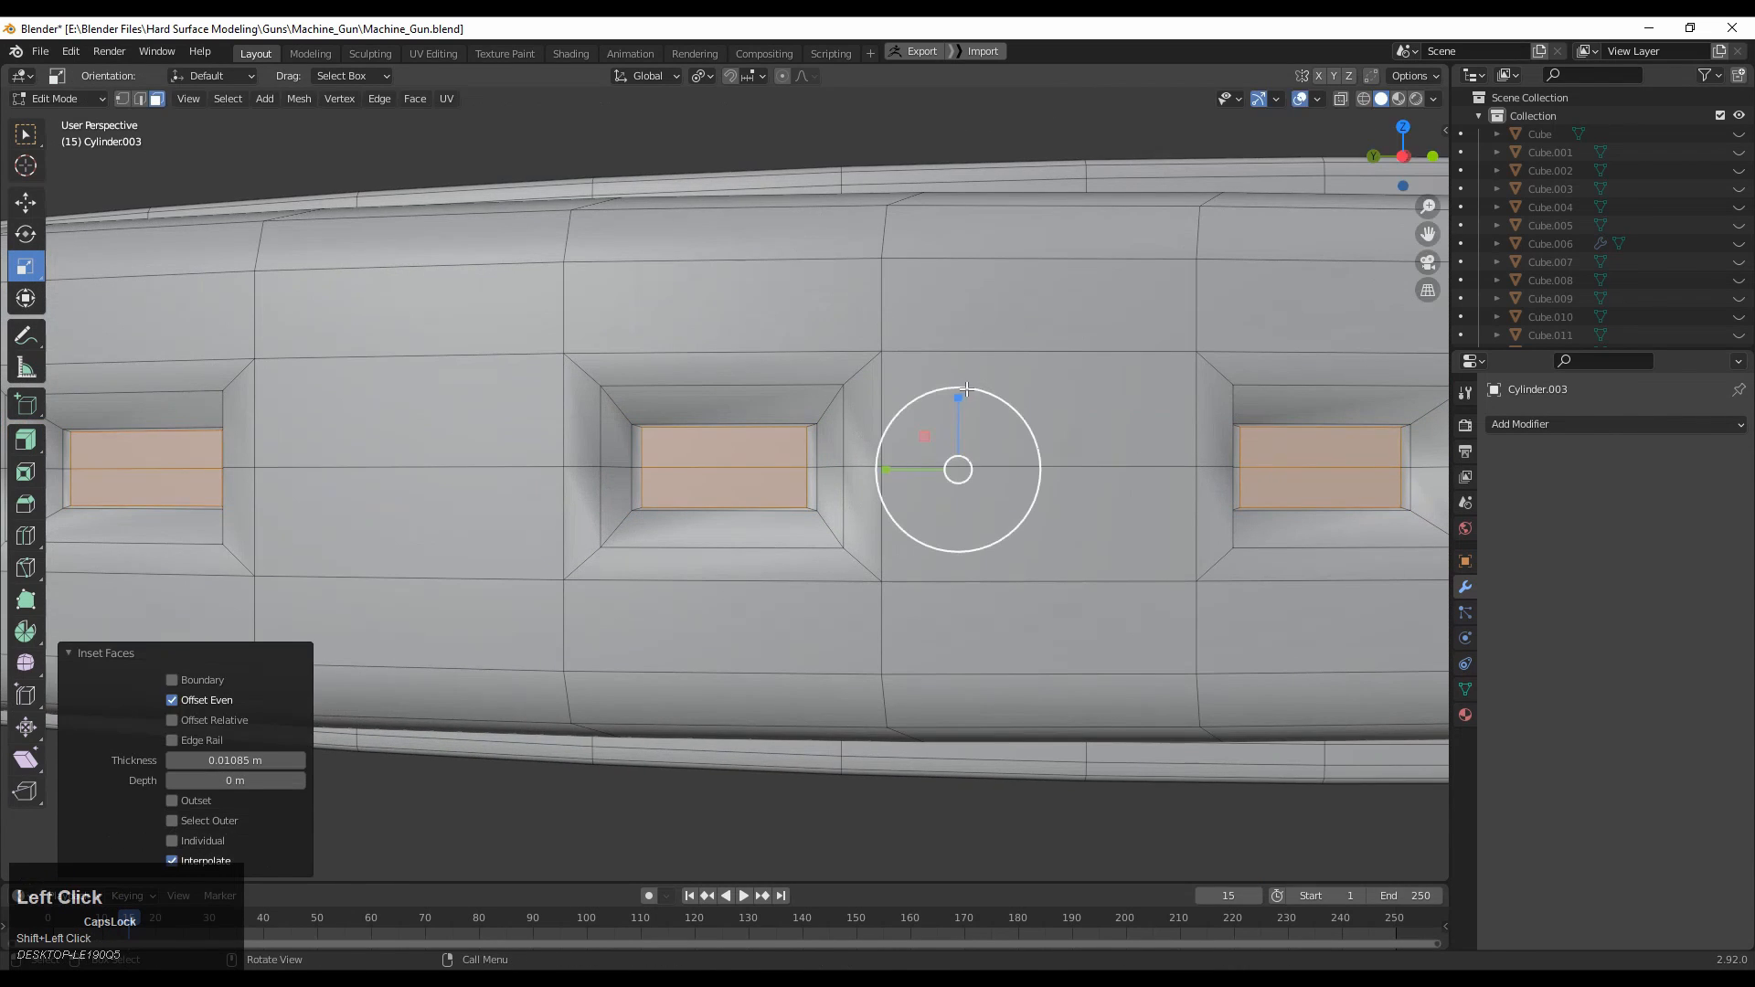
pyautogui.moveTo(967, 388); pyautogui.dragTo(956, 421)
pyautogui.keyDown('ctrl'); pyautogui.moveTo(957, 424); pyautogui.dragTo(1053, 485, button='middle'); pyautogui.keyUp('ctrl')
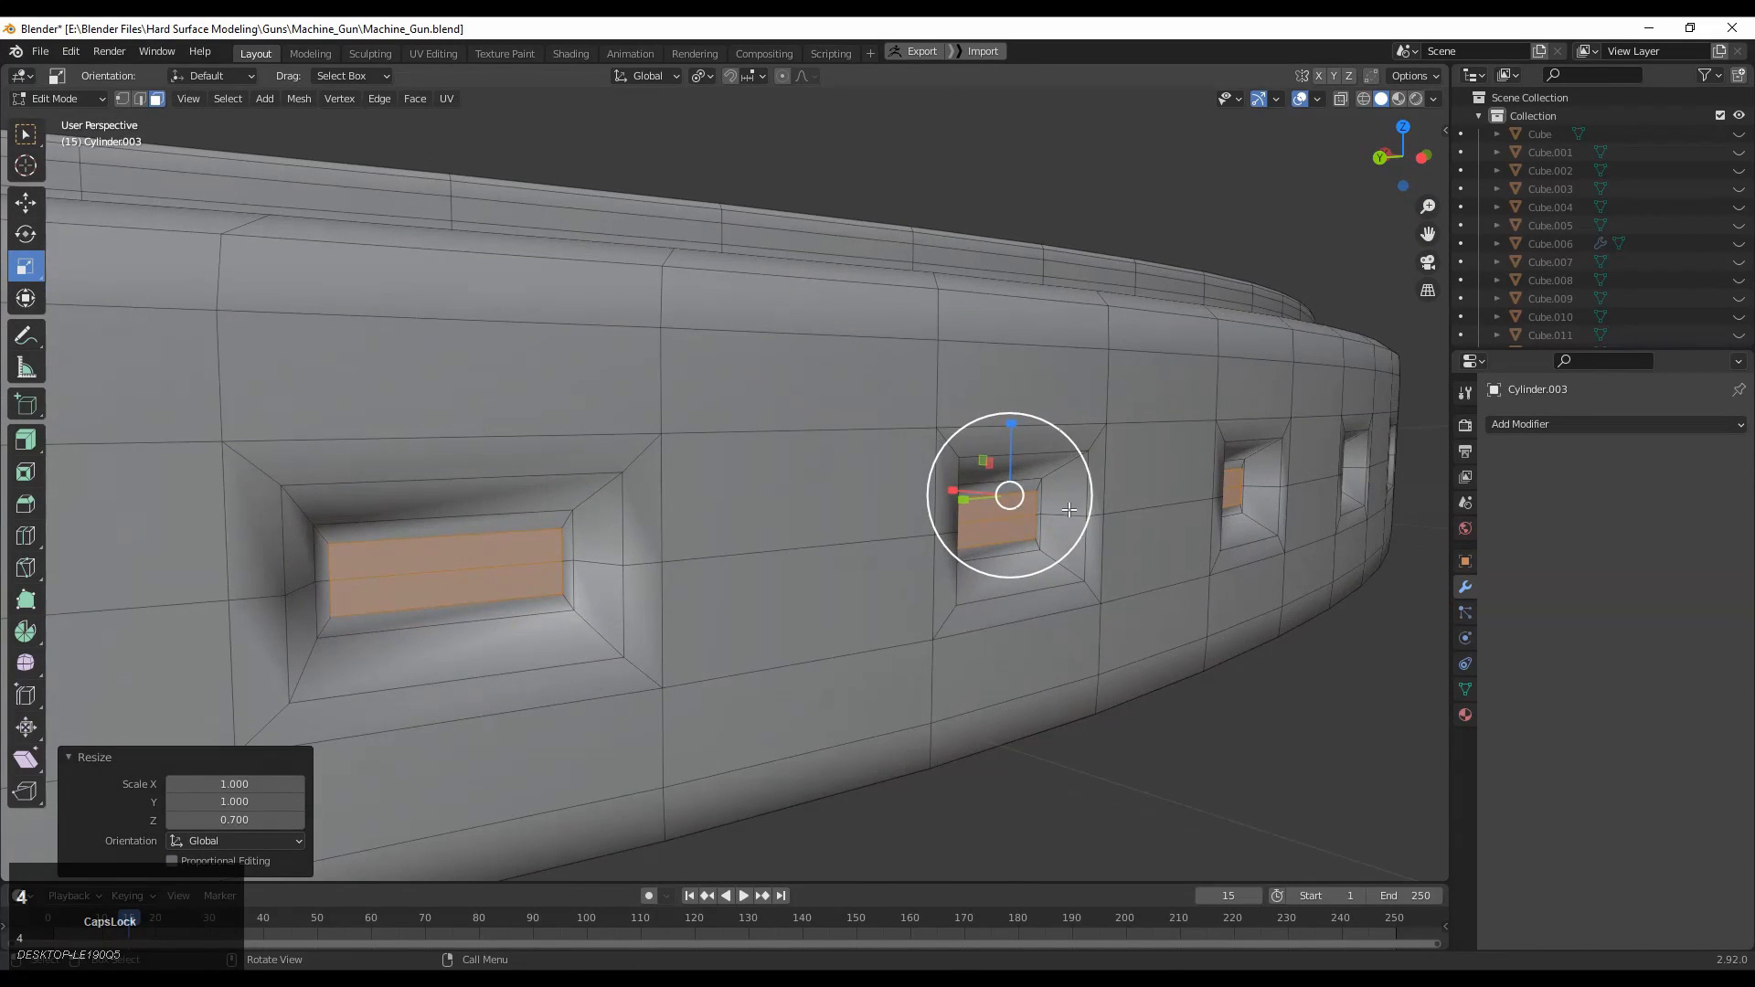
# Select the ring of faces surrounding the inner rectangle in every recess along the side wall.
pyautogui.keyDown('alt'); pyautogui.click(1070, 509); pyautogui.keyUp('alt')
pyautogui.keyDown('ctrl'); pyautogui.moveTo(502, 540); pyautogui.dragTo(755, 440, button='middle'); pyautogui.keyUp('ctrl')
pyautogui.keyDown('alt'); pyautogui.keyDown('shift'); pyautogui.click(722, 459); pyautogui.keyUp('shift'); pyautogui.keyUp('alt')
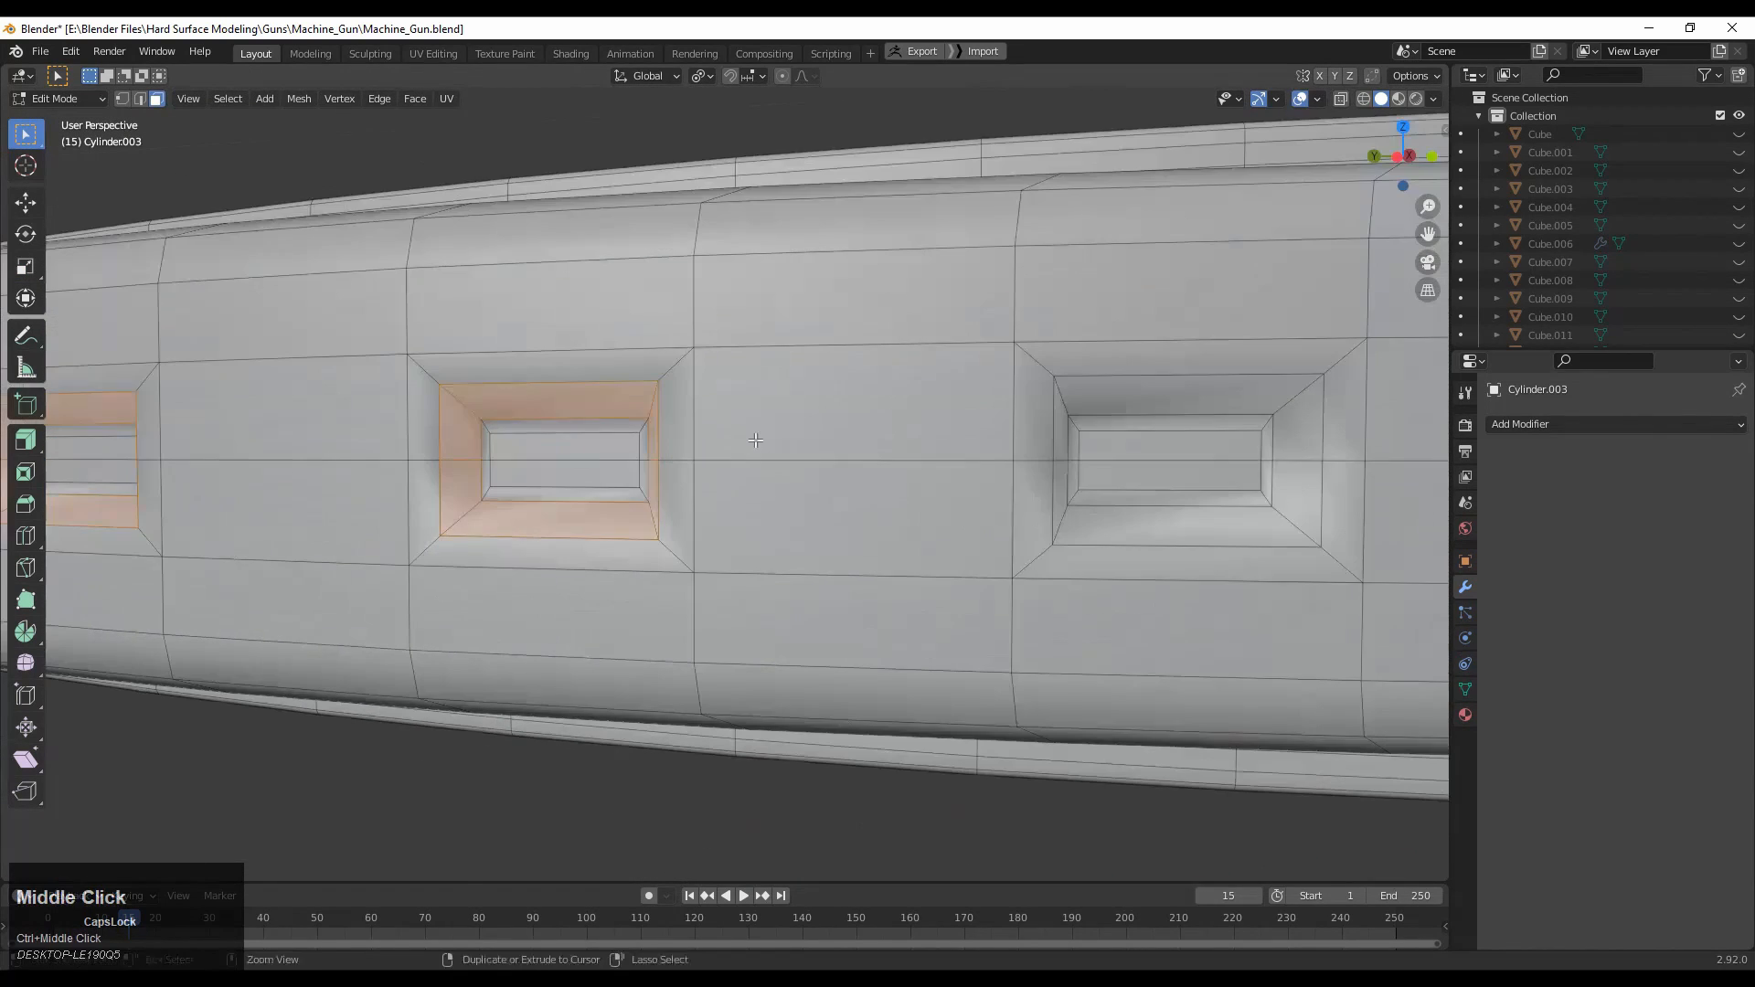
pyautogui.moveTo(1231, 477); pyautogui.dragTo(452, 535, button='middle')
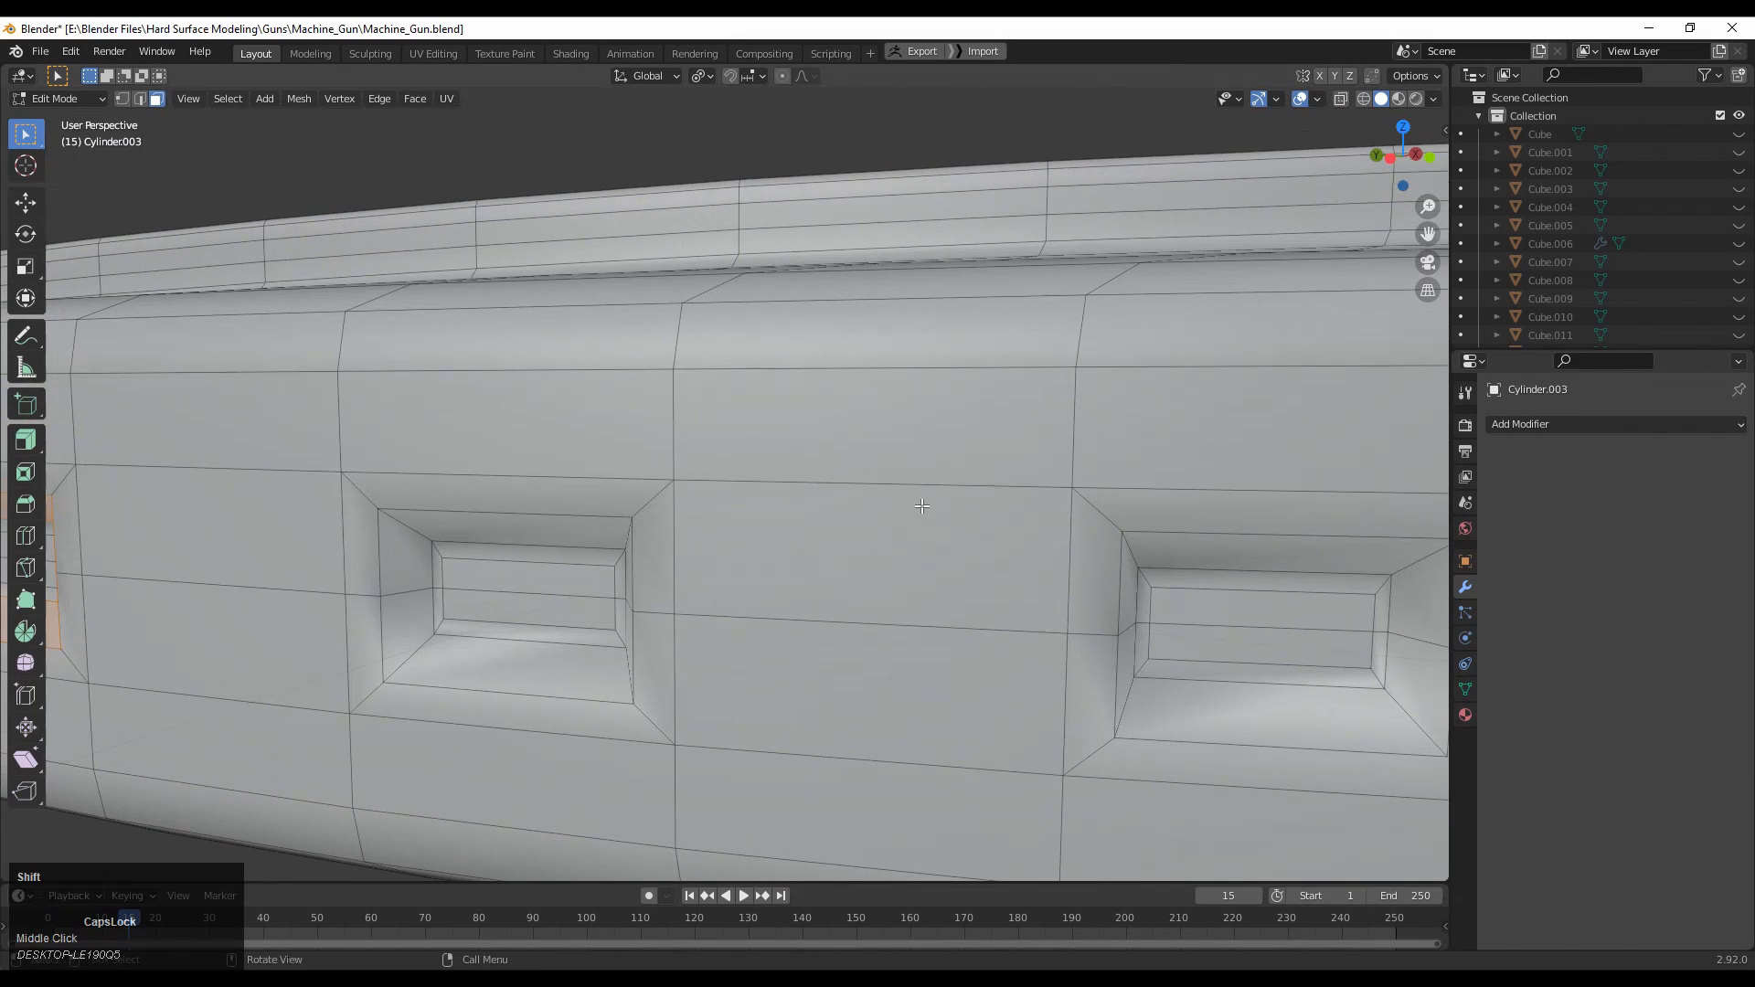
pyautogui.hotkey('shift', 'space')
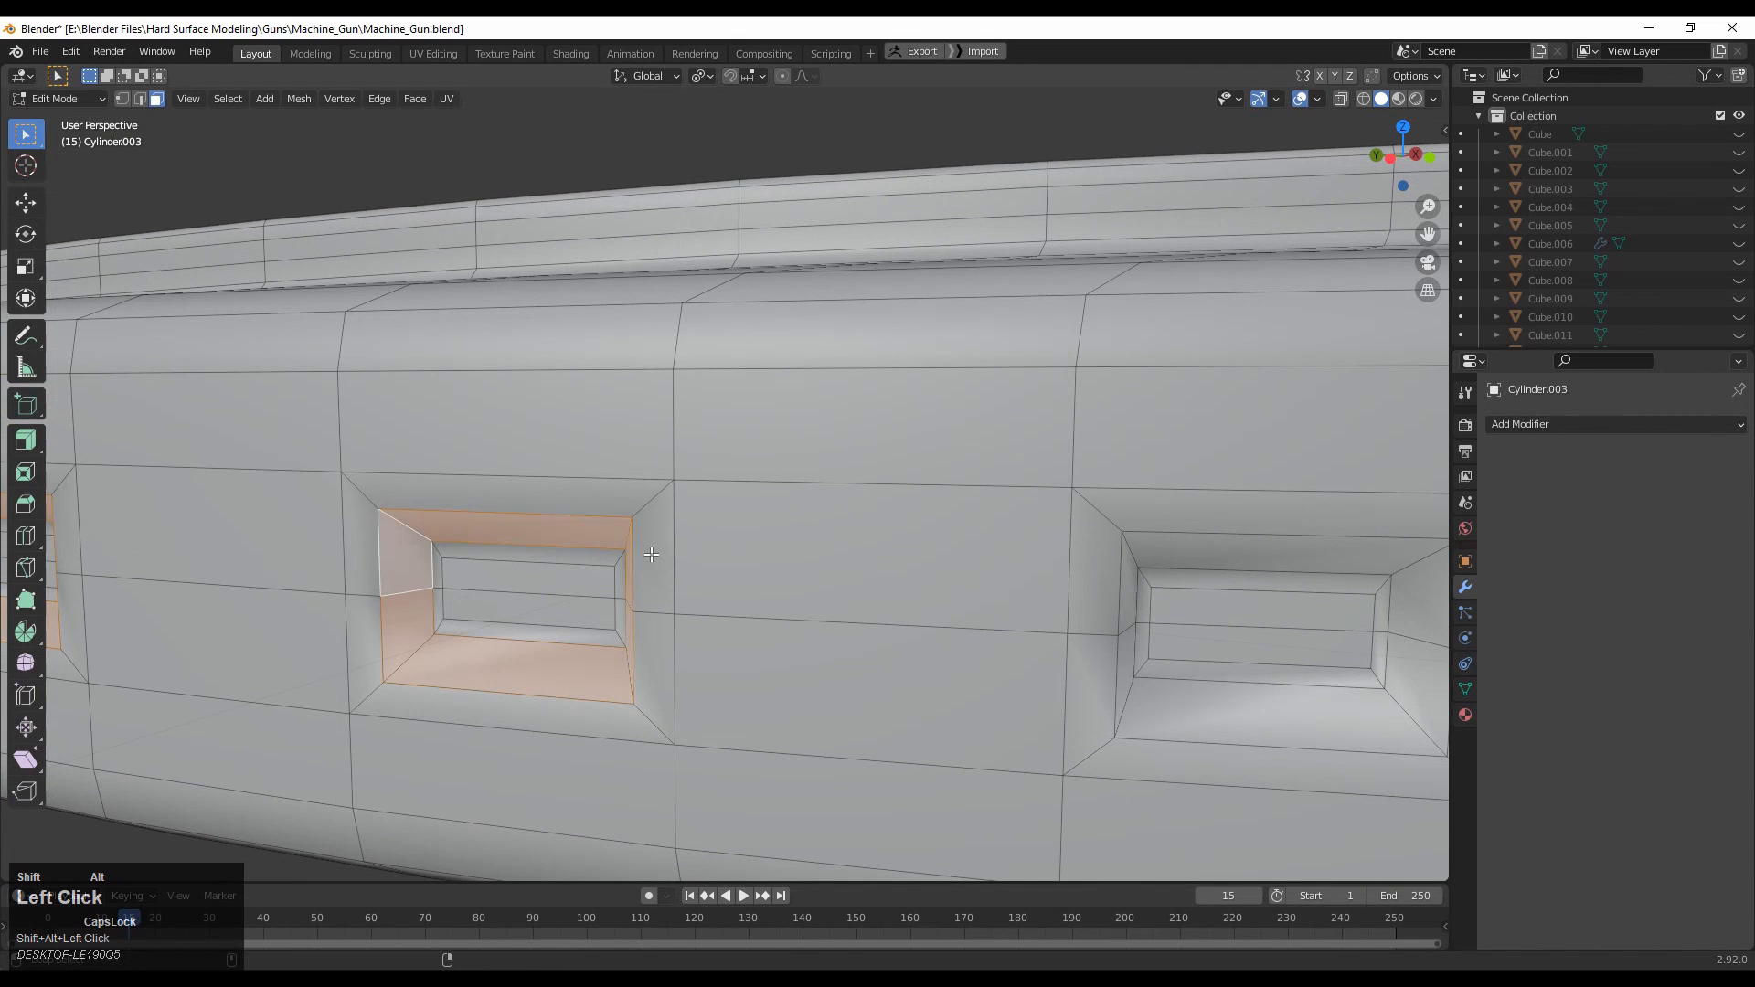
pyautogui.keyDown('alt'); pyautogui.keyDown('shift'); pyautogui.click(1150, 555); pyautogui.keyUp('shift'); pyautogui.keyUp('alt')
pyautogui.keyDown('ctrl'); pyautogui.moveTo(1150, 555); pyautogui.dragTo(847, 489, button='middle'); pyautogui.keyUp('ctrl')
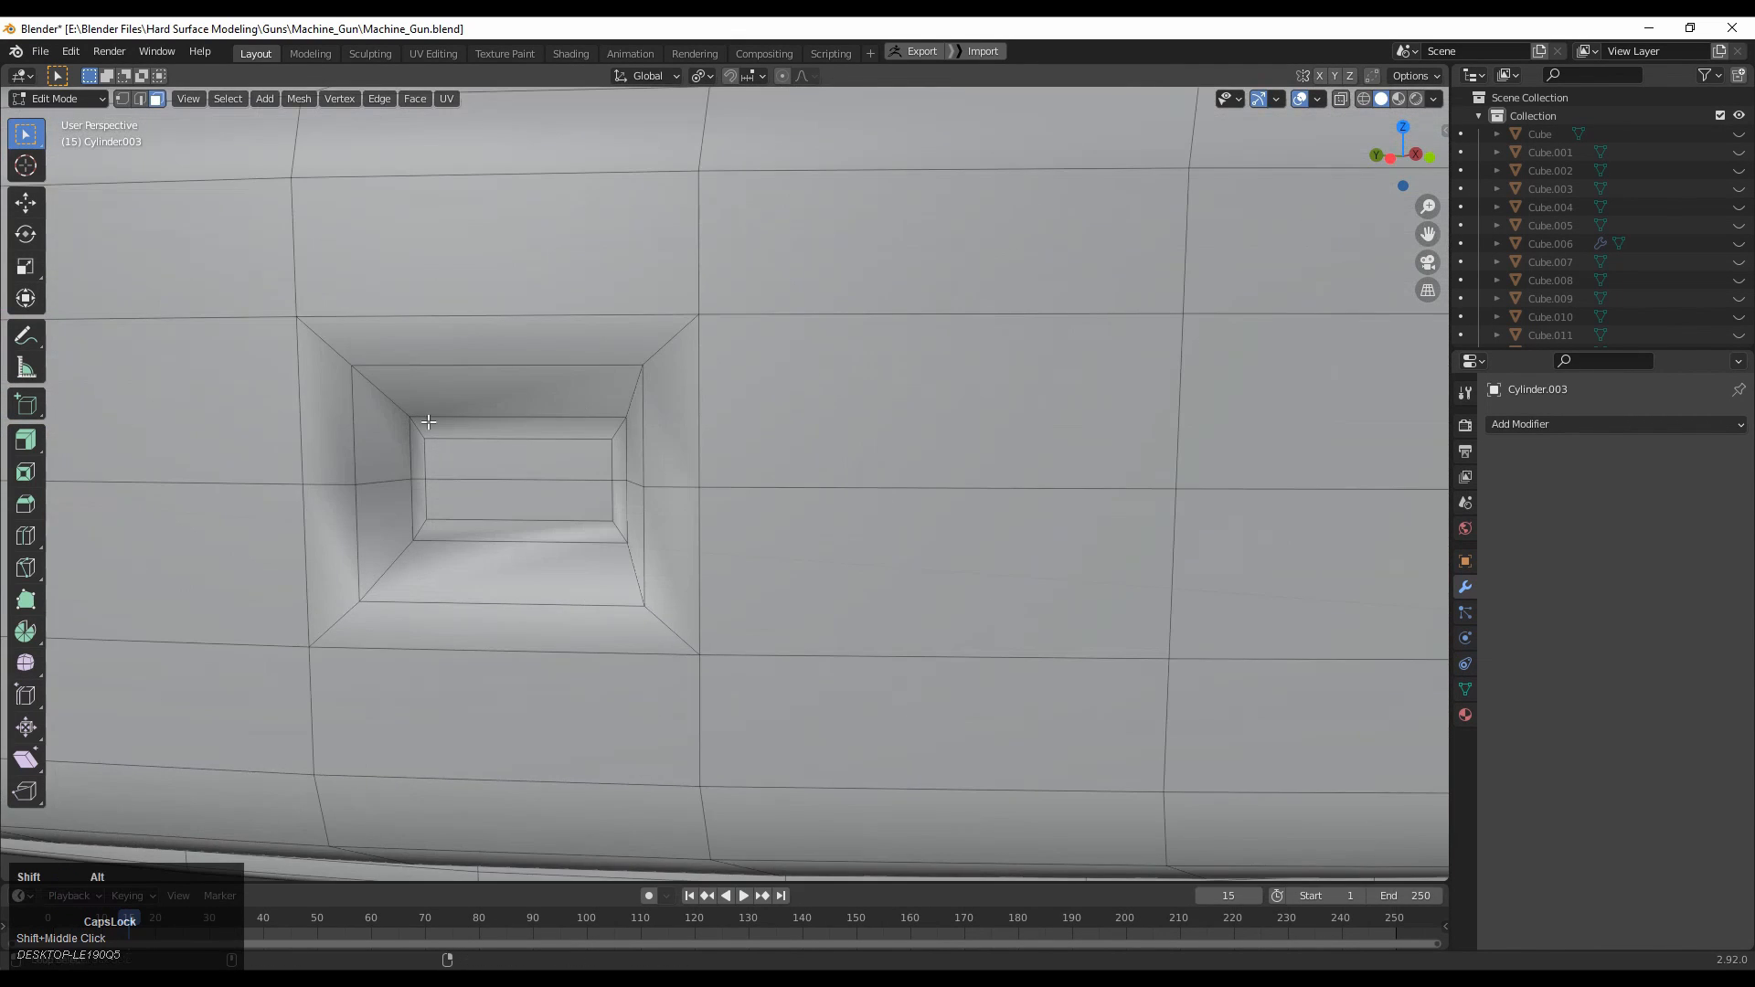
pyautogui.keyDown('alt'); pyautogui.keyDown('shift'); pyautogui.click(428, 421); pyautogui.keyUp('shift'); pyautogui.keyUp('alt')
# Try insetting the selected face rings by about 0.008 m, and undo it.
pyautogui.moveTo(428, 421); pyautogui.dragTo(1103, 510, button='middle')
pyautogui.press('i')
pyautogui.click(1159, 468)
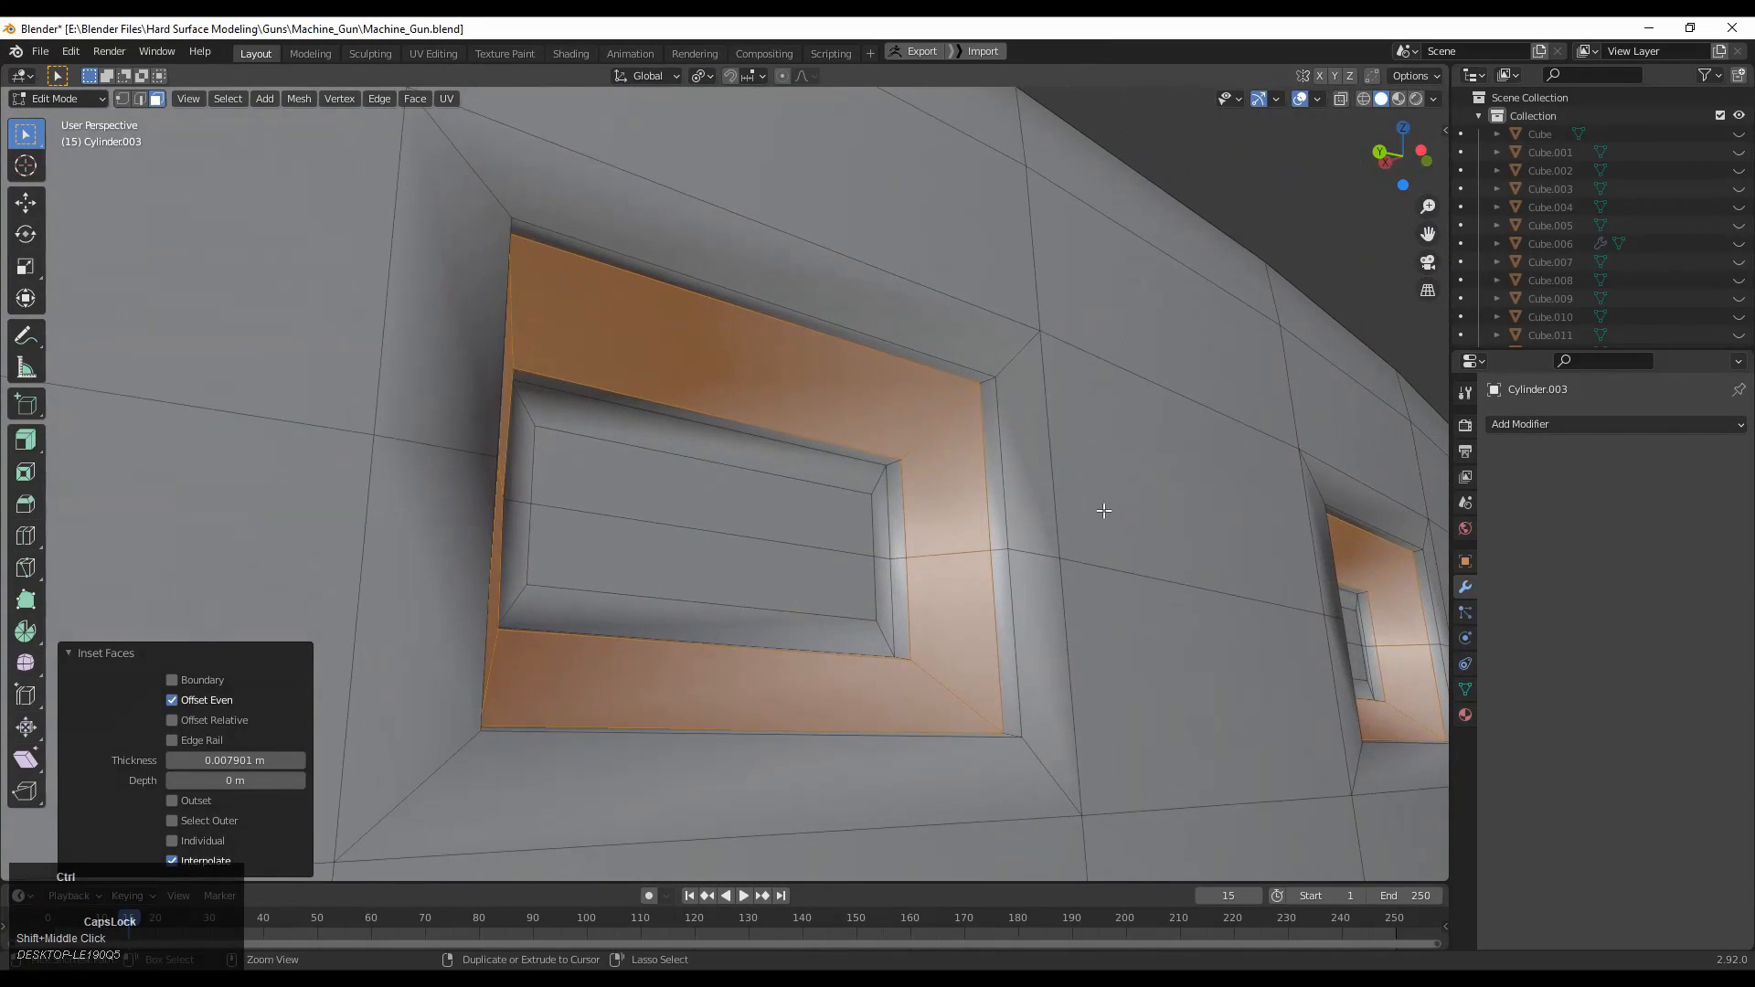
pyautogui.hotkey('ctrl', 'z')
# Inset the selected recess face rings by about 0.0065 m.
pyautogui.press('i')
pyautogui.click(1216, 470)
pyautogui.moveTo(1216, 470); pyautogui.dragTo(1191, 494, button='middle')
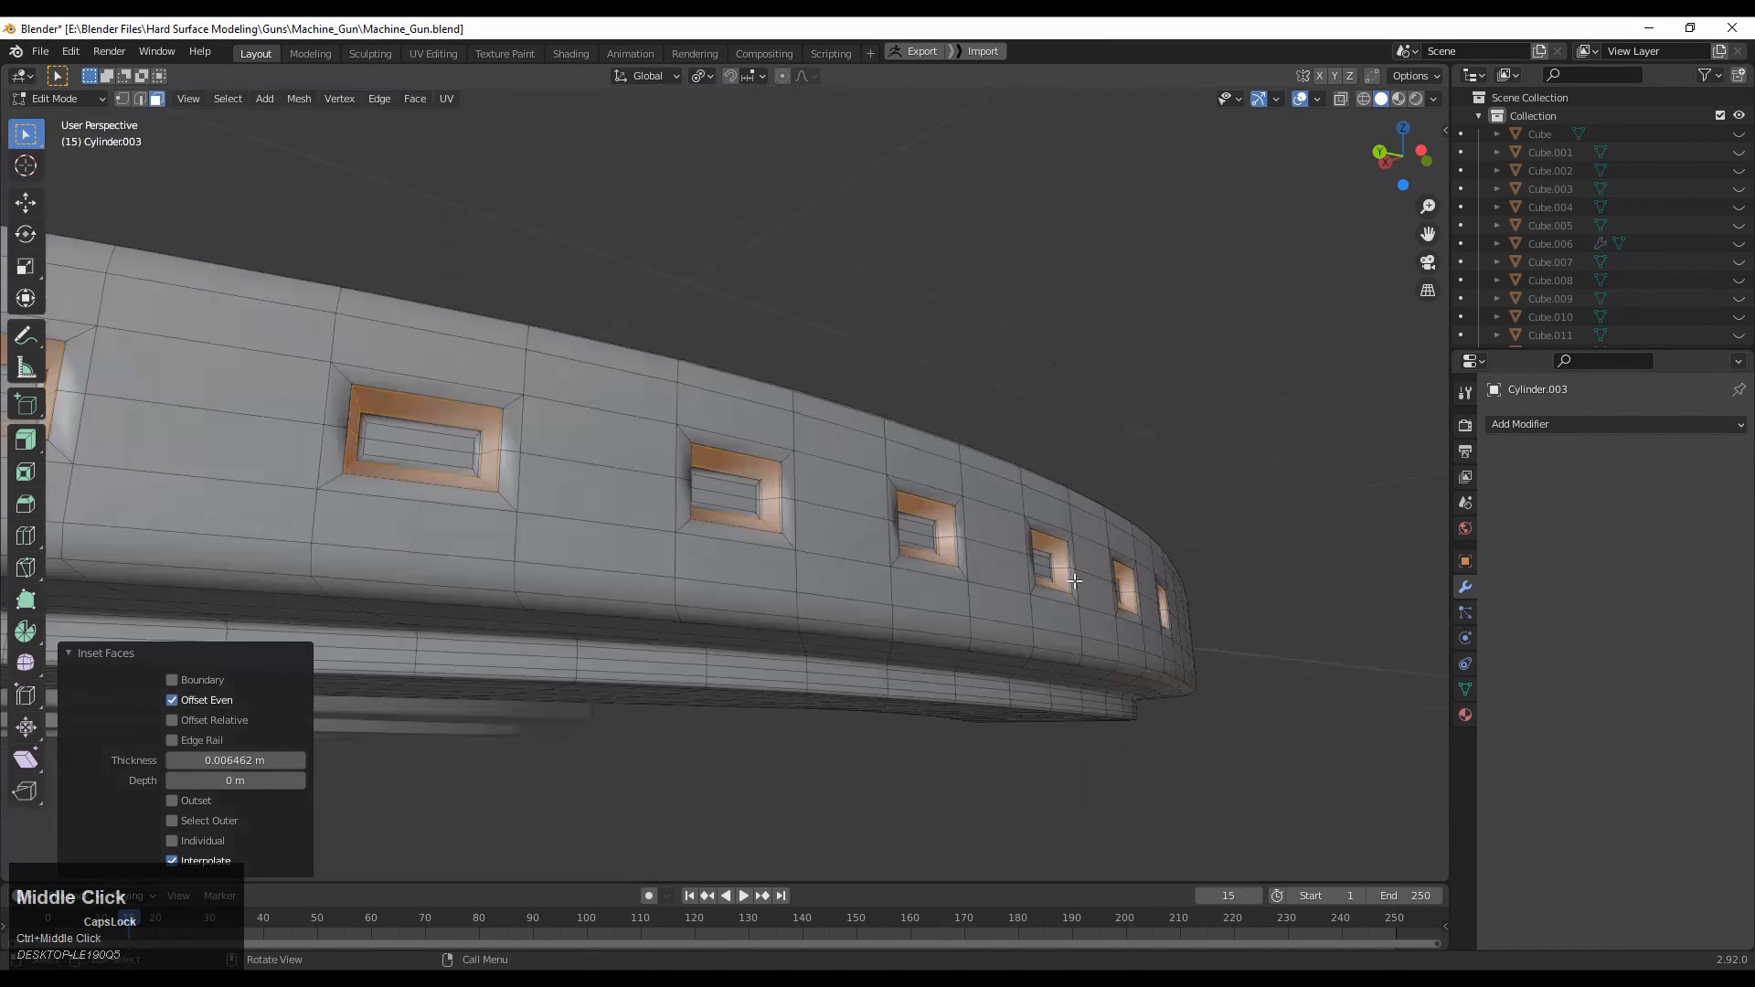
# Add a Subdivision Surface modifier with two viewport levels to the curved part.
pyautogui.click(1191, 493)
pyautogui.press('Tab')
pyautogui.click(1545, 424)
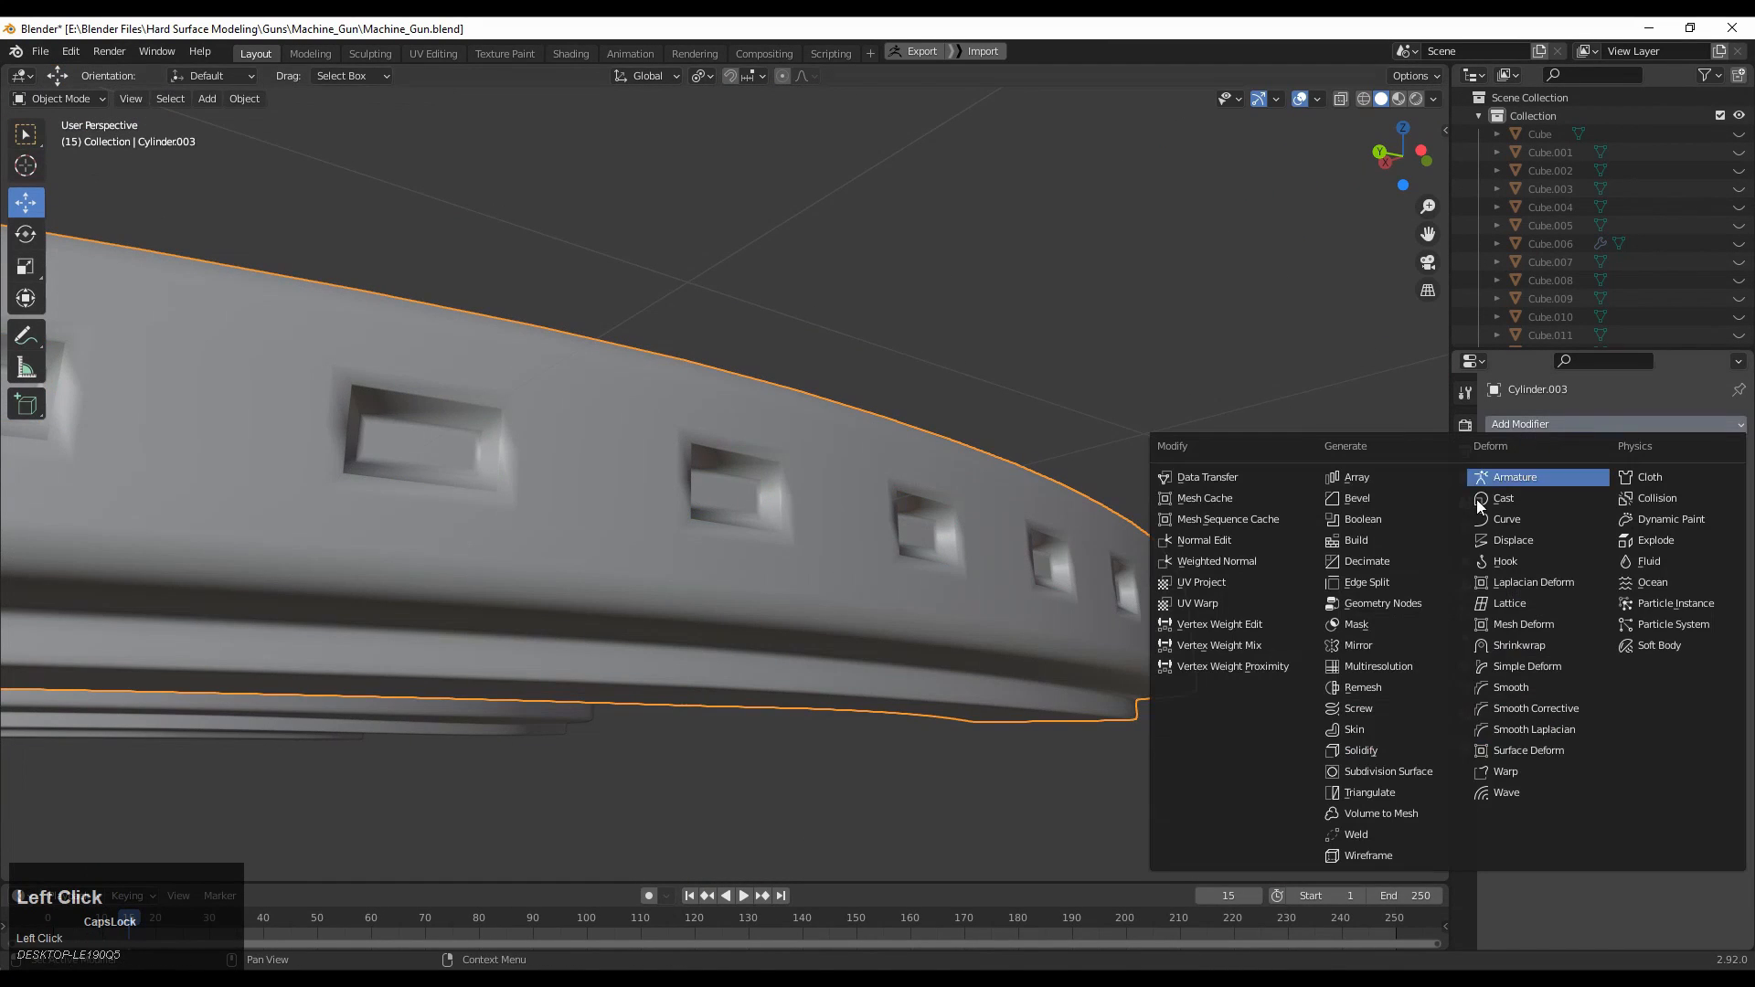
pyautogui.click(1395, 771)
pyautogui.moveTo(1038, 458); pyautogui.dragTo(1320, 576, button='middle')
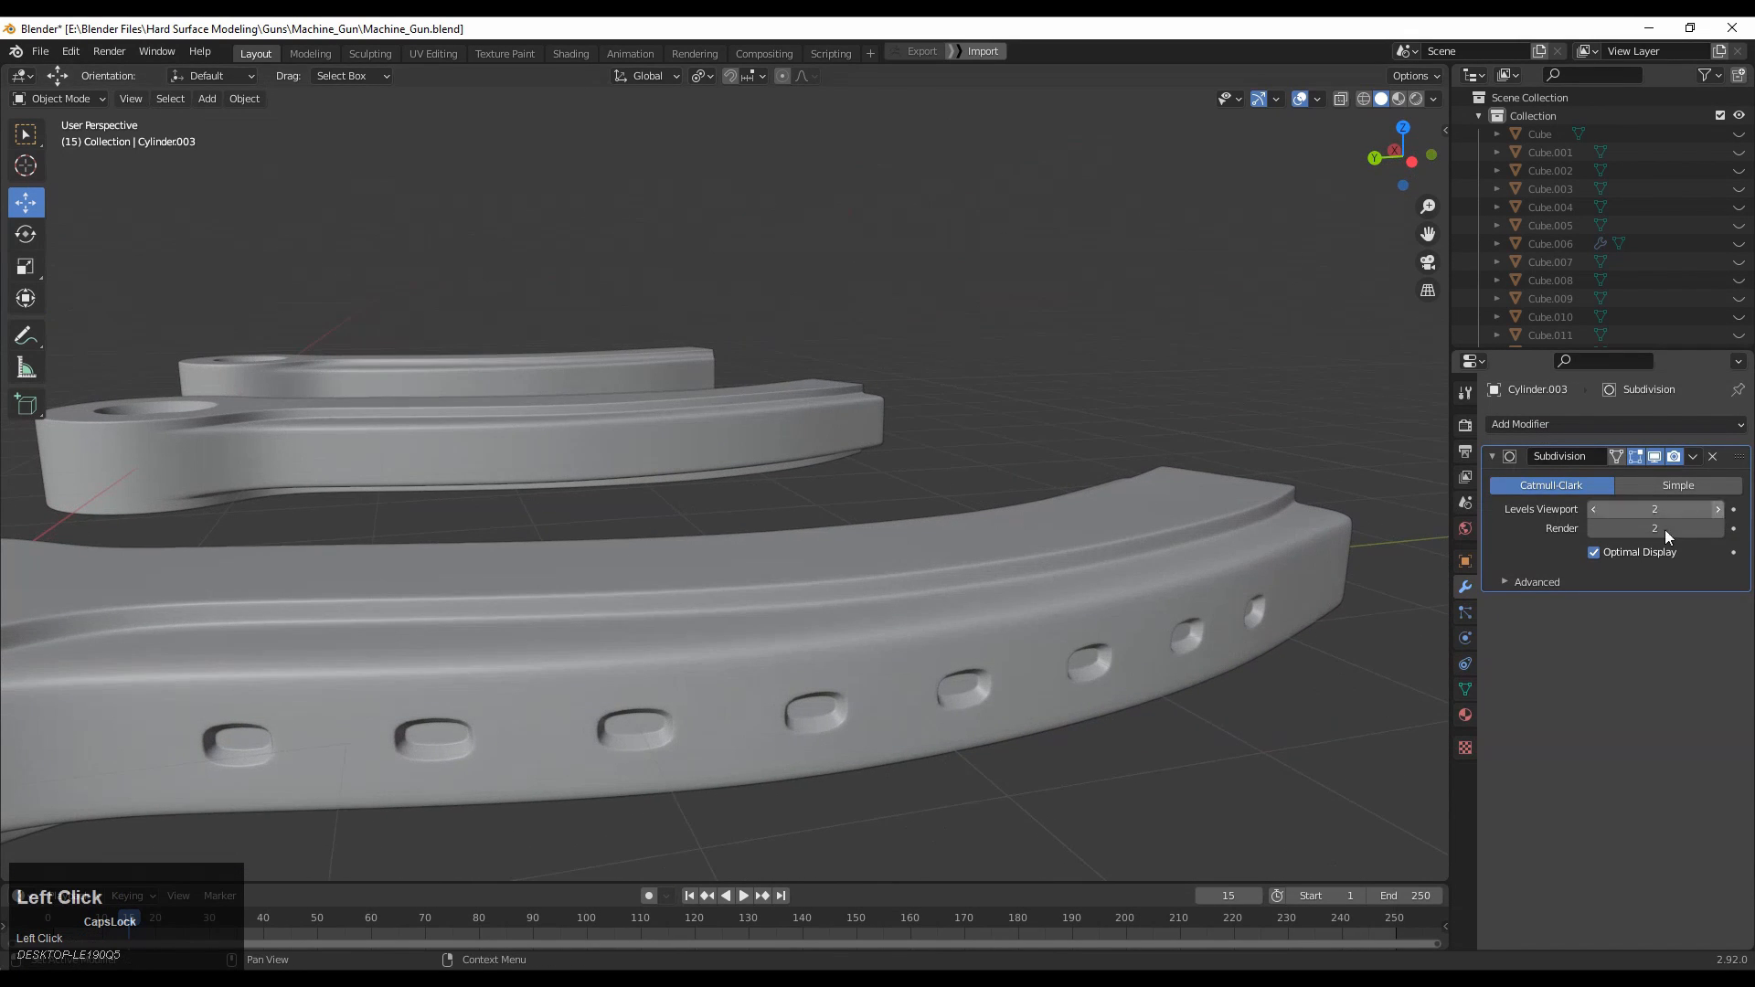
pyautogui.moveTo(1082, 430); pyautogui.dragTo(732, 333, button='middle')
# Try insetting the face ring around one recess by about 0.0045 m, and undo it.
pyautogui.press('Tab')
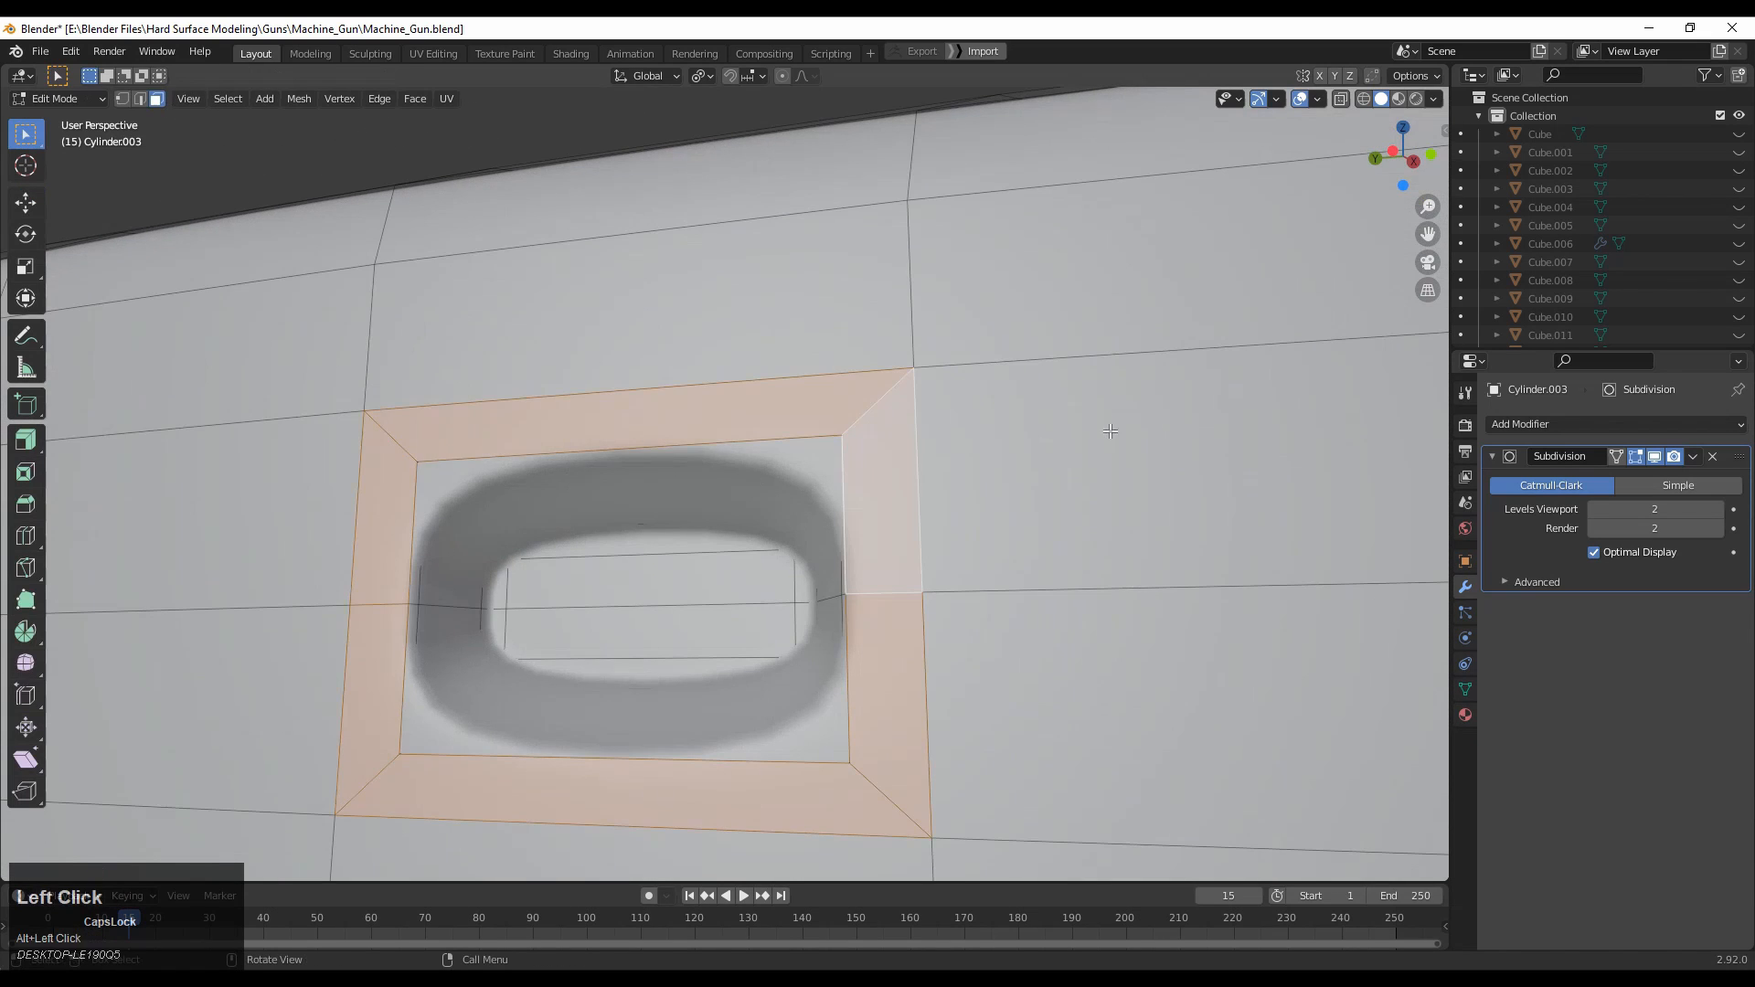
pyautogui.press('i')
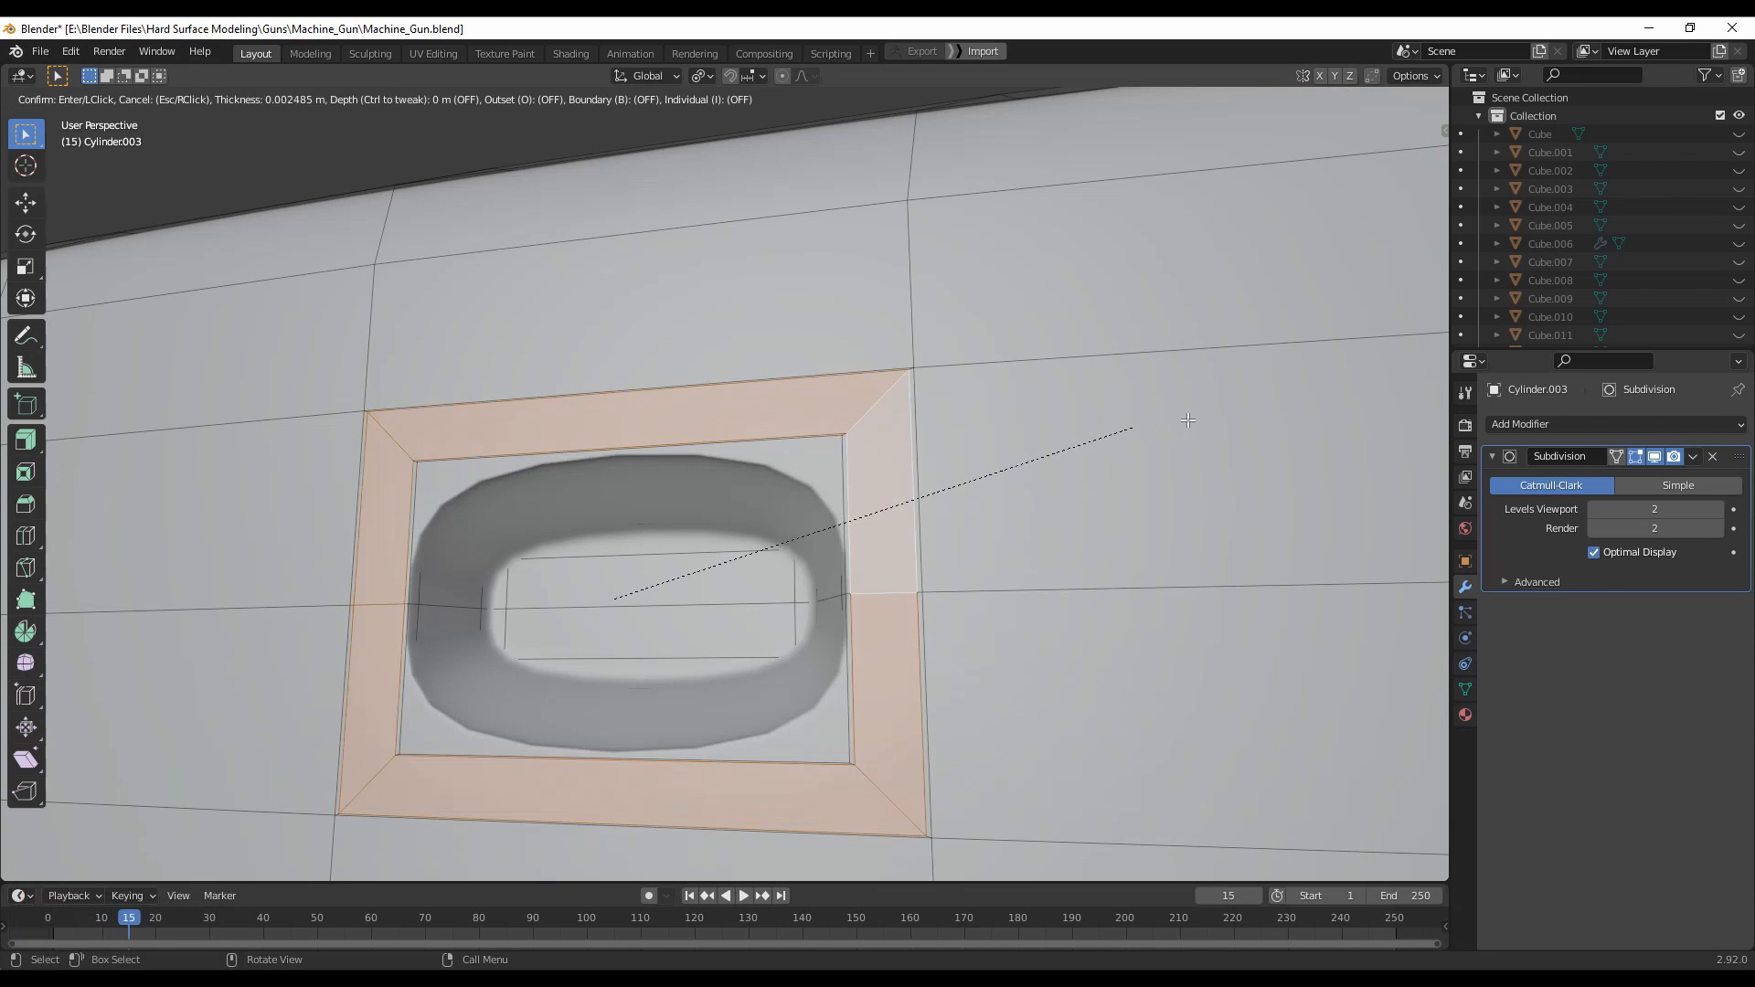
pyautogui.press('shift')
pyautogui.keyDown('shift'); pyautogui.click(903, 425); pyautogui.keyUp('shift')
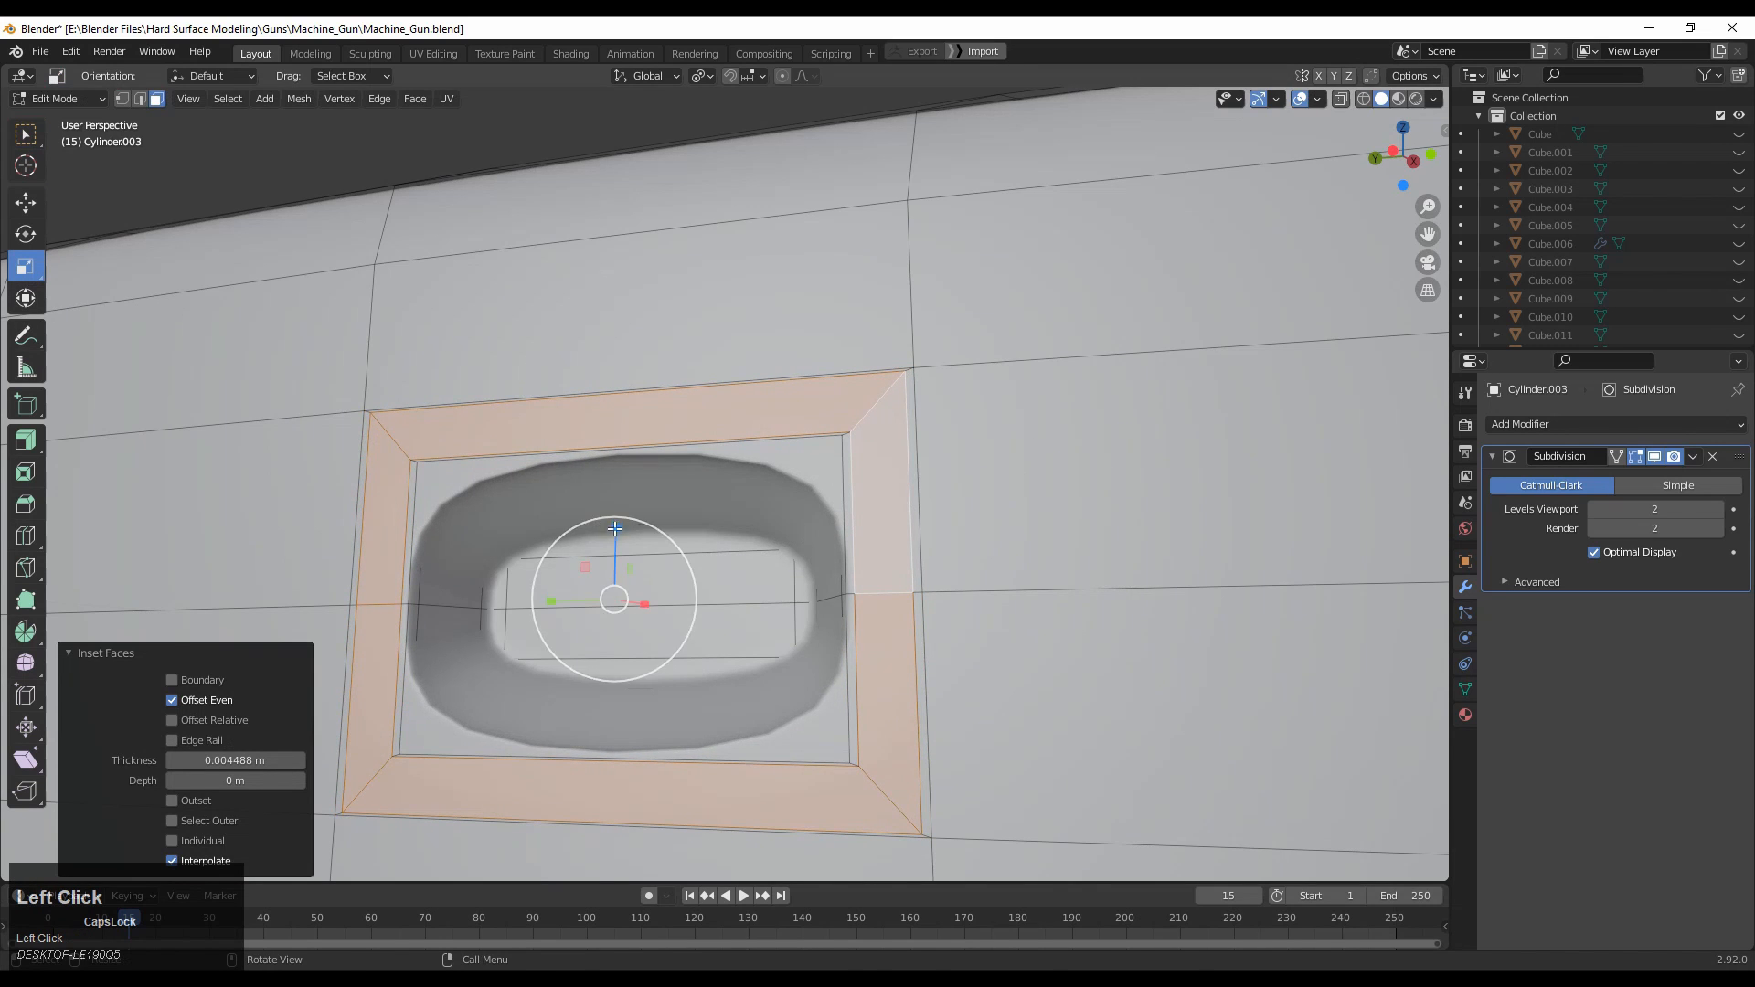
pyautogui.hotkey('ctrl', 'z')
pyautogui.press('Tab')
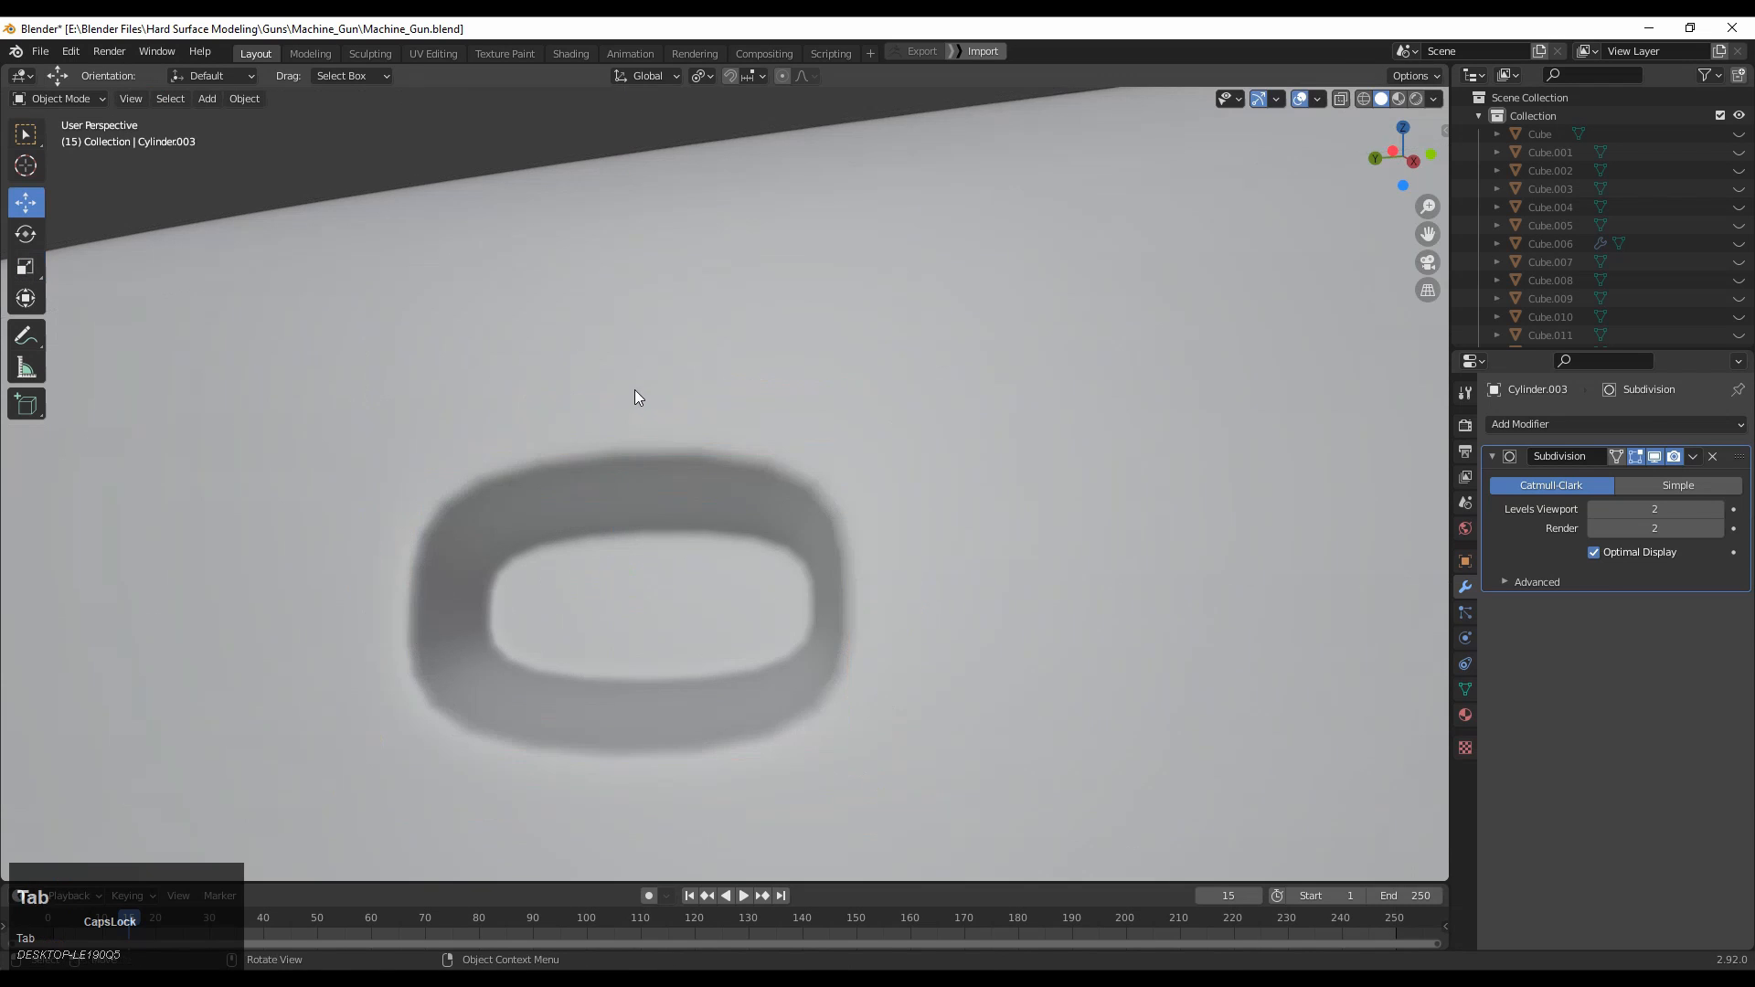
# Examine the smoothed recesses along the side wall from several angles, comparing the part with its neighbours.
pyautogui.keyDown('ctrl'); pyautogui.moveTo(634, 390); pyautogui.dragTo(713, 607, button='middle'); pyautogui.keyUp('ctrl')
pyautogui.moveTo(713, 607); pyautogui.dragTo(840, 530, button='middle')
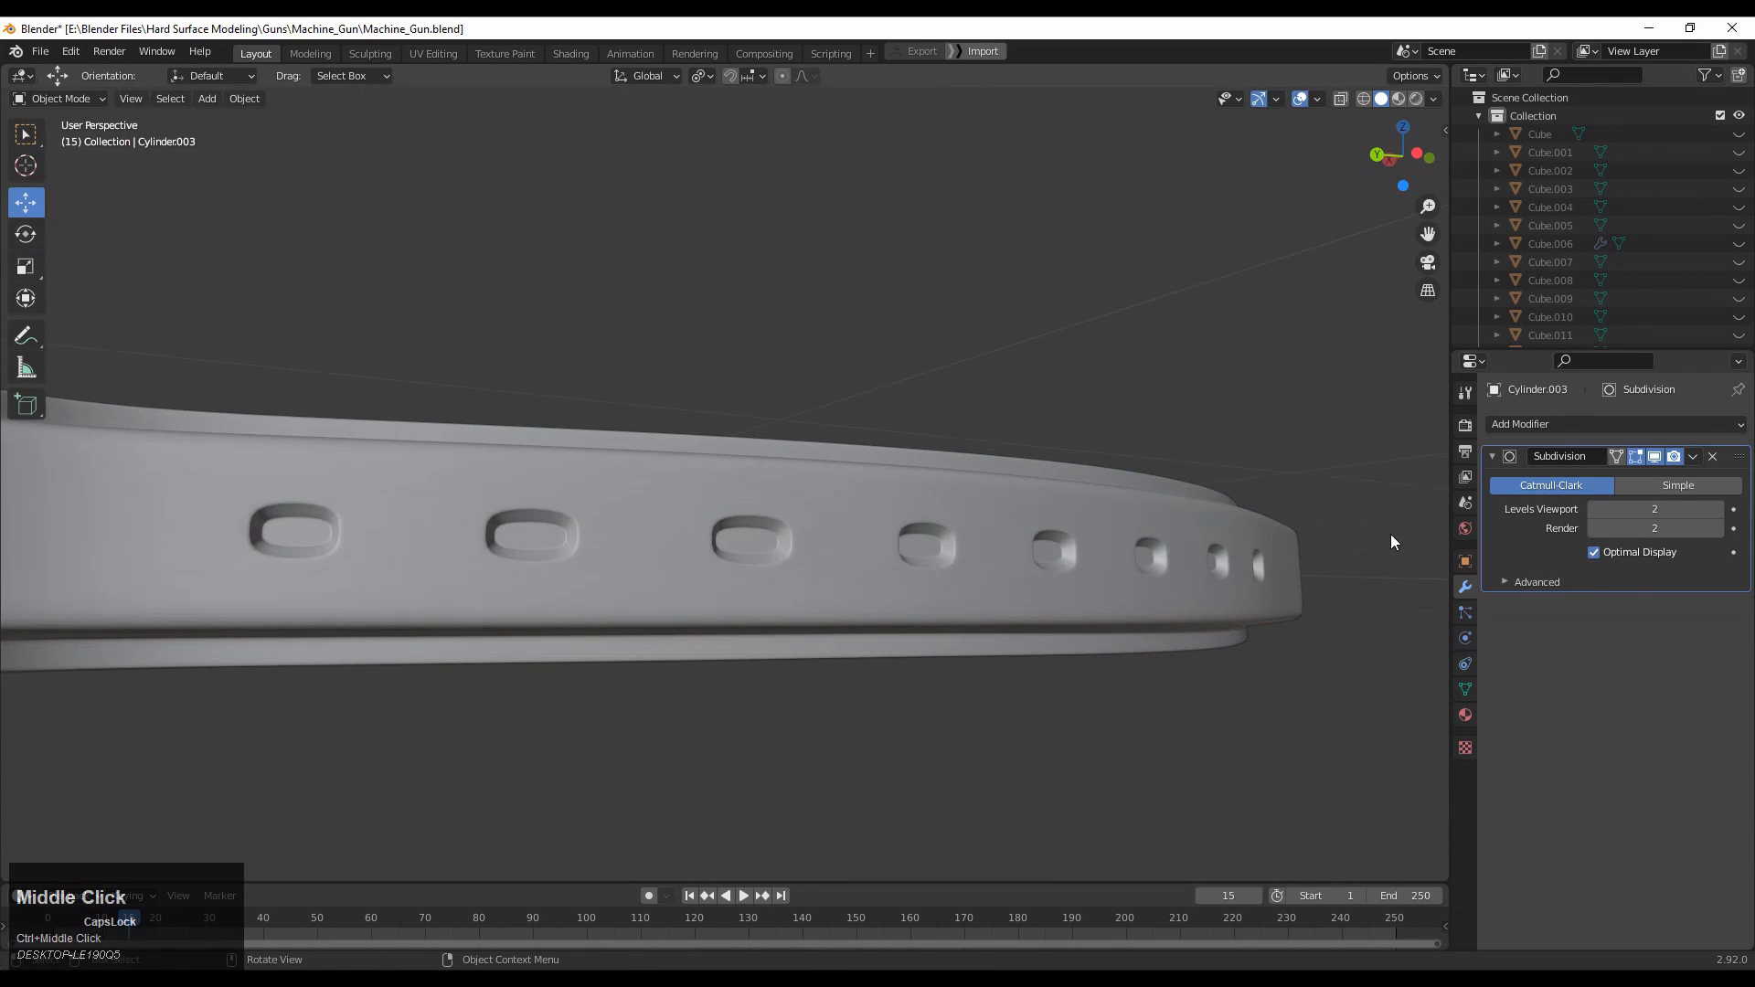
pyautogui.keyDown('ctrl'); pyautogui.moveTo(1215, 566); pyautogui.dragTo(1170, 366, button='middle'); pyautogui.keyUp('ctrl')
pyautogui.click(1181, 444)
pyautogui.keyDown('ctrl'); pyautogui.moveTo(1225, 302); pyautogui.dragTo(1101, 548, button='middle'); pyautogui.keyUp('ctrl')
pyautogui.click(1208, 407)
pyautogui.moveTo(1101, 549); pyautogui.dragTo(1116, 467, button='middle')
pyautogui.click(1084, 550)
pyautogui.keyDown('ctrl'); pyautogui.moveTo(1117, 468); pyautogui.dragTo(726, 550, button='middle'); pyautogui.keyUp('ctrl')
# Select a rectangular patch of side-wall faces, three columns wide, on the round end of the part.
pyautogui.press('Tab')
pyautogui.moveTo(854, 462); pyautogui.dragTo(933, 644, button='middle')
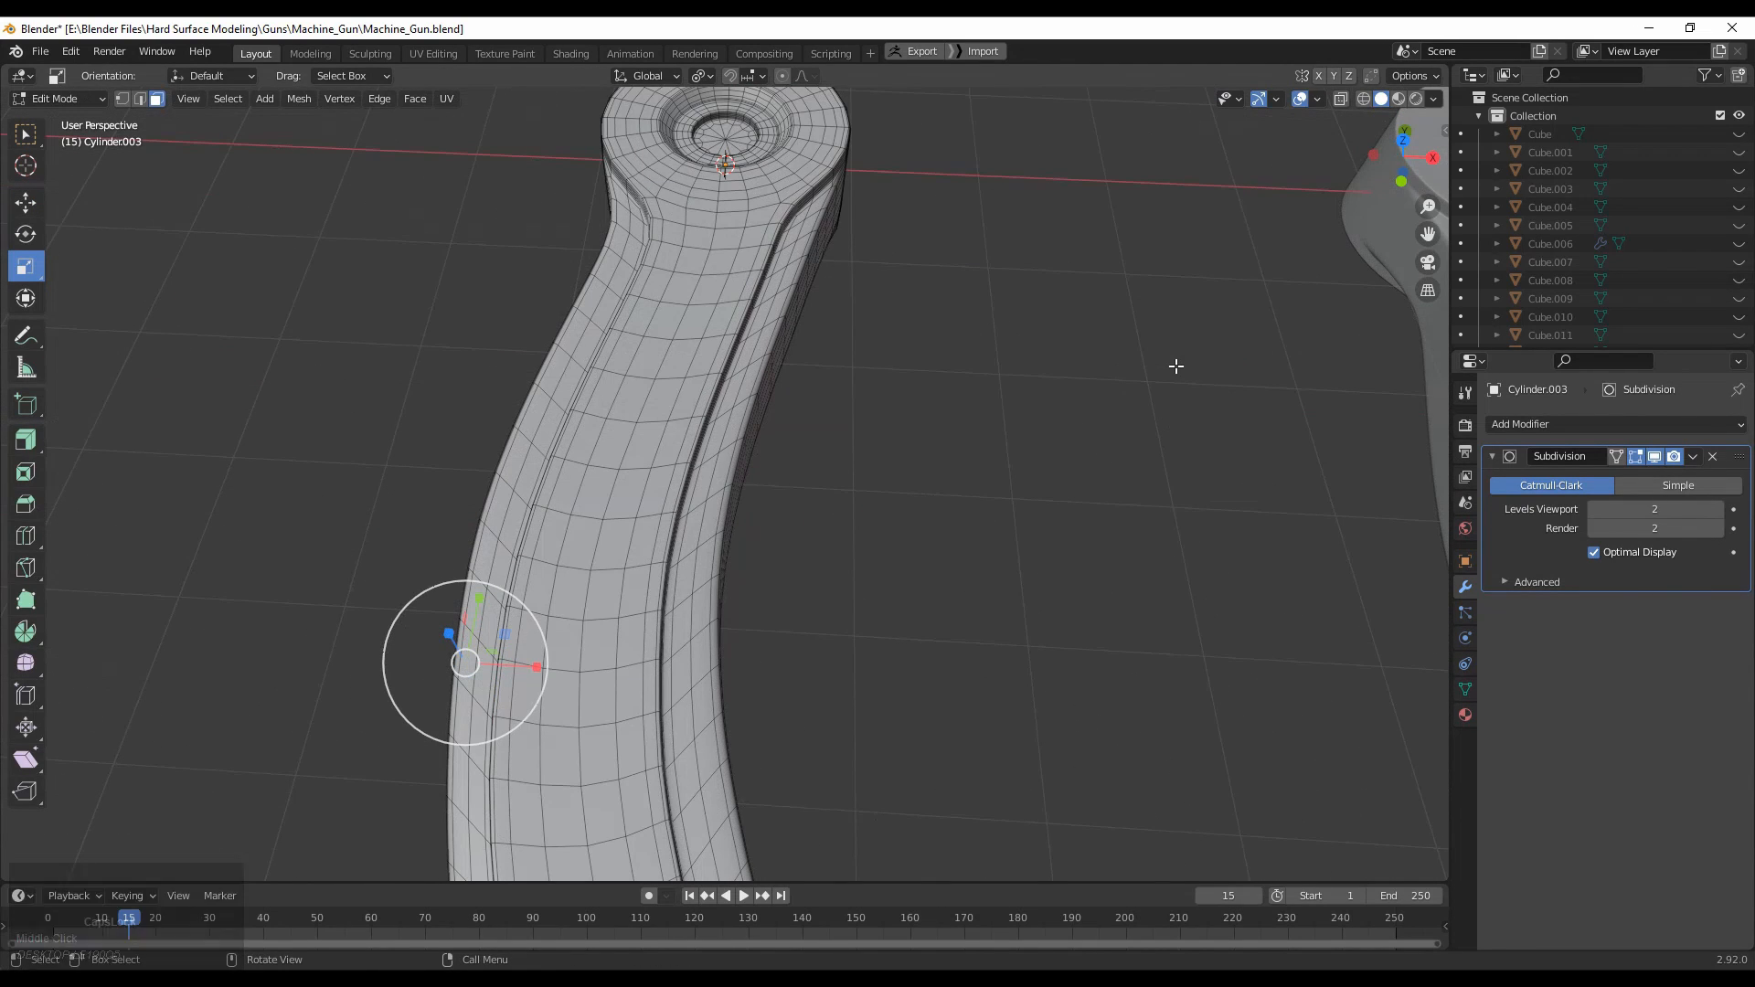
pyautogui.moveTo(1175, 365); pyautogui.dragTo(860, 594, button='middle')
pyautogui.keyDown('shift'); pyautogui.moveTo(859, 594); pyautogui.dragTo(768, 545, button='middle'); pyautogui.keyUp('shift')
pyautogui.moveTo(680, 583); pyautogui.dragTo(675, 589)
pyautogui.moveTo(675, 589); pyautogui.dragTo(1012, 175, button='middle')
pyautogui.scroll(2, 1012, 175)
pyautogui.keyDown('shift'); pyautogui.moveTo(882, 790); pyautogui.dragTo(907, 710, button='middle'); pyautogui.keyUp('shift')
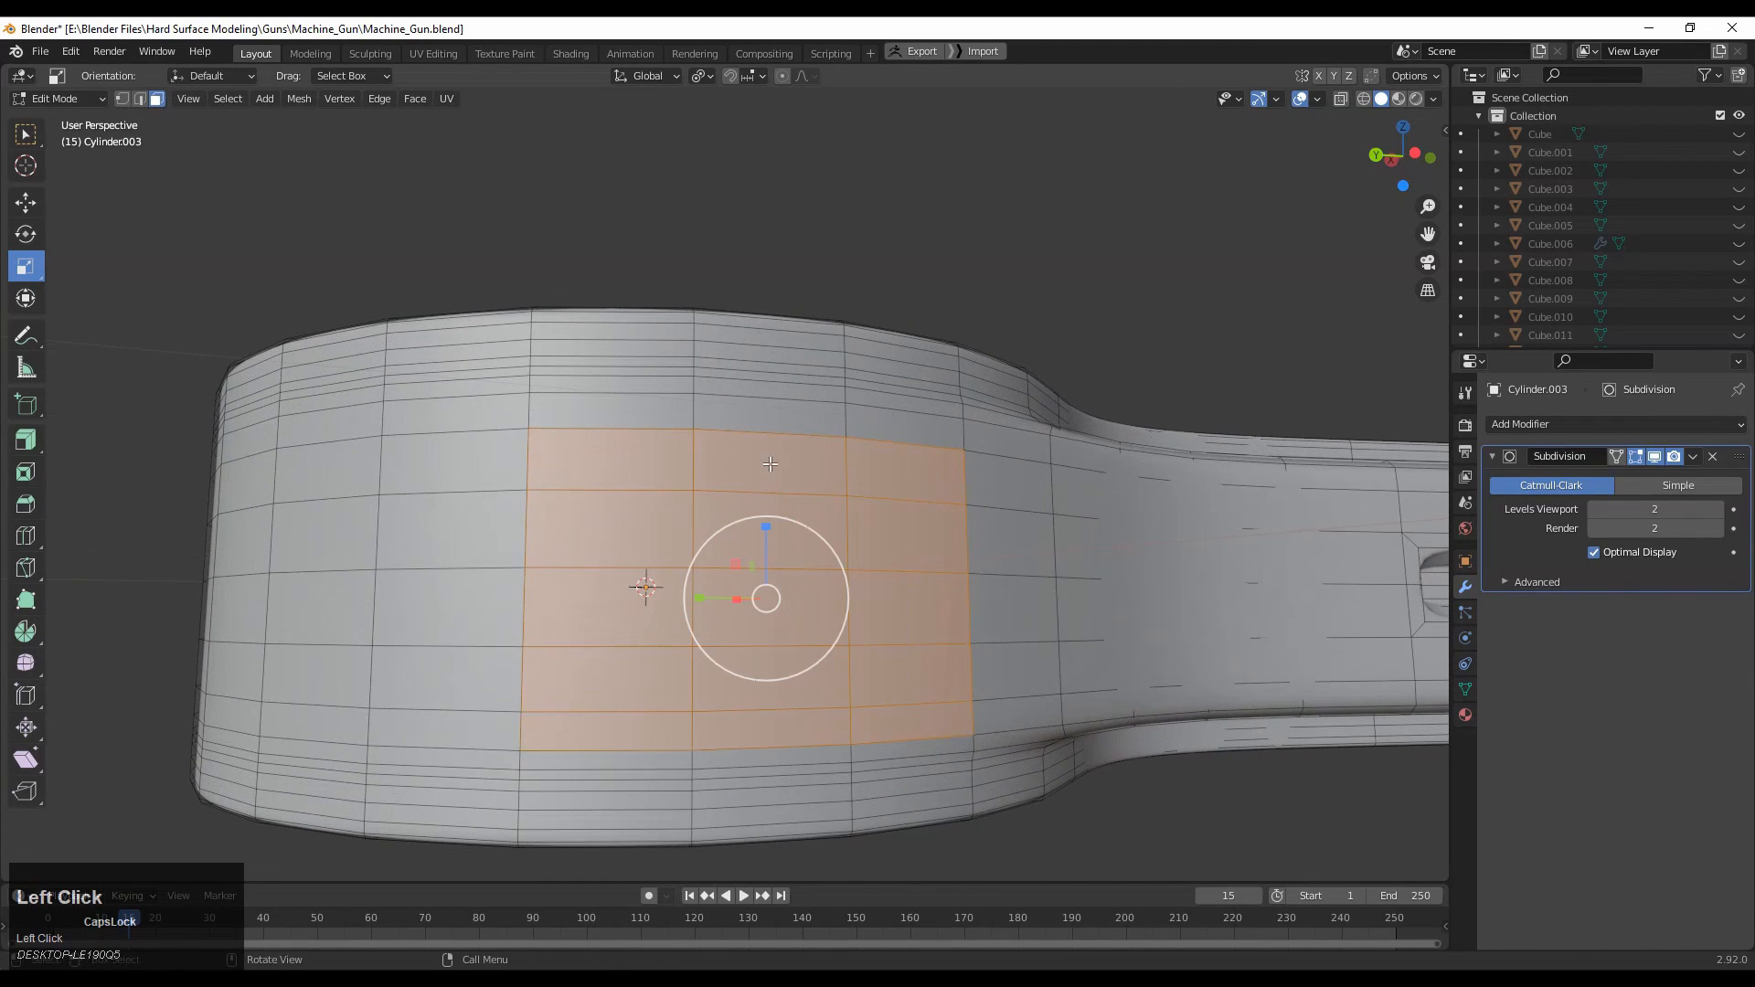
pyautogui.moveTo(886, 459); pyautogui.dragTo(791, 489, button='middle')
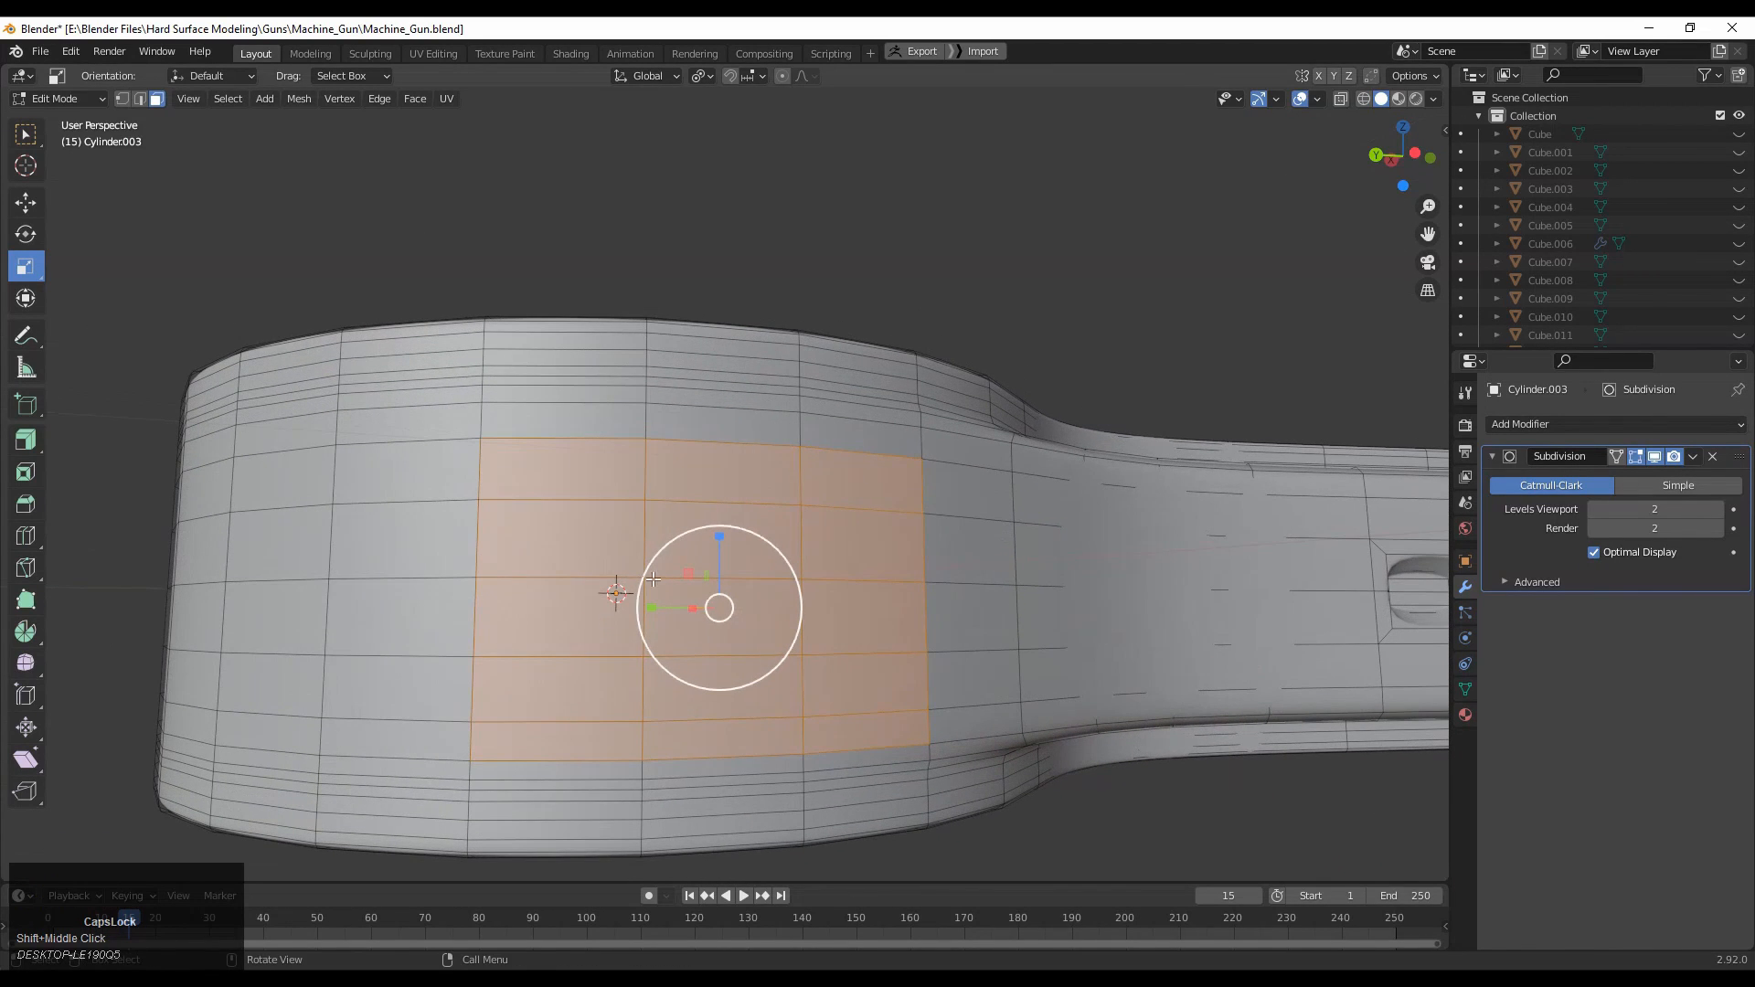
pyautogui.moveTo(555, 695); pyautogui.dragTo(558, 694)
# Try extending the selected patch by one adjoining column of faces, check it in X-ray view, and deselect that column.
pyautogui.moveTo(933, 553); pyautogui.dragTo(850, 704, button='middle')
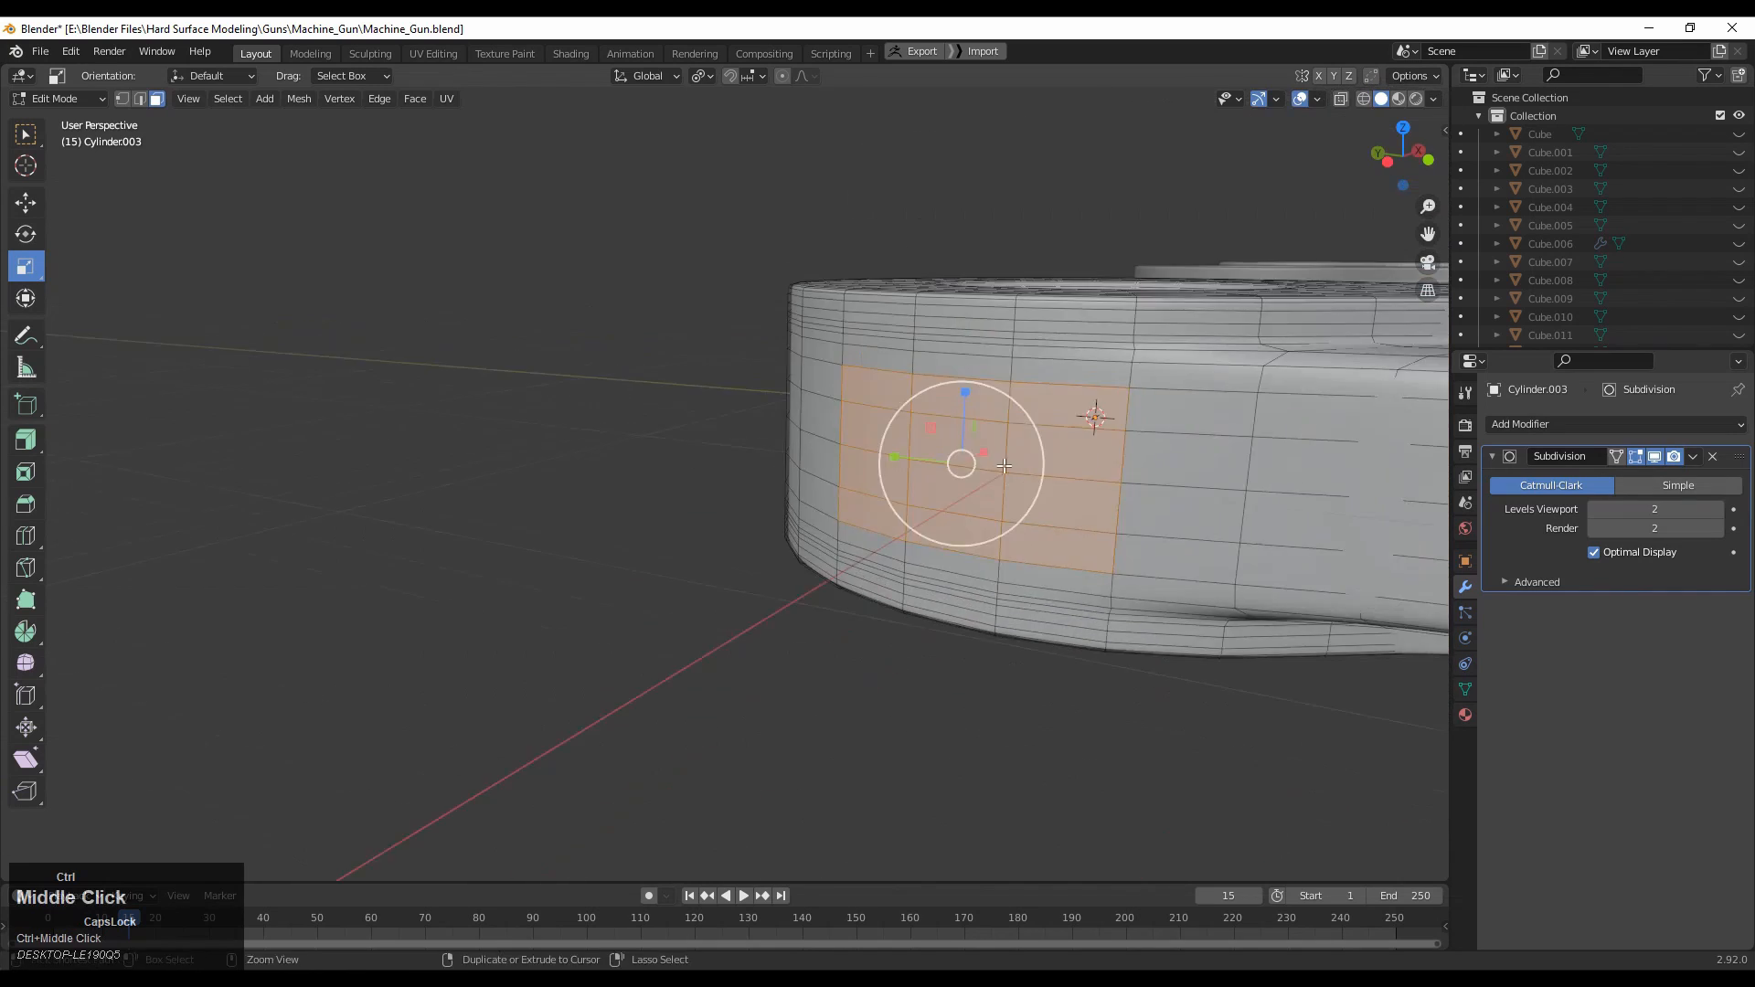
pyautogui.moveTo(877, 457)
pyautogui.mouseDown(button='middle')
pyautogui.moveTo(850, 499)
pyautogui.moveTo(900, 443)
pyautogui.mouseUp(button='middle')
pyautogui.keyDown('shift'); pyautogui.moveTo(900, 443); pyautogui.dragTo(992, 499, button='middle'); pyautogui.keyUp('shift')
pyautogui.scroll(2, 915, 479)
pyautogui.click(1389, 168)
pyautogui.keyDown('shift'); pyautogui.moveTo(484, 574); pyautogui.dragTo(773, 459, button='middle'); pyautogui.keyUp('shift')
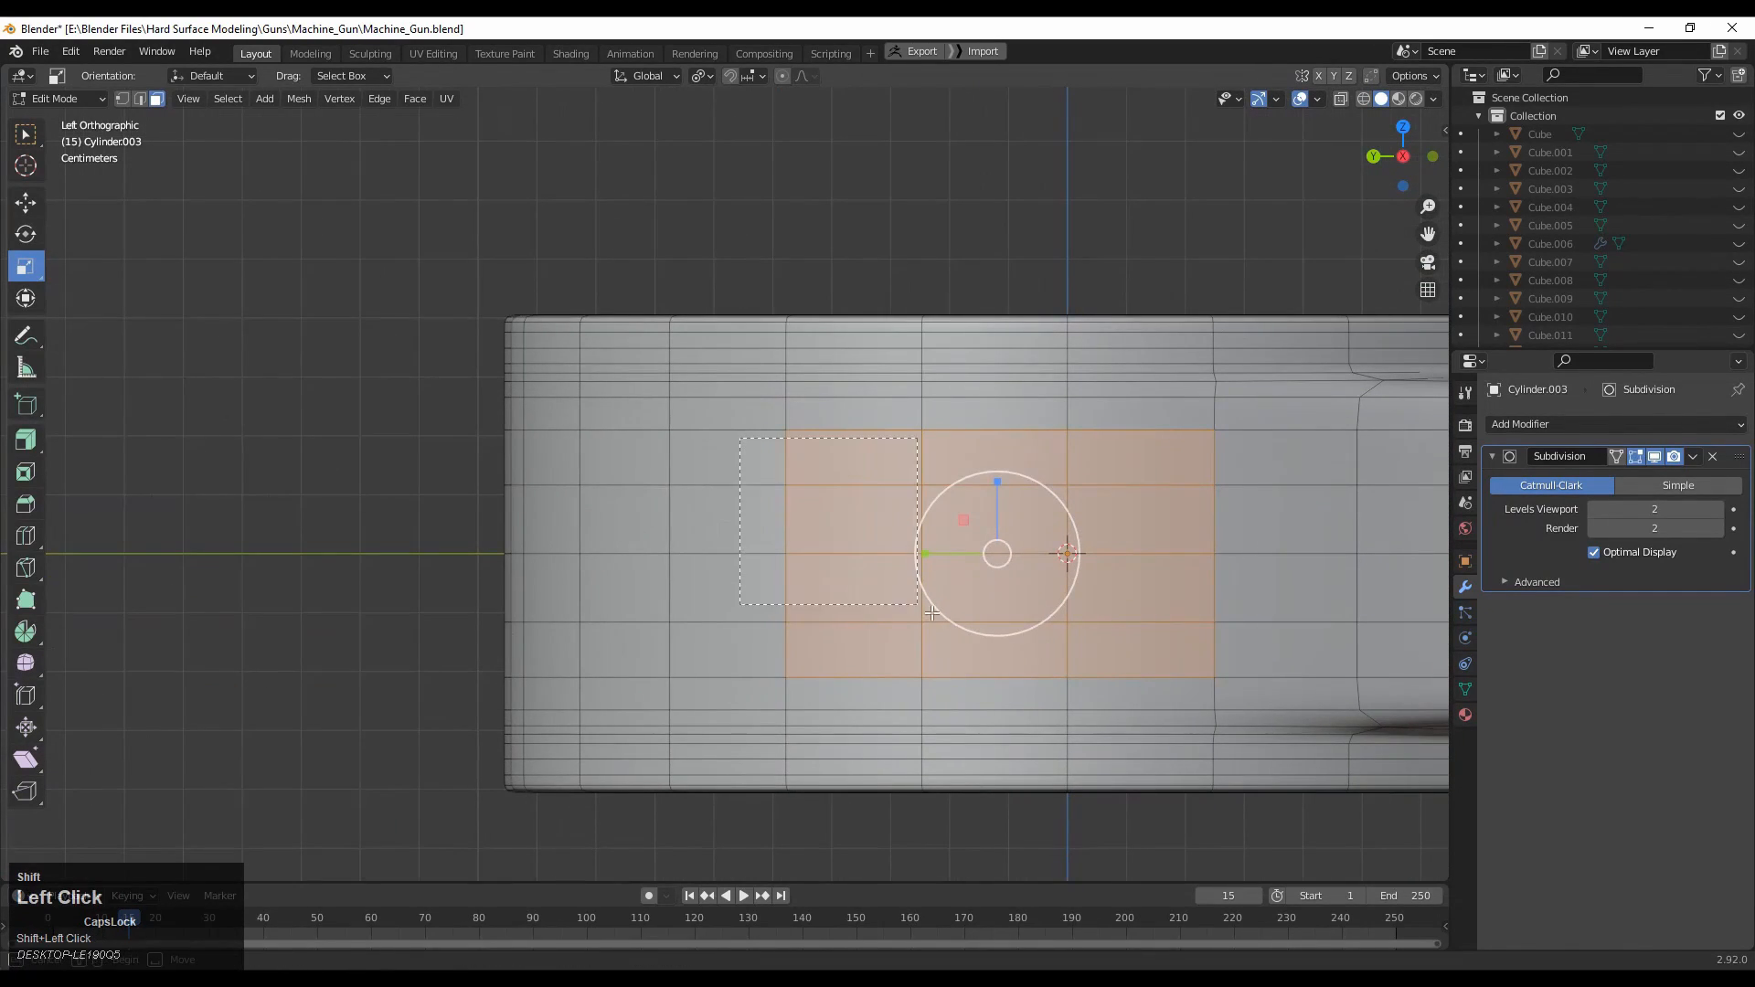
pyautogui.keyDown('shift'); pyautogui.moveTo(1174, 628); pyautogui.dragTo(1052, 623, button='middle'); pyautogui.keyUp('shift')
pyautogui.keyDown('ctrl'); pyautogui.moveTo(1052, 557); pyautogui.dragTo(975, 650, button='middle'); pyautogui.keyUp('ctrl')
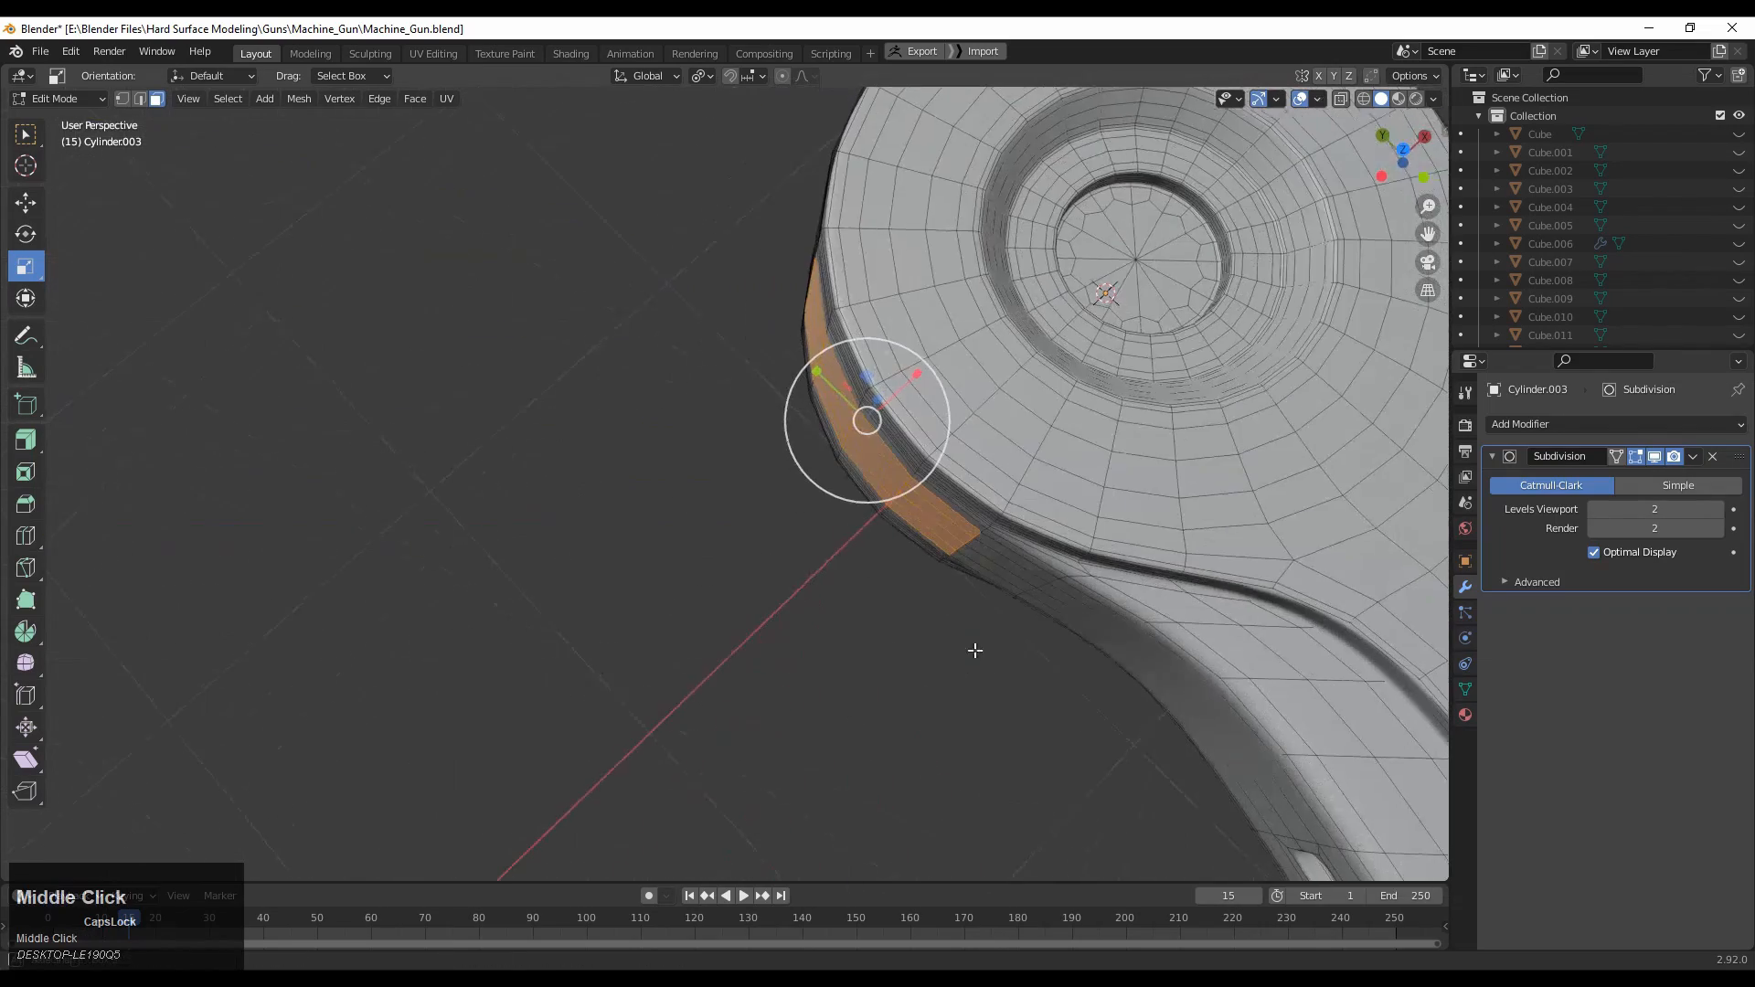
pyautogui.click(1404, 148)
pyautogui.keyDown('ctrl'); pyautogui.moveTo(1220, 356); pyautogui.dragTo(1005, 384, button='middle'); pyautogui.keyUp('ctrl')
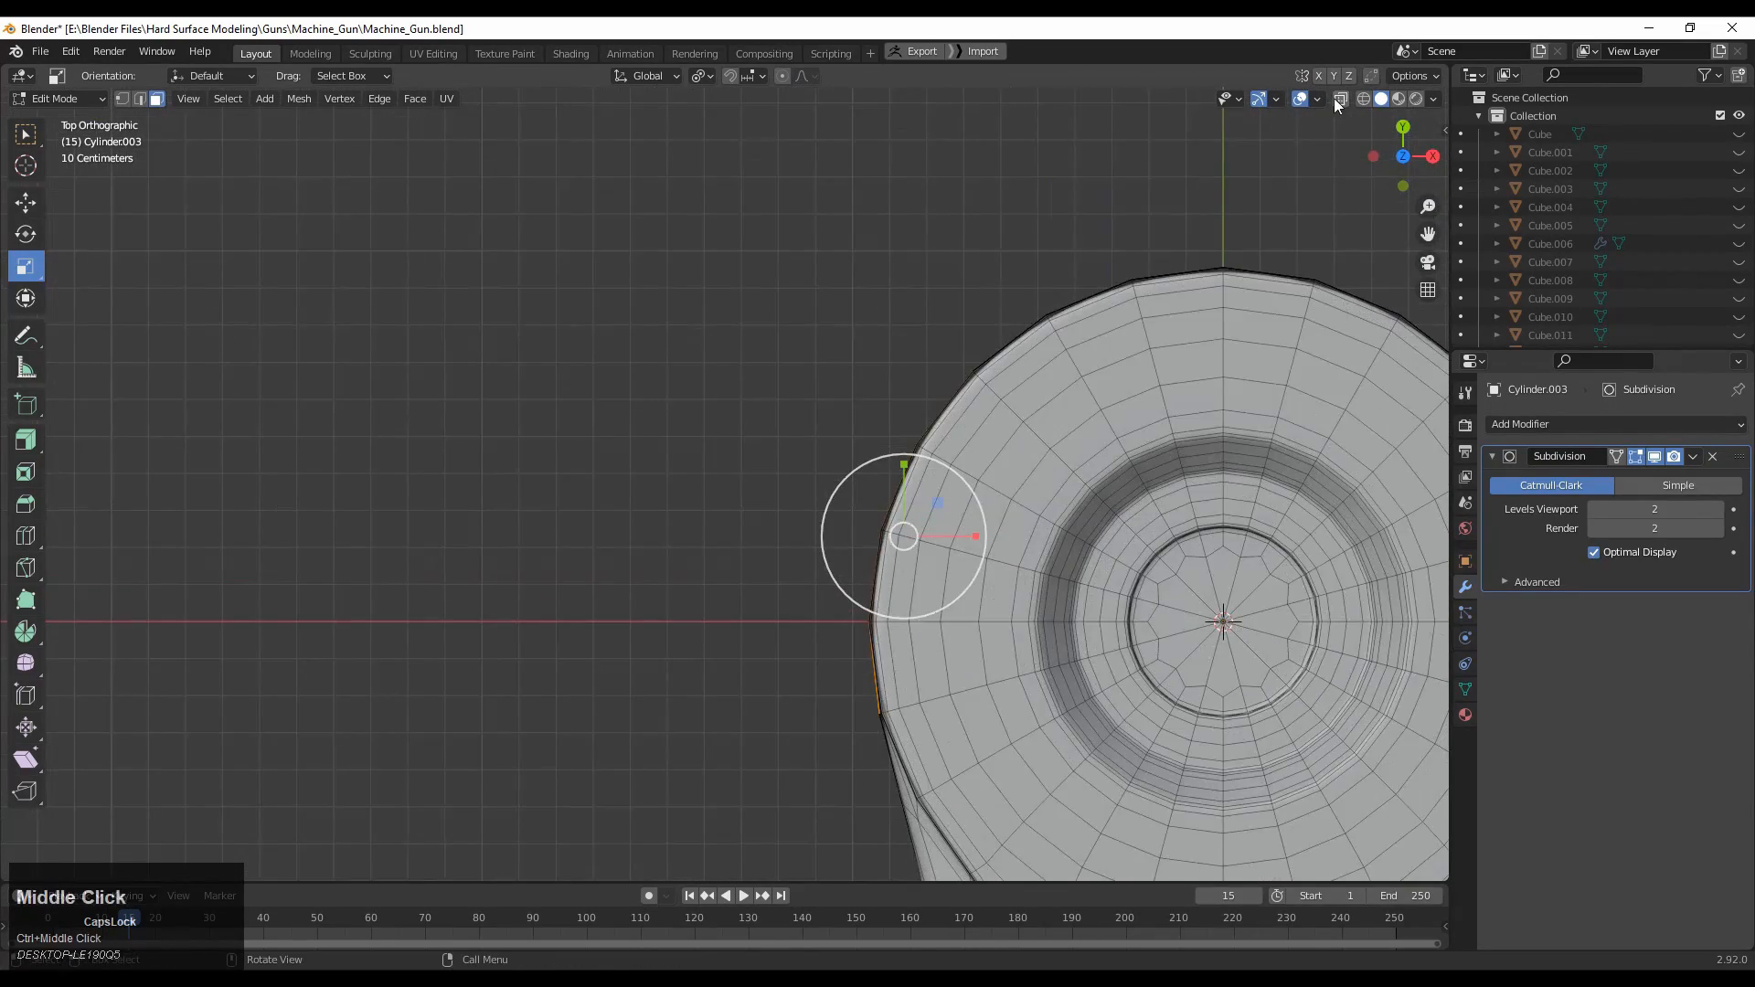
pyautogui.click(1338, 97)
pyautogui.moveTo(985, 499); pyautogui.dragTo(1151, 214, button='middle')
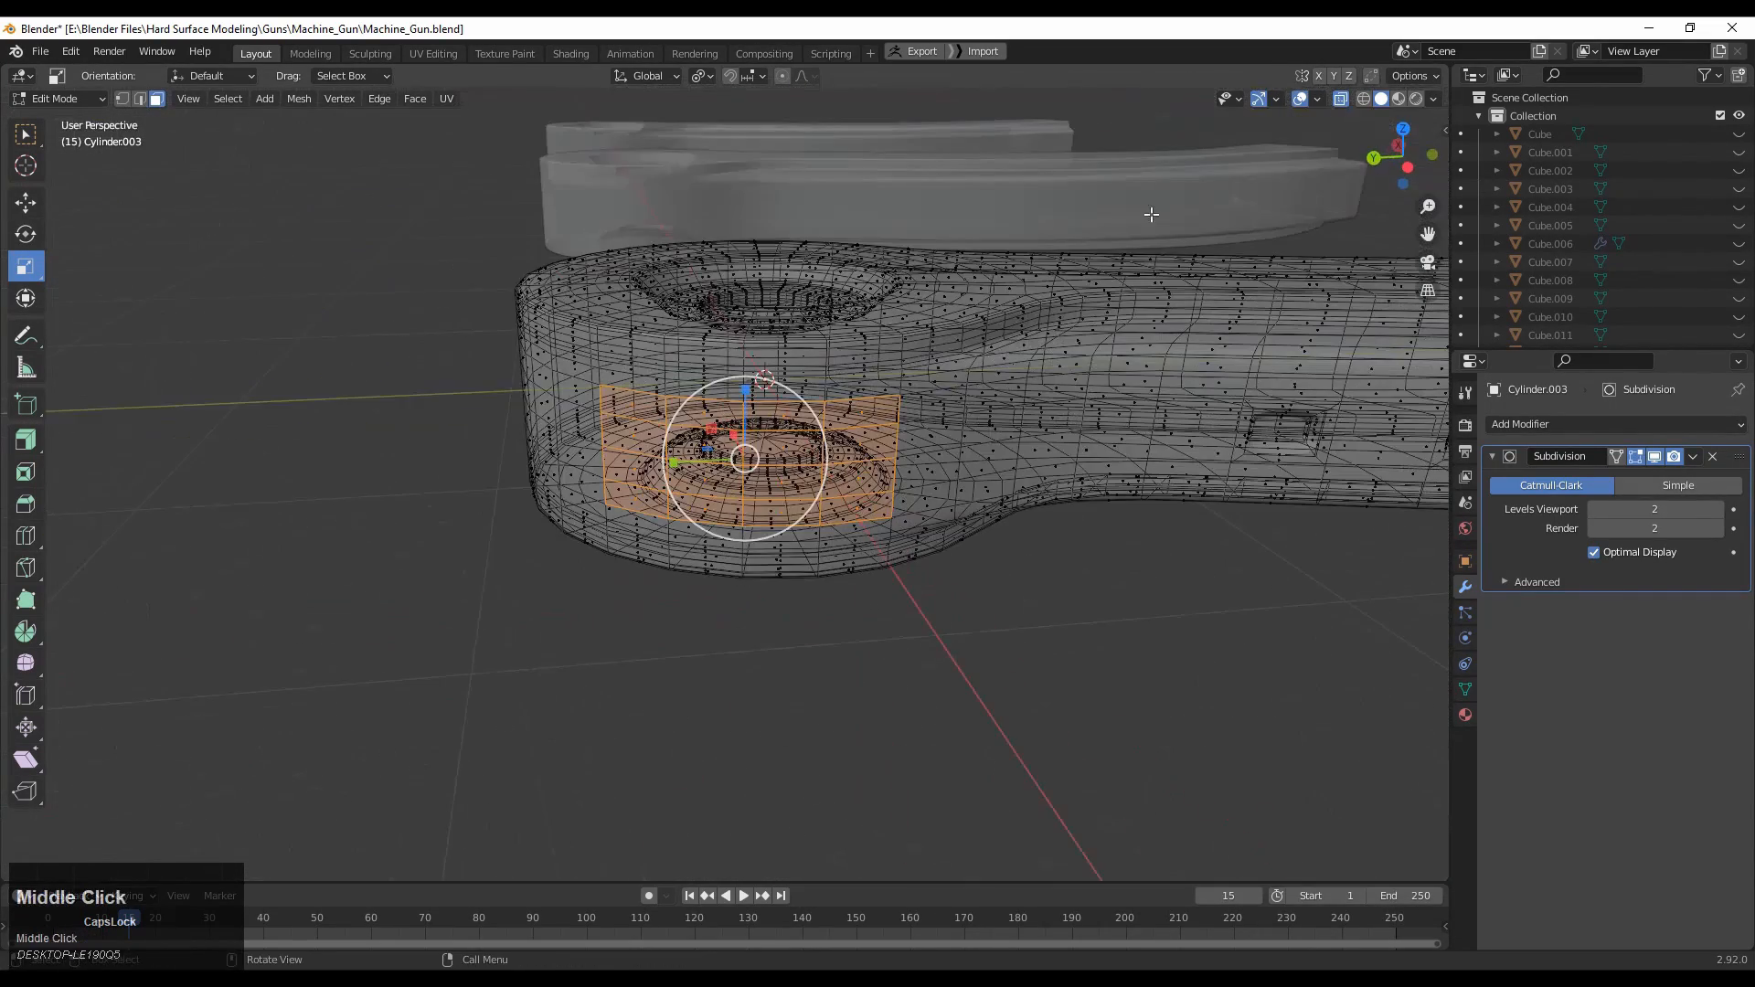
pyautogui.click(1340, 97)
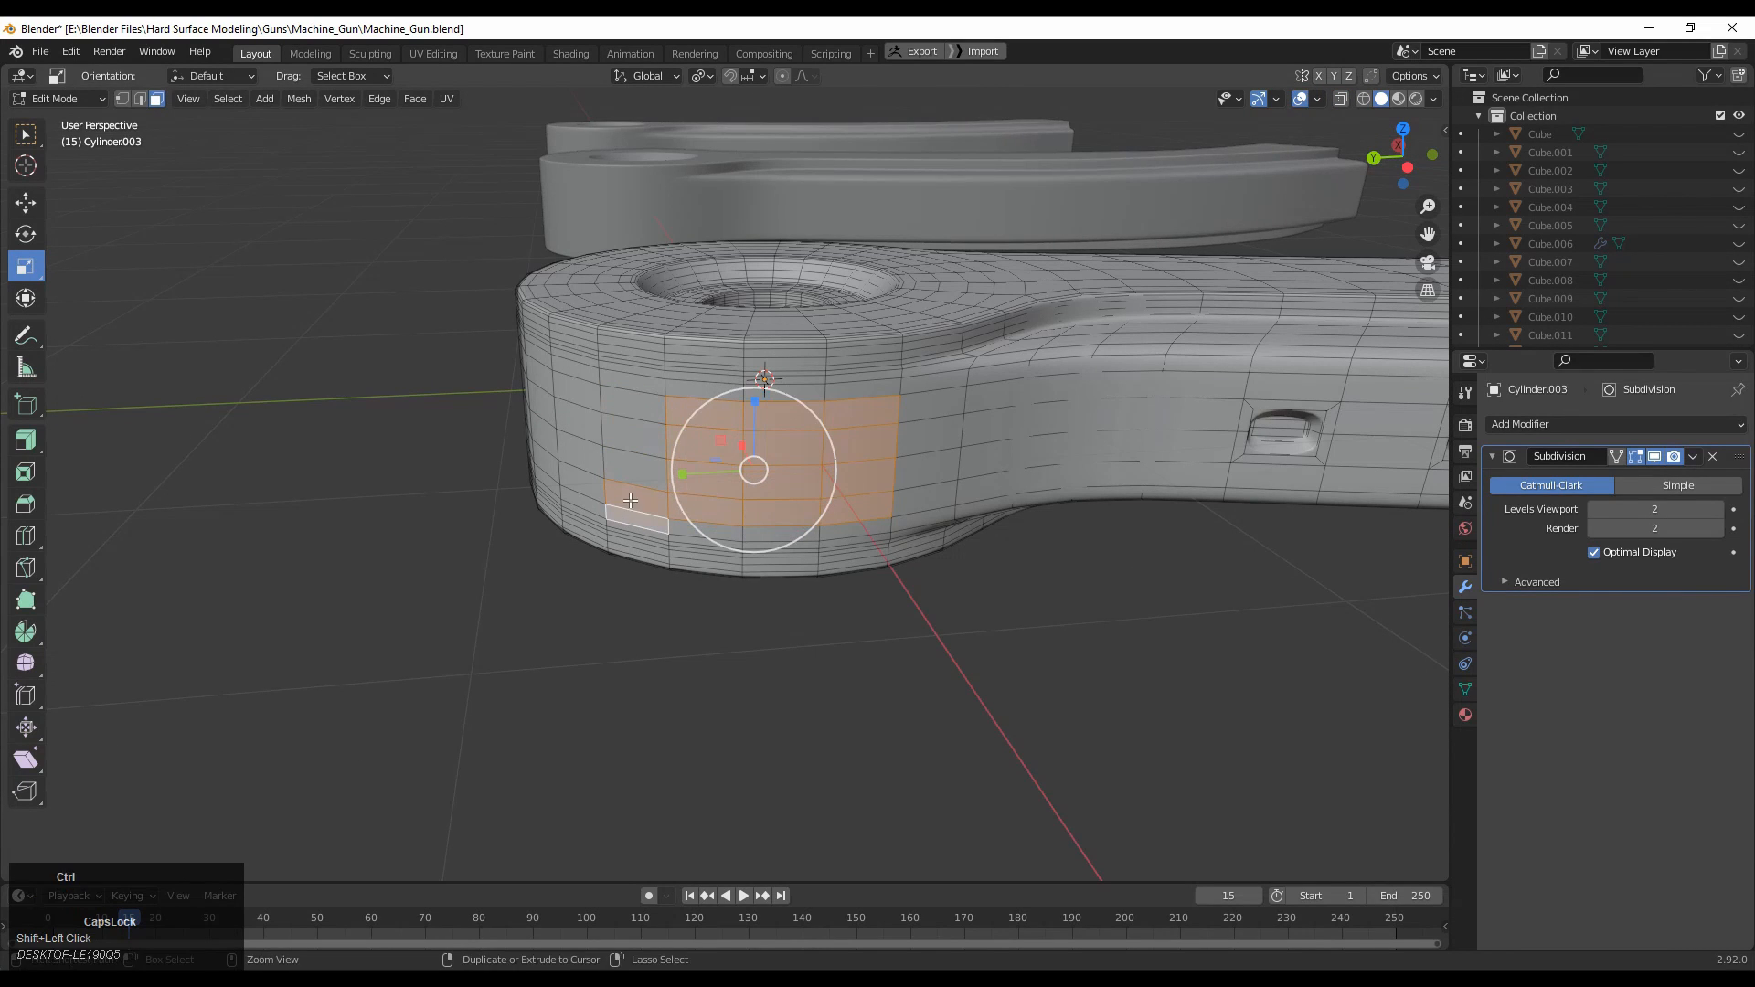
pyautogui.moveTo(824, 476); pyautogui.dragTo(1391, 289, button='middle')
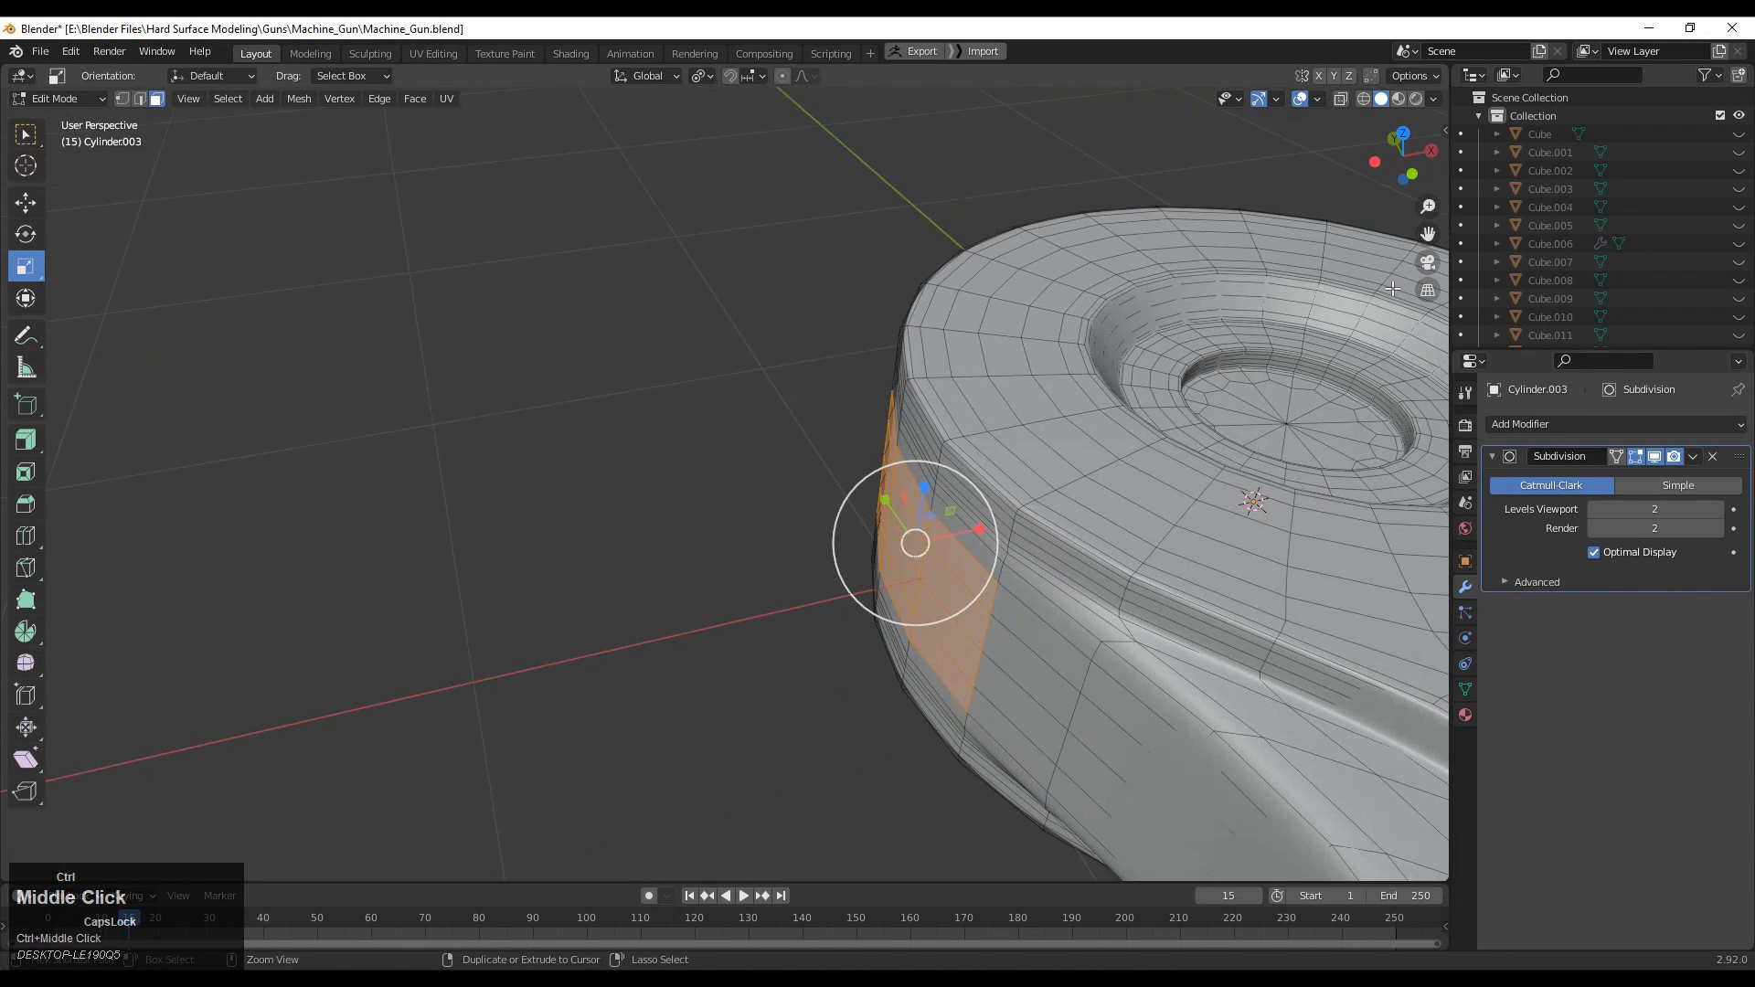
# Check the selected patch in X-ray view and inset its faces by about 0.023 m.
pyautogui.click(1340, 101)
pyautogui.keyDown('shift'); pyautogui.moveTo(1266, 146); pyautogui.dragTo(1204, 141, button='middle'); pyautogui.keyUp('shift')
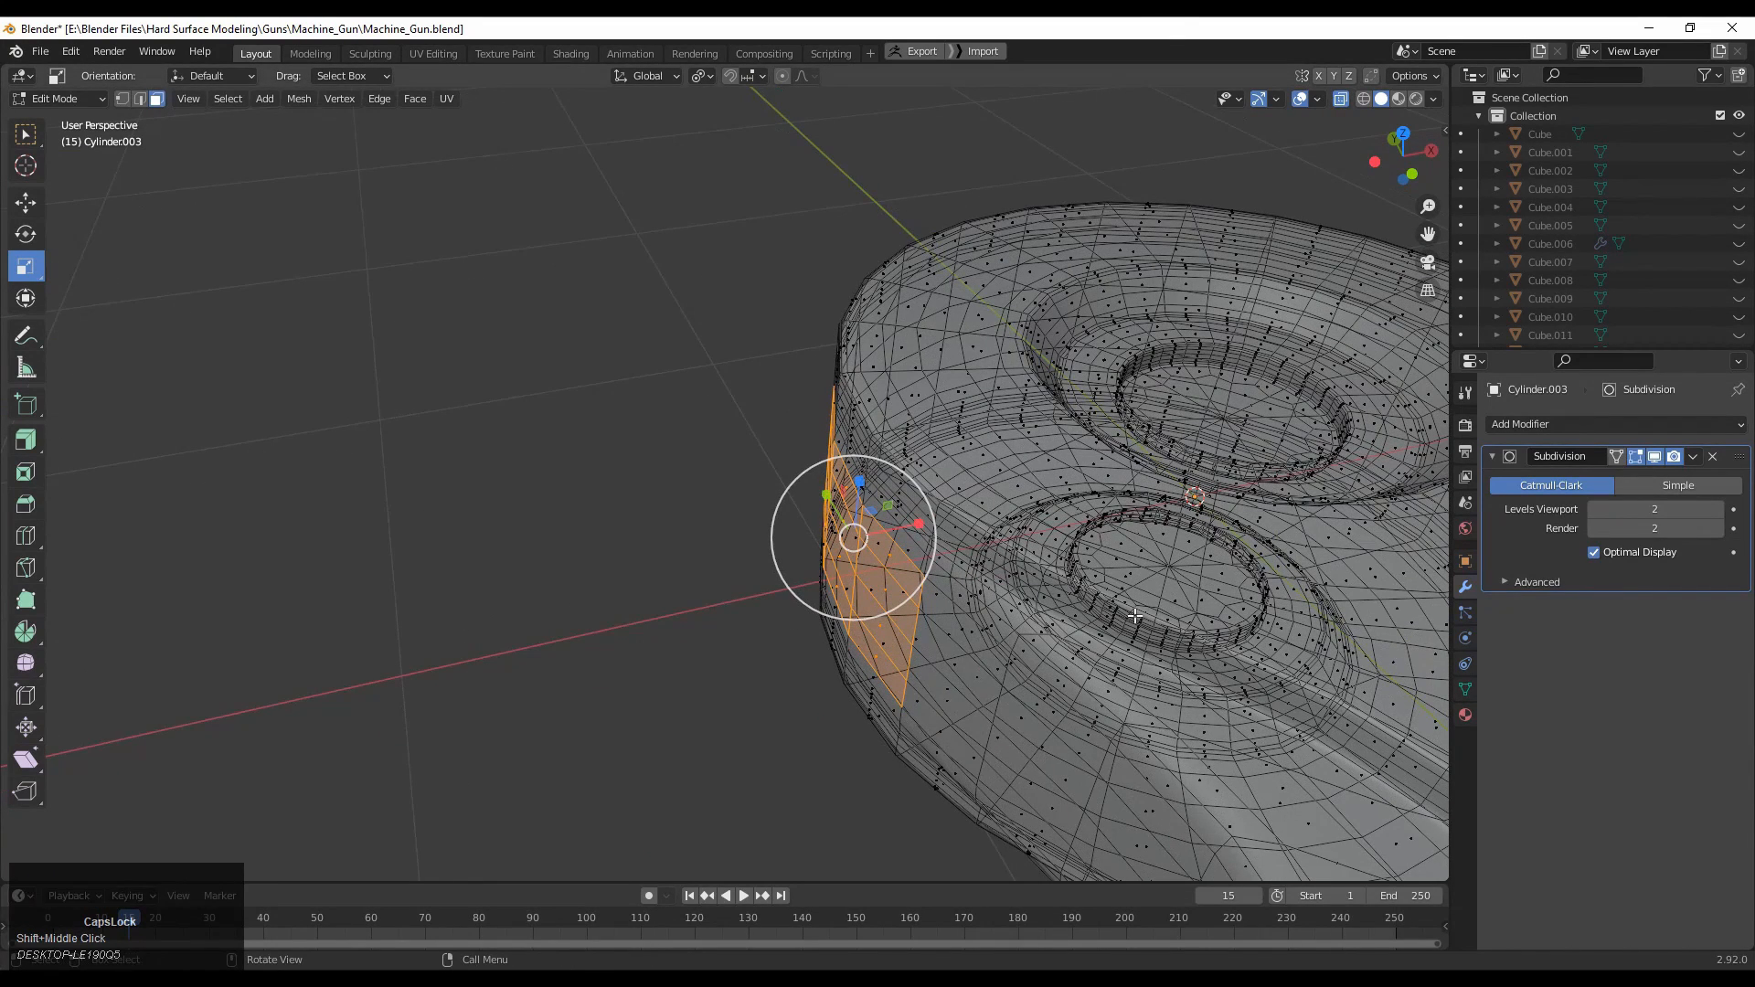
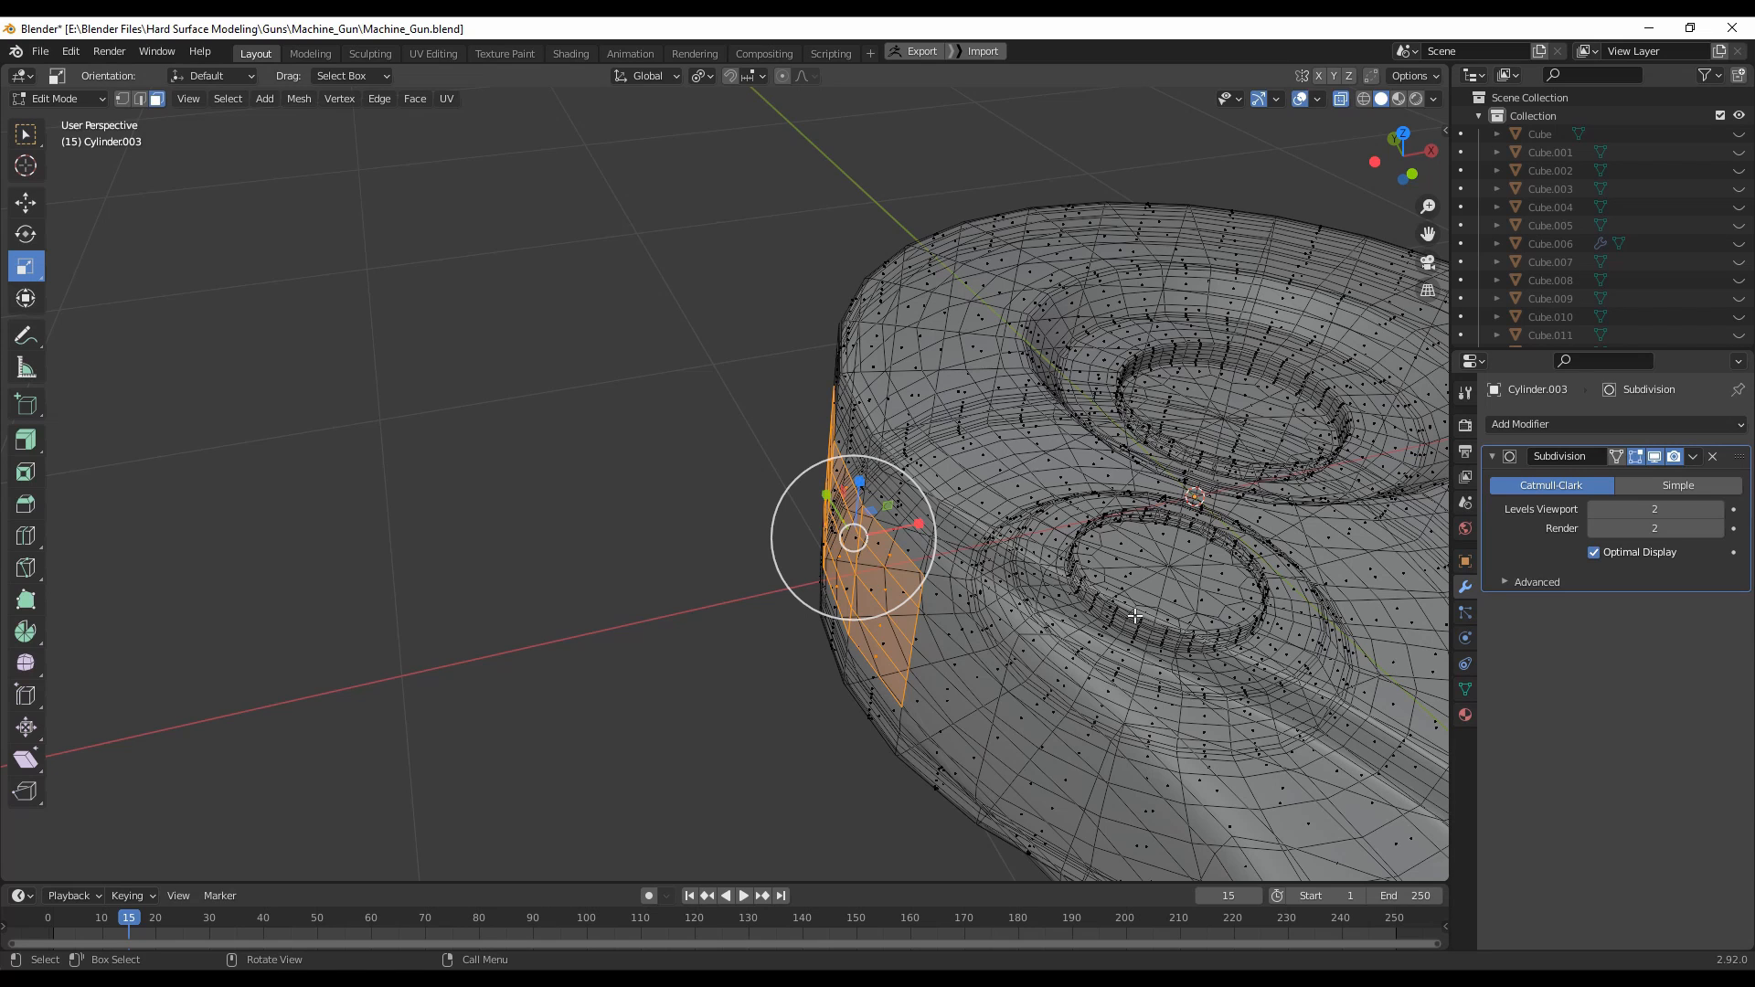
pyautogui.moveTo(756, 490); pyautogui.dragTo(891, 402, button='middle')
pyautogui.keyDown('shift'); pyautogui.moveTo(891, 402); pyautogui.dragTo(885, 453, button='middle'); pyautogui.keyUp('shift')
pyautogui.click(1342, 104)
pyautogui.keyDown('shift'); pyautogui.moveTo(1096, 384); pyautogui.dragTo(1055, 347, button='middle'); pyautogui.keyUp('shift')
pyautogui.scroll(5, 1070, 377)
pyautogui.moveTo(1055, 348); pyautogui.dragTo(1036, 411, button='middle')
pyautogui.press('i')
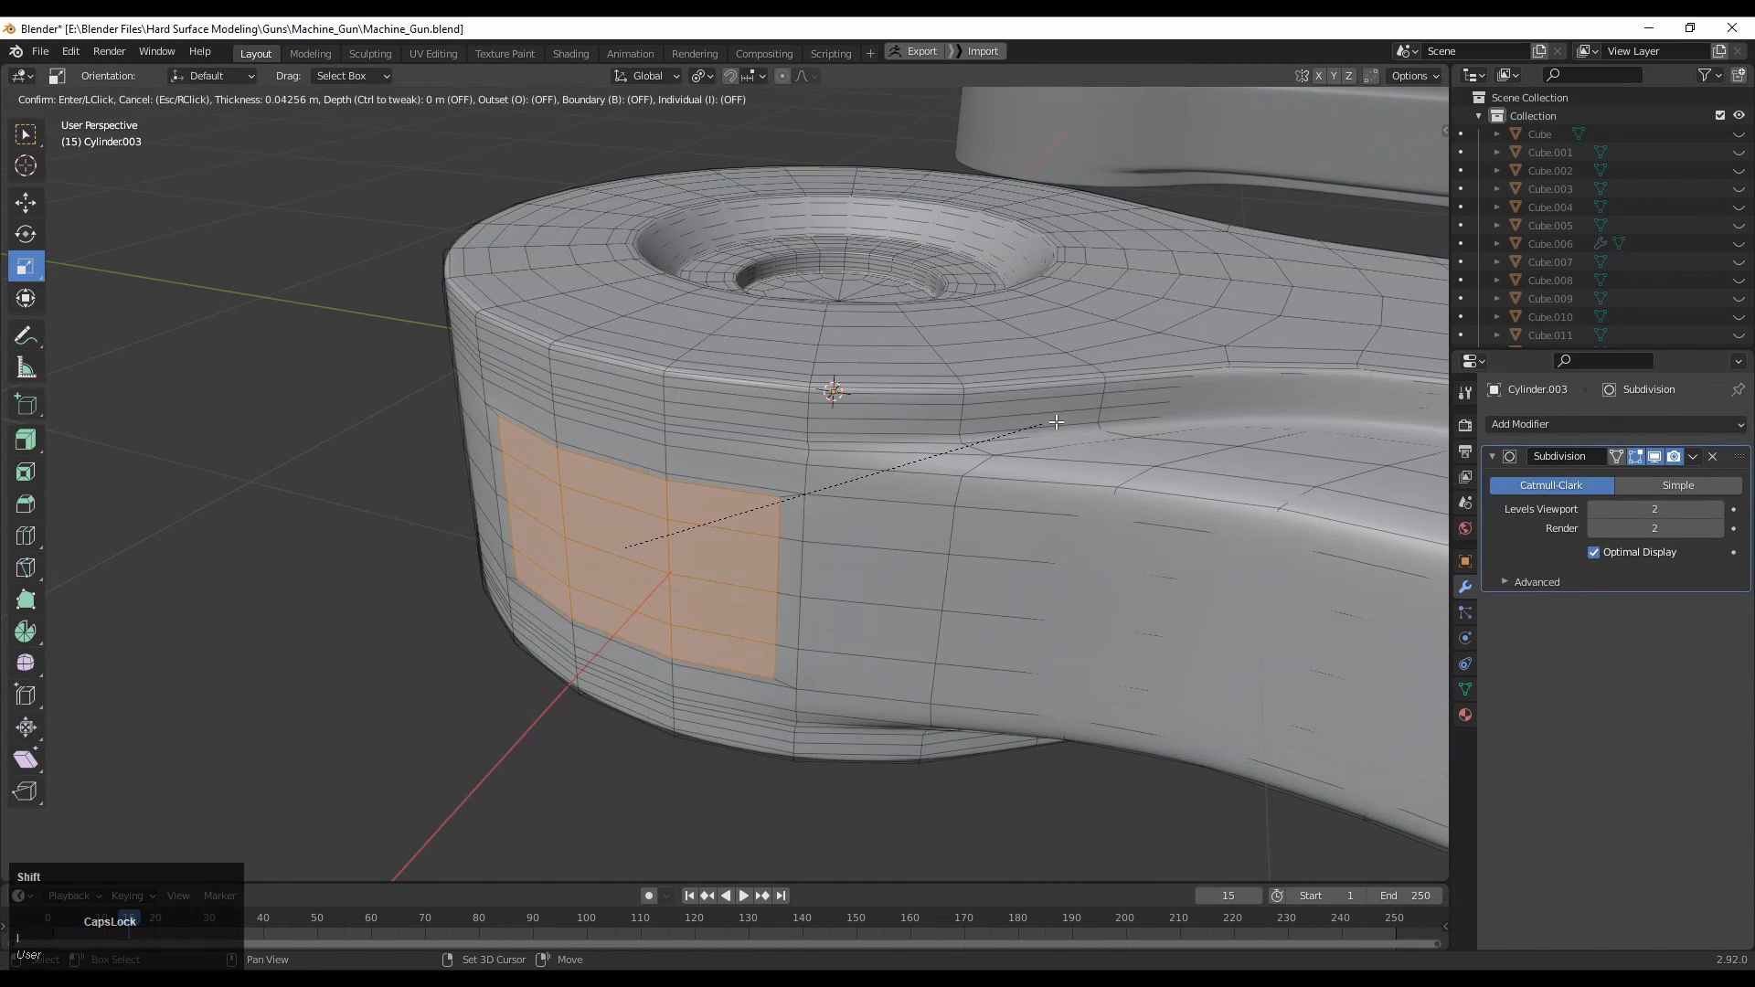
pyautogui.click(1122, 422)
# Scale the inset patch to 0.95 along Z.
pyautogui.scroll(3, 793, 530)
pyautogui.keyDown('shift'); pyautogui.moveTo(782, 484); pyautogui.dragTo(850, 427, button='middle'); pyautogui.keyUp('shift')
pyautogui.moveTo(683, 466); pyautogui.dragTo(682, 476)
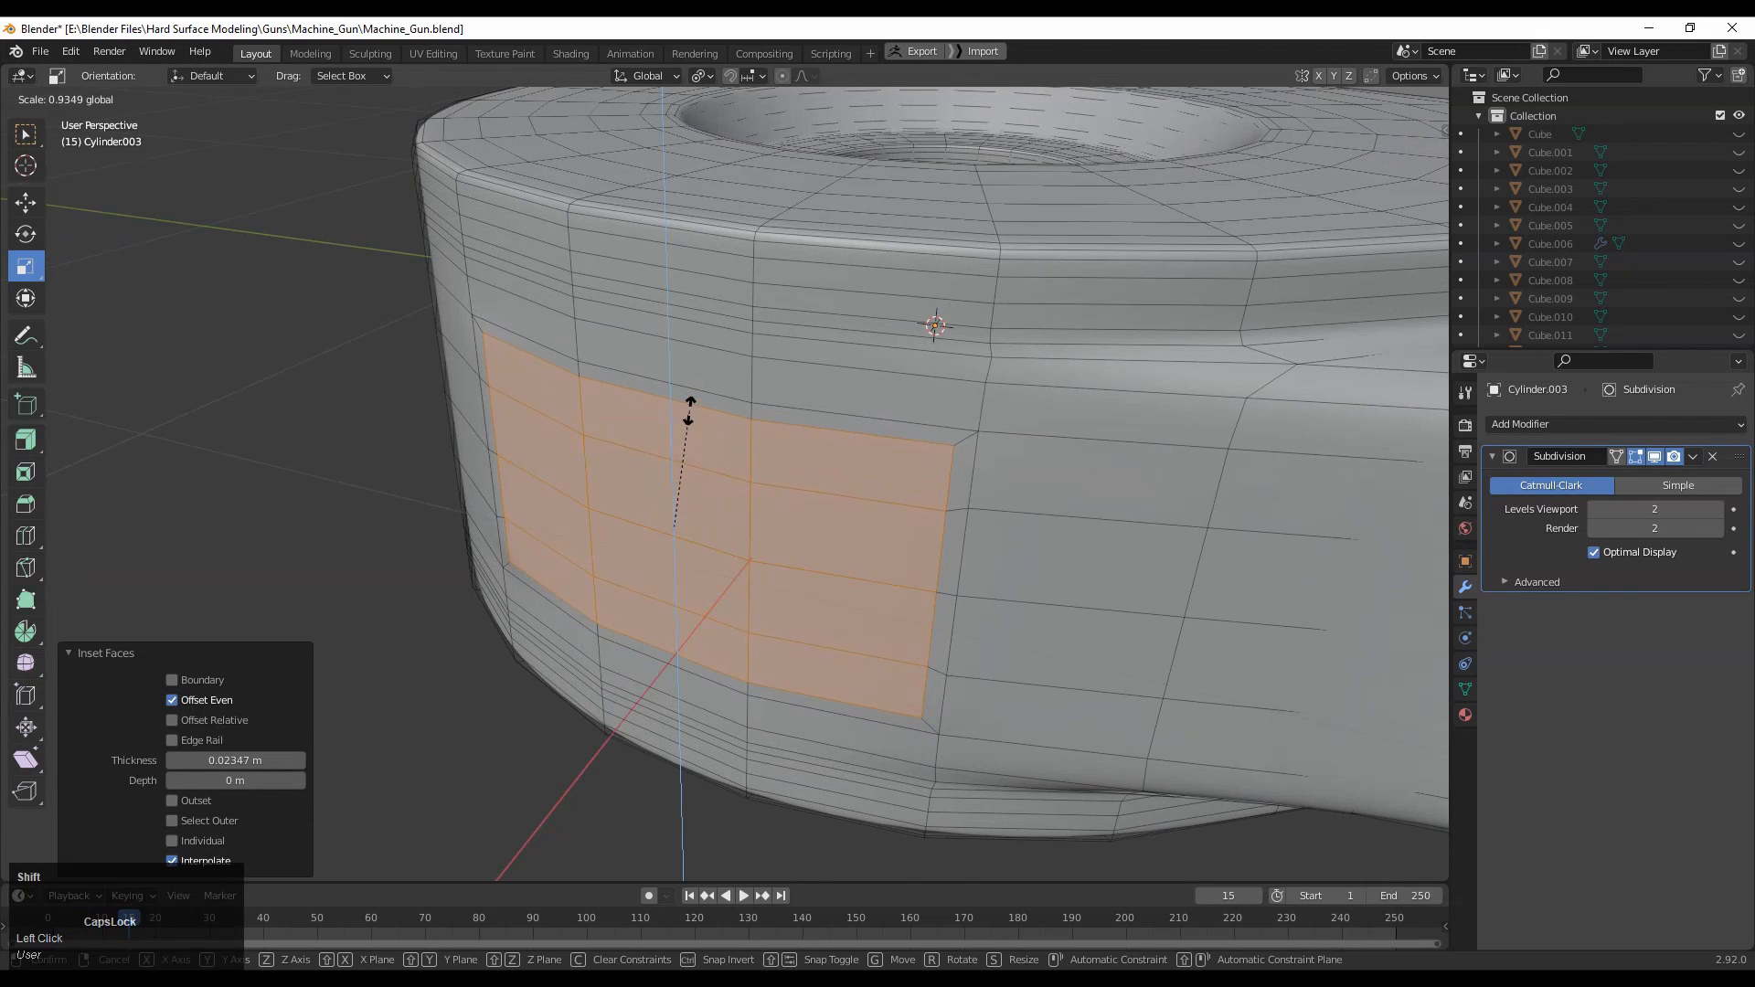
pyautogui.moveTo(689, 410); pyautogui.dragTo(690, 409)
# Move the selected patch outward by about -0.174 m along X to form a protruding block.
pyautogui.moveTo(731, 457); pyautogui.dragTo(837, 412, button='middle')
pyautogui.keyDown('shift'); pyautogui.moveTo(877, 511); pyautogui.dragTo(936, 521, button='middle'); pyautogui.keyUp('shift')
pyautogui.moveTo(585, 471); pyautogui.dragTo(663, 514, button='middle')
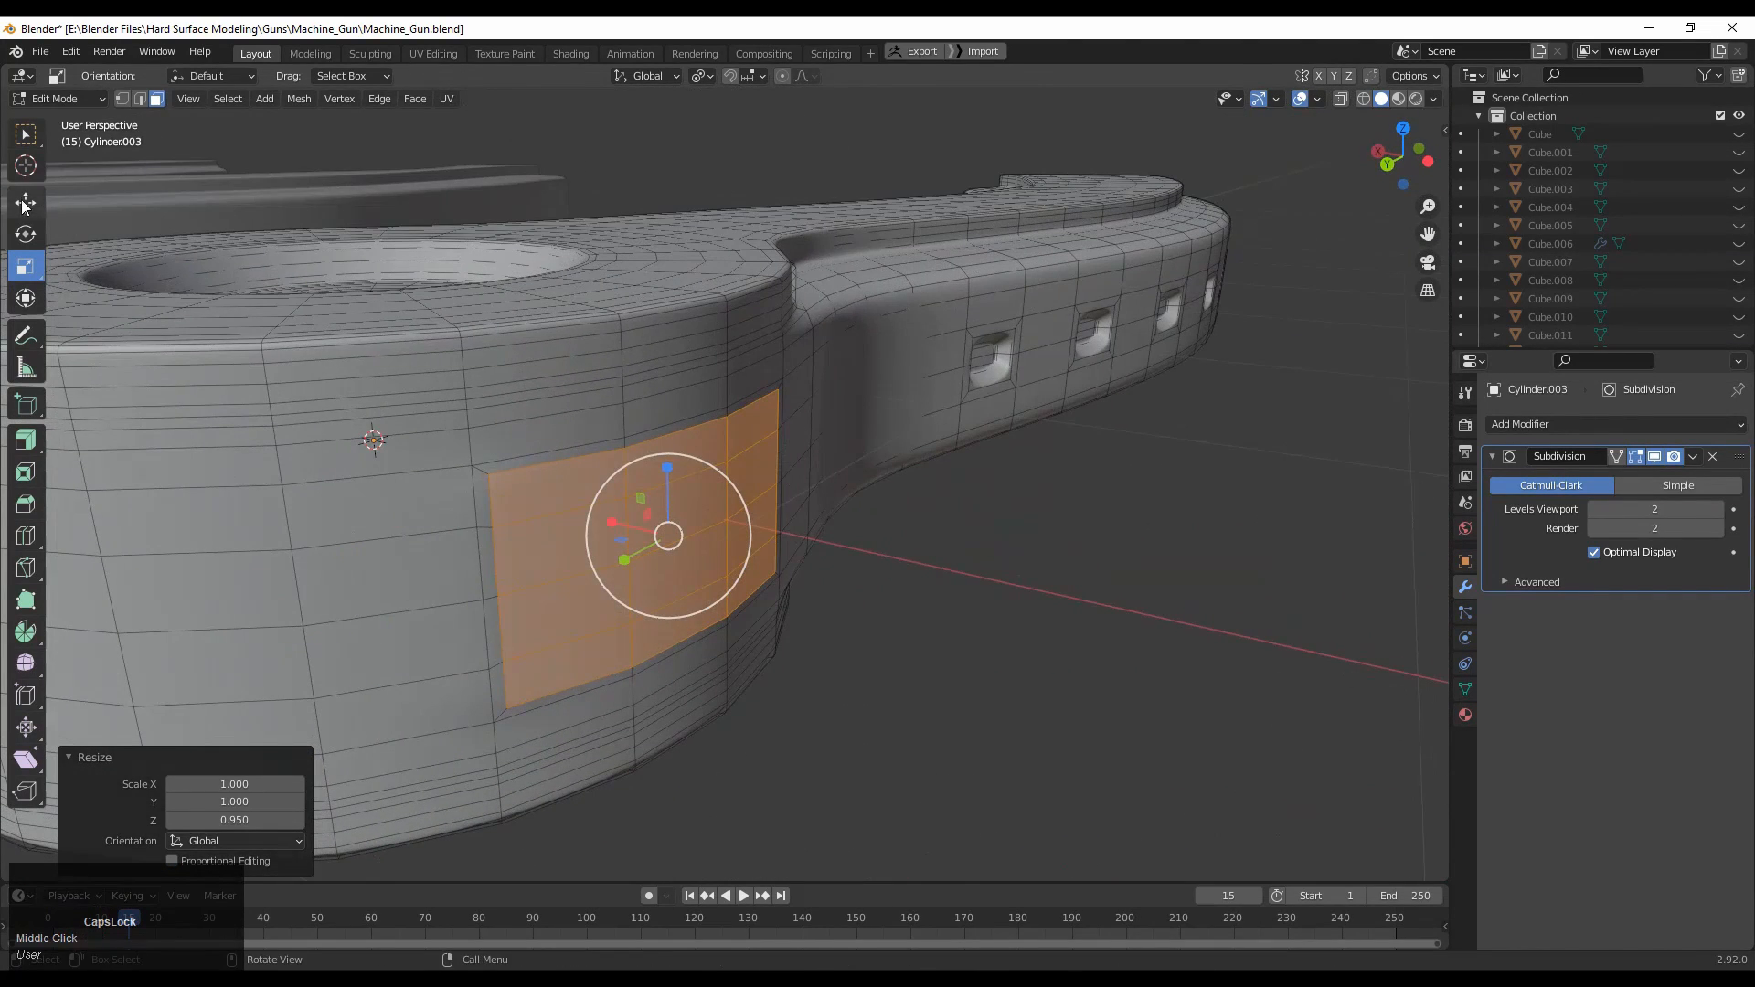
pyautogui.moveTo(624, 515); pyautogui.dragTo(712, 527)
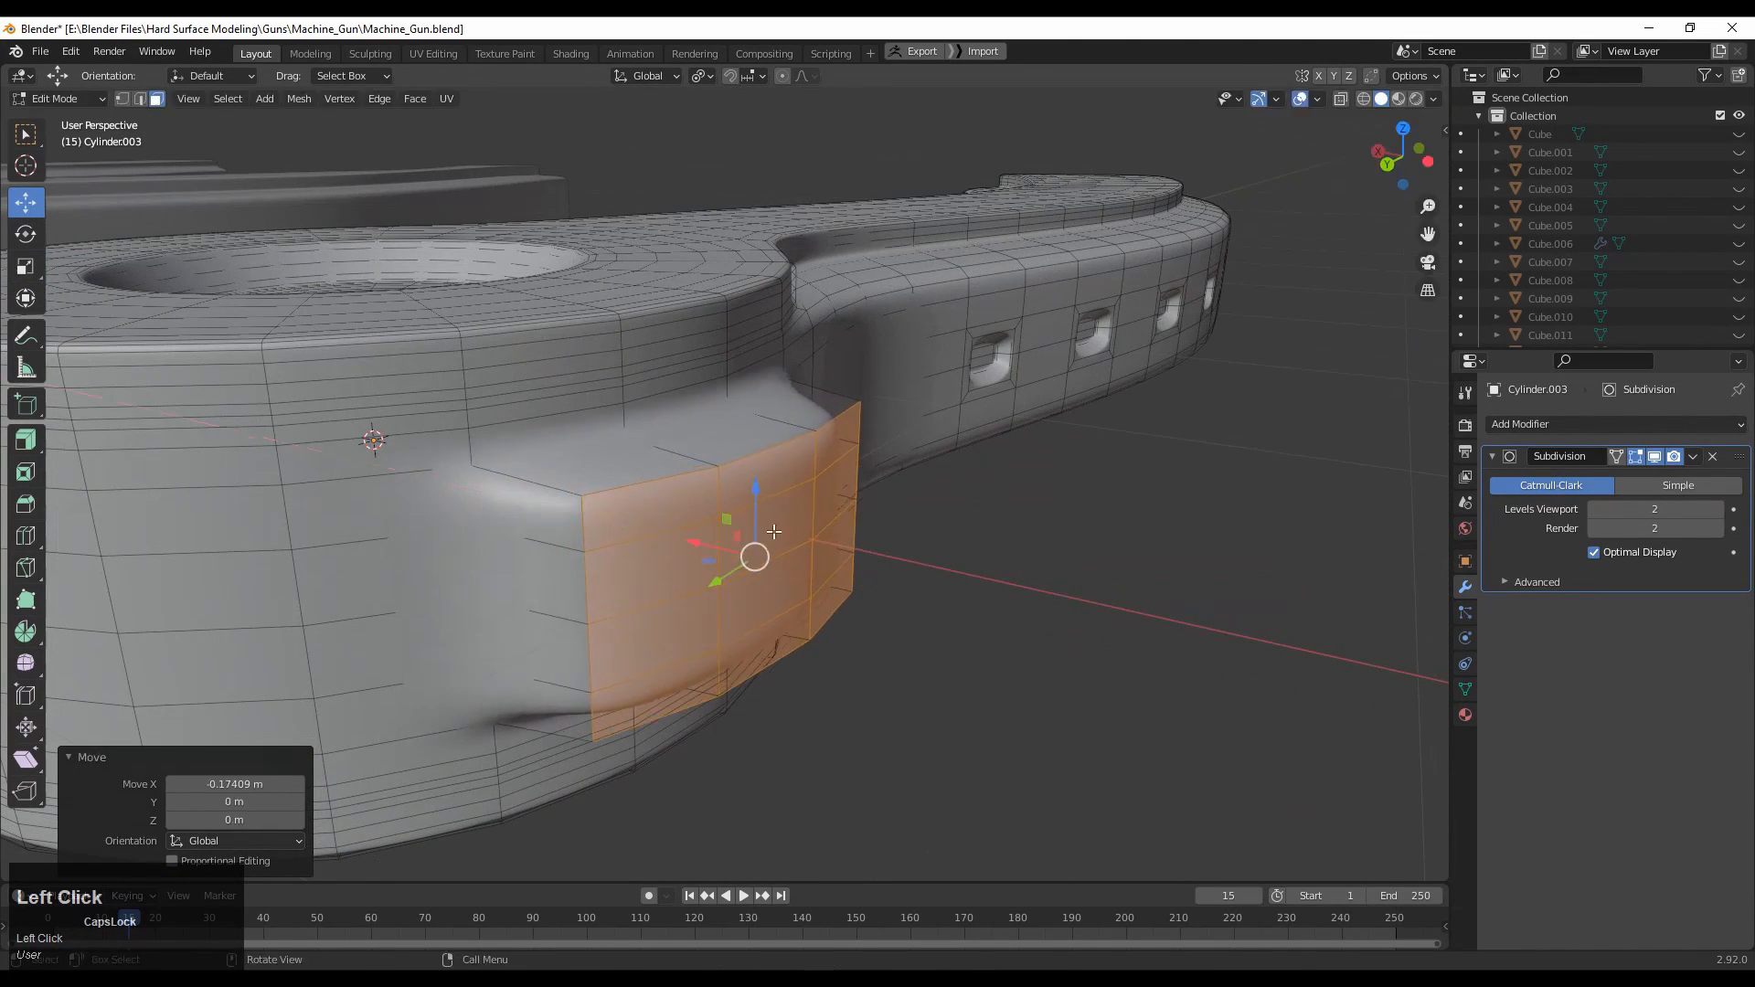
# Inset the block's front faces by about 0.045 m and scale them to 0.91 along Z.
pyautogui.moveTo(712, 526); pyautogui.dragTo(342, 409, button='middle')
pyautogui.press('i')
pyautogui.click(1084, 460)
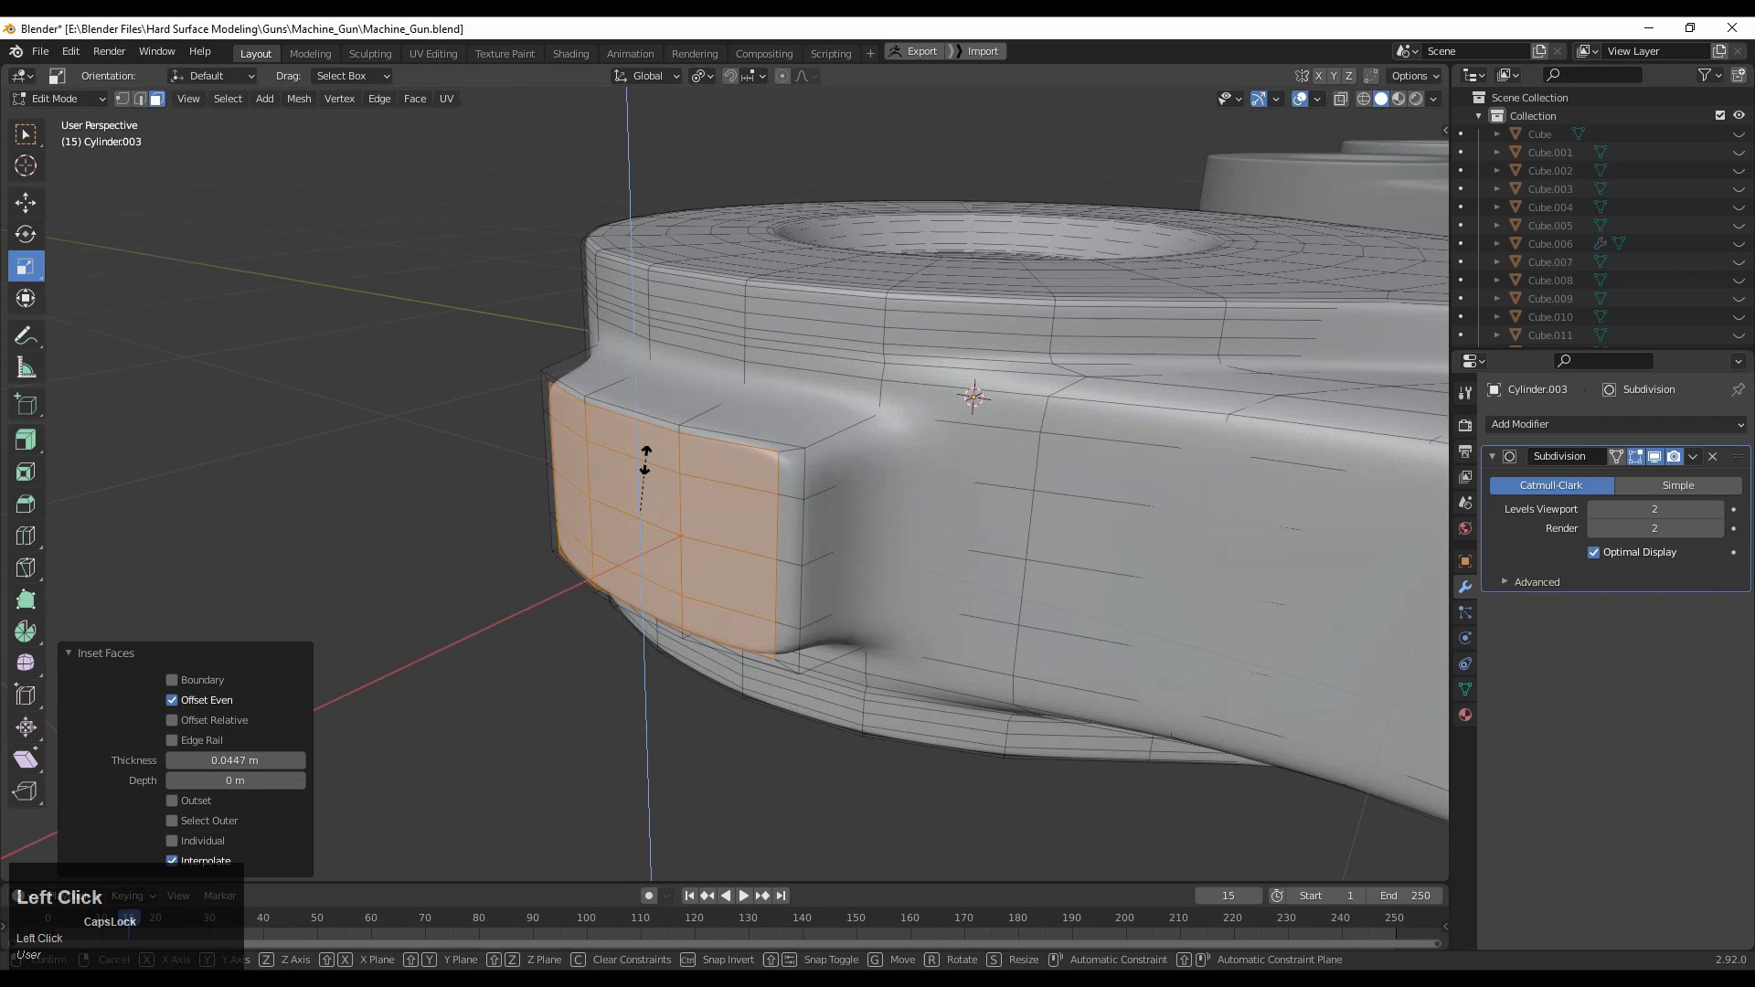
pyautogui.moveTo(646, 446); pyautogui.dragTo(646, 444)
# Add one loop cut around the block's sides, slid toward its front edge with a factor of 0.7.
pyautogui.moveTo(539, 585); pyautogui.dragTo(1033, 548, button='middle')
pyautogui.click(677, 578)
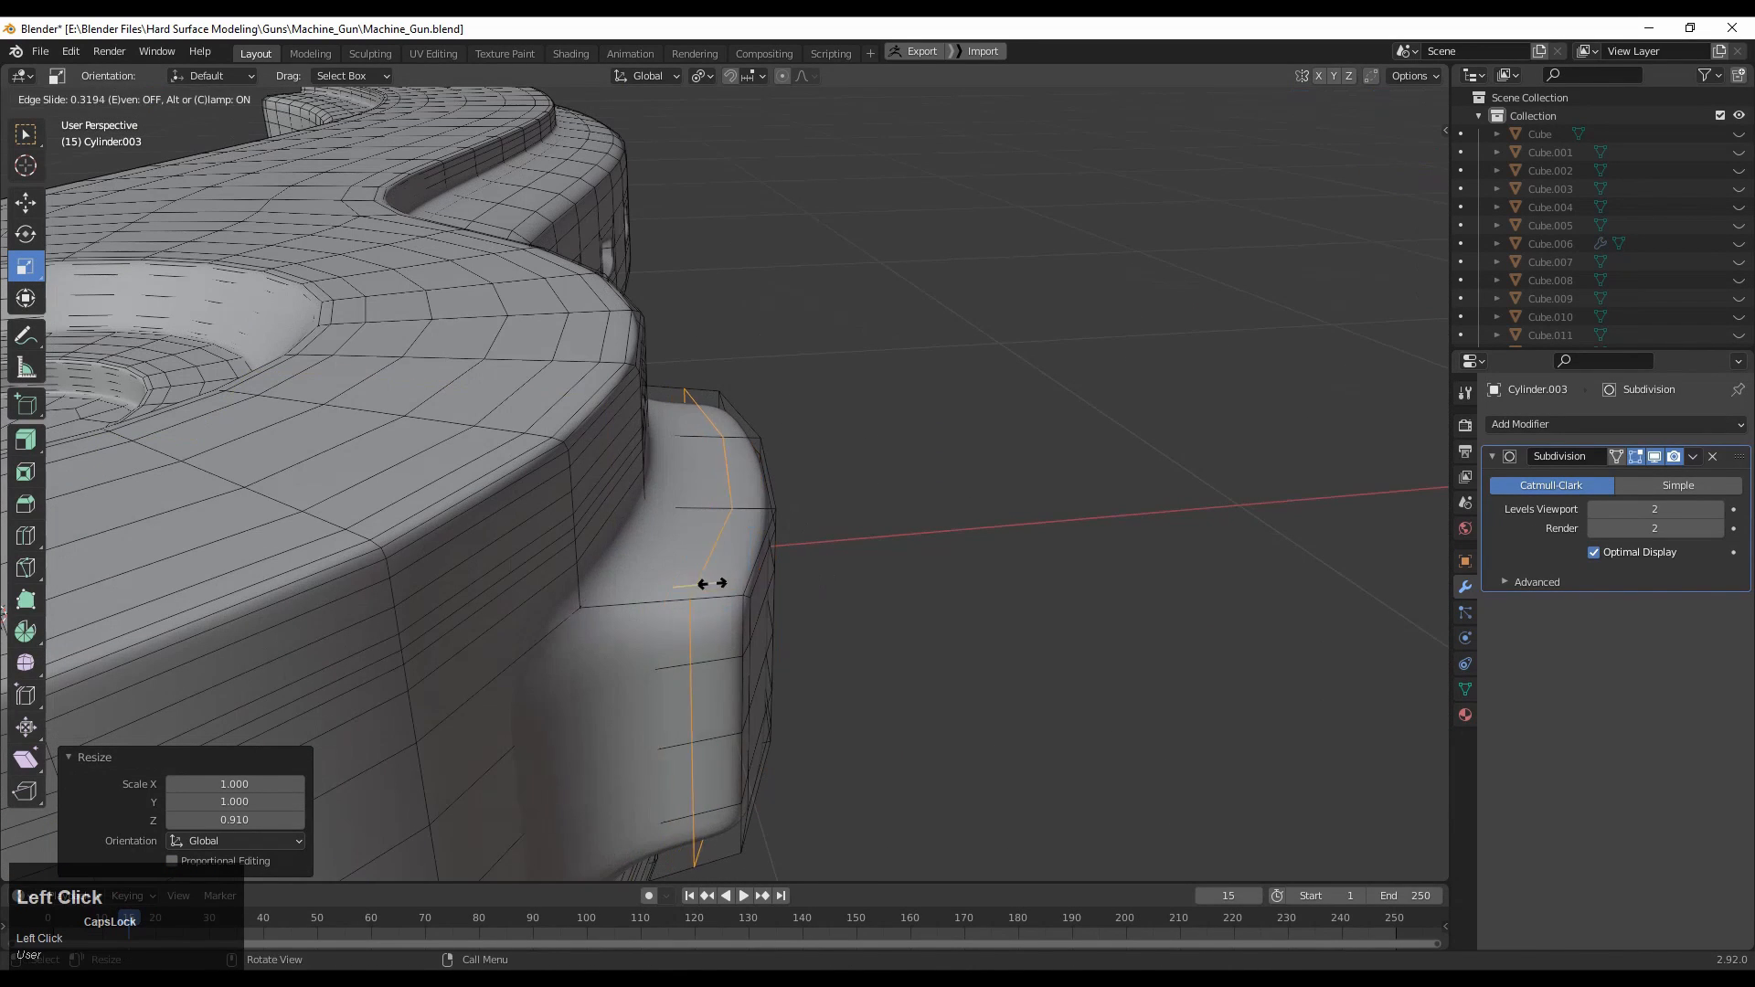
pyautogui.keyDown('ctrl'); pyautogui.click(746, 609); pyautogui.keyUp('ctrl')
pyautogui.moveTo(868, 557); pyautogui.dragTo(539, 543, button='middle')
pyautogui.click(1299, 100)
pyautogui.moveTo(1275, 135); pyautogui.dragTo(1087, 429, button='middle')
pyautogui.keyDown('ctrl'); pyautogui.moveTo(900, 571); pyautogui.dragTo(937, 434, button='middle'); pyautogui.keyUp('ctrl')
pyautogui.click(1300, 99)
pyautogui.keyDown('shift'); pyautogui.moveTo(1322, 361); pyautogui.dragTo(1371, 385, button='middle'); pyautogui.keyUp('shift')
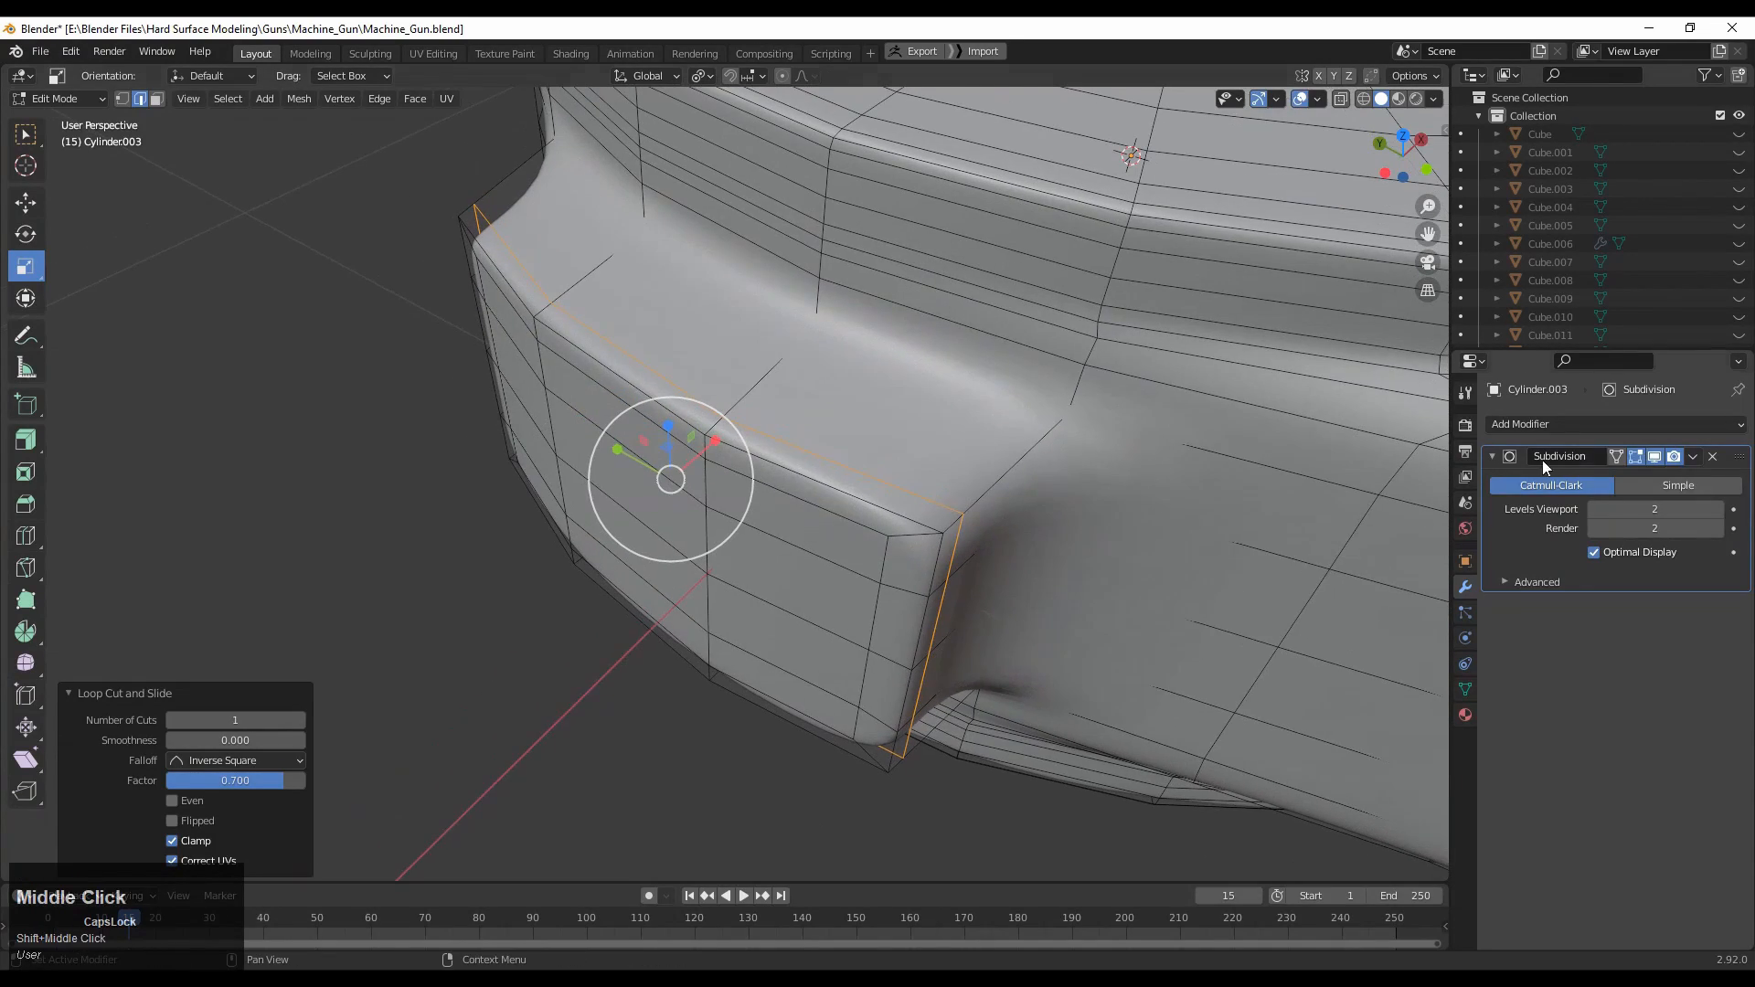
# Turn off the Subdivision modifier's viewport display and select all inner faces on the block's front.
pyautogui.click(1654, 456)
pyautogui.moveTo(1097, 627); pyautogui.dragTo(567, 529, button='middle')
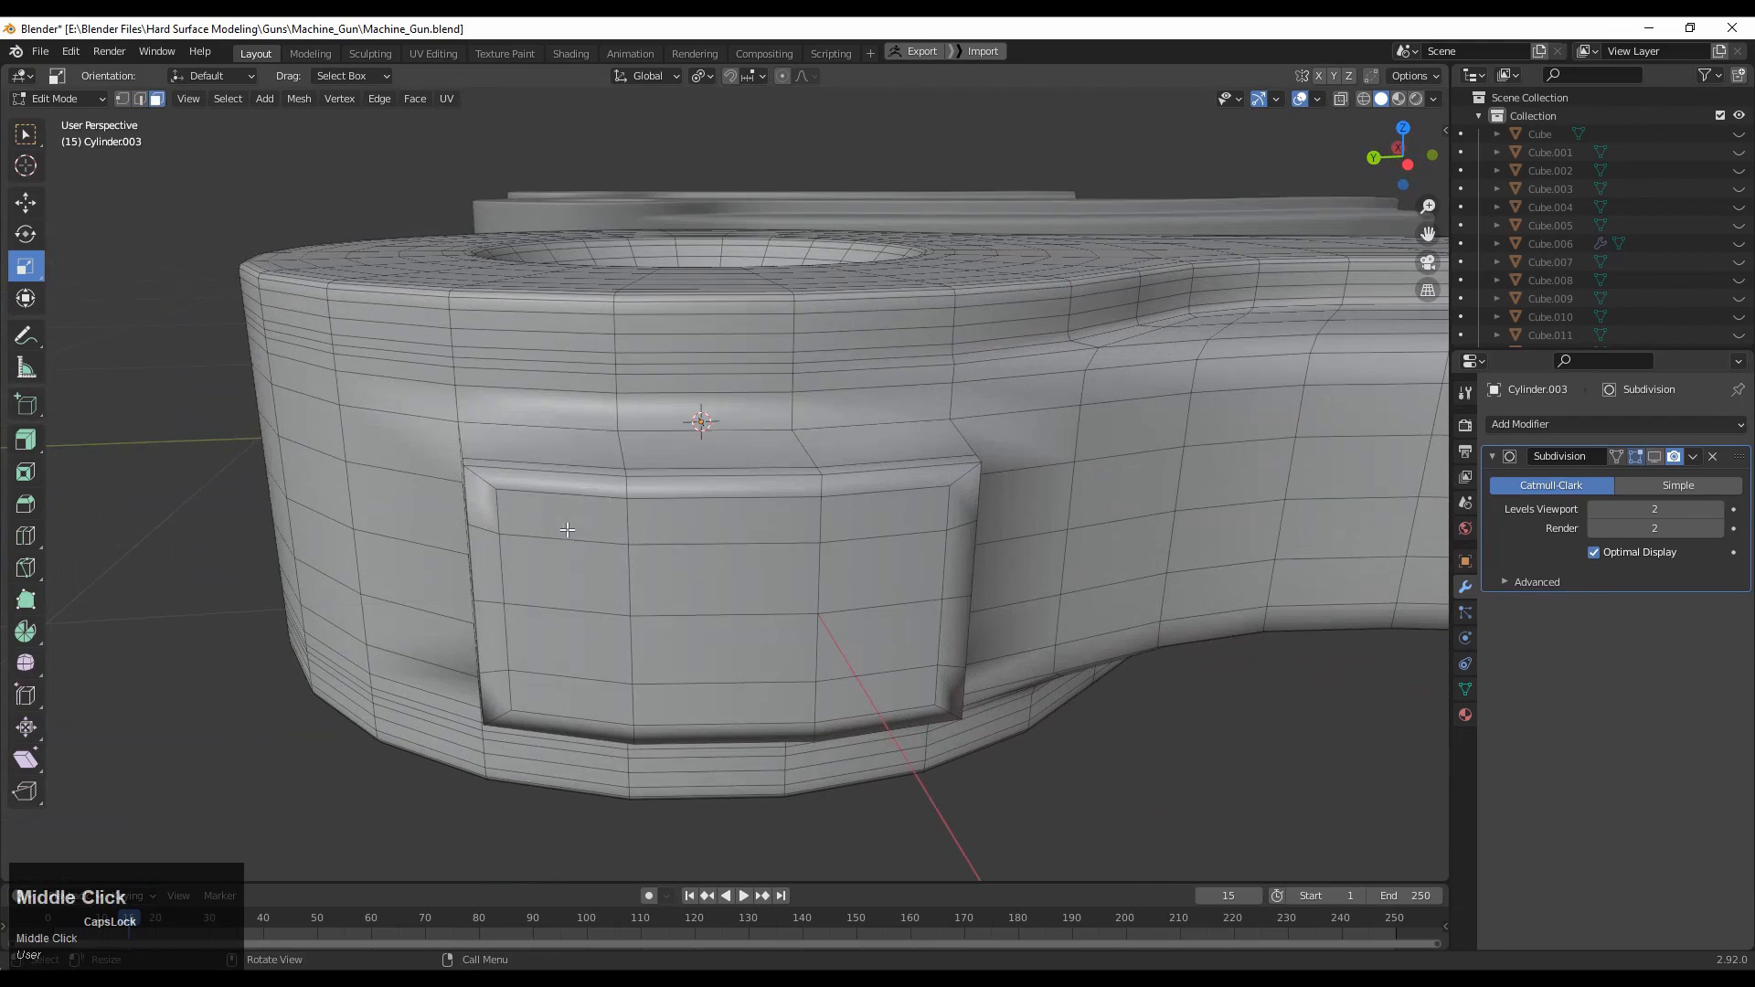
pyautogui.moveTo(694, 684); pyautogui.dragTo(700, 691)
pyautogui.moveTo(804, 617); pyautogui.dragTo(901, 808, button='middle')
pyautogui.keyDown('ctrl'); pyautogui.moveTo(923, 603); pyautogui.dragTo(950, 512, button='middle'); pyautogui.keyUp('ctrl')
pyautogui.click(1404, 152)
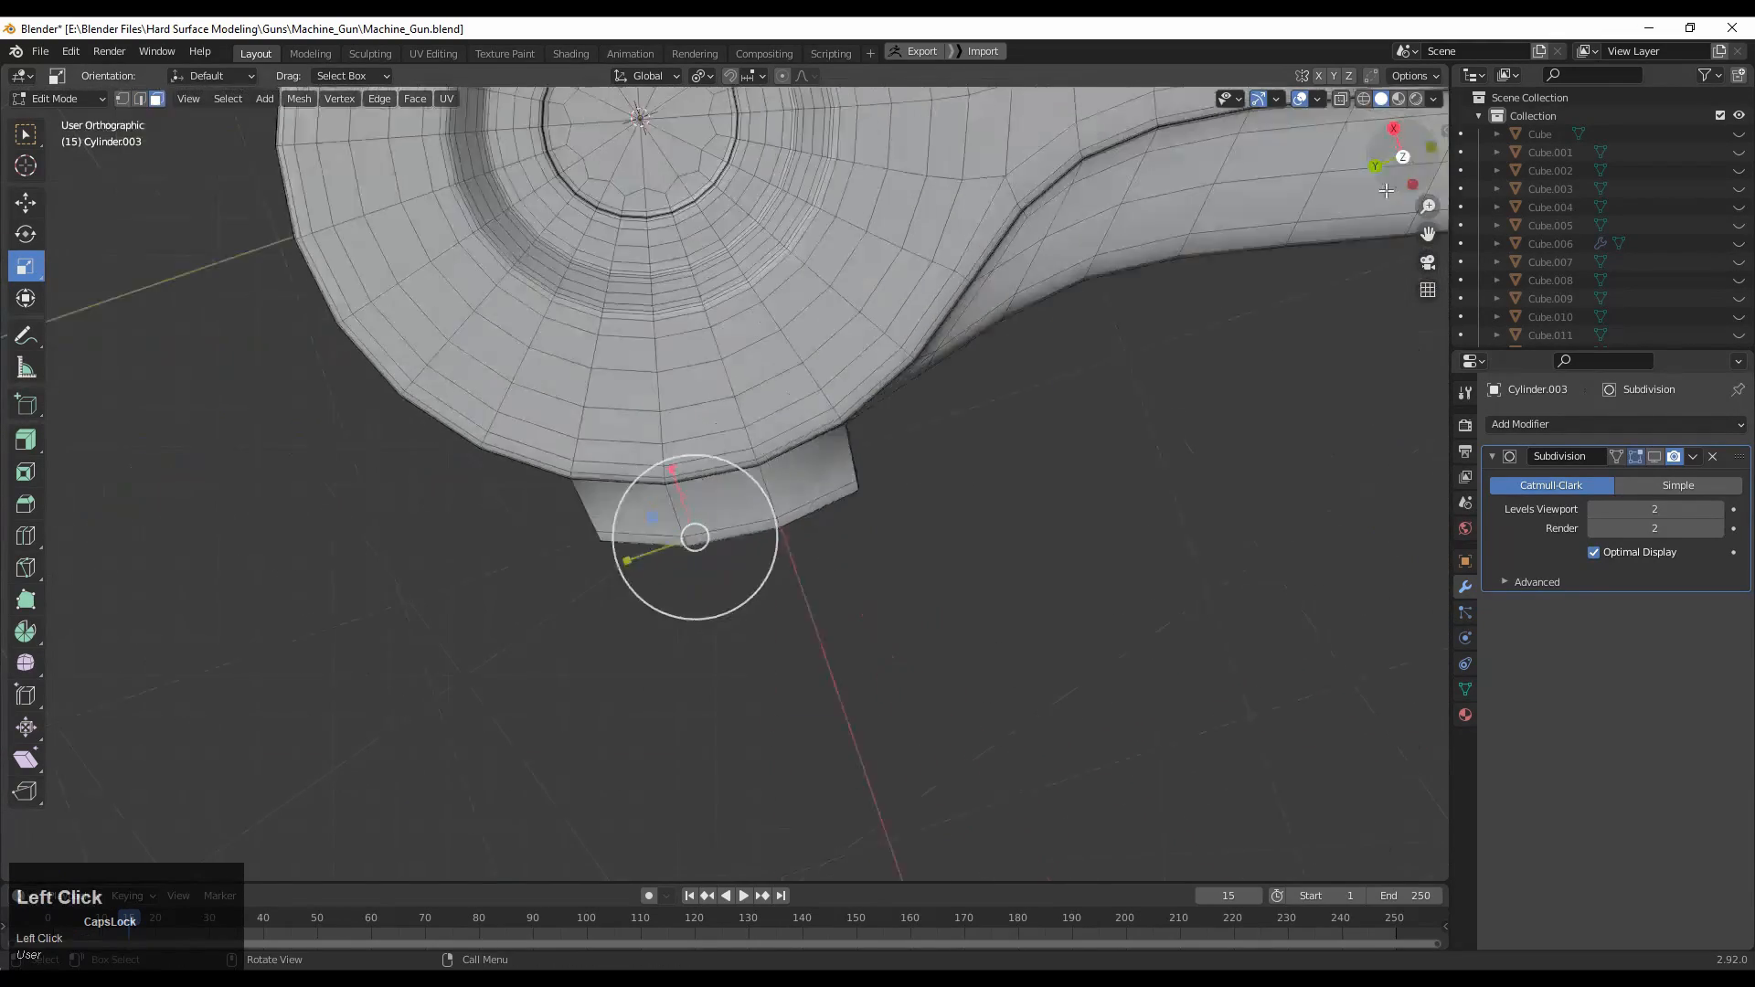
pyautogui.keyDown('ctrl'); pyautogui.moveTo(941, 585); pyautogui.dragTo(1013, 301, button='middle'); pyautogui.keyUp('ctrl')
pyautogui.press('Tab')
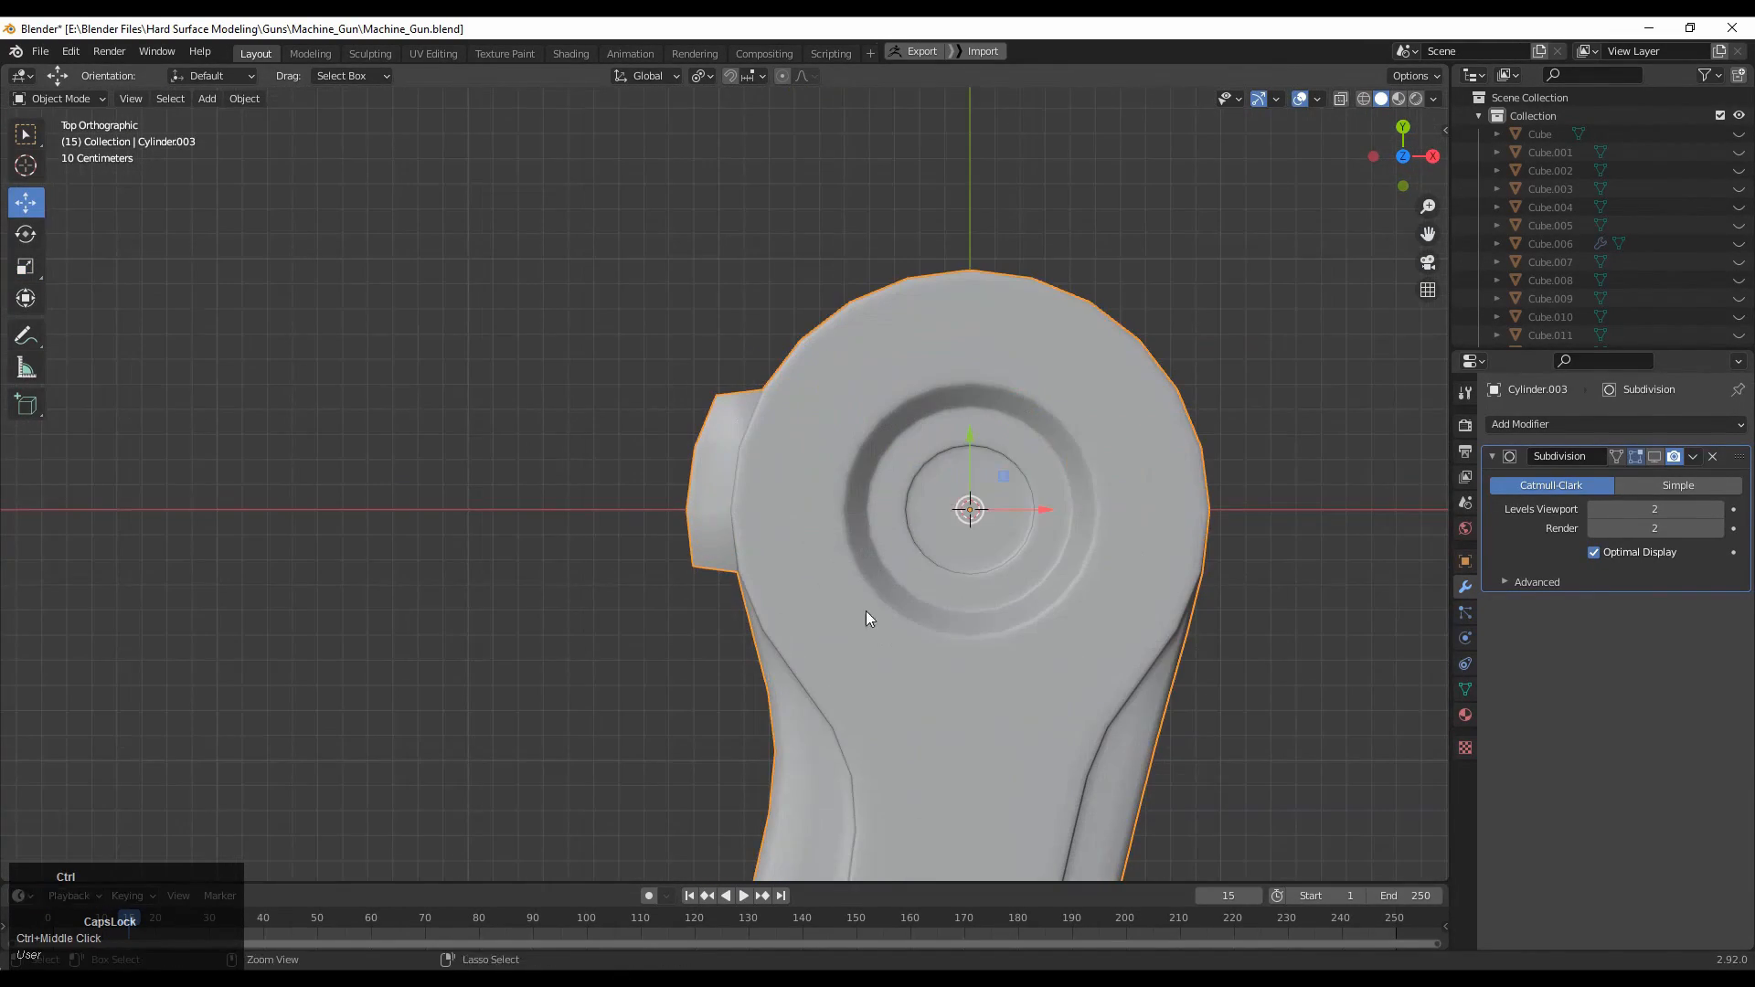
pyautogui.keyDown('ctrl'); pyautogui.moveTo(865, 610); pyautogui.dragTo(923, 498, button='middle'); pyautogui.keyUp('ctrl')
pyautogui.keyDown('shift'); pyautogui.moveTo(962, 533); pyautogui.dragTo(877, 501, button='middle'); pyautogui.keyUp('shift')
pyautogui.press('Tab')
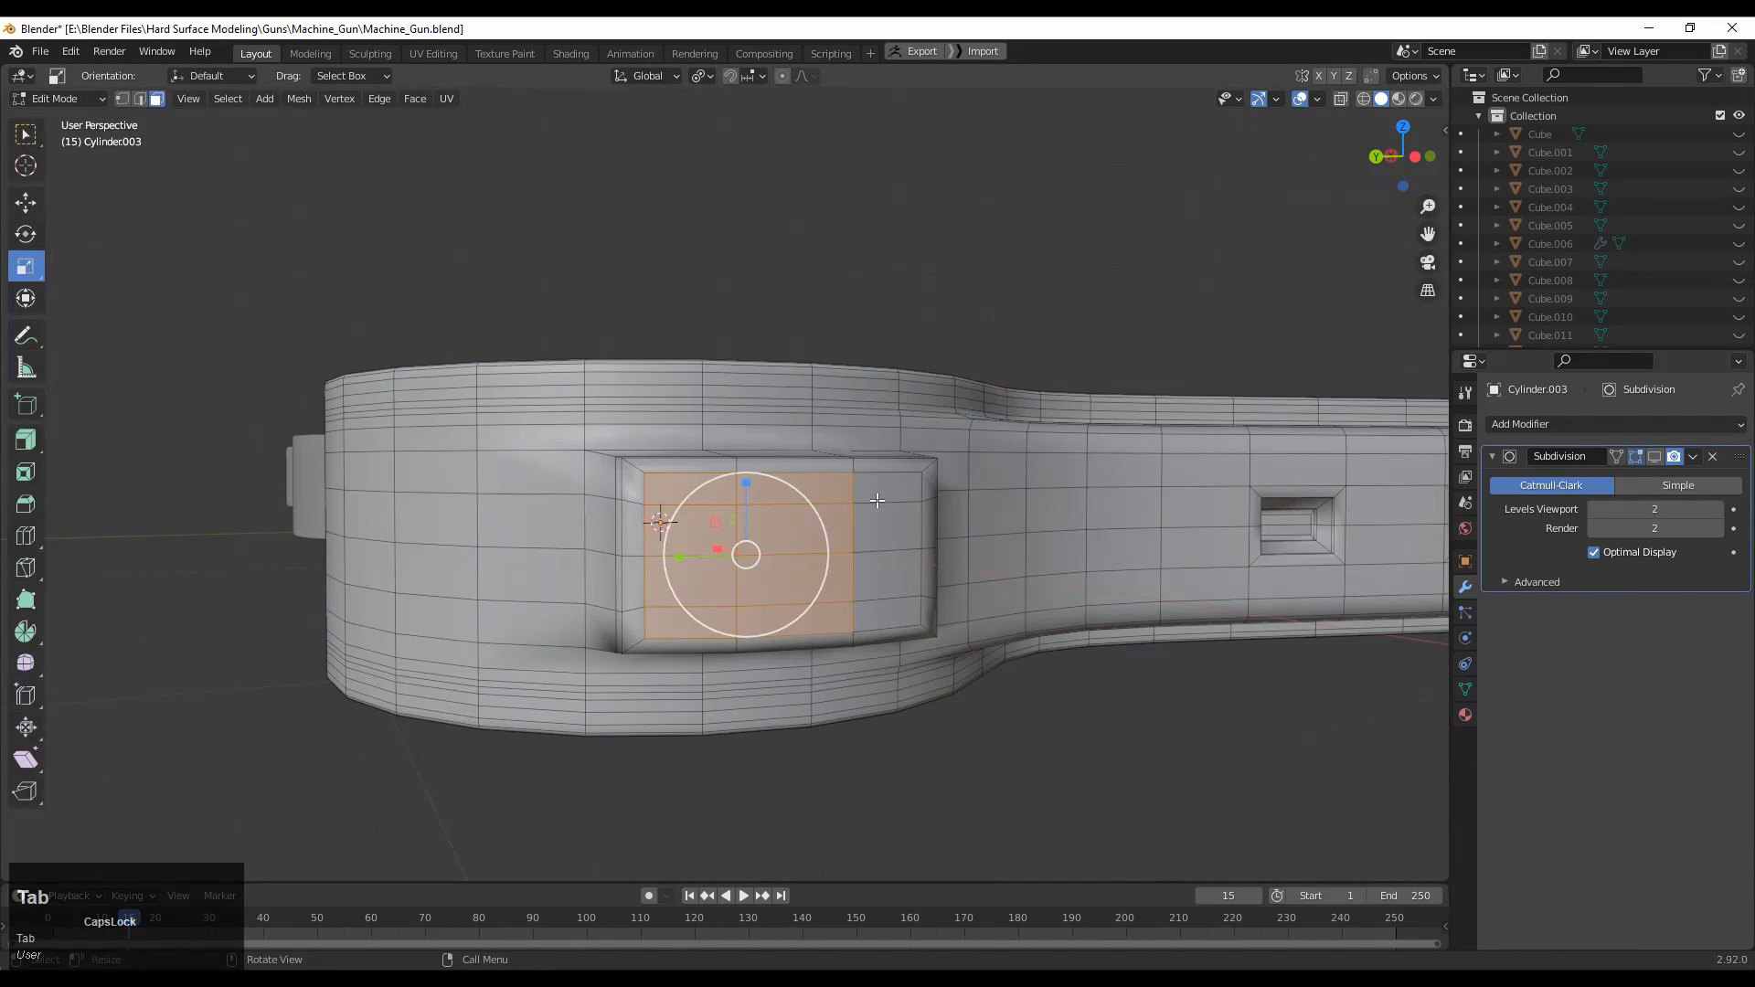
pyautogui.keyDown('shift'); pyautogui.moveTo(820, 604); pyautogui.dragTo(813, 609); pyautogui.keyUp('shift')
pyautogui.moveTo(812, 611); pyautogui.dragTo(693, 656, button='middle')
pyautogui.moveTo(693, 656)
pyautogui.keyDown('shift'); pyautogui.mouseDown(button='middle')
pyautogui.moveTo(706, 678)
pyautogui.moveTo(708, 631)
pyautogui.mouseUp(button='middle'); pyautogui.keyUp('shift')
# Extrude the block's inner front faces inward along their normals by about -0.029 m.
pyautogui.click(33, 440)
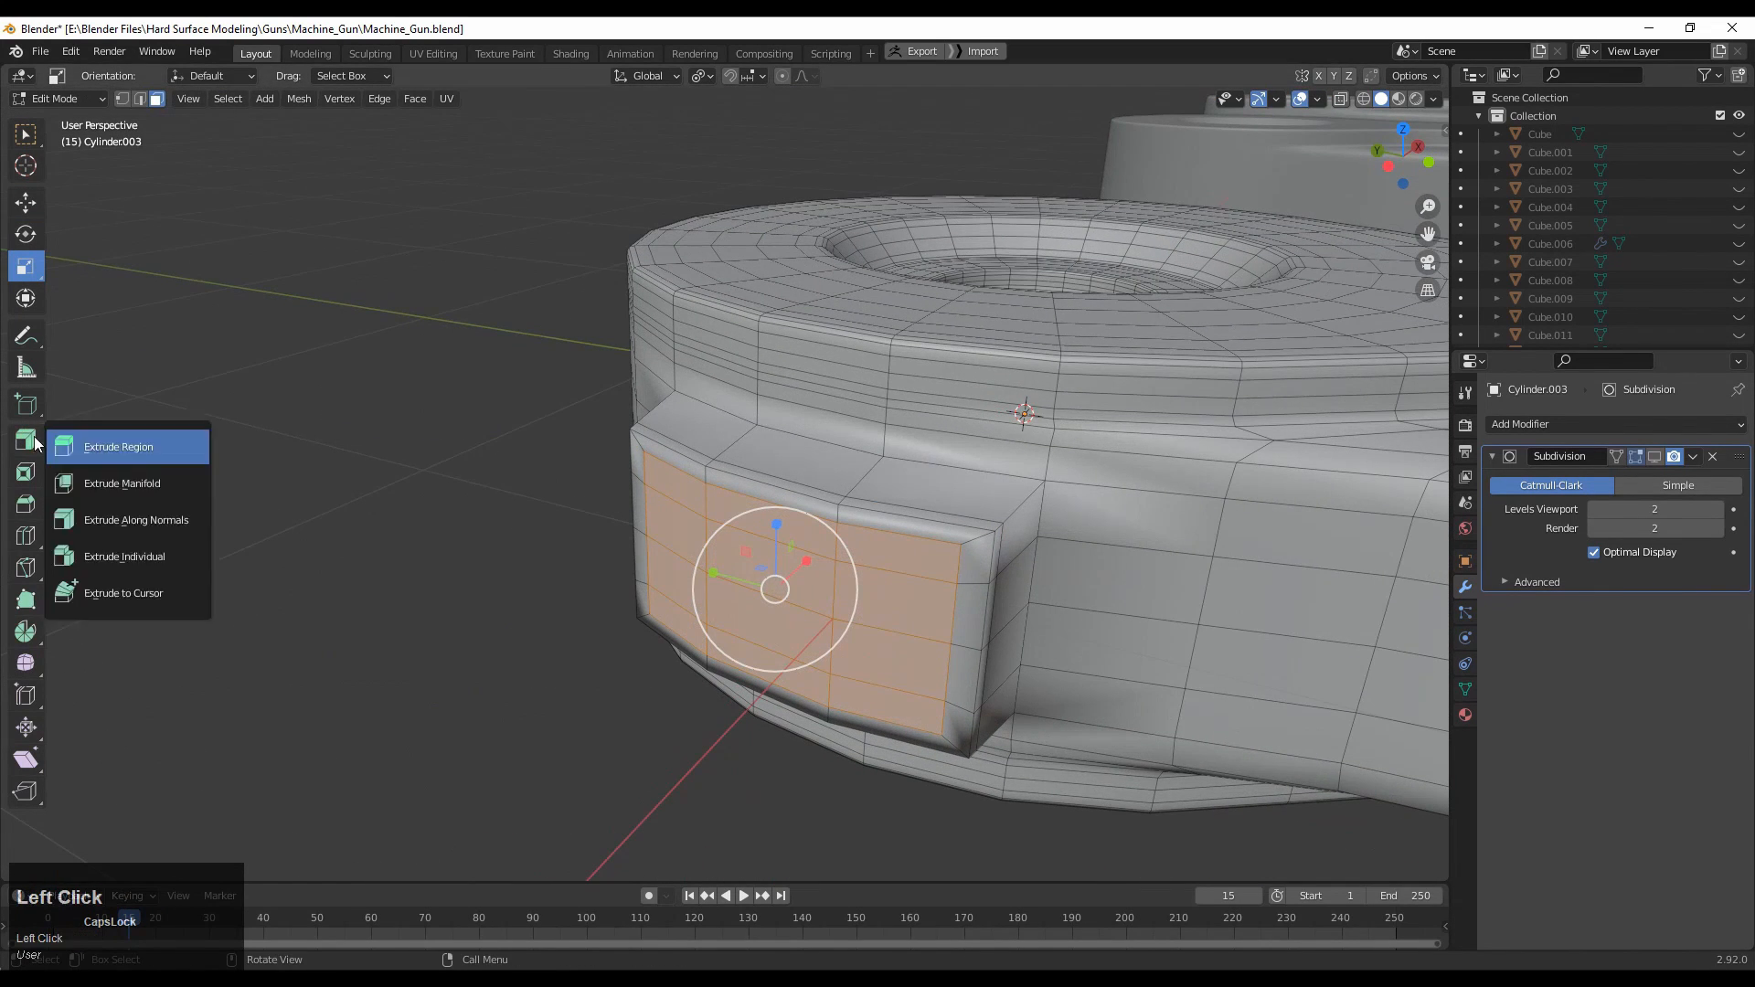
pyautogui.keyDown('shift'); pyautogui.moveTo(87, 495); pyautogui.dragTo(2, 471, button='middle'); pyautogui.keyUp('shift')
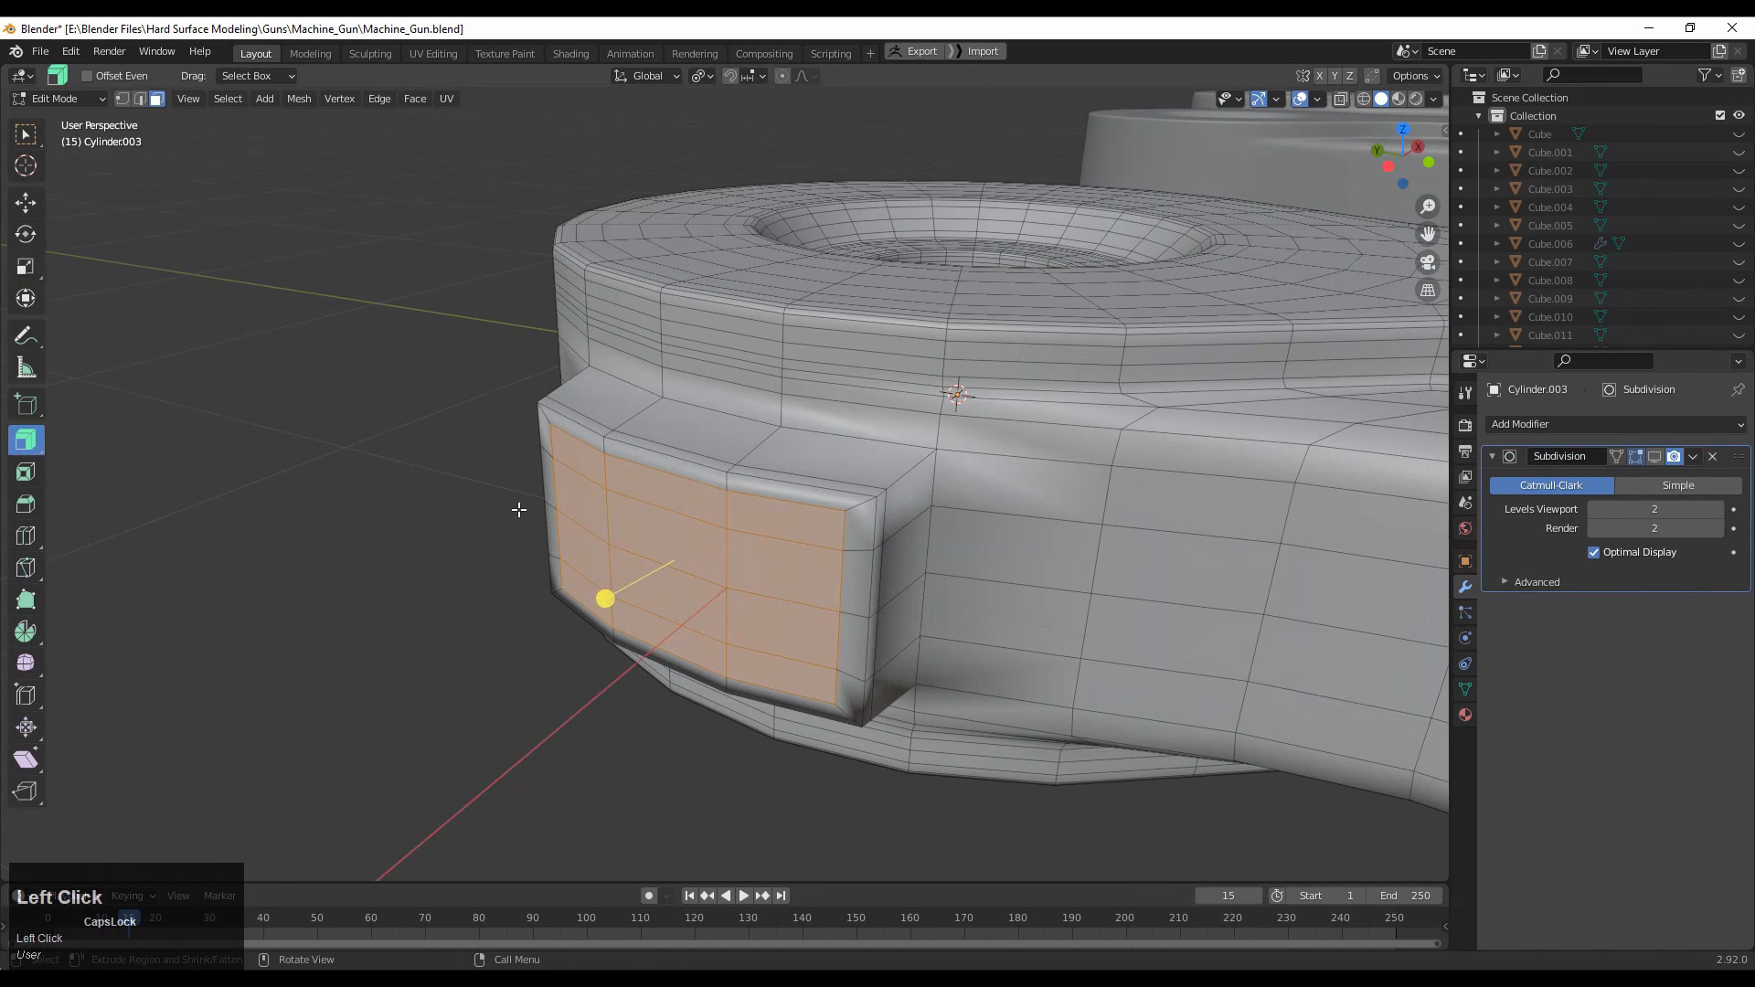
pyautogui.moveTo(519, 510); pyautogui.dragTo(539, 465, button='middle')
pyautogui.keyDown('shift'); pyautogui.moveTo(603, 485); pyautogui.dragTo(484, 568, button='middle'); pyautogui.keyUp('shift')
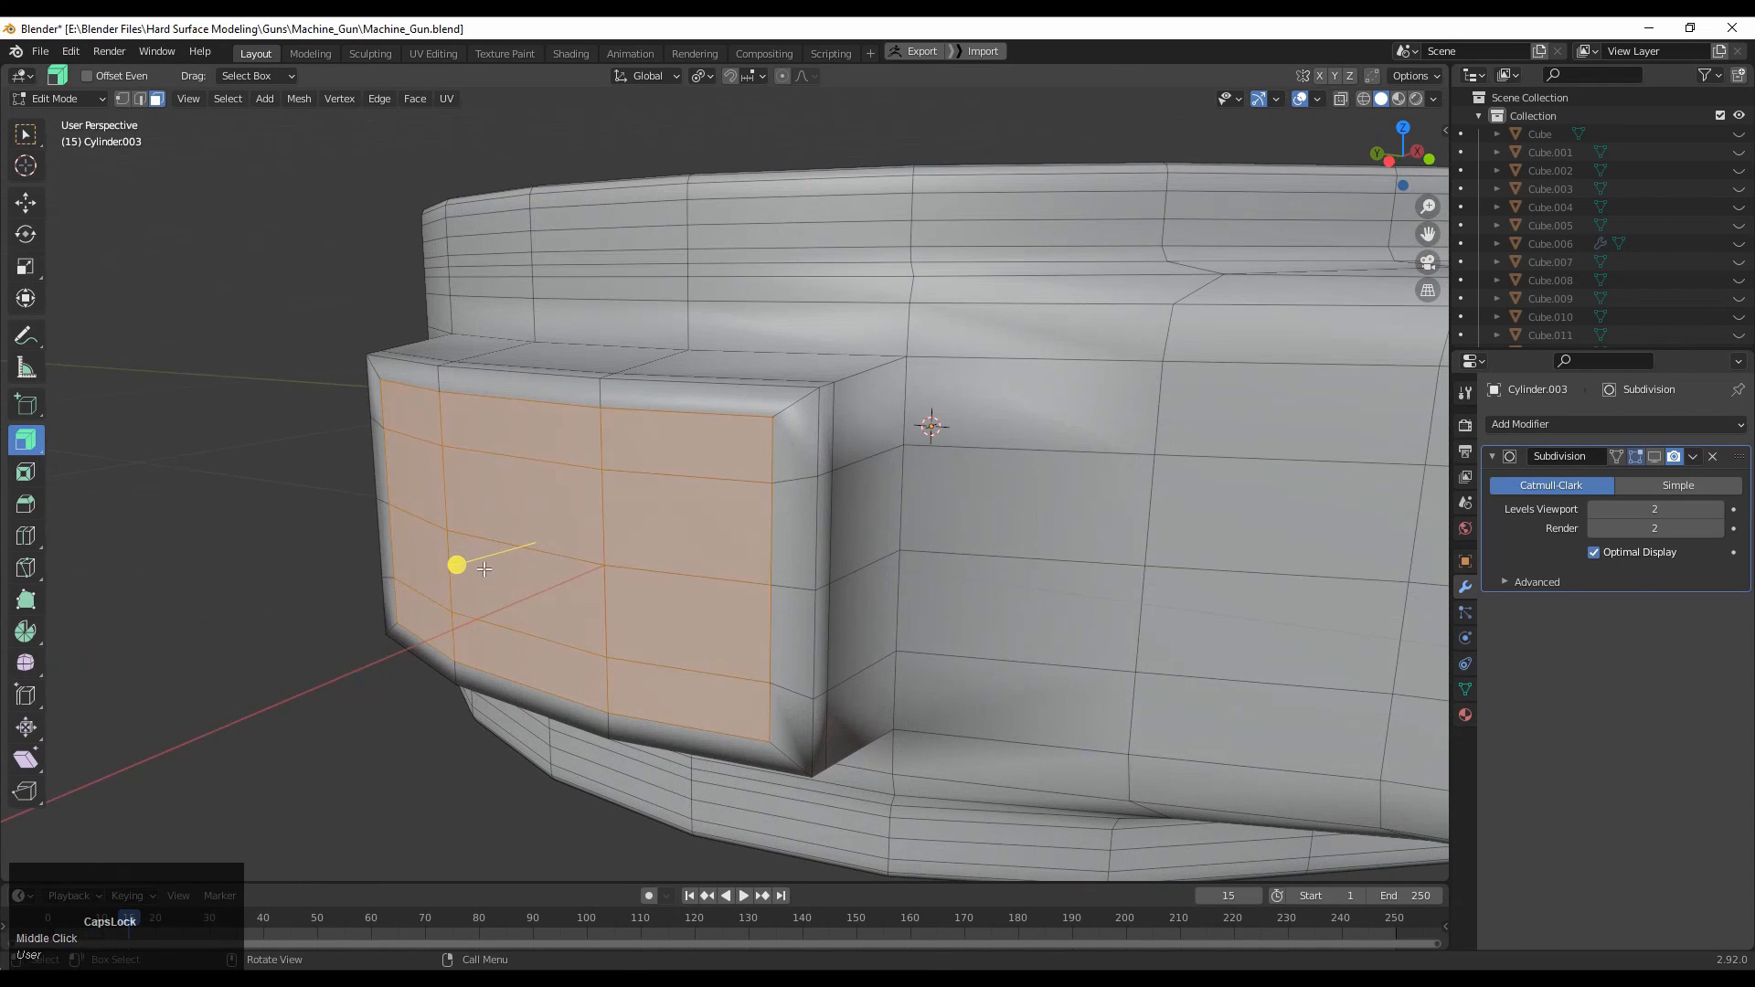
pyautogui.moveTo(457, 565); pyautogui.dragTo(414, 577)
# Scale the extruded recess faces uniformly to 0.8.
pyautogui.moveTo(804, 512); pyautogui.dragTo(1188, 460, button='middle')
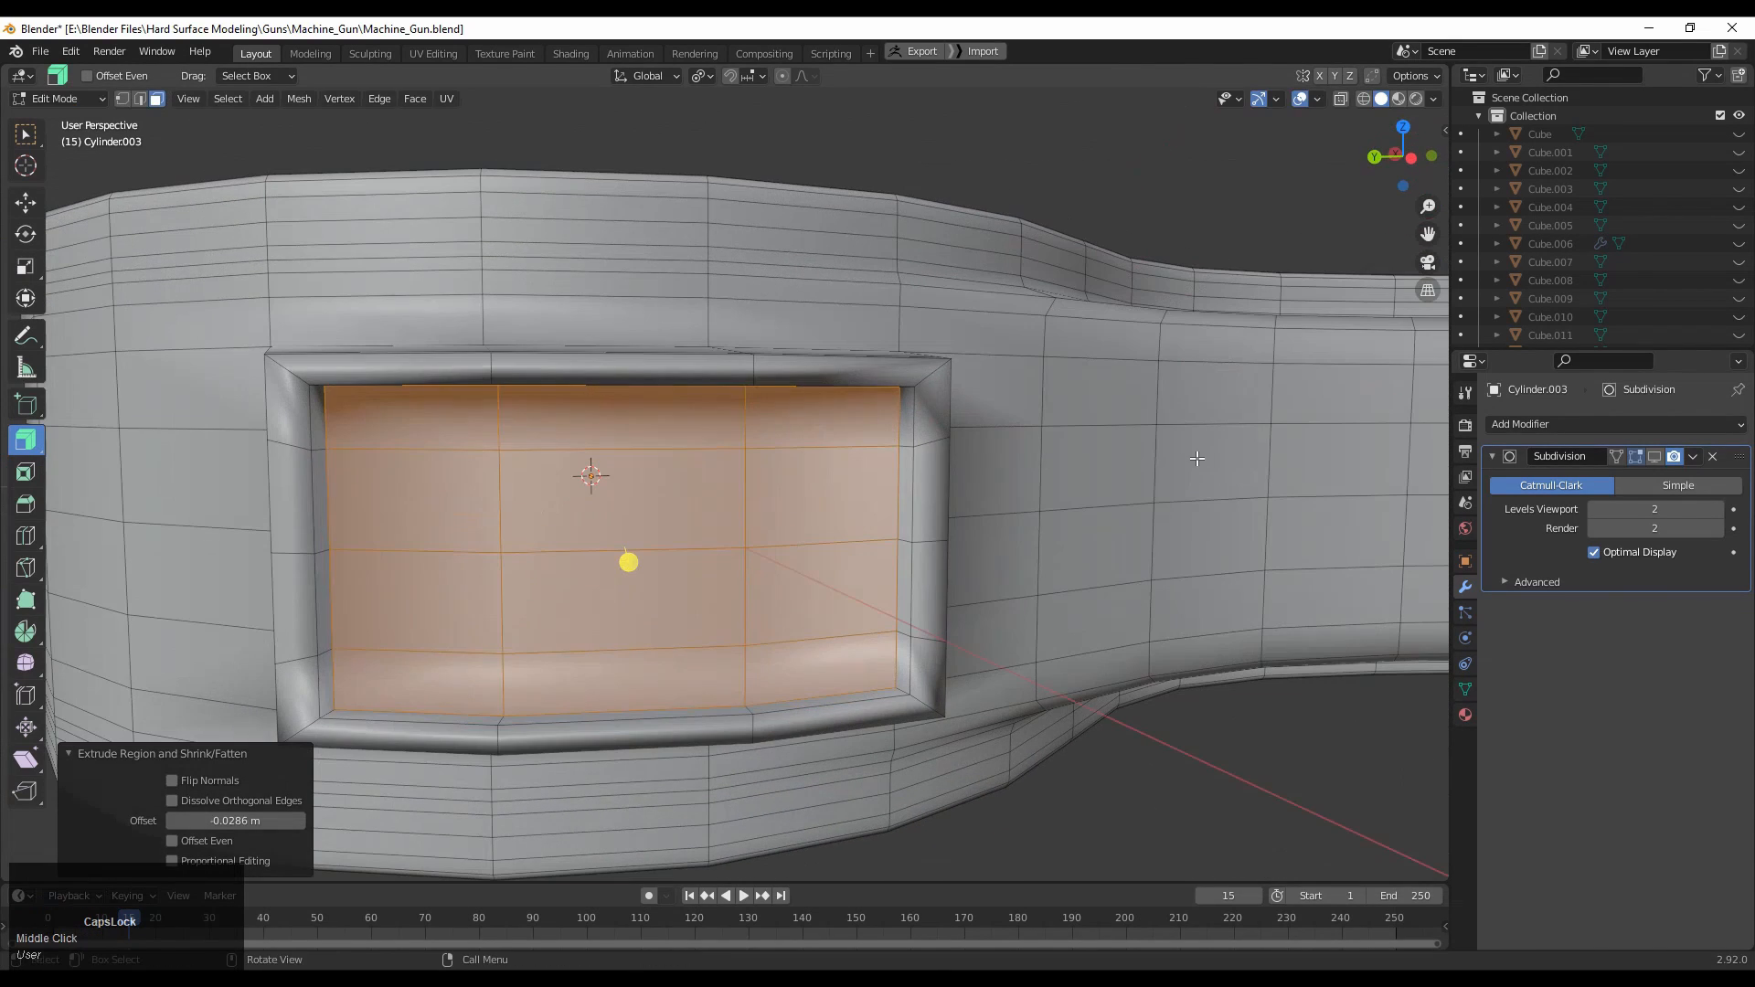
pyautogui.press('s')
pyautogui.click(1040, 527)
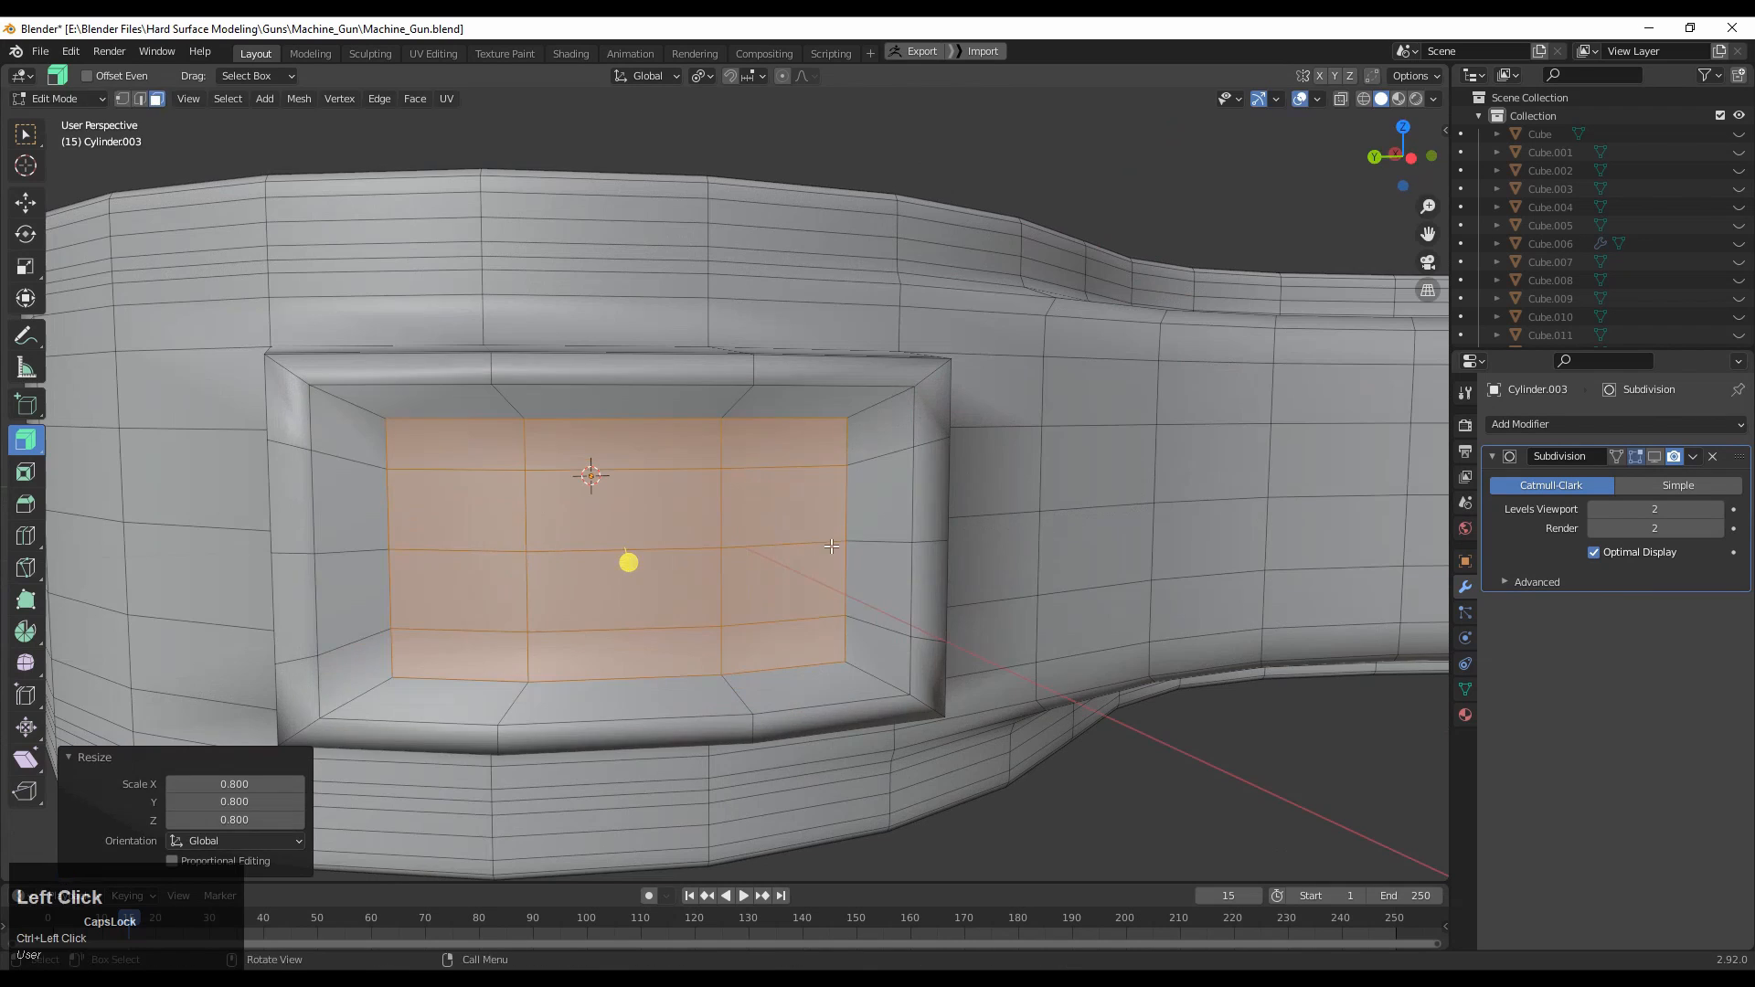
# Undo the last scaling of the recess faces and scale them uniformly to 0.9 instead.
pyautogui.moveTo(832, 571); pyautogui.dragTo(901, 562, button='middle')
pyautogui.hotkey('ctrl', 'z')
pyautogui.press('s')
pyautogui.click(1087, 510)
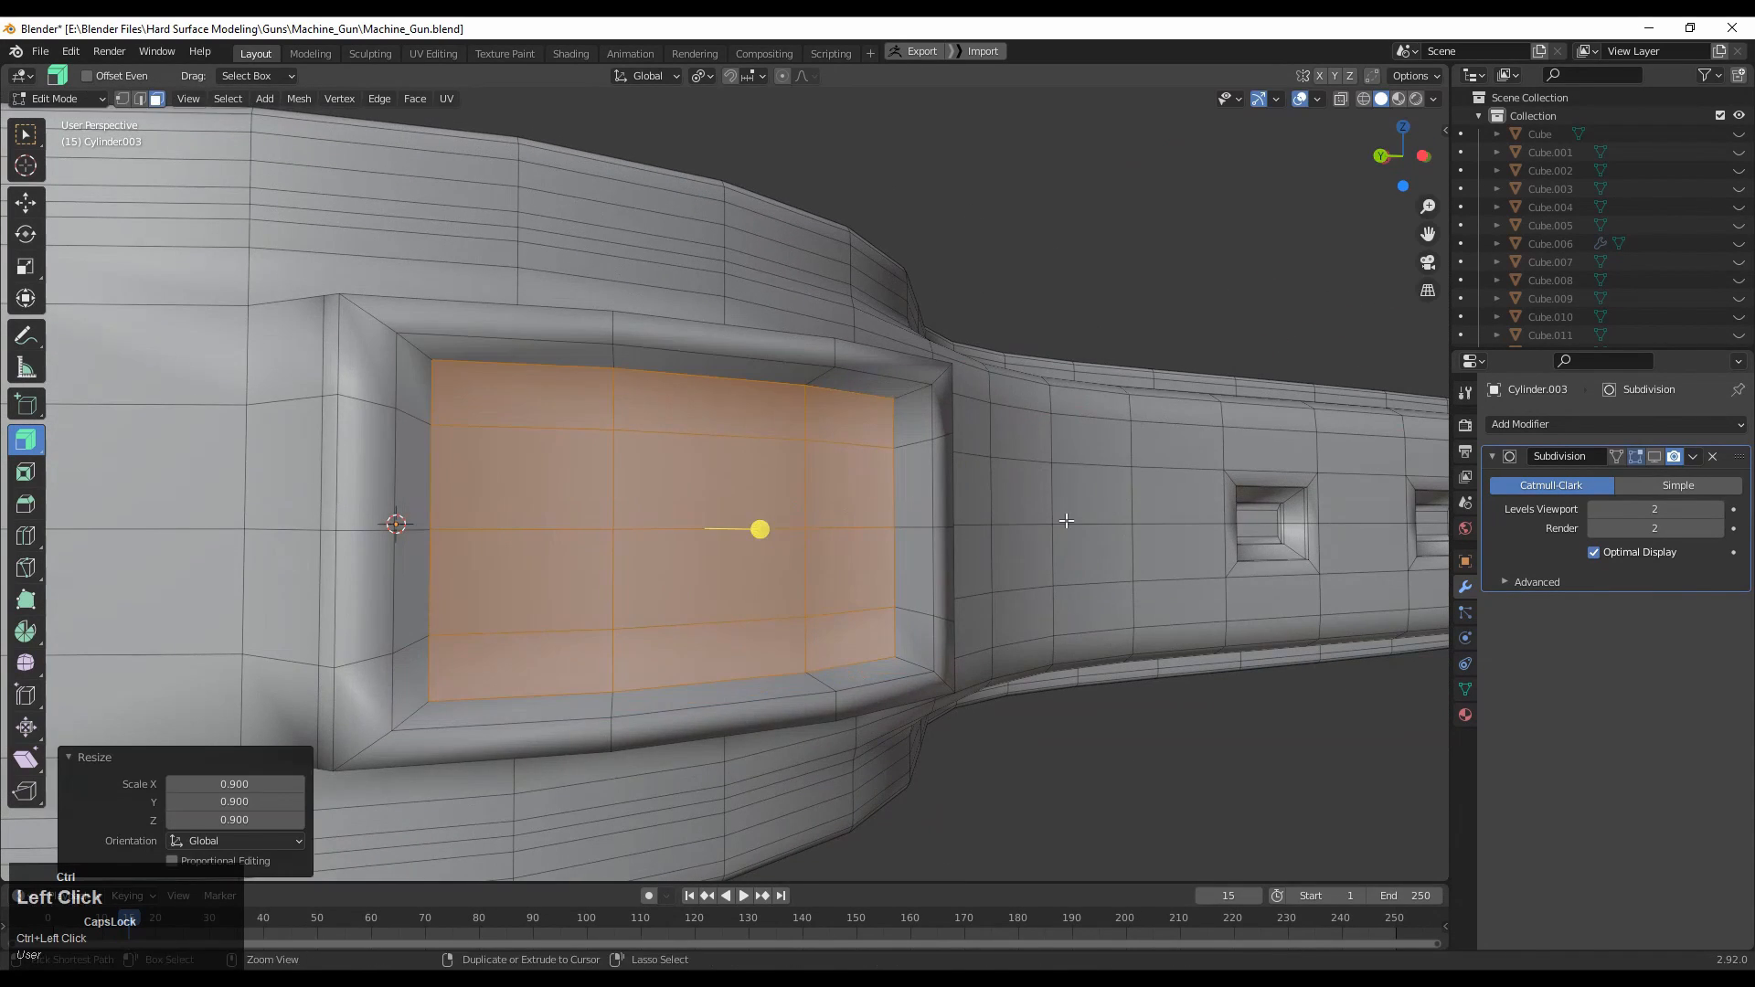
# Scale the recess's floor faces along the Z axis to 0.8.
pyautogui.moveTo(1061, 513); pyautogui.dragTo(614, 488, button='middle')
pyautogui.moveTo(565, 449); pyautogui.dragTo(562, 470)
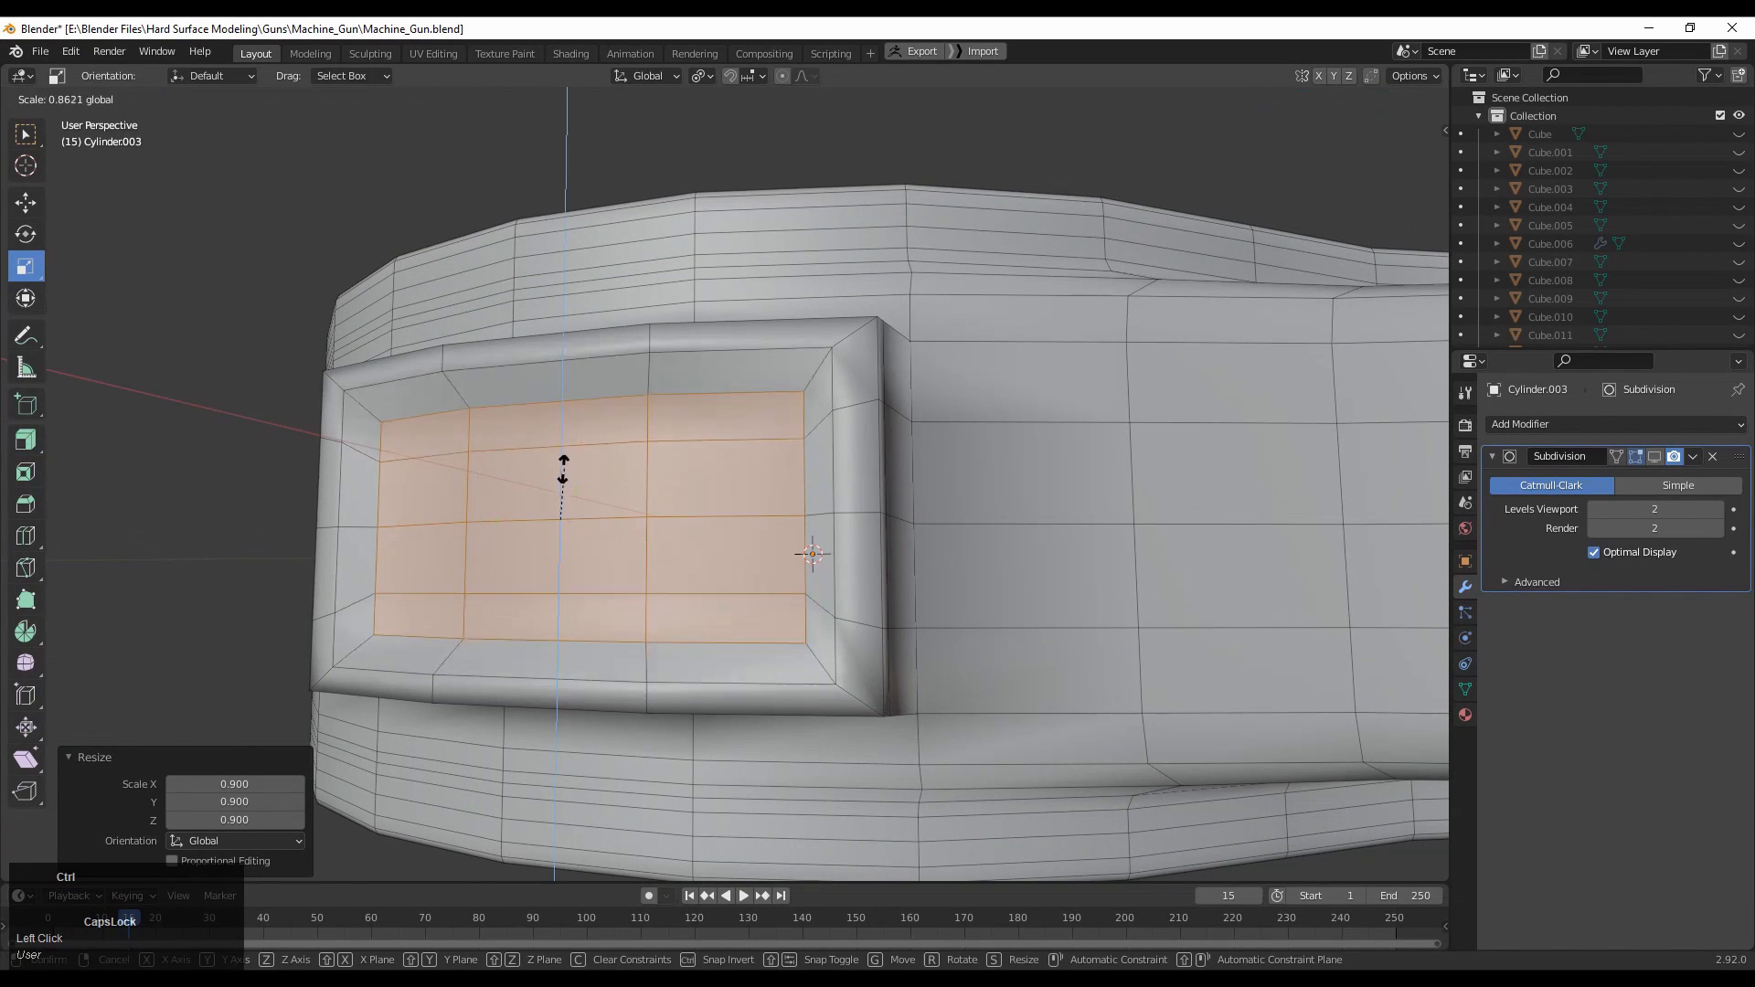
pyautogui.click(561, 476)
pyautogui.moveTo(561, 475); pyautogui.dragTo(553, 498, button='middle')
# Inset the recess's floor faces by about 0.01 m and rescale the inset faces along Z.
pyautogui.press('i')
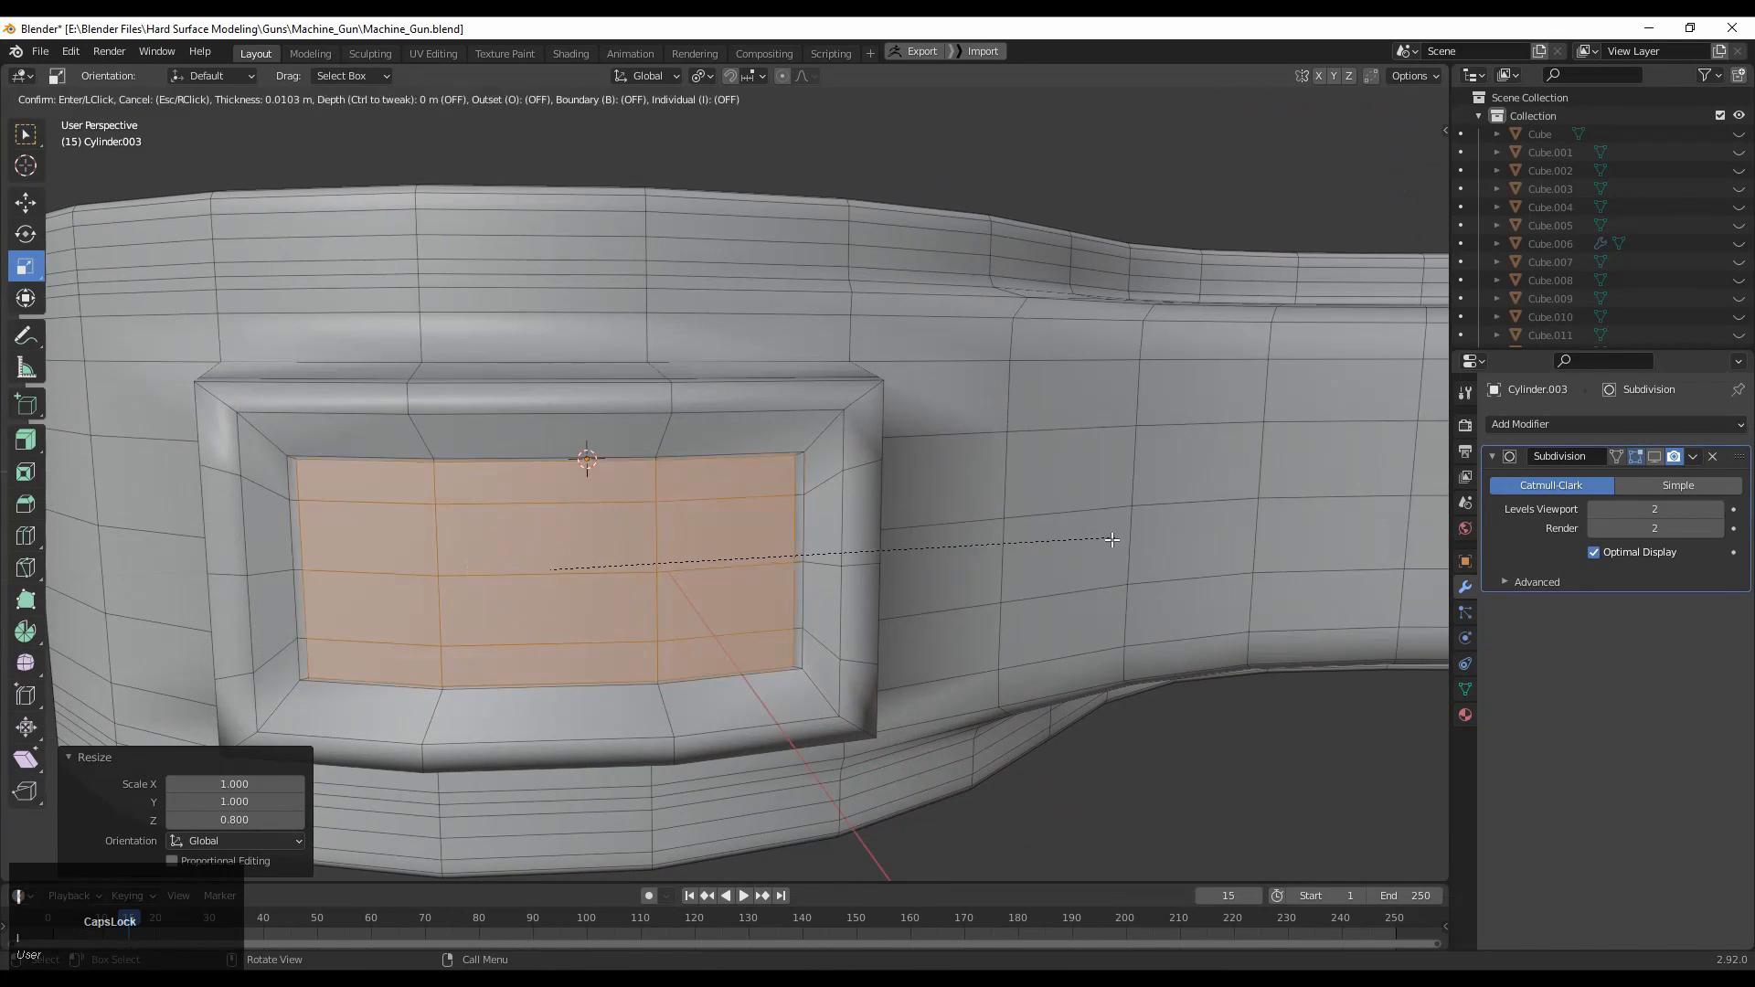
pyautogui.click(1101, 546)
pyautogui.keyDown('ctrl'); pyautogui.moveTo(550, 501); pyautogui.dragTo(553, 516); pyautogui.keyUp('ctrl')
pyautogui.moveTo(553, 517); pyautogui.dragTo(529, 646, button='middle')
# Select the loop of sloped wall faces around the recess and inset it slightly.
pyautogui.keyDown('alt'); pyautogui.click(828, 381); pyautogui.keyUp('alt')
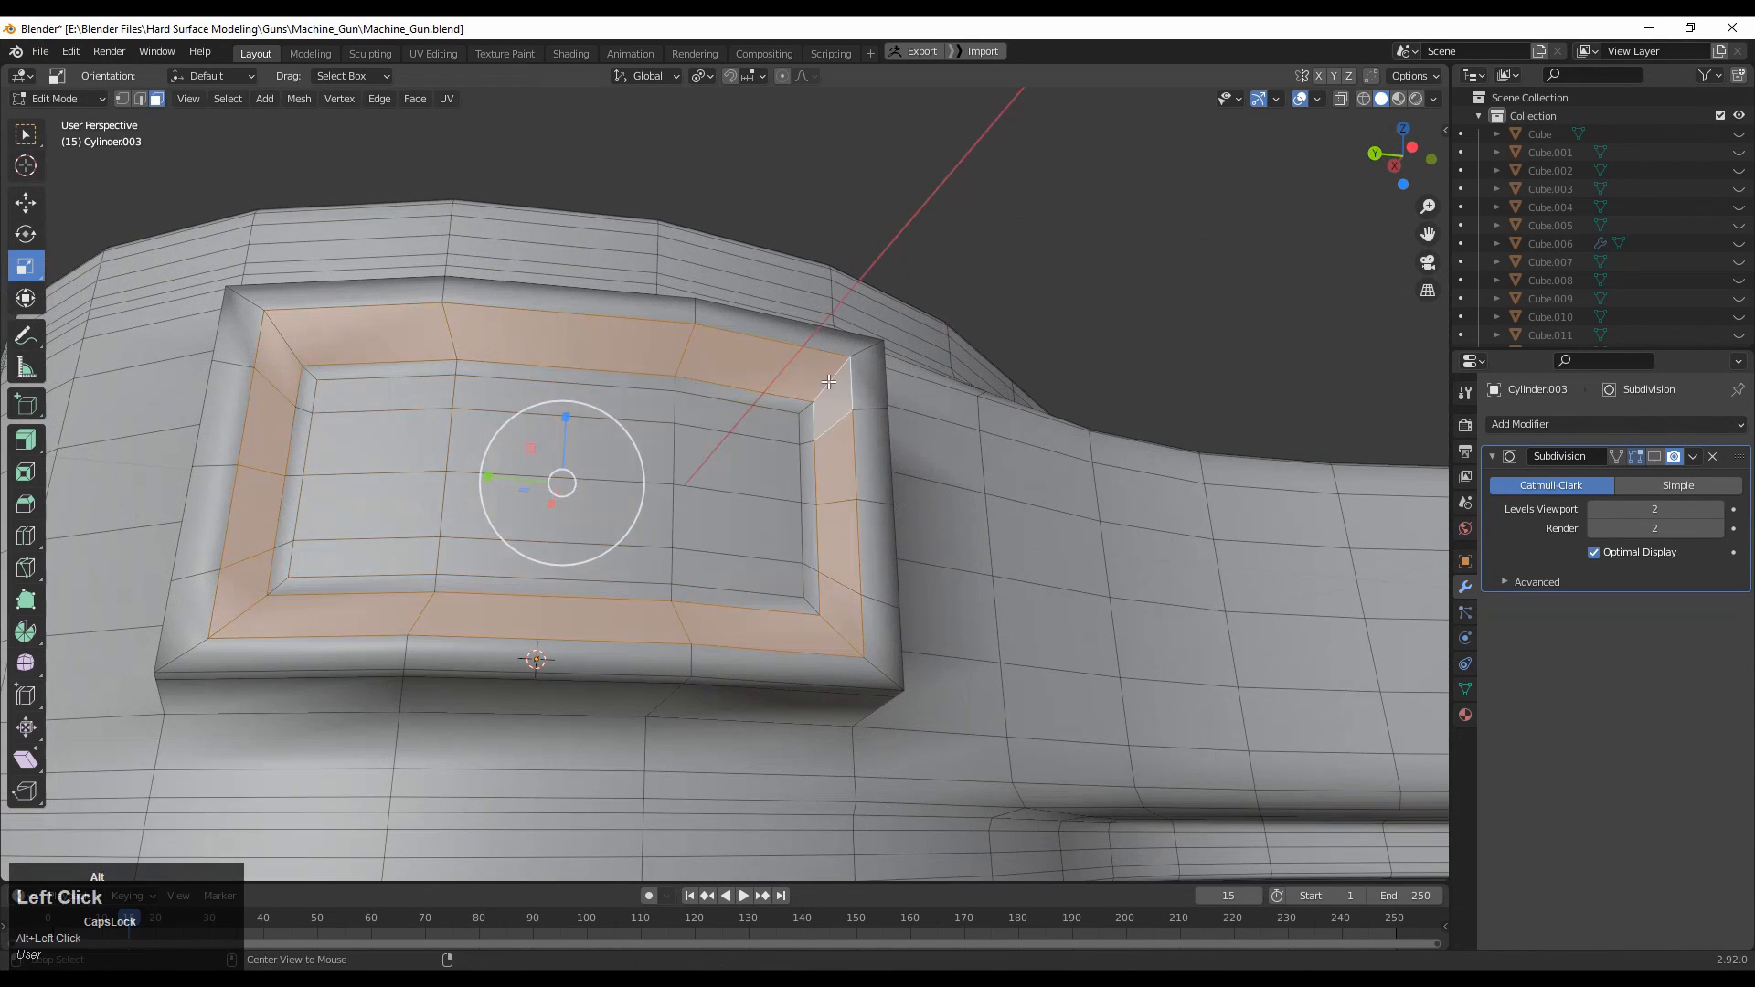
pyautogui.moveTo(1040, 403); pyautogui.dragTo(951, 594, button='middle')
pyautogui.press('i')
pyautogui.click(1065, 452)
# Return to Object Mode, turn the Subdivision modifier's viewport display back on and deselect the part.
pyautogui.press('Tab')
pyautogui.click(1654, 457)
pyautogui.keyDown('ctrl'); pyautogui.moveTo(951, 594); pyautogui.dragTo(805, 566, button='middle'); pyautogui.keyUp('ctrl')
pyautogui.click(957, 658)
pyautogui.keyDown('ctrl'); pyautogui.moveTo(804, 566); pyautogui.dragTo(654, 634, button='middle'); pyautogui.keyUp('ctrl')
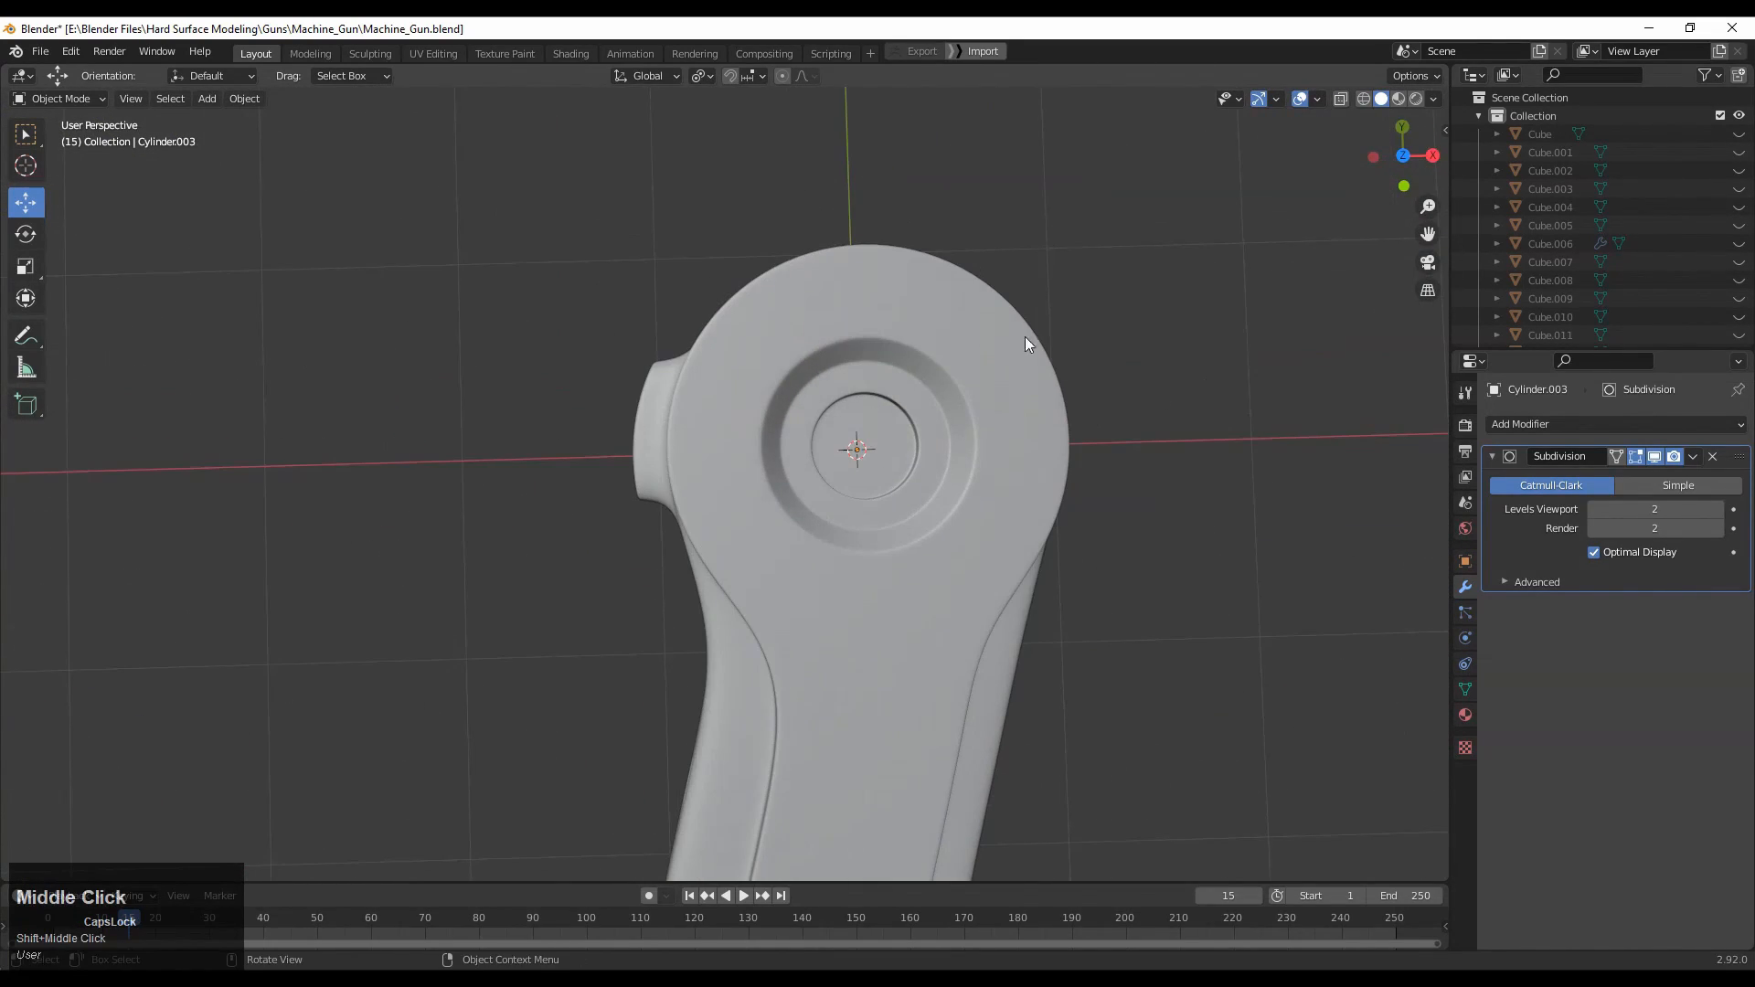
# Enter Edit Mode on the part and select the middle rows of wall faces on the back of its round end.
pyautogui.keyDown('shift'); pyautogui.moveTo(1025, 344); pyautogui.dragTo(1051, 585, button='middle'); pyautogui.keyUp('shift')
pyautogui.click(869, 470)
pyautogui.press('Tab')
pyautogui.moveTo(869, 472); pyautogui.dragTo(992, 640, button='middle')
pyautogui.keyDown('ctrl'); pyautogui.moveTo(992, 640); pyautogui.dragTo(793, 476, button='middle'); pyautogui.keyUp('ctrl')
pyautogui.moveTo(903, 528); pyautogui.dragTo(932, 501, button='middle')
pyautogui.keyDown('shift'); pyautogui.rightClick(932, 501); pyautogui.keyUp('shift')
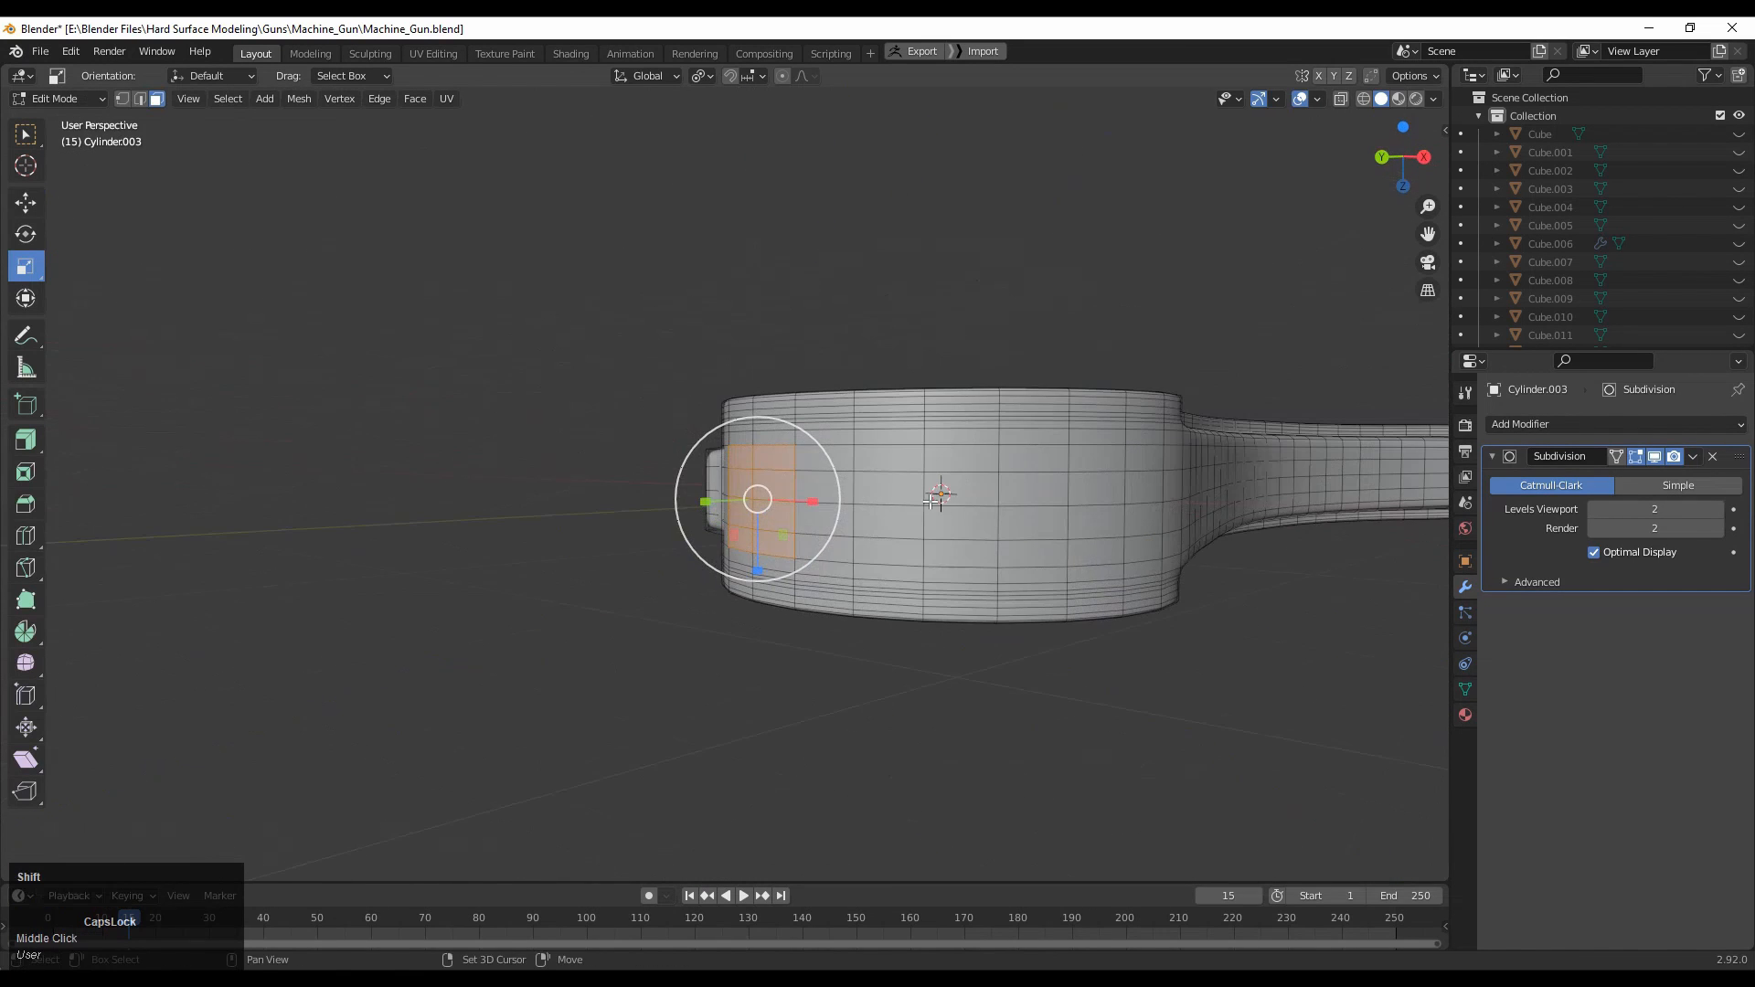
pyautogui.moveTo(838, 540); pyautogui.dragTo(1354, 219, button='middle')
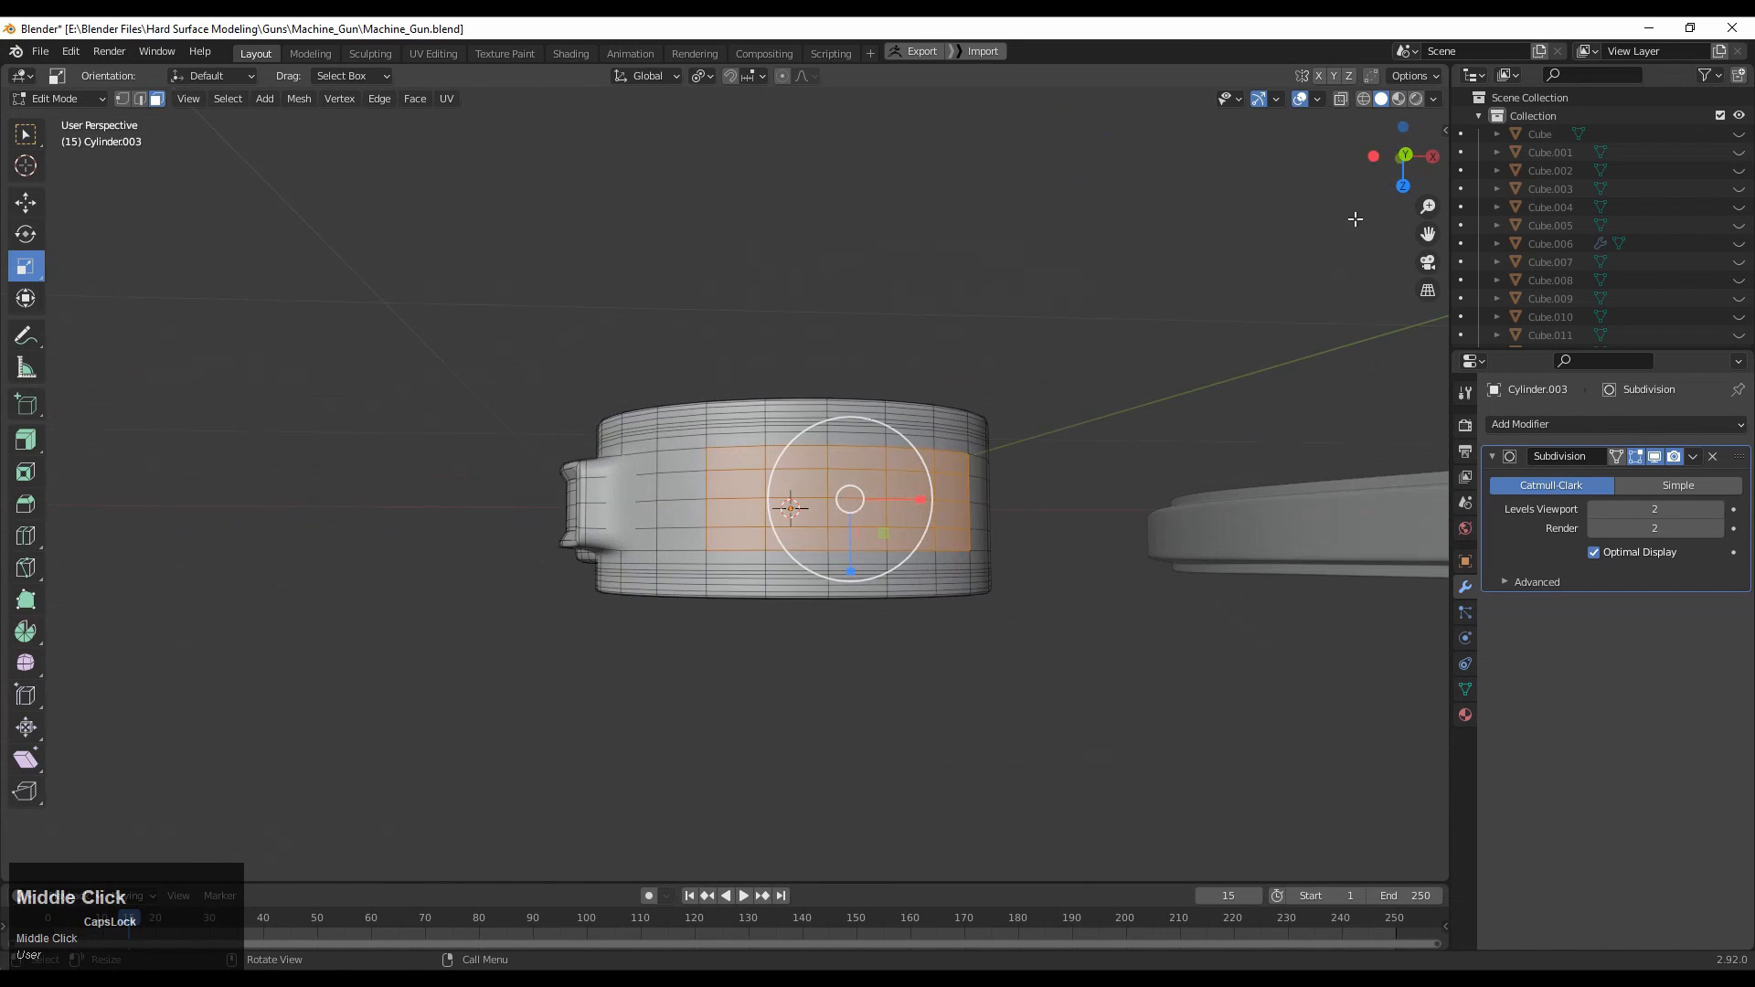
pyautogui.click(1408, 162)
pyautogui.keyDown('shift'); pyautogui.moveTo(1078, 450); pyautogui.dragTo(1223, 514, button='middle'); pyautogui.keyUp('shift')
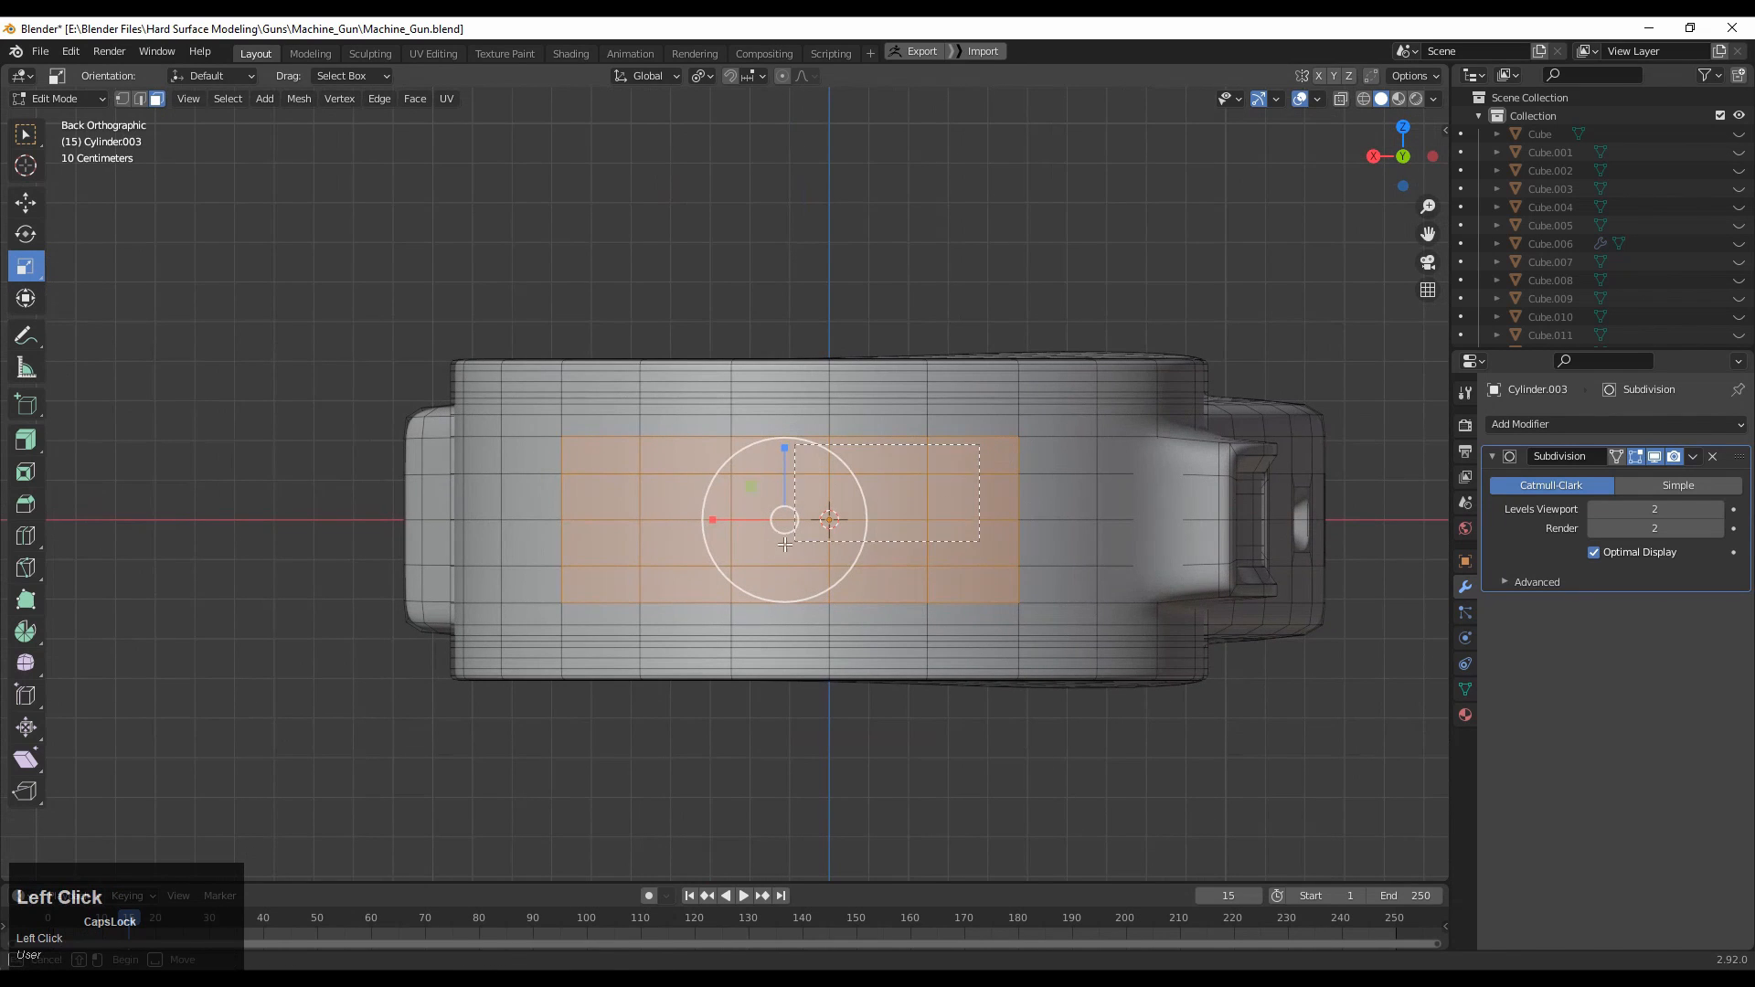
pyautogui.moveTo(658, 589); pyautogui.dragTo(658, 588)
pyautogui.keyDown('ctrl'); pyautogui.moveTo(658, 589); pyautogui.dragTo(921, 604, button='middle'); pyautogui.keyUp('ctrl')
pyautogui.keyDown('ctrl'); pyautogui.moveTo(895, 530); pyautogui.dragTo(592, 455, button='middle'); pyautogui.keyUp('ctrl')
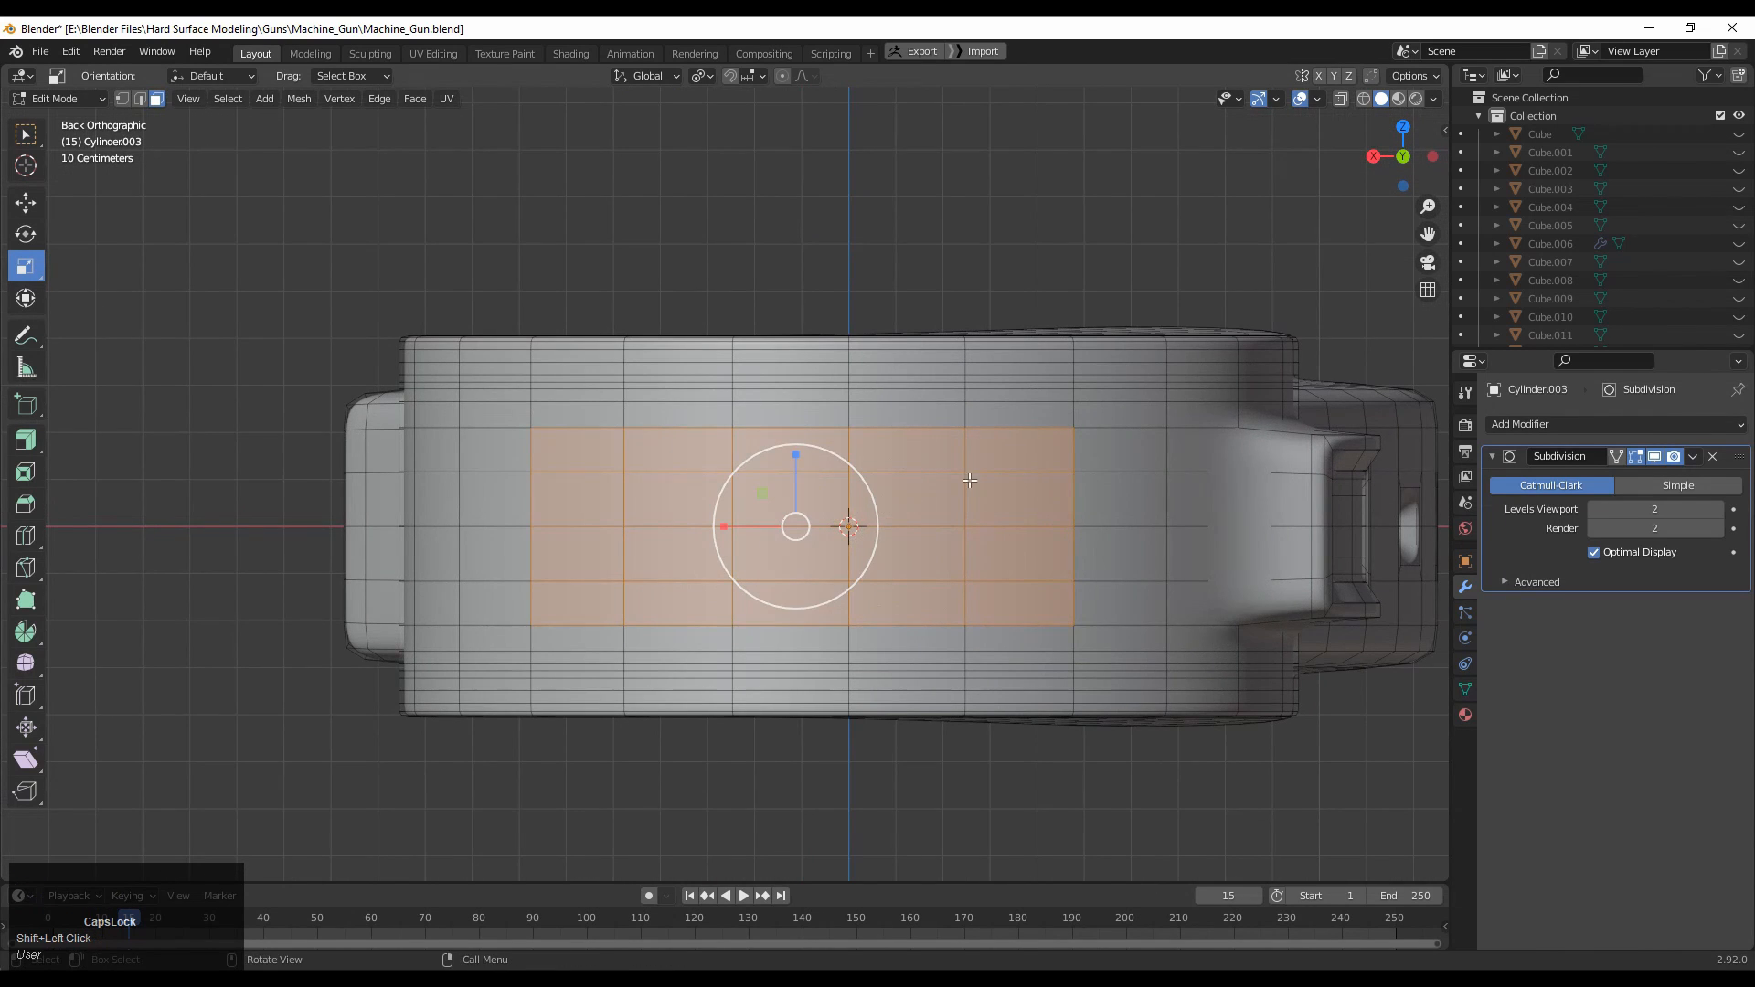
pyautogui.keyDown('shift'); pyautogui.moveTo(1008, 566); pyautogui.dragTo(1007, 566); pyautogui.keyUp('shift')
# Center the wall face selection on the Y axis and inset it by about 0.038 m.
pyautogui.moveTo(1007, 566); pyautogui.dragTo(970, 488, button='middle')
pyautogui.click(1402, 160)
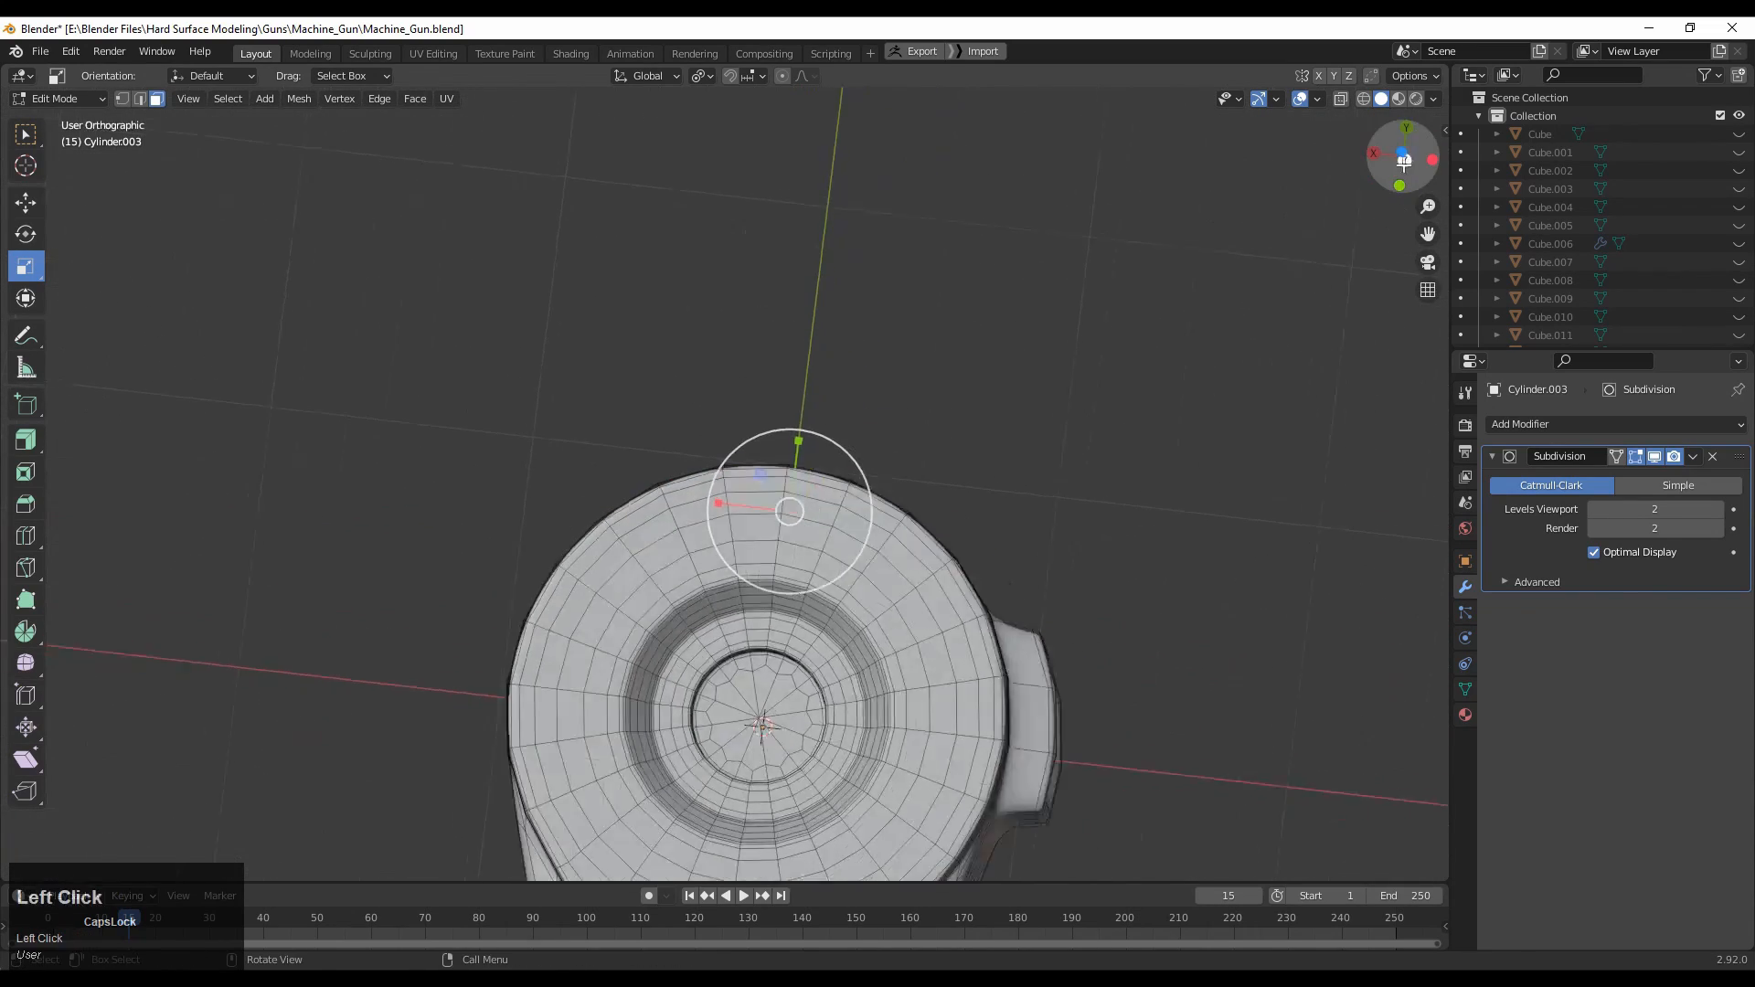
pyautogui.keyDown('ctrl'); pyautogui.moveTo(1087, 366); pyautogui.dragTo(1067, 580, button='middle'); pyautogui.keyUp('ctrl')
pyautogui.keyDown('ctrl'); pyautogui.moveTo(1067, 579); pyautogui.dragTo(570, 337, button='middle'); pyautogui.keyUp('ctrl')
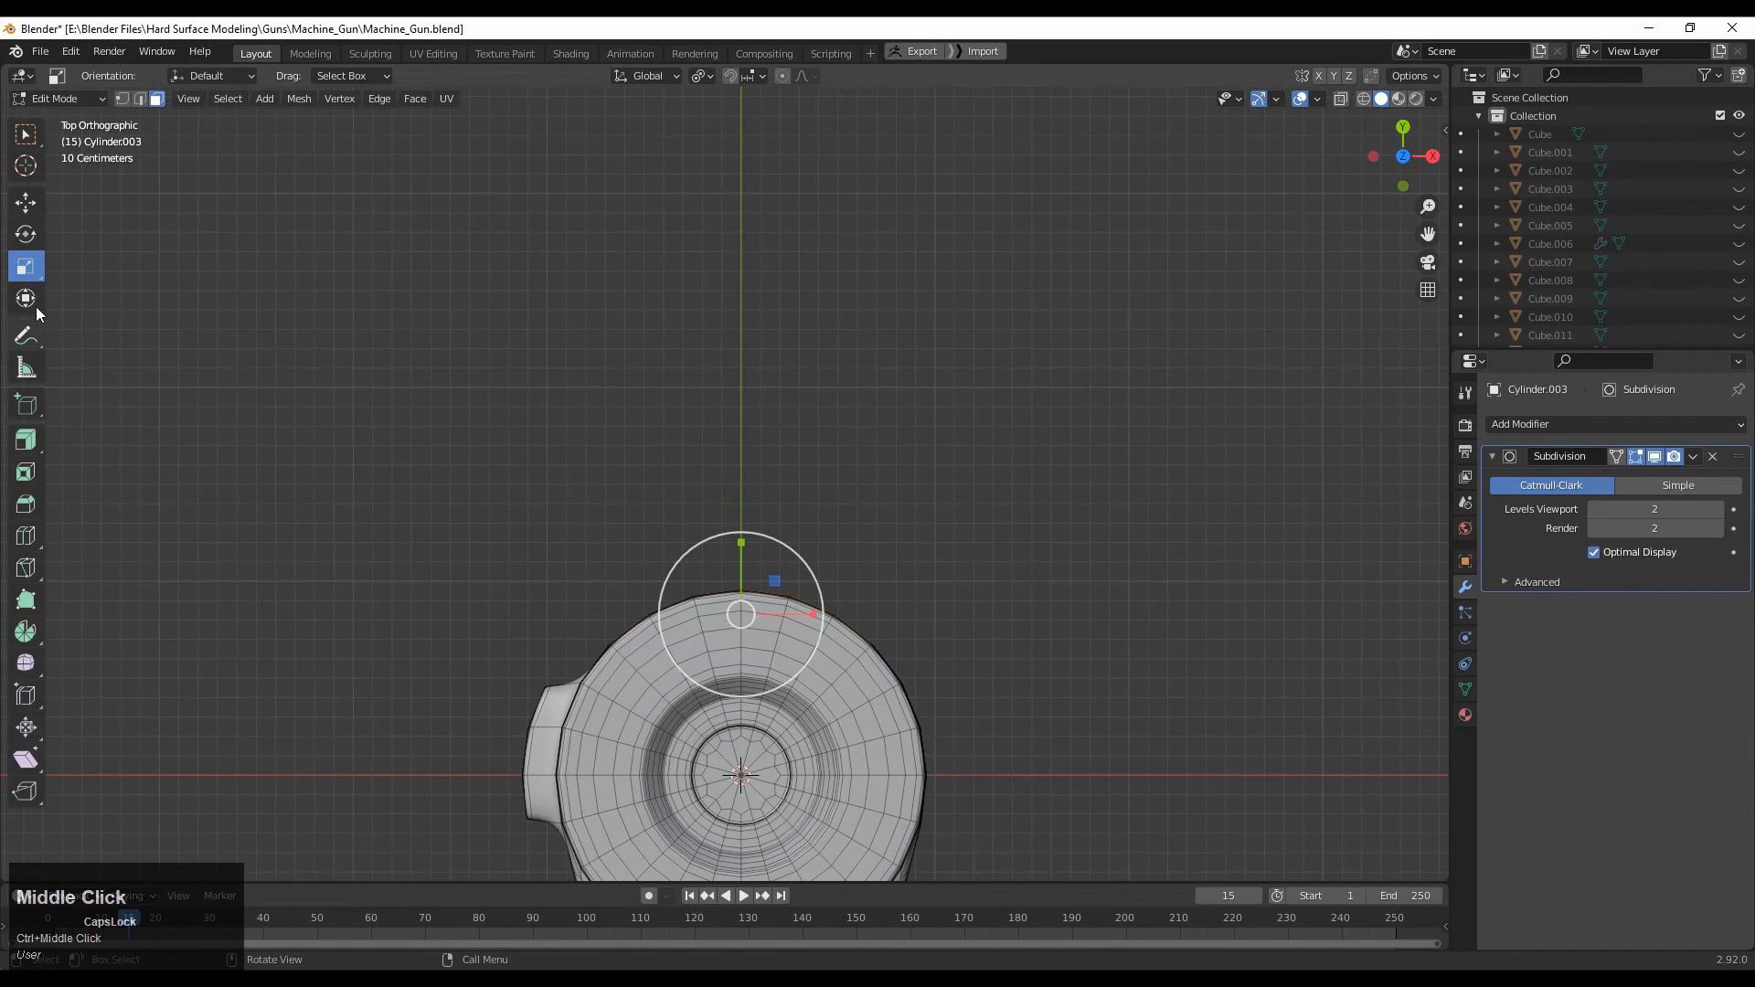
pyautogui.keyDown('ctrl'); pyautogui.moveTo(735, 598); pyautogui.dragTo(855, 759, button='middle'); pyautogui.keyUp('ctrl')
pyautogui.keyDown('ctrl'); pyautogui.moveTo(950, 585); pyautogui.dragTo(927, 517, button='middle'); pyautogui.keyUp('ctrl')
pyautogui.moveTo(927, 516); pyautogui.dragTo(973, 577, button='middle')
pyautogui.press('i')
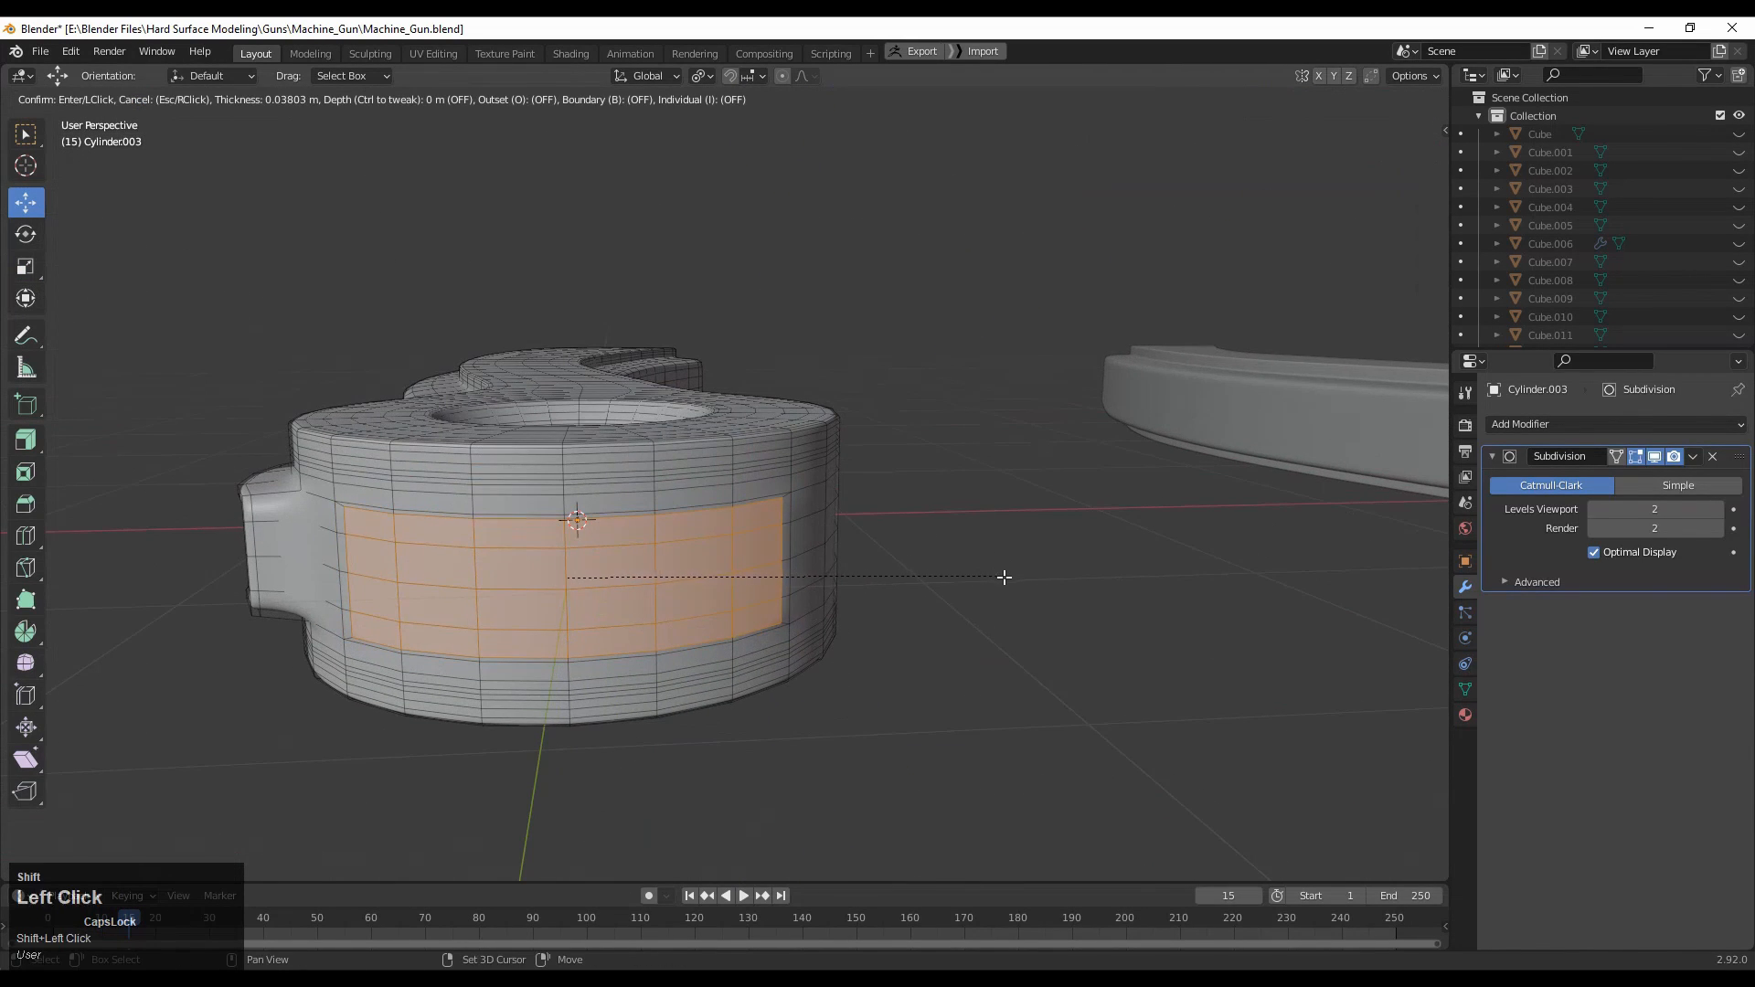
pyautogui.click(1005, 577)
# Scale the inset wall faces along the Z axis to 1.1.
pyautogui.keyDown('ctrl'); pyautogui.moveTo(722, 708); pyautogui.dragTo(726, 625, button='middle'); pyautogui.keyUp('ctrl')
pyautogui.moveTo(726, 625); pyautogui.dragTo(724, 605, button='middle')
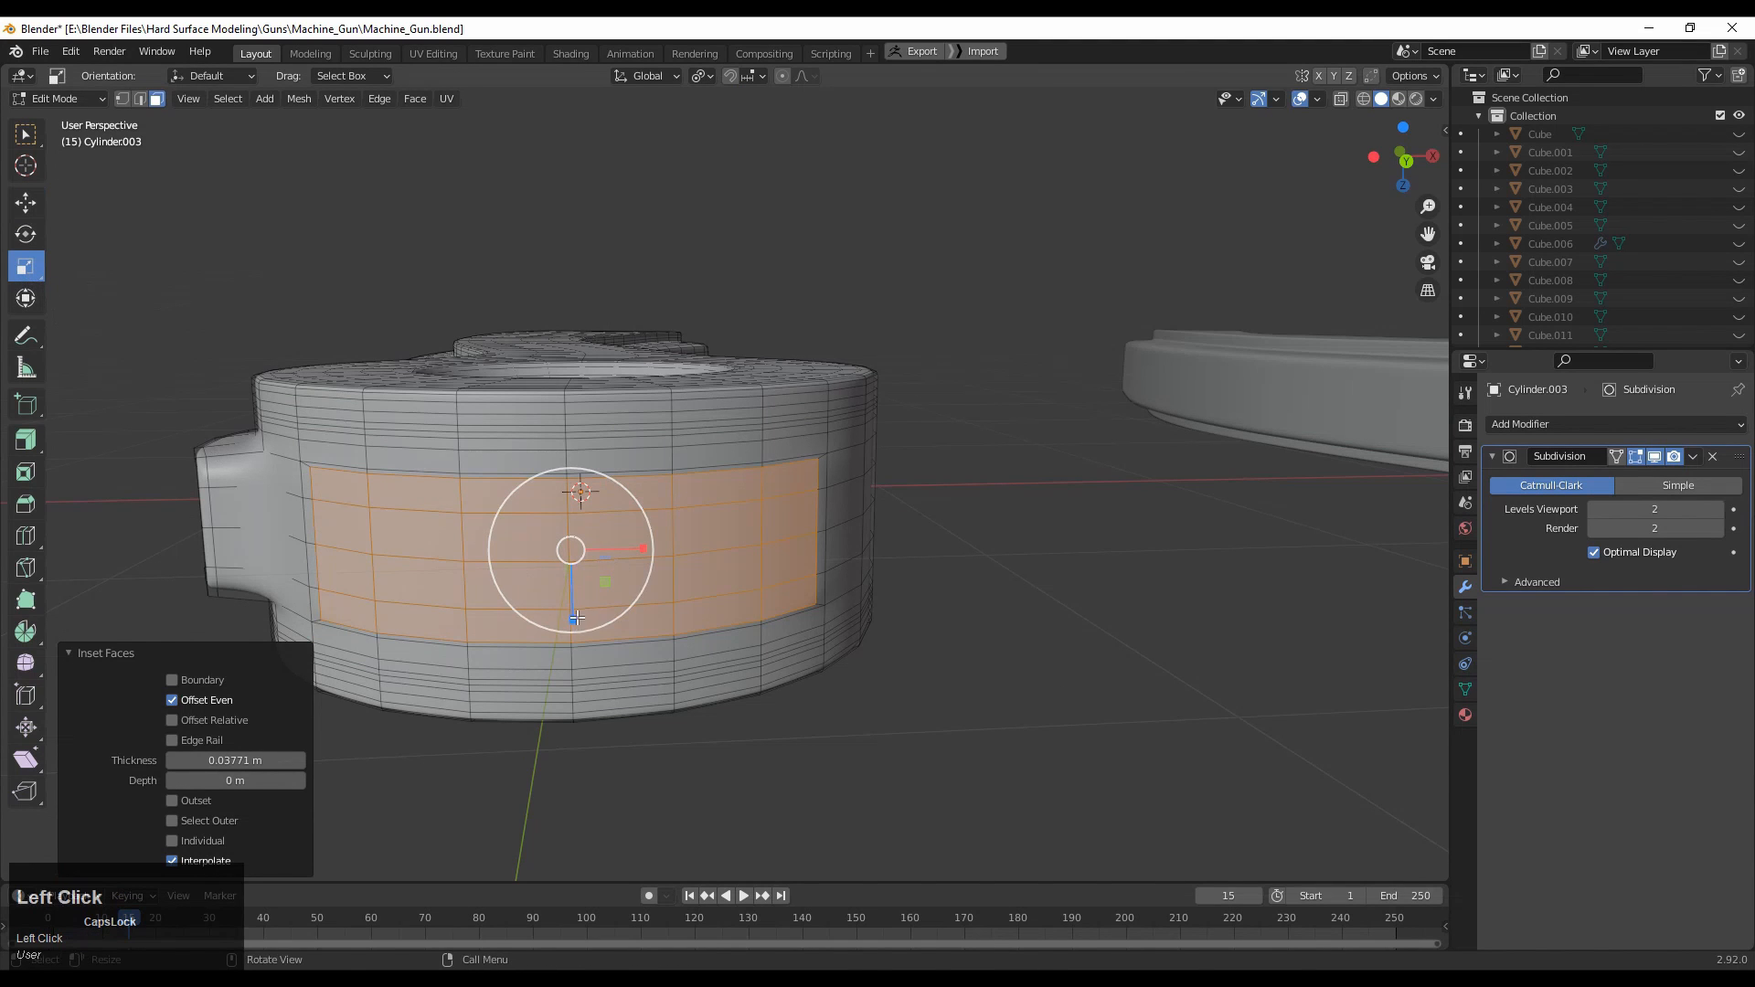
pyautogui.moveTo(577, 618); pyautogui.dragTo(575, 607)
# Extrude the selected wall faces outward by 0.3 m along their normals.
pyautogui.moveTo(575, 606); pyautogui.dragTo(1328, 142, button='middle')
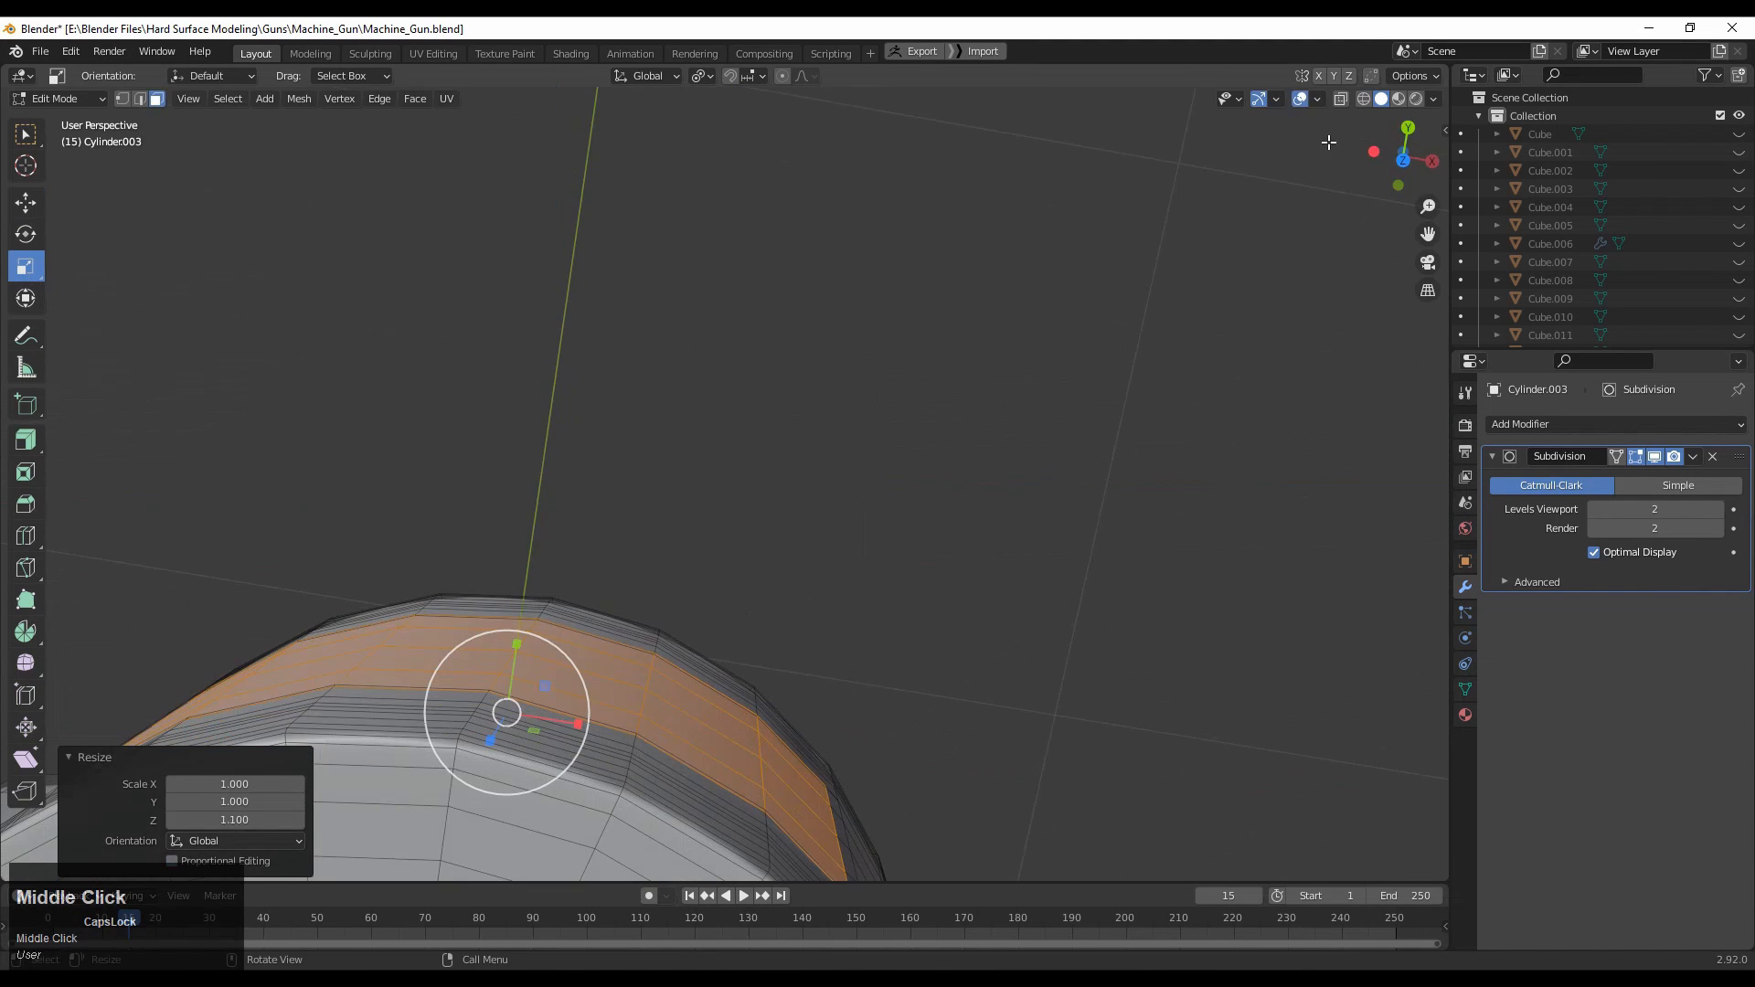
pyautogui.click(1397, 164)
pyautogui.keyDown('ctrl'); pyautogui.moveTo(756, 595); pyautogui.dragTo(709, 387, button='middle'); pyautogui.keyUp('ctrl')
pyautogui.press('e')
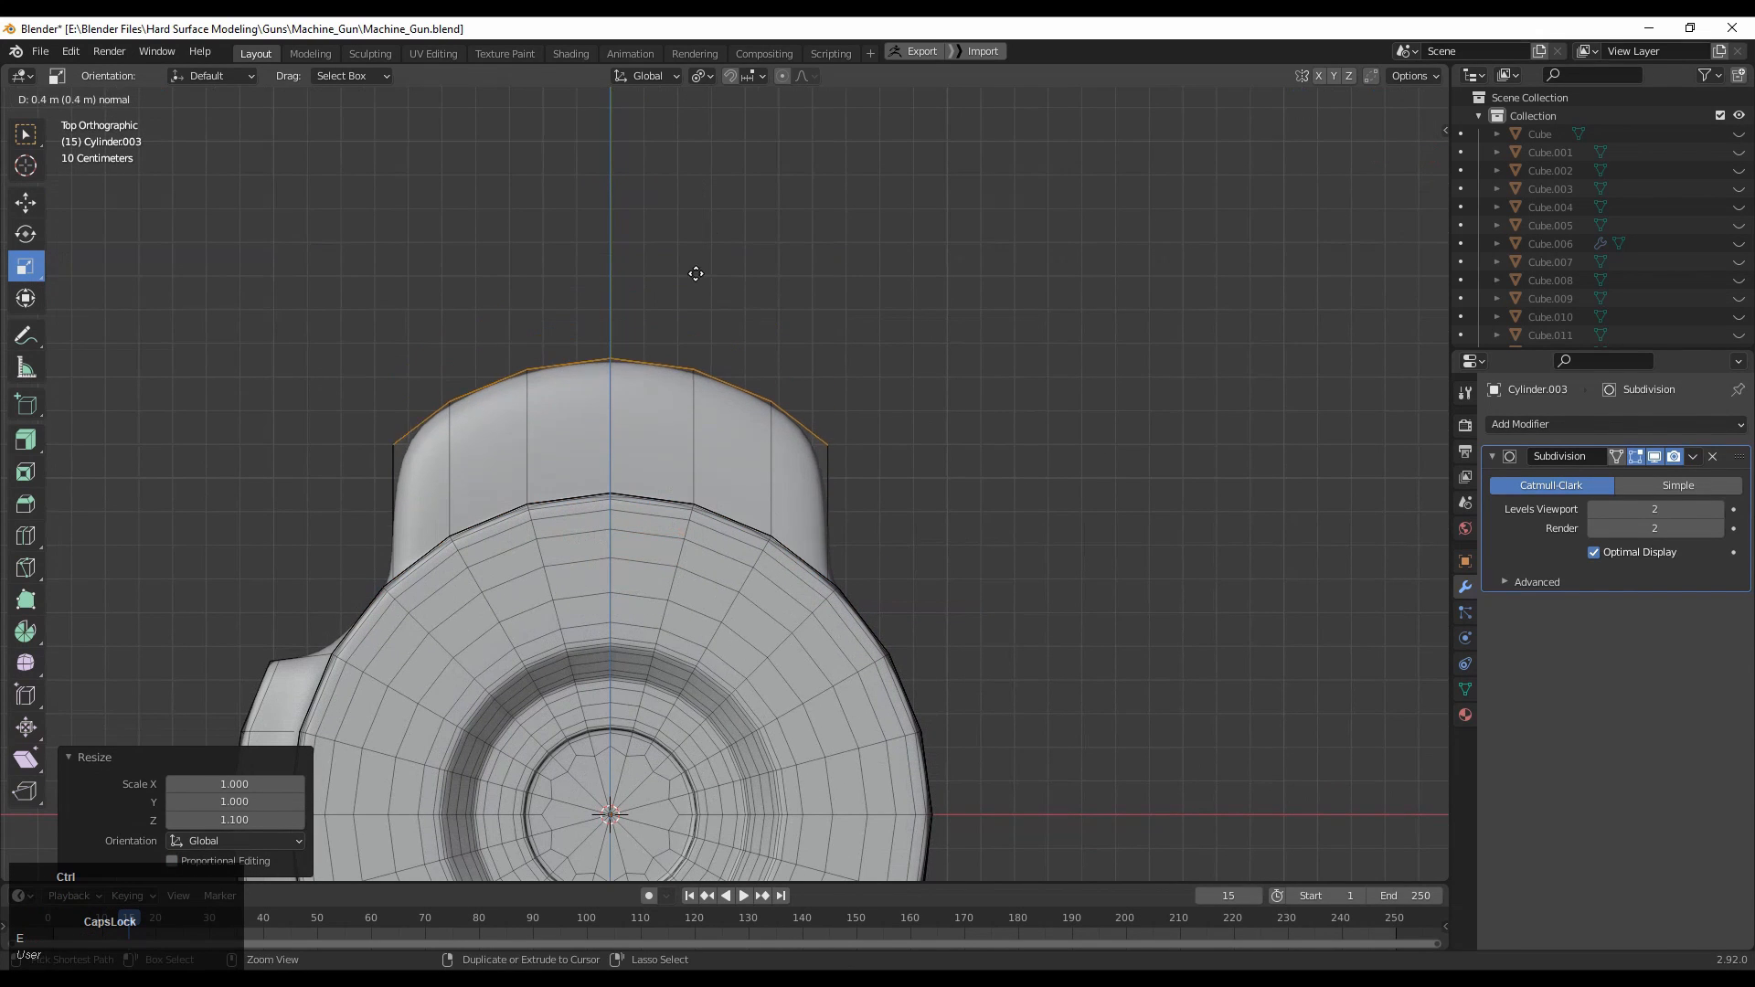
pyautogui.keyDown('ctrl'); pyautogui.click(696, 297); pyautogui.keyUp('ctrl')
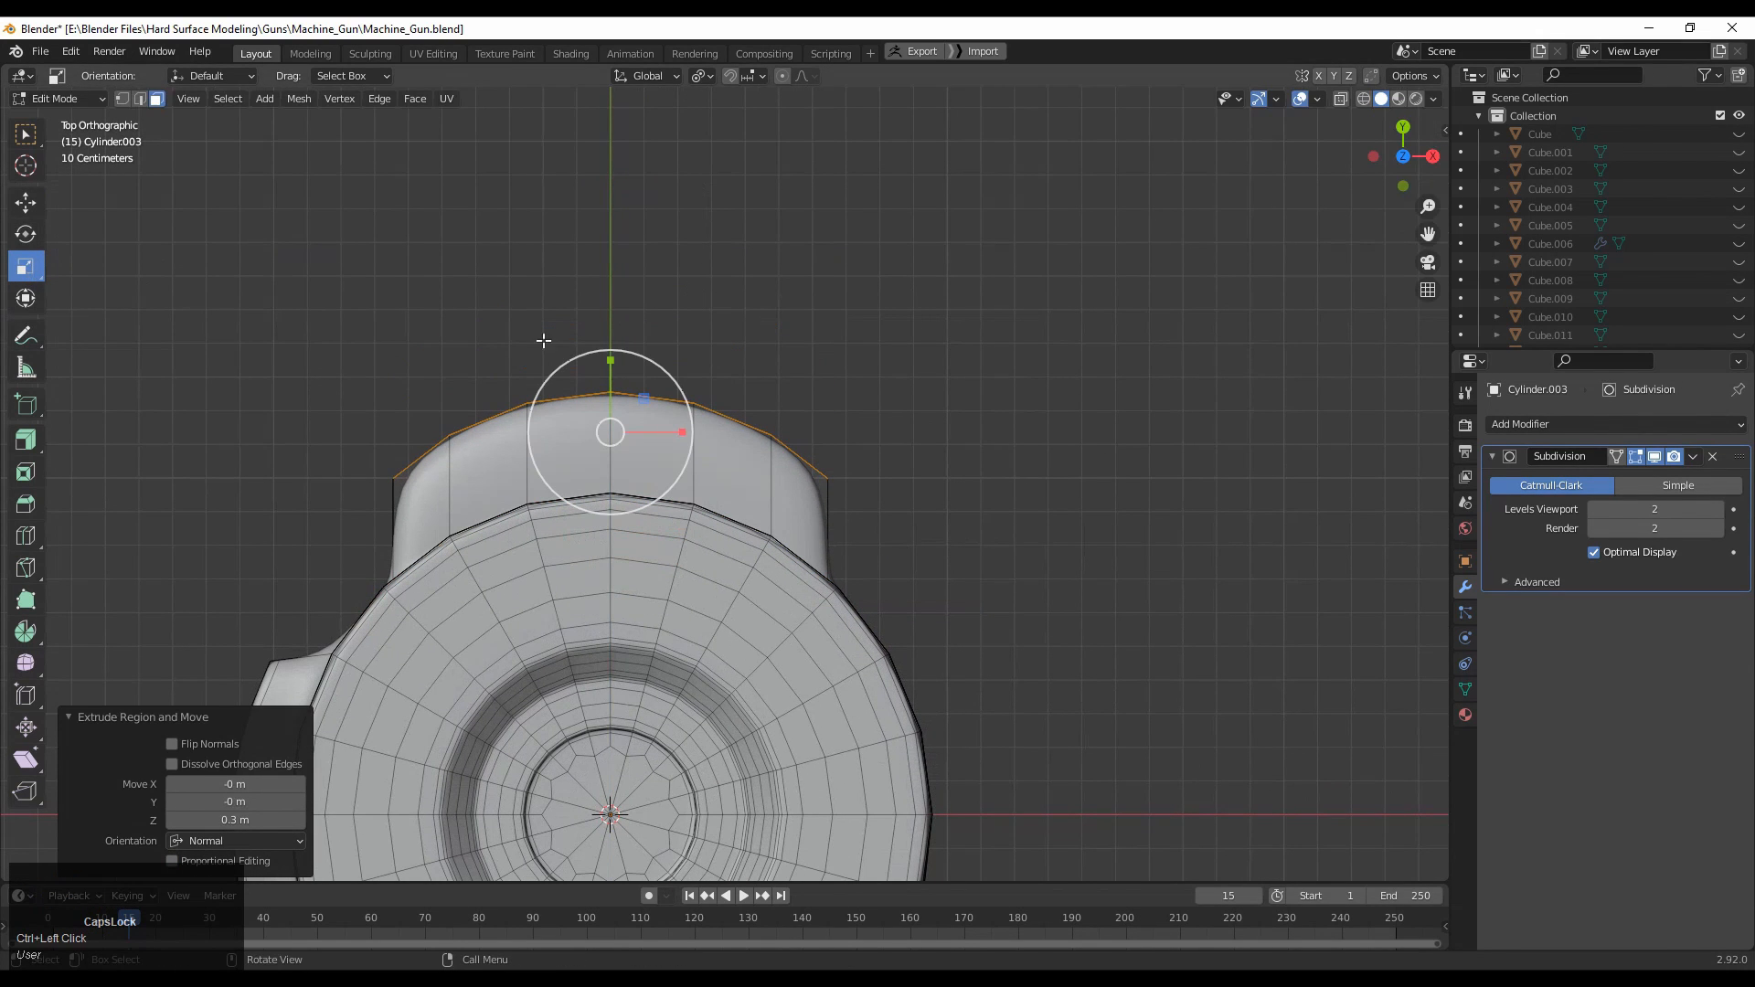
# Flatten the extruded faces by scaling them to 0 along Y, and move them outward 0.1 m along Y.
pyautogui.moveTo(612, 360); pyautogui.dragTo(614, 402)
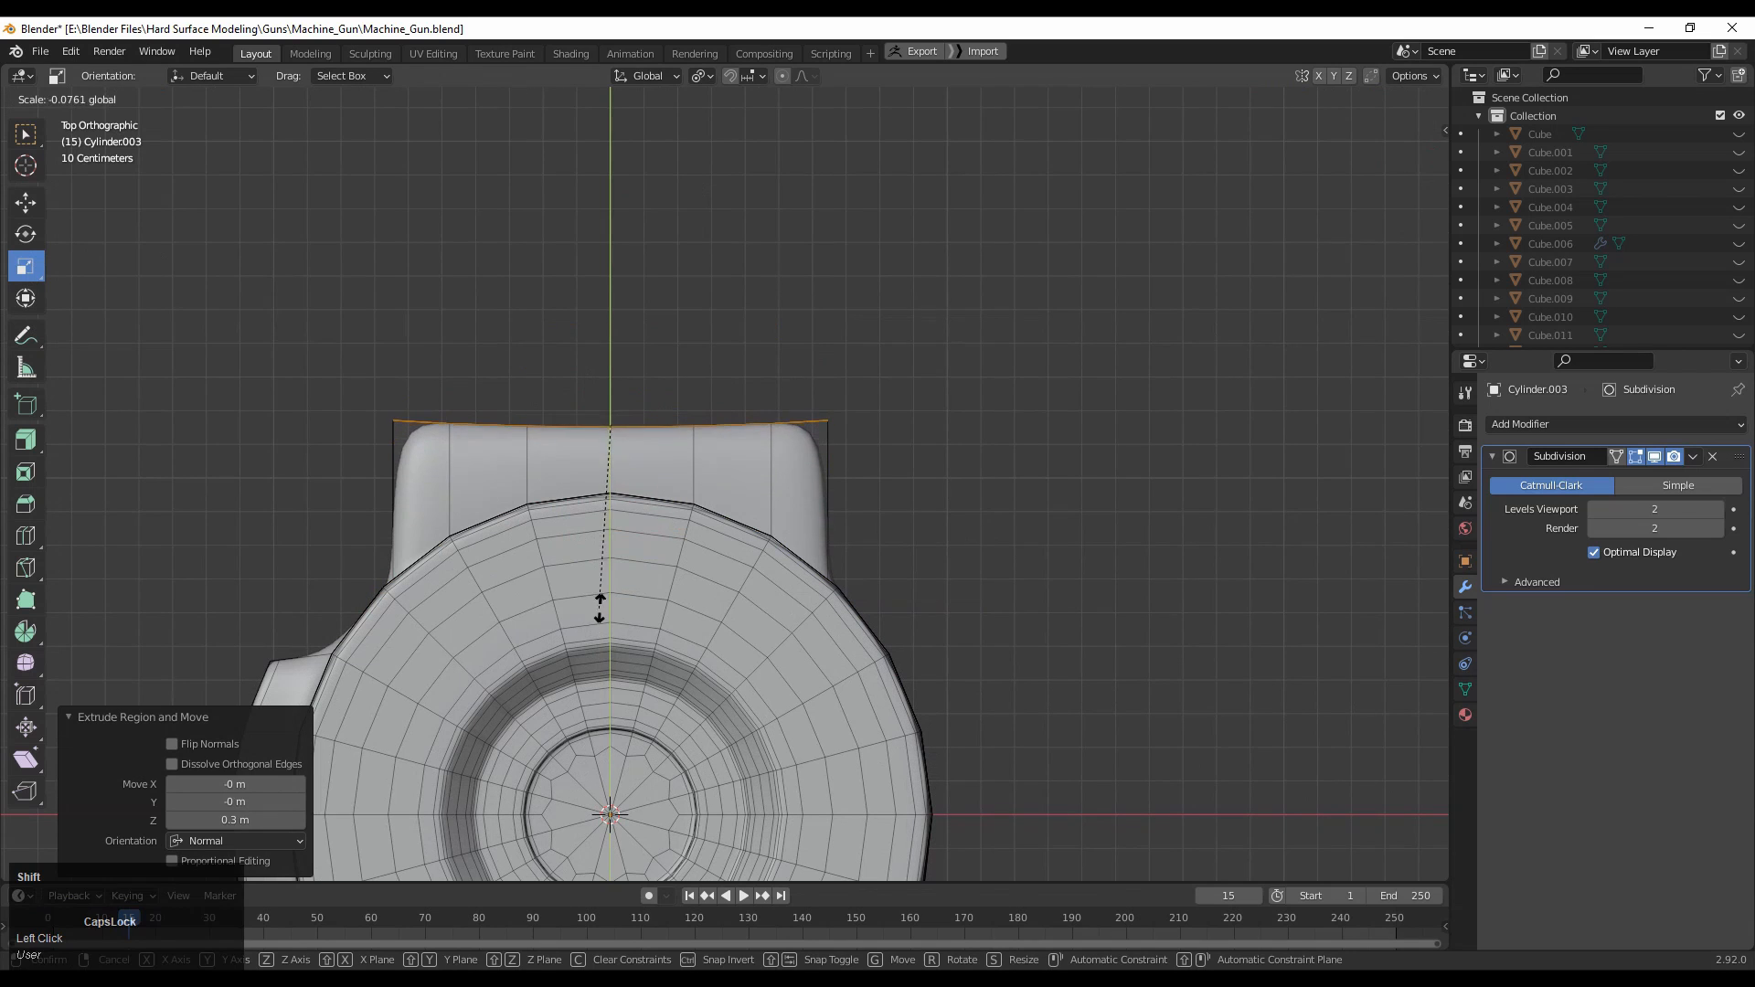
pyautogui.keyDown('ctrl'); pyautogui.moveTo(594, 609); pyautogui.dragTo(593, 606); pyautogui.keyUp('ctrl')
pyautogui.keyDown('shift'); pyautogui.moveTo(593, 606); pyautogui.dragTo(816, 596, button='middle'); pyautogui.keyUp('shift')
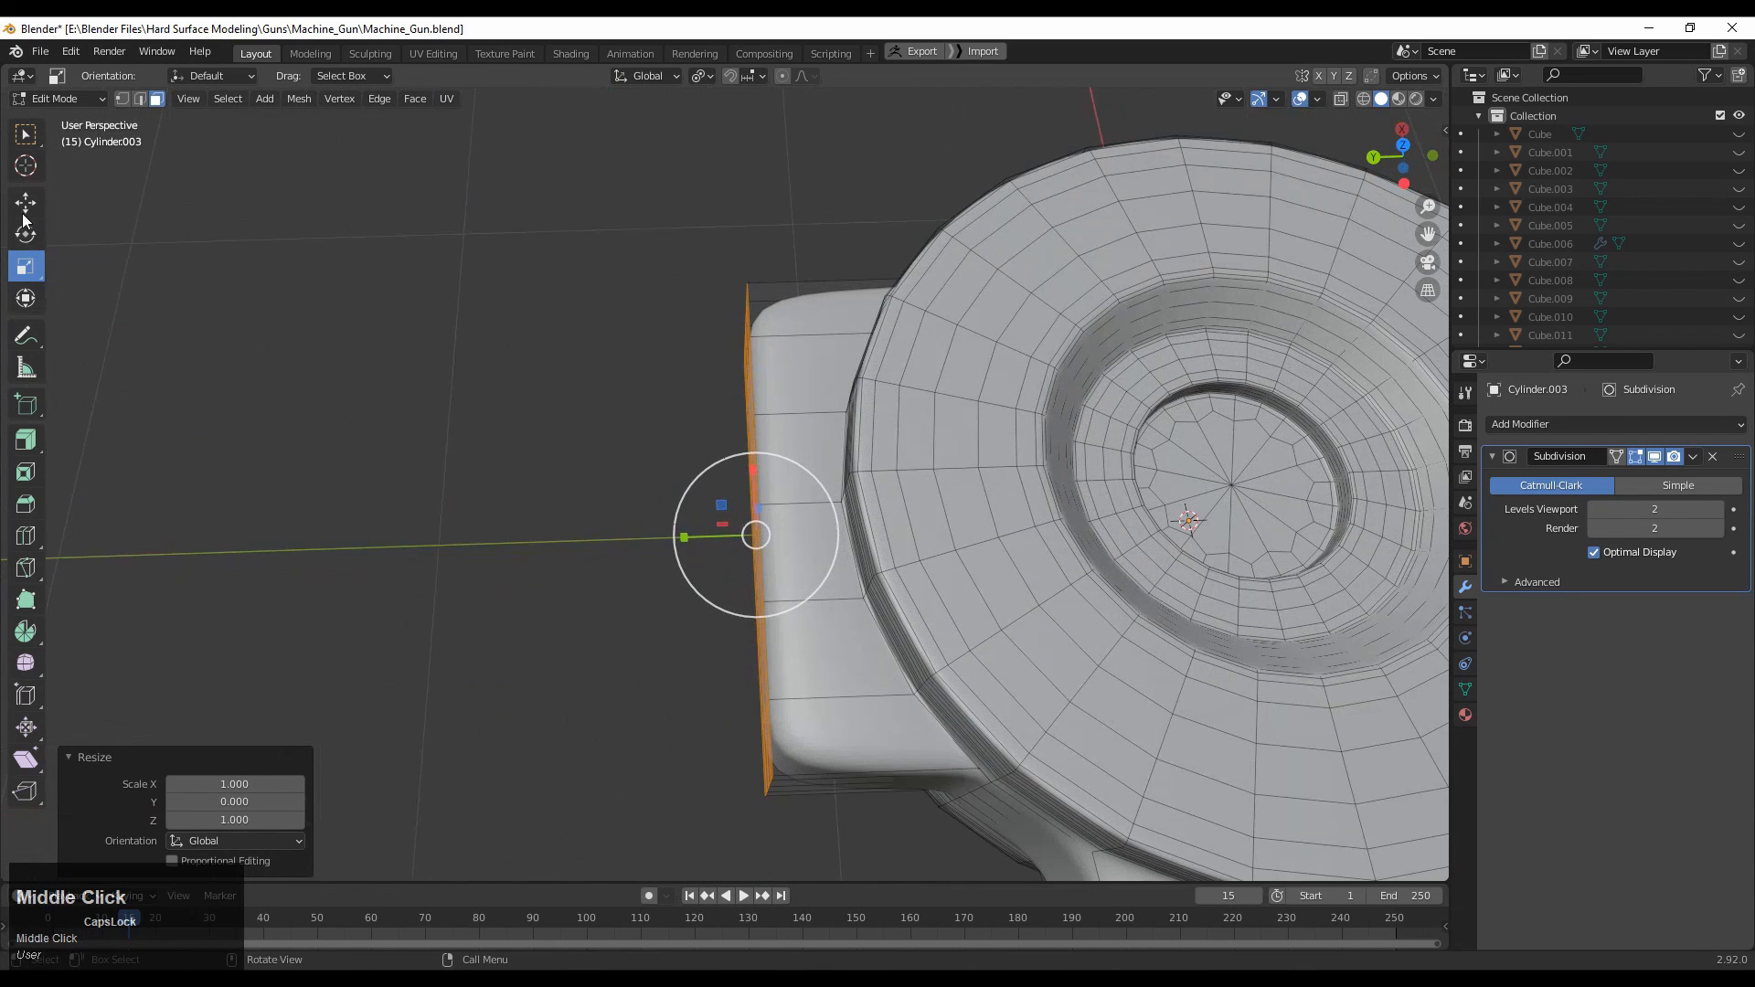
pyautogui.click(1393, 150)
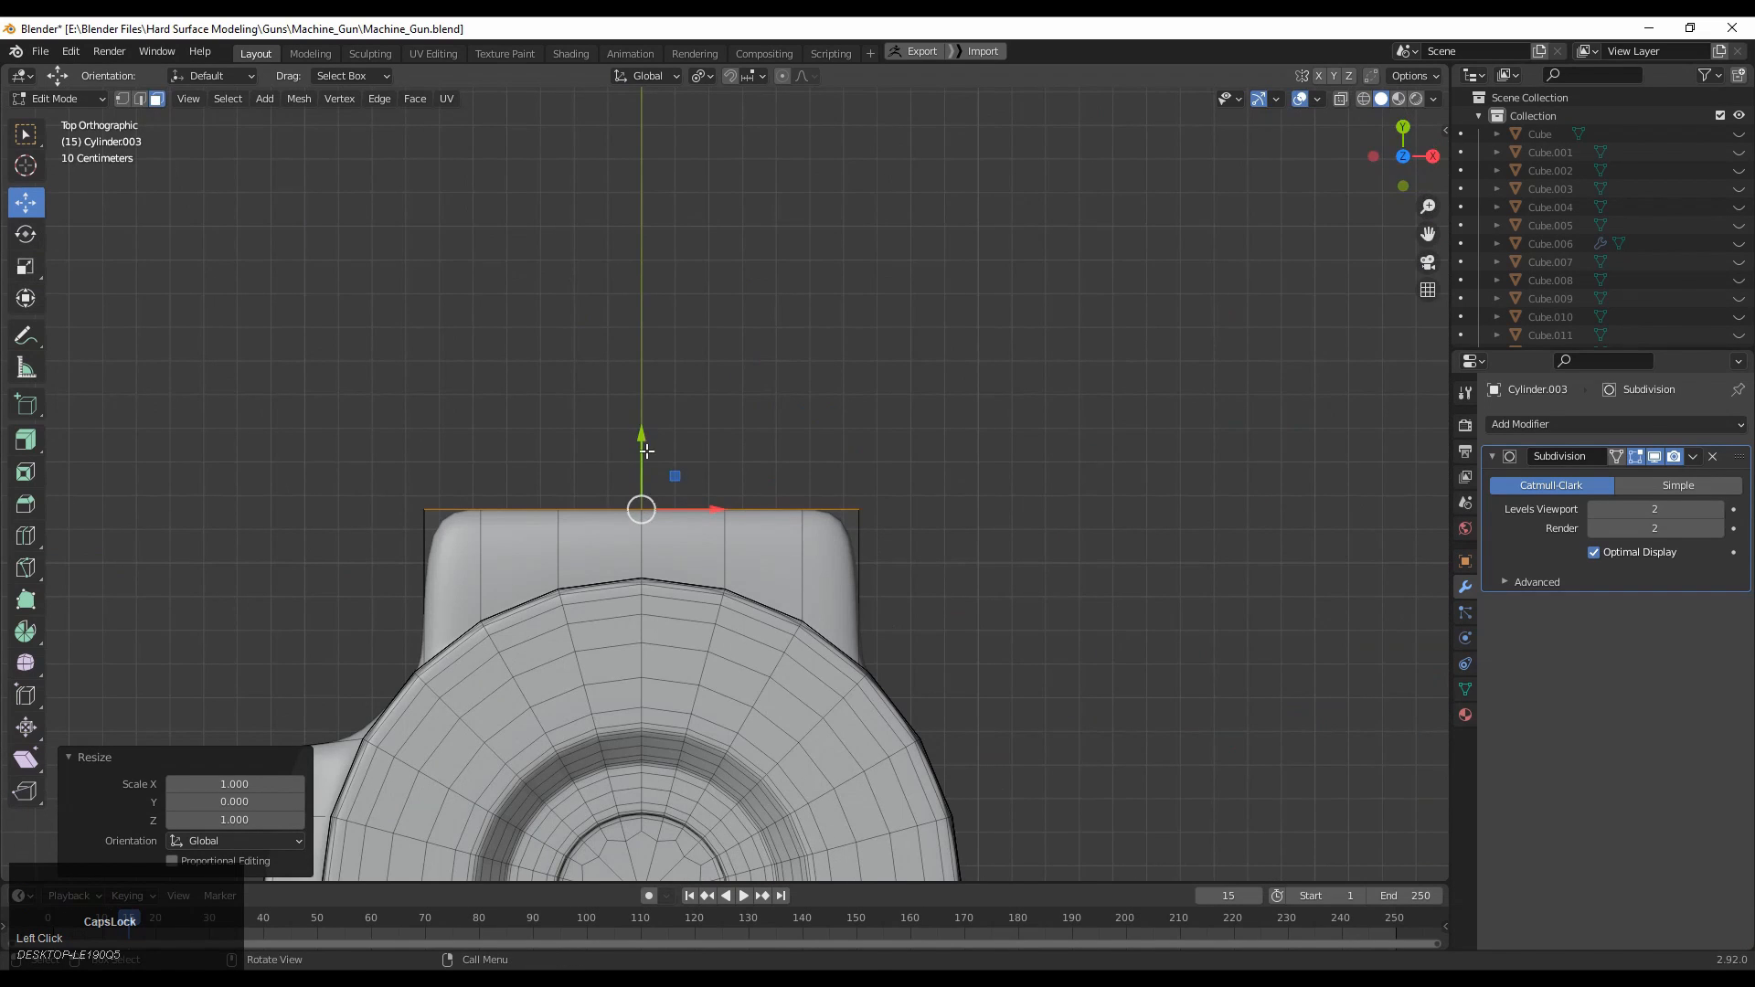
pyautogui.keyDown('ctrl'); pyautogui.moveTo(646, 451); pyautogui.dragTo(643, 419); pyautogui.keyUp('ctrl')
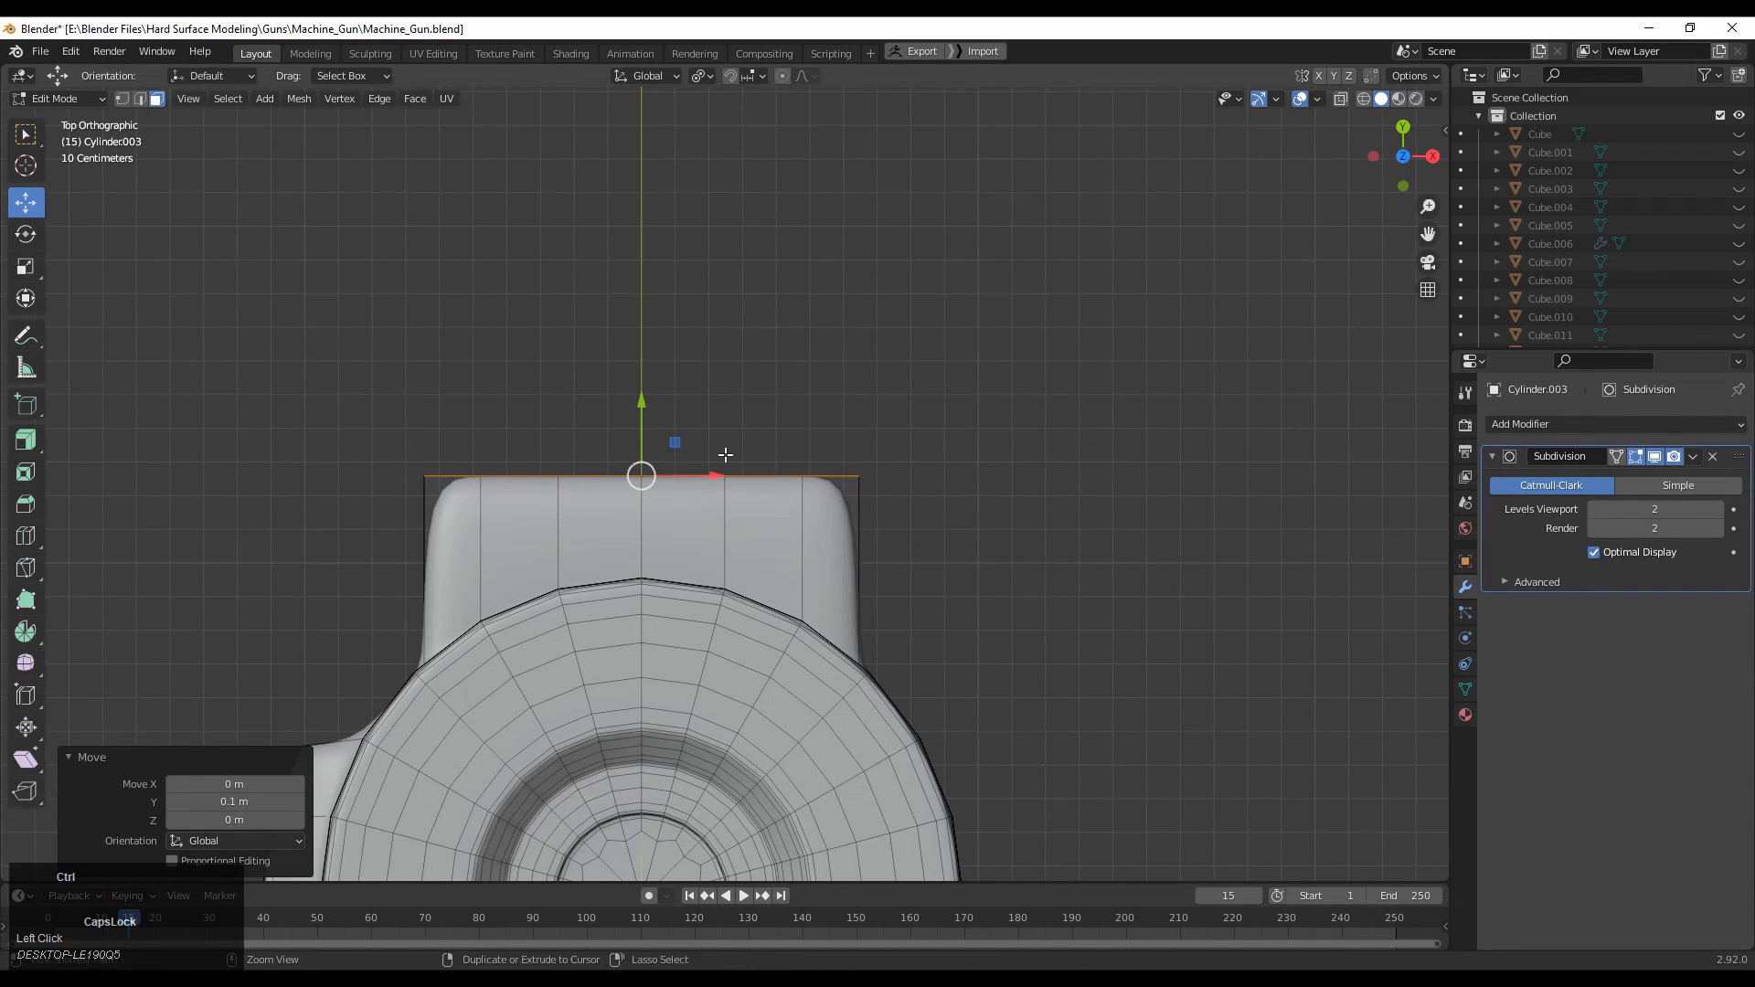
# Add one loop cut around the new block near its outer face with factor -0.9, and flatten it to 0 along Y.
pyautogui.keyDown('shift'); pyautogui.moveTo(856, 555); pyautogui.dragTo(853, 566, button='middle'); pyautogui.keyUp('shift')
pyautogui.keyDown('ctrl'); pyautogui.click(834, 555); pyautogui.keyUp('ctrl')
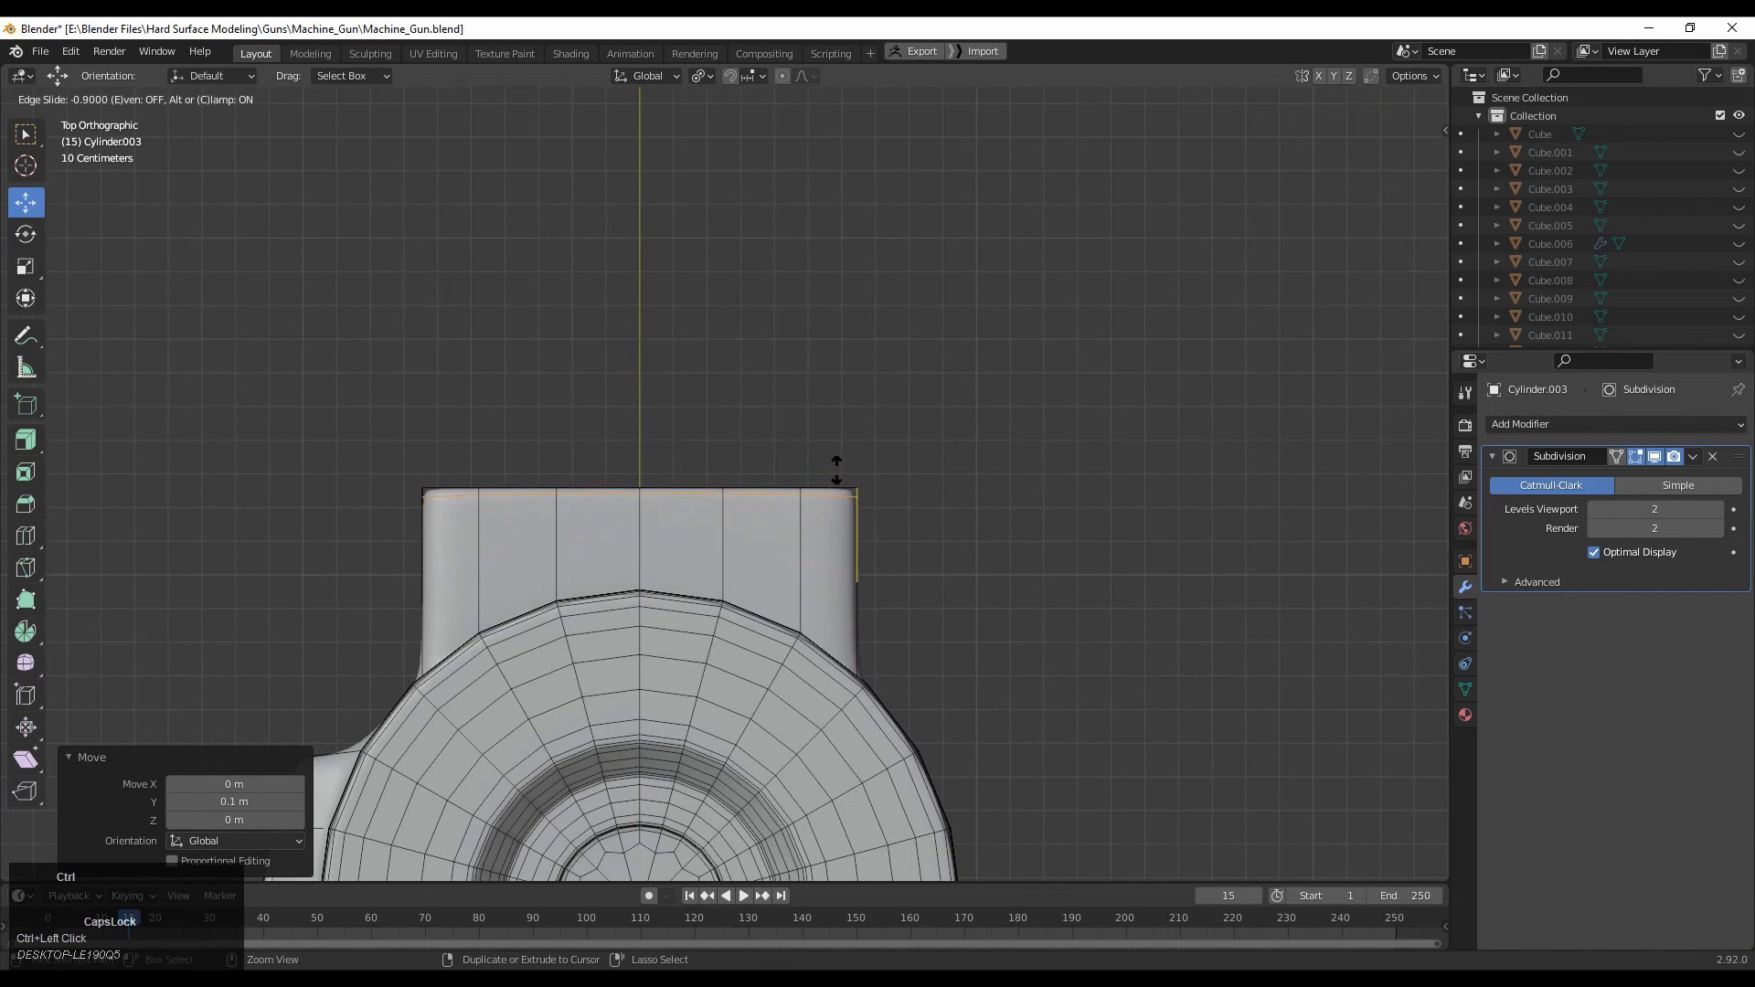
pyautogui.click(719, 466)
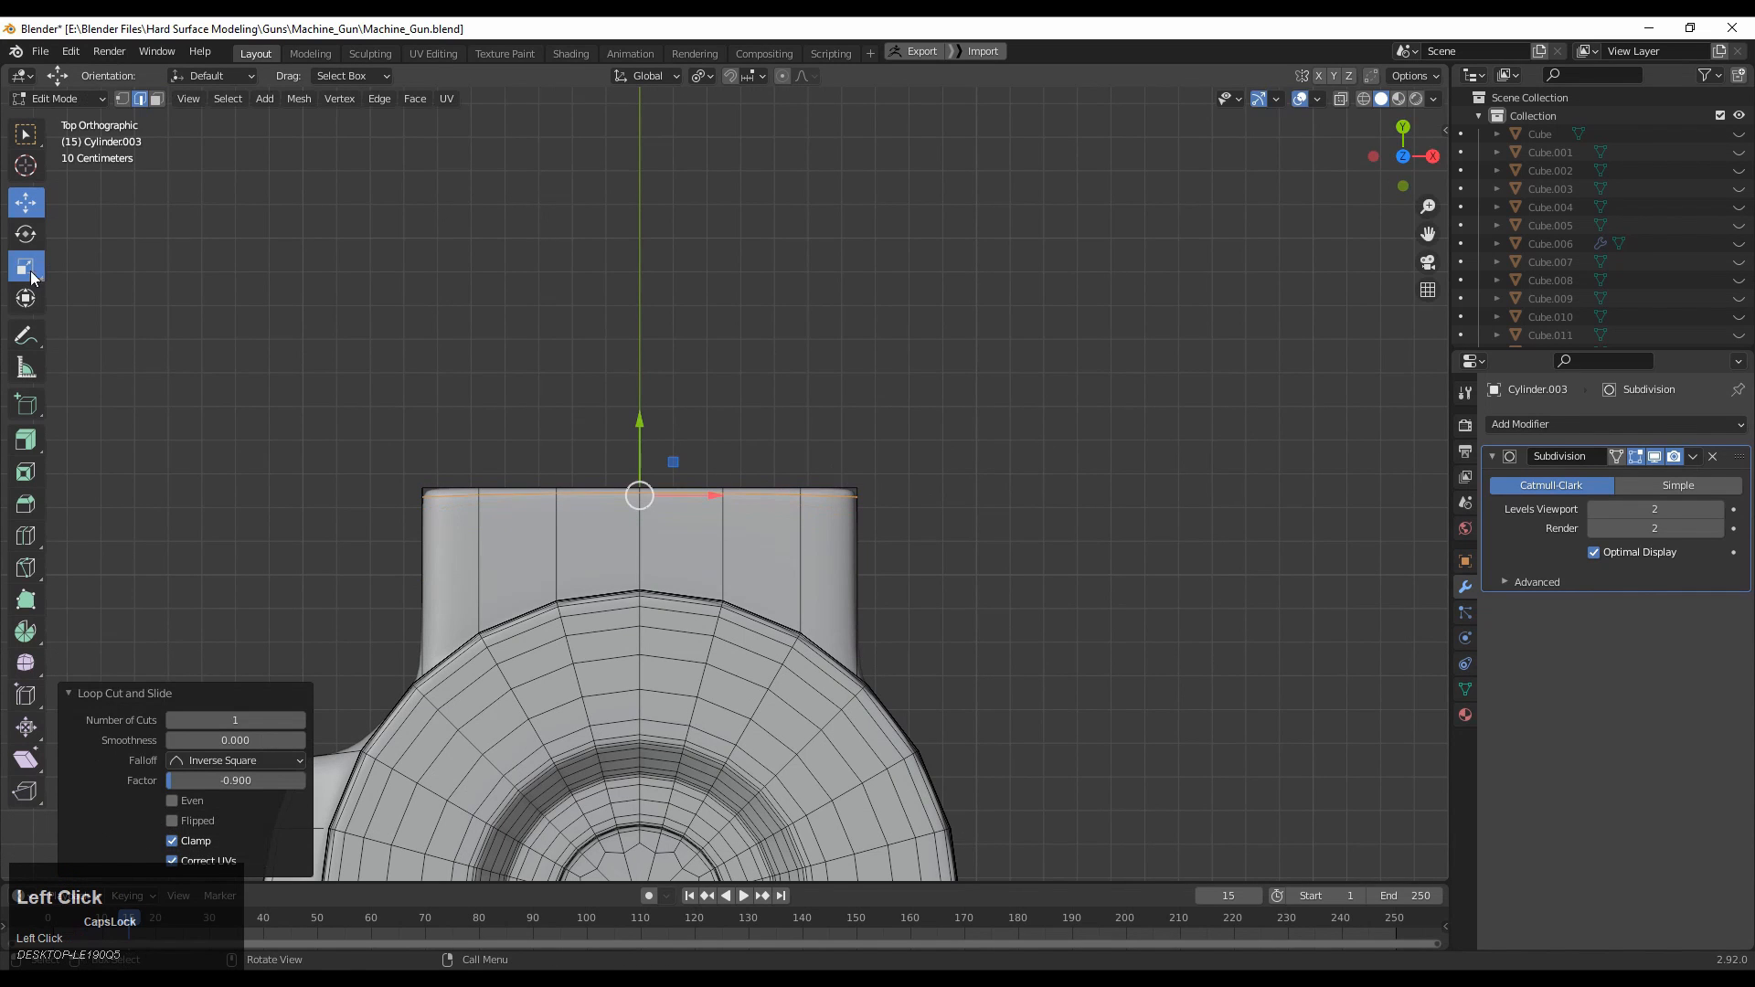
pyautogui.moveTo(631, 424); pyautogui.dragTo(642, 448)
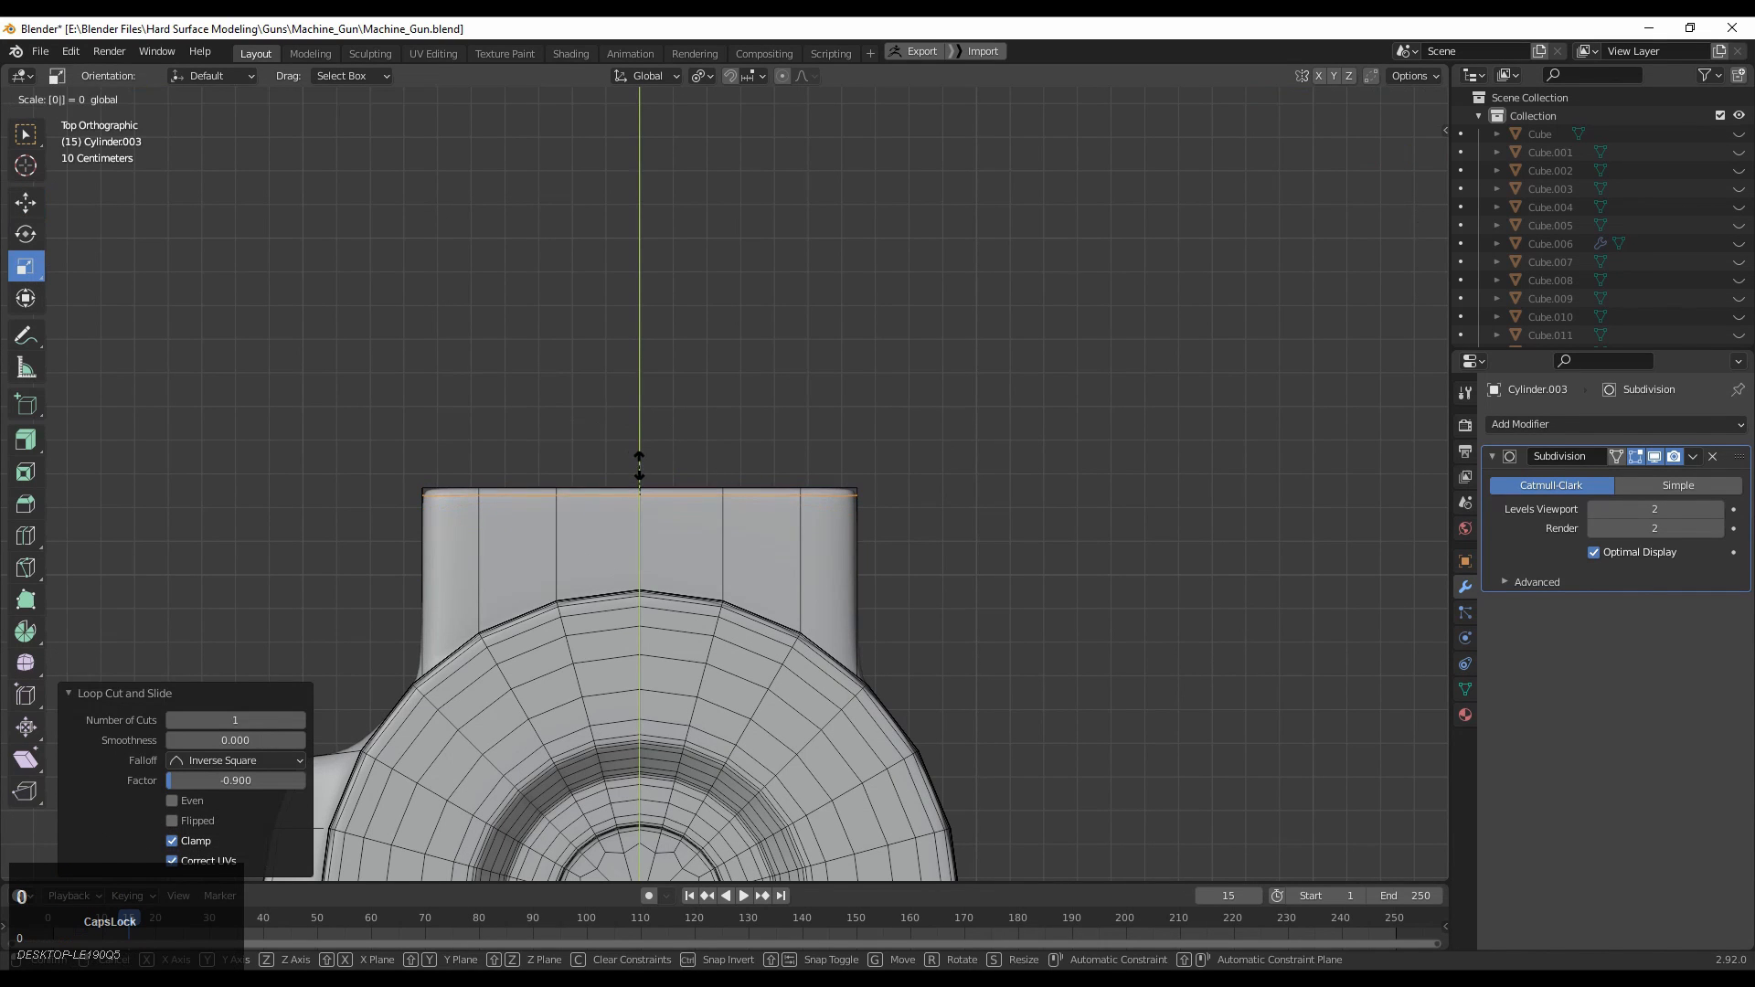
pyautogui.press('Return')
# Move the flattened edge loop along Y by about -0.027 m and fine-tune its position.
pyautogui.keyDown('ctrl'); pyautogui.moveTo(537, 441); pyautogui.dragTo(545, 455, button='middle'); pyautogui.keyUp('ctrl')
pyautogui.moveTo(572, 437); pyautogui.dragTo(570, 465)
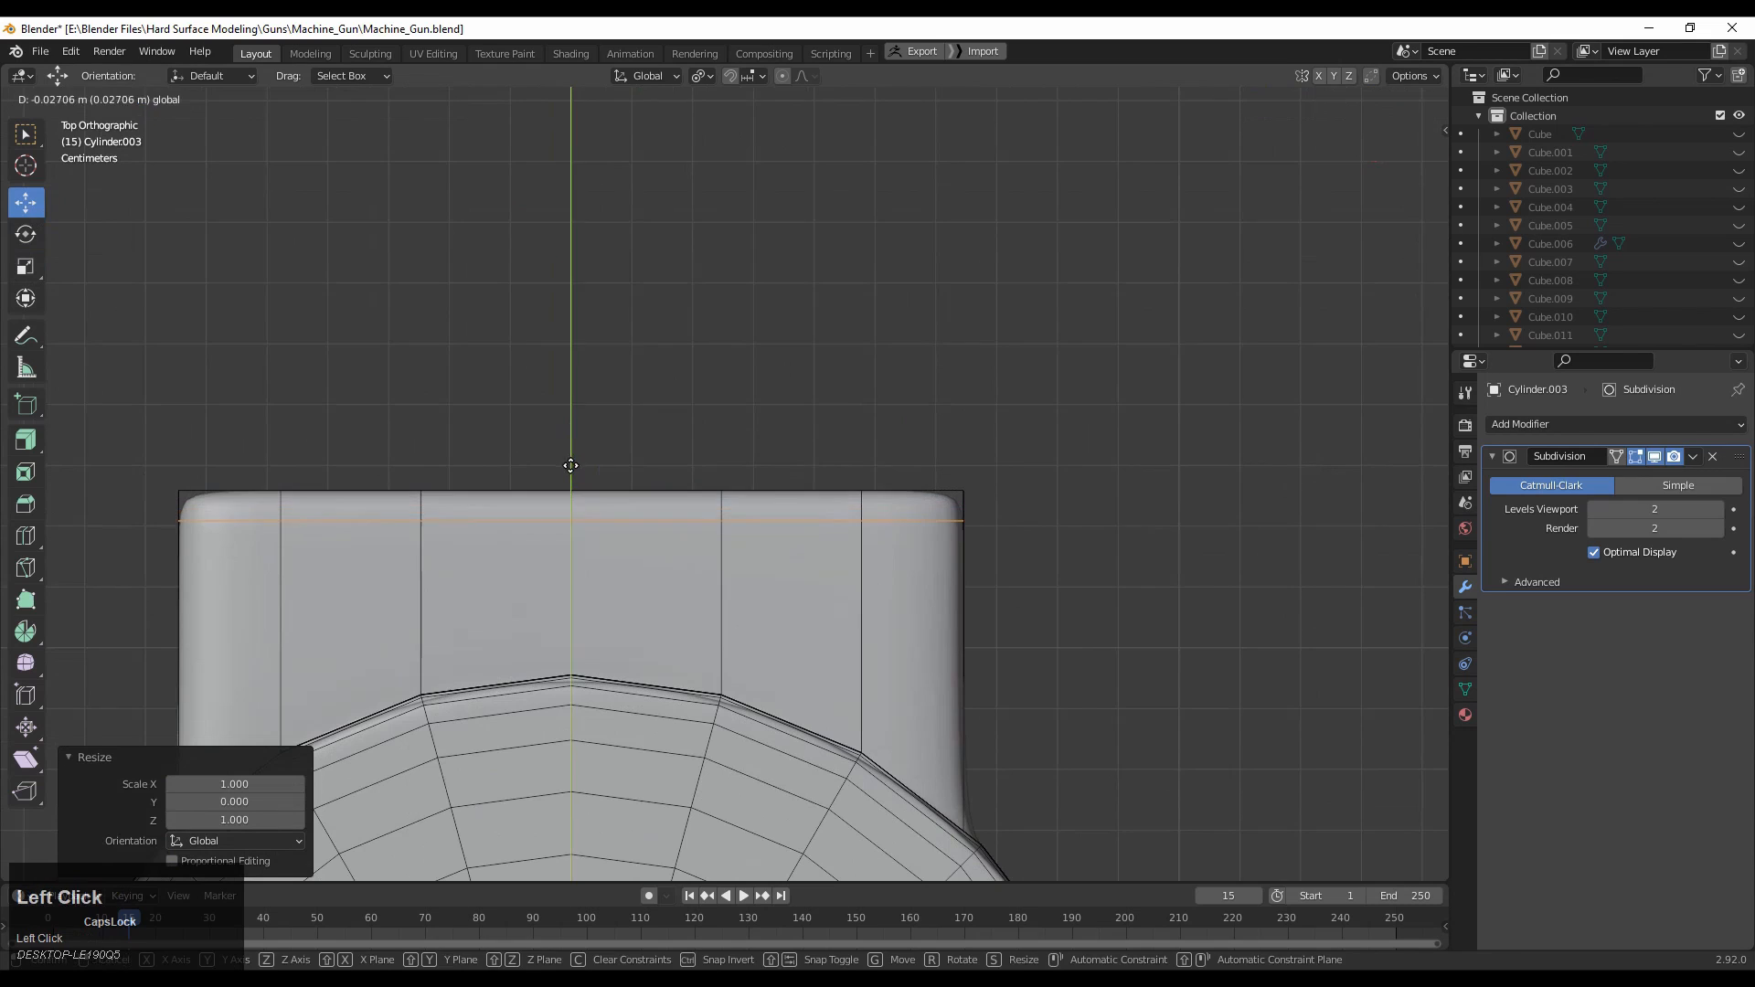
pyautogui.moveTo(576, 360); pyautogui.dragTo(578, 365)
# Select all faces on the new block's flat outer side and inset them by about 0.051 m.
pyautogui.moveTo(578, 366); pyautogui.dragTo(749, 513, button='middle')
pyautogui.click(493, 535)
pyautogui.press('3')
pyautogui.click(529, 674)
pyautogui.moveTo(621, 667); pyautogui.dragTo(436, 494, button='middle')
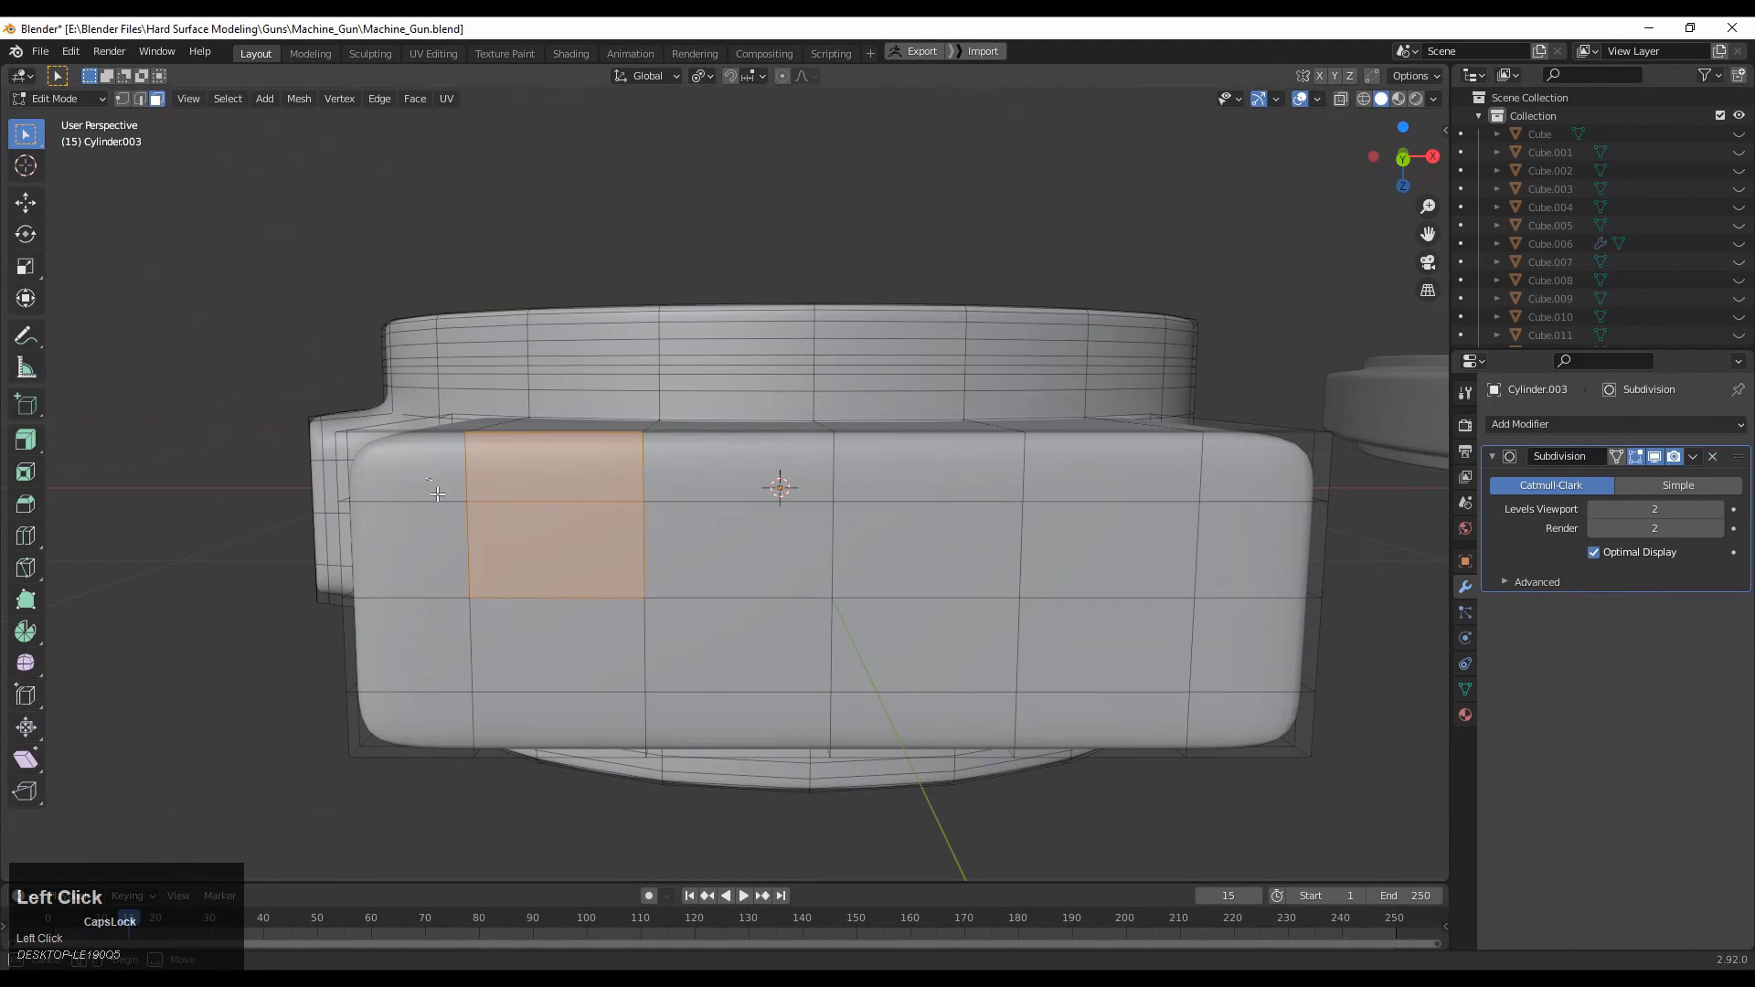
pyautogui.moveTo(1233, 707); pyautogui.dragTo(1233, 708)
pyautogui.keyDown('shift'); pyautogui.moveTo(1233, 707); pyautogui.dragTo(1157, 595, button='middle'); pyautogui.keyUp('shift')
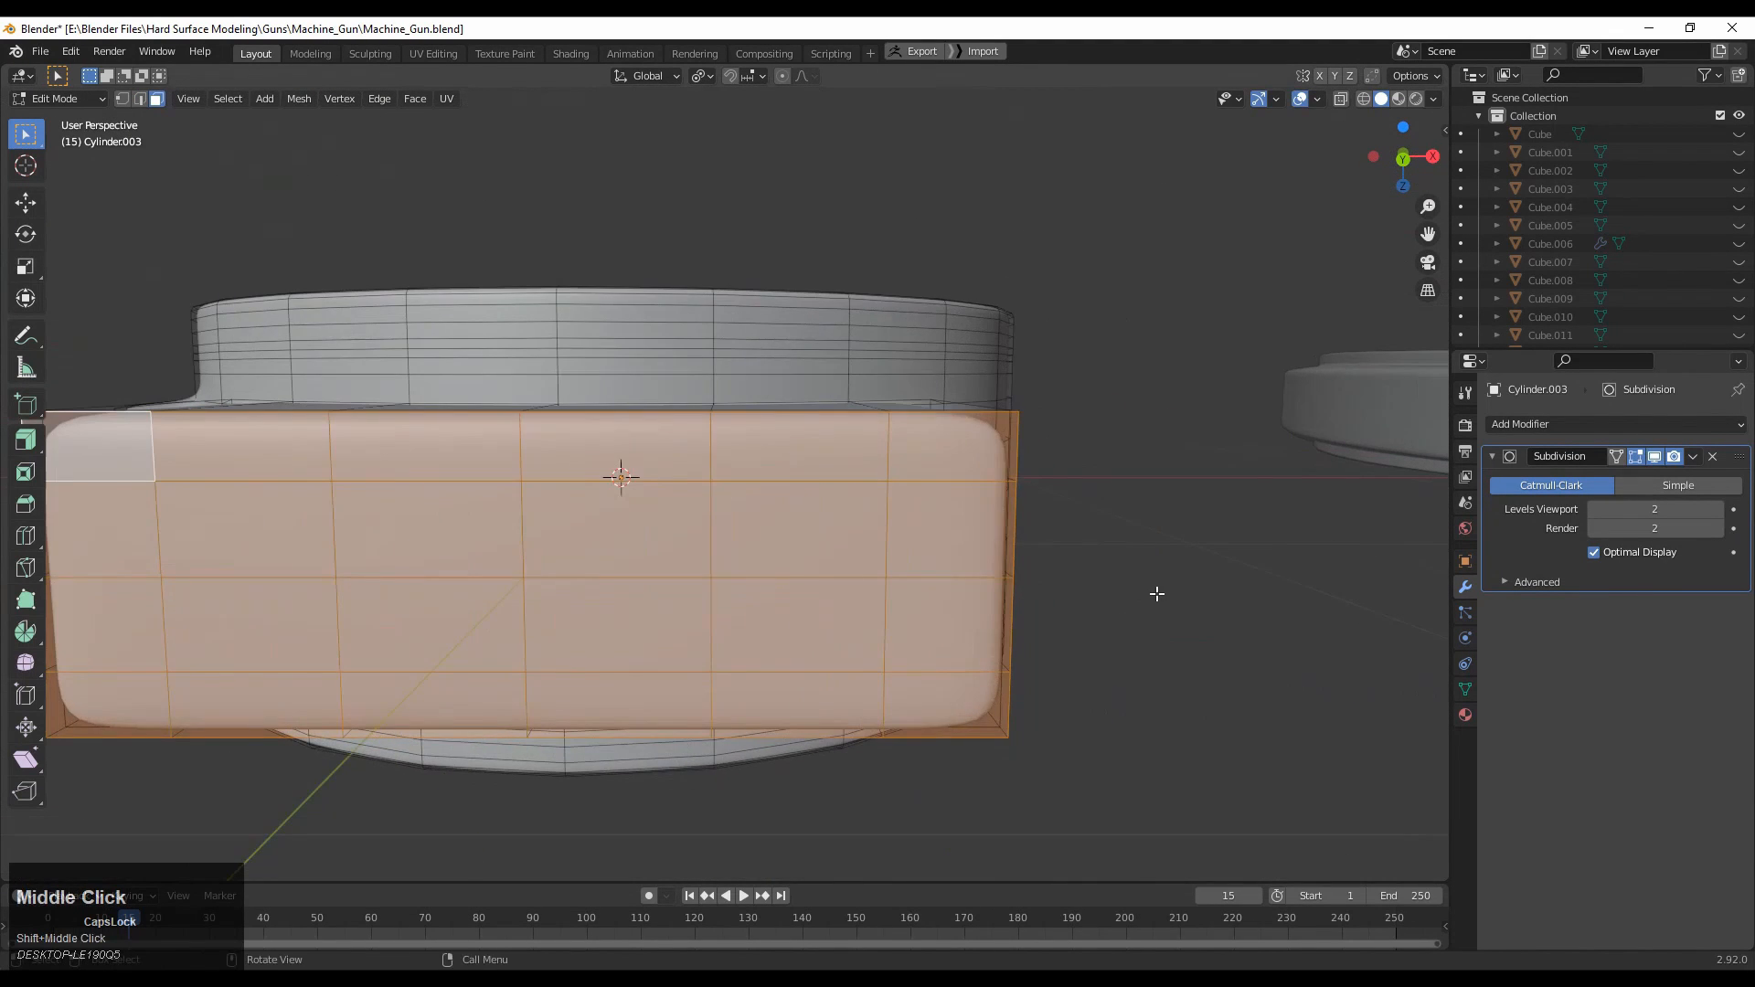
pyautogui.press('i')
pyautogui.click(1131, 588)
# Scale the inset faces along the Z axis to about 0.822.
pyautogui.keyDown('shift'); pyautogui.moveTo(330, 416); pyautogui.dragTo(411, 411, button='middle'); pyautogui.keyUp('shift')
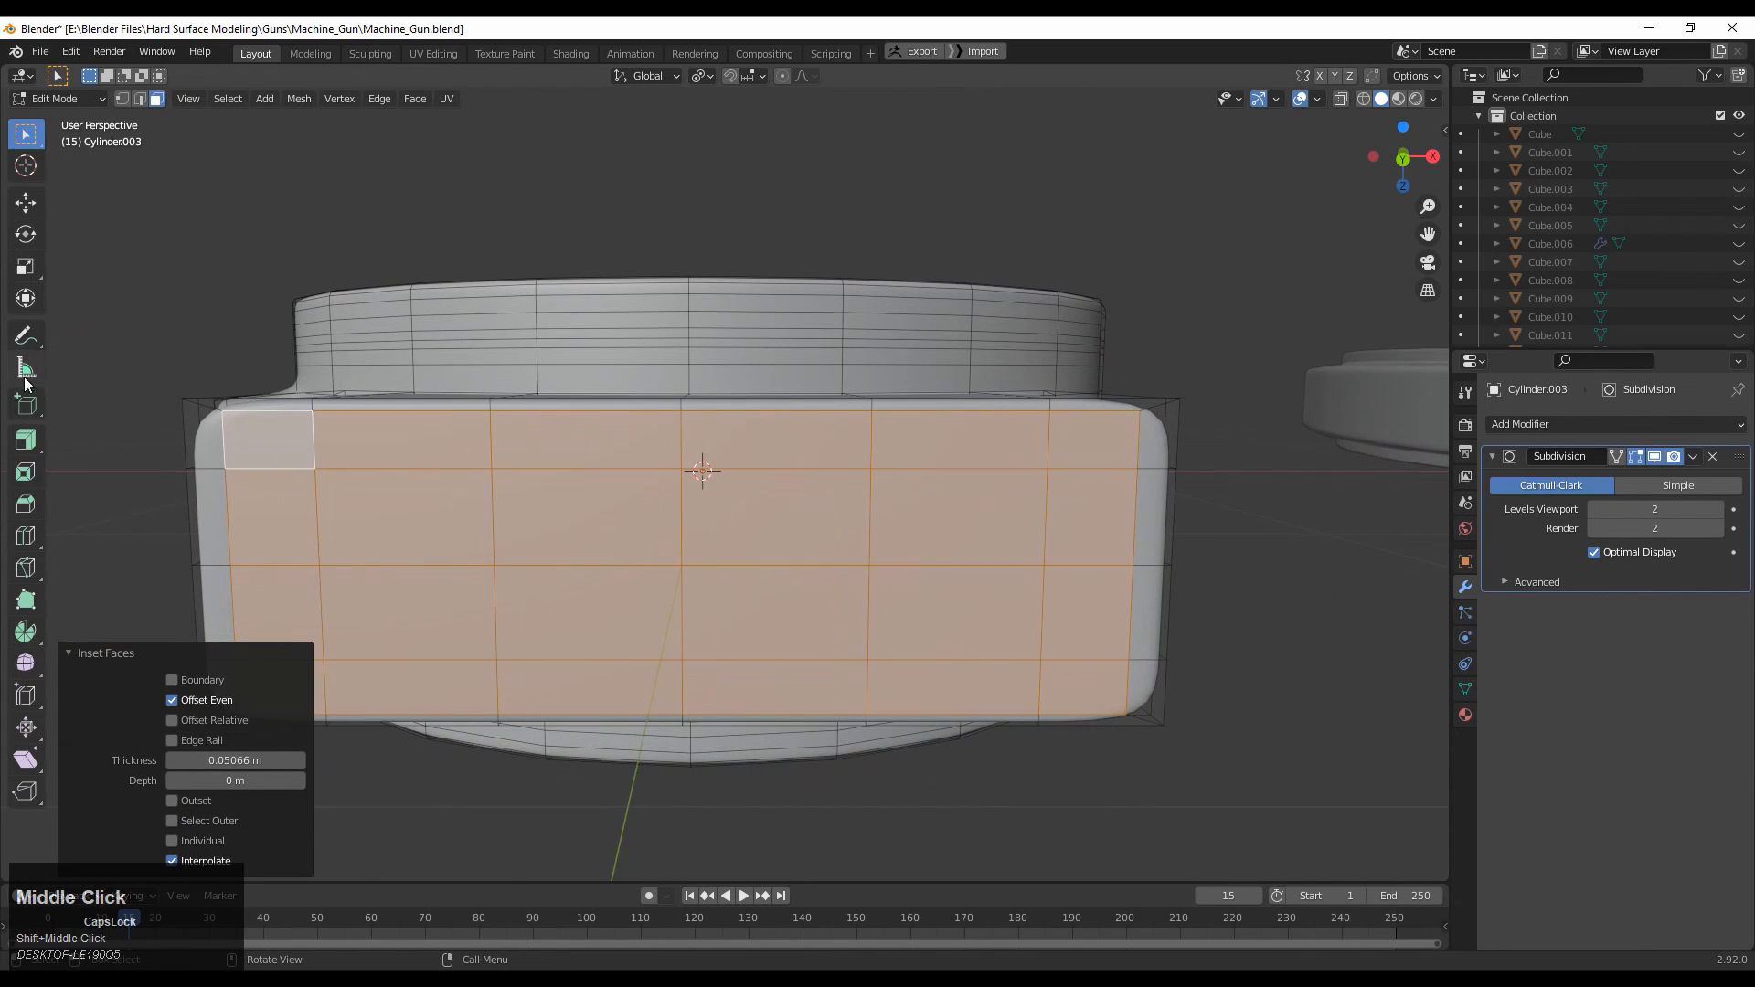
pyautogui.click(26, 268)
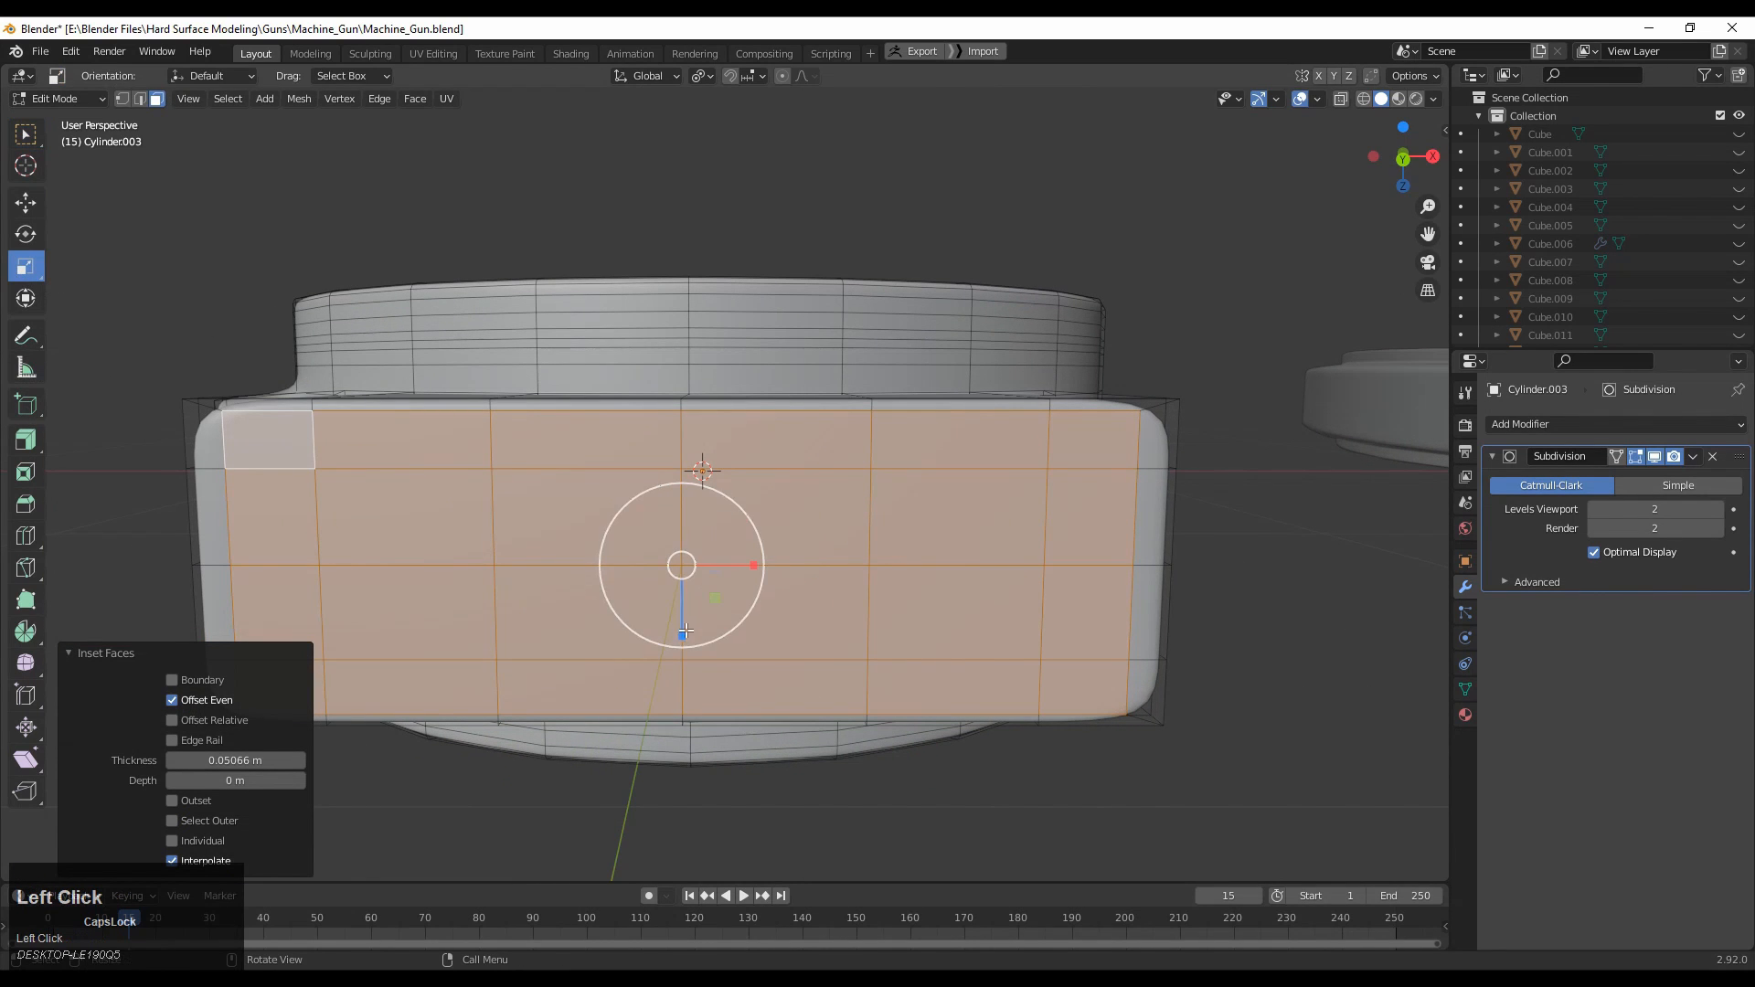
pyautogui.moveTo(684, 632); pyautogui.dragTo(680, 598)
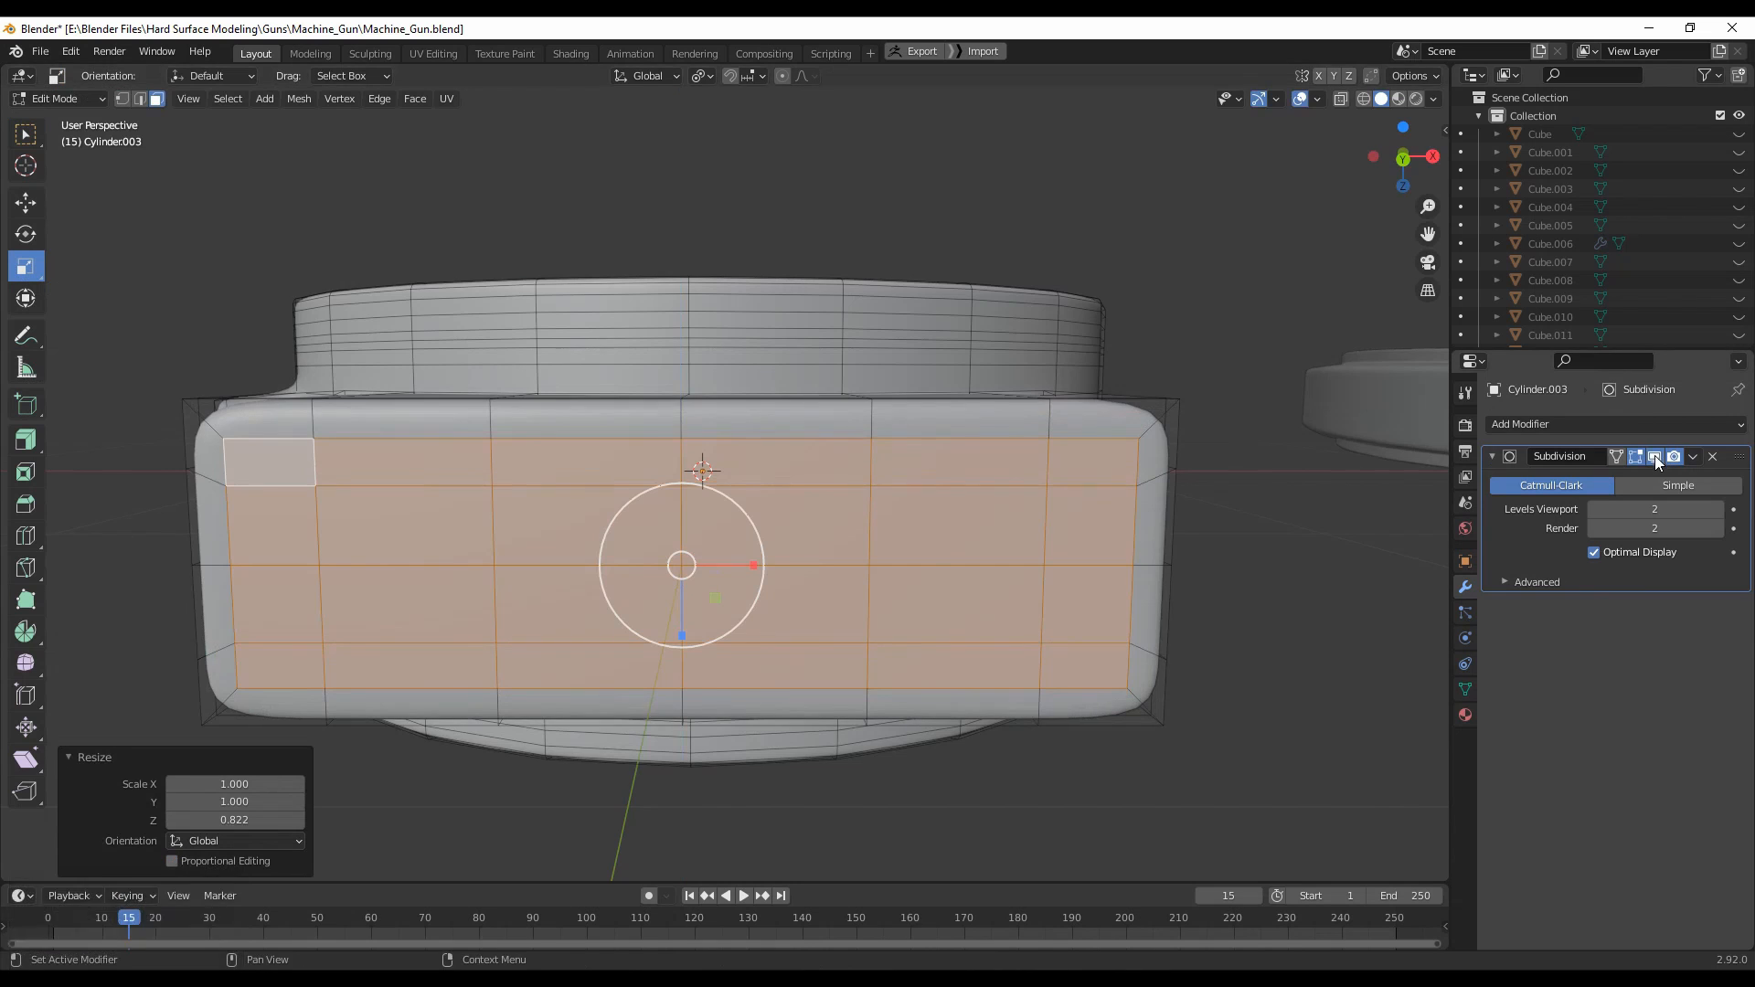
# Turn off the Subdivision viewport display, scale the inset faces up uniformly by about 1.05 and adjust them along Z.
pyautogui.moveTo(694, 566); pyautogui.dragTo(914, 548, button='middle')
pyautogui.press('s')
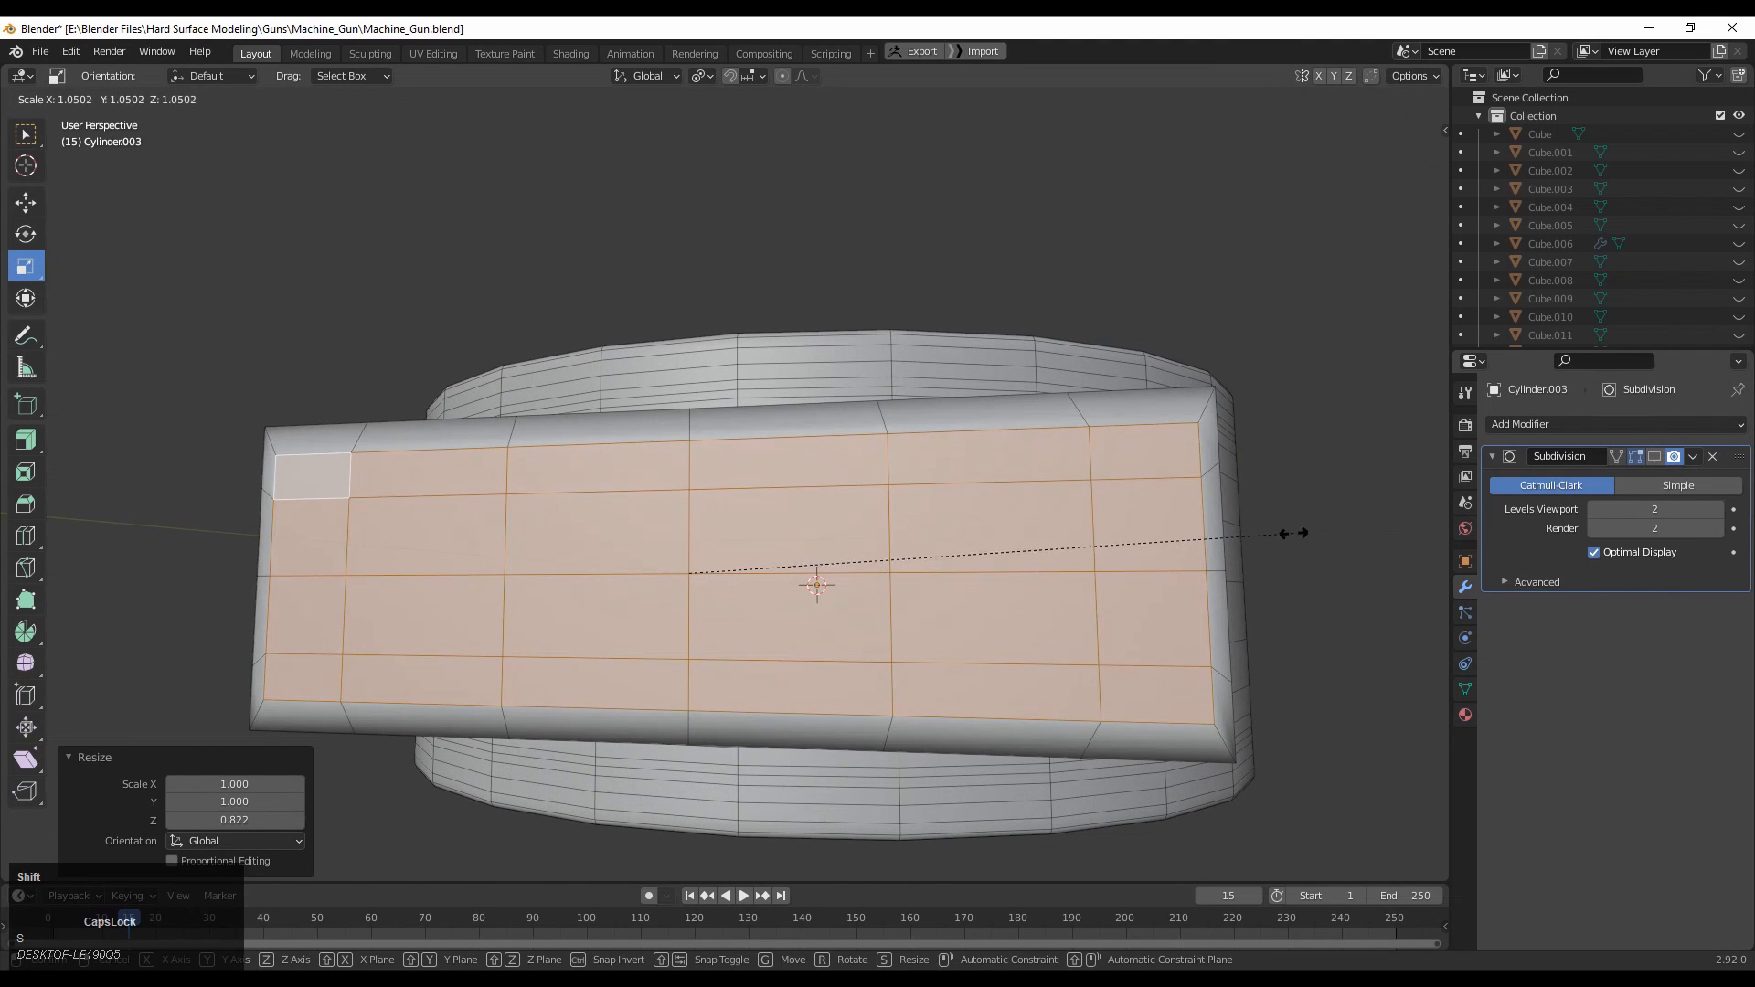
pyautogui.click(1275, 528)
pyautogui.moveTo(688, 646)
pyautogui.mouseDown()
pyautogui.moveTo(692, 677)
pyautogui.moveTo(692, 655)
pyautogui.mouseUp()
pyautogui.moveTo(796, 602); pyautogui.dragTo(811, 470, button='middle')
# Leave Edit Mode, deselect the part and show the Subdivision modifier in the viewport again.
pyautogui.press('Tab')
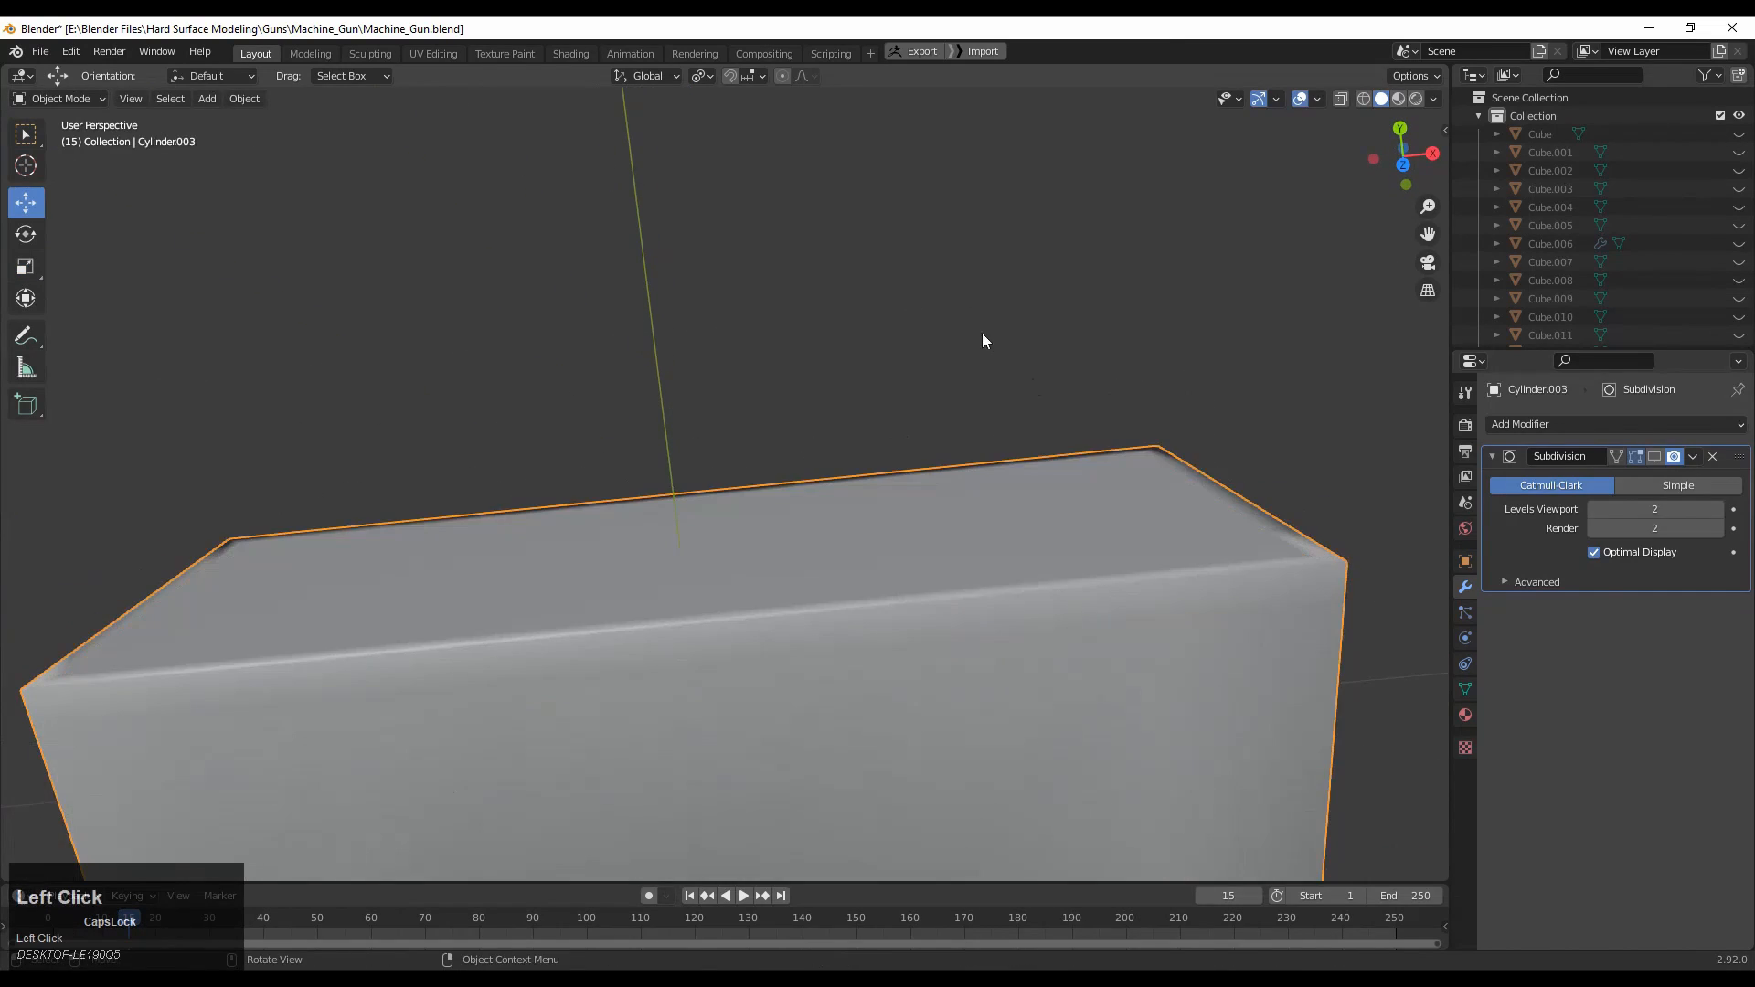
pyautogui.click(980, 337)
pyautogui.scroll(-5, 1130, 410)
pyautogui.moveTo(1066, 430); pyautogui.dragTo(960, 587, button='middle')
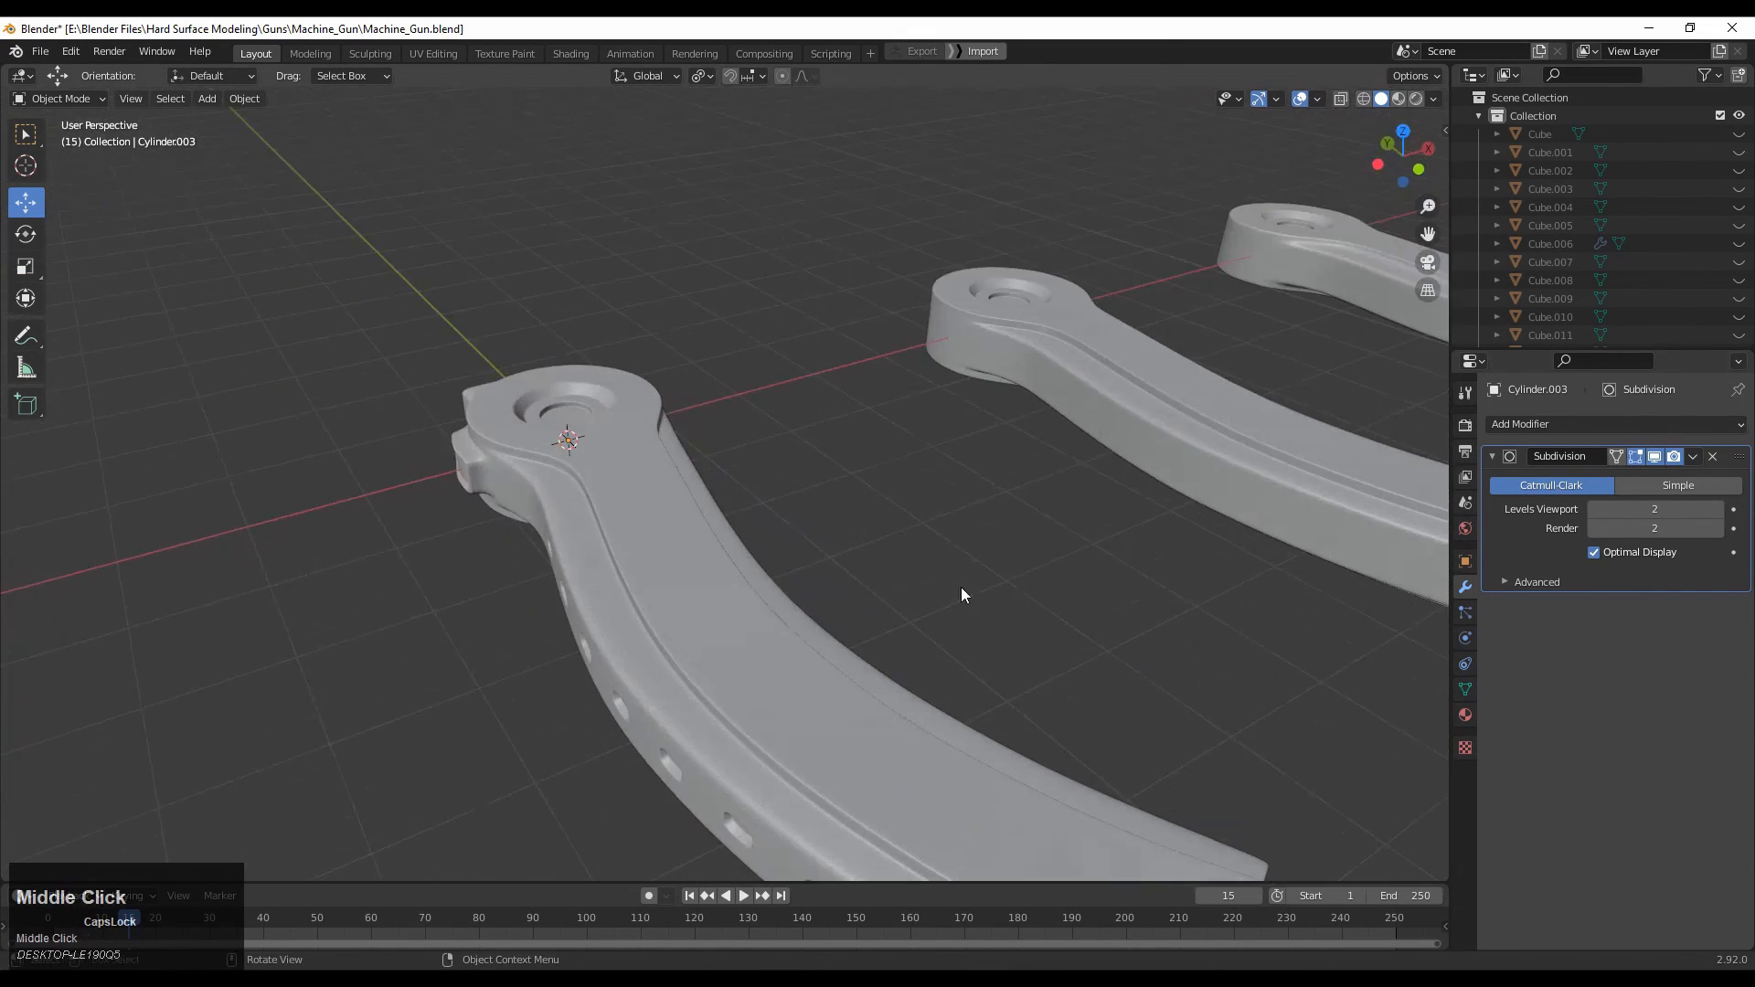
# Open the curved part in Edit Mode and select two-by-two face patches on the block side of the round end's top ring.
pyautogui.click(713, 523)
pyautogui.press('Tab')
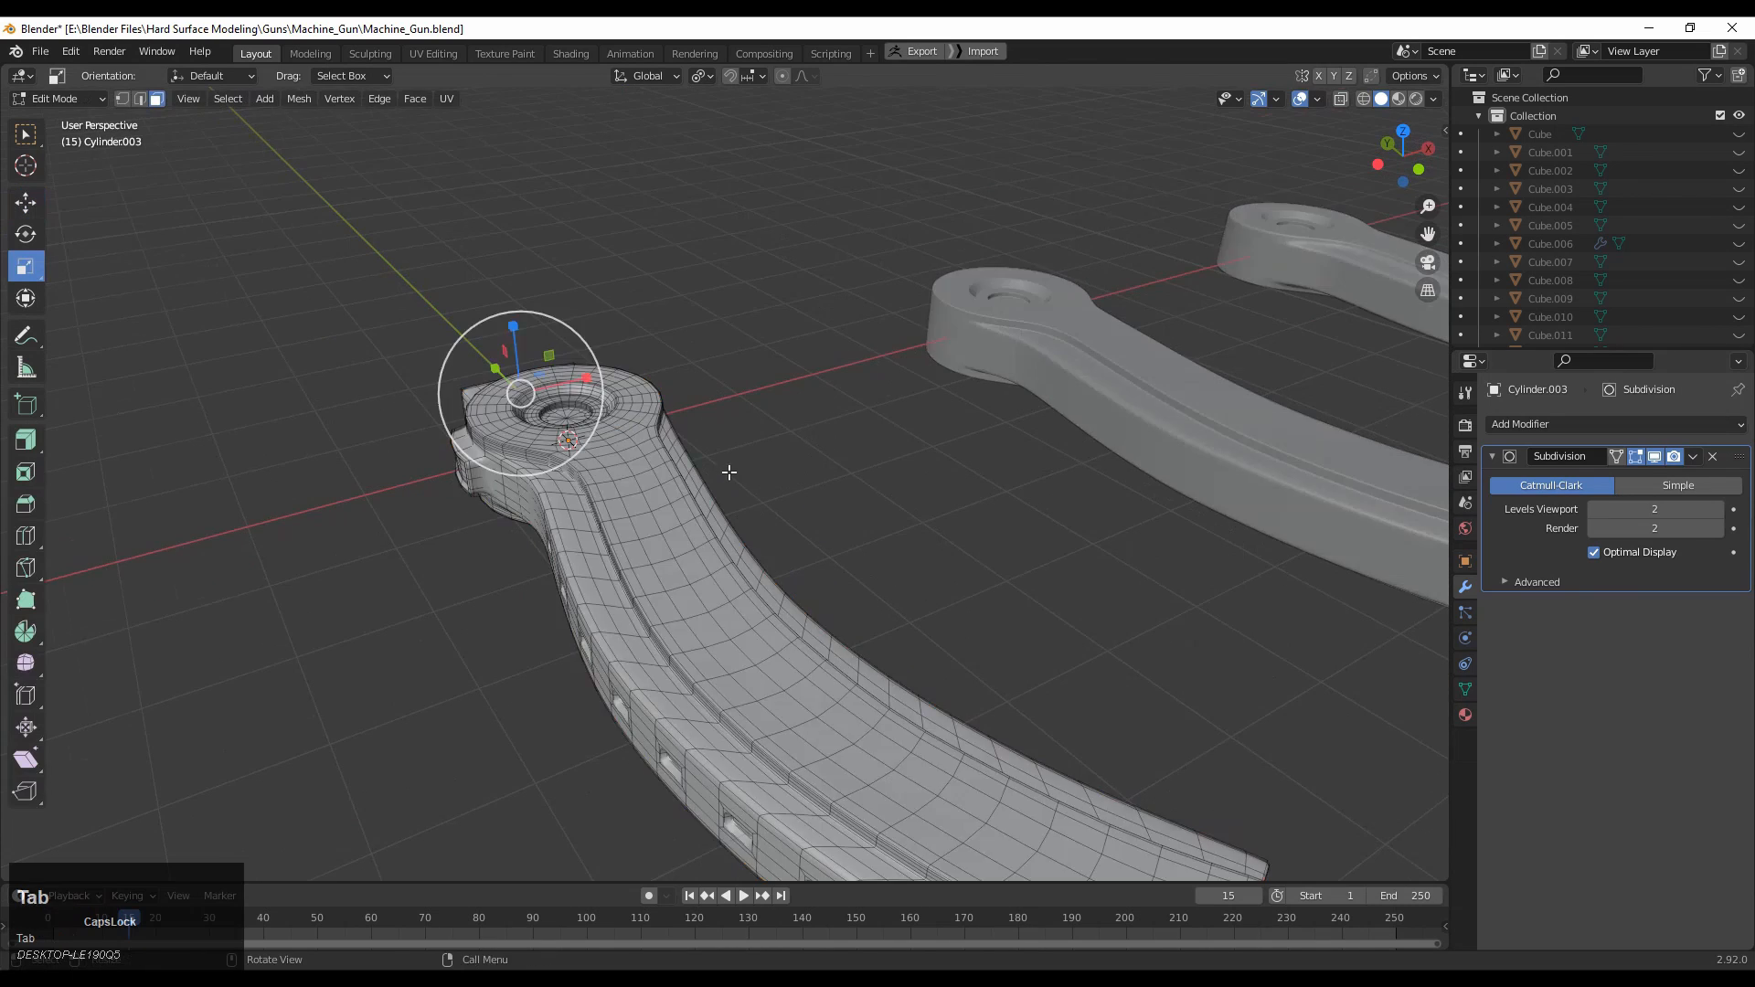
pyautogui.moveTo(728, 469); pyautogui.dragTo(686, 509, button='middle')
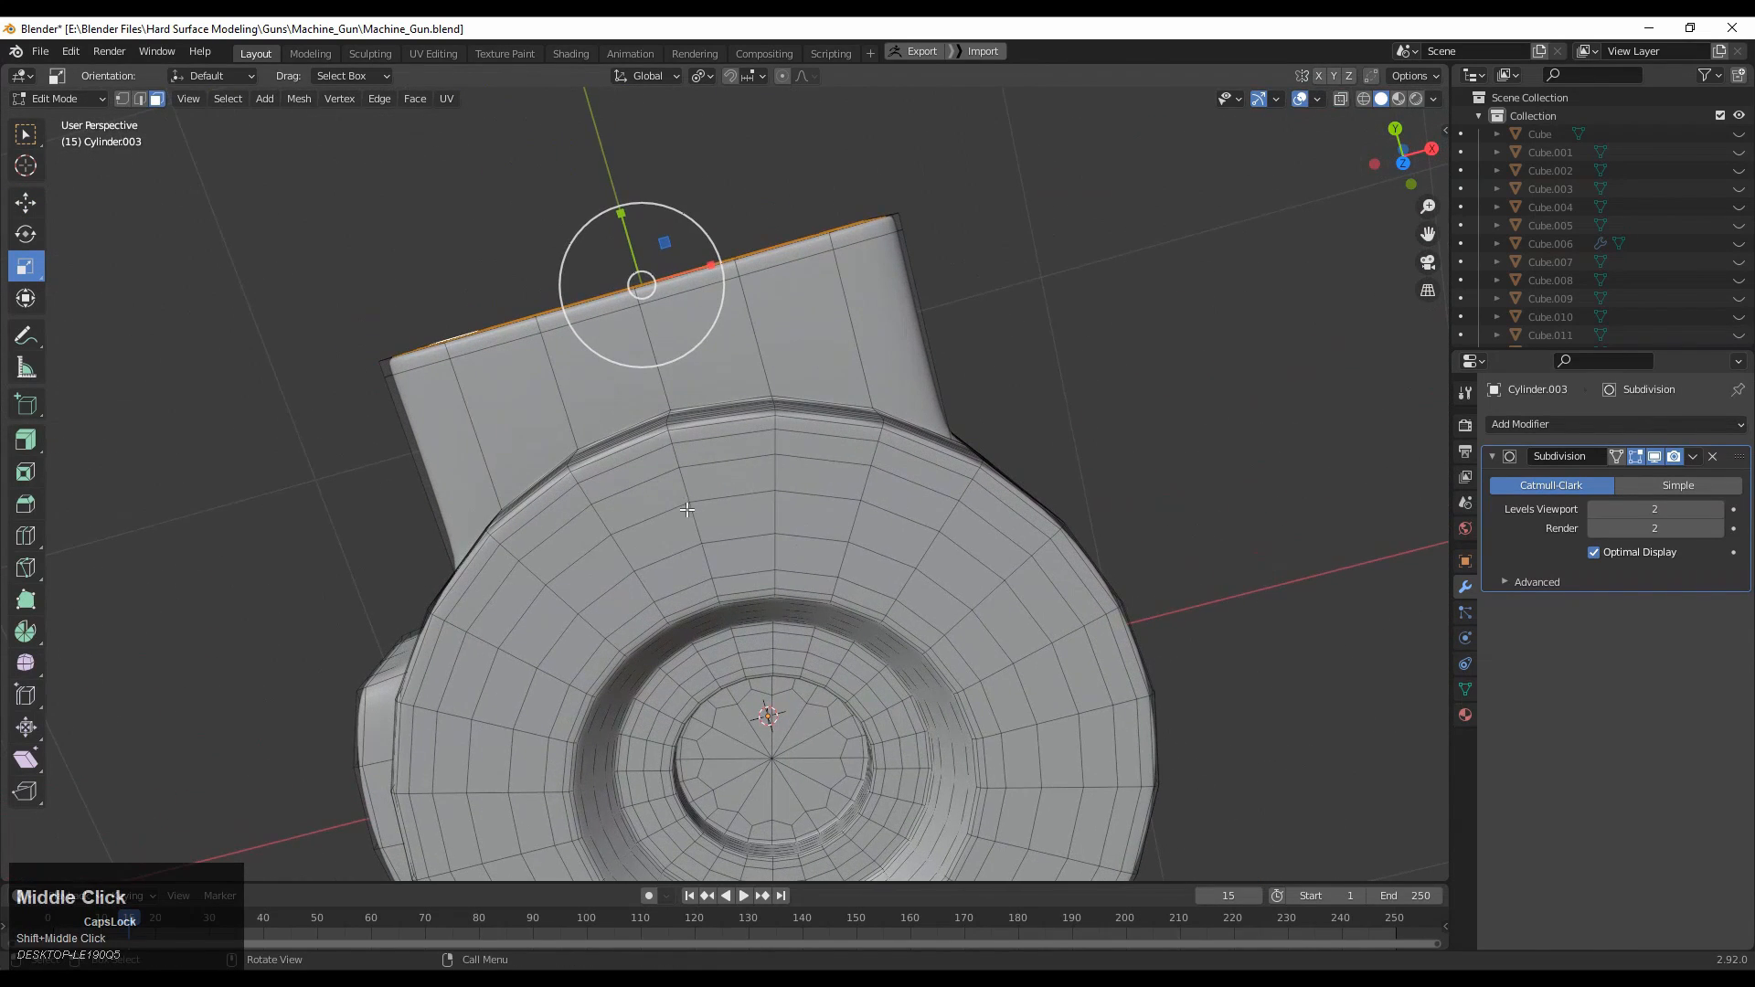
pyautogui.click(685, 524)
pyautogui.press('w')
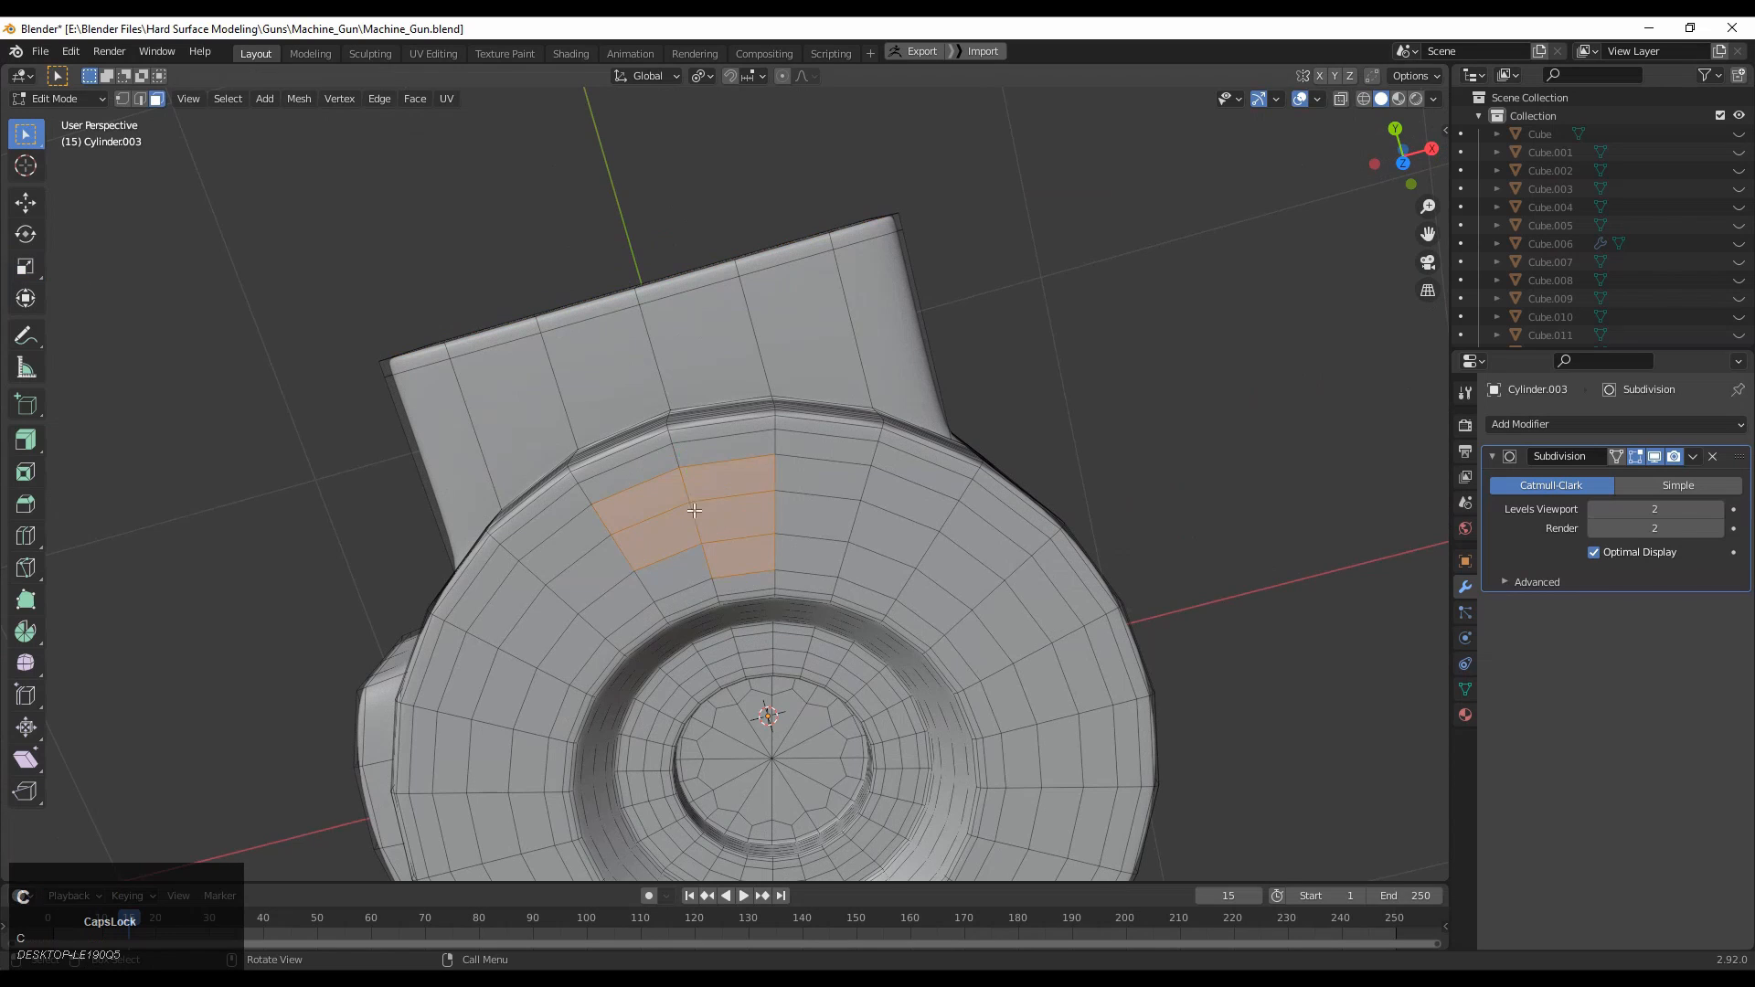
pyautogui.keyDown('shift'); pyautogui.moveTo(904, 526); pyautogui.dragTo(828, 516, button='middle'); pyautogui.keyUp('shift')
pyautogui.keyDown('shift'); pyautogui.moveTo(837, 550); pyautogui.dragTo(804, 562); pyautogui.keyUp('shift')
pyautogui.keyDown('shift'); pyautogui.moveTo(804, 562); pyautogui.dragTo(897, 471, button='middle'); pyautogui.keyUp('shift')
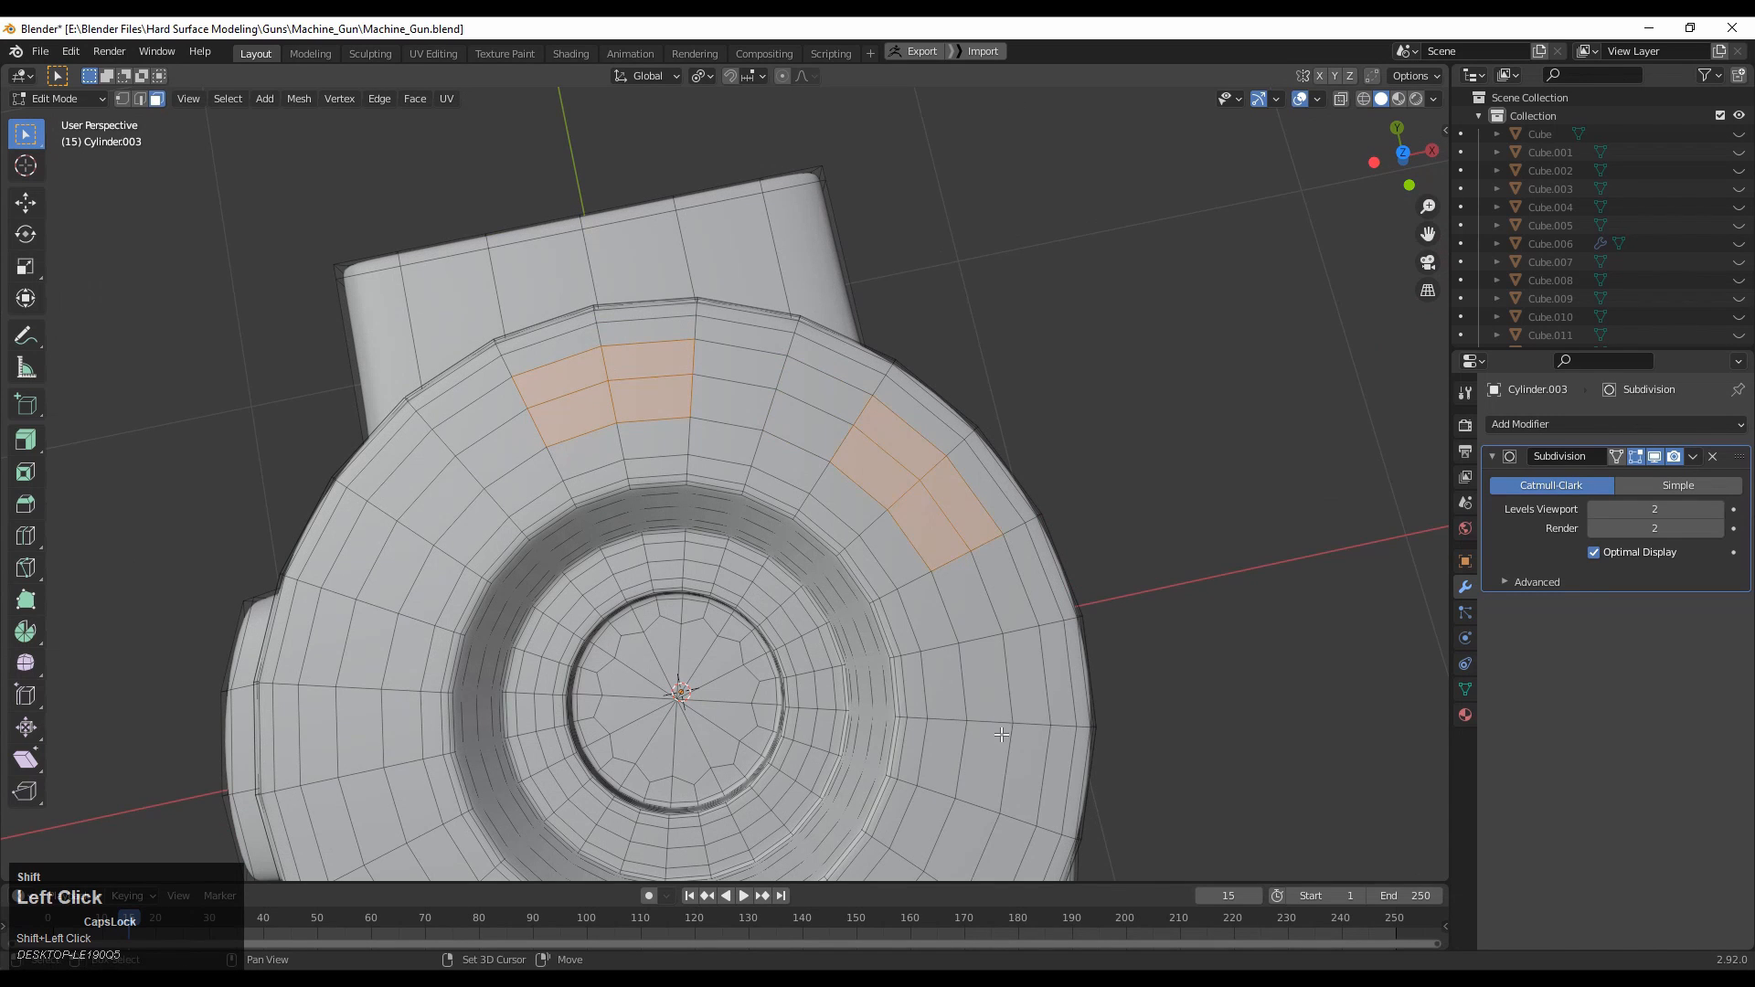
# Extend the selection around the top ring to six evenly spaced two-by-two face patches.
pyautogui.keyDown('shift'); pyautogui.moveTo(873, 553); pyautogui.dragTo(847, 235, button='middle'); pyautogui.keyUp('shift')
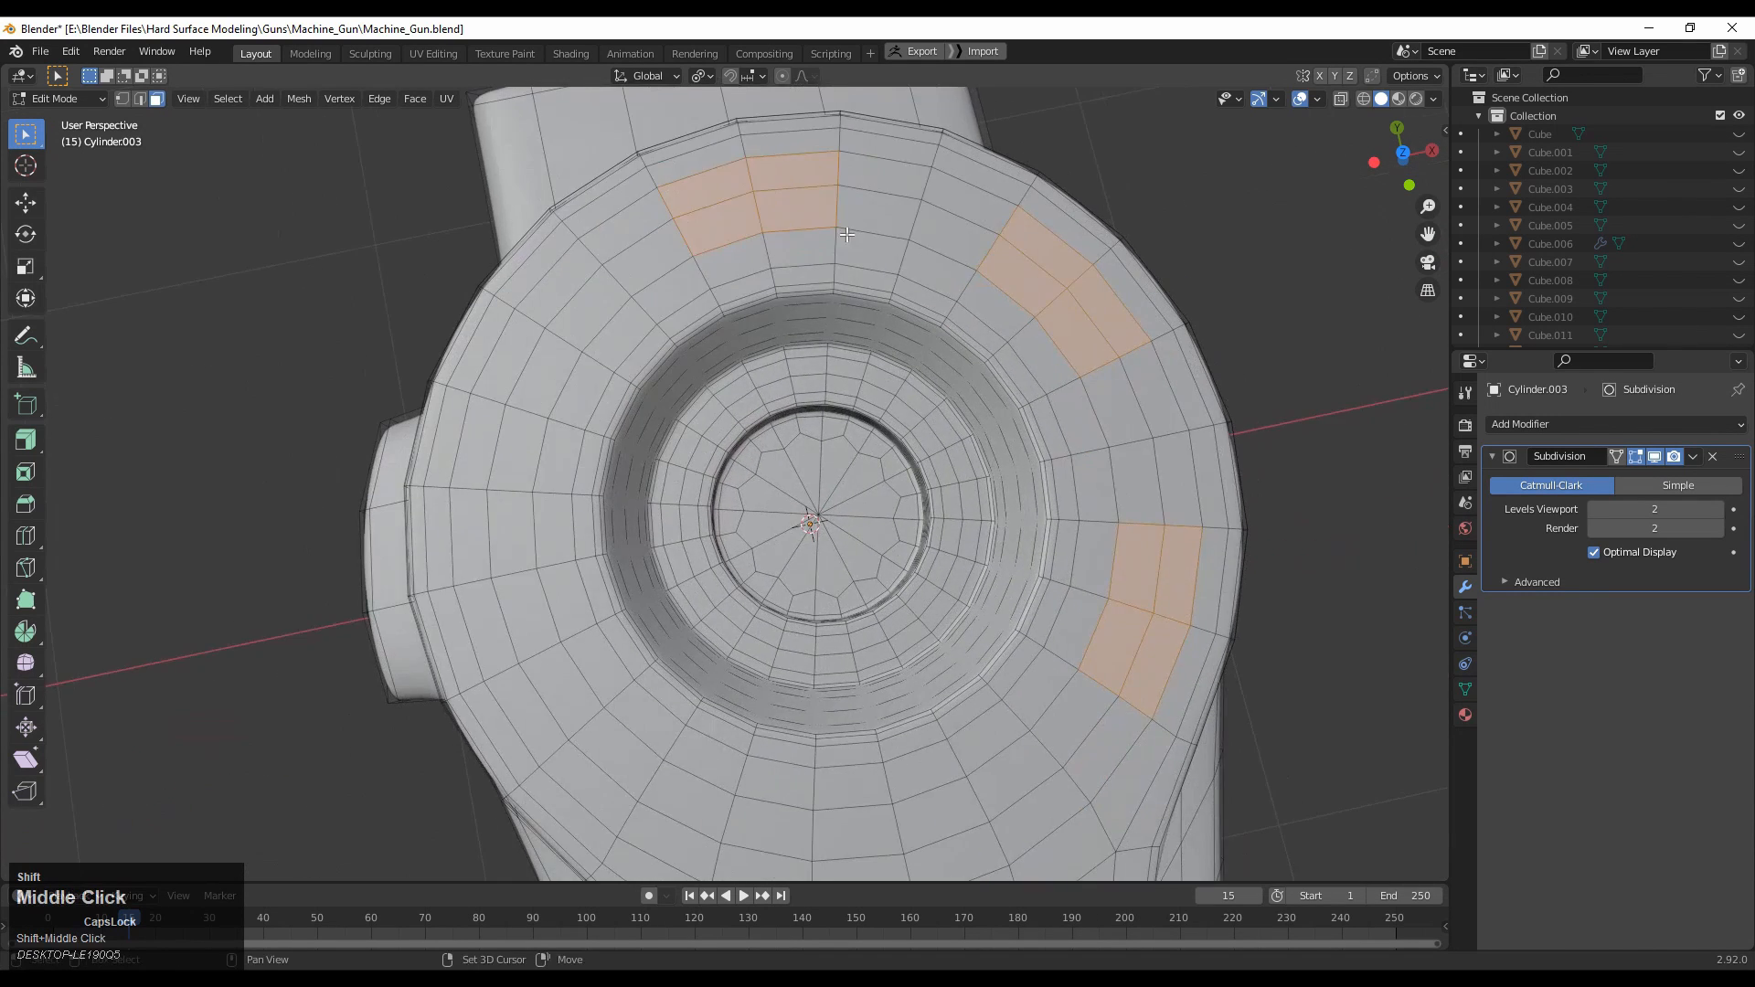
pyautogui.keyDown('shift'); pyautogui.moveTo(896, 830); pyautogui.dragTo(892, 823); pyautogui.keyUp('shift')
pyautogui.keyDown('shift'); pyautogui.moveTo(914, 865); pyautogui.dragTo(948, 715, button='middle'); pyautogui.keyUp('shift')
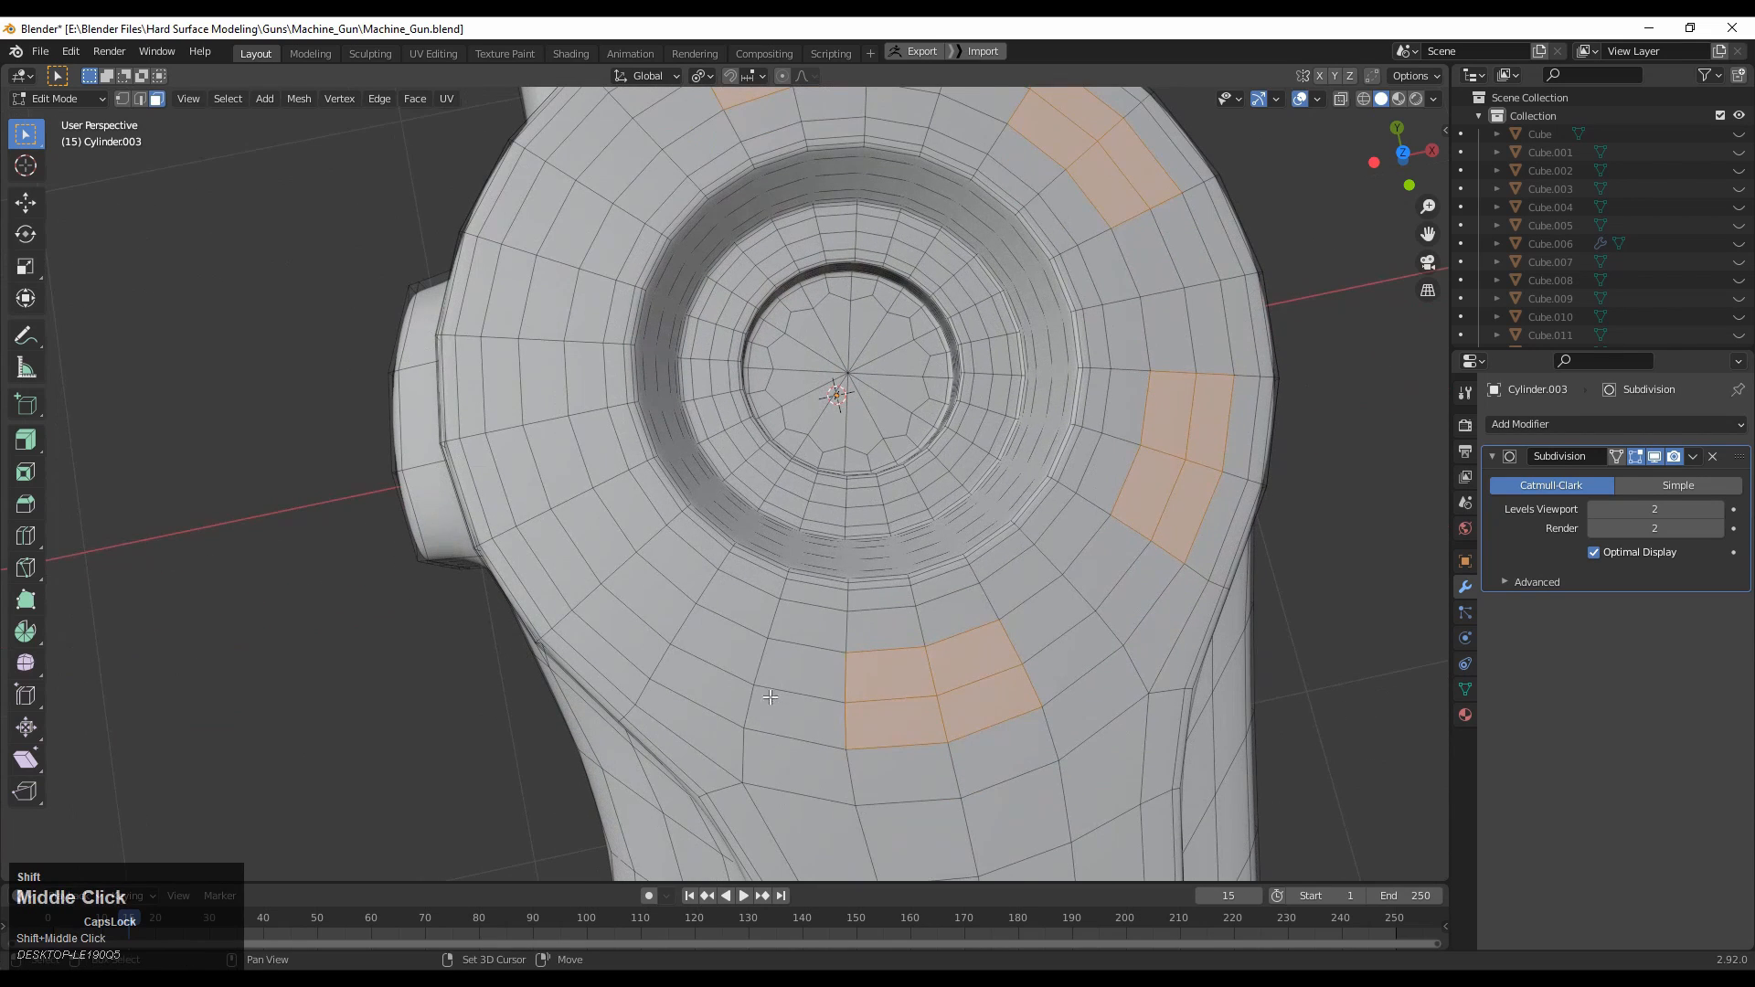
pyautogui.keyDown('shift'); pyautogui.moveTo(637, 597); pyautogui.dragTo(639, 647, button='middle'); pyautogui.keyUp('shift')
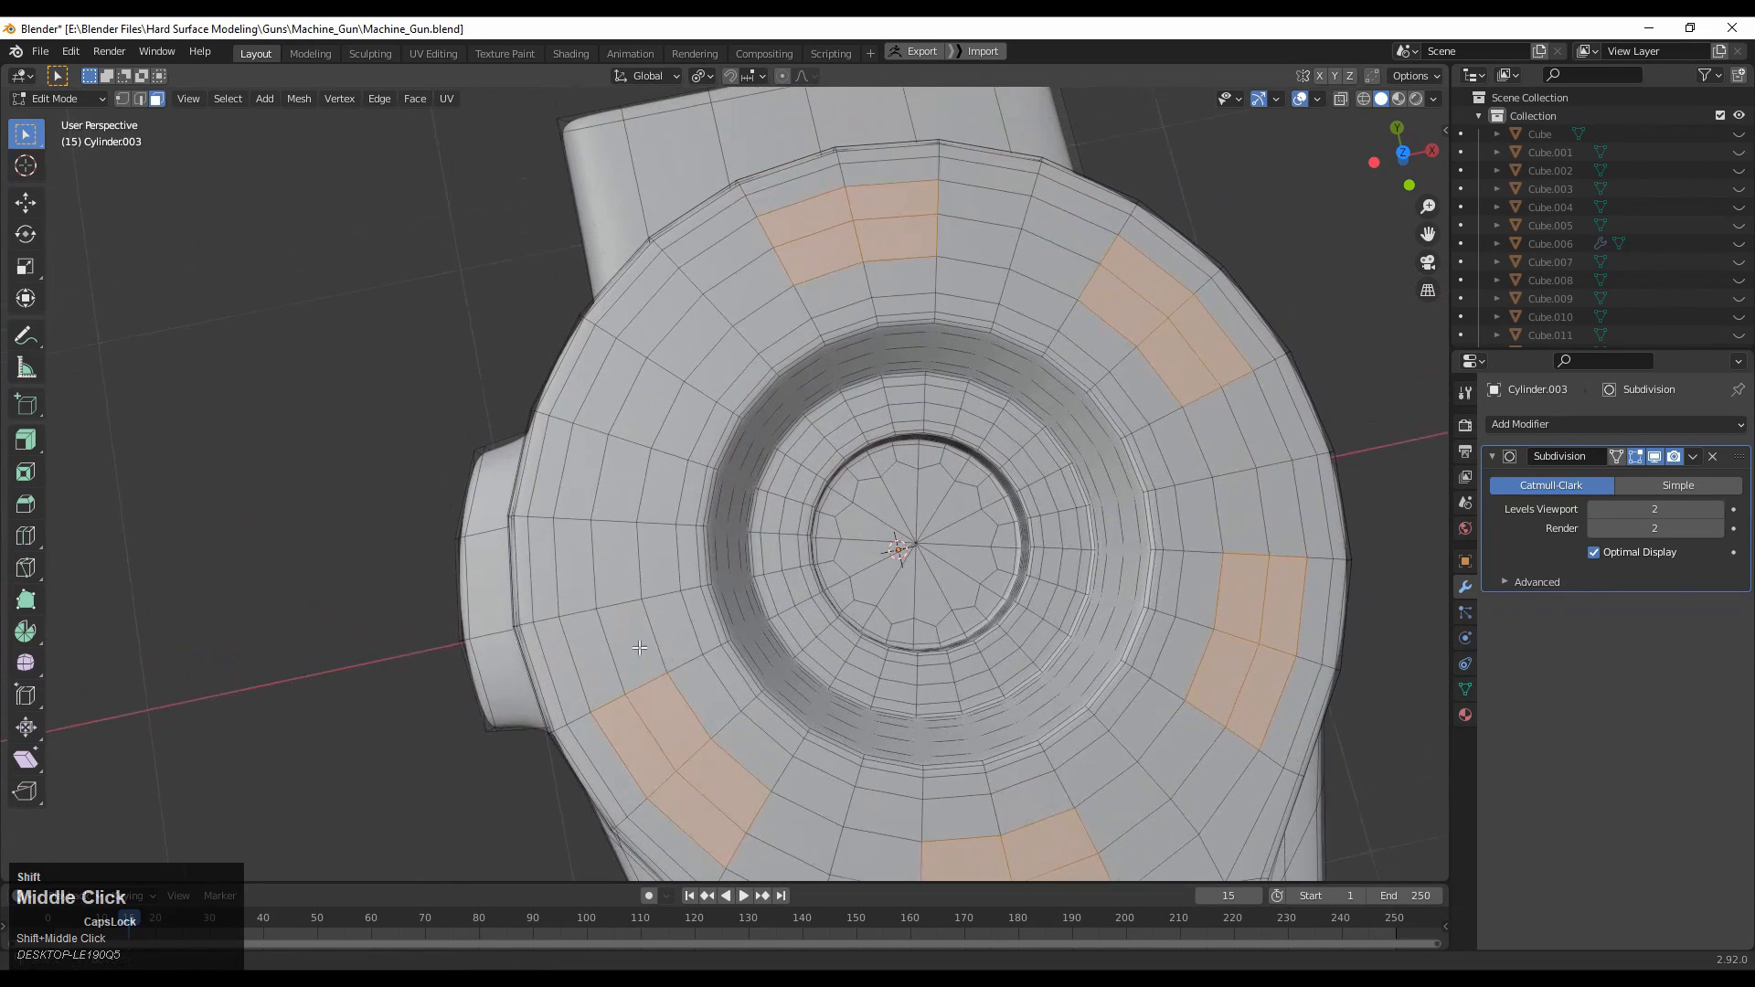
pyautogui.keyDown('shift'); pyautogui.moveTo(598, 417); pyautogui.dragTo(595, 411); pyautogui.keyUp('shift')
pyautogui.keyDown('shift'); pyautogui.moveTo(677, 315); pyautogui.dragTo(622, 476, button='middle'); pyautogui.keyUp('shift')
# Inset the six selected face patches by about 0.029 m in top view.
pyautogui.moveTo(1240, 259)
pyautogui.mouseDown(button='middle')
pyautogui.moveTo(1241, 417)
pyautogui.moveTo(1247, 263)
pyautogui.mouseUp(button='middle')
pyautogui.click(1408, 148)
pyautogui.keyDown('ctrl'); pyautogui.moveTo(1124, 402); pyautogui.dragTo(1101, 608, button='middle'); pyautogui.keyUp('ctrl')
pyautogui.keyDown('shift'); pyautogui.moveTo(993, 526); pyautogui.dragTo(1038, 429, button='middle'); pyautogui.keyUp('shift')
pyautogui.keyDown('shift'); pyautogui.moveTo(1047, 506); pyautogui.dragTo(1069, 480, button='middle'); pyautogui.keyUp('shift')
pyautogui.scroll(3, 1068, 479)
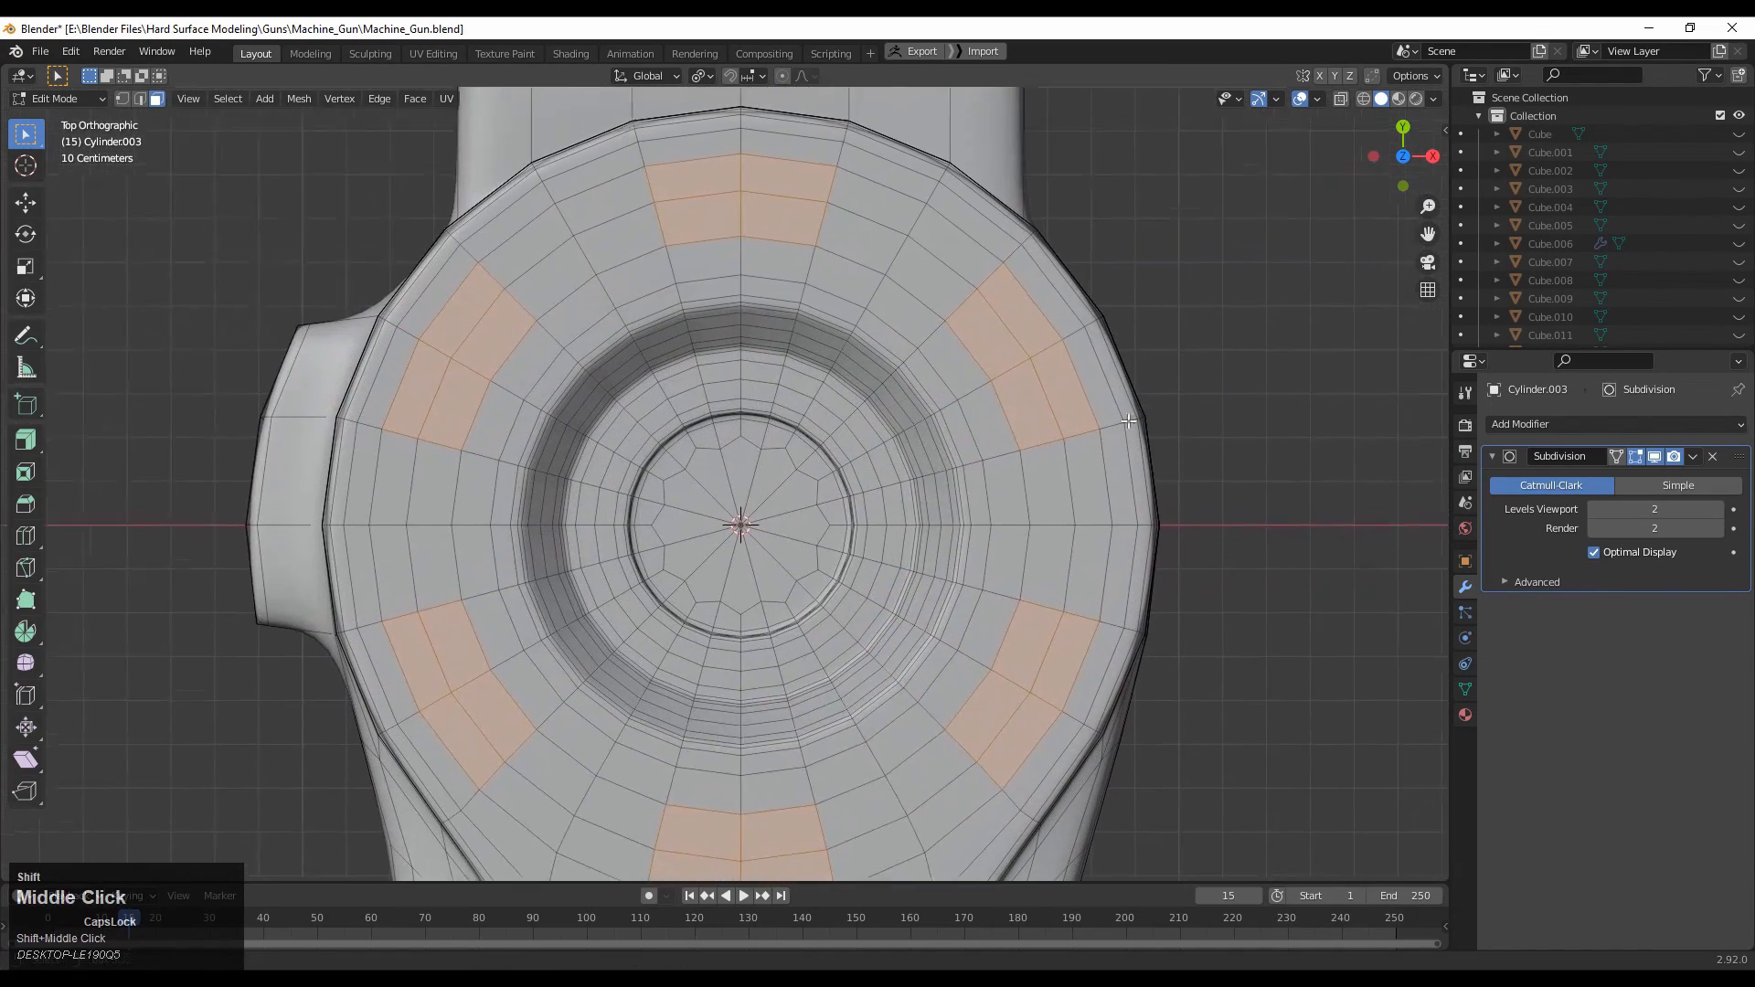
pyautogui.press('i')
pyautogui.click(1157, 365)
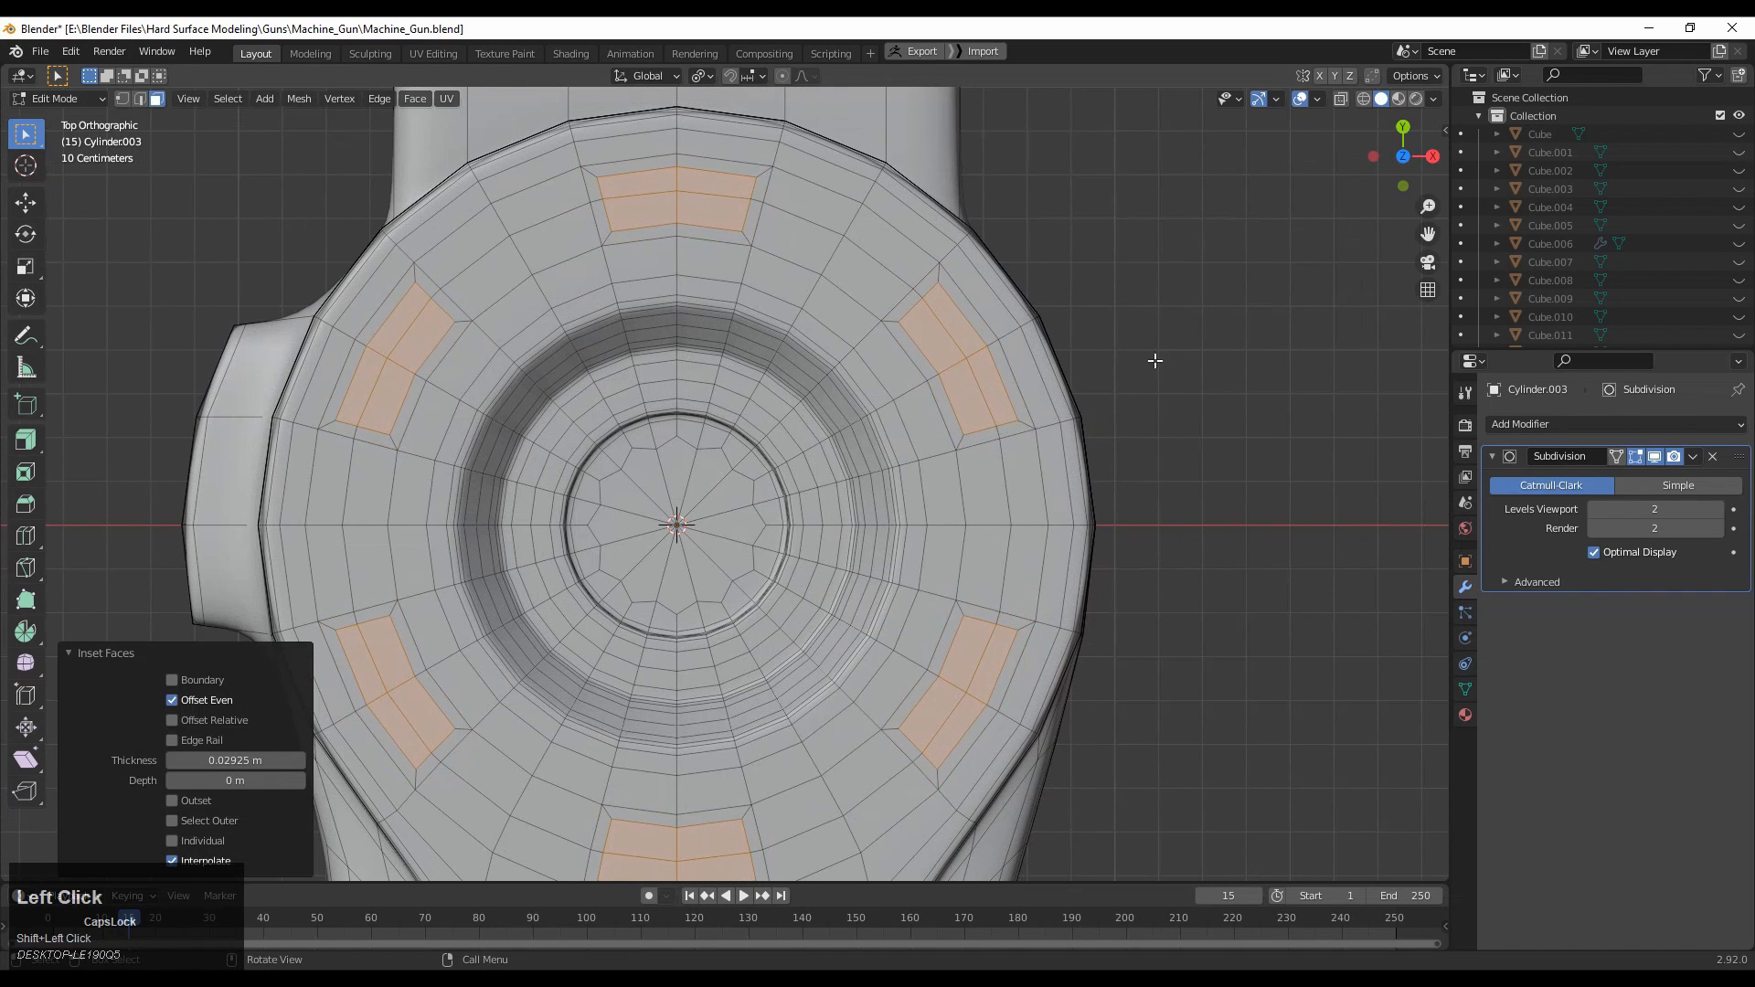
# Turn the six inset patches into regular circles with the LoopTools Circle operation.
pyautogui.rightClick(1106, 342)
pyautogui.moveTo(1134, 309)
pyautogui.click(1190, 330)
# Scale the six circles down around their own centres, starting with a factor of 0.5 and finishing with 0.9.
pyautogui.moveTo(1175, 332)
pyautogui.keyDown('ctrl'); pyautogui.mouseDown(button='middle')
pyautogui.moveTo(1081, 403)
pyautogui.moveTo(1175, 341)
pyautogui.mouseUp(button='middle'); pyautogui.keyUp('ctrl')
pyautogui.press('s')
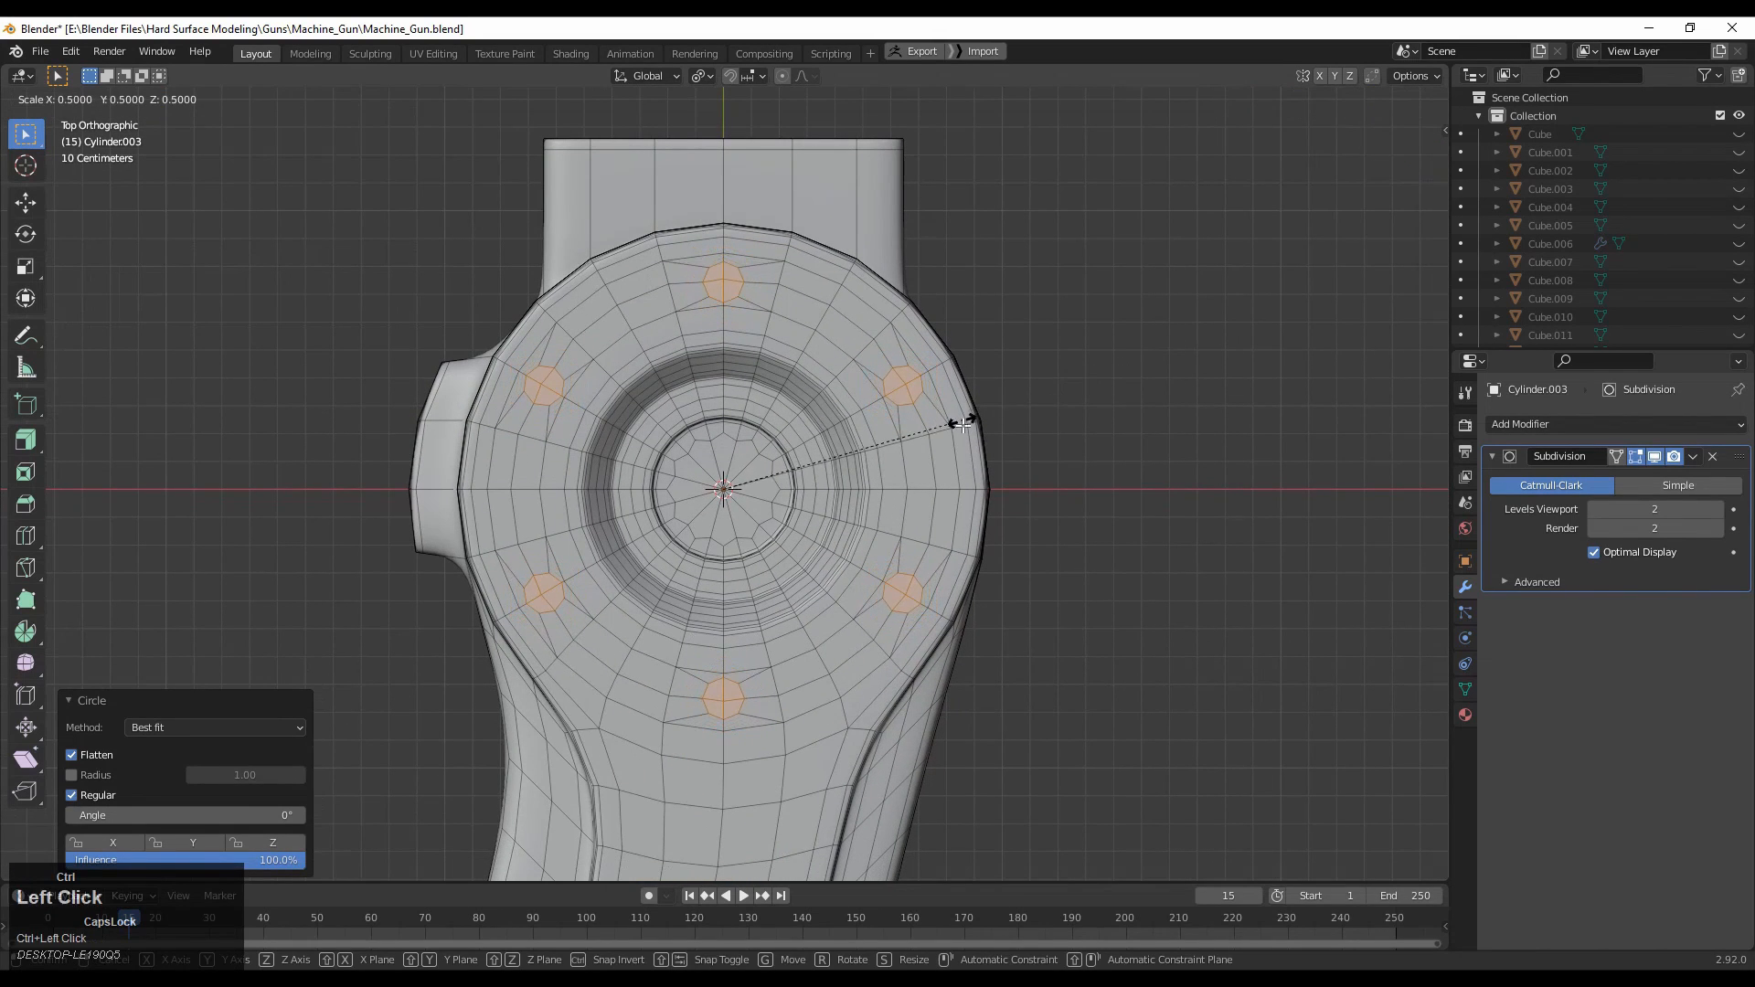
pyautogui.click(962, 423)
pyautogui.press('s')
pyautogui.click(1047, 382)
pyautogui.keyDown('ctrl'); pyautogui.moveTo(1048, 382); pyautogui.dragTo(1161, 376, button='middle'); pyautogui.keyUp('ctrl')
pyautogui.press('s')
pyautogui.click(1168, 359)
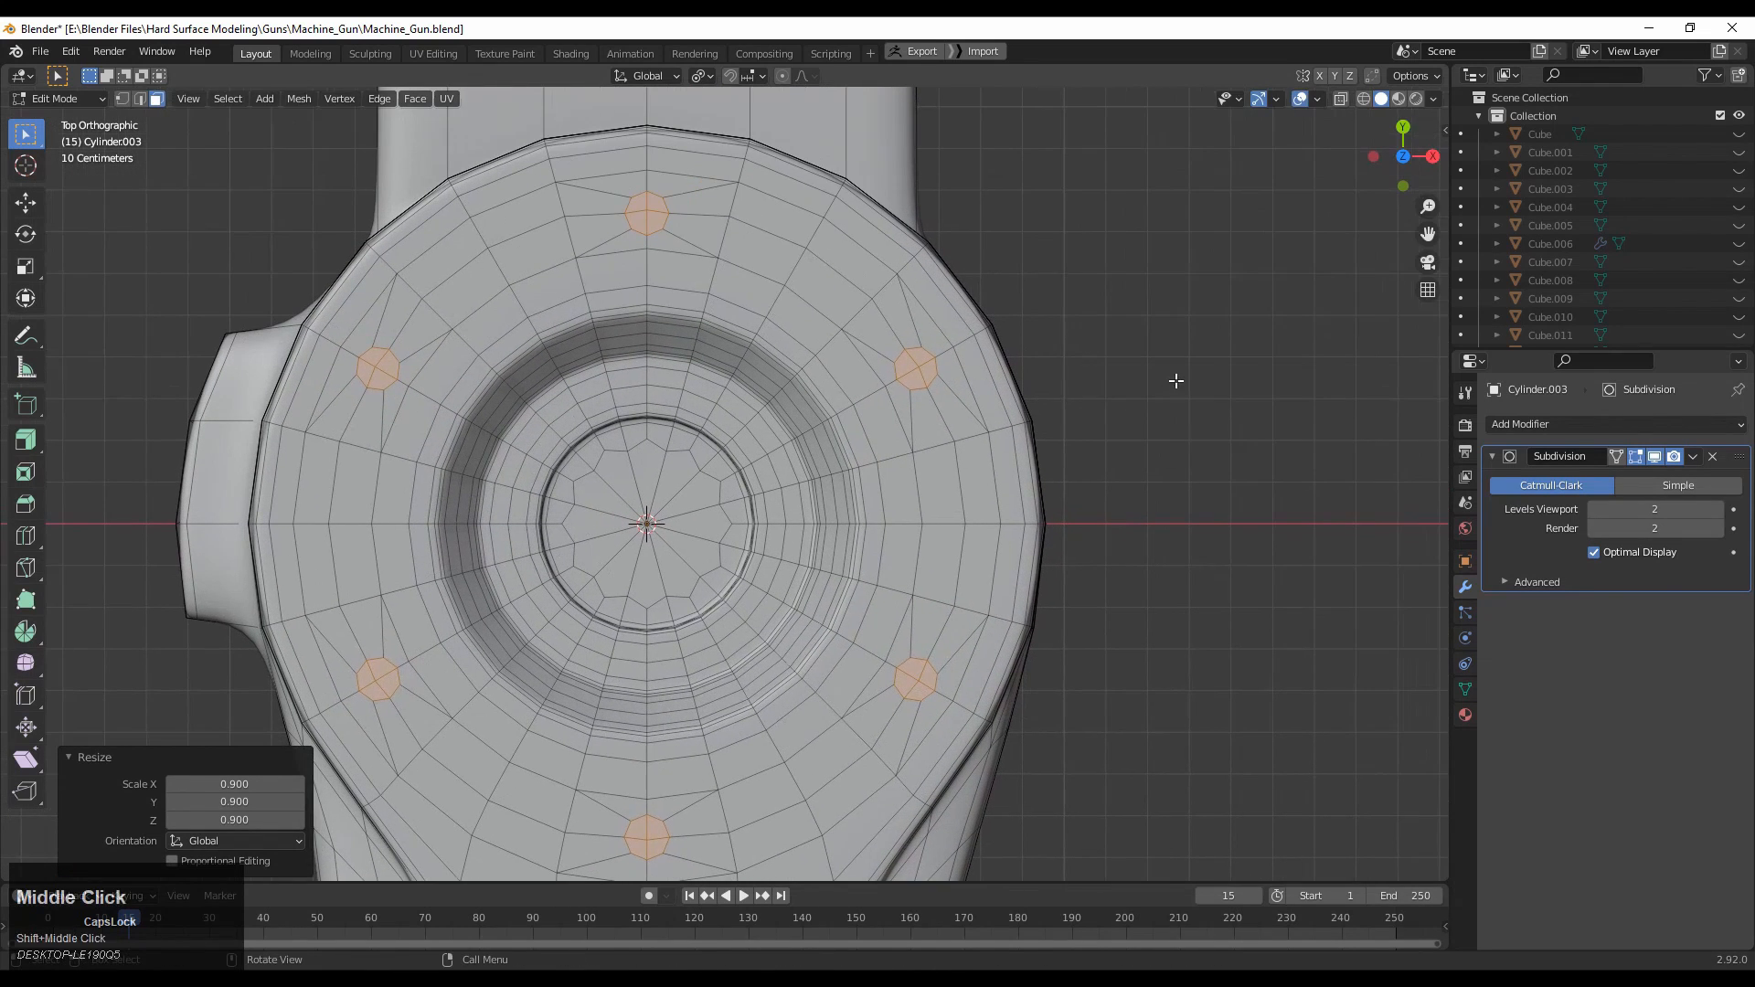
# Inset the circular faces by about 0.010 m and scale the inner faces up by about 1.028 and 1.062.
pyautogui.press('i')
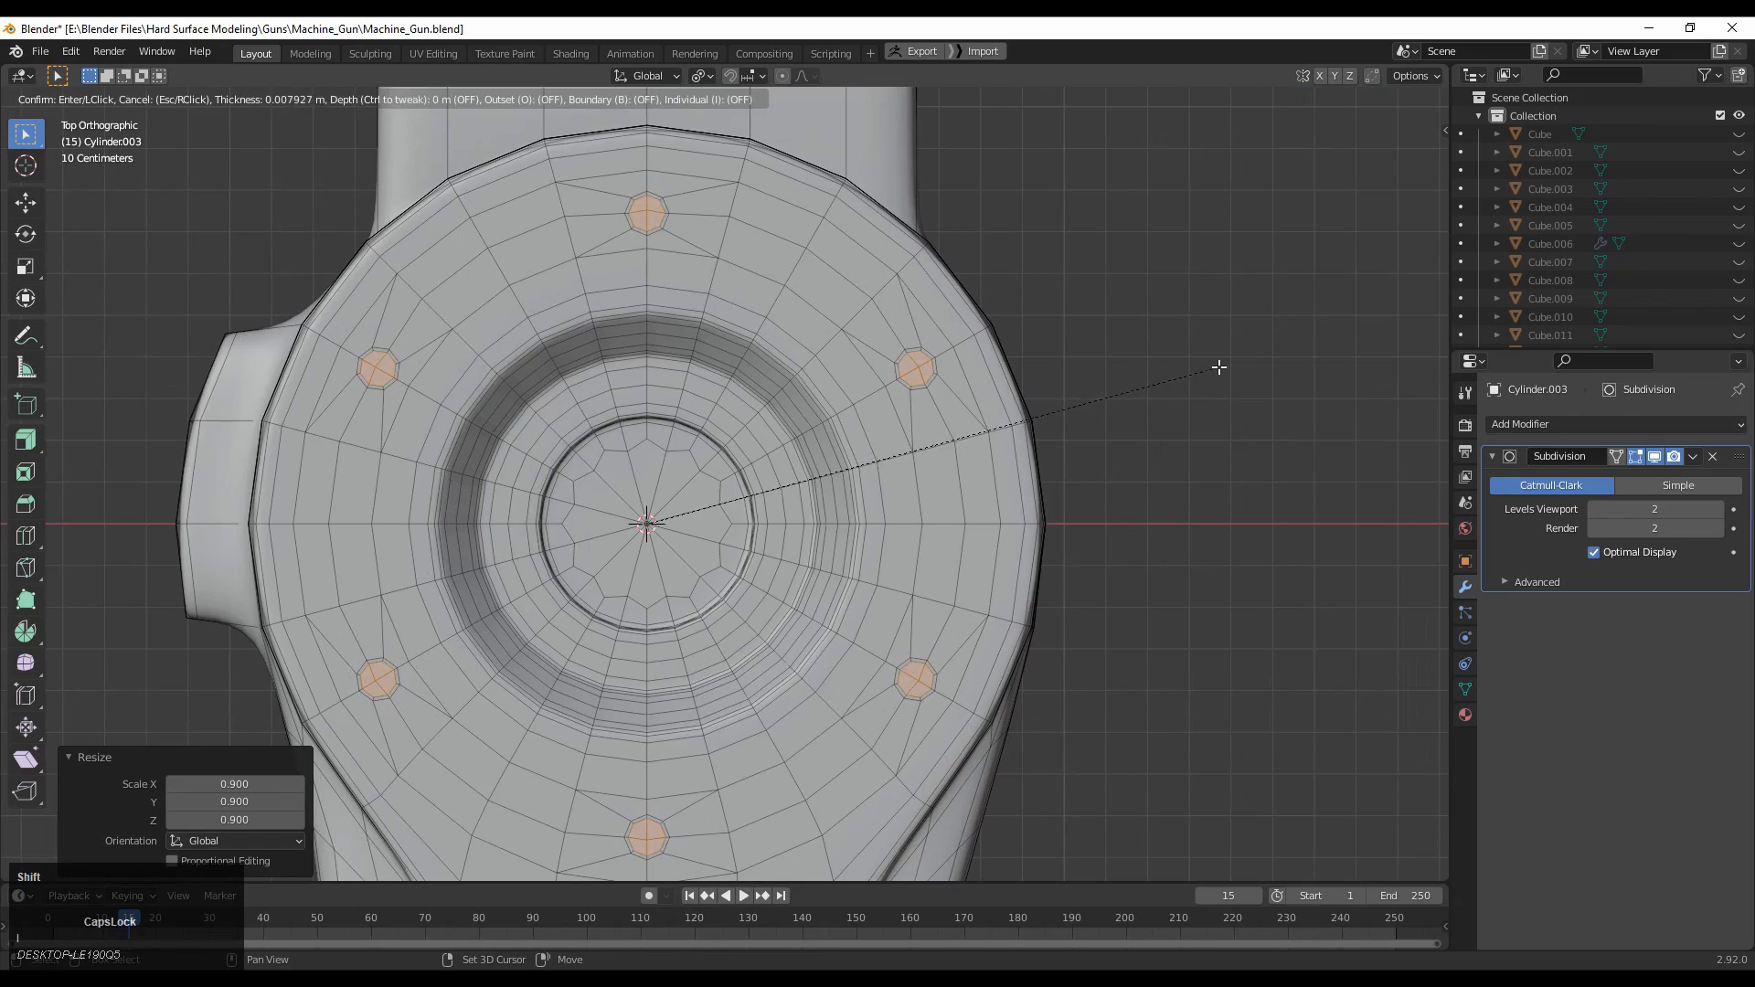
pyautogui.click(1219, 366)
pyautogui.moveTo(1210, 372); pyautogui.dragTo(1226, 380, button='middle')
pyautogui.press('s')
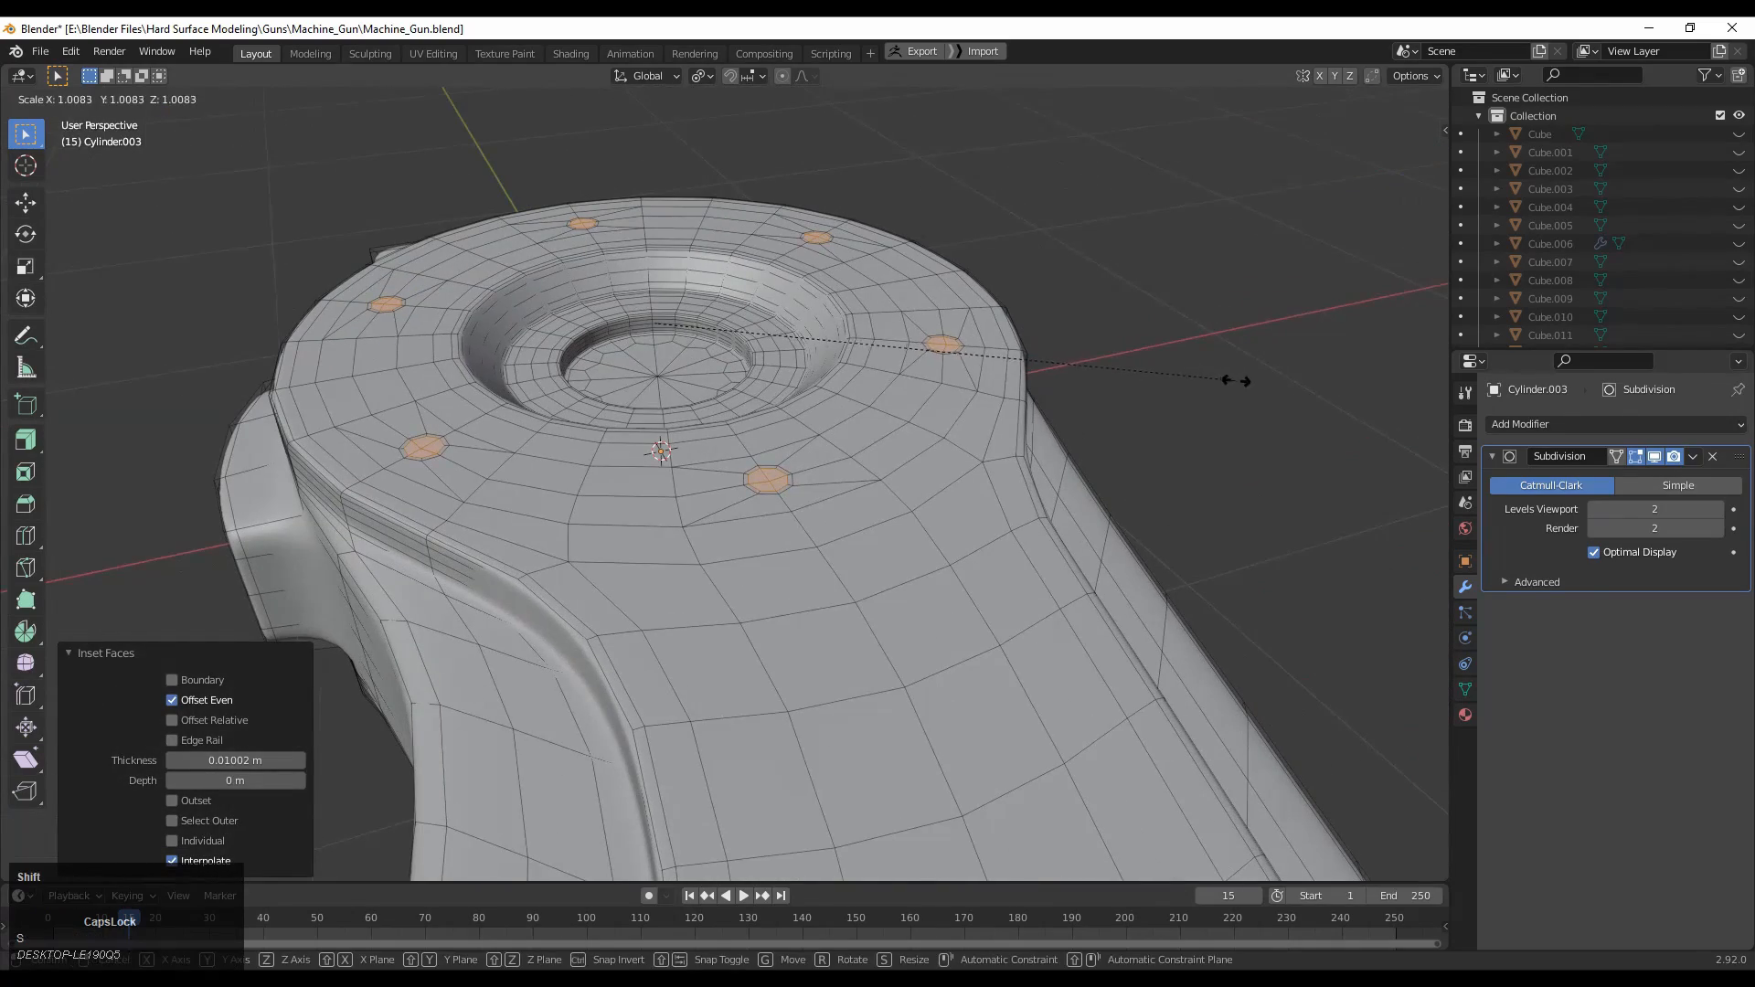
pyautogui.click(1344, 372)
pyautogui.moveTo(1249, 438); pyautogui.dragTo(1198, 411, button='middle')
pyautogui.press('s')
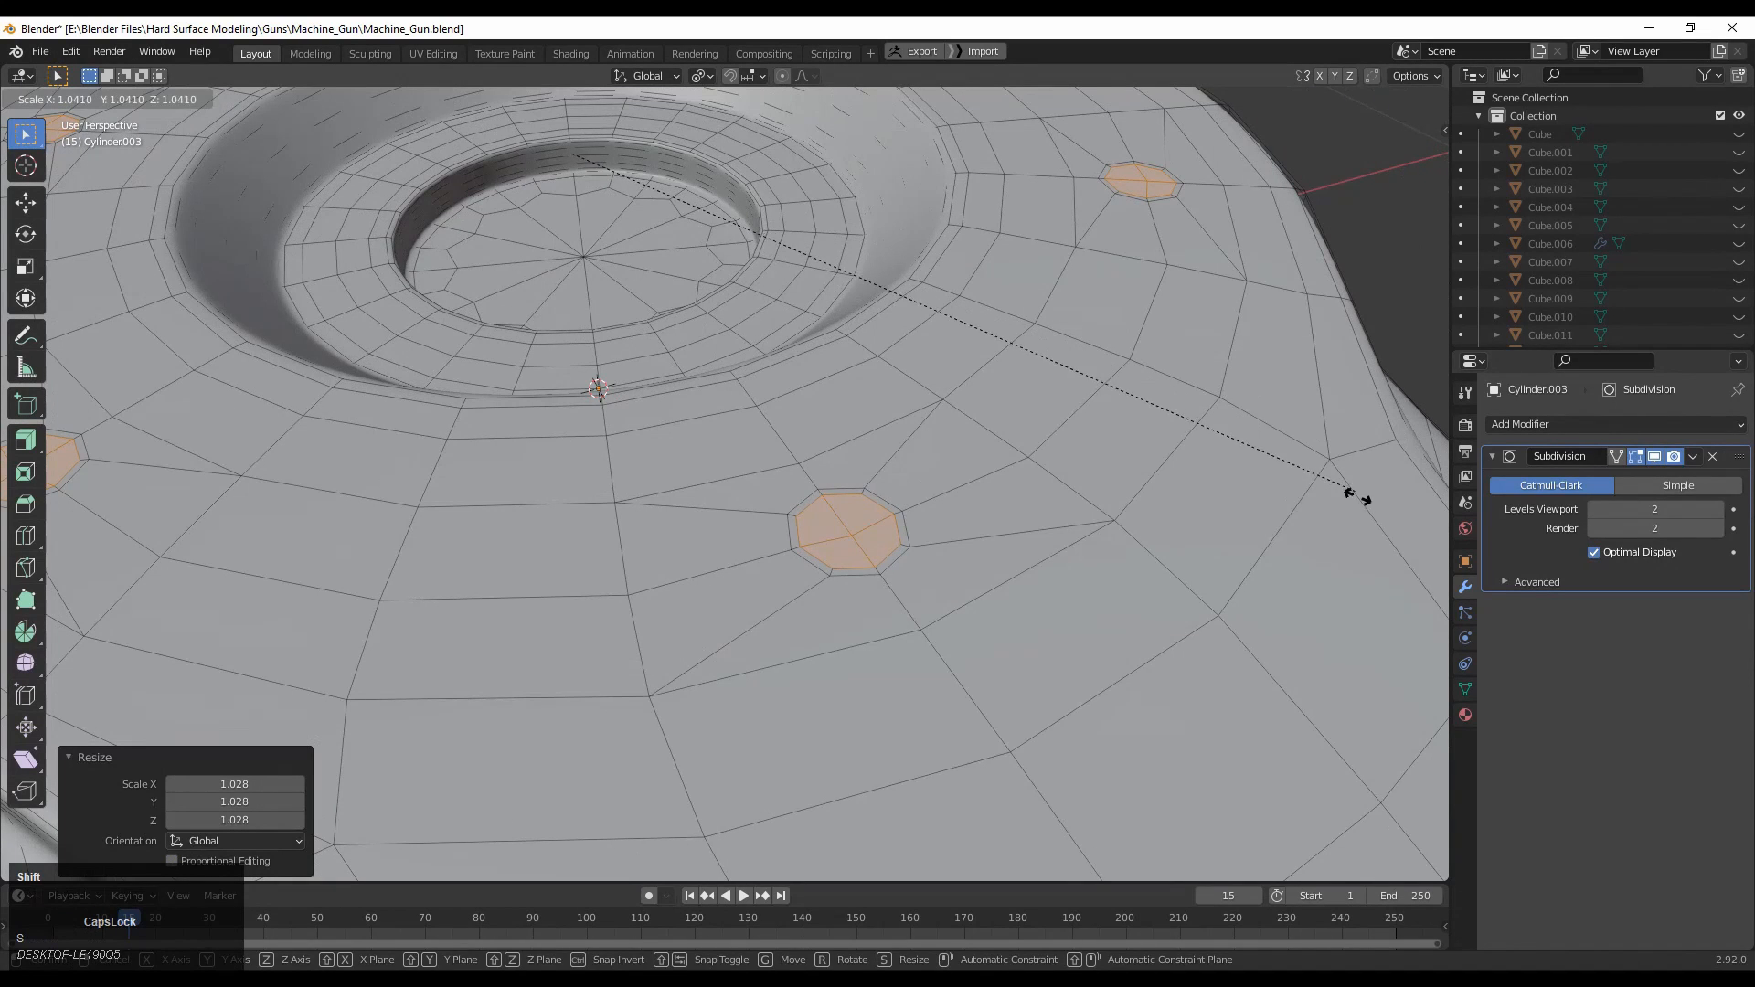
pyautogui.click(1096, 557)
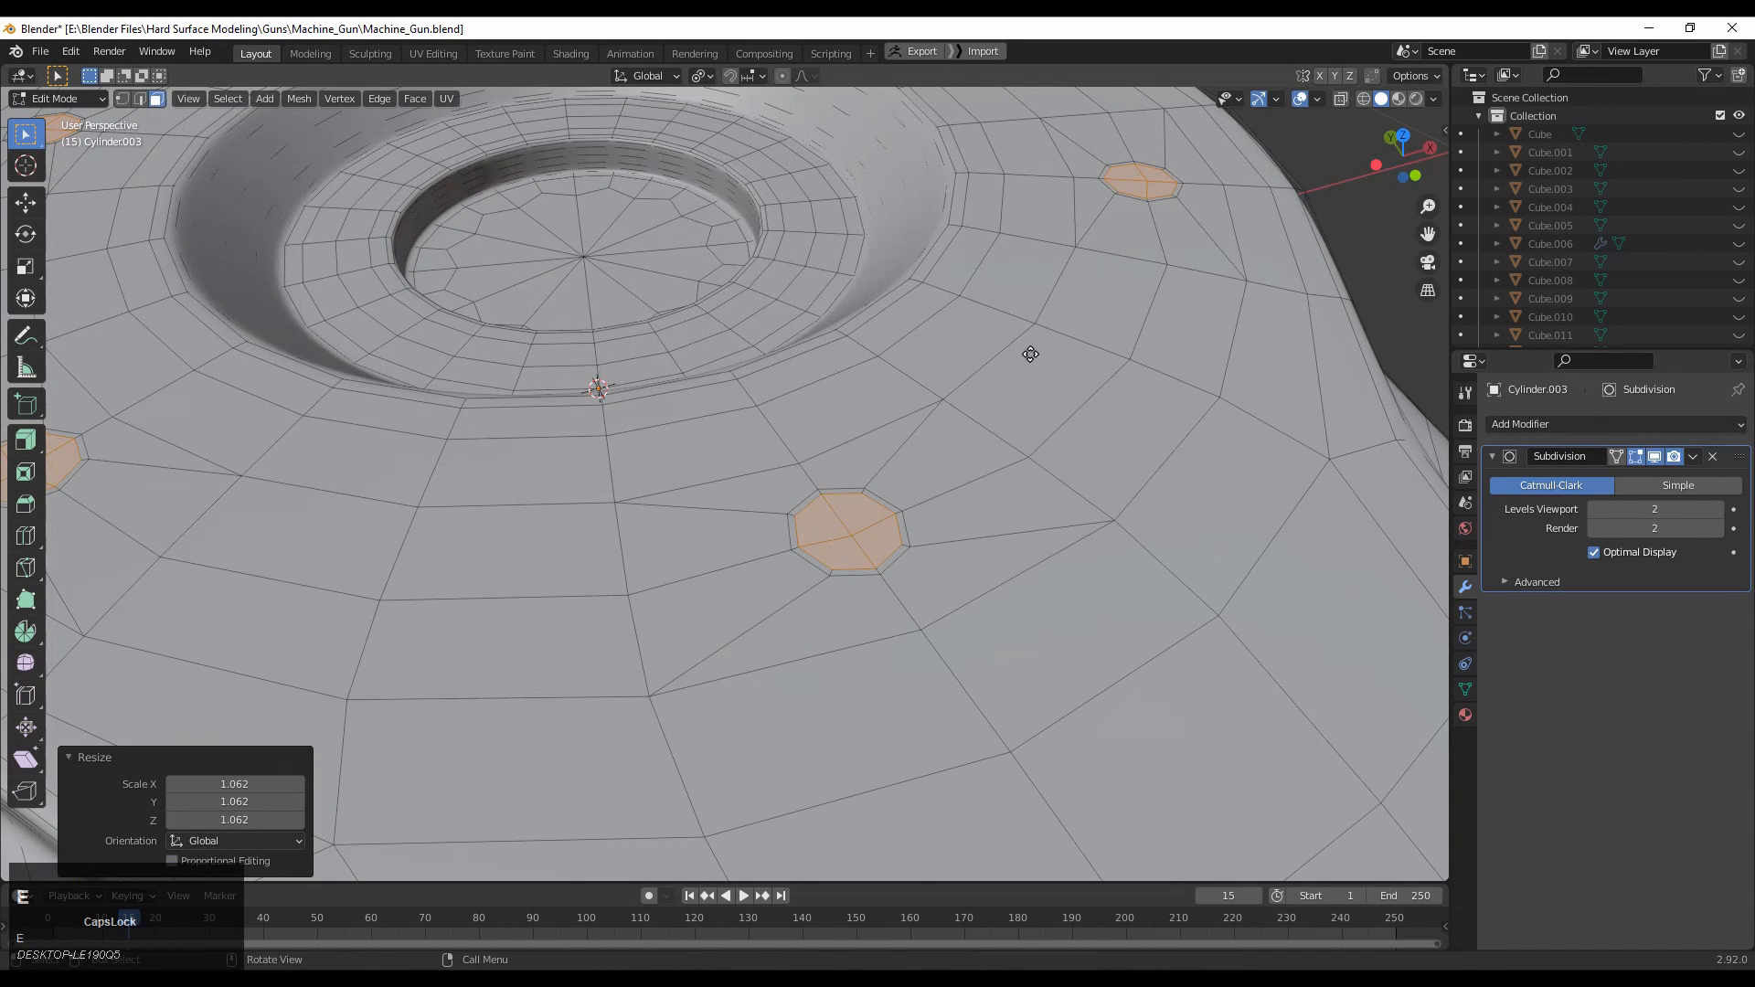
# Extrude the six circular faces about 0.039 m down into the part and raise the hole floors about 0.0098 m along Z.
pyautogui.press('e')
pyautogui.click(1019, 444)
pyautogui.moveTo(1019, 444); pyautogui.dragTo(982, 406, button='middle')
pyautogui.click(28, 203)
pyautogui.moveTo(505, 184); pyautogui.dragTo(1030, 402, button='middle')
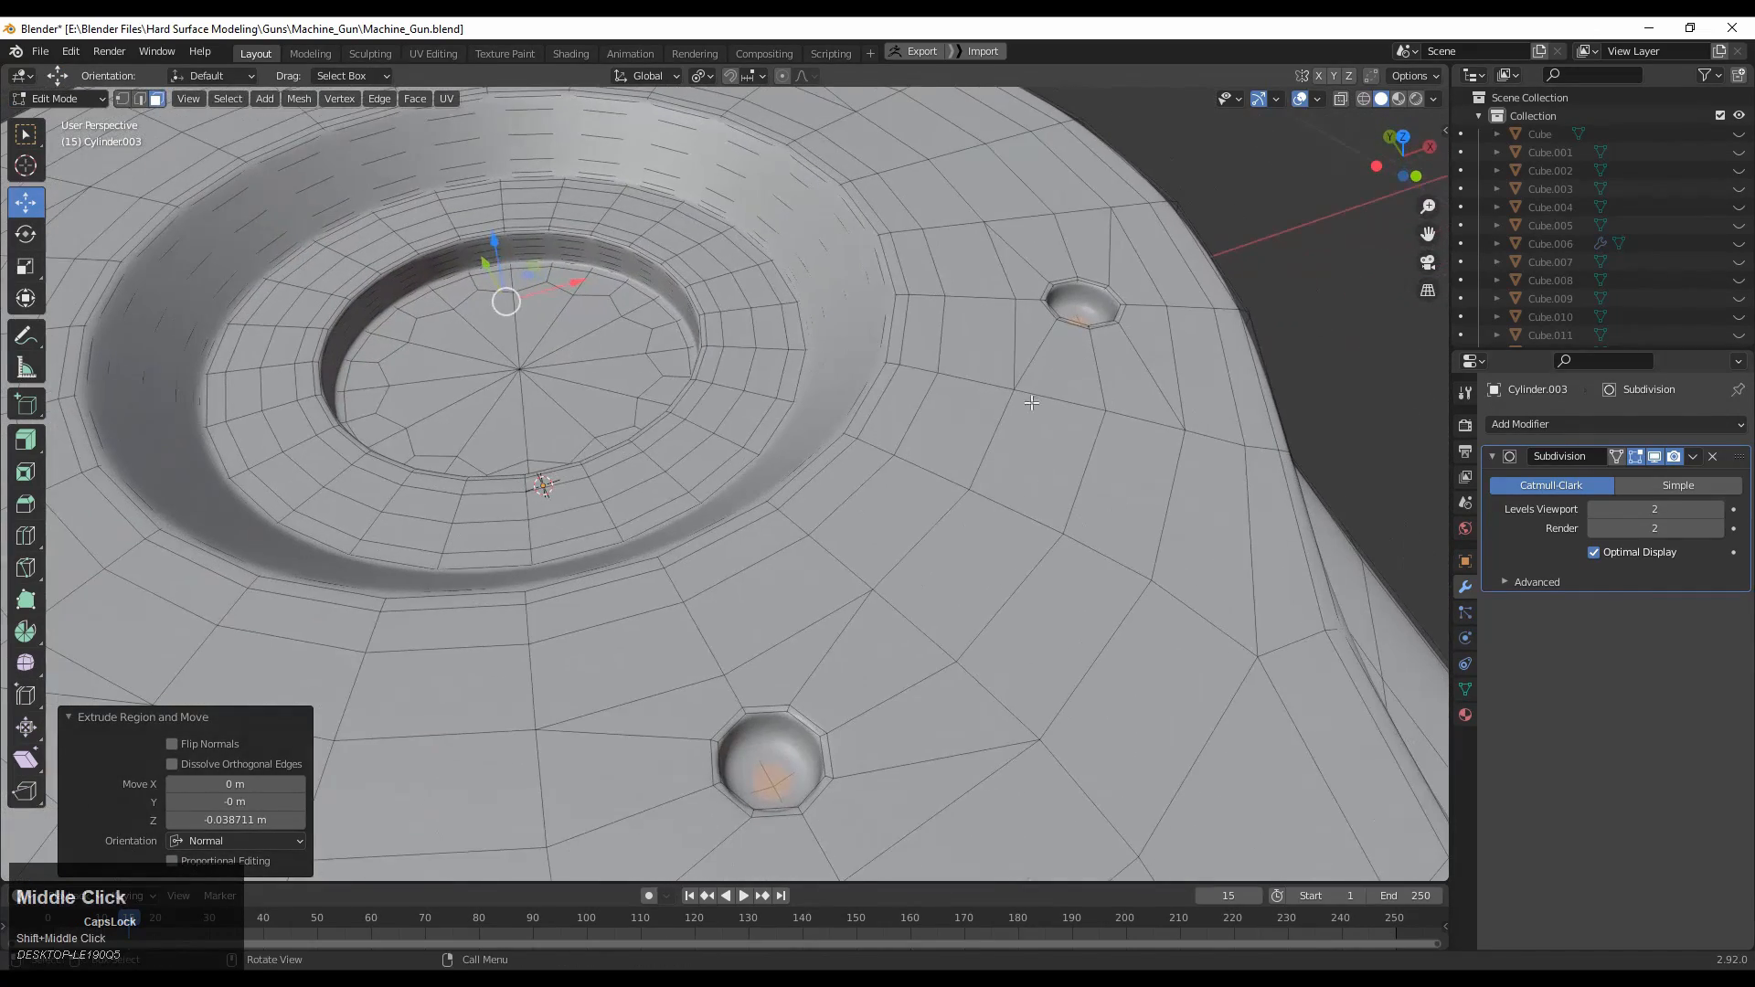
pyautogui.moveTo(492, 239); pyautogui.dragTo(494, 227)
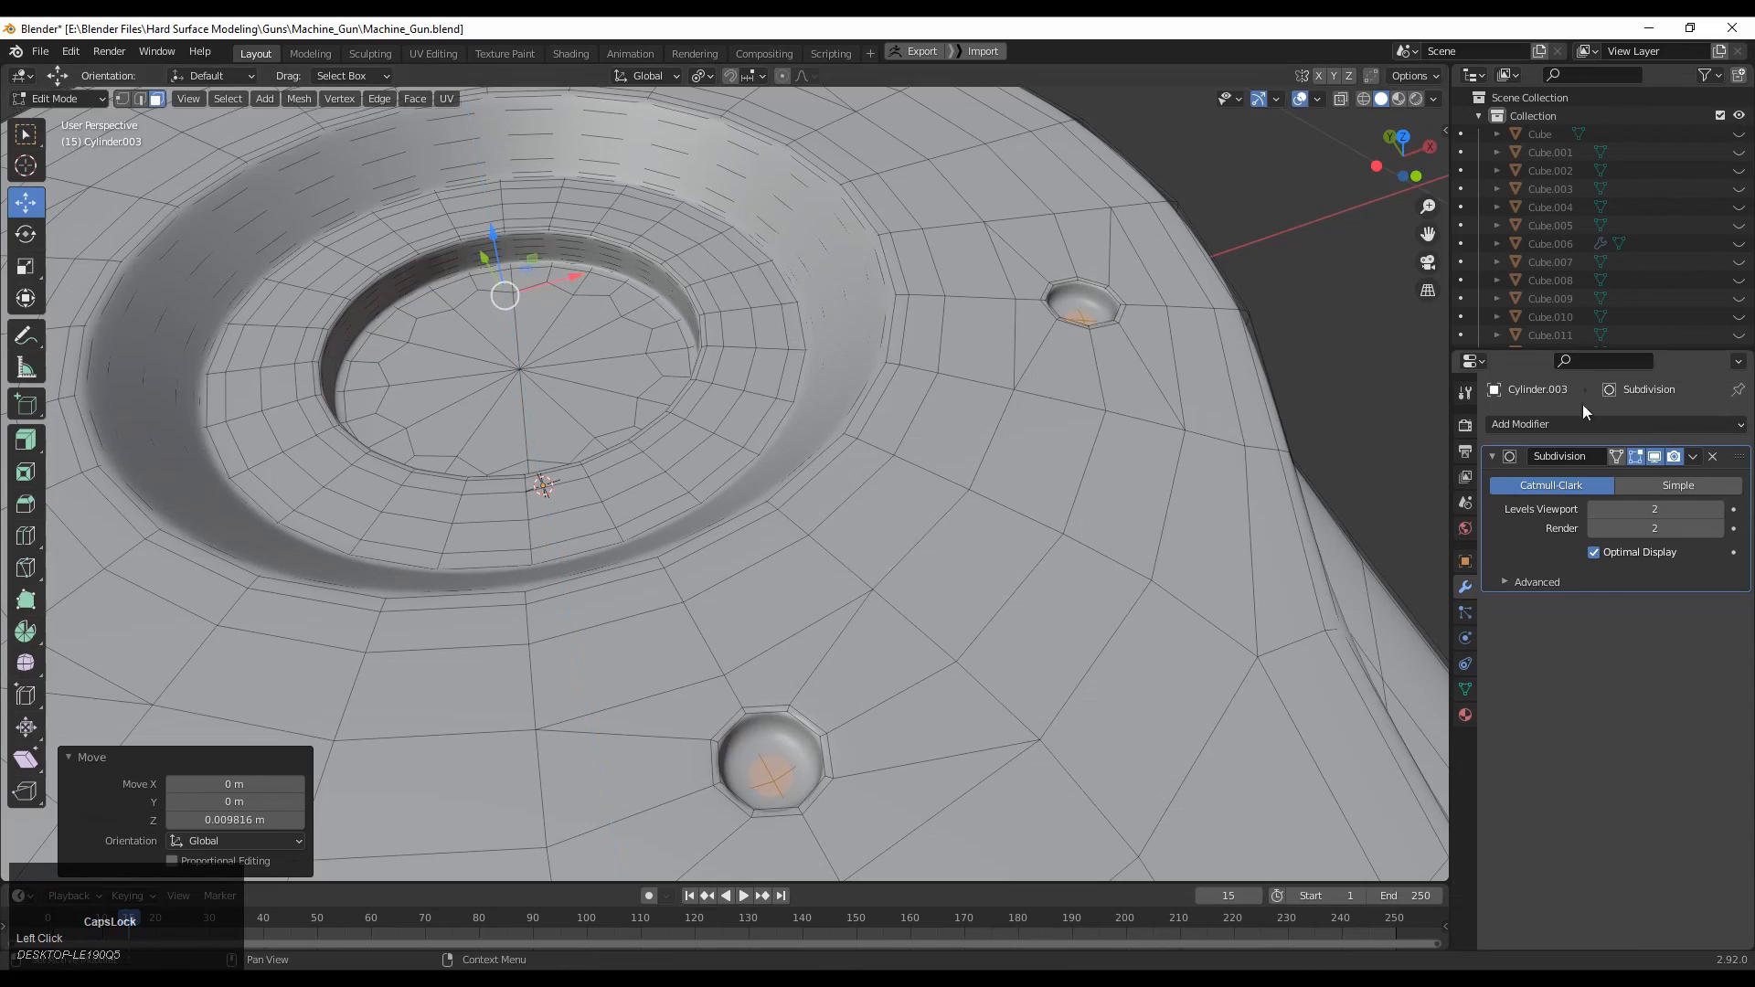
# Turn off the Subdivision viewport display and lower the floors of the six holes along Z.
pyautogui.click(1655, 456)
pyautogui.moveTo(687, 376); pyautogui.dragTo(511, 411, button='middle')
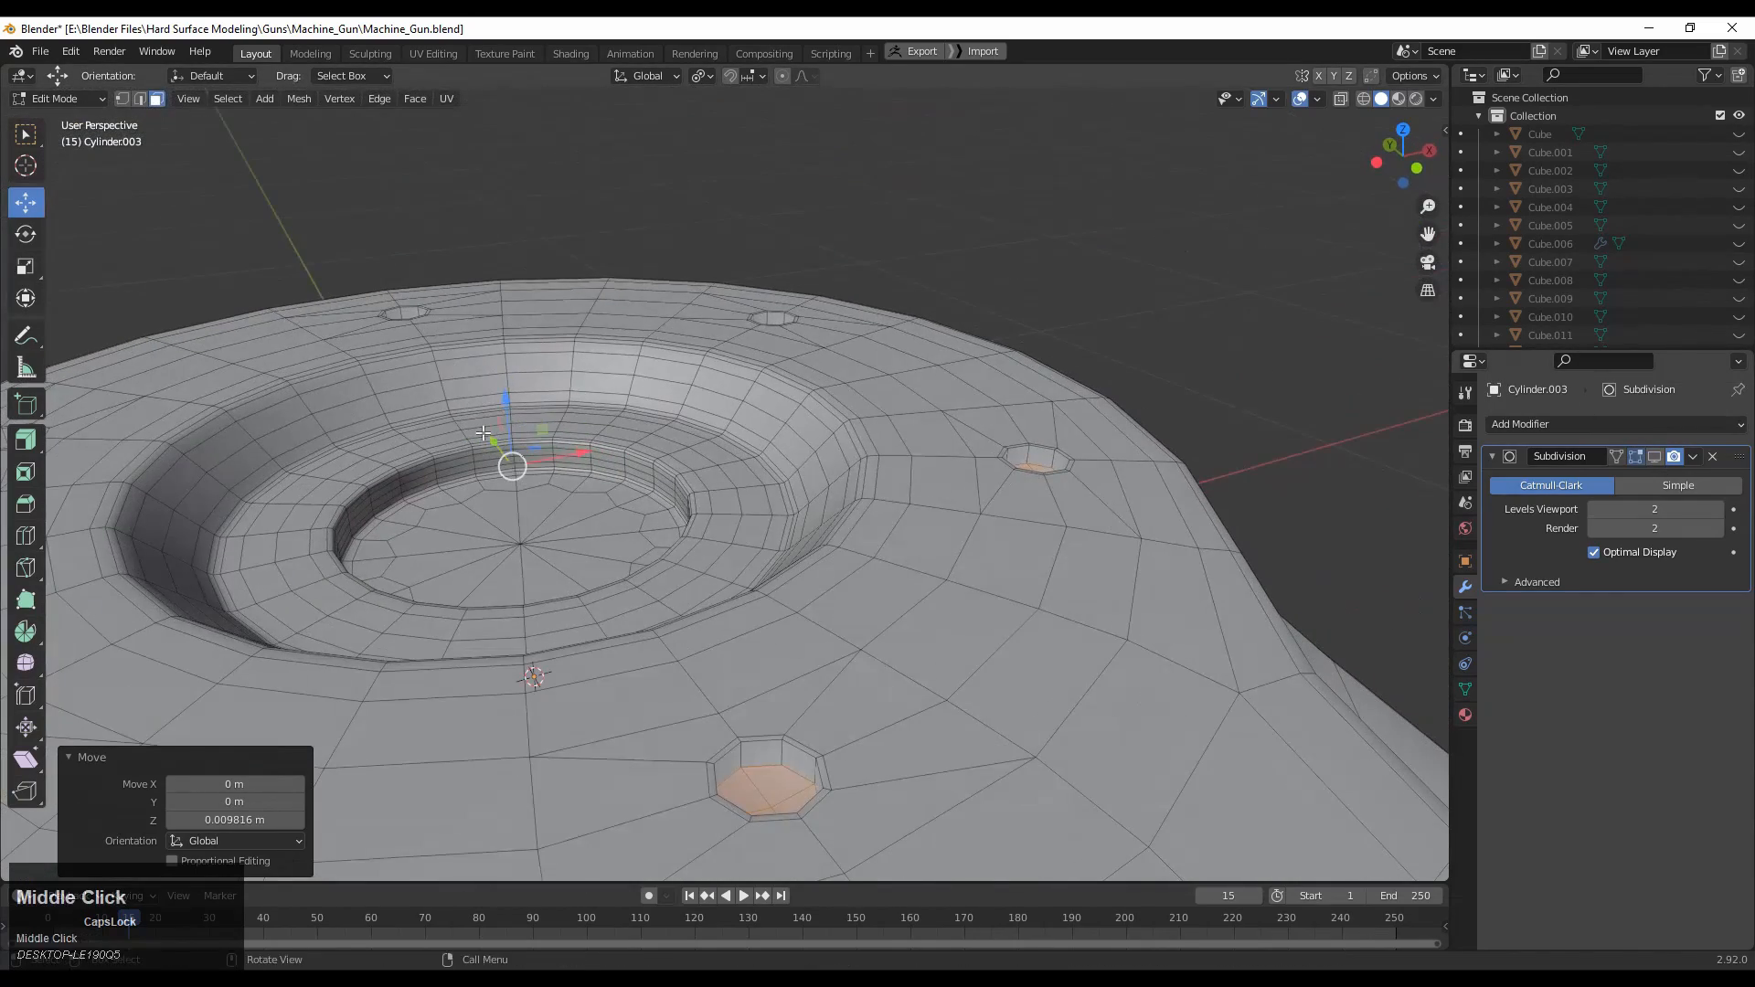
pyautogui.moveTo(508, 393); pyautogui.dragTo(508, 411)
pyautogui.moveTo(512, 416); pyautogui.dragTo(548, 517, button='middle')
pyautogui.keyDown('shift'); pyautogui.moveTo(676, 694); pyautogui.dragTo(587, 417, button='middle'); pyautogui.keyUp('shift')
pyautogui.moveTo(497, 216); pyautogui.dragTo(509, 237)
# Inset the floor faces of the six holes by about 0.0035 m.
pyautogui.moveTo(667, 375); pyautogui.dragTo(713, 383, button='middle')
pyautogui.keyDown('shift'); pyautogui.moveTo(713, 384); pyautogui.dragTo(676, 256, button='middle'); pyautogui.keyUp('shift')
pyautogui.moveTo(676, 256); pyautogui.dragTo(777, 274, button='middle')
pyautogui.moveTo(822, 365); pyautogui.dragTo(932, 447, button='middle')
pyautogui.press('i')
pyautogui.click(1177, 400)
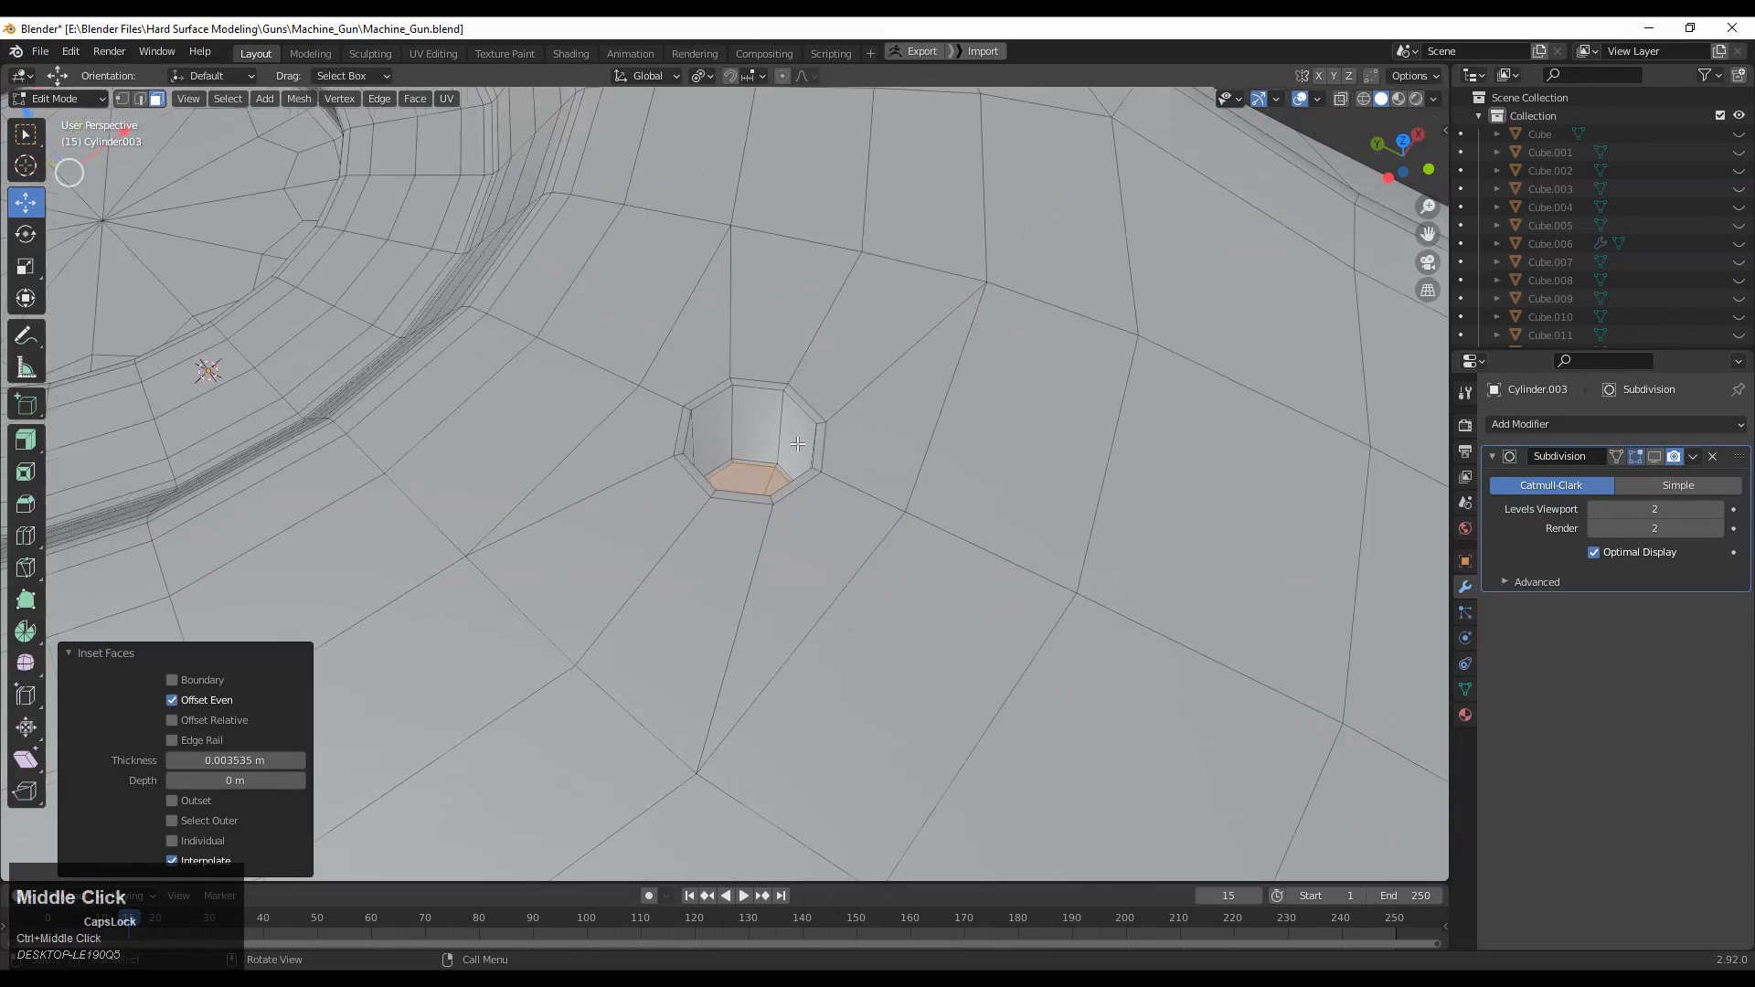
# Select the side-wall face loops of all six small holes on the round end.
pyautogui.keyDown('alt'); pyautogui.click(777, 423); pyautogui.keyUp('alt')
pyautogui.keyDown('ctrl'); pyautogui.moveTo(781, 402); pyautogui.dragTo(786, 549, button='middle'); pyautogui.keyUp('ctrl')
pyautogui.moveTo(786, 548); pyautogui.dragTo(575, 457, button='middle')
pyautogui.keyDown('shift'); pyautogui.moveTo(1115, 376); pyautogui.dragTo(622, 418, button='middle'); pyautogui.keyUp('shift')
pyautogui.keyDown('alt'); pyautogui.keyDown('shift'); pyautogui.click(819, 455); pyautogui.keyUp('shift'); pyautogui.keyUp('alt')
pyautogui.keyDown('shift'); pyautogui.moveTo(968, 375); pyautogui.dragTo(910, 466, button='middle'); pyautogui.keyUp('shift')
pyautogui.keyDown('alt'); pyautogui.keyDown('shift'); pyautogui.click(954, 489); pyautogui.keyUp('shift'); pyautogui.keyUp('alt')
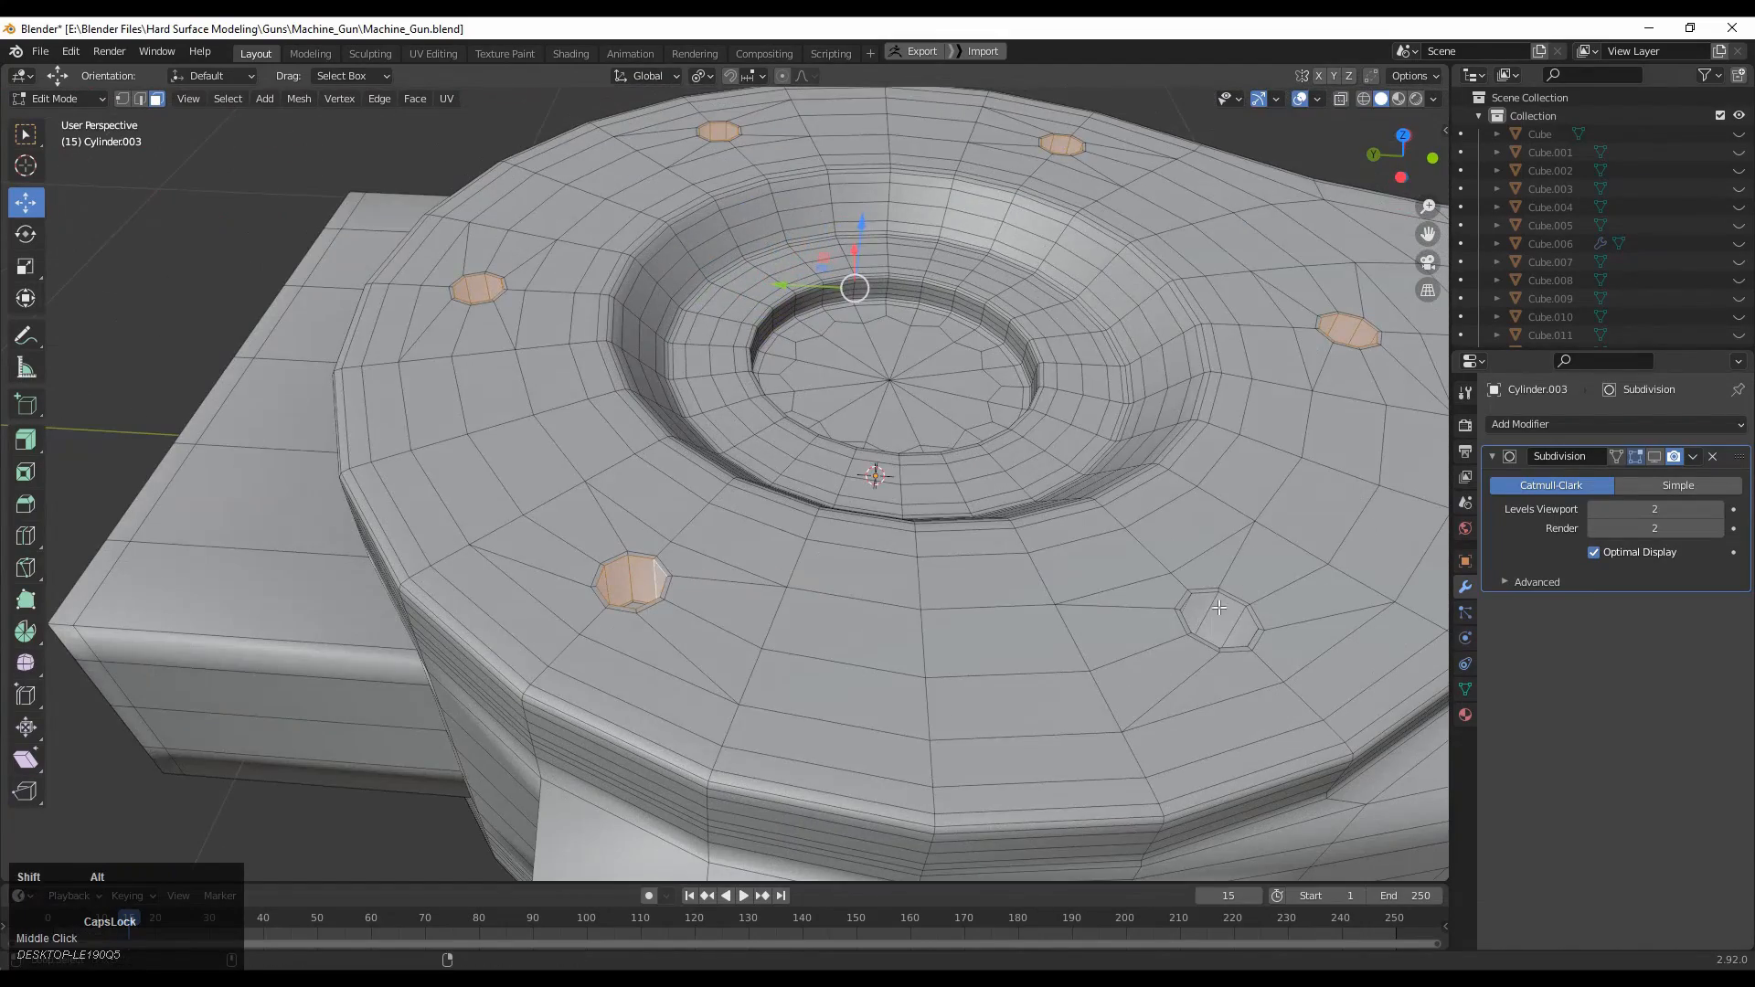
pyautogui.keyDown('alt'); pyautogui.keyDown('shift'); pyautogui.click(1220, 609); pyautogui.keyUp('shift'); pyautogui.keyUp('alt')
pyautogui.keyDown('shift'); pyautogui.moveTo(1229, 605); pyautogui.dragTo(997, 619, button='middle'); pyautogui.keyUp('shift')
pyautogui.keyDown('ctrl'); pyautogui.moveTo(996, 620); pyautogui.dragTo(1005, 558, button='middle'); pyautogui.keyUp('ctrl')
pyautogui.keyDown('shift'); pyautogui.moveTo(1256, 553); pyautogui.dragTo(1166, 486, button='middle'); pyautogui.keyUp('shift')
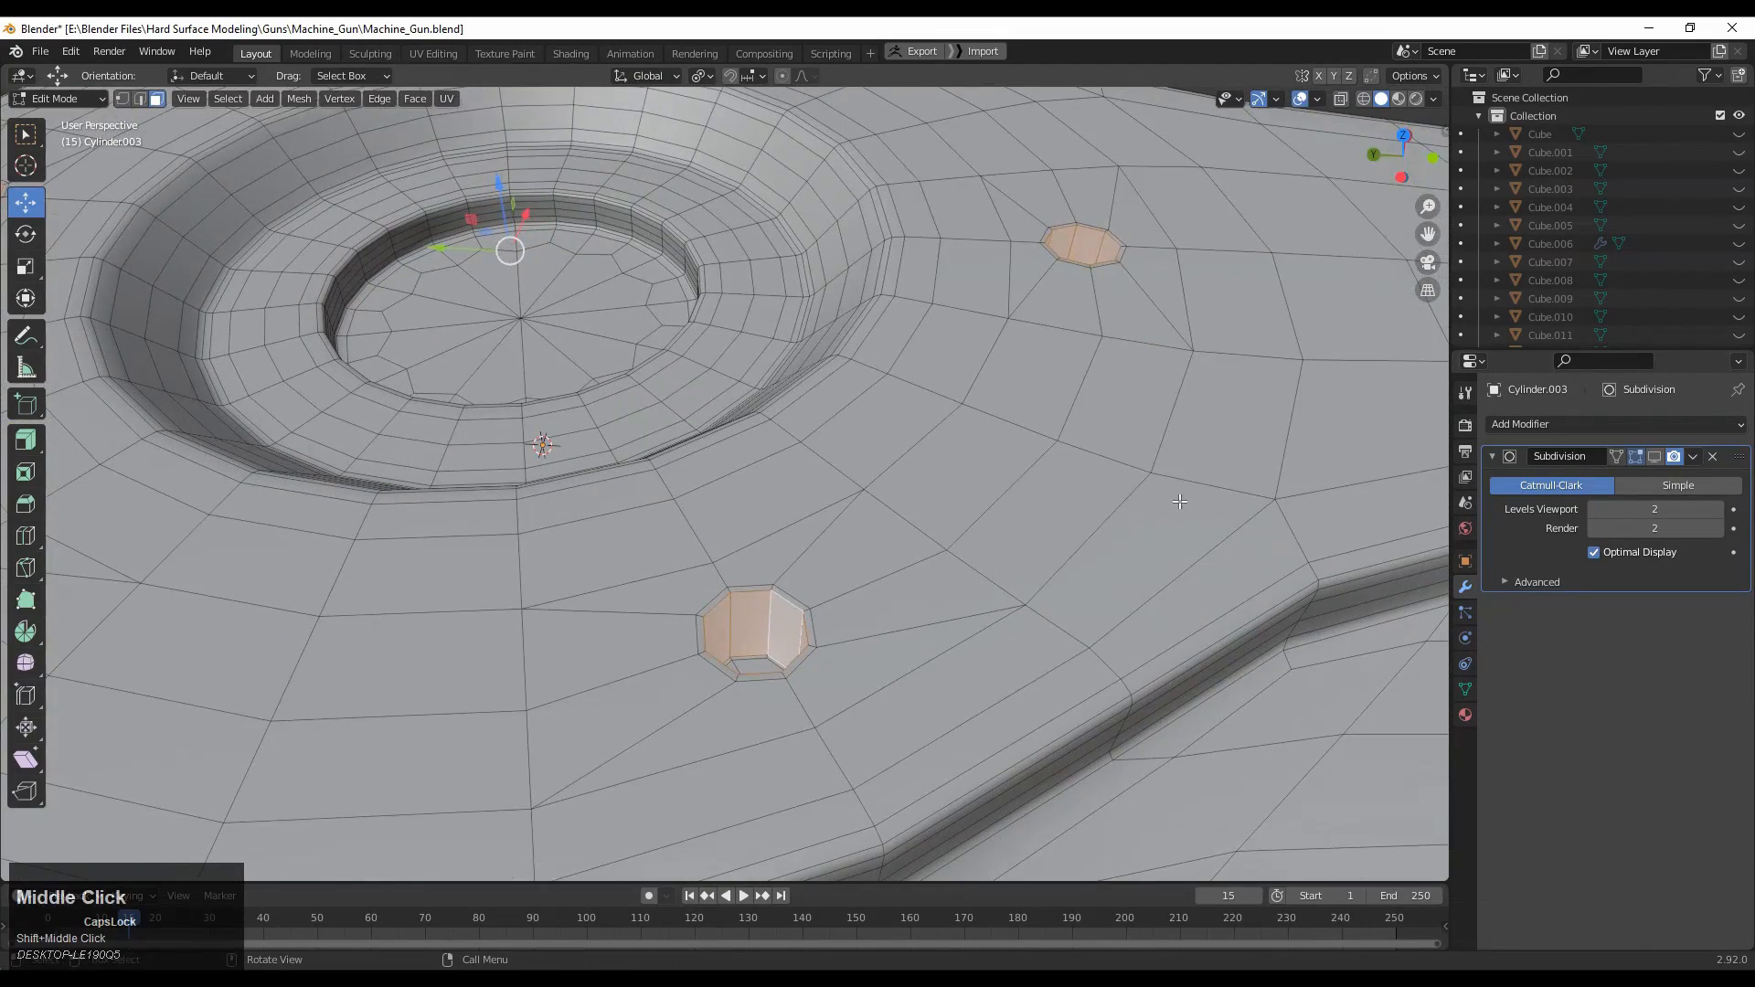
# Inset the selected hole walls with a thickness of 0.025 m.
pyautogui.press('i')
pyautogui.click(1142, 429)
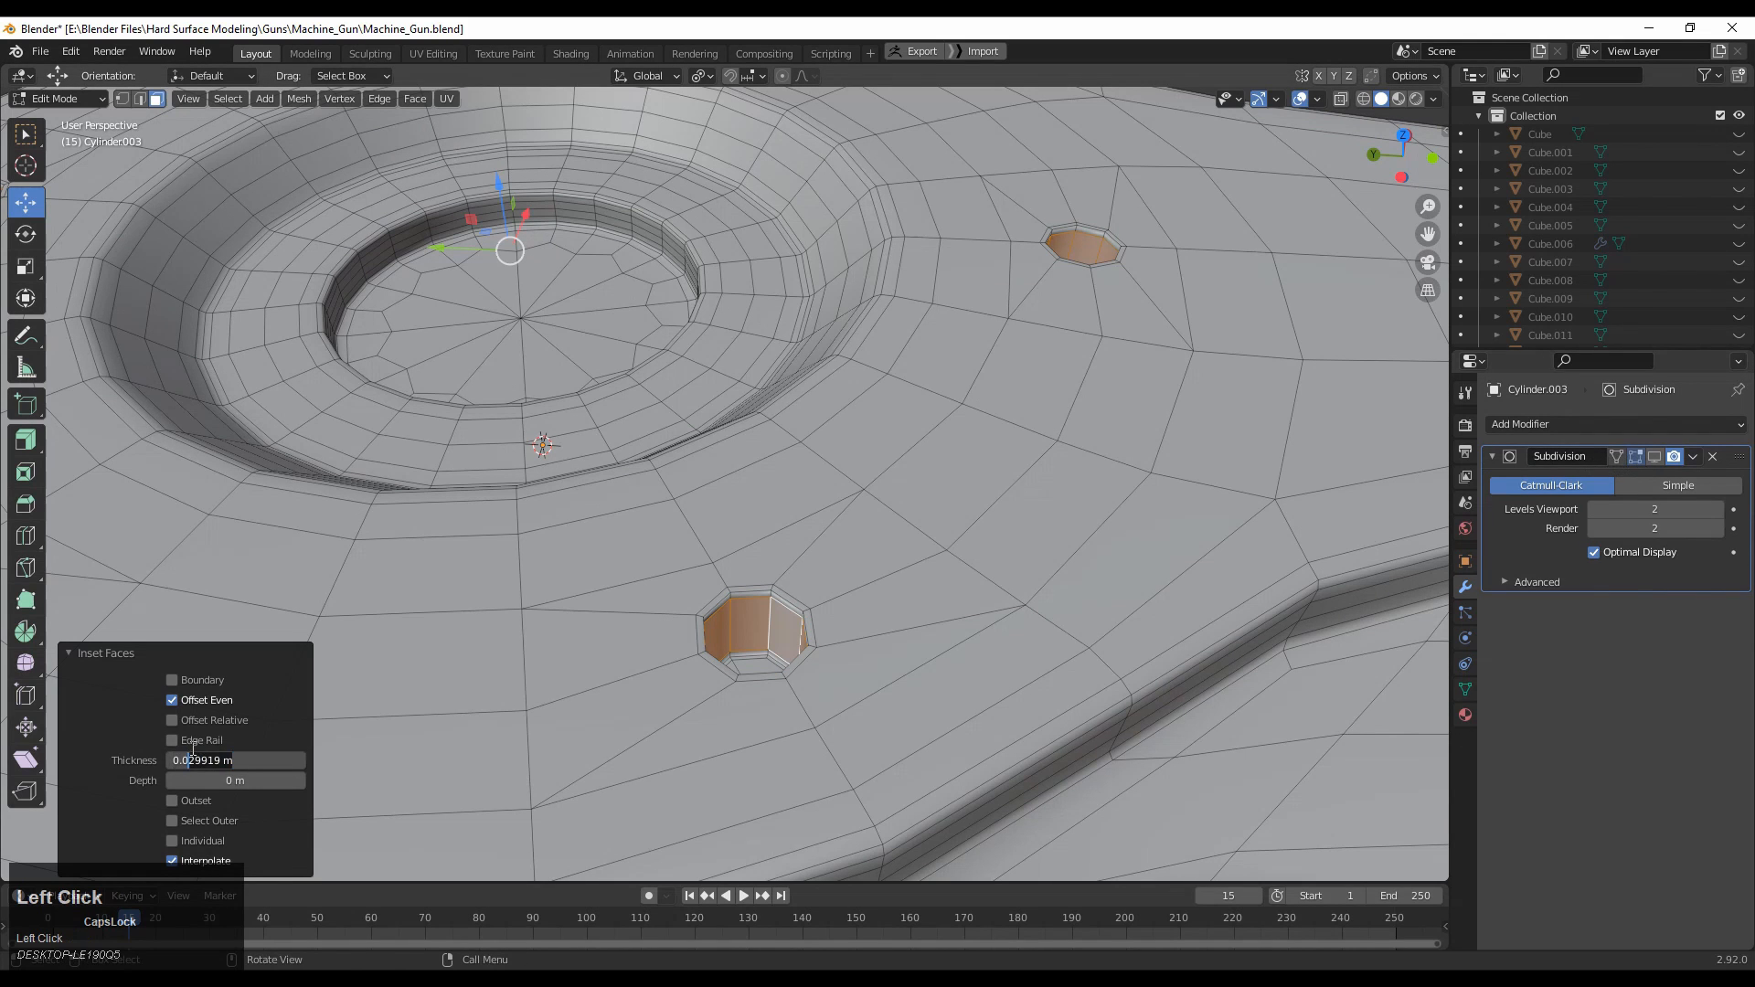
pyautogui.press('Return')
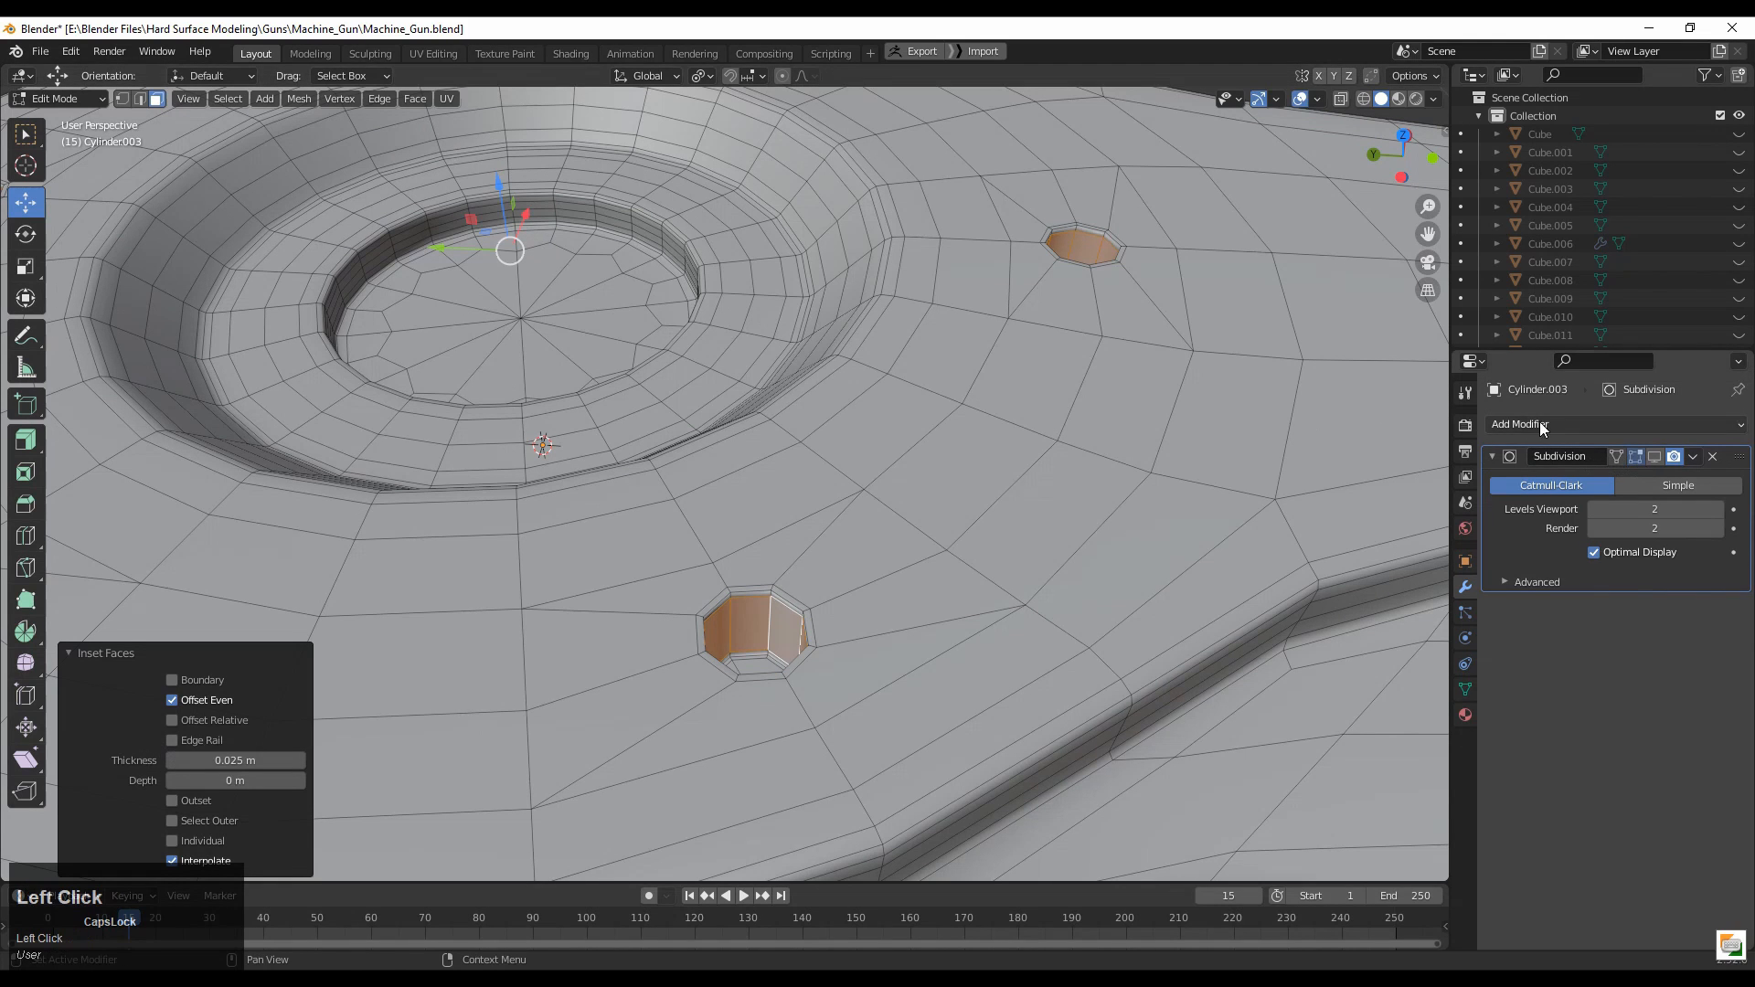
# Show the Subdivision modifier in the viewport again and leave Edit Mode to check the holes without overlays.
pyautogui.click(1654, 456)
pyautogui.click(1304, 98)
pyautogui.keyDown('ctrl'); pyautogui.moveTo(1078, 311); pyautogui.dragTo(1051, 476, button='middle'); pyautogui.keyUp('ctrl')
pyautogui.moveTo(1051, 302); pyautogui.dragTo(868, 581, button='middle')
pyautogui.click(1070, 380)
pyautogui.press('Tab')
pyautogui.click(976, 518)
# Show the viewport overlays again, symmetrize the part's whole mesh and return to Object Mode.
pyautogui.press('Tab')
pyautogui.click(1298, 98)
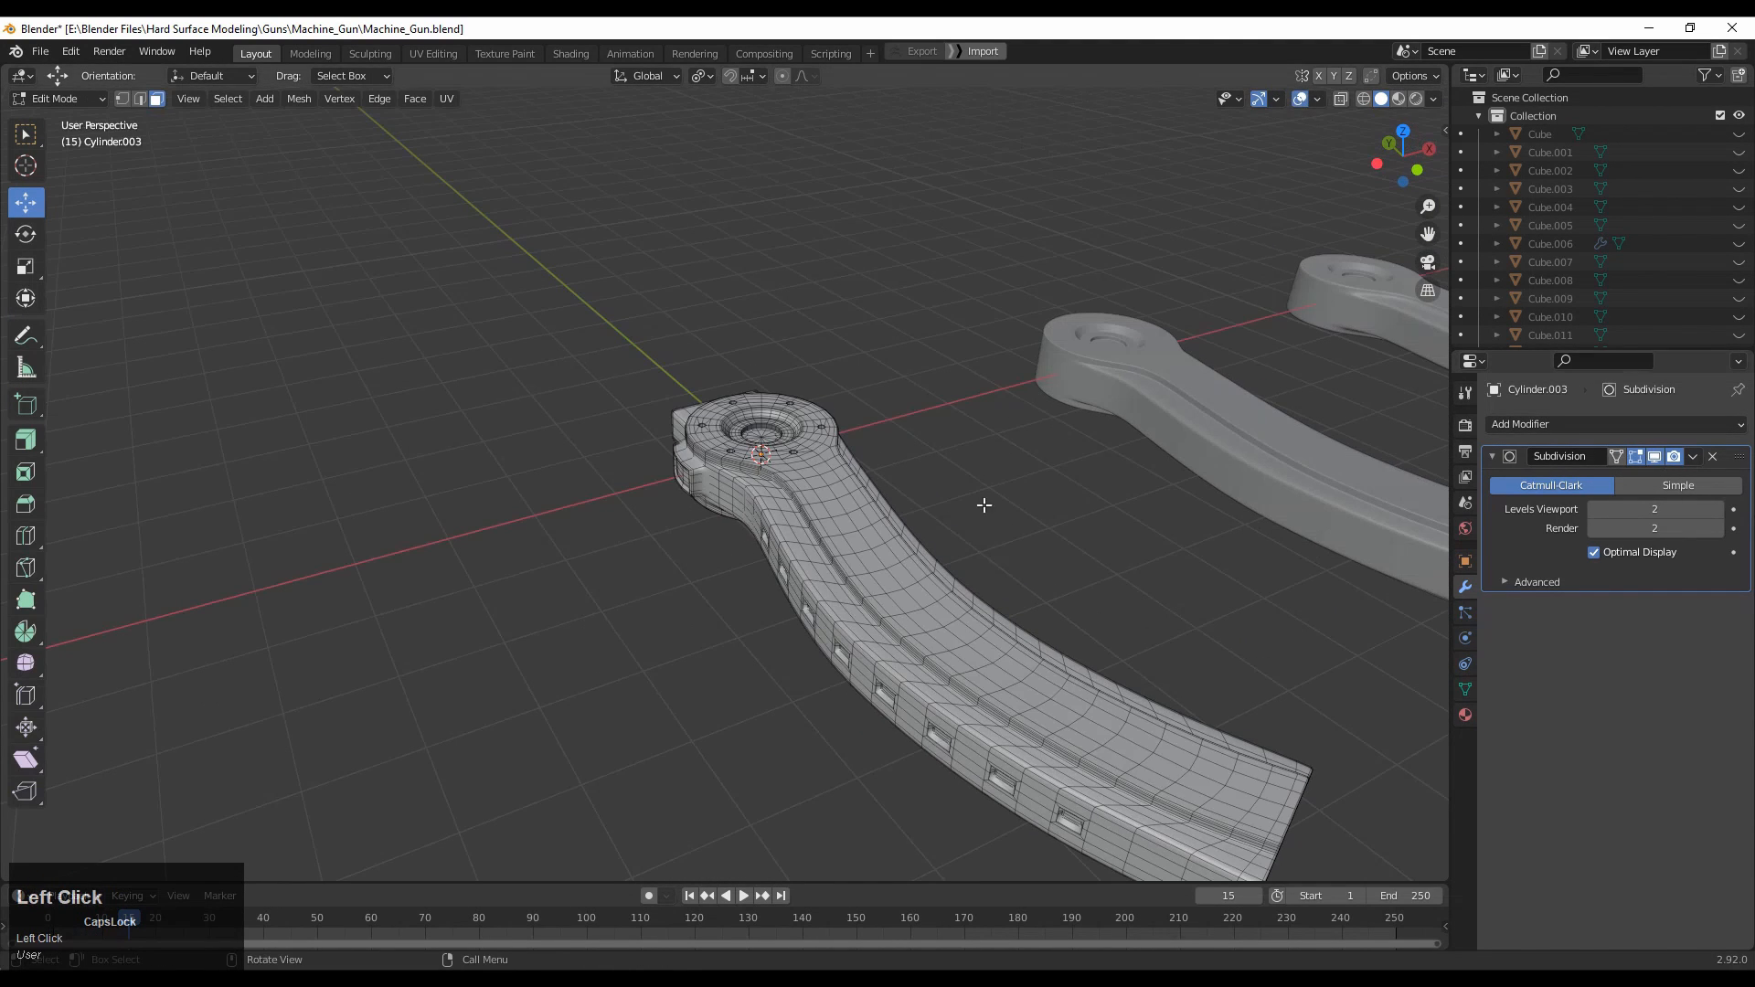
pyautogui.press('a')
pyautogui.click(299, 99)
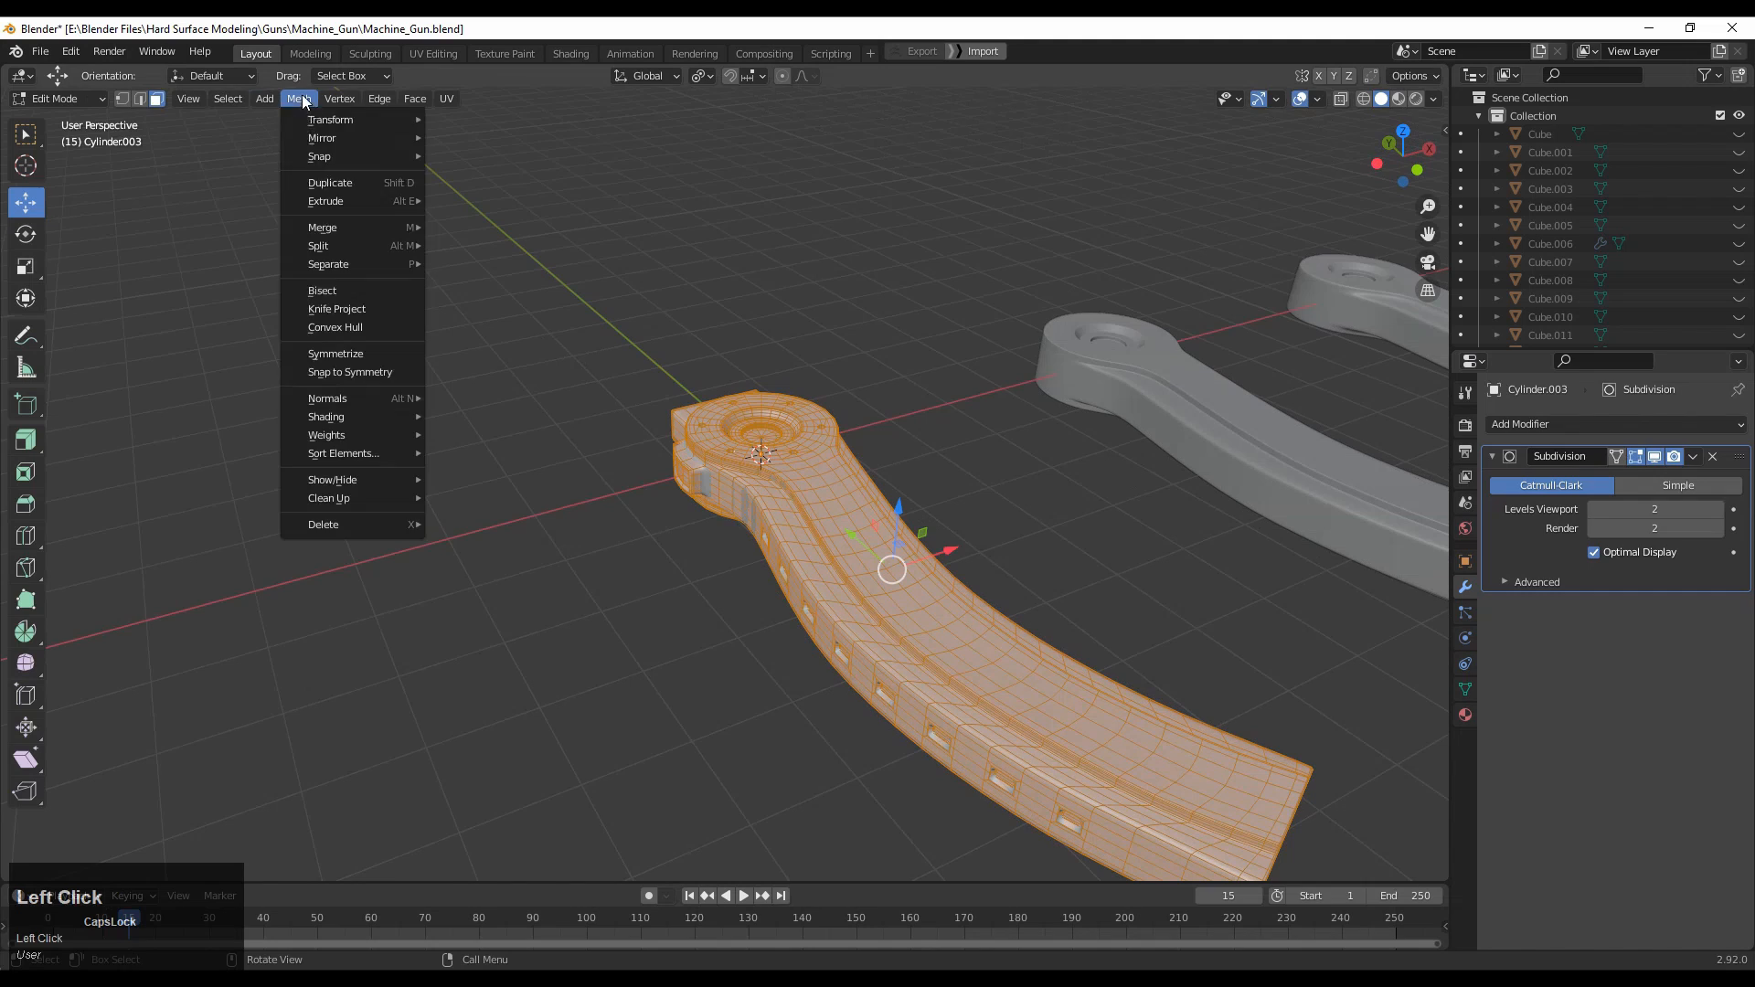
pyautogui.click(348, 355)
pyautogui.moveTo(639, 412); pyautogui.dragTo(842, 623, button='middle')
pyautogui.press('Tab')
# Add a 2 m cube at the origin and move it -6 m along Y to the far end of the part.
pyautogui.keyDown('shift'); pyautogui.moveTo(603, 694); pyautogui.dragTo(1210, 346, button='middle'); pyautogui.keyUp('shift')
pyautogui.hotkey('shift', 'a')
pyautogui.moveTo(964, 499)
pyautogui.click(1066, 510)
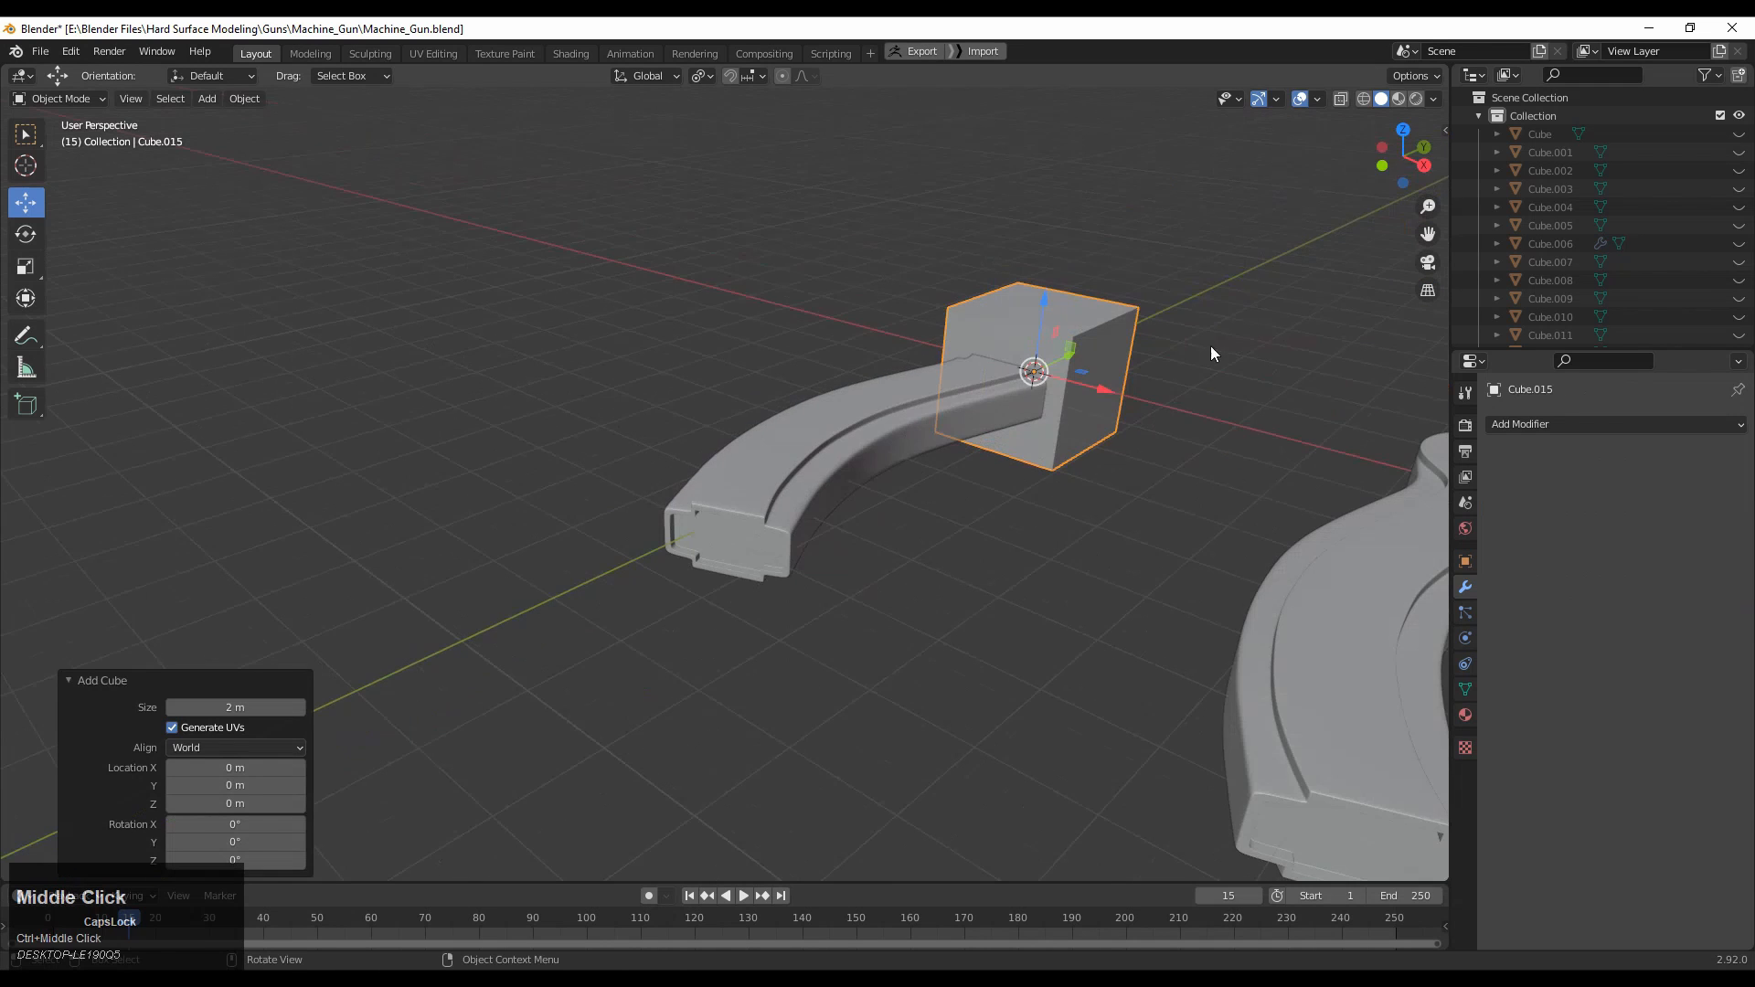
pyautogui.click(1401, 132)
pyautogui.keyDown('shift'); pyautogui.moveTo(978, 249); pyautogui.dragTo(999, 429, button='middle'); pyautogui.keyUp('shift')
pyautogui.moveTo(892, 265); pyautogui.dragTo(884, 713)
# Rotate the cube -20° about the Z axis in top view.
pyautogui.keyDown('shift'); pyautogui.moveTo(957, 614); pyautogui.dragTo(815, 335, button='middle'); pyautogui.keyUp('shift')
pyautogui.keyDown('ctrl'); pyautogui.moveTo(816, 334); pyautogui.dragTo(915, 467, button='middle'); pyautogui.keyUp('ctrl')
pyautogui.keyDown('ctrl'); pyautogui.moveTo(915, 467); pyautogui.dragTo(967, 522, button='middle'); pyautogui.keyUp('ctrl')
pyautogui.press('r')
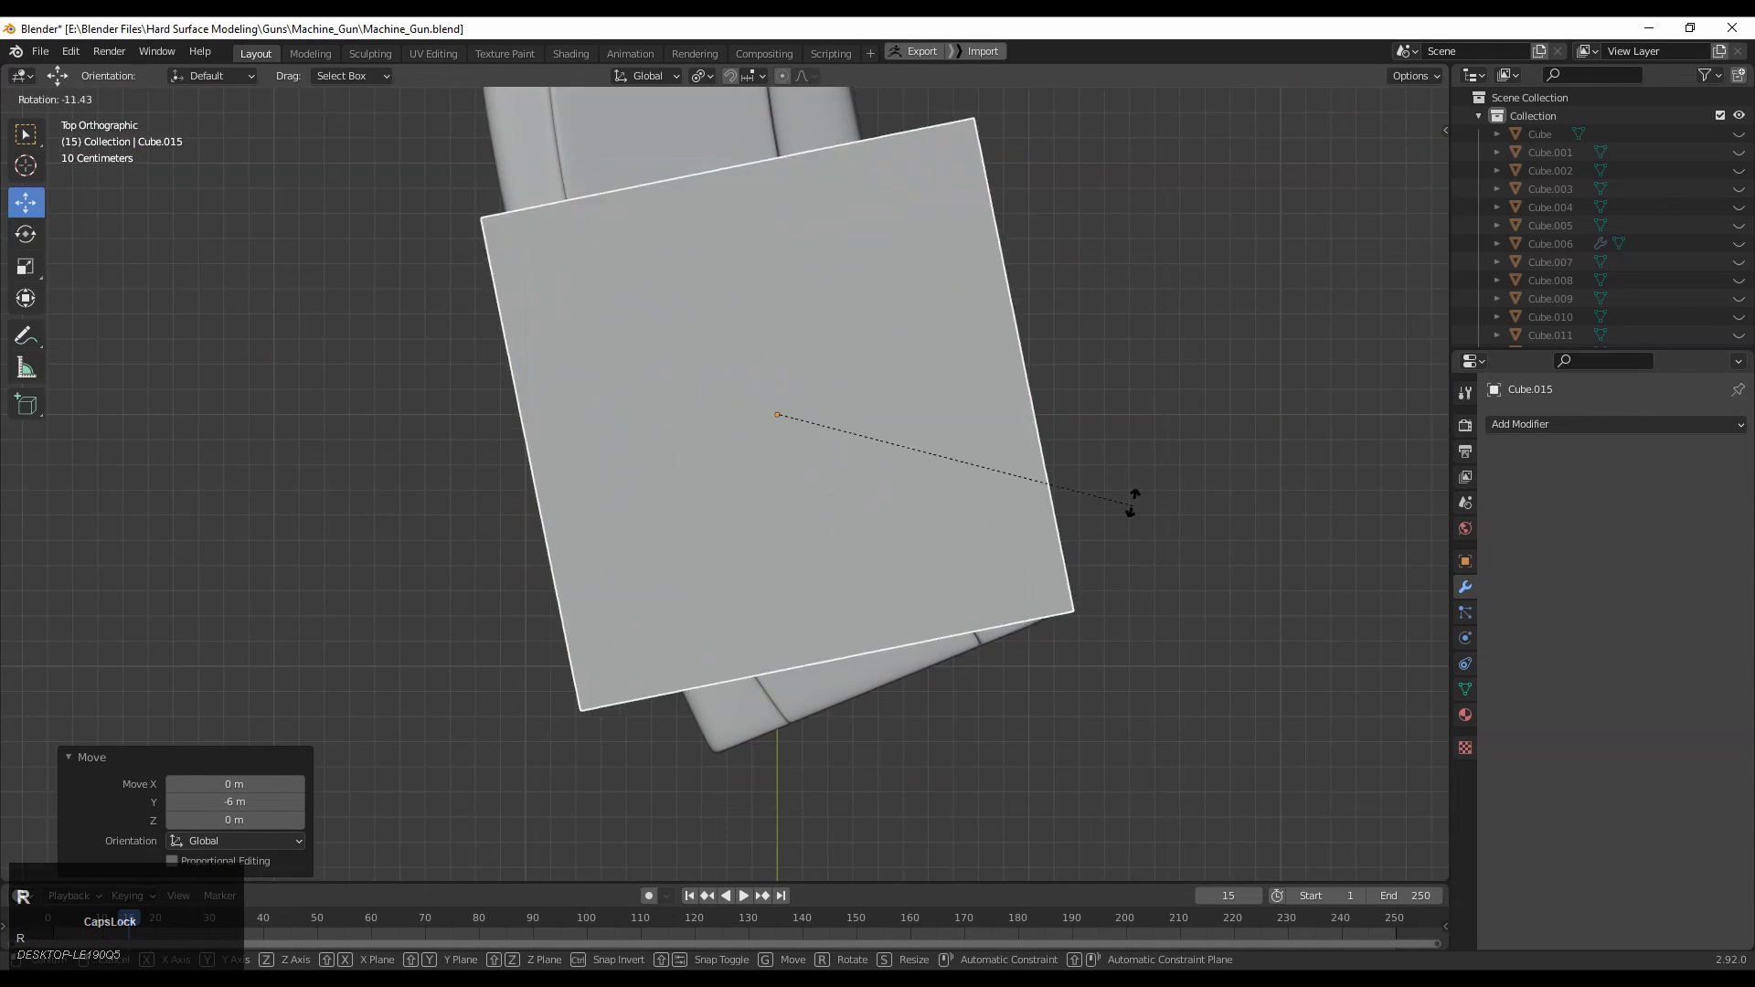
pyautogui.click(1111, 449)
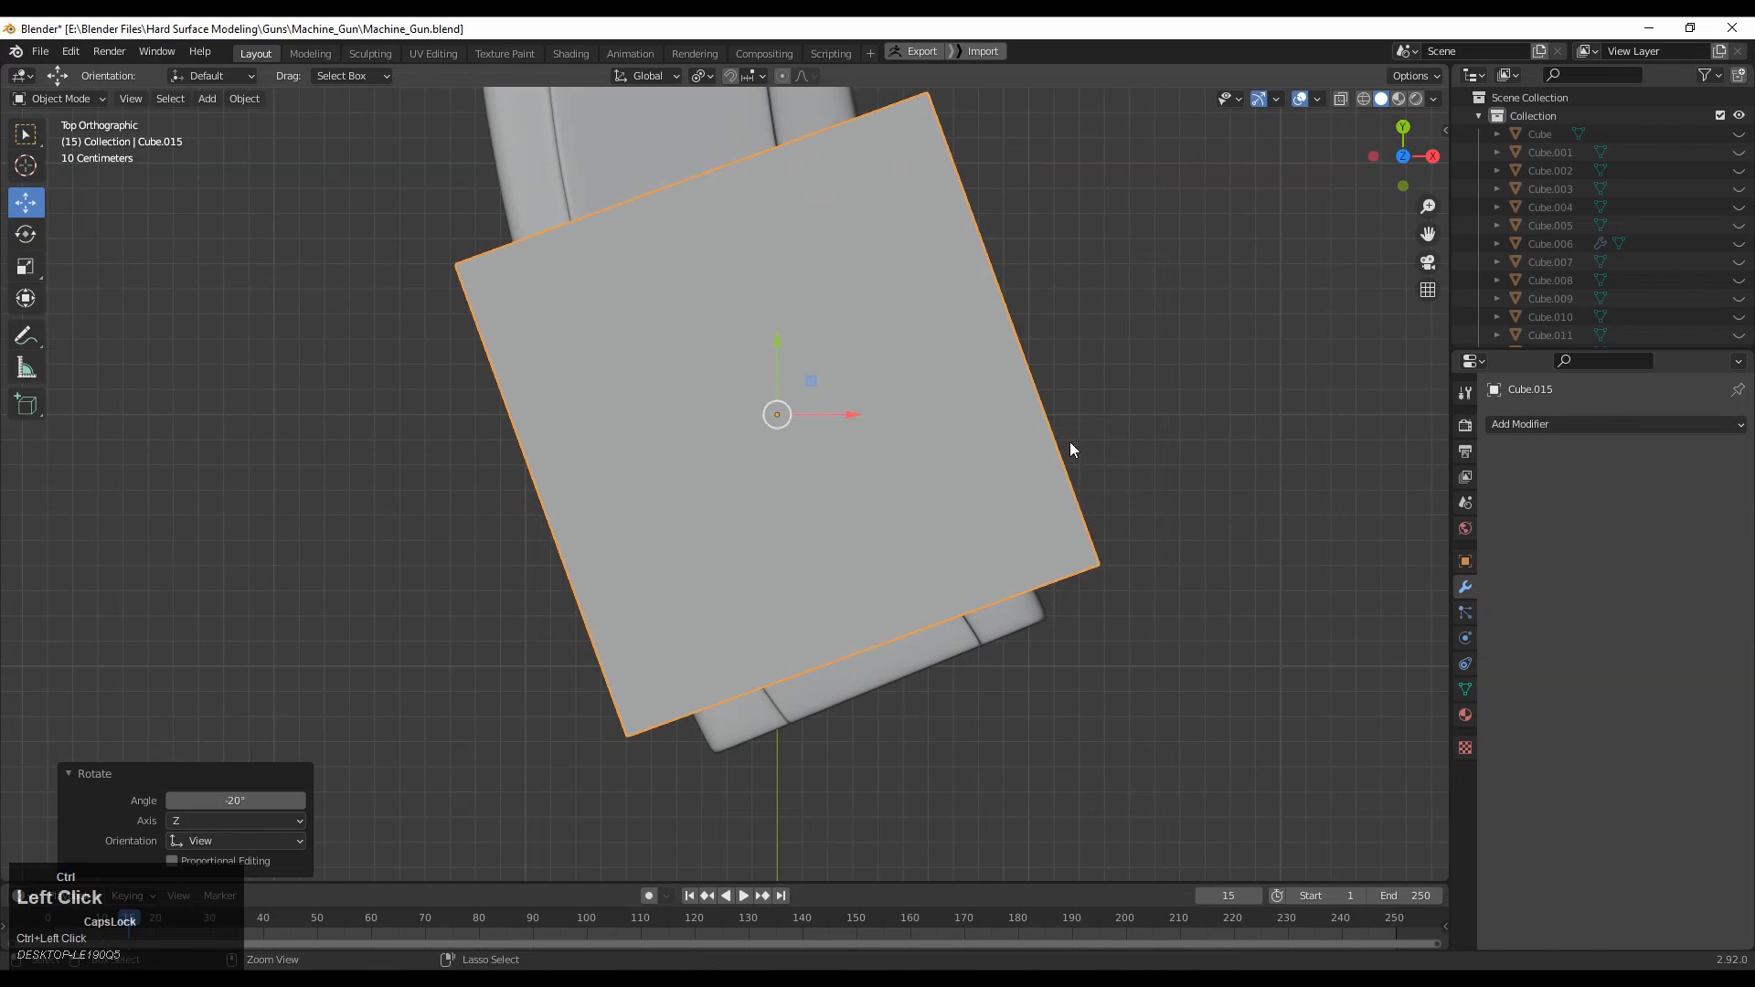
# Set the transform orientation to Normal and move the cube about -0.123 m along its own Y axis.
pyautogui.click(656, 76)
pyautogui.keyDown('shift'); pyautogui.moveTo(759, 369); pyautogui.dragTo(689, 310, button='middle'); pyautogui.keyUp('shift')
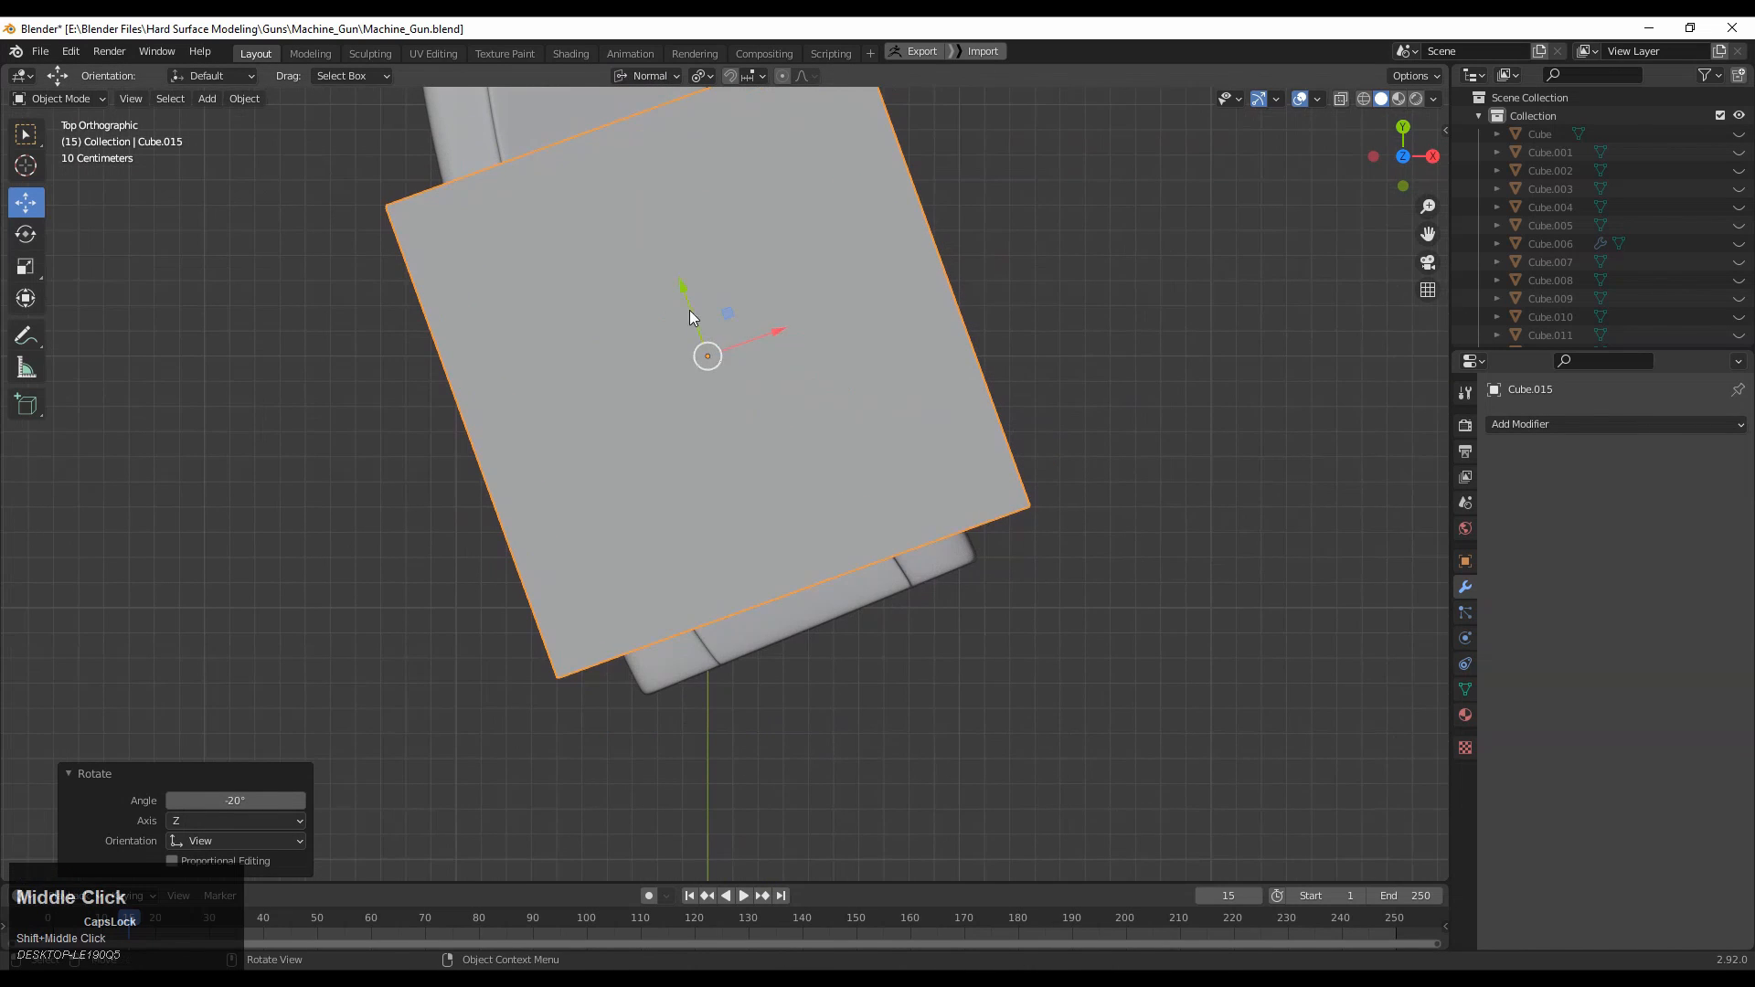
pyautogui.moveTo(689, 310); pyautogui.dragTo(700, 339)
pyautogui.keyDown('shift'); pyautogui.moveTo(885, 387); pyautogui.dragTo(850, 340, button='middle'); pyautogui.keyUp('shift')
pyautogui.keyDown('ctrl'); pyautogui.moveTo(850, 340); pyautogui.dragTo(1238, 443, button='middle'); pyautogui.keyUp('ctrl')
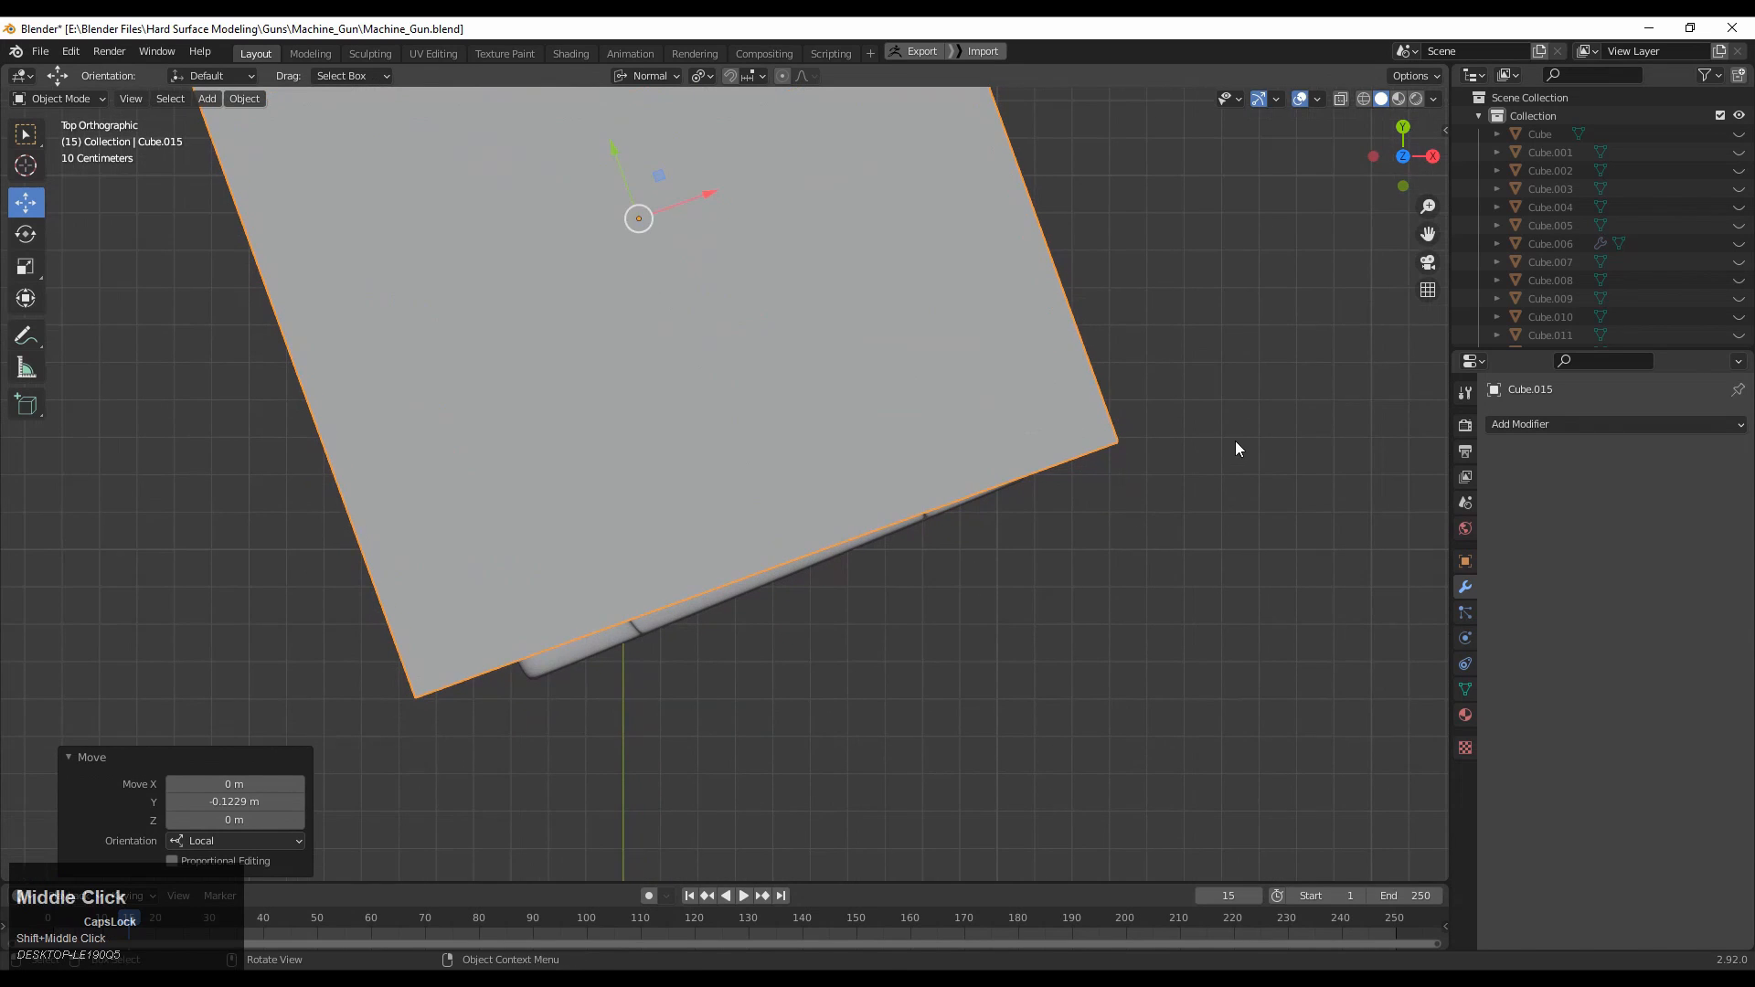
# Rotate the cube to match the part's slanted end and move it about -1.088 m along its own Y axis.
pyautogui.press('r')
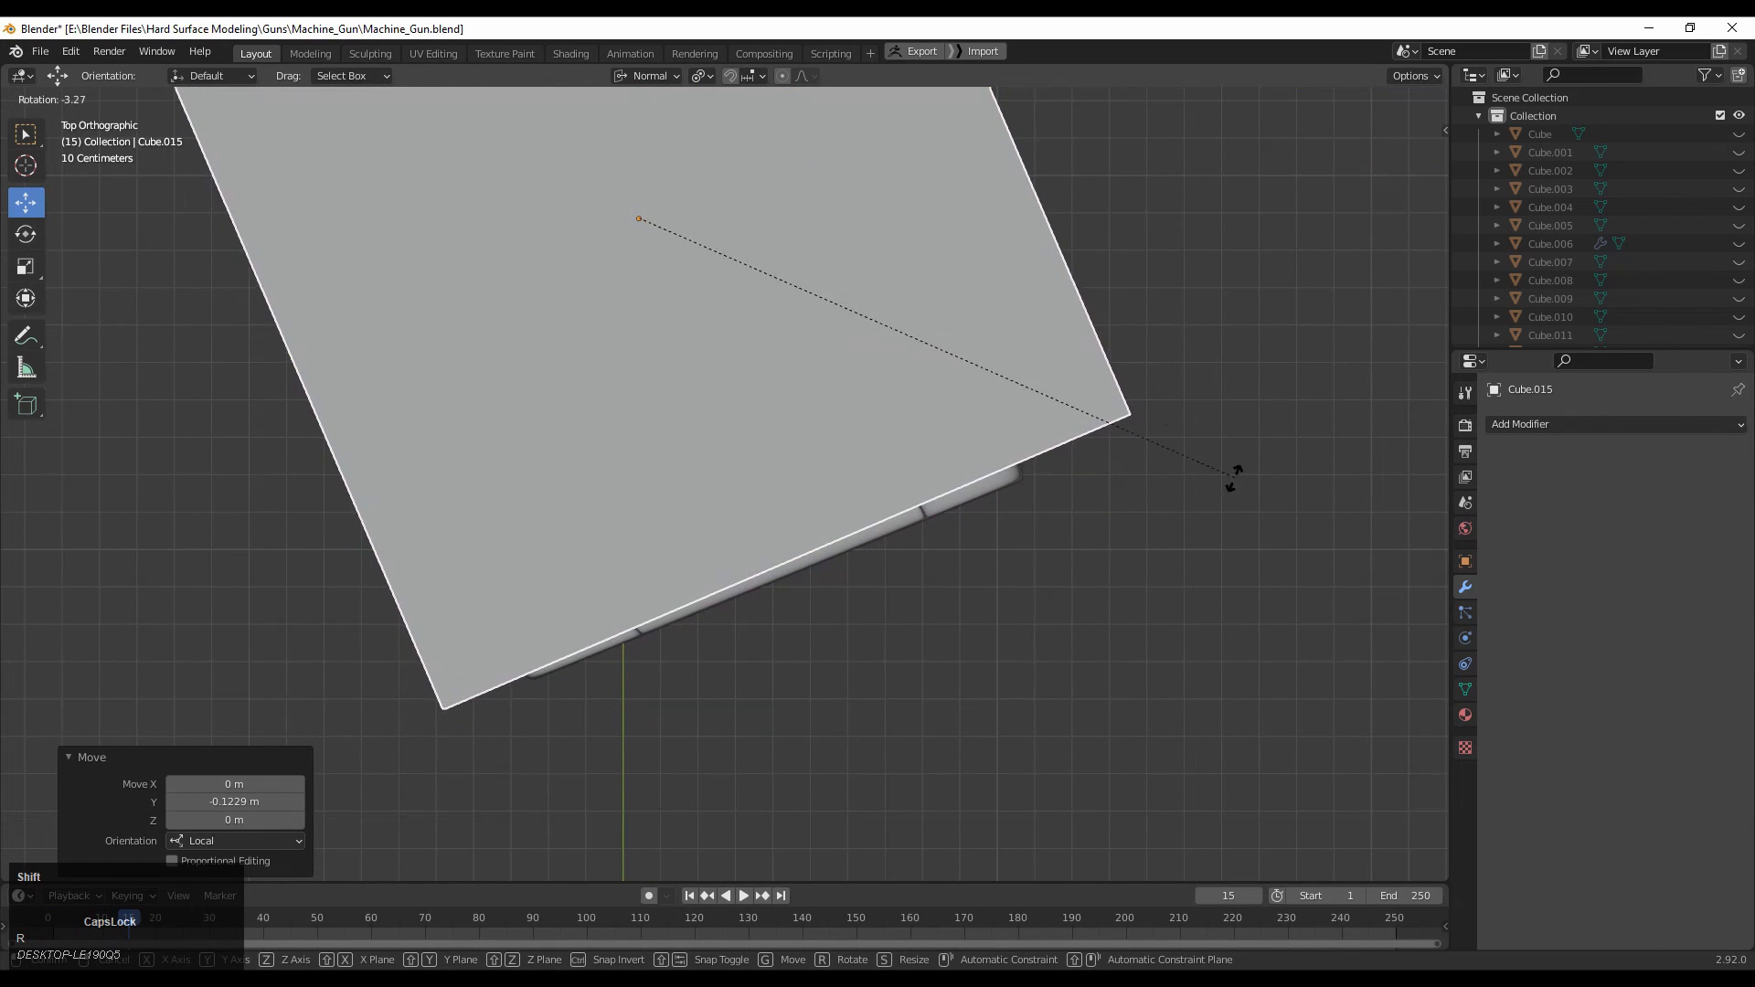
pyautogui.click(1042, 562)
pyautogui.moveTo(627, 186); pyautogui.dragTo(785, 561)
# Scale the cube down uniformly by 0.5 and by another 0.8.
pyautogui.press('s')
pyautogui.click(1011, 561)
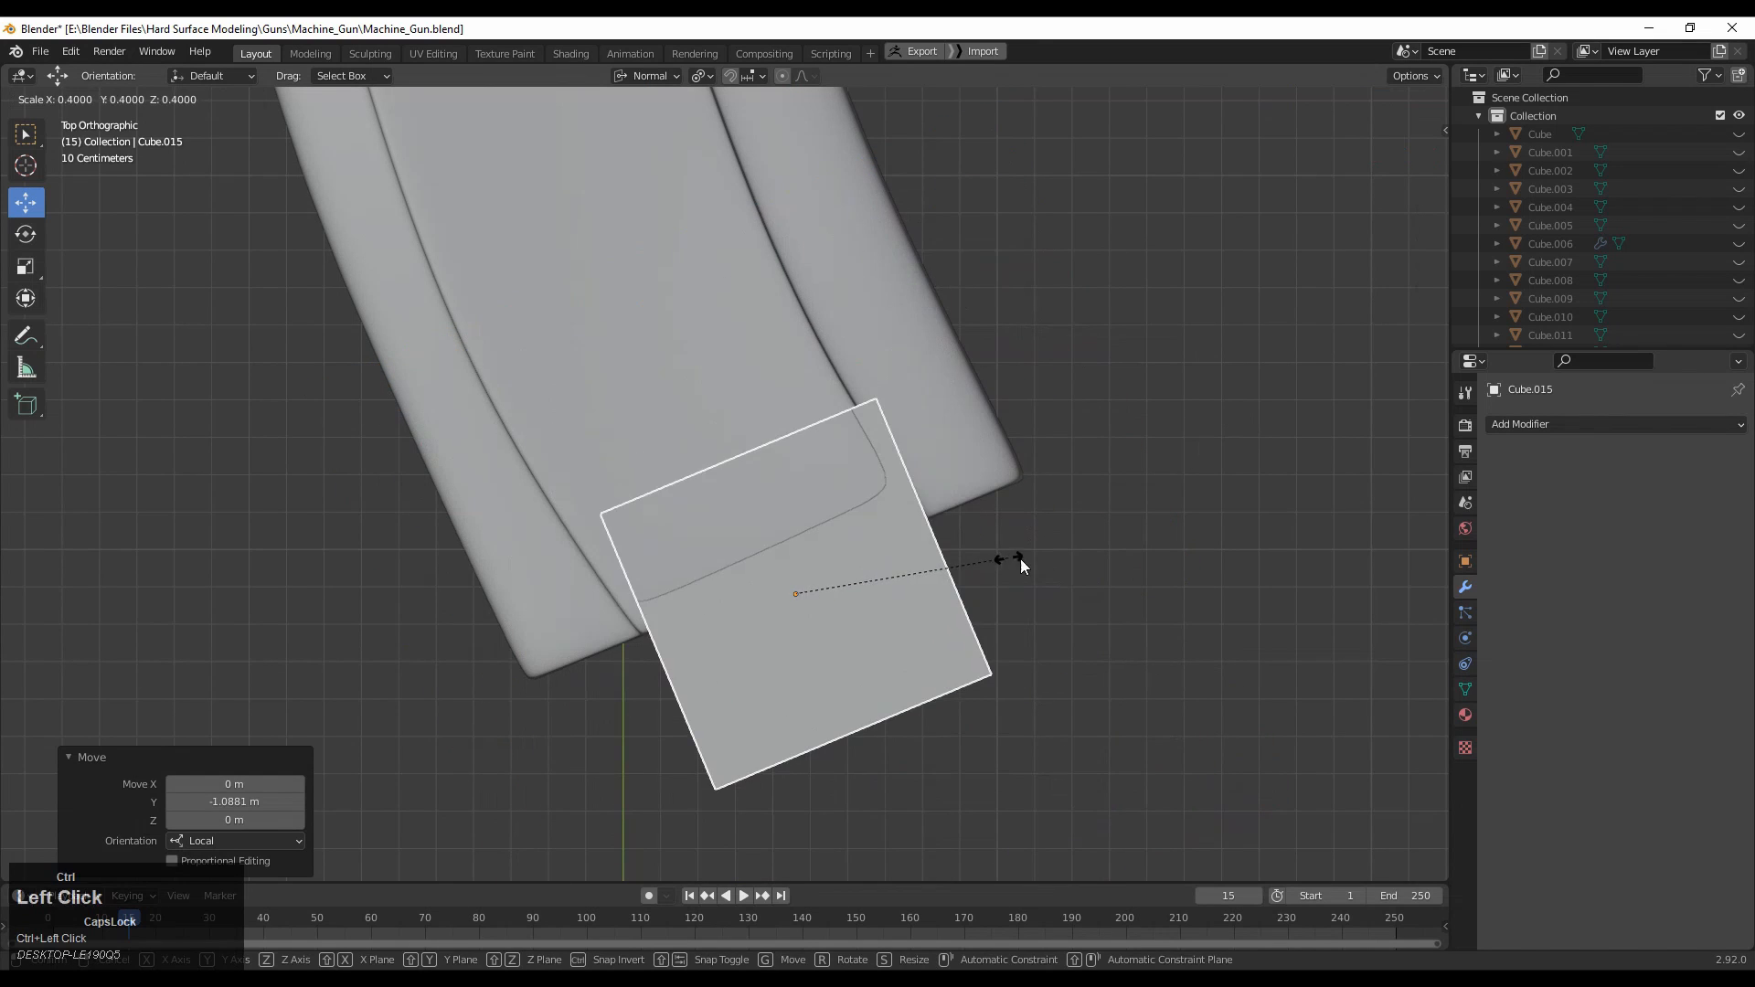
pyautogui.keyDown('ctrl'); pyautogui.moveTo(1010, 561); pyautogui.dragTo(1156, 556, button='middle'); pyautogui.keyUp('ctrl')
pyautogui.press('s')
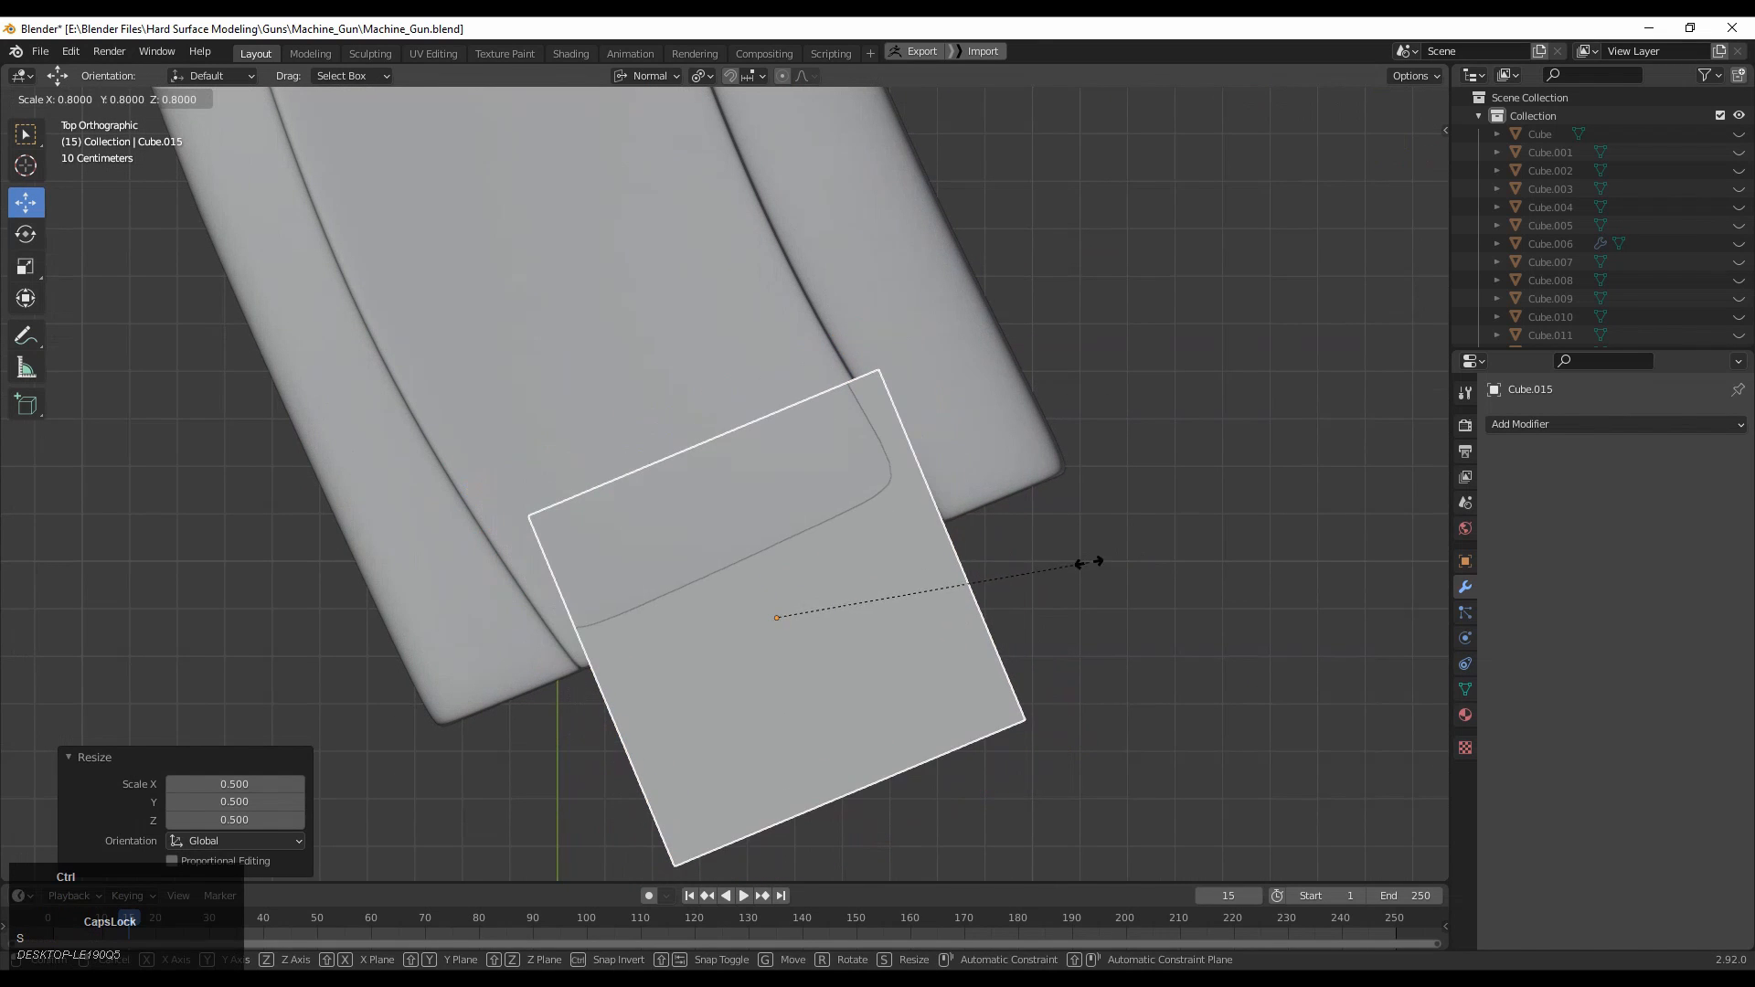
pyautogui.click(1092, 560)
# Rotate the cube by about -8° and a further -1.95° about Z to follow the part's grooves.
pyautogui.press('r')
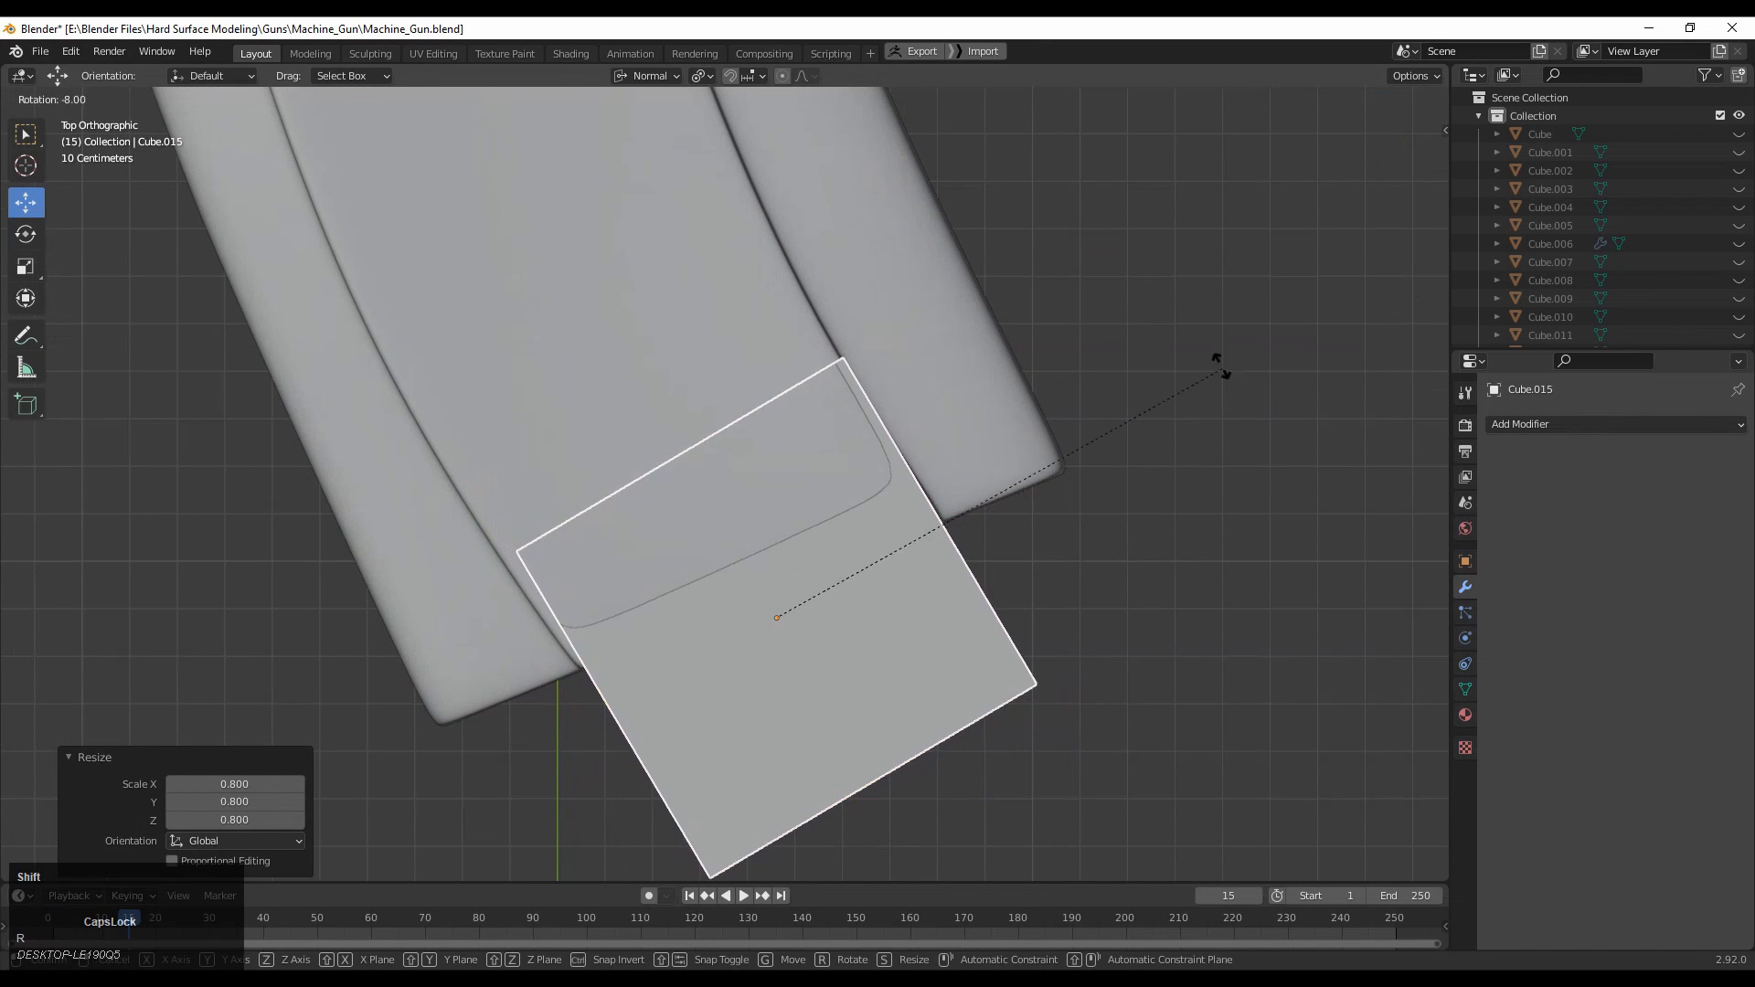
pyautogui.click(1203, 508)
pyautogui.press('r')
pyautogui.click(1214, 441)
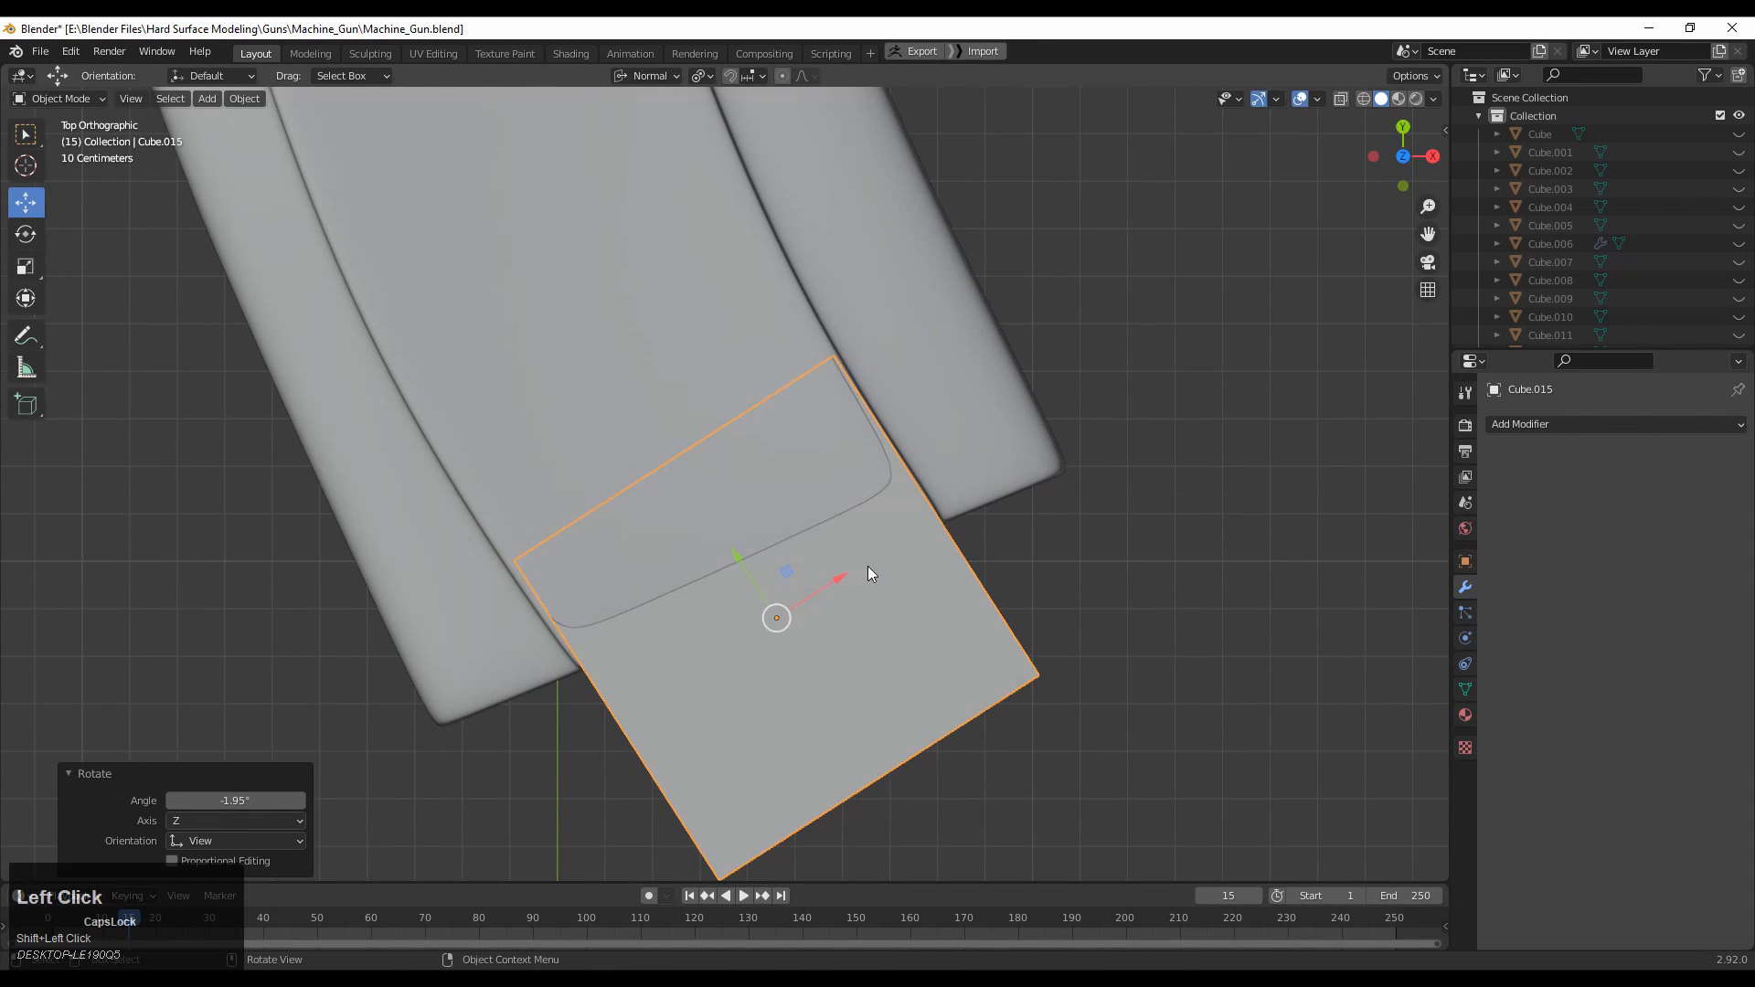
# Move the block about -0.008 m along its own X axis and scale it uniformly by about 1.003.
pyautogui.press('g')
pyautogui.press('x')
pyautogui.press('x')
pyautogui.click(884, 567)
pyautogui.press('s')
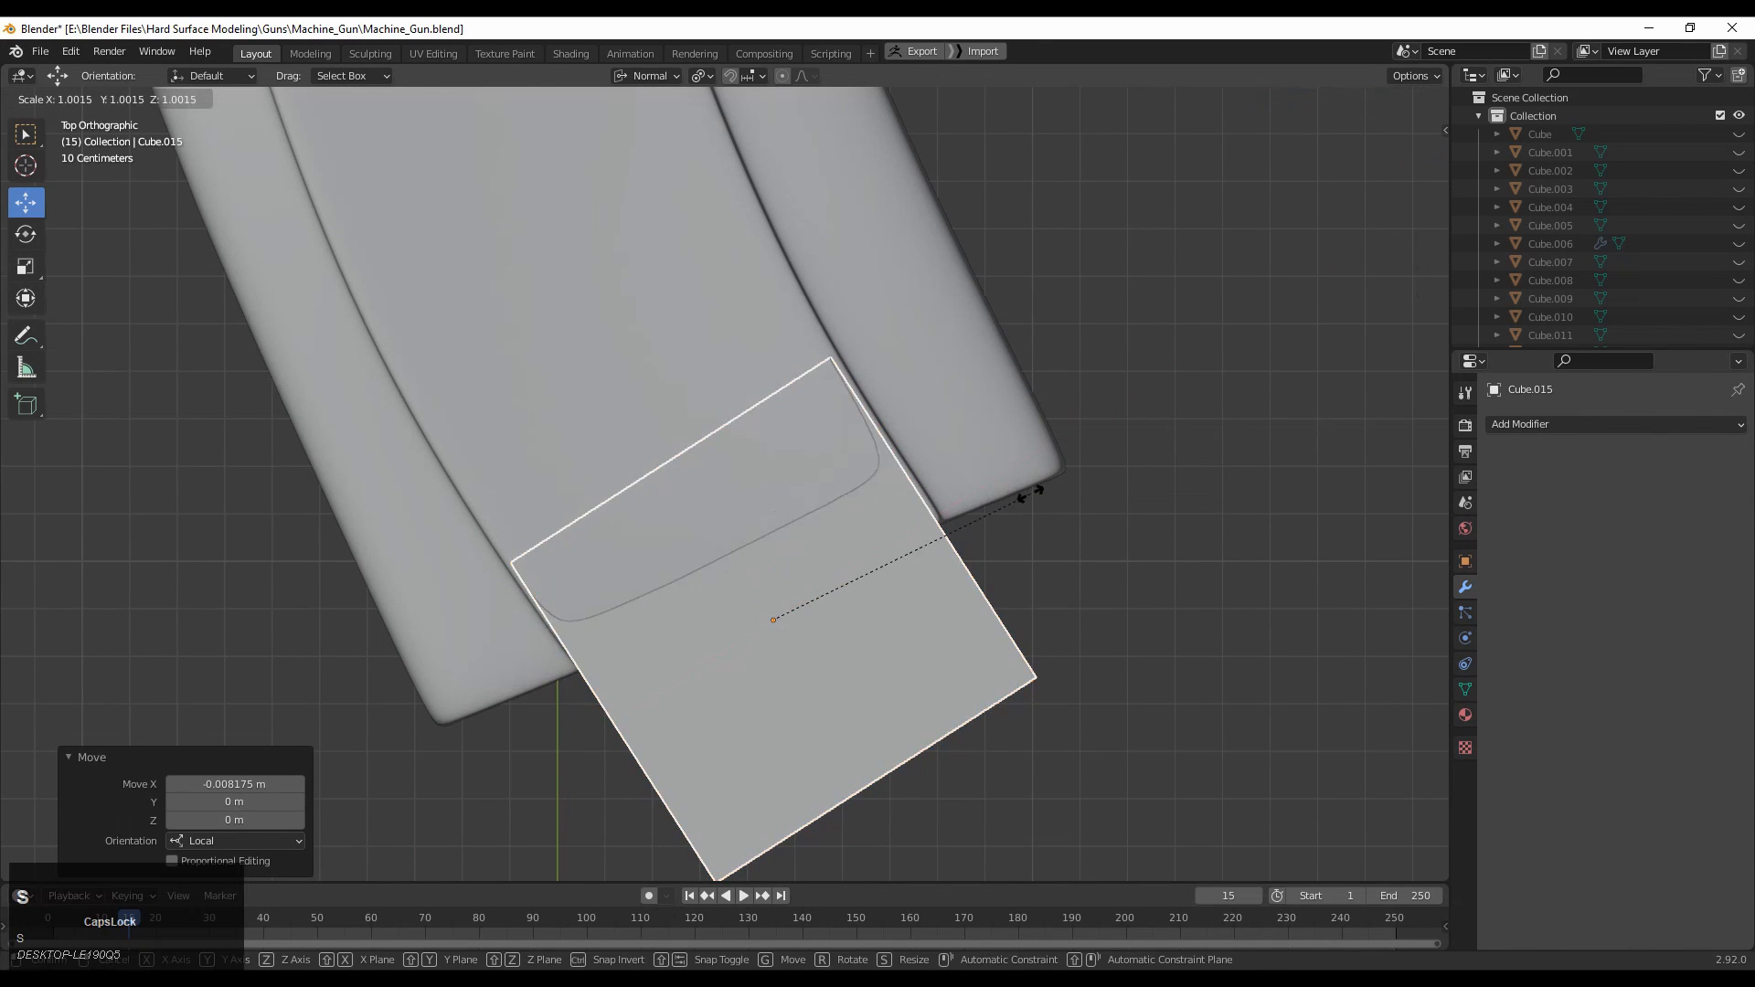
pyautogui.click(1032, 495)
# Scale the block's height to about 0.6 along its own Z axis.
pyautogui.moveTo(1032, 495); pyautogui.dragTo(987, 514, button='middle')
pyautogui.keyDown('shift'); pyautogui.moveTo(987, 514); pyautogui.dragTo(1049, 672, button='middle'); pyautogui.keyUp('shift')
pyautogui.keyDown('ctrl'); pyautogui.moveTo(1049, 672); pyautogui.dragTo(1033, 576, button='middle'); pyautogui.keyUp('ctrl')
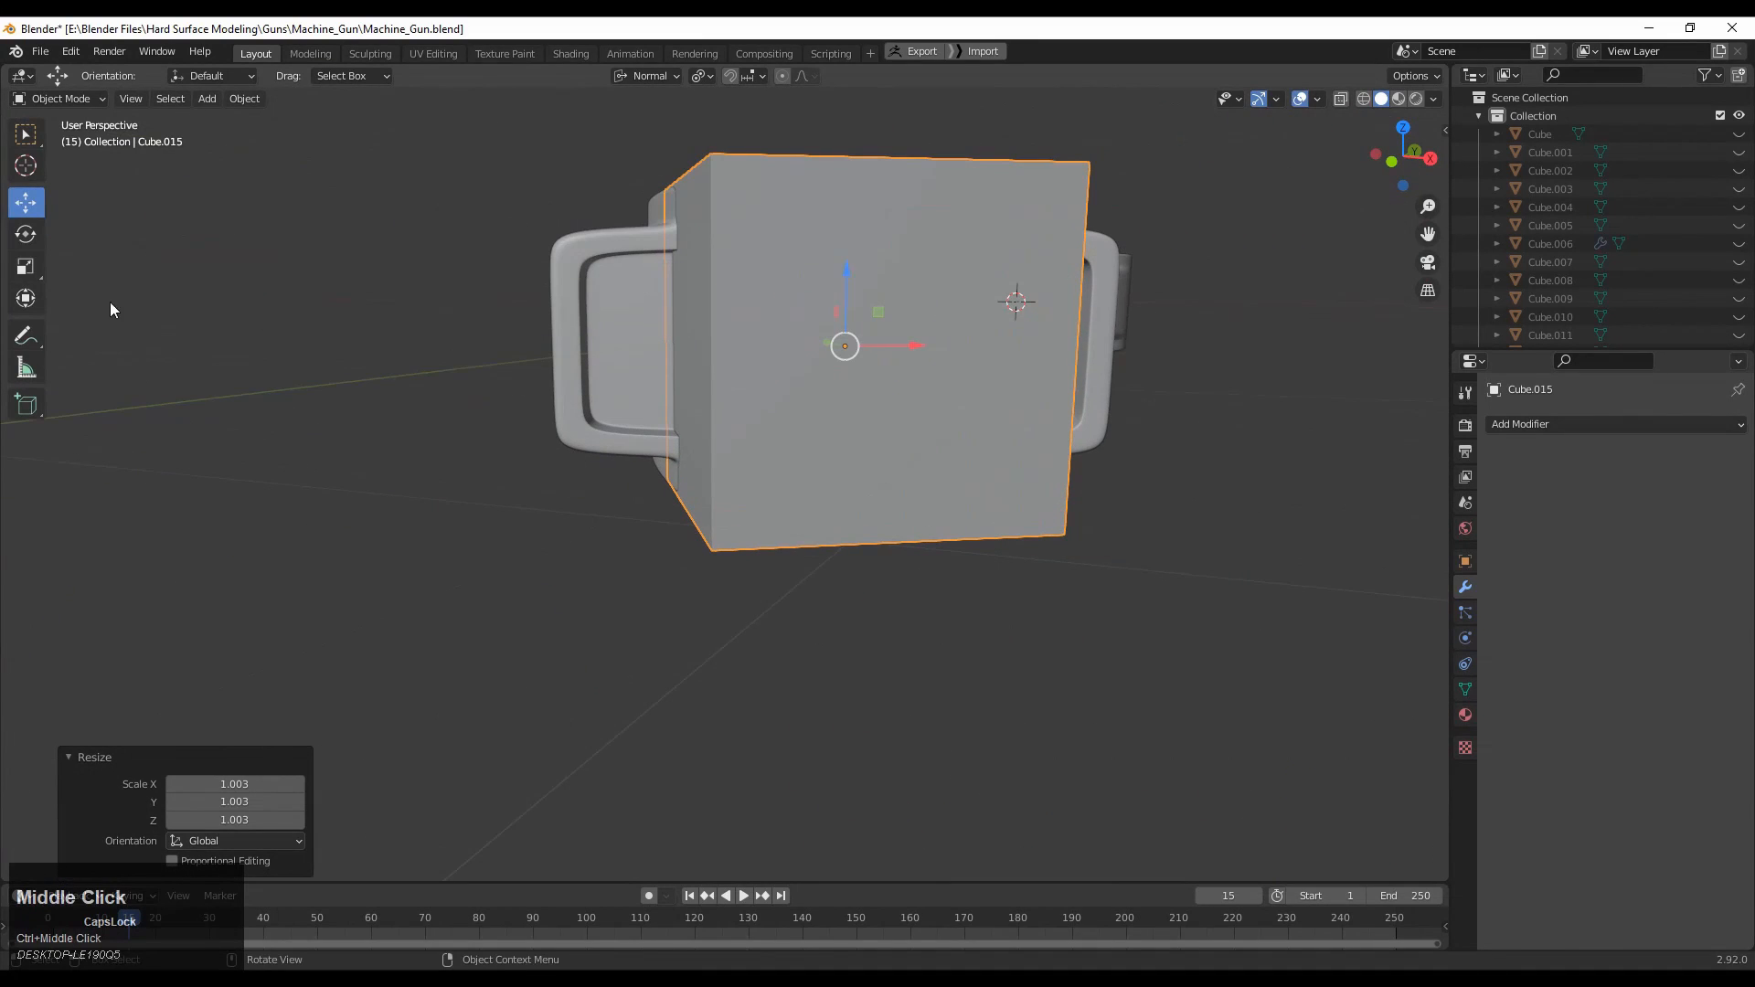
pyautogui.moveTo(844, 275); pyautogui.dragTo(838, 305)
# Slide the block along its own Y axis into the part's end opening and raise it about 0.088 m.
pyautogui.moveTo(838, 305); pyautogui.dragTo(905, 516, button='middle')
pyautogui.keyDown('ctrl'); pyautogui.moveTo(904, 516); pyautogui.dragTo(405, 343, button='middle'); pyautogui.keyUp('ctrl')
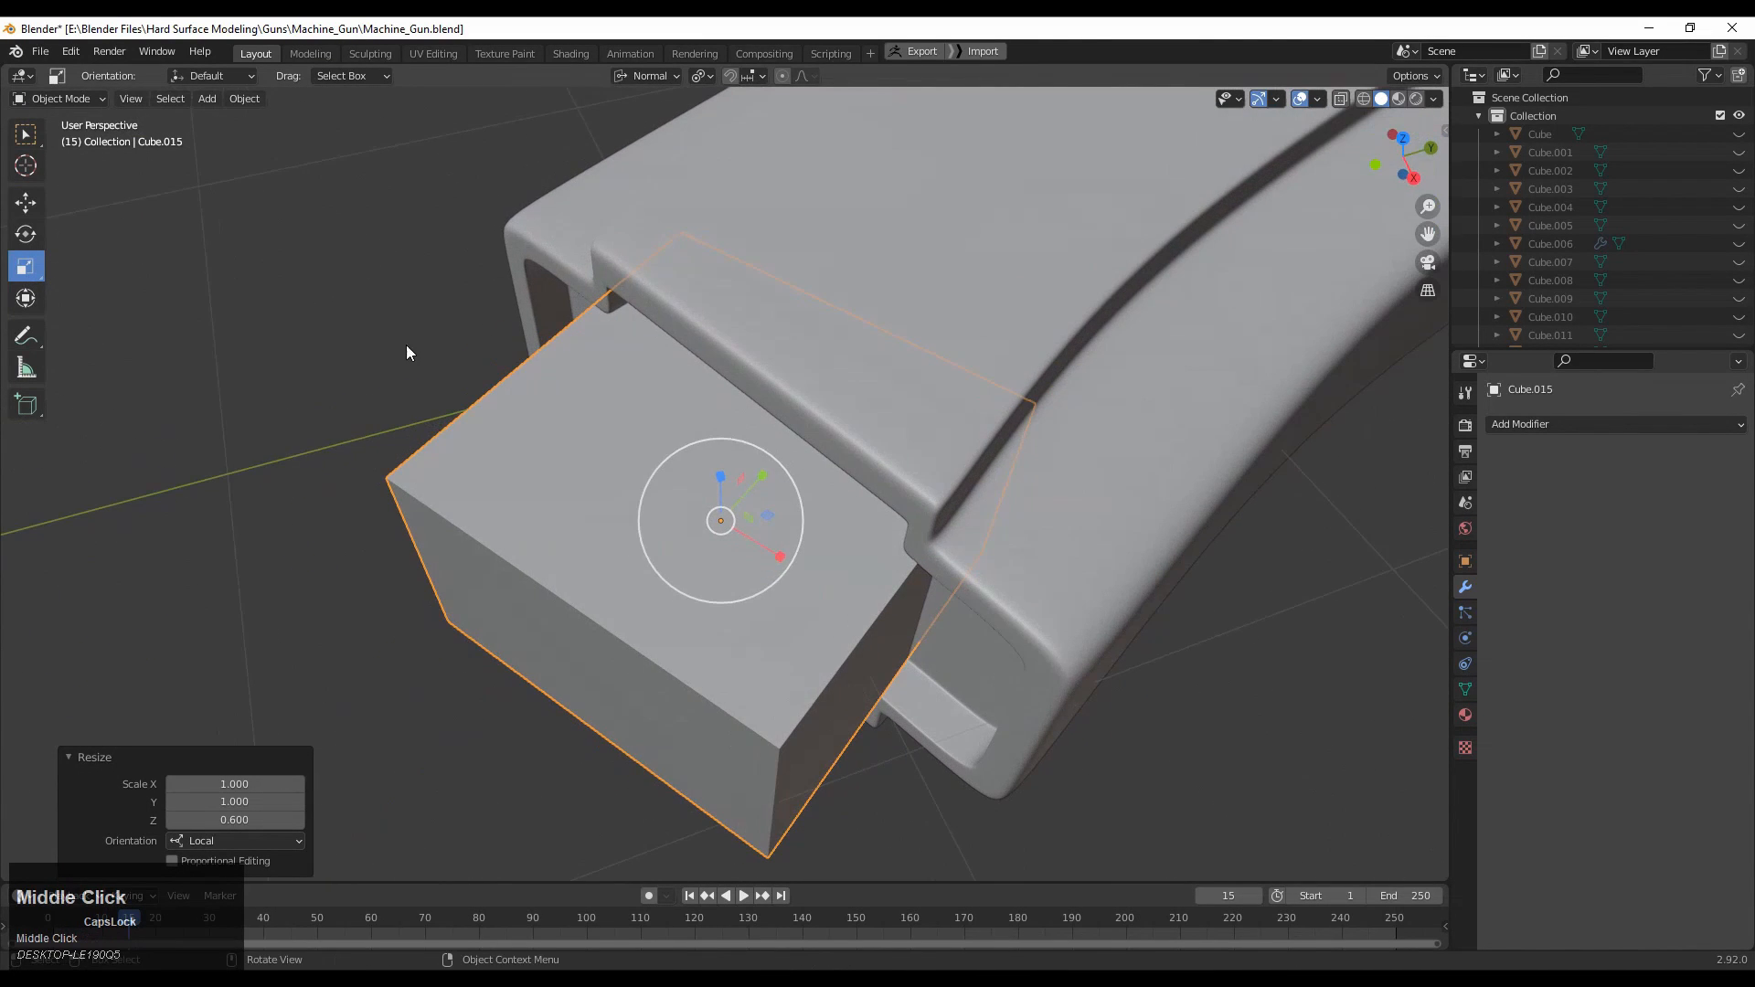
pyautogui.moveTo(741, 479); pyautogui.dragTo(907, 346)
pyautogui.moveTo(924, 417); pyautogui.dragTo(1000, 334, button='middle')
pyautogui.keyDown('shift'); pyautogui.moveTo(925, 394); pyautogui.dragTo(934, 430, button='middle'); pyautogui.keyUp('shift')
pyautogui.moveTo(882, 296); pyautogui.dragTo(882, 262)
pyautogui.moveTo(857, 354); pyautogui.dragTo(822, 459, button='middle')
# In the front view, raise the block about 0.03 m and scale its height by about 0.852 to fit the opening.
pyautogui.click(1401, 153)
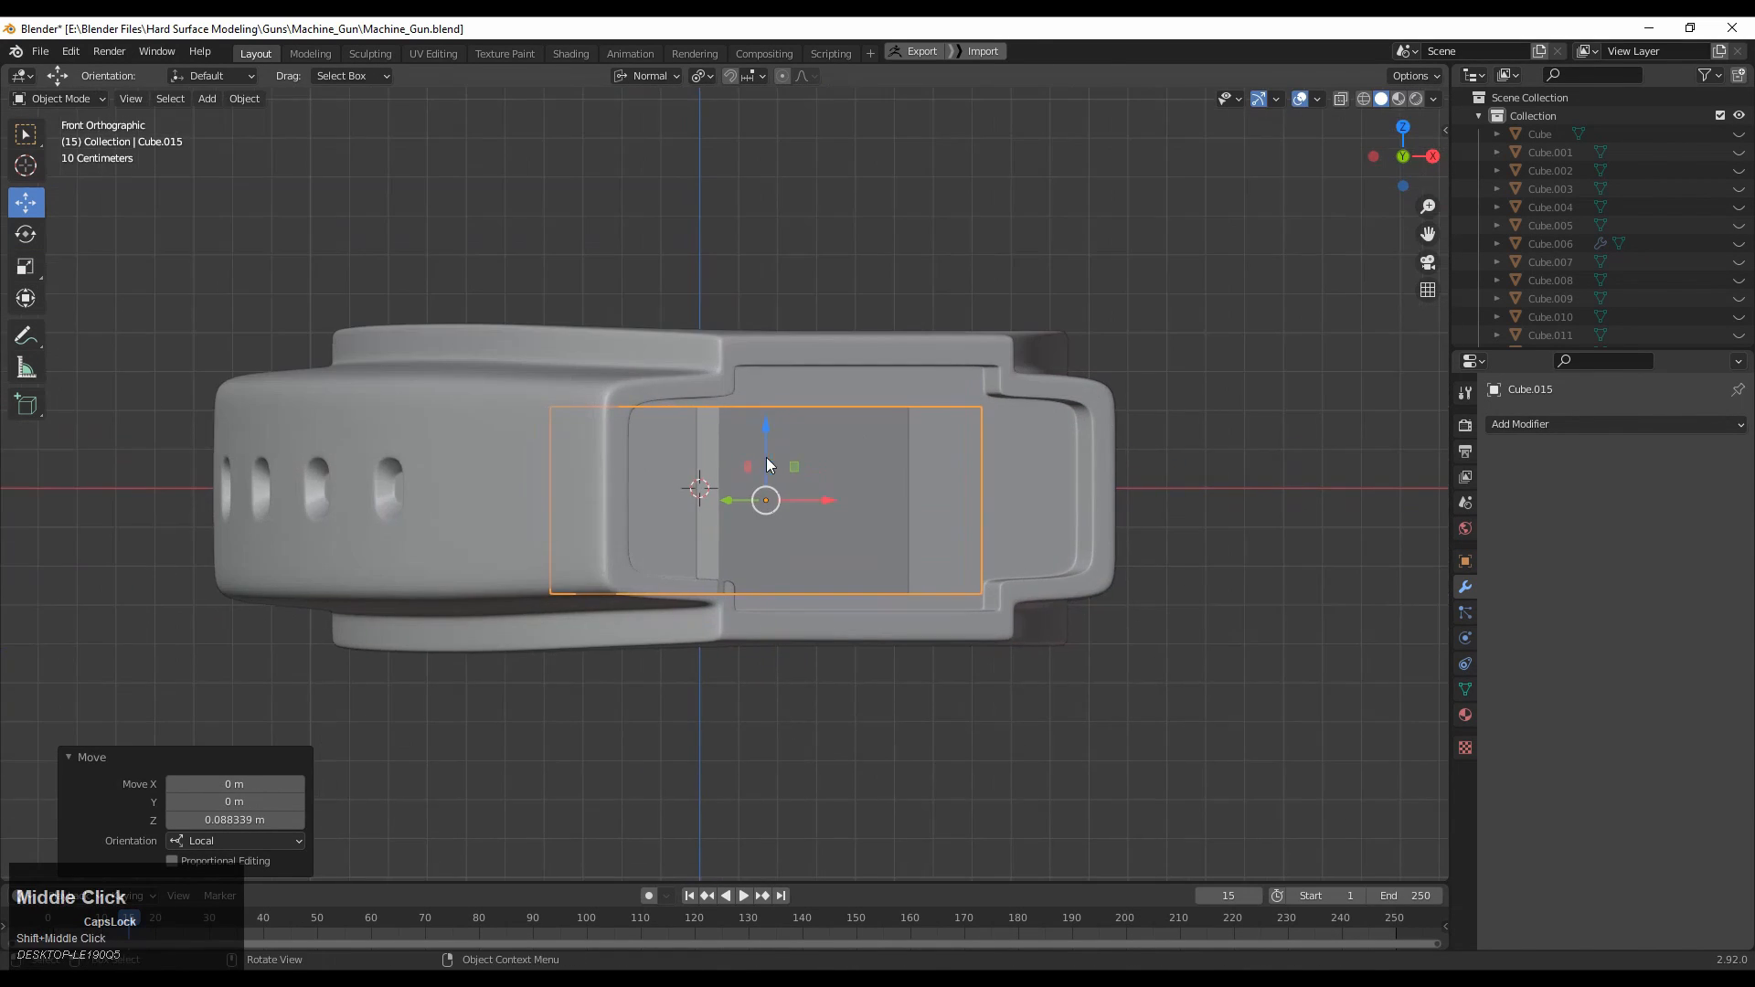
pyautogui.moveTo(766, 425); pyautogui.dragTo(766, 412)
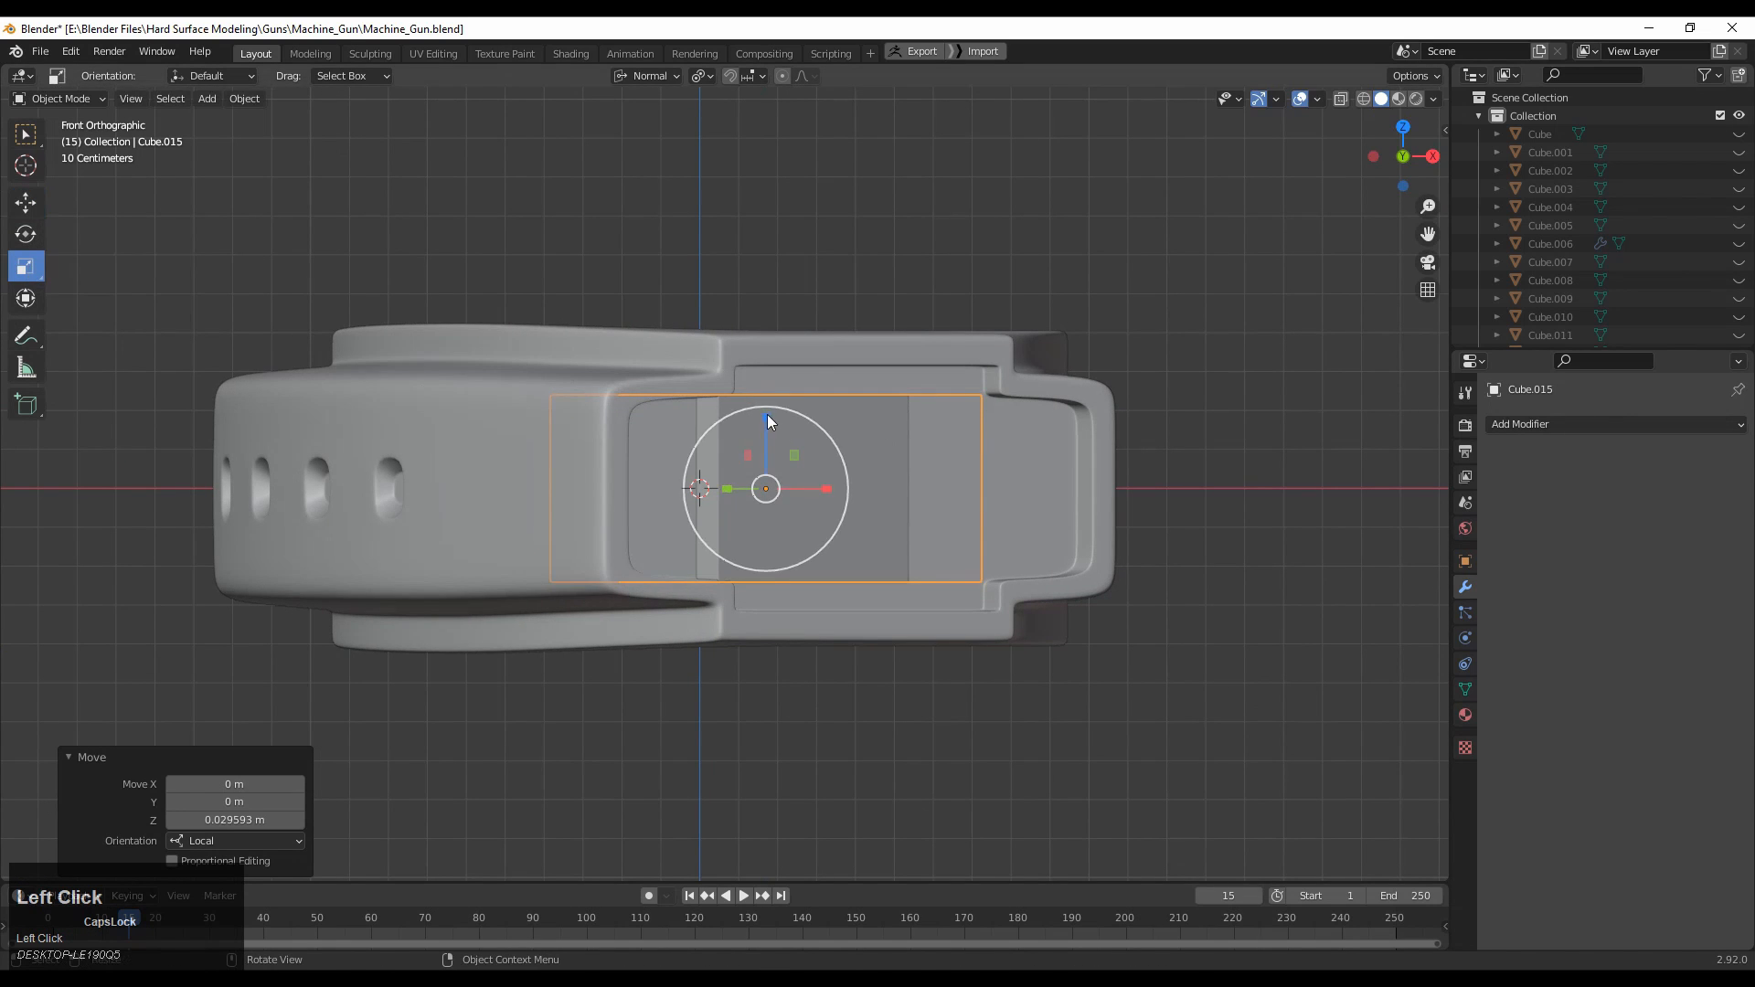
pyautogui.moveTo(767, 420); pyautogui.dragTo(767, 427)
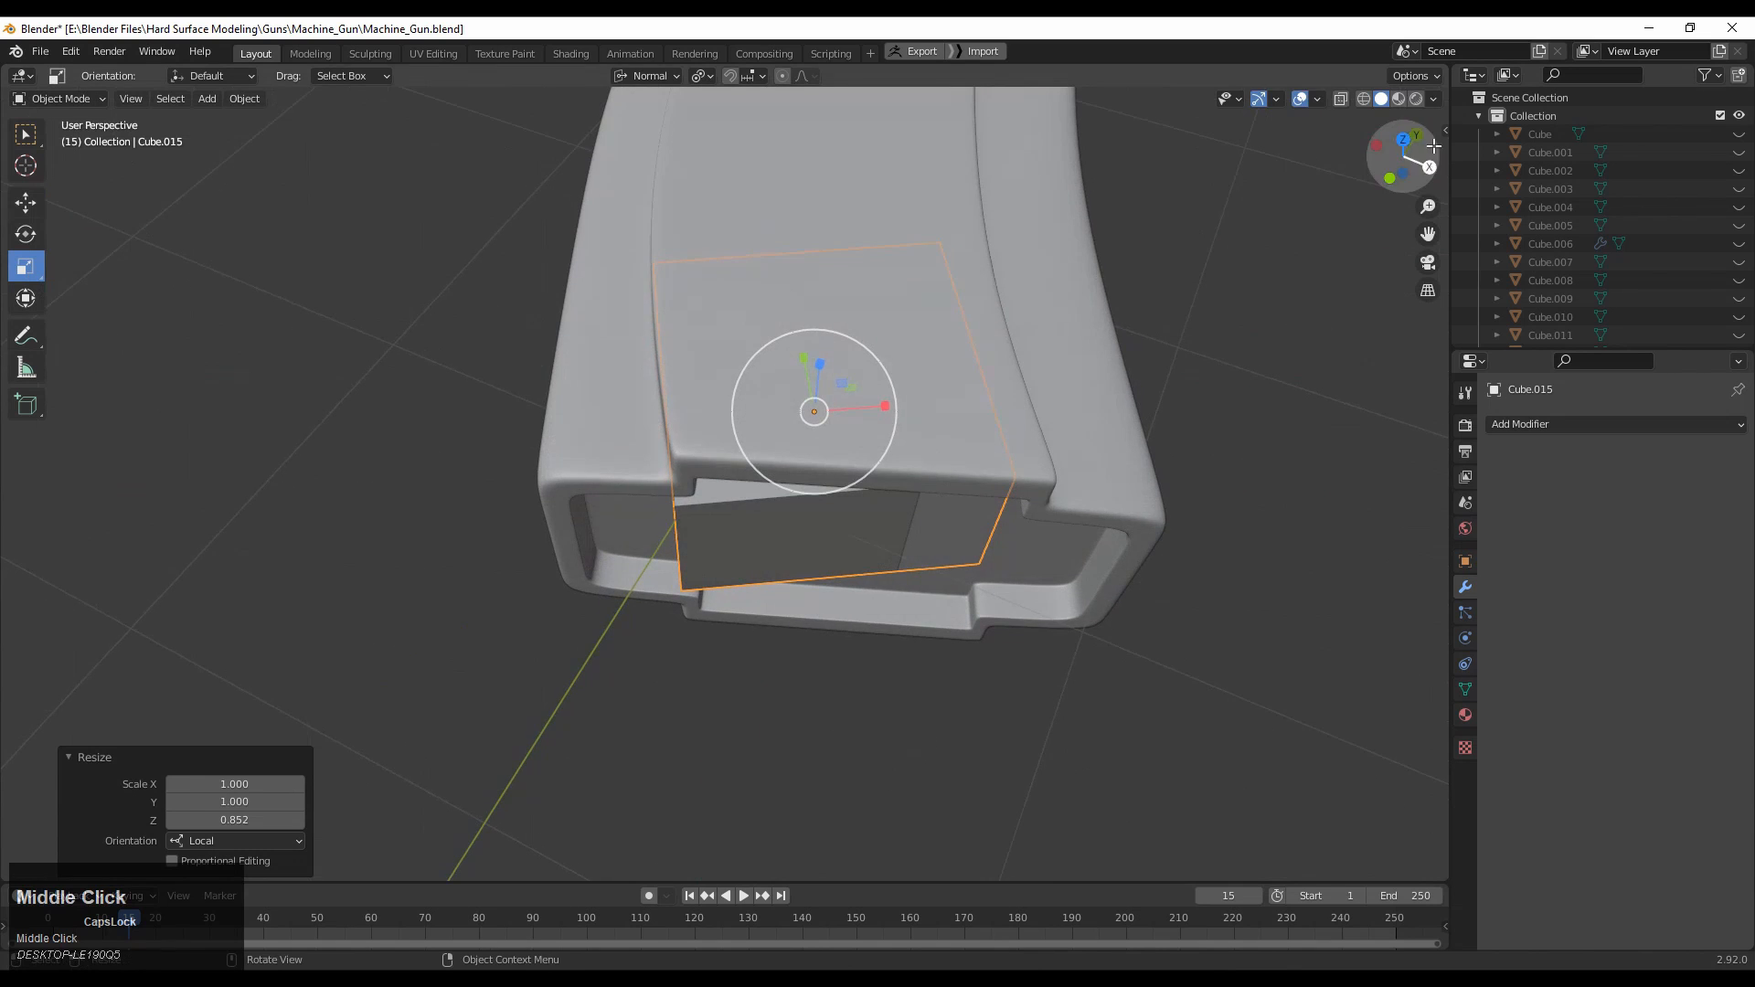
# In the top view with X-ray on, rotate the block 10° about Z toward the part's slanted end.
pyautogui.click(1403, 140)
pyautogui.keyDown('shift'); pyautogui.moveTo(1099, 387); pyautogui.dragTo(1089, 381, button='middle'); pyautogui.keyUp('shift')
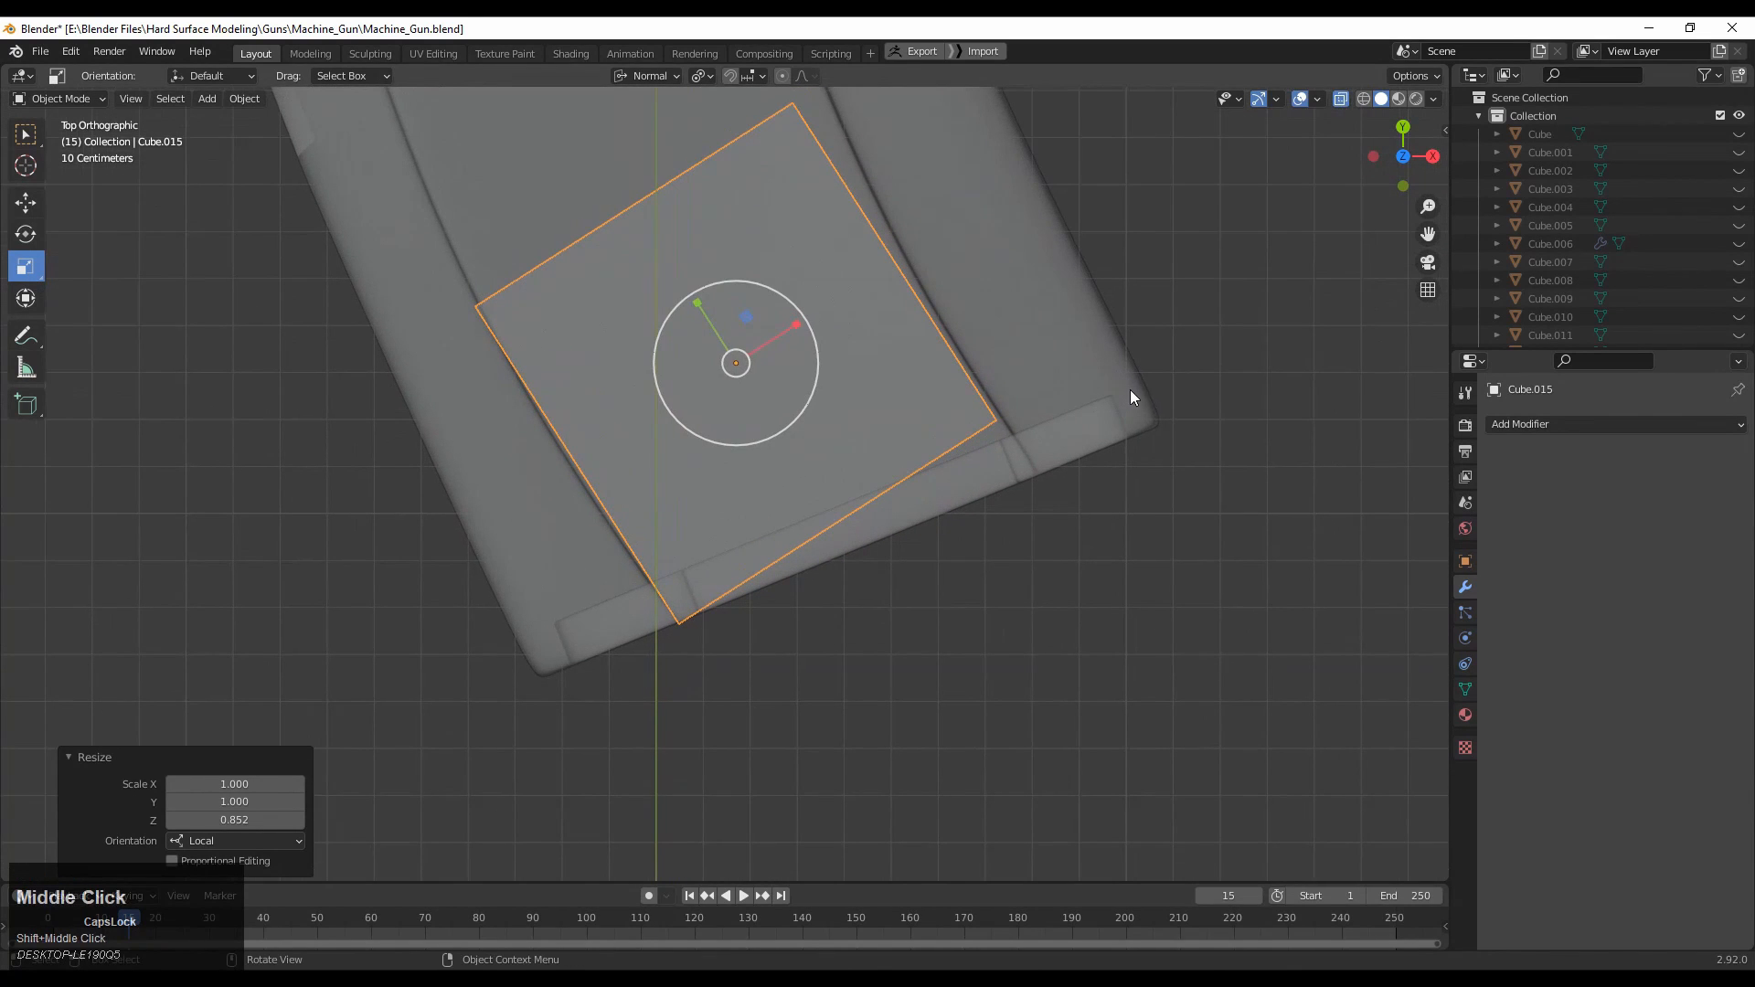
pyautogui.press('t')
pyautogui.press('t')
pyautogui.press('r')
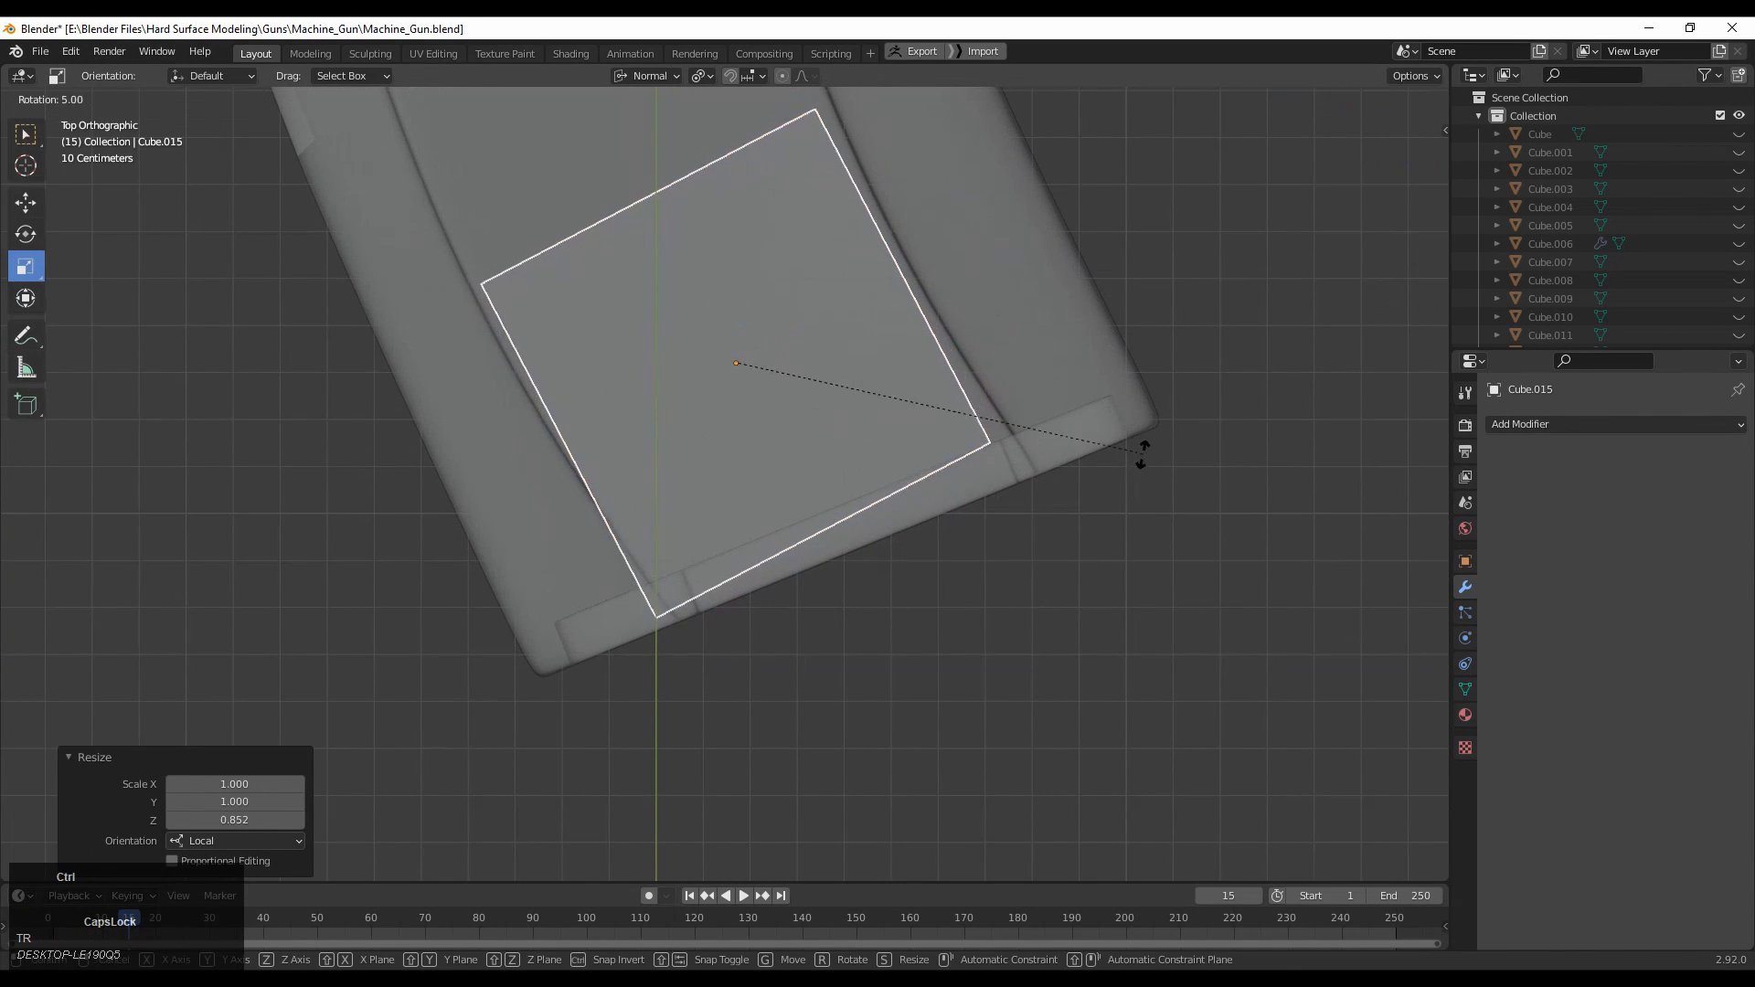
pyautogui.keyDown('ctrl'); pyautogui.click(1139, 507); pyautogui.keyUp('ctrl')
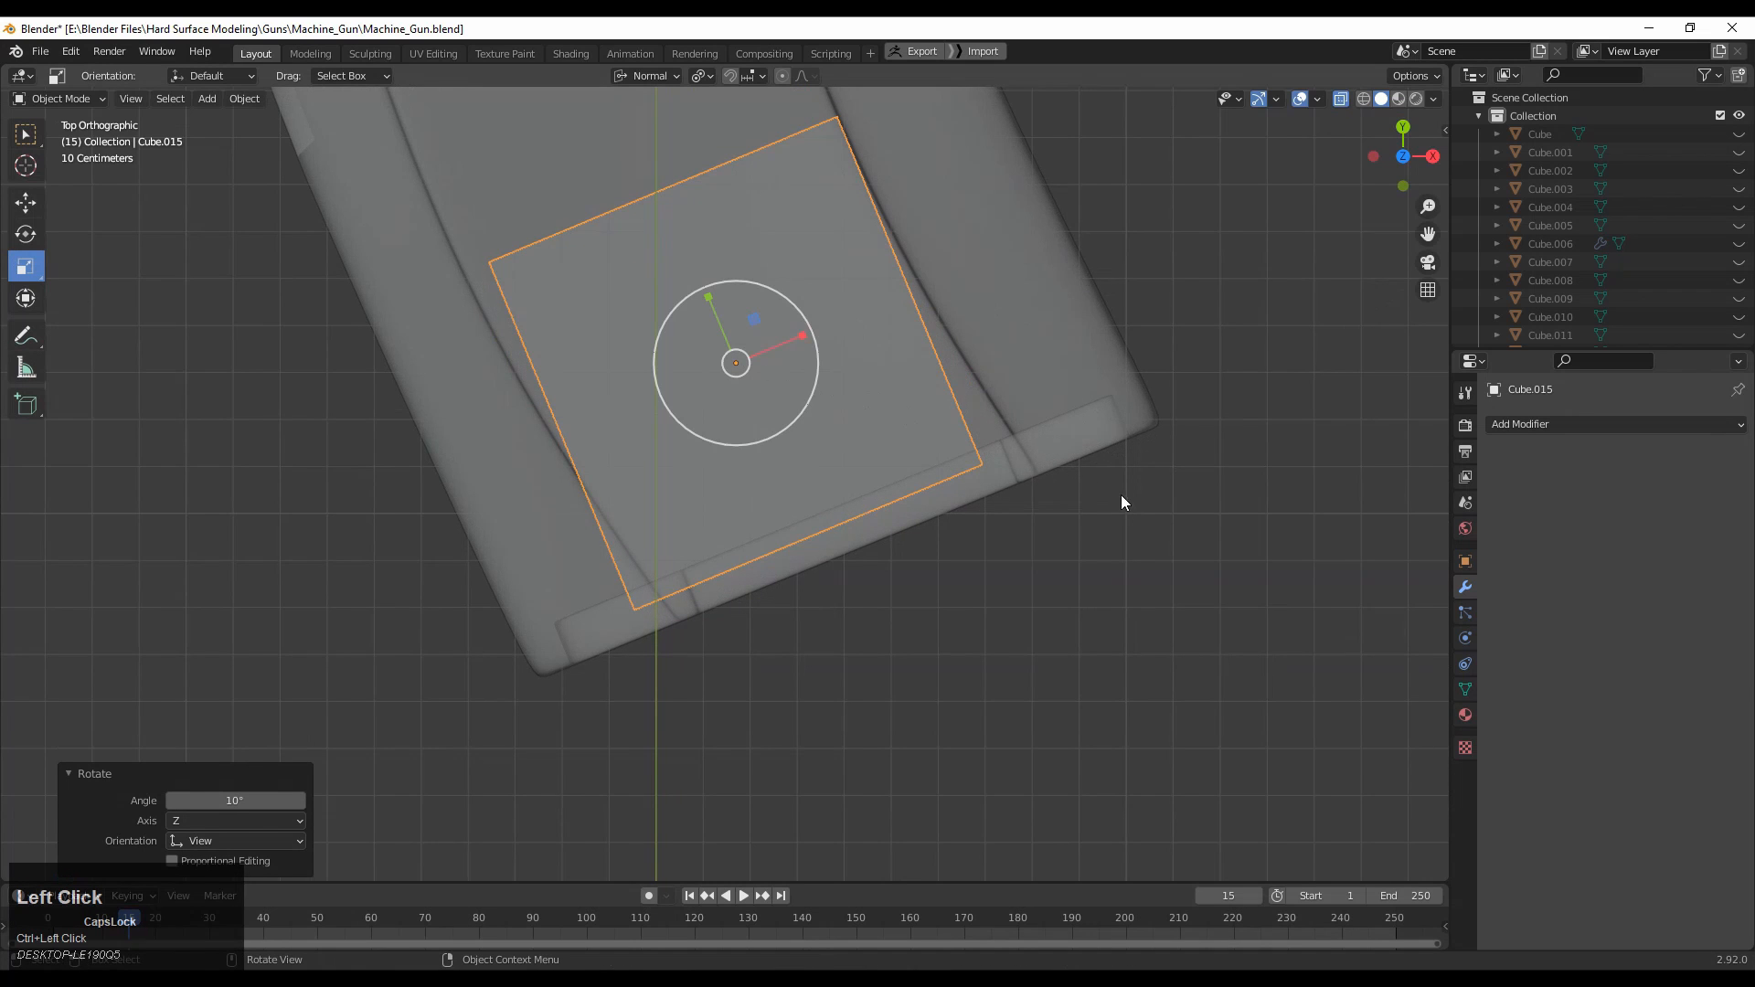
# Move the block about 0.04 m along its own X axis and rotate it about 1.16° about Z.
pyautogui.click(26, 202)
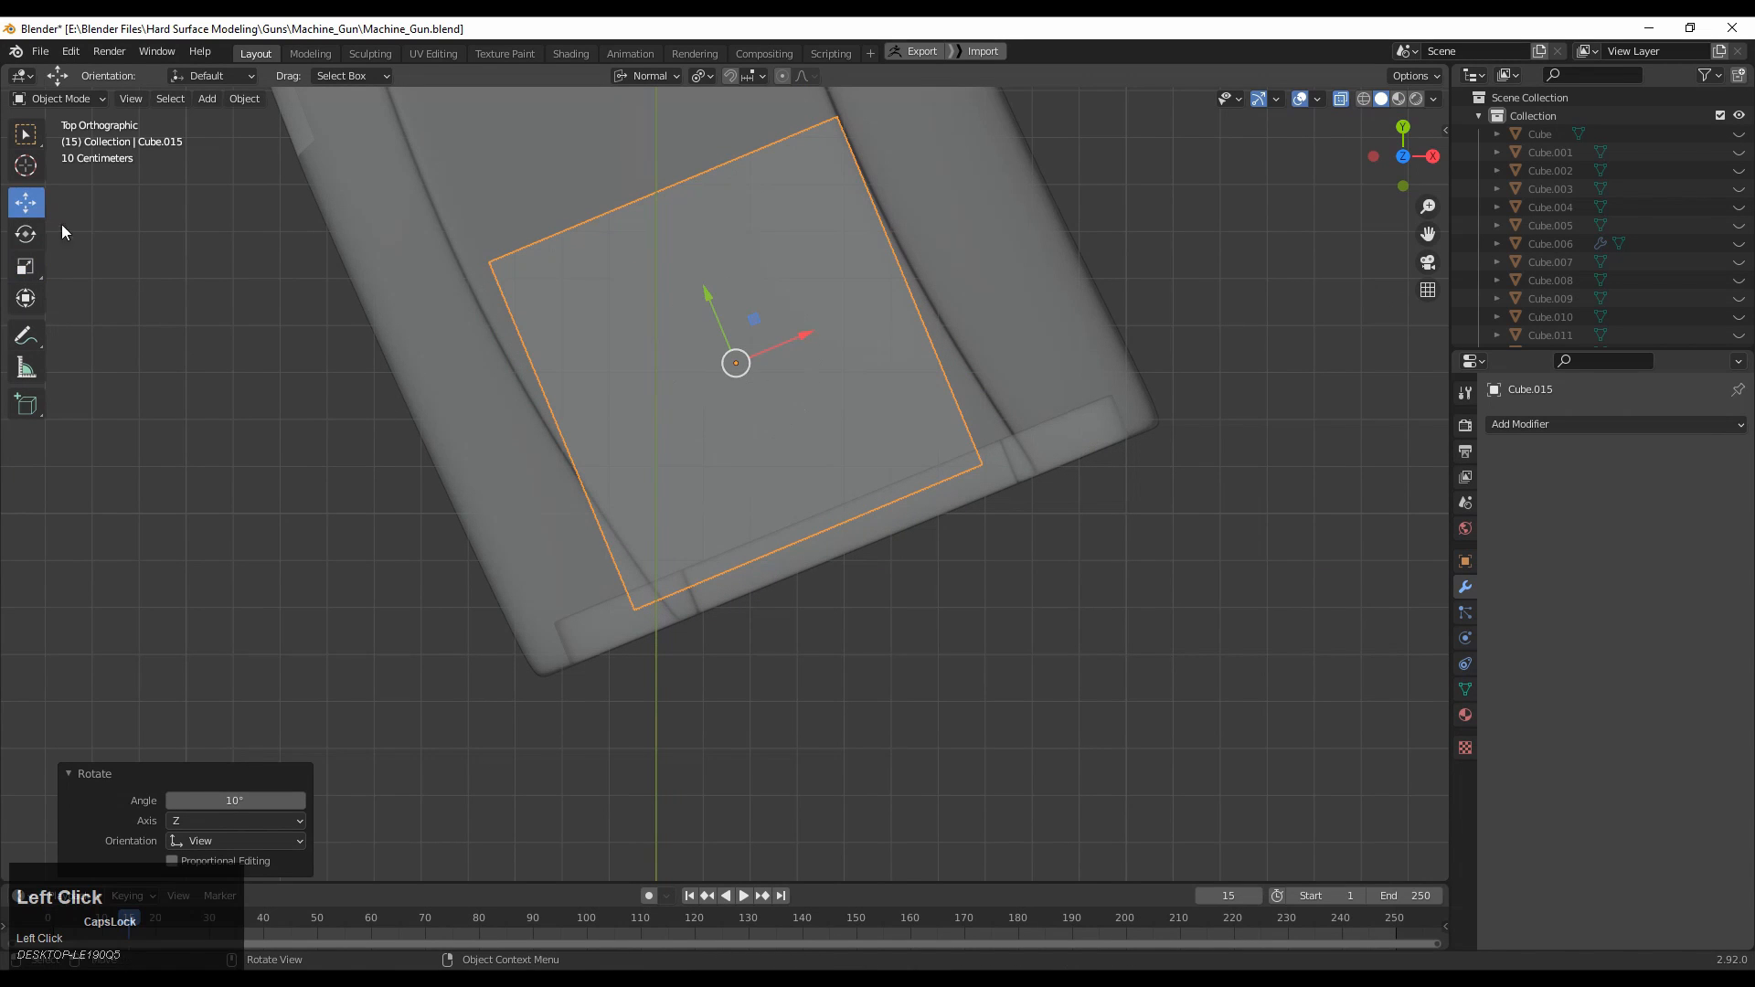
pyautogui.moveTo(779, 351); pyautogui.dragTo(806, 380)
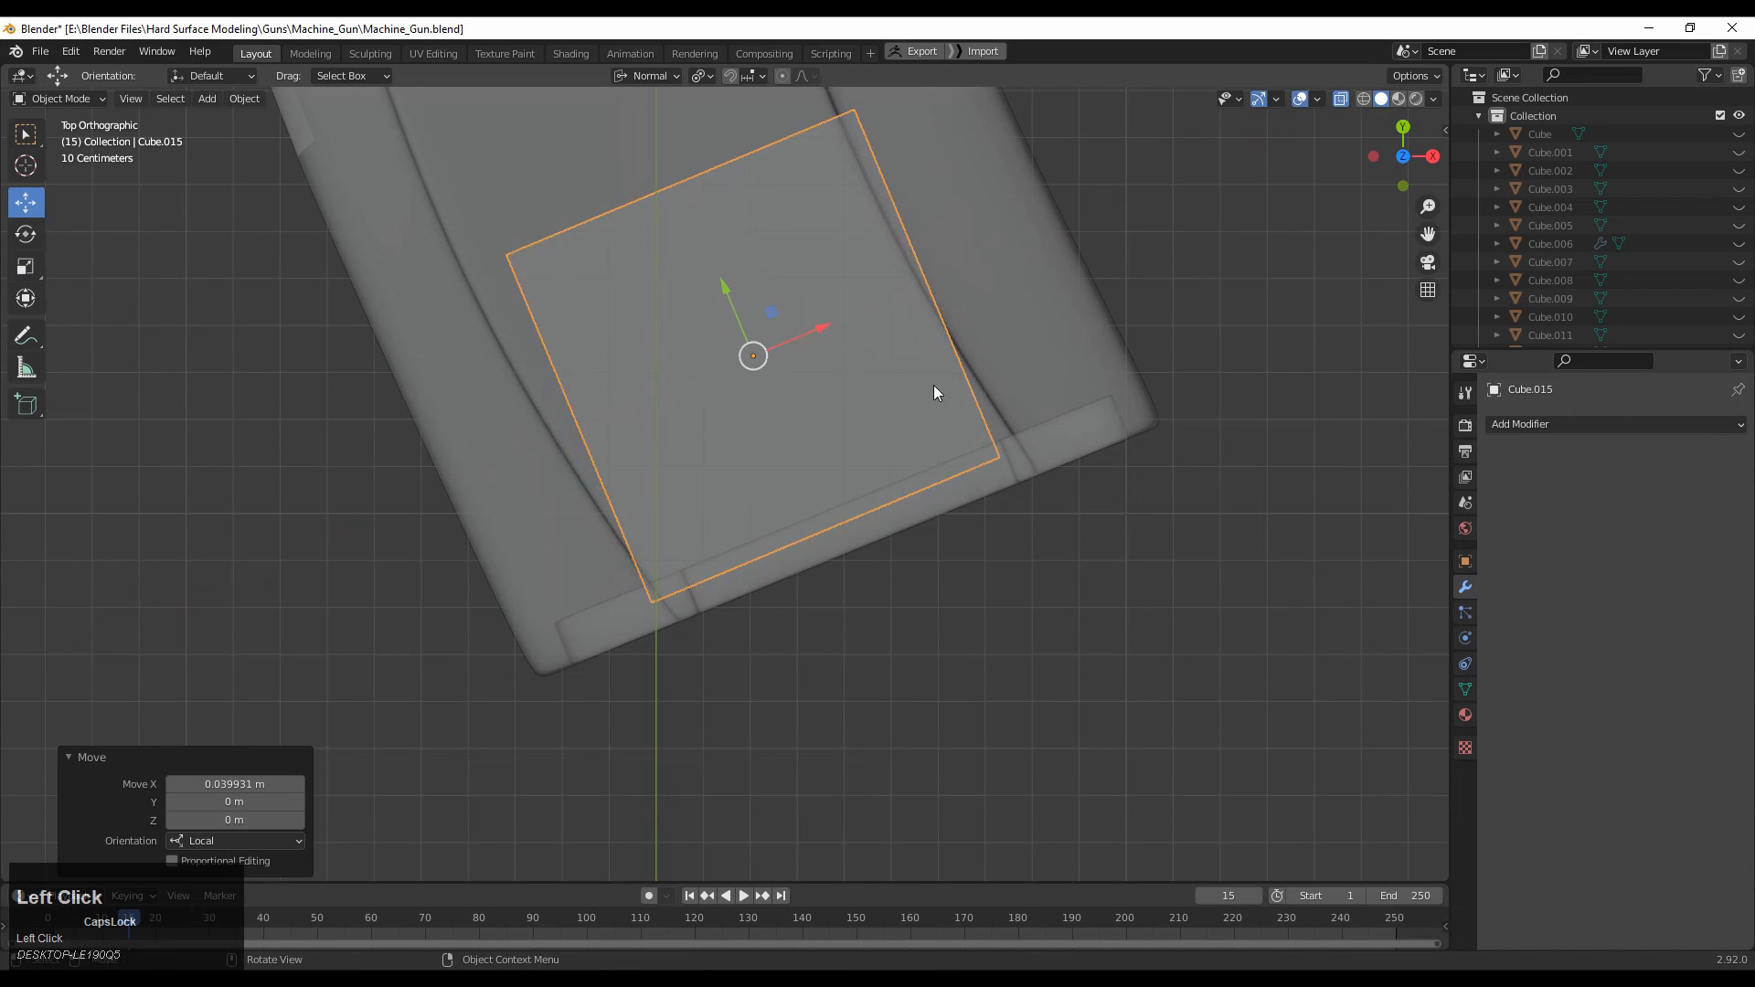
pyautogui.press('r')
pyautogui.click(972, 445)
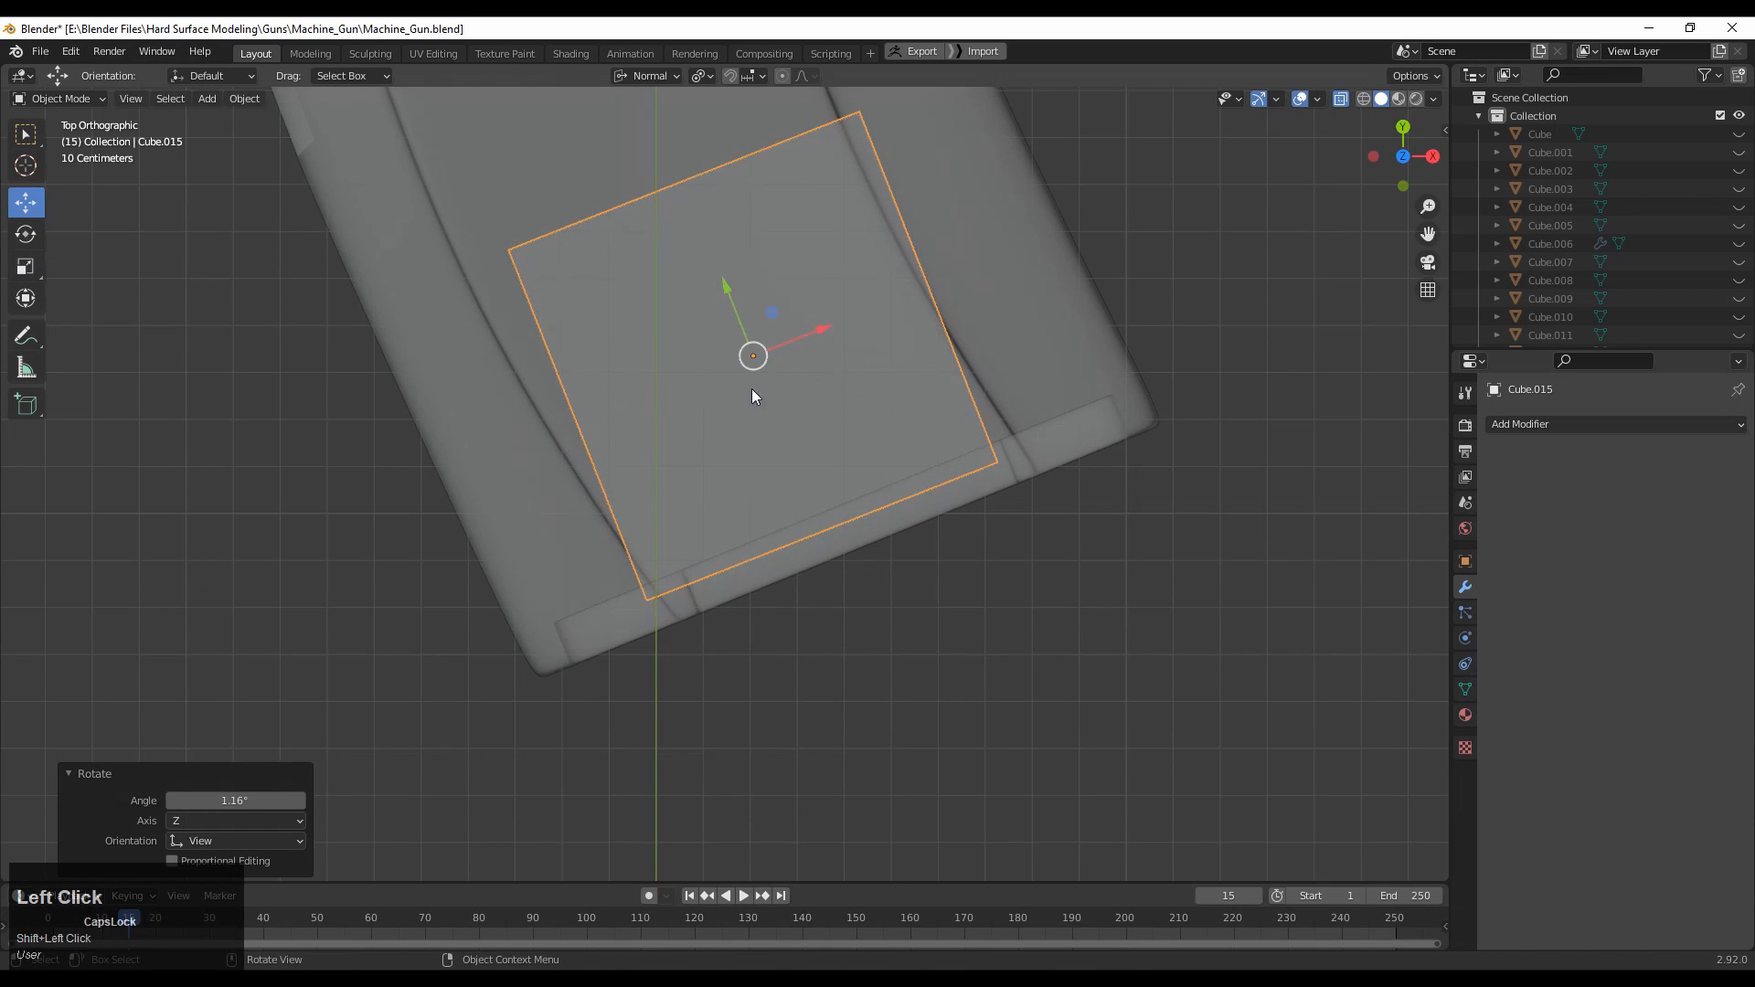
# Slide the block out past the slanted end and move its rear face about 0.52 m along its normal, shortening the block.
pyautogui.moveTo(744, 309); pyautogui.dragTo(766, 361)
pyautogui.press('Tab')
pyautogui.click(836, 187)
pyautogui.moveTo(709, 243); pyautogui.dragTo(804, 480)
pyautogui.moveTo(561, 160); pyautogui.dragTo(570, 148)
pyautogui.keyDown('shift'); pyautogui.moveTo(1092, 153); pyautogui.dragTo(1067, 225, button='middle'); pyautogui.keyUp('shift')
pyautogui.click(1341, 101)
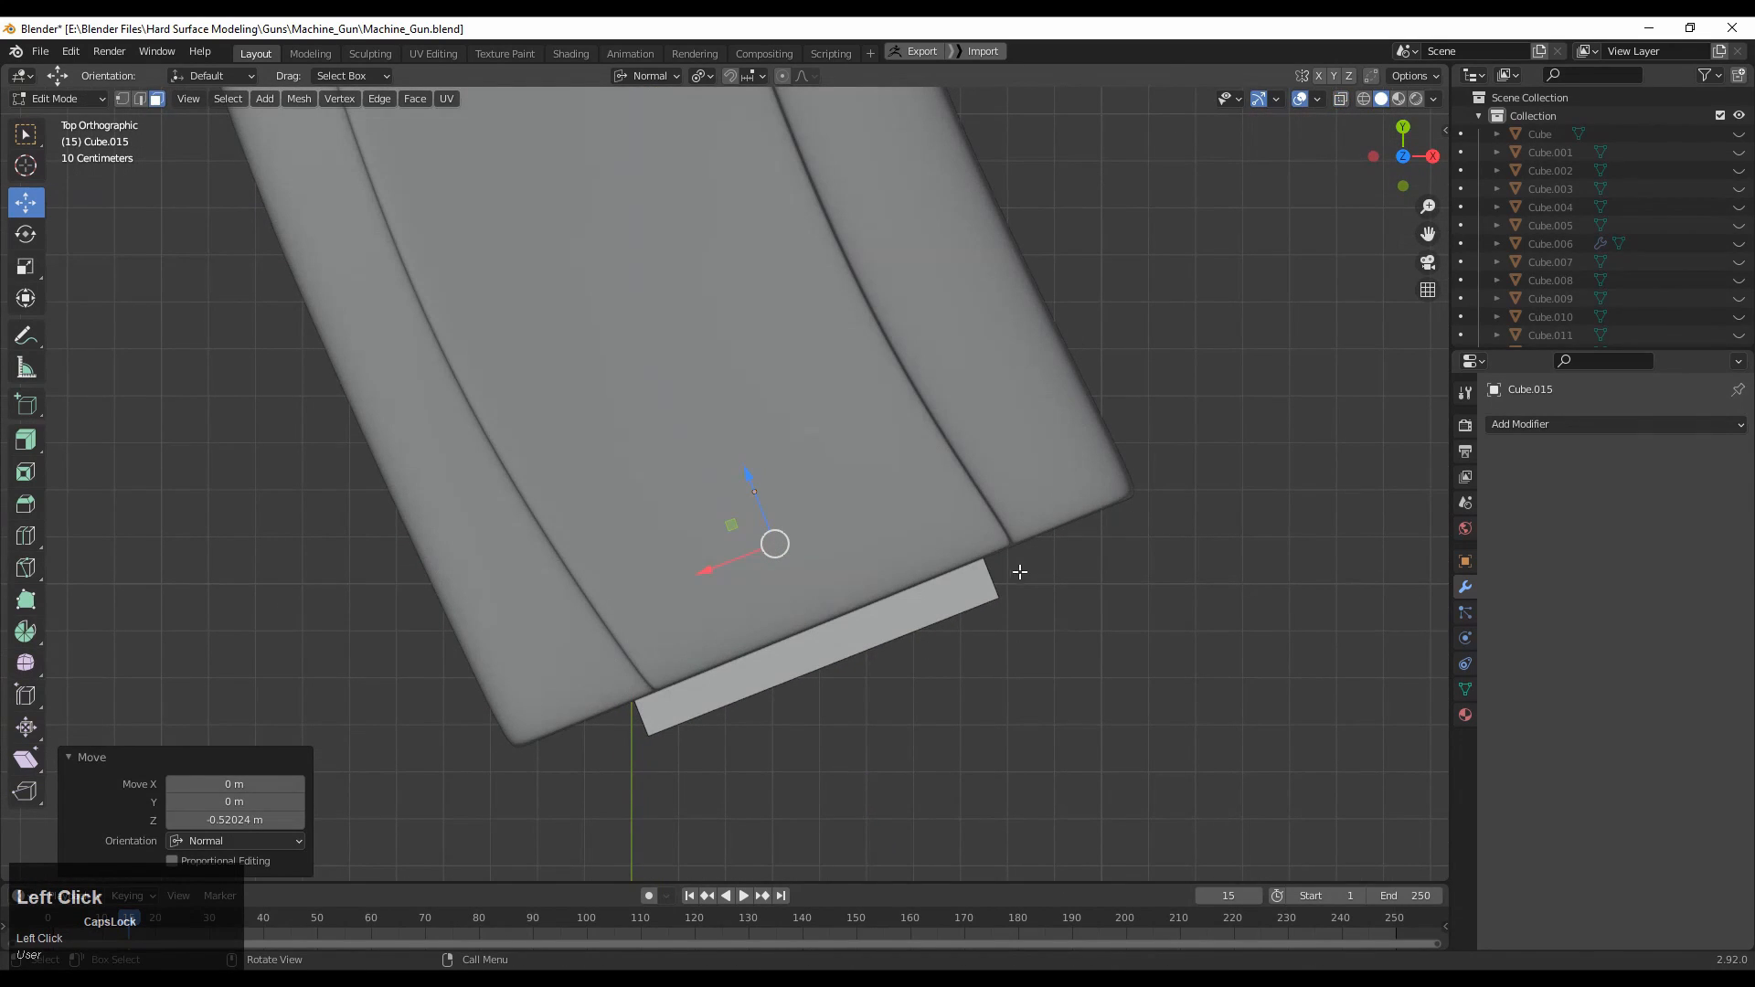
# Scale the whole block by about 1.467 along its own X axis and move it about 0.041 m along X.
pyautogui.press('Tab')
pyautogui.keyDown('shift'); pyautogui.moveTo(989, 588); pyautogui.dragTo(1074, 603, button='middle'); pyautogui.keyUp('shift')
pyautogui.moveTo(261, 316); pyautogui.dragTo(295, 284, button='middle')
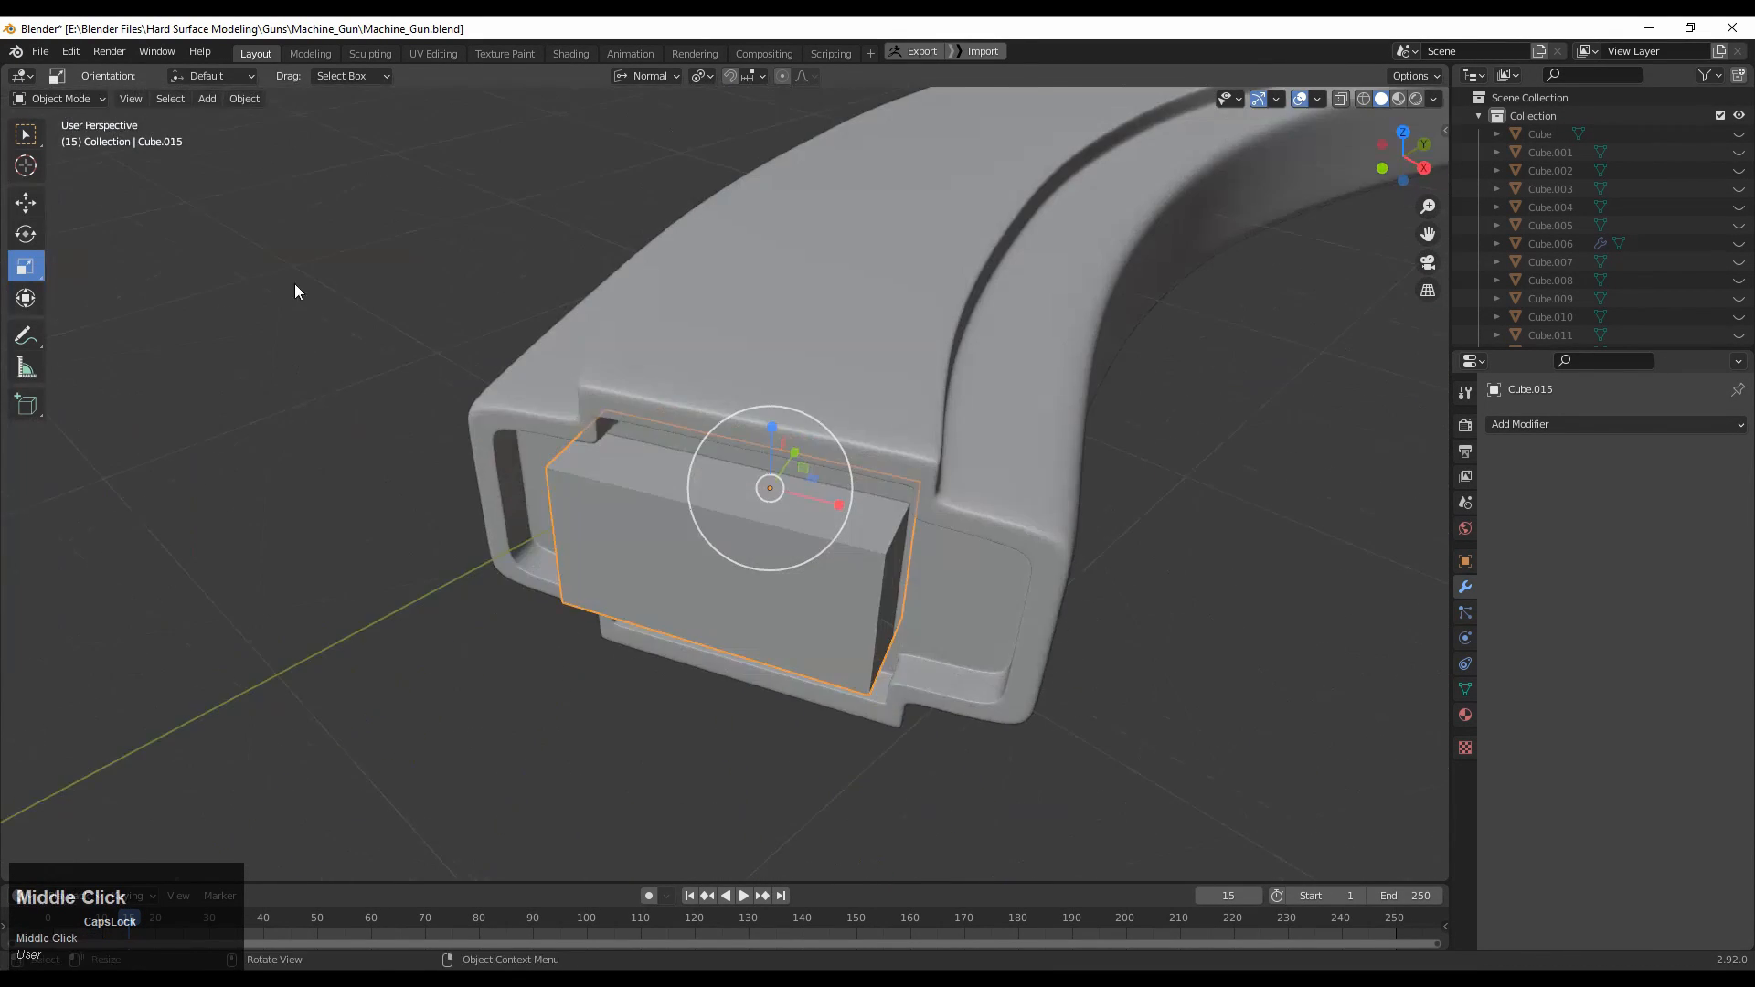
pyautogui.moveTo(832, 501); pyautogui.dragTo(878, 528)
pyautogui.moveTo(877, 528); pyautogui.dragTo(618, 433, button='middle')
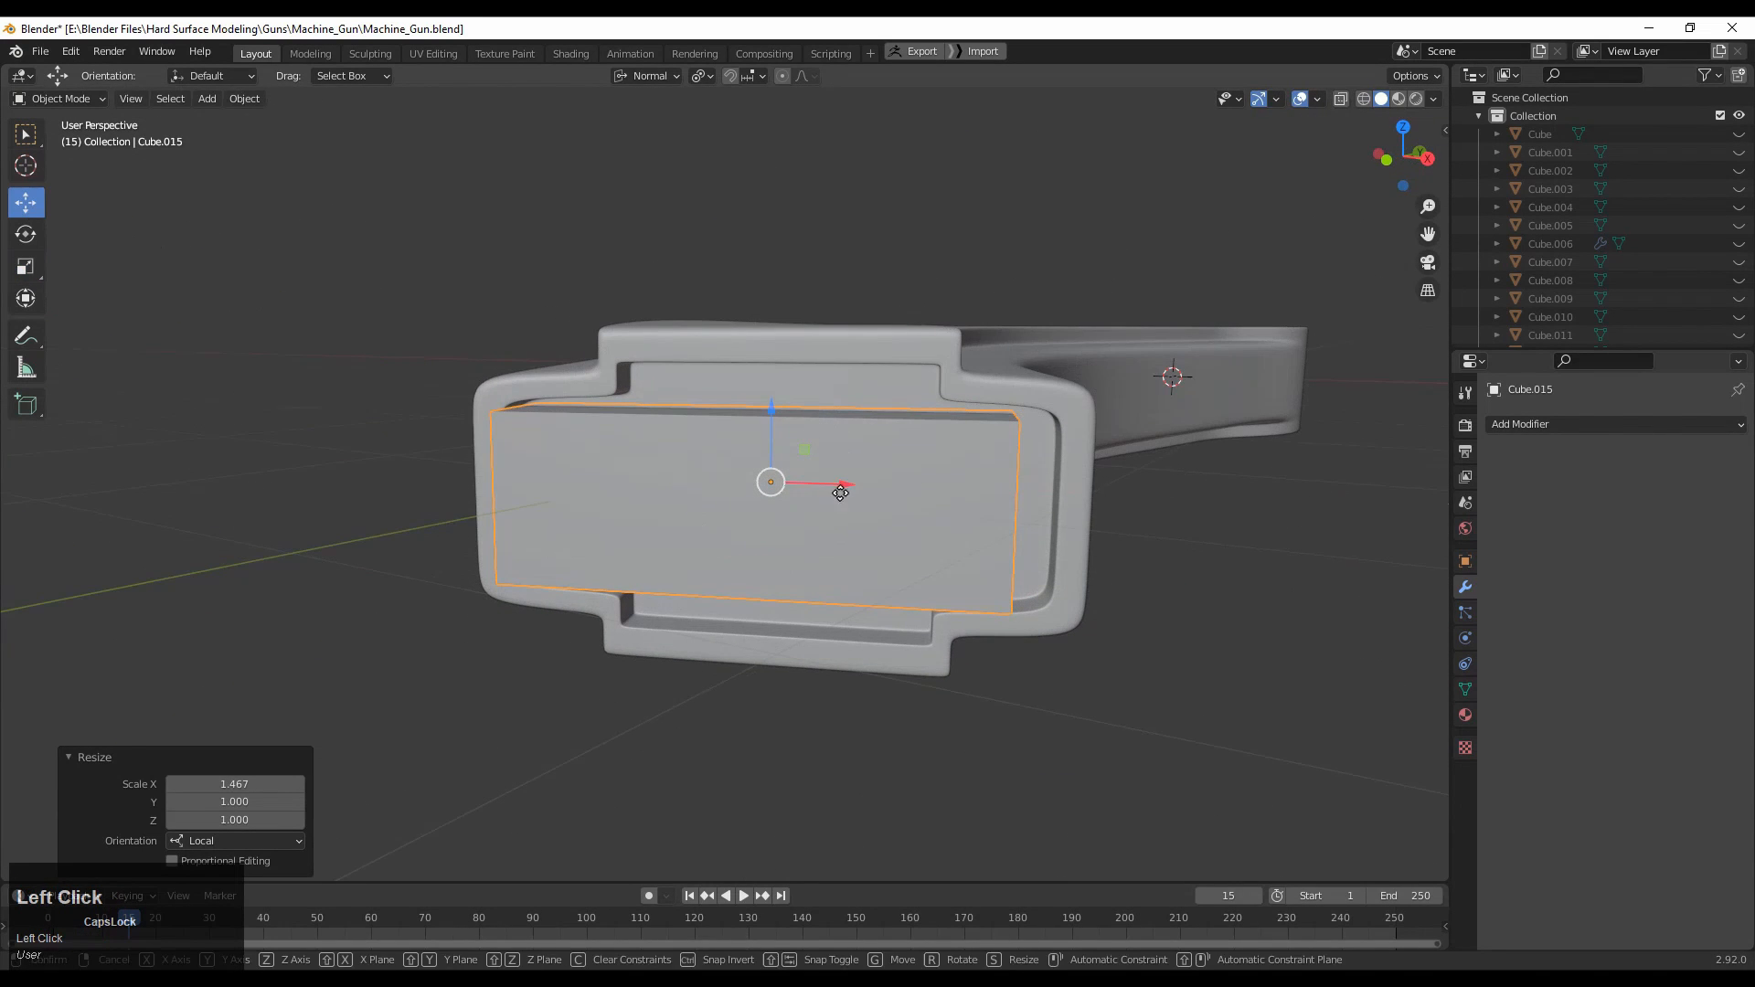
pyautogui.moveTo(840, 494); pyautogui.dragTo(859, 486)
pyautogui.moveTo(859, 486); pyautogui.dragTo(914, 302, button='middle')
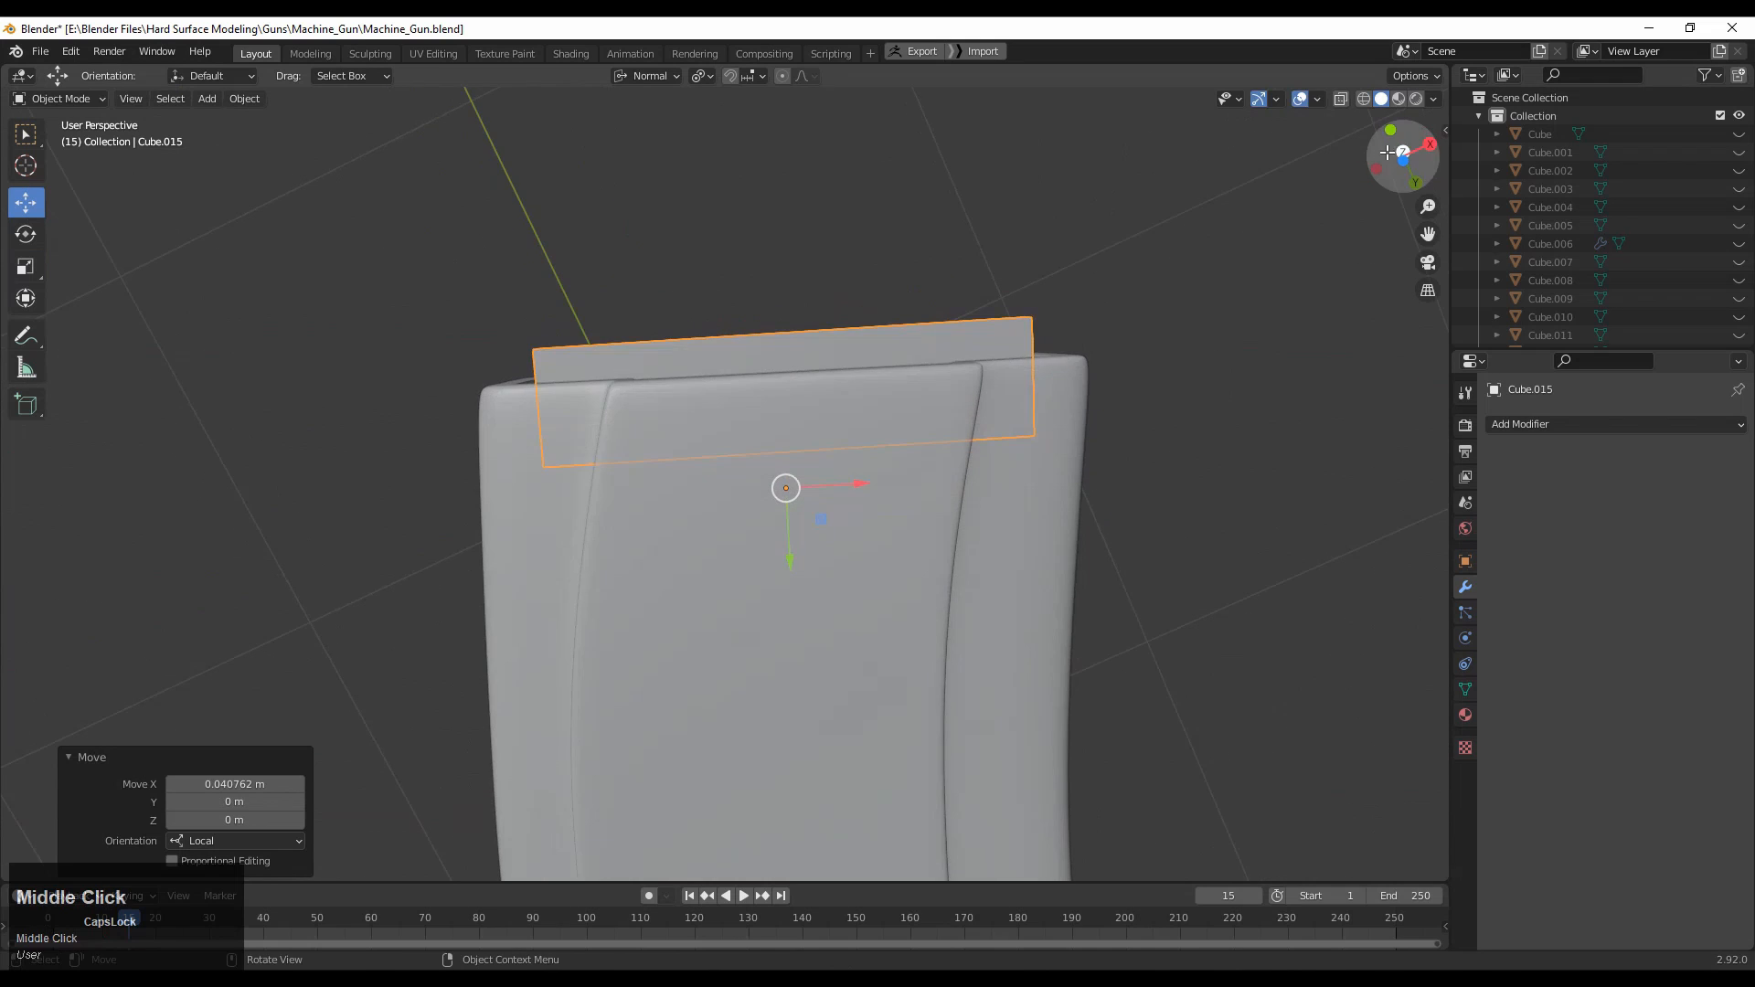
pyautogui.click(1401, 152)
pyautogui.keyDown('ctrl'); pyautogui.moveTo(1264, 382); pyautogui.dragTo(1215, 437, button='middle'); pyautogui.keyUp('ctrl')
pyautogui.press('r')
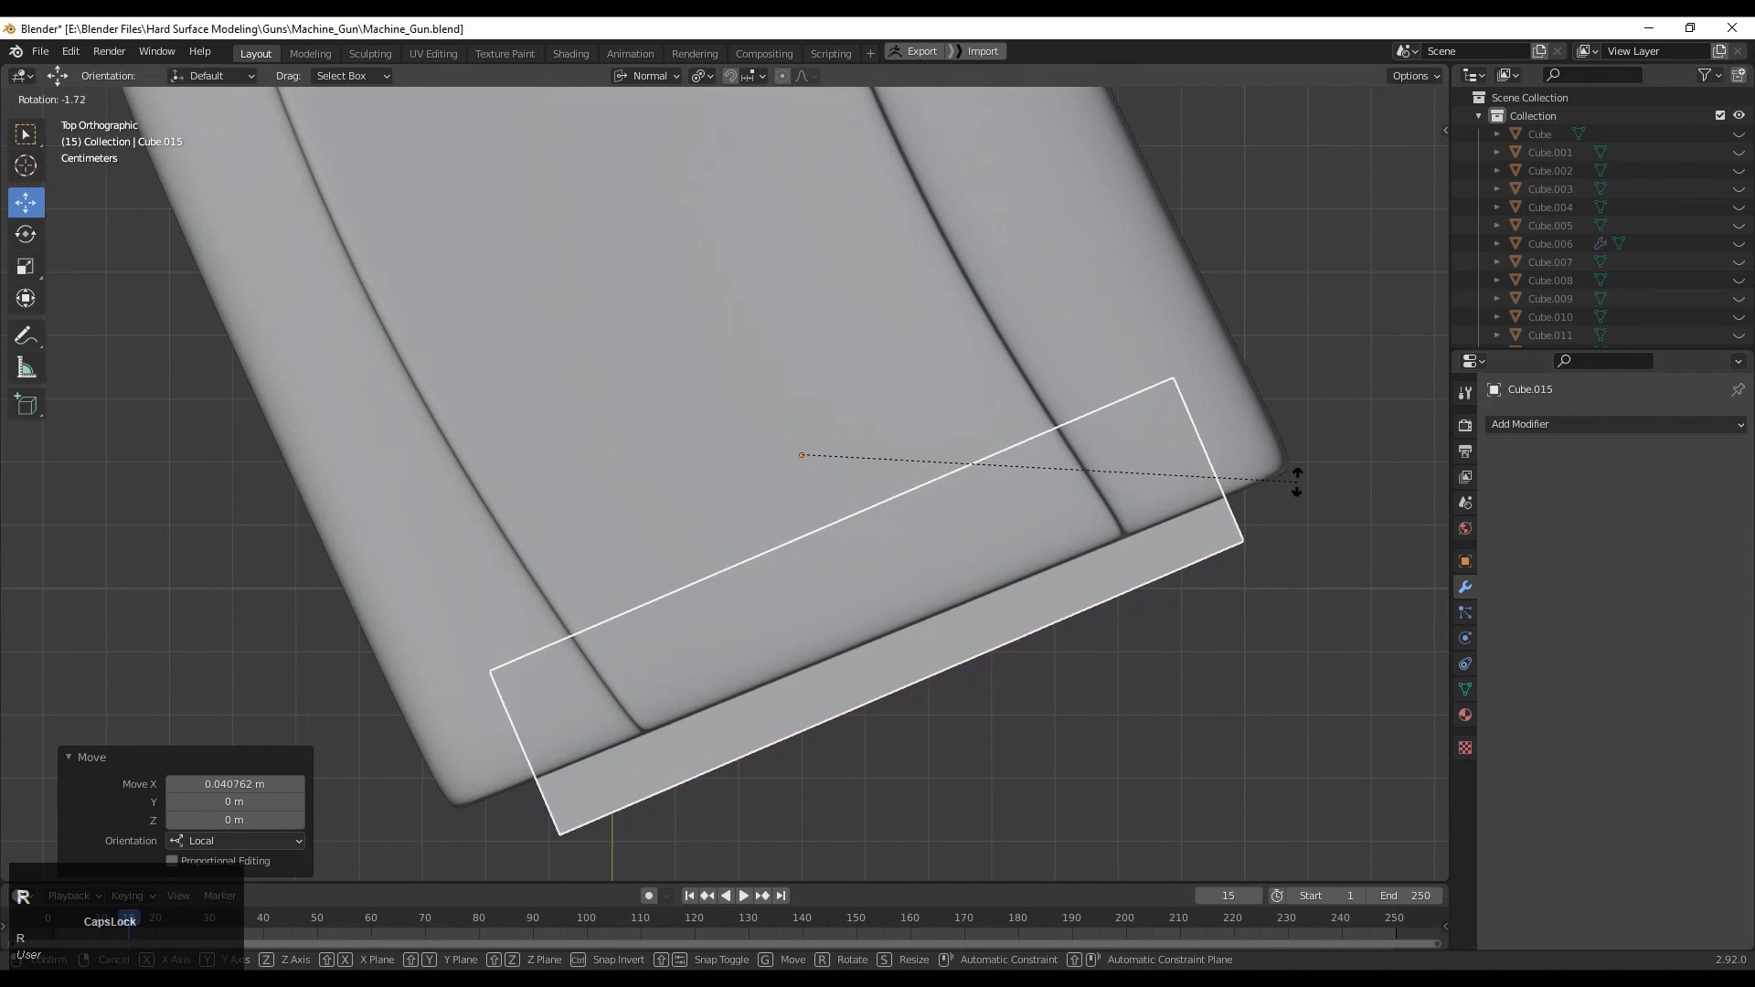
pyautogui.rightClick(1302, 430)
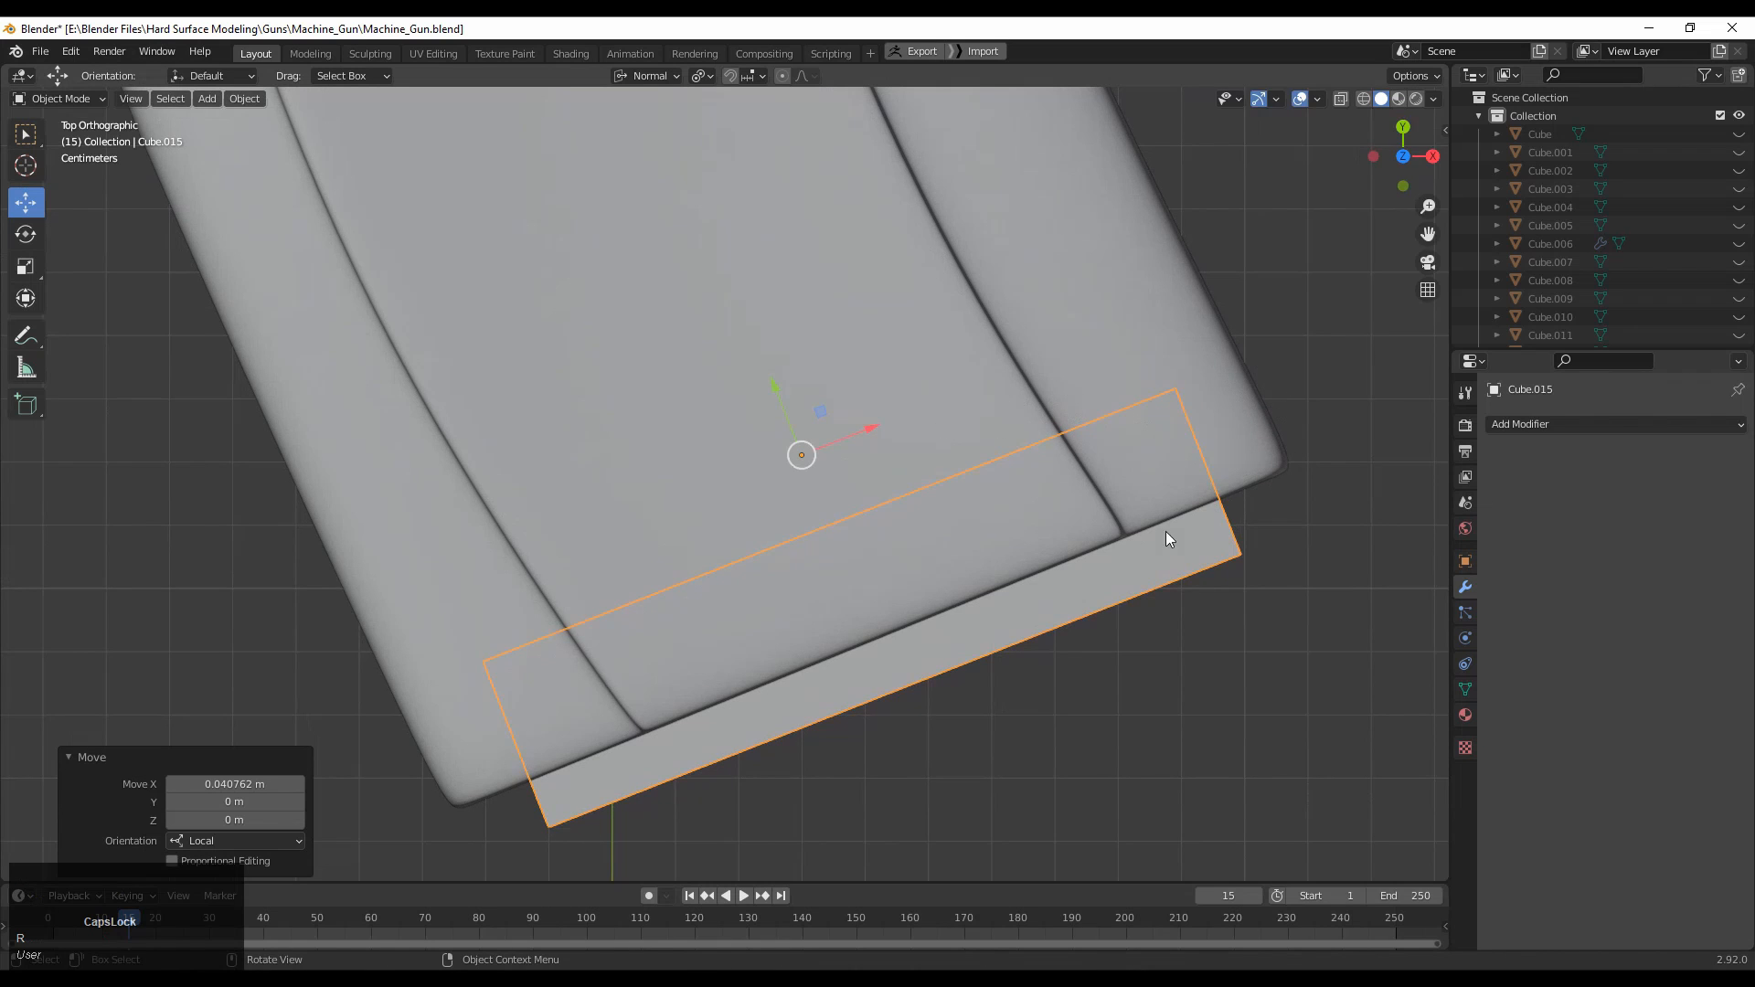
# Select the block's outer face and adjust it along its normal, finishing with a move of about 0.029 m outward.
pyautogui.moveTo(664, 761); pyautogui.dragTo(963, 548, button='middle')
pyautogui.click(858, 500)
pyautogui.press('Tab')
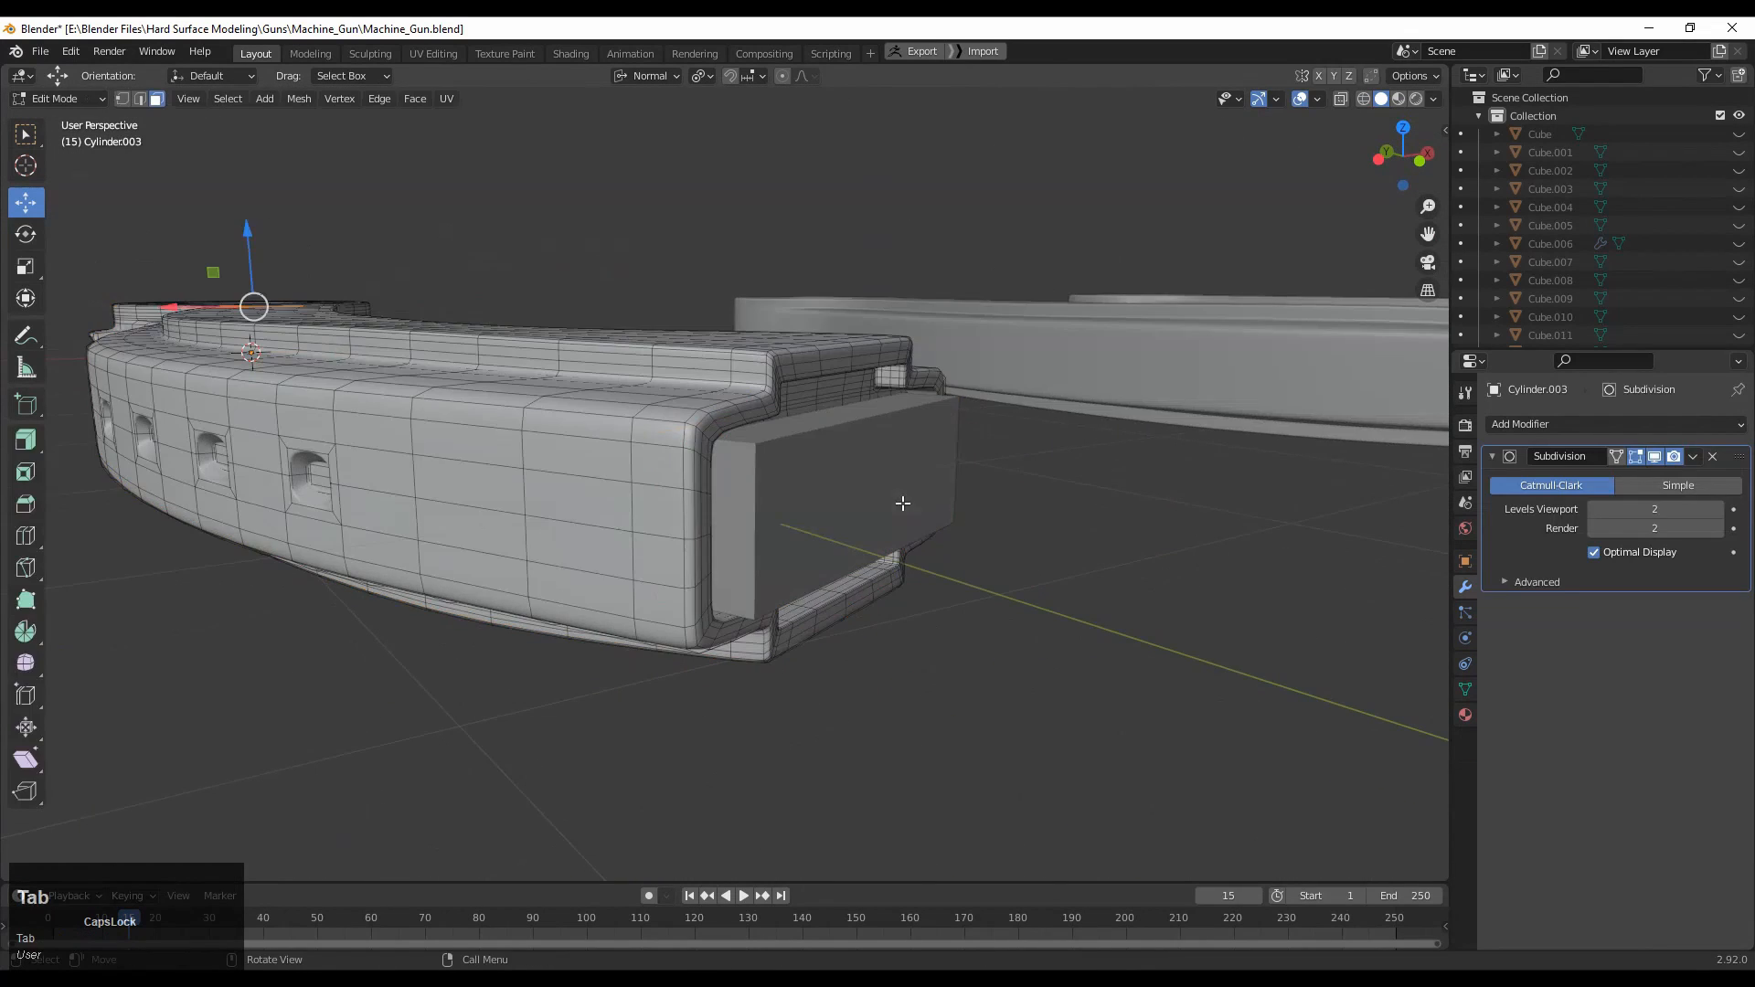
pyautogui.press('Tab')
pyautogui.click(857, 501)
pyautogui.press('Tab')
pyautogui.scroll(2, 895, 534)
pyautogui.click(897, 537)
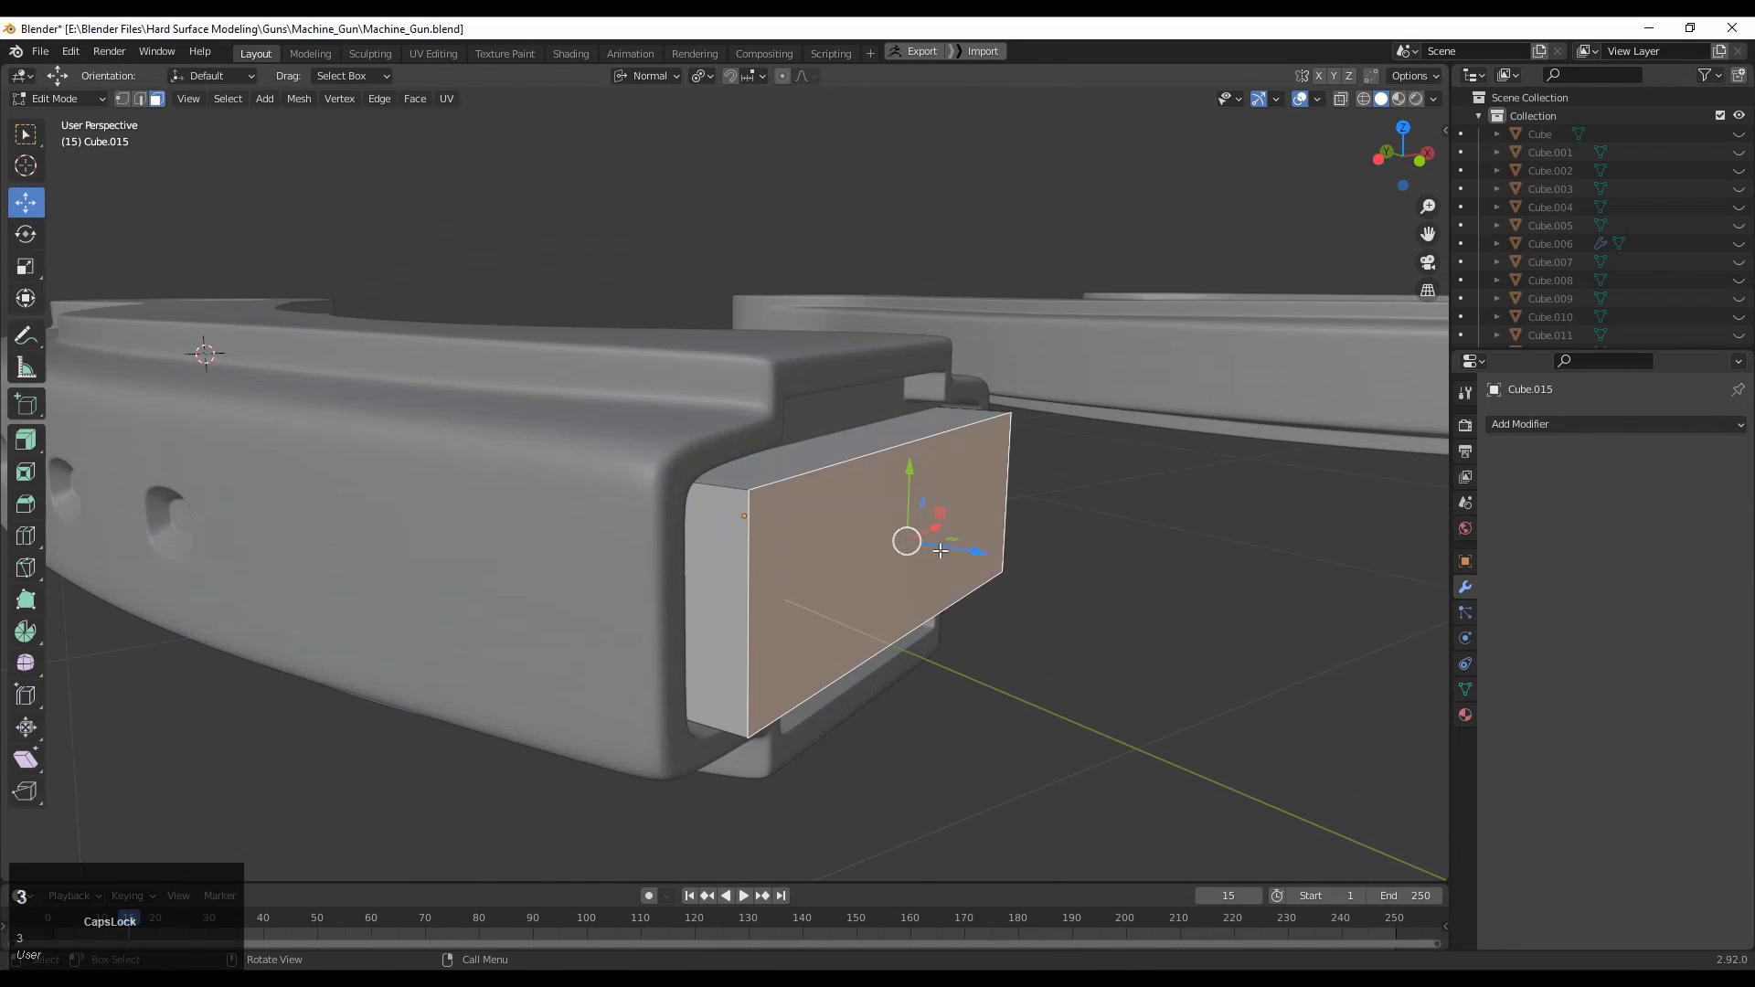
pyautogui.moveTo(969, 548); pyautogui.dragTo(929, 535)
pyautogui.click(1092, 592)
pyautogui.moveTo(1093, 592); pyautogui.dragTo(918, 604, button='middle')
pyautogui.moveTo(918, 603); pyautogui.dragTo(917, 601)
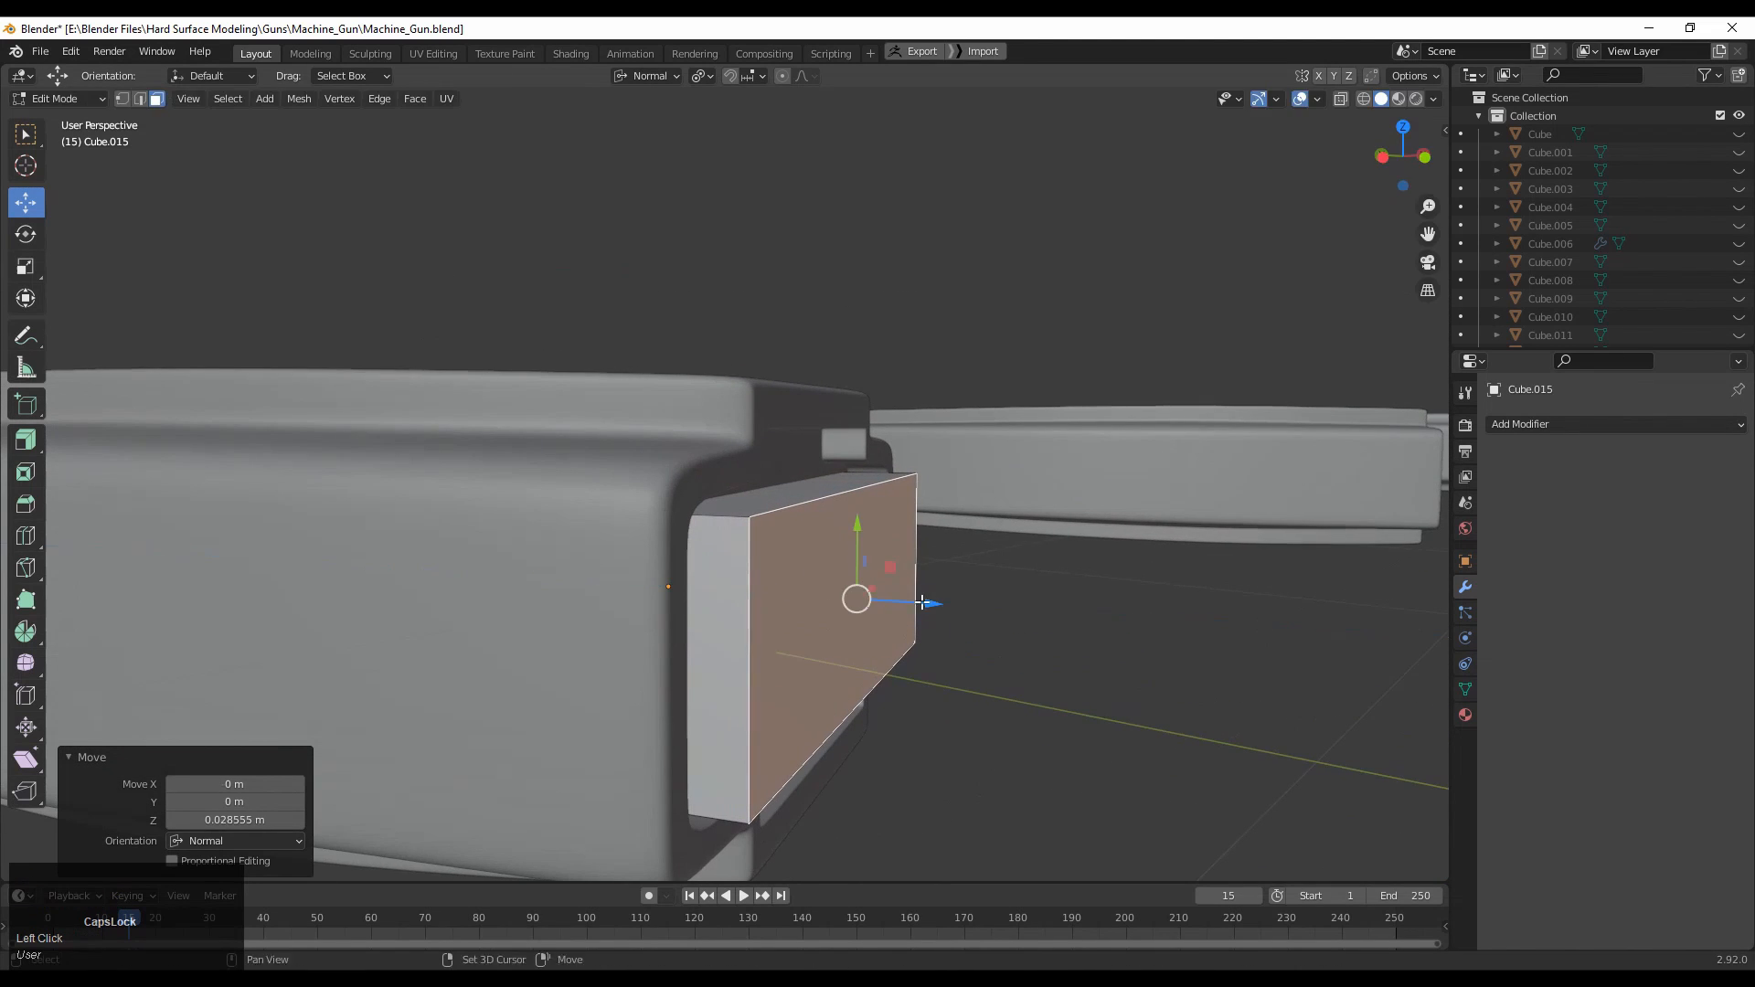
# Extrude the block's outer face about 0.066 m and select the loop of side faces around the extruded band.
pyautogui.press('e')
pyautogui.click(959, 603)
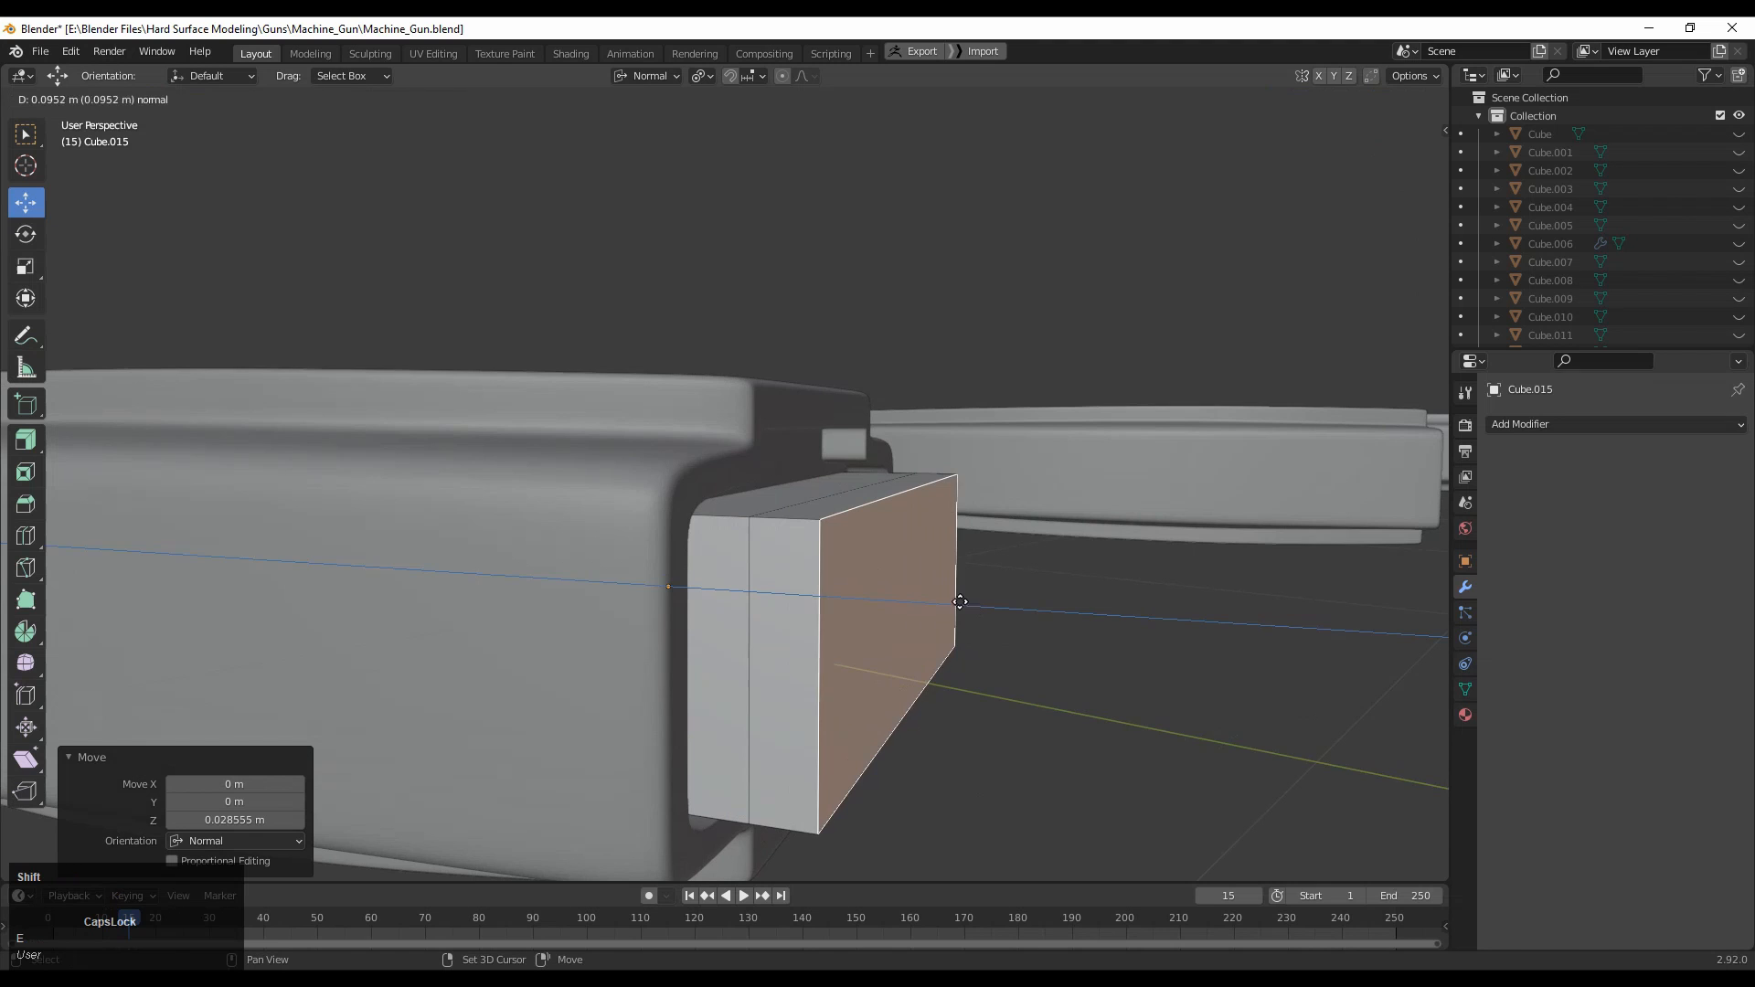
pyautogui.click(813, 573)
pyautogui.moveTo(812, 573); pyautogui.dragTo(637, 733, button='middle')
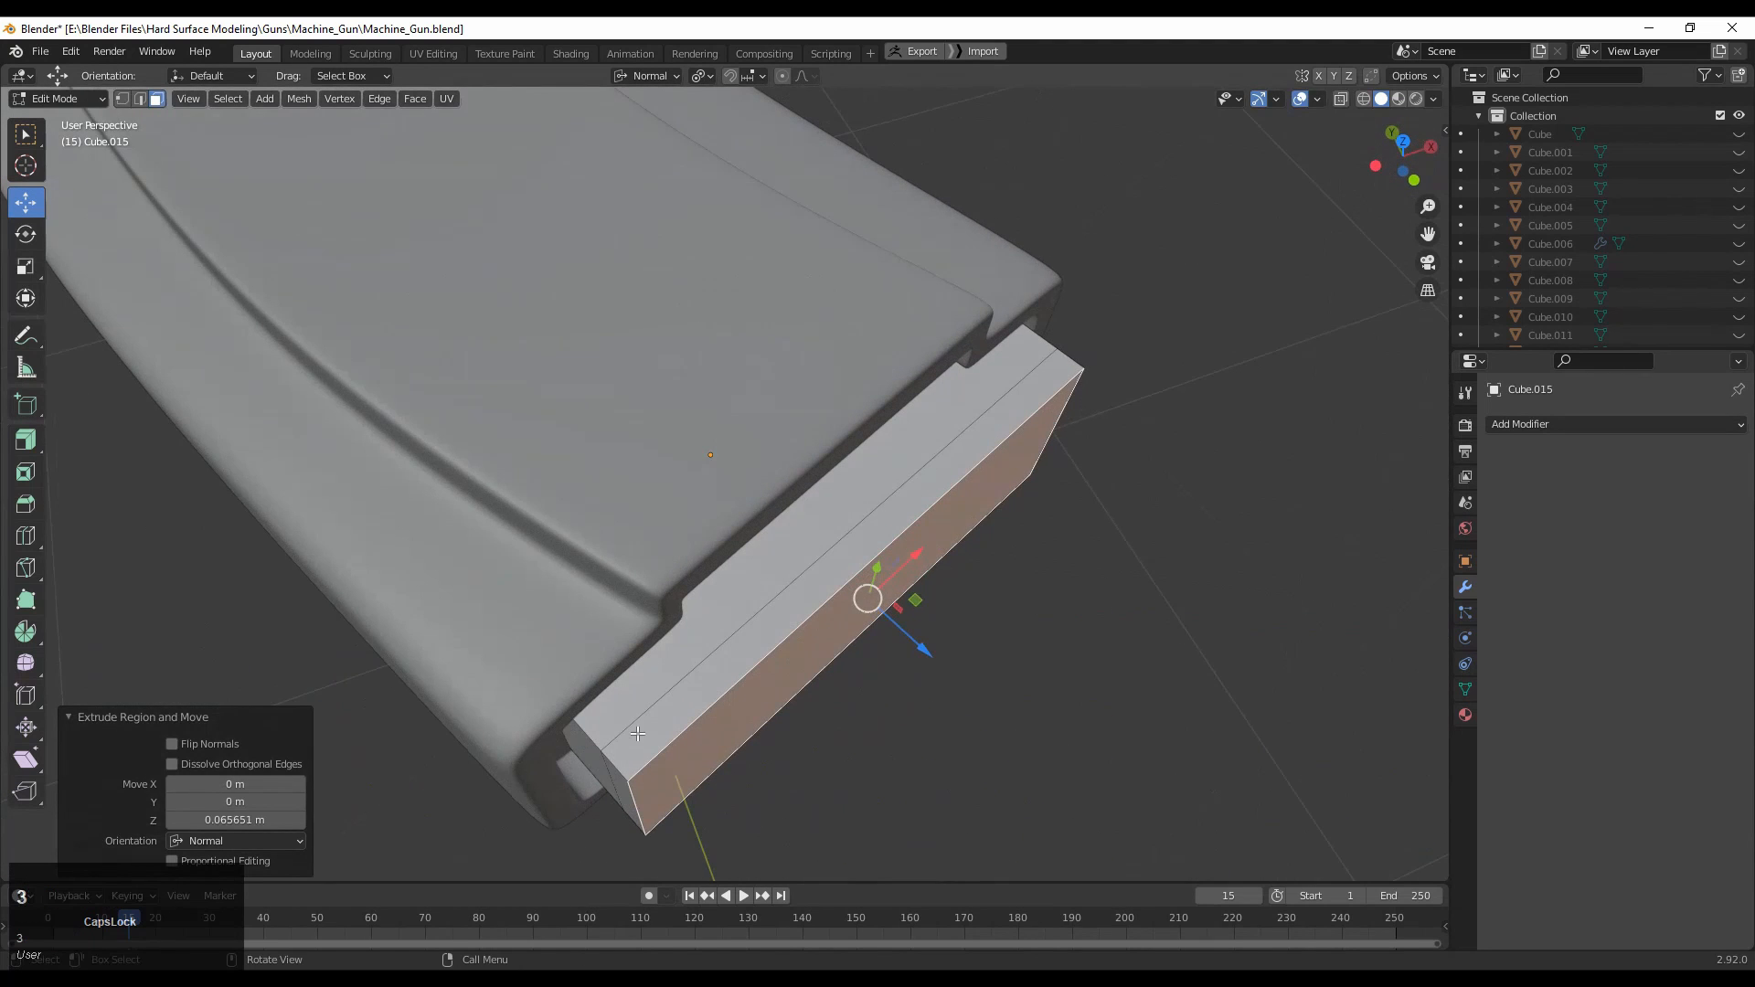
pyautogui.keyDown('alt'); pyautogui.click(622, 766); pyautogui.keyUp('alt')
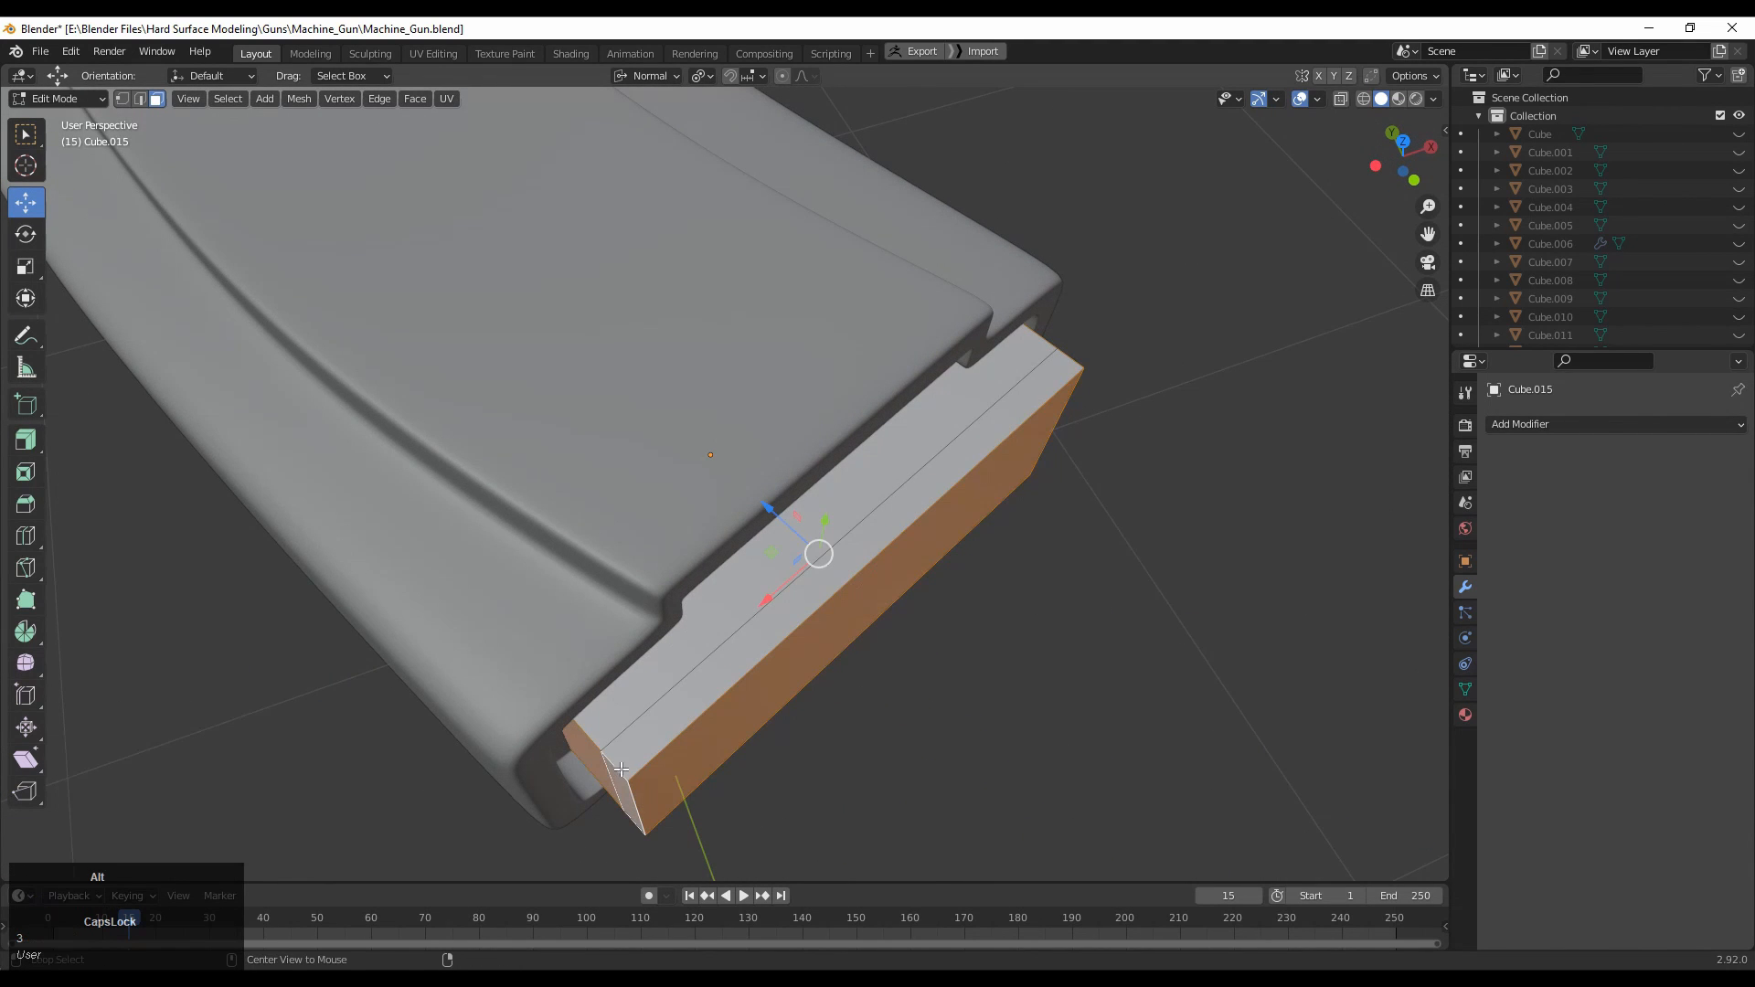
pyautogui.click(621, 769)
# Try to extrude the selected face loop outward along its normals with an offset of about 0.369 m.
pyautogui.moveTo(622, 768); pyautogui.dragTo(196, 509, button='middle')
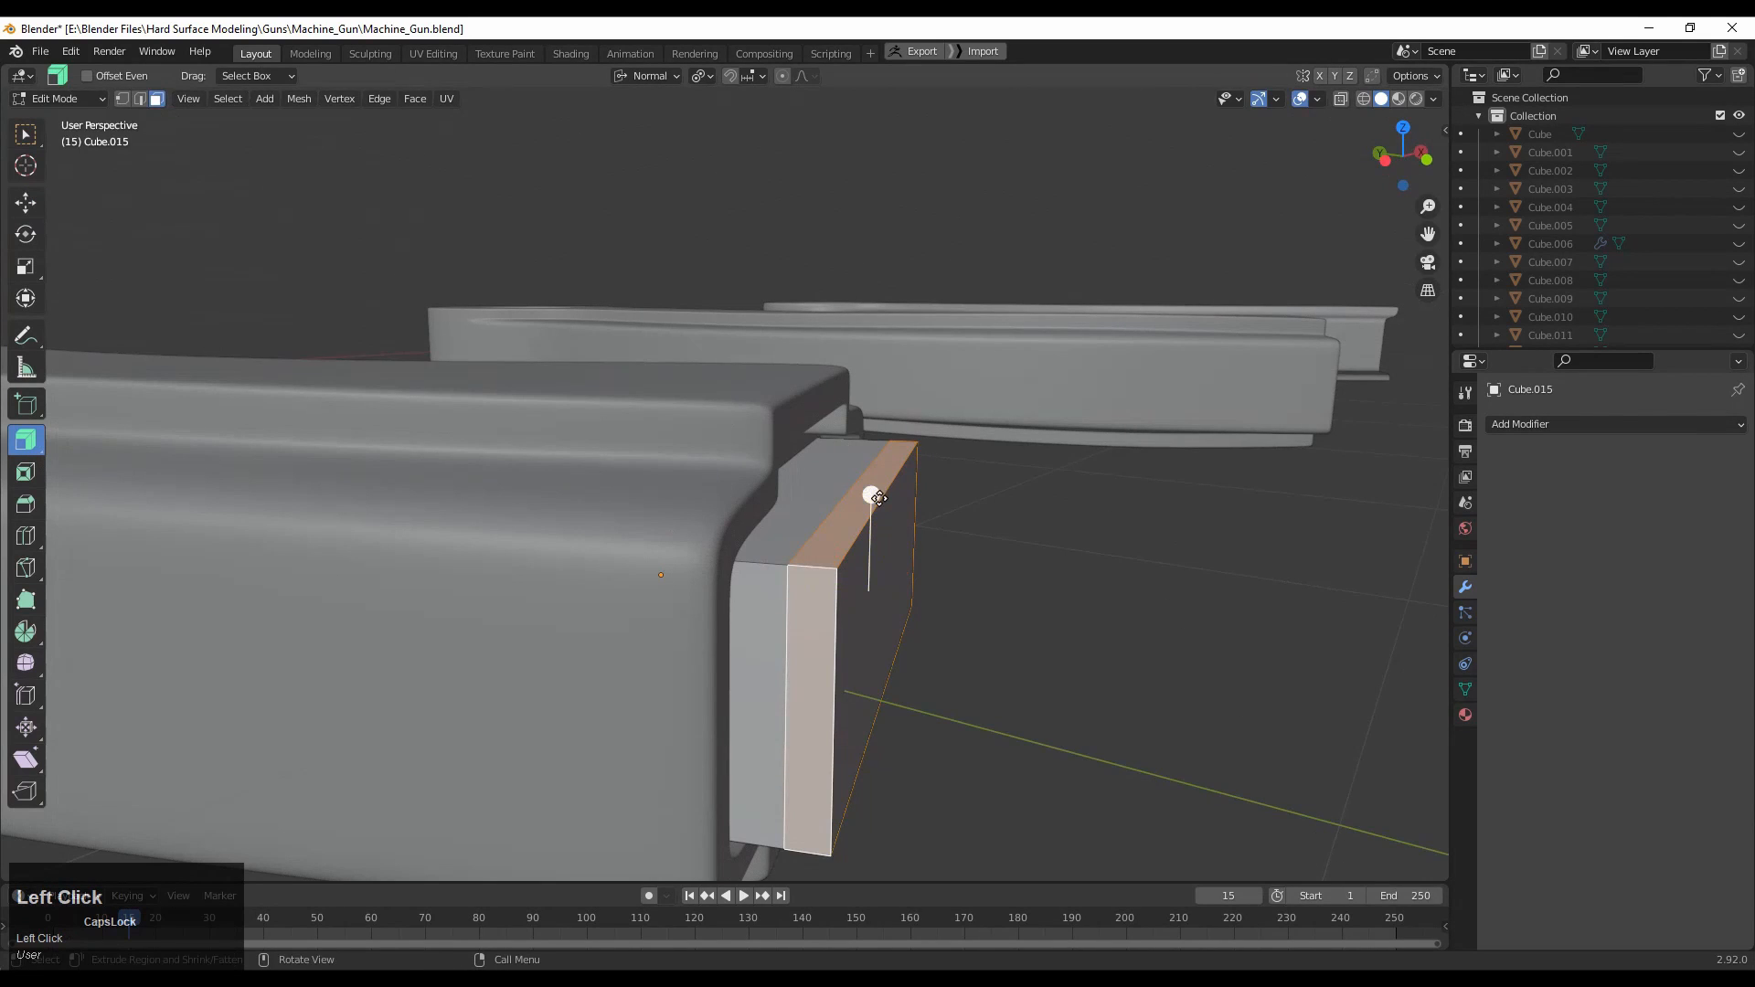
pyautogui.moveTo(878, 498); pyautogui.dragTo(887, 399)
pyautogui.moveTo(888, 398); pyautogui.dragTo(1005, 411, button='middle')
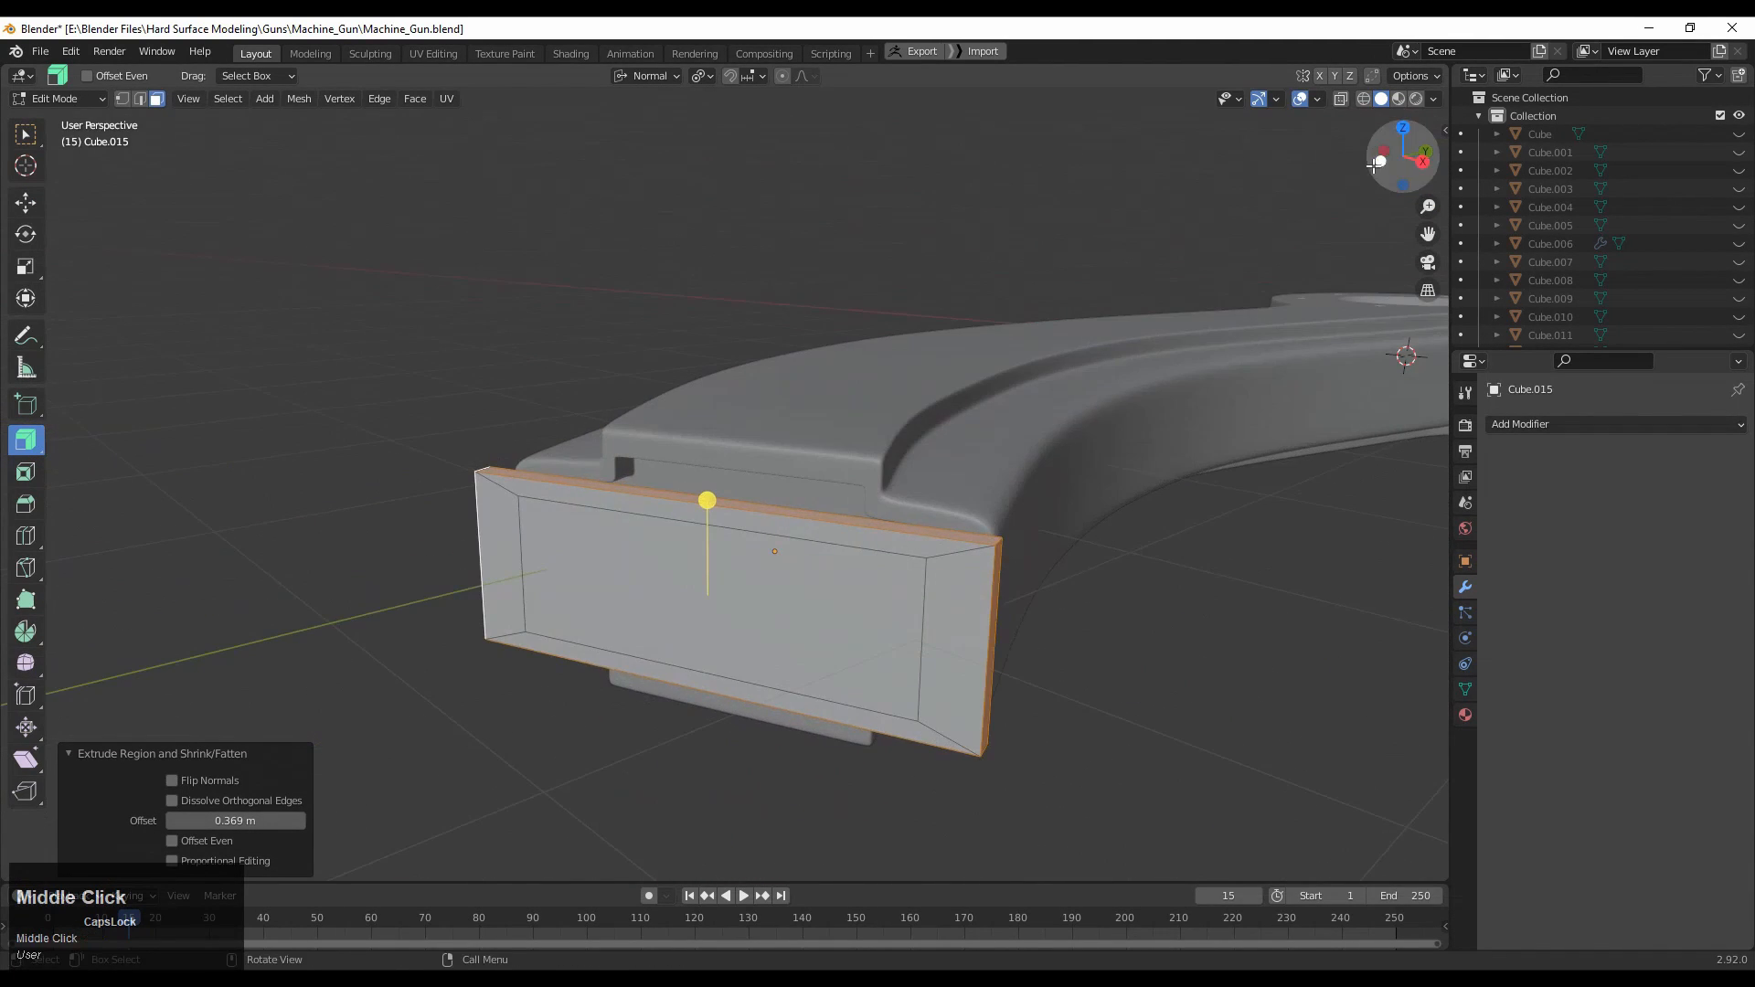
pyautogui.click(1373, 159)
pyautogui.keyDown('ctrl'); pyautogui.moveTo(1203, 376); pyautogui.dragTo(31, 272, button='middle'); pyautogui.keyUp('ctrl')
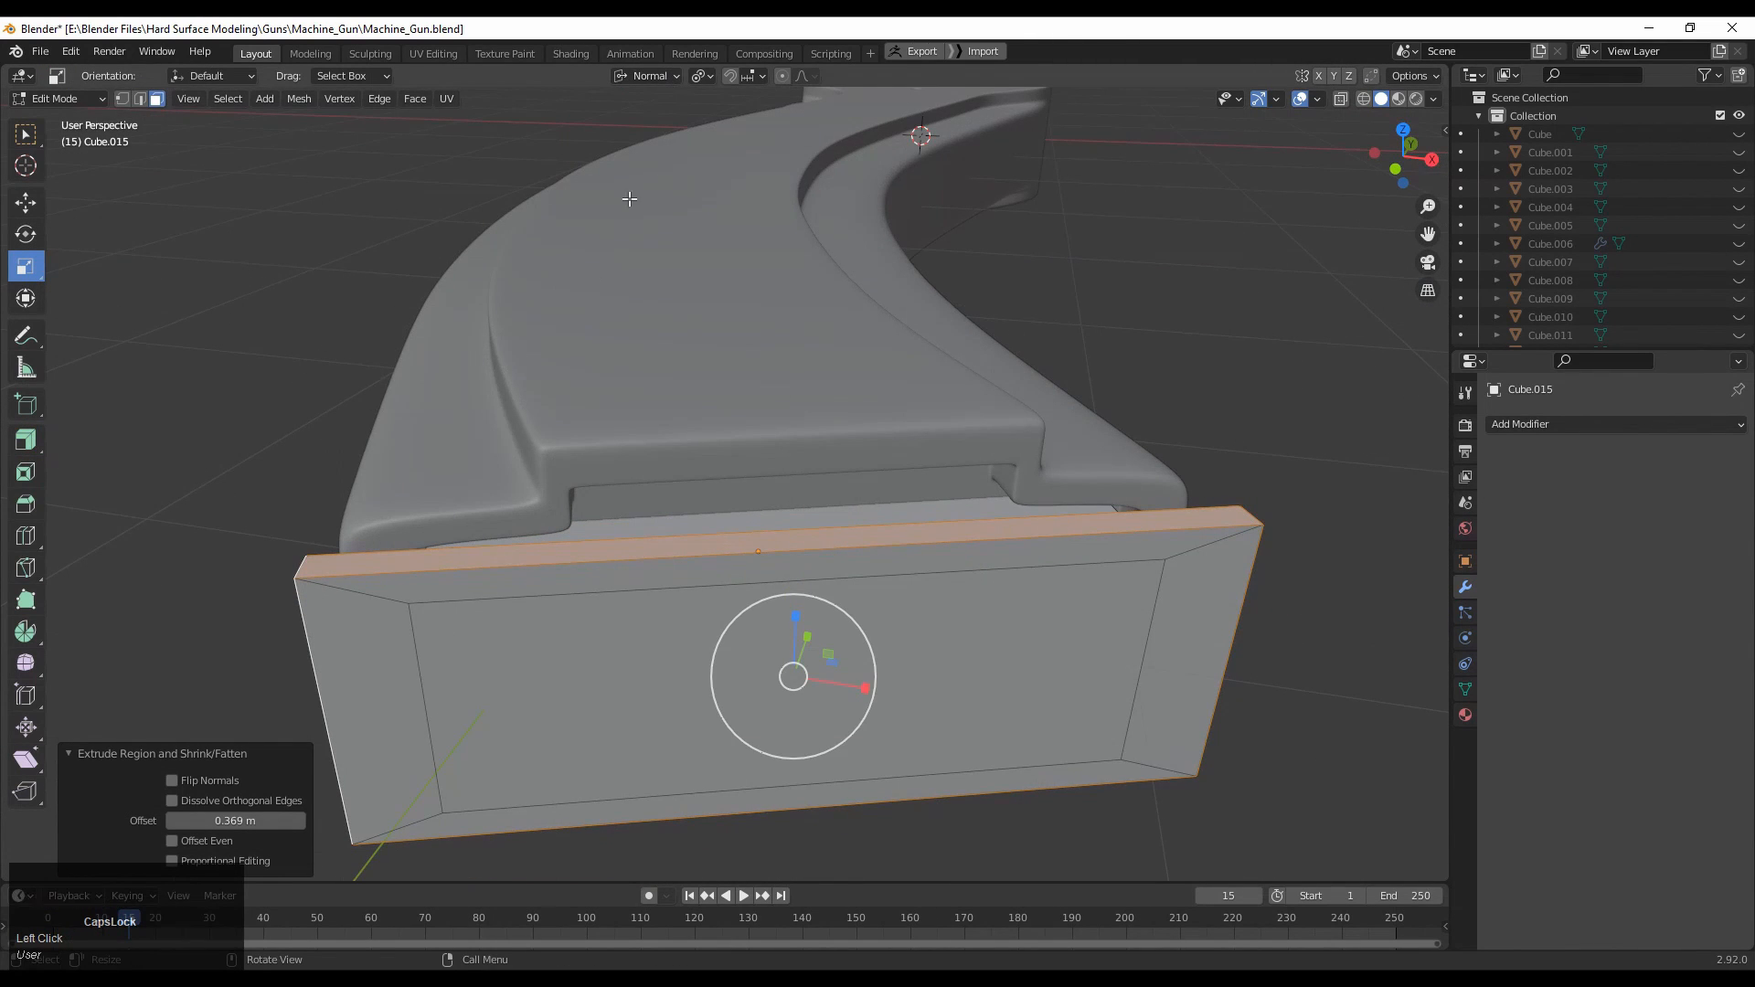
# Undo the outward extrusion of the face loop.
pyautogui.moveTo(628, 199); pyautogui.dragTo(1265, 733, button='middle')
pyautogui.keyDown('shift'); pyautogui.click(1074, 776); pyautogui.keyUp('shift')
pyautogui.hotkey('ctrl', 'z')
pyautogui.hotkey('ctrl', 'z')
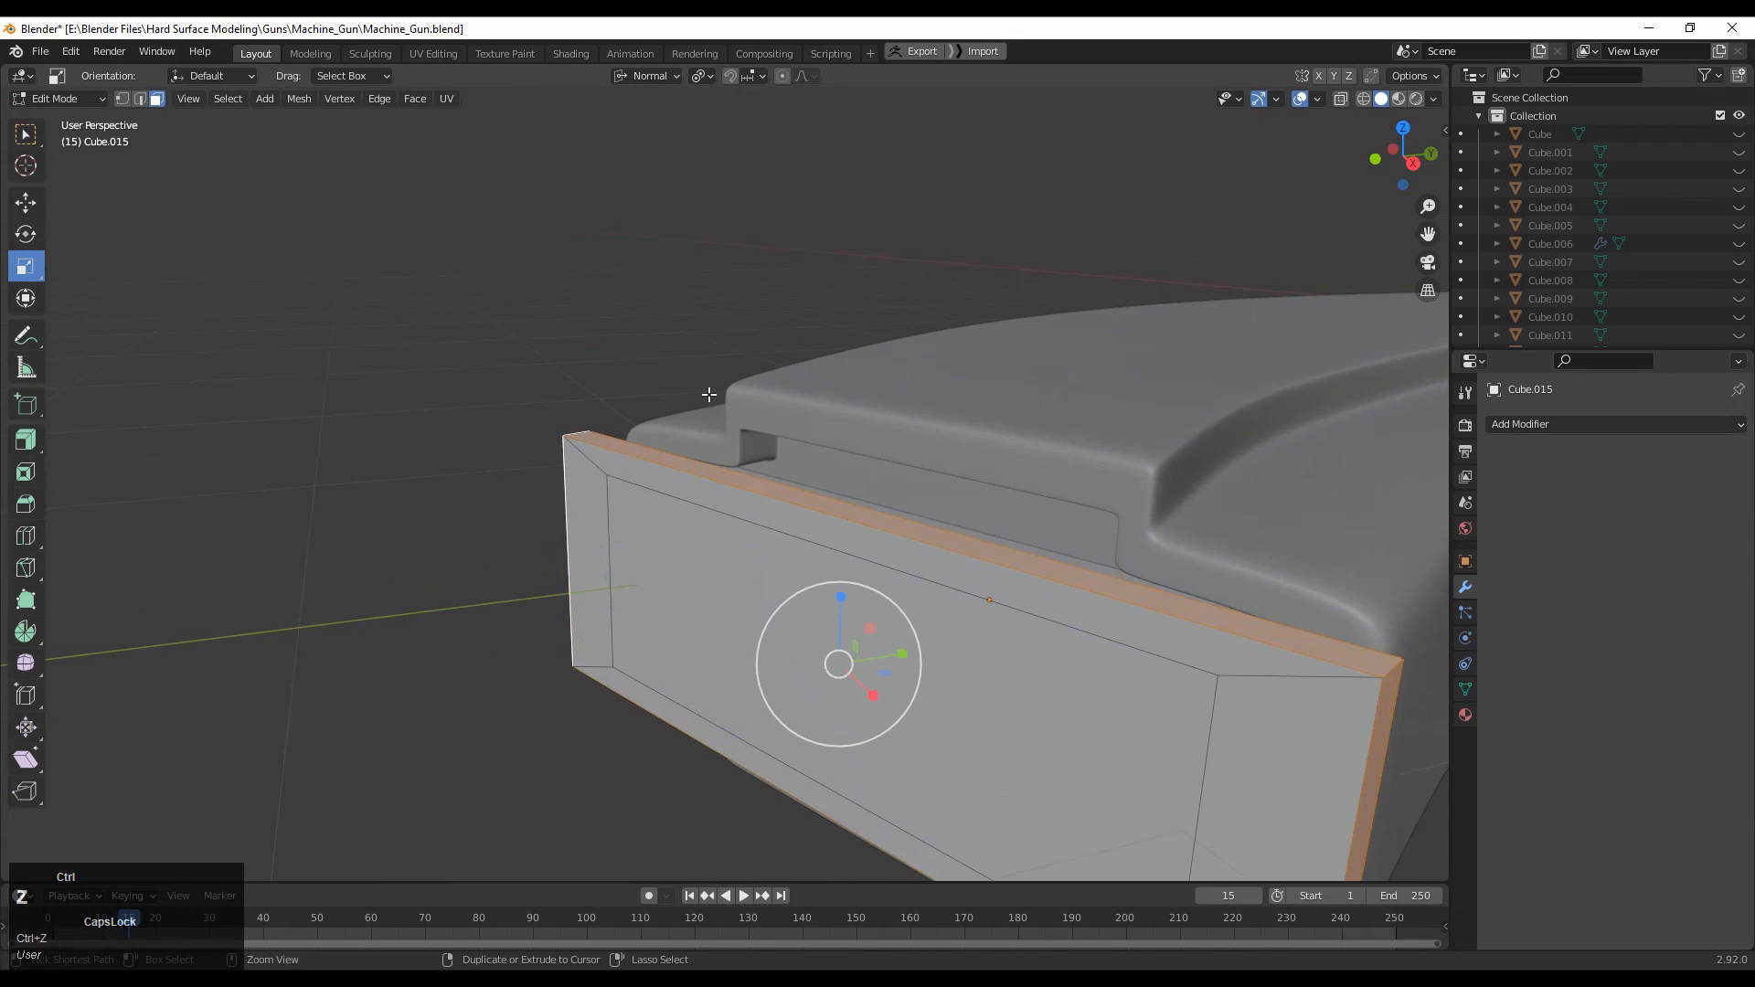
# Extrude the selected face loop in place and scale it up uniformly to form a flange around the block.
pyautogui.moveTo(708, 393); pyautogui.dragTo(921, 457, button='middle')
pyautogui.press('e')
pyautogui.rightClick(908, 467)
pyautogui.press('s')
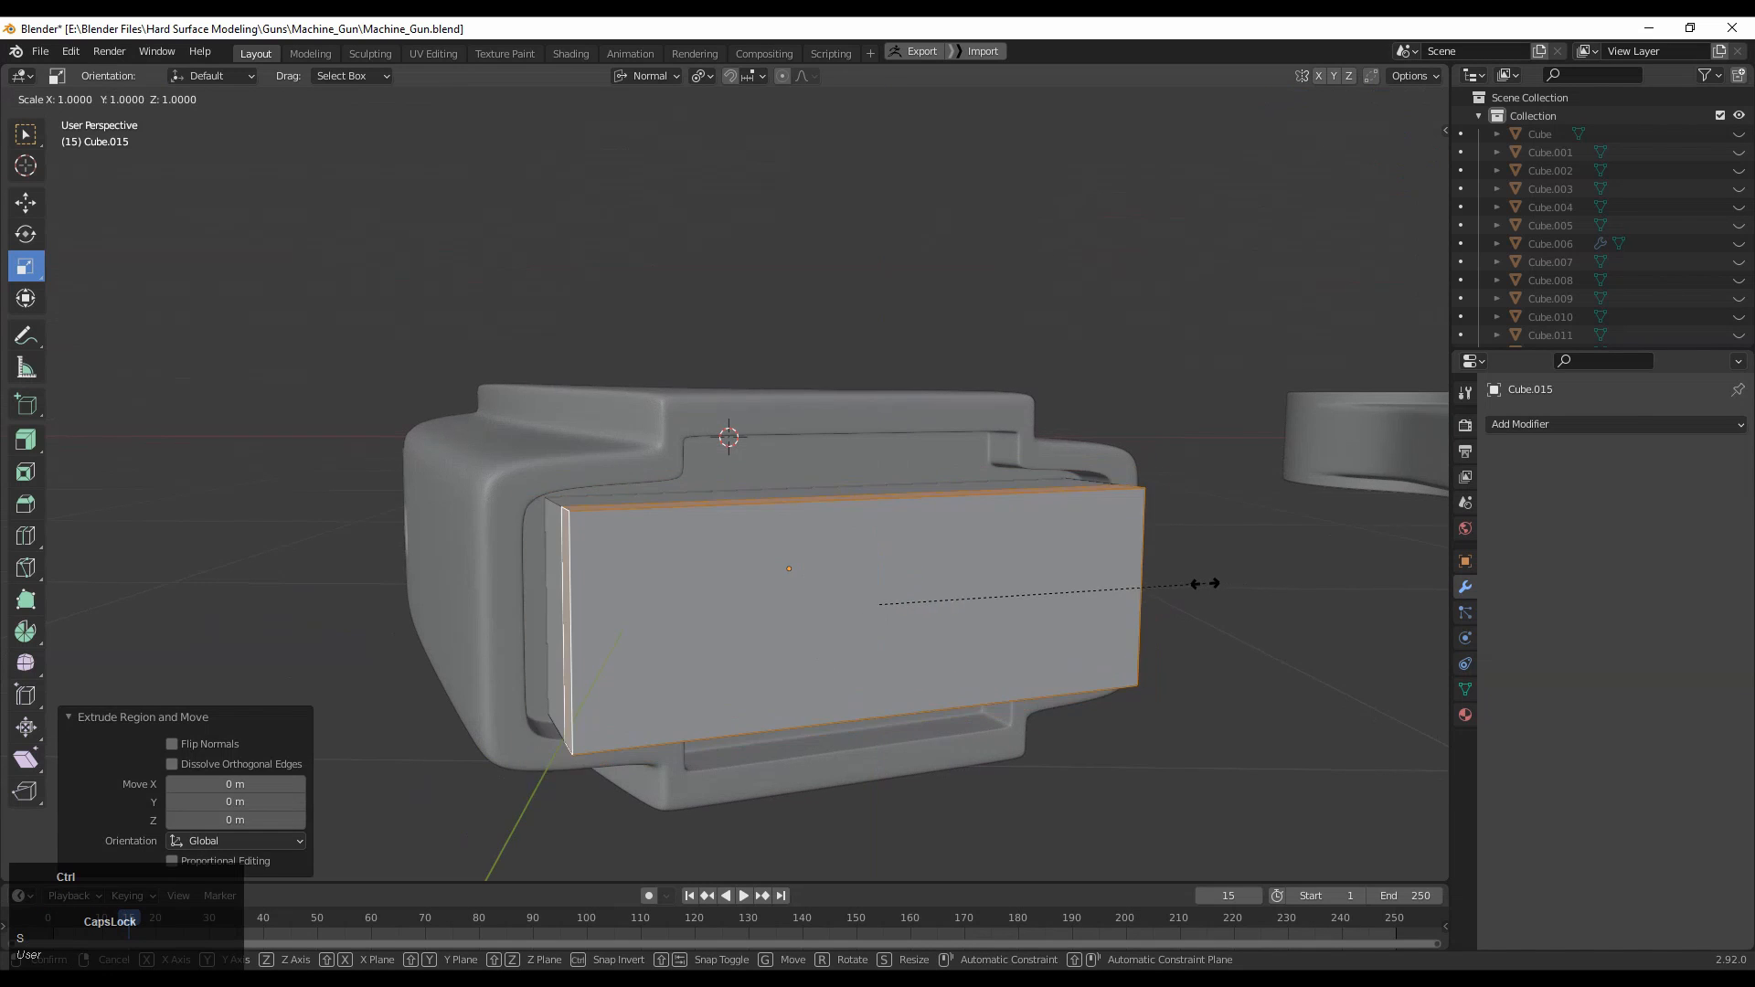
pyautogui.click(1298, 599)
pyautogui.moveTo(1297, 599); pyautogui.dragTo(970, 629, button='middle')
pyautogui.keyDown('shift'); pyautogui.click(878, 537); pyautogui.keyUp('shift')
pyautogui.moveTo(848, 436)
pyautogui.mouseDown()
pyautogui.moveTo(847, 299)
pyautogui.moveTo(848, 424)
pyautogui.mouseUp()
pyautogui.rightClick(850, 397)
pyautogui.moveTo(847, 345); pyautogui.dragTo(847, 352)
pyautogui.moveTo(848, 352); pyautogui.dragTo(1021, 531, button='middle')
# Select the flange's top face and move it slightly upward along its normal in the front view.
pyautogui.click(656, 364)
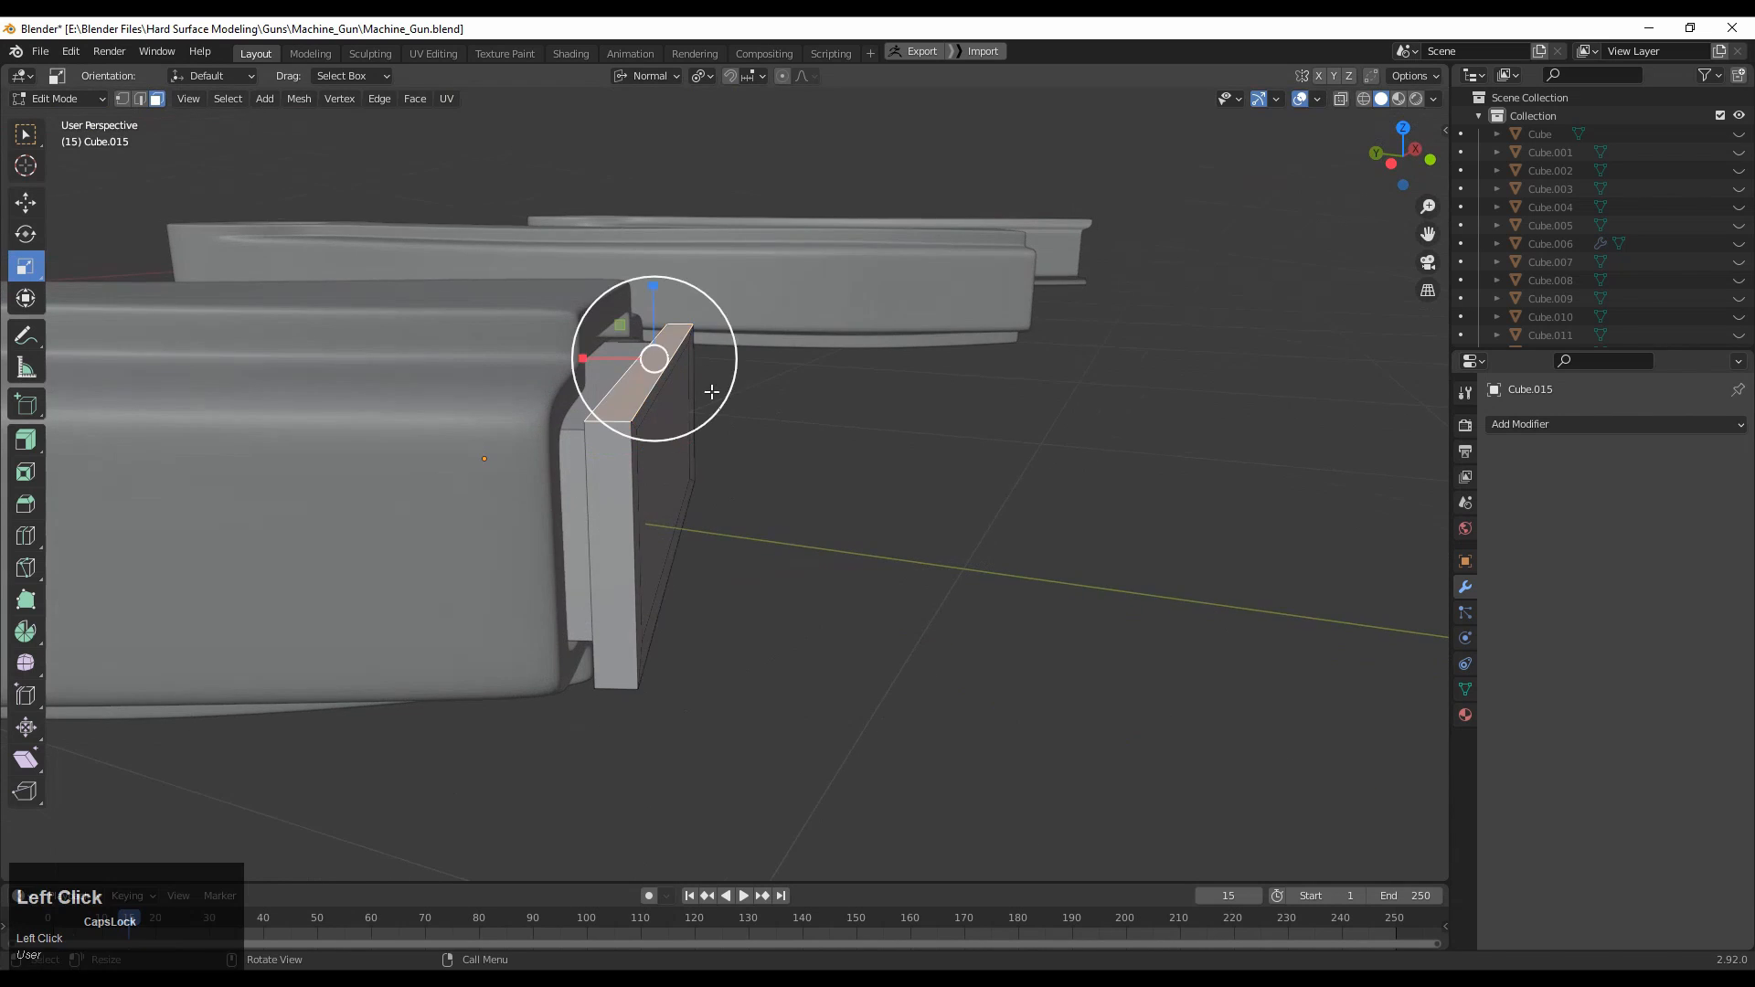
pyautogui.moveTo(955, 345); pyautogui.dragTo(788, 297, button='middle')
pyautogui.click(1408, 155)
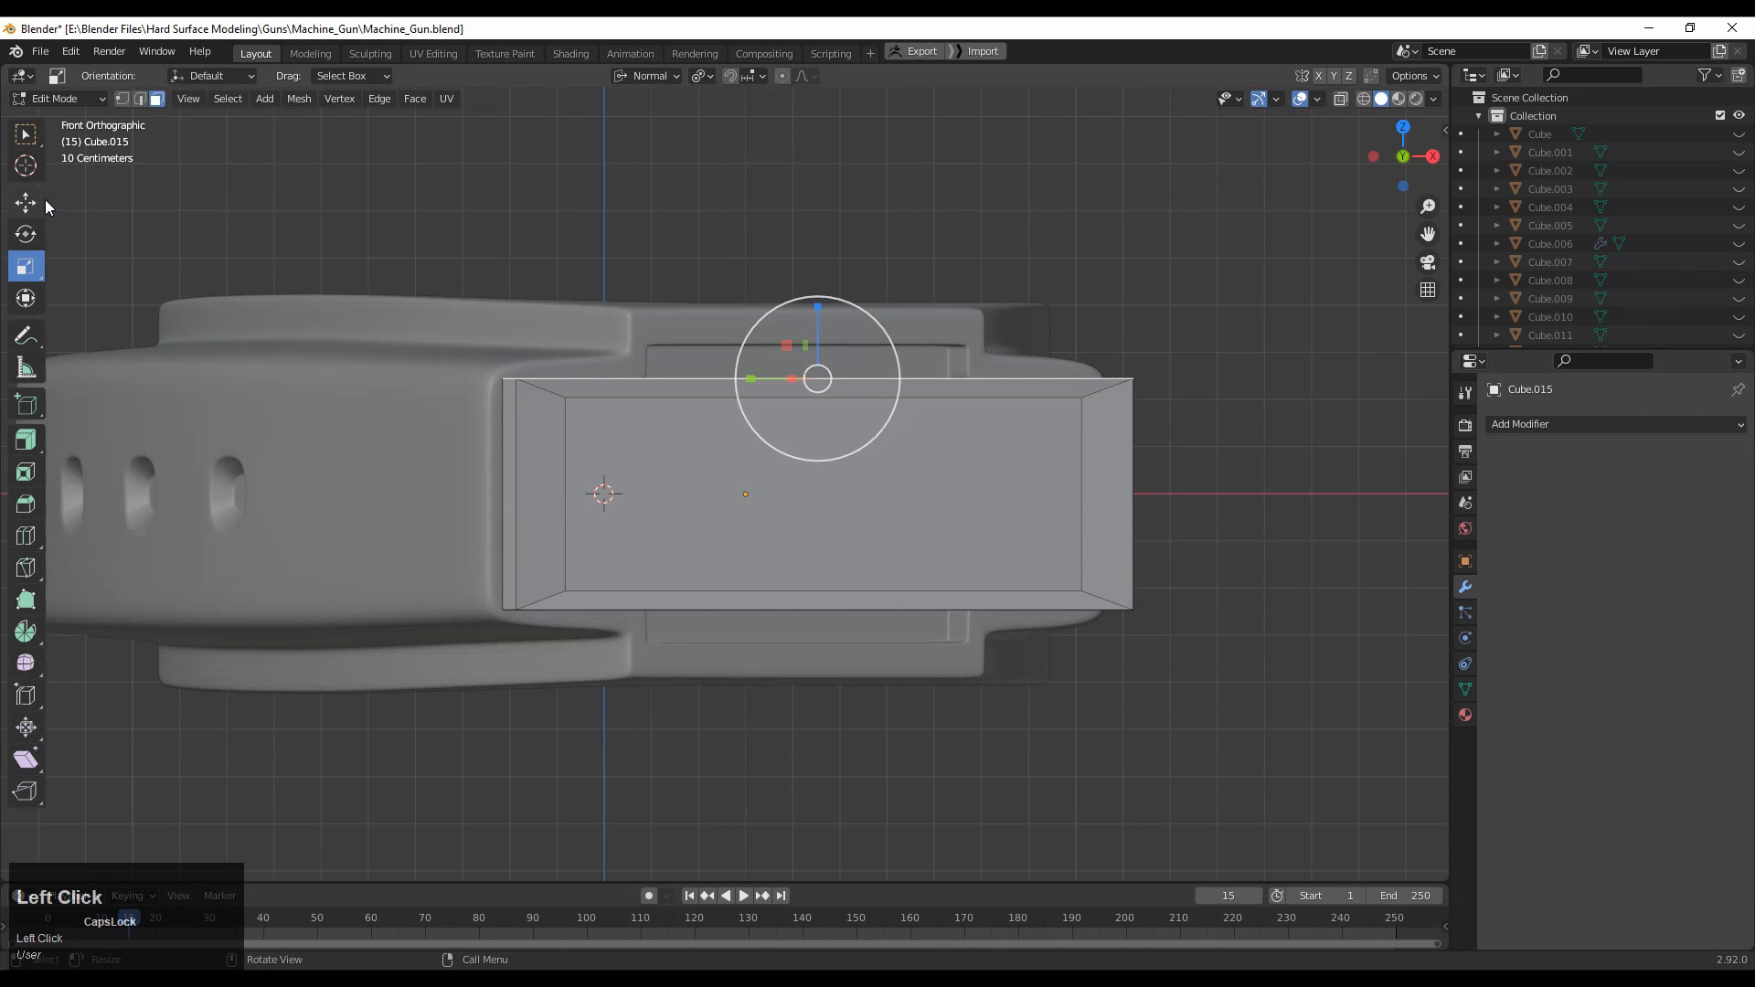
pyautogui.moveTo(808, 291); pyautogui.dragTo(812, 277)
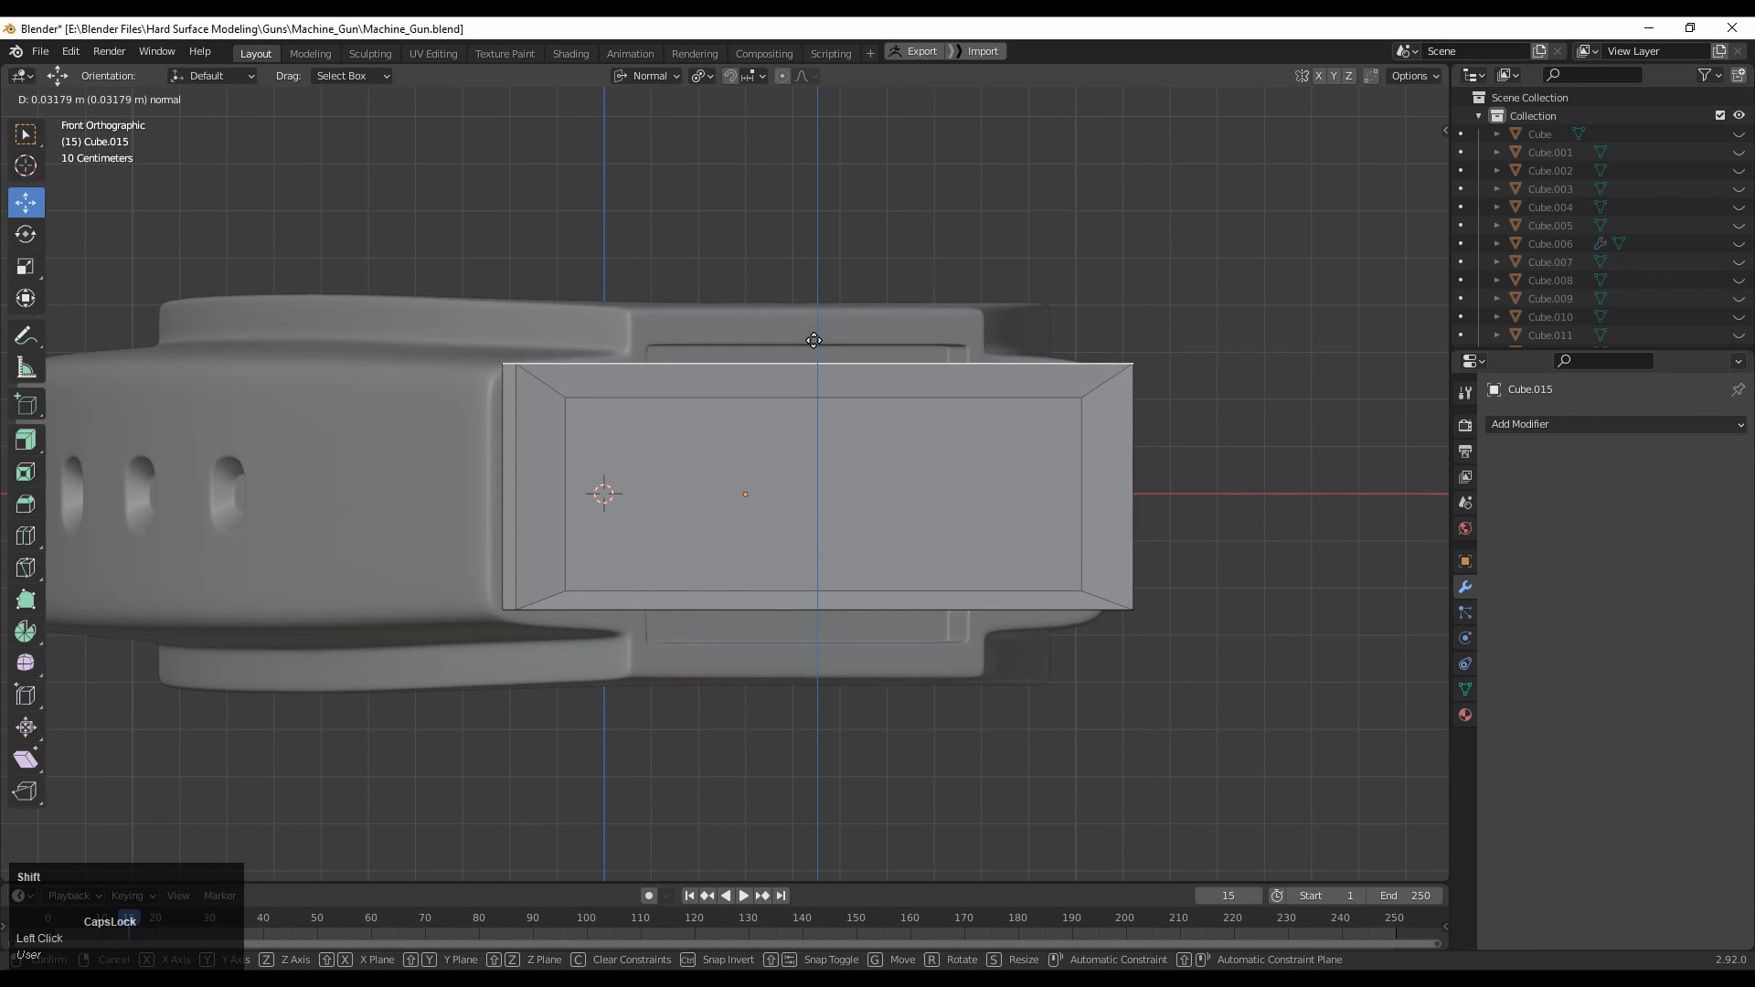
pyautogui.moveTo(814, 371); pyautogui.dragTo(814, 370)
# Select the flange's lower face and move it slightly downward along its normal in the front view.
pyautogui.moveTo(770, 623); pyautogui.dragTo(775, 591, button='middle')
pyautogui.click(779, 655)
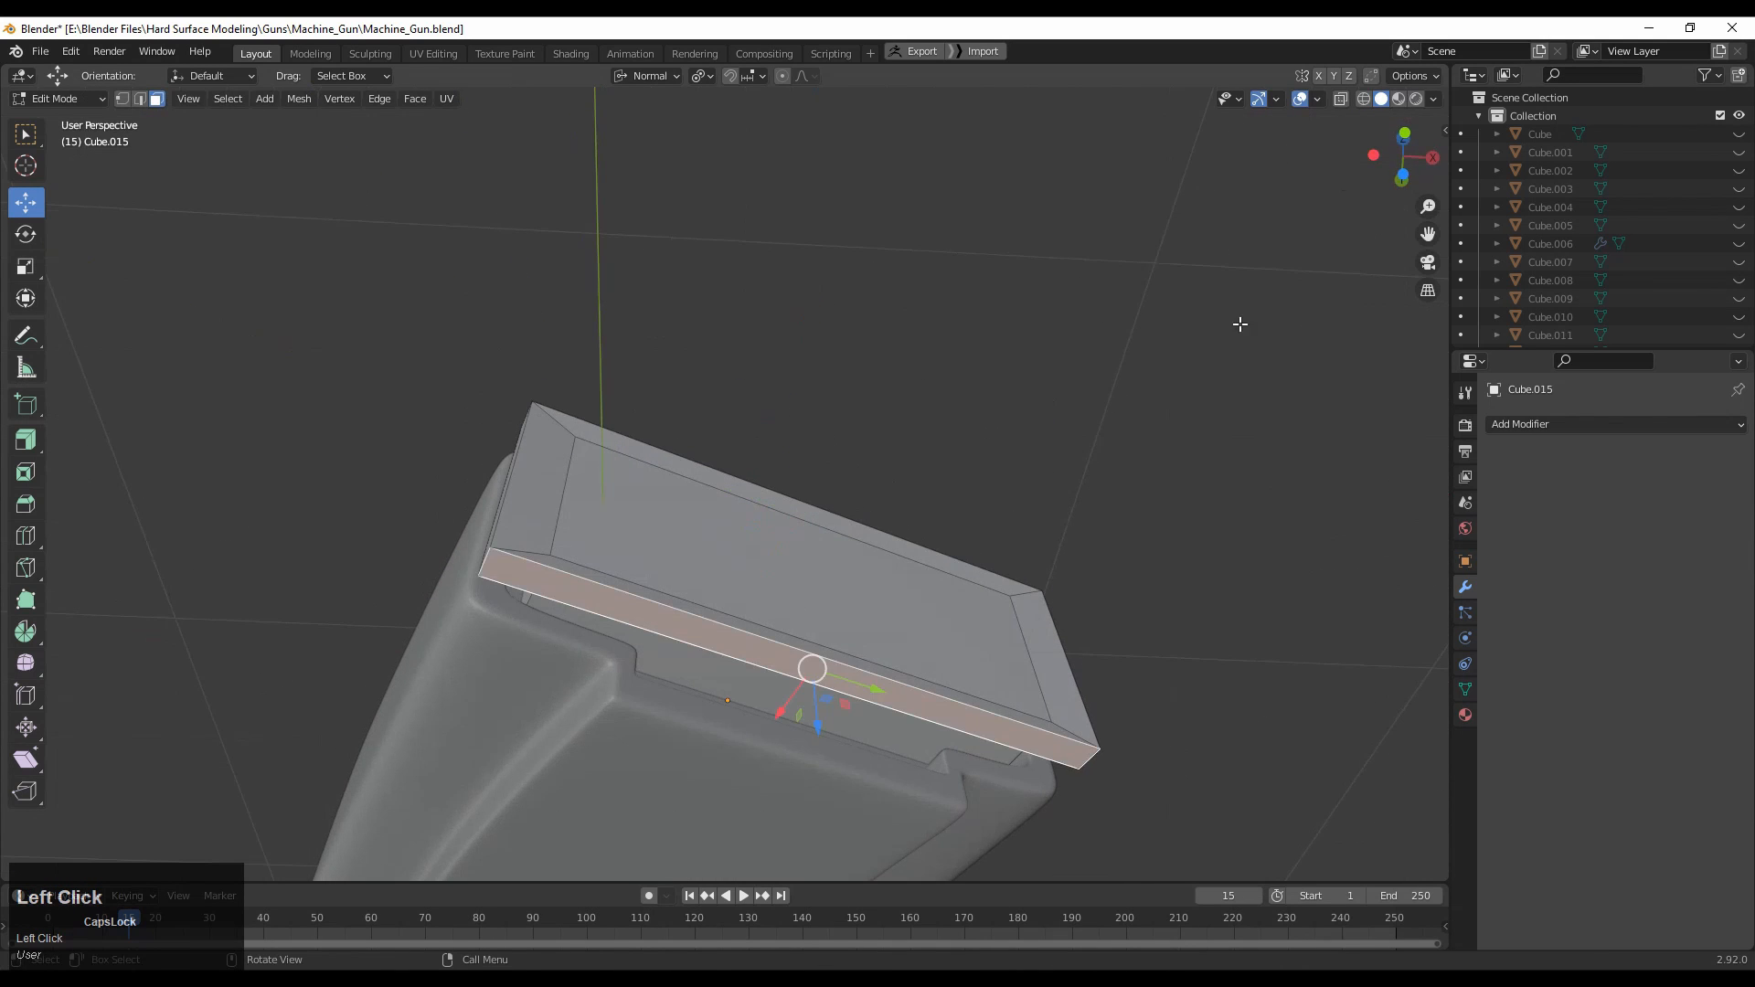
pyautogui.click(1404, 136)
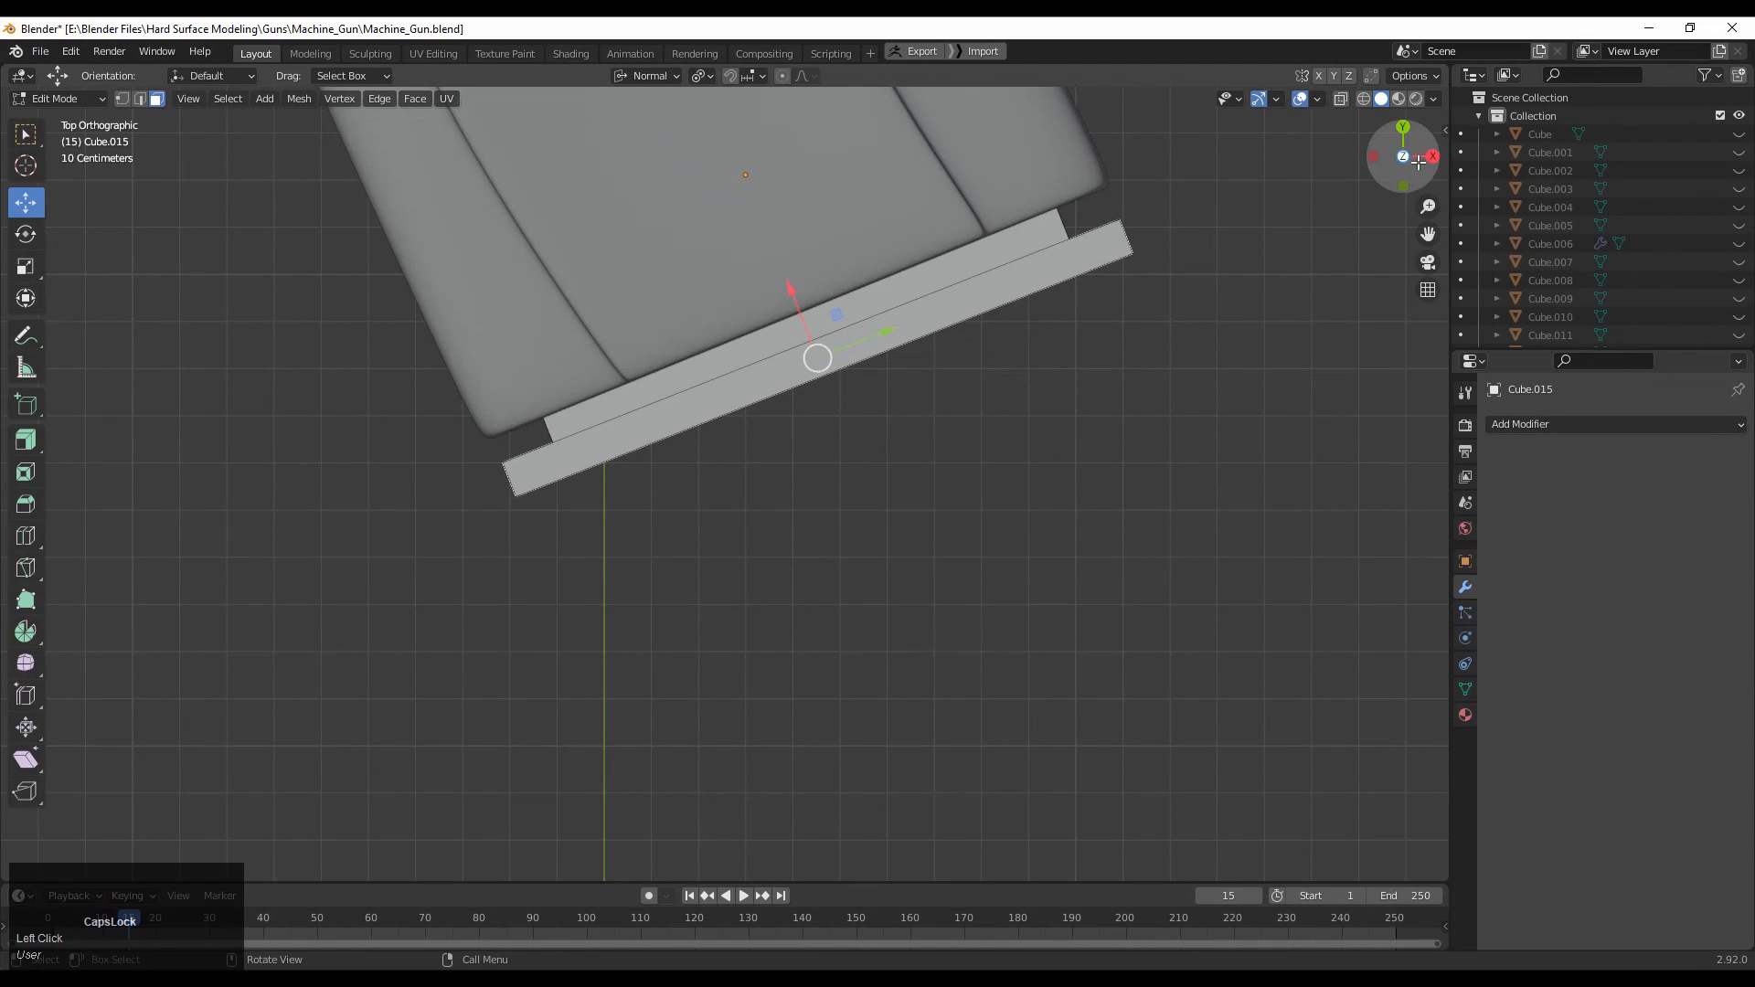
pyautogui.click(1403, 186)
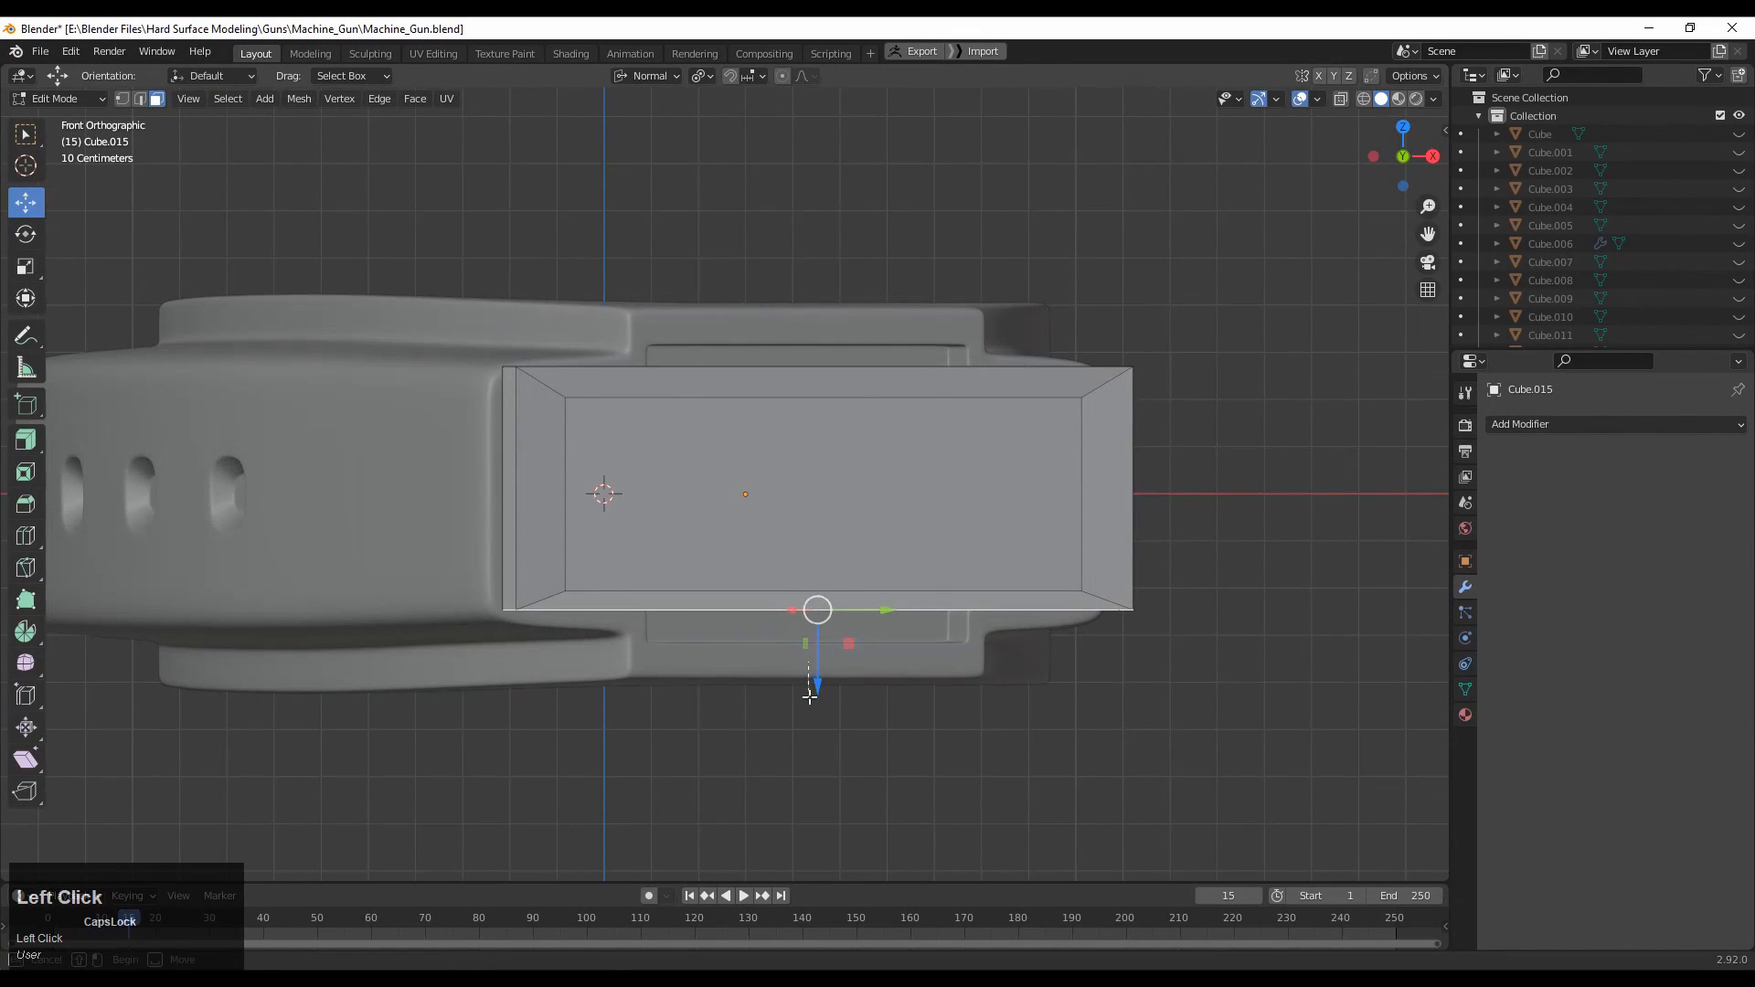
pyautogui.moveTo(825, 656)
pyautogui.mouseDown()
pyautogui.moveTo(819, 705)
pyautogui.moveTo(820, 682)
pyautogui.mouseUp()
pyautogui.moveTo(1210, 505); pyautogui.dragTo(827, 686, button='middle')
pyautogui.press('Tab')
# Select the flange's front faces and move them along their normal toward the curved part to thin the flange.
pyautogui.click(845, 567)
pyautogui.moveTo(850, 407); pyautogui.dragTo(786, 630, button='middle')
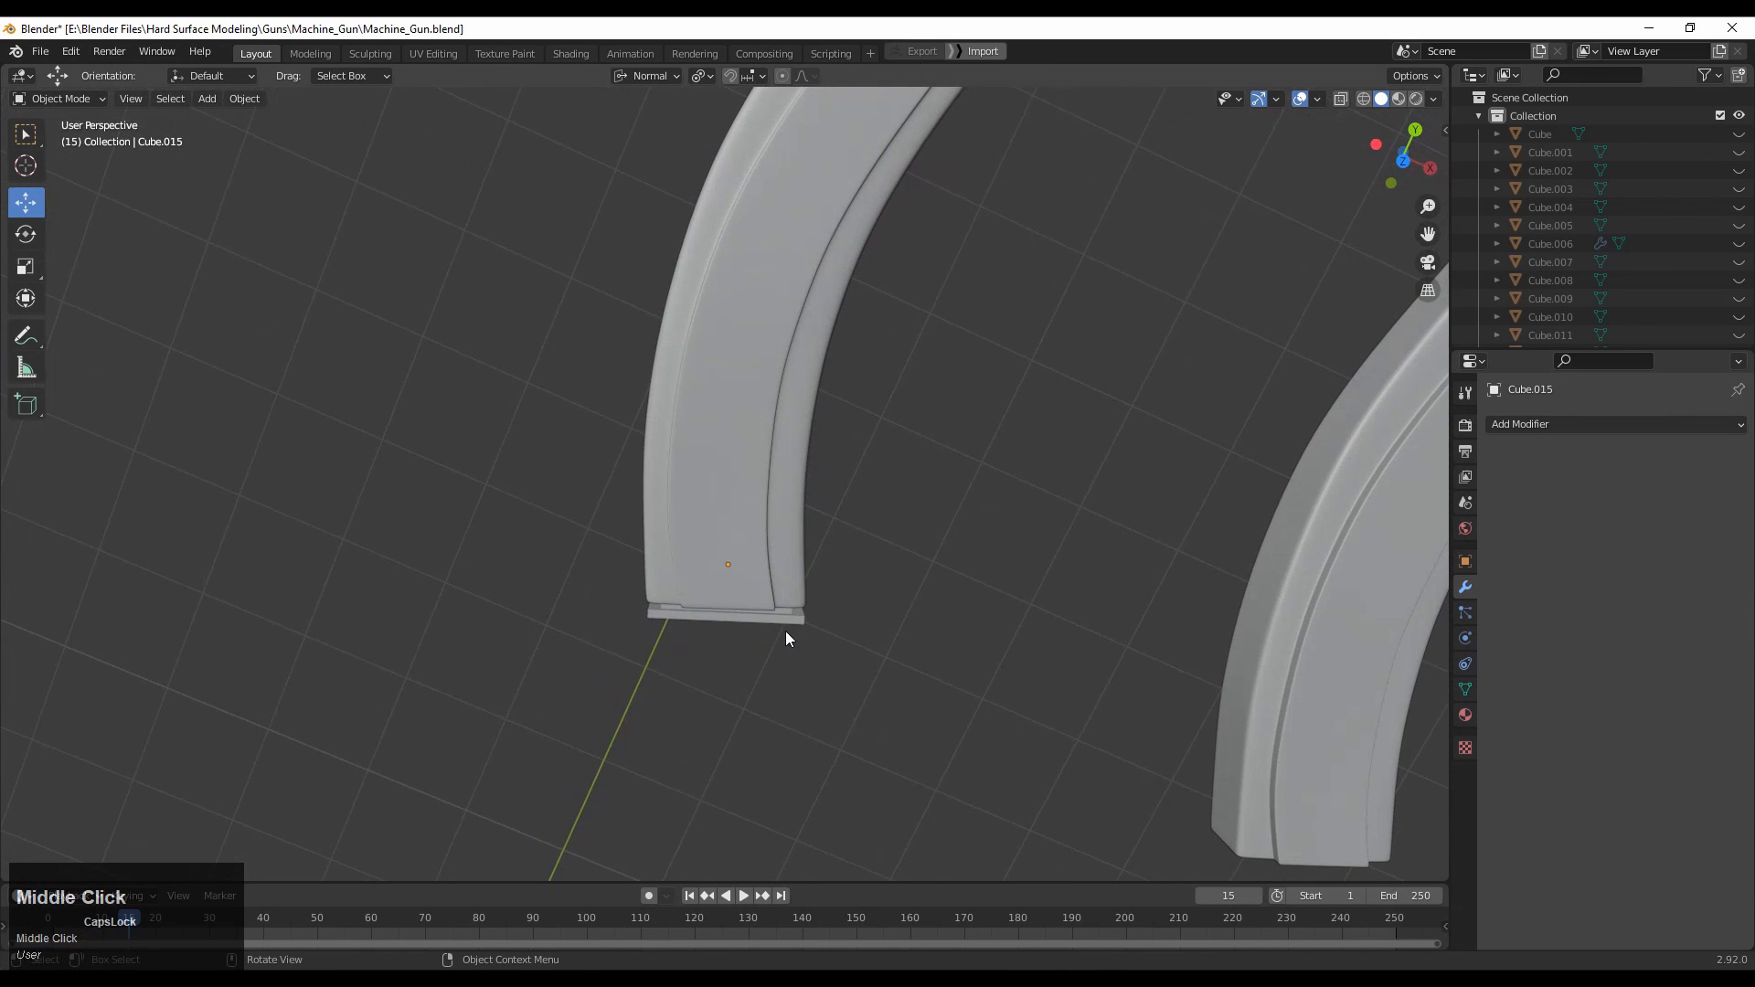
pyautogui.click(1403, 161)
pyautogui.keyDown('ctrl'); pyautogui.moveTo(997, 532); pyautogui.dragTo(866, 670, button='middle'); pyautogui.keyUp('ctrl')
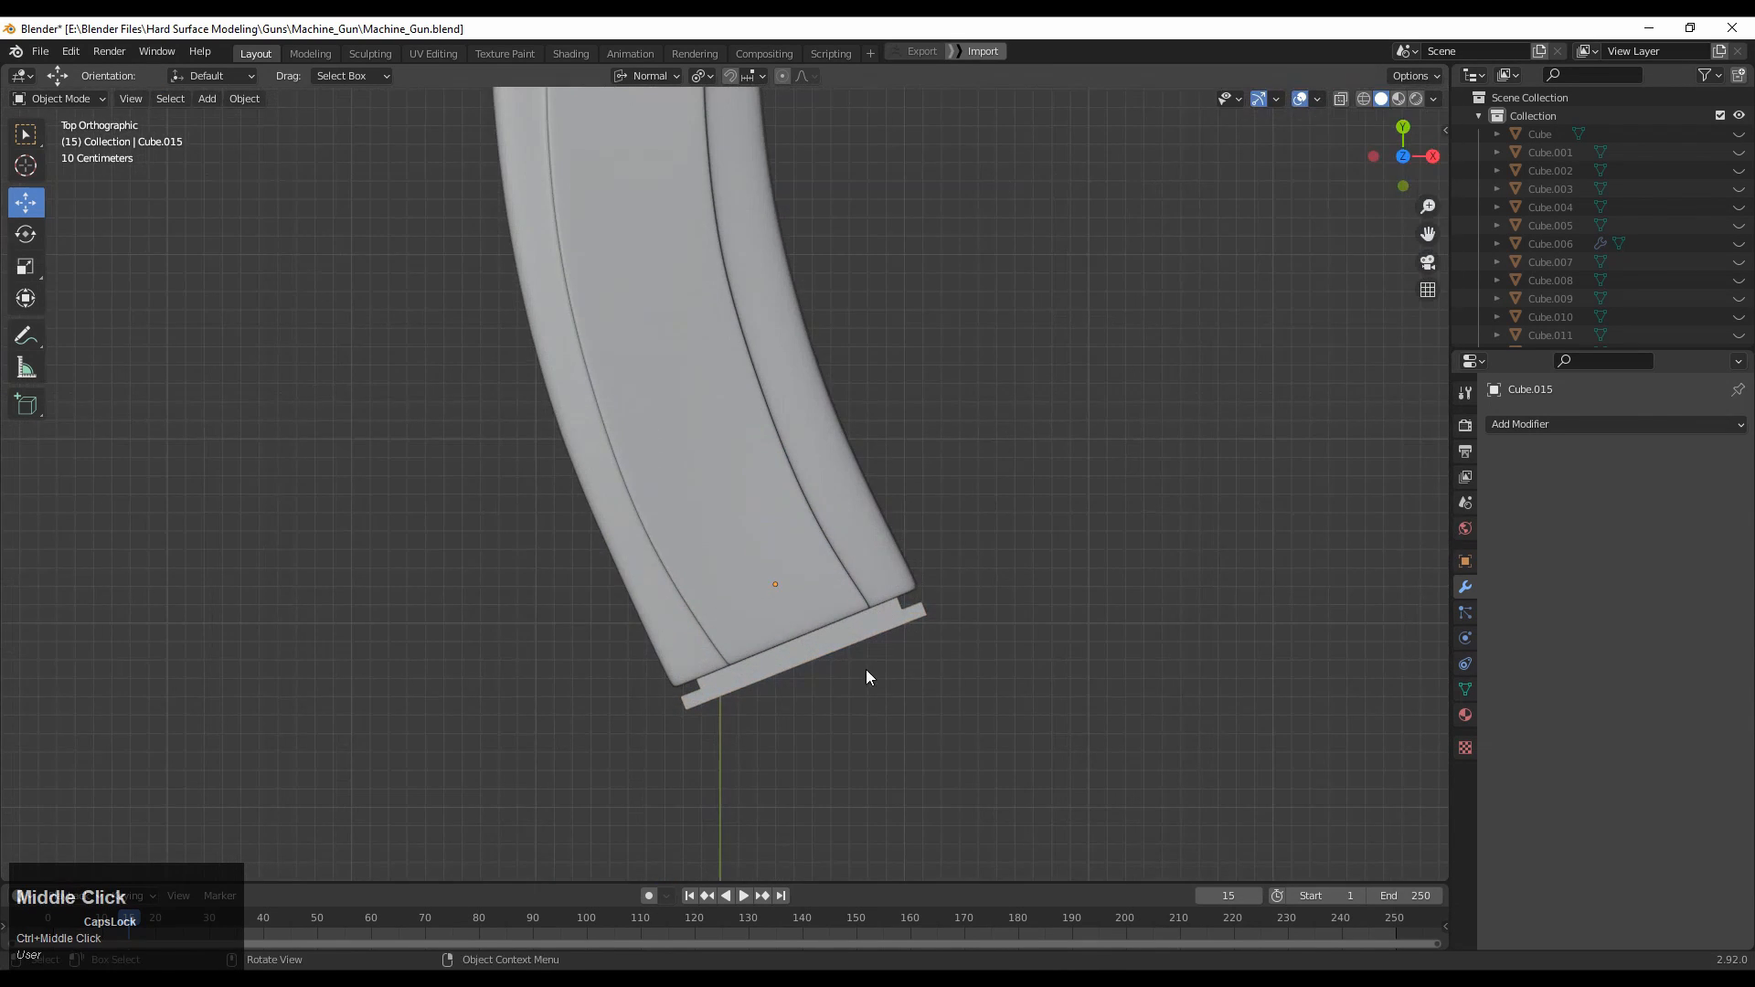
pyautogui.keyDown('ctrl'); pyautogui.moveTo(985, 623); pyautogui.dragTo(1252, 619, button='middle'); pyautogui.keyUp('ctrl')
pyautogui.press('Tab')
pyautogui.click(900, 312)
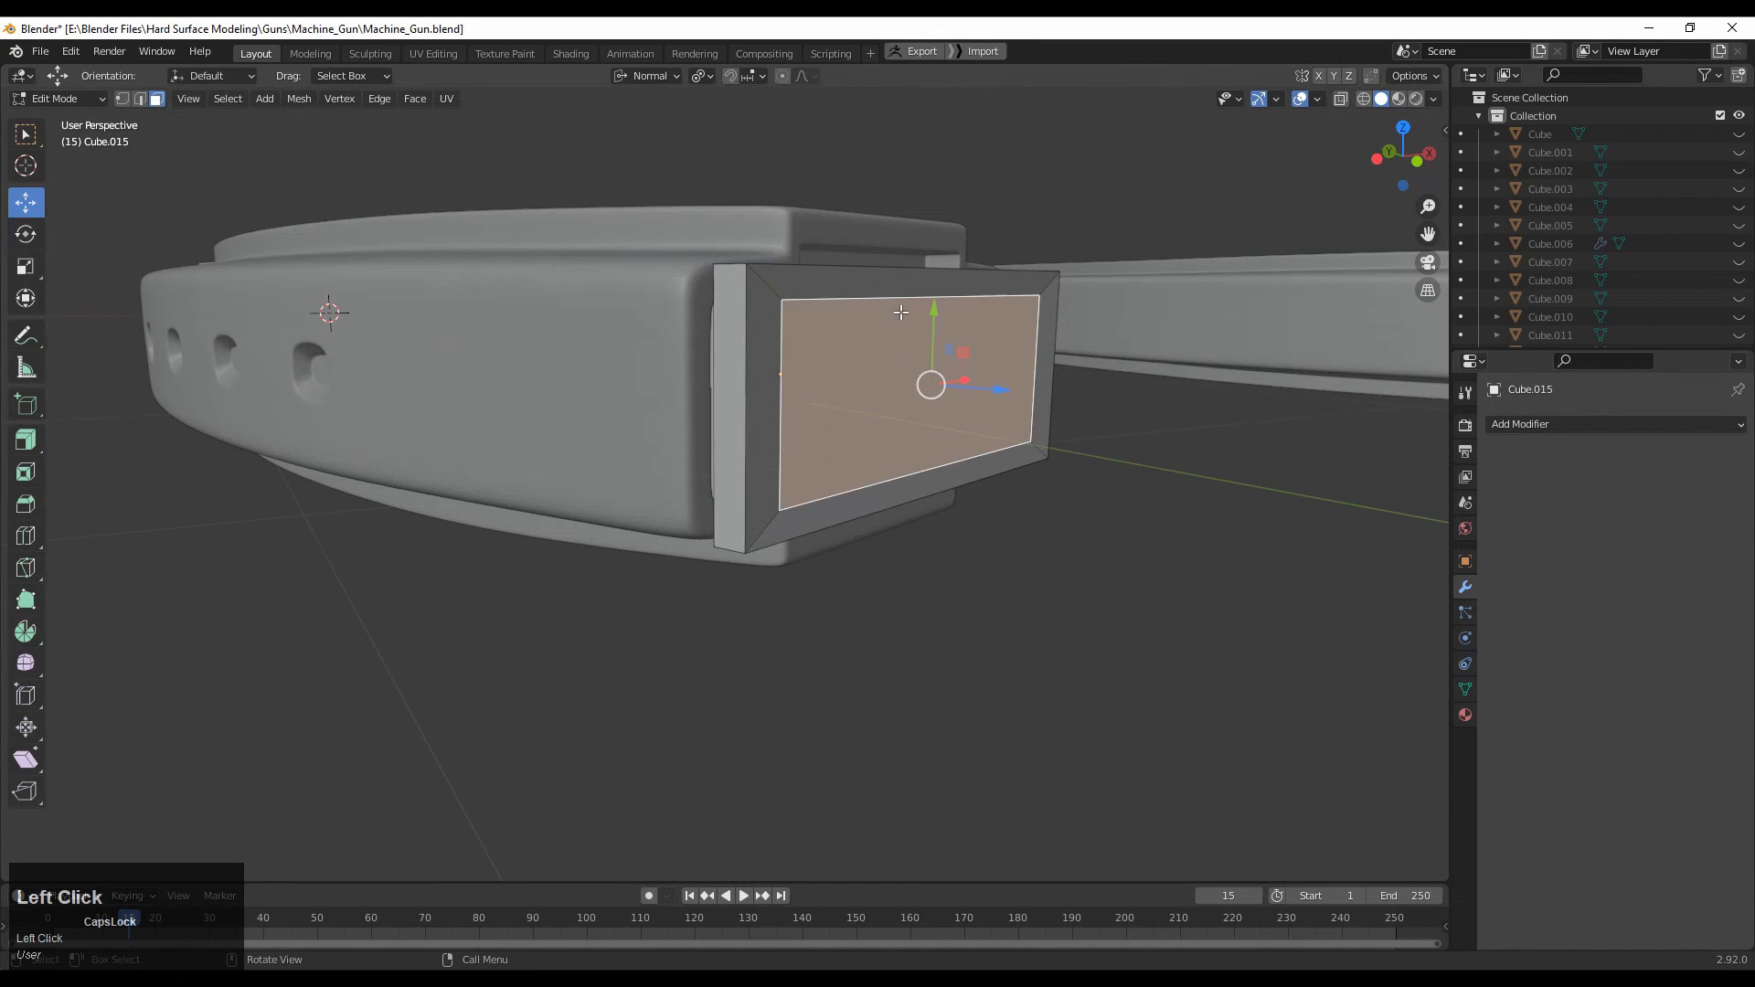
pyautogui.click(772, 286)
pyautogui.moveTo(771, 286); pyautogui.dragTo(859, 389, button='middle')
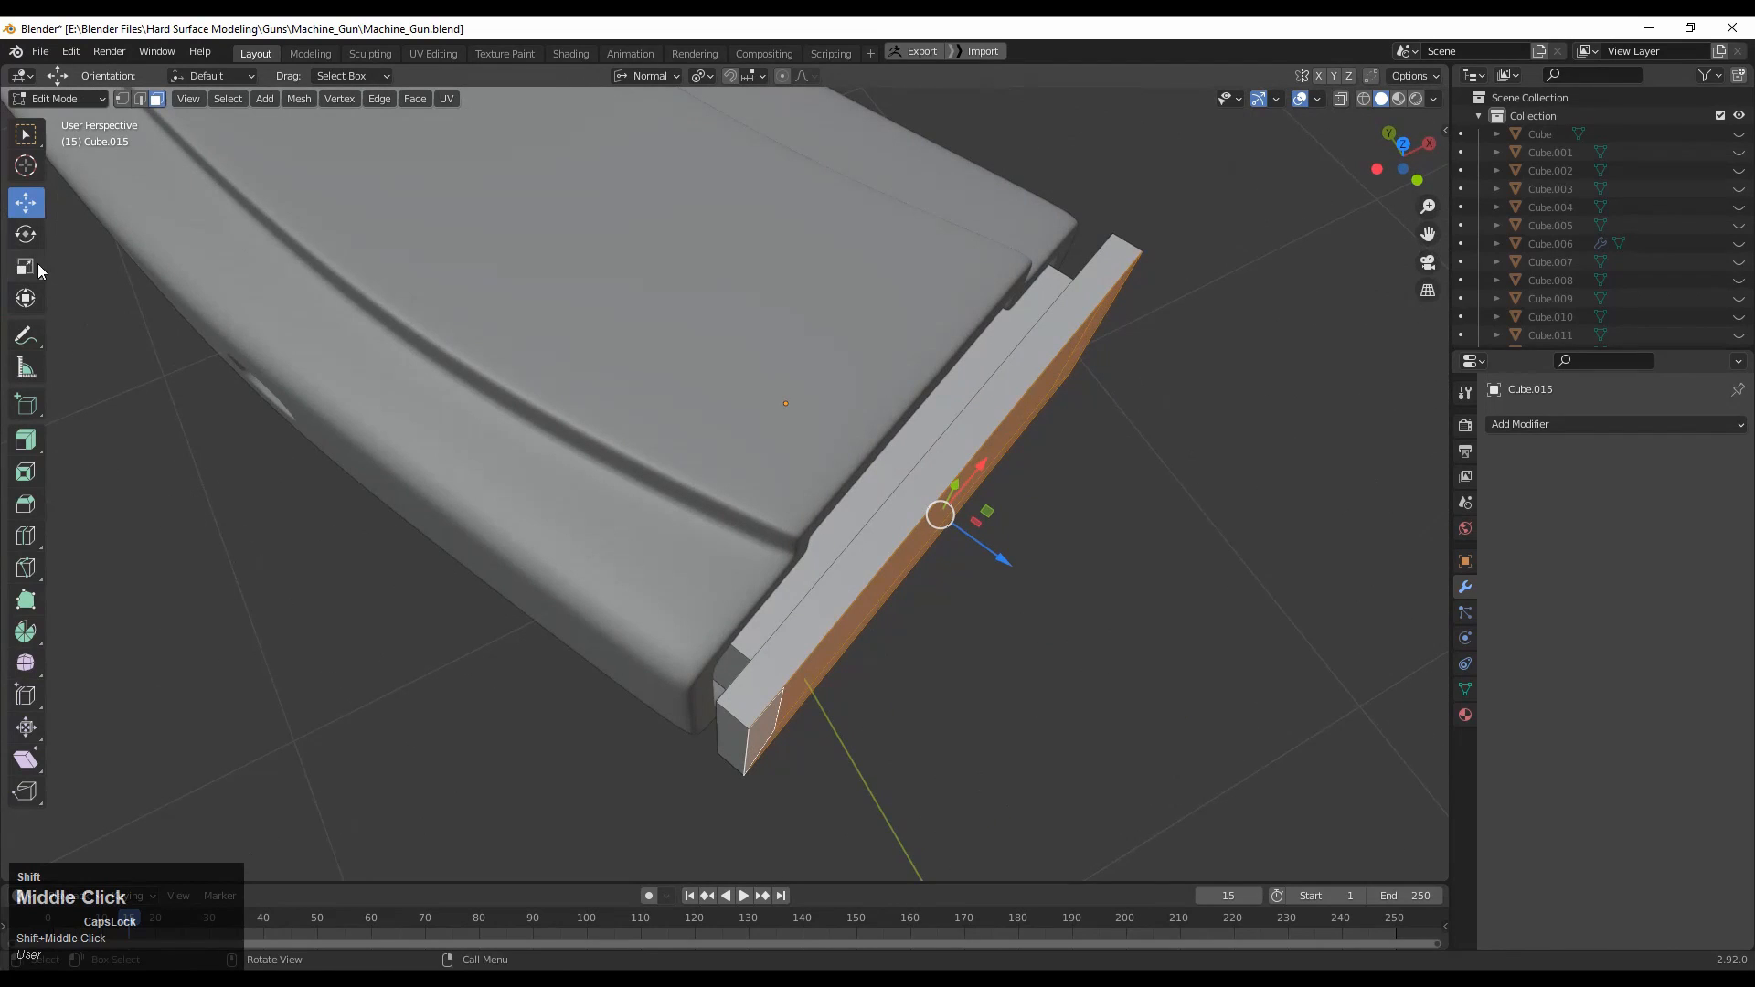
pyautogui.moveTo(1006, 562); pyautogui.dragTo(950, 531)
# Select the front inner face of the flange and scale it slightly wider along its length.
pyautogui.moveTo(950, 530); pyautogui.dragTo(837, 388, button='middle')
pyautogui.click(837, 385)
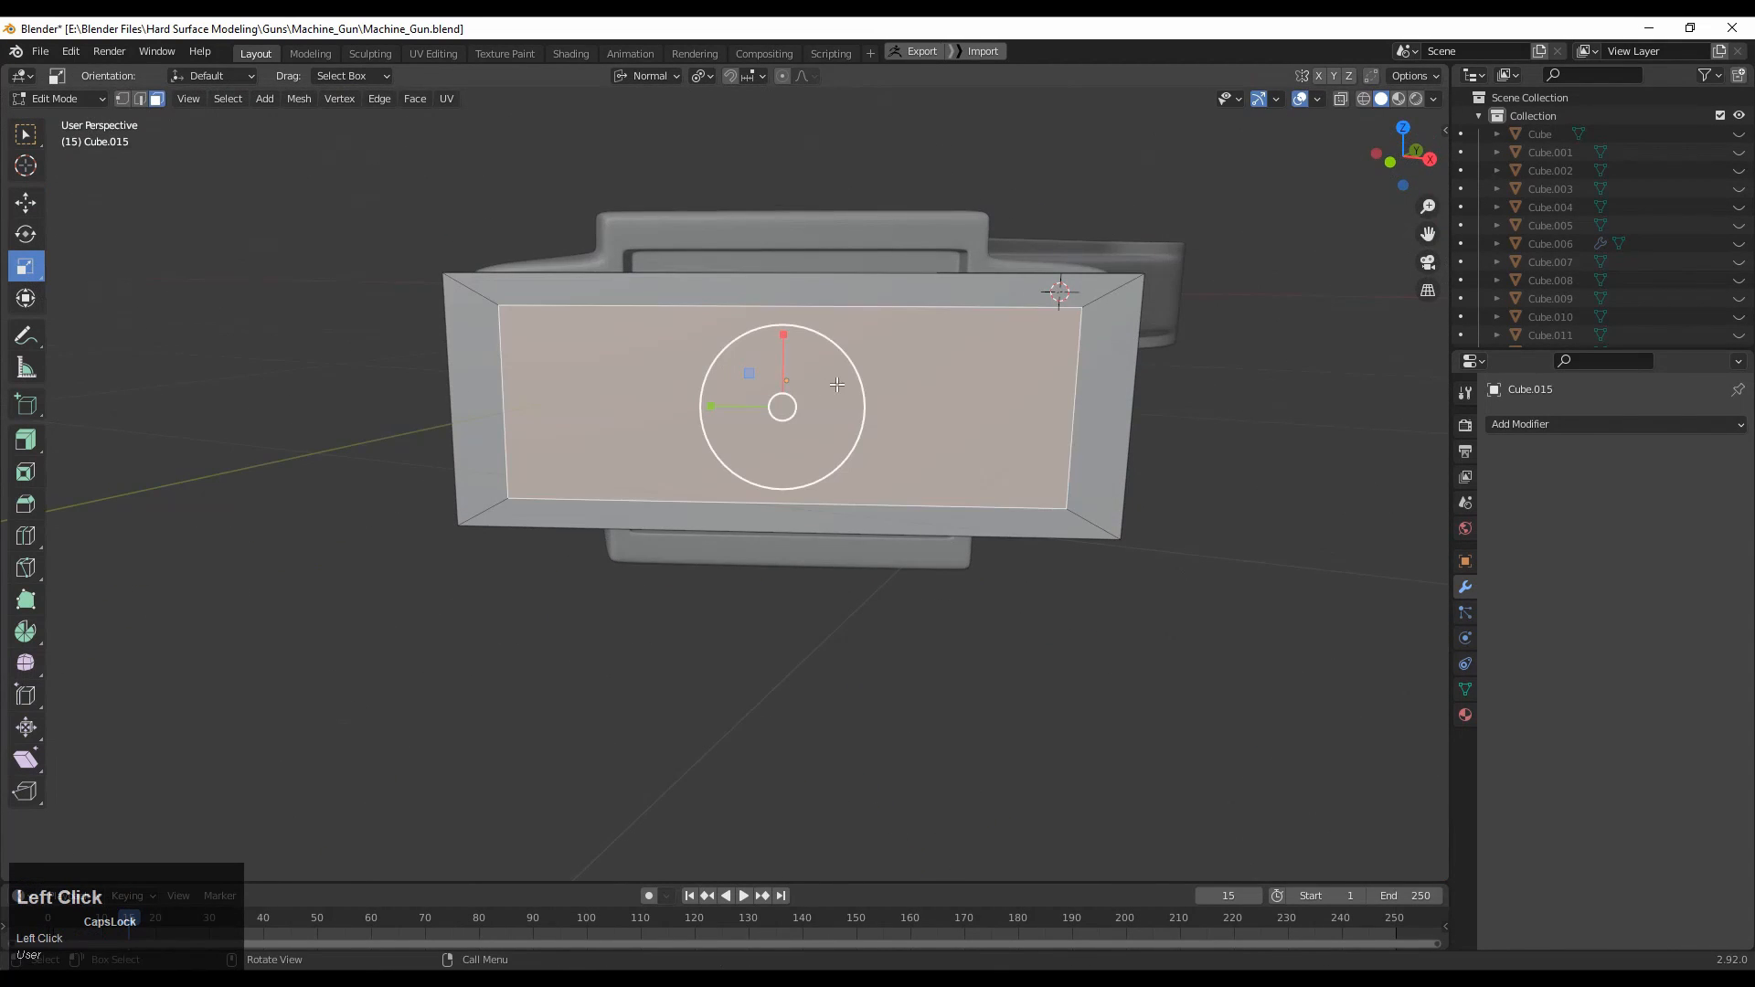
pyautogui.moveTo(710, 409); pyautogui.dragTo(694, 408)
pyautogui.moveTo(704, 411); pyautogui.dragTo(971, 559, button='middle')
pyautogui.press('Tab')
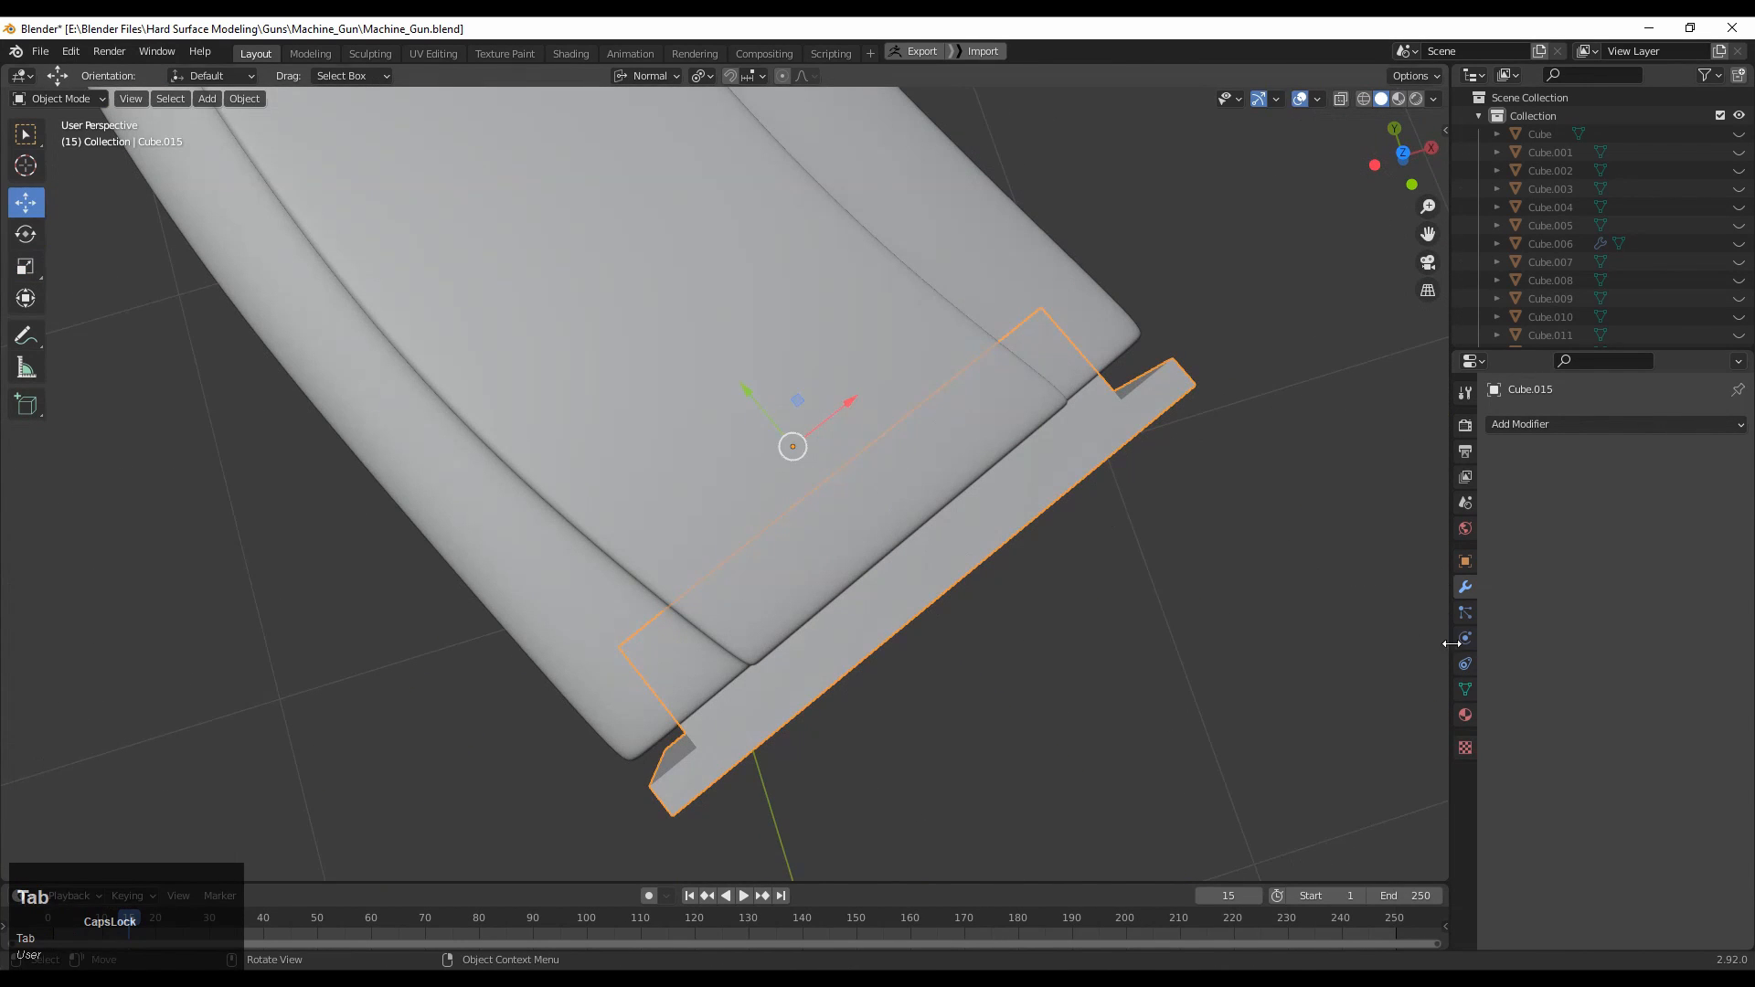
# Add a Subdivision Surface modifier to the flanged block.
pyautogui.click(1520, 424)
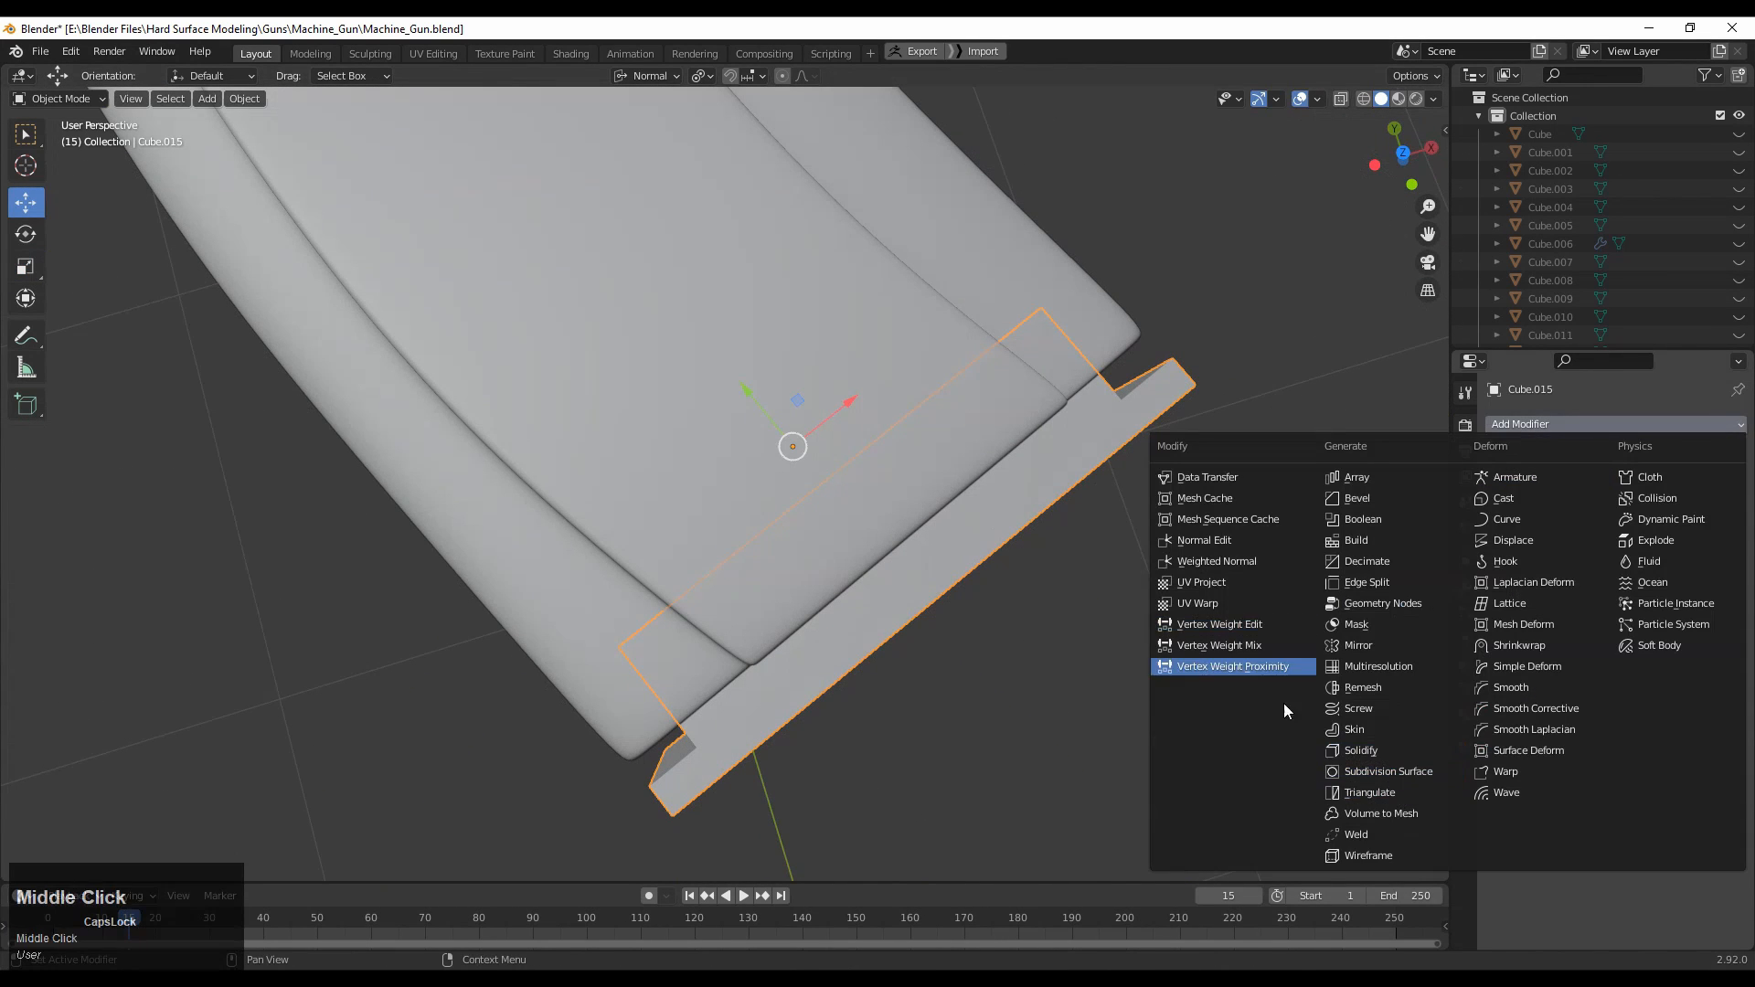
pyautogui.click(1356, 768)
pyautogui.moveTo(1355, 764); pyautogui.dragTo(988, 506, button='middle')
# Add supporting loop cuts close to the flanged block's two ends and its upper and lower edges.
pyautogui.press('Tab')
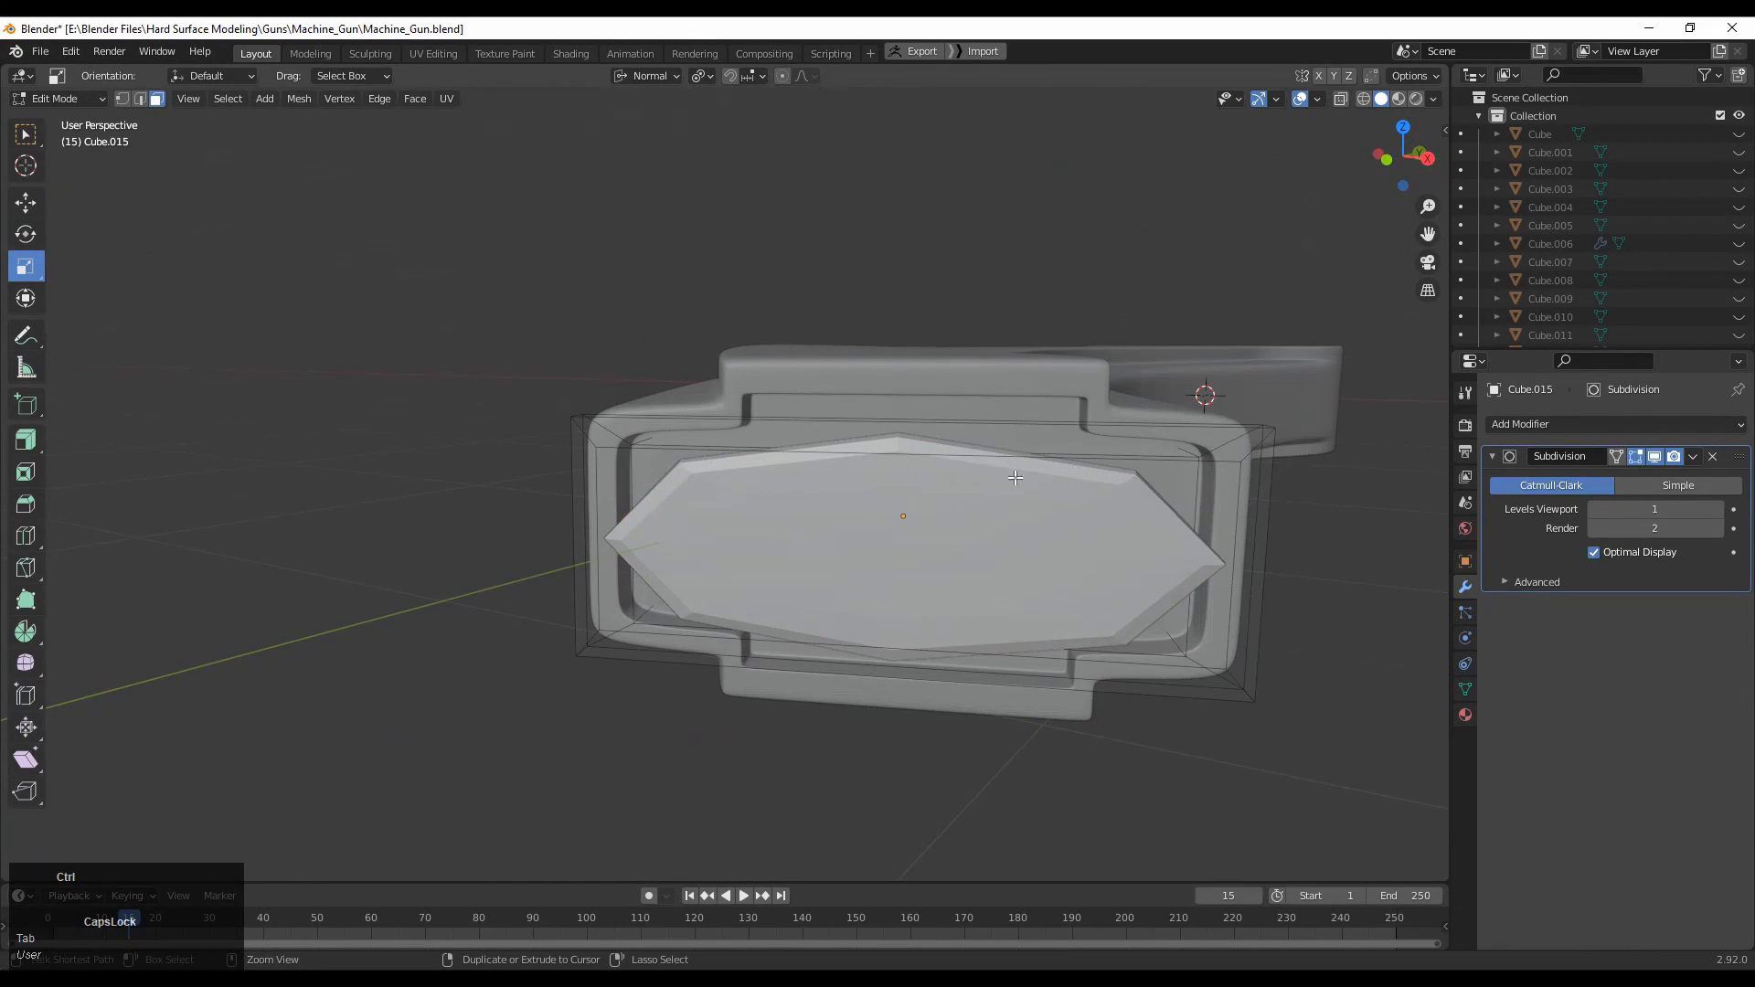
pyautogui.click(939, 413)
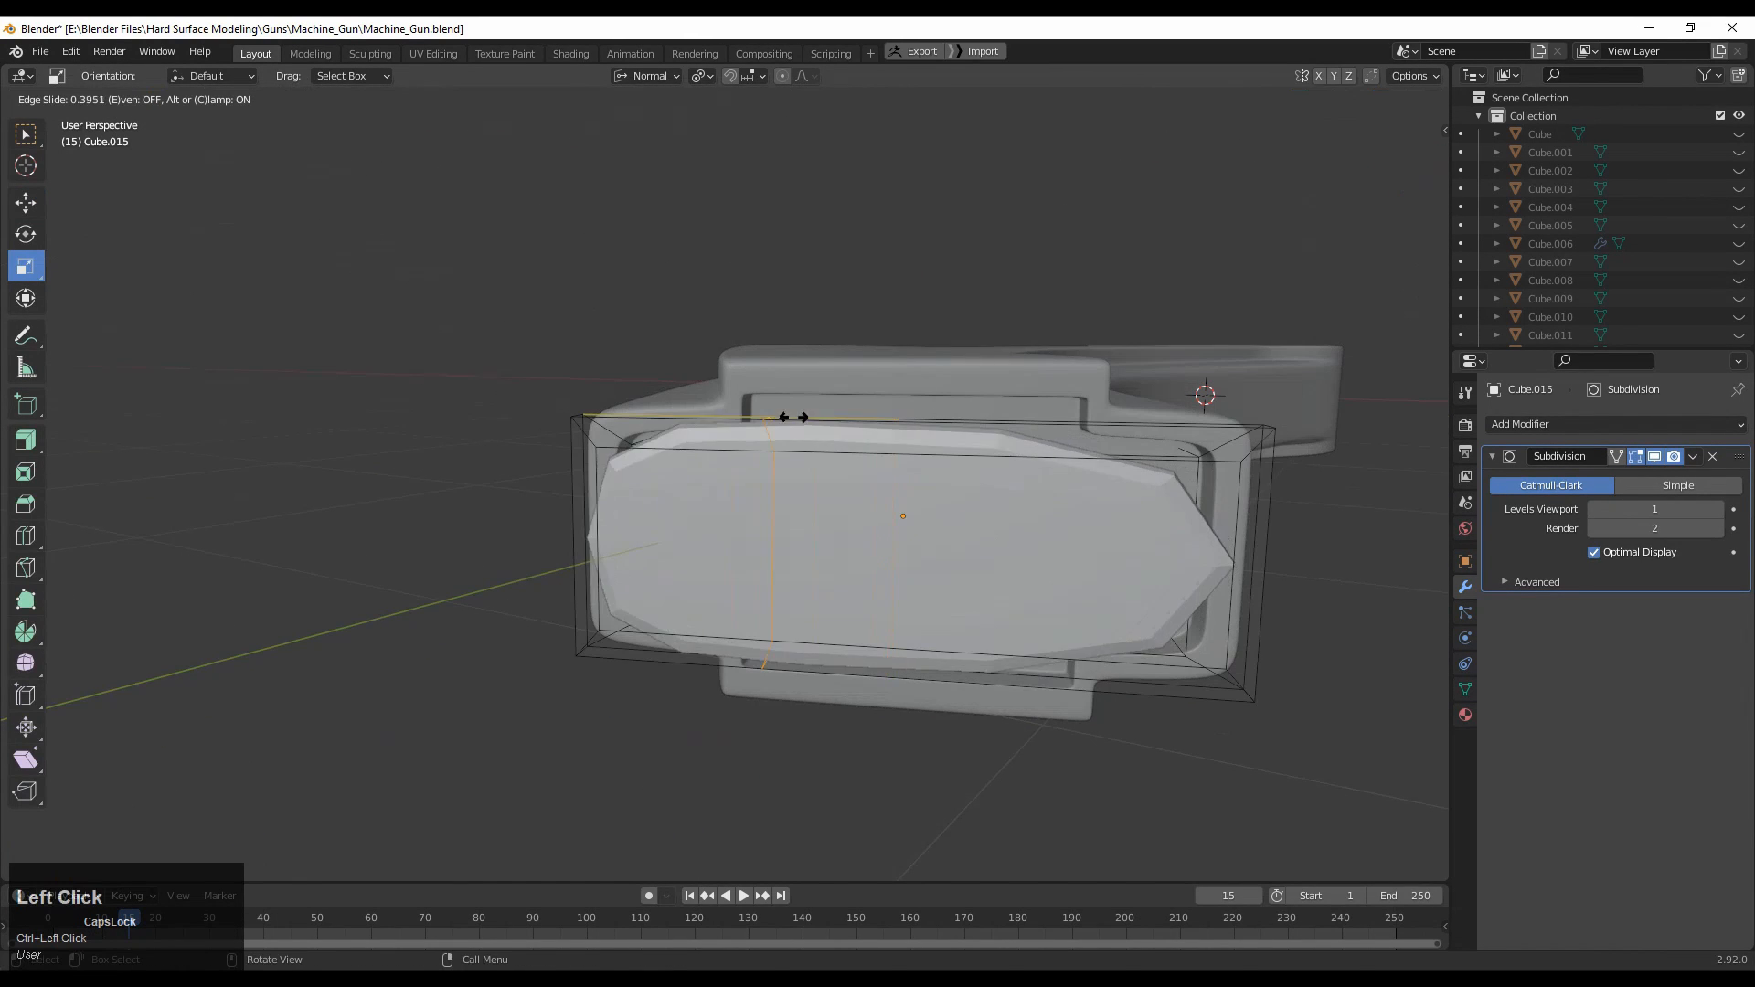
pyautogui.click(626, 402)
pyautogui.keyDown('ctrl'); pyautogui.click(880, 429); pyautogui.keyUp('ctrl')
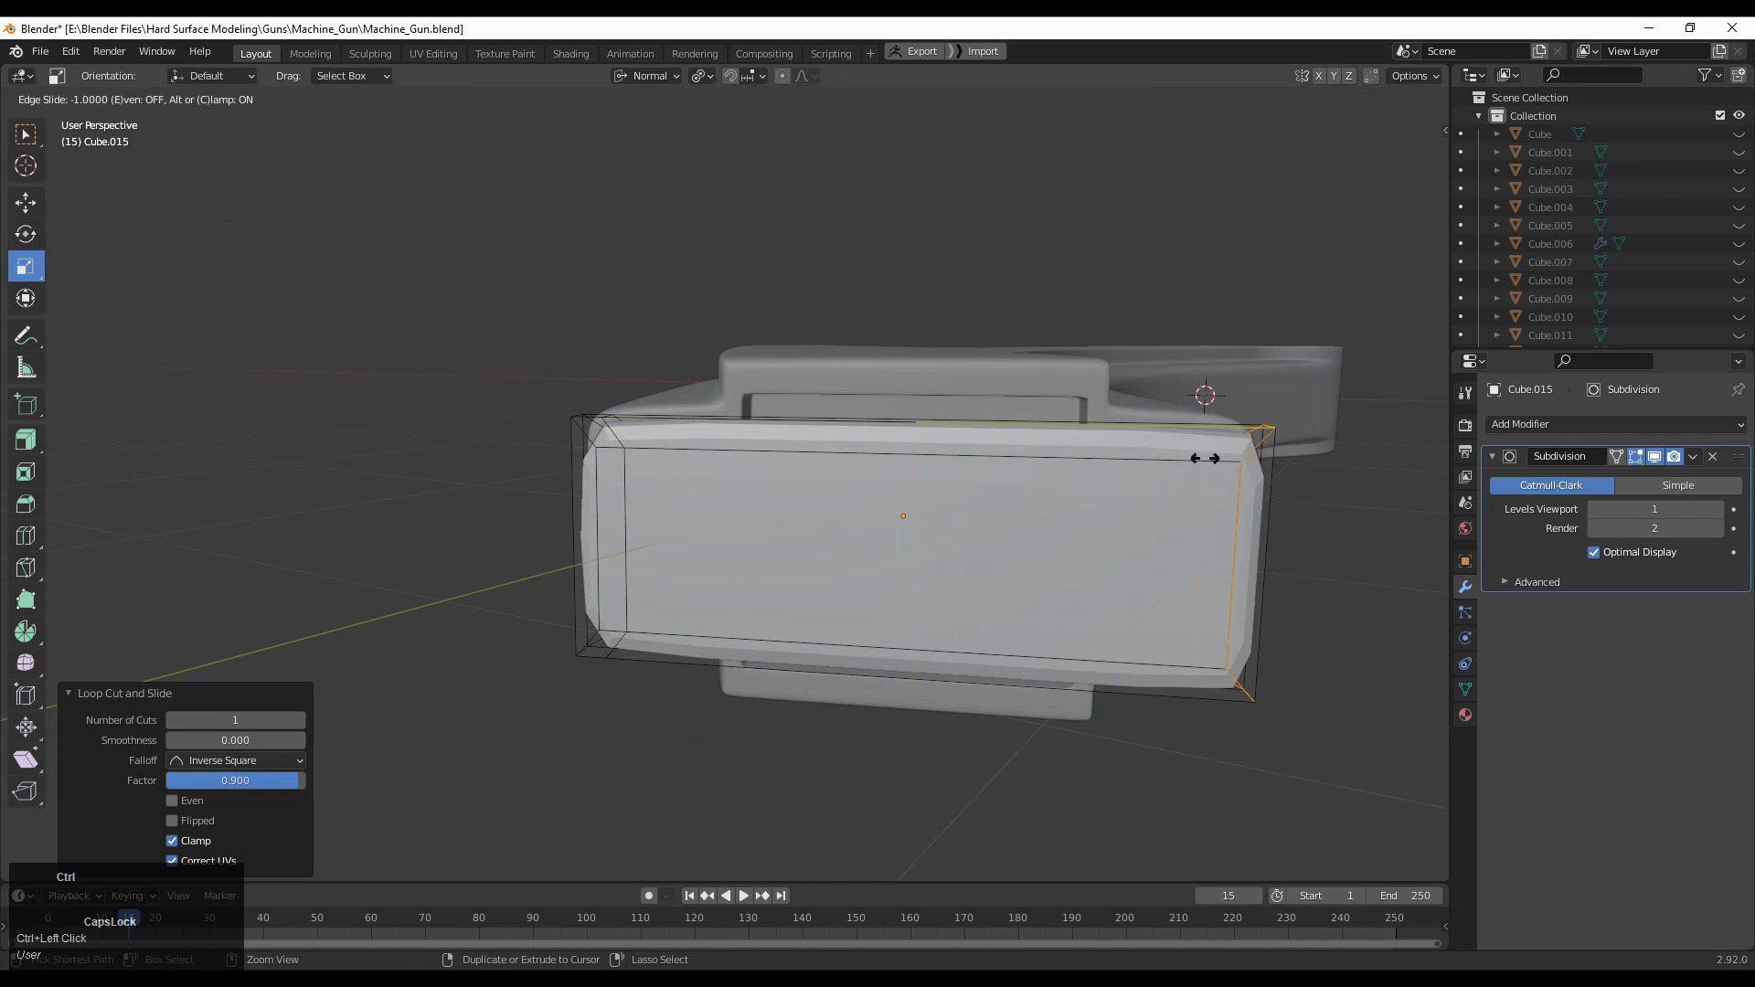
pyautogui.keyDown('ctrl'); pyautogui.click(1196, 443); pyautogui.keyUp('ctrl')
pyautogui.hotkey('ctrl', 'r')
pyautogui.click(1260, 505)
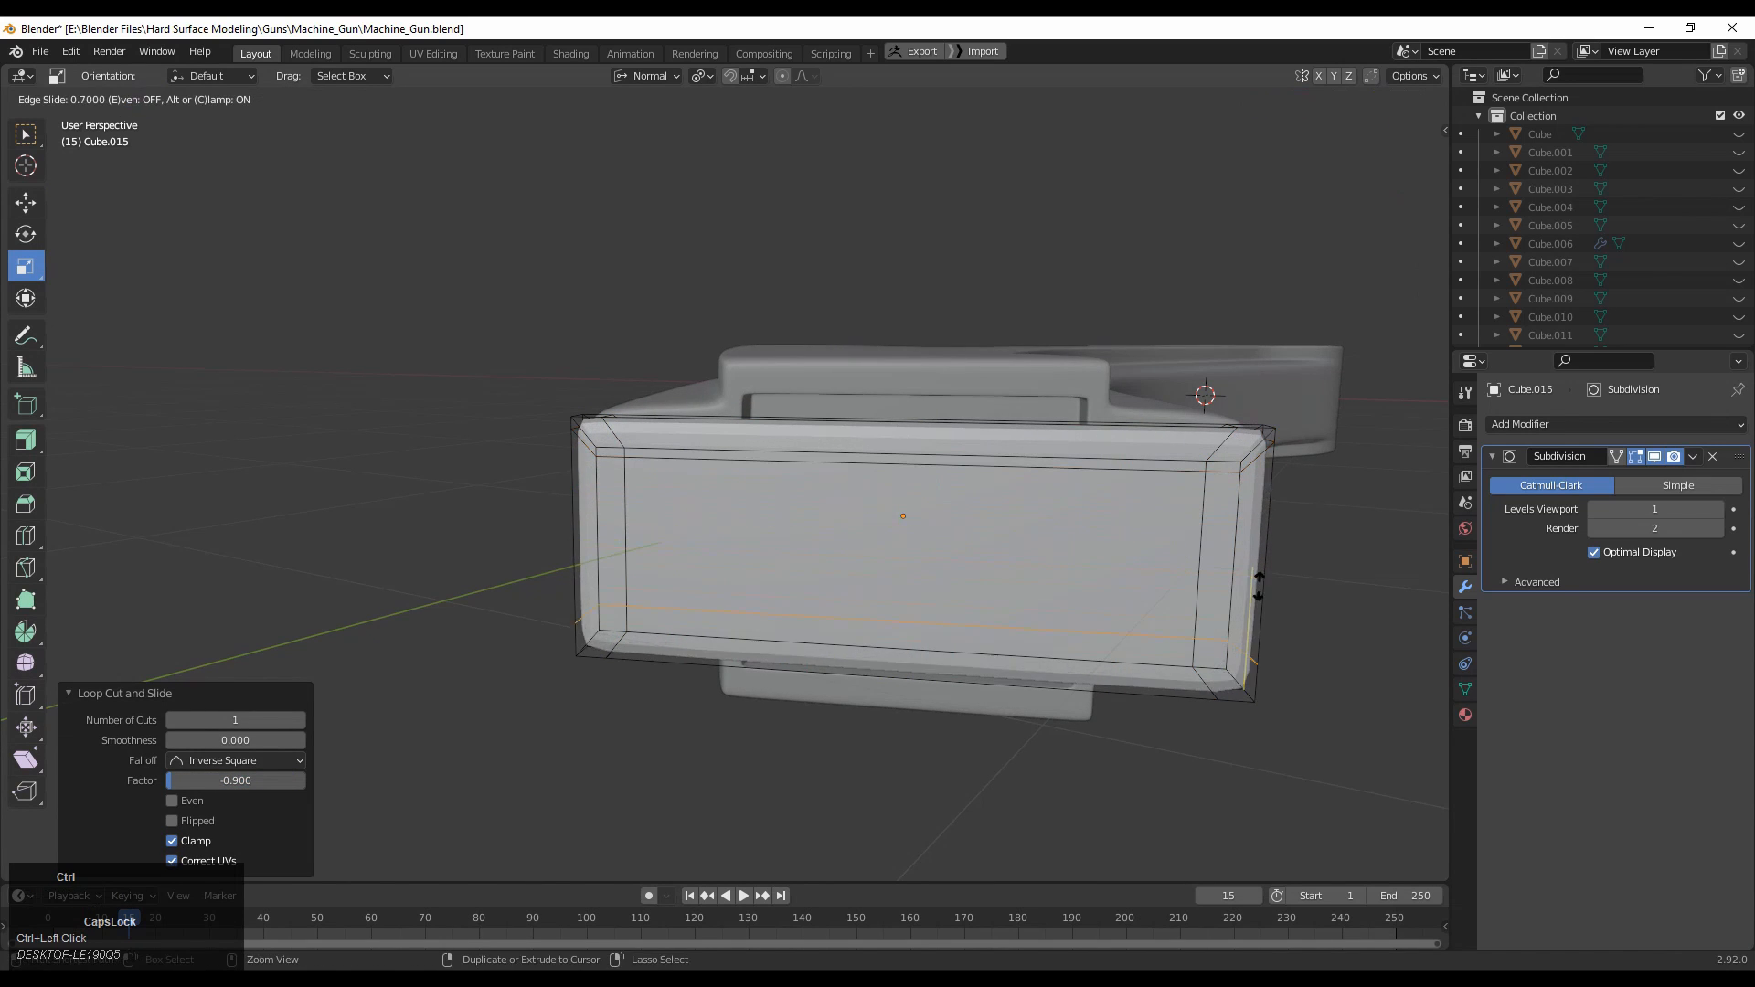
pyautogui.click(1258, 619)
# Slide the edge loops at both ends of the flange's front face outward by a factor of 0.6 each.
pyautogui.keyDown('alt'); pyautogui.click(1221, 547); pyautogui.keyUp('alt')
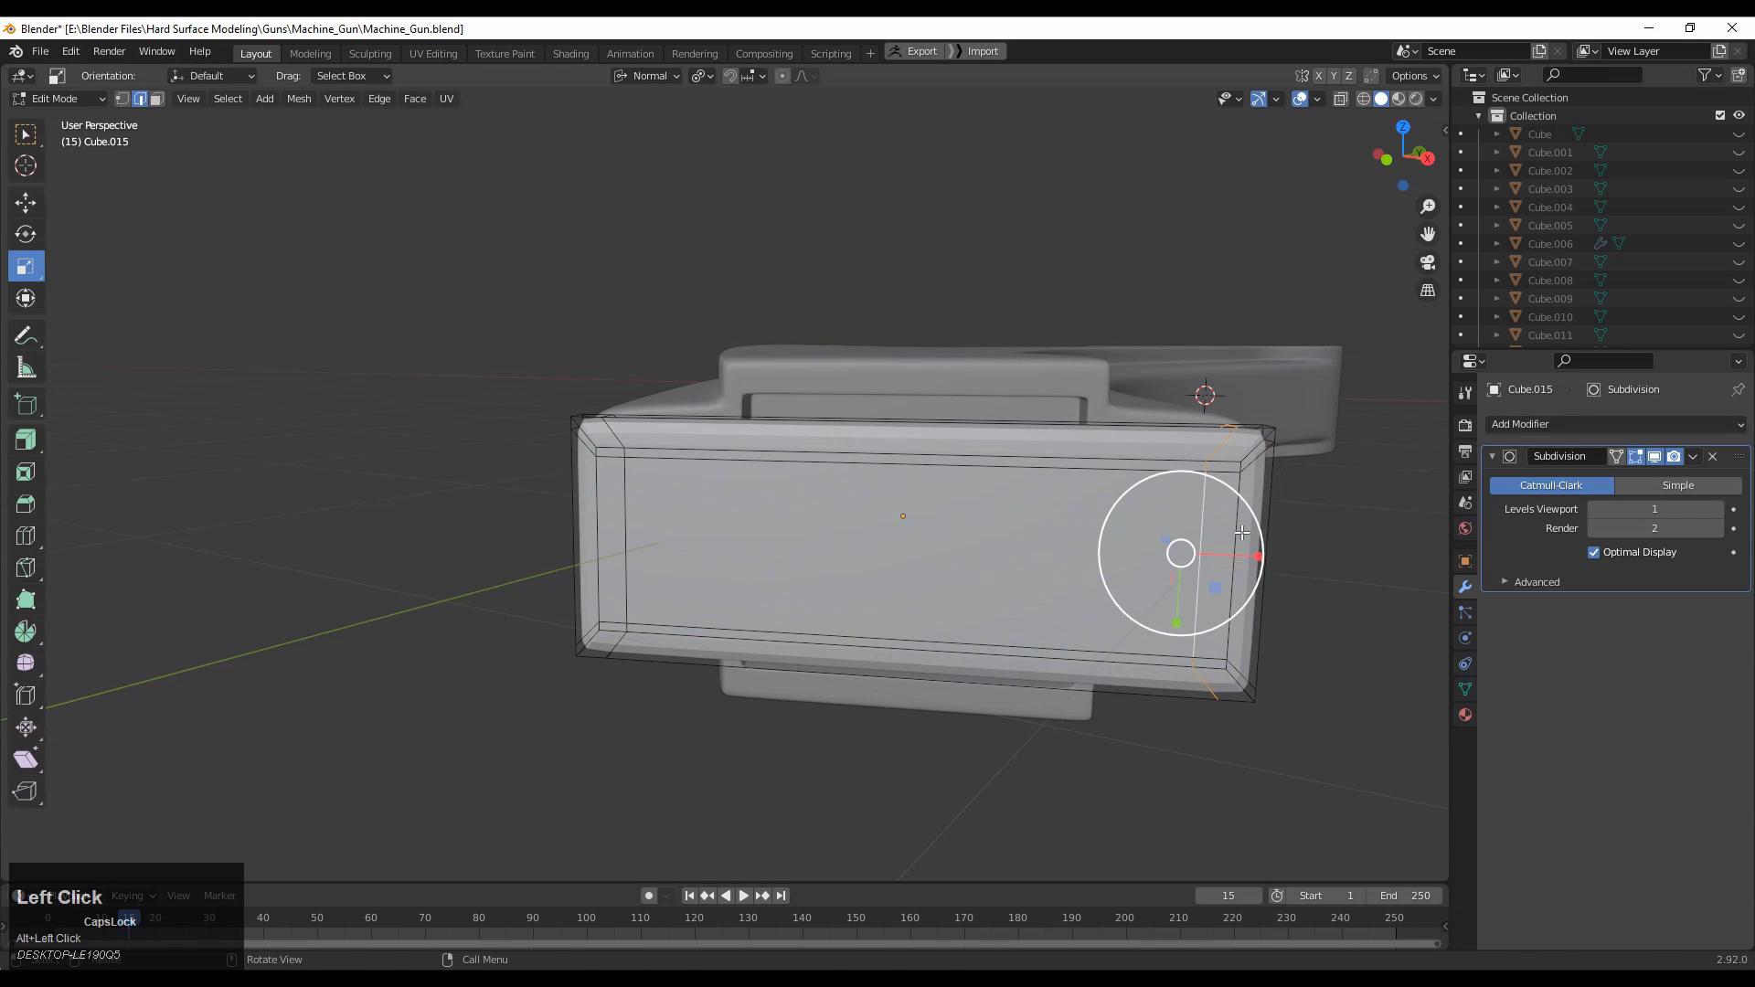
pyautogui.press('g')
pyautogui.press('g')
pyautogui.keyDown('ctrl'); pyautogui.click(1196, 507); pyautogui.keyUp('ctrl')
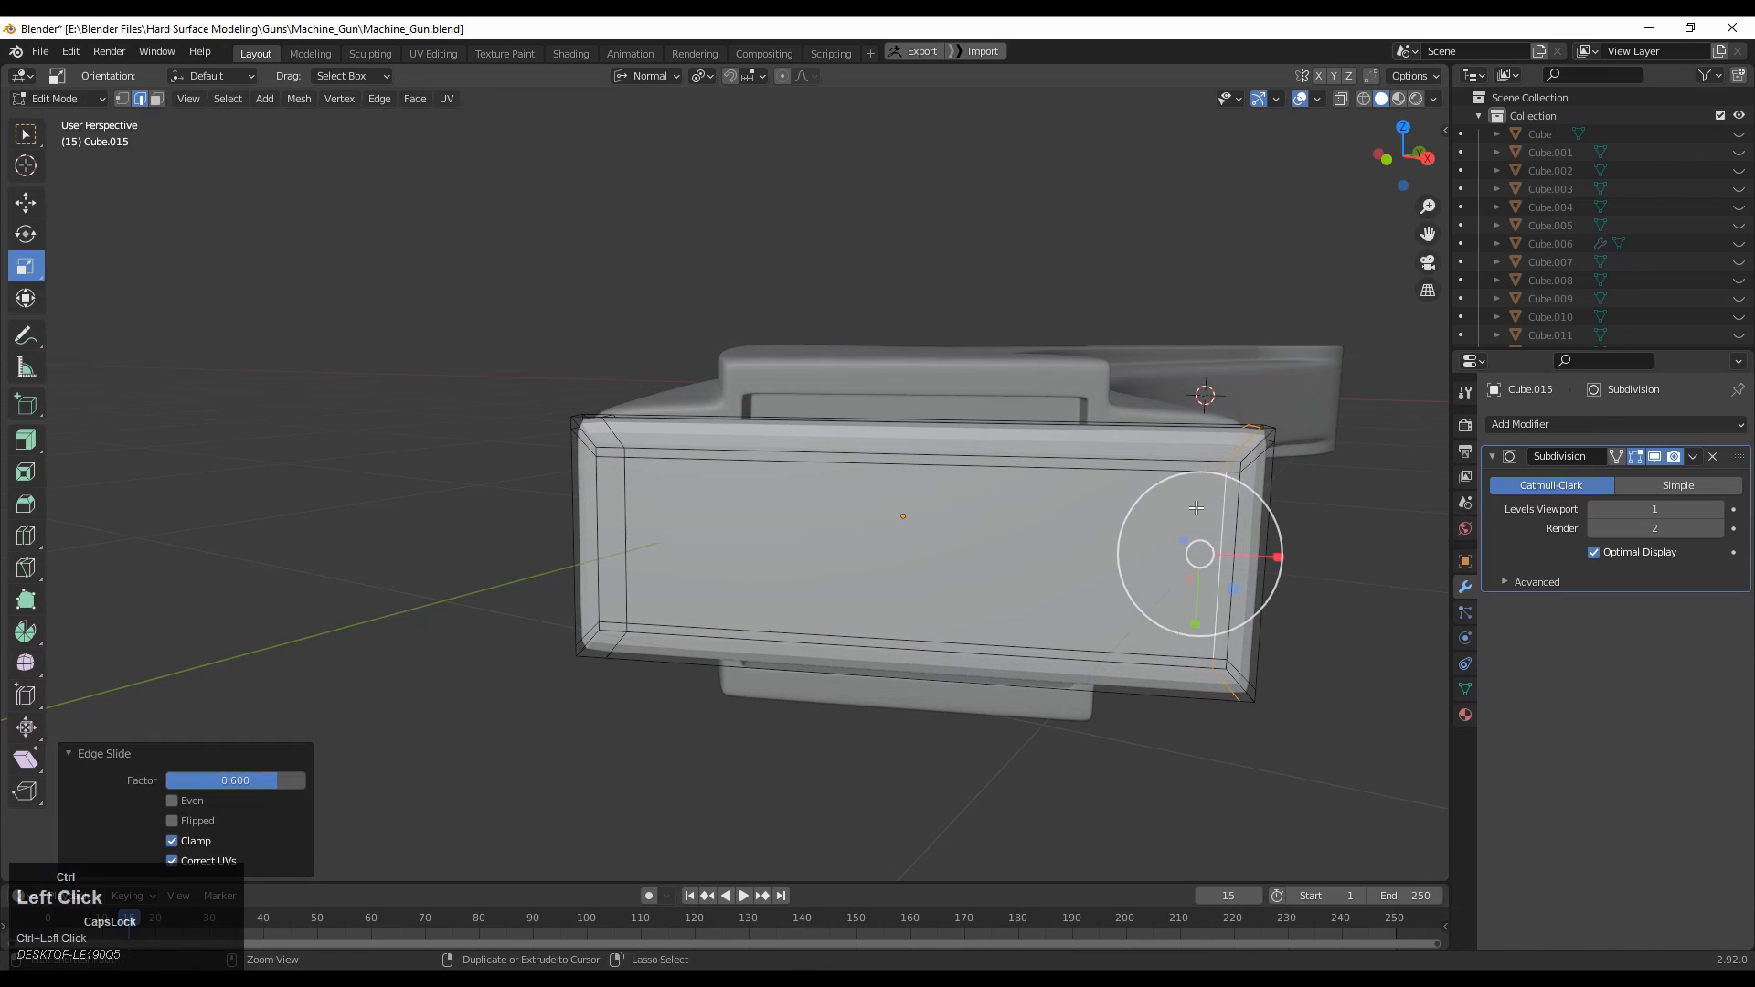
pyautogui.keyDown('alt'); pyautogui.click(658, 514); pyautogui.keyUp('alt')
pyautogui.press('g')
pyautogui.press('g')
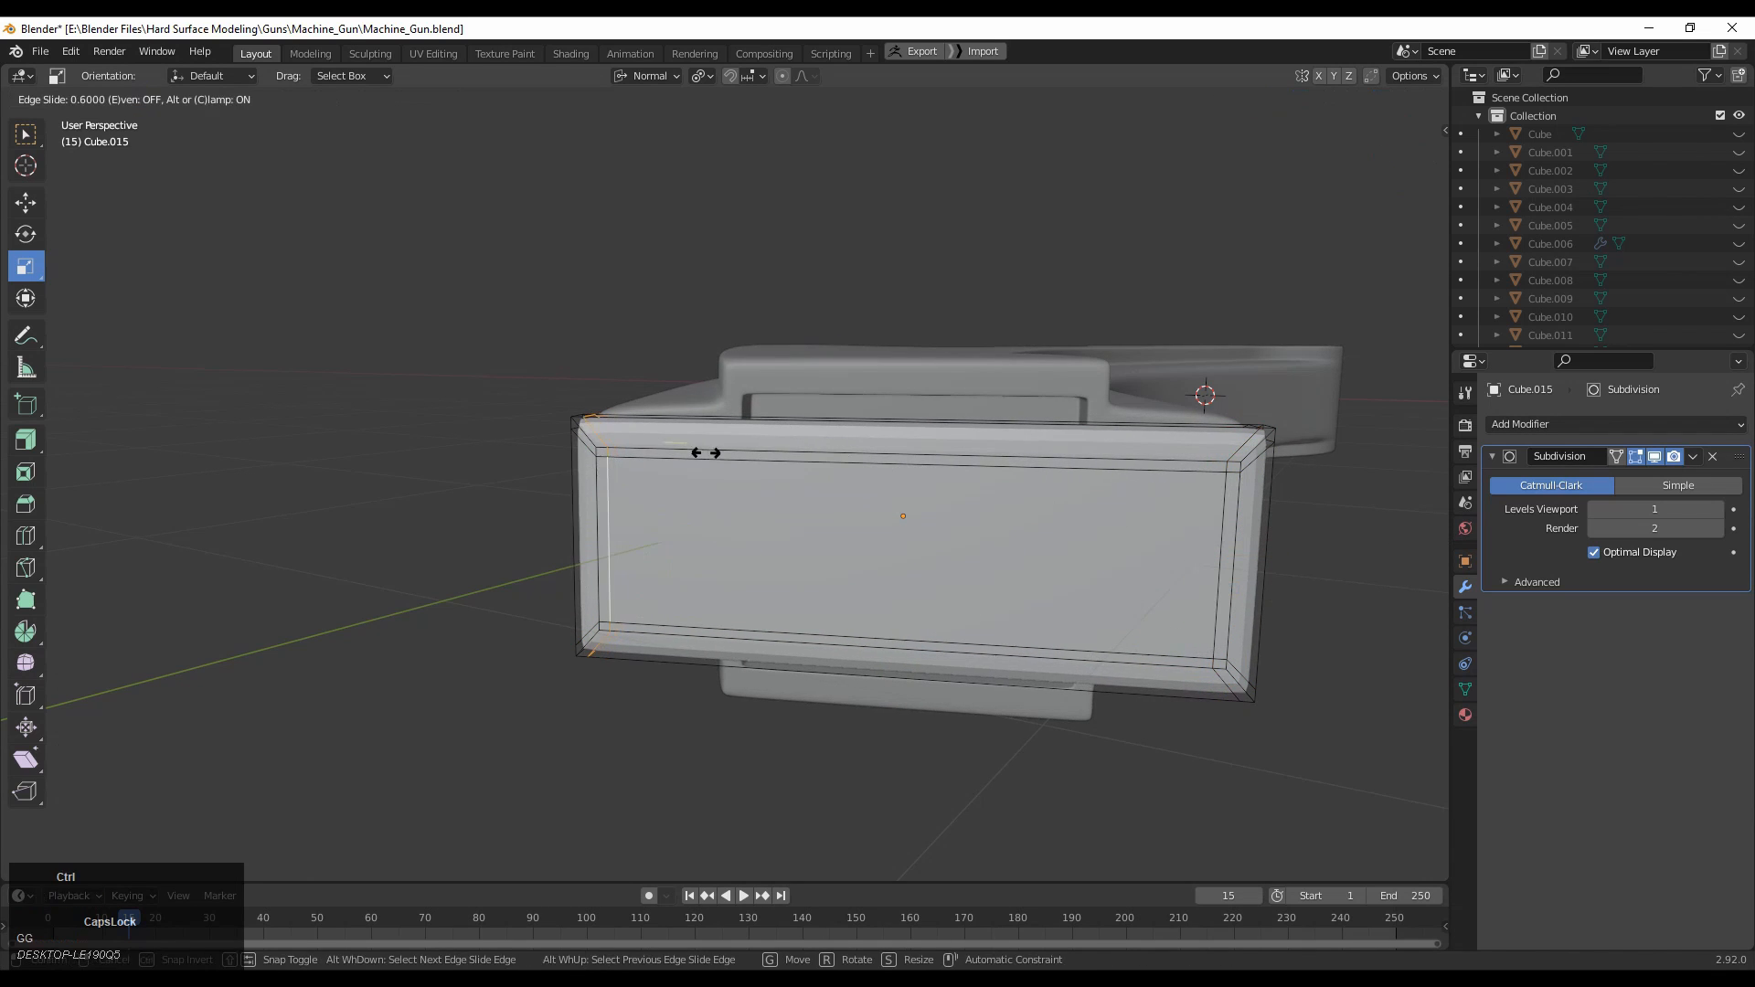
pyautogui.click(708, 451)
# Hide the curved part surrounding the flanged block and select the block.
pyautogui.moveTo(708, 450); pyautogui.dragTo(1206, 494, button='middle')
pyautogui.press('Tab')
pyautogui.click(1014, 421)
pyautogui.press('h')
pyautogui.scroll(-7, 1739, 247)
pyautogui.click(1015, 451)
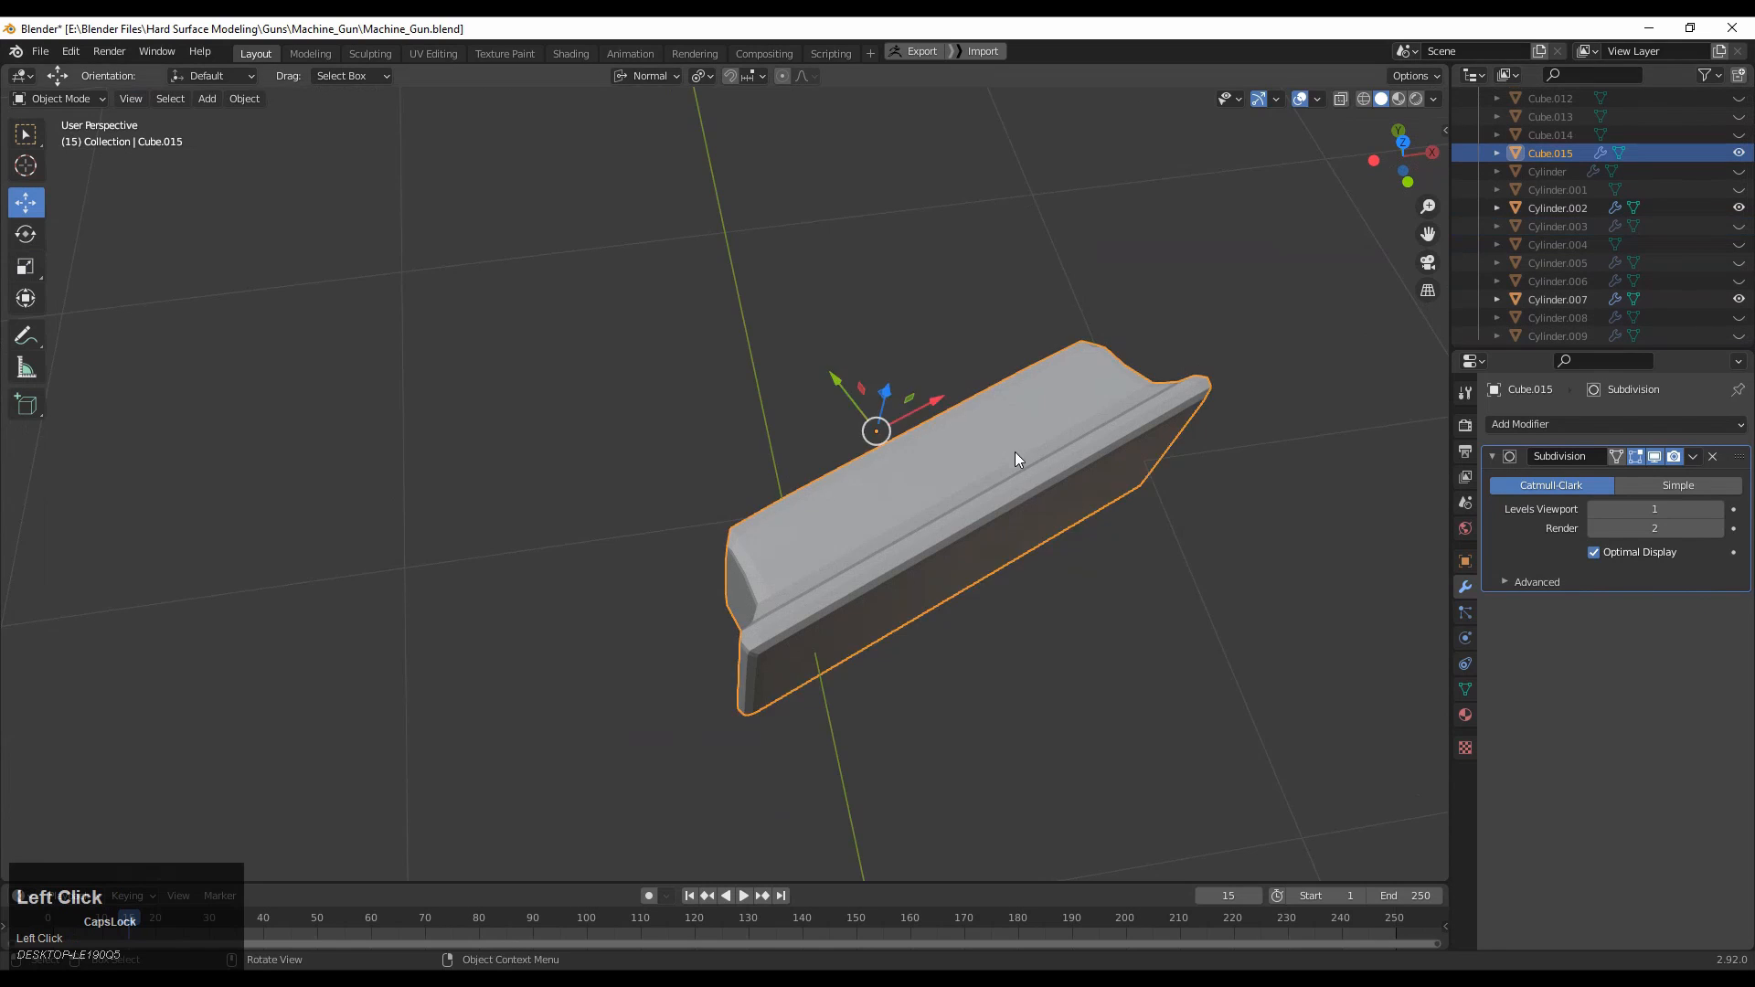
# Add loop cuts around the block's body beside the flange and near its rear edge, and set the viewport subdivision level to 2.
pyautogui.press('Tab')
pyautogui.moveTo(1015, 451); pyautogui.dragTo(1051, 471, button='middle')
pyautogui.hotkey('ctrl', 'r')
pyautogui.click(847, 490)
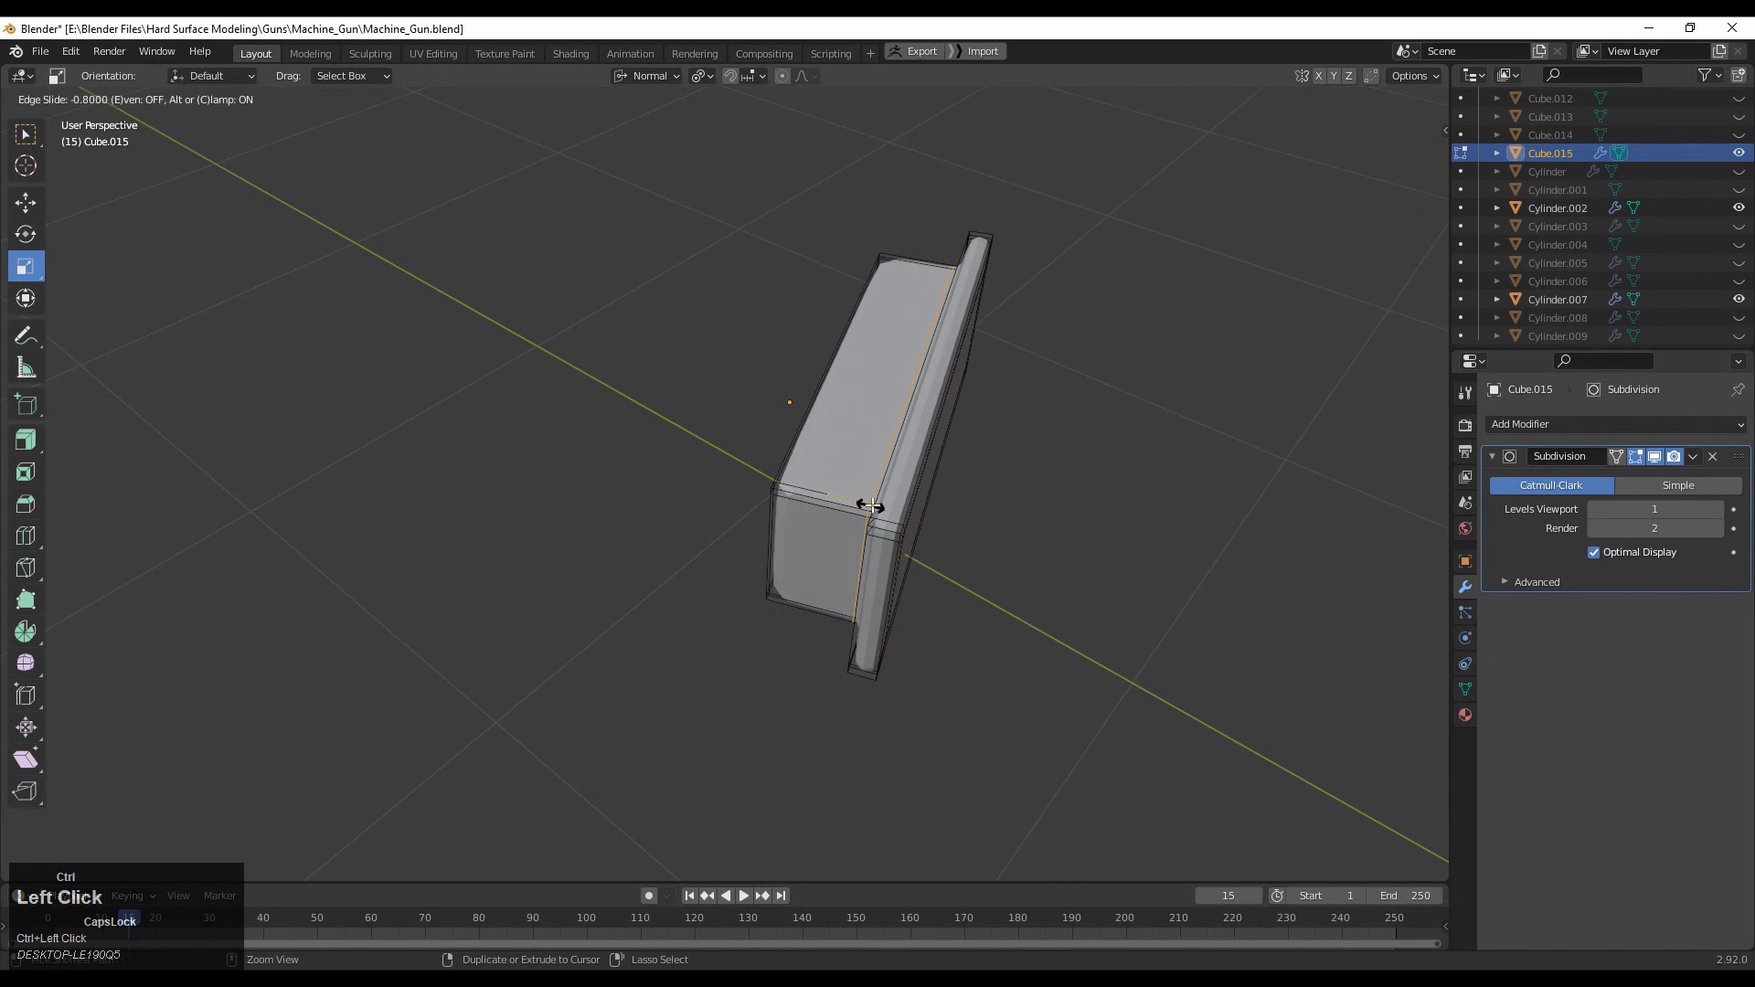
pyautogui.click(870, 506)
pyautogui.moveTo(870, 505)
pyautogui.mouseDown(button='middle')
pyautogui.moveTo(787, 455)
pyautogui.moveTo(886, 450)
pyautogui.moveTo(850, 497)
pyautogui.mouseUp(button='middle')
pyautogui.hotkey('ctrl', 'r')
pyautogui.click(860, 468)
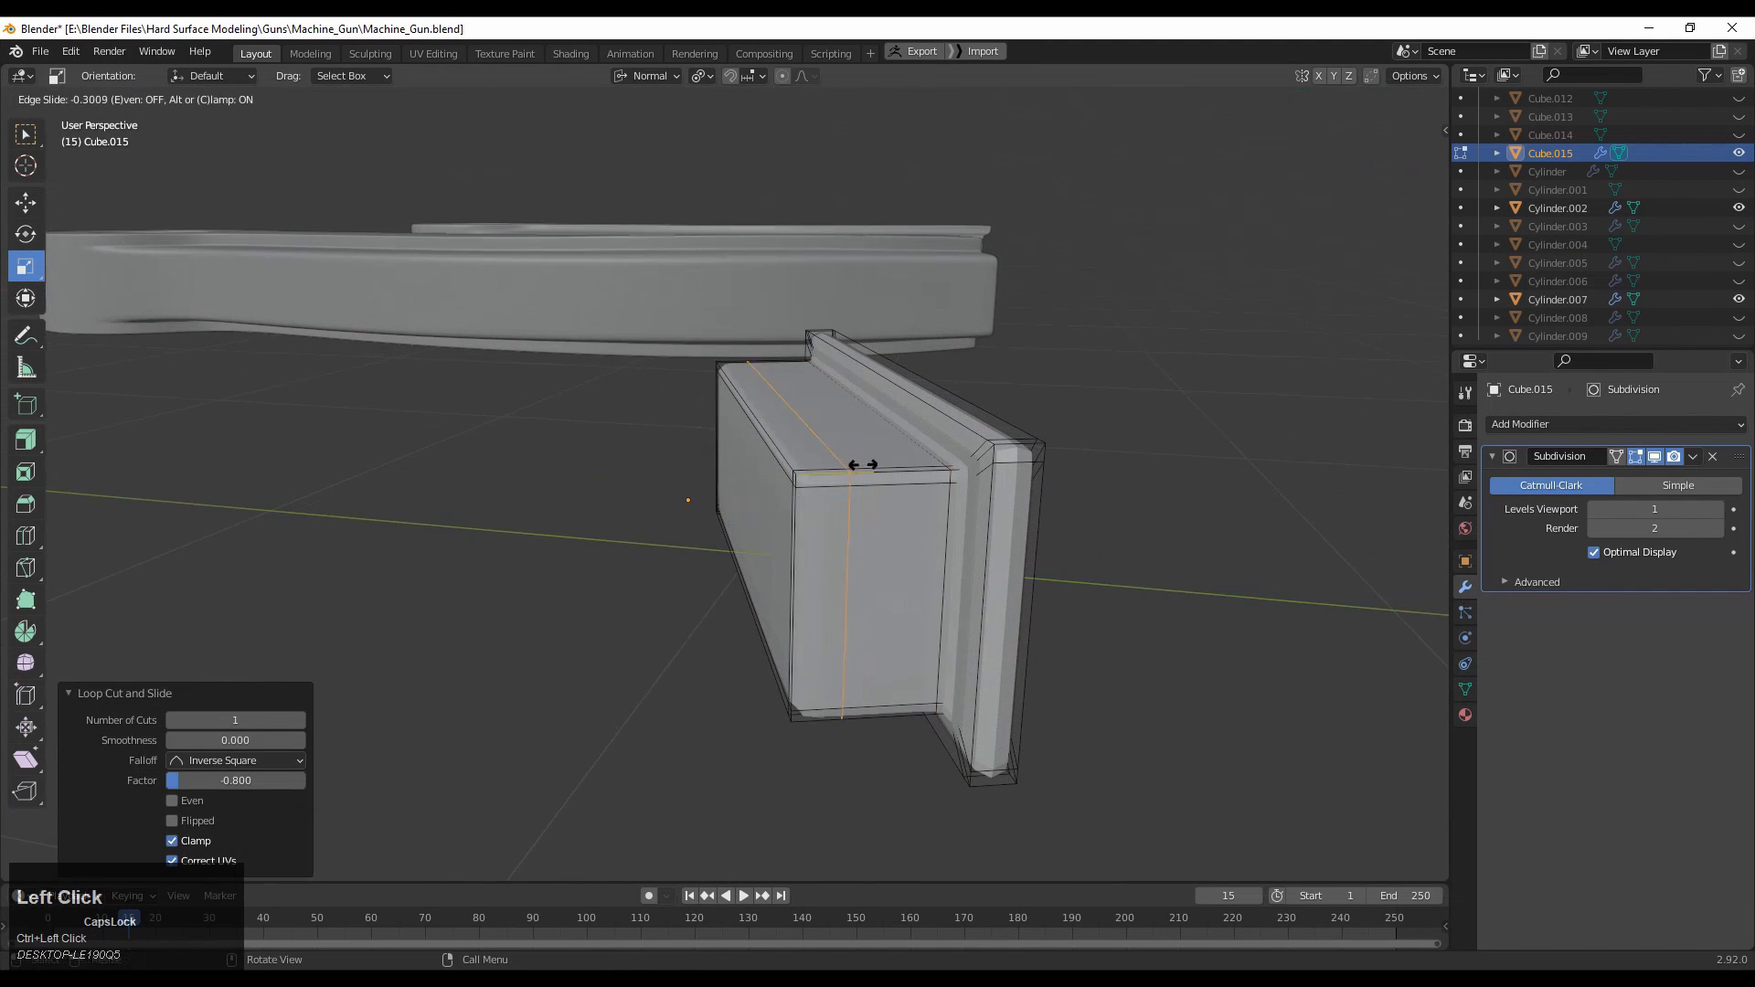
pyautogui.click(829, 472)
pyautogui.press('Tab')
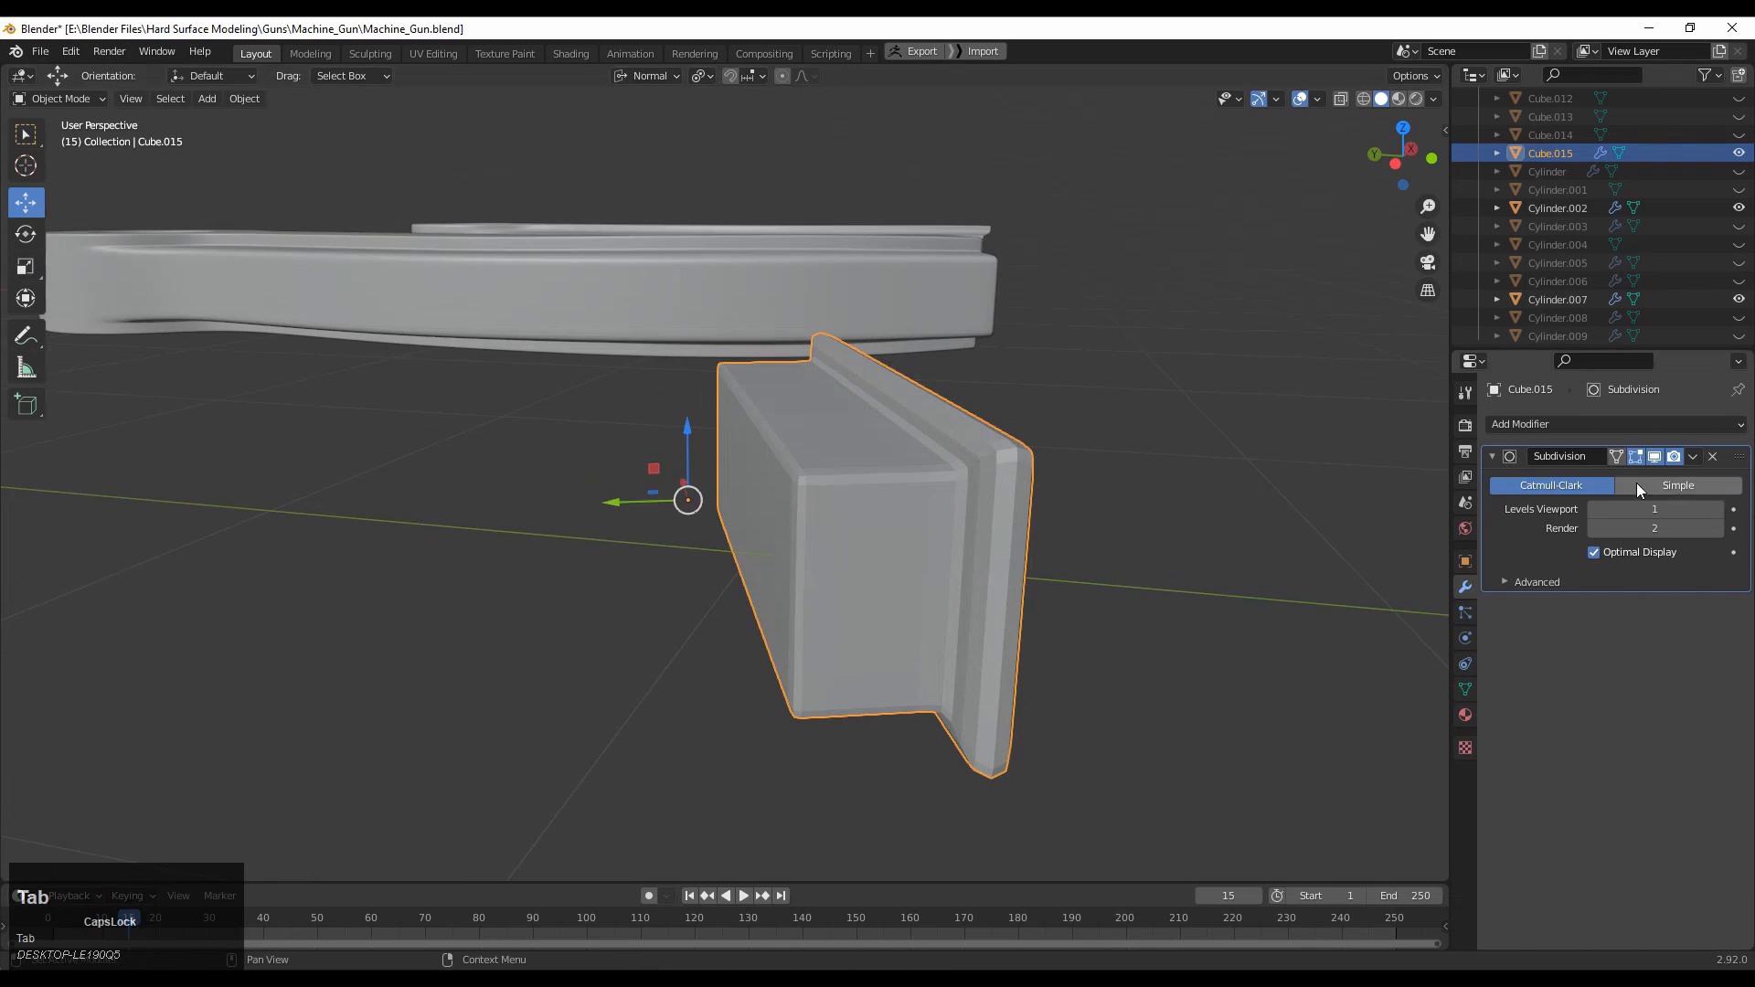
pyautogui.click(1719, 509)
# Select the face loop around the flange's outer rim and inset it slightly.
pyautogui.press('Tab')
pyautogui.moveTo(985, 494); pyautogui.dragTo(984, 460, button='middle')
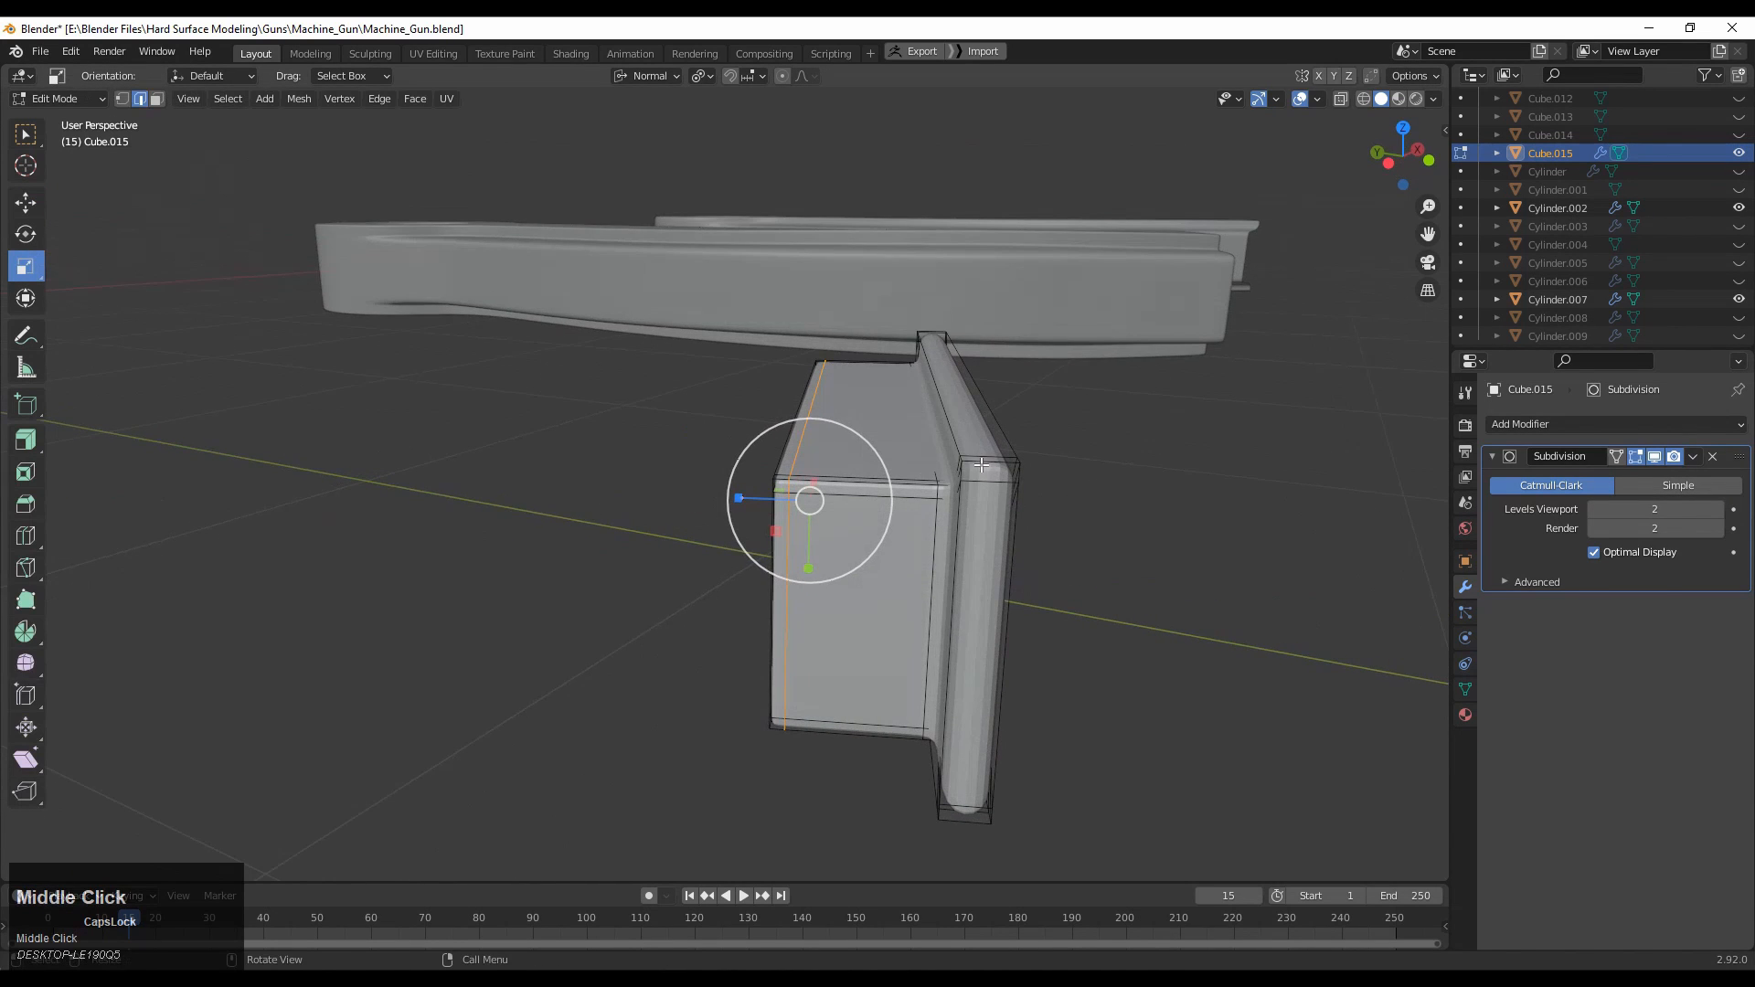
pyautogui.keyDown('alt'); pyautogui.click(989, 454); pyautogui.keyUp('alt')
pyautogui.press('s')
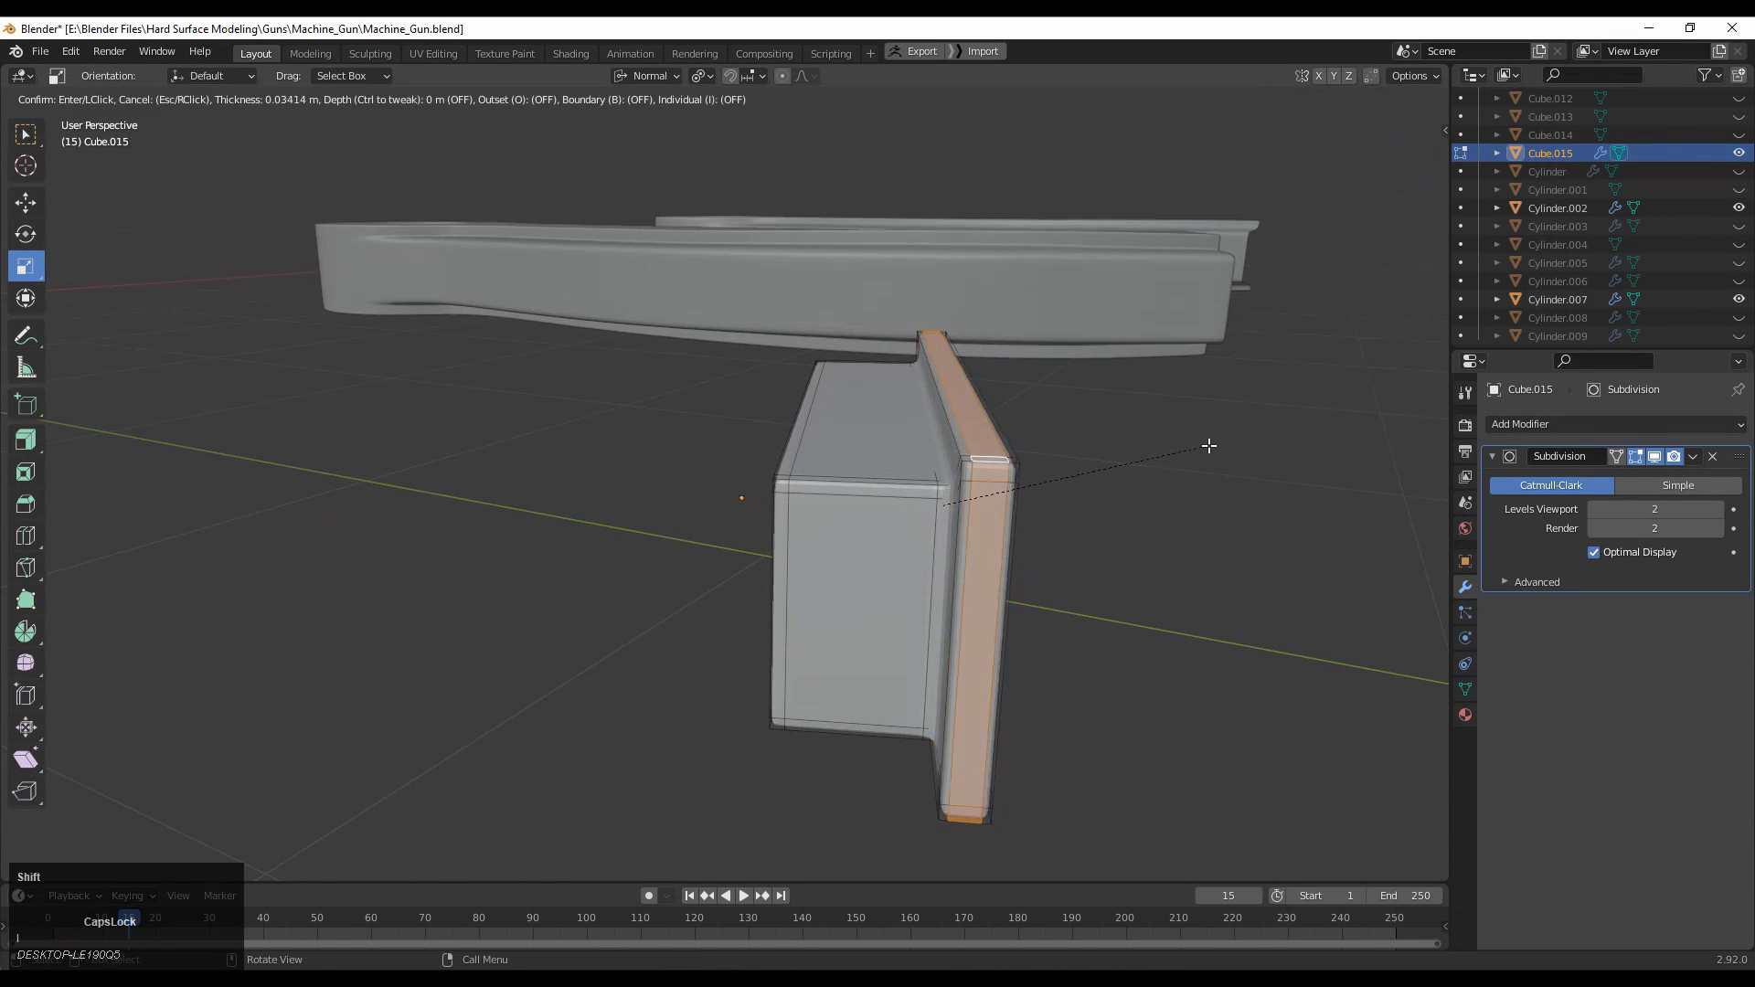
pyautogui.click(1051, 491)
# Apply smooth shading to the flanged block.
pyautogui.press('Tab')
pyautogui.rightClick(968, 471)
pyautogui.click(971, 475)
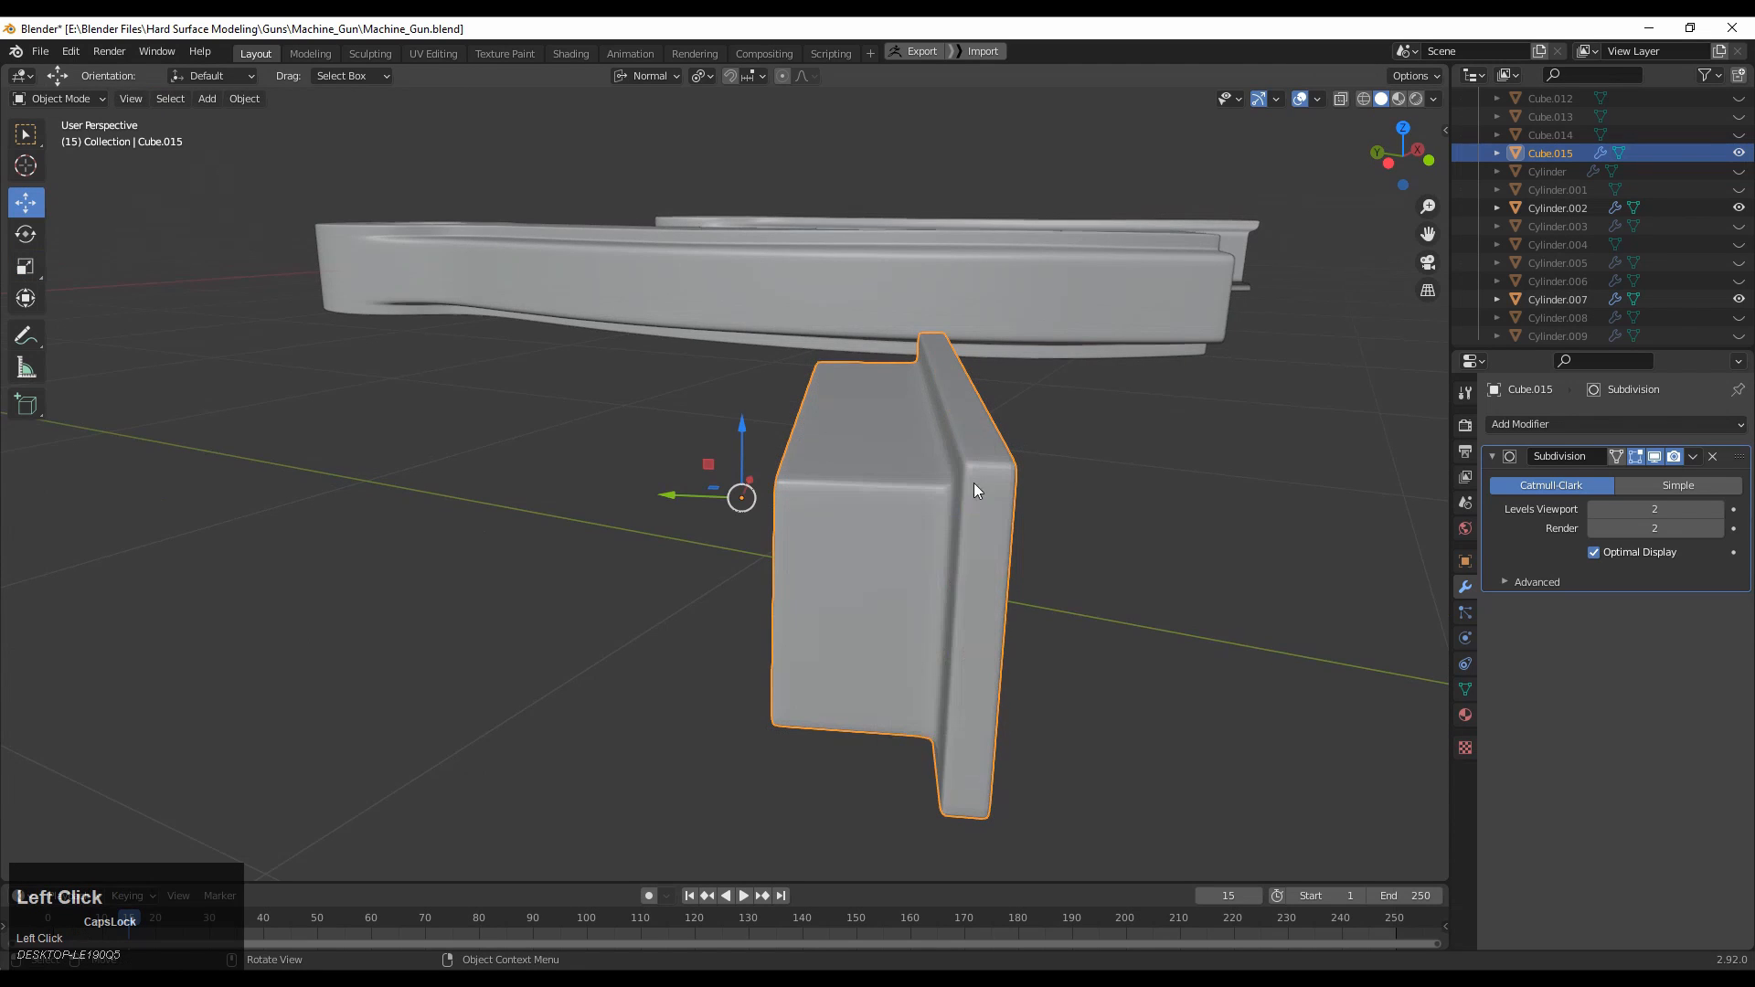
# Examine the smoothed flange and block body from several angles in both object and edit mode.
pyautogui.click(1035, 453)
pyautogui.press('Tab')
pyautogui.moveTo(1034, 454); pyautogui.dragTo(1246, 485, button='middle')
pyautogui.press('Tab')
pyautogui.press('Tab')
pyautogui.click(793, 538)
pyautogui.moveTo(793, 538); pyautogui.dragTo(881, 572, button='middle')
pyautogui.press('Tab')
pyautogui.moveTo(1296, 545); pyautogui.dragTo(1417, 457, button='middle')
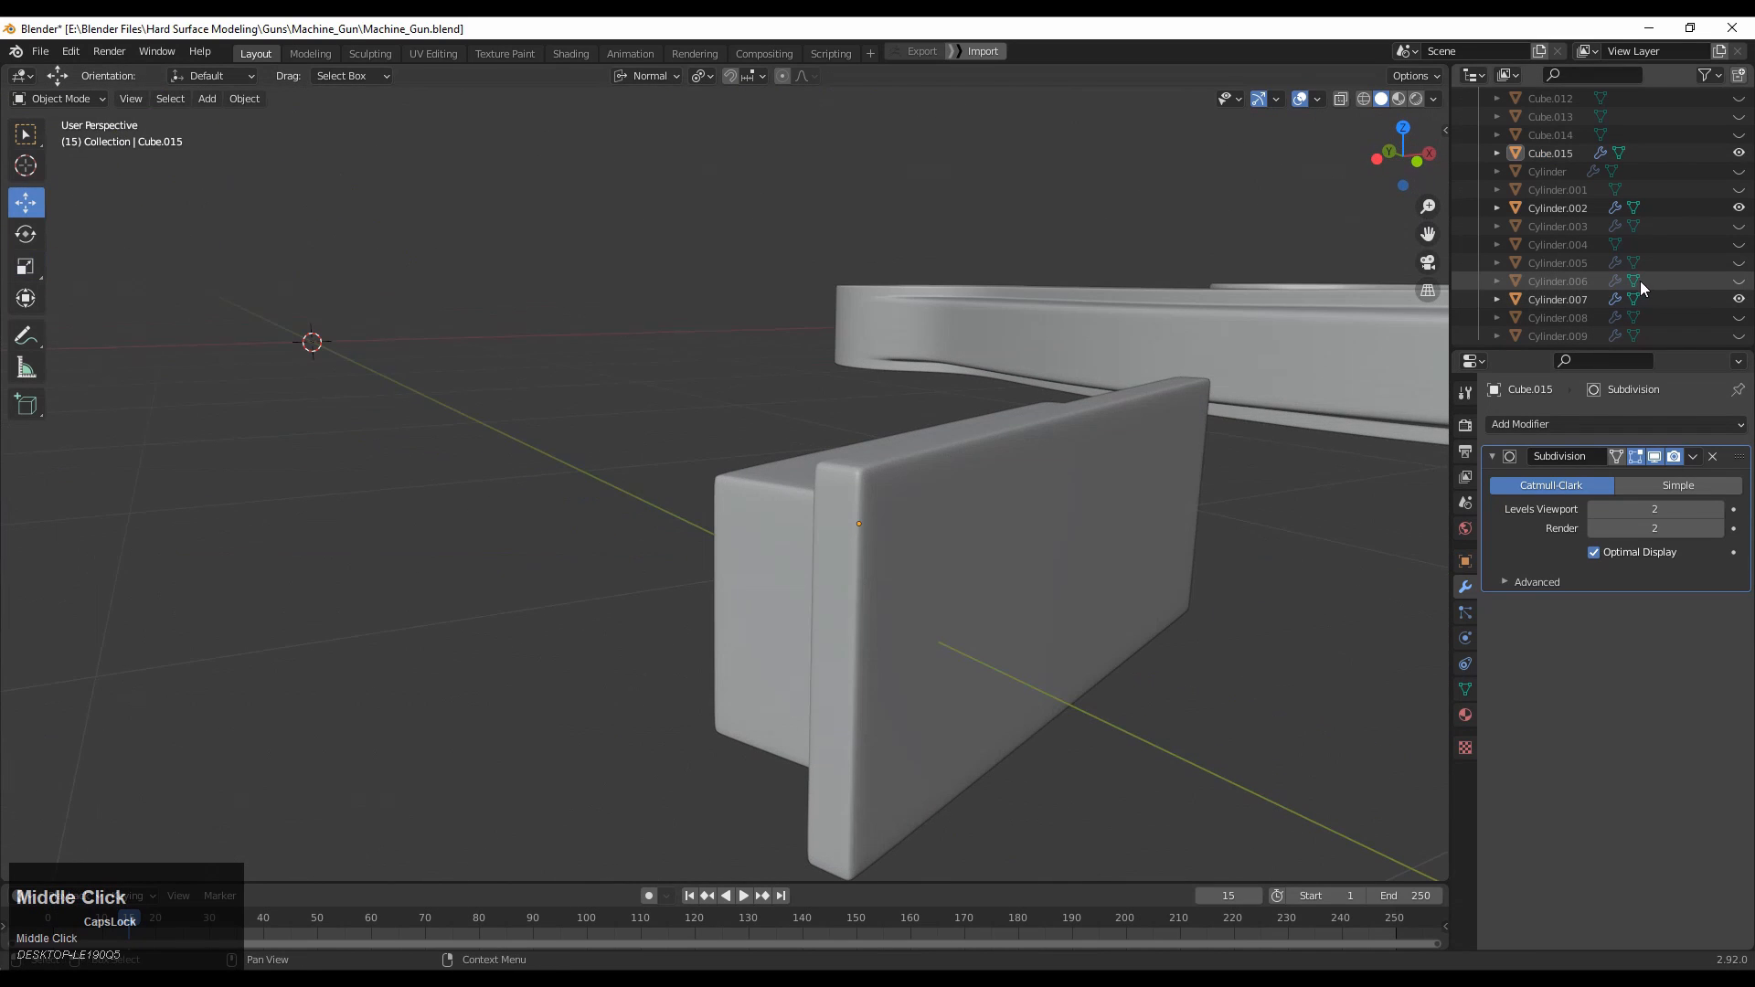
# Search the hidden cylinder objects for the curved part by toggling their visibility.
pyautogui.click(1739, 281)
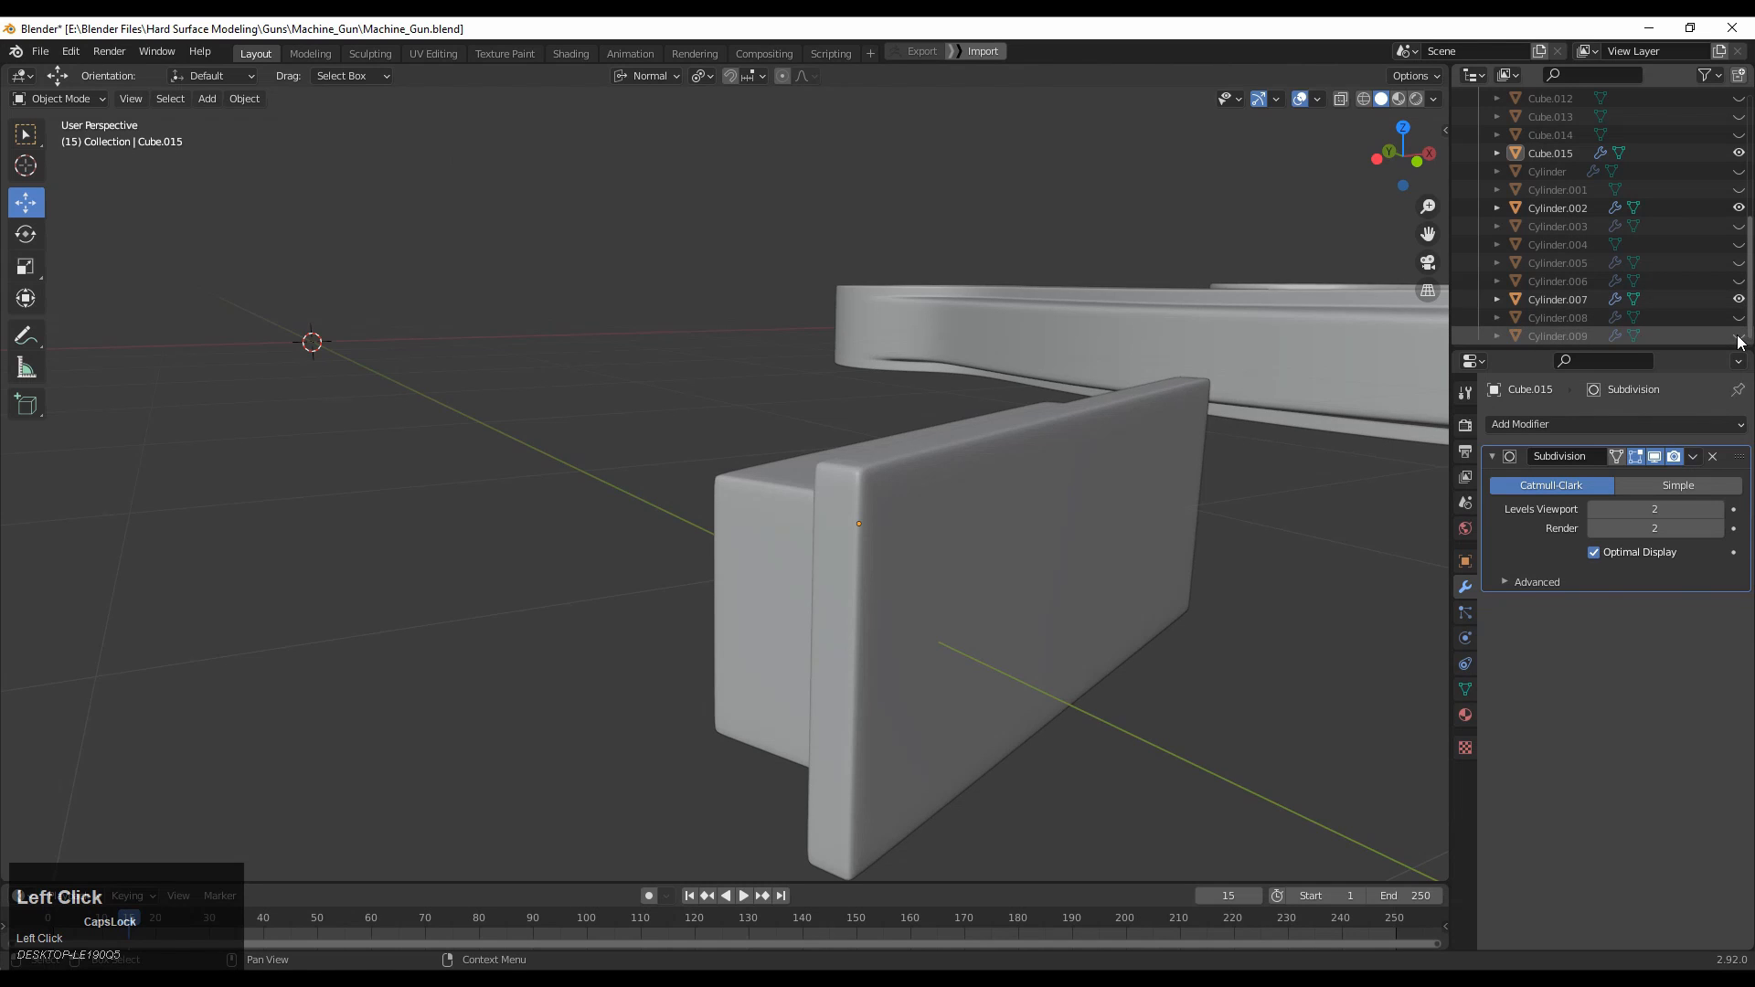
pyautogui.moveTo(1750, 242)
pyautogui.mouseDown()
pyautogui.moveTo(1750, 172)
pyautogui.moveTo(1750, 239)
pyautogui.mouseUp()
pyautogui.moveTo(1206, 409); pyautogui.dragTo(1199, 508, button='middle')
pyautogui.moveTo(1208, 506); pyautogui.dragTo(1265, 473, button='middle')
pyautogui.click(1723, 230)
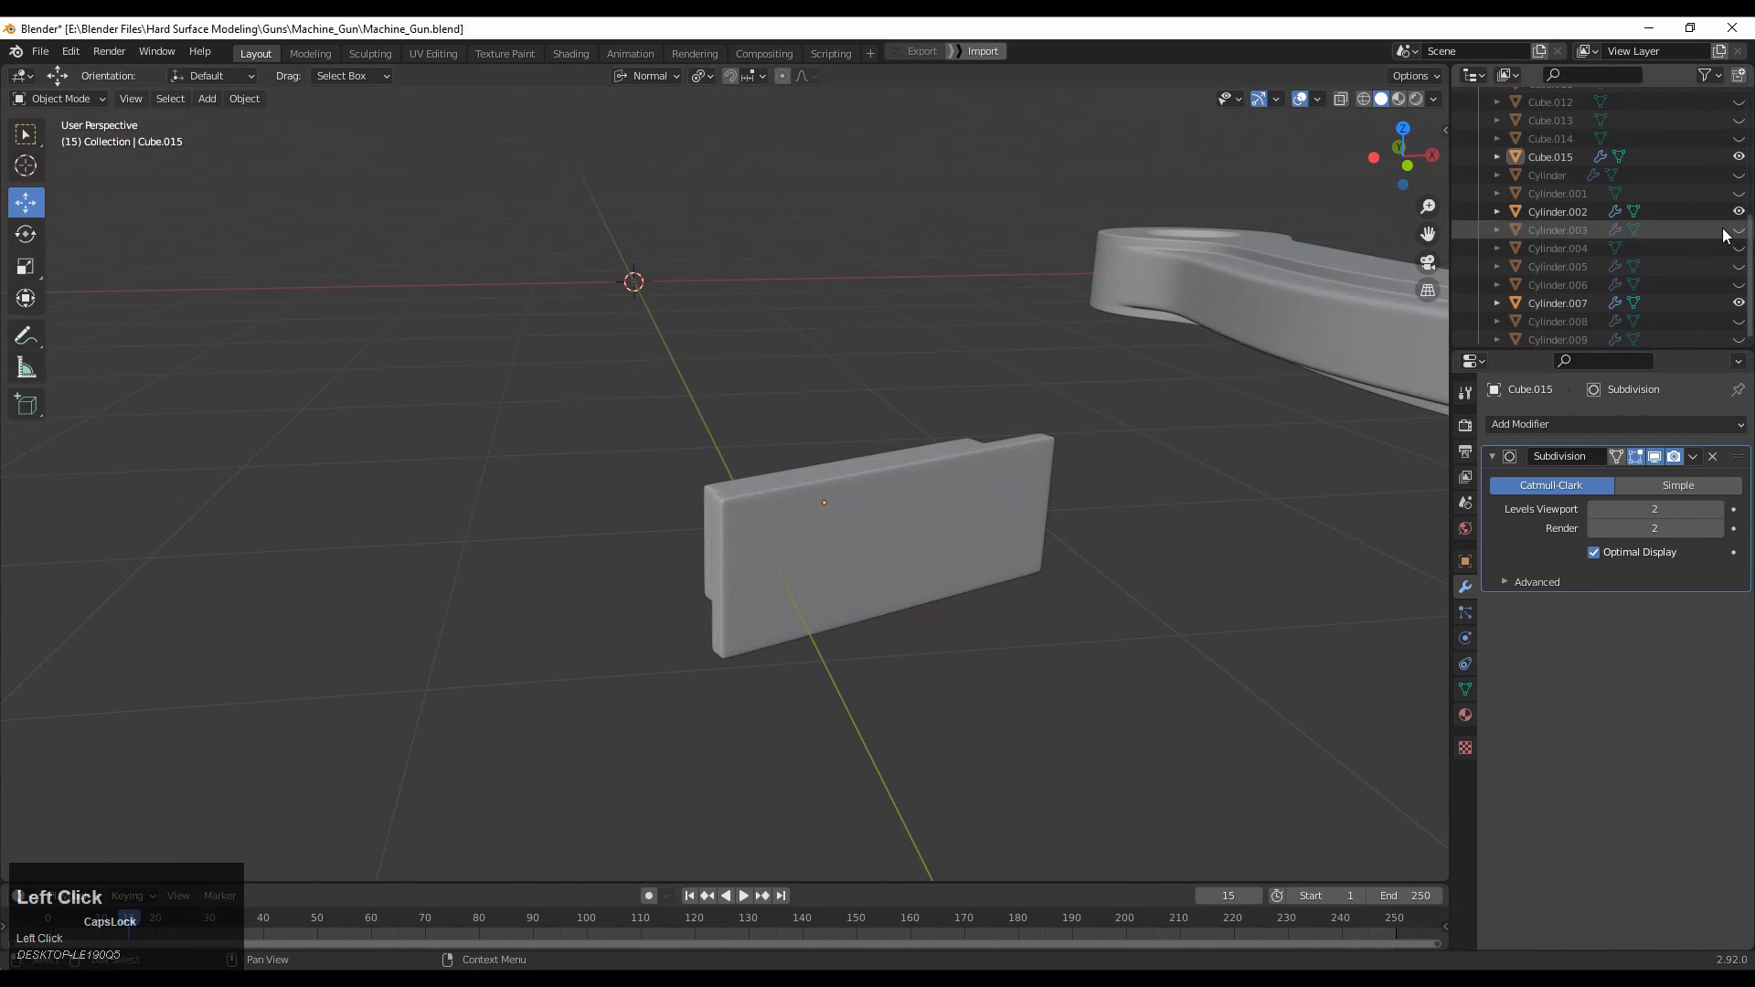
pyautogui.click(1740, 284)
pyautogui.click(1740, 267)
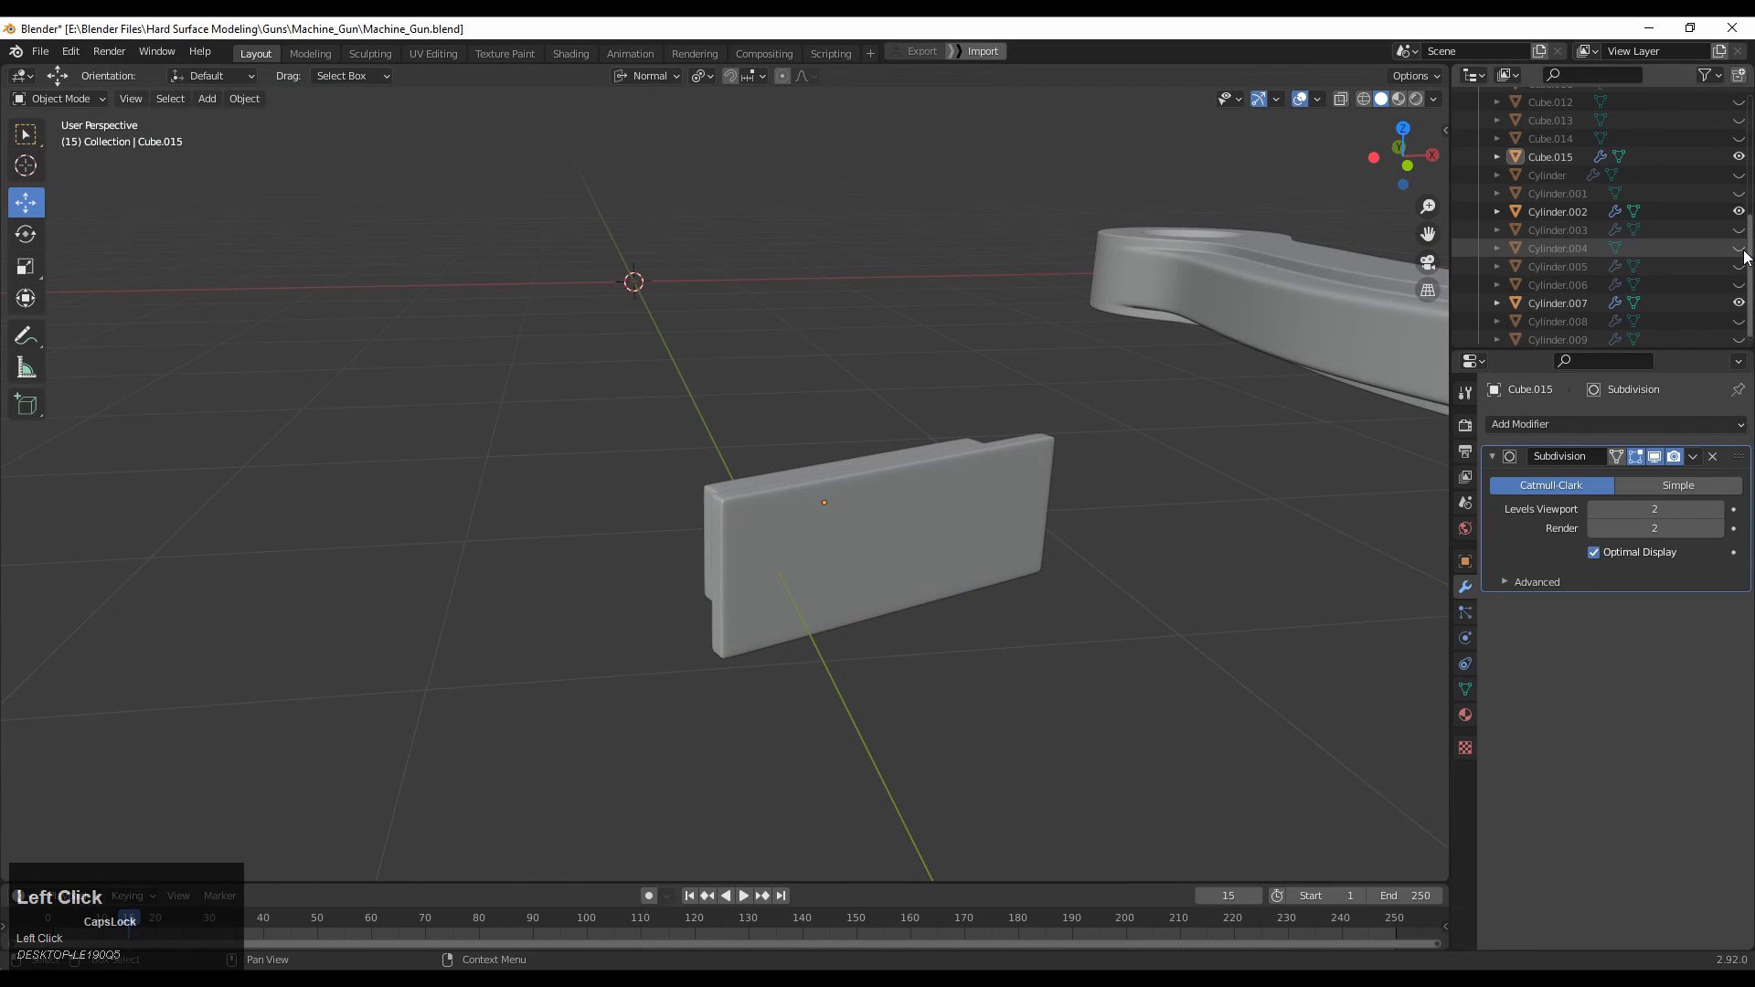
pyautogui.click(1742, 261)
pyautogui.click(1742, 261)
pyautogui.click(1741, 252)
pyautogui.click(1741, 251)
pyautogui.scroll(-1, 1739, 283)
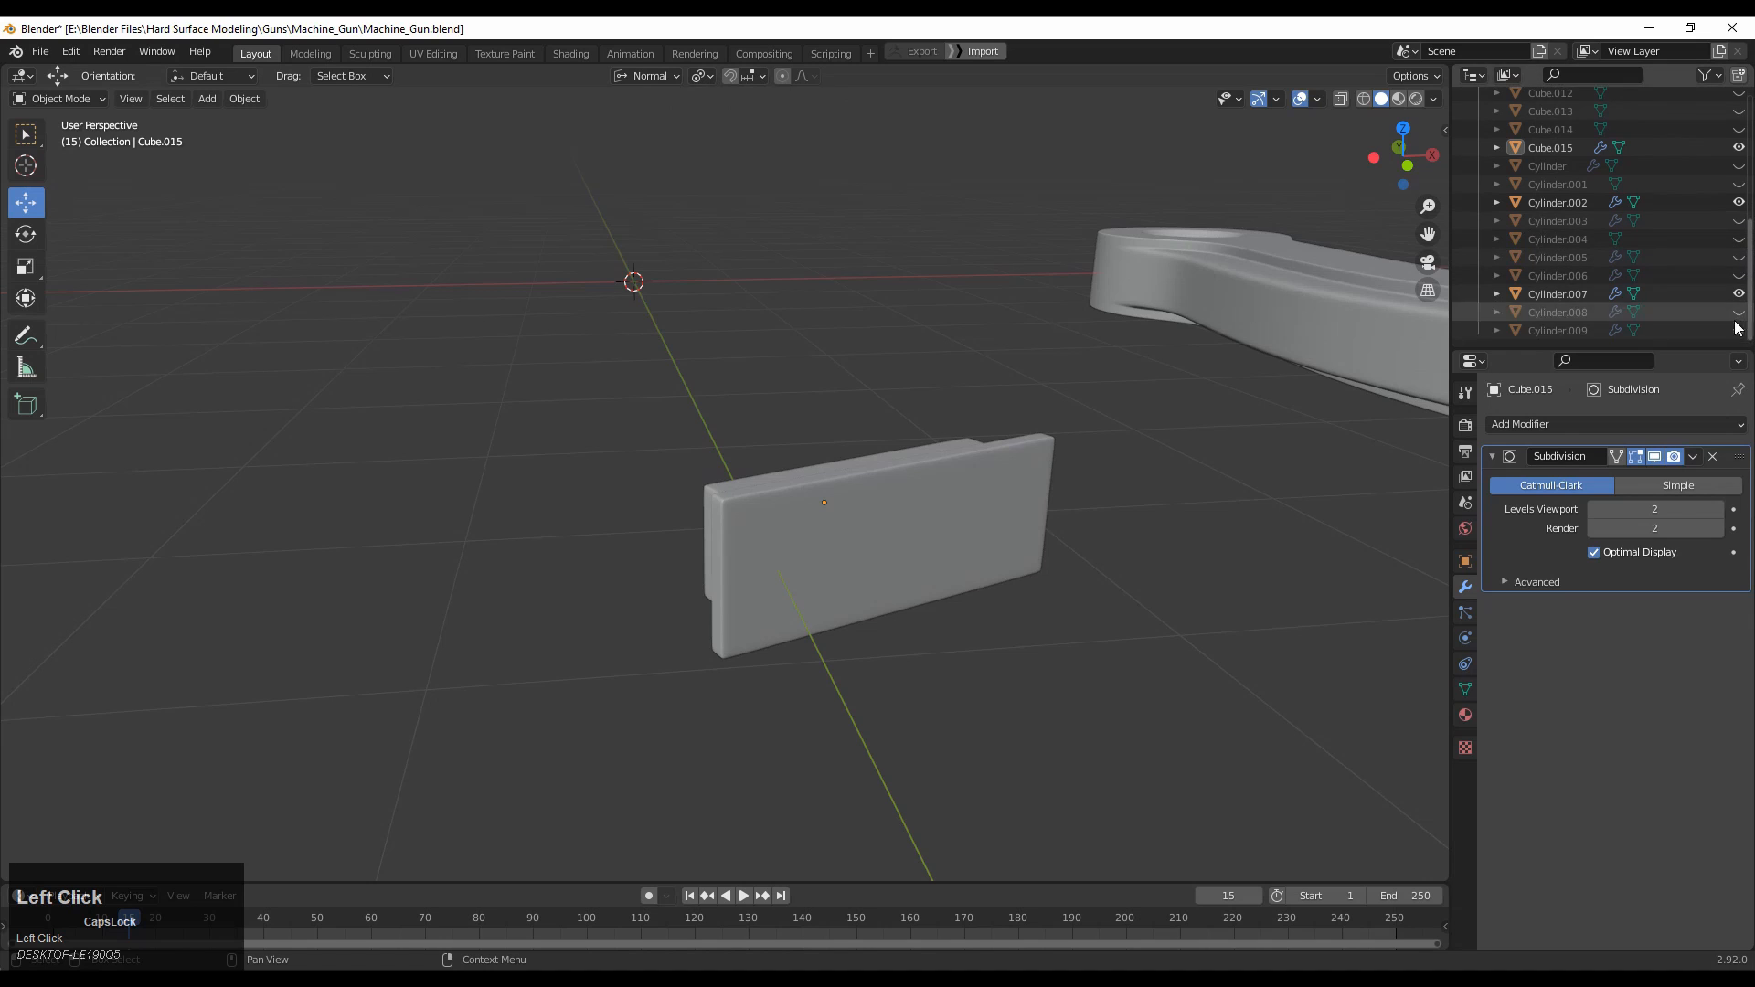
pyautogui.click(1739, 330)
pyautogui.click(1739, 330)
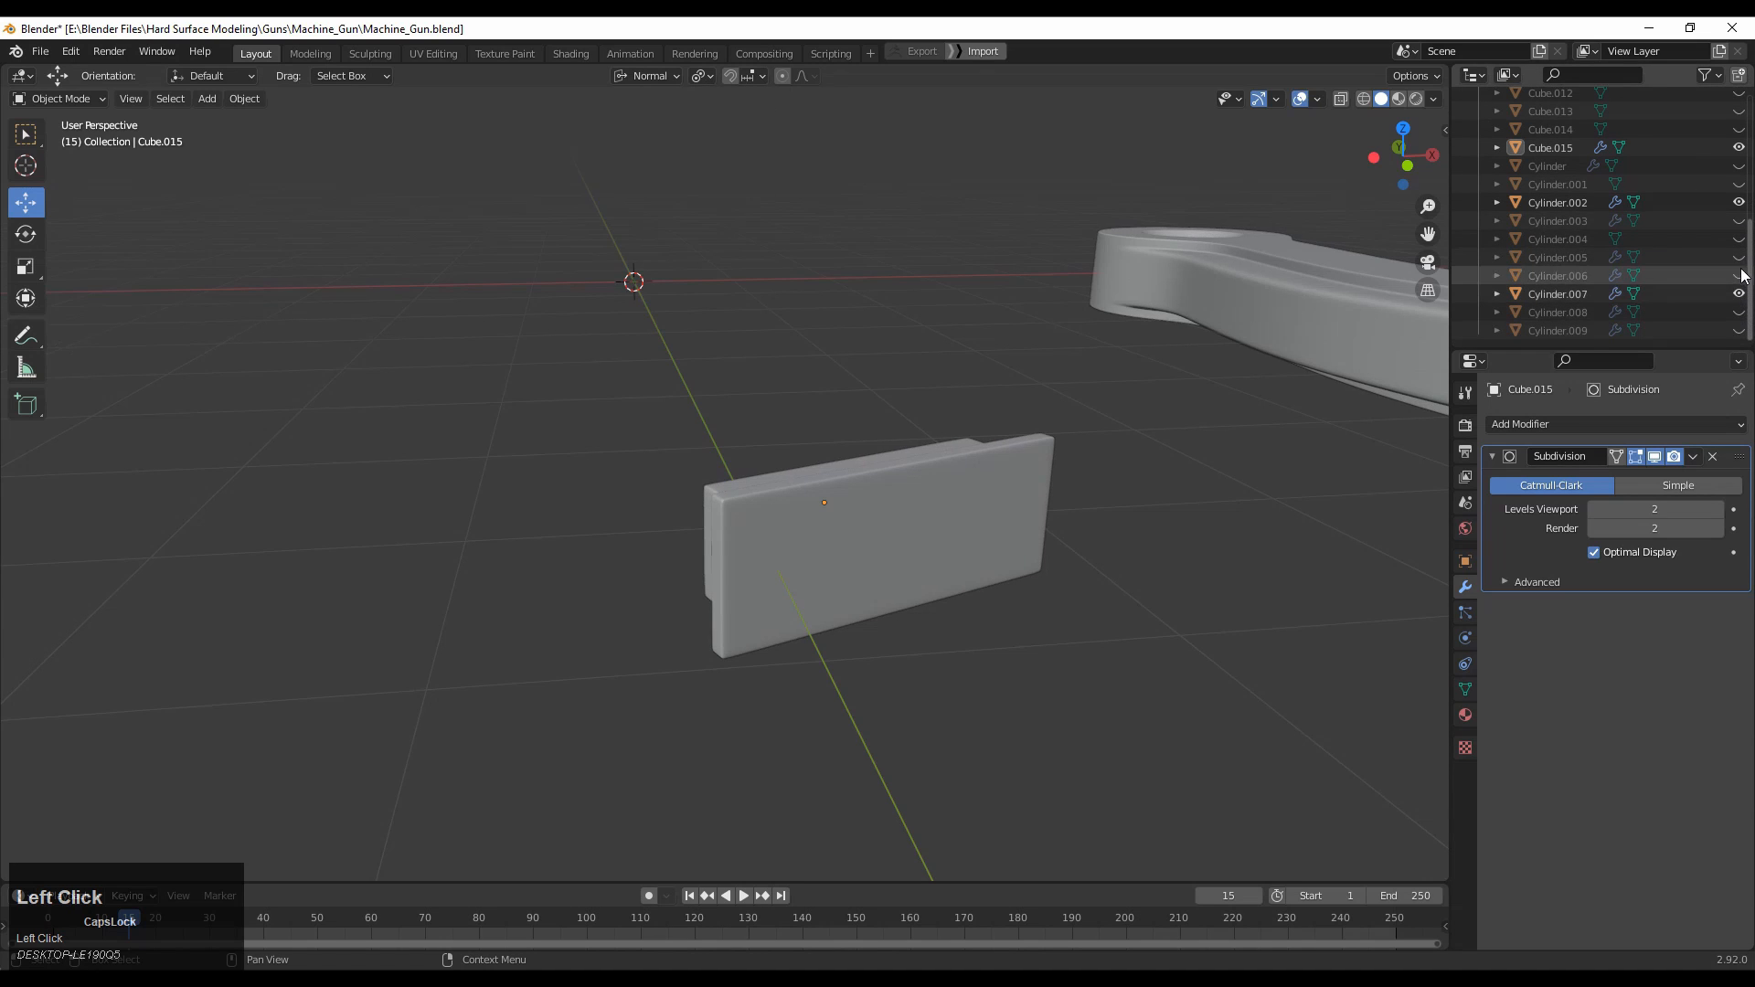
# Unhide the Cylinder.003 to Cylinder.006 objects and hide Cylinder.002.
pyautogui.click(1740, 257)
pyautogui.click(1740, 239)
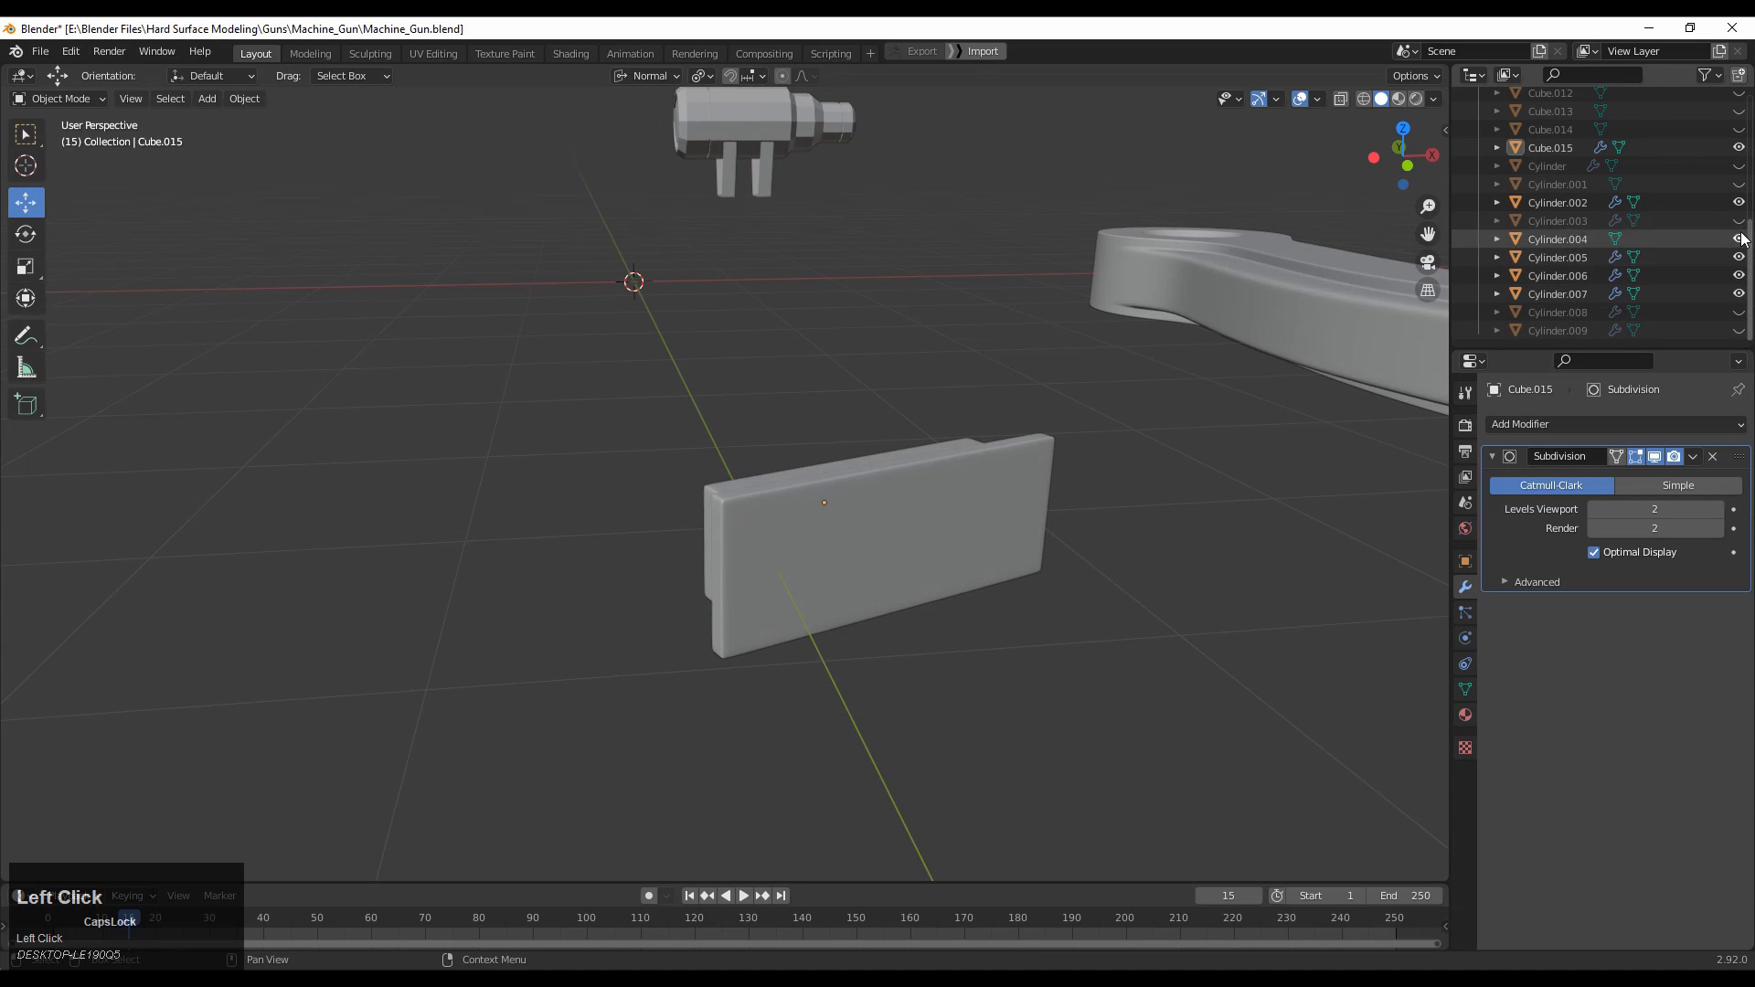
pyautogui.click(1740, 221)
pyautogui.click(1739, 204)
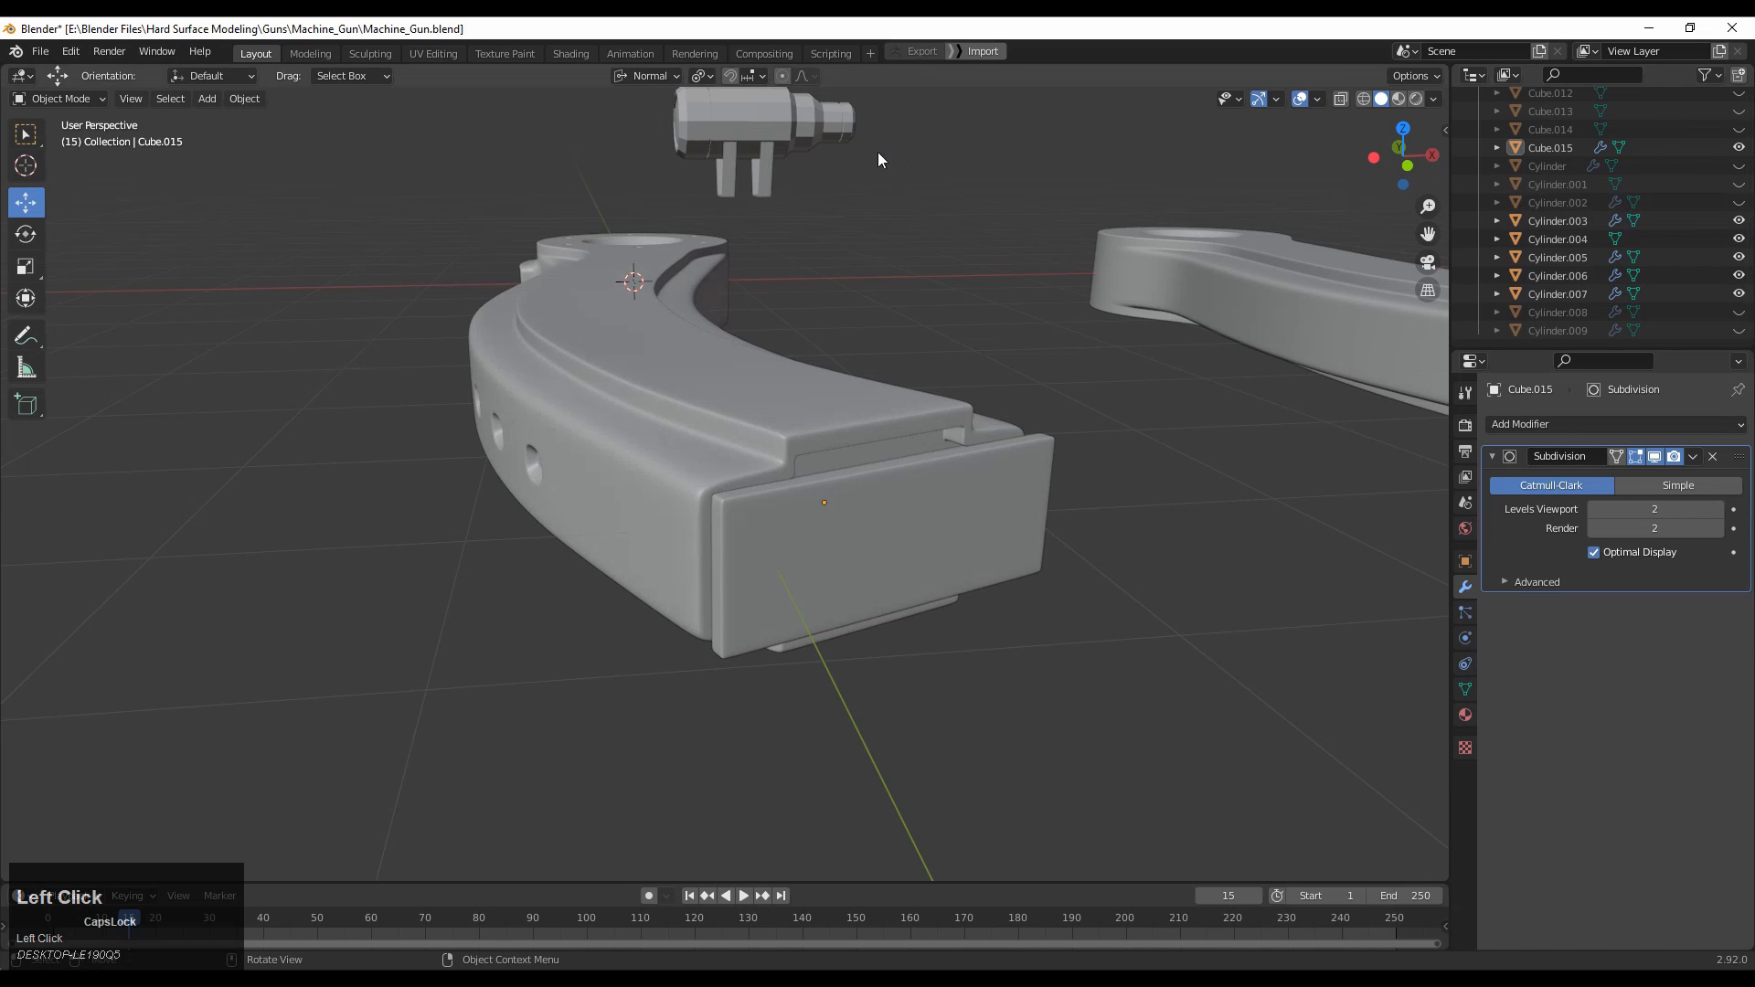
# Hide the tube-shaped parts above the curved part and the separate curved copy beside it.
pyautogui.click(765, 170)
pyautogui.keyDown('shift'); pyautogui.moveTo(925, 201); pyautogui.dragTo(941, 289, button='middle'); pyautogui.keyUp('shift')
pyautogui.moveTo(927, 291); pyautogui.dragTo(782, 167)
pyautogui.moveTo(782, 166); pyautogui.dragTo(1054, 618, button='middle')
pyautogui.press('h')
pyautogui.click(1314, 429)
pyautogui.keyDown('ctrl'); pyautogui.moveTo(1314, 430); pyautogui.dragTo(1172, 527, button='middle'); pyautogui.keyUp('ctrl')
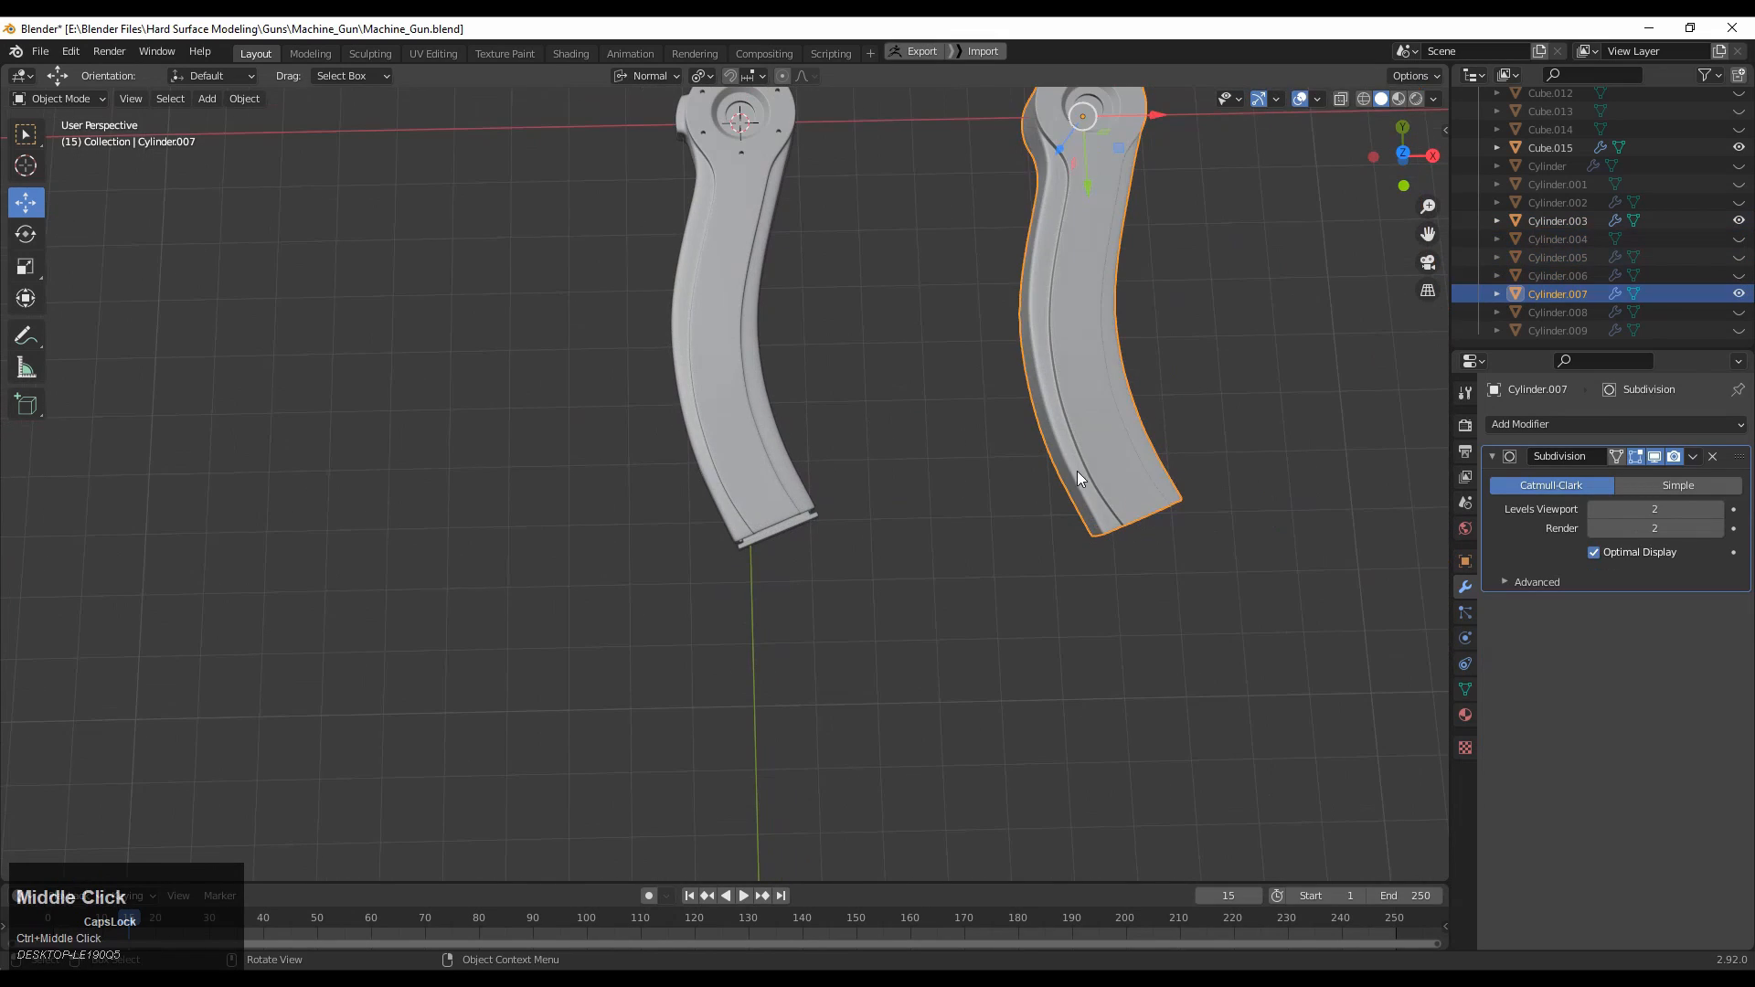
pyautogui.press('h')
# Turn on the Wireframe viewport overlay and examine the mesh of the curved part.
pyautogui.moveTo(1061, 415); pyautogui.dragTo(1332, 172, button='middle')
pyautogui.click(1317, 99)
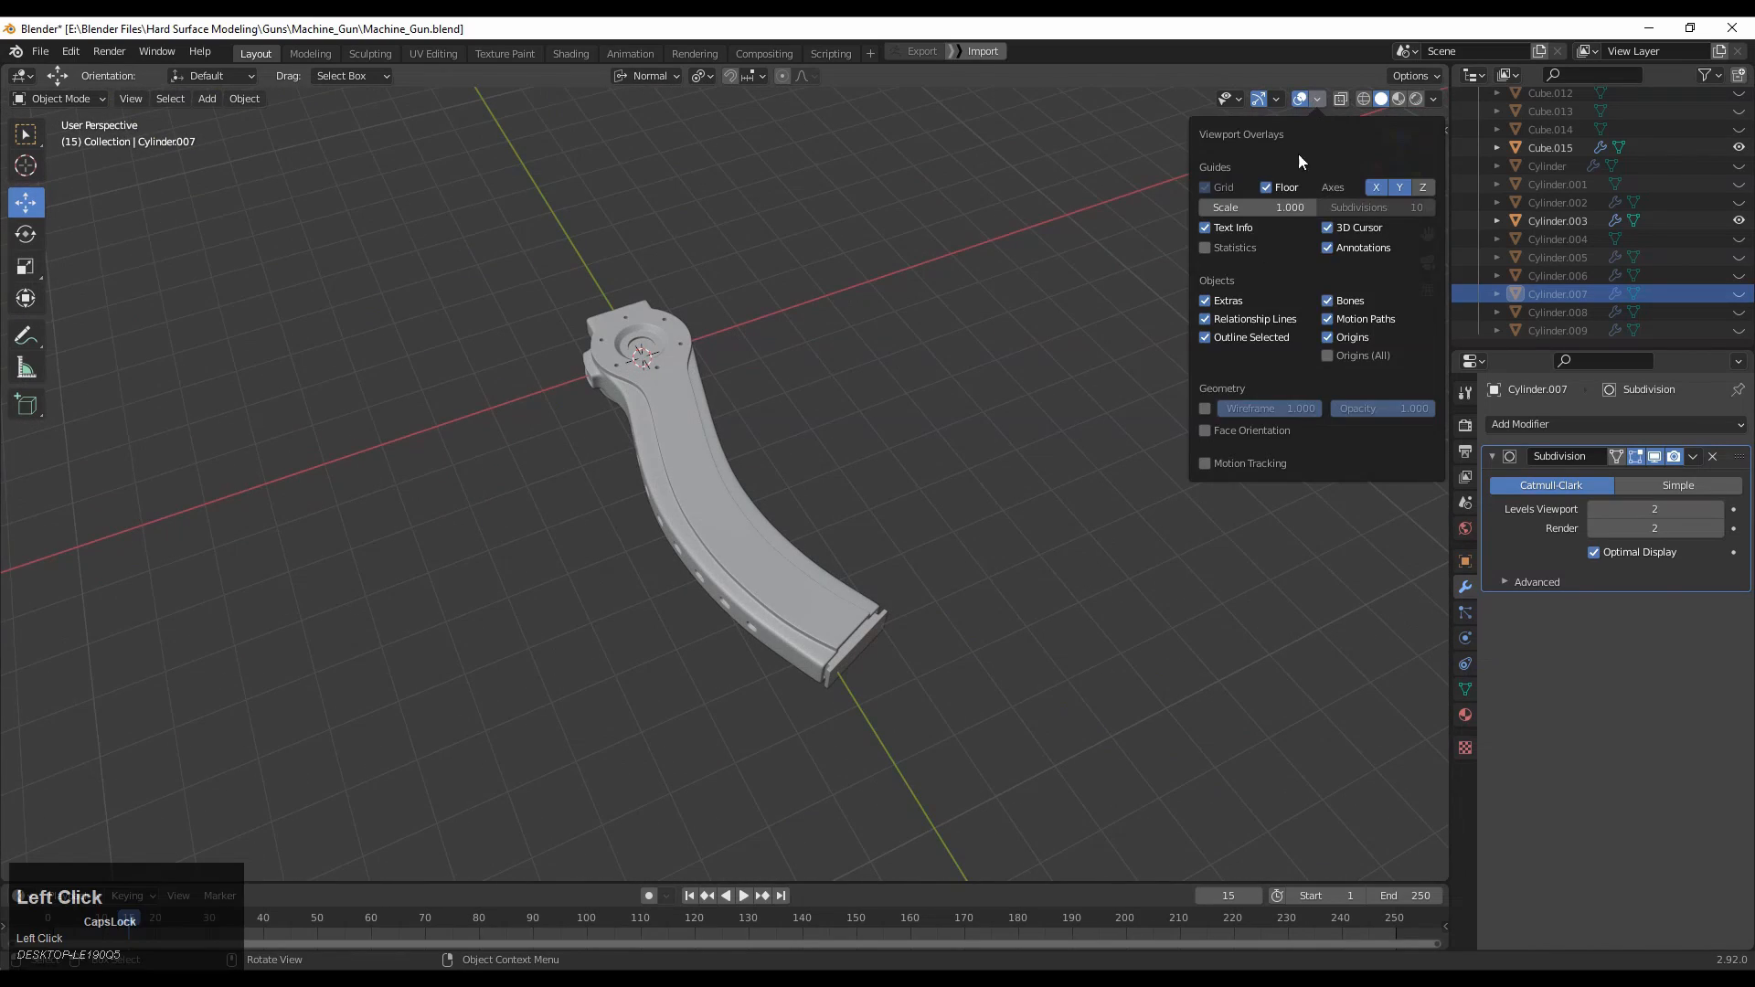
pyautogui.click(1205, 409)
pyautogui.moveTo(1142, 430); pyautogui.dragTo(936, 519, button='middle')
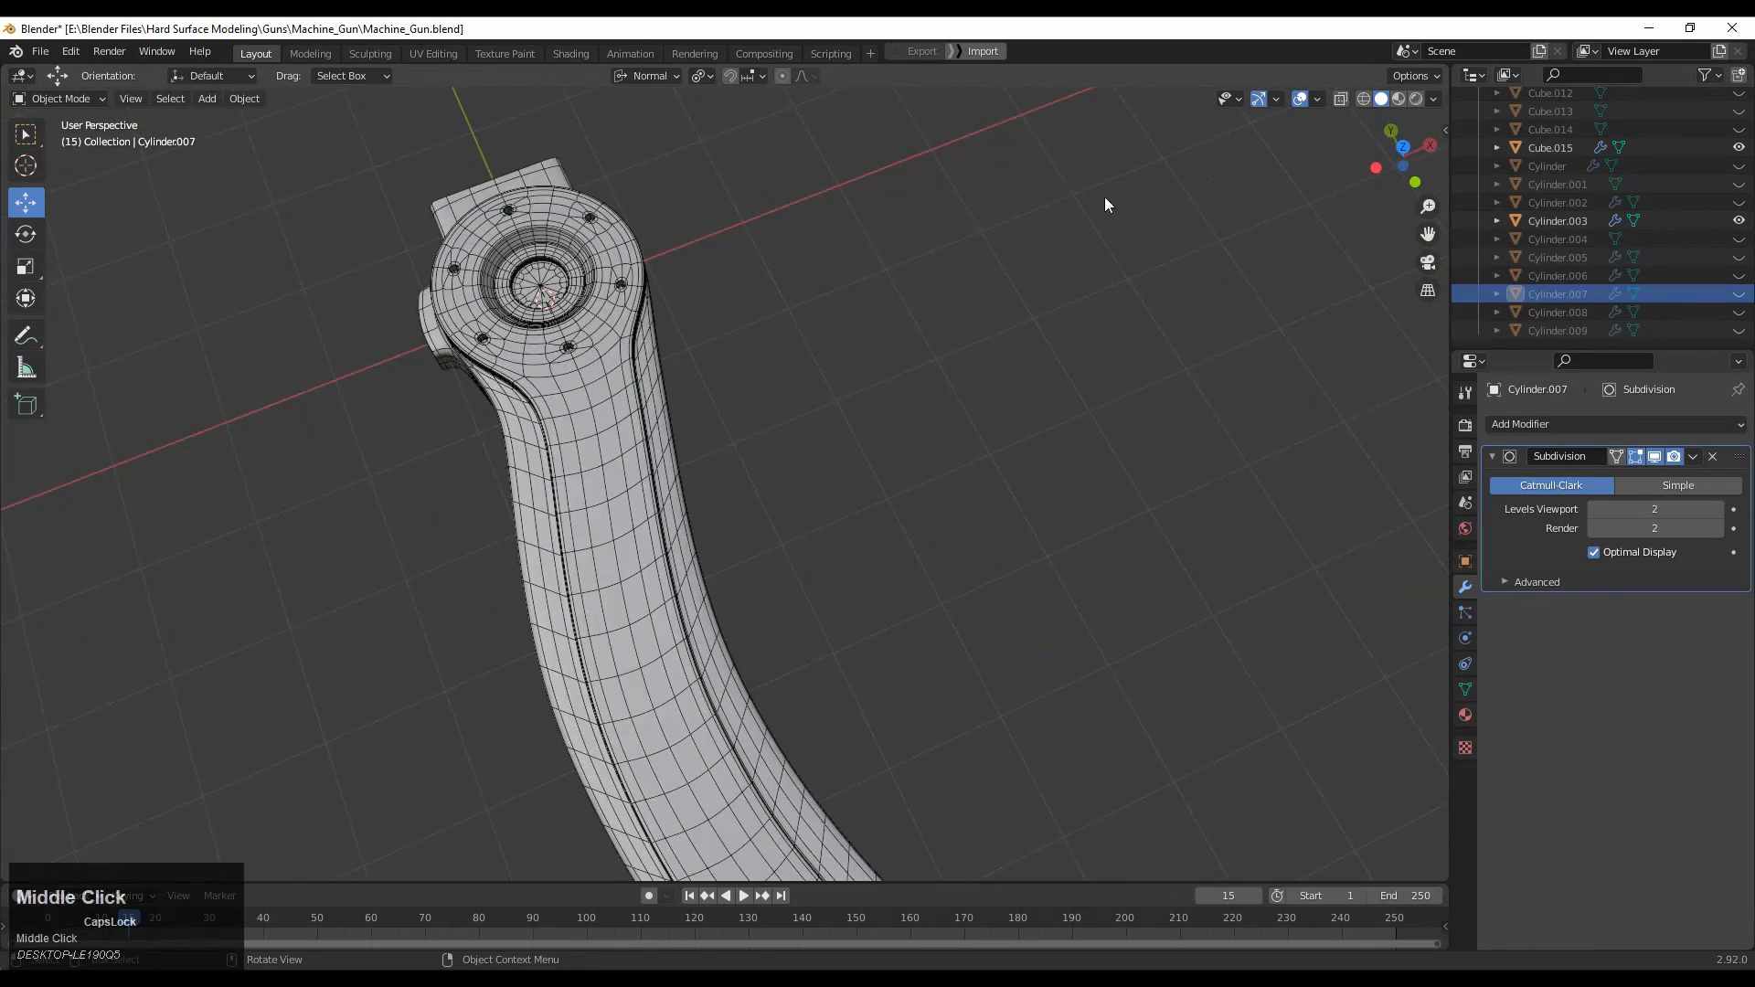
# Turn off the Wireframe viewport overlay and centre the curved part's round end in the top view.
pyautogui.click(1402, 147)
pyautogui.click(1317, 99)
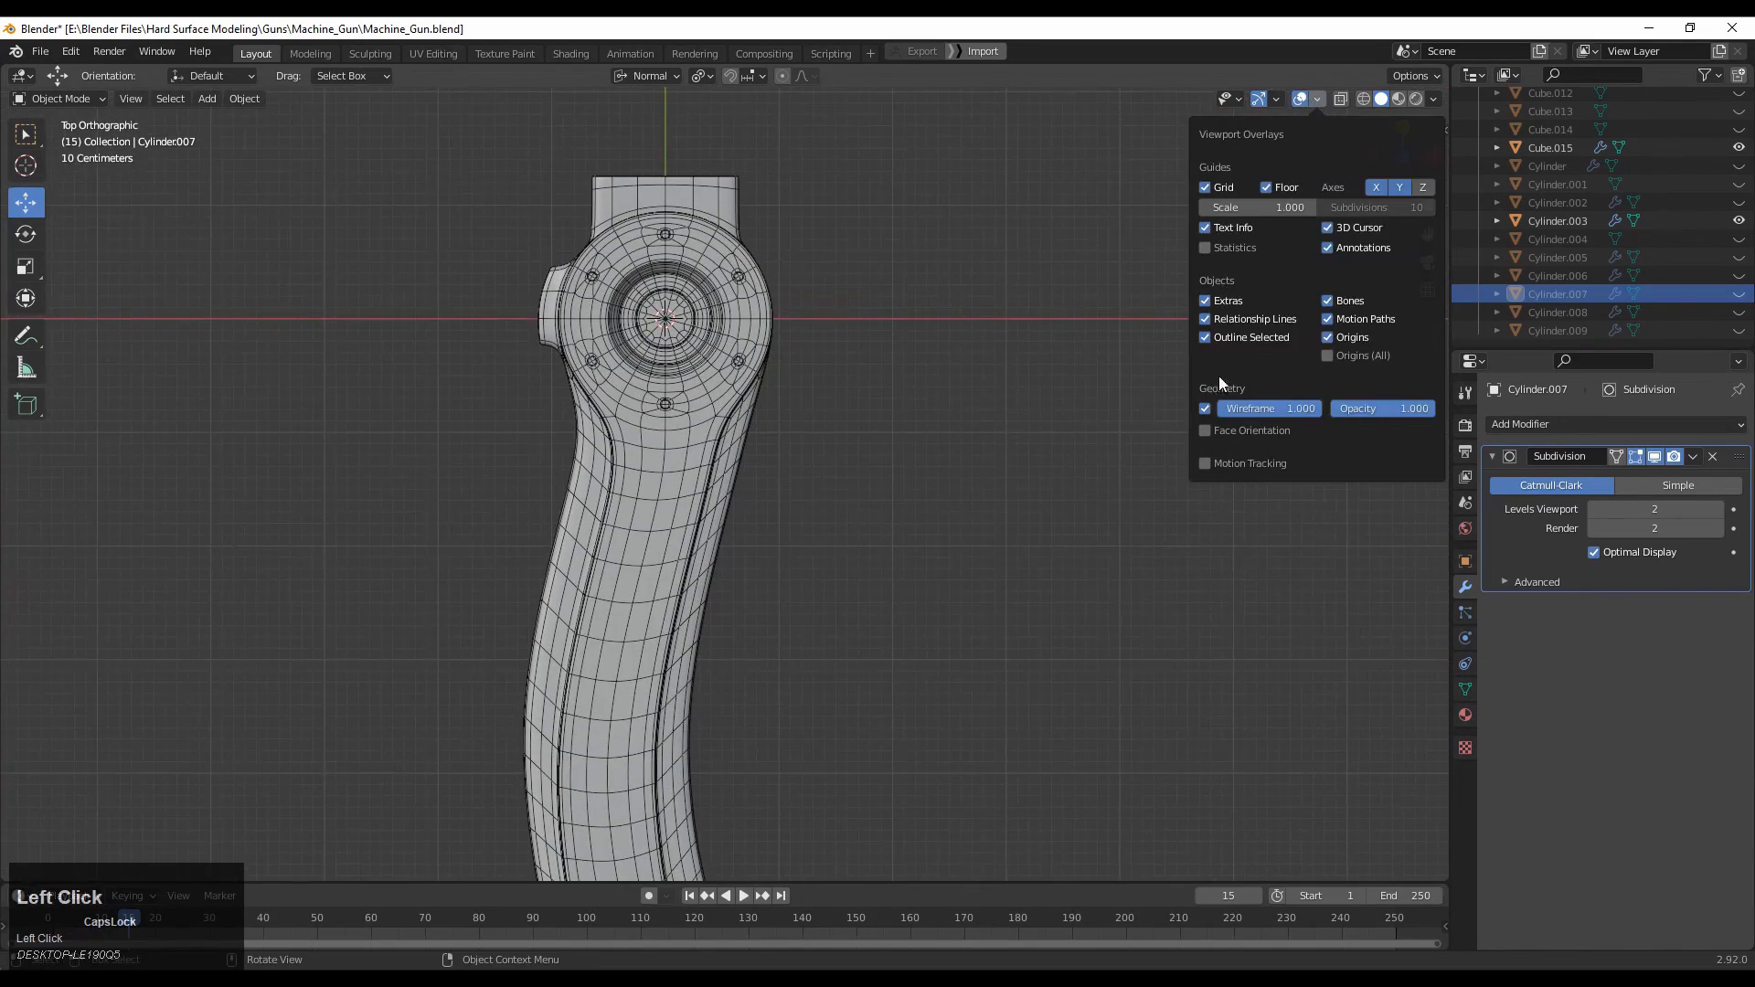
pyautogui.click(1205, 410)
pyautogui.keyDown('shift'); pyautogui.moveTo(828, 340); pyautogui.dragTo(914, 523, button='middle'); pyautogui.keyUp('shift')
pyautogui.keyDown('ctrl'); pyautogui.moveTo(914, 523); pyautogui.dragTo(896, 381, button='middle'); pyautogui.keyUp('ctrl')
# Open the curved part's mesh for vertex editing with its Subdivision modifier hidden in the viewport.
pyautogui.click(891, 499)
pyautogui.press('Tab')
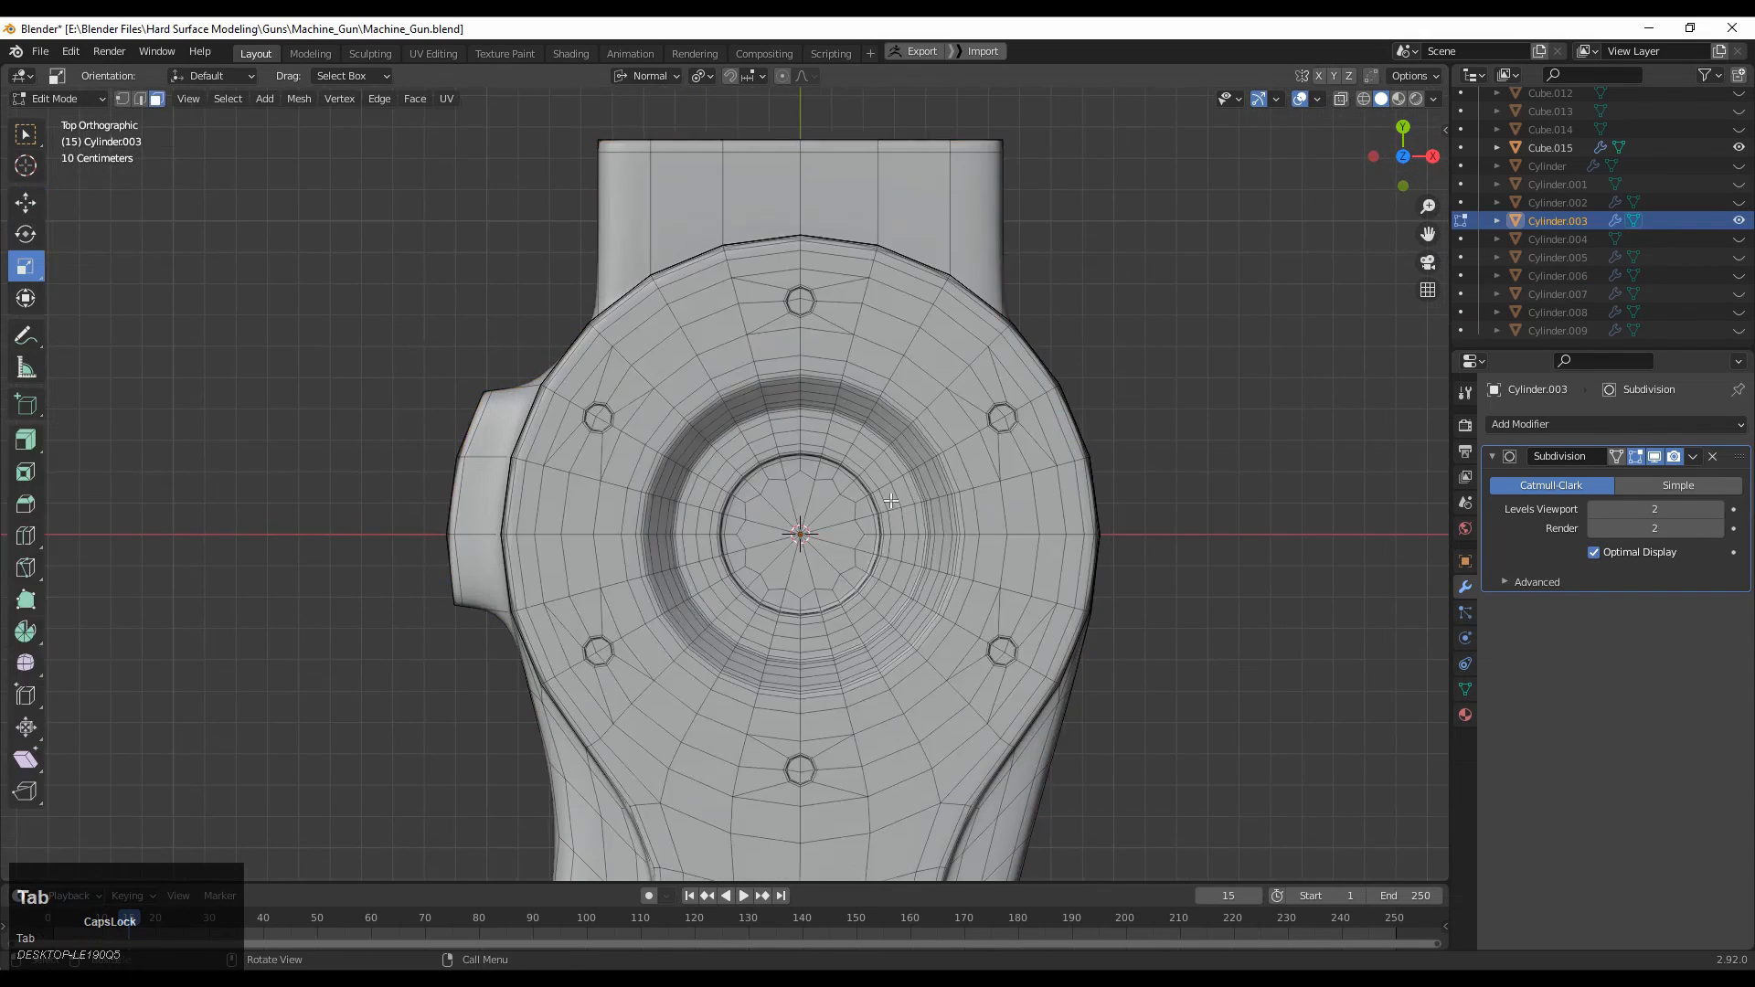
pyautogui.keyDown('ctrl'); pyautogui.moveTo(875, 555); pyautogui.dragTo(878, 458, button='middle'); pyautogui.keyUp('ctrl')
pyautogui.click(1654, 458)
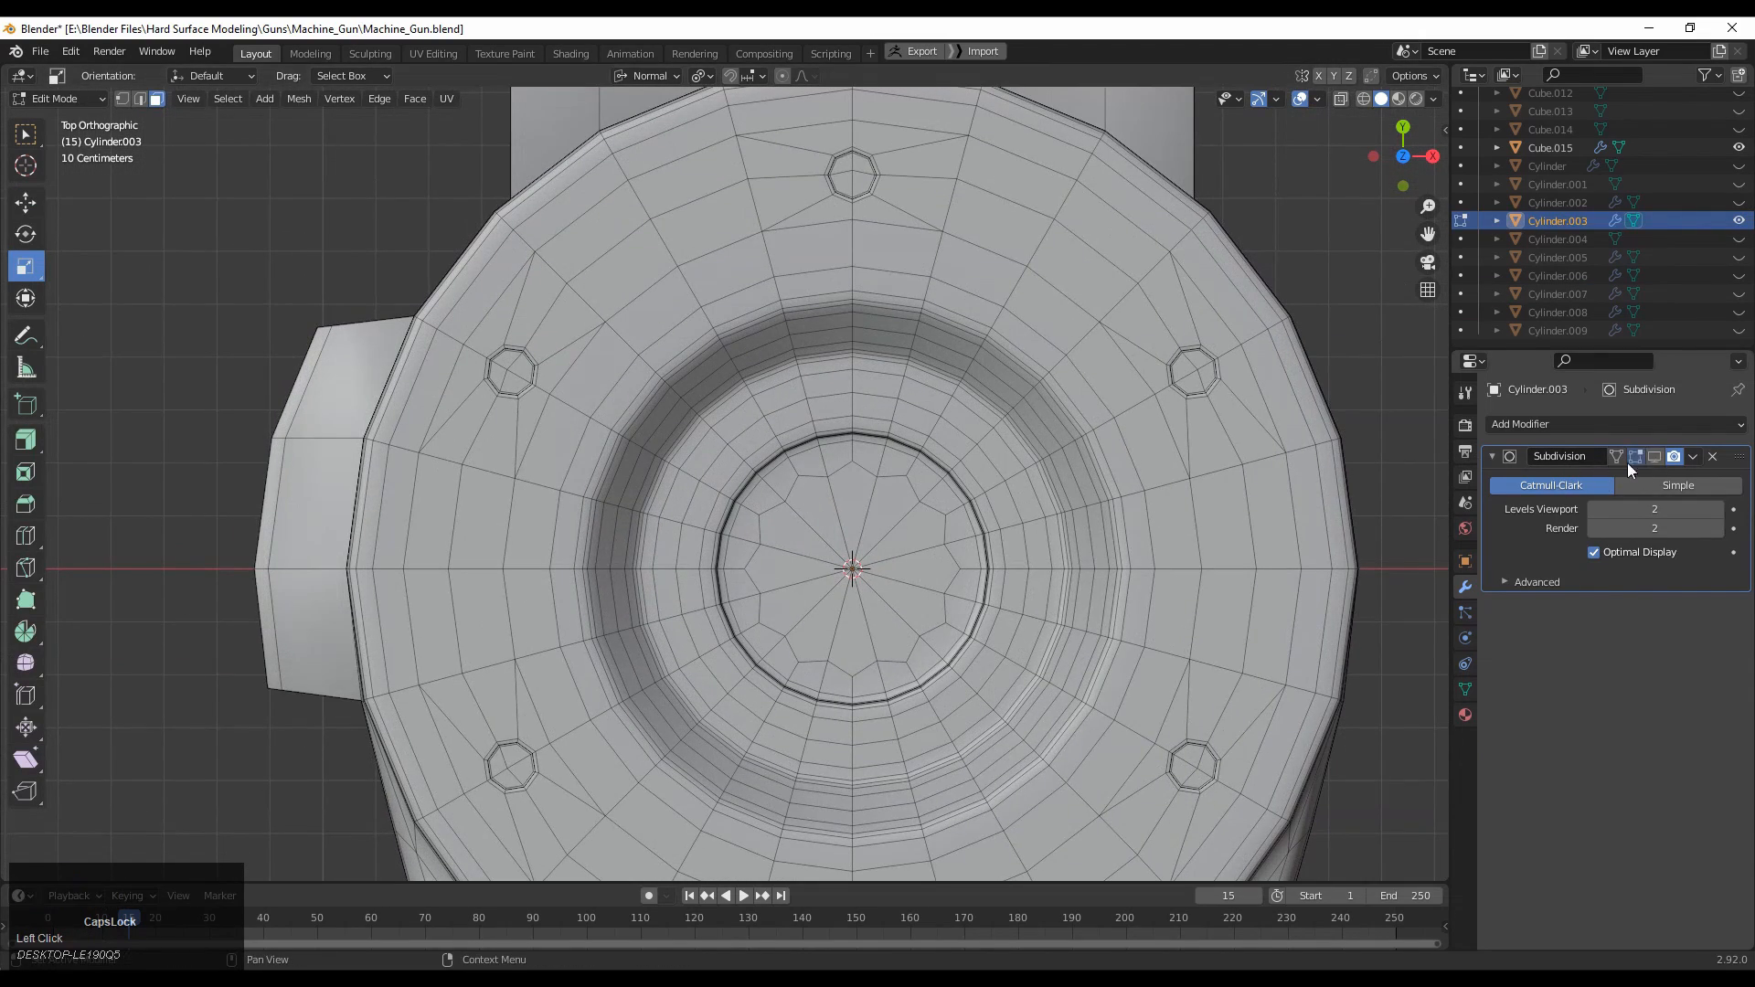
pyautogui.keyDown('ctrl'); pyautogui.moveTo(958, 570); pyautogui.dragTo(955, 467, button='middle'); pyautogui.keyUp('ctrl')
pyautogui.press('1')
pyautogui.keyDown('shift'); pyautogui.moveTo(960, 583); pyautogui.dragTo(917, 591, button='middle'); pyautogui.keyUp('shift')
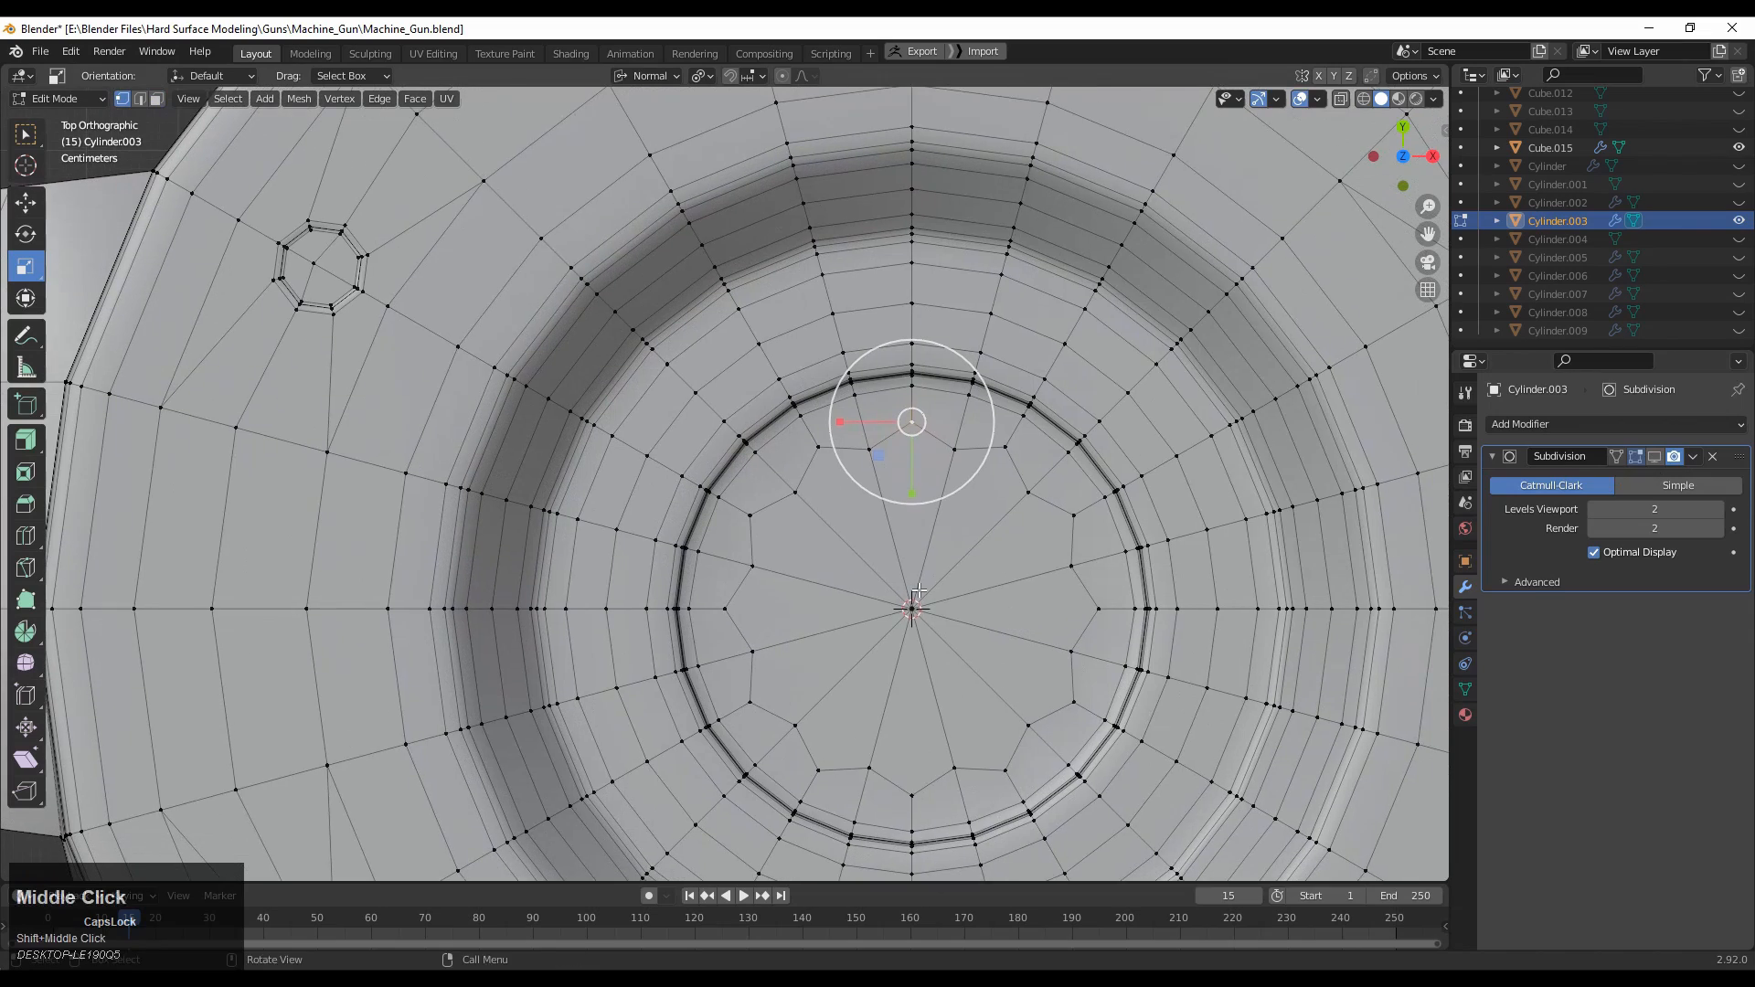
# Delete the faces that fan out around the centre vertex of the recessed disc.
pyautogui.moveTo(952, 549); pyautogui.dragTo(878, 645)
pyautogui.moveTo(877, 644); pyautogui.dragTo(937, 512, button='middle')
pyautogui.keyDown('shift'); pyautogui.moveTo(937, 512); pyautogui.dragTo(869, 569, button='middle'); pyautogui.keyUp('shift')
pyautogui.press('x')
pyautogui.click(867, 572)
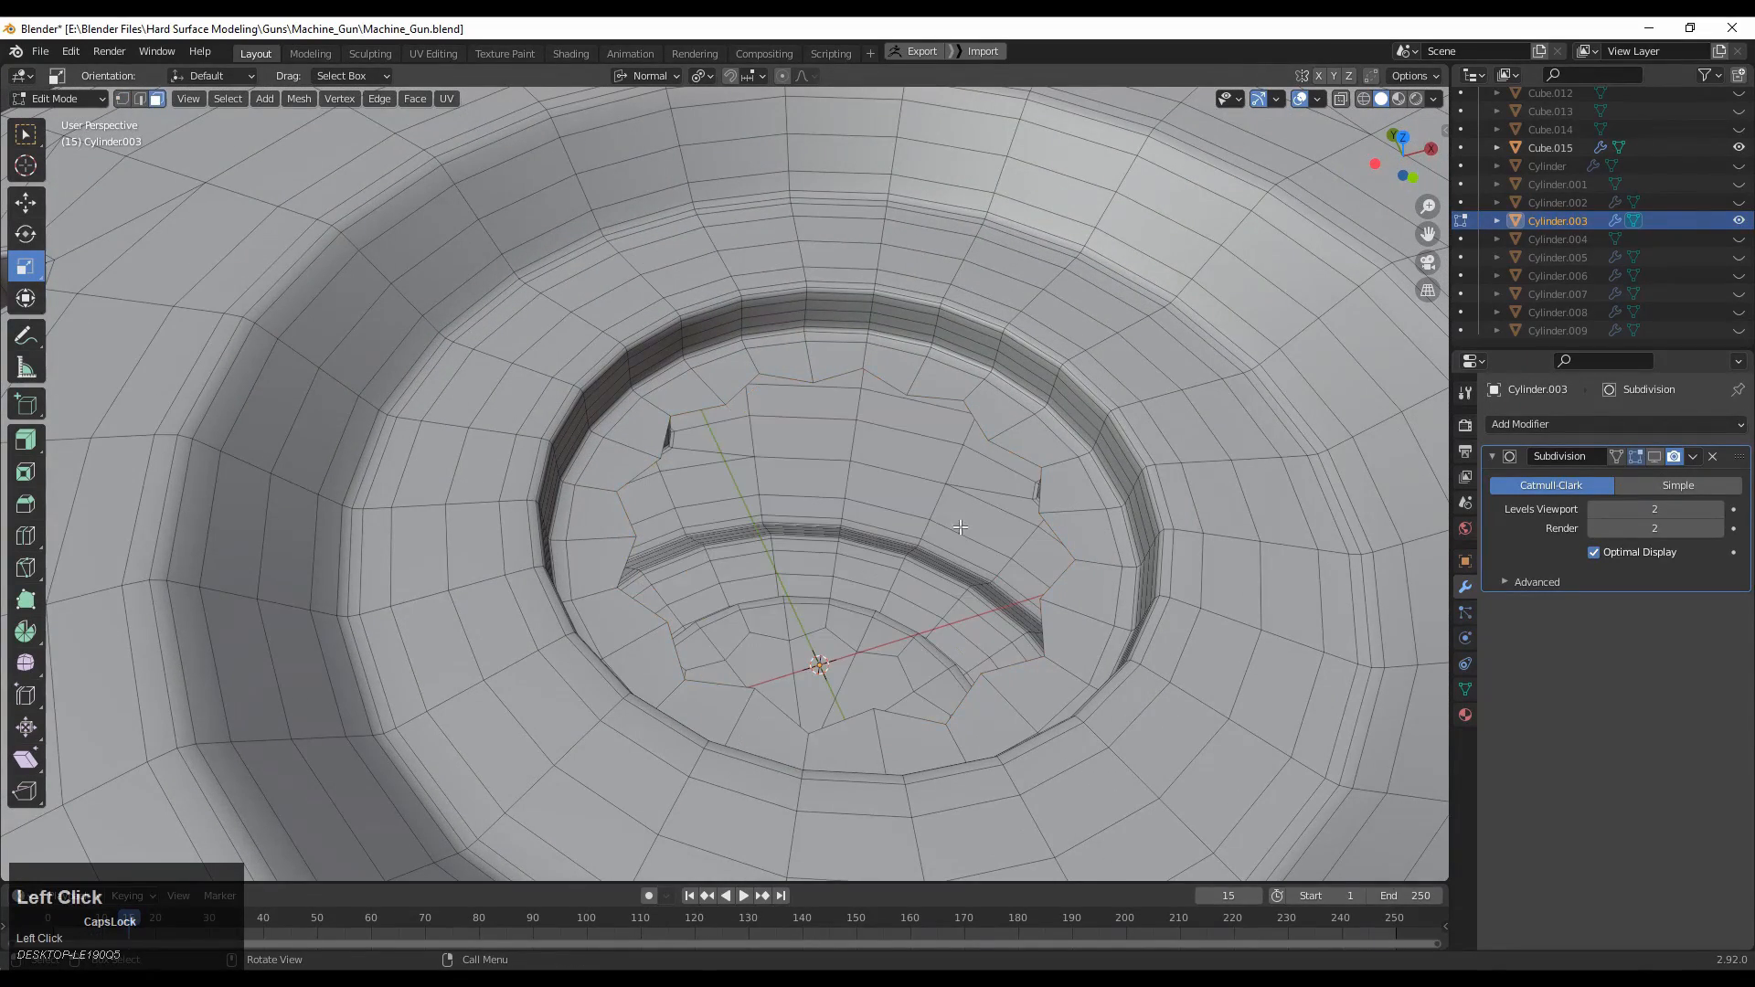
# Reshape the jagged edge loop around the central opening into a regular circle with LoopTools Circle.
pyautogui.press('2')
pyautogui.keyDown('alt'); pyautogui.click(845, 374); pyautogui.keyUp('alt')
pyautogui.rightClick(914, 377)
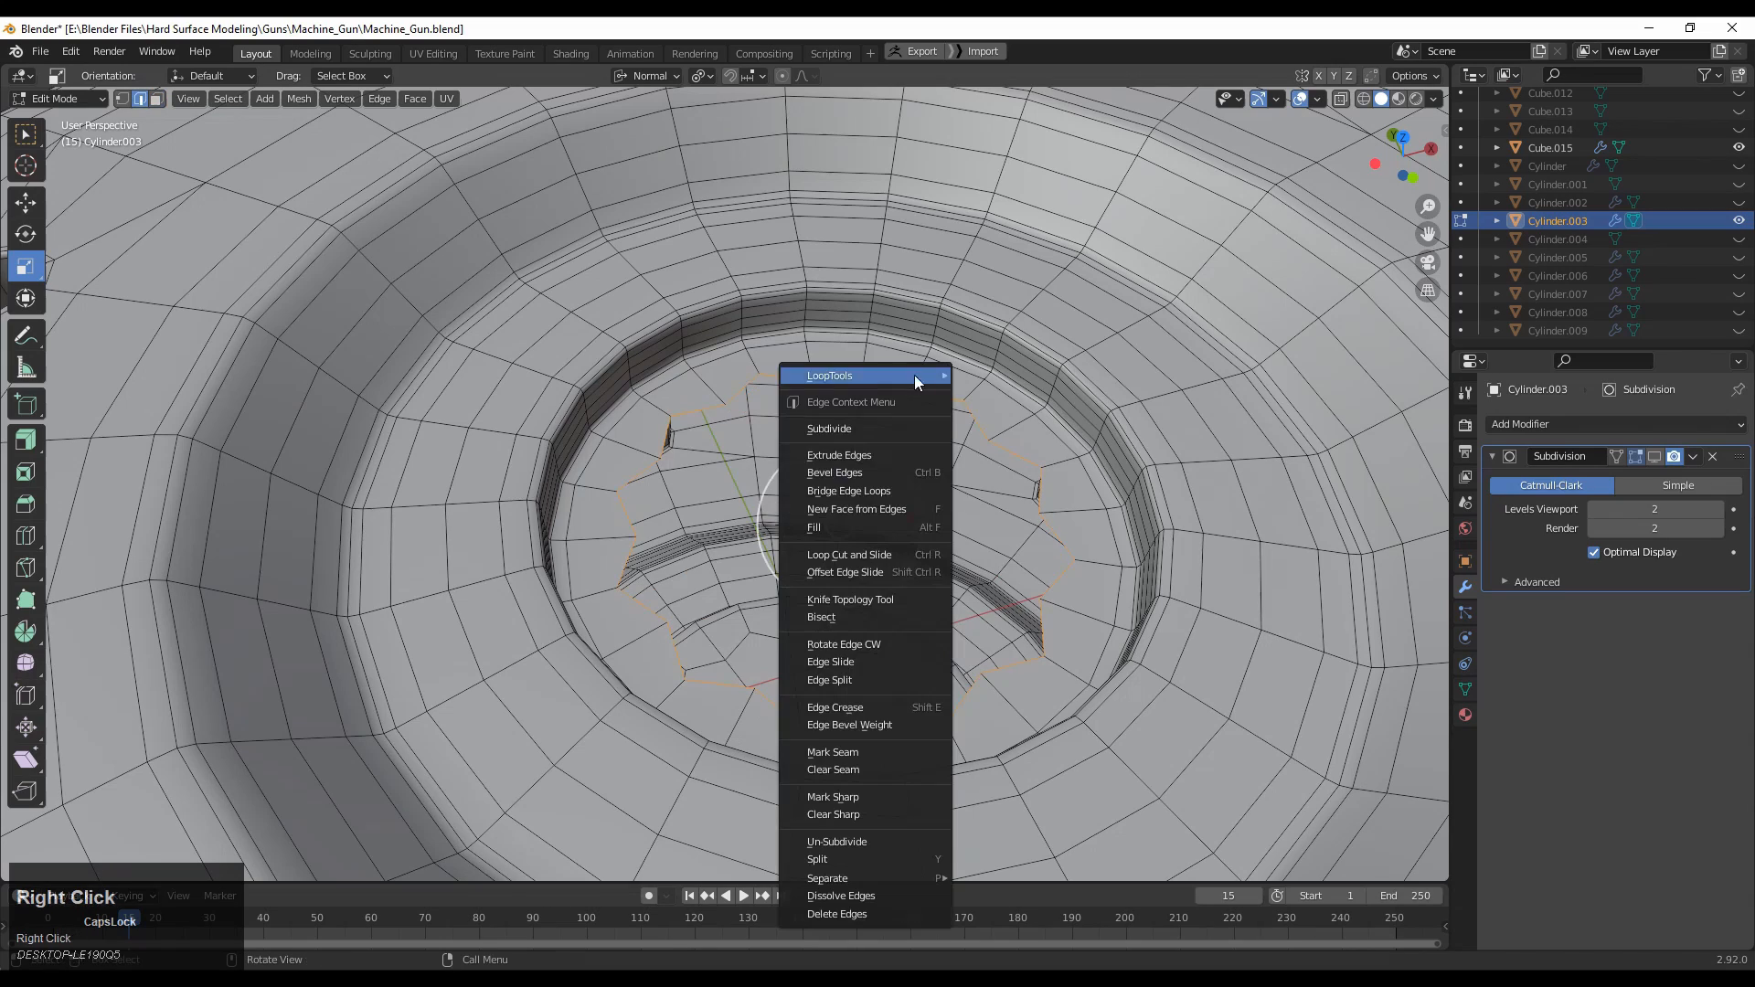
pyautogui.moveTo(901, 376)
pyautogui.click(997, 392)
pyautogui.moveTo(879, 372); pyautogui.dragTo(828, 459, button='middle')
pyautogui.click(1403, 149)
pyautogui.keyDown('shift'); pyautogui.moveTo(912, 388); pyautogui.dragTo(916, 377, button='middle'); pyautogui.keyUp('shift')
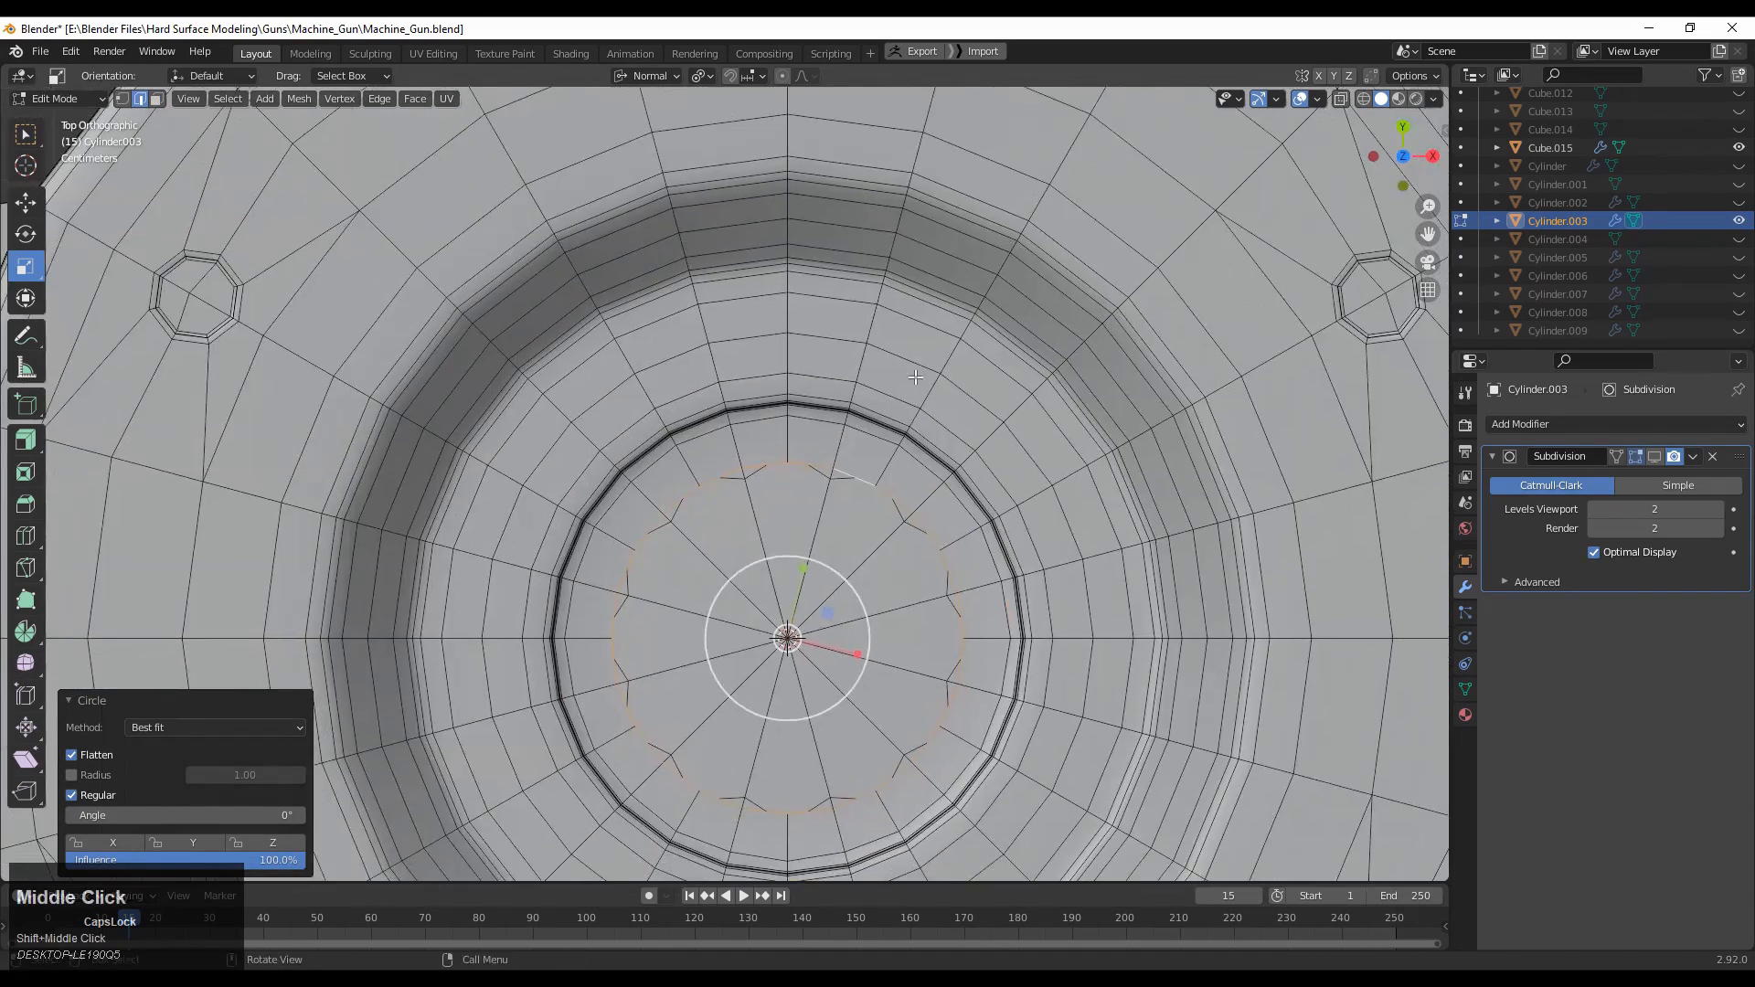
# Close the circular opening with Grid Fill and show the Subdivision modifier in the viewport again.
pyautogui.press('1')
pyautogui.moveTo(871, 491); pyautogui.dragTo(878, 304, button='middle')
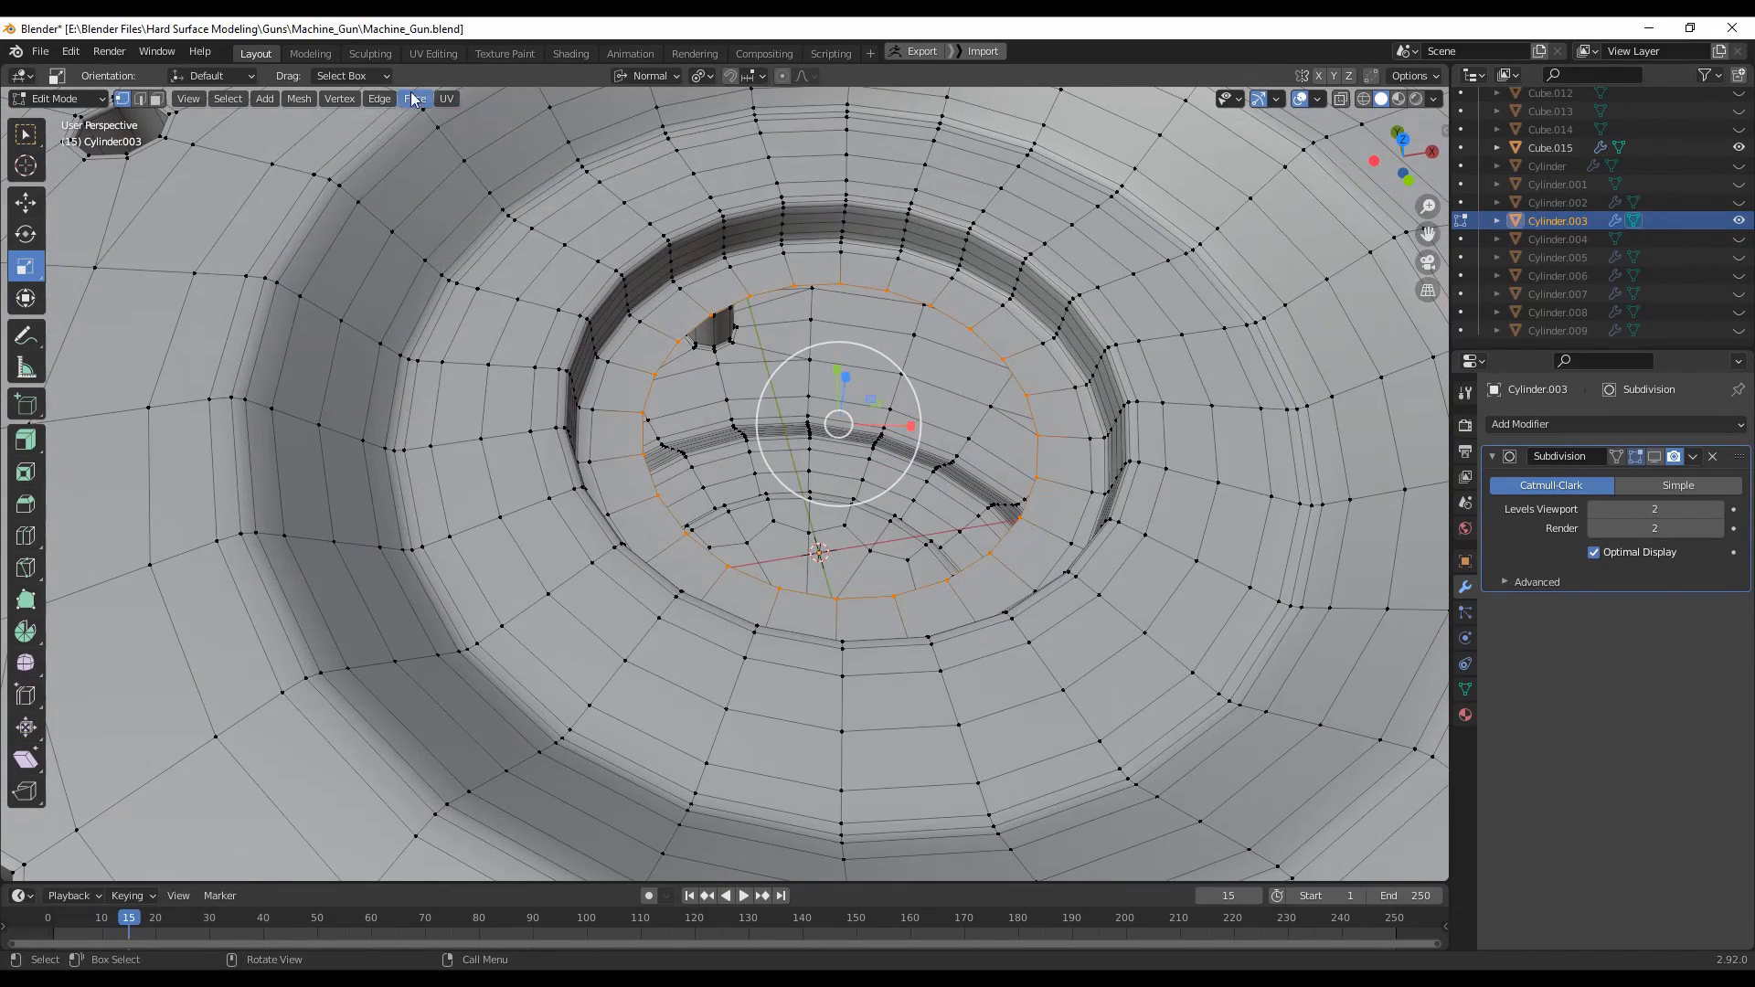
pyautogui.click(298, 100)
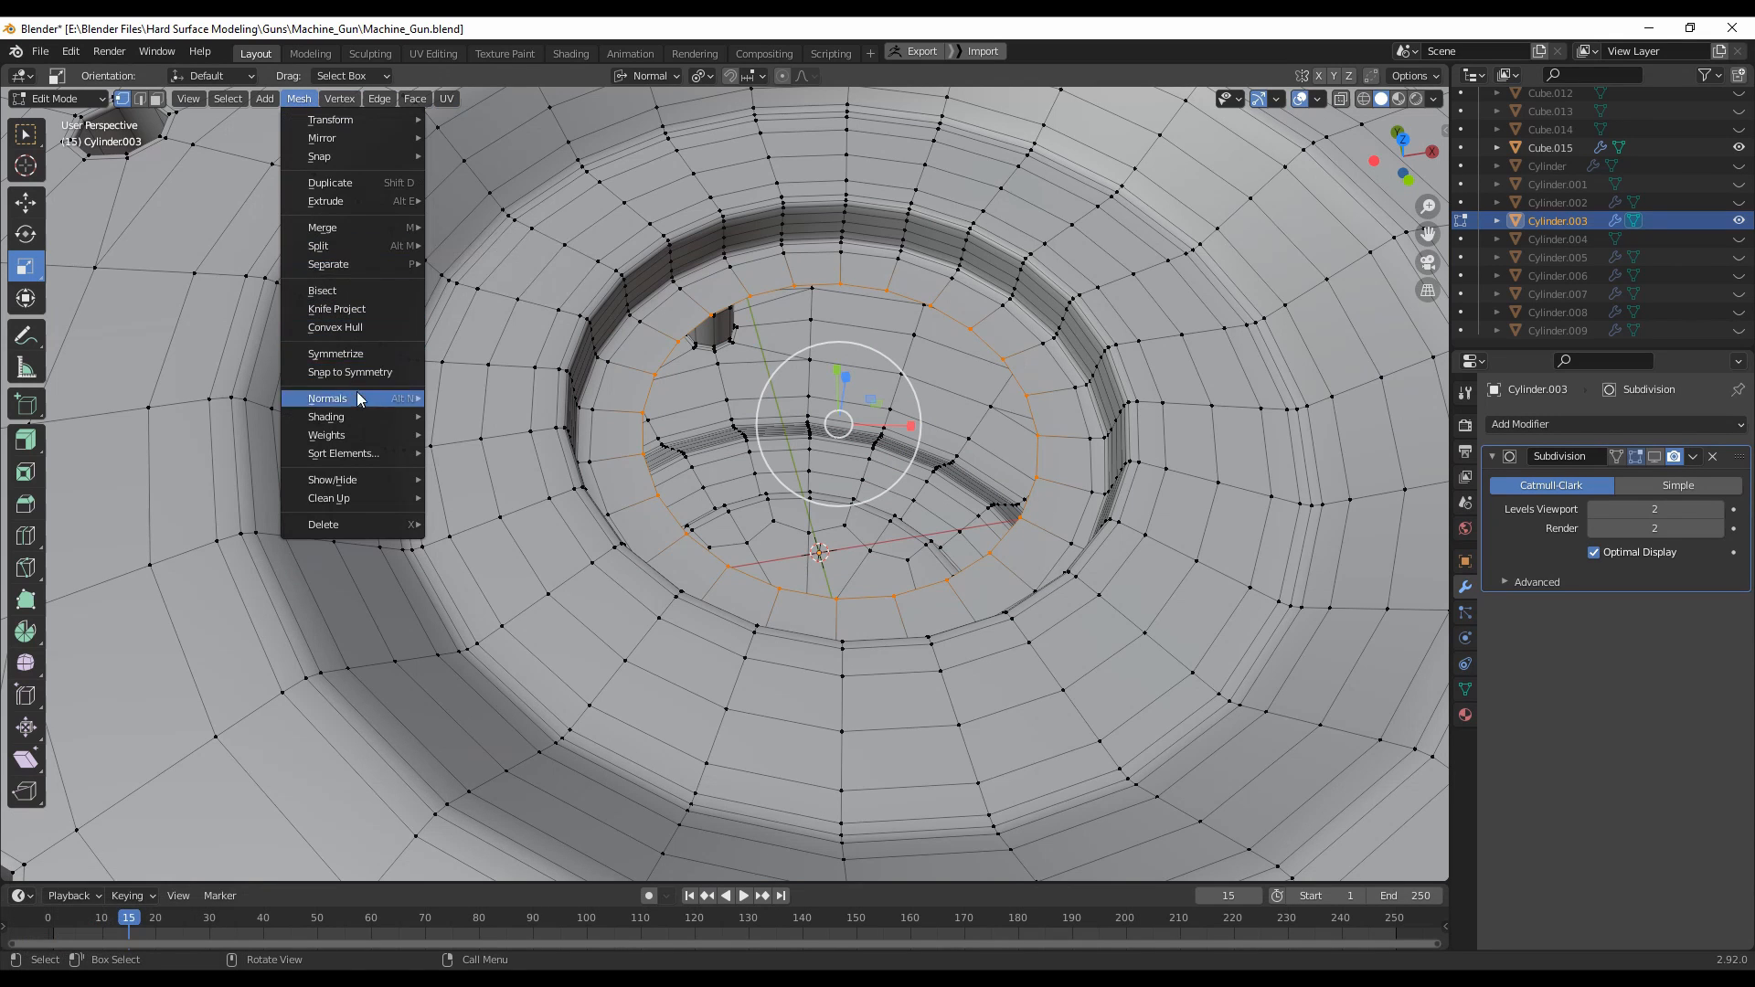
pyautogui.click(415, 99)
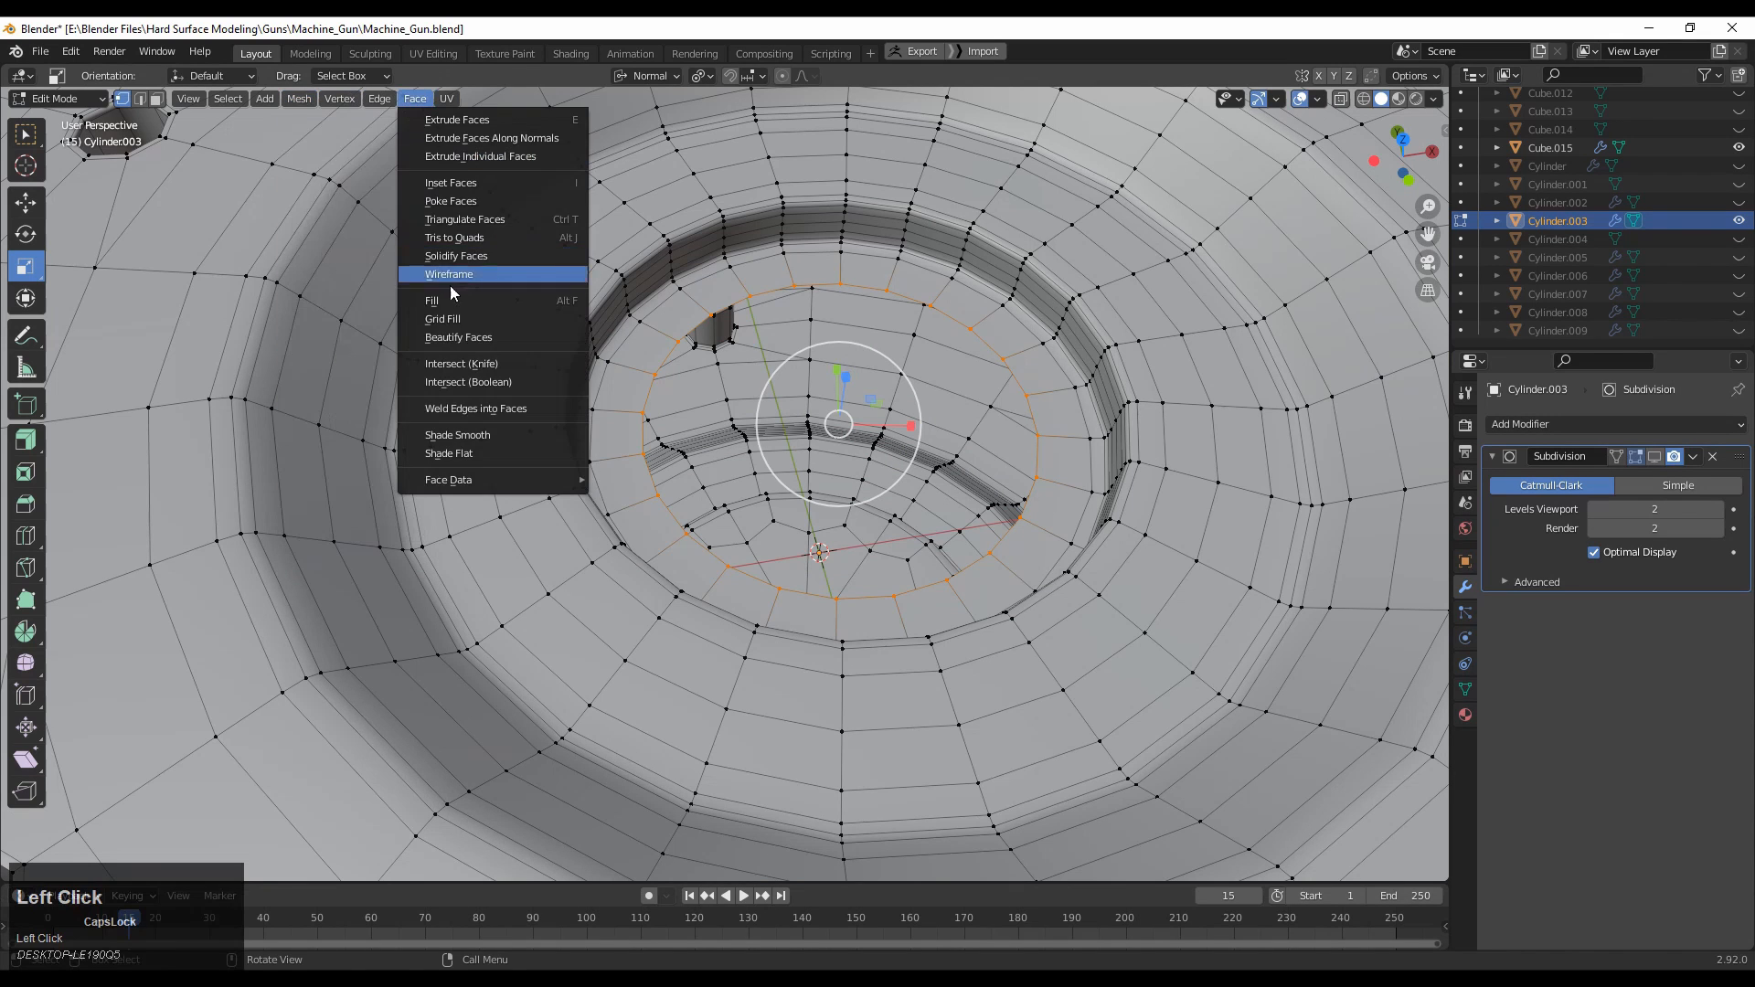
pyautogui.click(457, 318)
pyautogui.moveTo(457, 320); pyautogui.dragTo(994, 471, button='middle')
pyautogui.press('Tab')
pyautogui.press('Tab')
pyautogui.click(1654, 456)
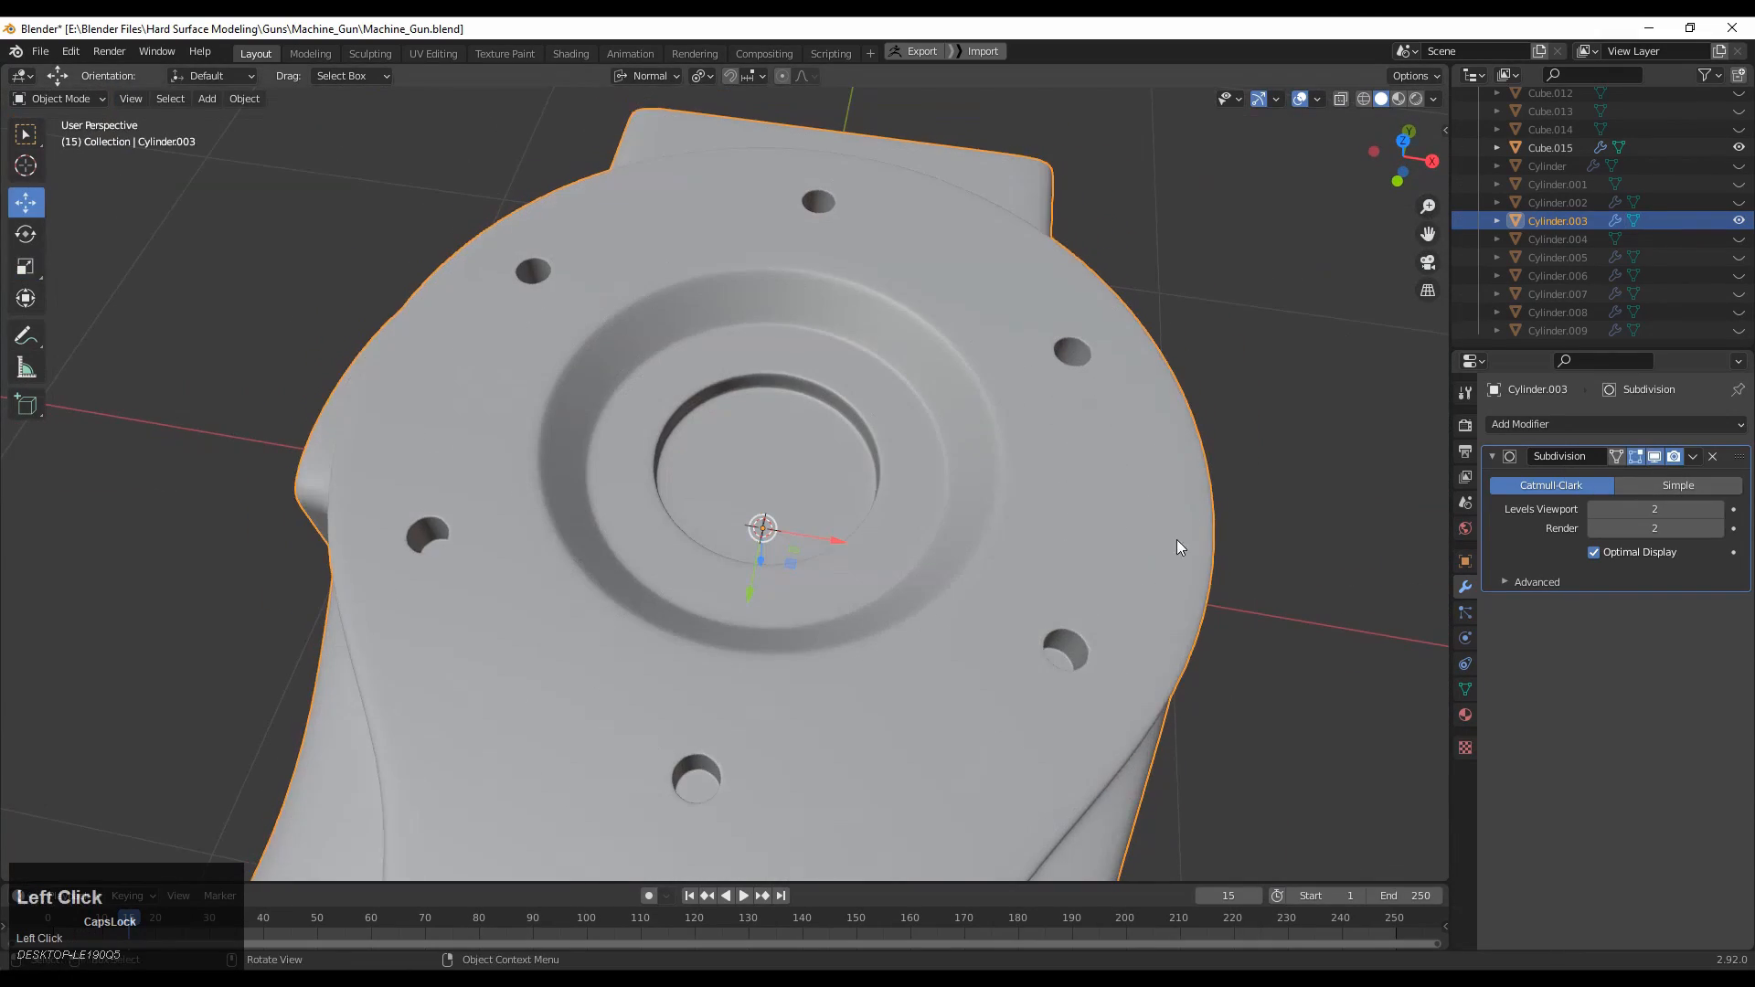
# Symmetrize the curved part's entire mesh, return to Object Mode, save the file and deselect the part.
pyautogui.press('Tab')
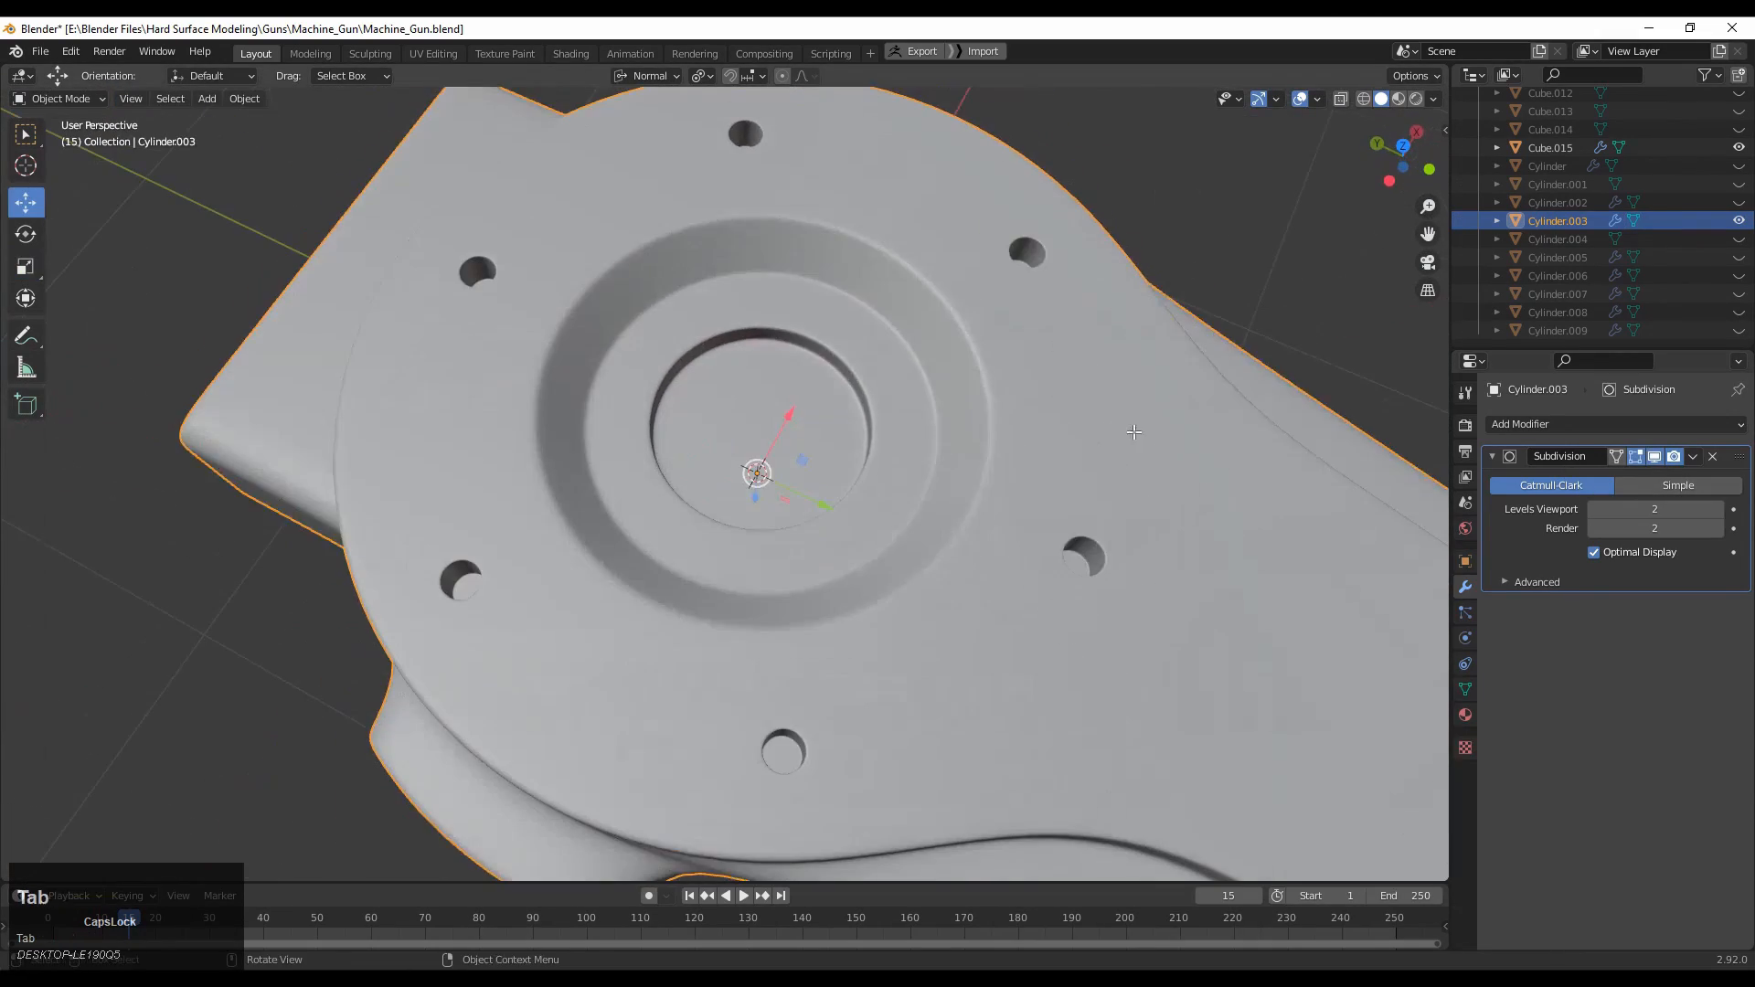
pyautogui.press('Tab')
pyautogui.moveTo(1133, 431); pyautogui.dragTo(880, 345, button='middle')
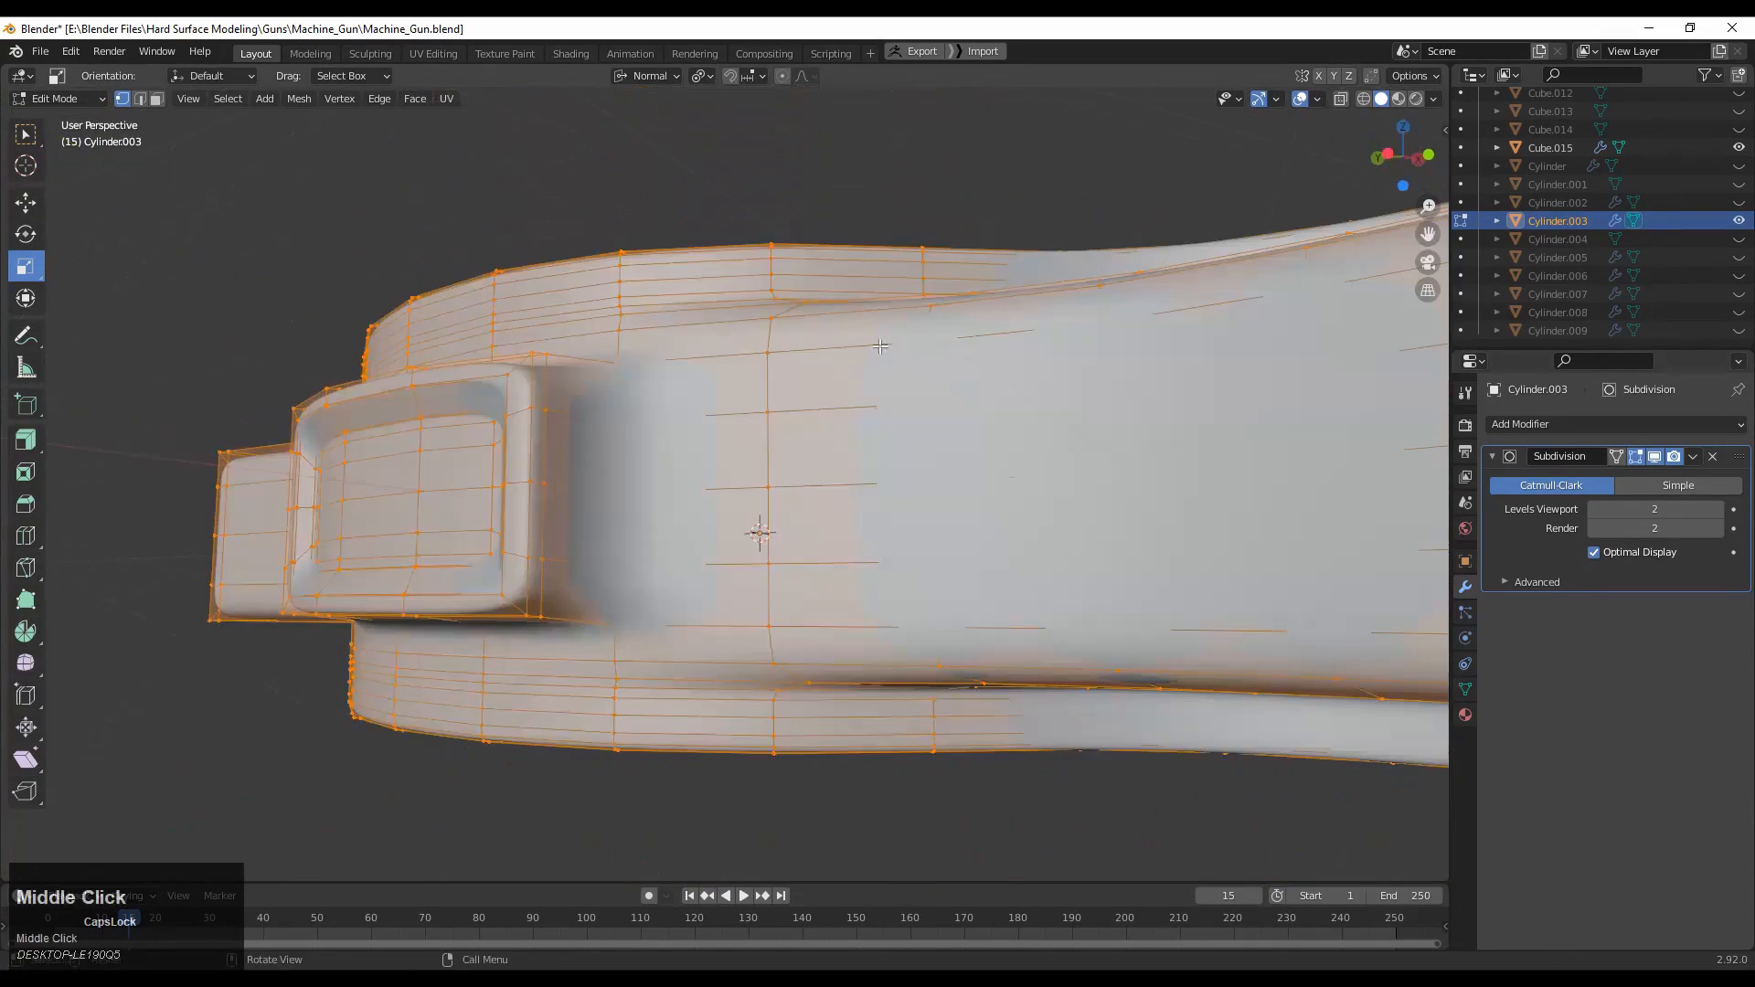
pyautogui.click(297, 101)
pyautogui.click(348, 357)
pyautogui.moveTo(348, 356); pyautogui.dragTo(576, 539, button='middle')
pyautogui.press('Tab')
pyautogui.moveTo(722, 393); pyautogui.dragTo(658, 472, button='middle')
pyautogui.scroll(-7, 711, 470)
pyautogui.click(1018, 443)
pyautogui.moveTo(1018, 442); pyautogui.dragTo(903, 410, button='middle')
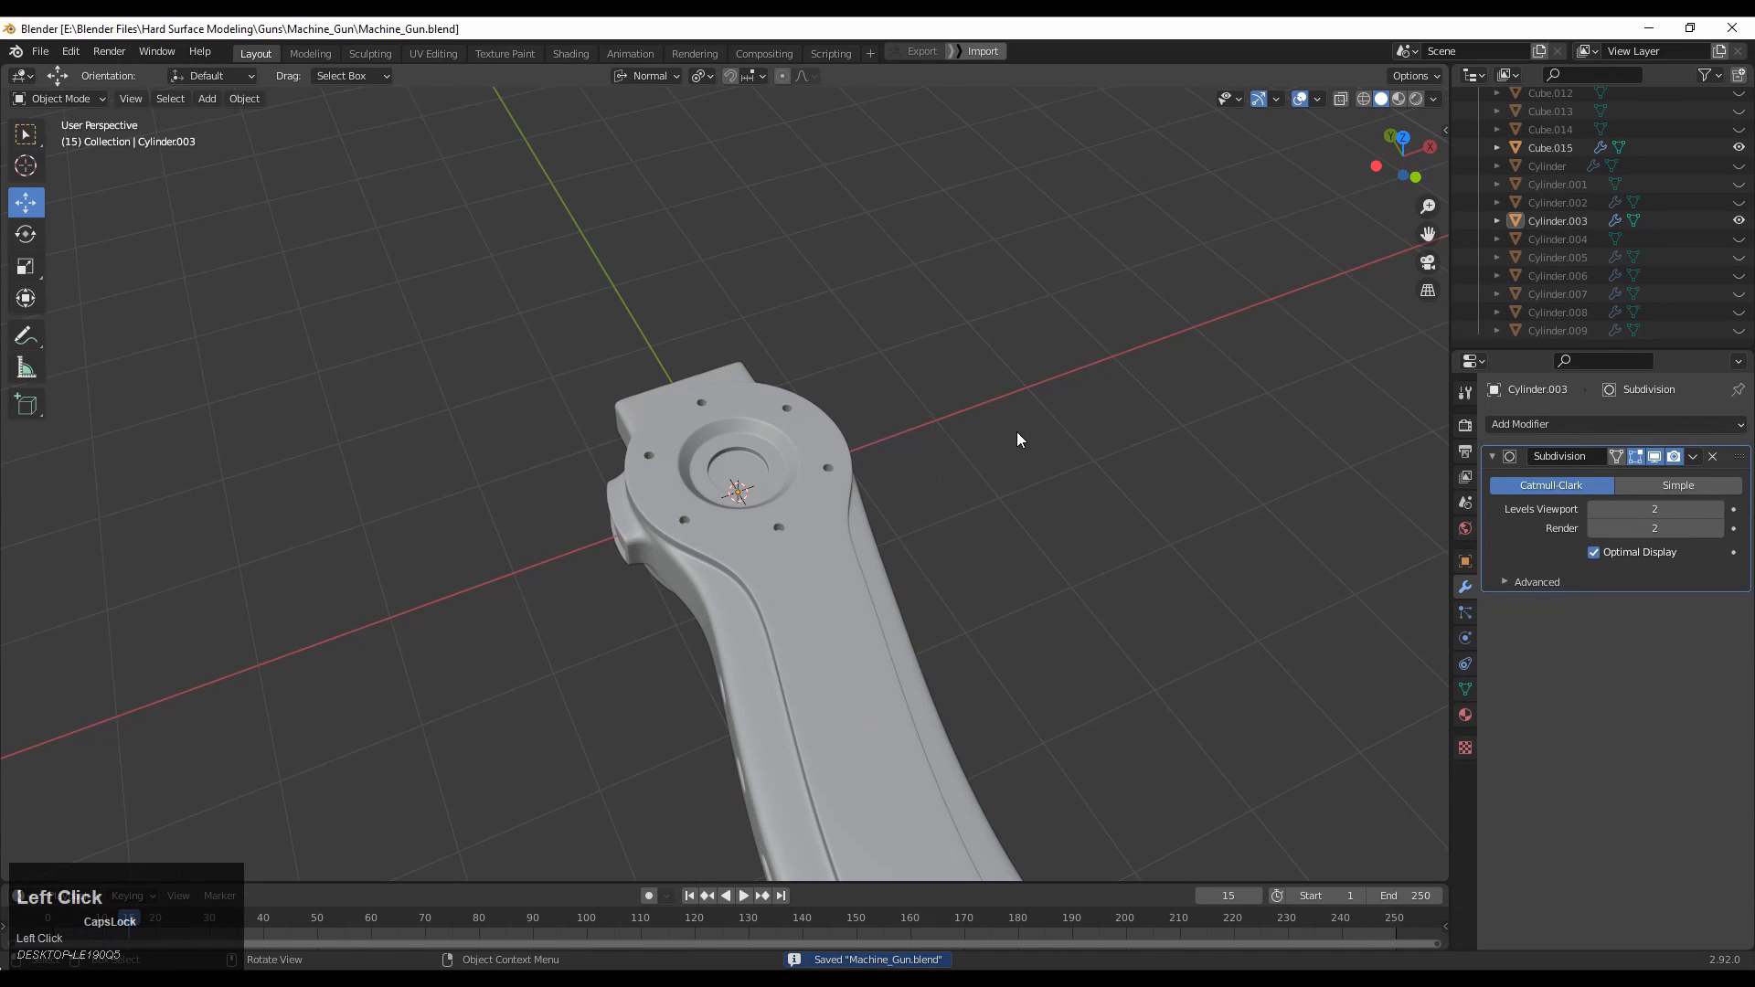
# Add a bolt at the origin with the Phillips bit type and the Dome head.
pyautogui.moveTo(1020, 439); pyautogui.dragTo(804, 548, button='middle')
pyautogui.hotkey('shift', 'a')
pyautogui.moveTo(853, 407)
pyautogui.click(913, 627)
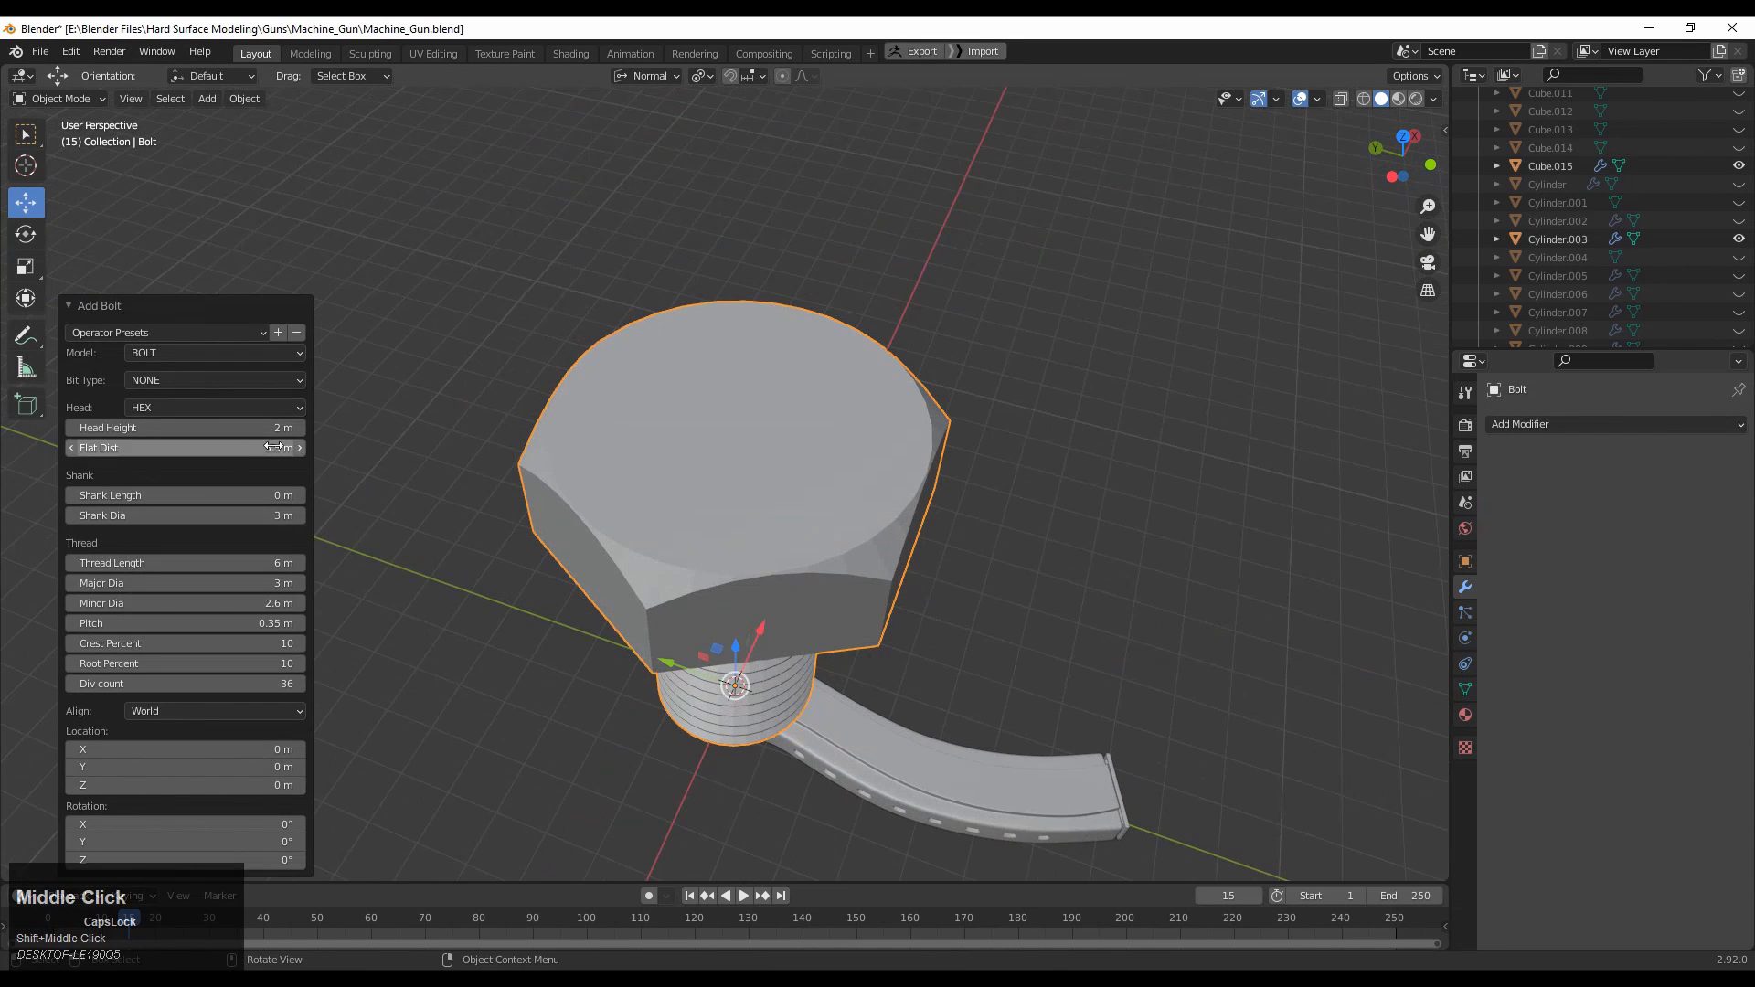
pyautogui.click(294, 382)
pyautogui.click(282, 420)
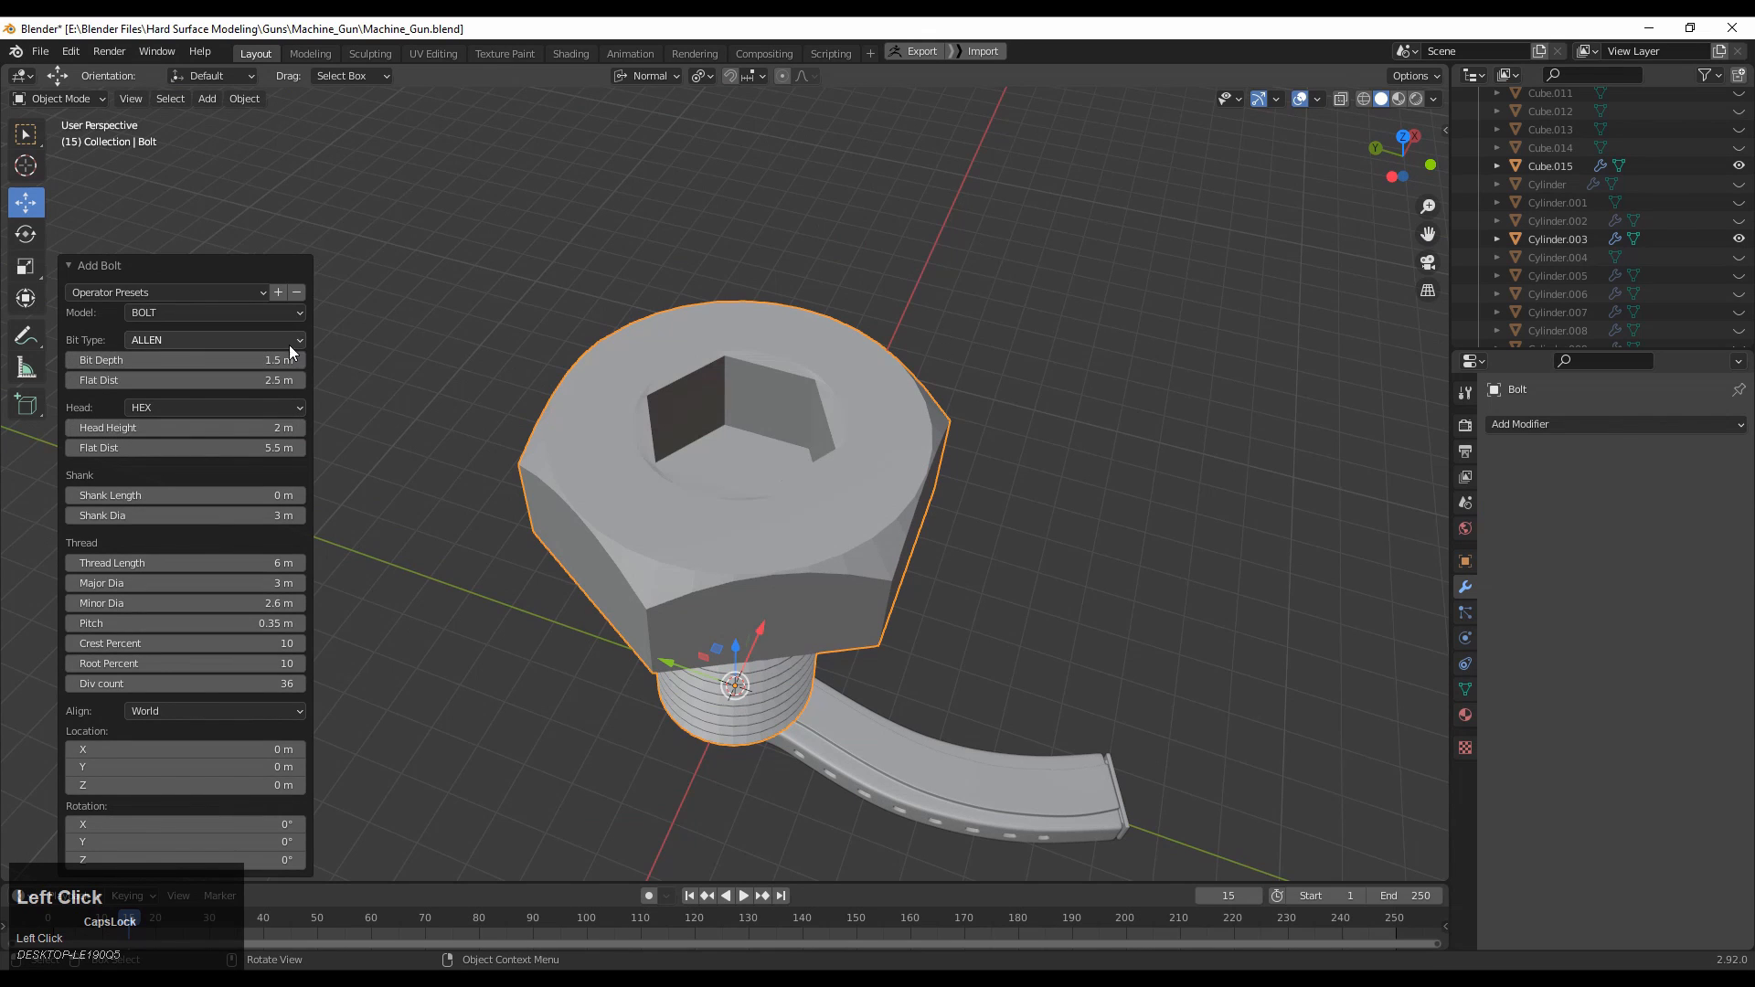
pyautogui.click(285, 313)
pyautogui.click(238, 346)
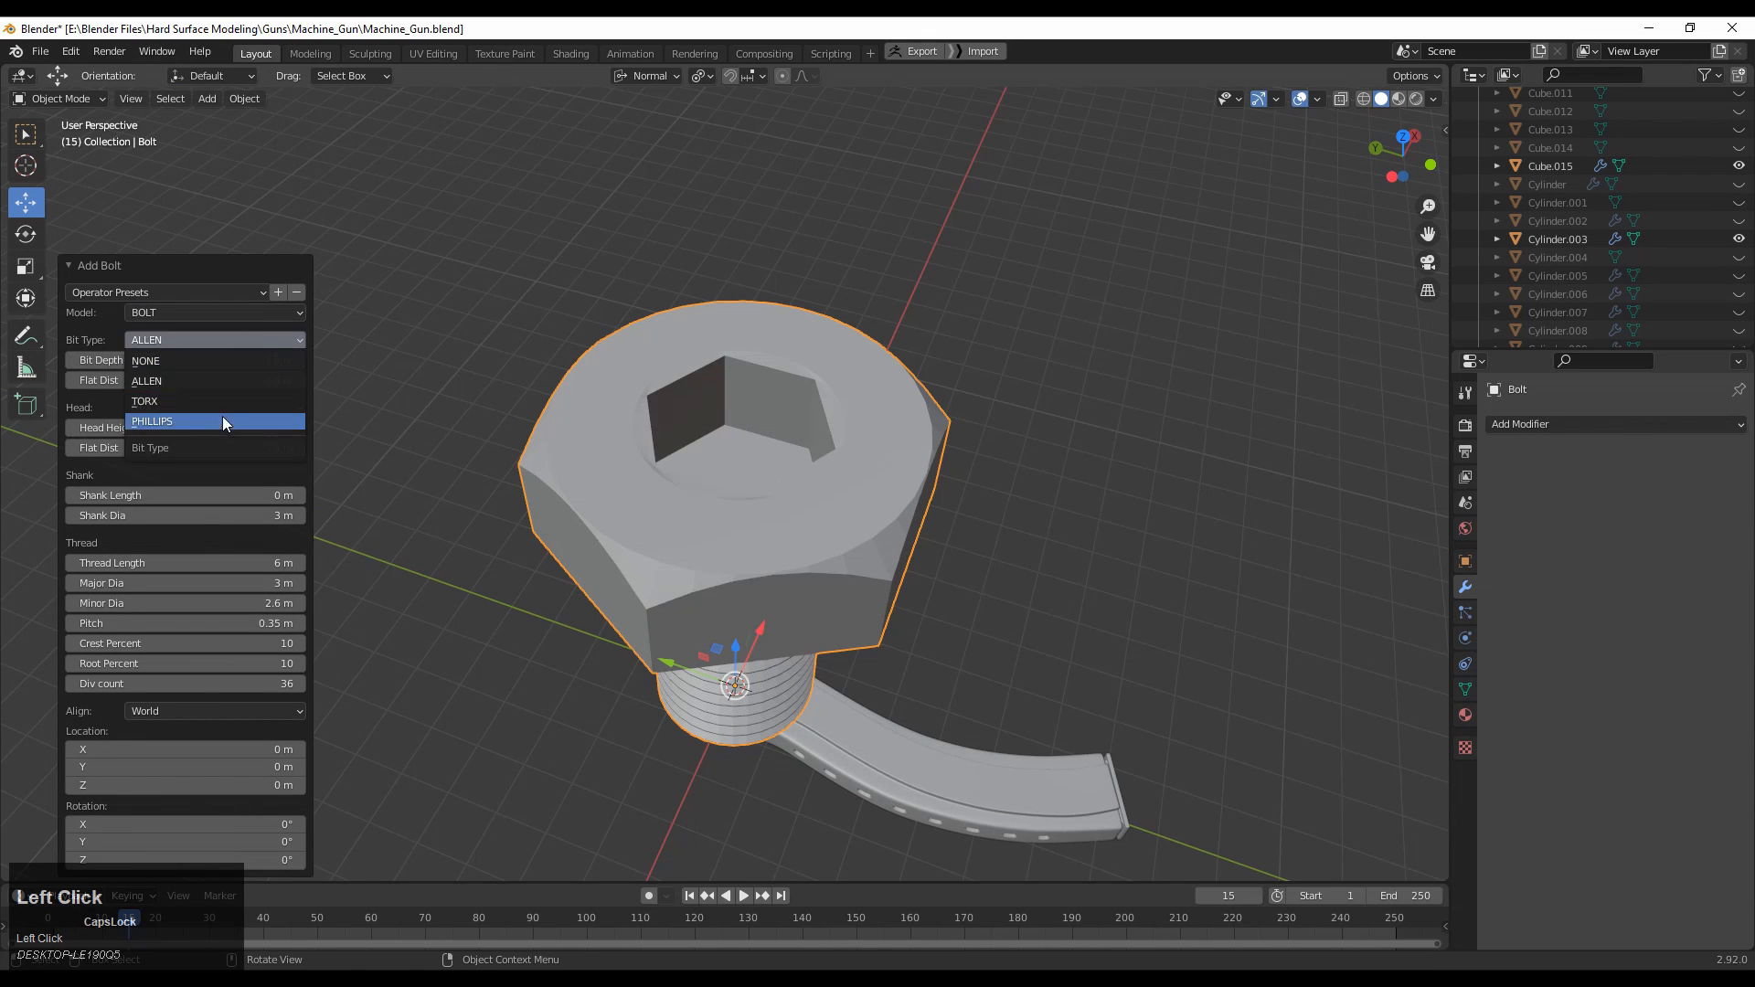
pyautogui.click(222, 417)
pyautogui.click(183, 407)
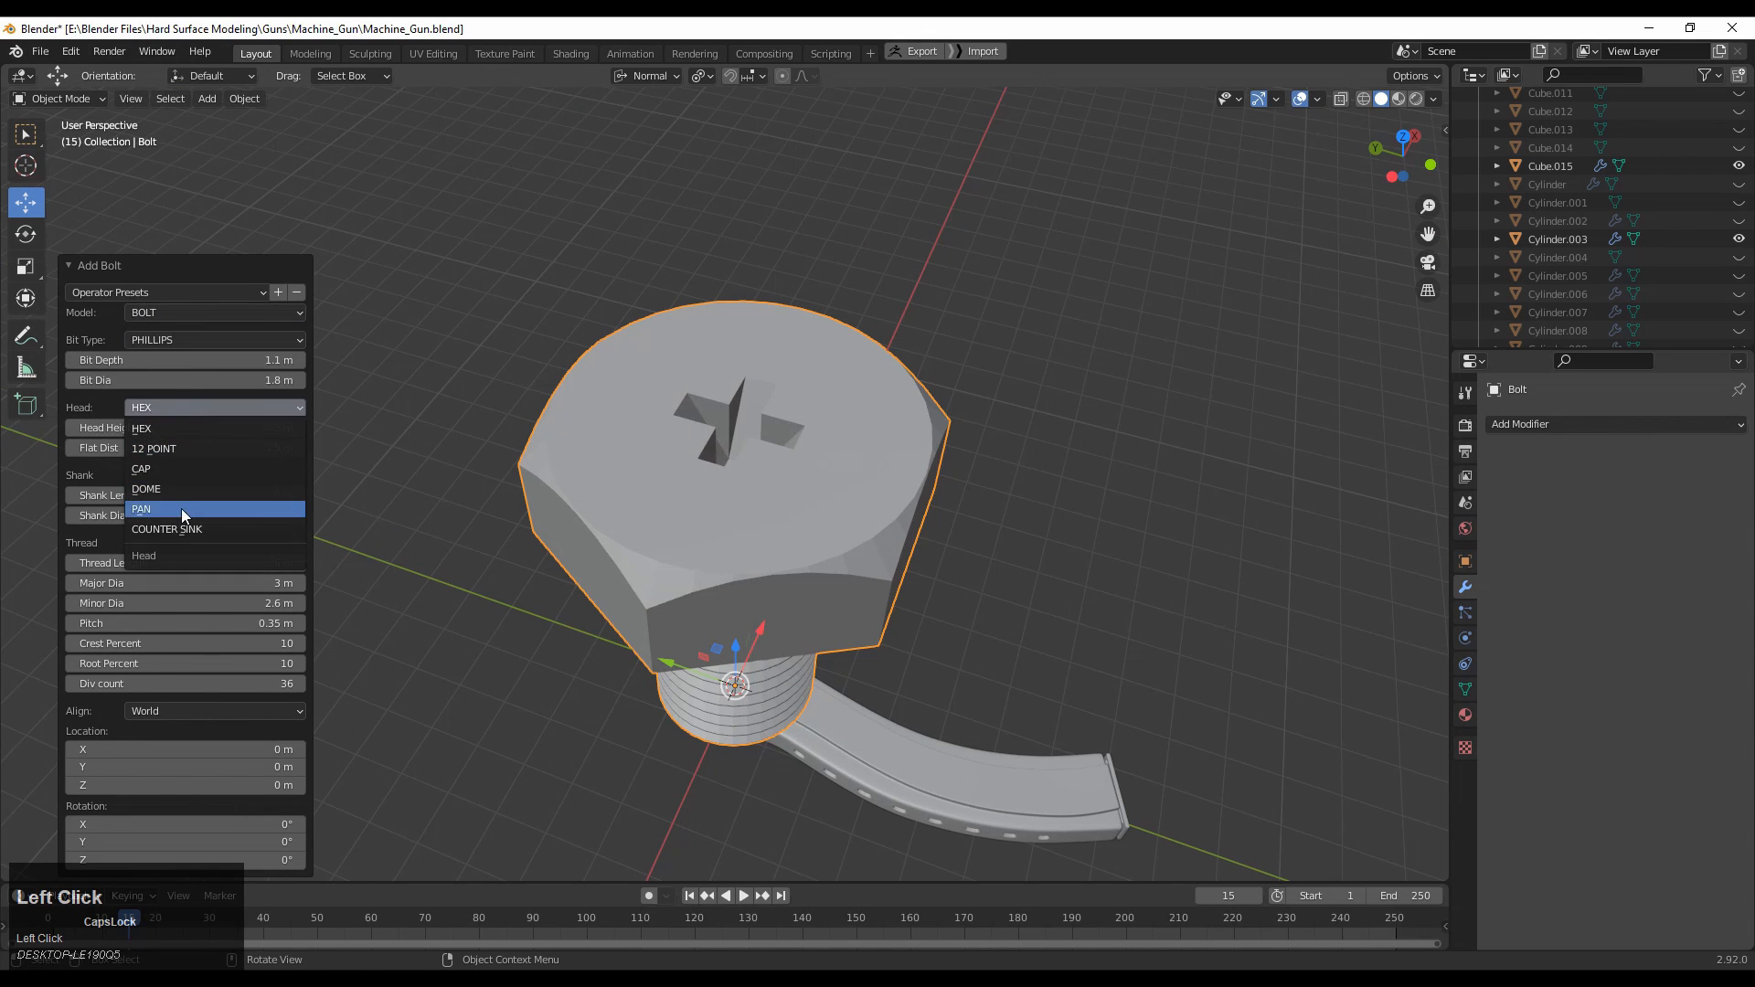
pyautogui.click(182, 479)
pyautogui.moveTo(605, 475); pyautogui.dragTo(941, 493, button='middle')
# Scale the bolt down to suit the central recess of the curved part, finishing with a factor of 0.5.
pyautogui.press('s')
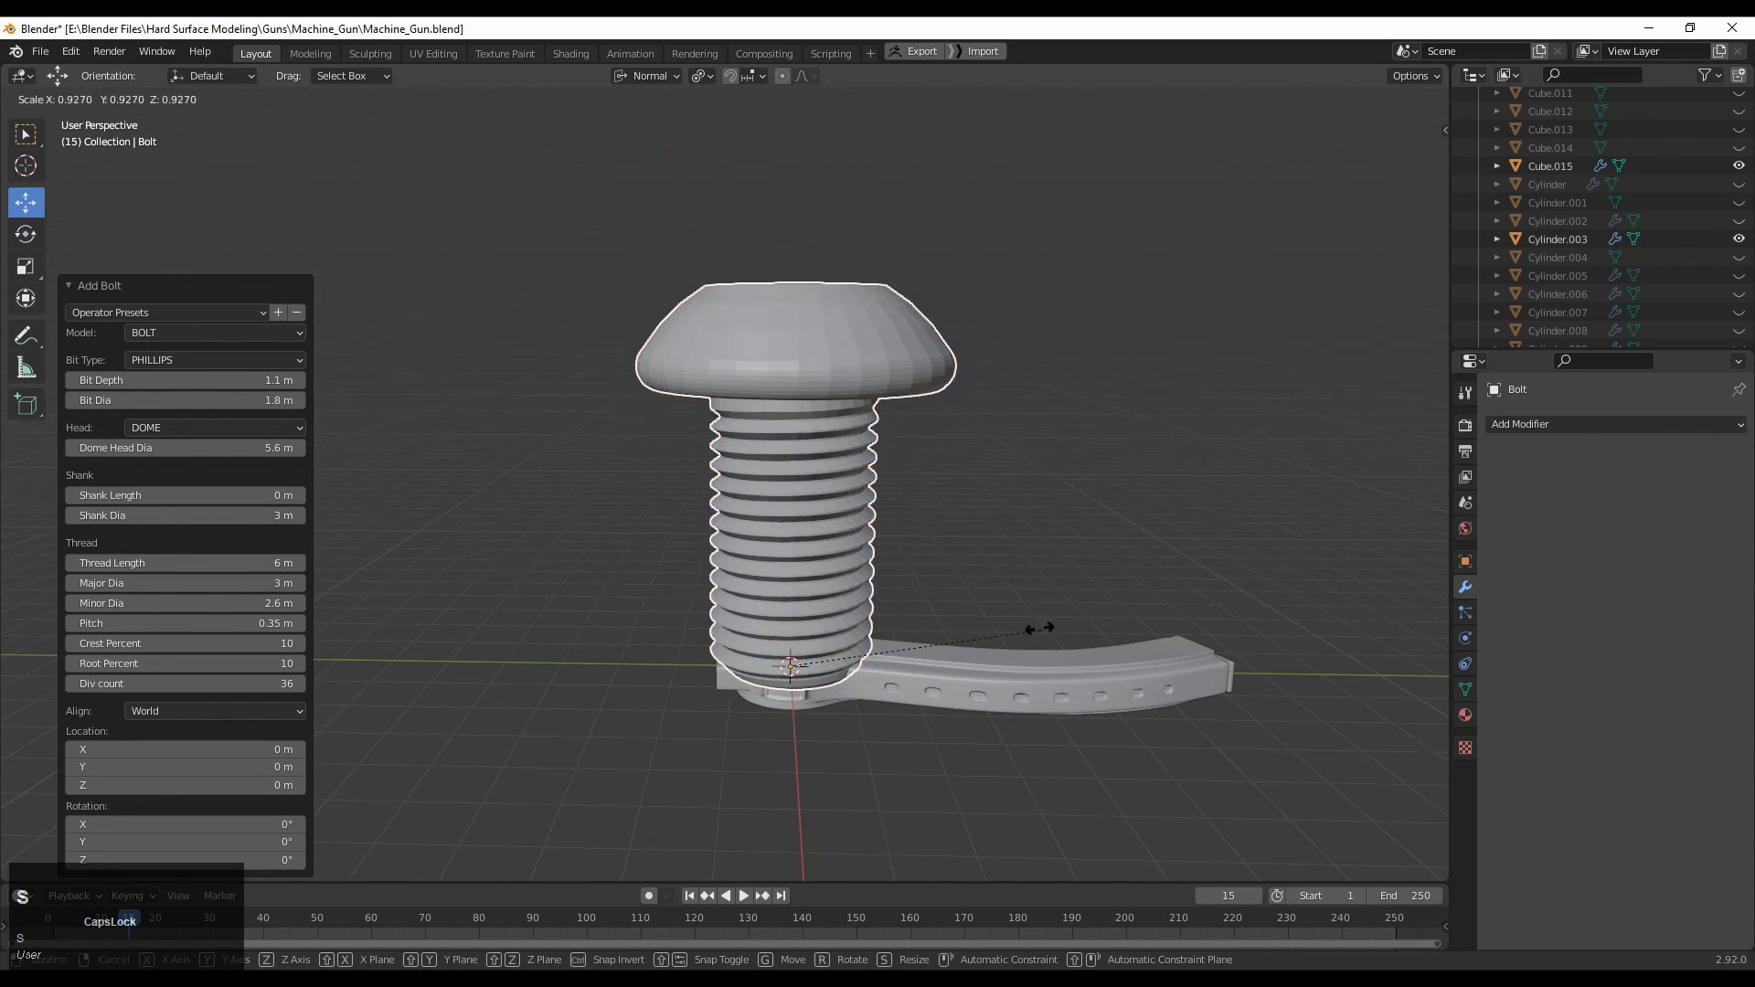
pyautogui.click(813, 698)
pyautogui.keyDown('shift'); pyautogui.moveTo(849, 659); pyautogui.dragTo(830, 498, button='middle'); pyautogui.keyUp('shift')
pyautogui.keyDown('ctrl'); pyautogui.moveTo(832, 499); pyautogui.dragTo(855, 589, button='middle'); pyautogui.keyUp('ctrl')
pyautogui.press('s')
pyautogui.keyDown('ctrl'); pyautogui.click(946, 523); pyautogui.keyUp('ctrl')
pyautogui.keyDown('shift'); pyautogui.moveTo(854, 590); pyautogui.dragTo(832, 640, button='middle'); pyautogui.keyUp('shift')
pyautogui.keyDown('shift'); pyautogui.moveTo(831, 639); pyautogui.dragTo(784, 560, button='middle'); pyautogui.keyUp('shift')
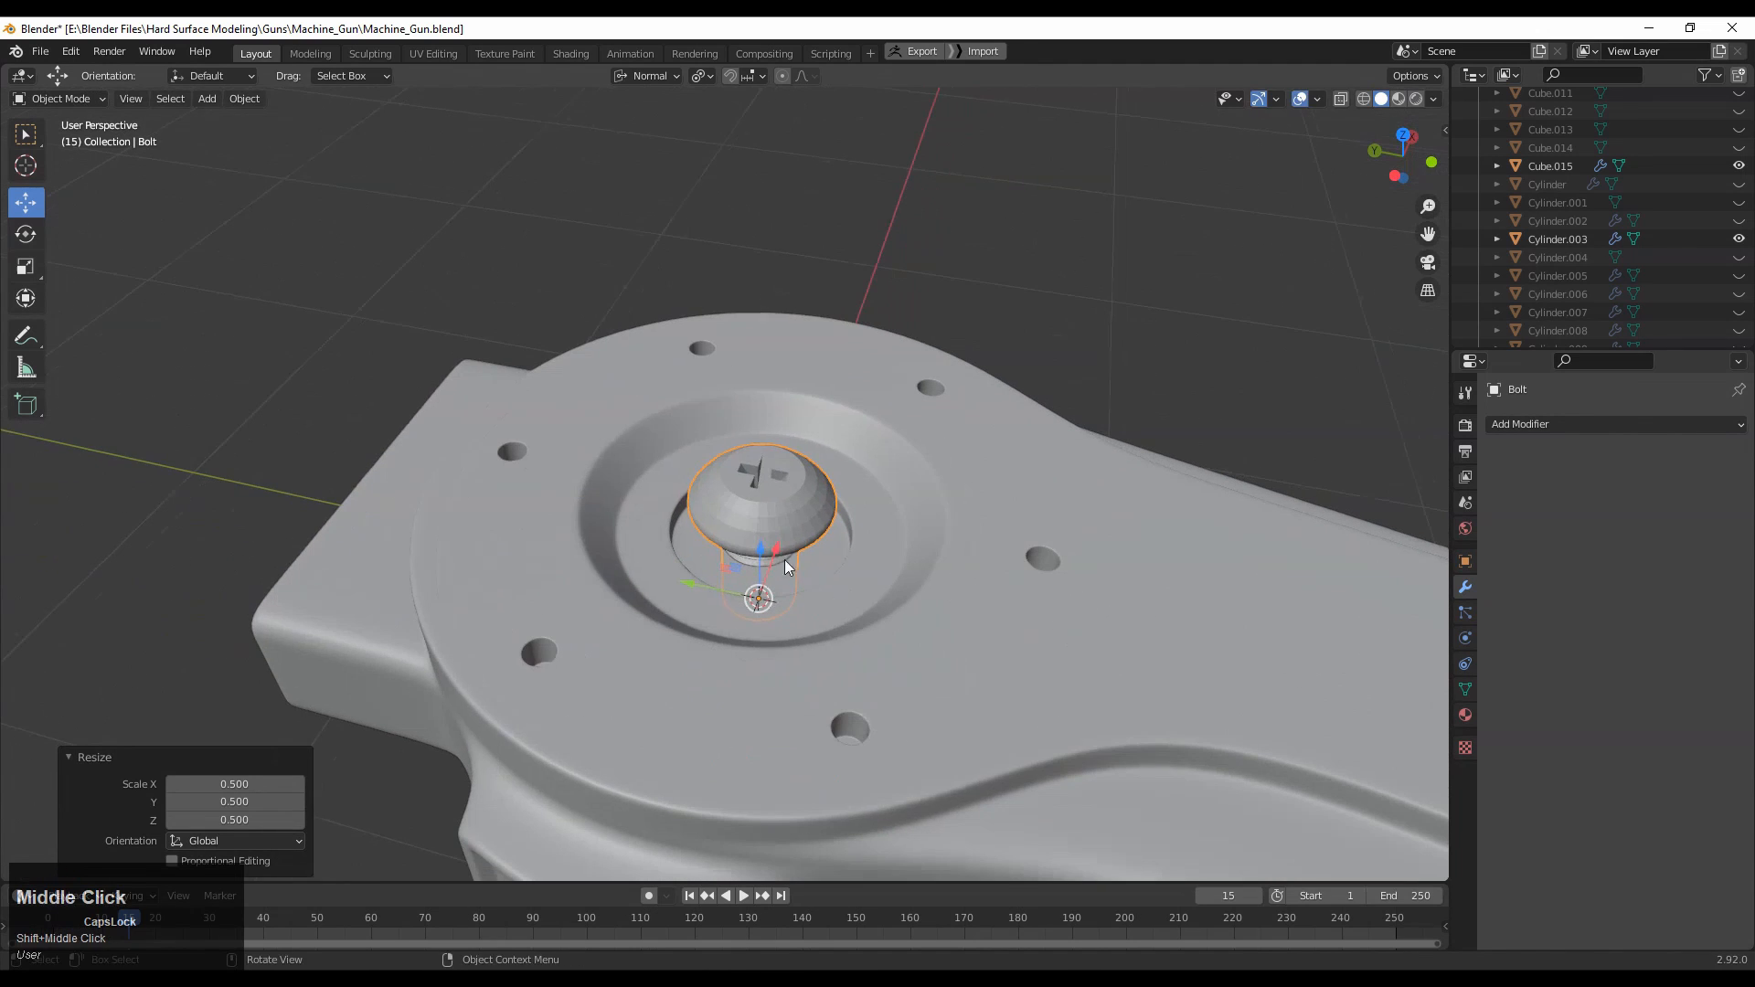
pyautogui.moveTo(777, 561); pyautogui.dragTo(774, 571)
pyautogui.moveTo(782, 577); pyautogui.dragTo(737, 517, button='middle')
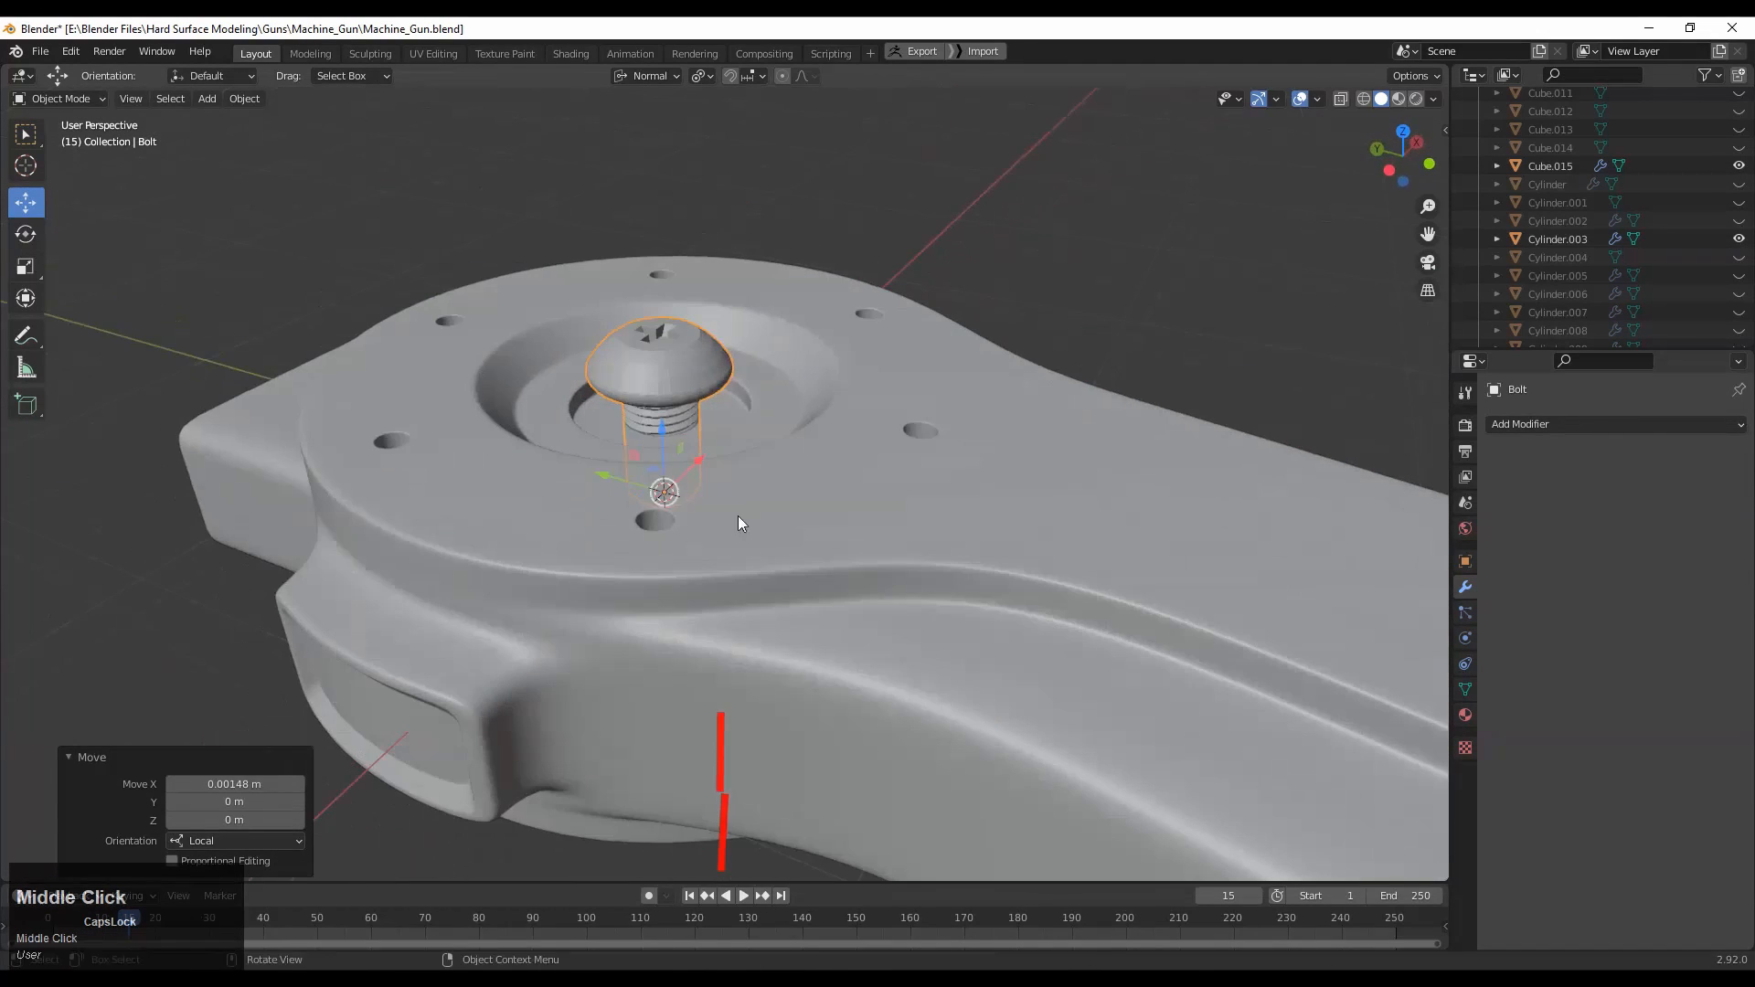
pyautogui.hotkey('ctrl', 'z')
# Lower the bolt about 0.16 m into the central recess and scale it by 1.2 on all axes except Z.
pyautogui.moveTo(661, 426); pyautogui.dragTo(659, 481)
pyautogui.moveTo(663, 482); pyautogui.dragTo(869, 455, button='middle')
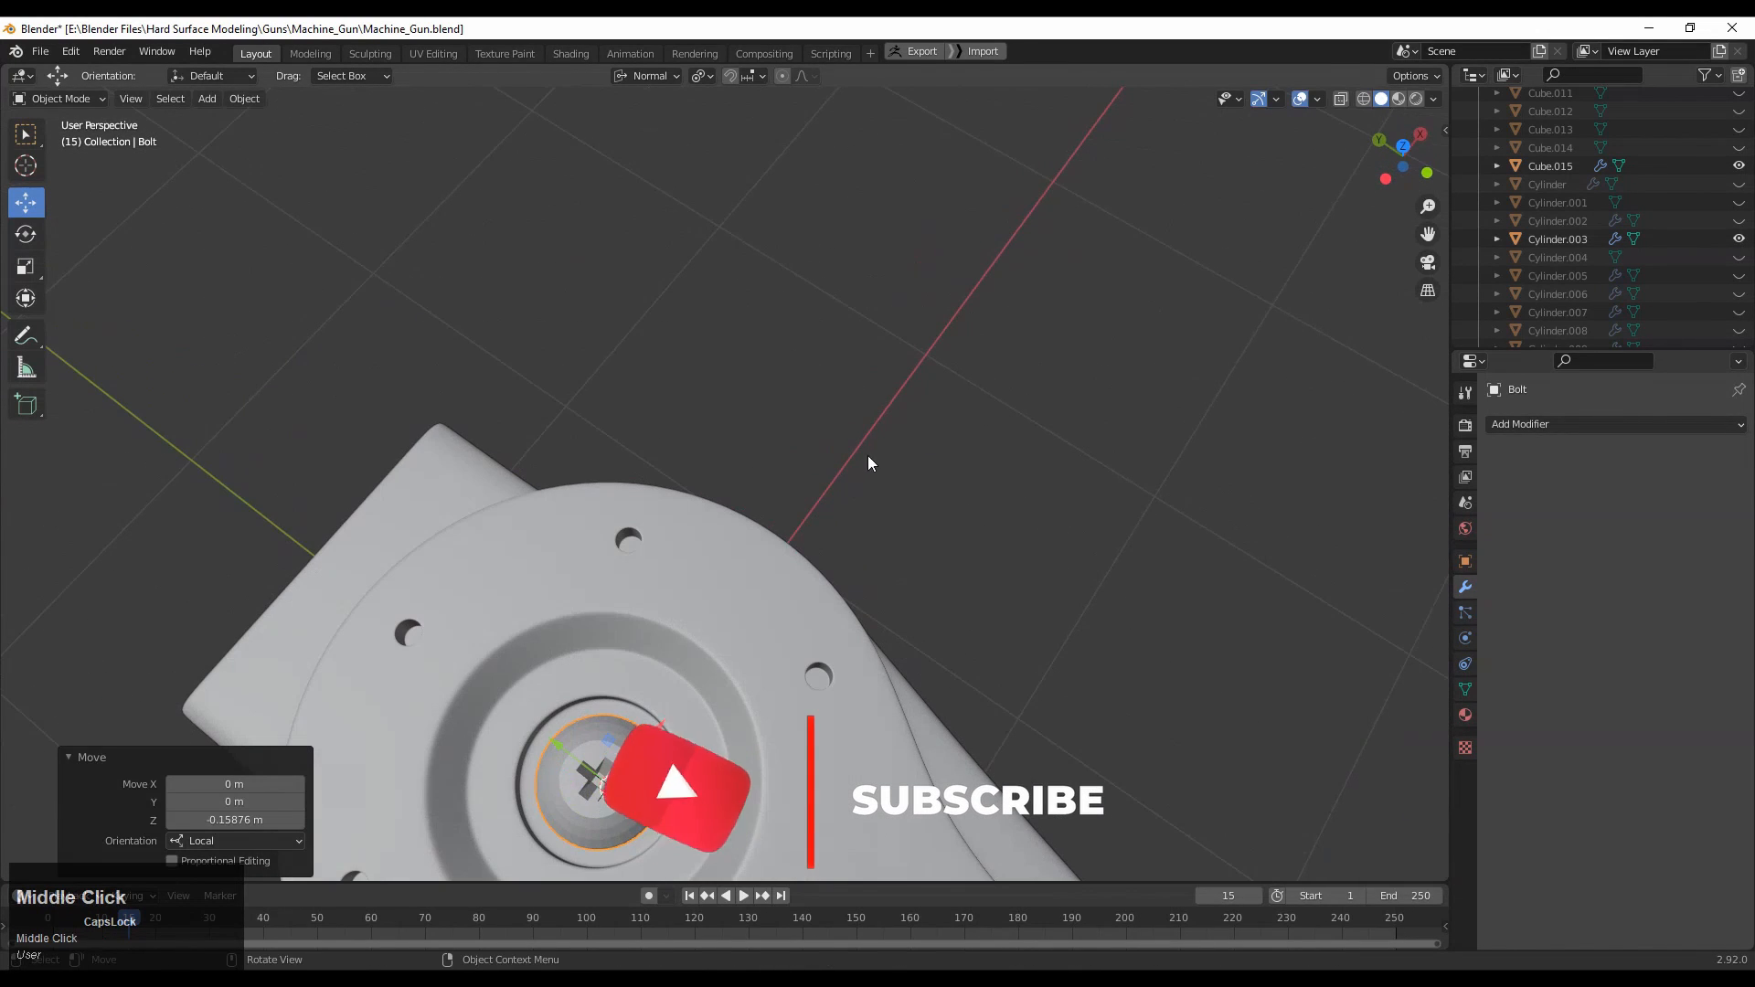
pyautogui.press('s')
pyautogui.hotkey('shift', 'z')
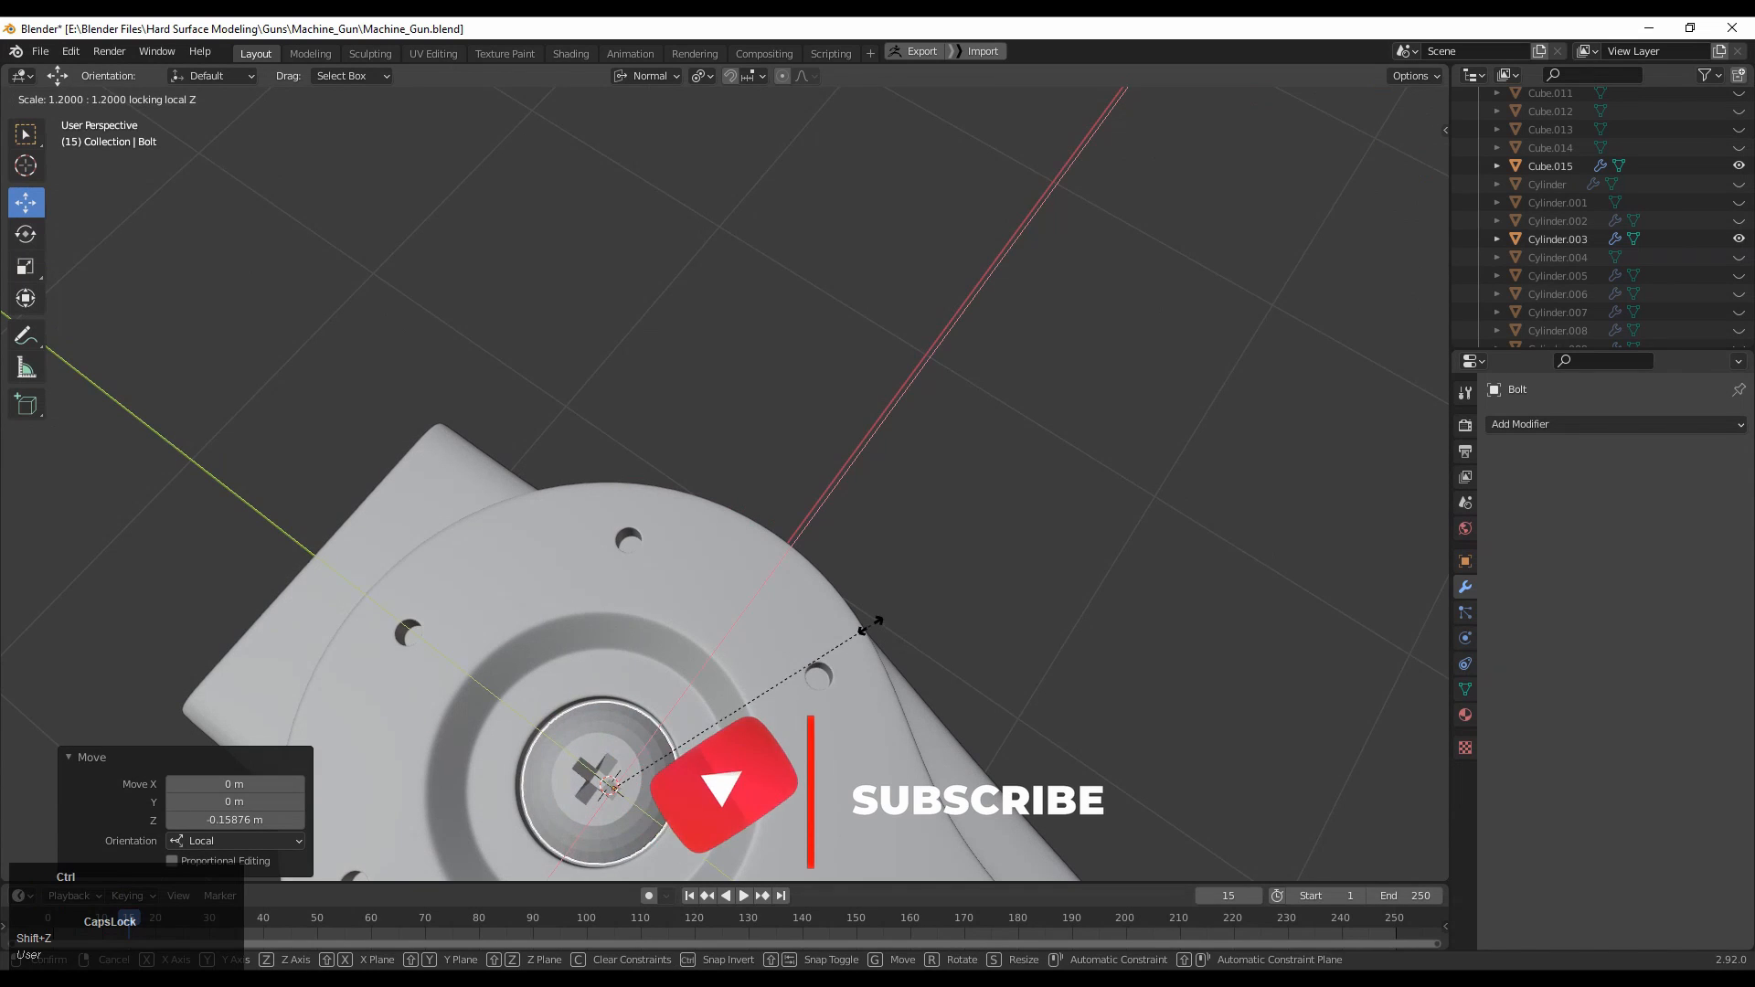
pyautogui.click(870, 627)
# Deselect the bolt and turn off all viewport overlays to view the whole curved part.
pyautogui.moveTo(938, 539); pyautogui.dragTo(957, 336, button='middle')
pyautogui.click(958, 336)
pyautogui.scroll(-5, 961, 412)
pyautogui.moveTo(968, 519); pyautogui.dragTo(1046, 366, button='middle')
pyautogui.click(1296, 98)
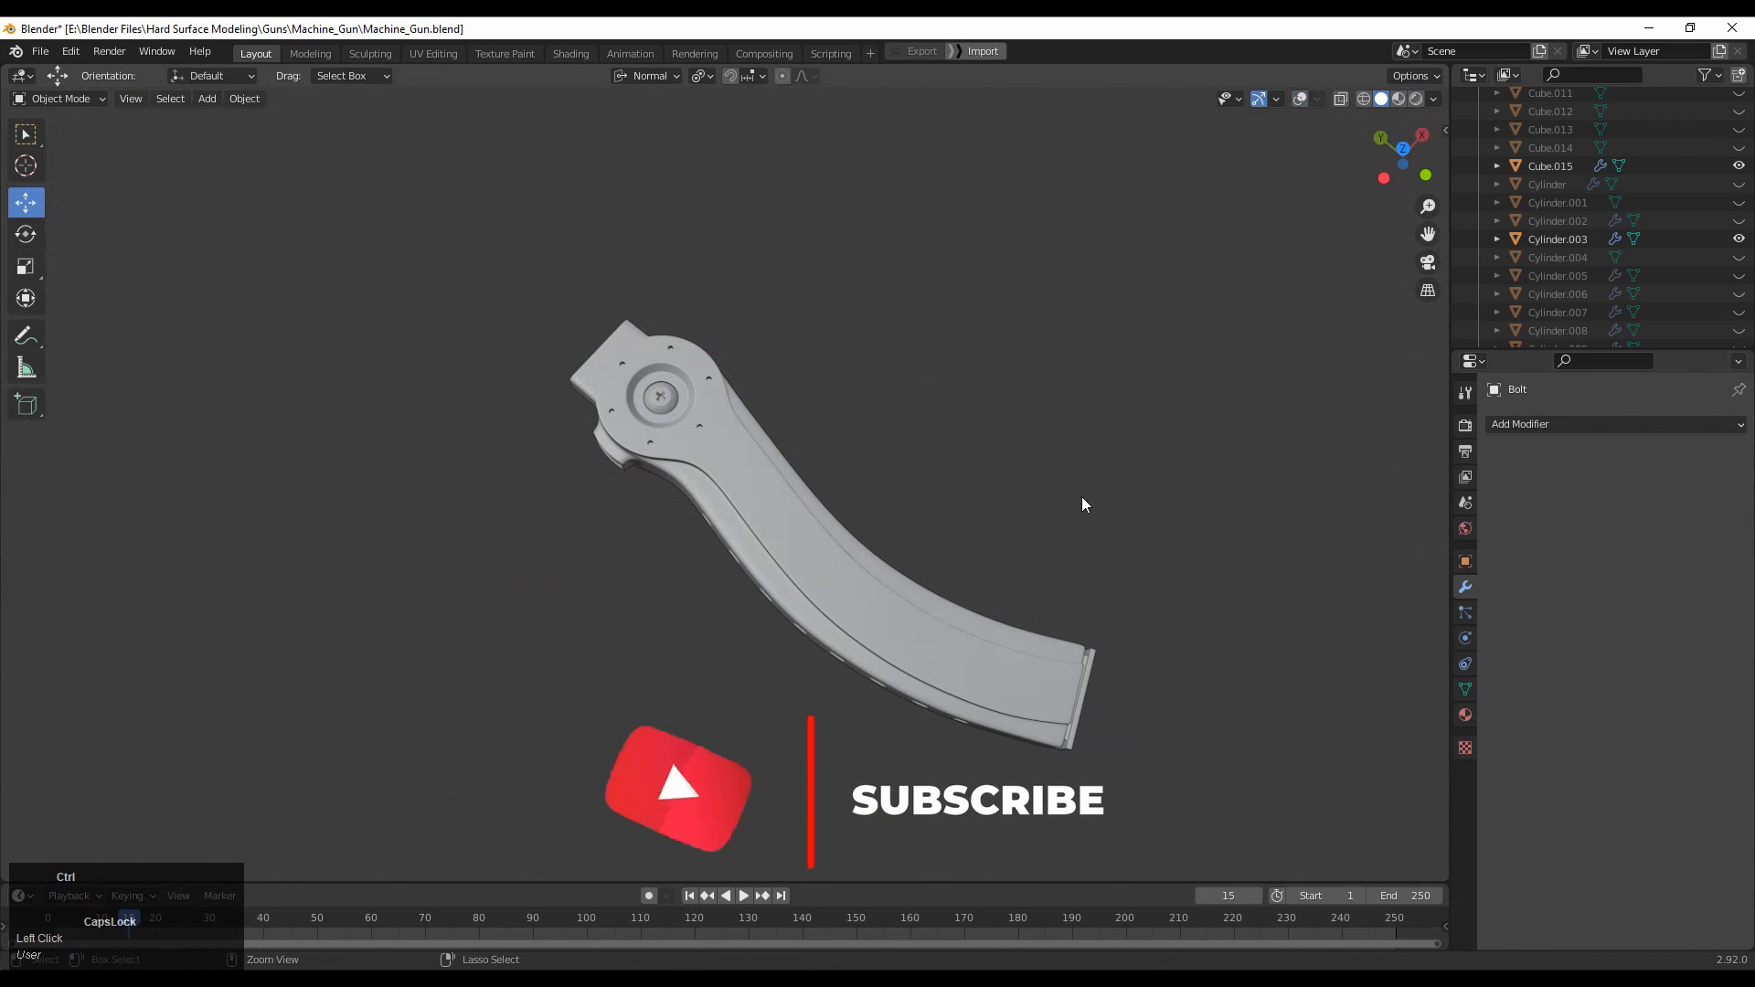